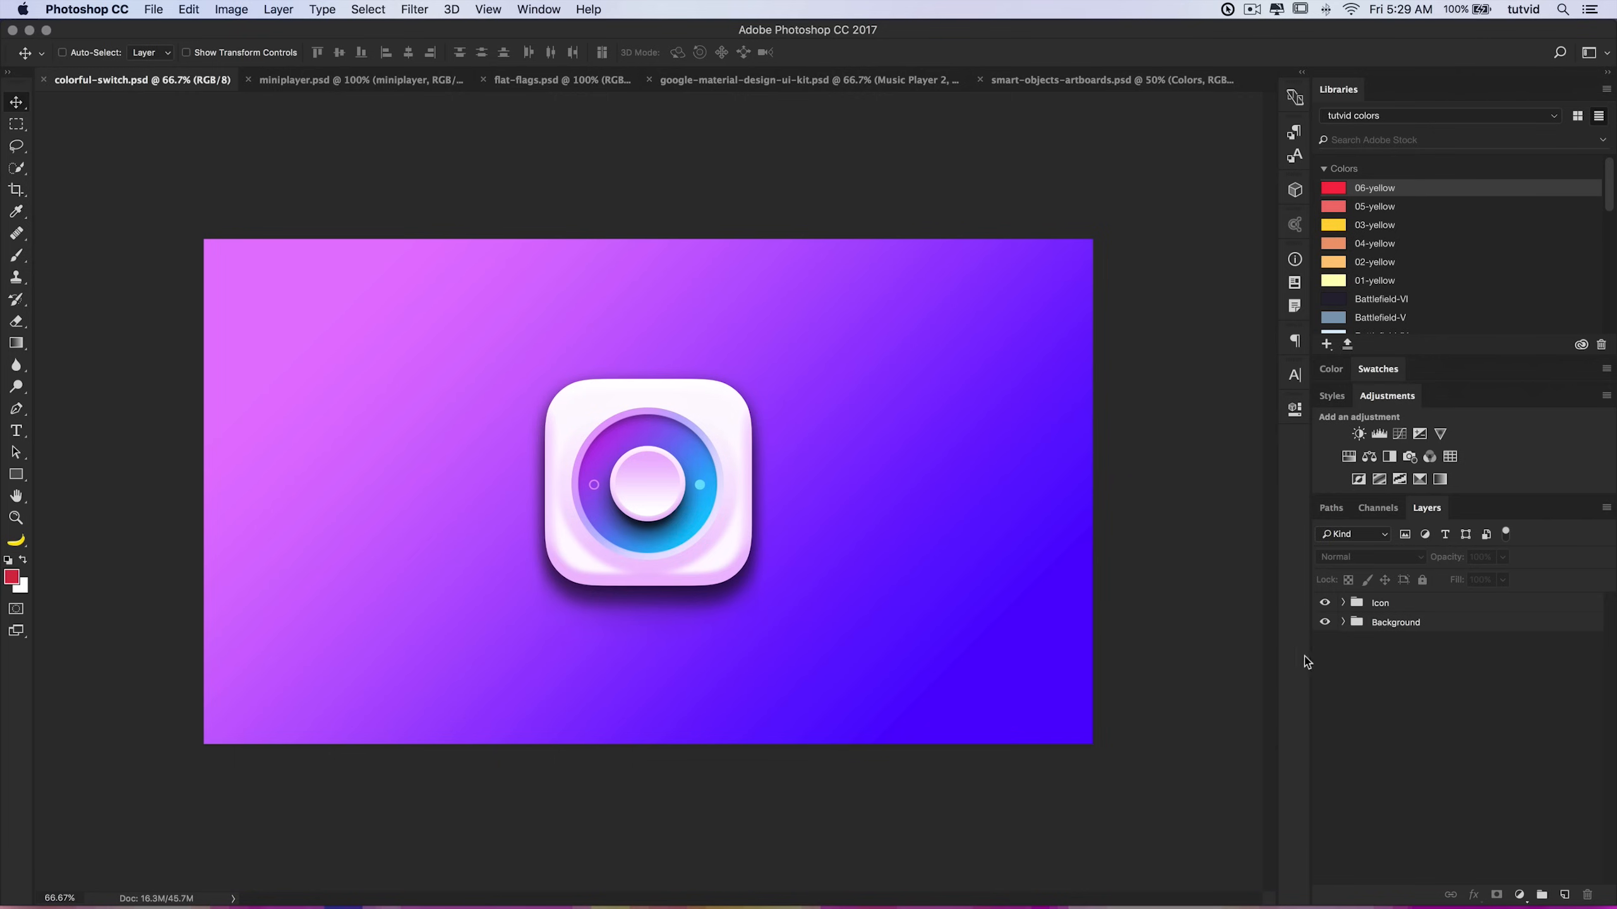
# Step: Move the Icon group toward the left side of the canvas
pyautogui.click(1380, 603)
pyautogui.moveTo(575, 465); pyautogui.dragTo(343, 468)
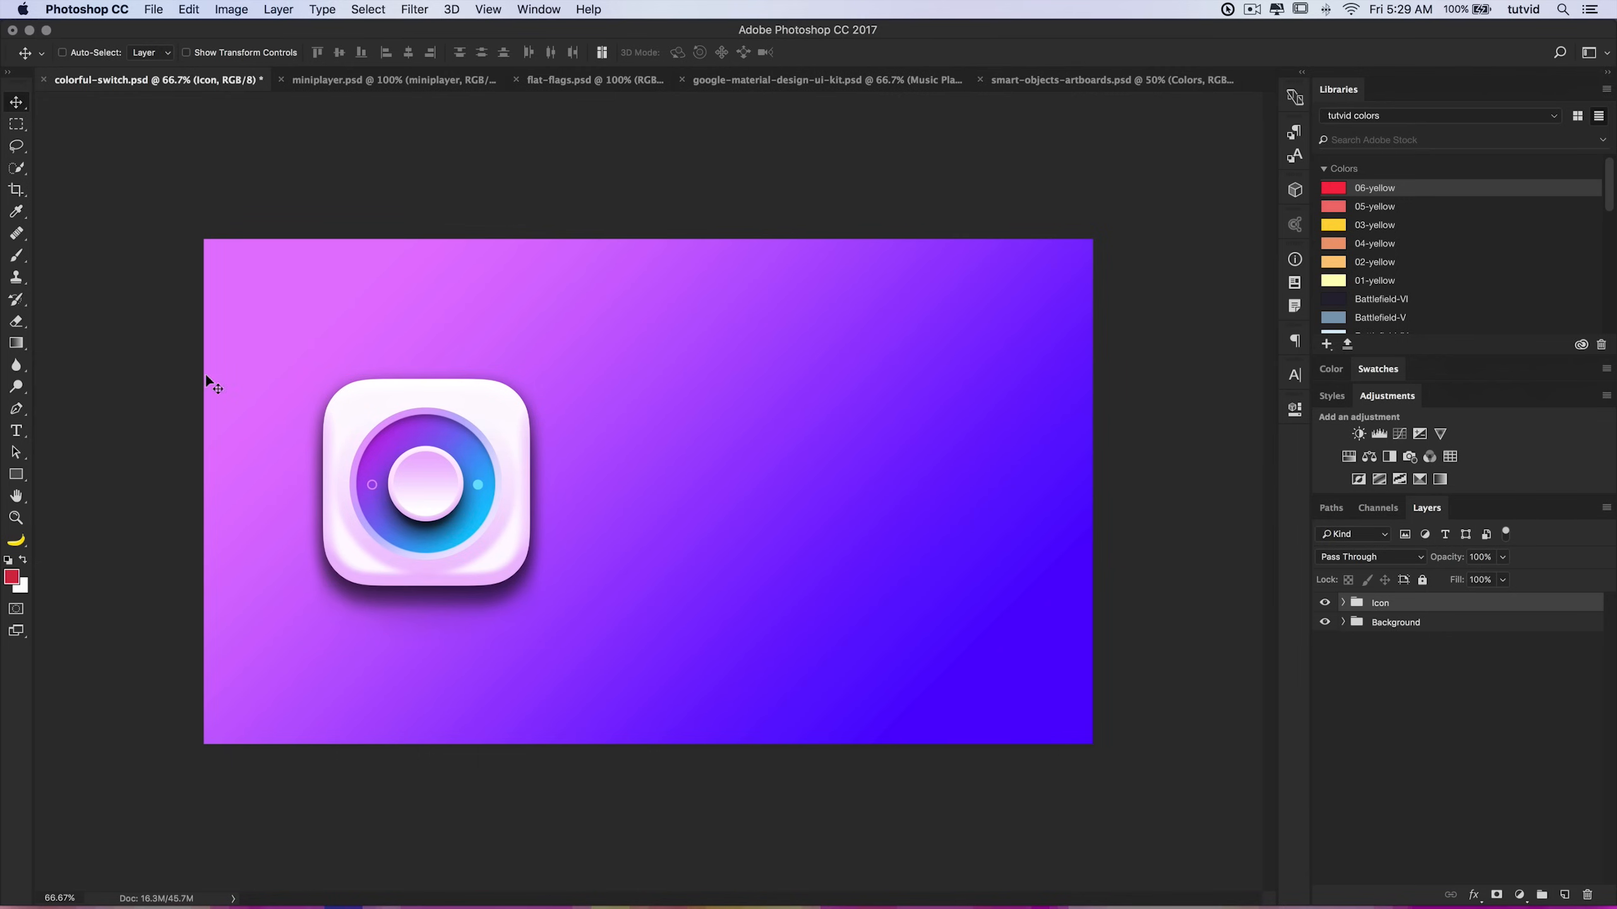
# Step: Draw a paragraph text box on the right half of the canvas with the Type tool
pyautogui.click(19, 433)
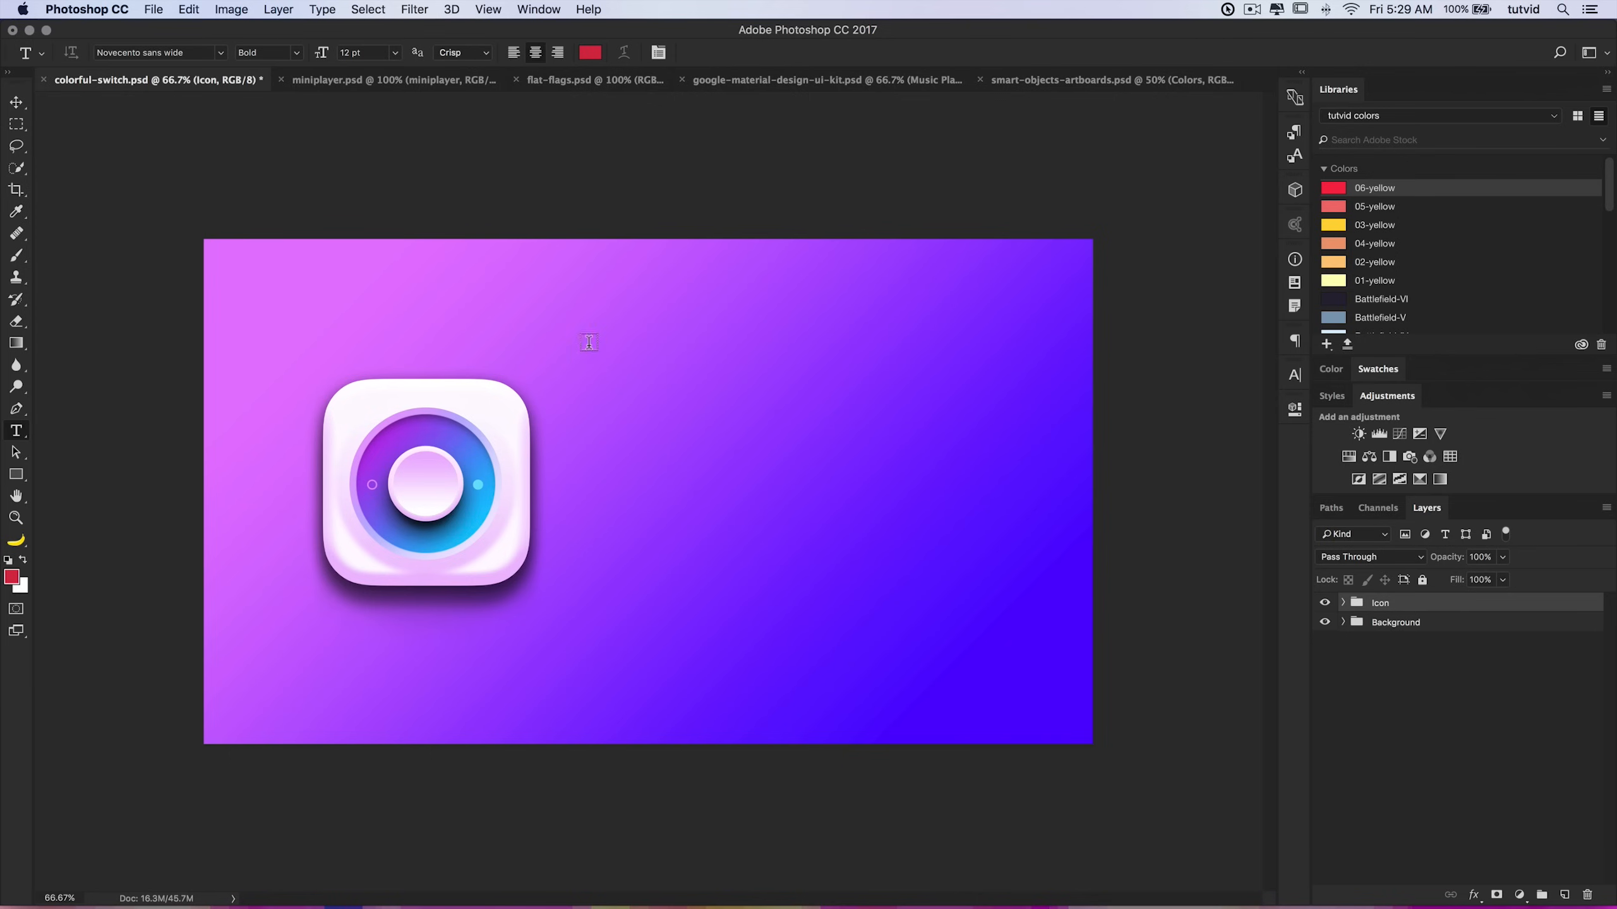
pyautogui.moveTo(604, 290); pyautogui.dragTo(1033, 679)
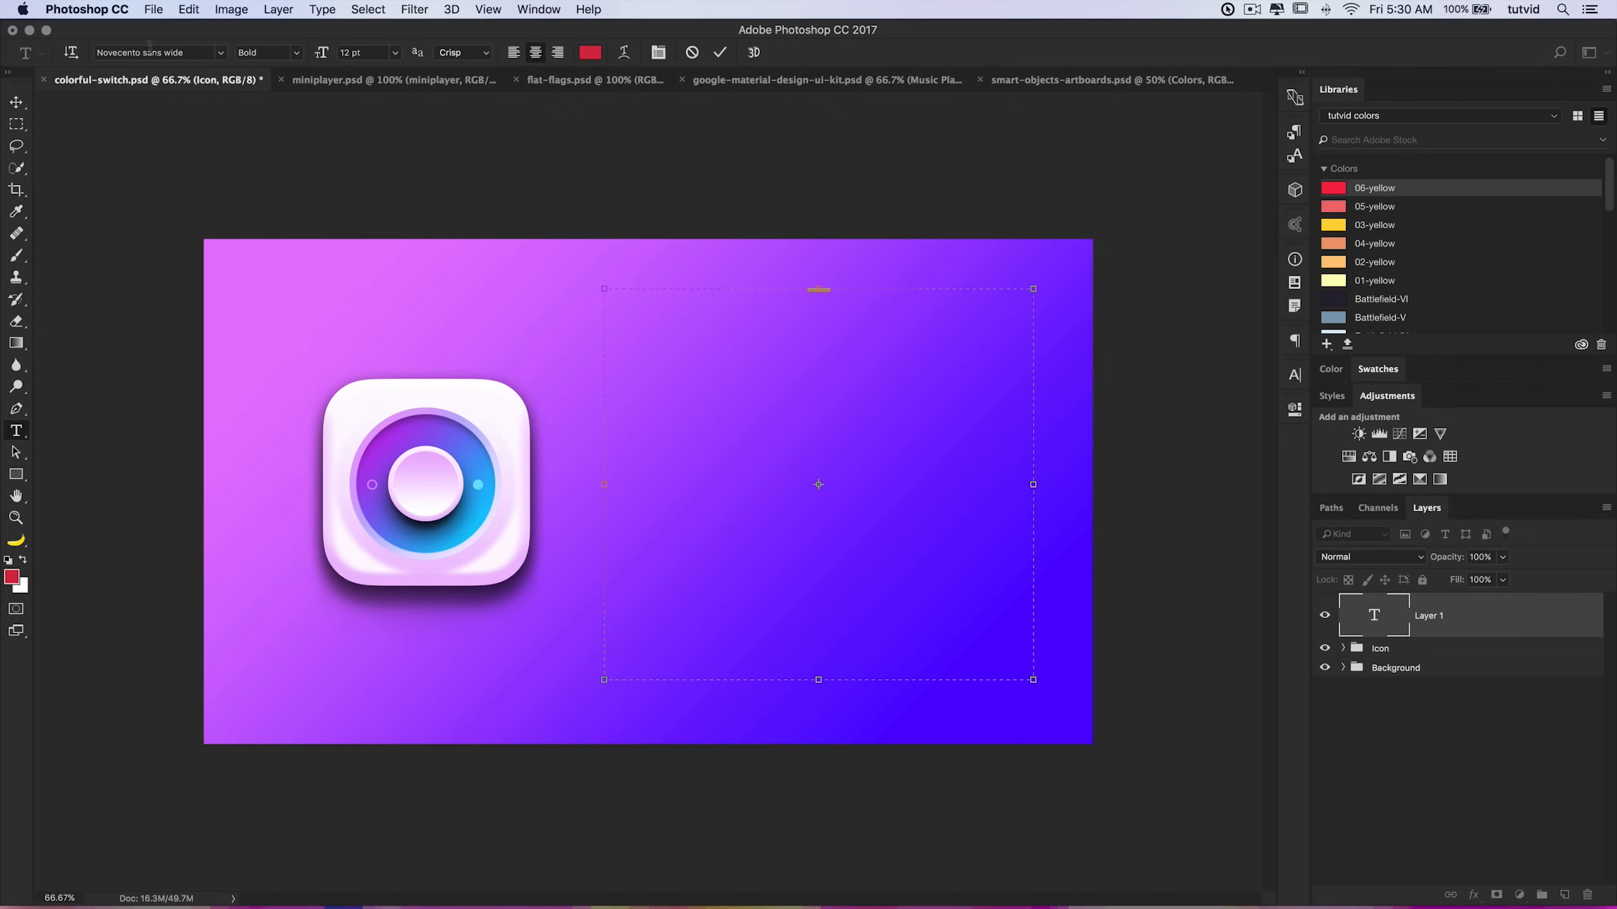
# Step: Set the placeholder text's font size to 200 pt
pyautogui.click(396, 58)
pyautogui.click(367, 270)
pyautogui.click(367, 52)
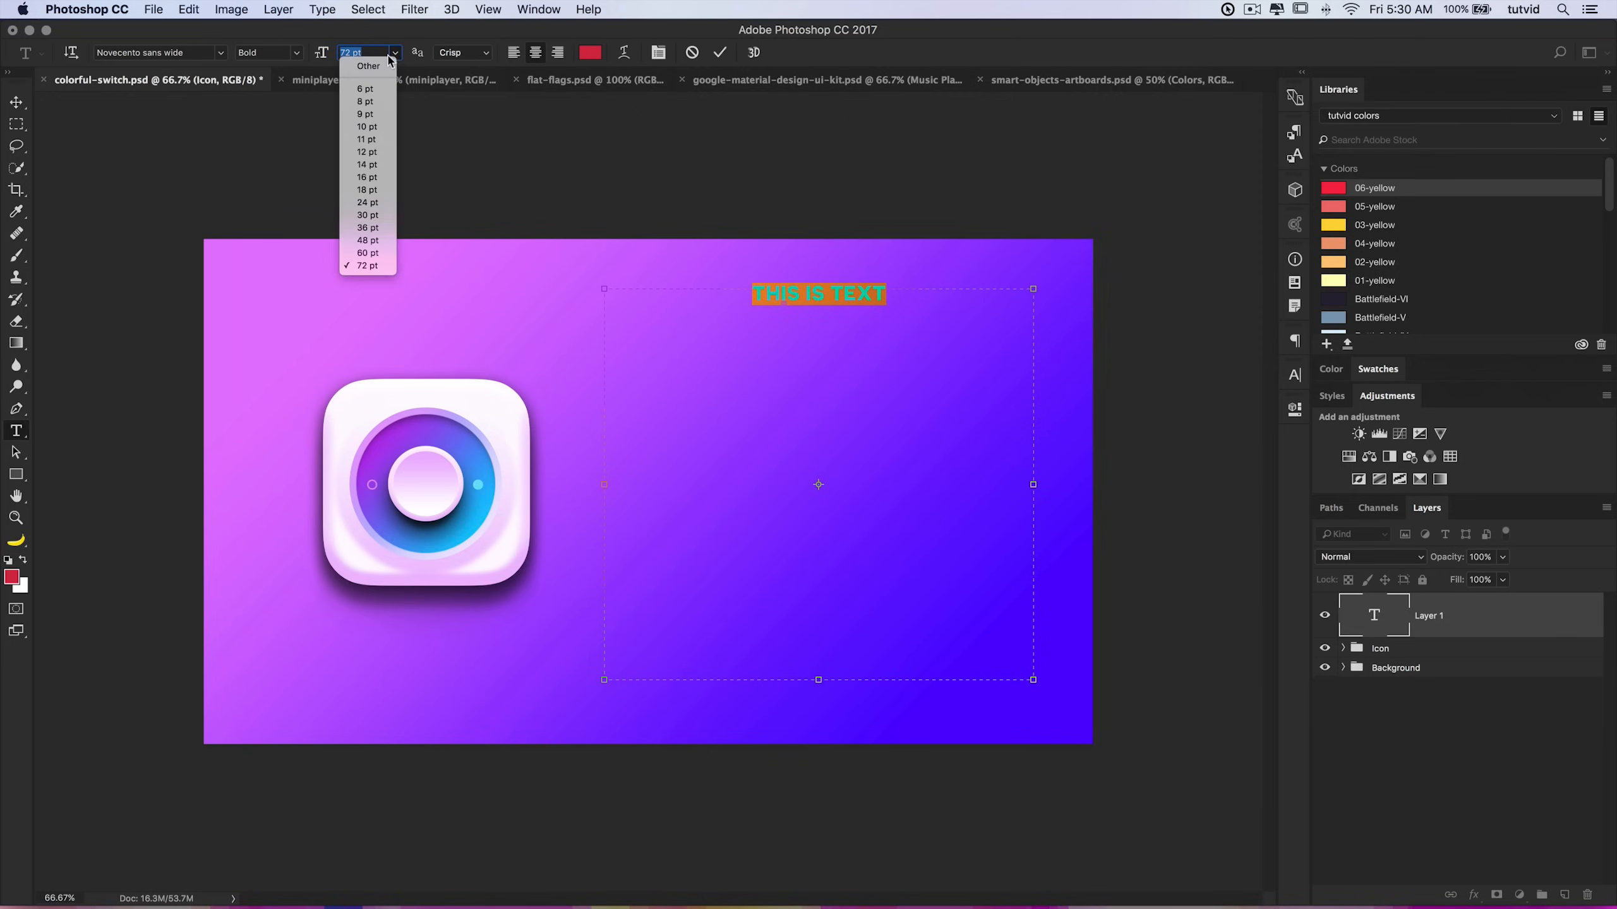
pyautogui.moveTo(371, 52); pyautogui.dragTo(341, 52)
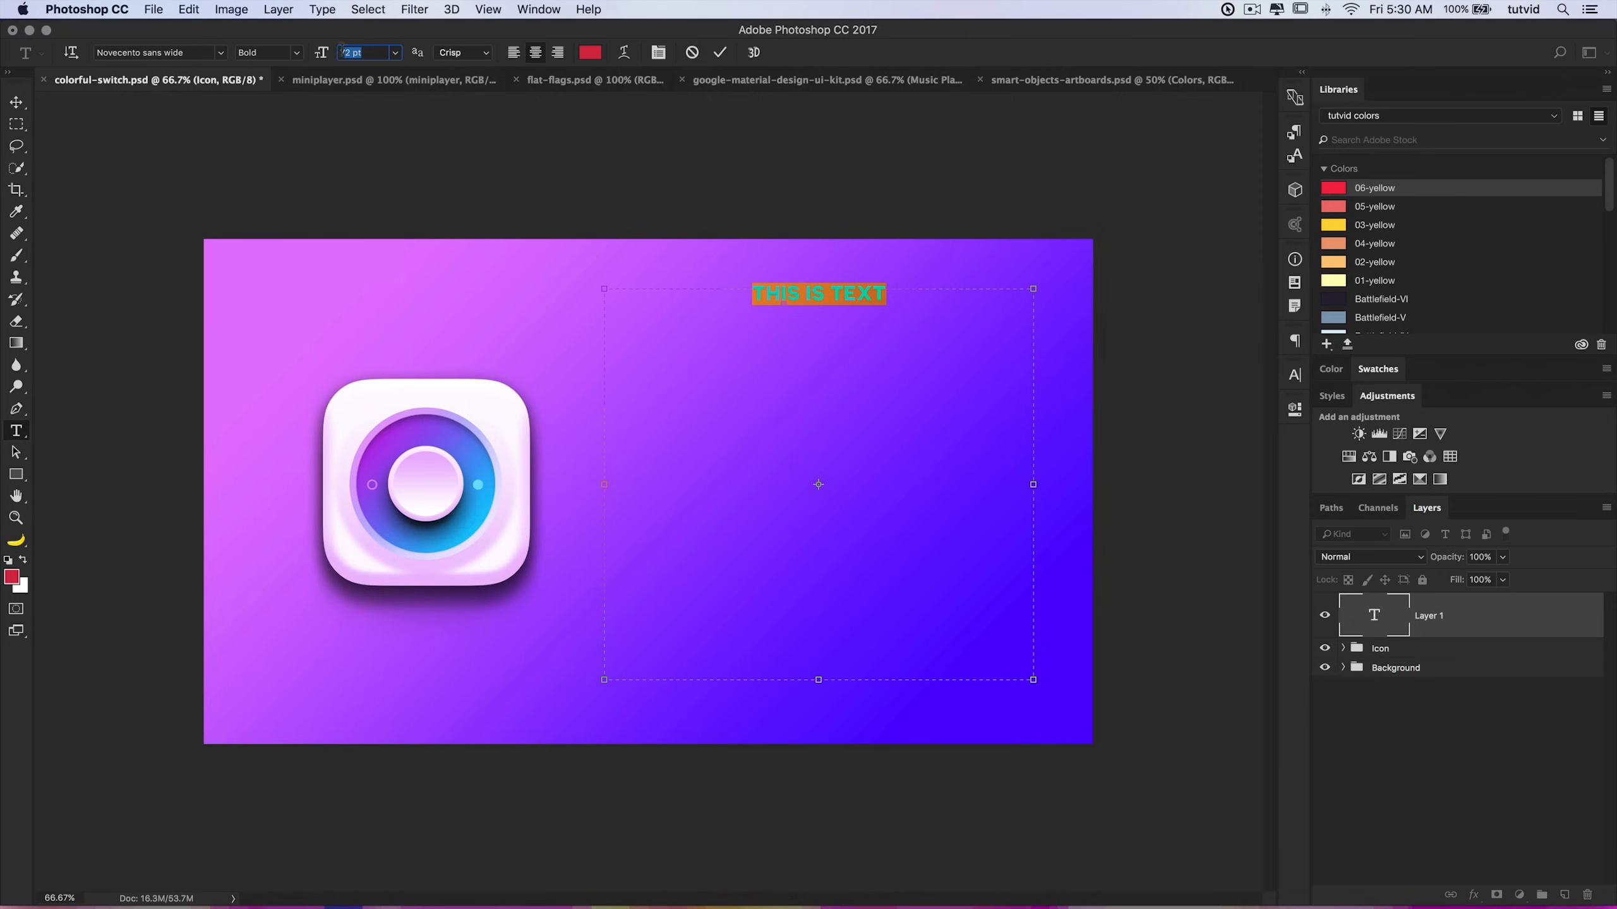
pyautogui.write('150')
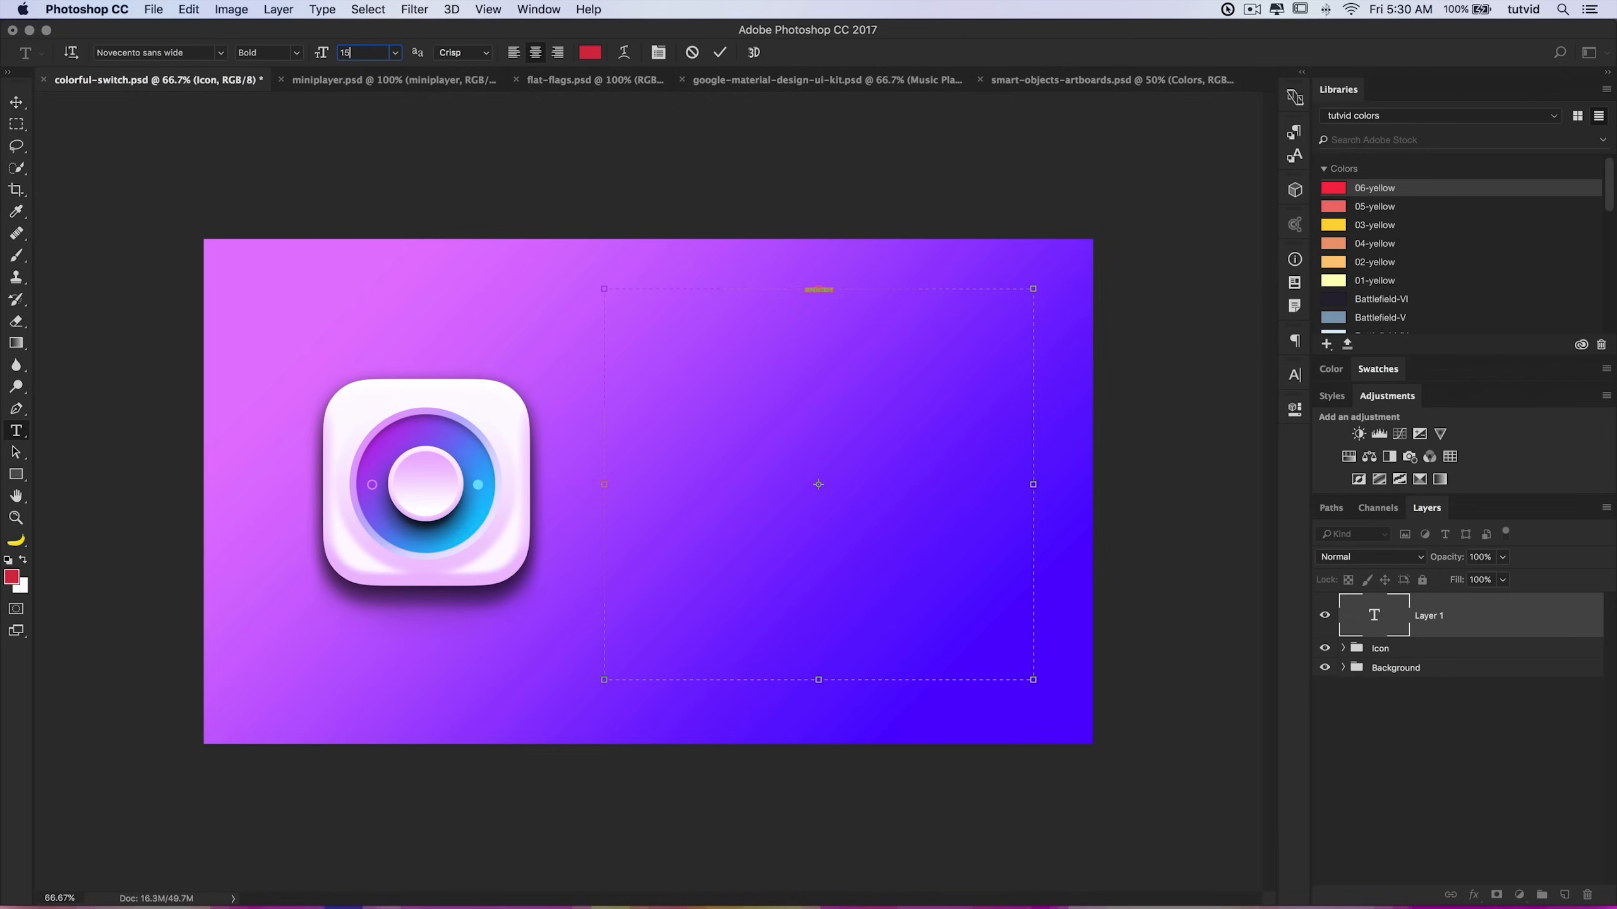
pyautogui.press('Return')
pyautogui.click(354, 52)
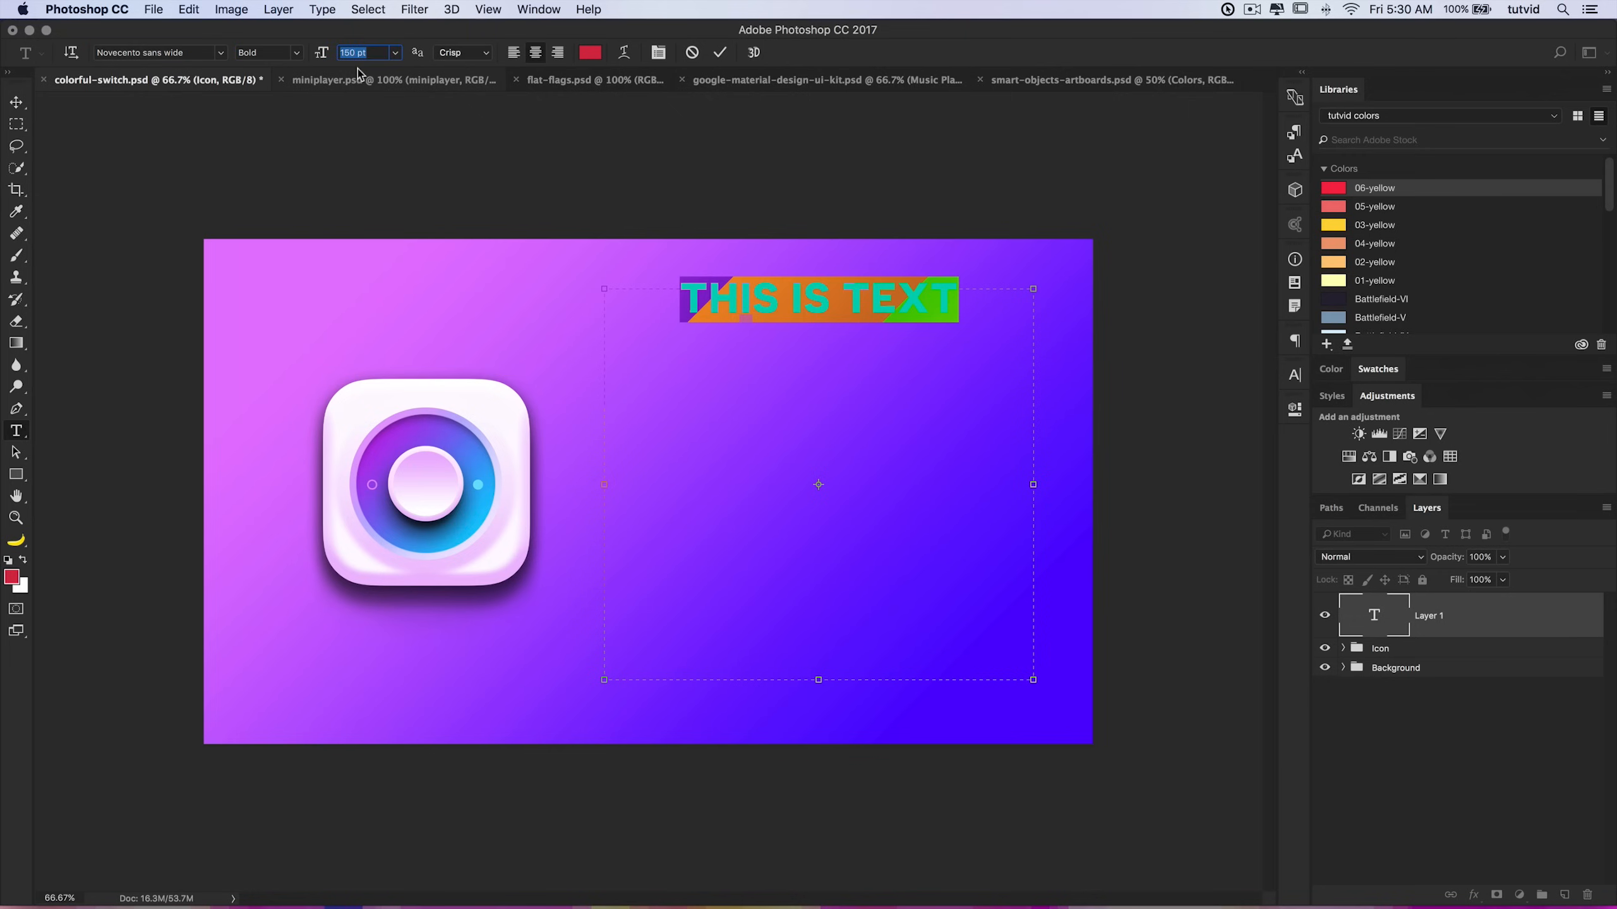
pyautogui.write('200')
pyautogui.press('Return')
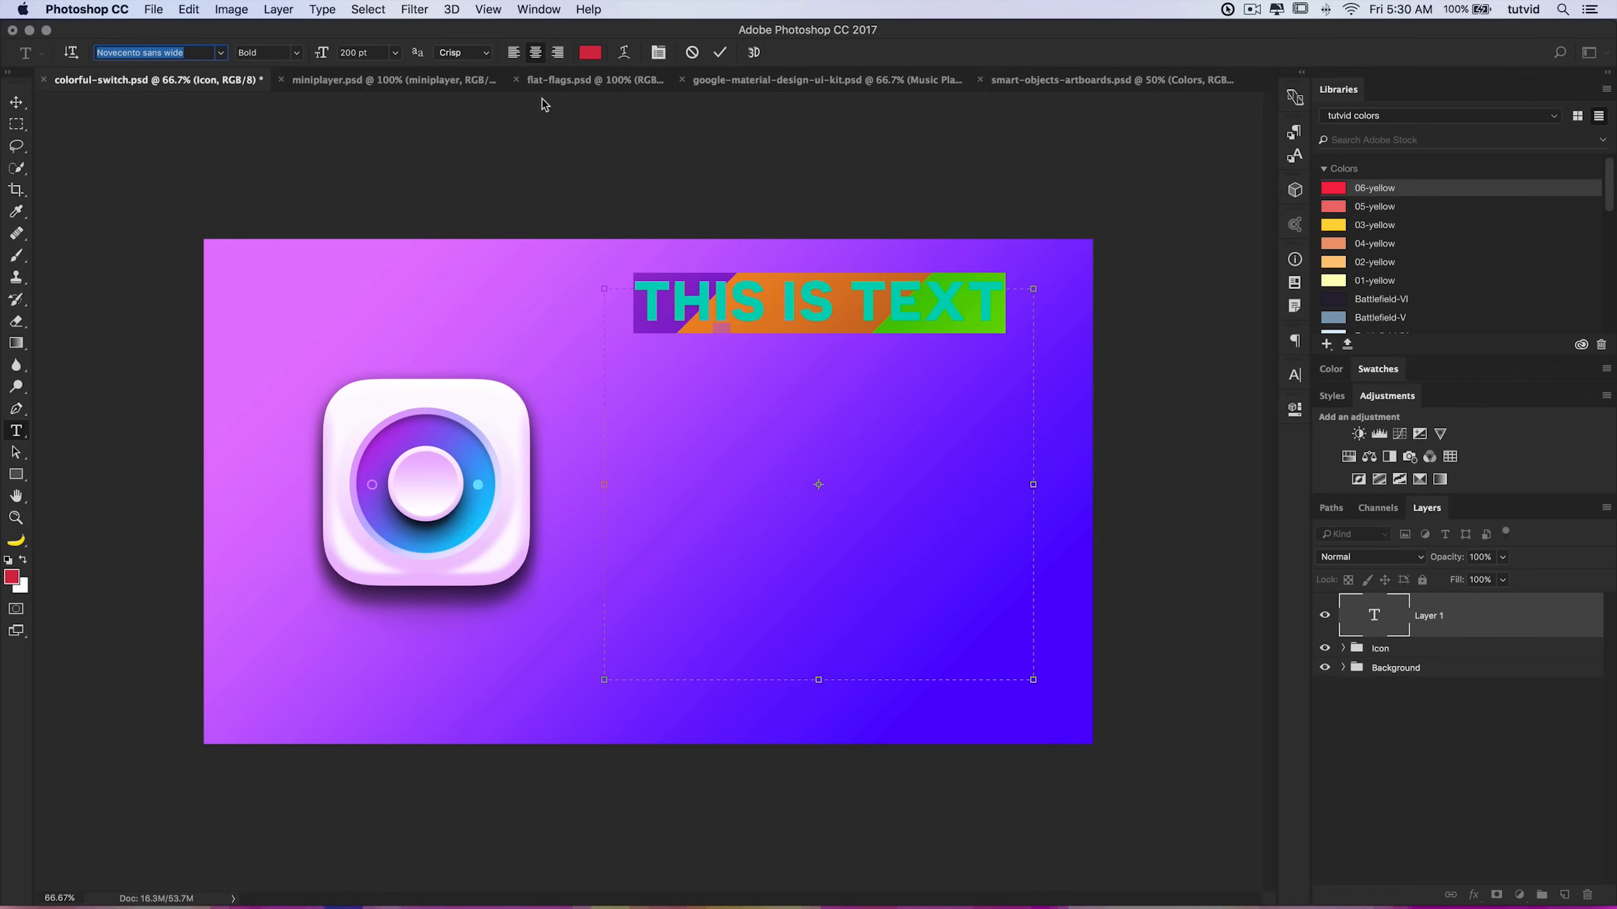
pyautogui.click(484, 54)
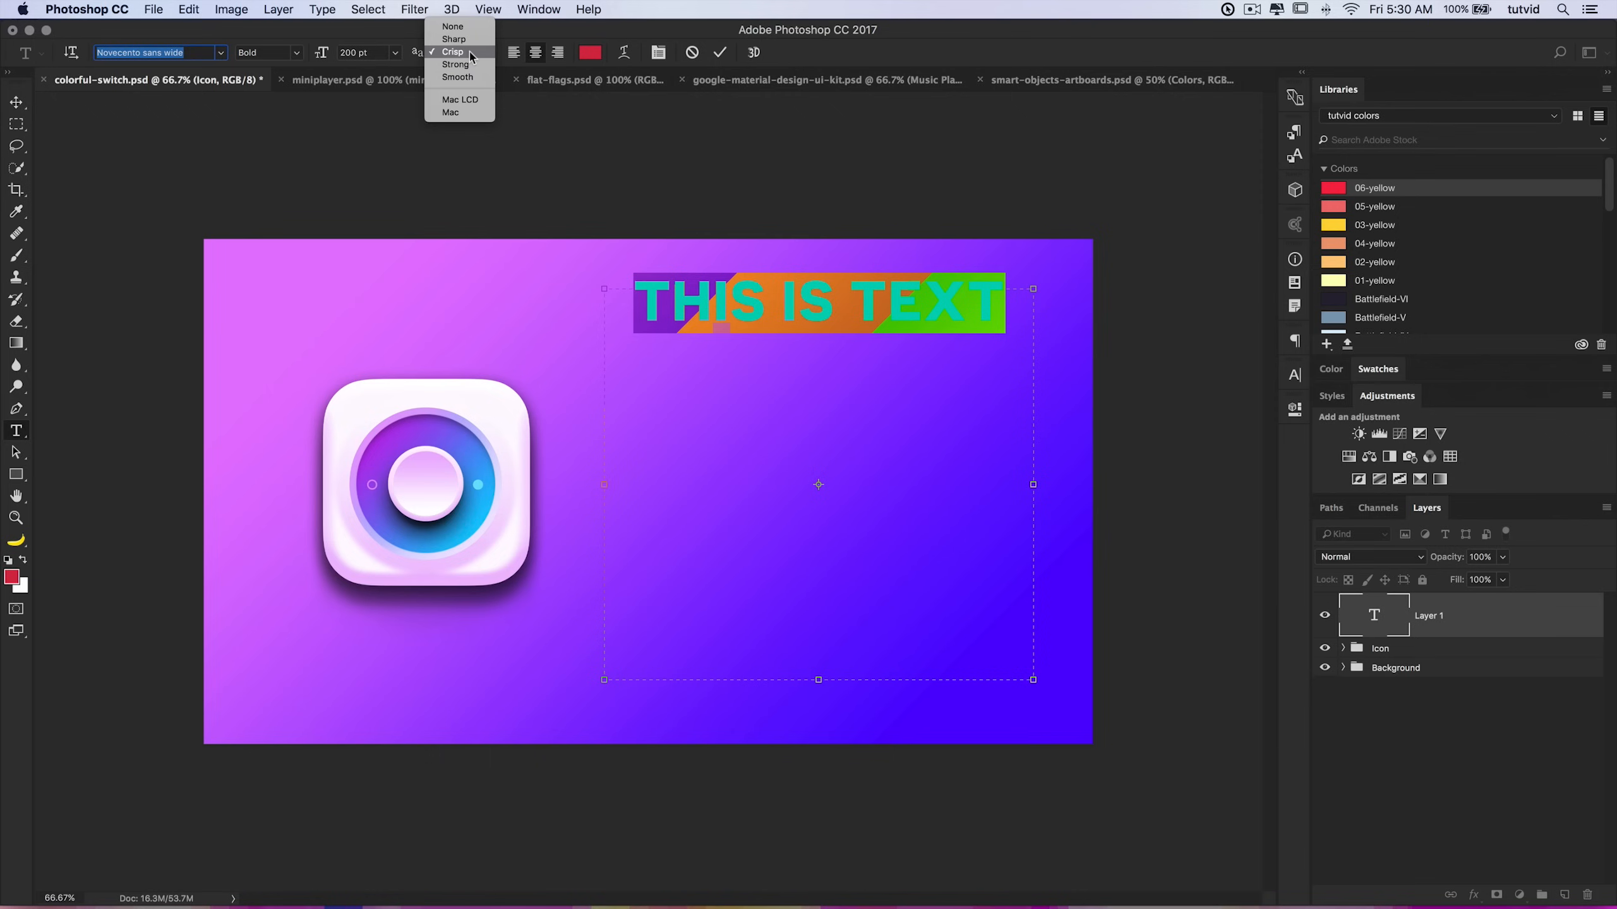
pyautogui.click(448, 54)
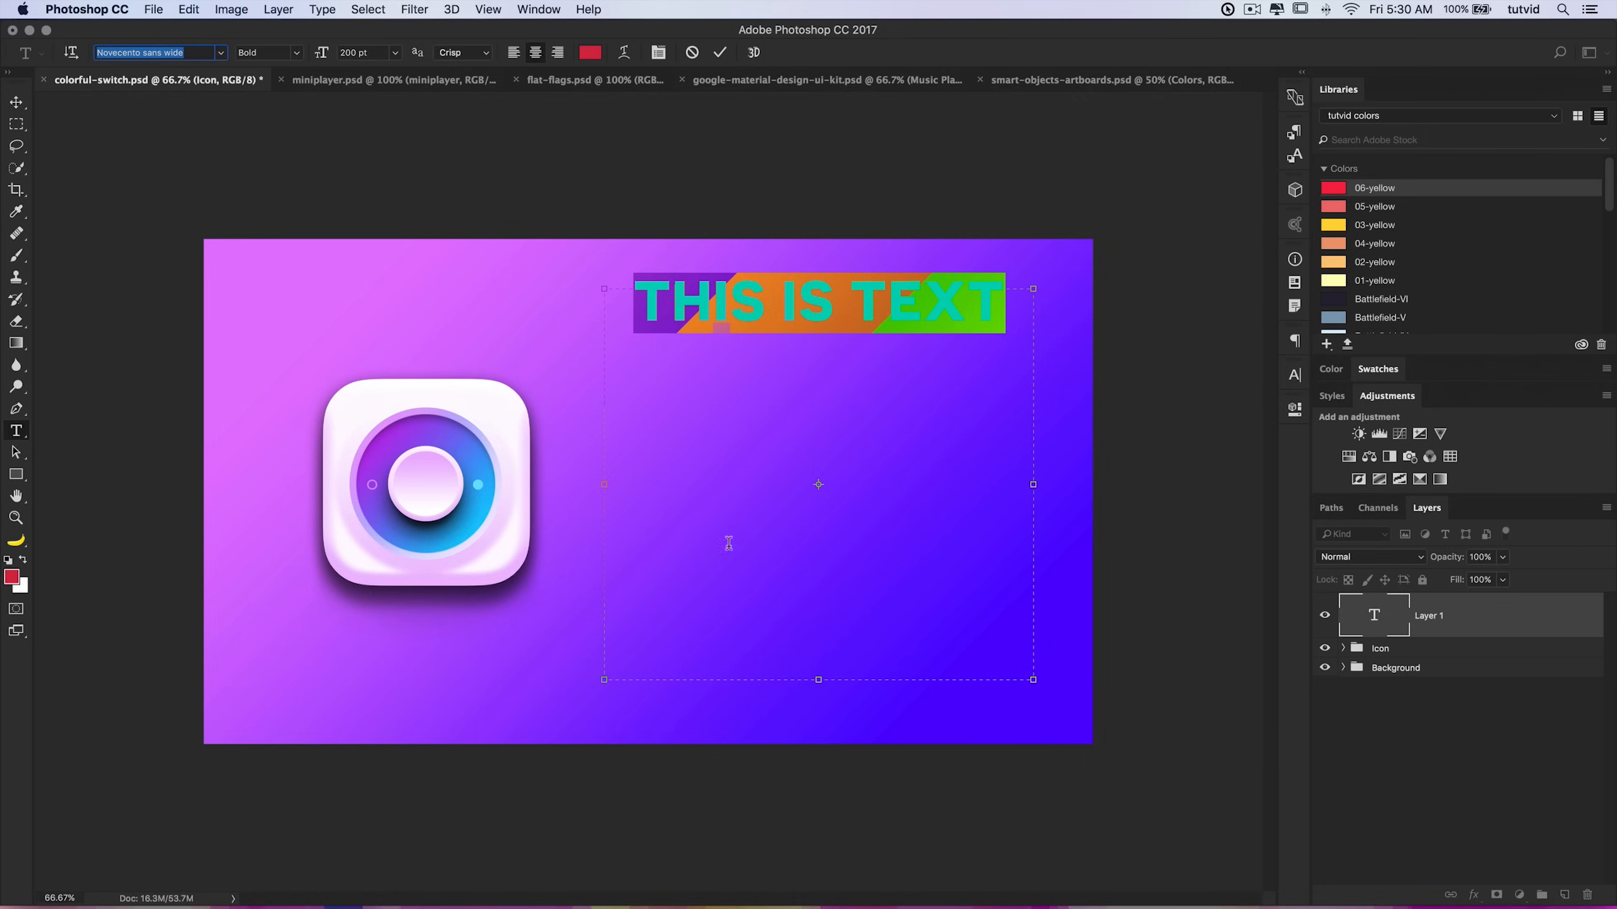
pyautogui.press('Return')
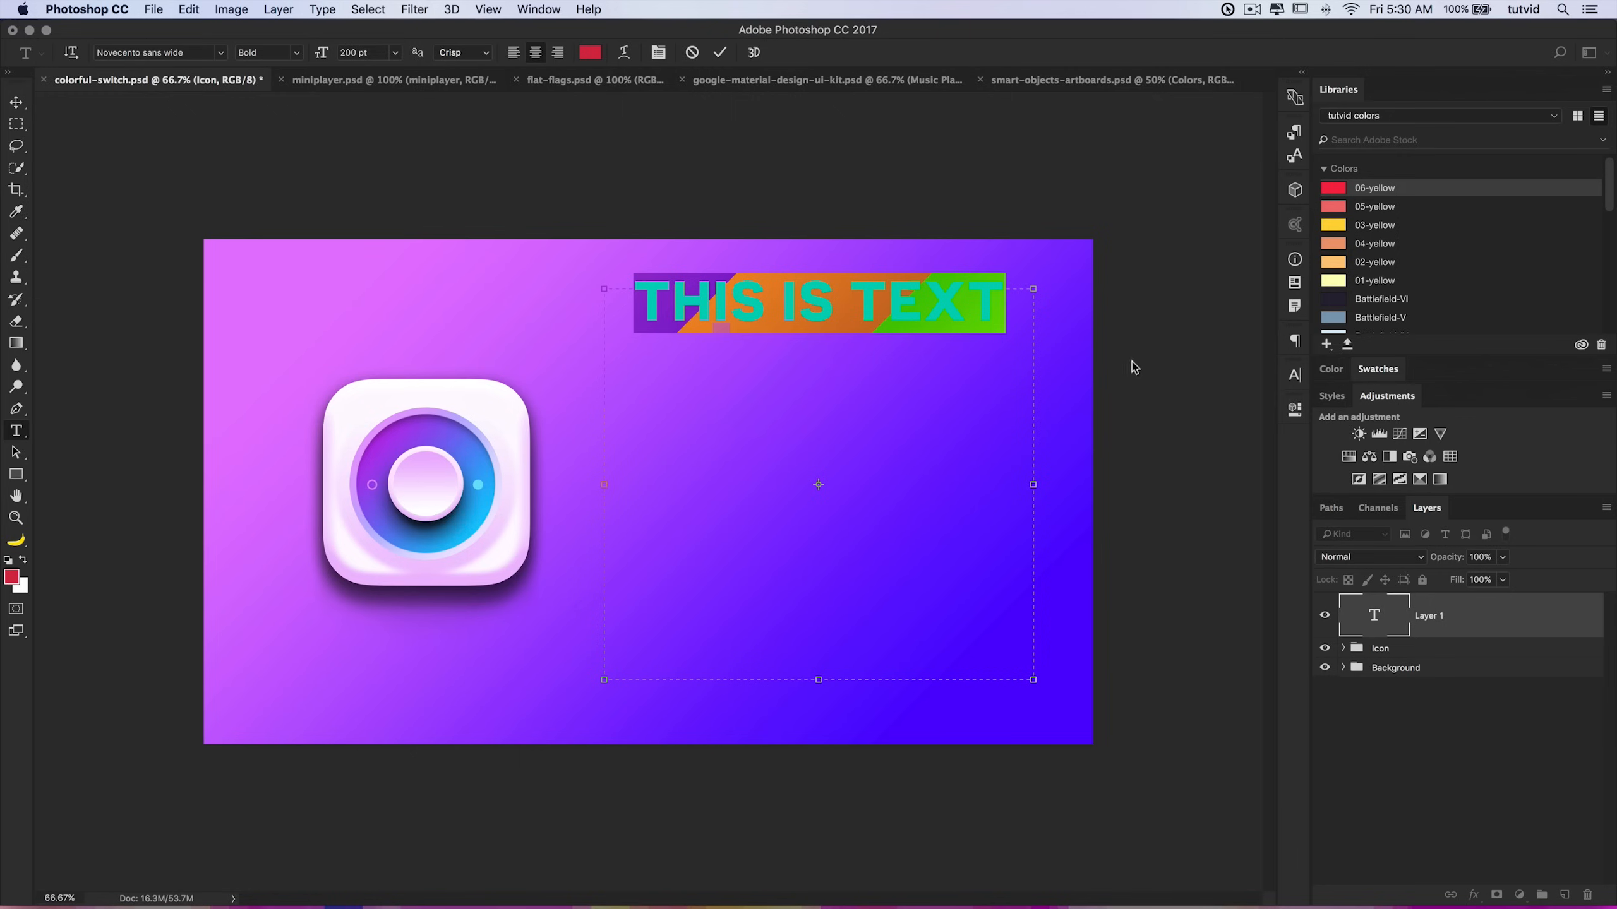
# Step: Switch the text alignment to left, then right, then back to center
pyautogui.click(513, 53)
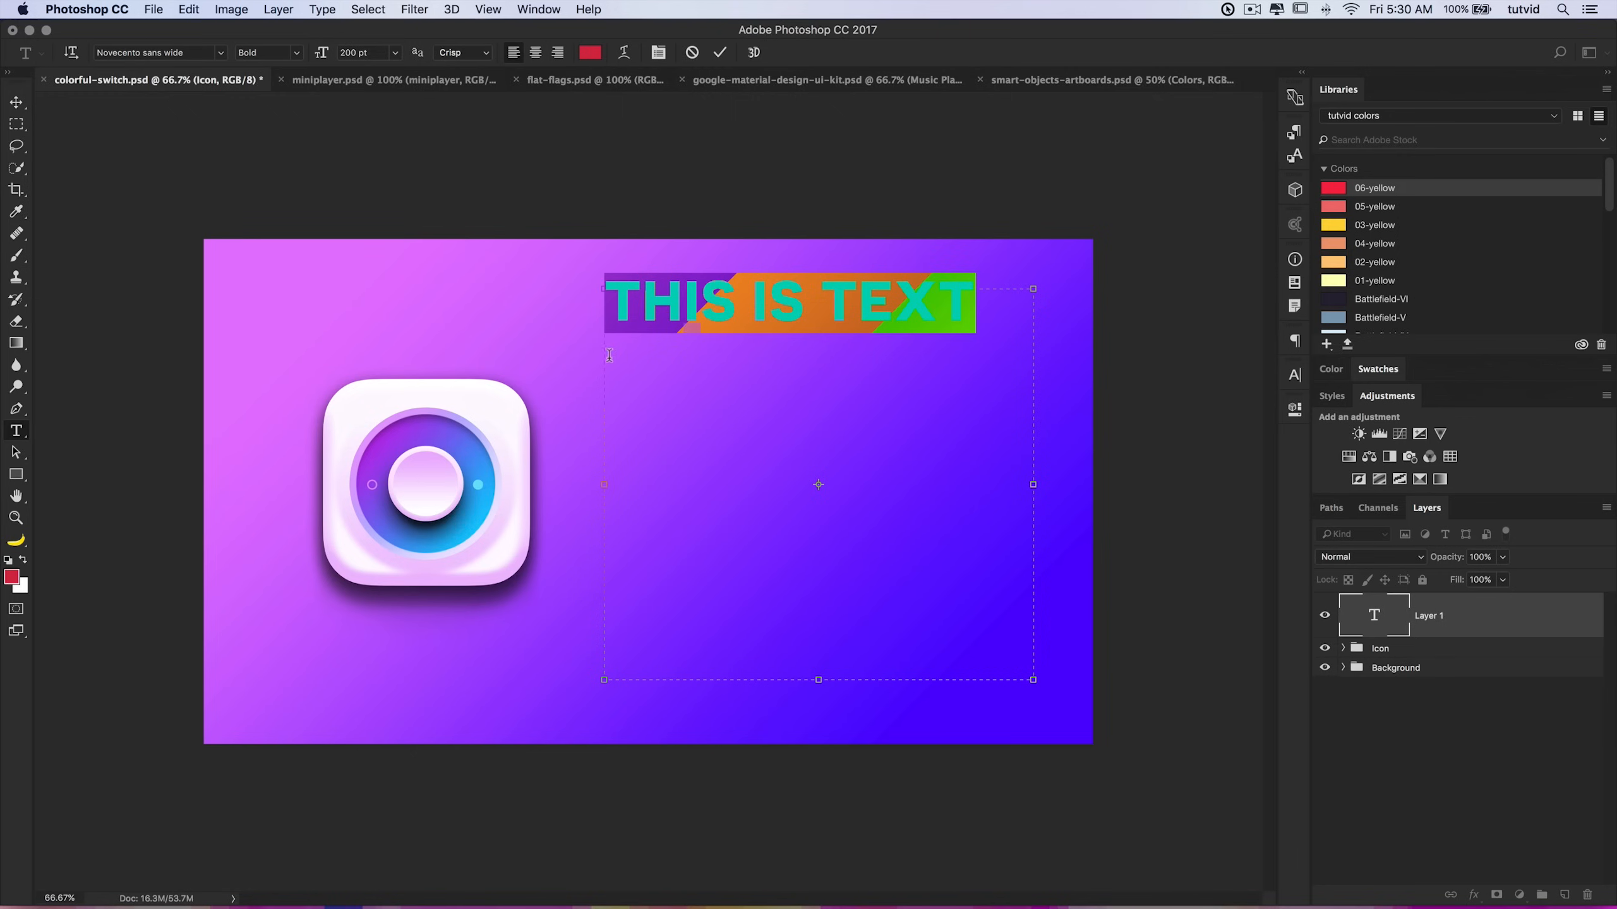
pyautogui.click(558, 52)
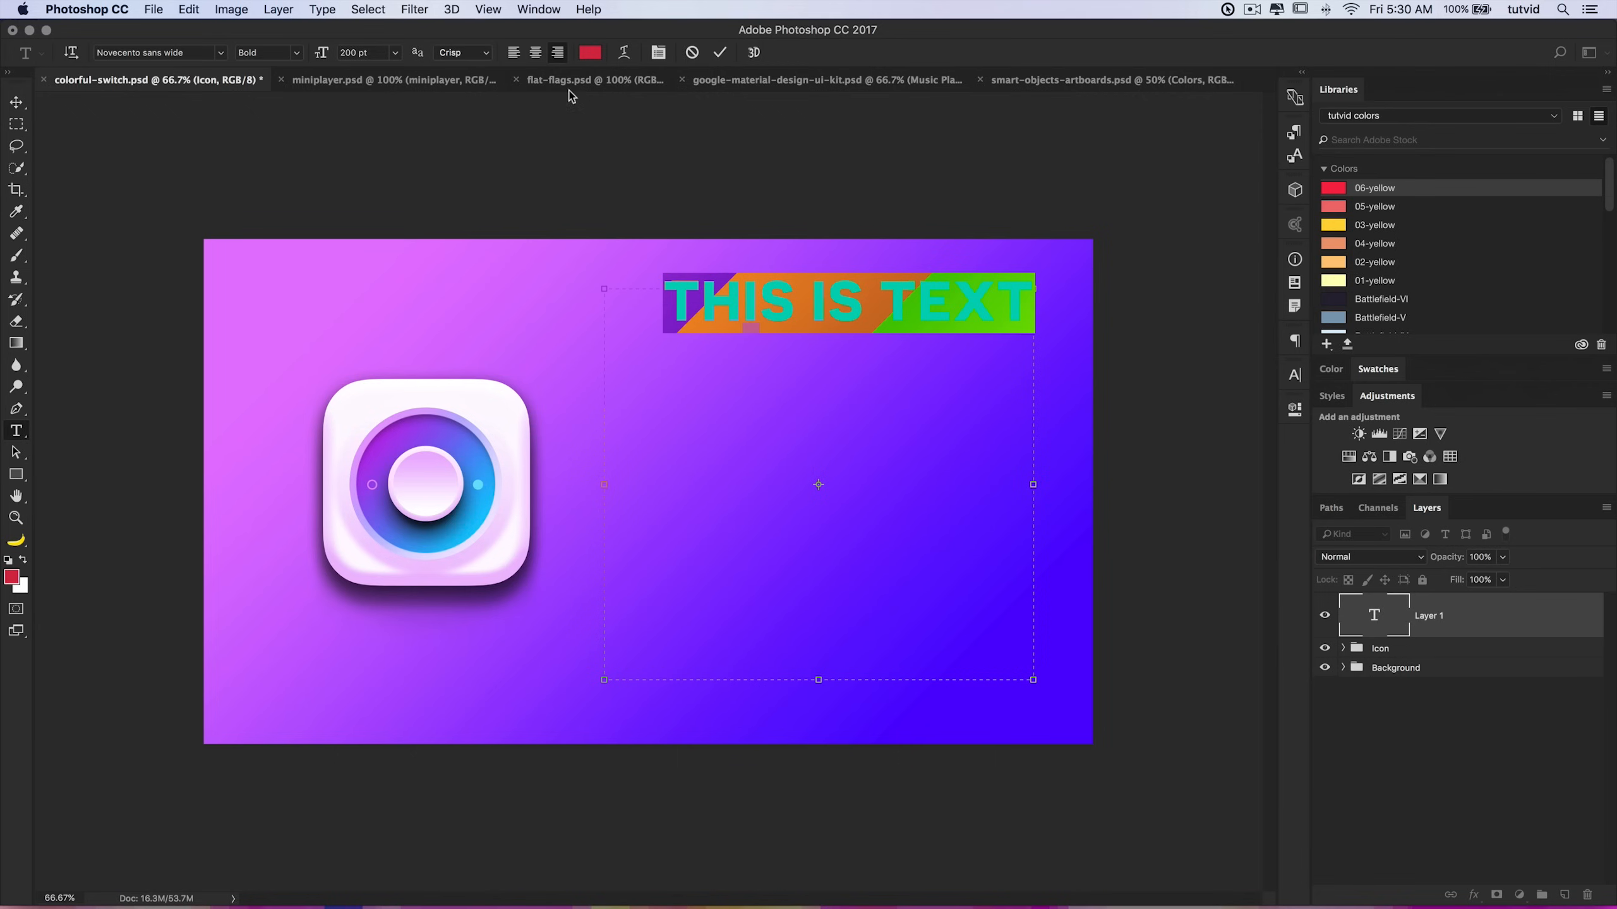
pyautogui.click(535, 53)
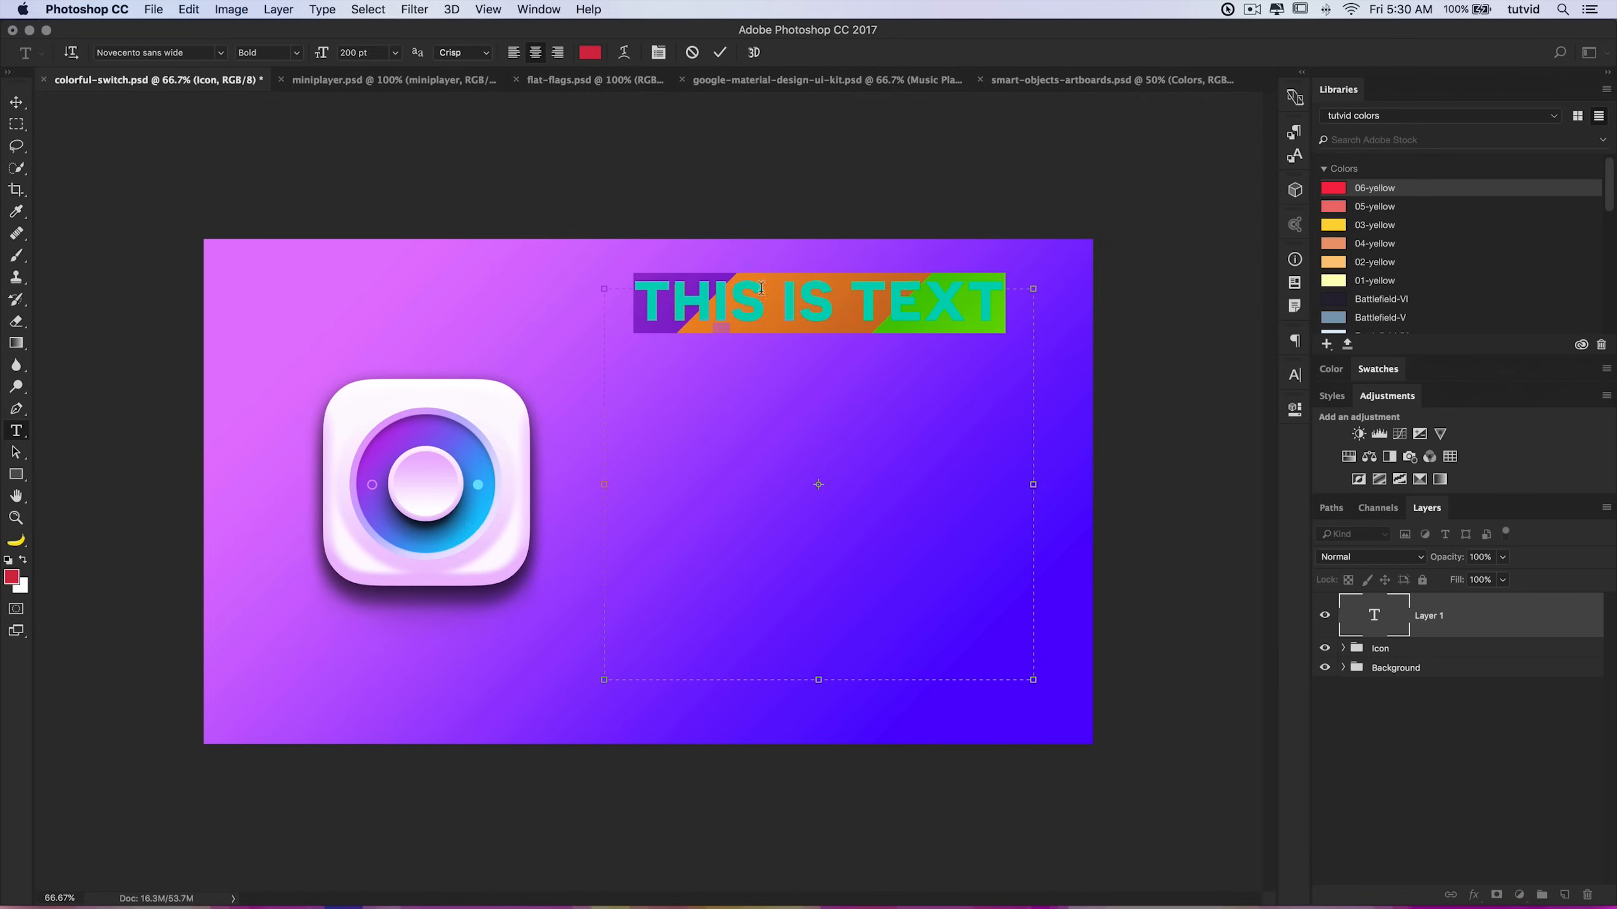
# Step: Change the text colour to green in the color picker
pyautogui.click(590, 53)
pyautogui.click(305, 405)
pyautogui.moveTo(285, 394); pyautogui.dragTo(360, 373)
pyautogui.click(649, 364)
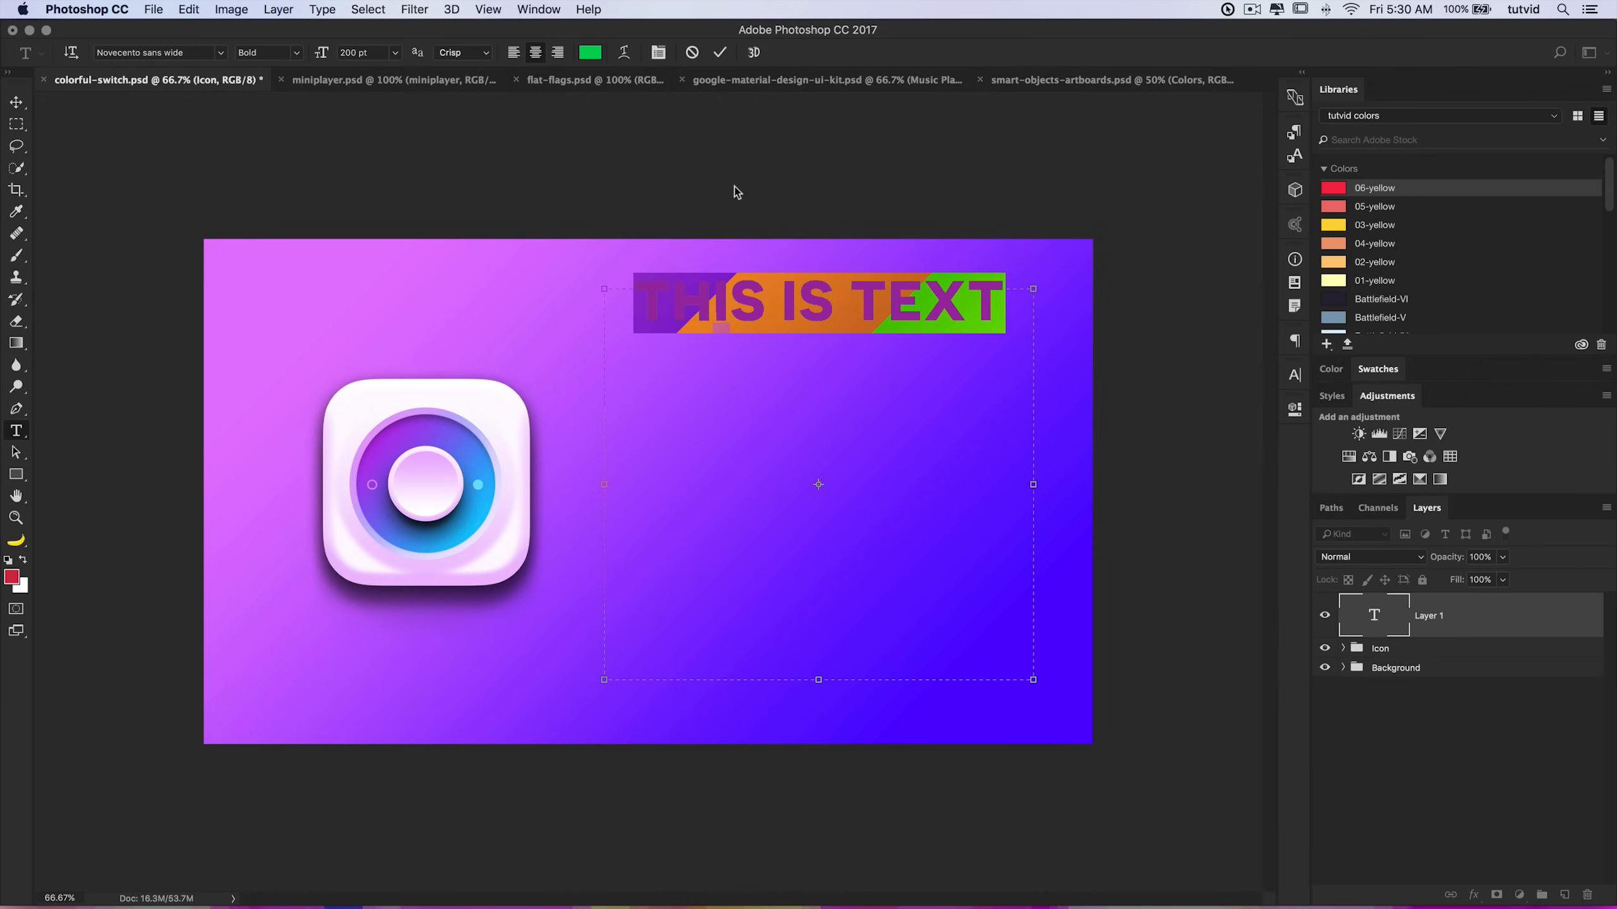
# Step: Try applying an Arc warp style to the text, then cancel the Warp Text dialog
pyautogui.click(624, 53)
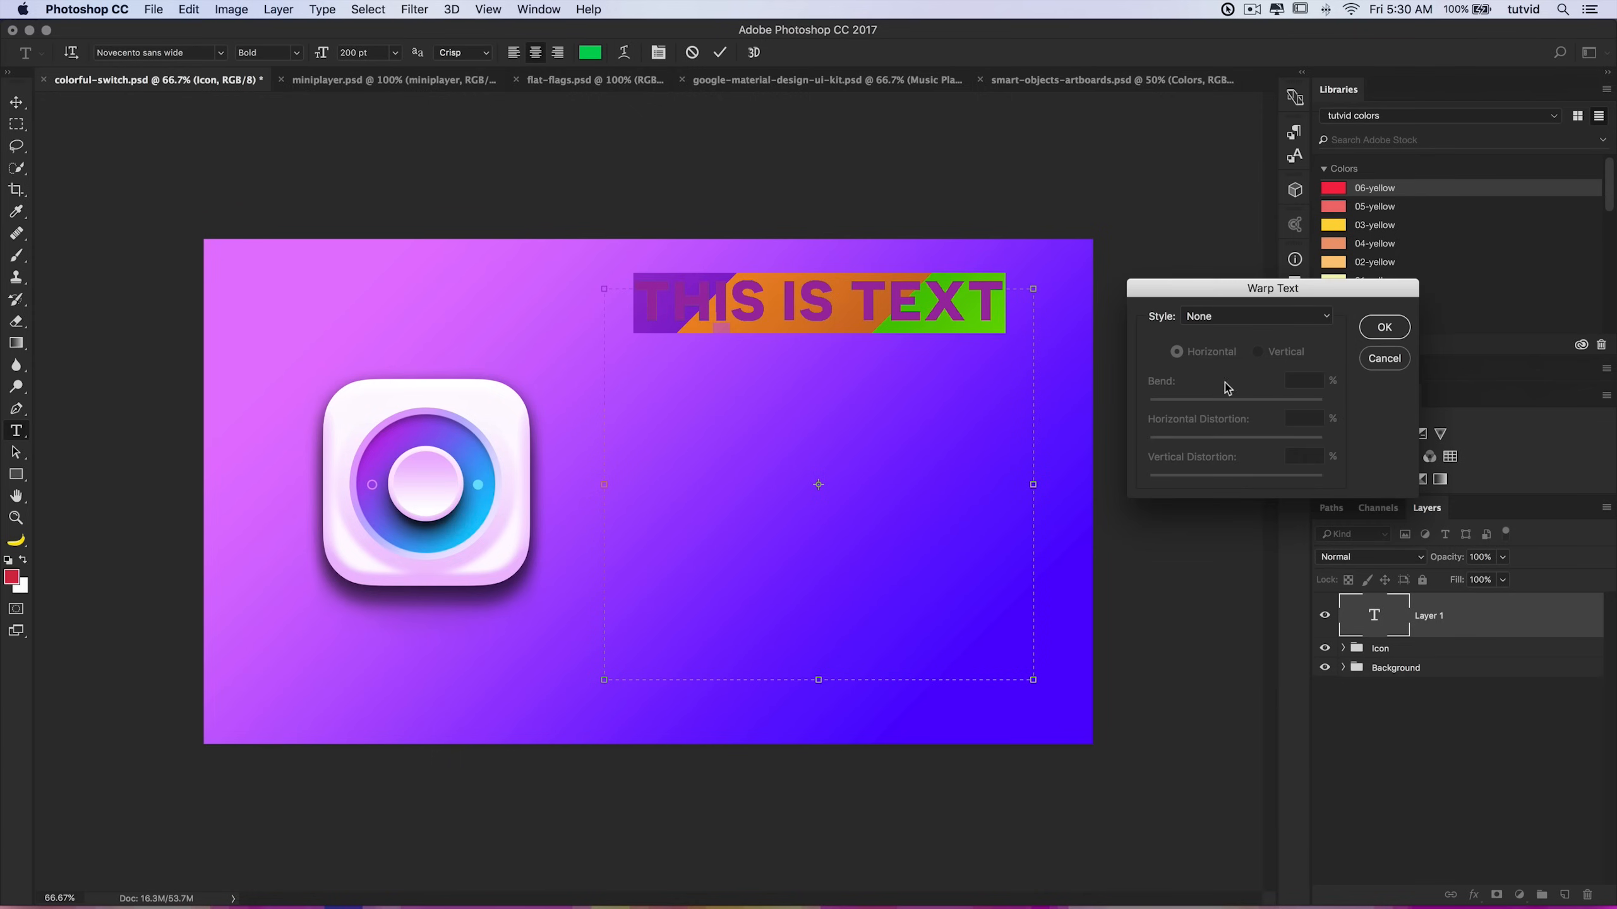
pyautogui.click(1238, 318)
pyautogui.click(1240, 348)
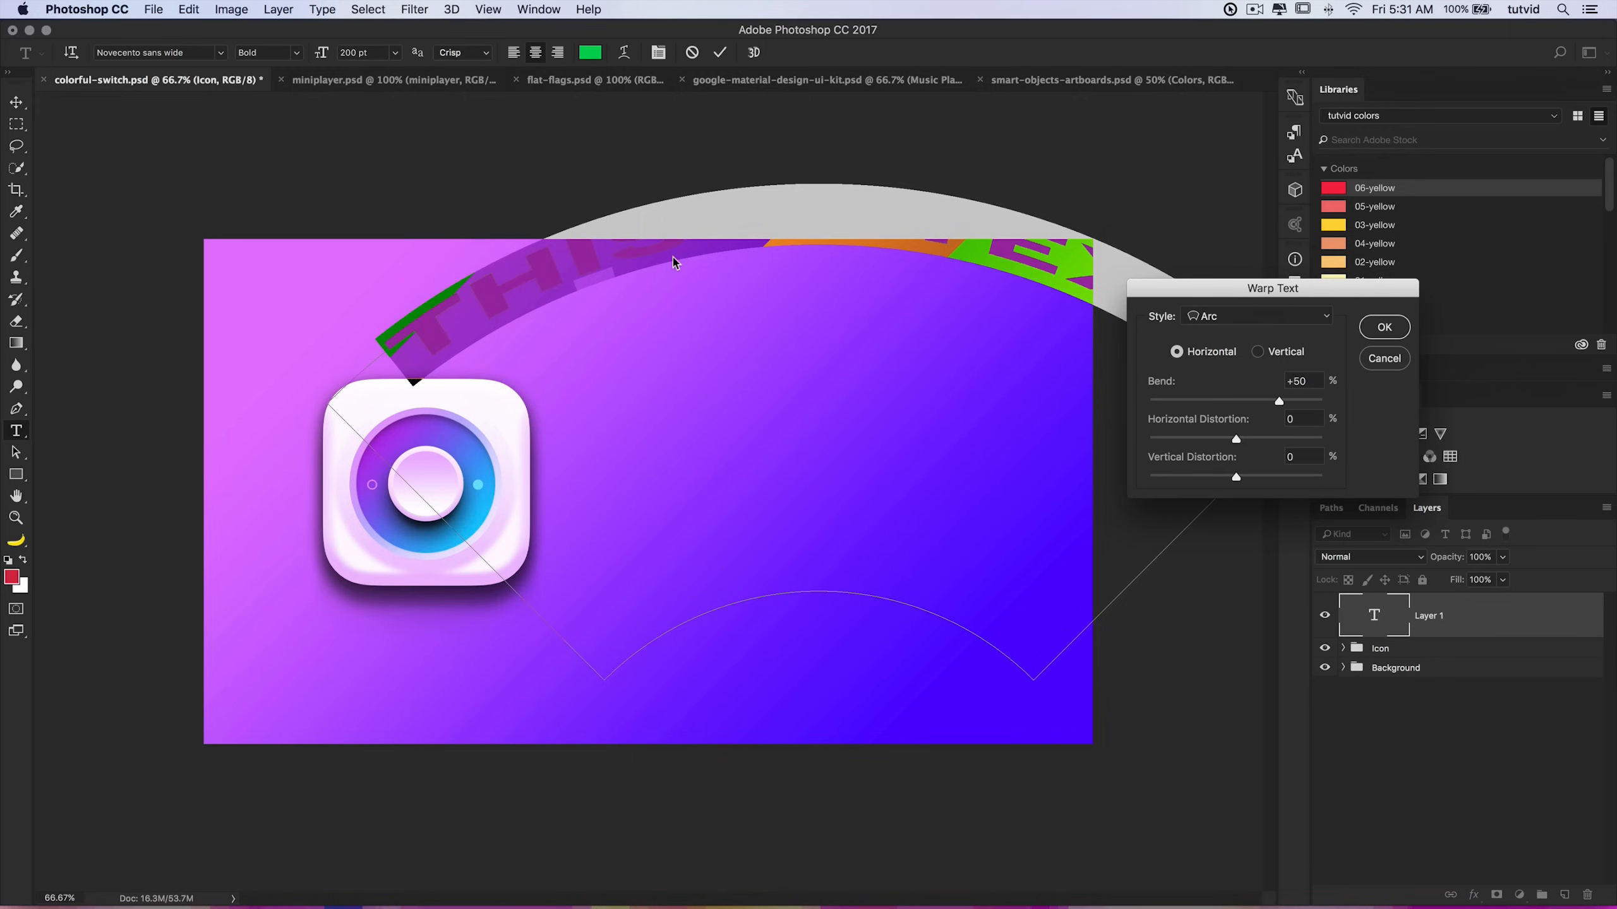
pyautogui.click(1384, 358)
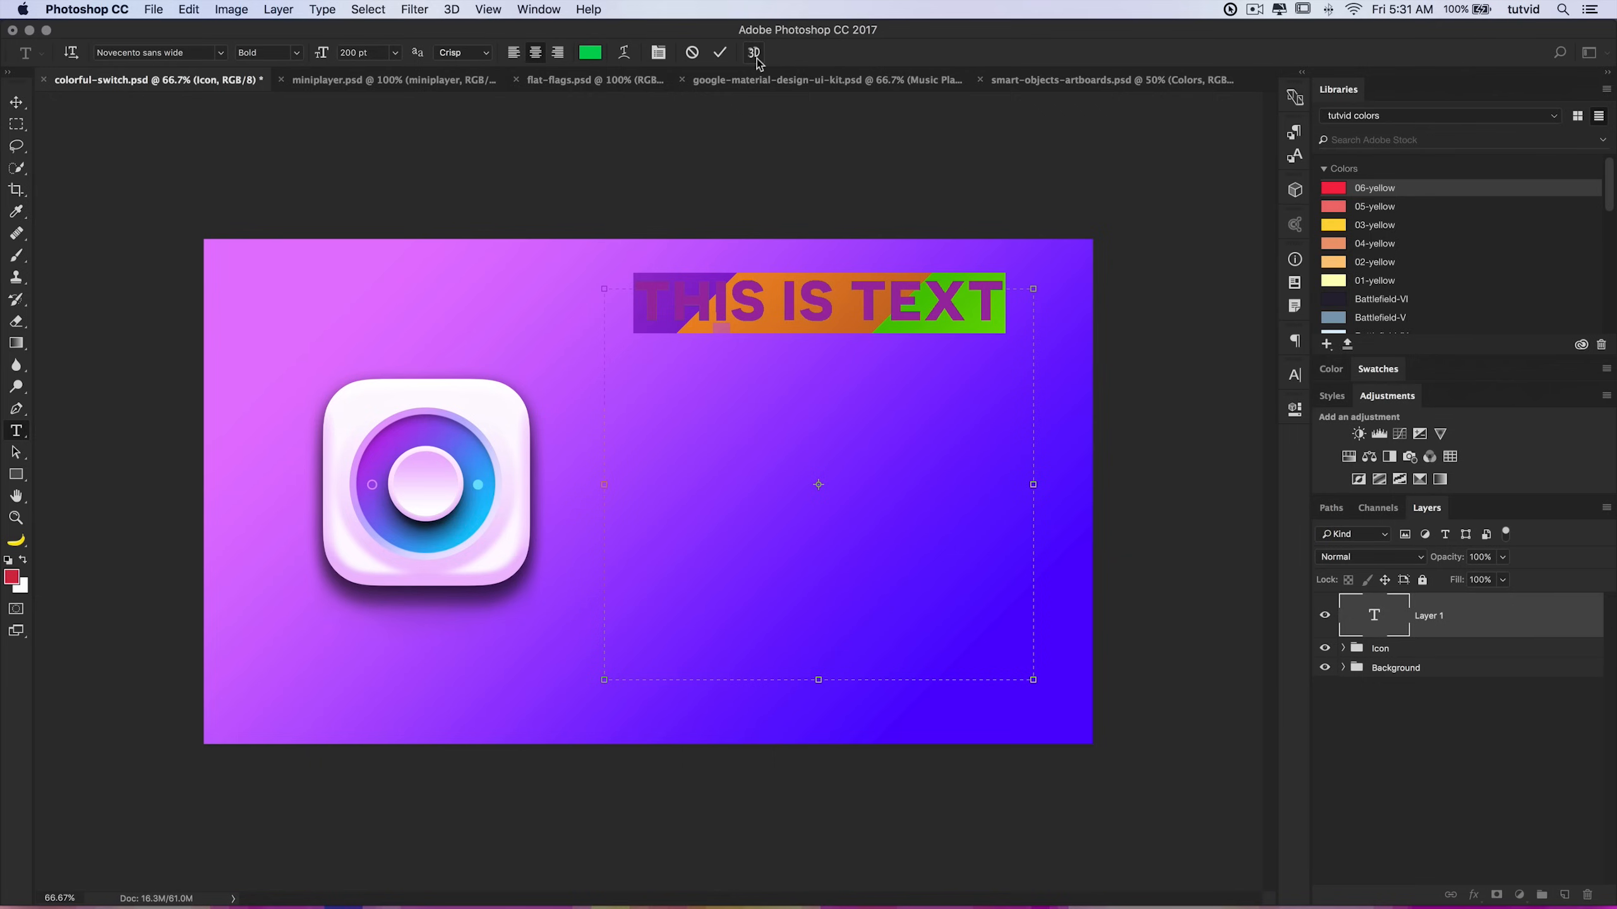
# Step: Commit the text and move it lower on the canvas with the Move tool
pyautogui.click(721, 53)
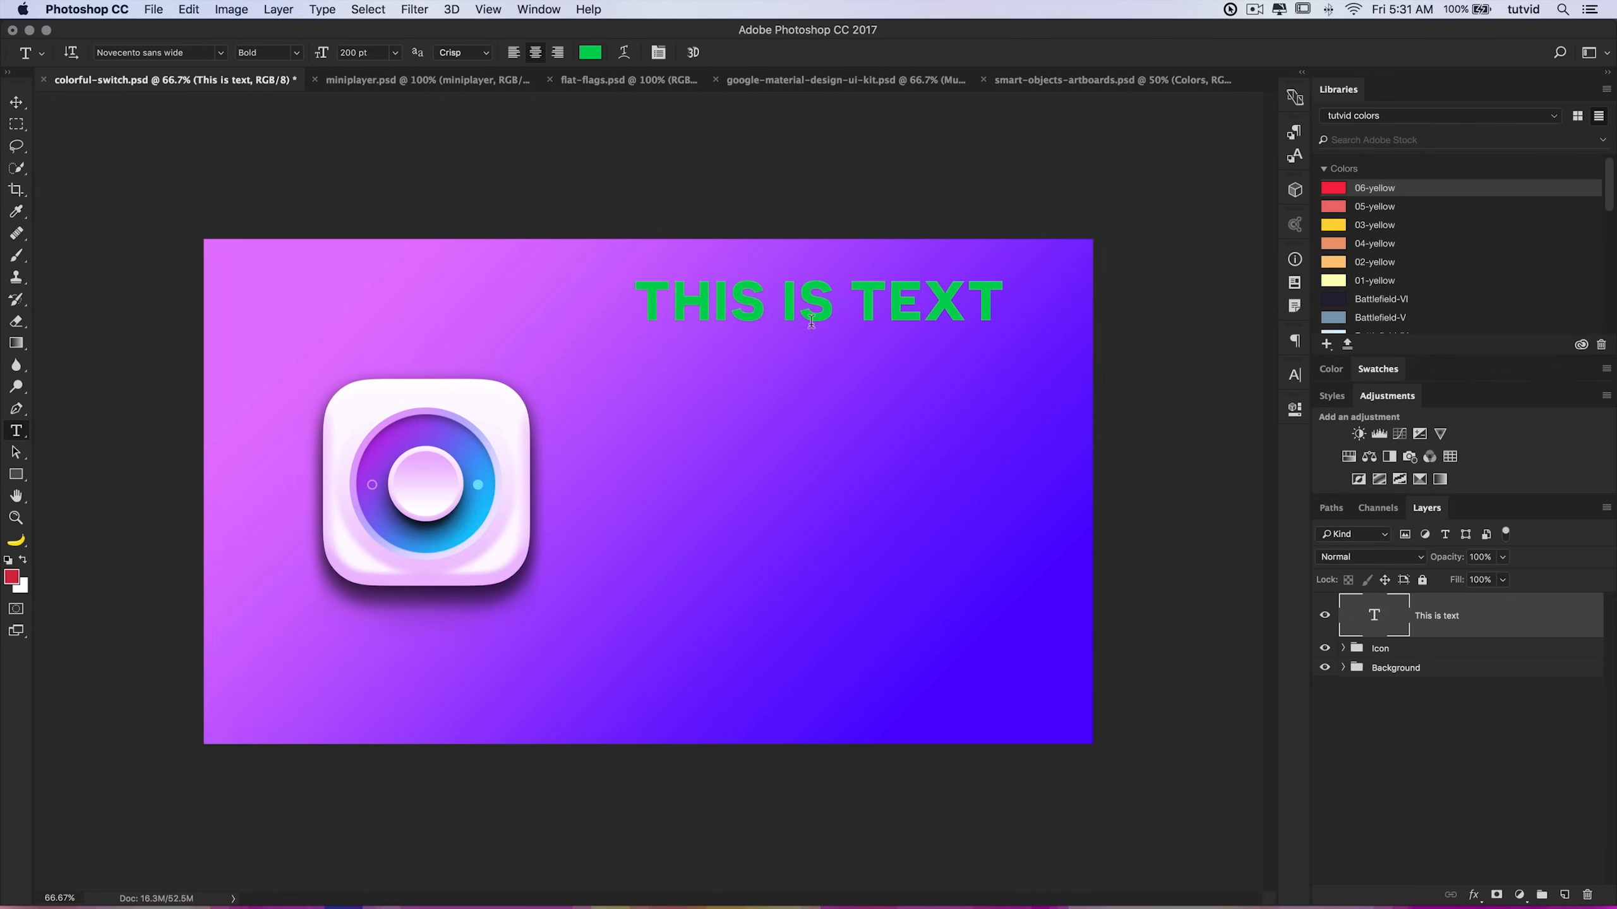
pyautogui.click(16, 102)
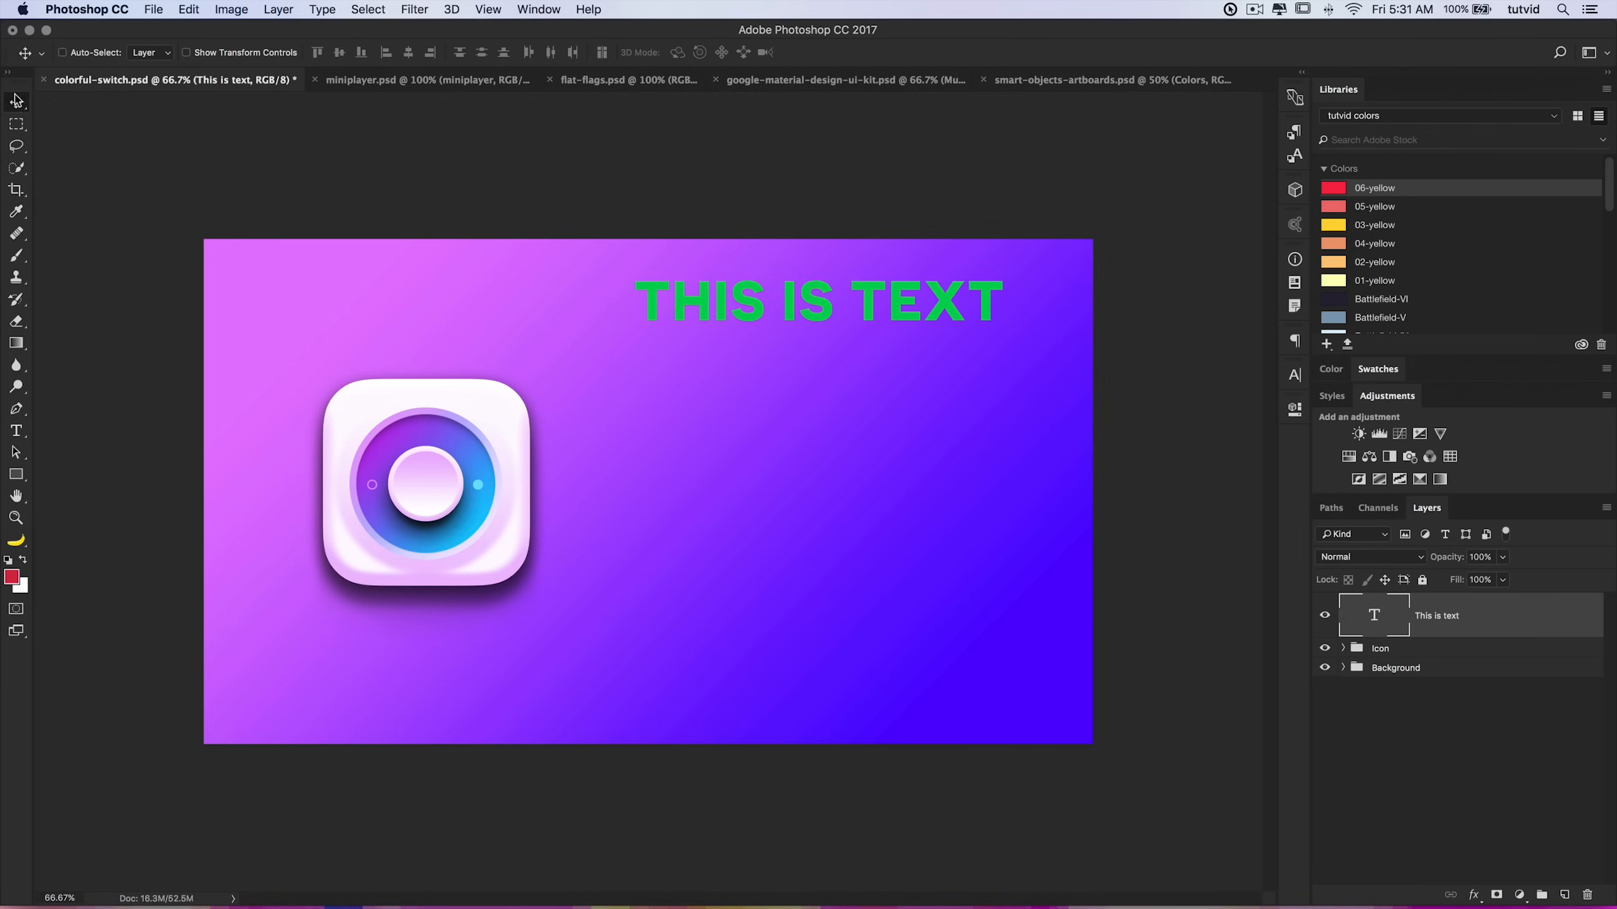
pyautogui.moveTo(749, 306); pyautogui.dragTo(744, 380)
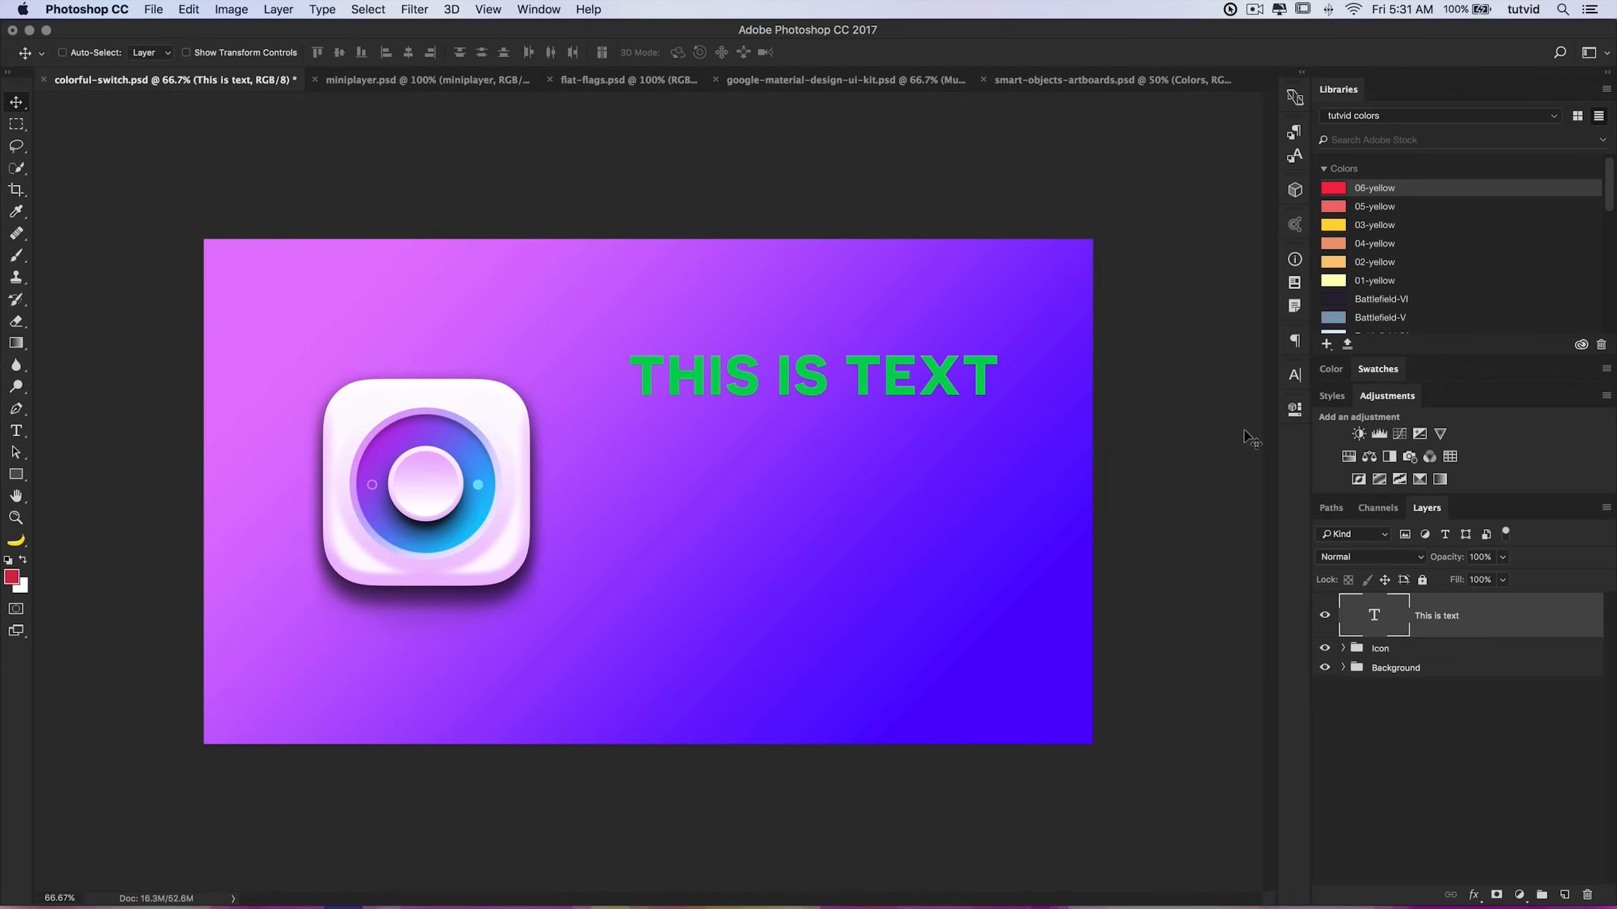
# Step: Open the Character panel and float it over the canvas beside the icon
pyautogui.click(550, 12)
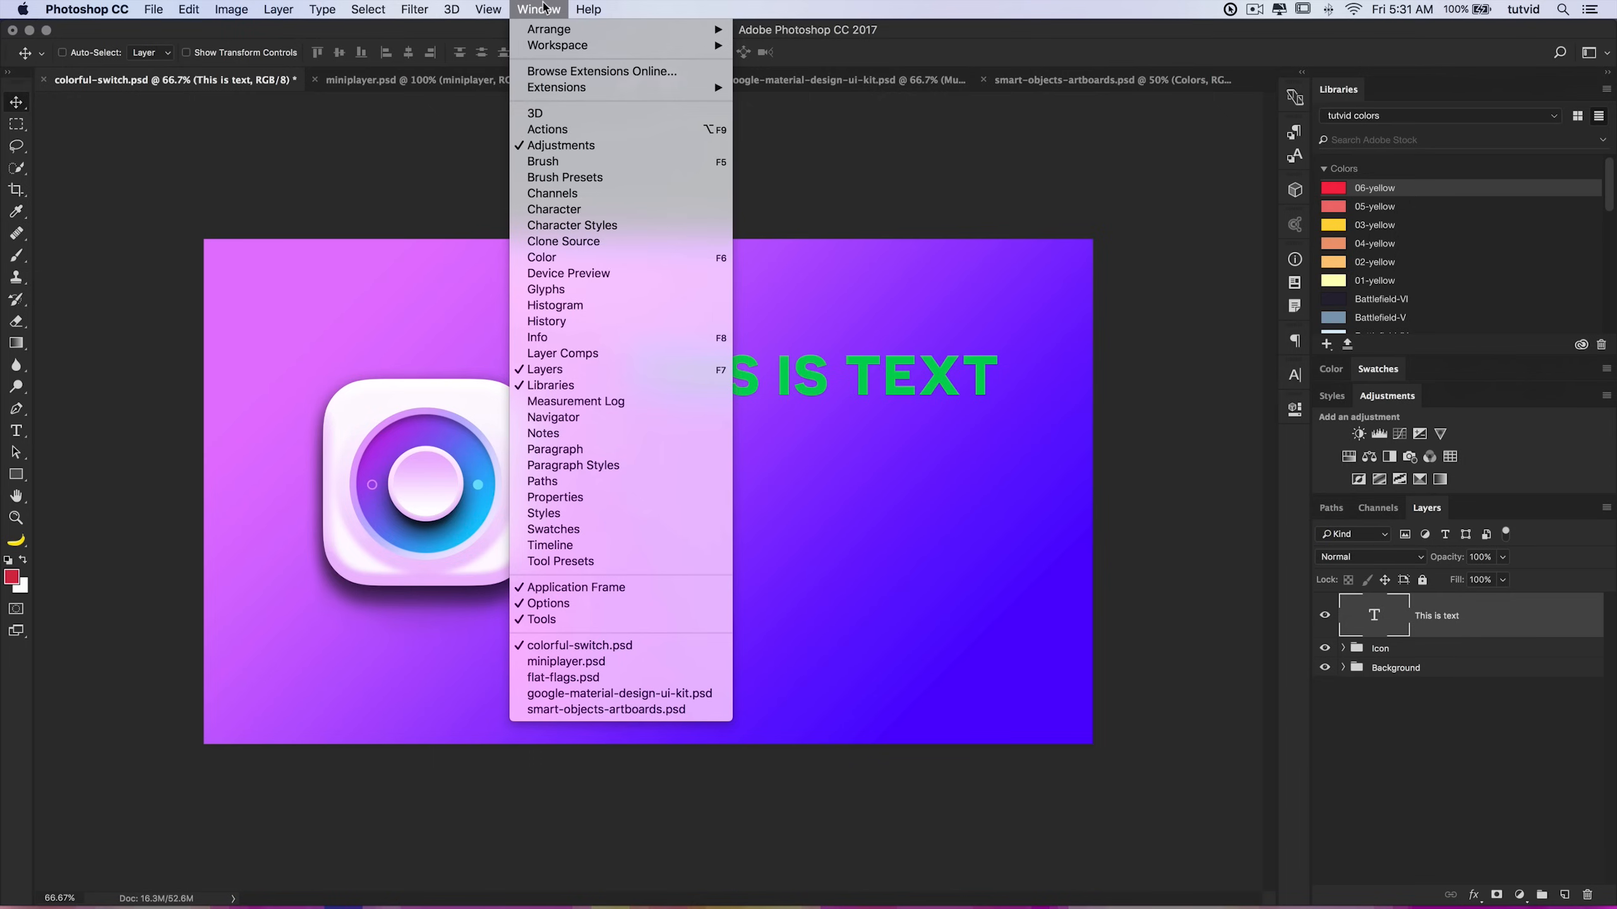
pyautogui.click(605, 210)
pyautogui.moveTo(1175, 373); pyautogui.dragTo(435, 161)
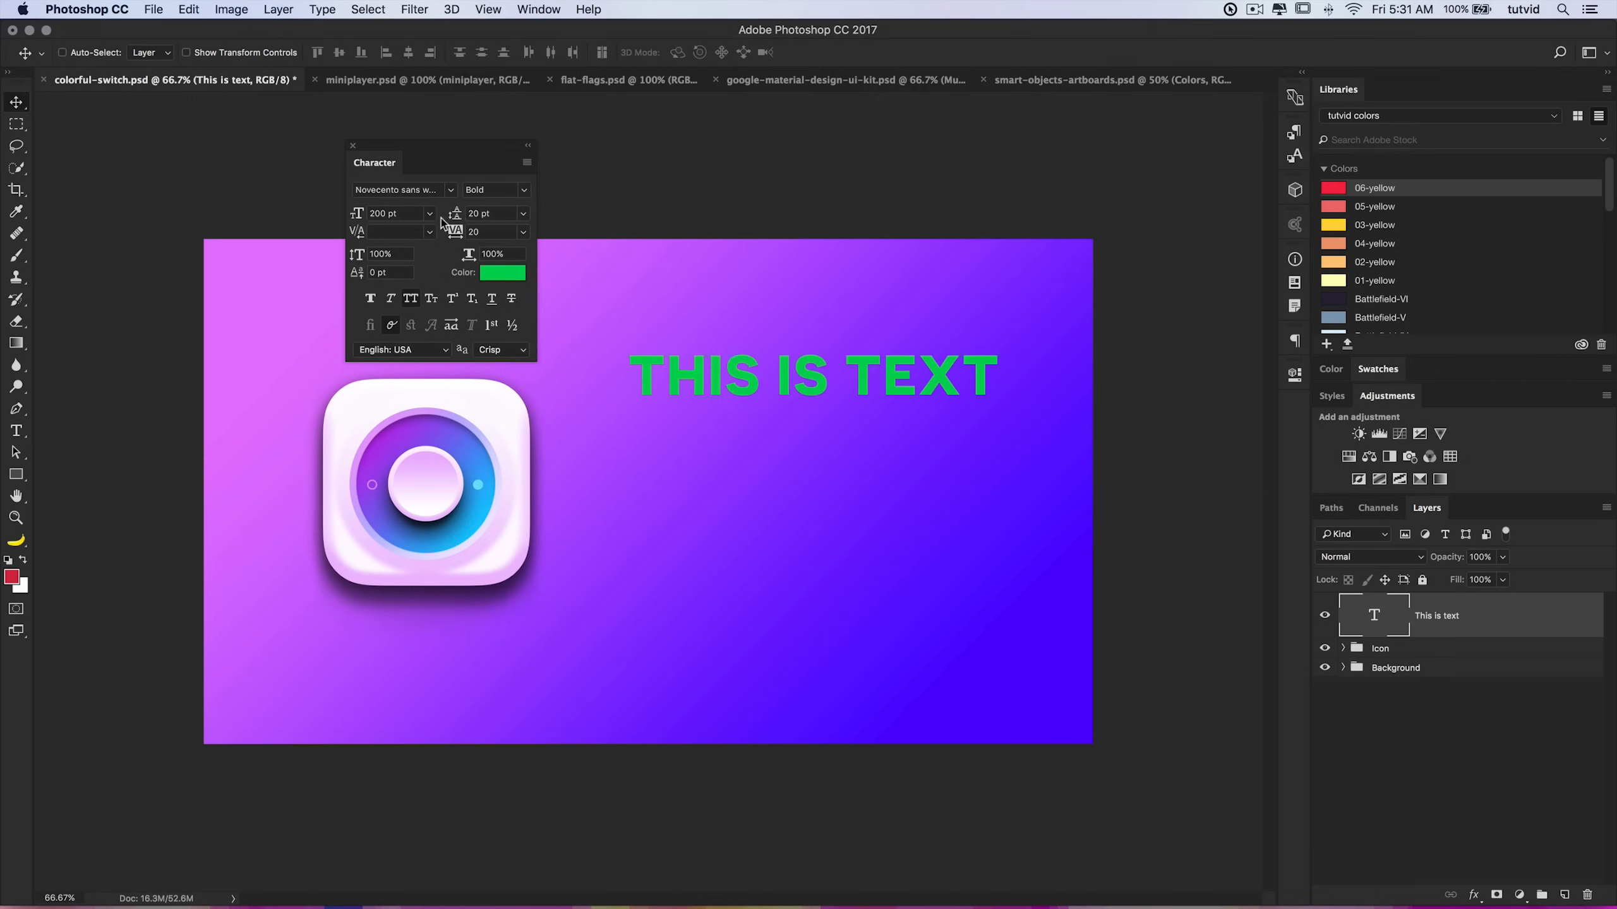
# Step: Change the text's font to FatFrank and its size to 225 pt
pyautogui.click(451, 191)
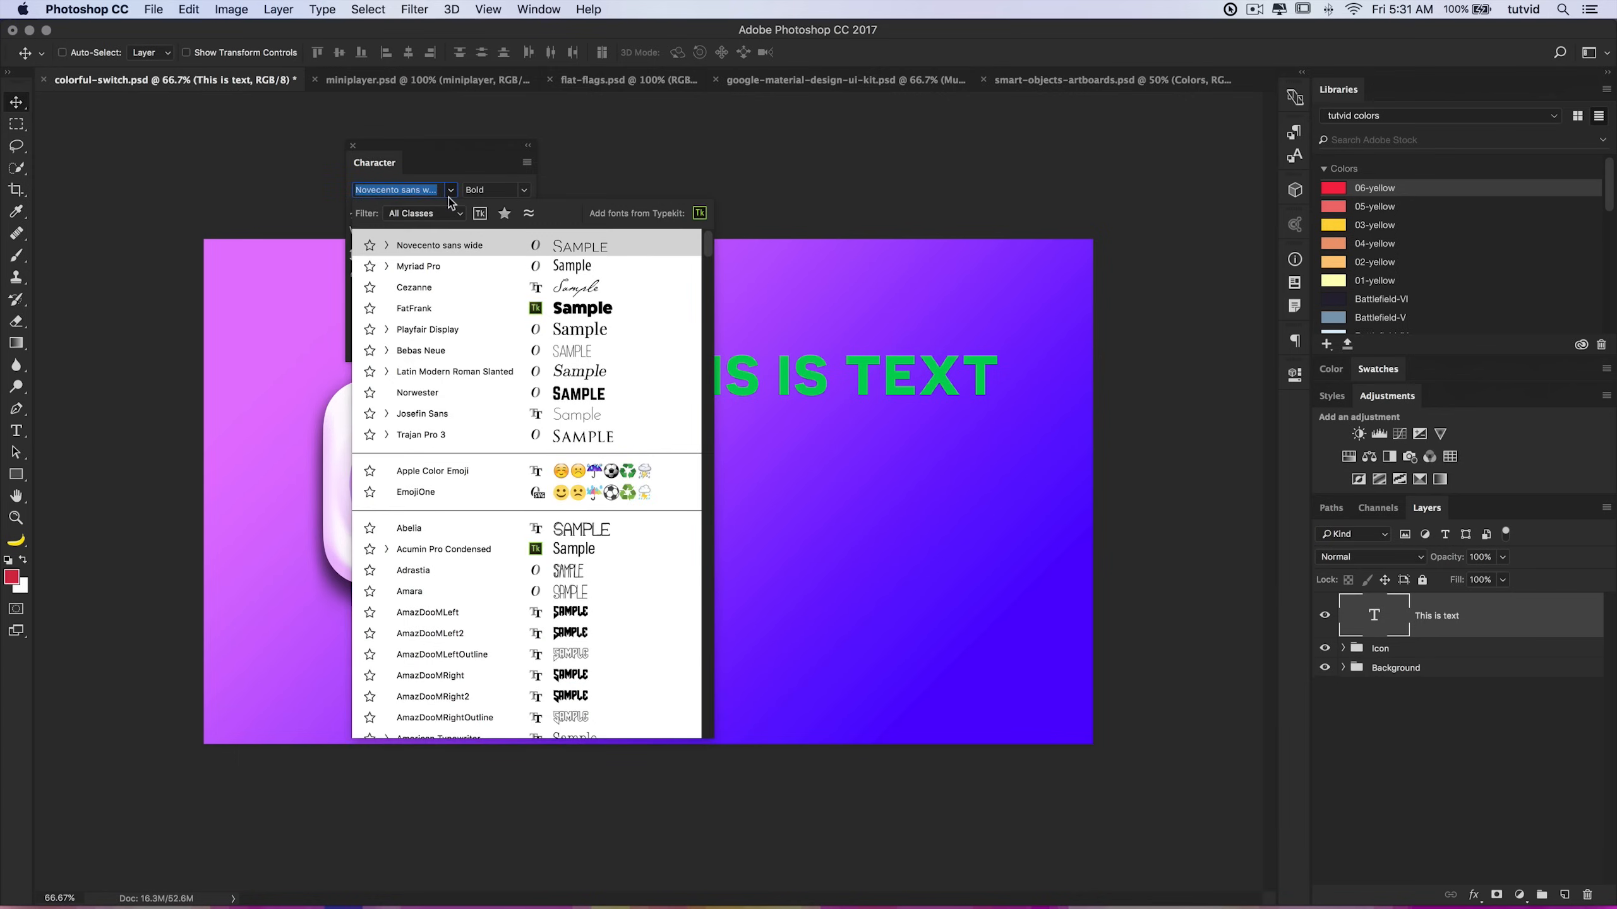
pyautogui.click(446, 308)
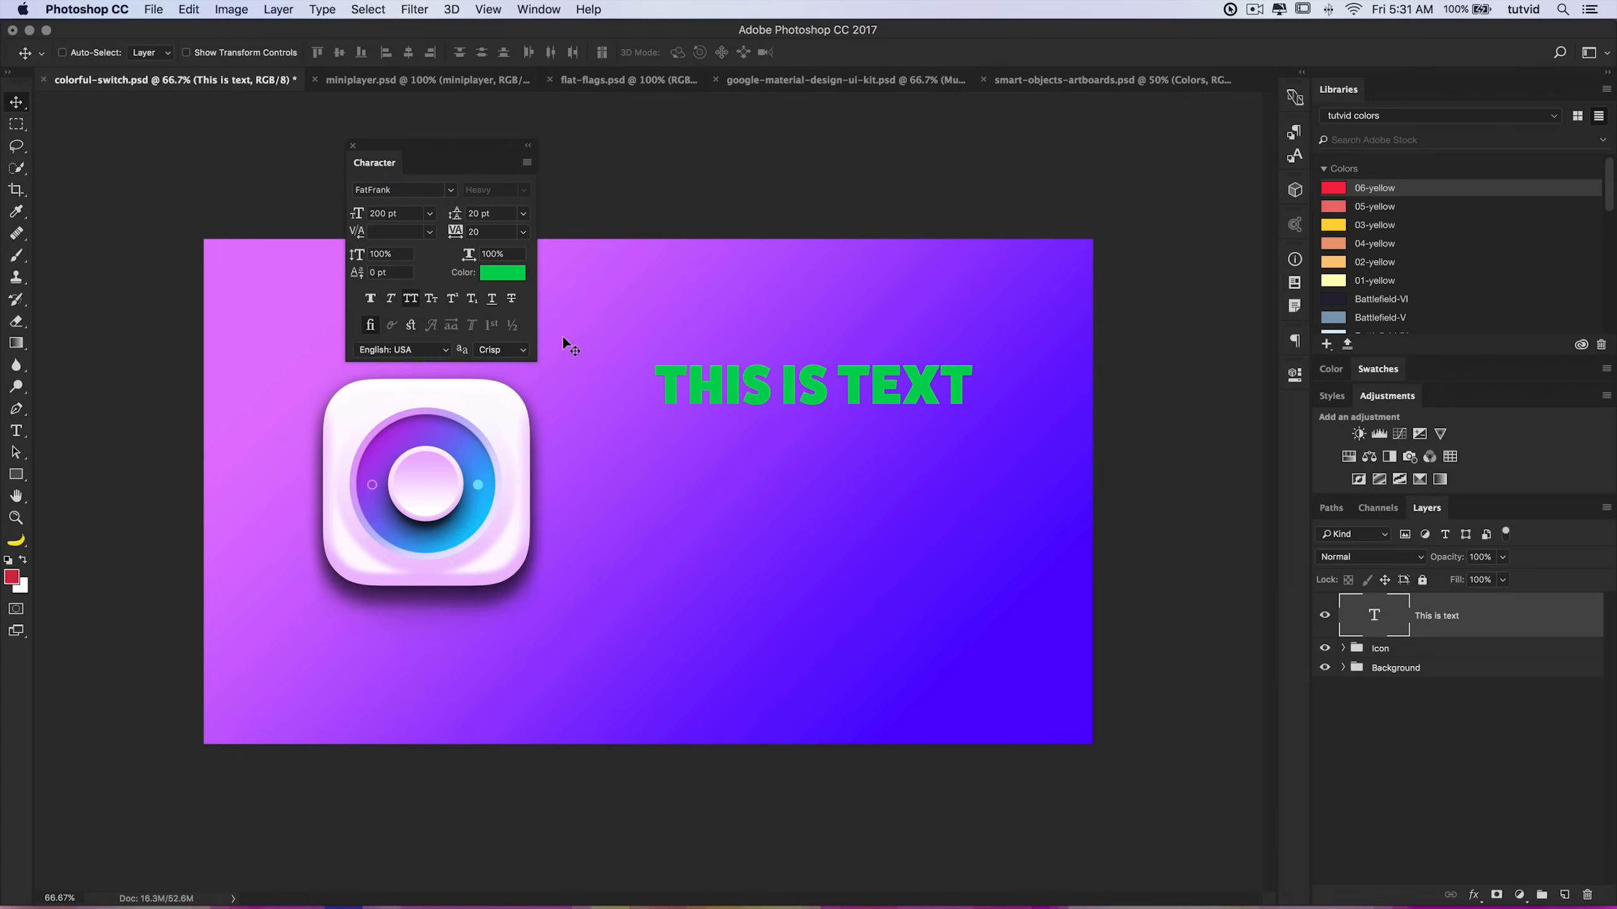
pyautogui.click(449, 192)
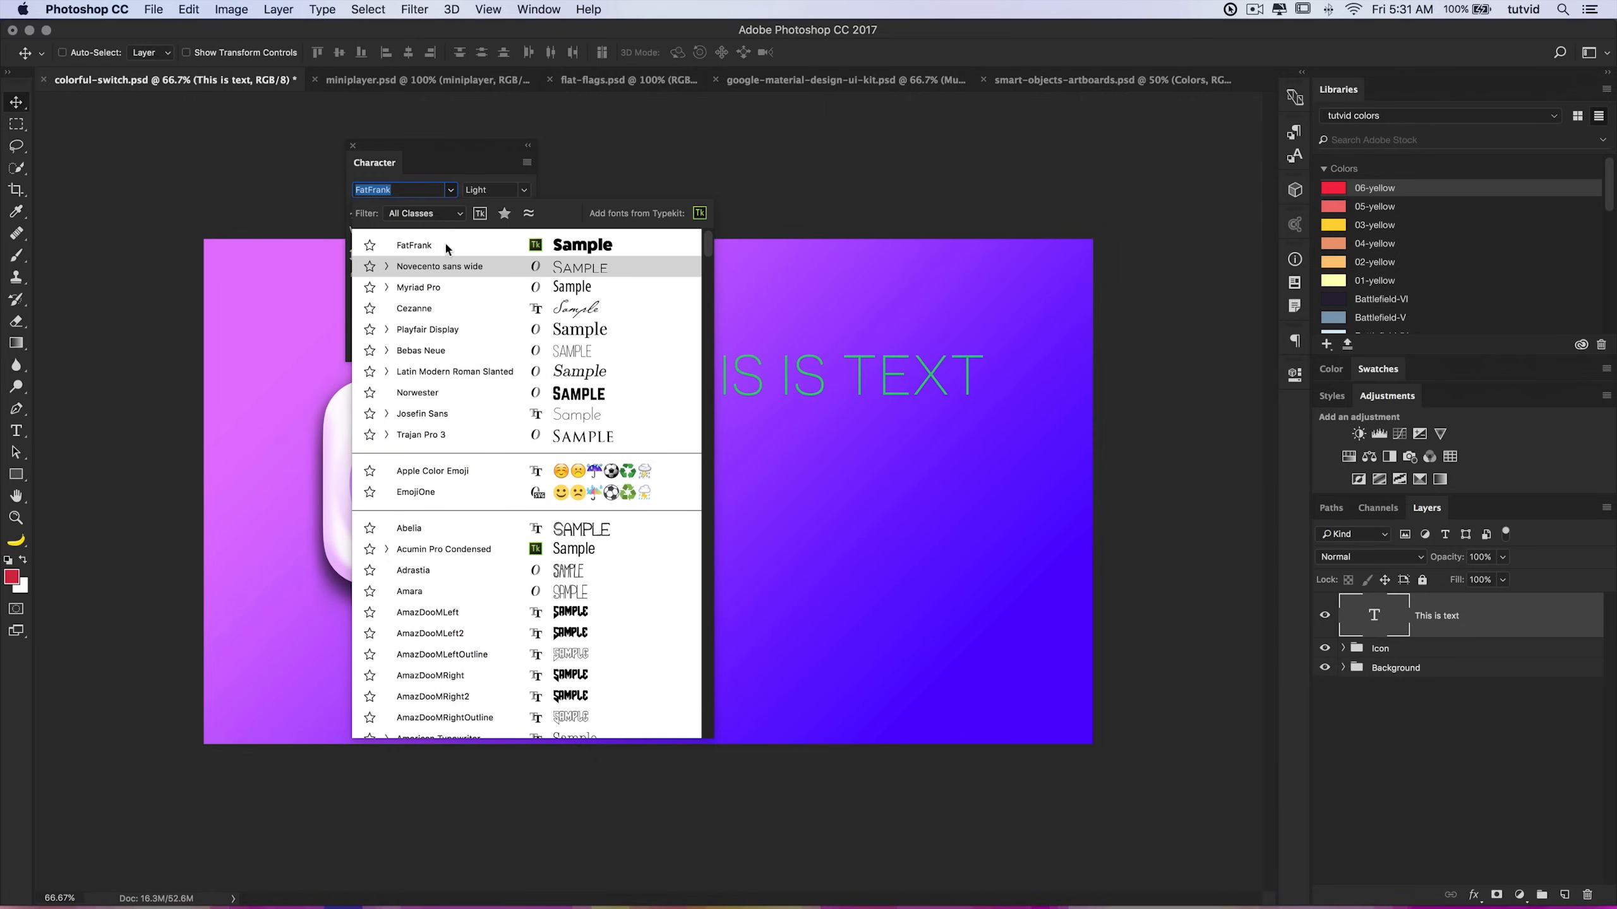
pyautogui.click(433, 245)
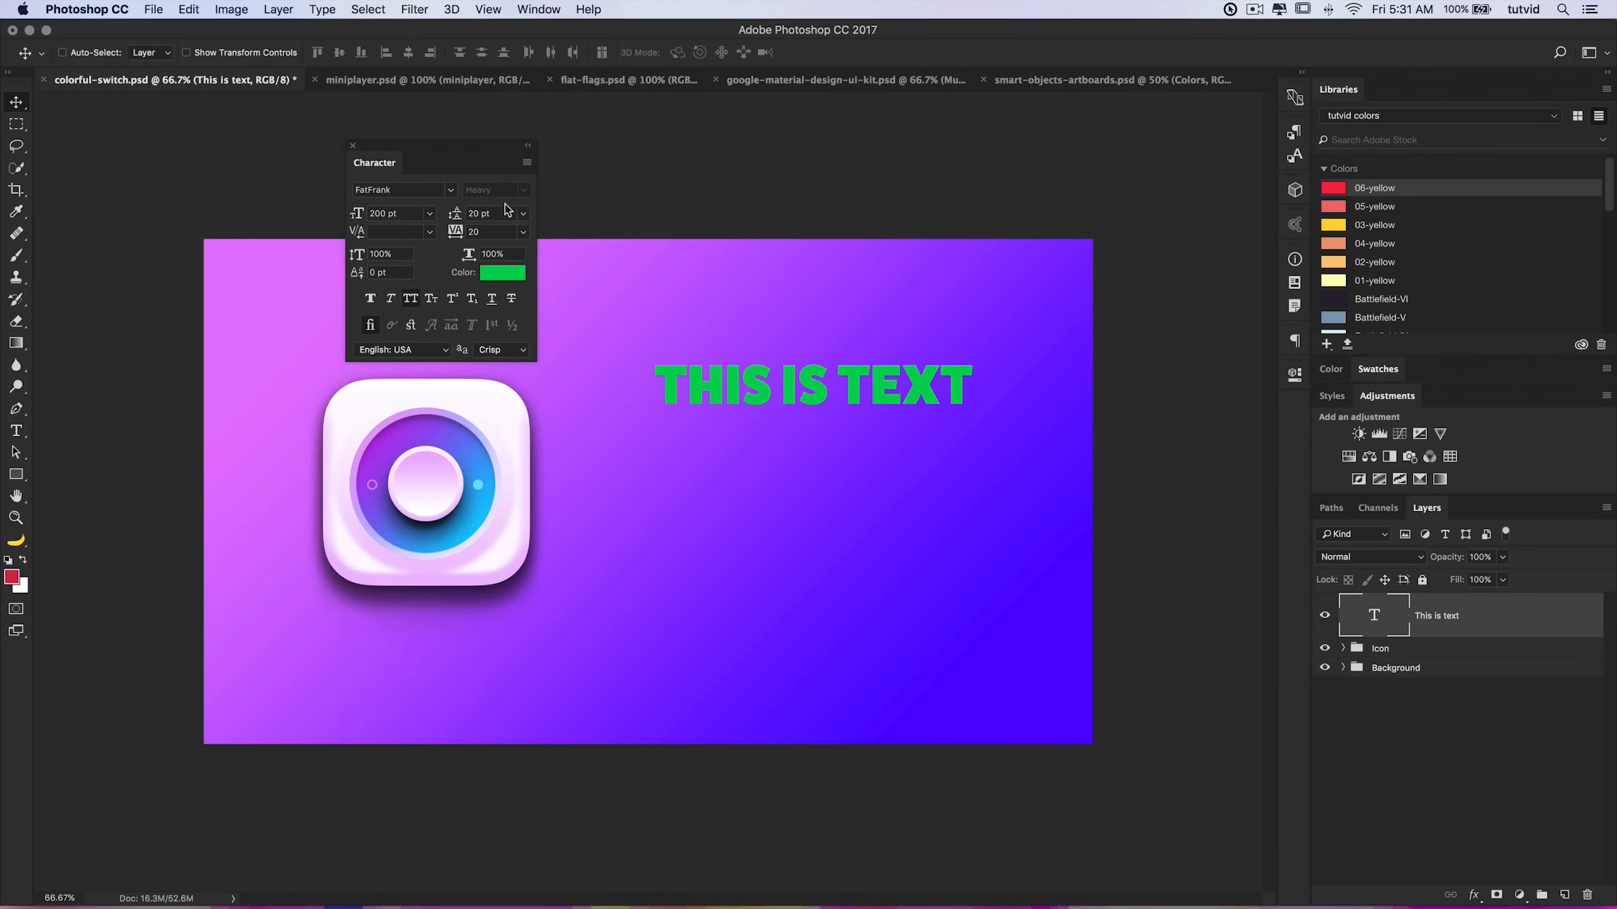
pyautogui.click(409, 214)
pyautogui.write('225')
pyautogui.press('Tab')
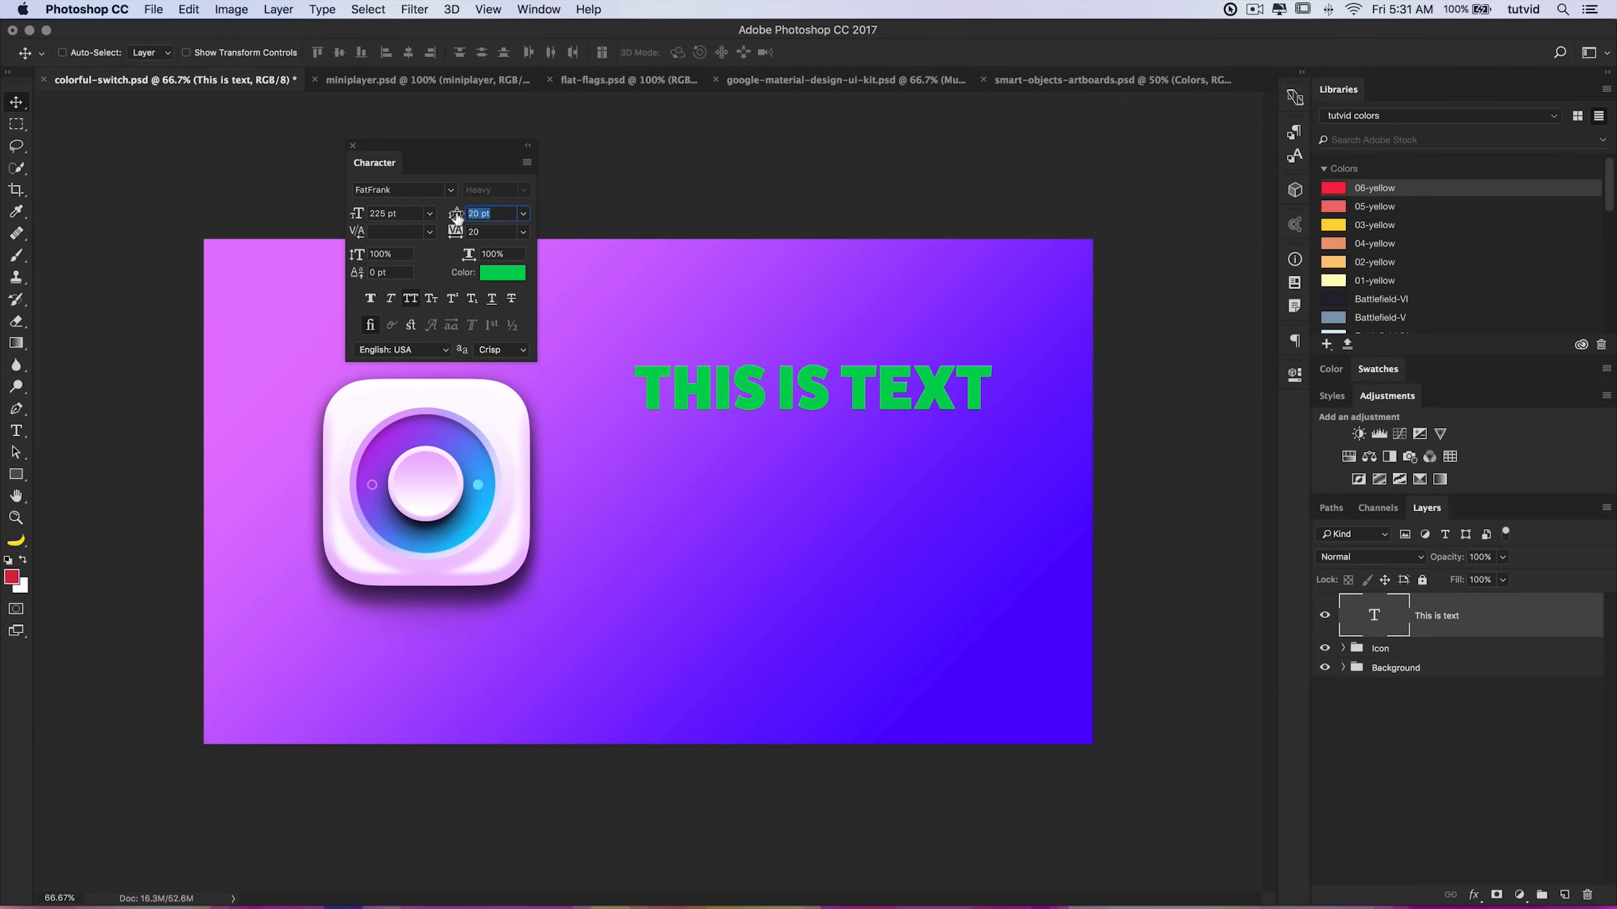
pyautogui.doubleClick(1377, 615)
pyautogui.press('super+h')
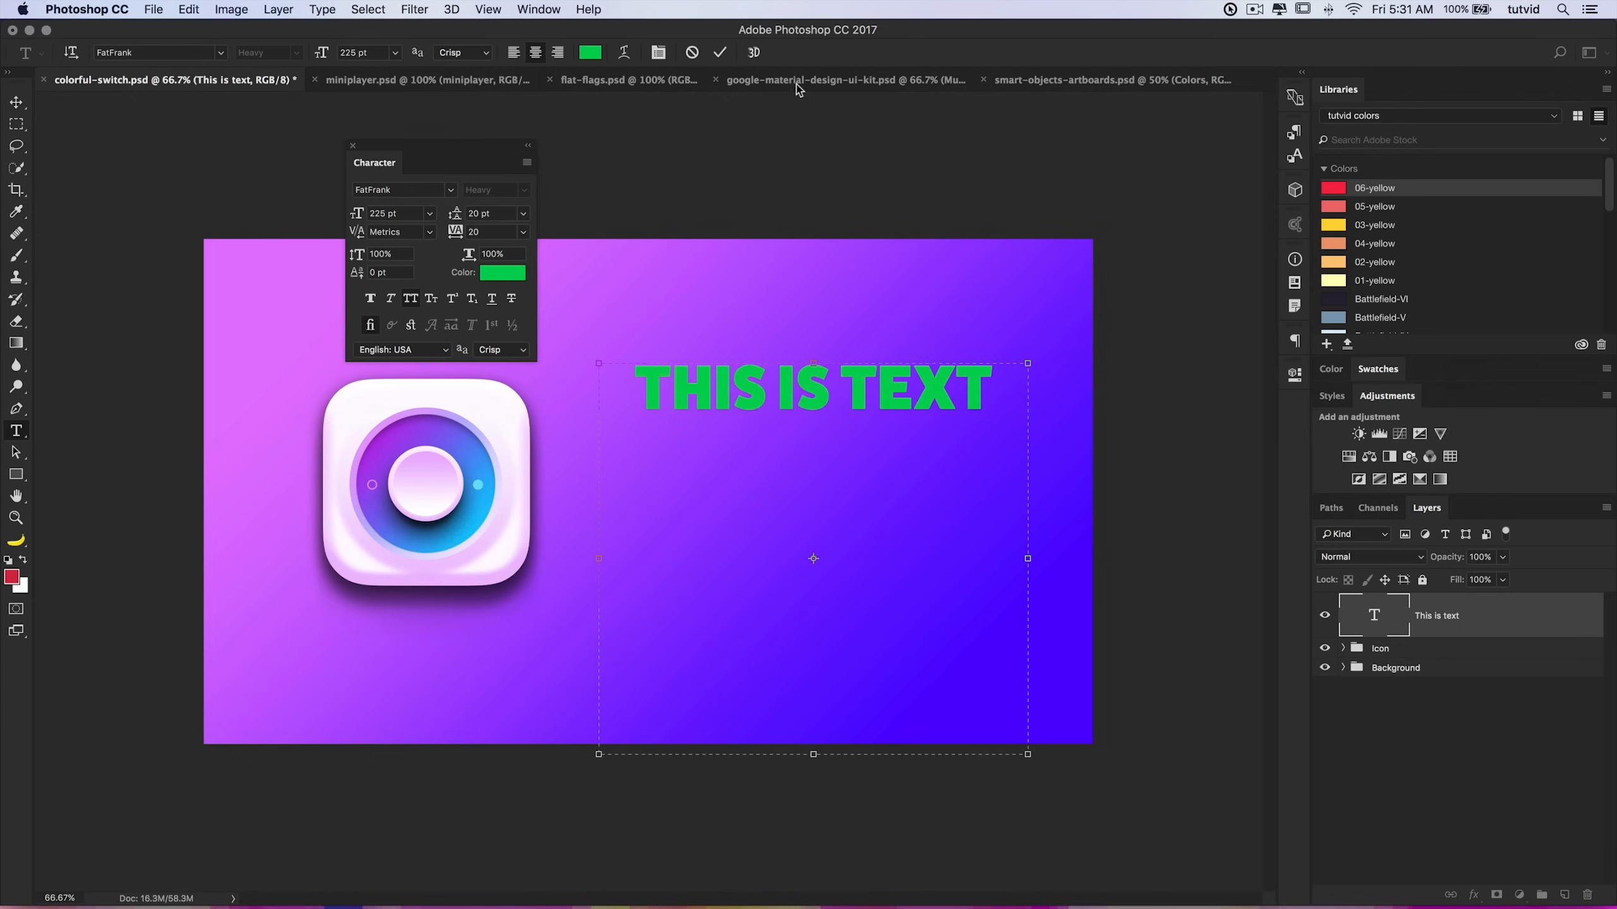
pyautogui.click(721, 54)
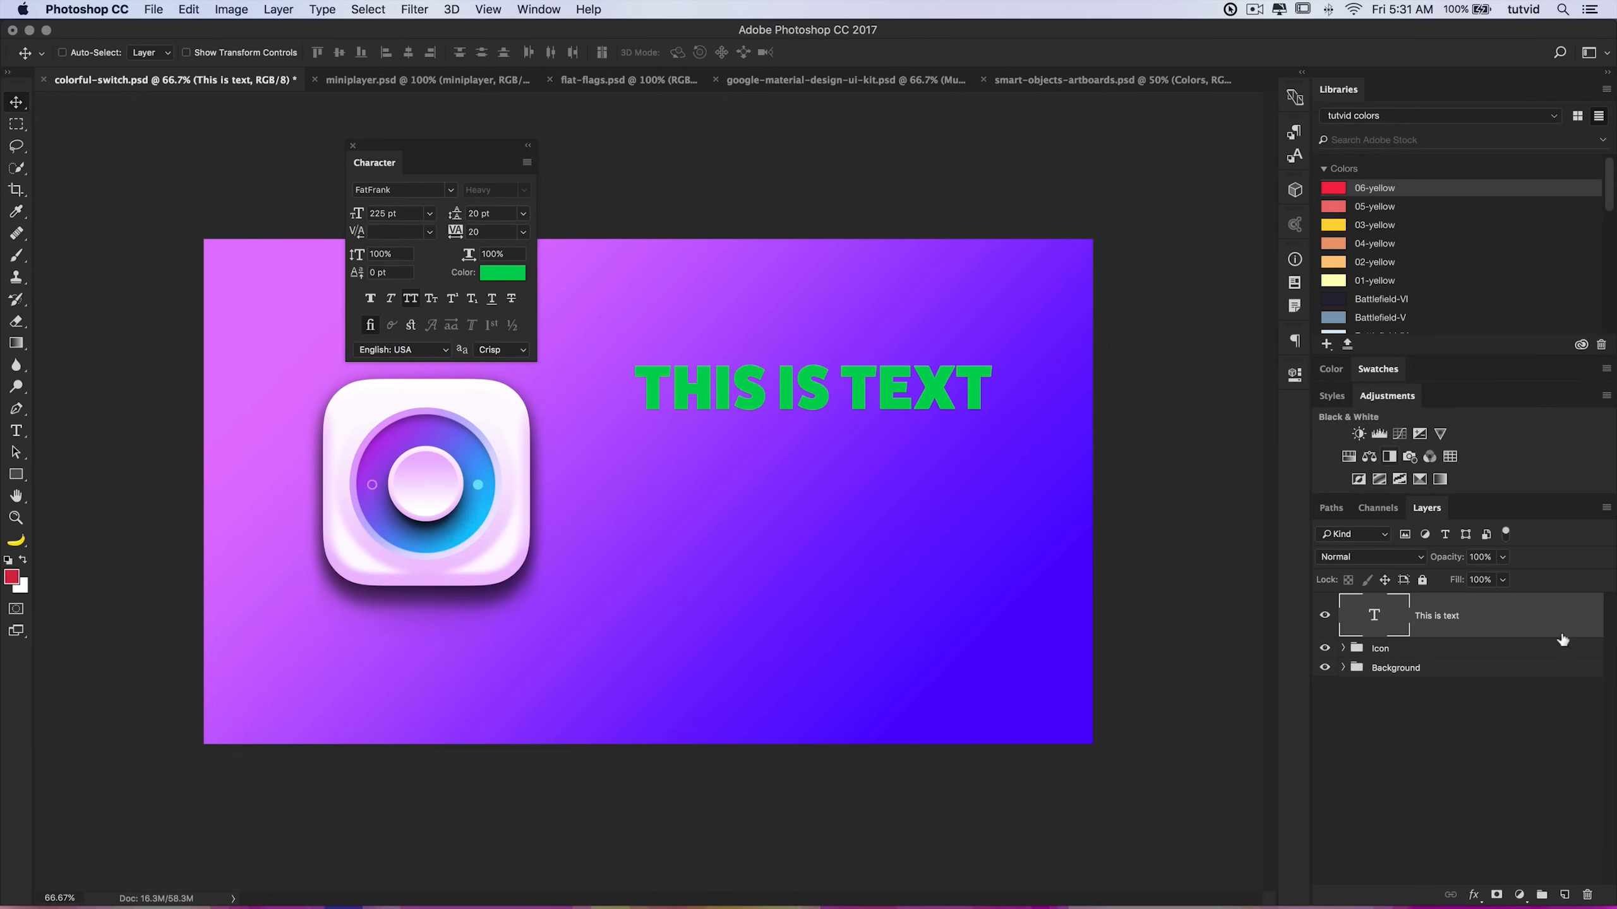
# Step: Re-enter the text, tighten the kerning at a point between the middle letters, and commit the edit
pyautogui.doubleClick(1379, 617)
pyautogui.click(741, 384)
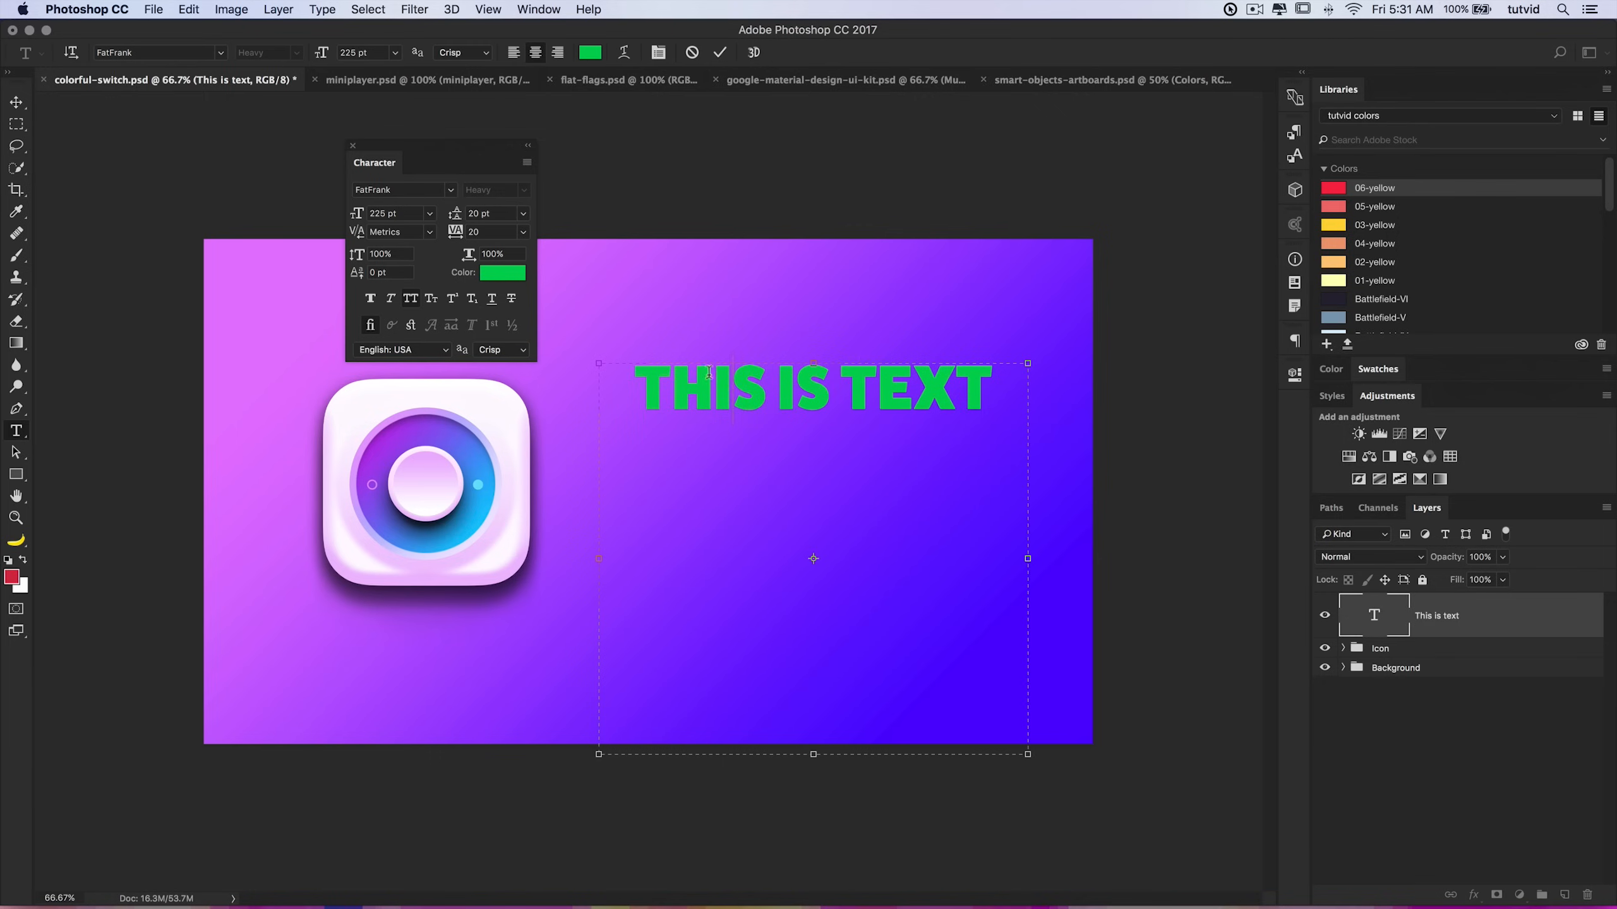
pyautogui.tripleClick(840, 380)
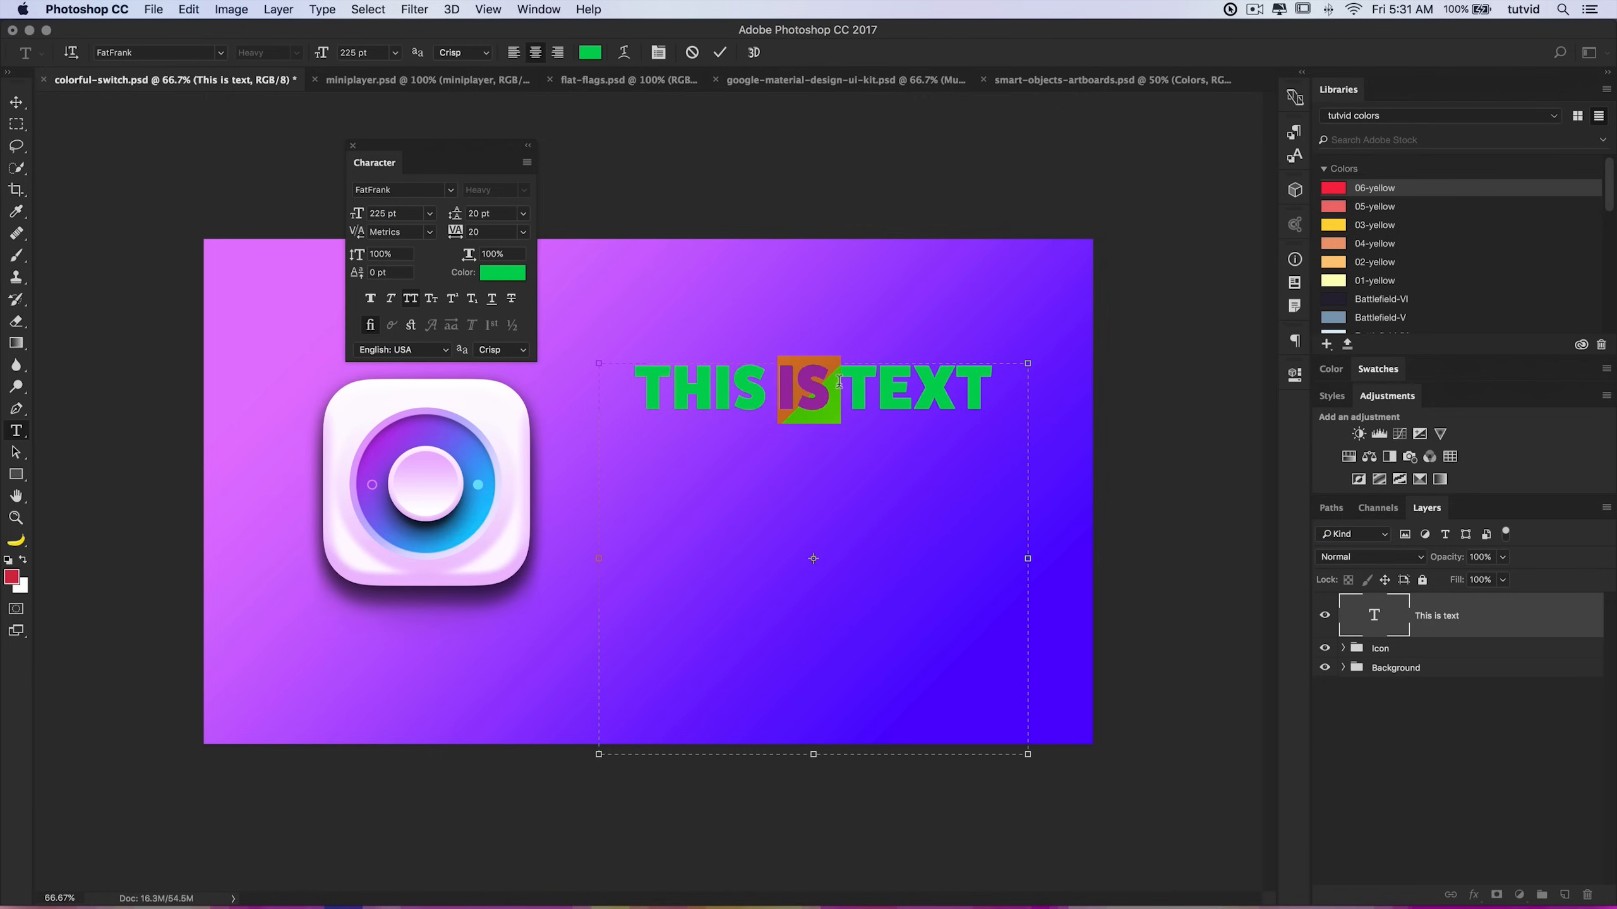
pyautogui.click(842, 441)
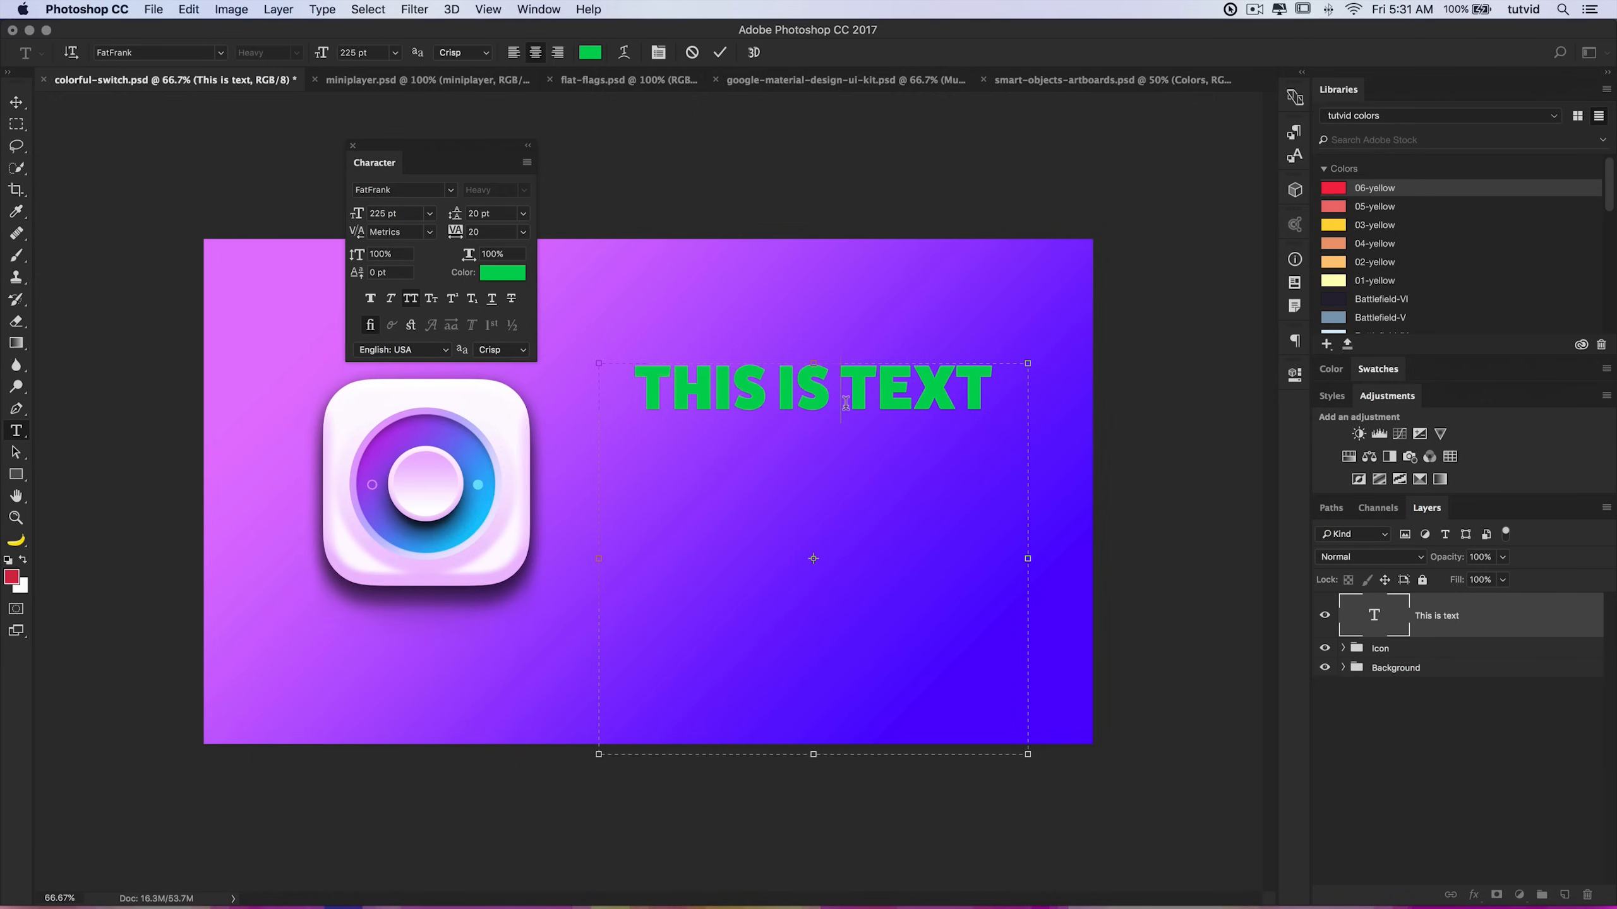
pyautogui.hotkey('alt', 'Left')
pyautogui.hotkey('alt', 'Left')
pyautogui.hotkey('alt', 'Left')
pyautogui.hotkey('alt', 'Left')
pyautogui.hotkey('alt', 'Left')
pyautogui.hotkey('alt', 'Left')
pyautogui.hotkey('alt', 'Left')
pyautogui.hotkey('alt', 'Left')
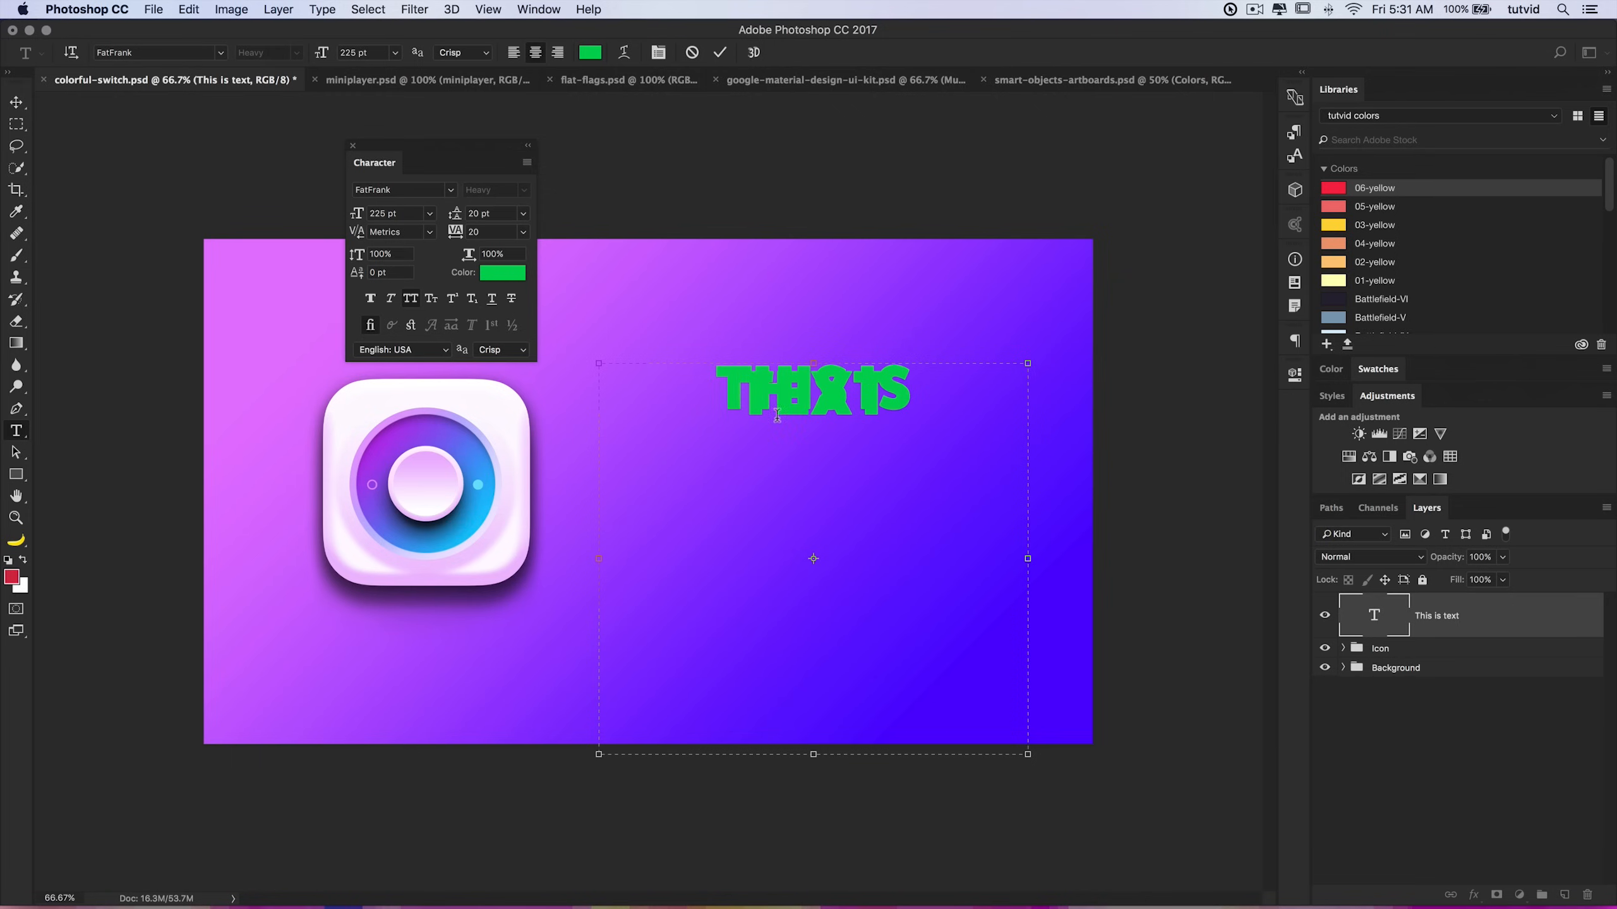
pyautogui.click(720, 53)
pyautogui.press('v')
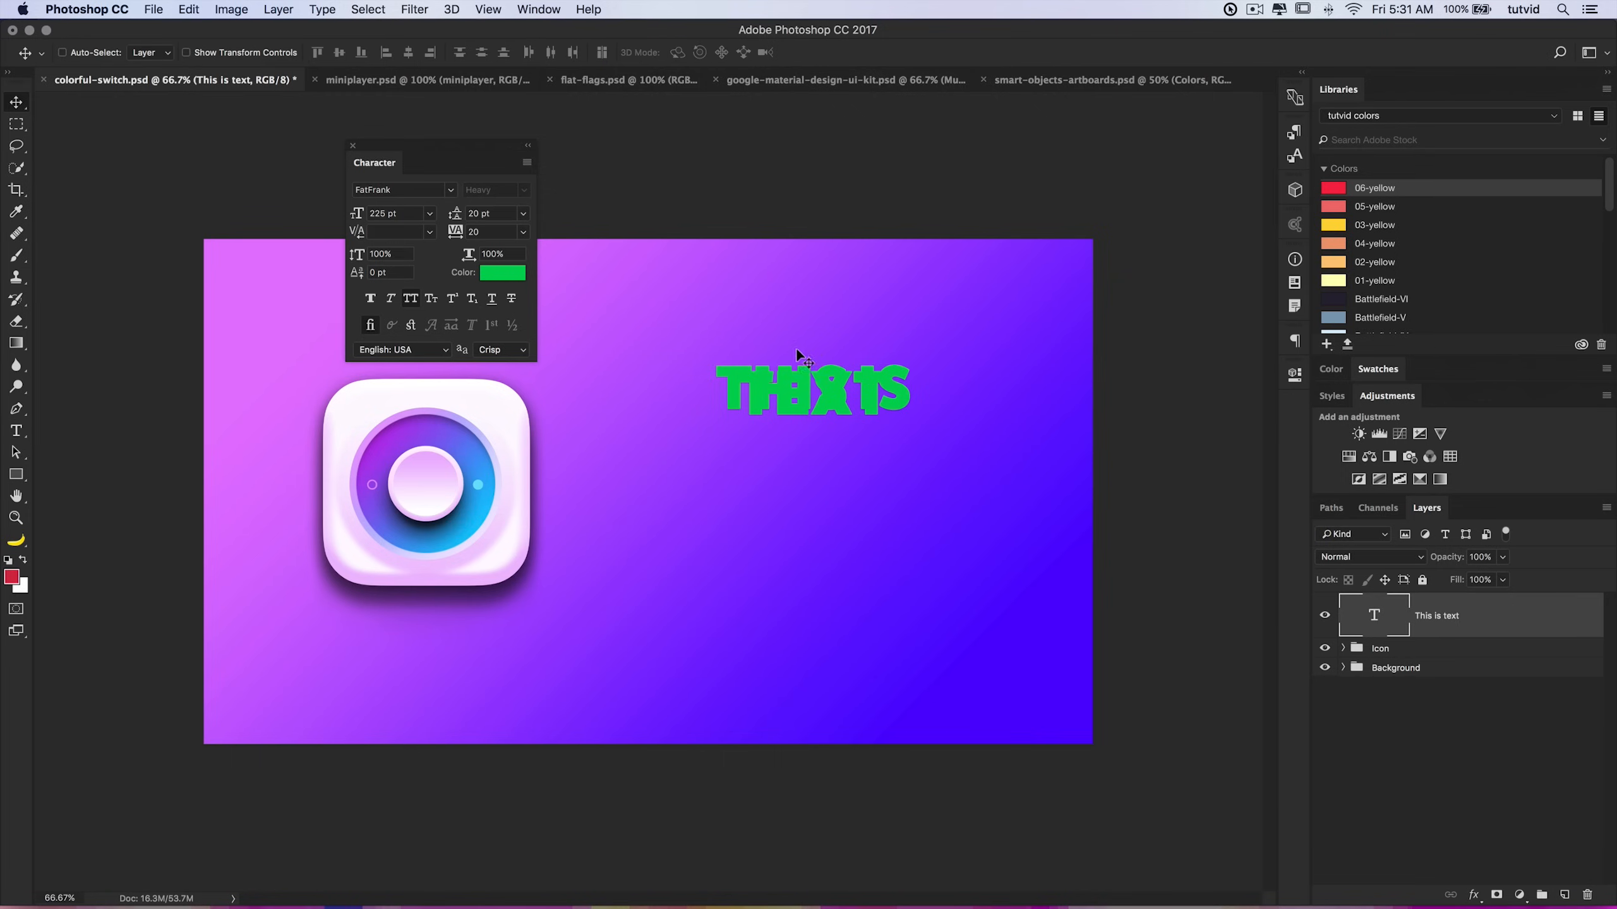
# Step: Set the text's leading to 190 pt
pyautogui.click(520, 214)
pyautogui.click(501, 228)
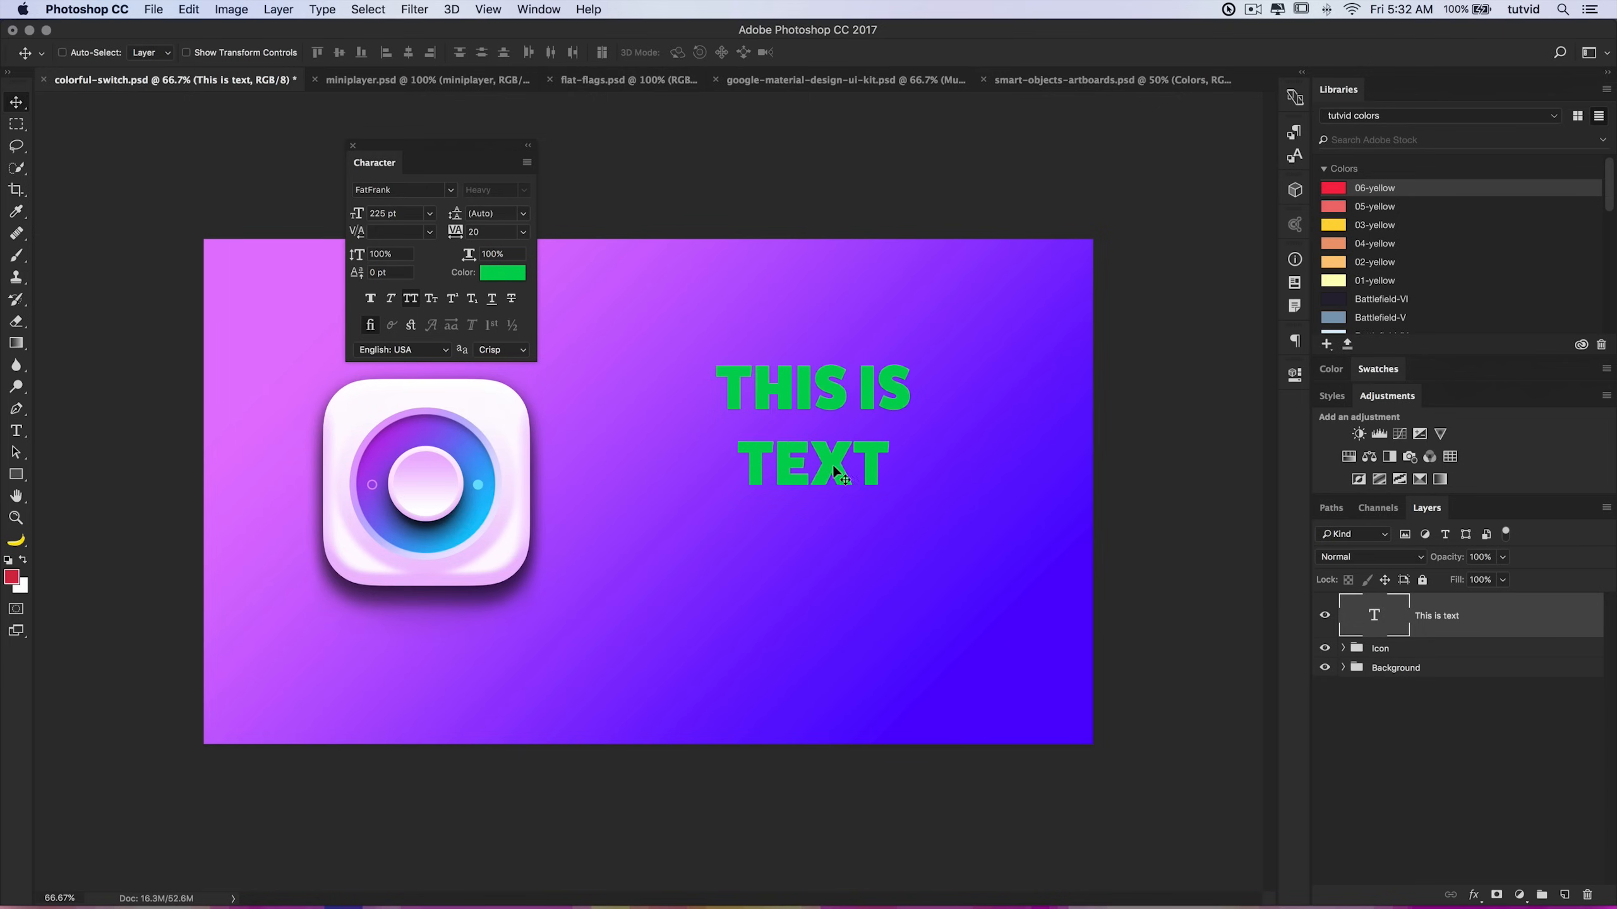
pyautogui.click(526, 216)
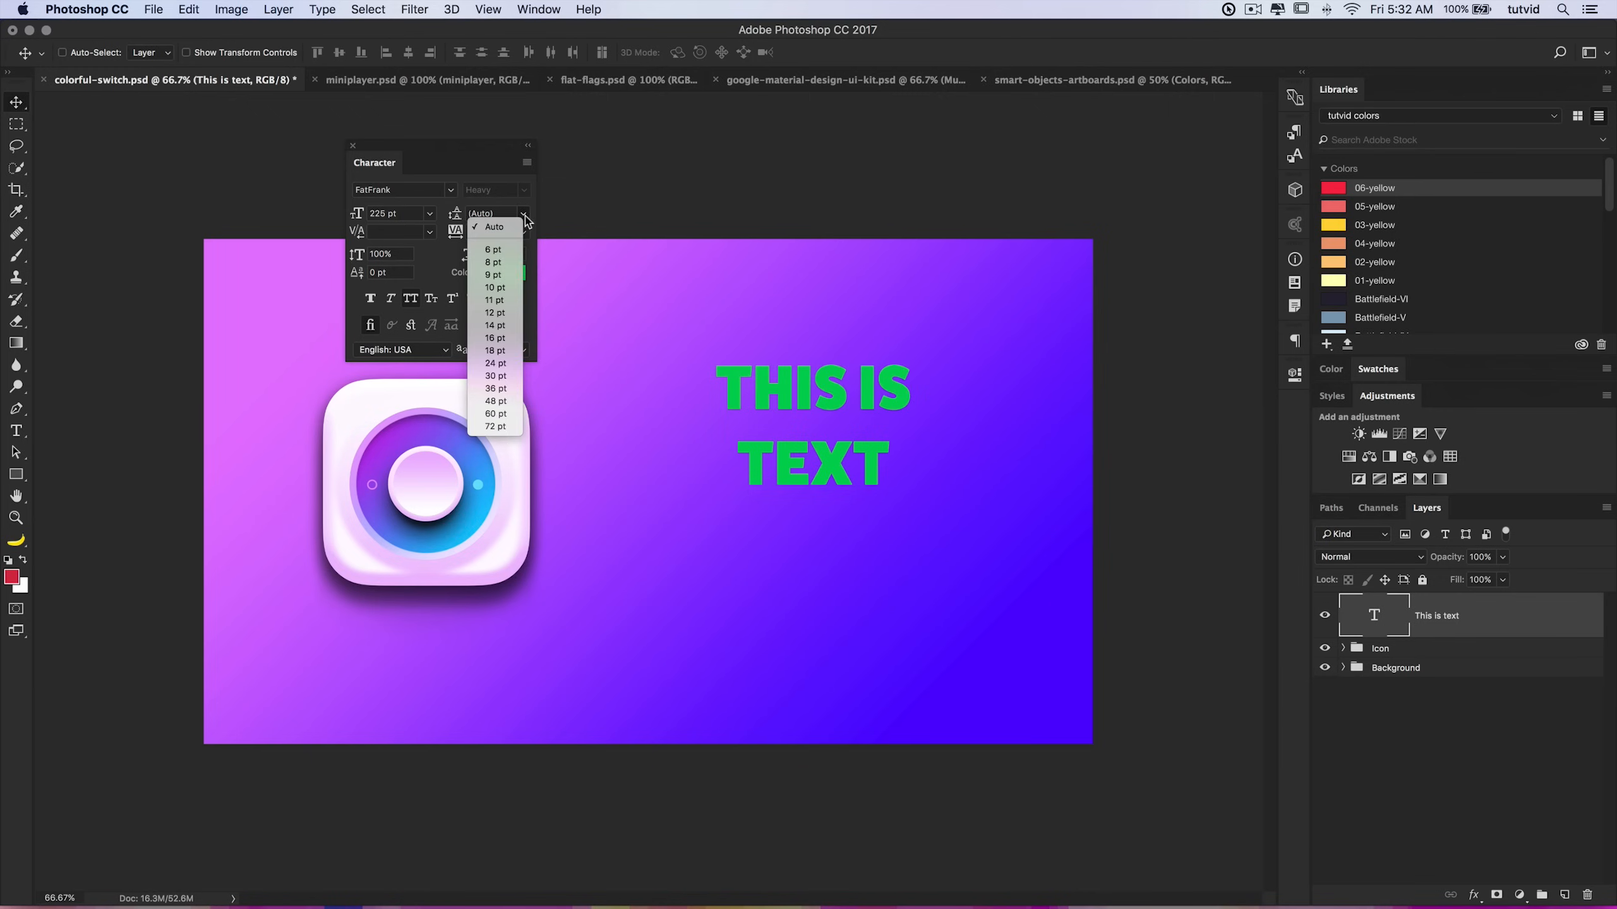
pyautogui.click(514, 215)
pyautogui.click(493, 213)
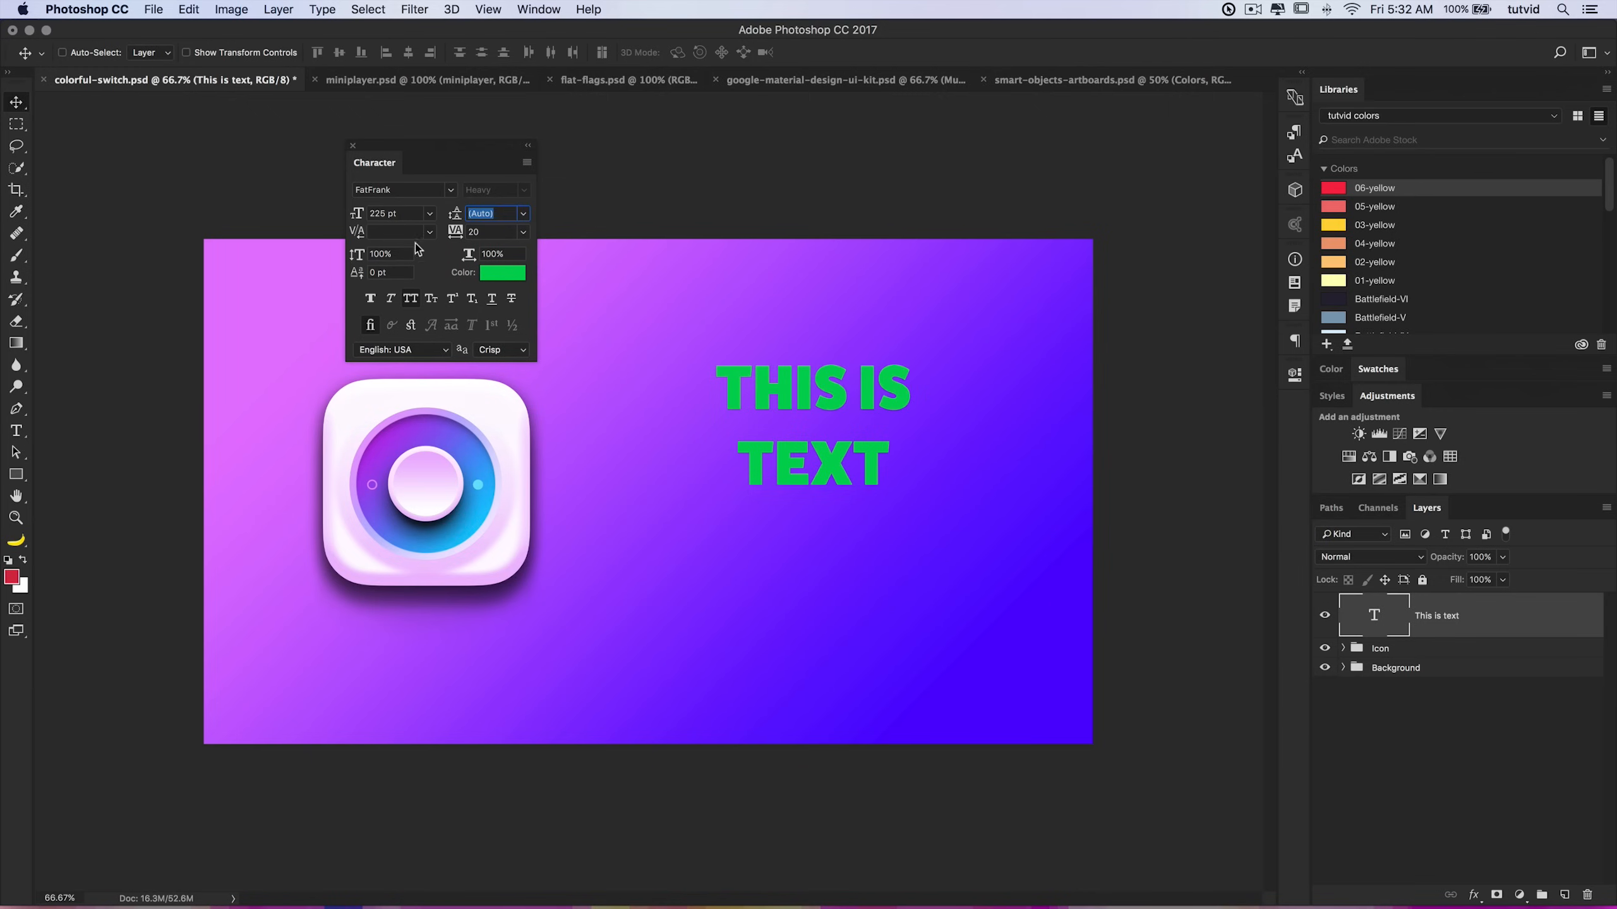
pyautogui.write('190')
pyautogui.press('Tab')
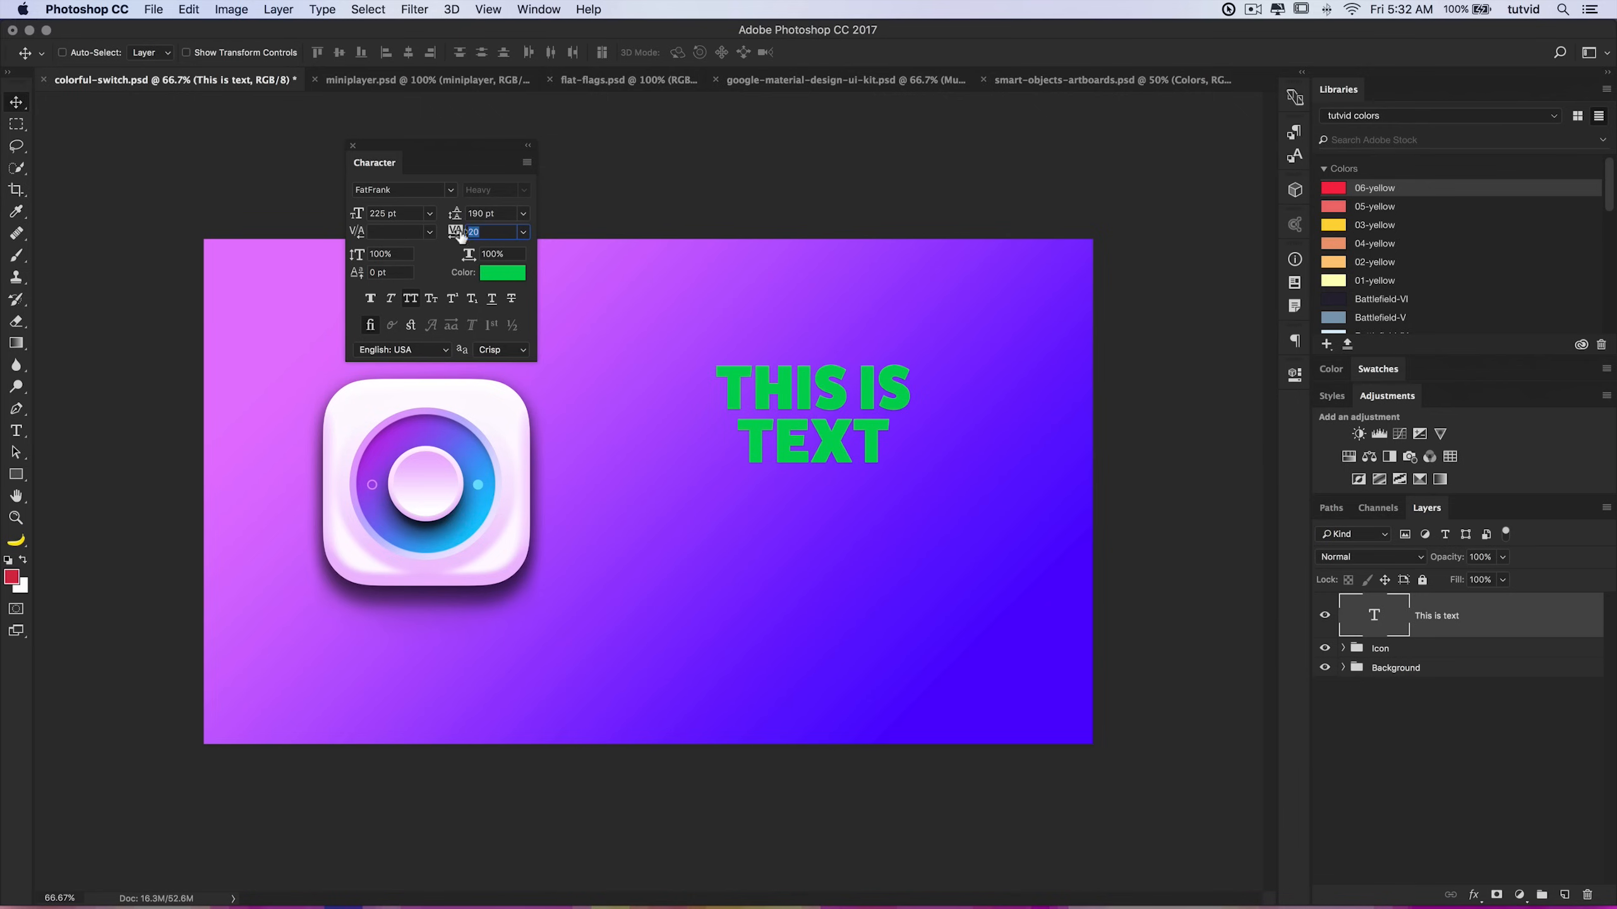
# Step: Try tracking values of 200 and 550 on the text, then return the tracking to 20
pyautogui.click(522, 231)
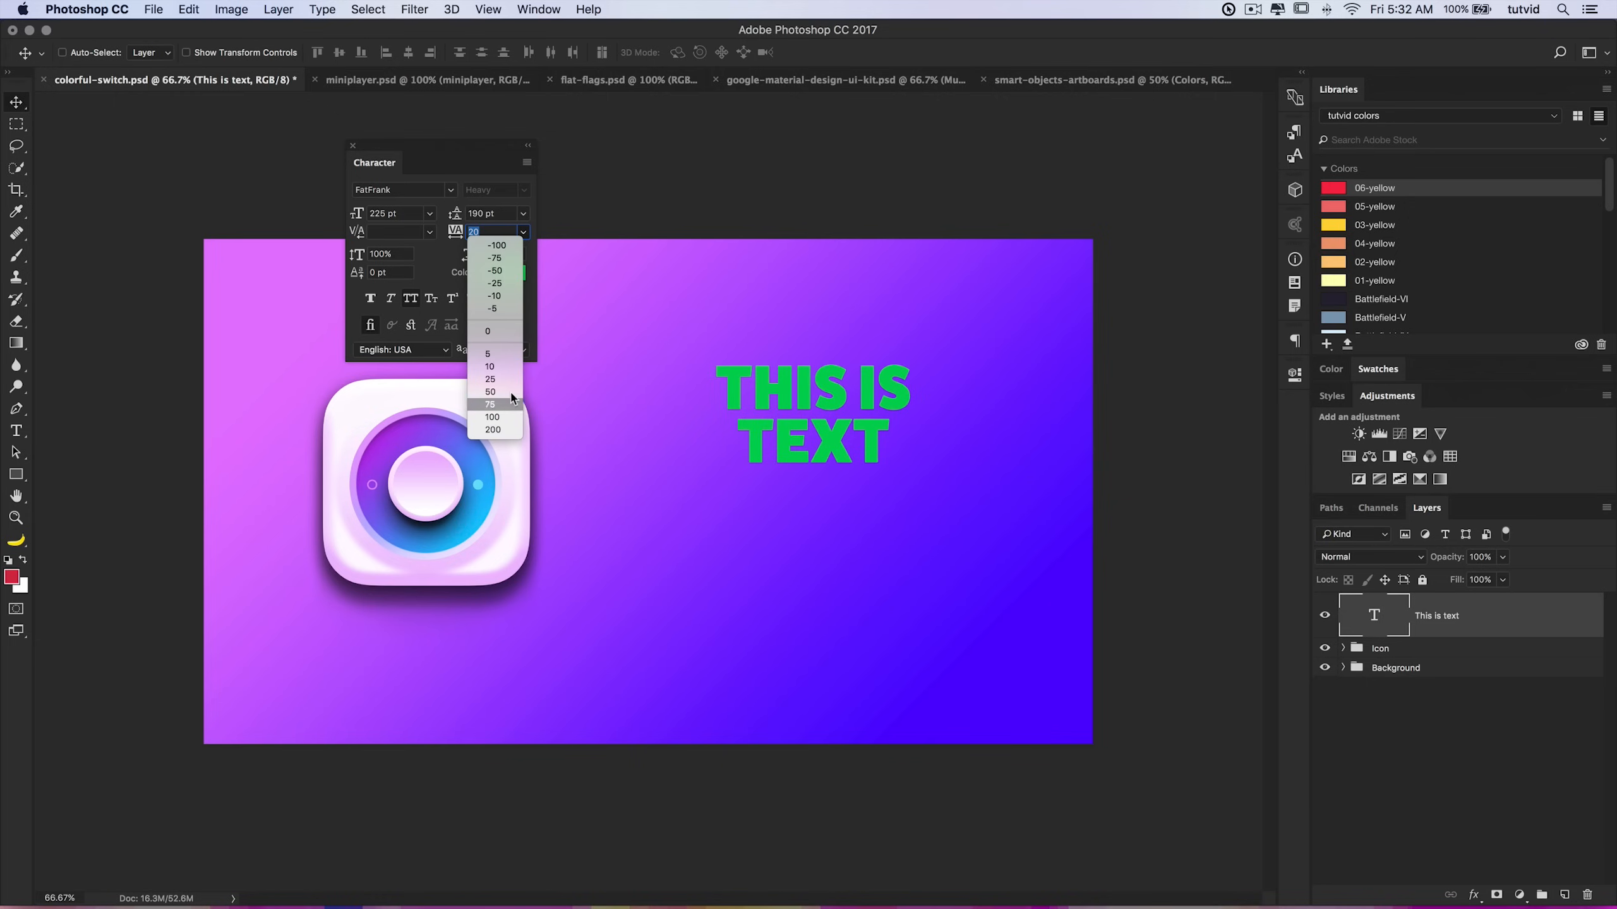
pyautogui.click(494, 431)
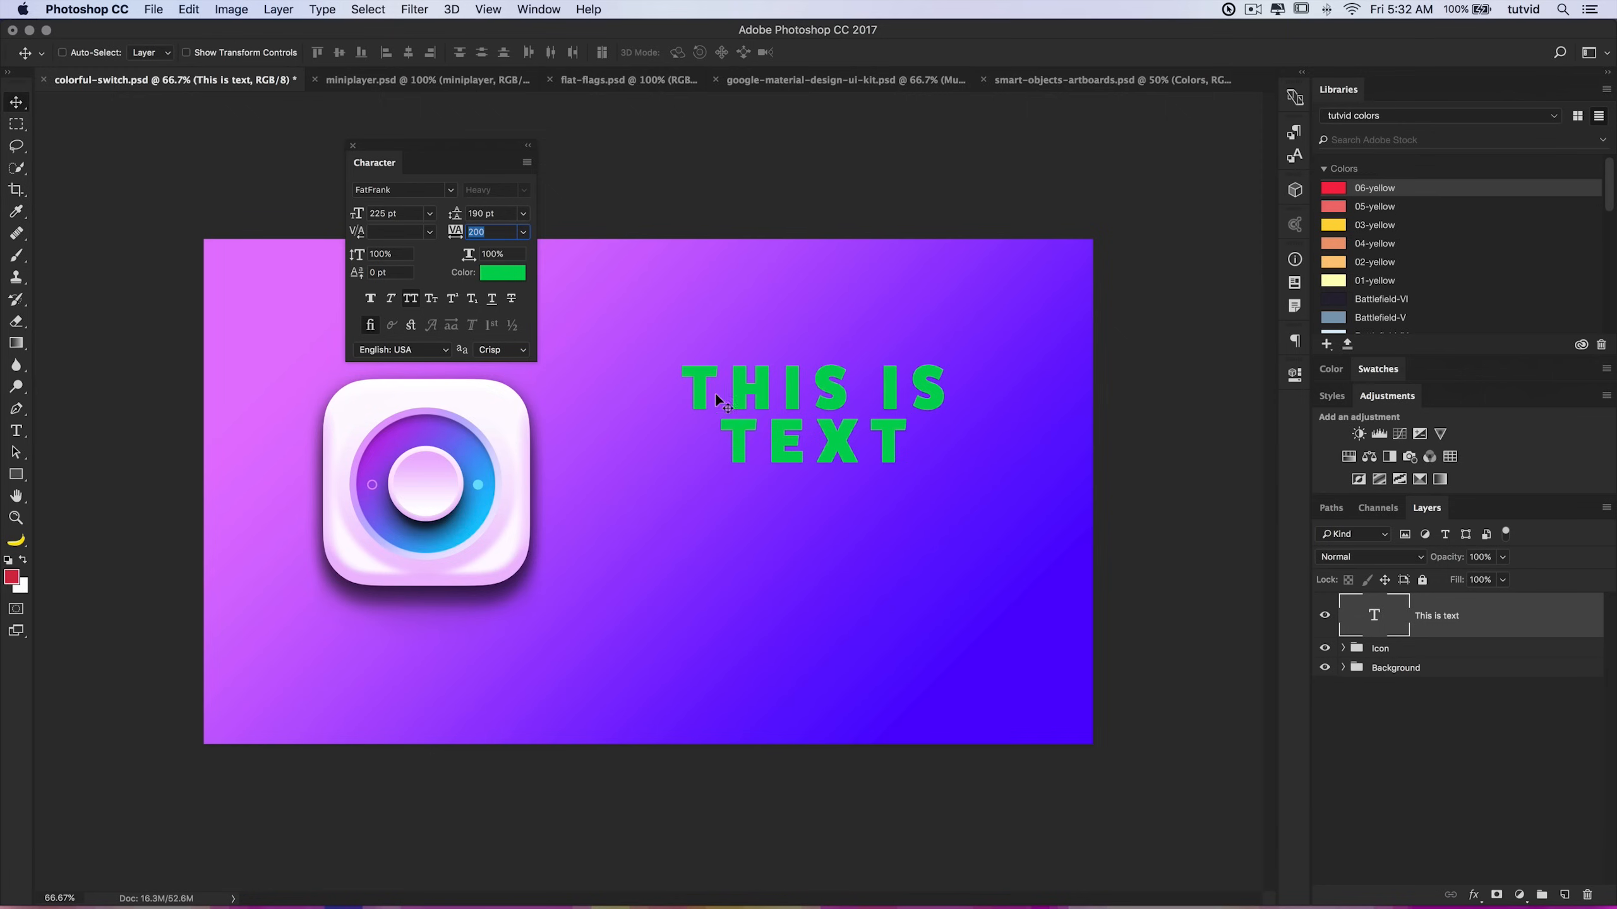
pyautogui.click(522, 232)
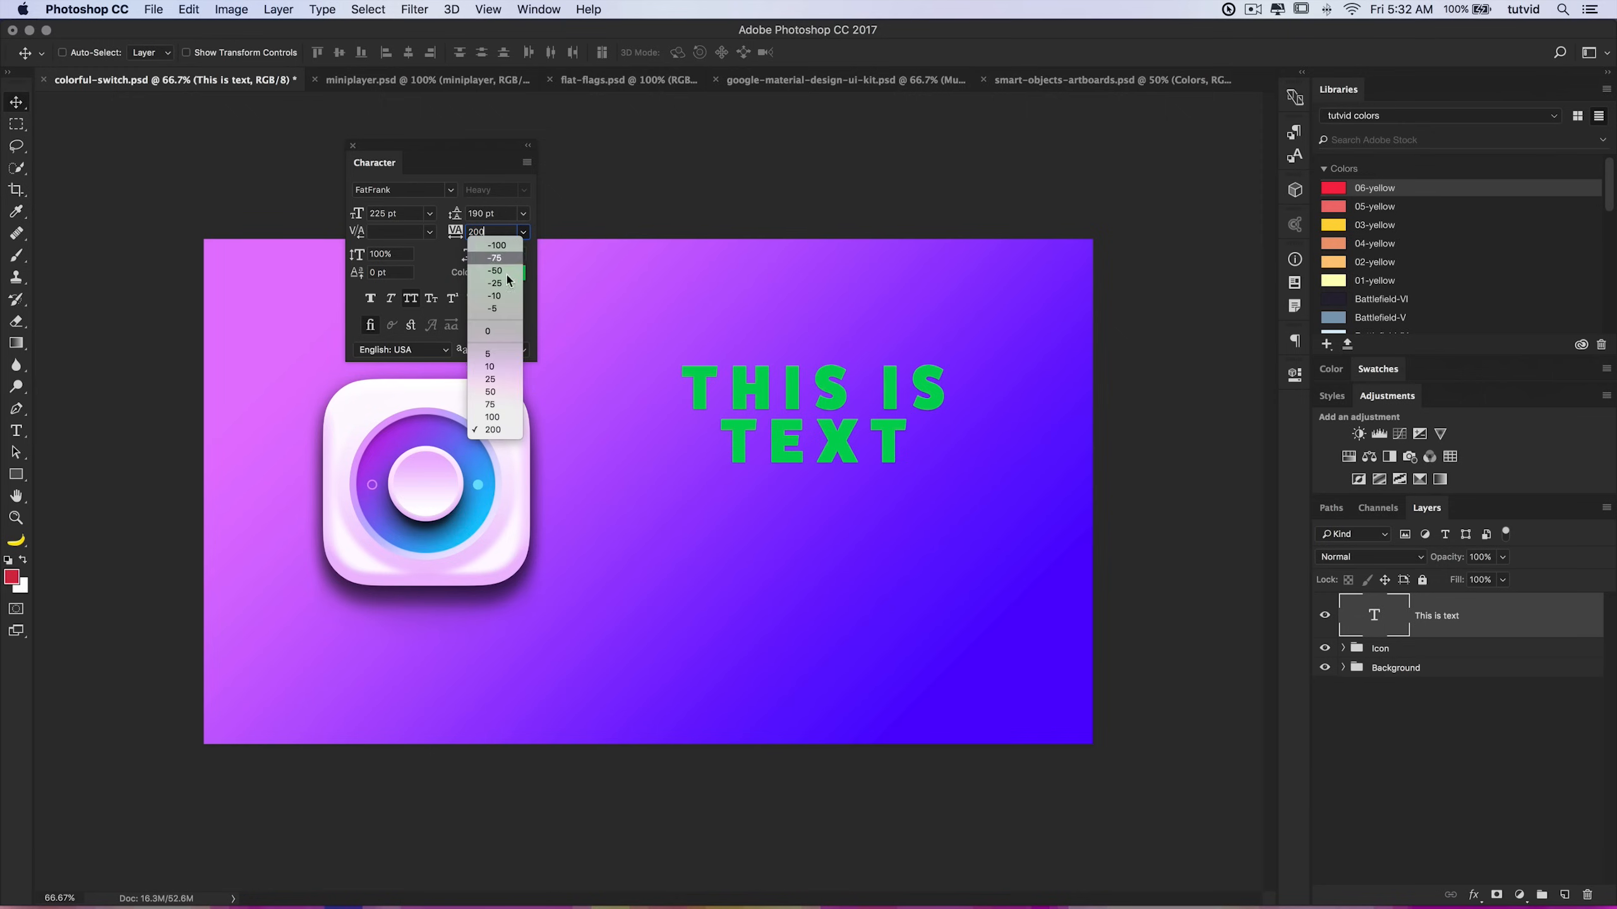
pyautogui.click(493, 430)
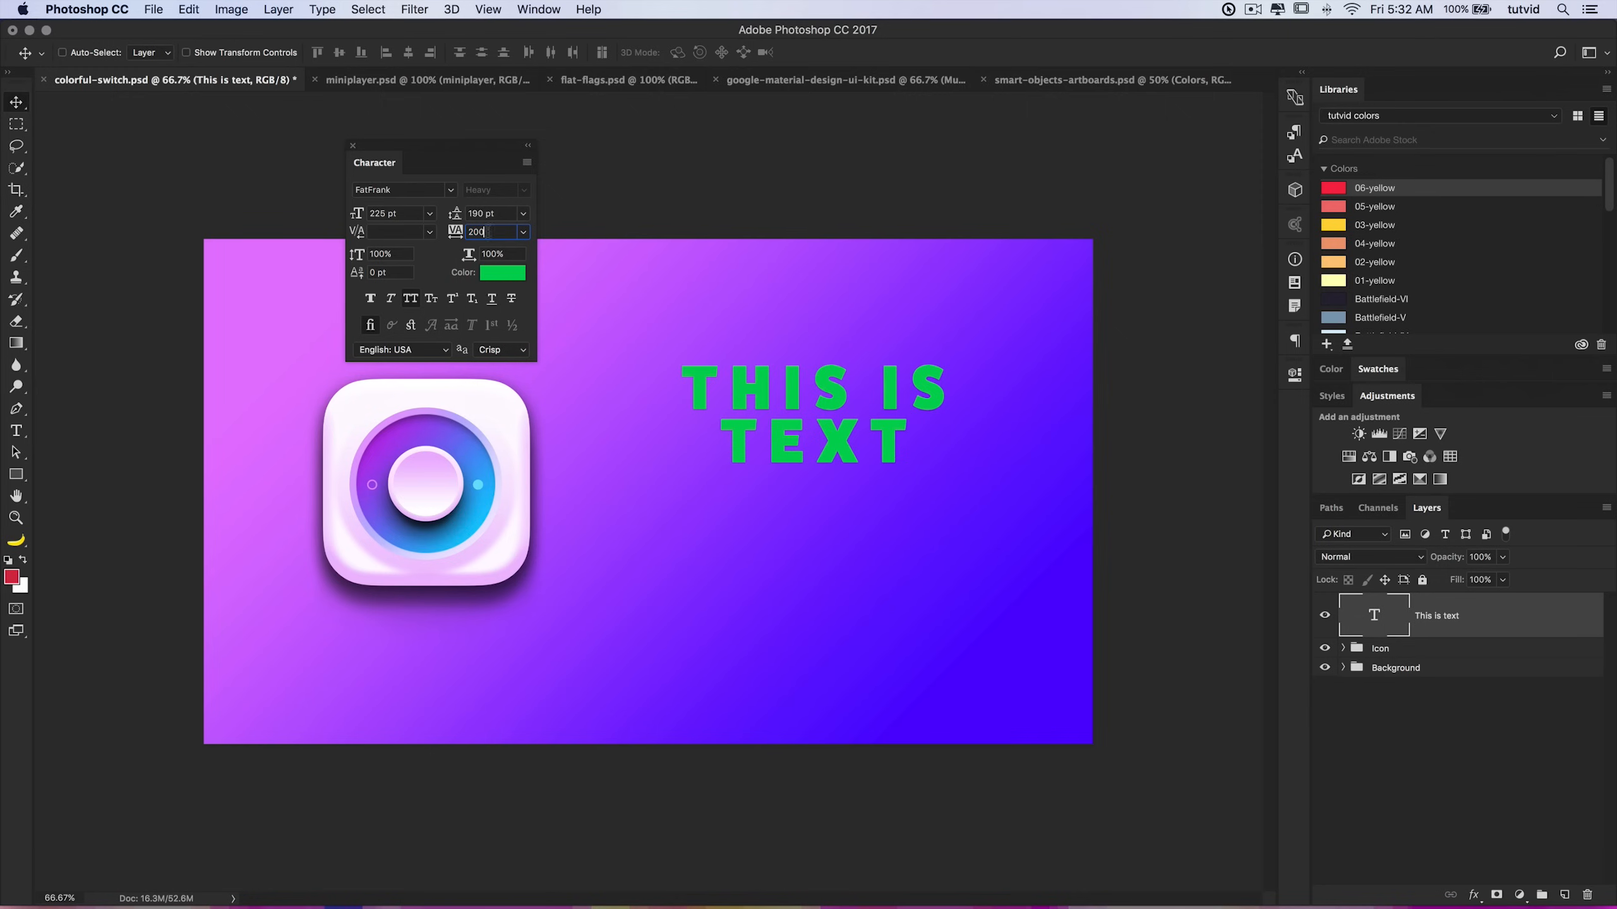
pyautogui.write('550')
pyautogui.press('Tab')
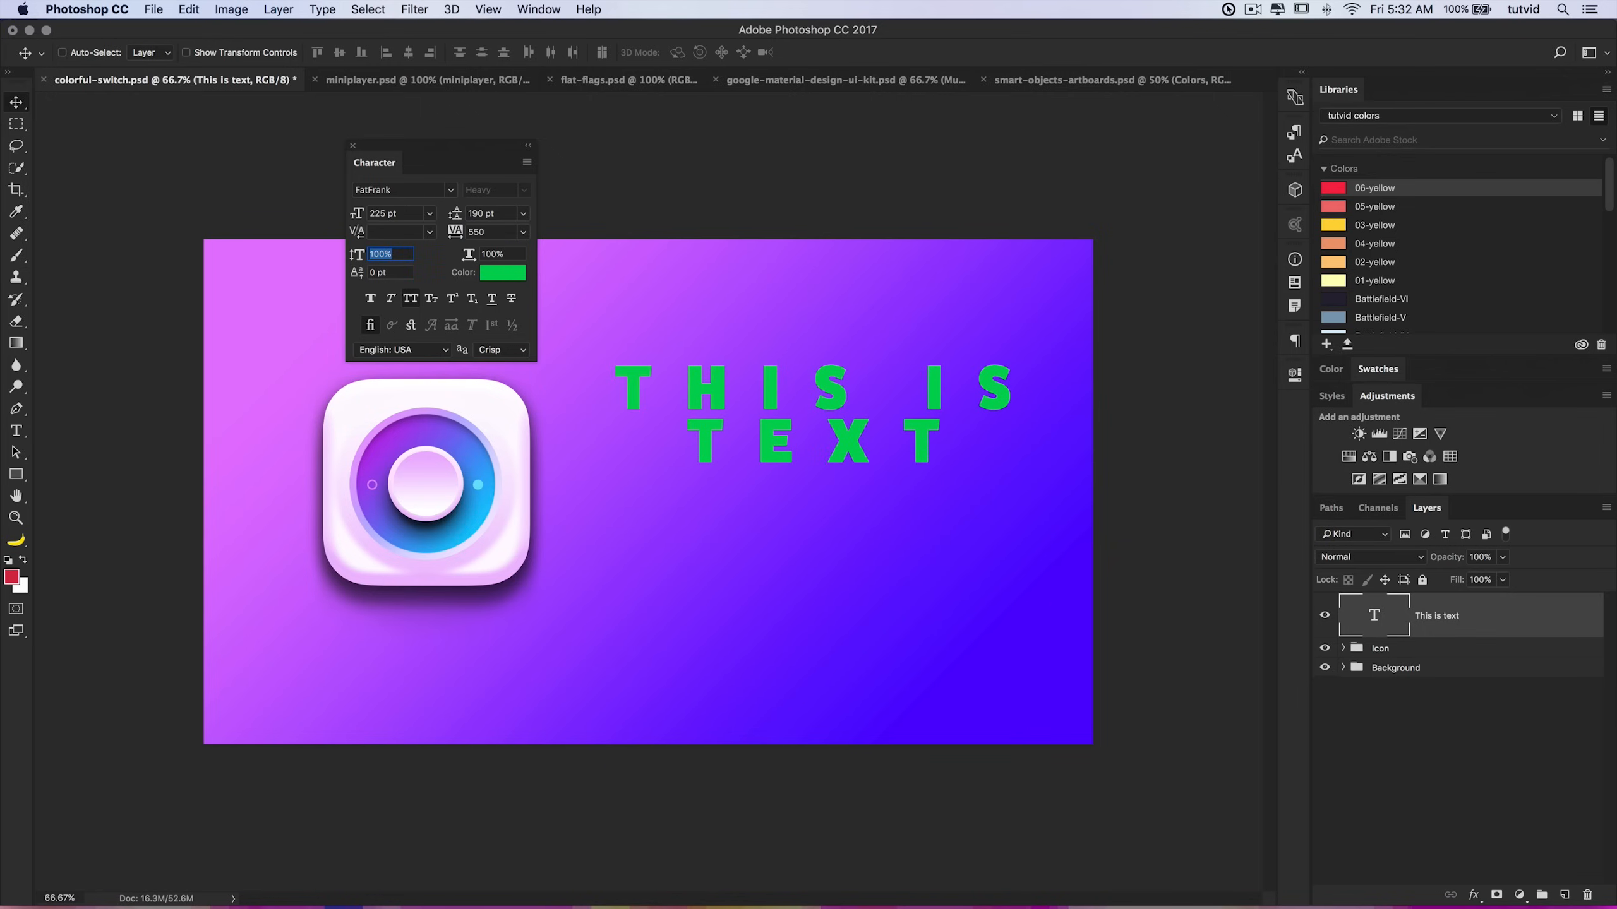
pyautogui.click(506, 232)
pyautogui.write('0')
pyautogui.press('Tab')
pyautogui.moveTo(482, 230); pyautogui.dragTo(370, 253)
pyautogui.write('20')
pyautogui.press('Tab')
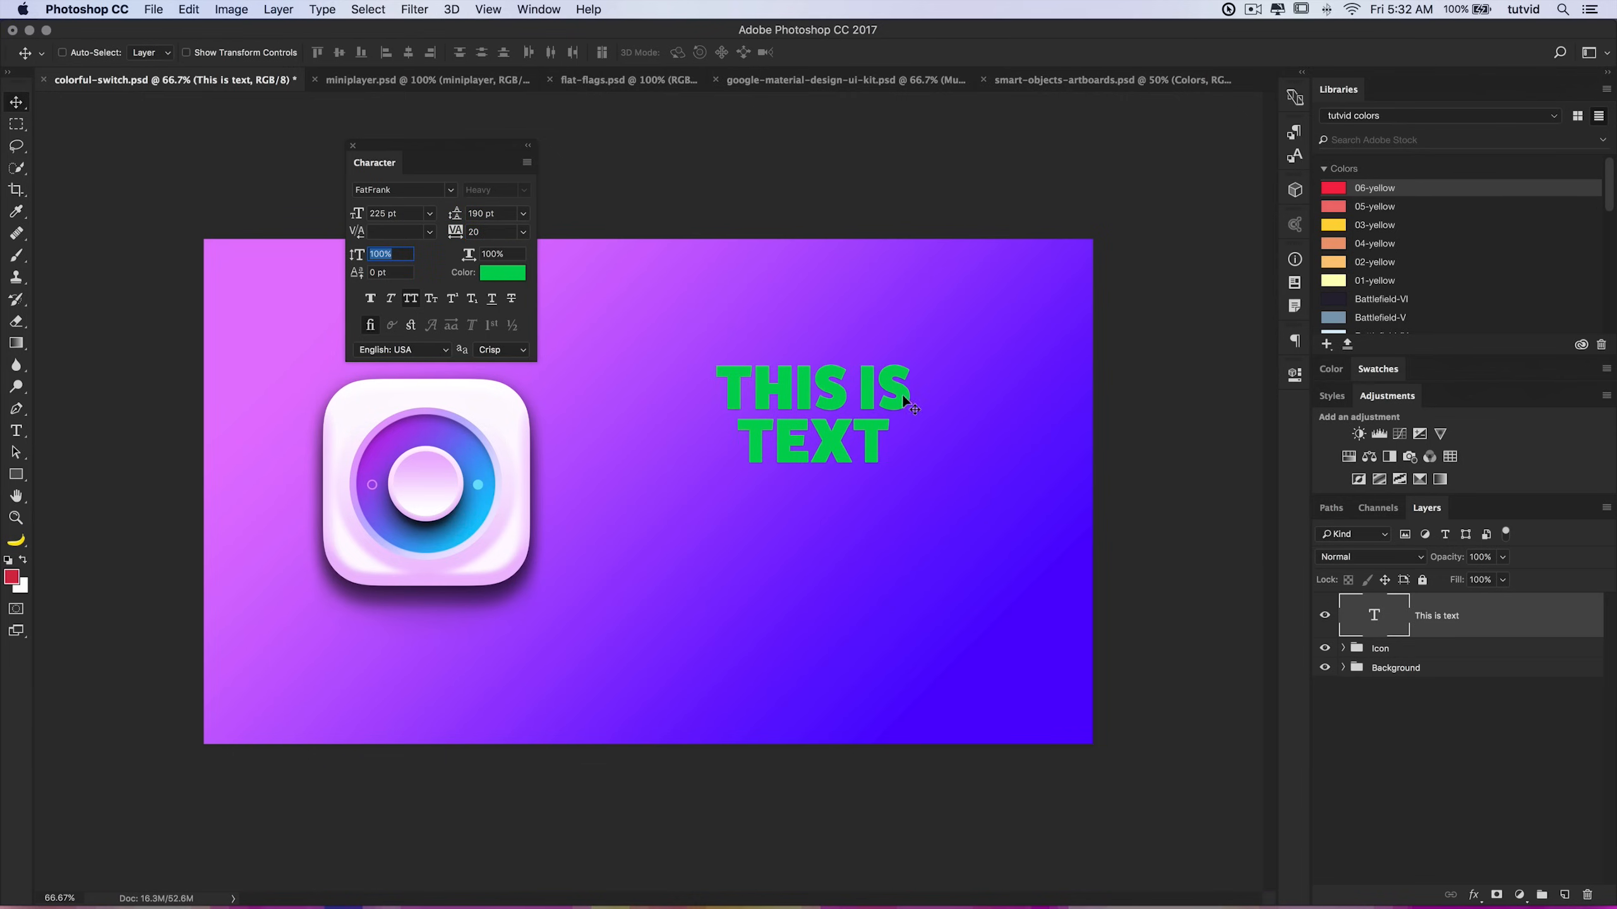
# Step: Try a vertical scale of 146% on the text, then reset it to 100%
pyautogui.write('146')
pyautogui.press('Return')
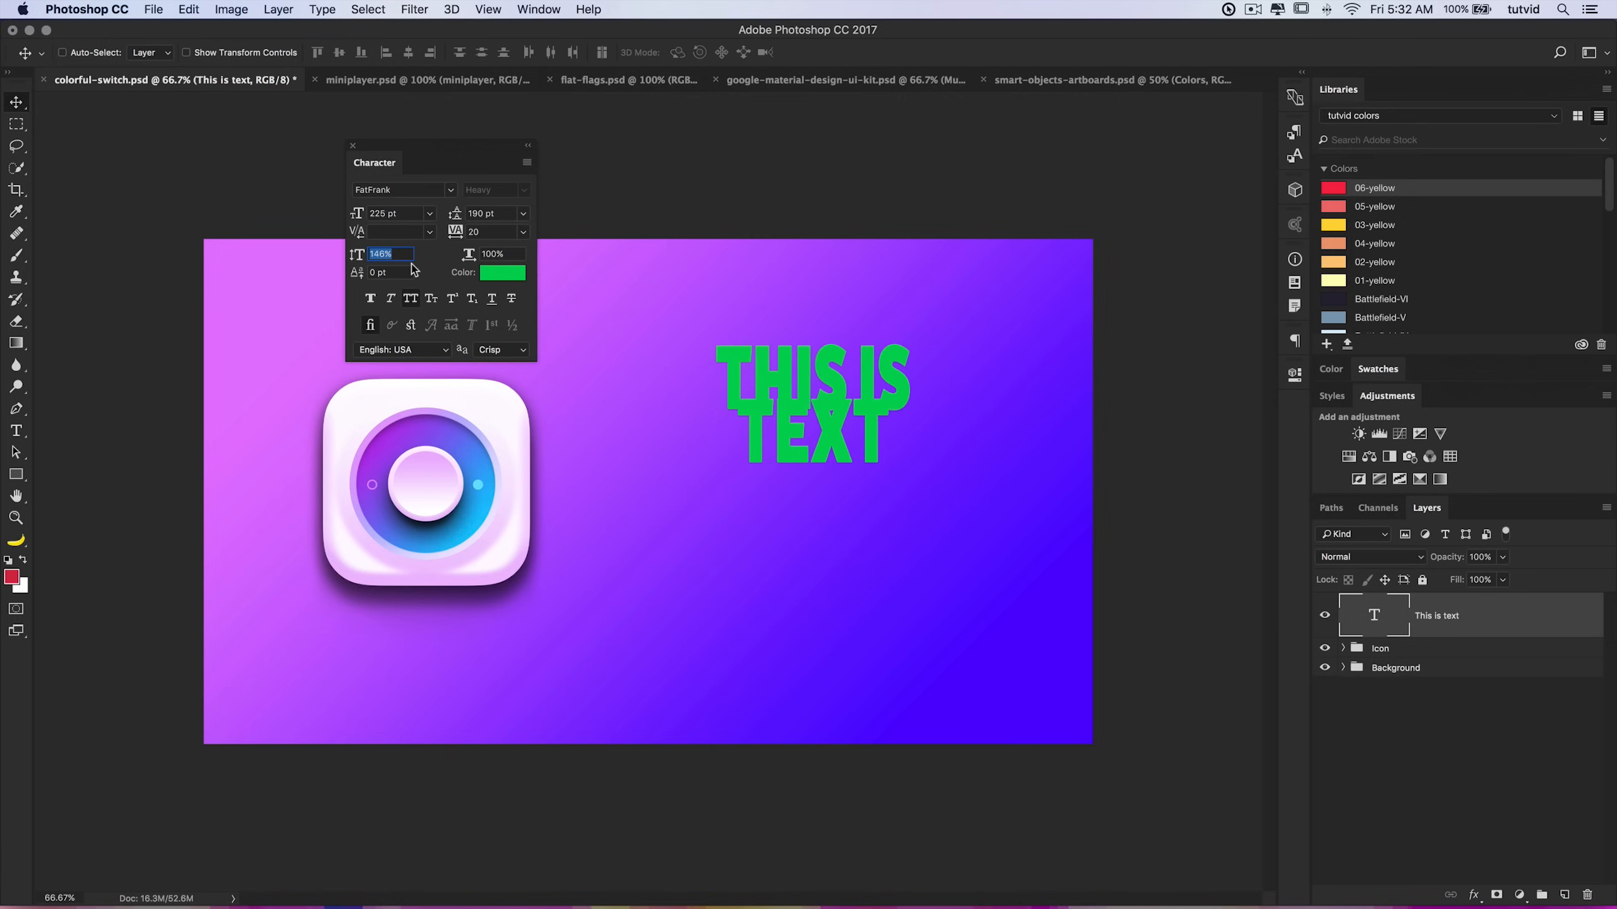
pyautogui.write('100')
pyautogui.press('Tab')
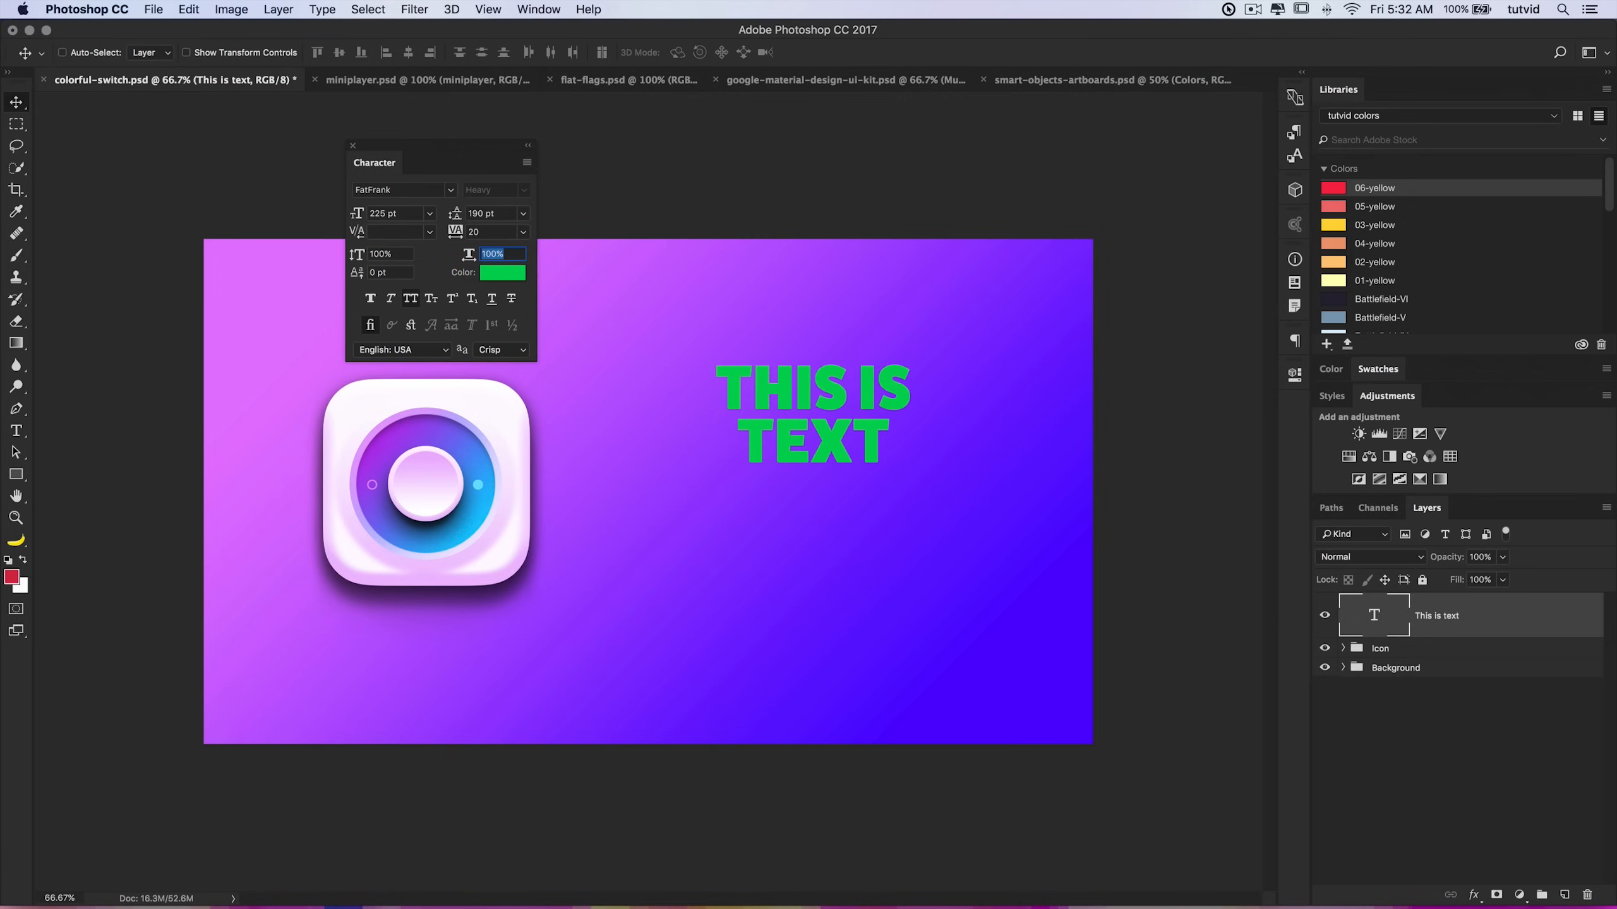
# Step: Try a horizontal scale of 146% and a smaller vertical scale, then restore both scales to 100%
pyautogui.write('146')
pyautogui.press('Return')
pyautogui.write('10')
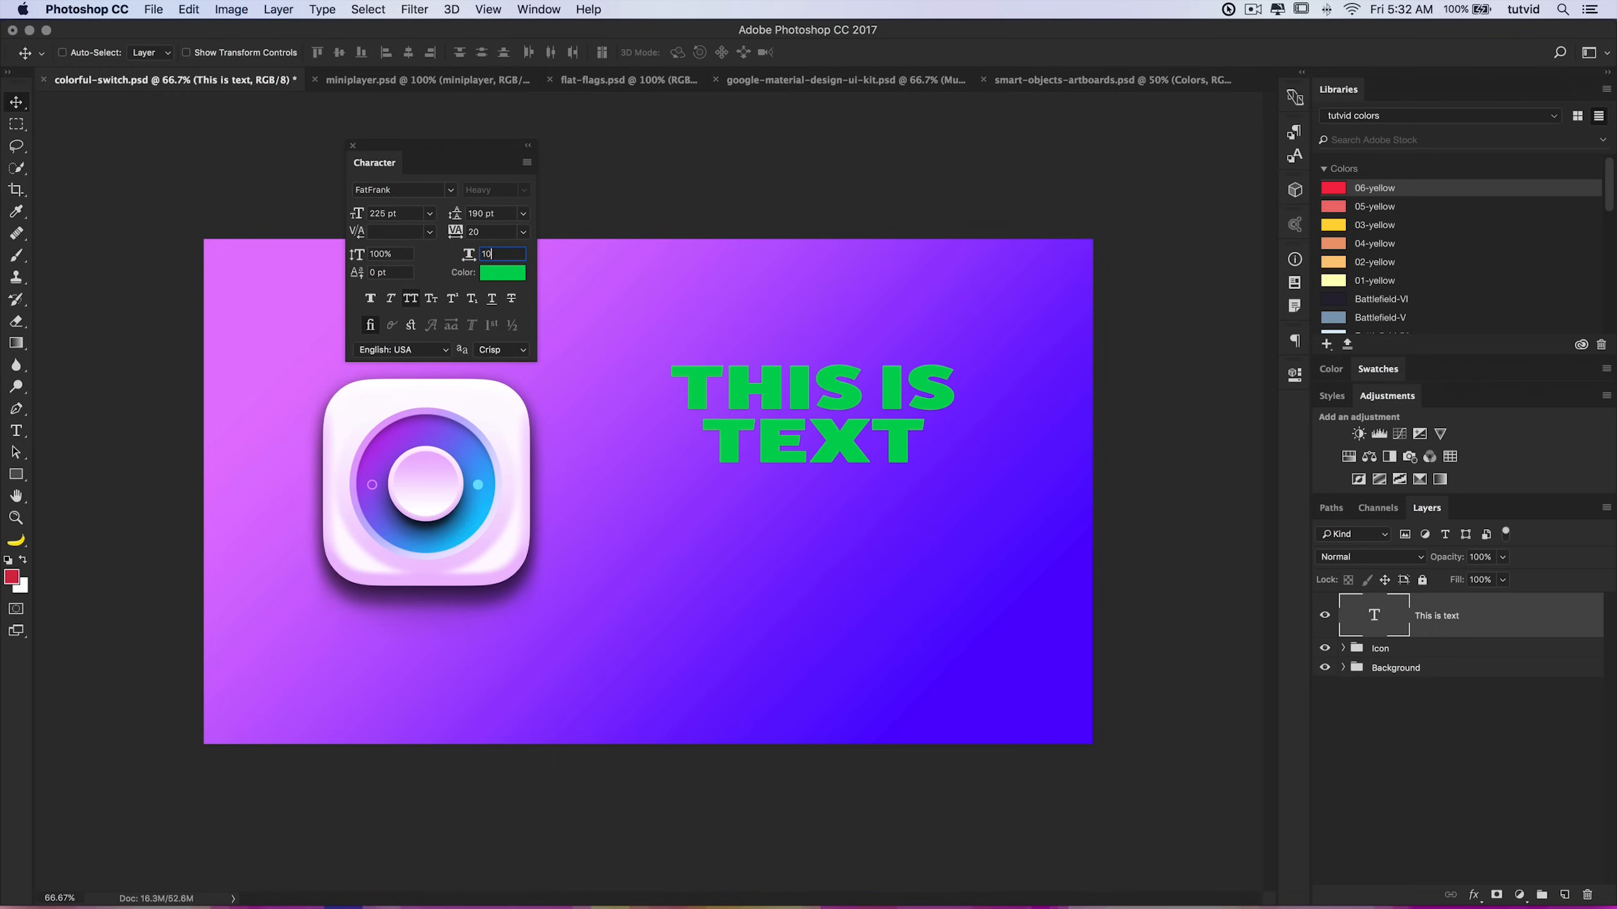
pyautogui.press('Tab')
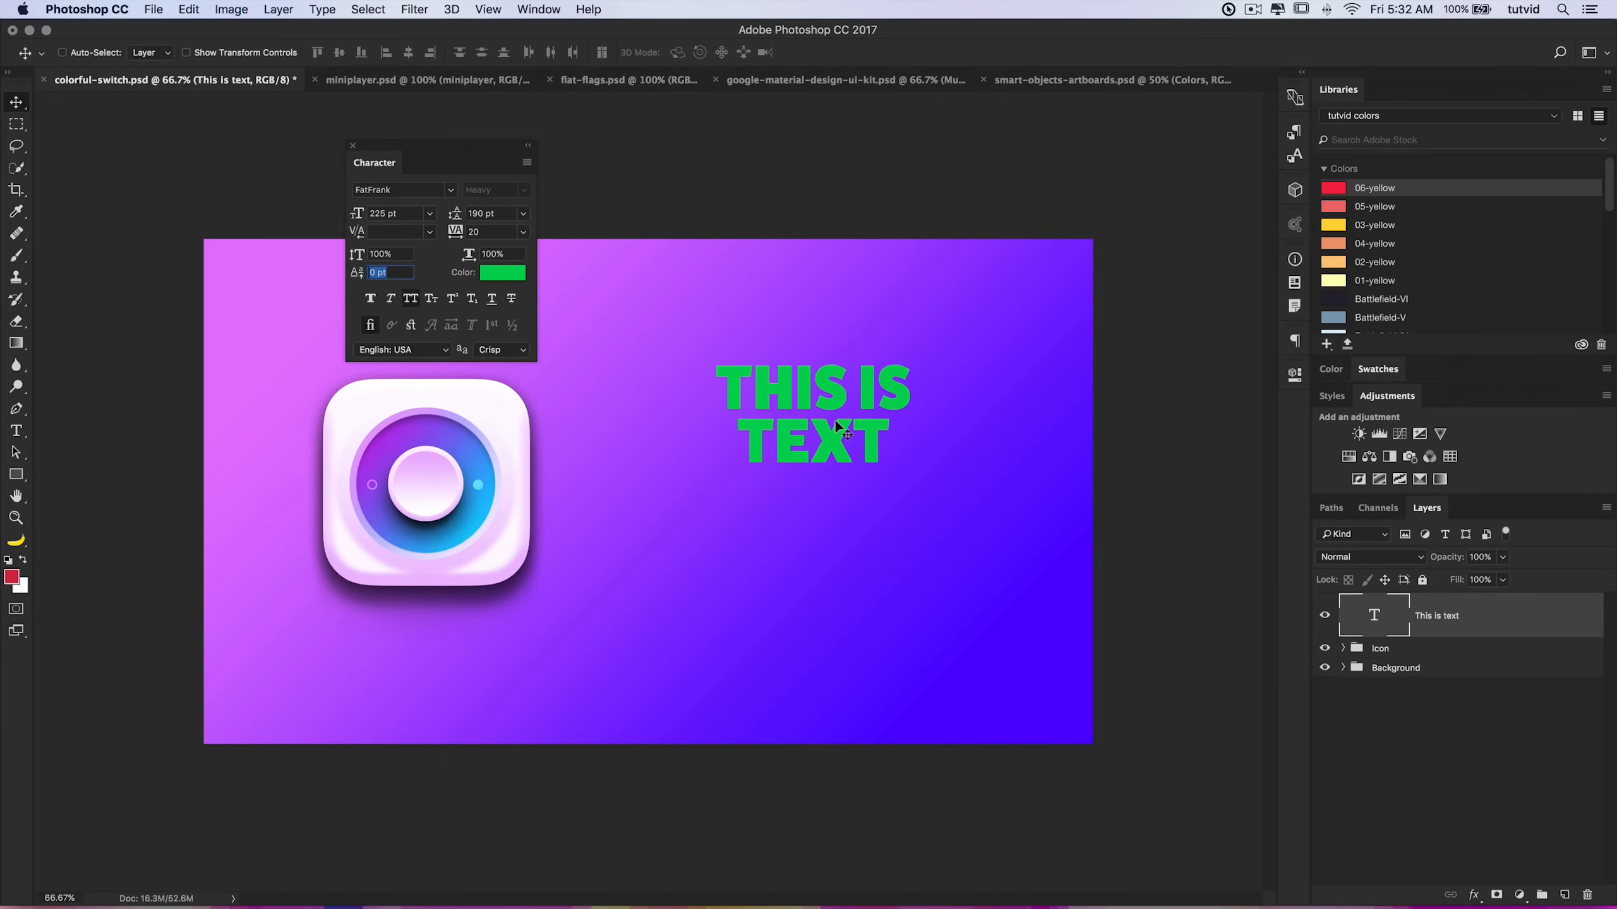
pyautogui.moveTo(359, 257); pyautogui.dragTo(349, 258)
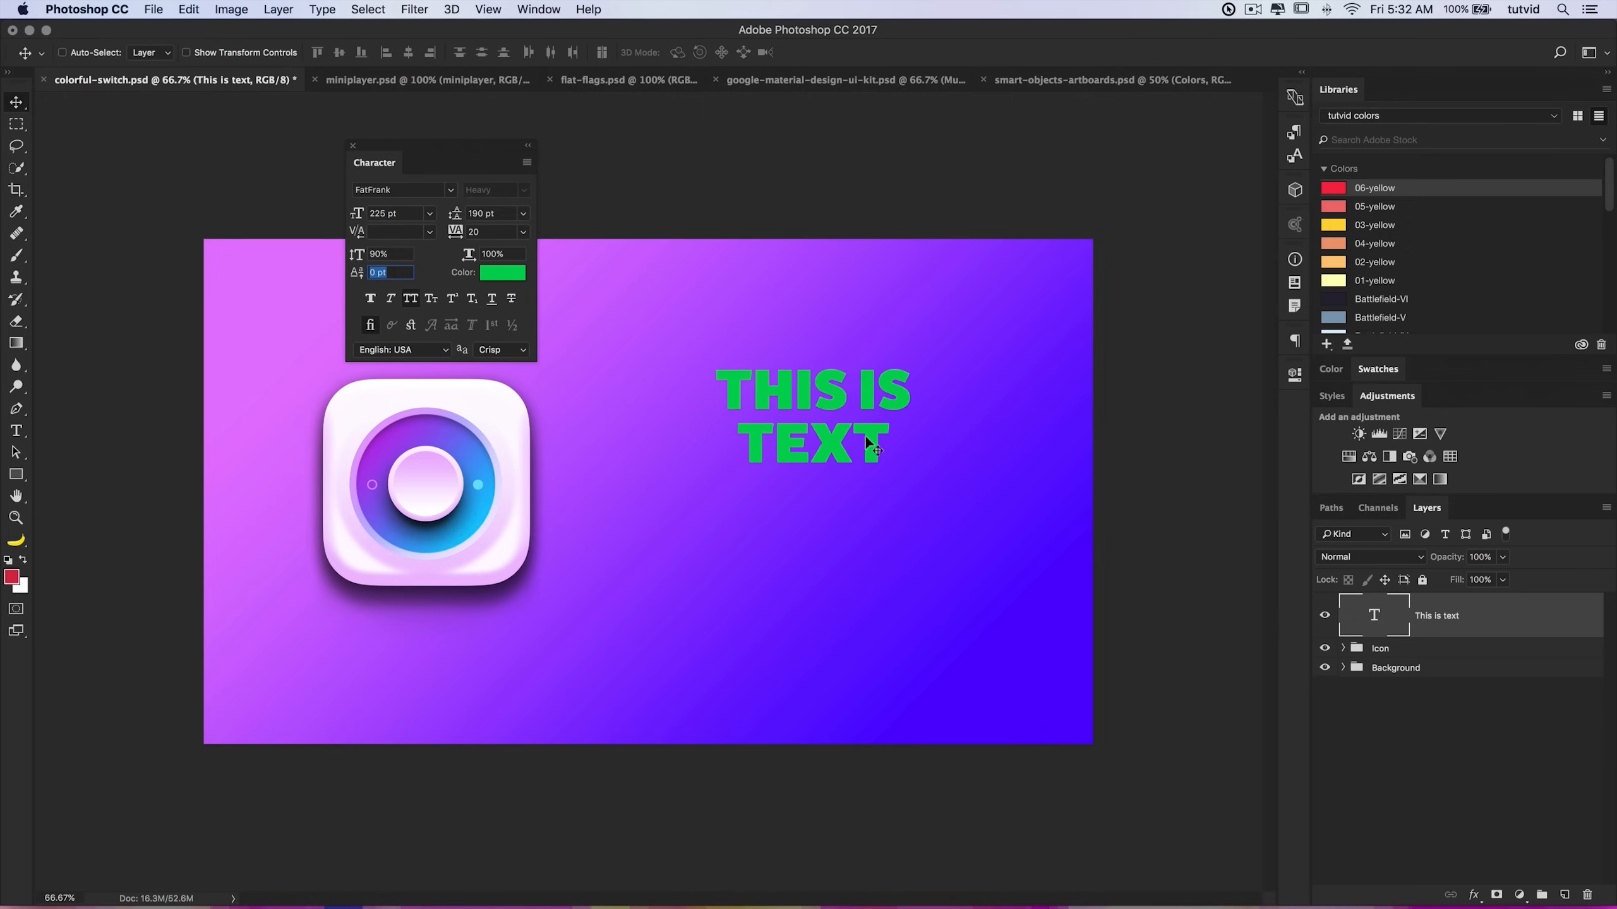
pyautogui.press('super+z')
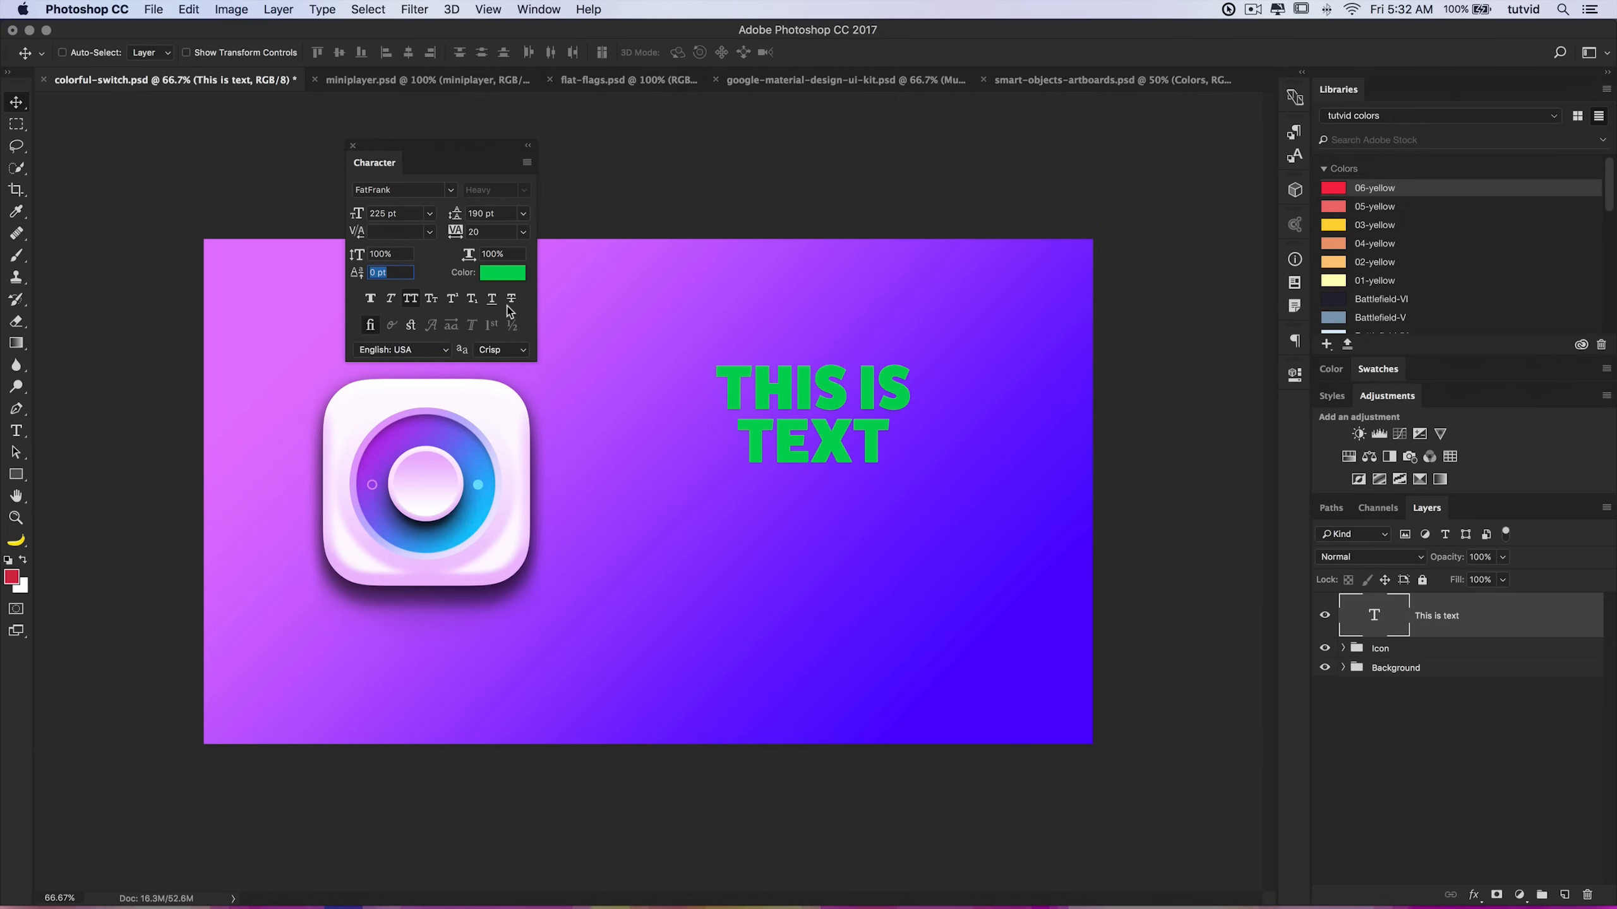
# Step: Toggle the faux bold, faux italic, all caps and subscript styles on and off, then dock the Character panel
pyautogui.click(411, 301)
pyautogui.click(412, 300)
pyautogui.click(411, 300)
pyautogui.click(413, 298)
pyautogui.click(412, 299)
pyautogui.click(412, 299)
pyautogui.click(369, 301)
pyautogui.click(369, 301)
pyautogui.click(389, 301)
pyautogui.click(388, 301)
pyautogui.click(472, 302)
pyautogui.click(473, 302)
pyautogui.moveTo(425, 144); pyautogui.dragTo(1299, 415)
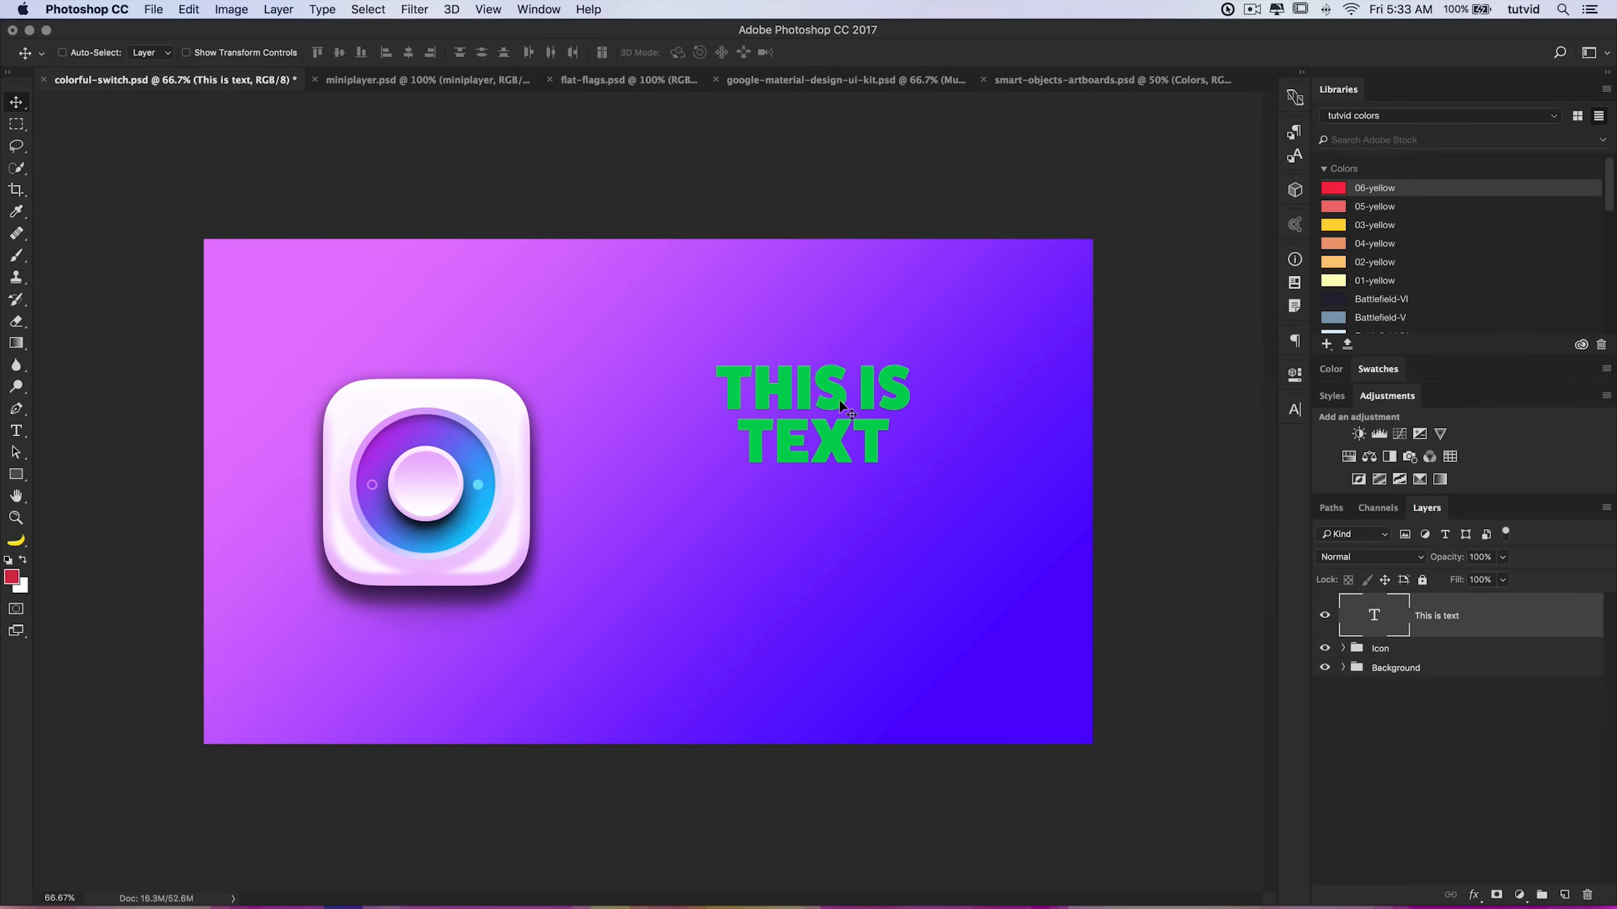
# Step: Move the text slightly lower on the canvas and switch to the miniplayer.psd document
pyautogui.moveTo(785, 398); pyautogui.dragTo(793, 468)
pyautogui.click(441, 78)
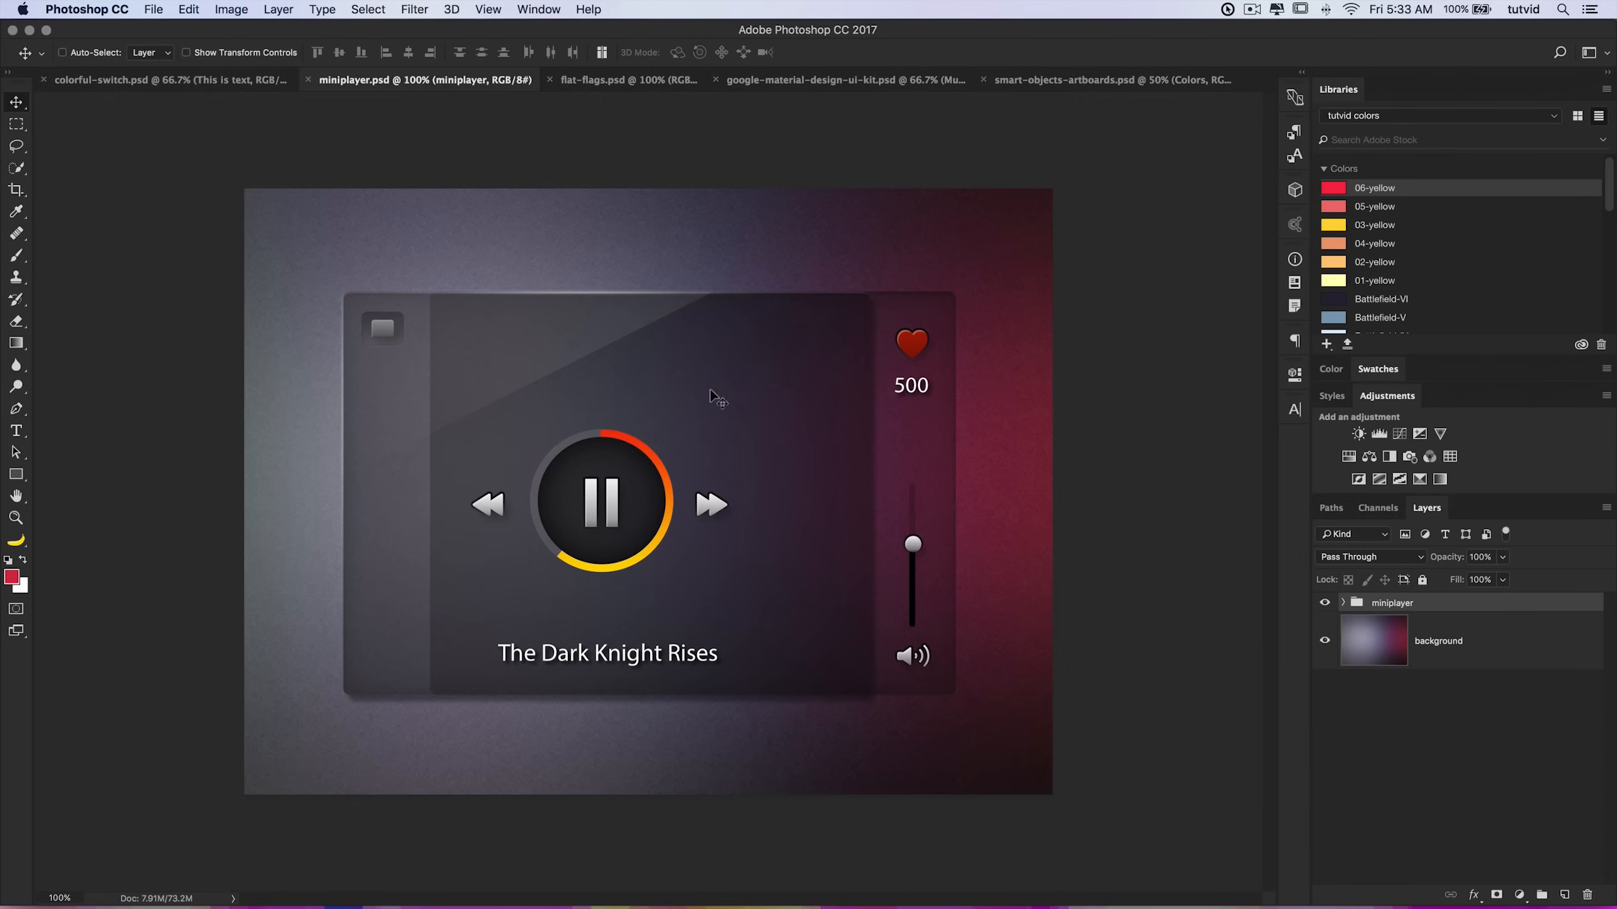
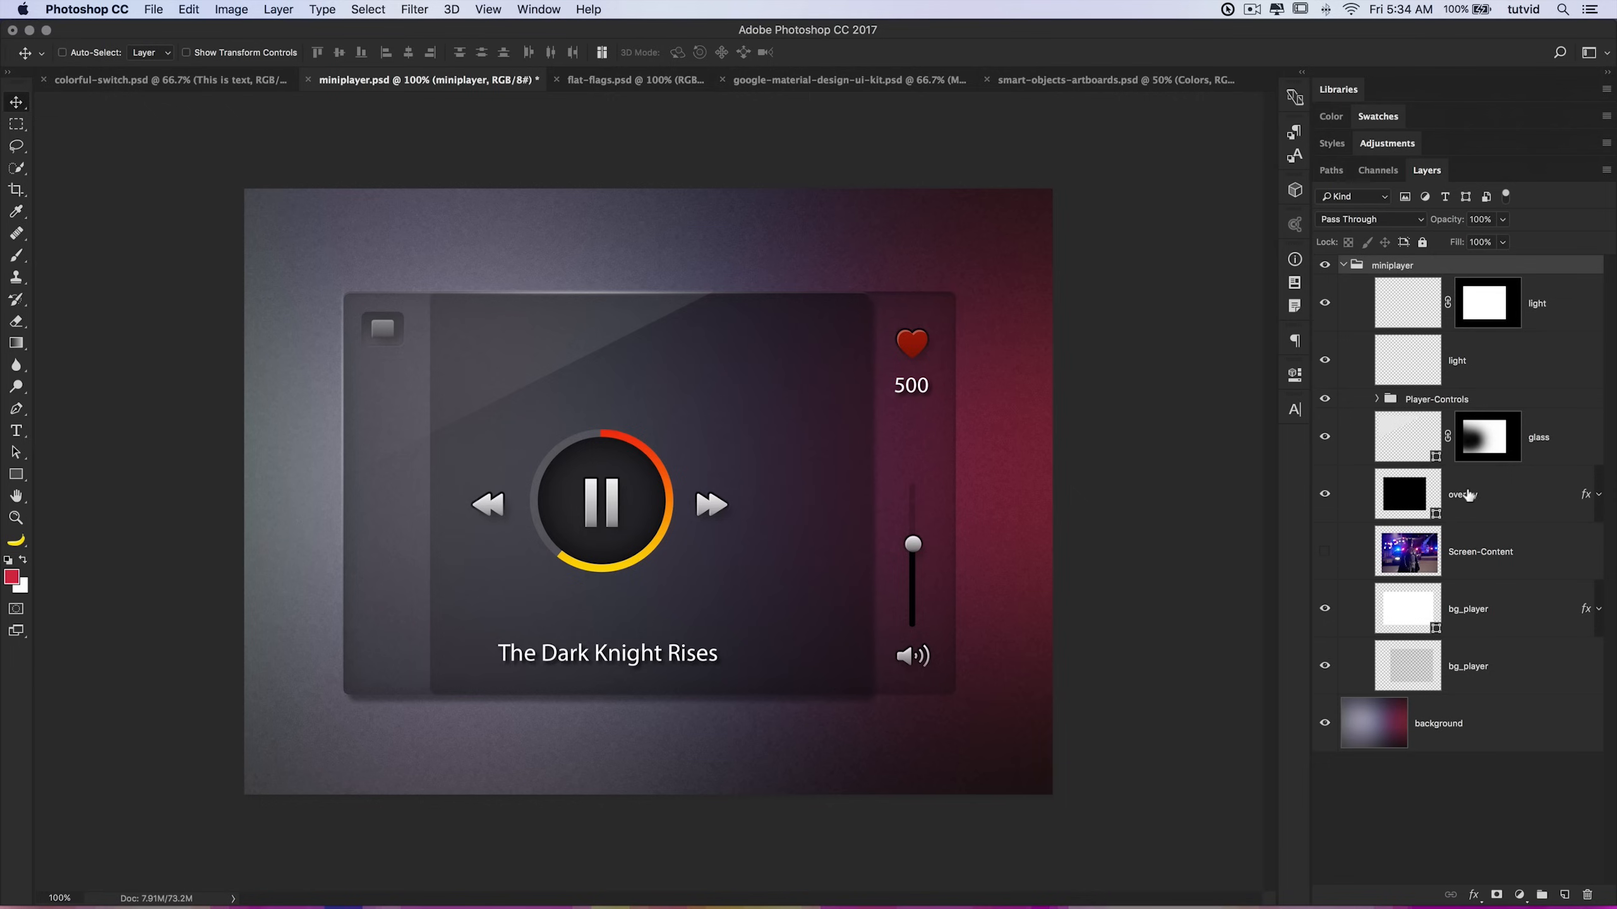
# Step: Show the Screen-Content layer and check the saved selection channel among the channels
pyautogui.click(1324, 552)
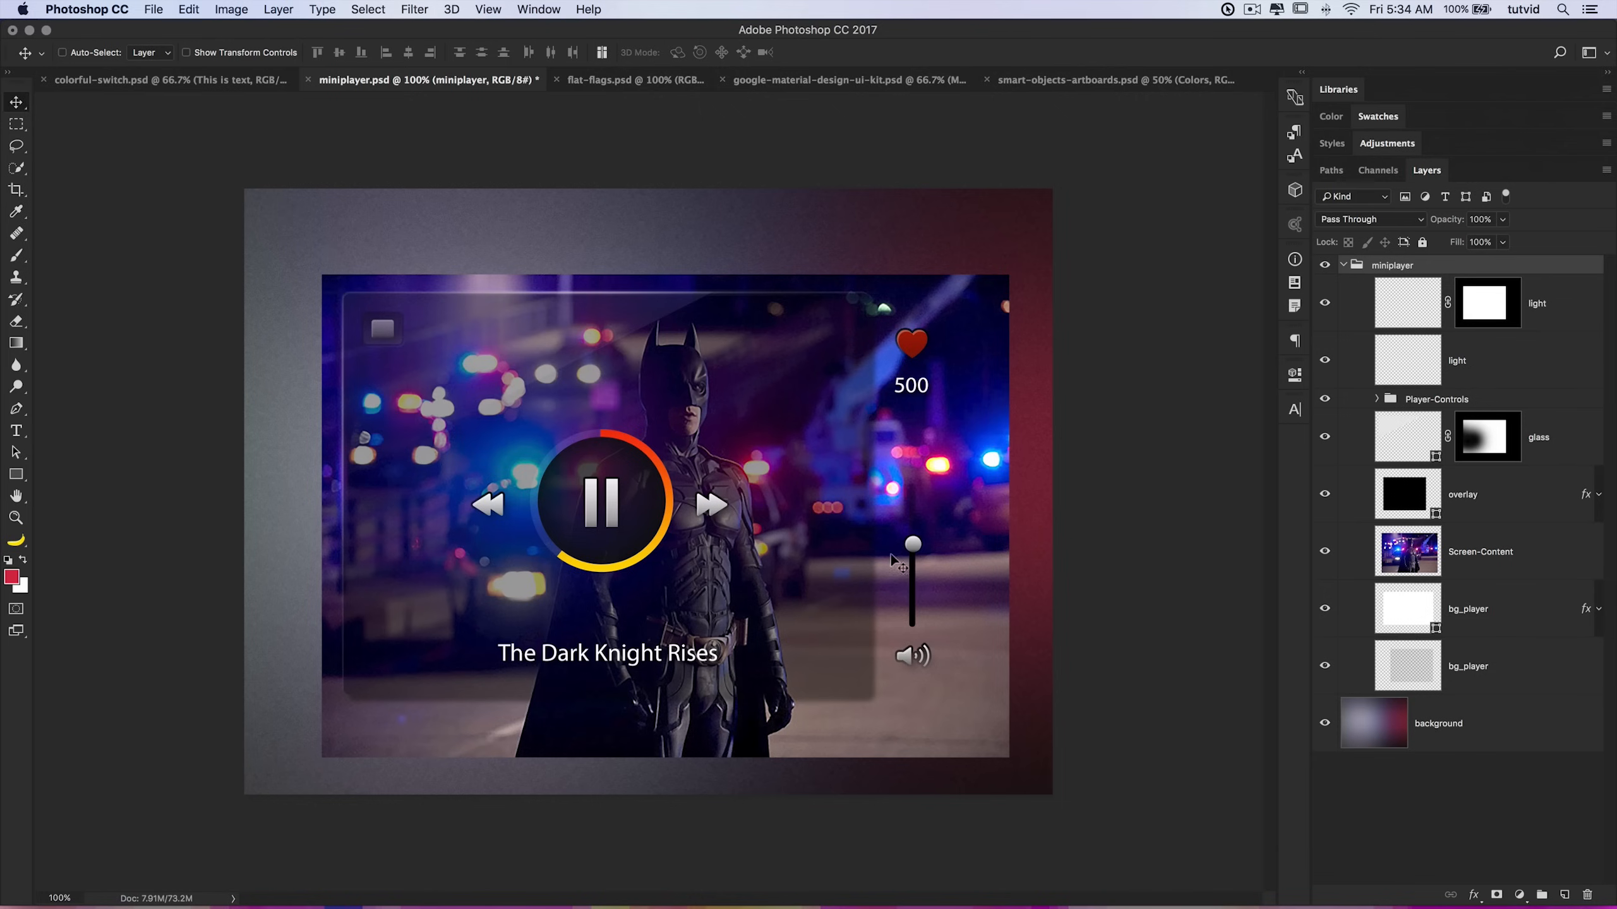
pyautogui.click(1388, 170)
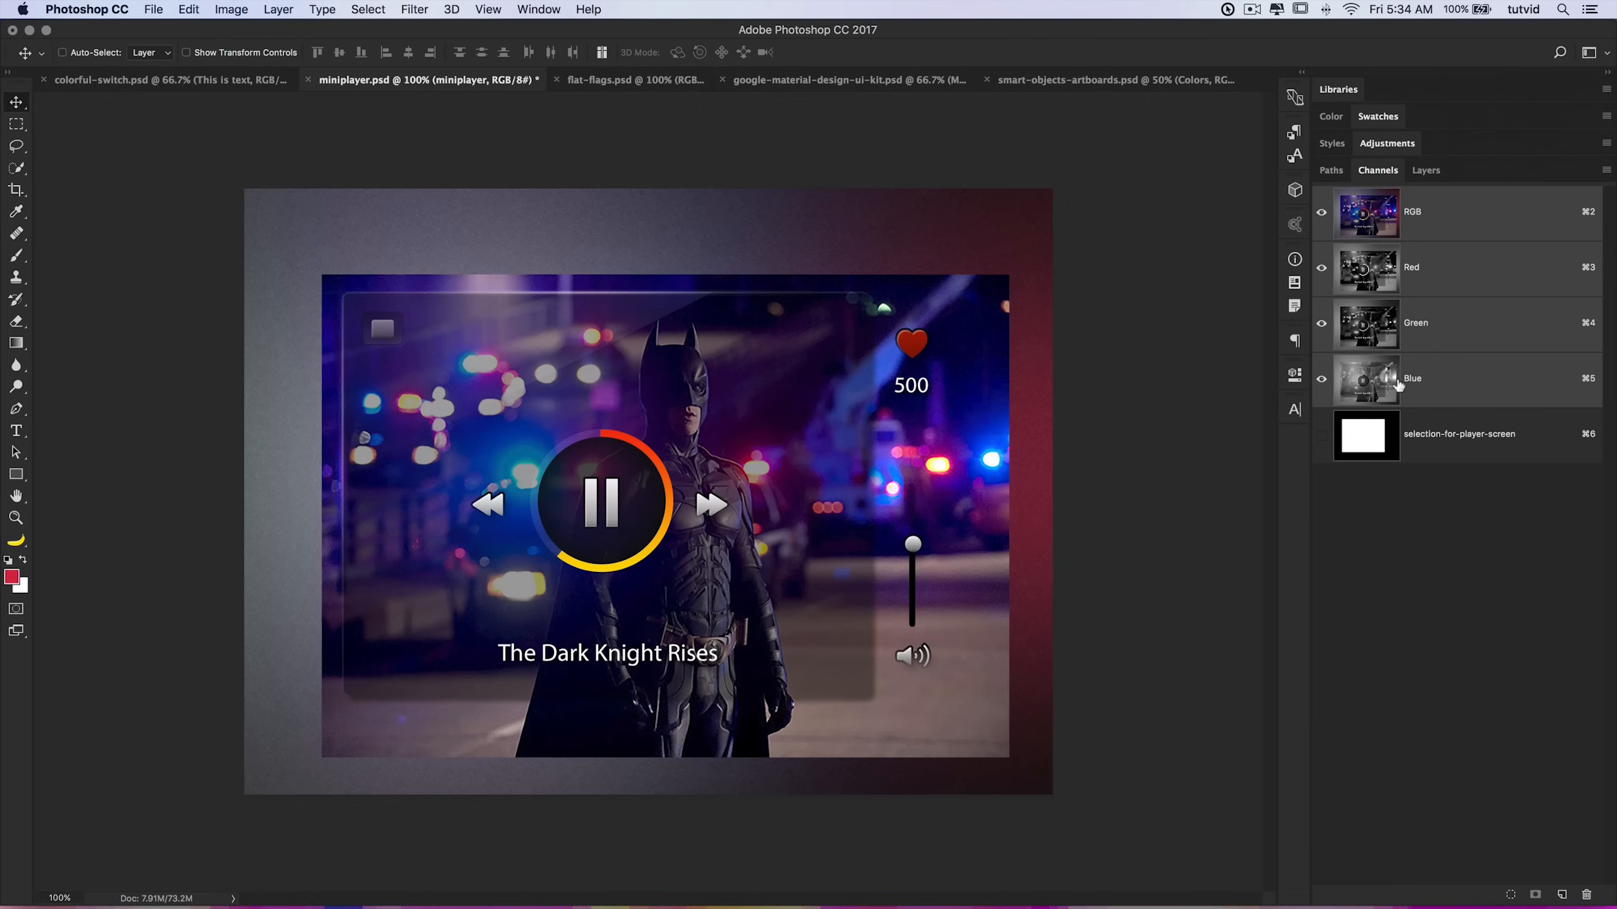
pyautogui.click(1426, 170)
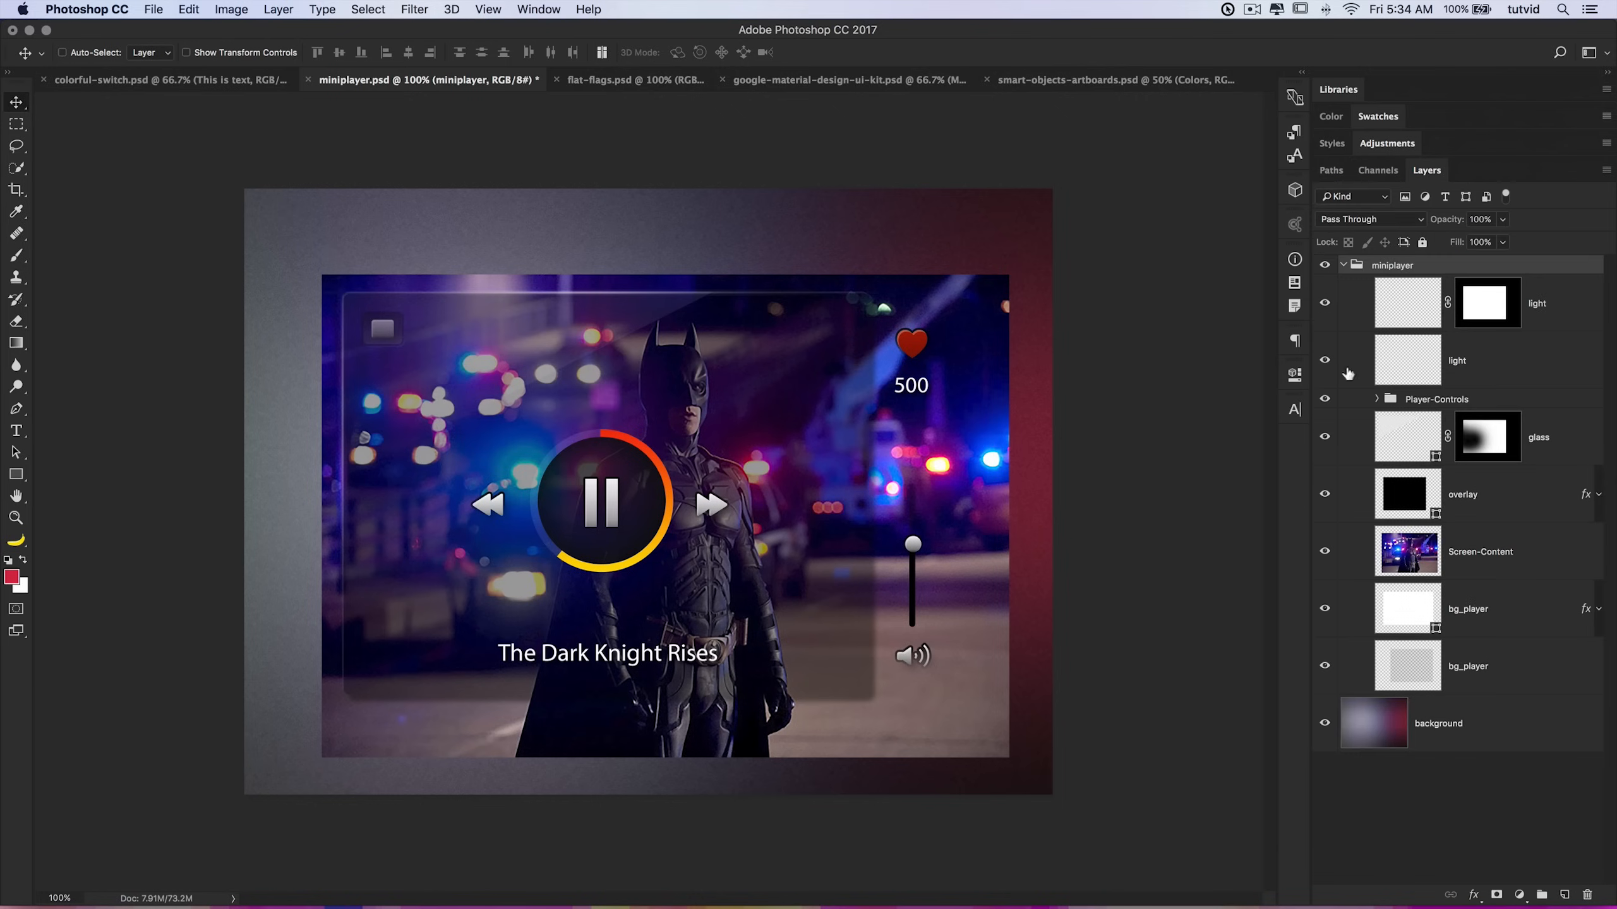
pyautogui.click(16, 125)
pyautogui.moveTo(487, 385); pyautogui.dragTo(810, 574)
pyautogui.rightClick(635, 452)
pyautogui.click(700, 523)
pyautogui.press('super+d')
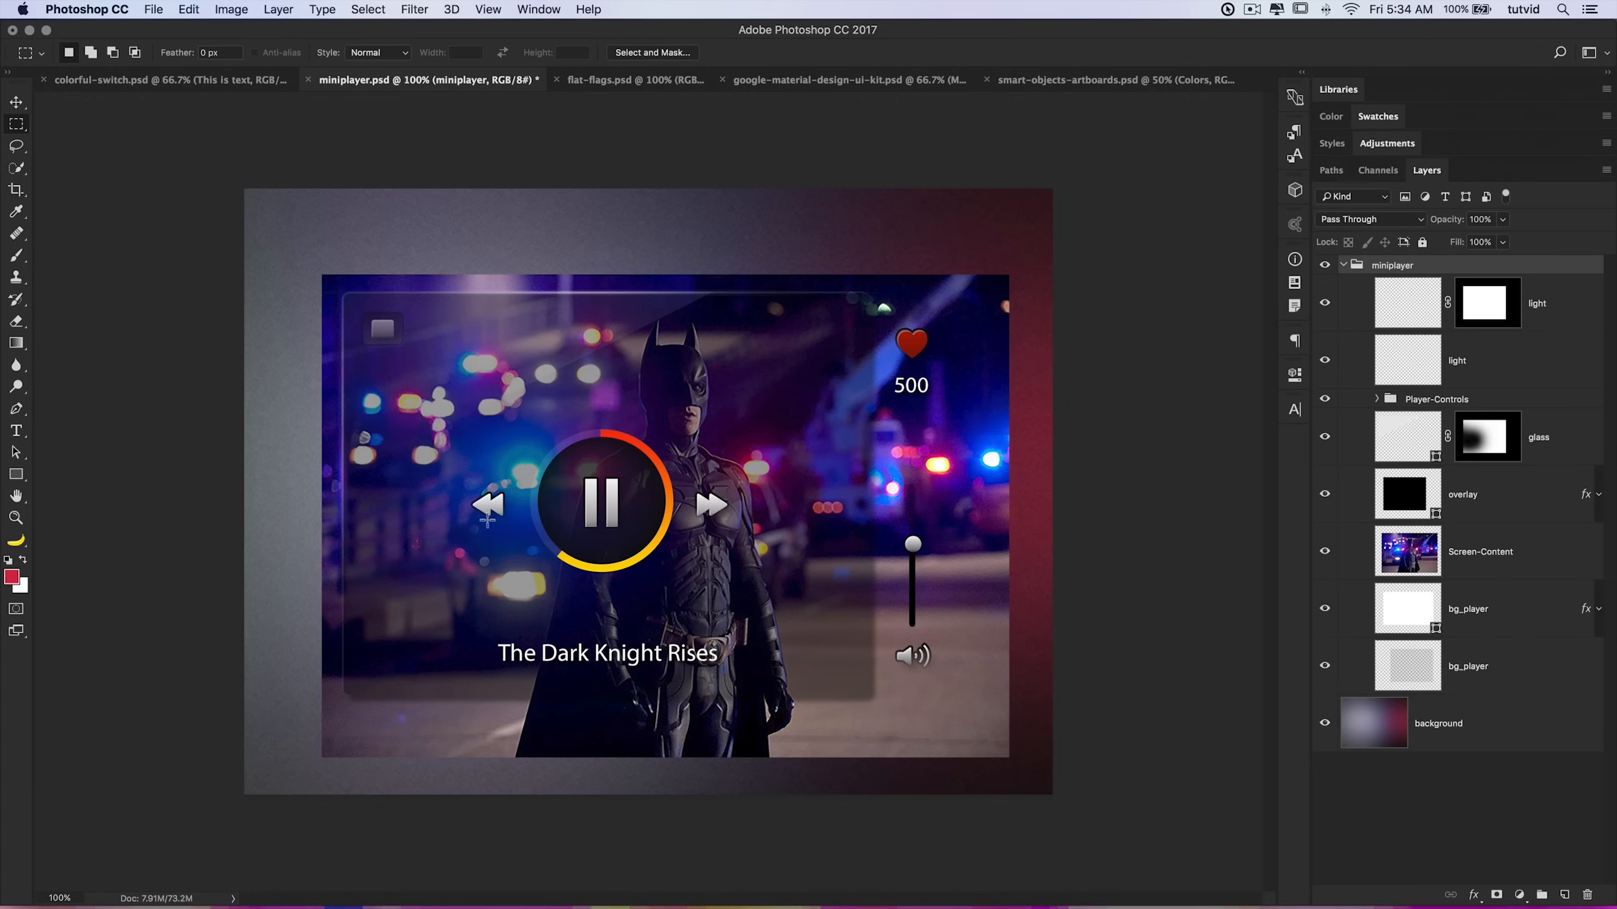
# Step: Load the selection-for-player-screen channel as a new selection
pyautogui.click(356, 10)
pyautogui.click(420, 358)
pyautogui.click(659, 375)
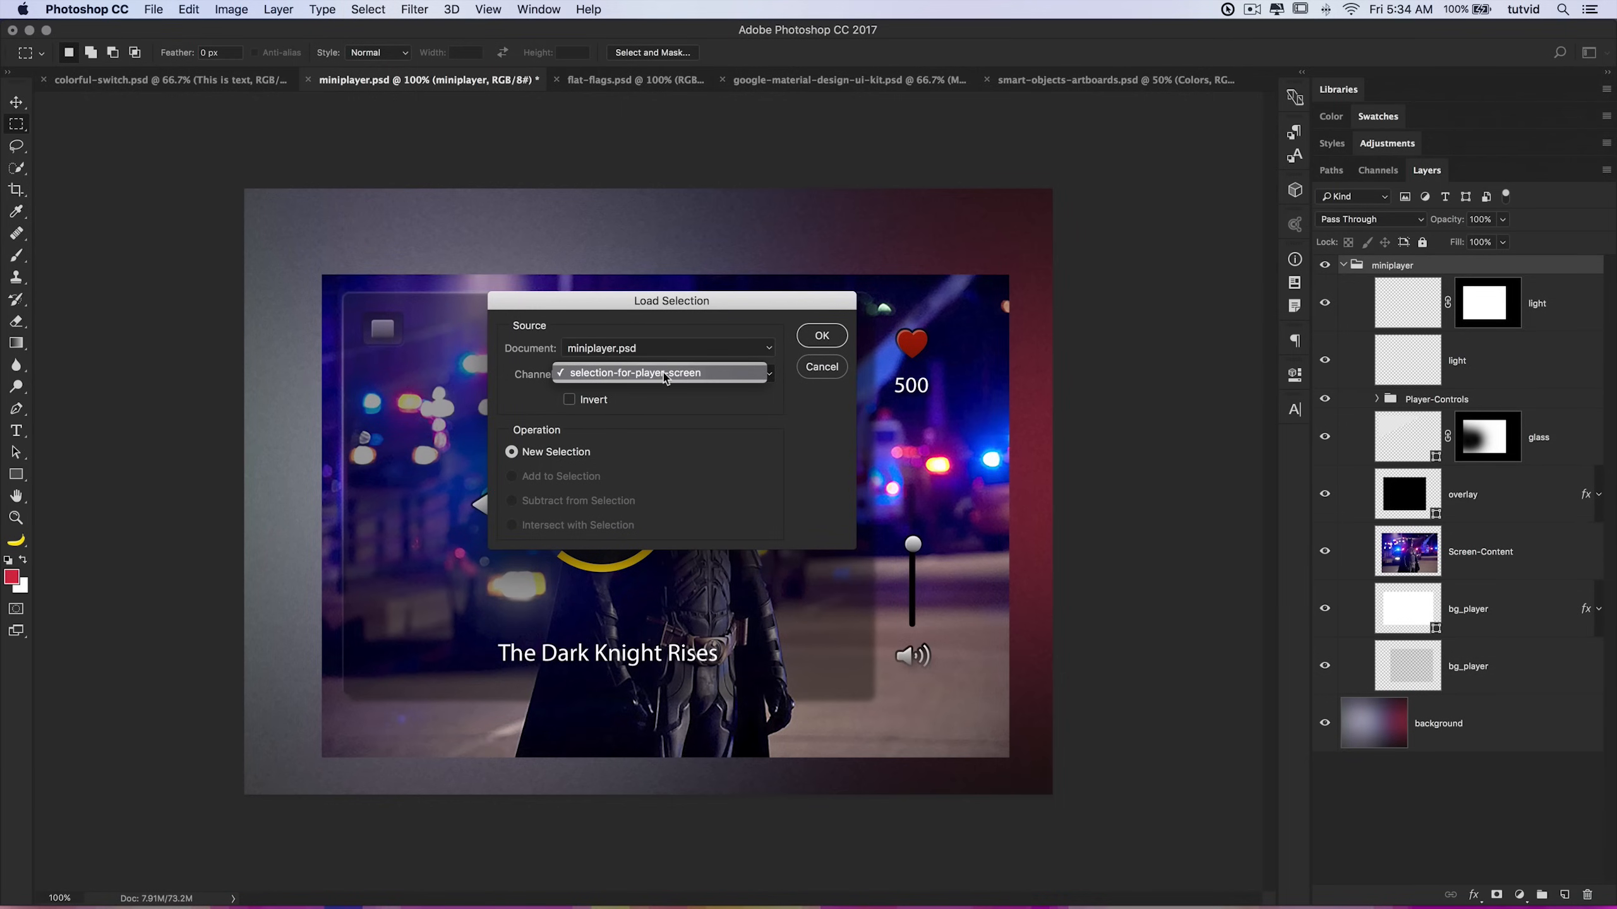
pyautogui.click(663, 372)
pyautogui.click(821, 335)
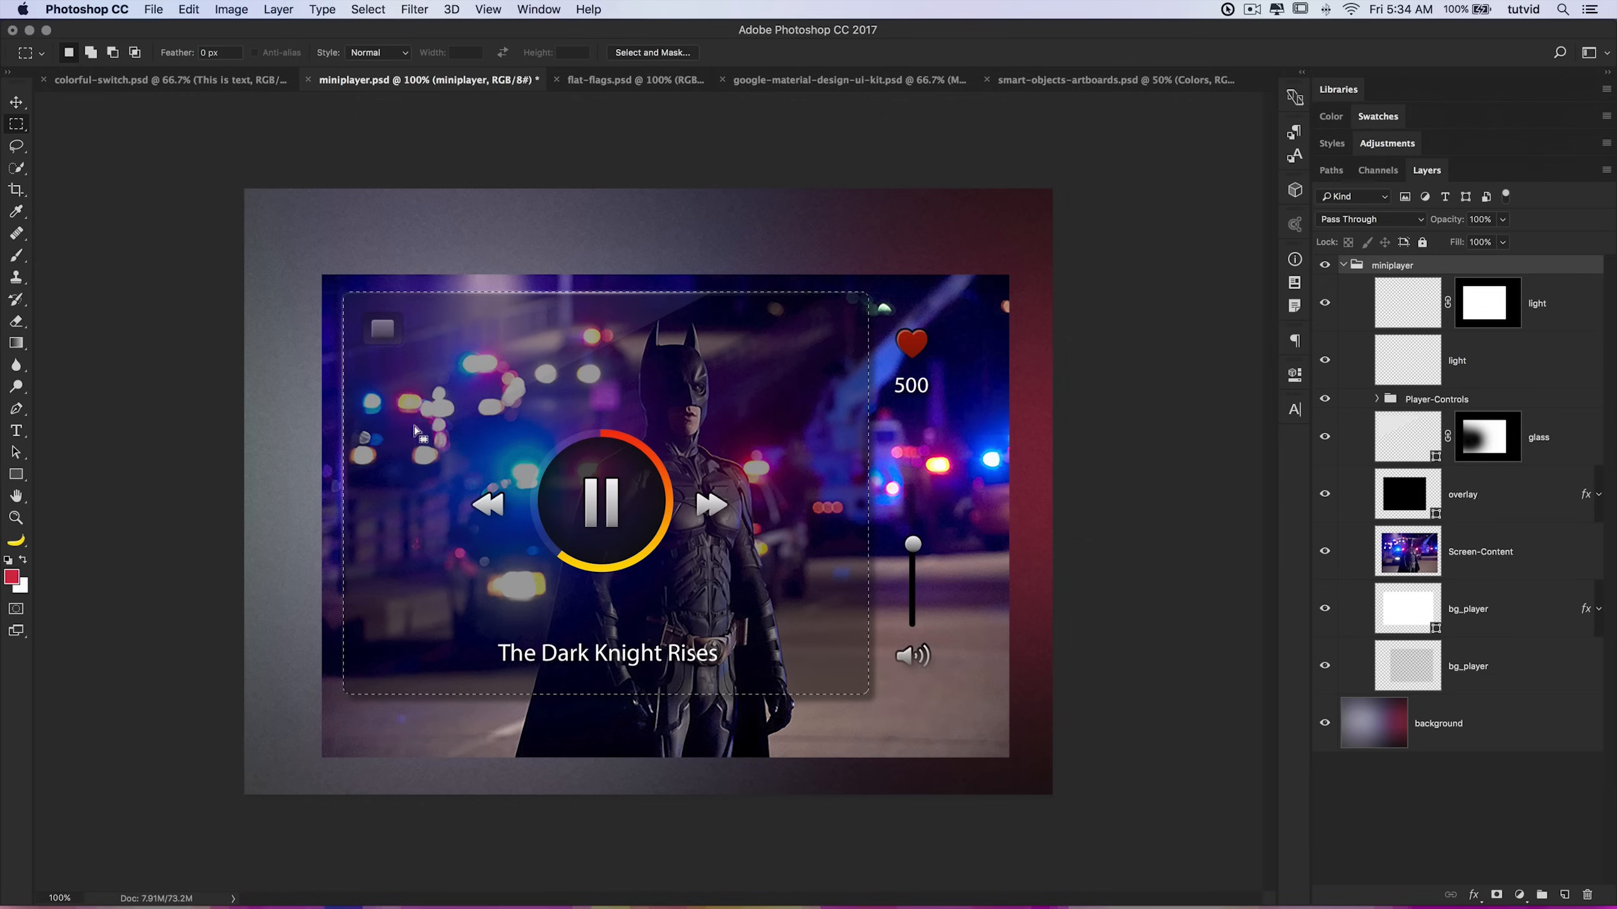
# Step: Add a Reveal Selection layer mask to the Screen-Content layer
pyautogui.click(1462, 550)
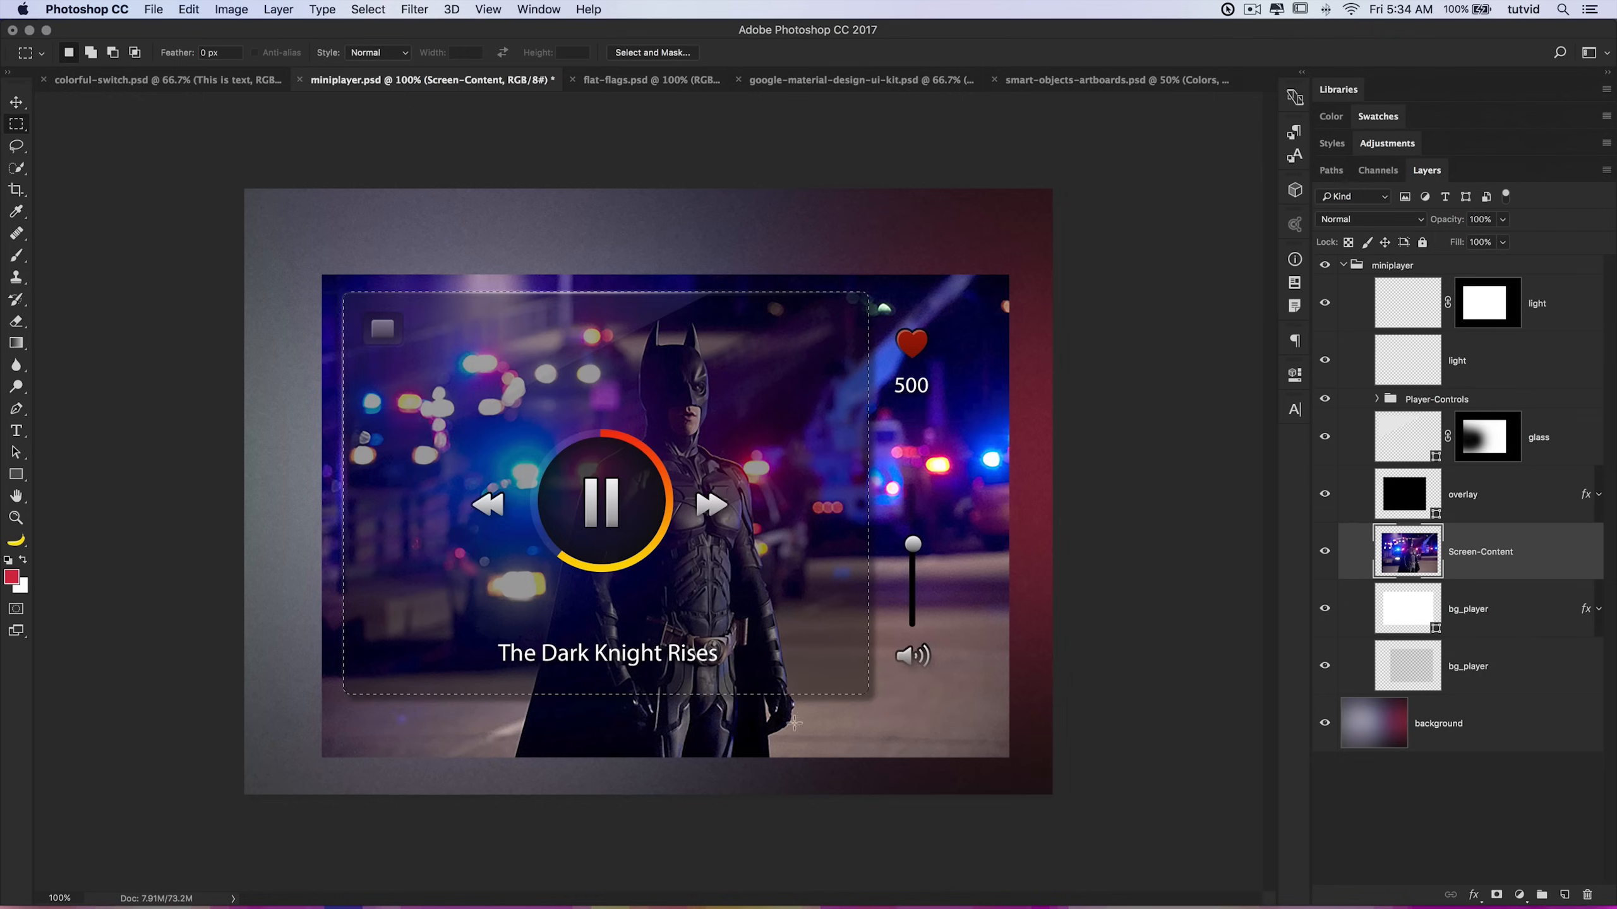
pyautogui.click(278, 9)
pyautogui.moveTo(400, 279)
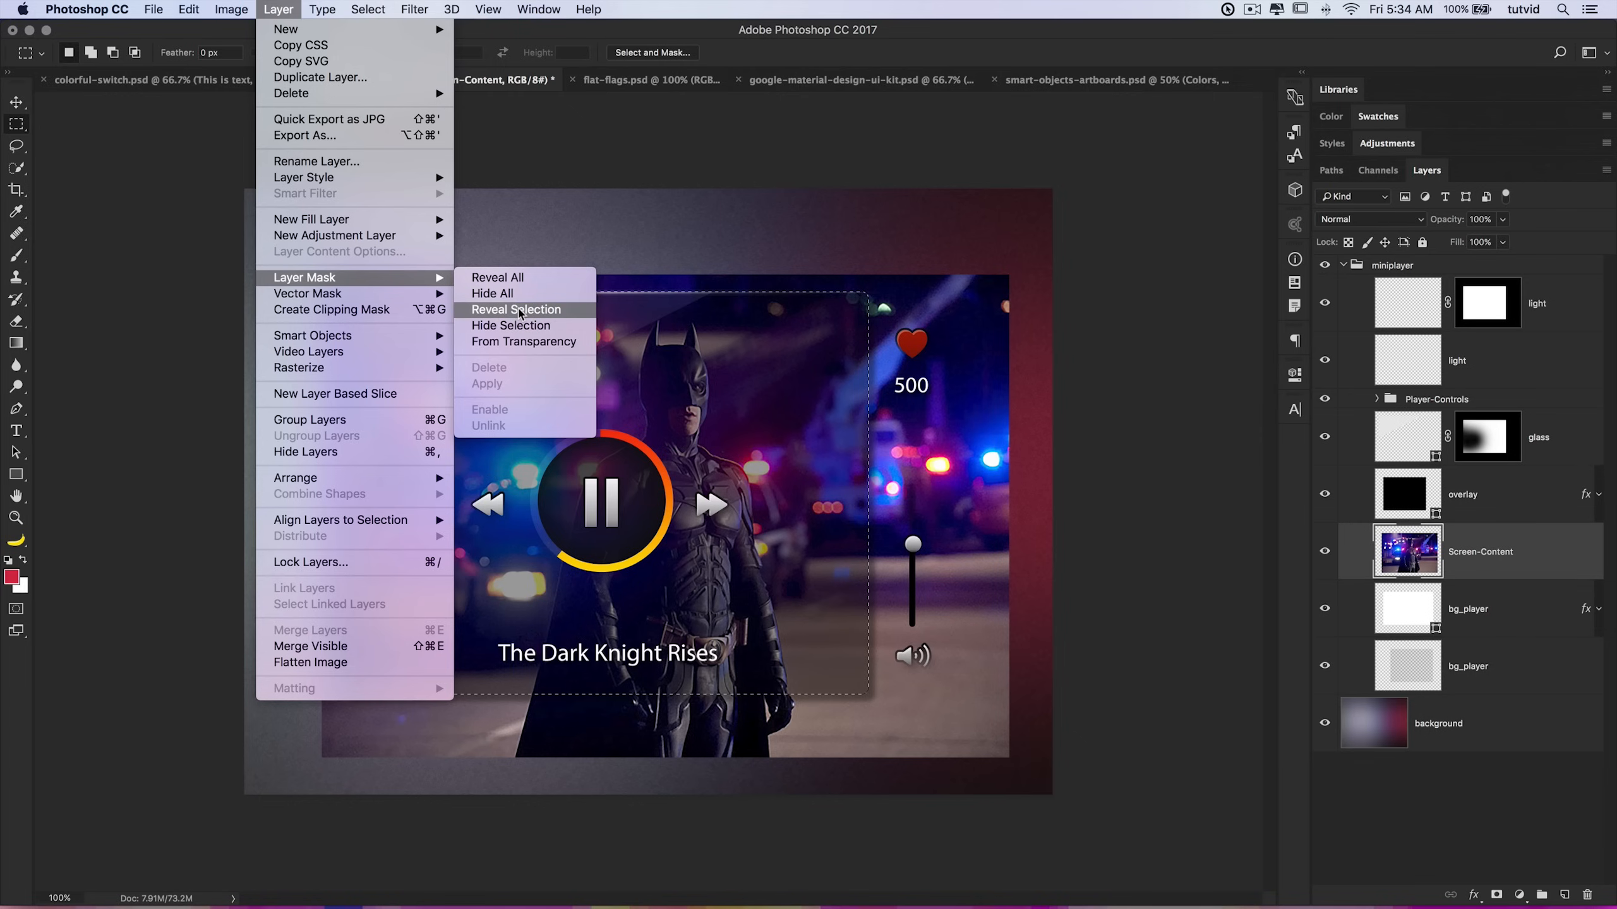
pyautogui.click(519, 310)
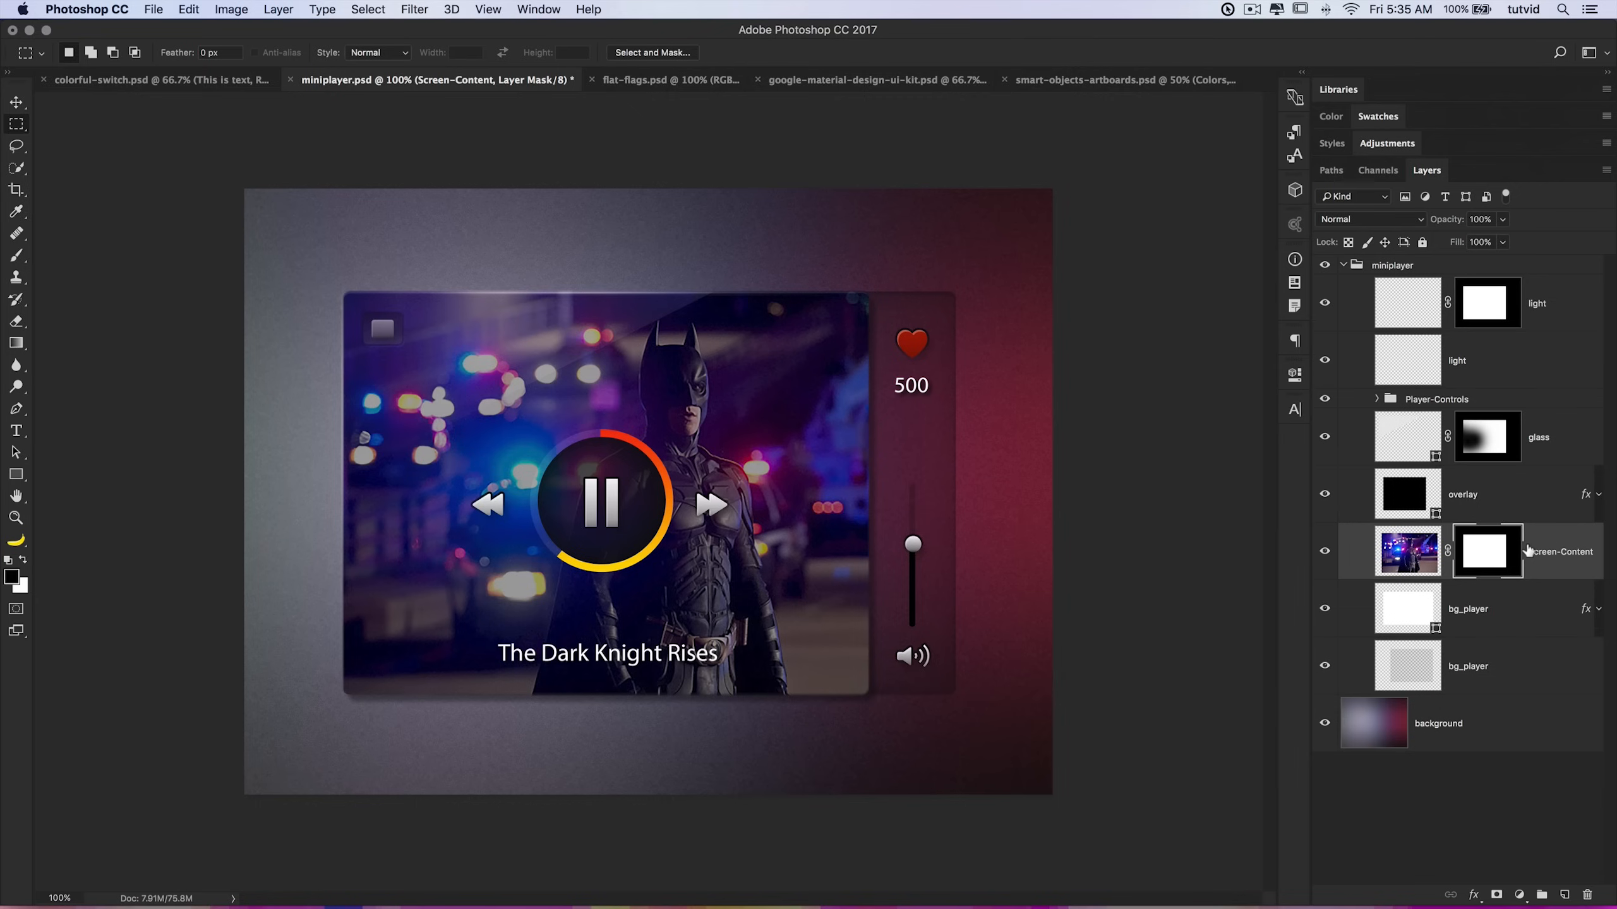
# Step: Pick the Brush tool with a soft round preset of about 60 px
pyautogui.click(16, 255)
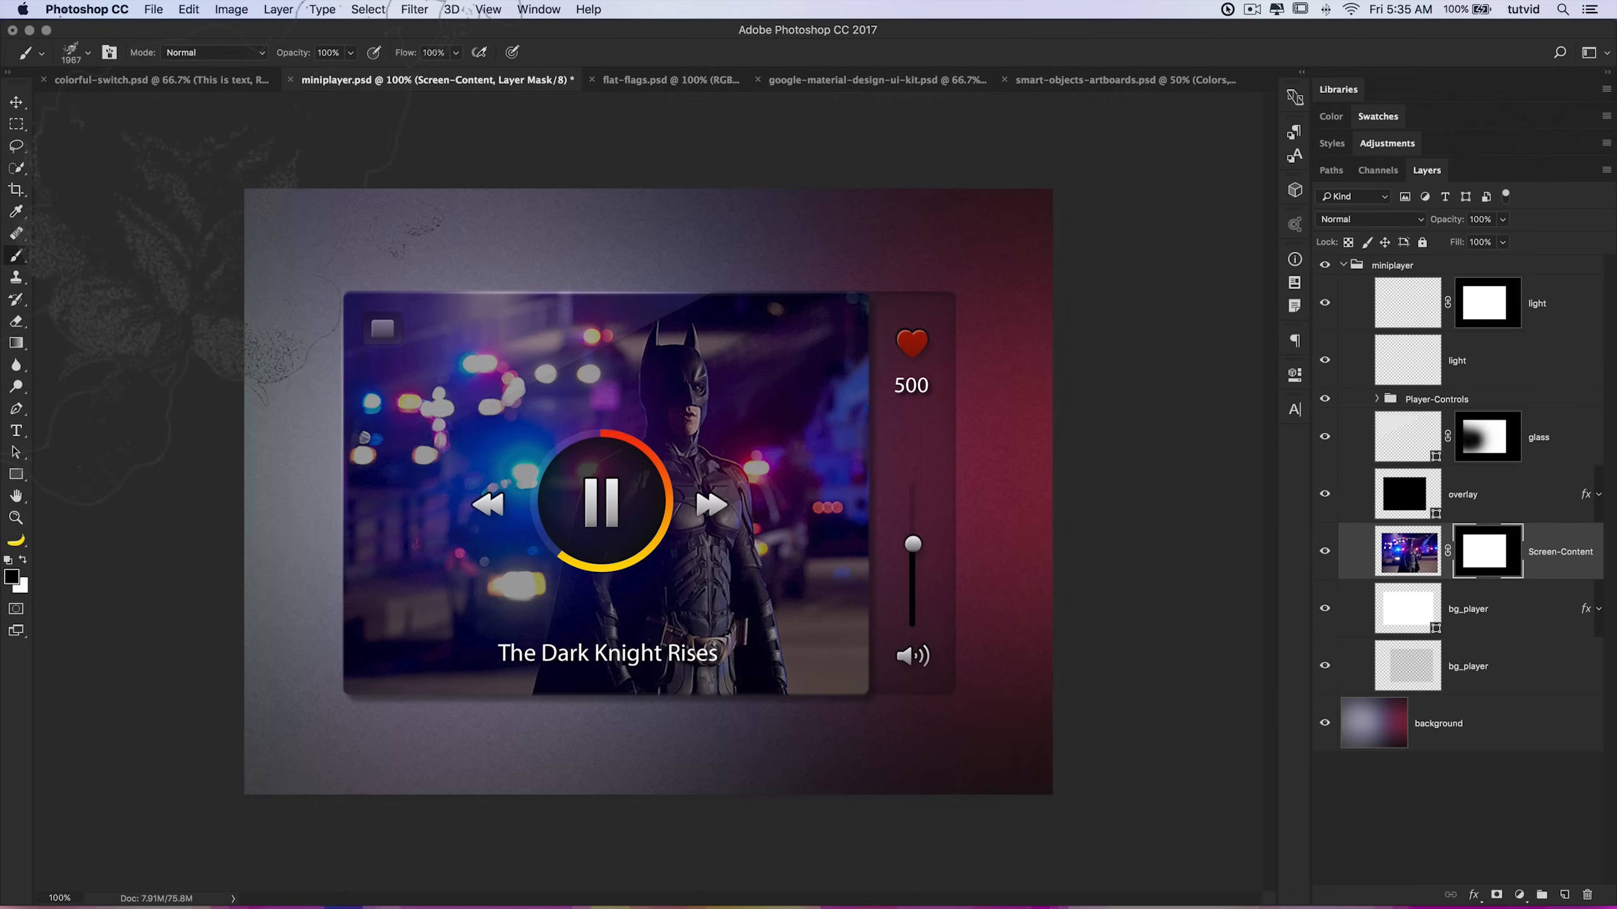
pyautogui.rightClick(575, 483)
pyautogui.scroll(10, 568, 615)
pyautogui.click(769, 737)
pyautogui.click(281, 164)
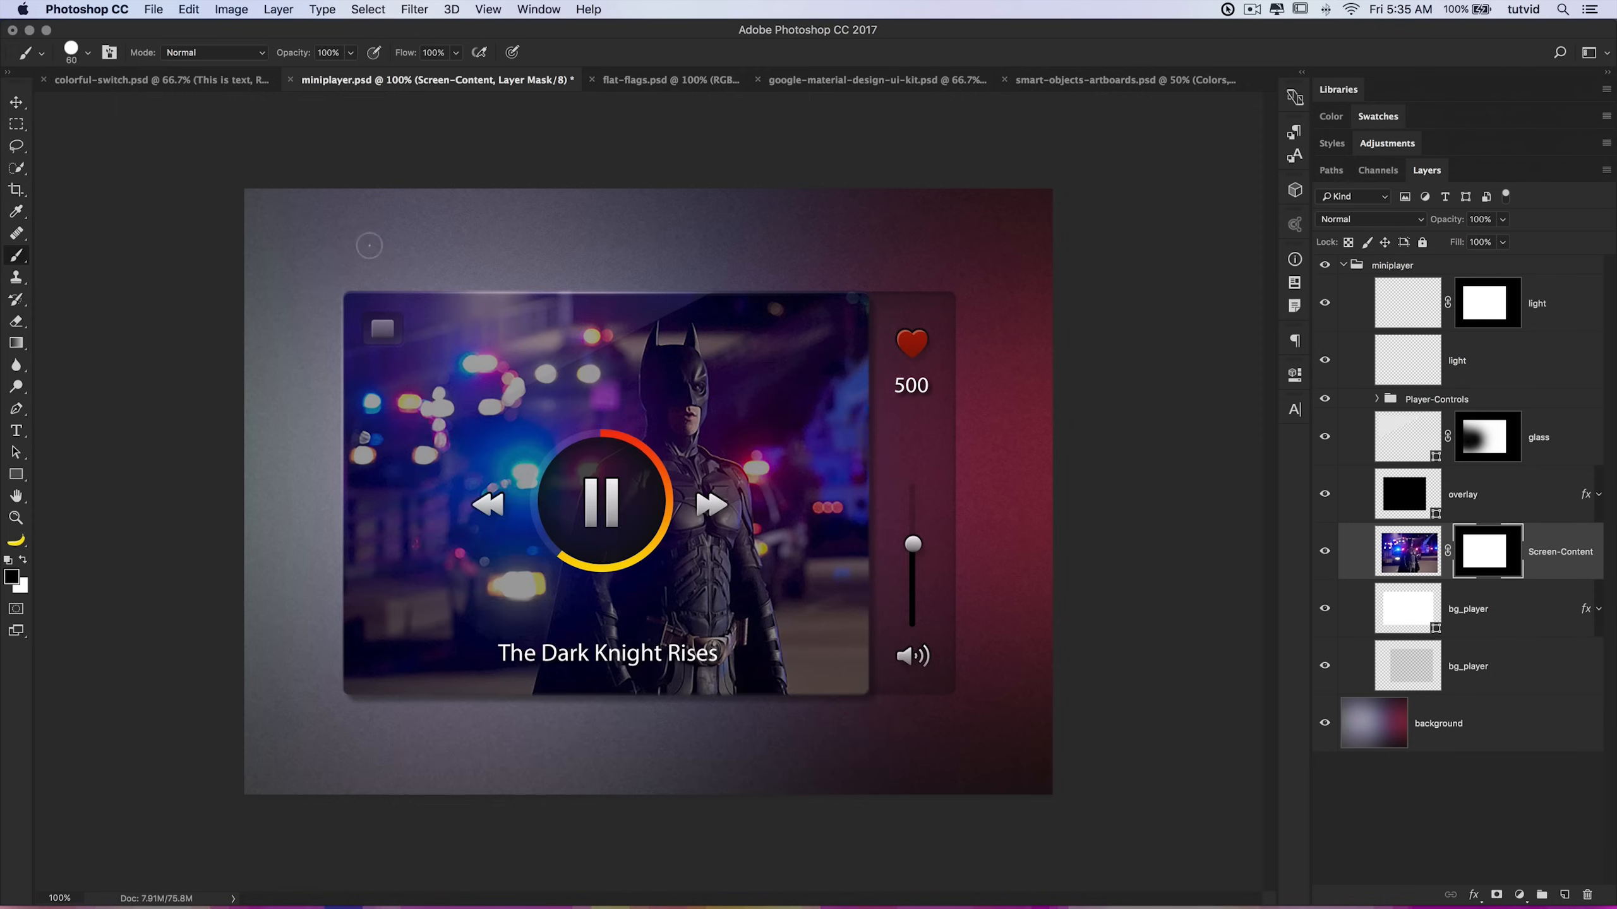
# Step: Swap the foreground and background colours, paint strokes on the Screen-Content mask, and undo them
pyautogui.click(23, 560)
pyautogui.moveTo(667, 312)
pyautogui.mouseDown()
pyautogui.moveTo(708, 247)
pyautogui.moveTo(738, 257)
pyautogui.moveTo(747, 289)
pyautogui.moveTo(902, 354)
pyautogui.moveTo(960, 412)
pyautogui.moveTo(999, 372)
pyautogui.moveTo(951, 514)
pyautogui.moveTo(978, 705)
pyautogui.moveTo(957, 623)
pyautogui.moveTo(934, 698)
pyautogui.moveTo(740, 759)
pyautogui.moveTo(463, 741)
pyautogui.moveTo(387, 756)
pyautogui.moveTo(300, 732)
pyautogui.mouseUp()
pyautogui.moveTo(263, 639); pyautogui.dragTo(383, 718)
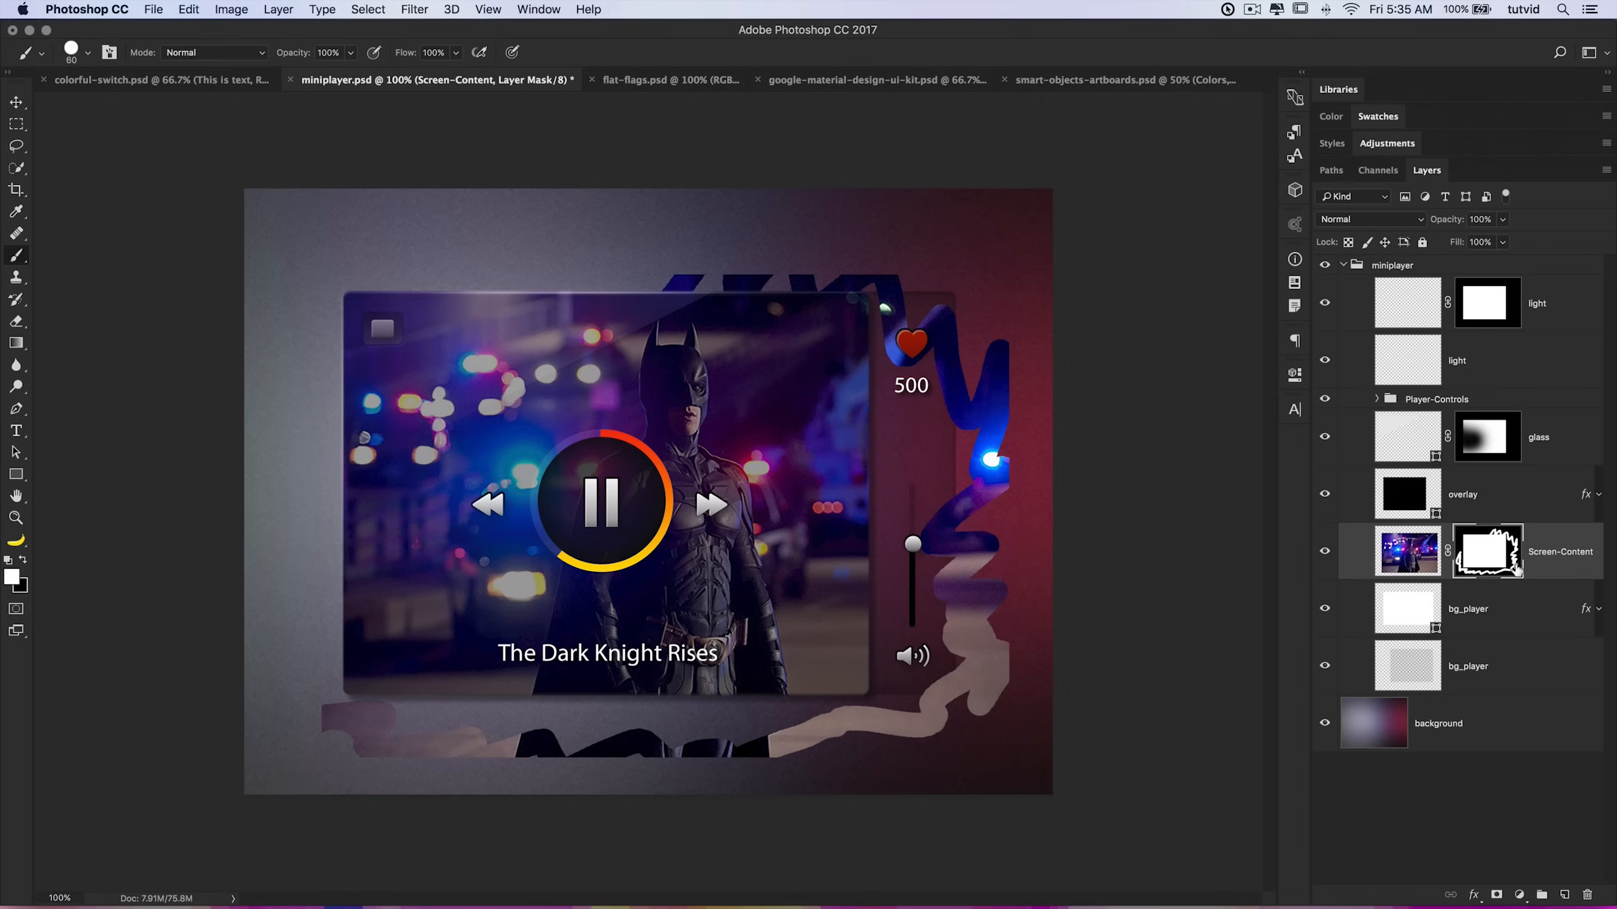
pyautogui.press('super+z')
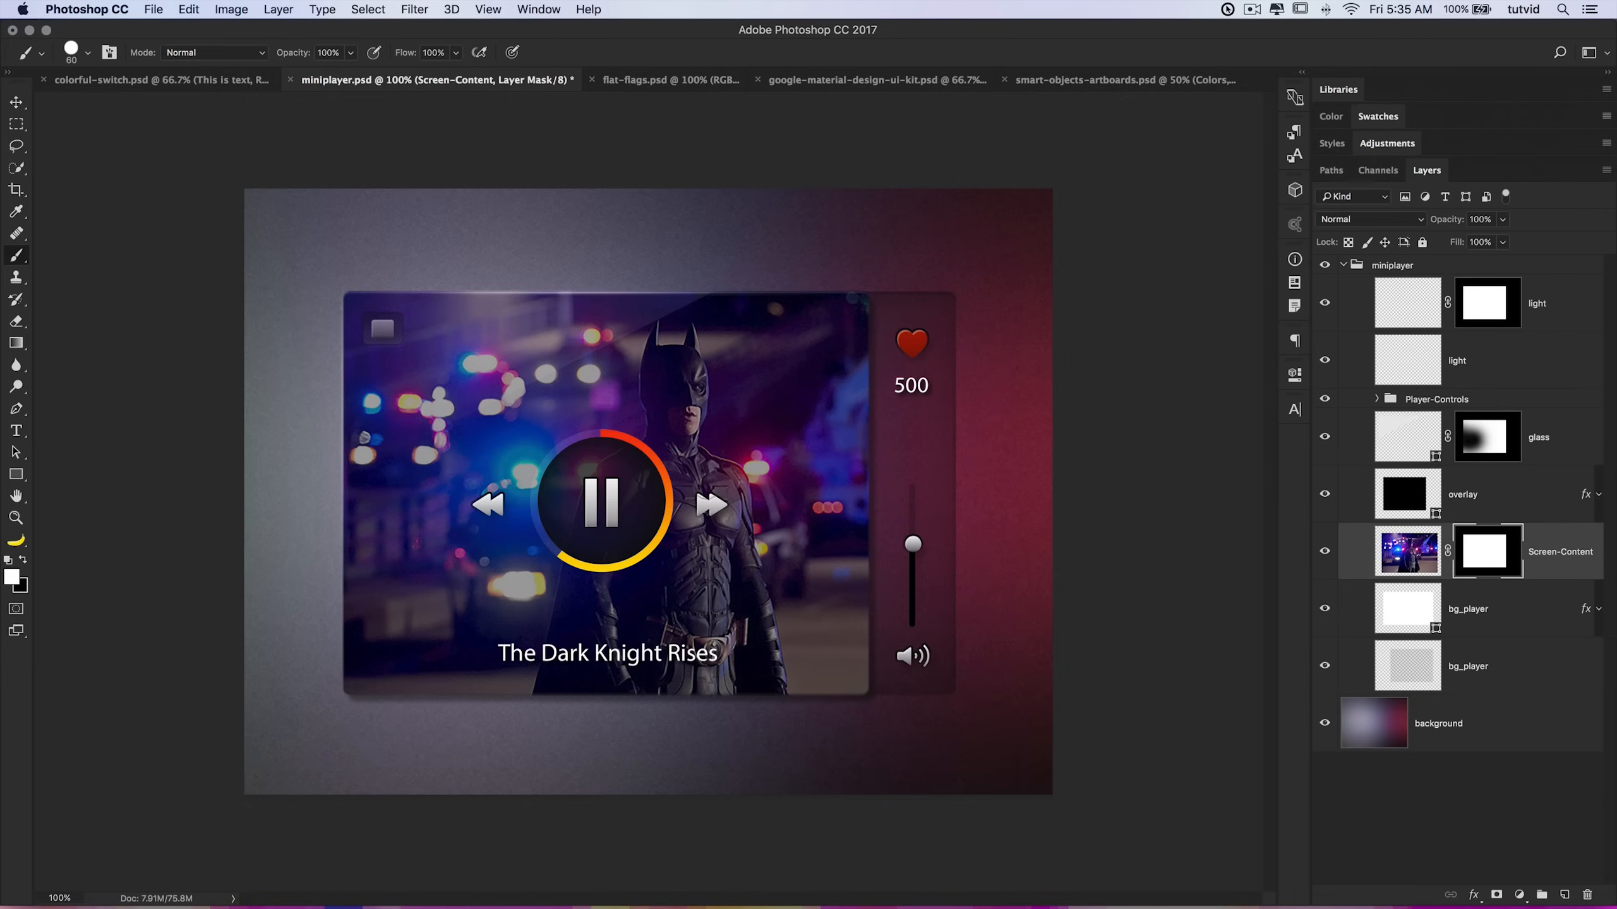
# Step: Set the foreground to a mid gray, paint a vertical stroke on the mask, and undo it
pyautogui.click(13, 576)
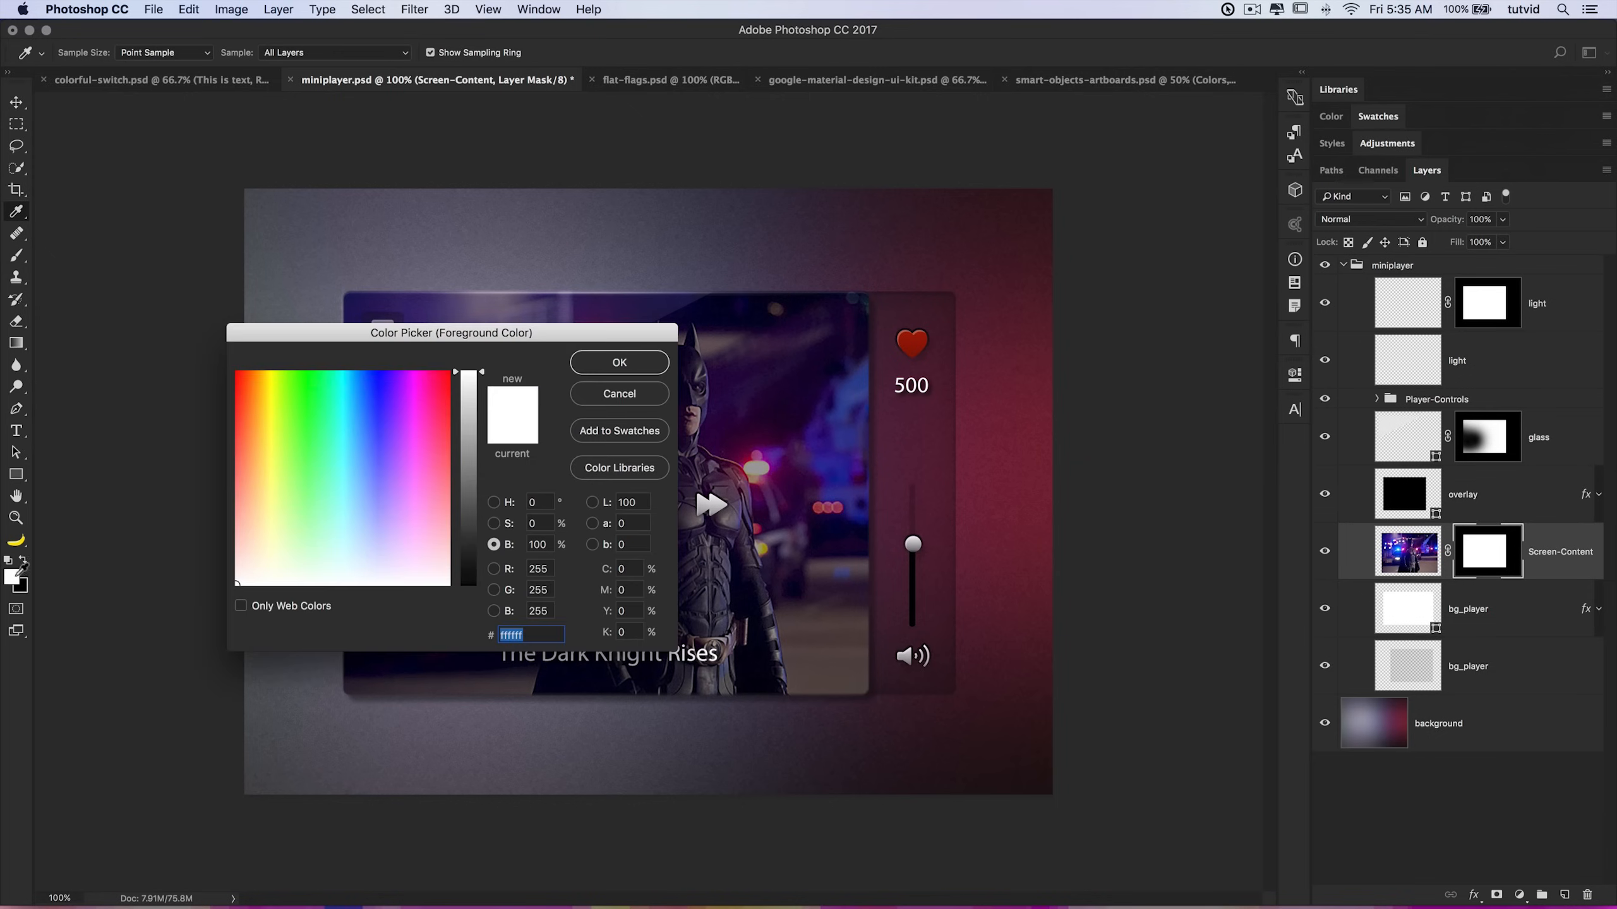
pyautogui.click(469, 468)
pyautogui.click(619, 362)
pyautogui.moveTo(981, 309)
pyautogui.mouseDown()
pyautogui.moveTo(962, 370)
pyautogui.moveTo(991, 471)
pyautogui.moveTo(980, 630)
pyautogui.mouseUp()
pyautogui.press('super+z')
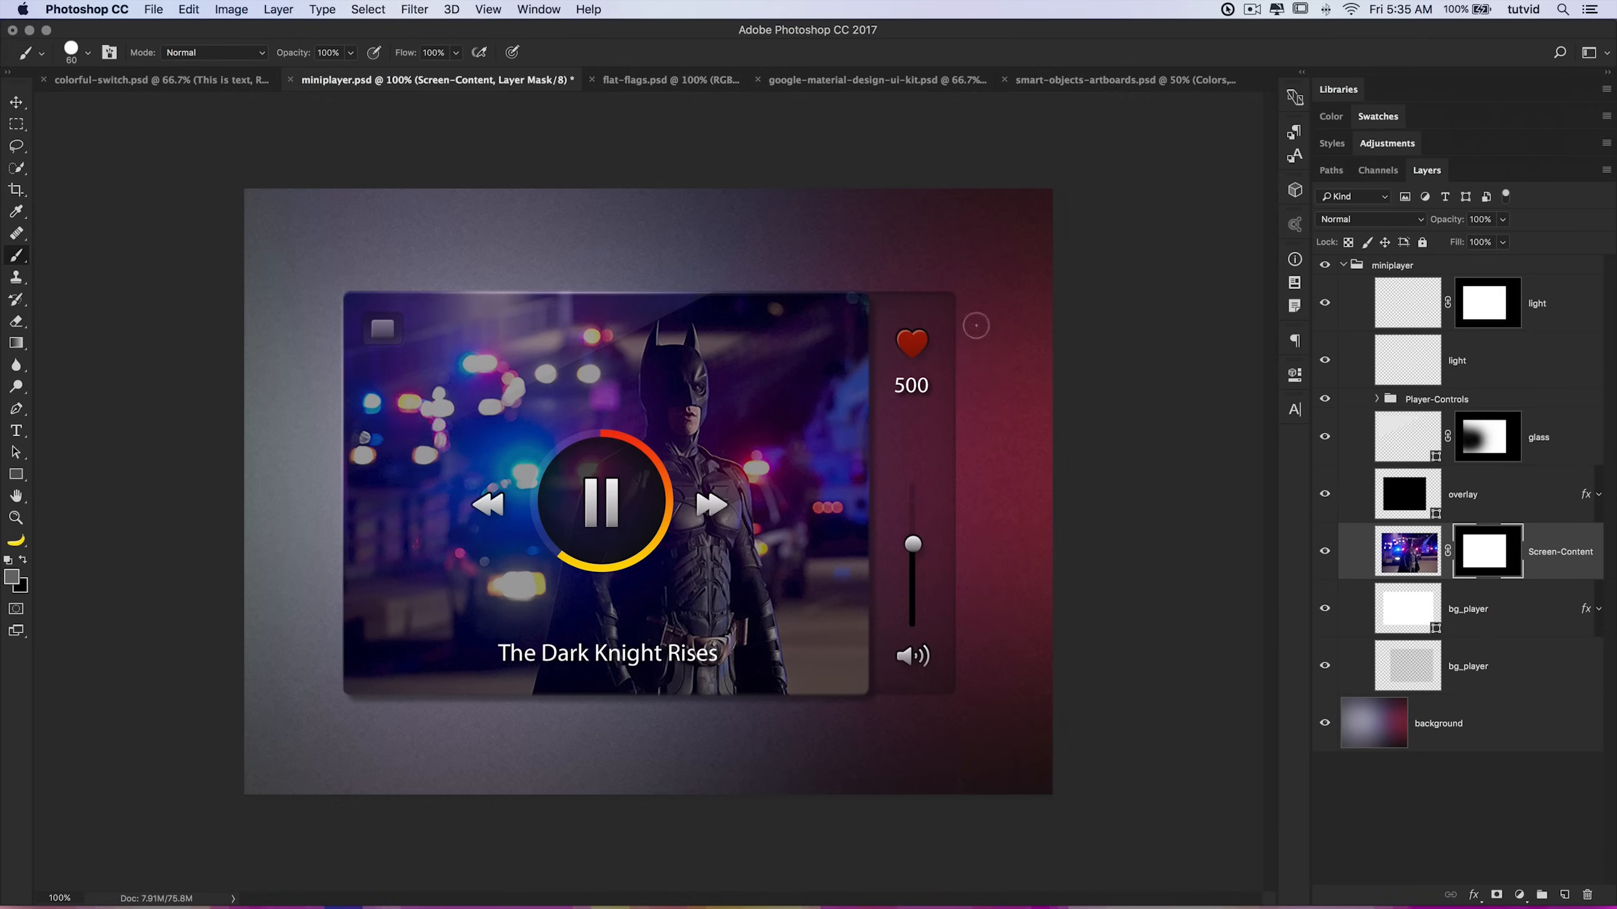
# Step: Set the foreground colour to white, paint another stroke on the mask, and undo it
pyautogui.click(11, 577)
pyautogui.click(467, 464)
pyautogui.moveTo(466, 464); pyautogui.dragTo(470, 363)
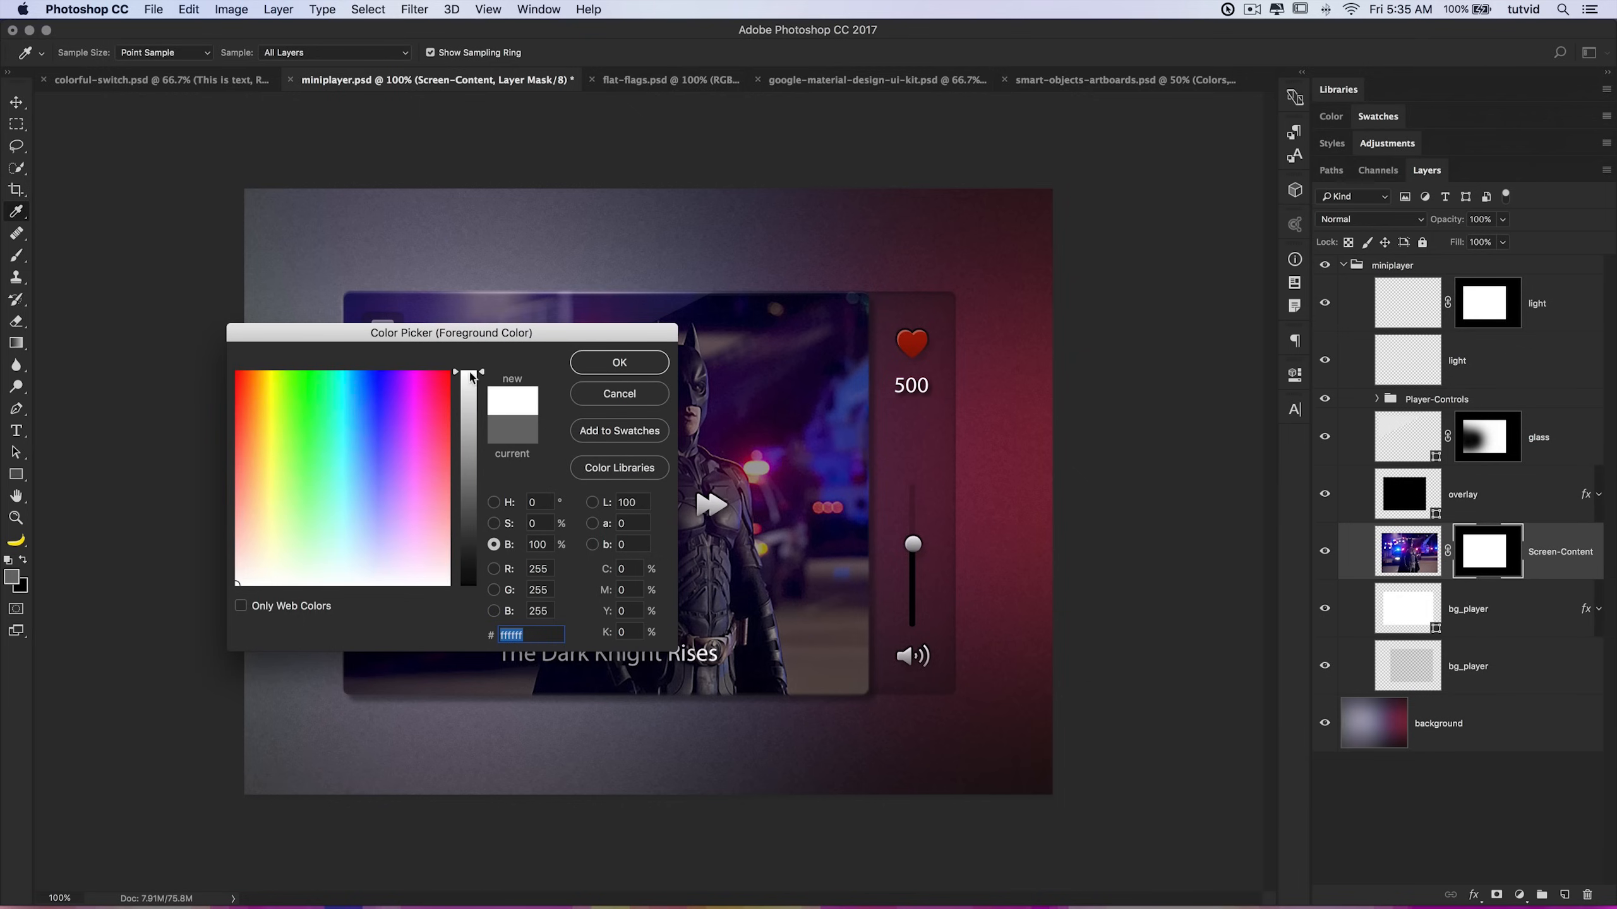
pyautogui.click(593, 370)
pyautogui.moveTo(951, 279)
pyautogui.mouseDown()
pyautogui.moveTo(1018, 574)
pyautogui.moveTo(1007, 374)
pyautogui.moveTo(960, 717)
pyautogui.moveTo(963, 471)
pyautogui.mouseUp()
pyautogui.hotkey('ctrl', 'z')
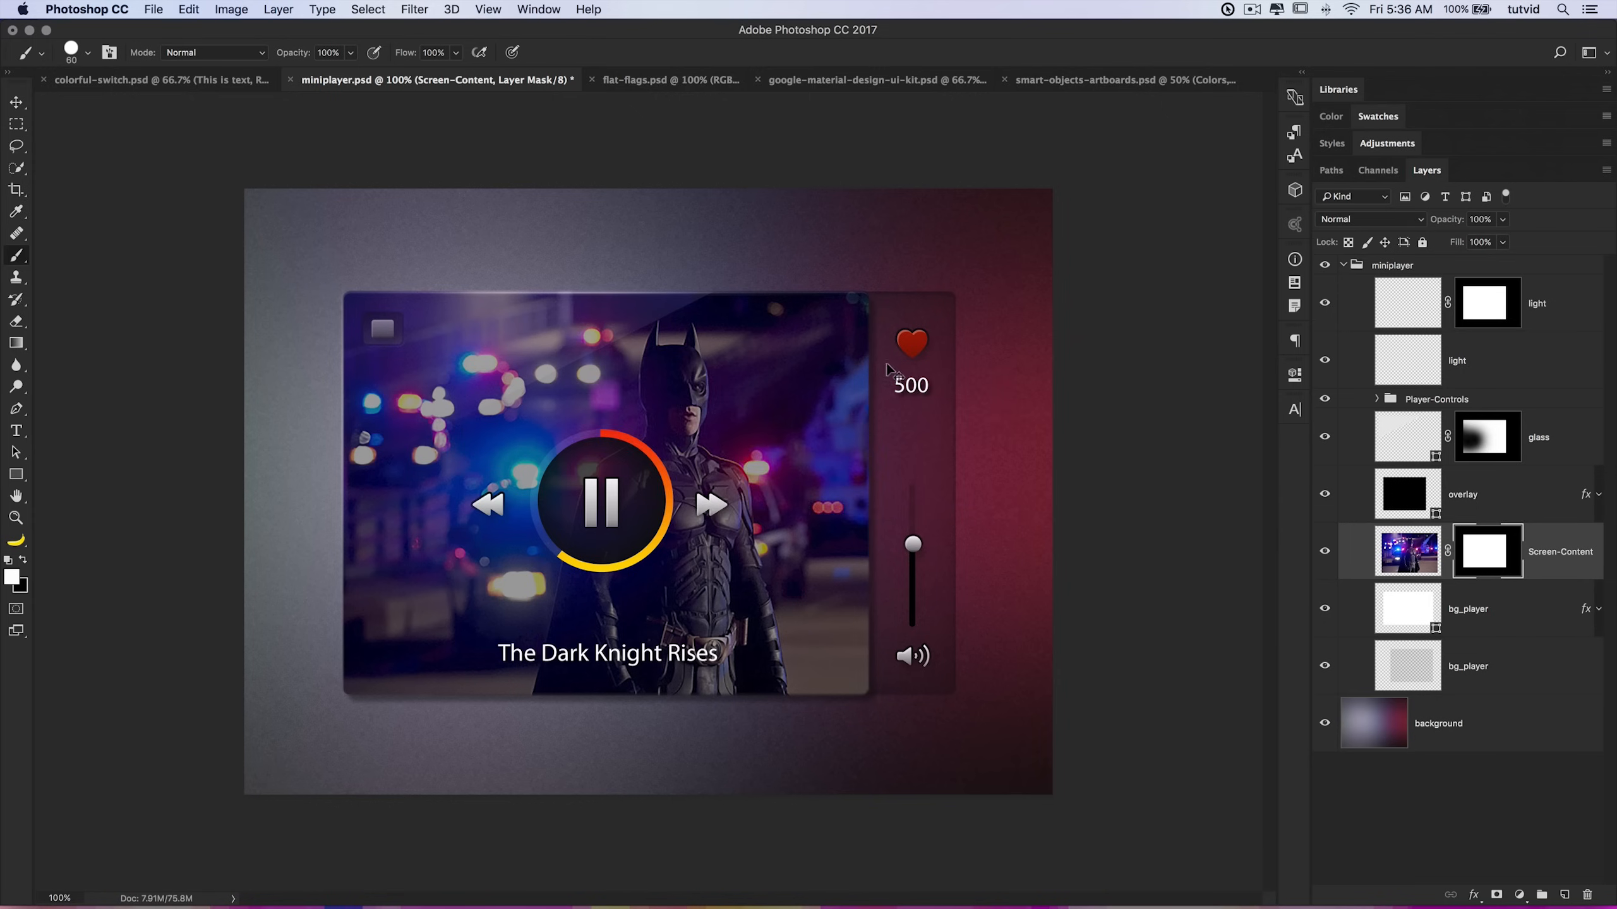
# Step: Switch to Finder and open tropical-scene.jpg with Photoshop
pyautogui.press('super+Tab')
pyautogui.press('super+Tab')
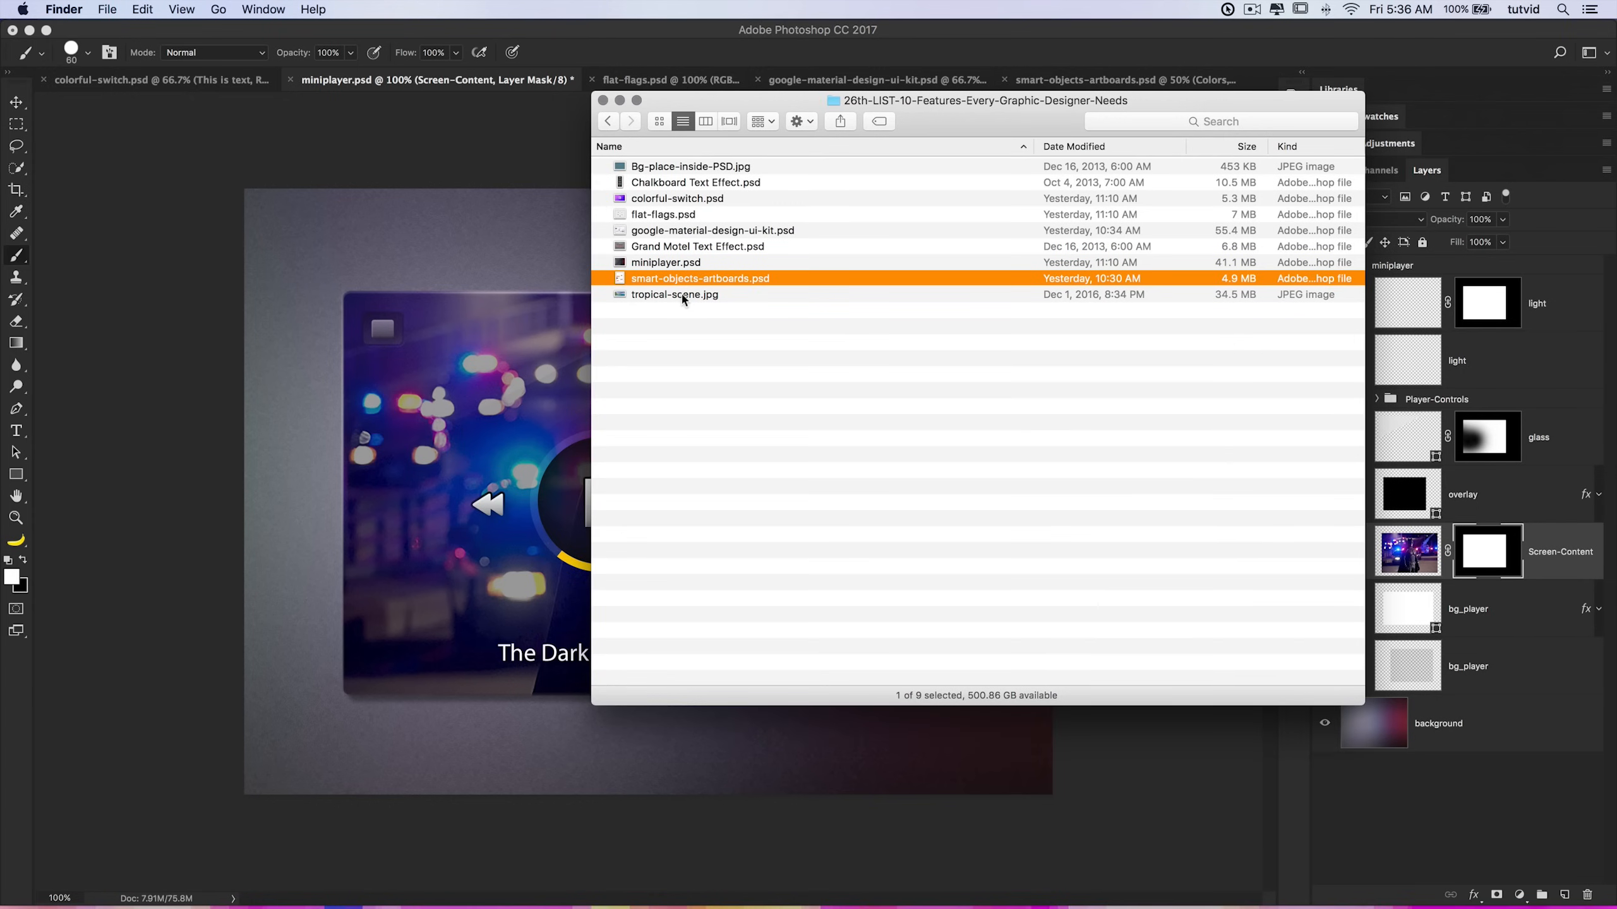
pyautogui.rightClick(682, 298)
pyautogui.moveTo(746, 323)
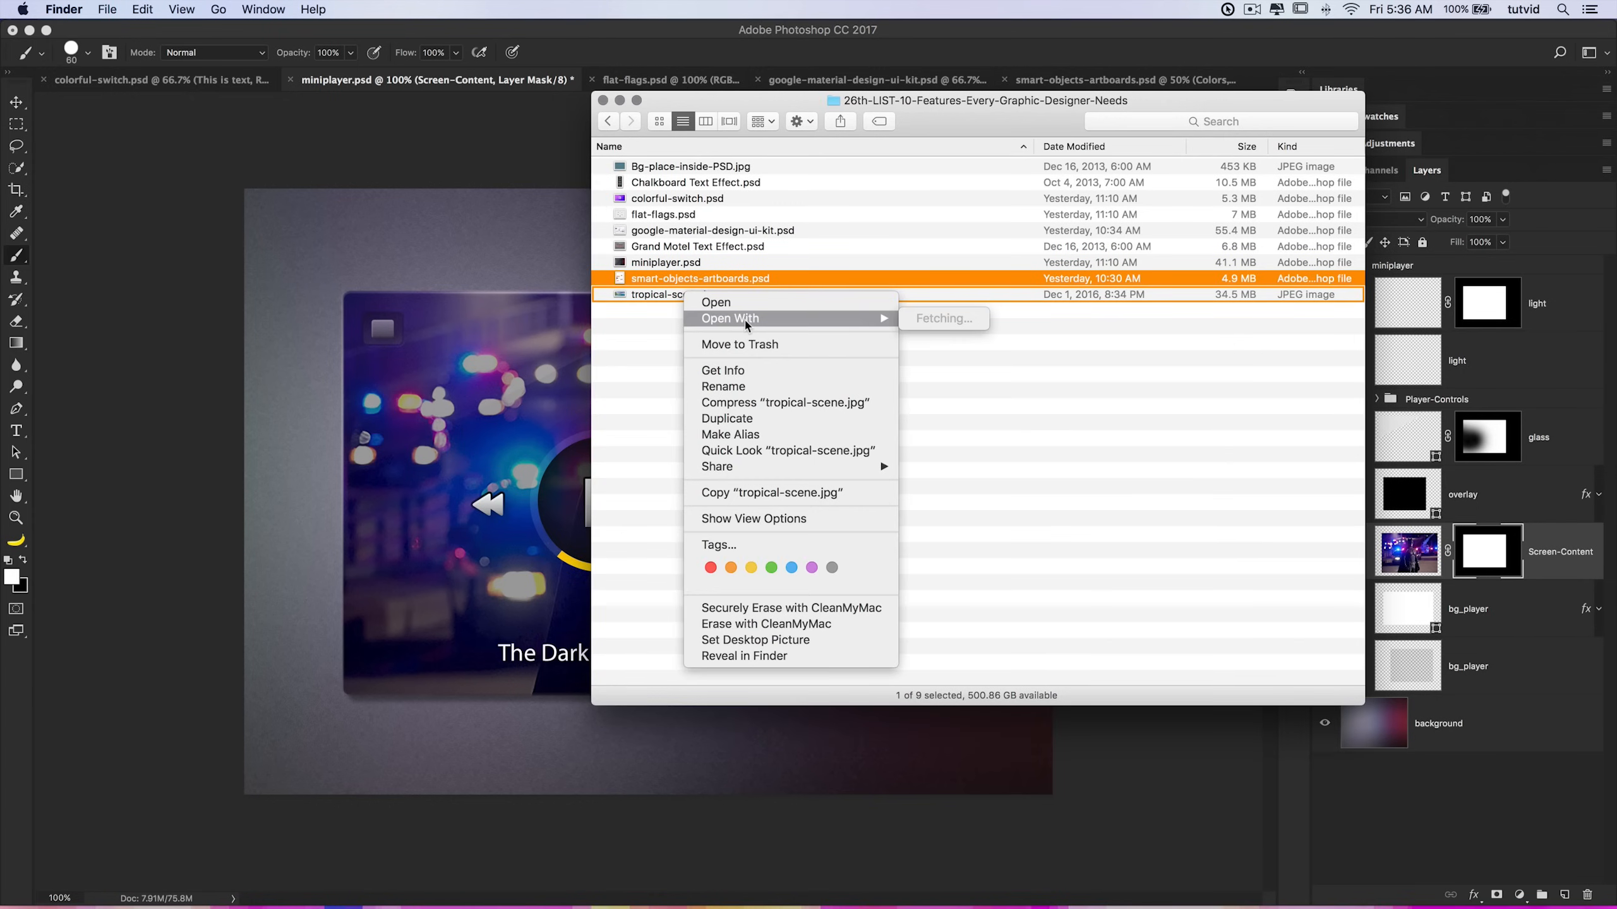
pyautogui.click(701, 294)
pyautogui.rightClick(700, 295)
pyautogui.moveTo(788, 322)
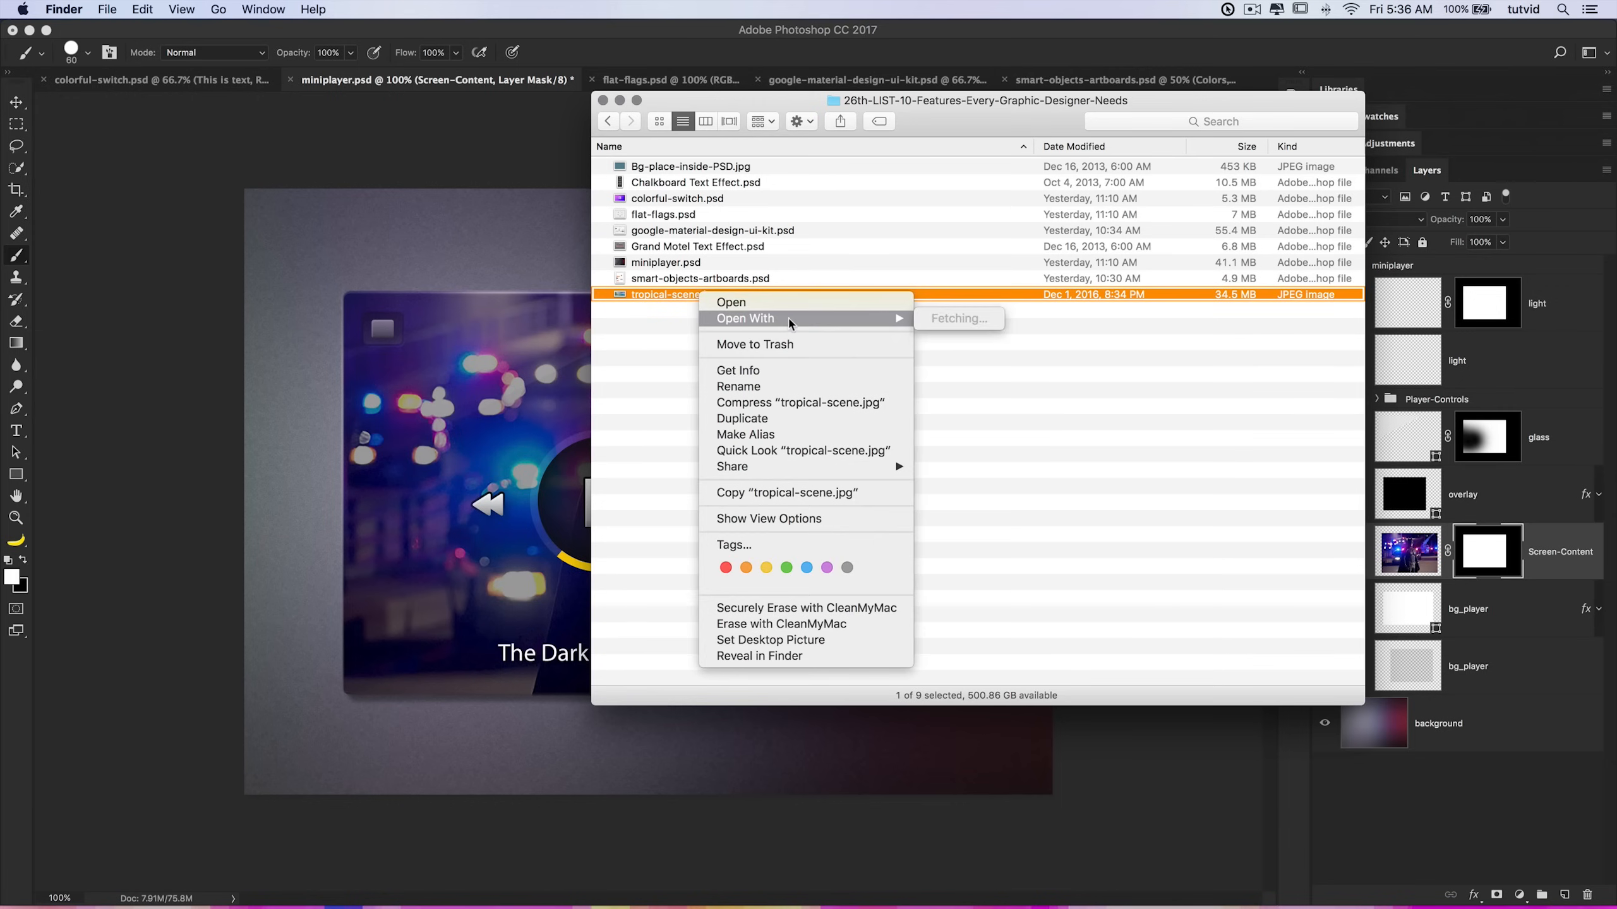
pyautogui.click(1006, 386)
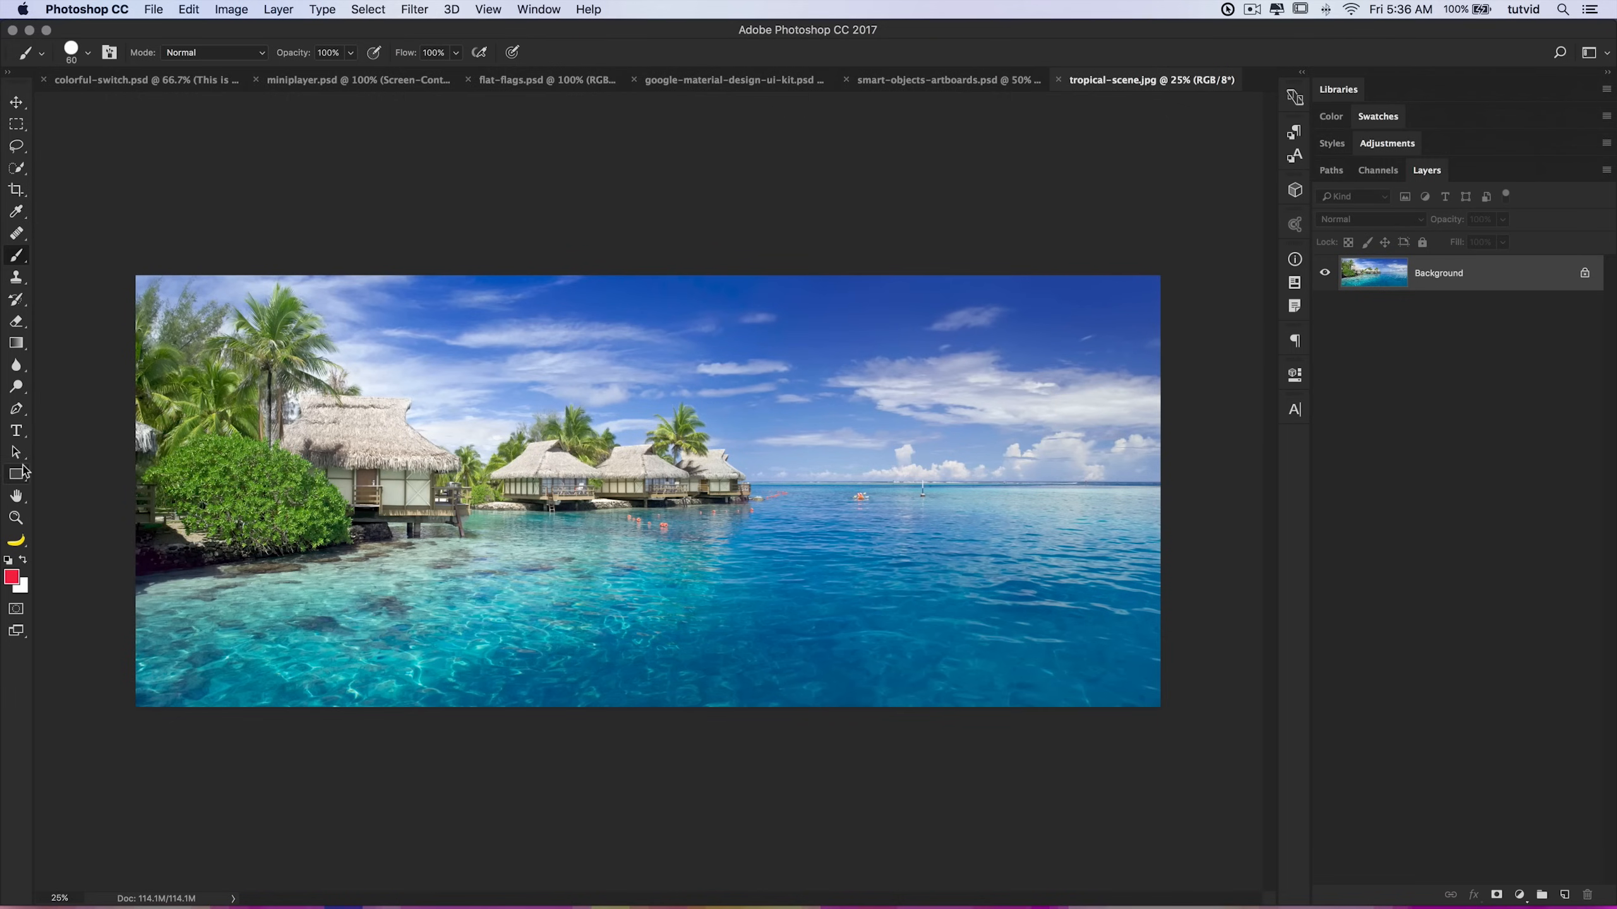
# Step: Add a text layer reading Island in the middle of the photo
pyautogui.click(16, 432)
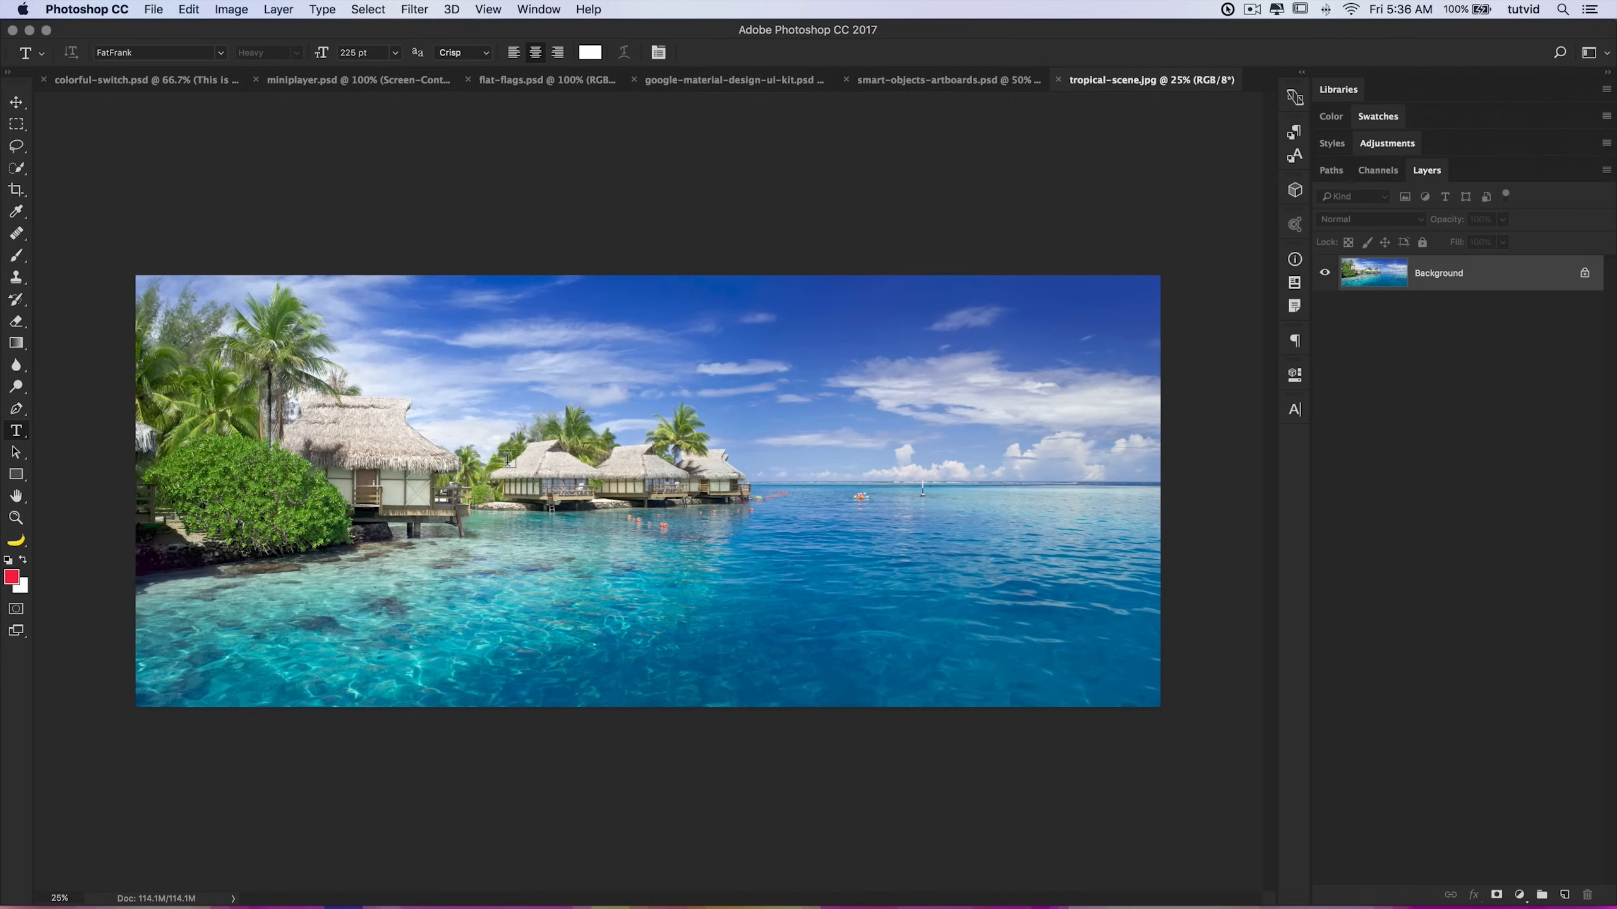
pyautogui.click(662, 540)
pyautogui.write('Island')
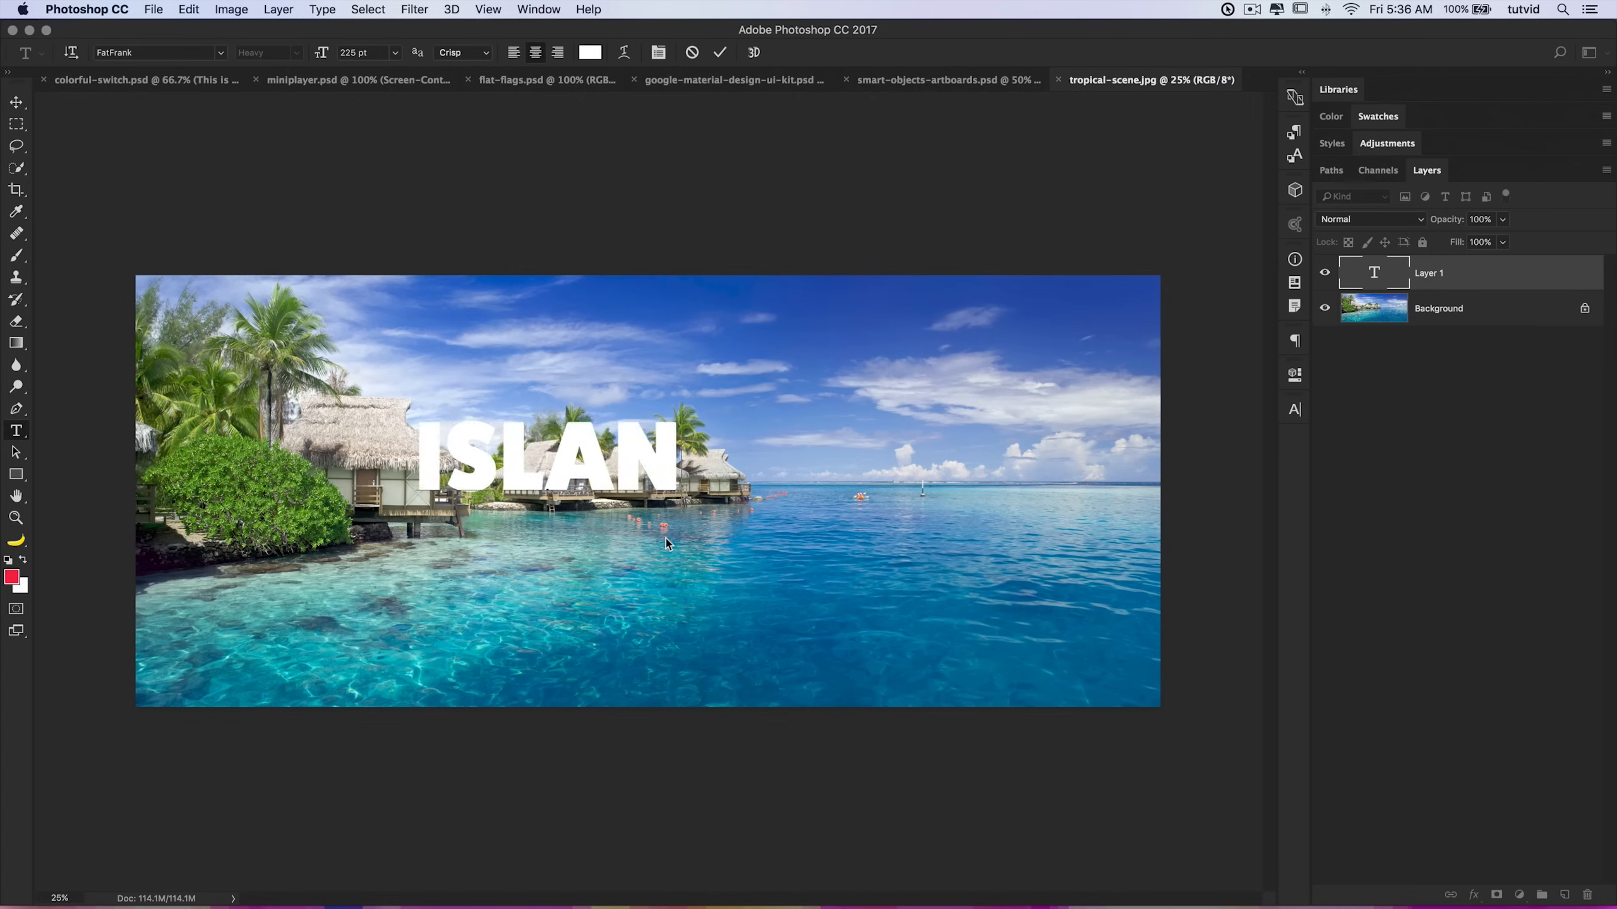
pyautogui.press('super+Return')
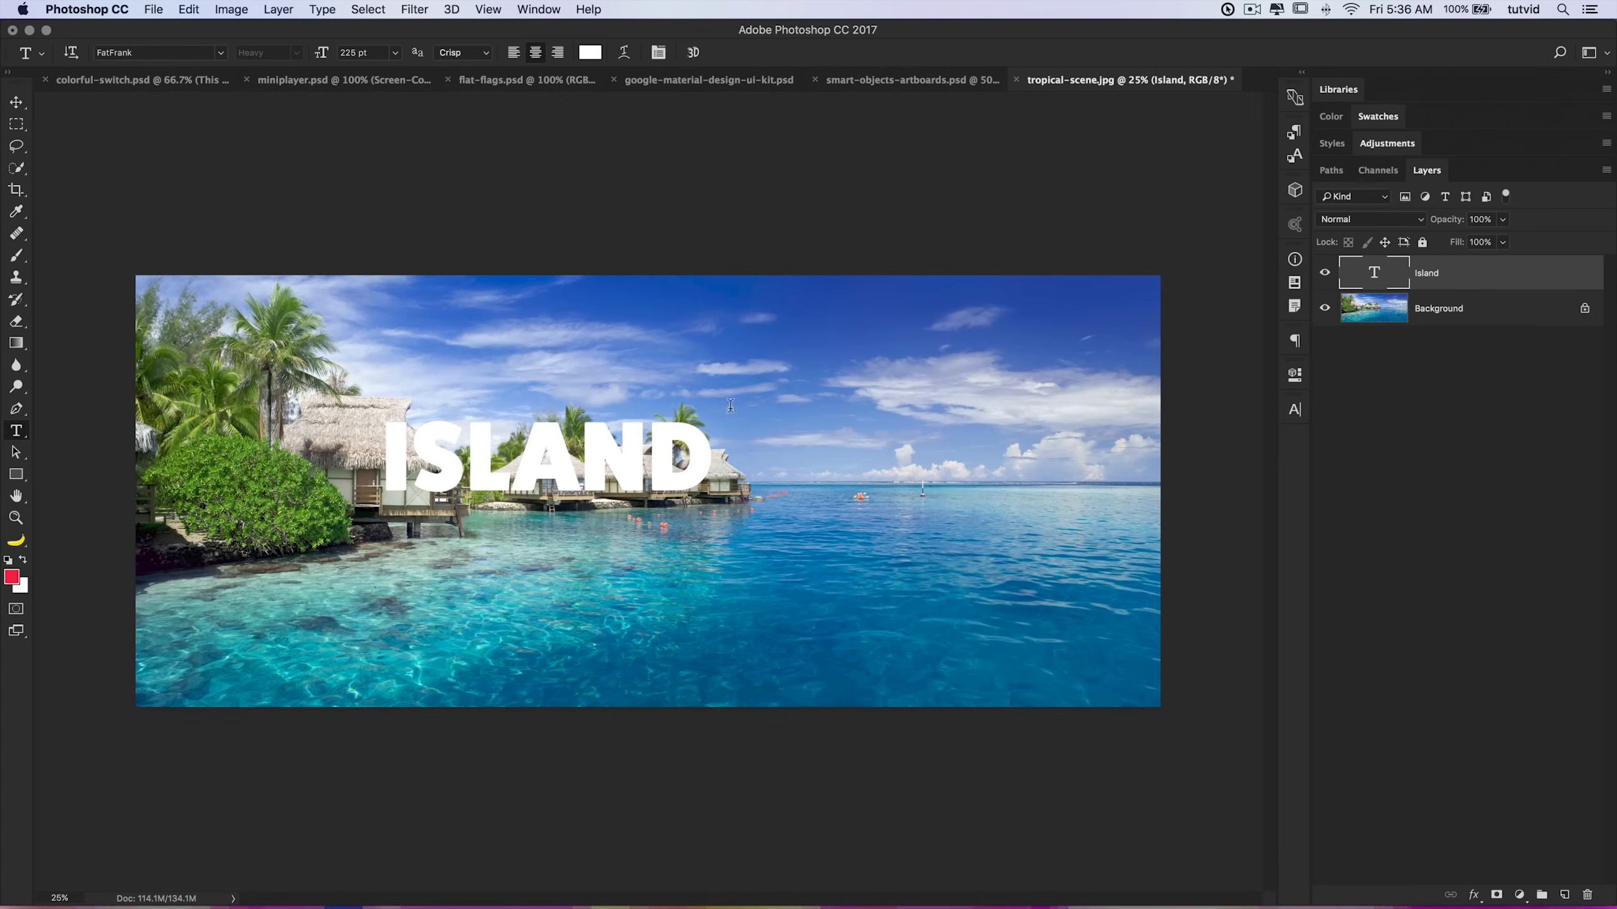
# Step: Set the font size to 600 pt and move the Island text to centre it on the photo
pyautogui.click(394, 56)
pyautogui.click(378, 51)
pyautogui.write('600')
pyautogui.press('Return')
pyautogui.click(16, 101)
pyautogui.moveTo(697, 418); pyautogui.dragTo(822, 515)
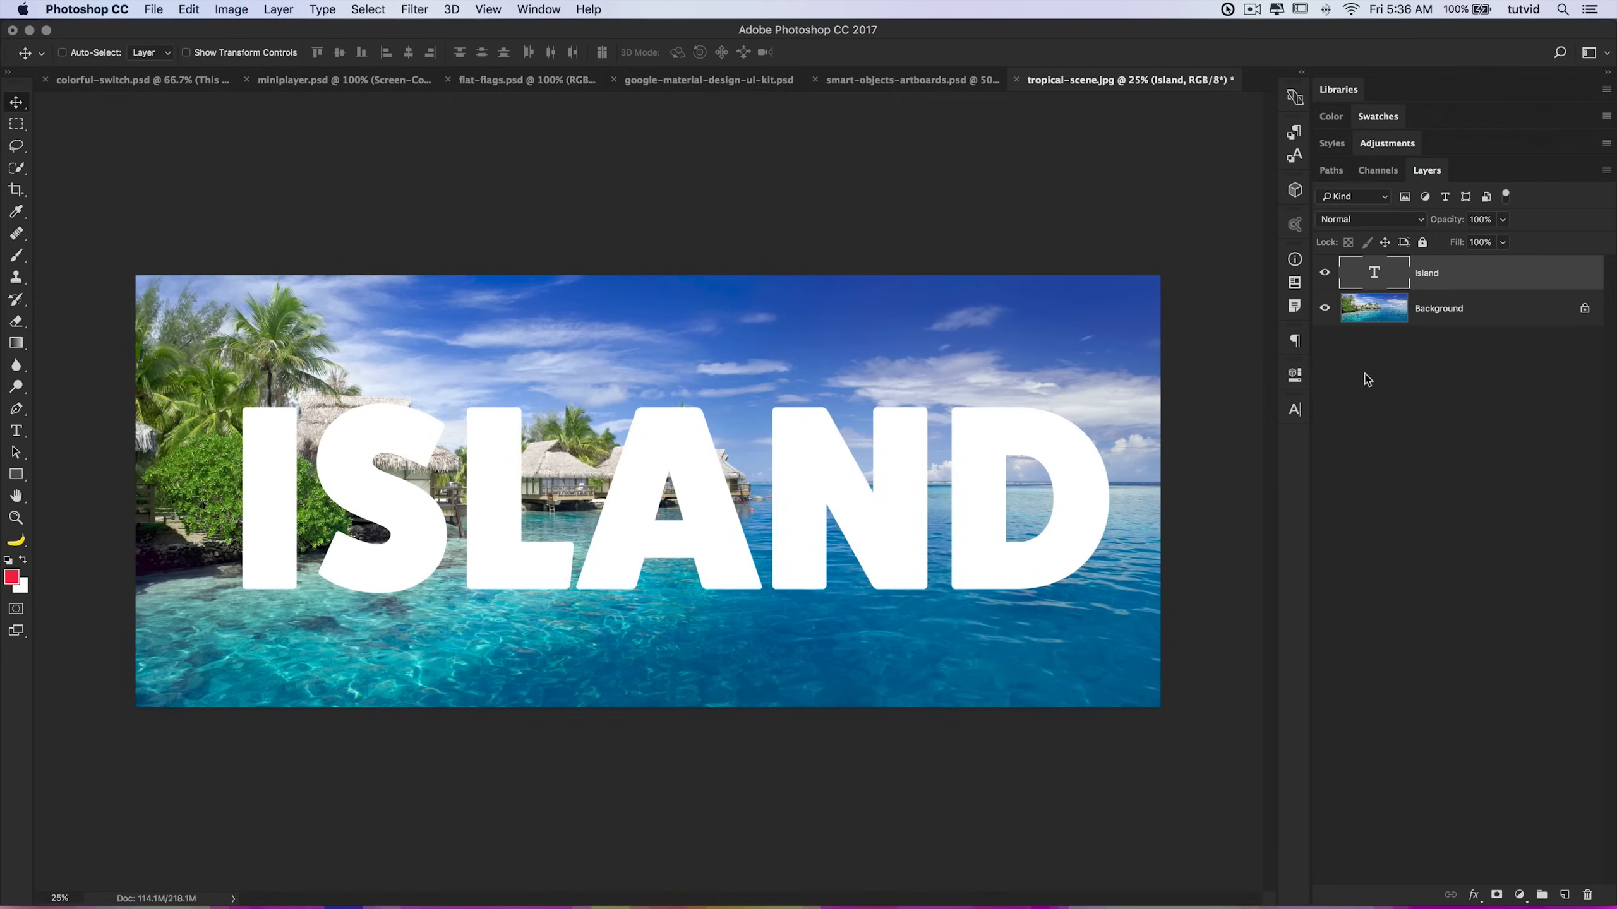
# Step: Unlock the Background into Layer 0 and move it above the Island text layer
pyautogui.click(1478, 310)
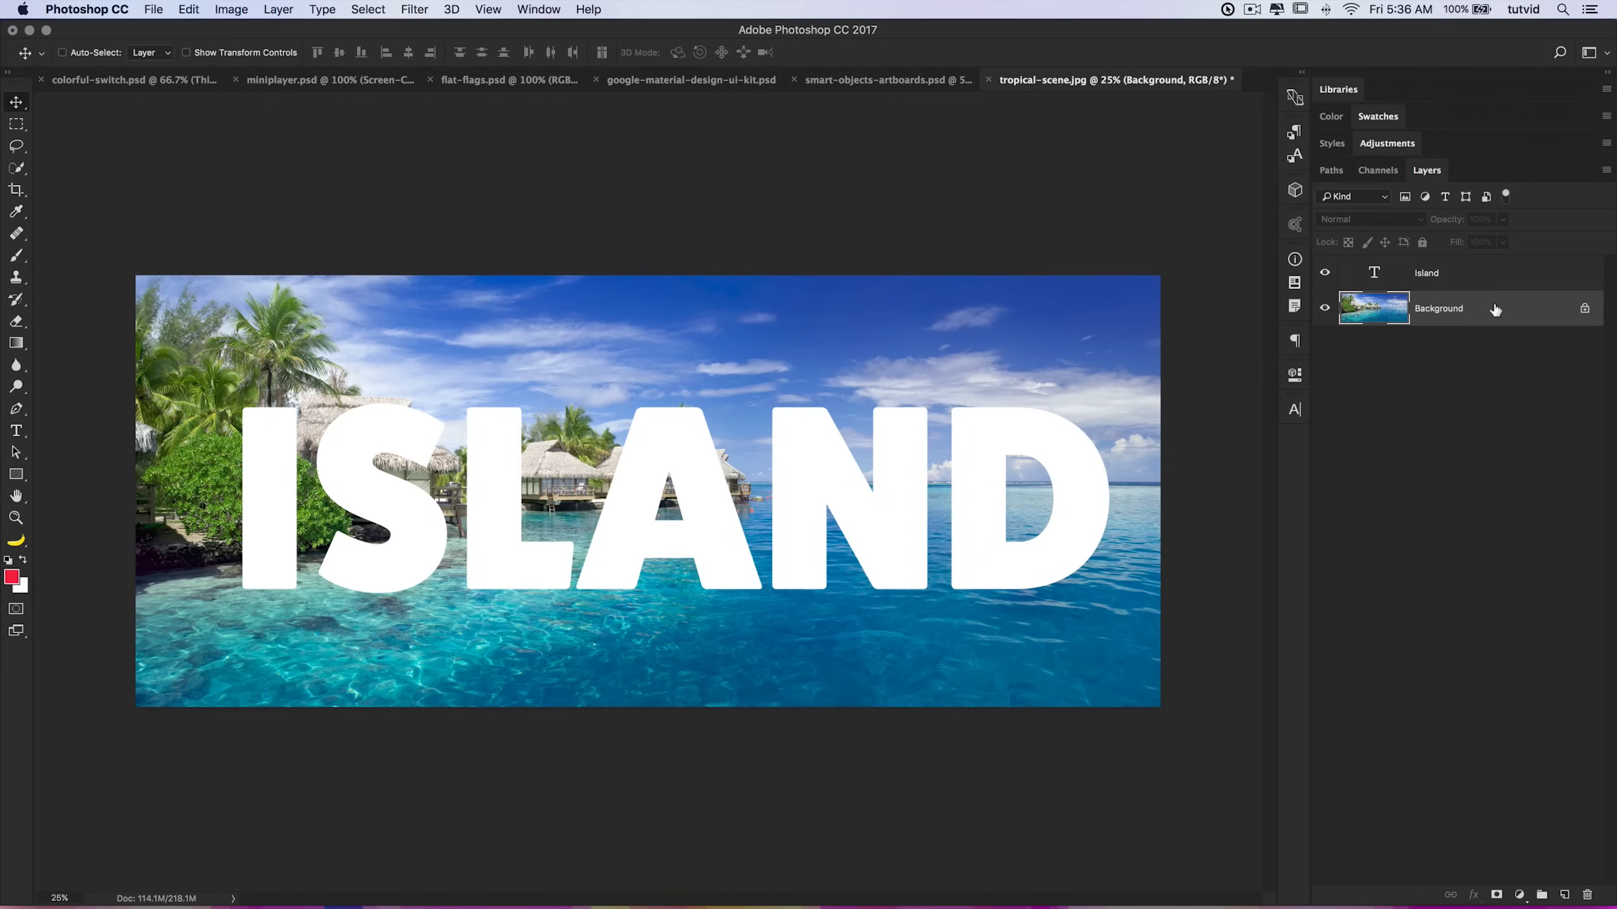
pyautogui.doubleClick(1495, 309)
pyautogui.click(1114, 411)
pyautogui.moveTo(1470, 318); pyautogui.dragTo(1468, 269)
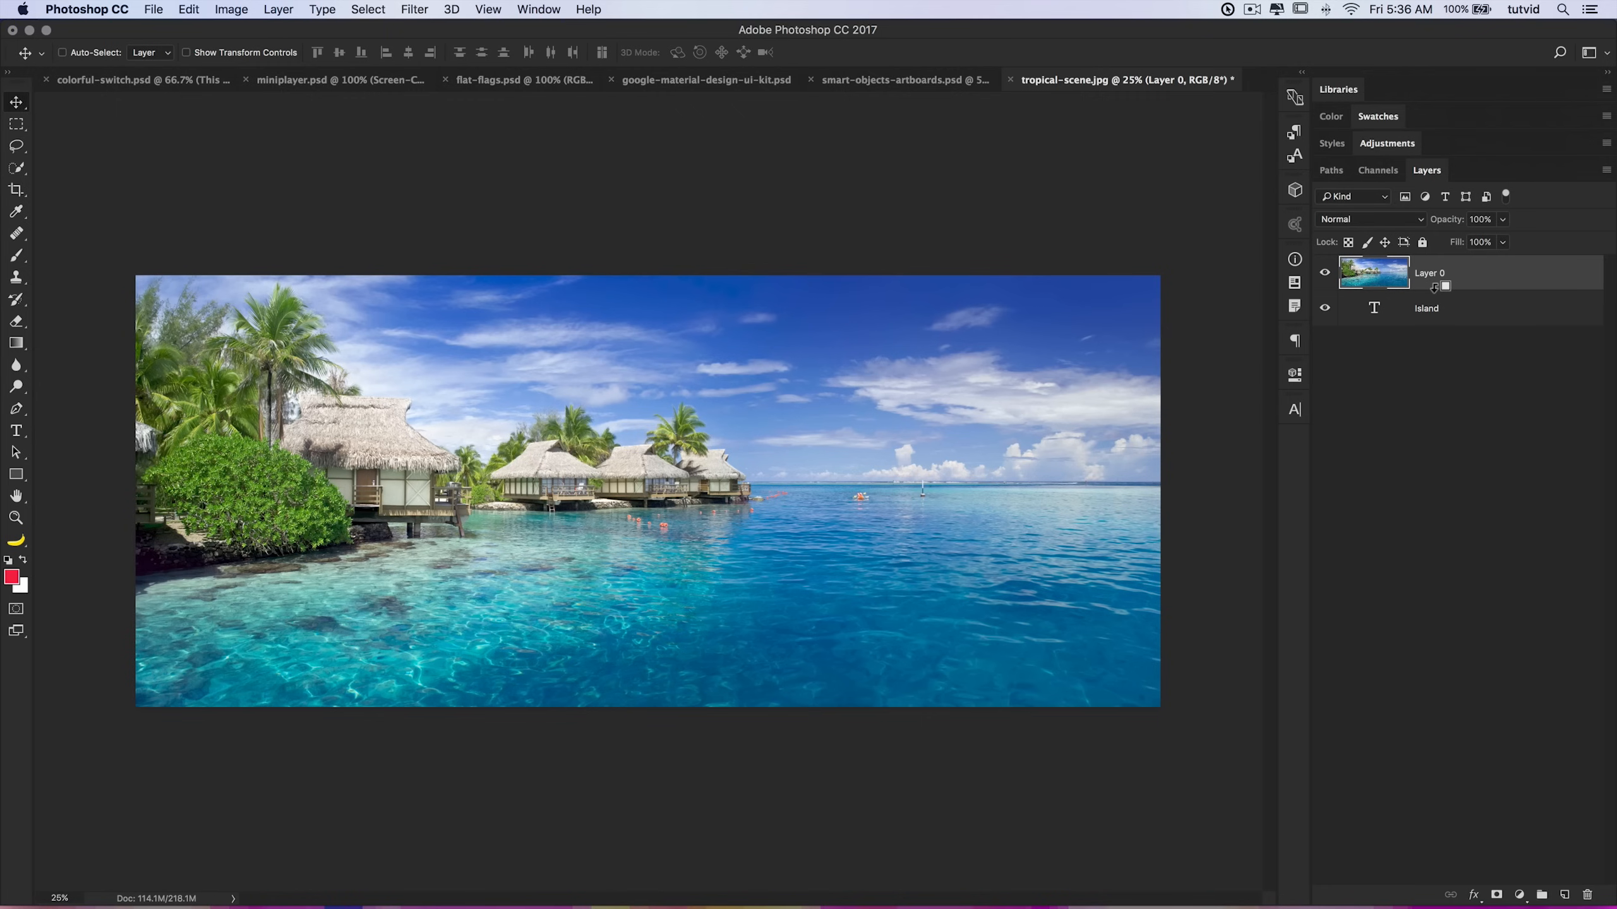
# Step: Clip Layer 0 to the Island text and reposition the photo inside the letters
pyautogui.keyDown('alt'); pyautogui.click(1436, 288); pyautogui.keyUp('alt')
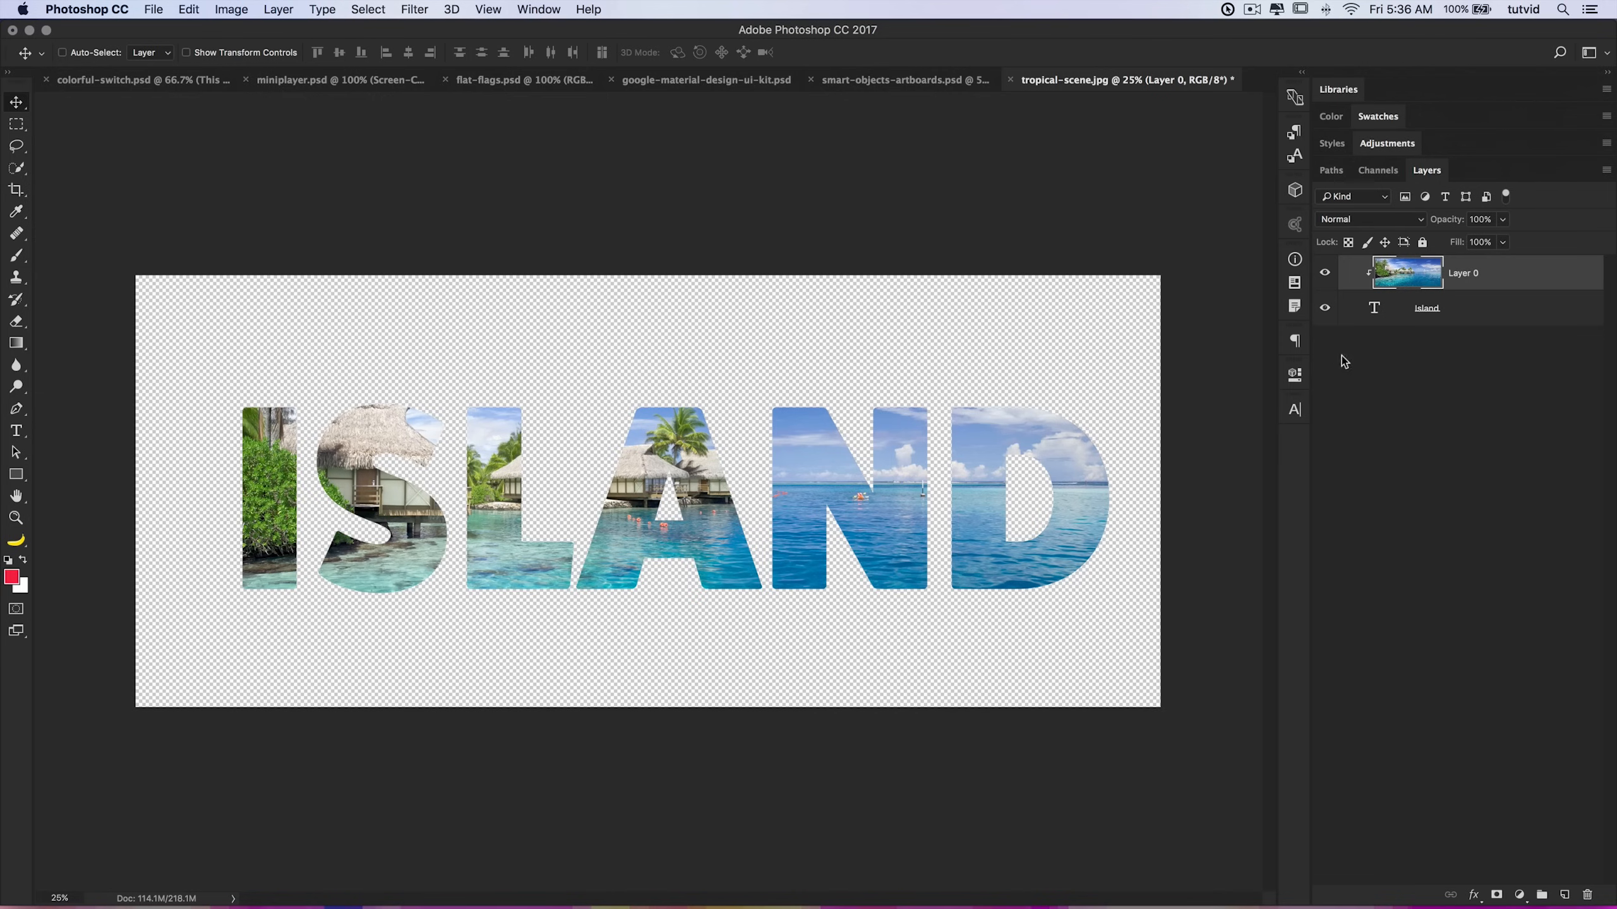
pyautogui.moveTo(530, 415); pyautogui.dragTo(446, 446)
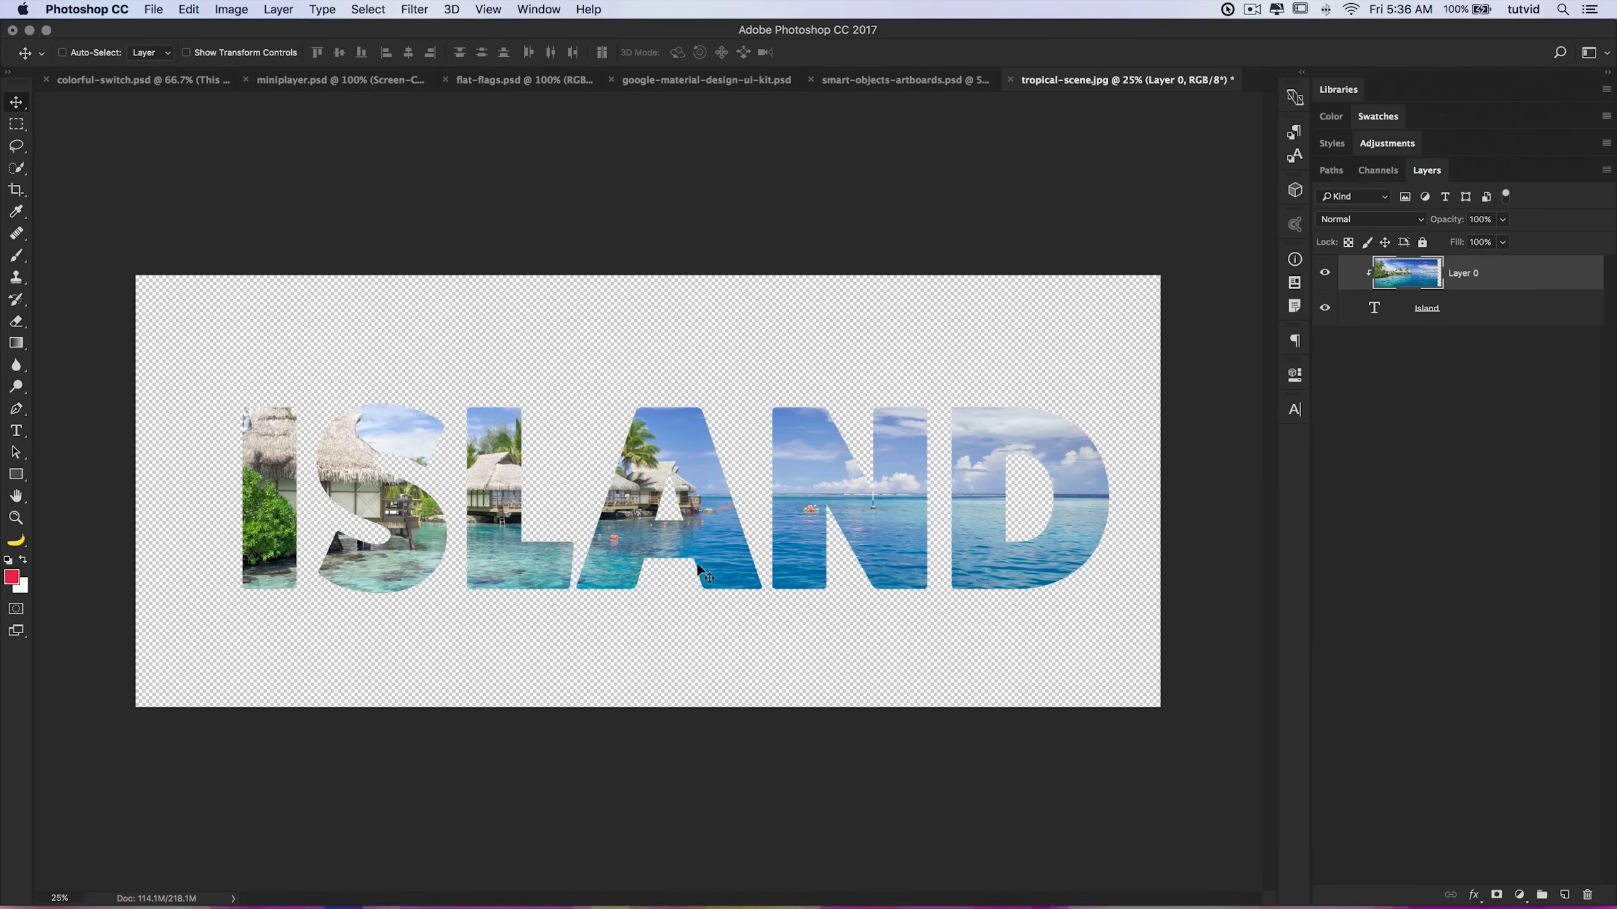
# Step: Release the clipping mask and move Layer 0 back below the Island text layer
pyautogui.keyDown('alt'); pyautogui.click(1444, 275); pyautogui.keyUp('alt')
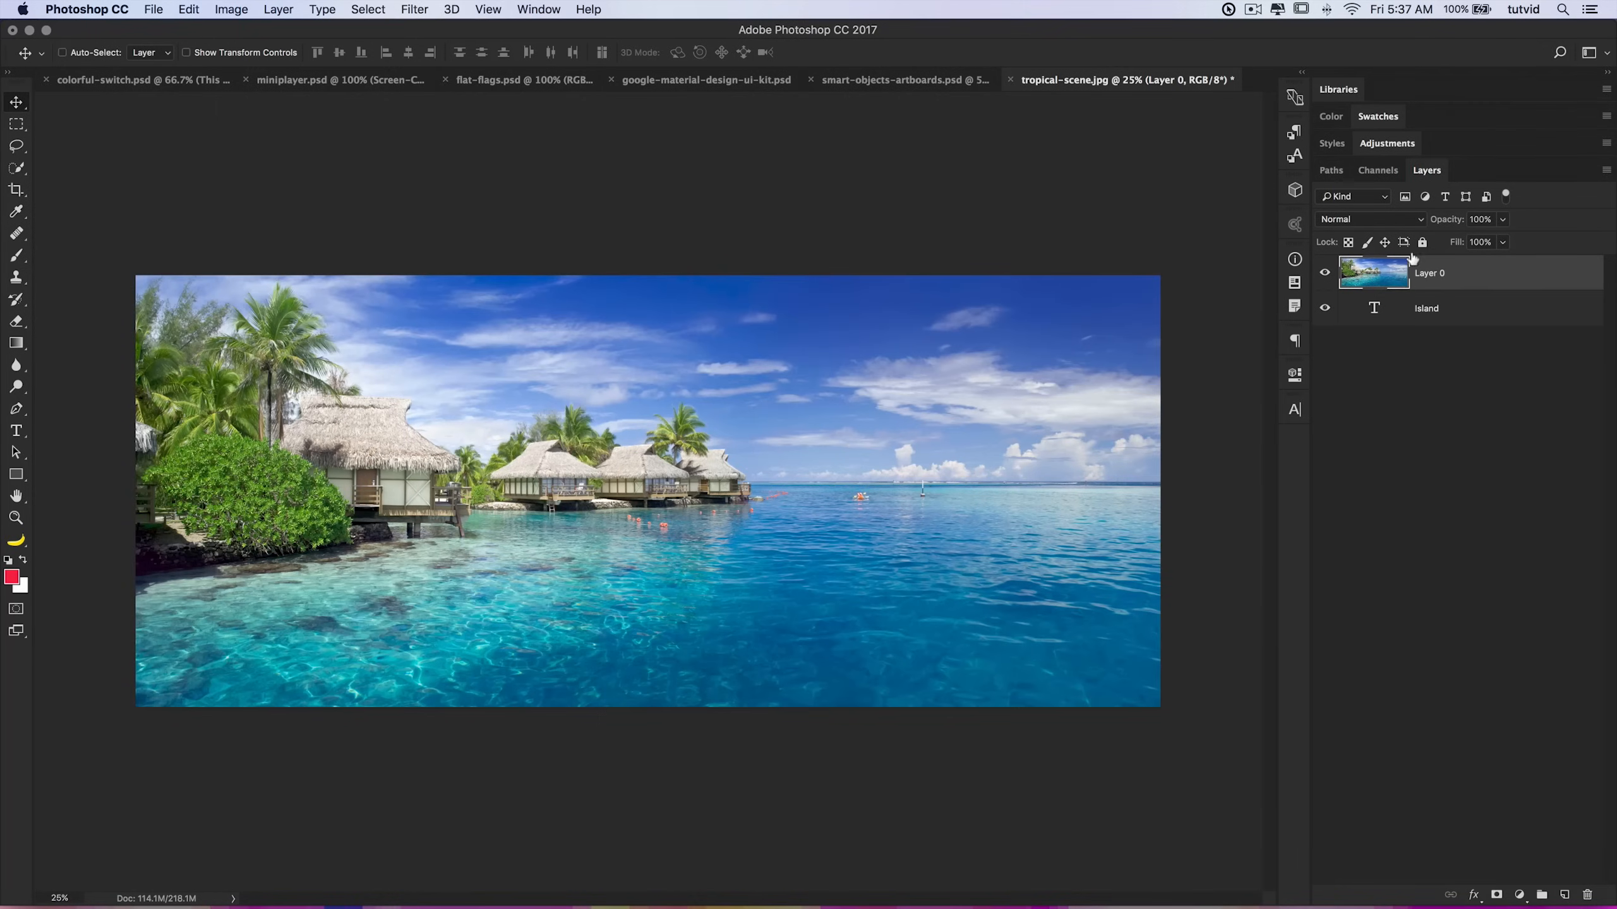
pyautogui.moveTo(1381, 290); pyautogui.dragTo(1378, 325)
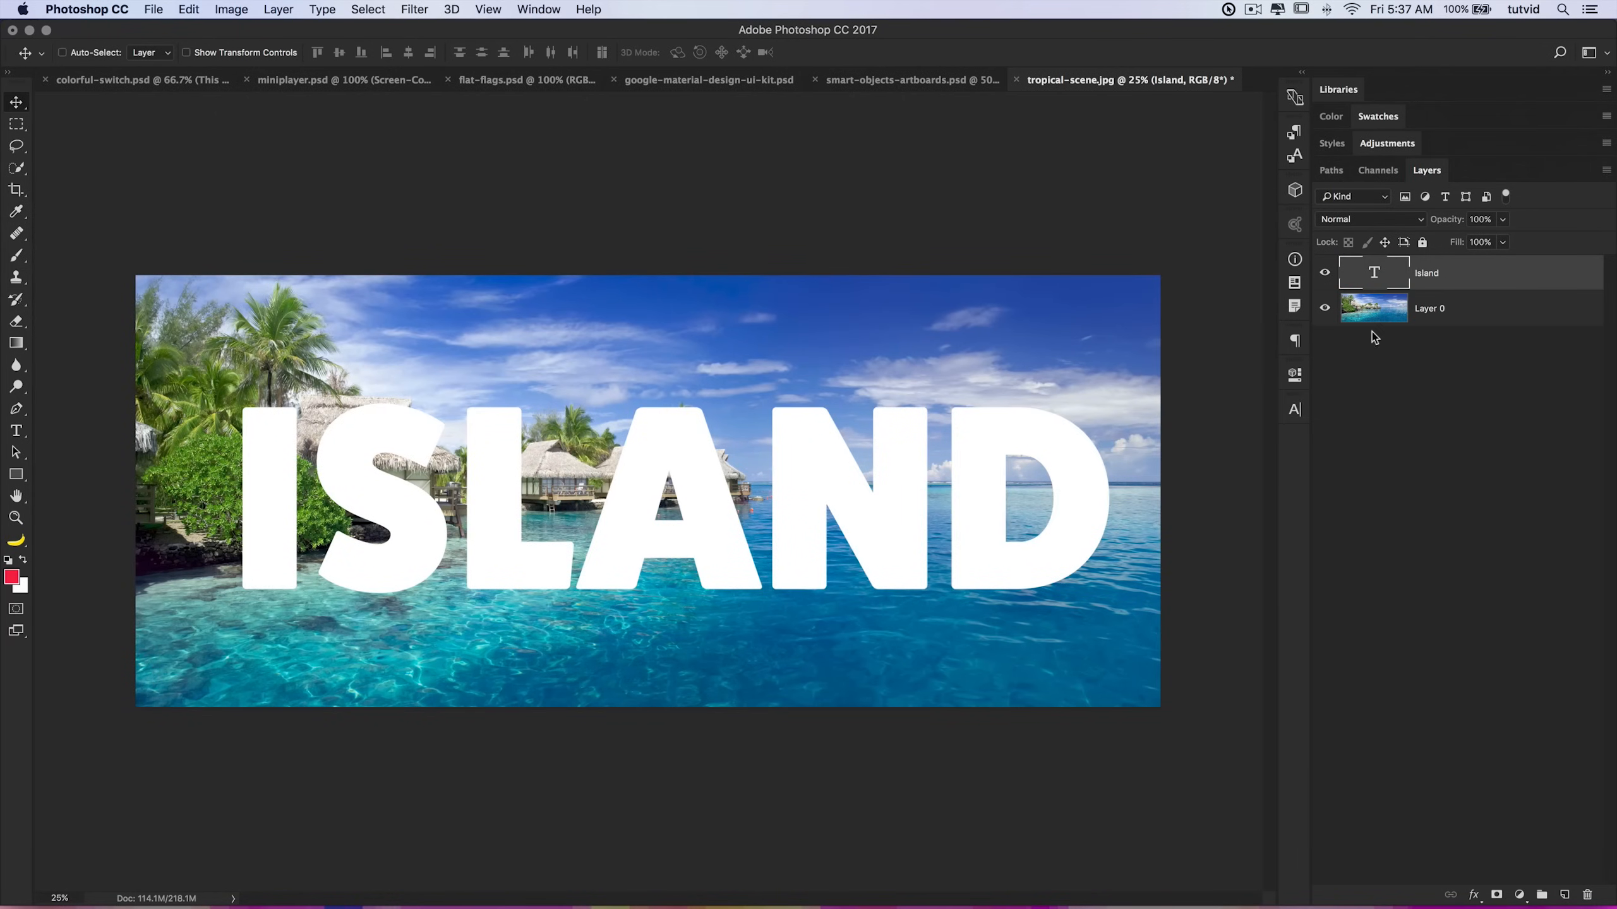
# Step: Add a Hue/Saturation adjustment layer, enable Colorize and set hue 225, saturation 87 and lightness -41
pyautogui.click(1388, 147)
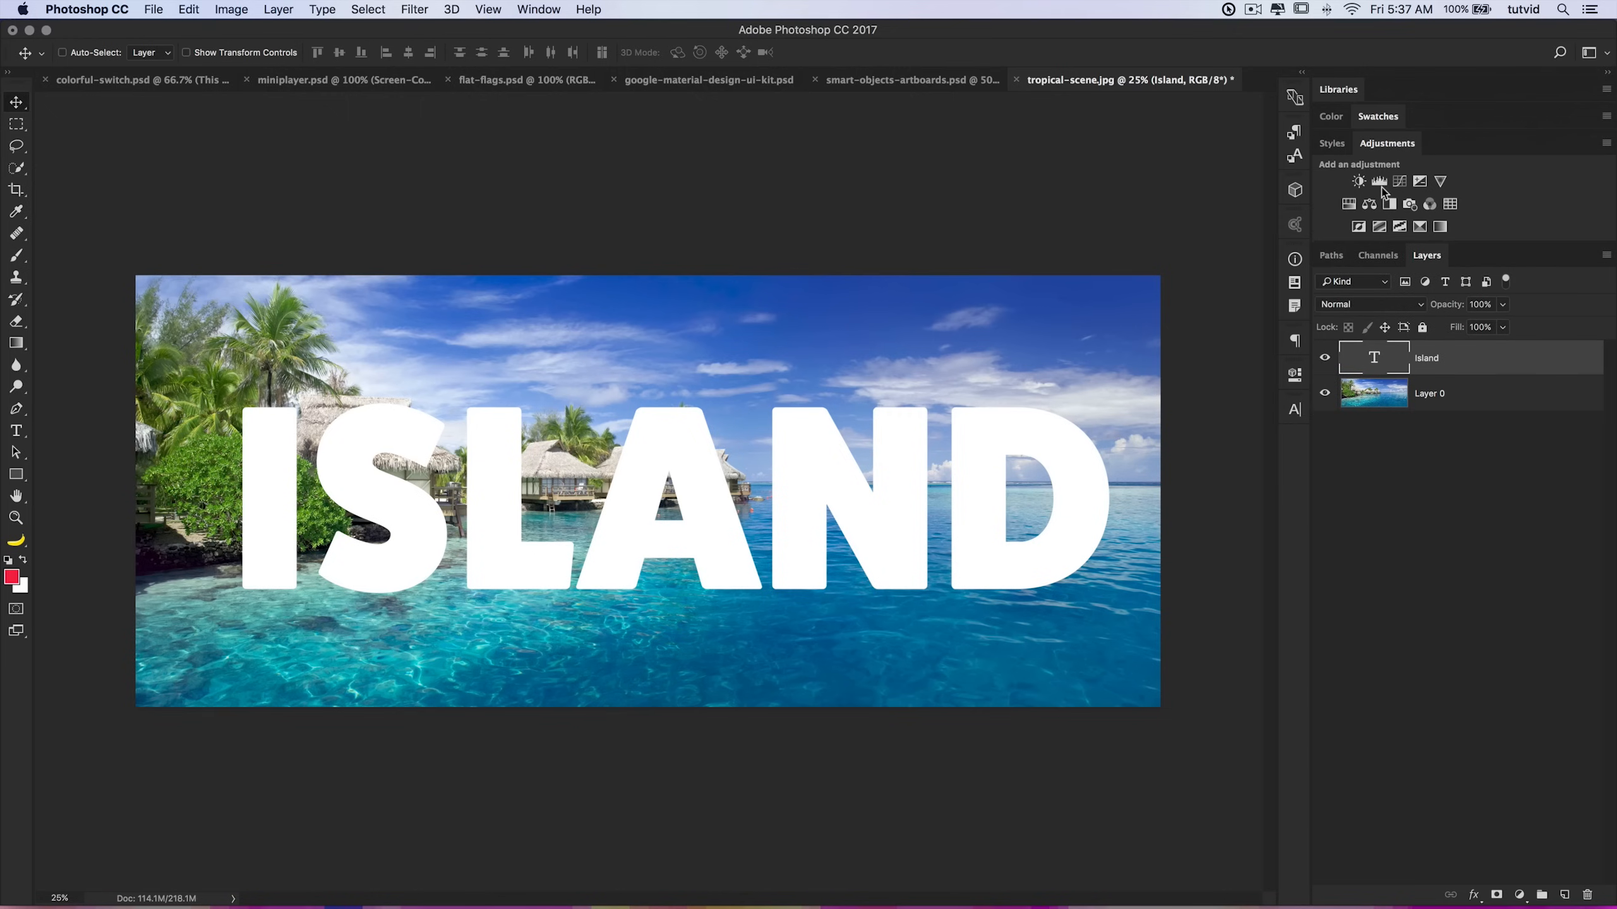
pyautogui.click(1350, 205)
pyautogui.click(1032, 572)
pyautogui.moveTo(1099, 546); pyautogui.dragTo(1136, 479)
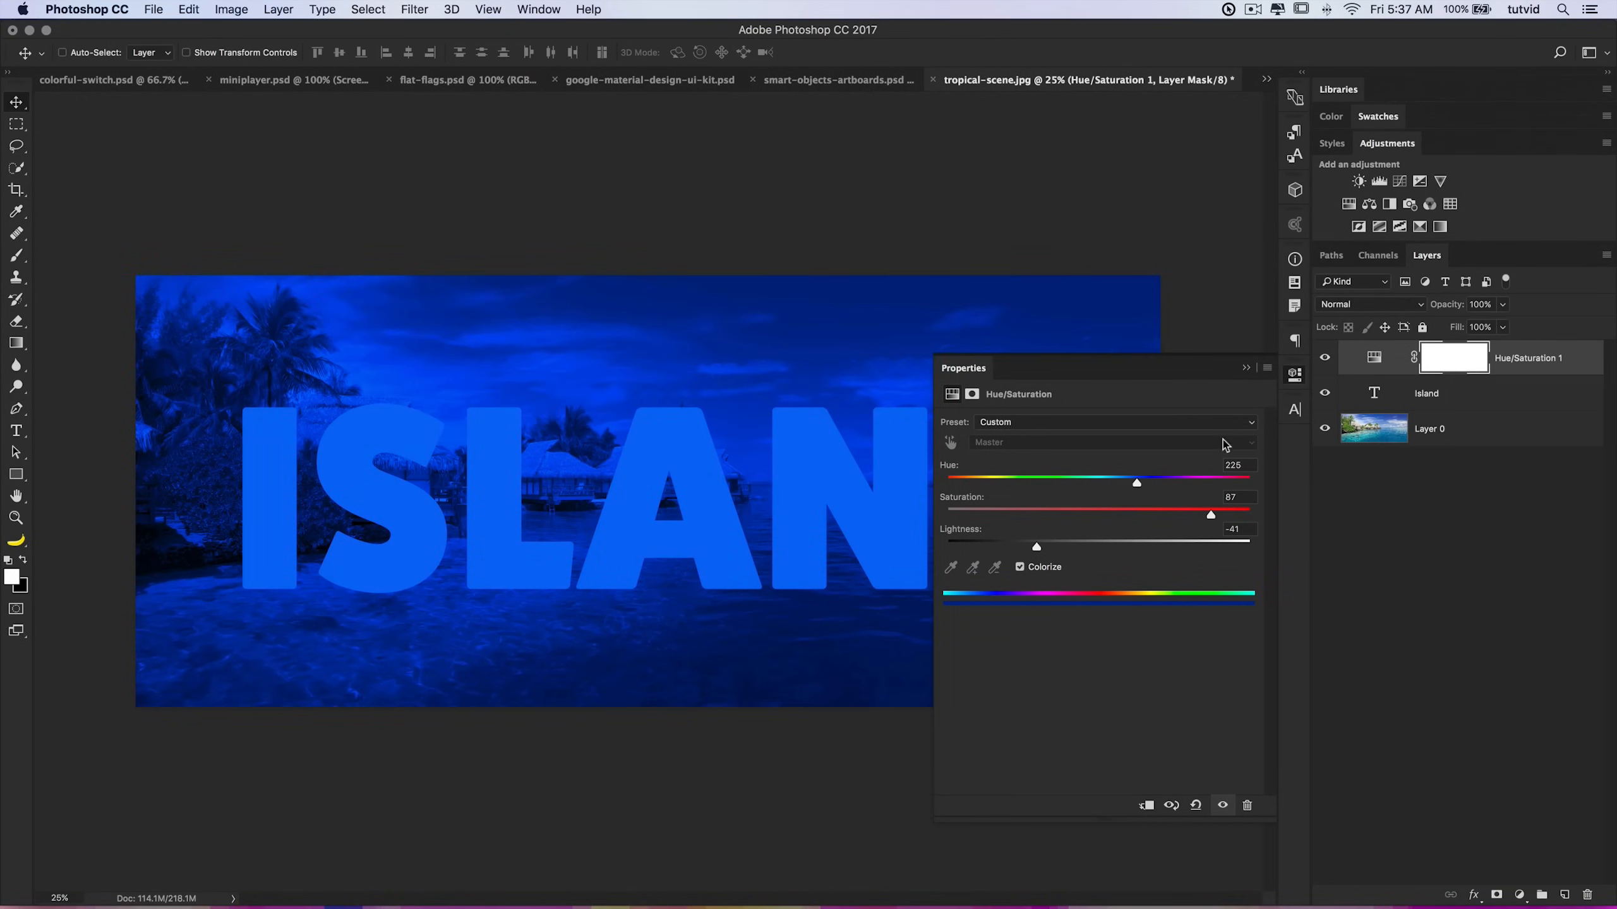
# Step: Collapse the Properties panel and clip the Hue/Saturation layer to the Island text layer
pyautogui.click(1294, 382)
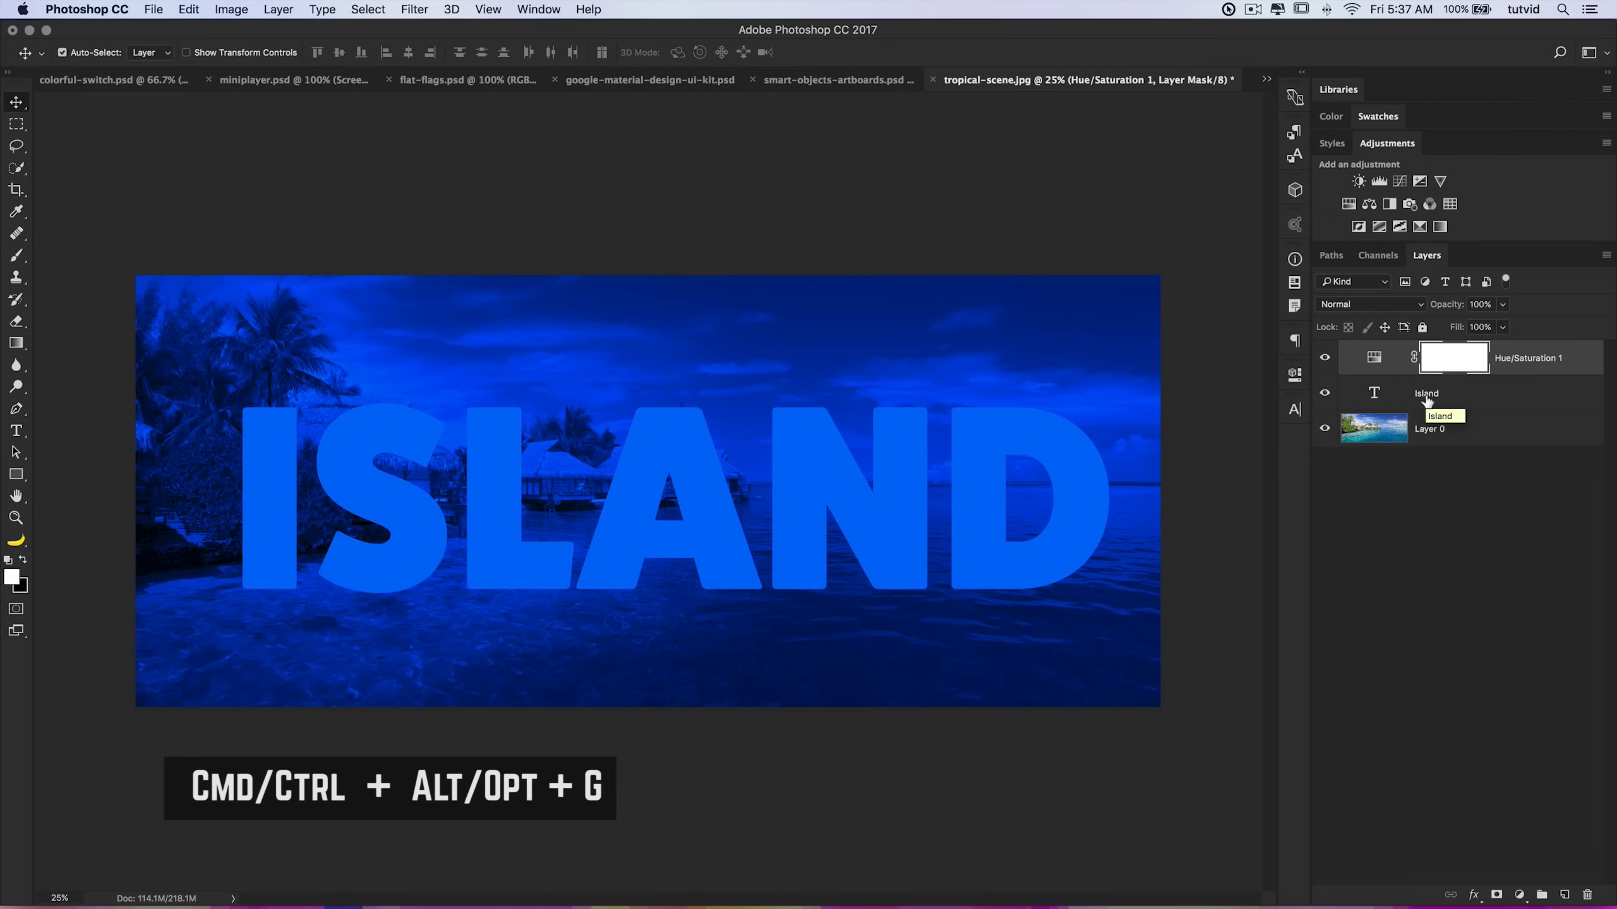
pyautogui.press('super+alt+g')
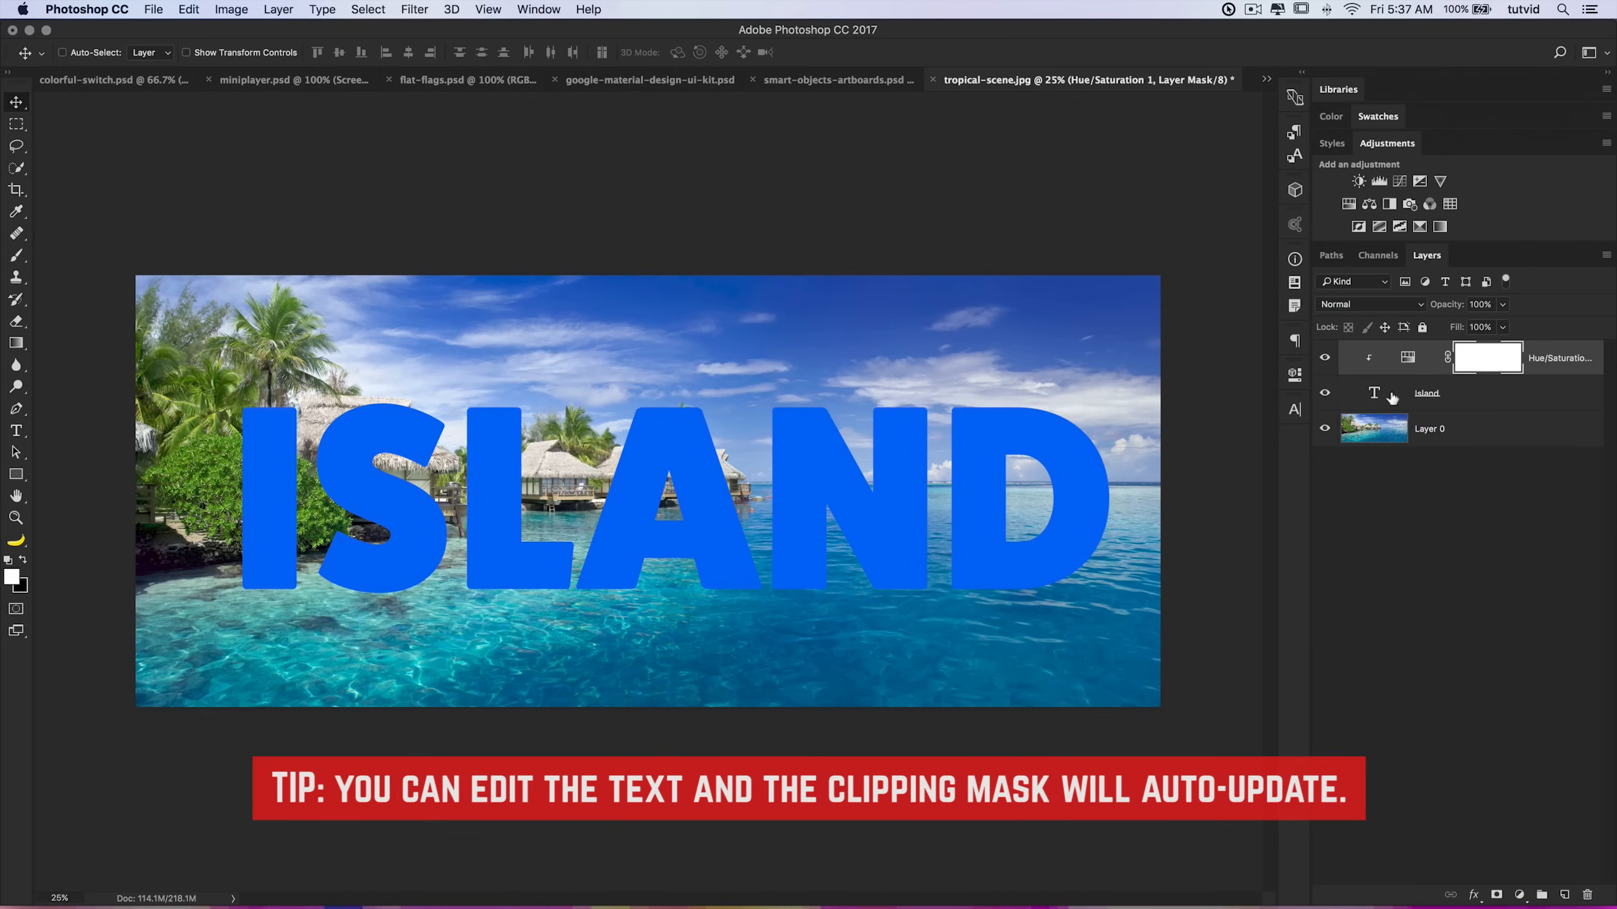
# Step: Hide the Island text and Hue/Saturation layers and select Layer 0
pyautogui.click(1325, 392)
pyautogui.click(1325, 393)
pyautogui.click(1326, 394)
pyautogui.click(1325, 393)
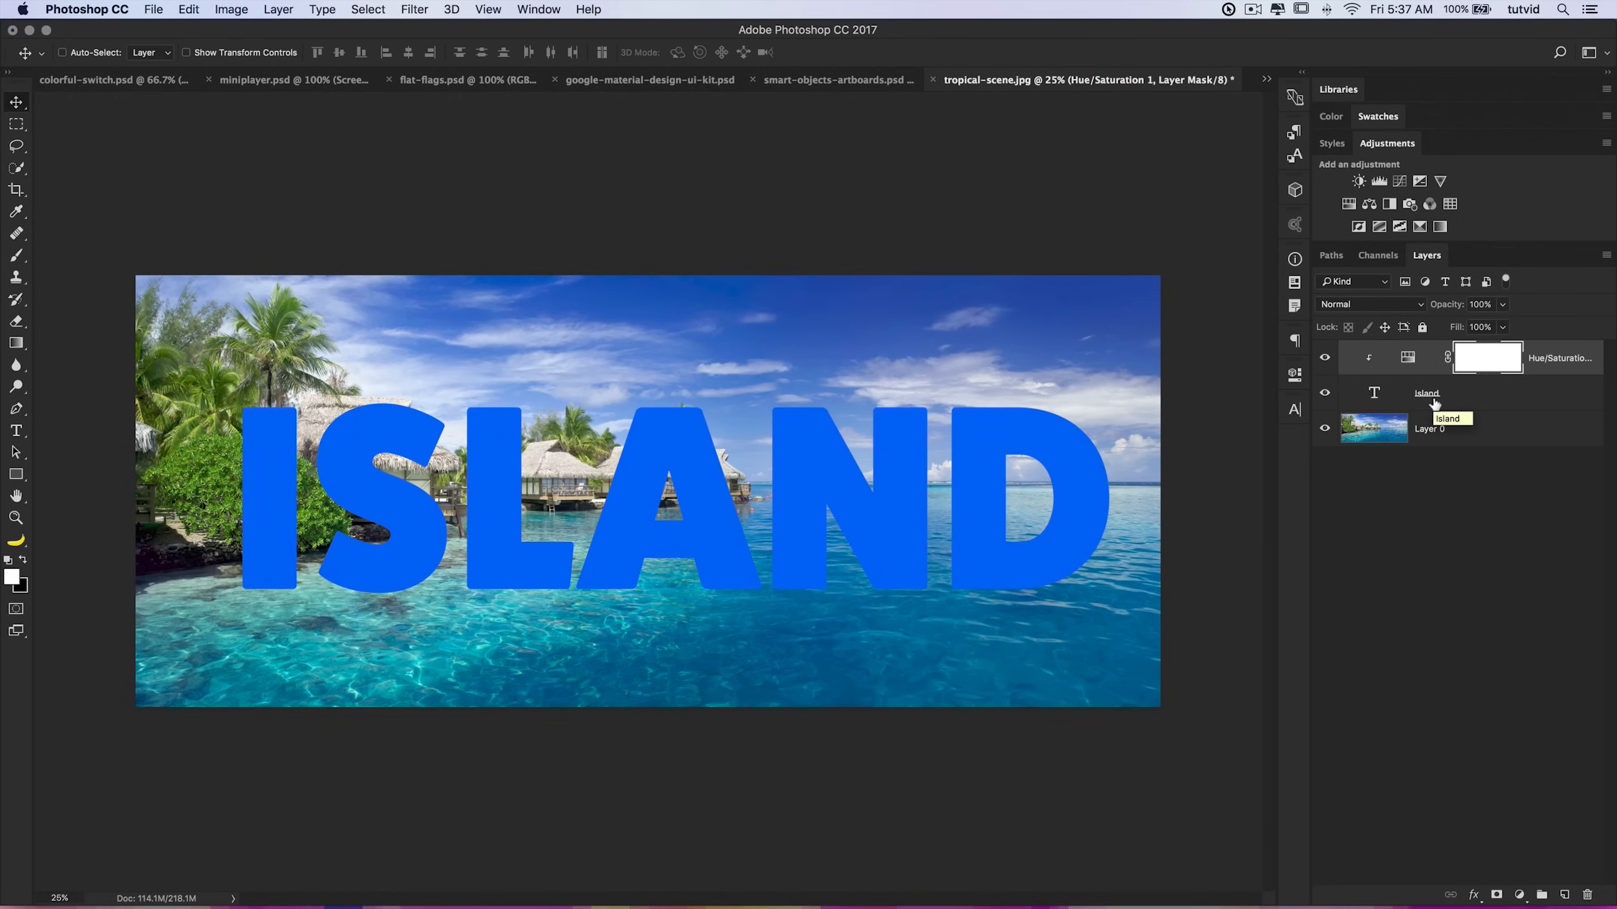
pyautogui.moveTo(1324, 395); pyautogui.dragTo(1327, 358)
pyautogui.click(1390, 422)
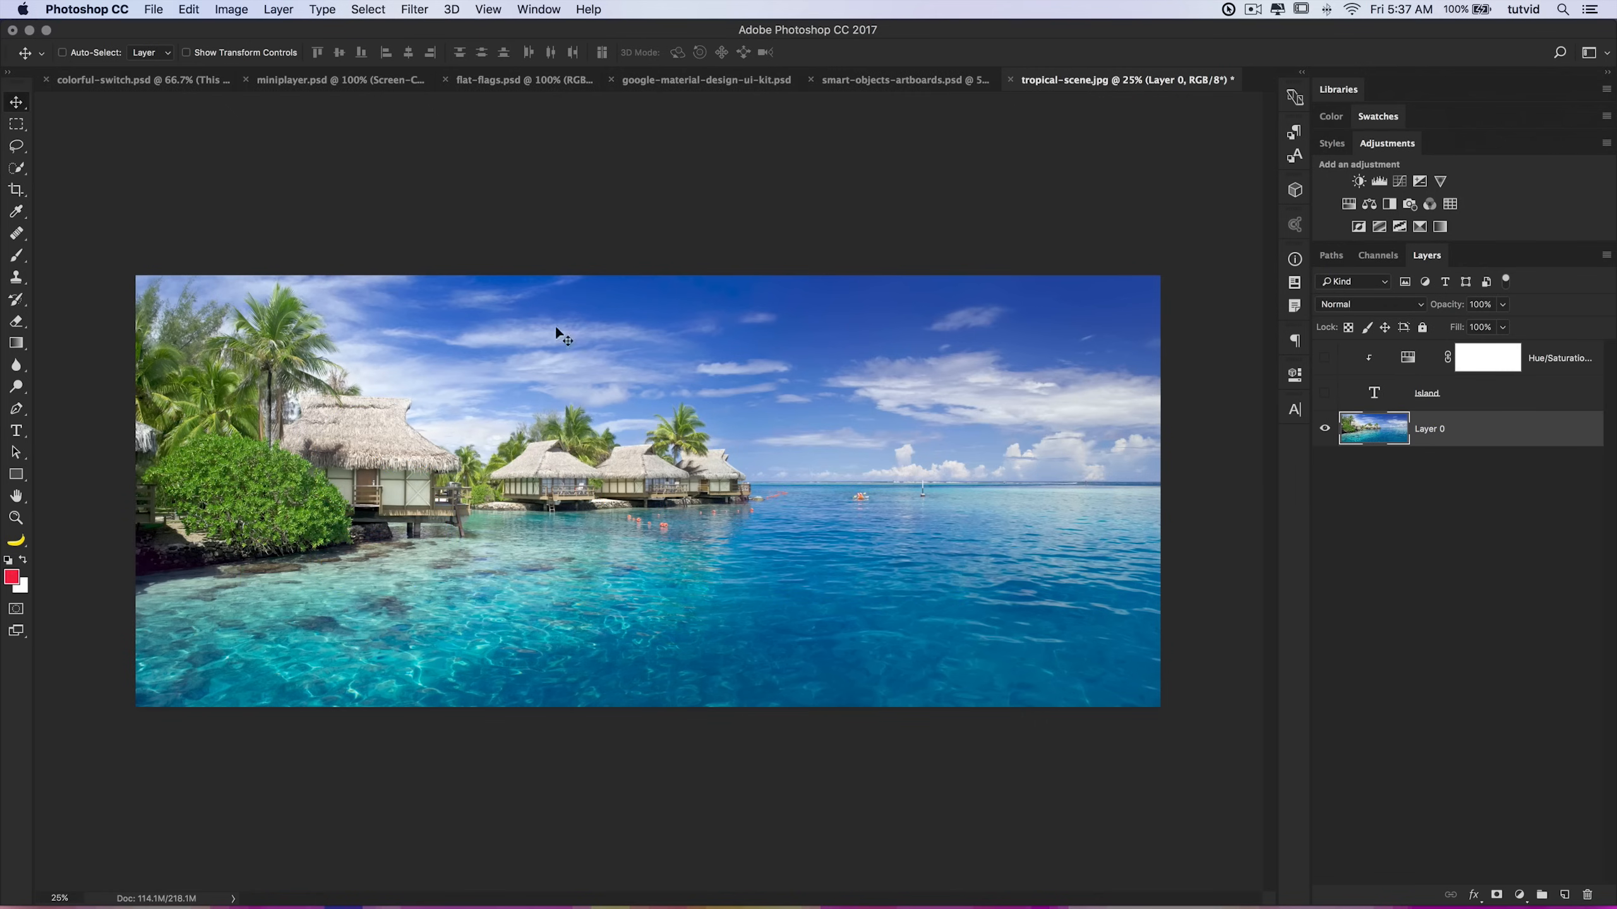
# Step: Add a Curves adjustment layer above Layer 0 and pull the curve down to darken the photo (input 106, output 61)
pyautogui.click(1400, 183)
pyautogui.moveTo(1088, 592); pyautogui.dragTo(1089, 621)
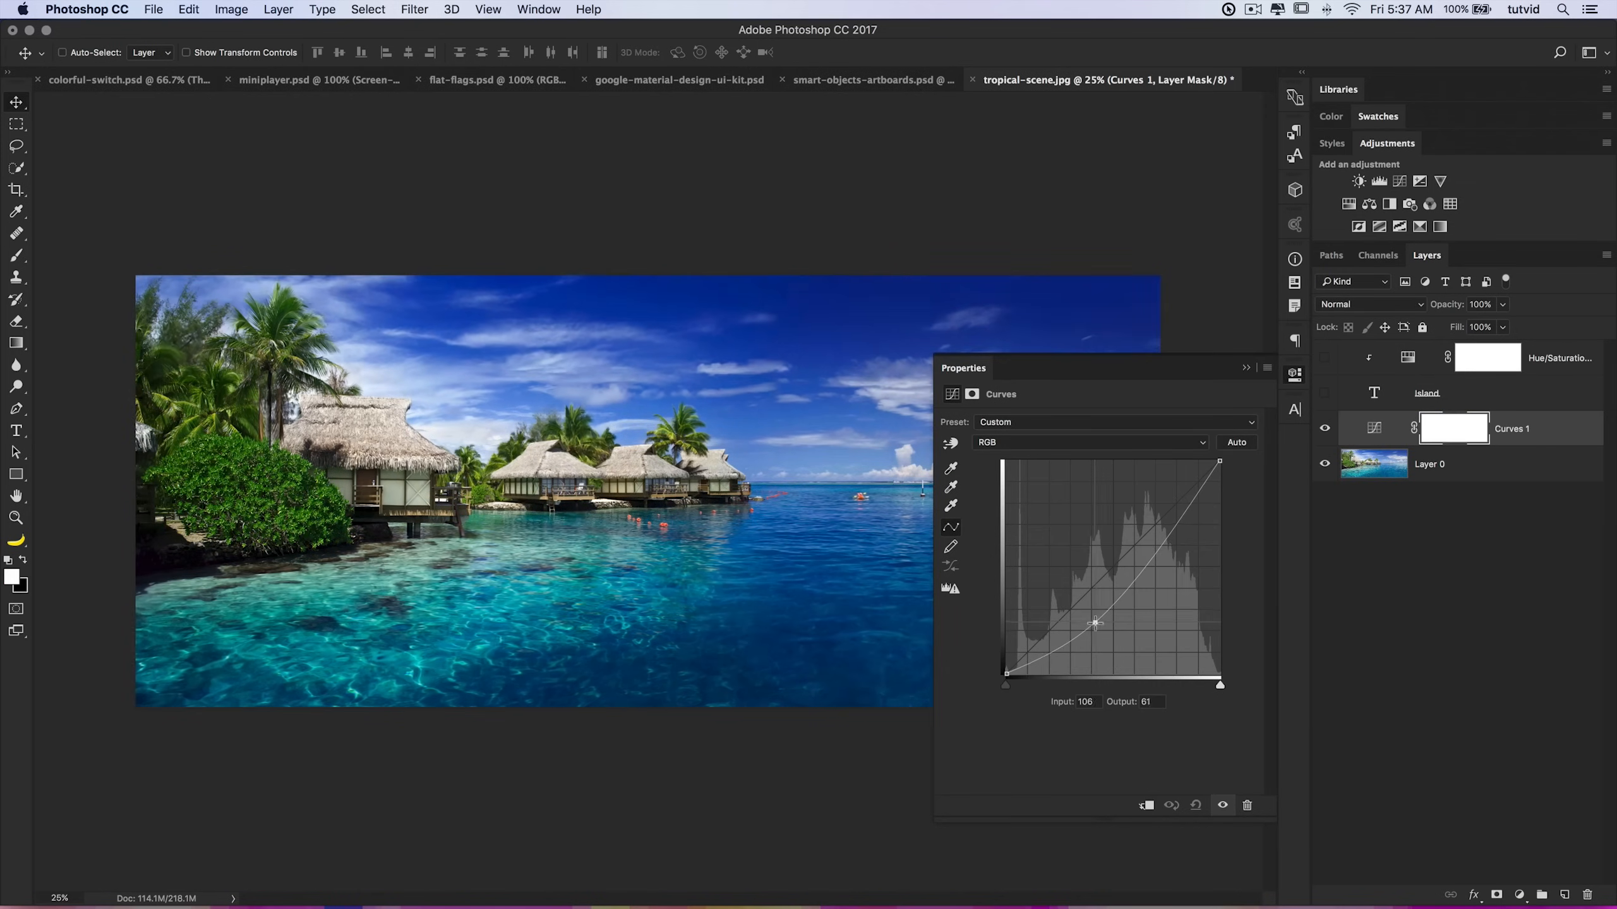
pyautogui.click(1294, 375)
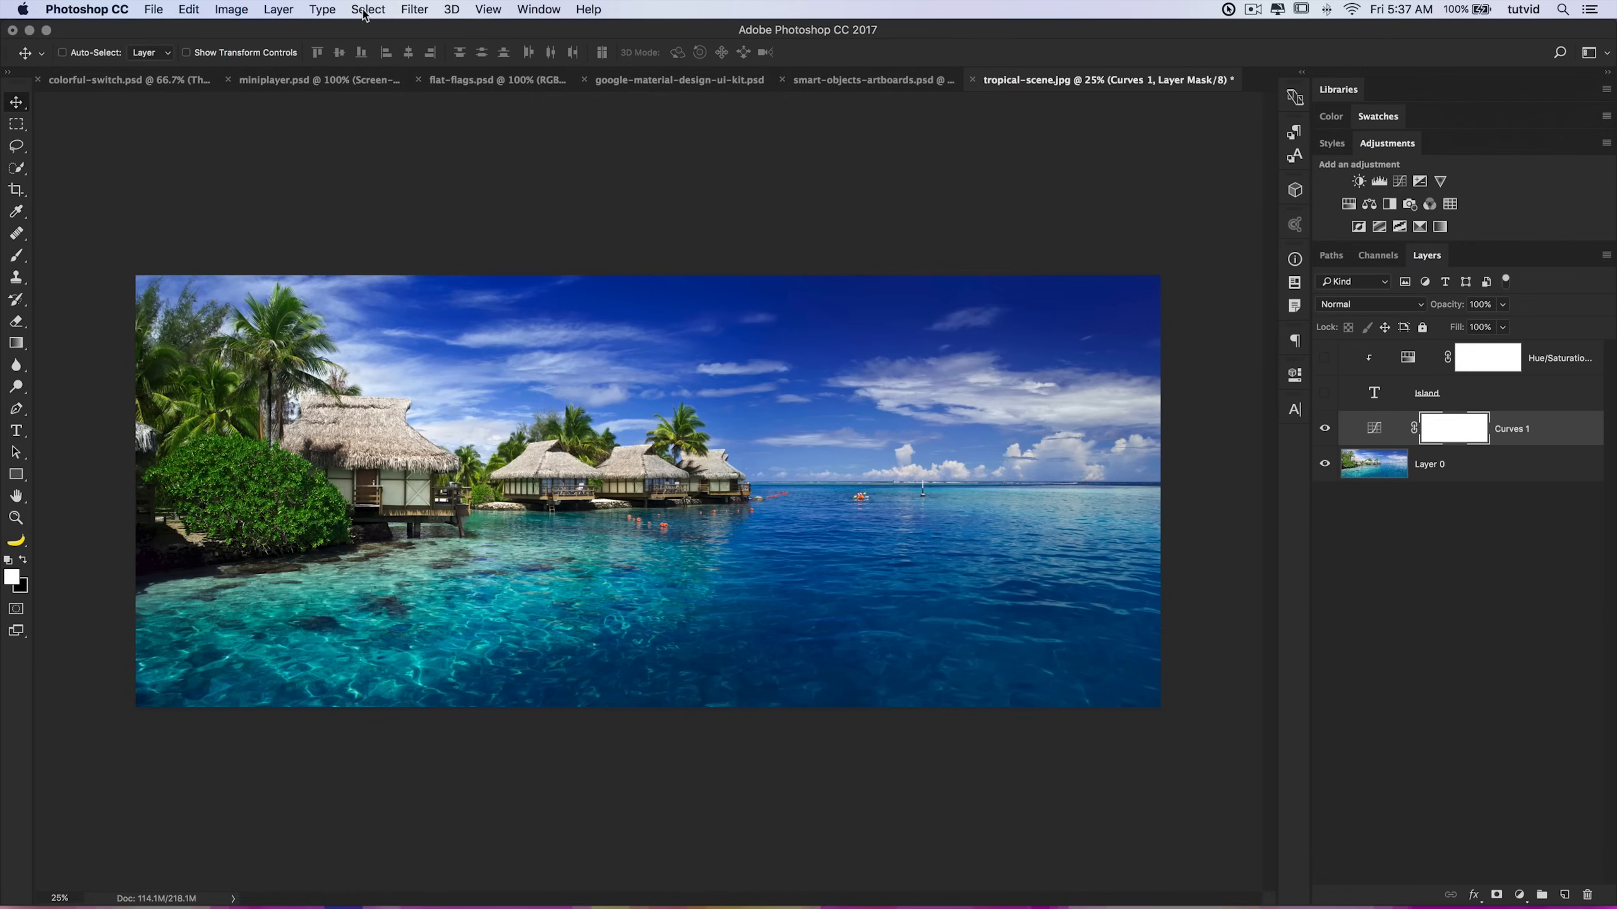
# Step: Invert the Curves layer mask to hide the darkening everywhere
pyautogui.click(238, 9)
pyautogui.moveTo(258, 61)
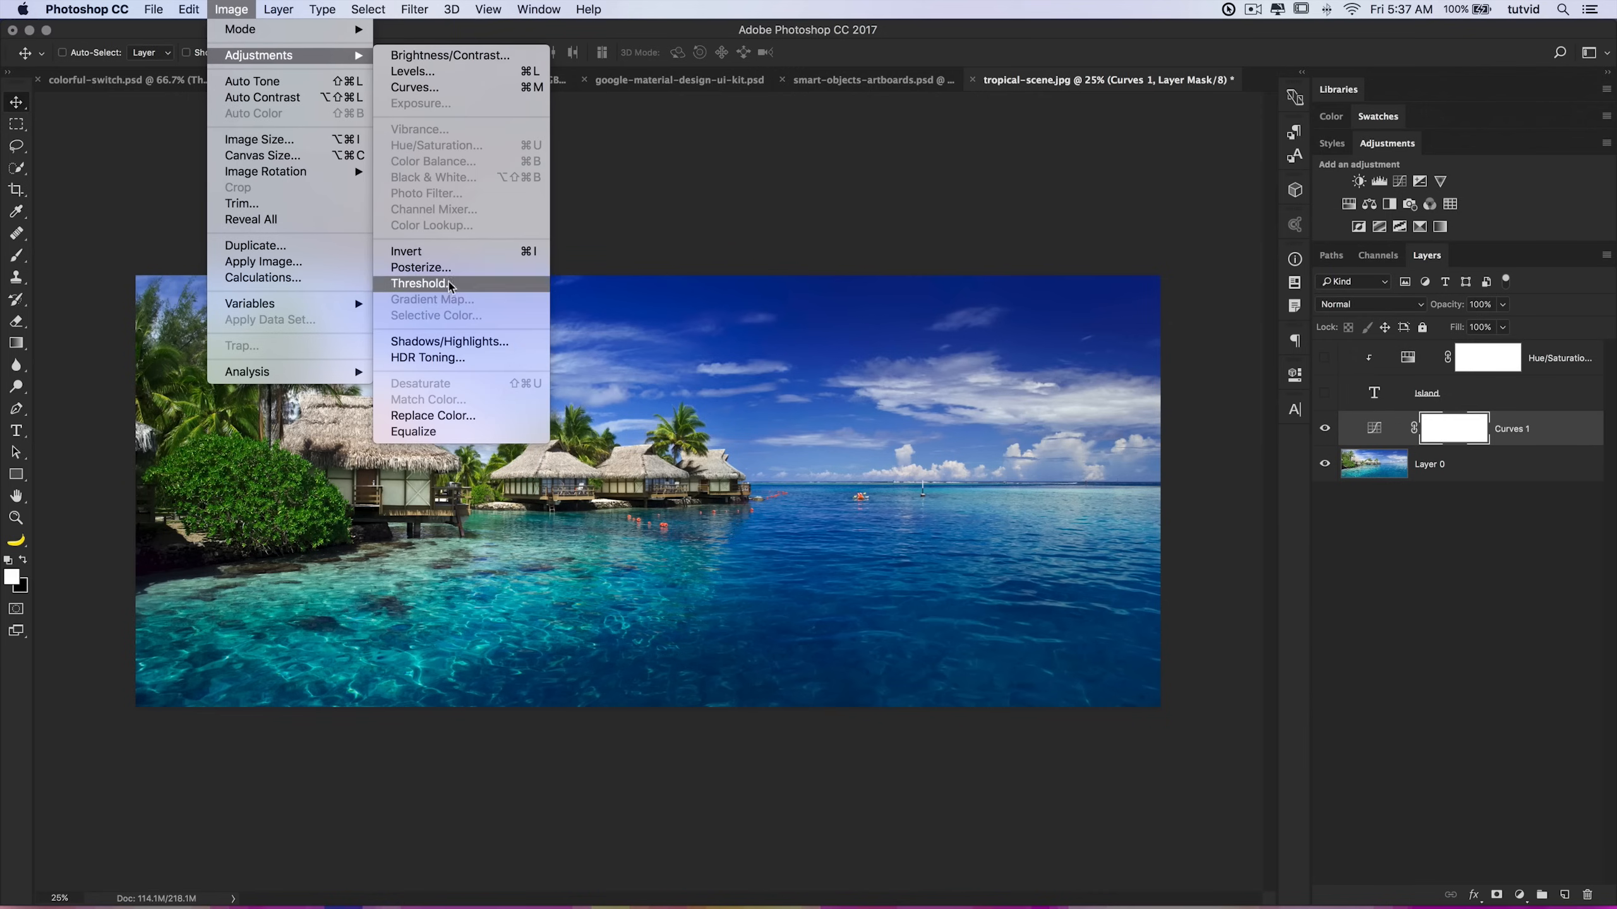
pyautogui.click(420, 251)
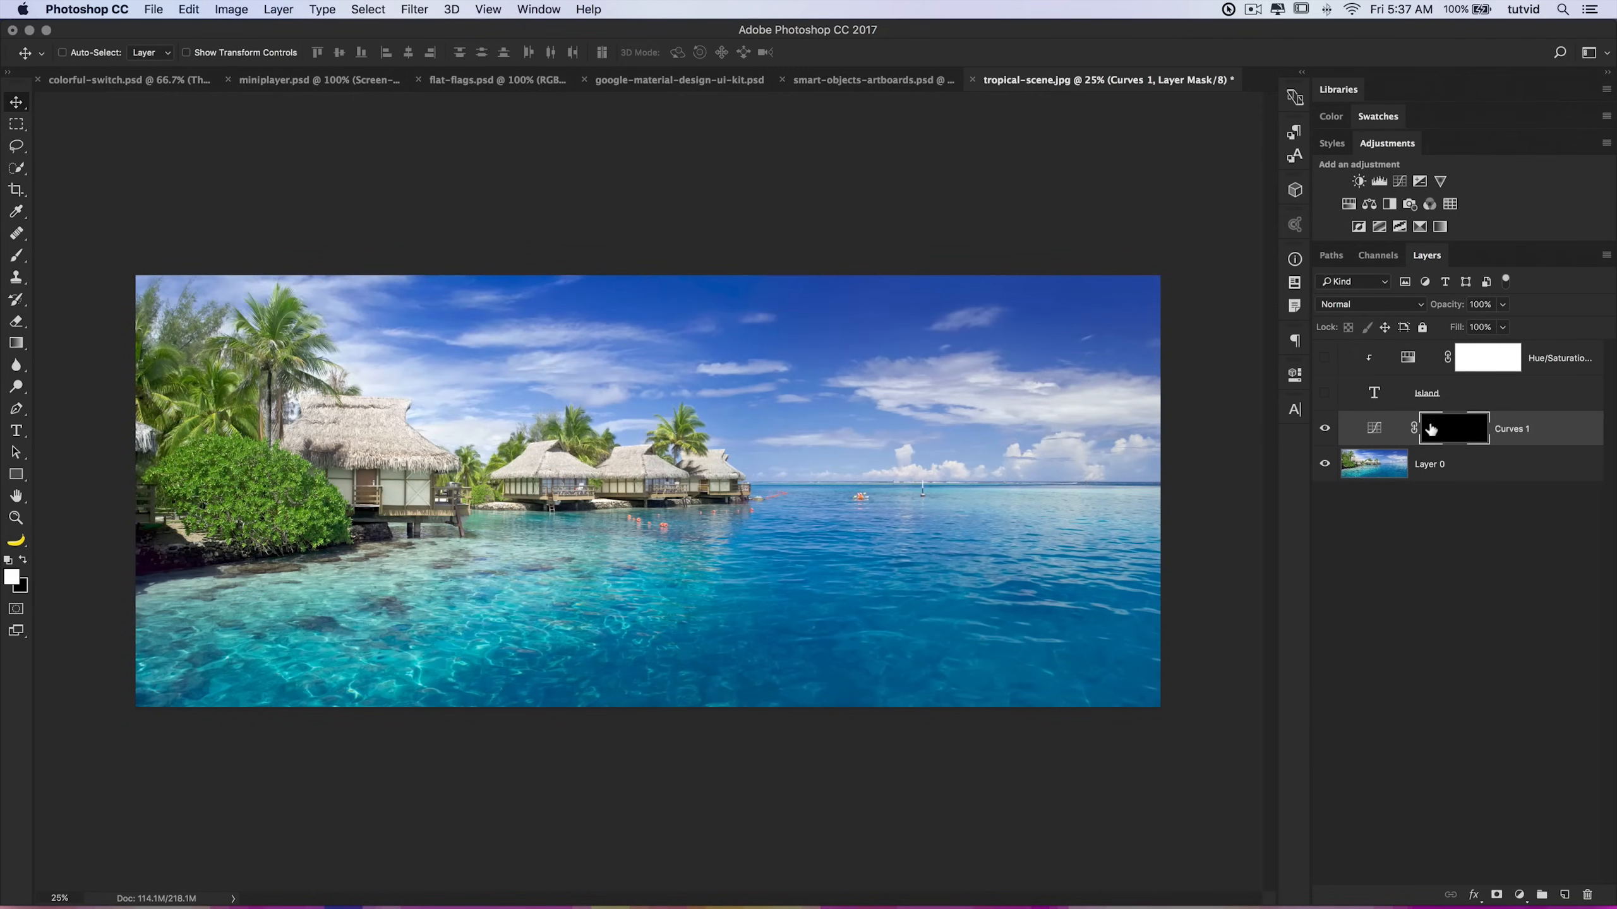
# Step: With a soft round brush about 428 px, paint white over the sky on the Curves mask to darken it
pyautogui.click(17, 255)
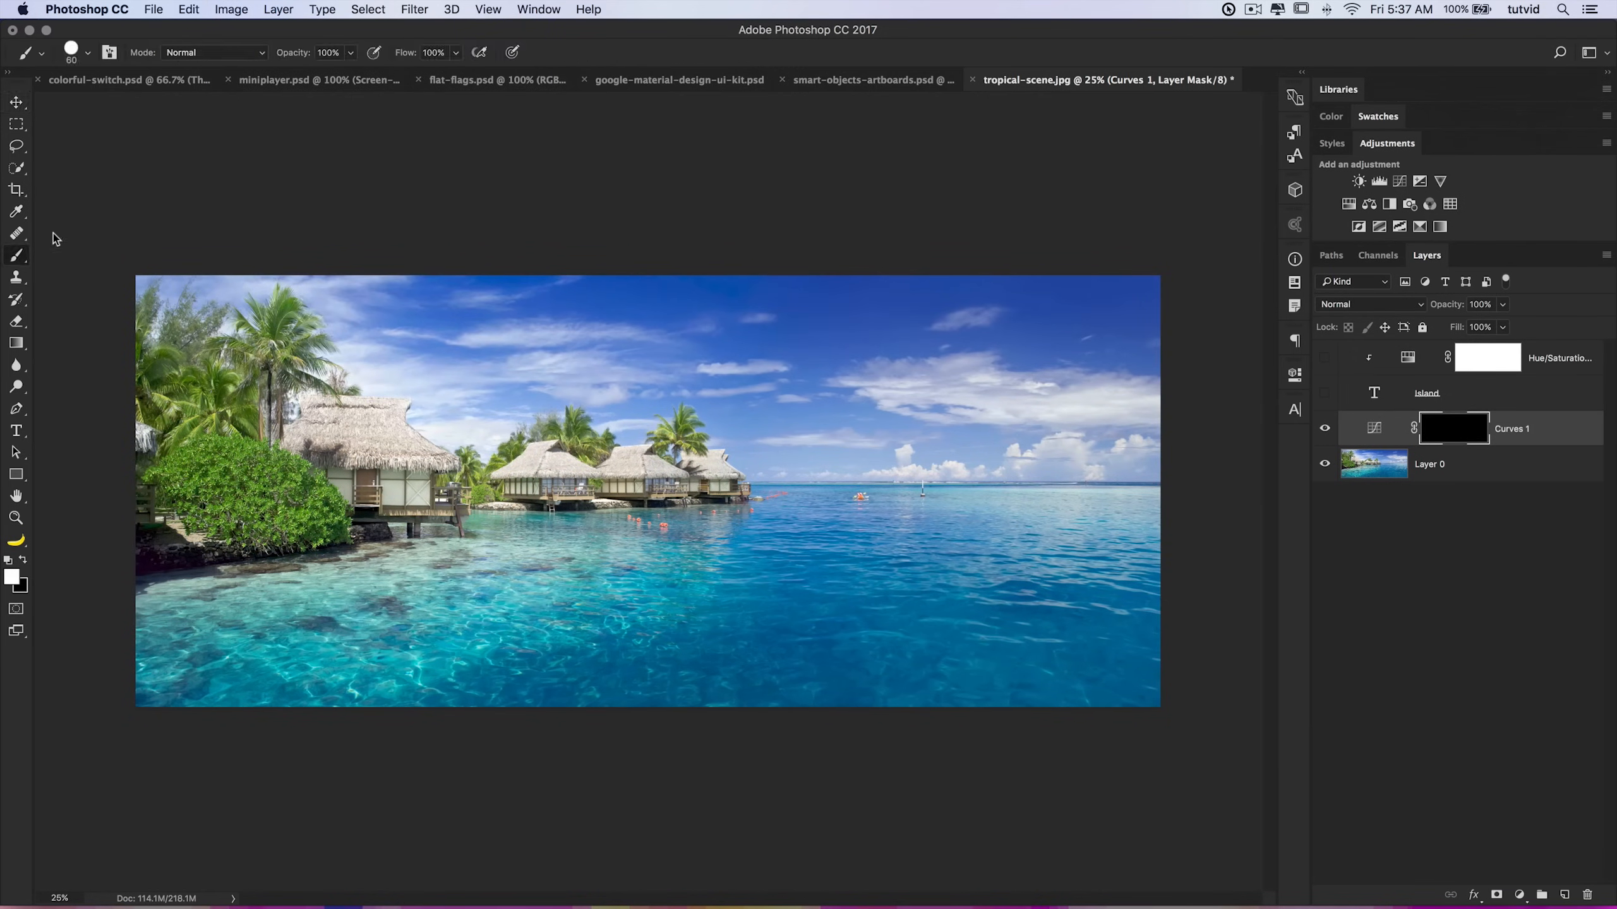
pyautogui.rightClick(565, 448)
pyautogui.moveTo(709, 478)
pyautogui.mouseDown()
pyautogui.moveTo(770, 482)
pyautogui.moveTo(745, 481)
pyautogui.mouseUp()
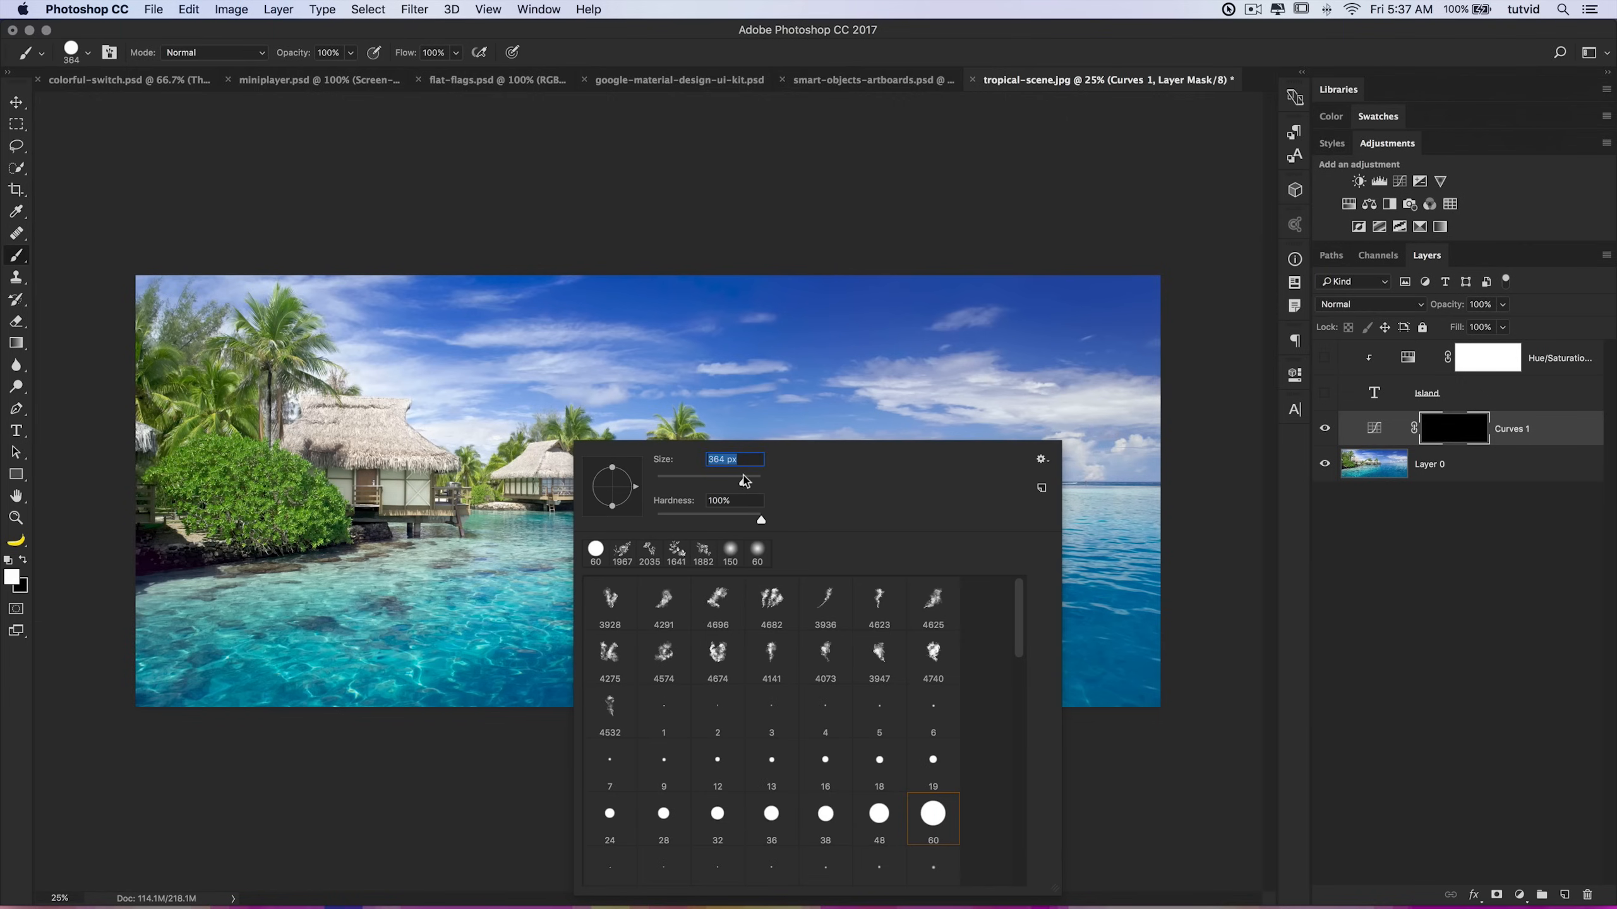
pyautogui.moveTo(760, 521); pyautogui.dragTo(648, 529)
pyautogui.click(463, 193)
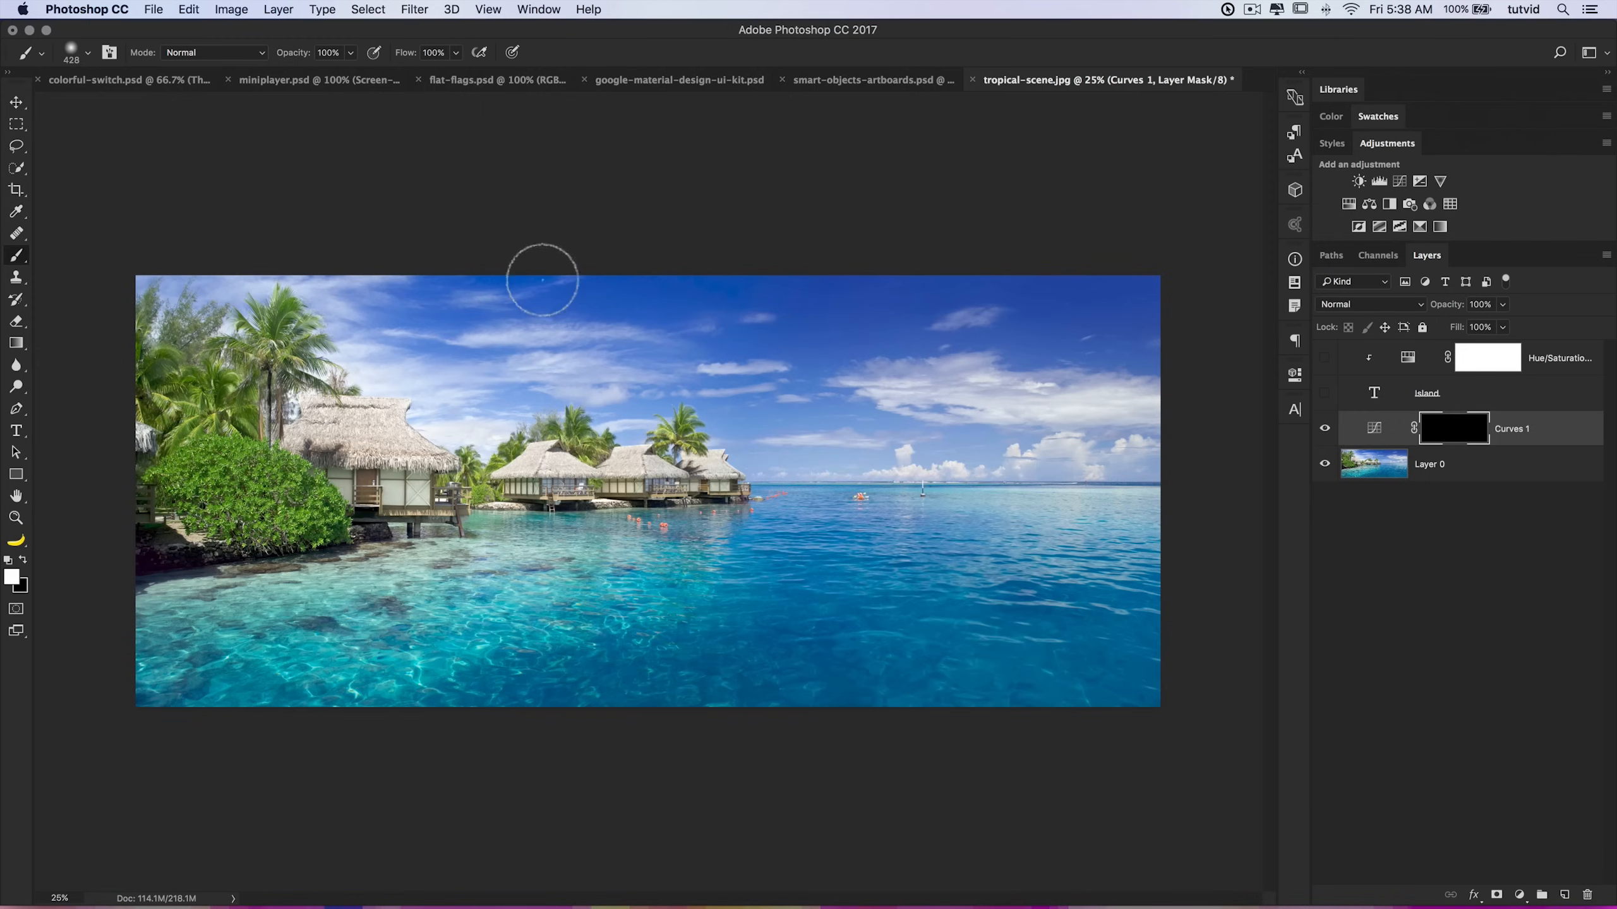
pyautogui.moveTo(543, 280)
pyautogui.mouseDown()
pyautogui.moveTo(742, 321)
pyautogui.moveTo(539, 304)
pyautogui.moveTo(607, 310)
pyautogui.moveTo(671, 281)
pyautogui.moveTo(1104, 319)
pyautogui.moveTo(1079, 356)
pyautogui.moveTo(894, 304)
pyautogui.moveTo(1013, 335)
pyautogui.moveTo(1190, 449)
pyautogui.moveTo(824, 462)
pyautogui.moveTo(715, 446)
pyautogui.moveTo(748, 439)
pyautogui.moveTo(732, 454)
pyautogui.moveTo(676, 389)
pyautogui.moveTo(656, 415)
pyautogui.moveTo(603, 400)
pyautogui.moveTo(485, 433)
pyautogui.moveTo(246, 283)
pyautogui.moveTo(75, 298)
pyautogui.moveTo(610, 278)
pyautogui.moveTo(430, 371)
pyautogui.moveTo(889, 324)
pyautogui.moveTo(794, 395)
pyautogui.moveTo(857, 428)
pyautogui.moveTo(1206, 381)
pyautogui.moveTo(995, 451)
pyautogui.moveTo(821, 470)
pyautogui.moveTo(908, 361)
pyautogui.moveTo(541, 336)
pyautogui.mouseUp()
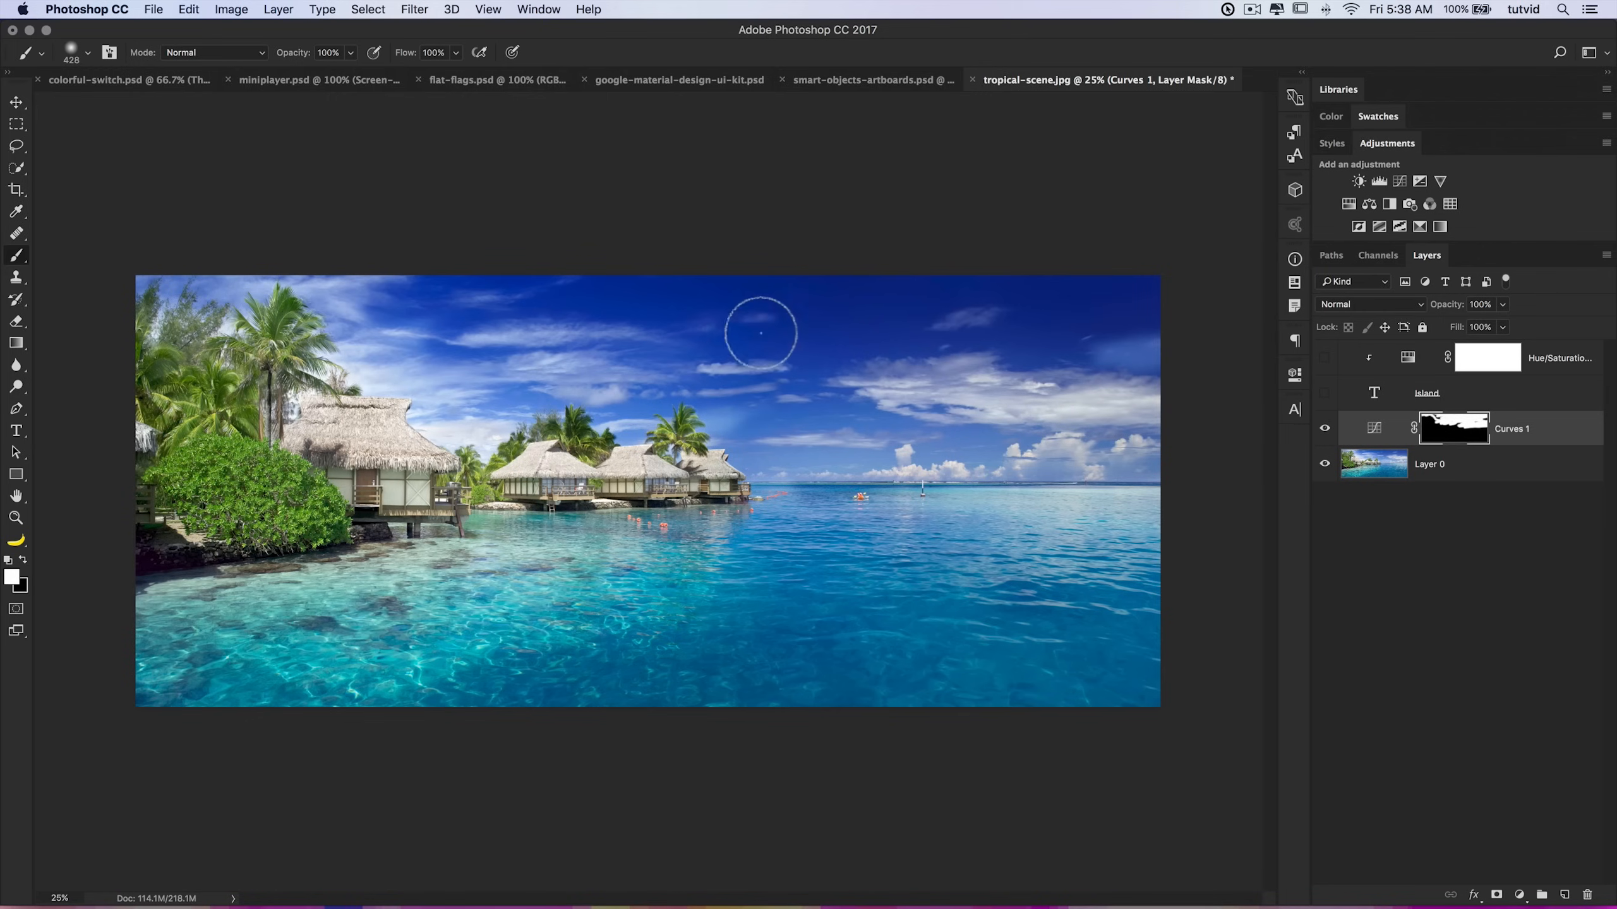
# Step: Toggle the Curves layer's visibility repeatedly to compare the sky with and without the darkening
pyautogui.click(1324, 429)
pyautogui.click(1324, 429)
pyautogui.click(1325, 429)
pyautogui.click(1325, 429)
pyautogui.click(1325, 428)
pyautogui.click(1325, 429)
pyautogui.press('x')
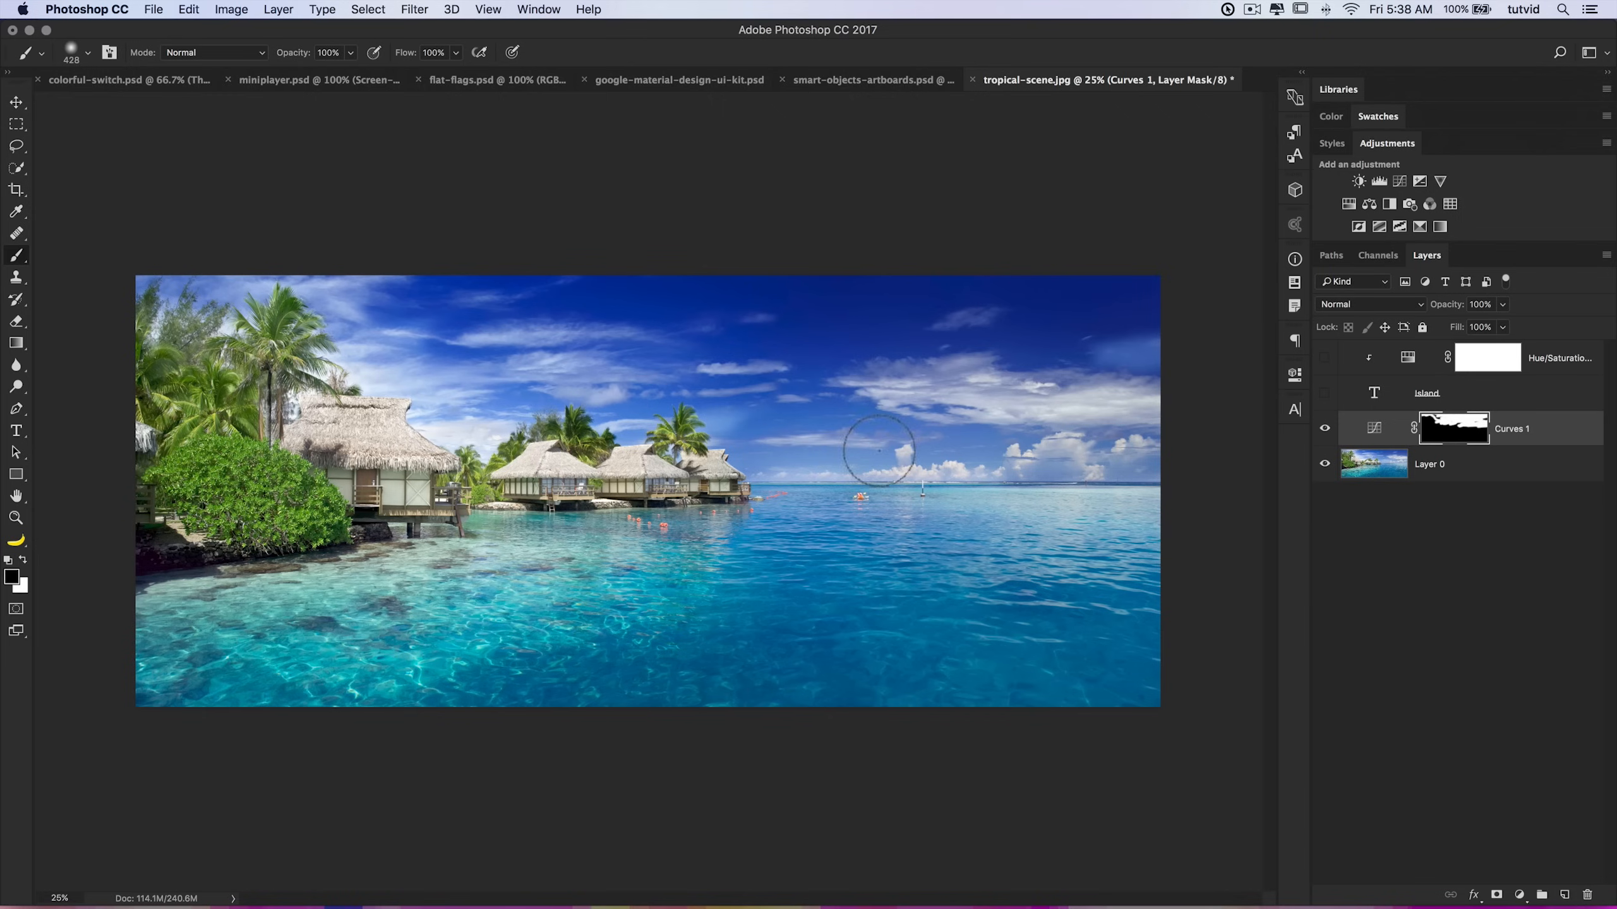
# Step: Hide the Curves layer, show the Island text and Hue/Saturation layers again, and switch to the Move tool
pyautogui.click(1327, 430)
pyautogui.moveTo(1328, 395); pyautogui.dragTo(1326, 359)
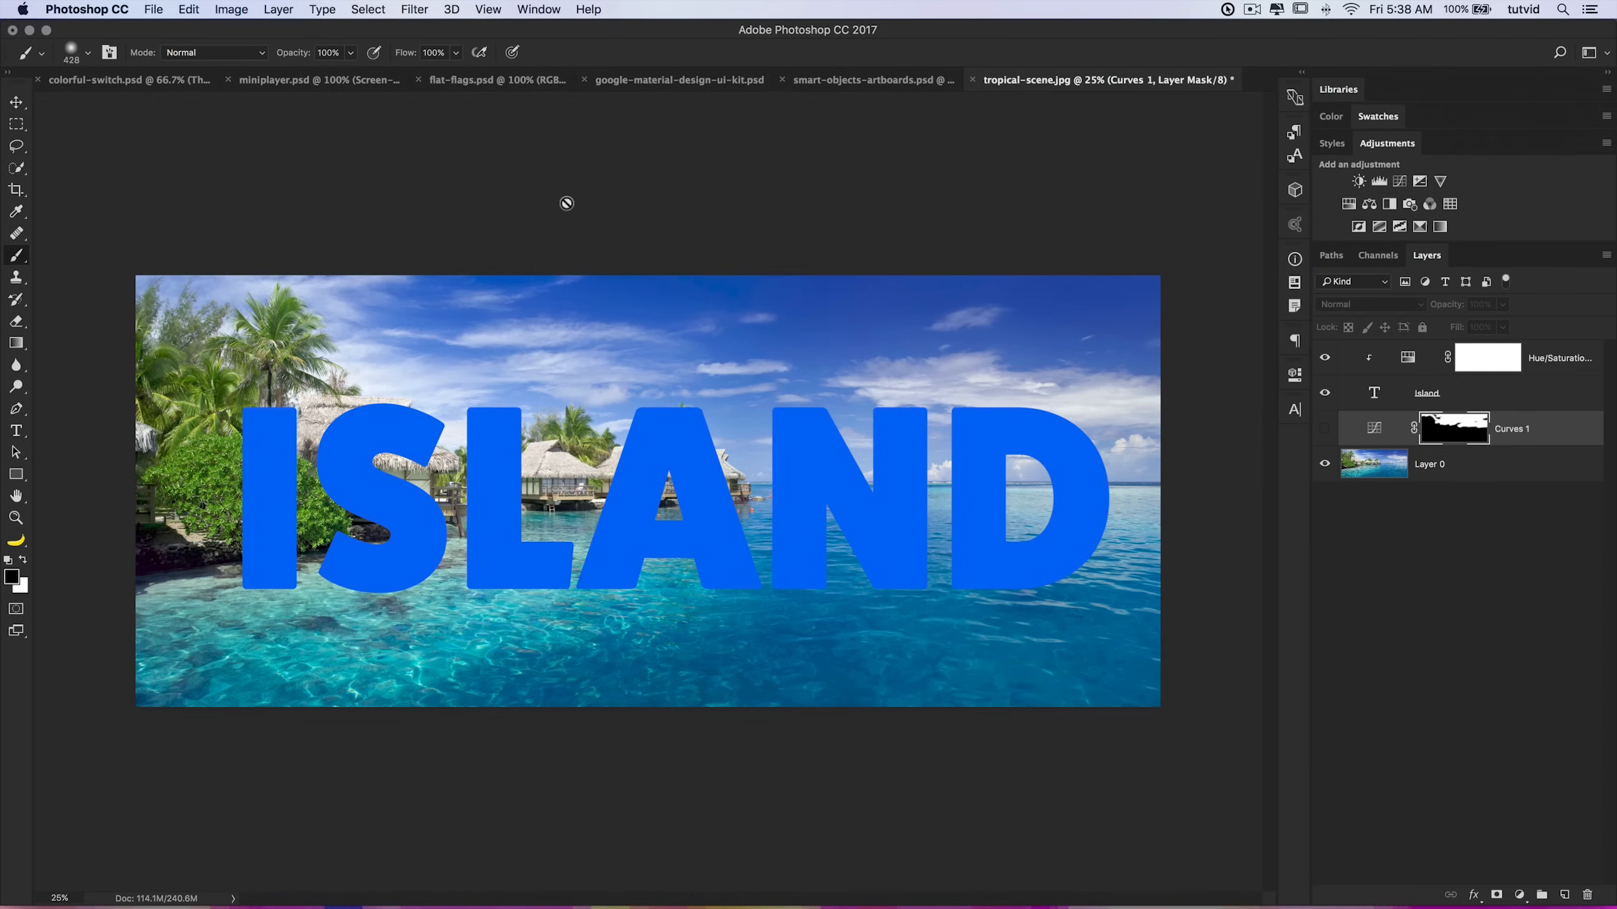
pyautogui.press('v')
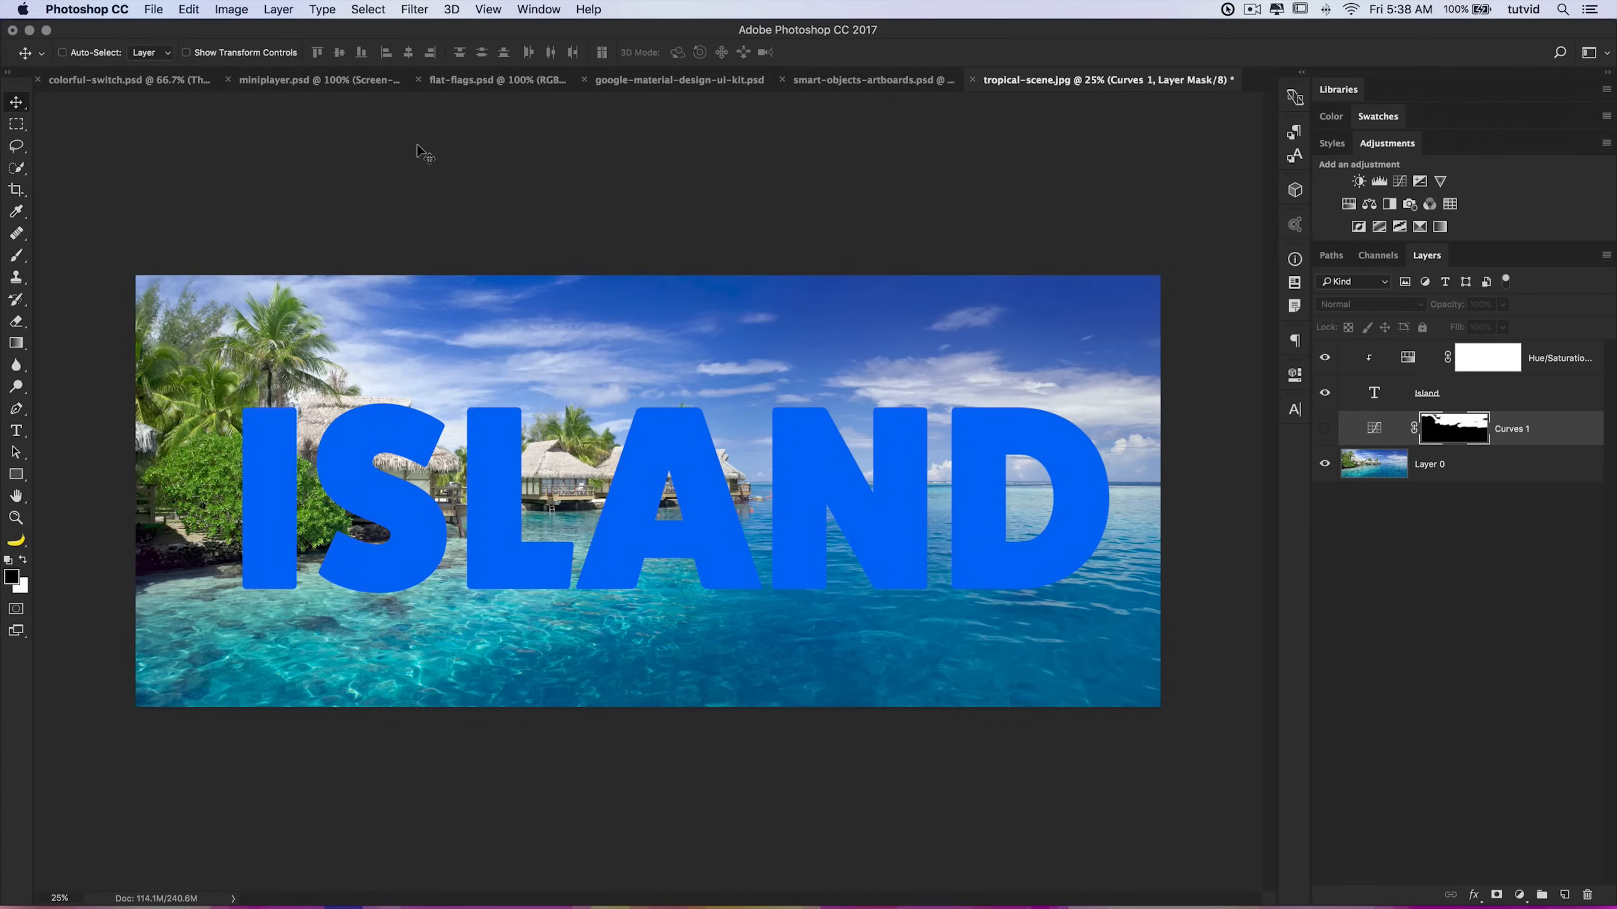
# Step: Switch to the flat-flags.psd document and show the rulers
pyautogui.click(485, 81)
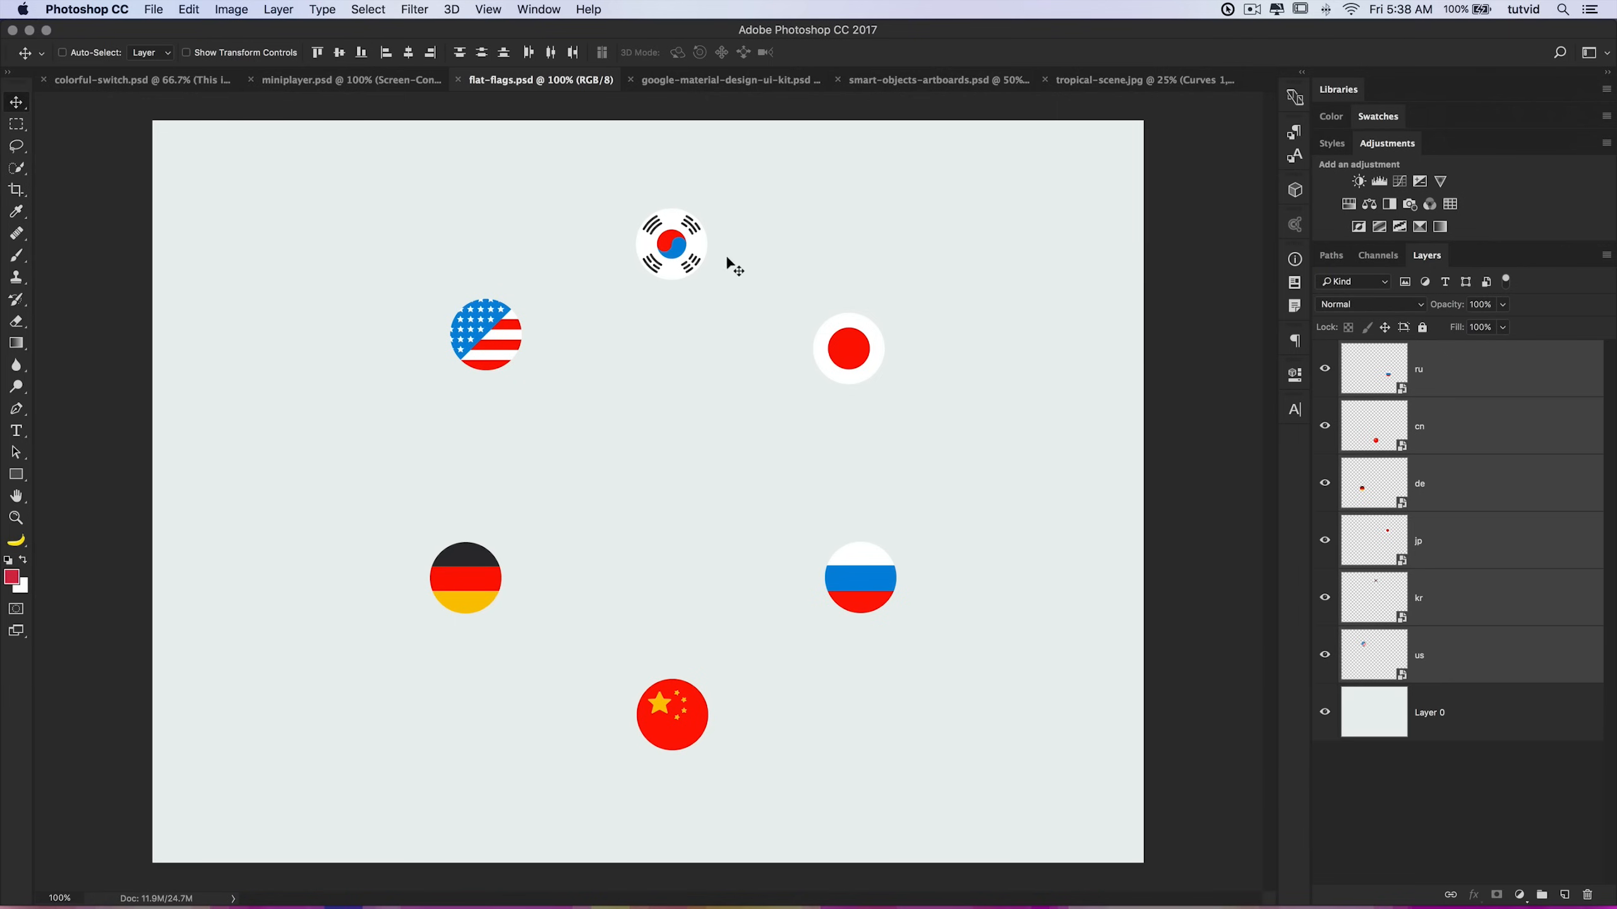
pyautogui.press('super+r')
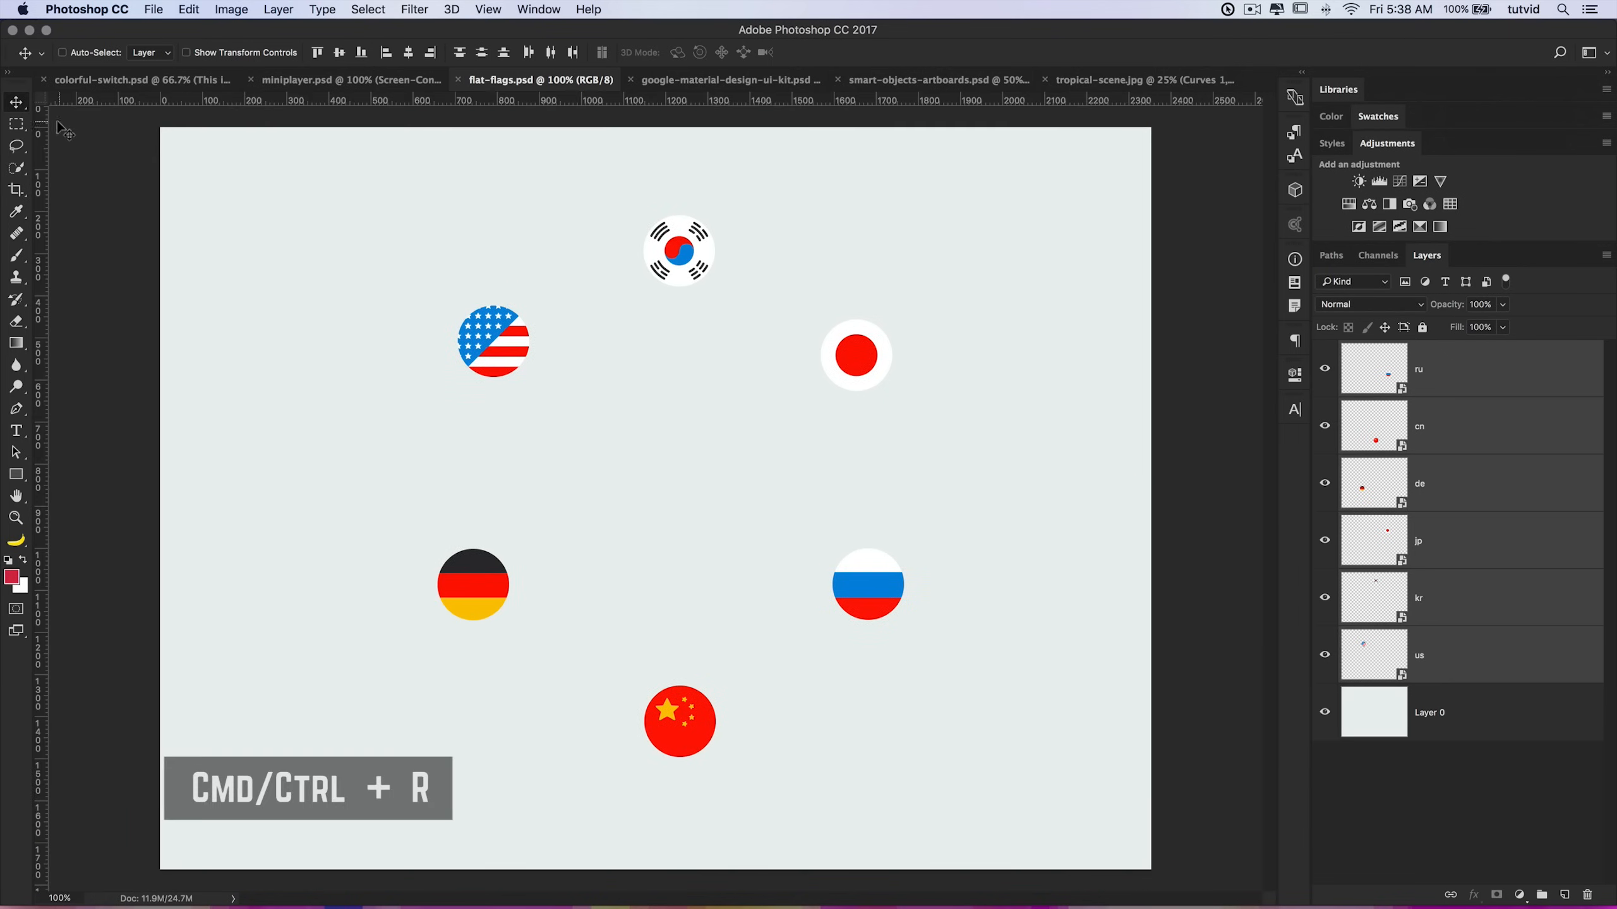
# Step: Switch the ruler units through inches, points and percent, and back to pixels
pyautogui.rightClick(528, 99)
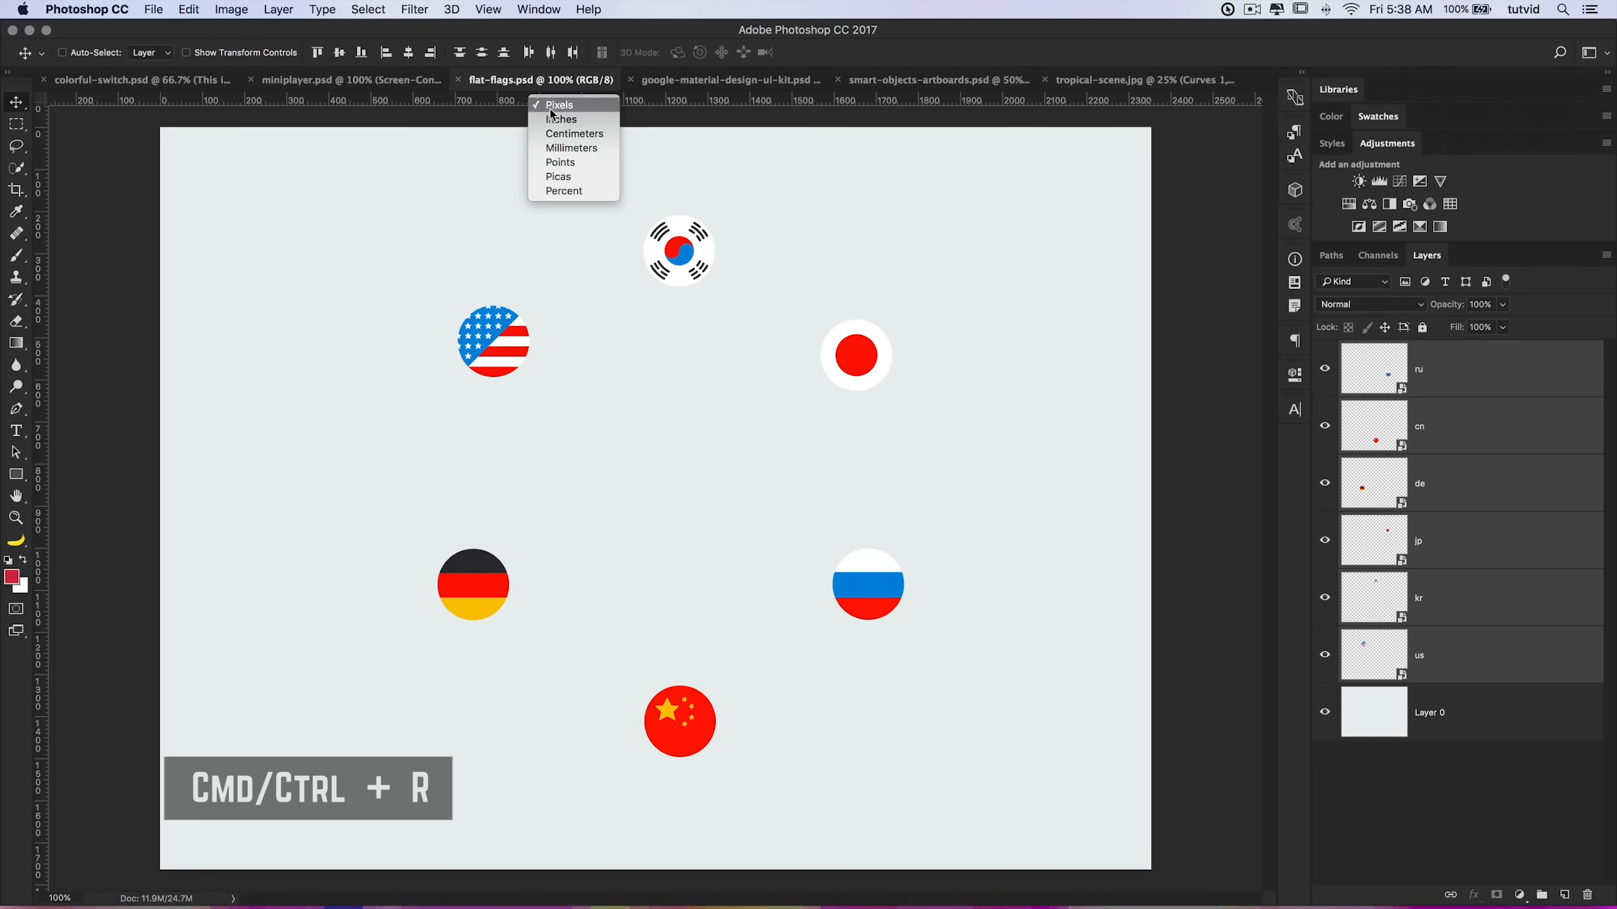
pyautogui.click(589, 121)
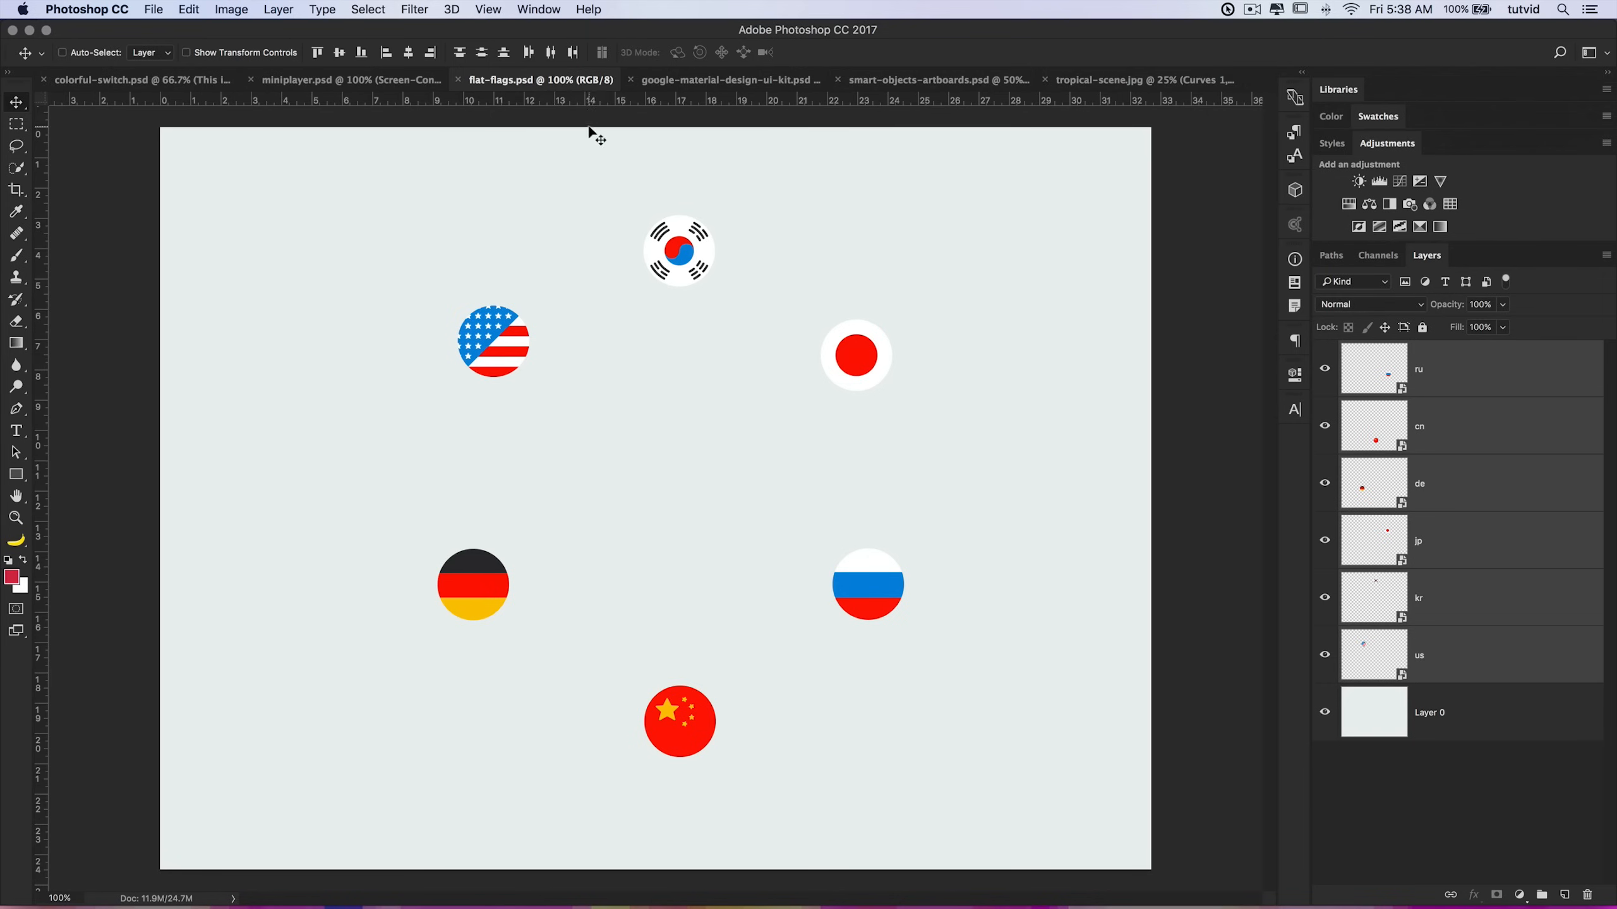
pyautogui.rightClick(472, 102)
pyautogui.click(516, 109)
pyautogui.rightClick(515, 107)
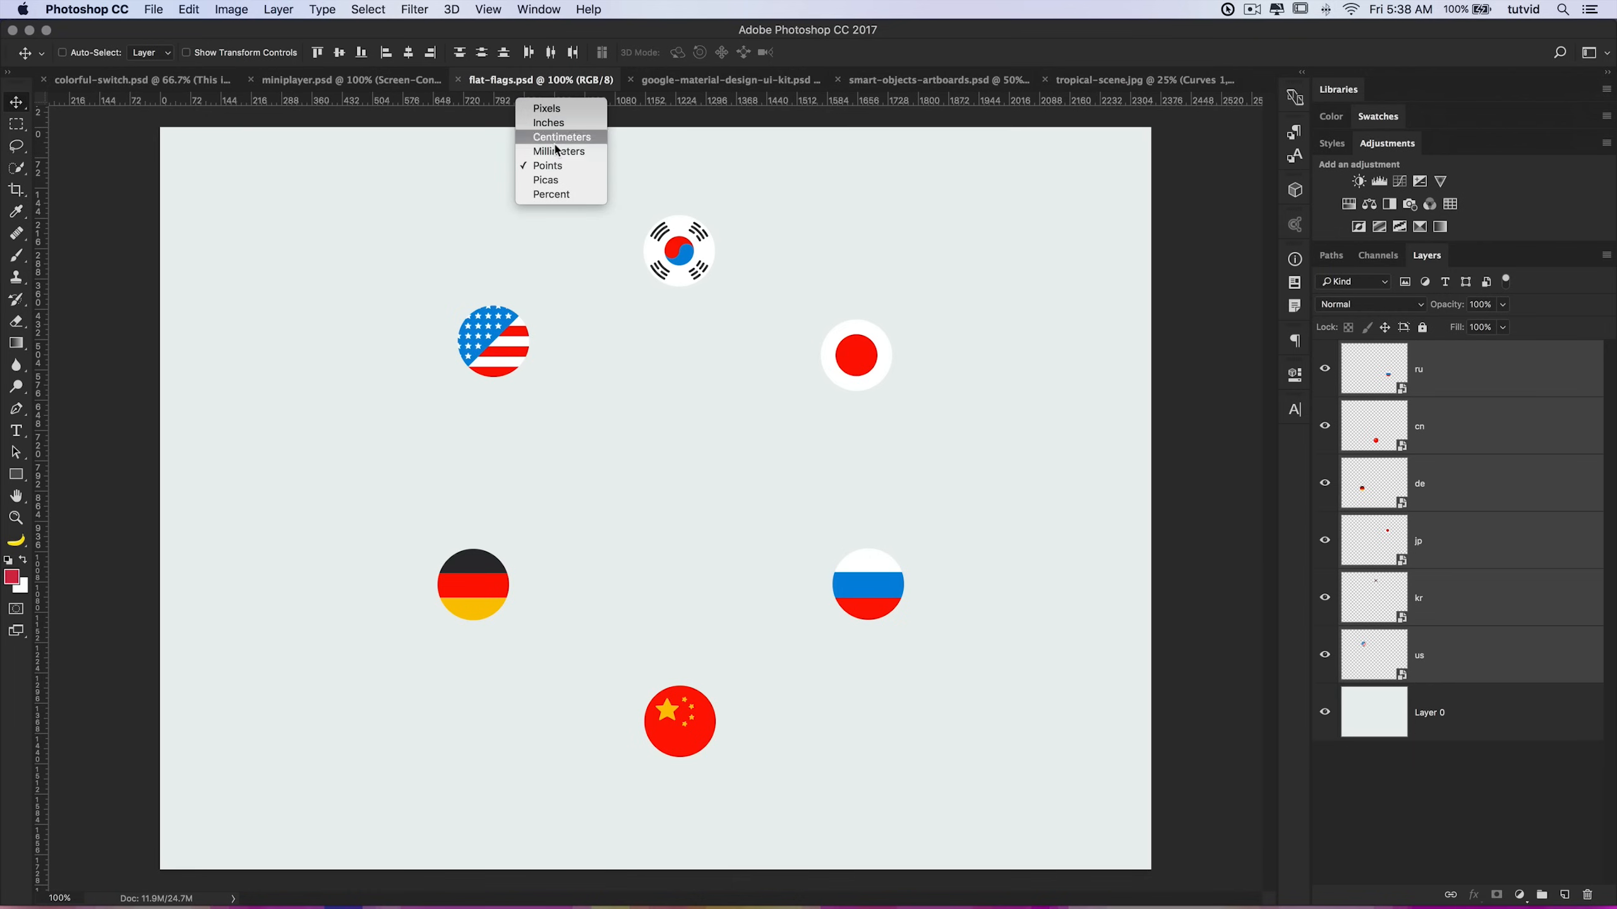
pyautogui.click(549, 194)
pyautogui.rightClick(567, 102)
pyautogui.click(569, 115)
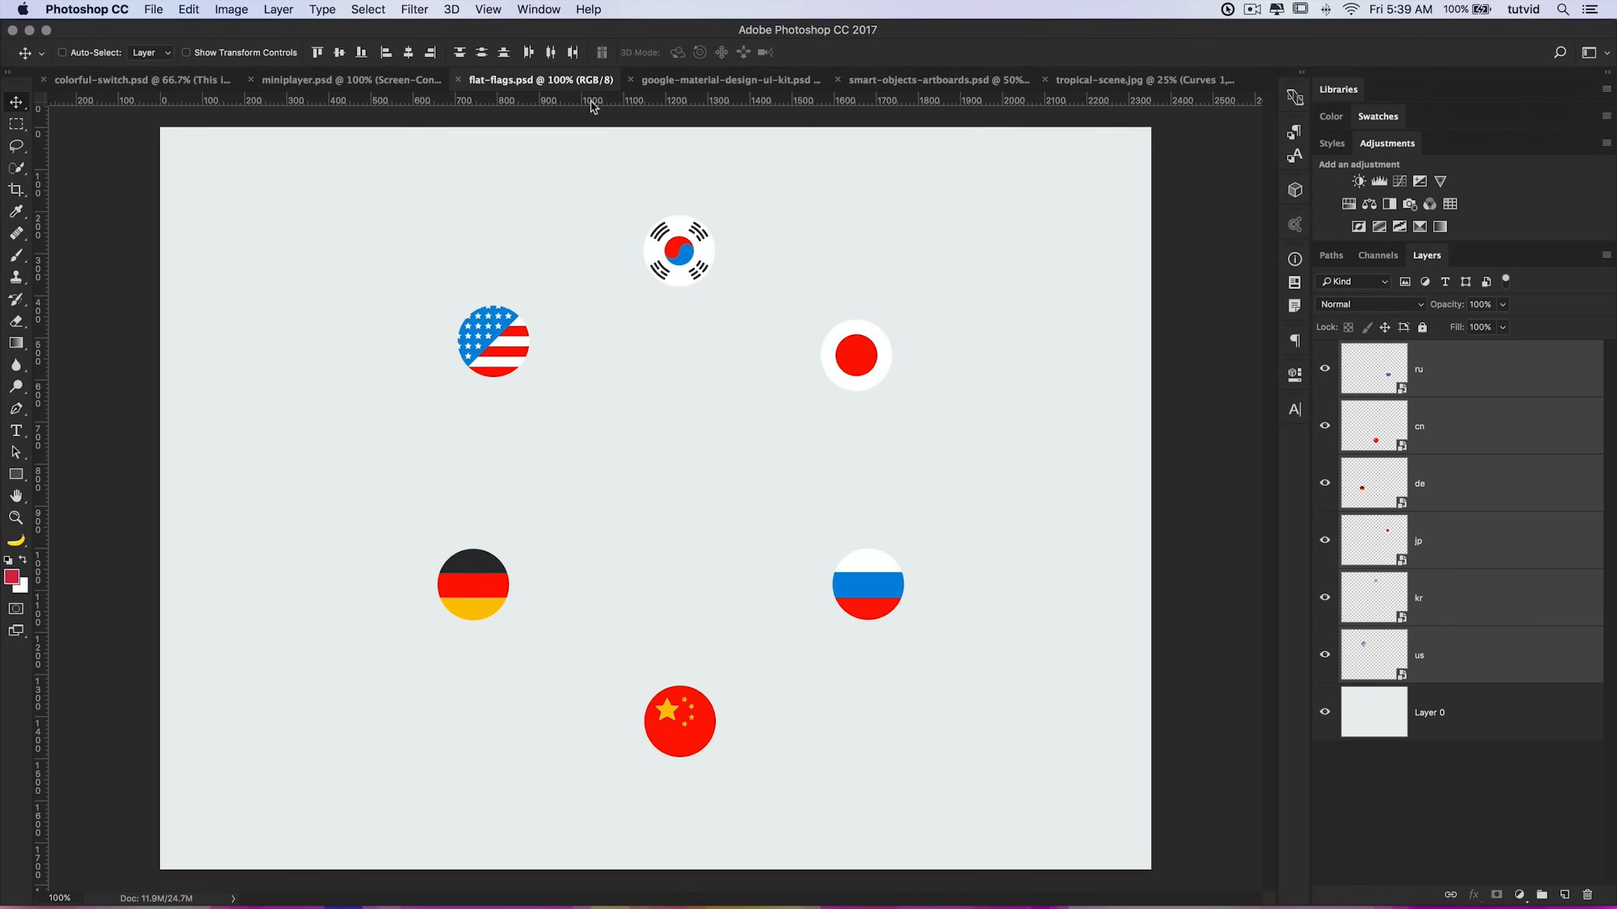
# Step: Add a horizontal guide across the middle of the canvas and move the US flag down toward it
pyautogui.moveTo(594, 106); pyautogui.dragTo(673, 465)
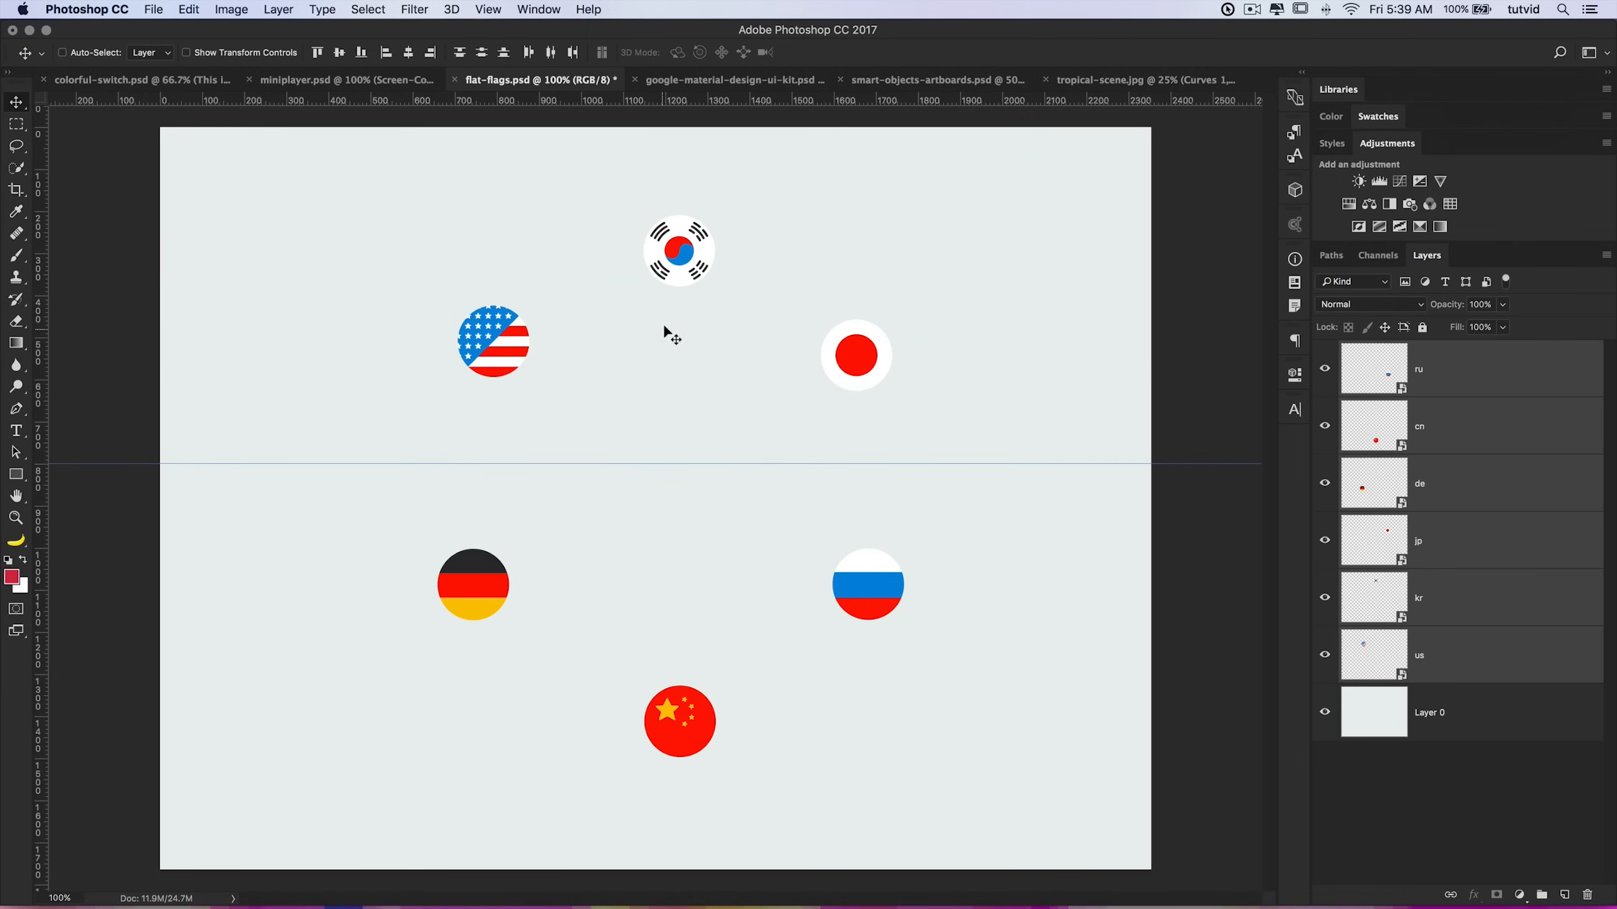
pyautogui.keyDown('super'); pyautogui.click(497, 338); pyautogui.keyUp('super')
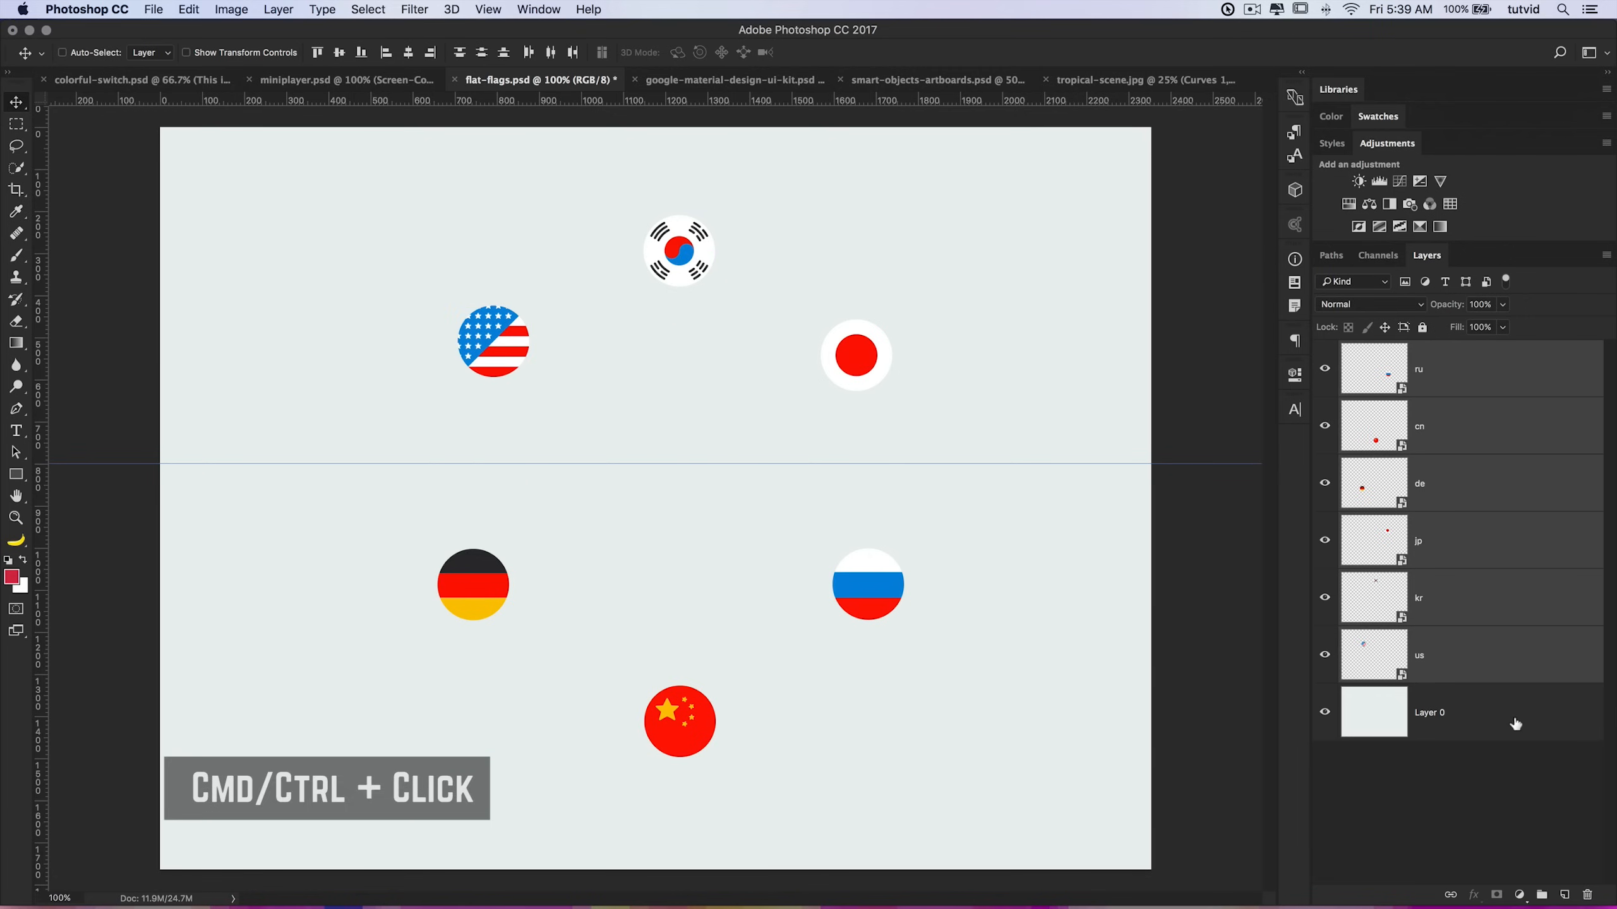
pyautogui.click(1448, 663)
pyautogui.moveTo(507, 362)
pyautogui.mouseDown()
pyautogui.moveTo(538, 367)
pyautogui.moveTo(510, 377)
pyautogui.mouseUp()
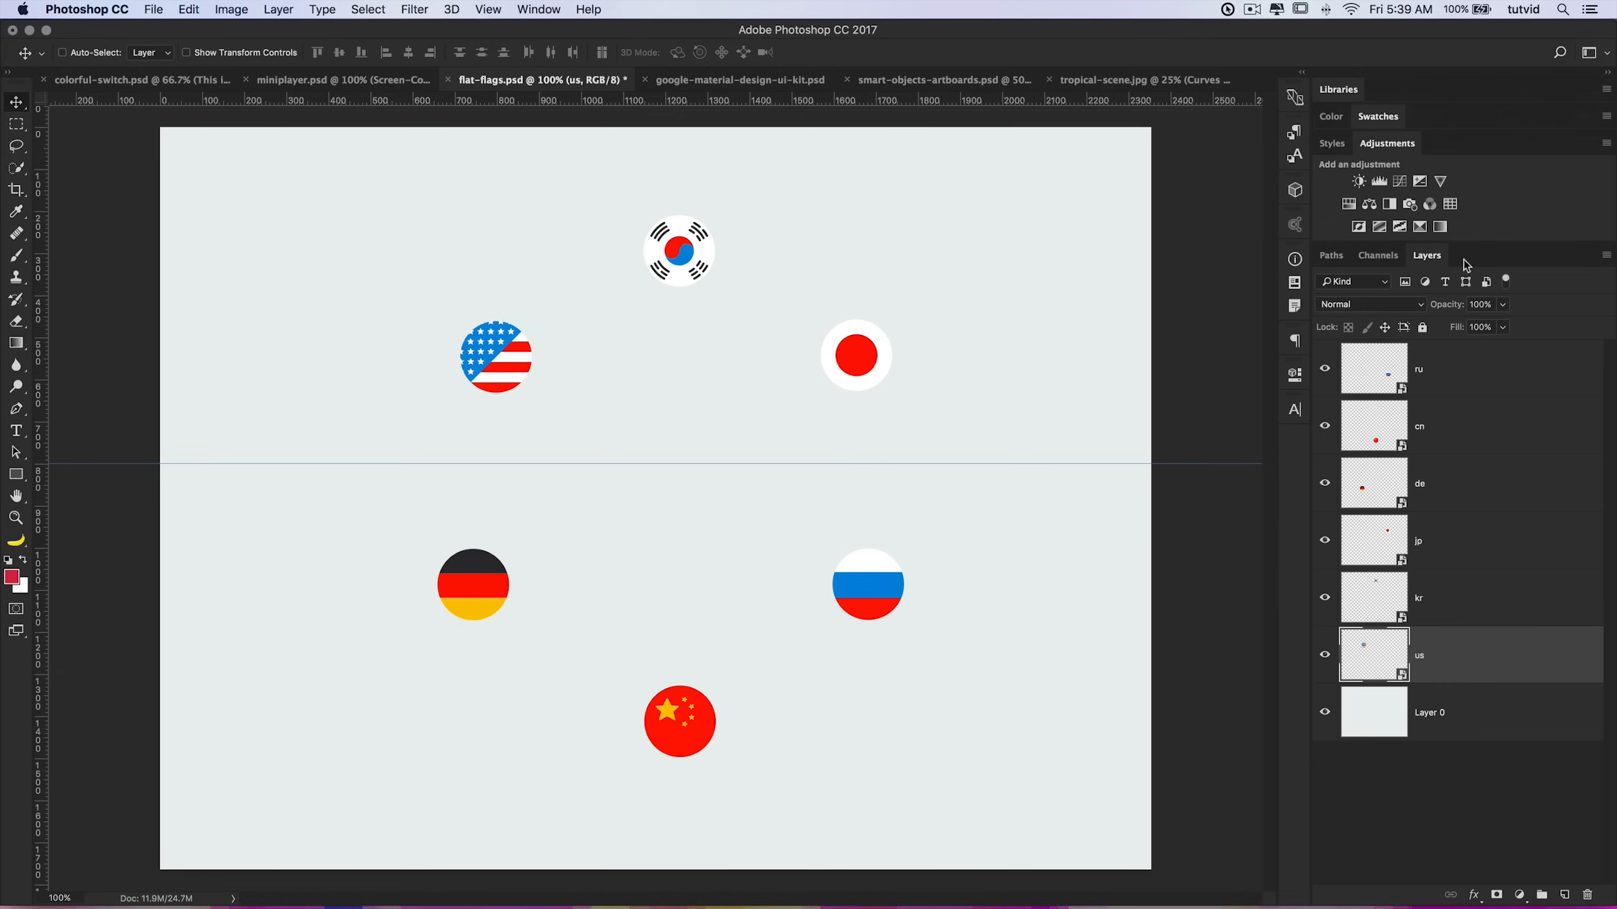
pyautogui.moveTo(499, 396)
pyautogui.mouseDown()
pyautogui.moveTo(488, 451)
pyautogui.moveTo(491, 419)
pyautogui.mouseUp()
# Step: Turn on Snap and snap the US flag's bottom edge onto the guide
pyautogui.click(488, 9)
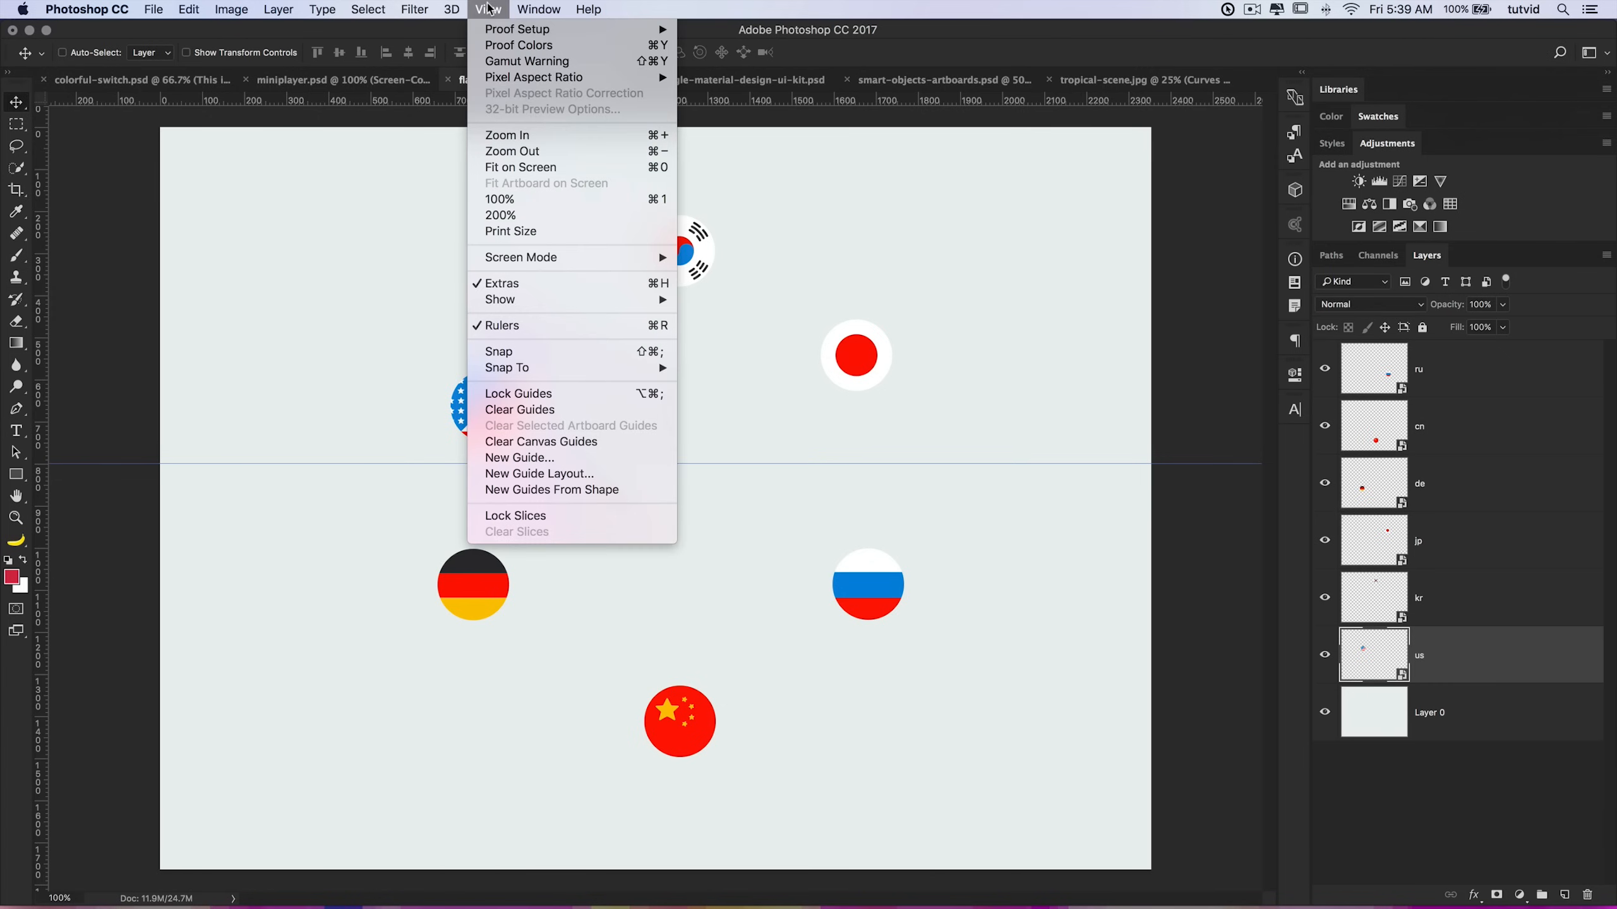
pyautogui.moveTo(573, 368)
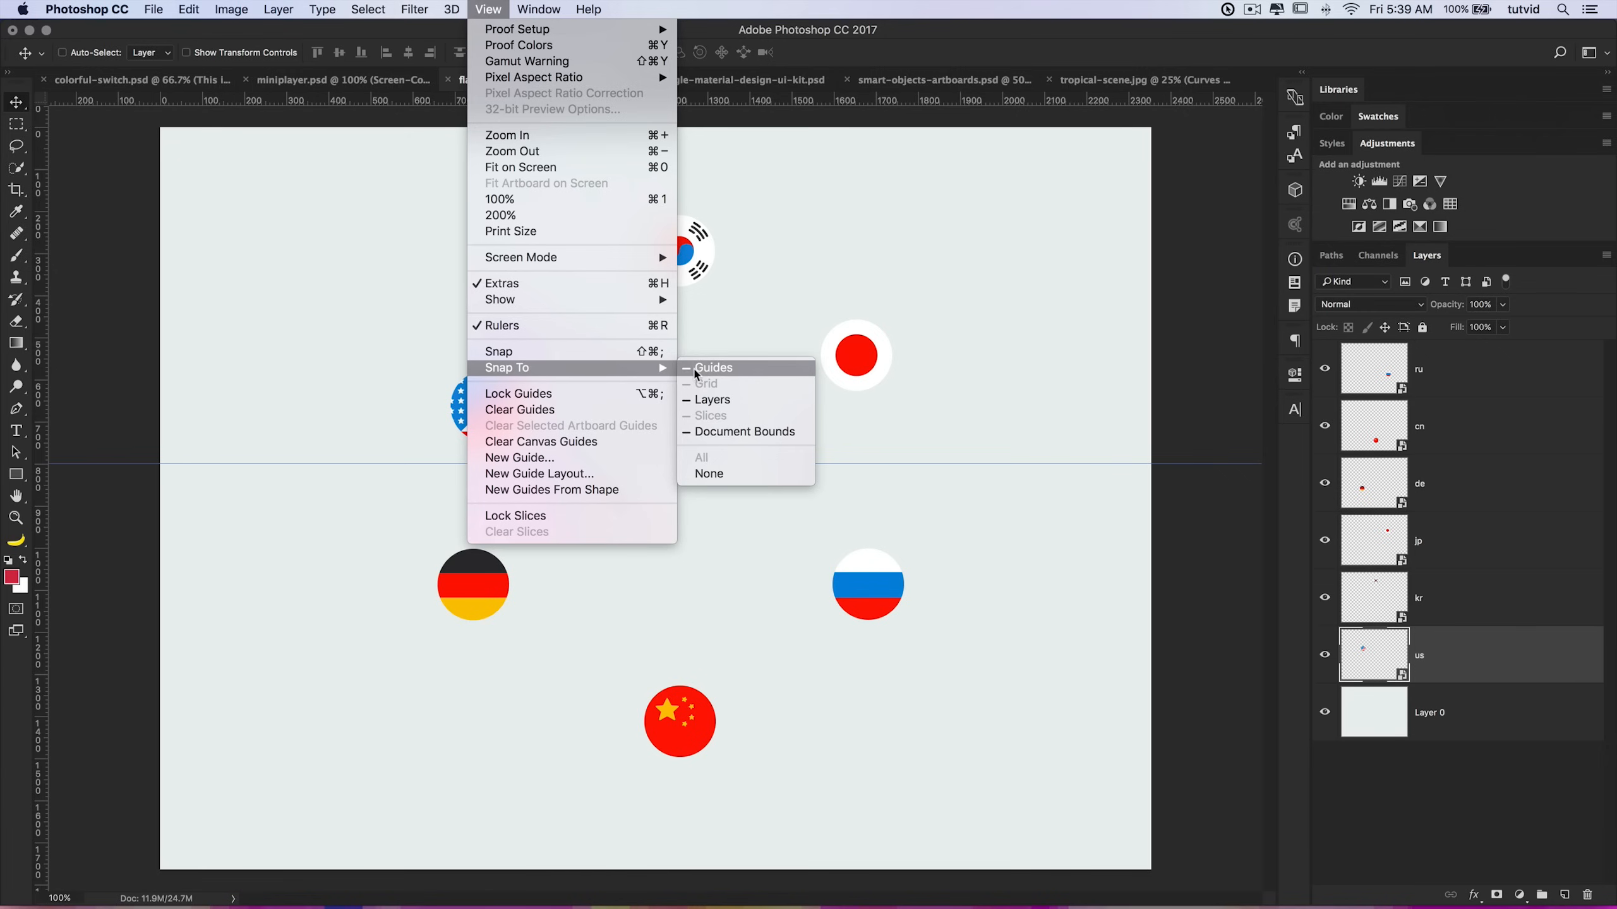
pyautogui.click(503, 354)
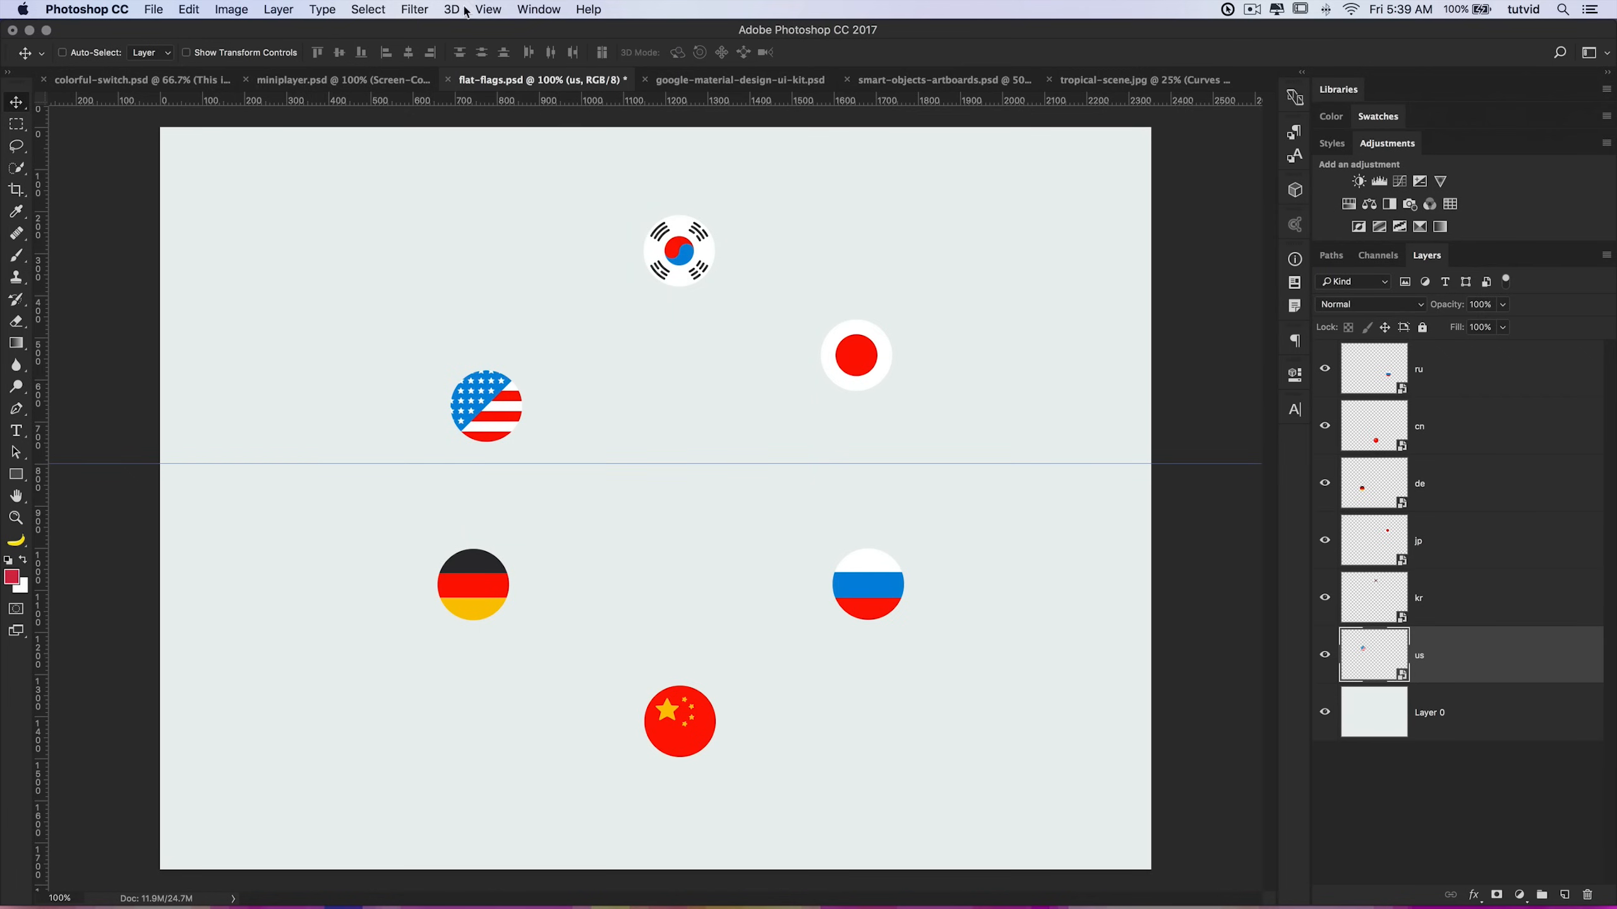
pyautogui.click(487, 9)
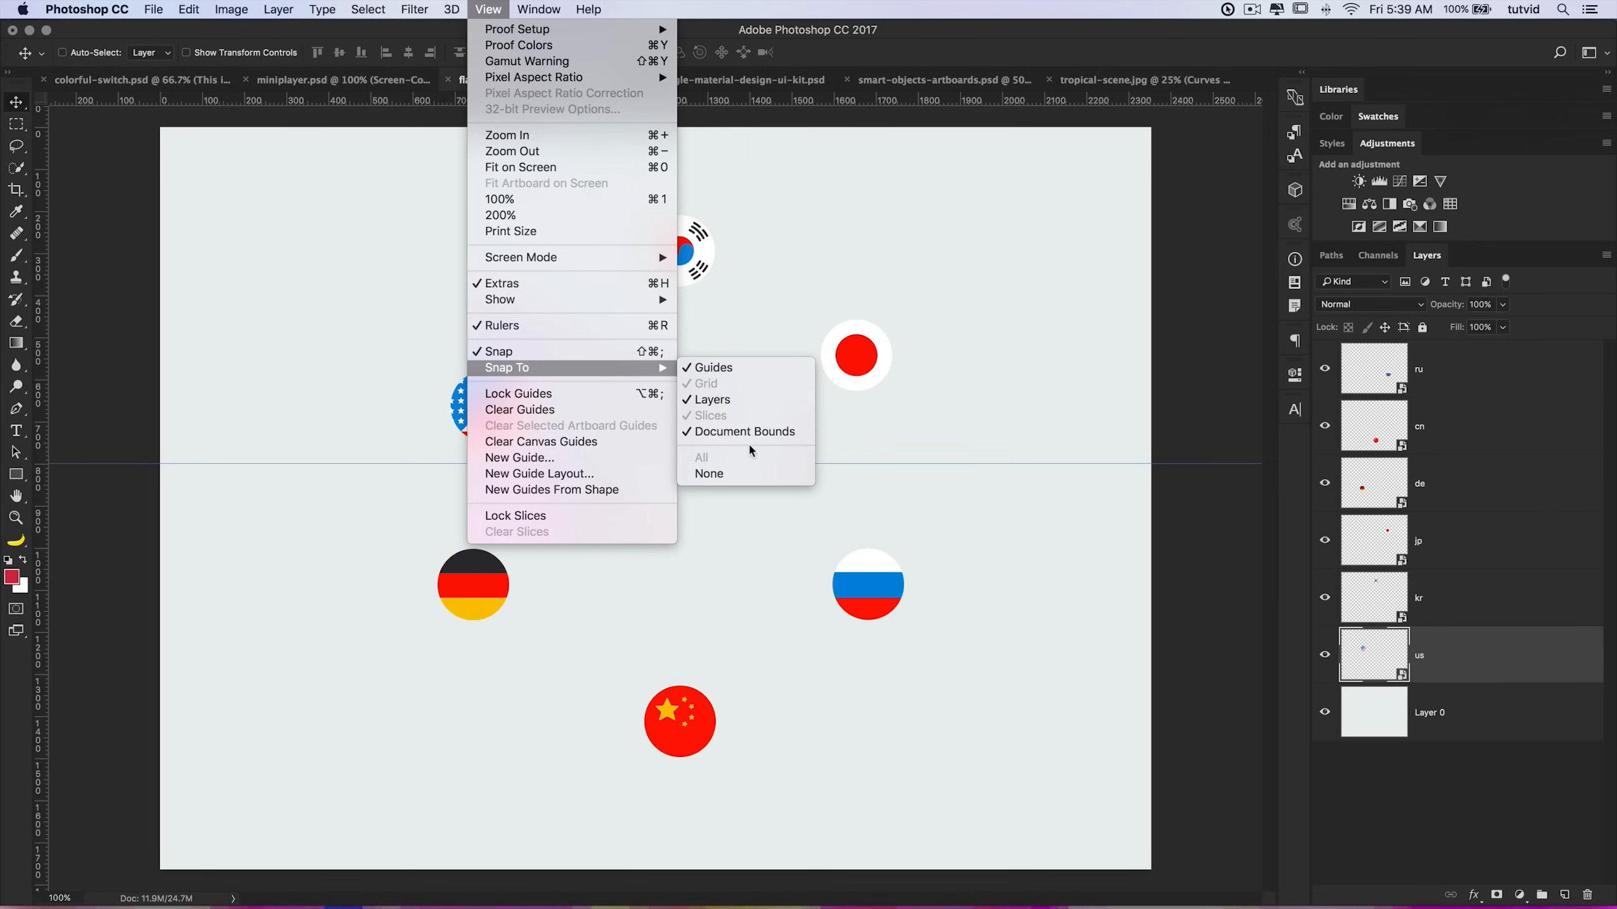
pyautogui.click(910, 405)
pyautogui.moveTo(473, 425)
pyautogui.mouseDown()
pyautogui.moveTo(456, 406)
pyautogui.moveTo(460, 446)
pyautogui.mouseUp()
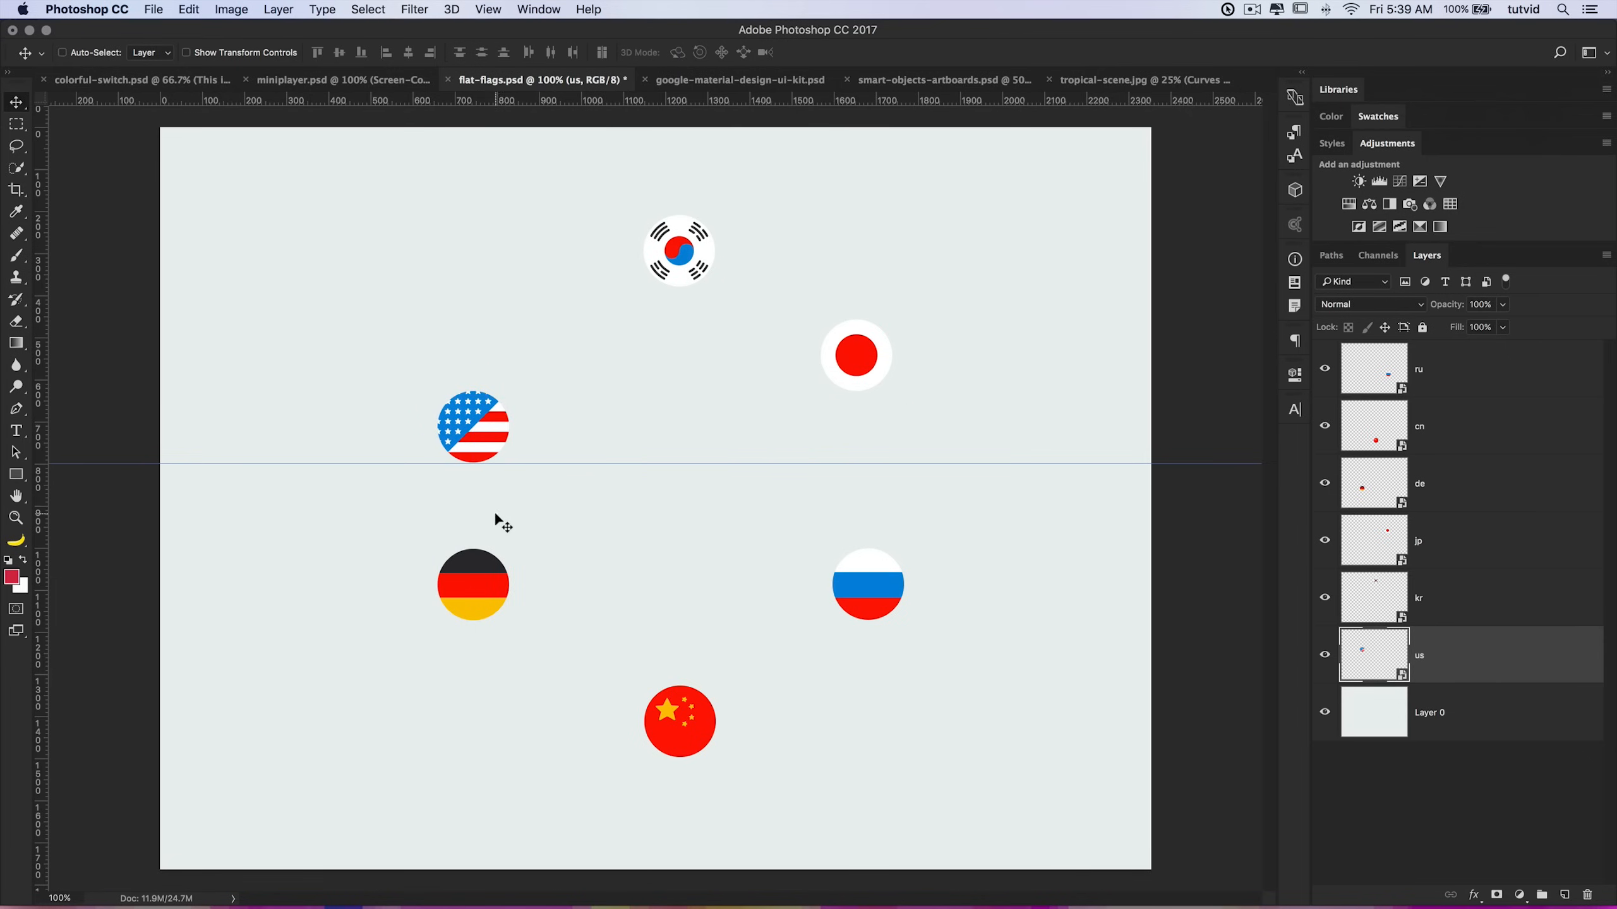
# Step: Move the Korean and Japanese flags onto the guide in a row beside the US flag
pyautogui.keyDown('super'); pyautogui.click(683, 271); pyautogui.keyUp('super')
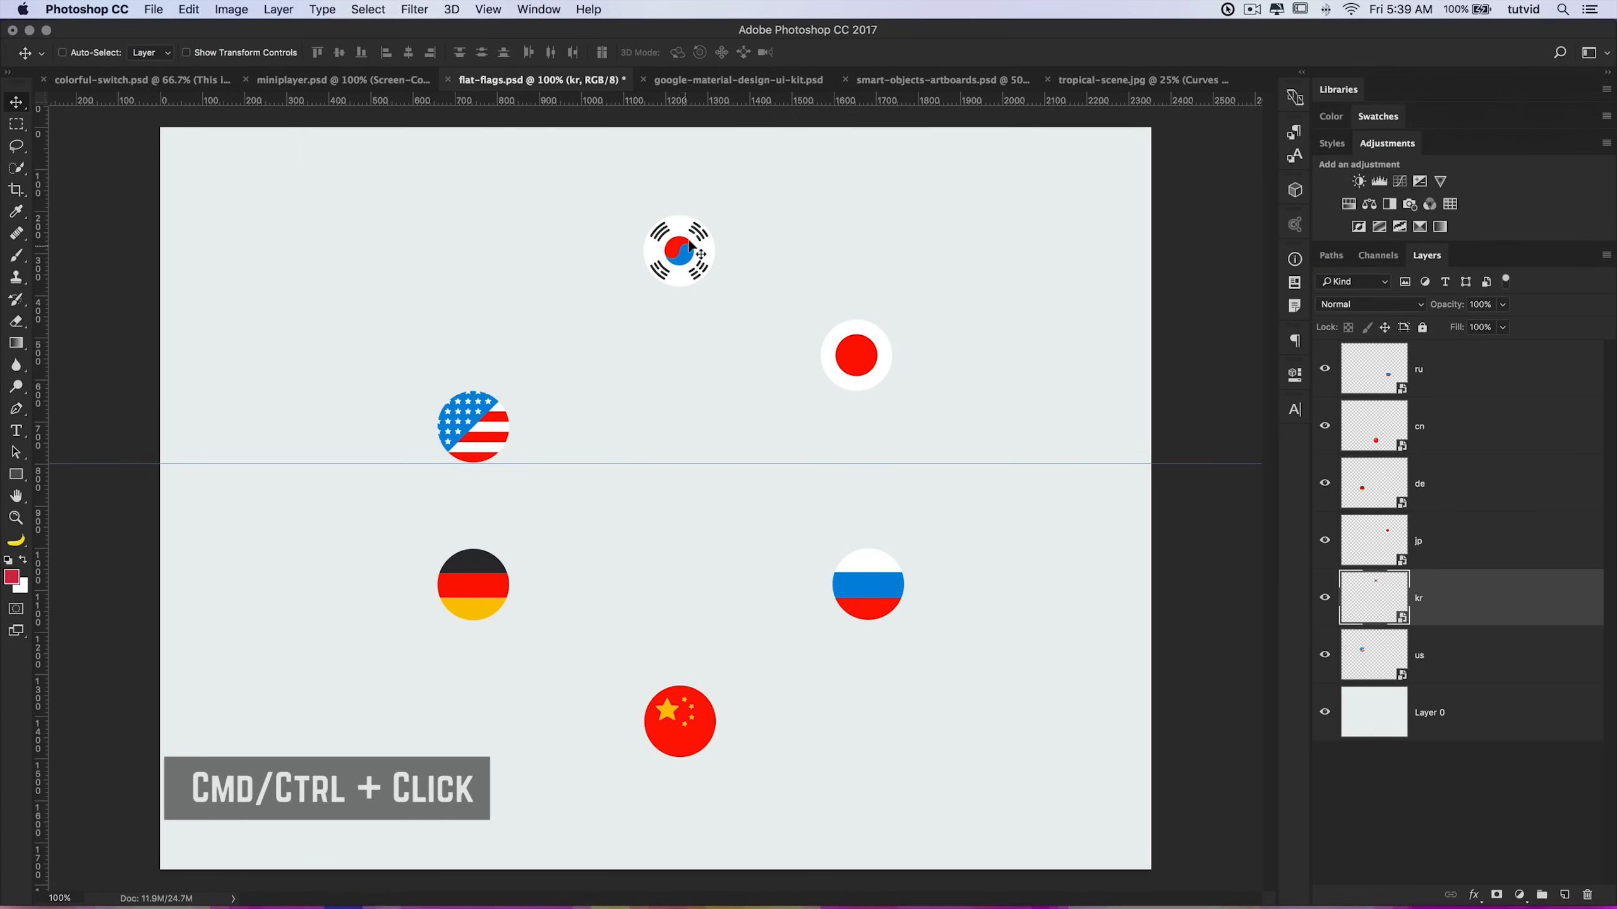
pyautogui.moveTo(694, 261); pyautogui.dragTo(602, 435)
pyautogui.keyDown('super'); pyautogui.click(859, 357); pyautogui.keyUp('super')
pyautogui.moveTo(859, 356); pyautogui.dragTo(700, 428)
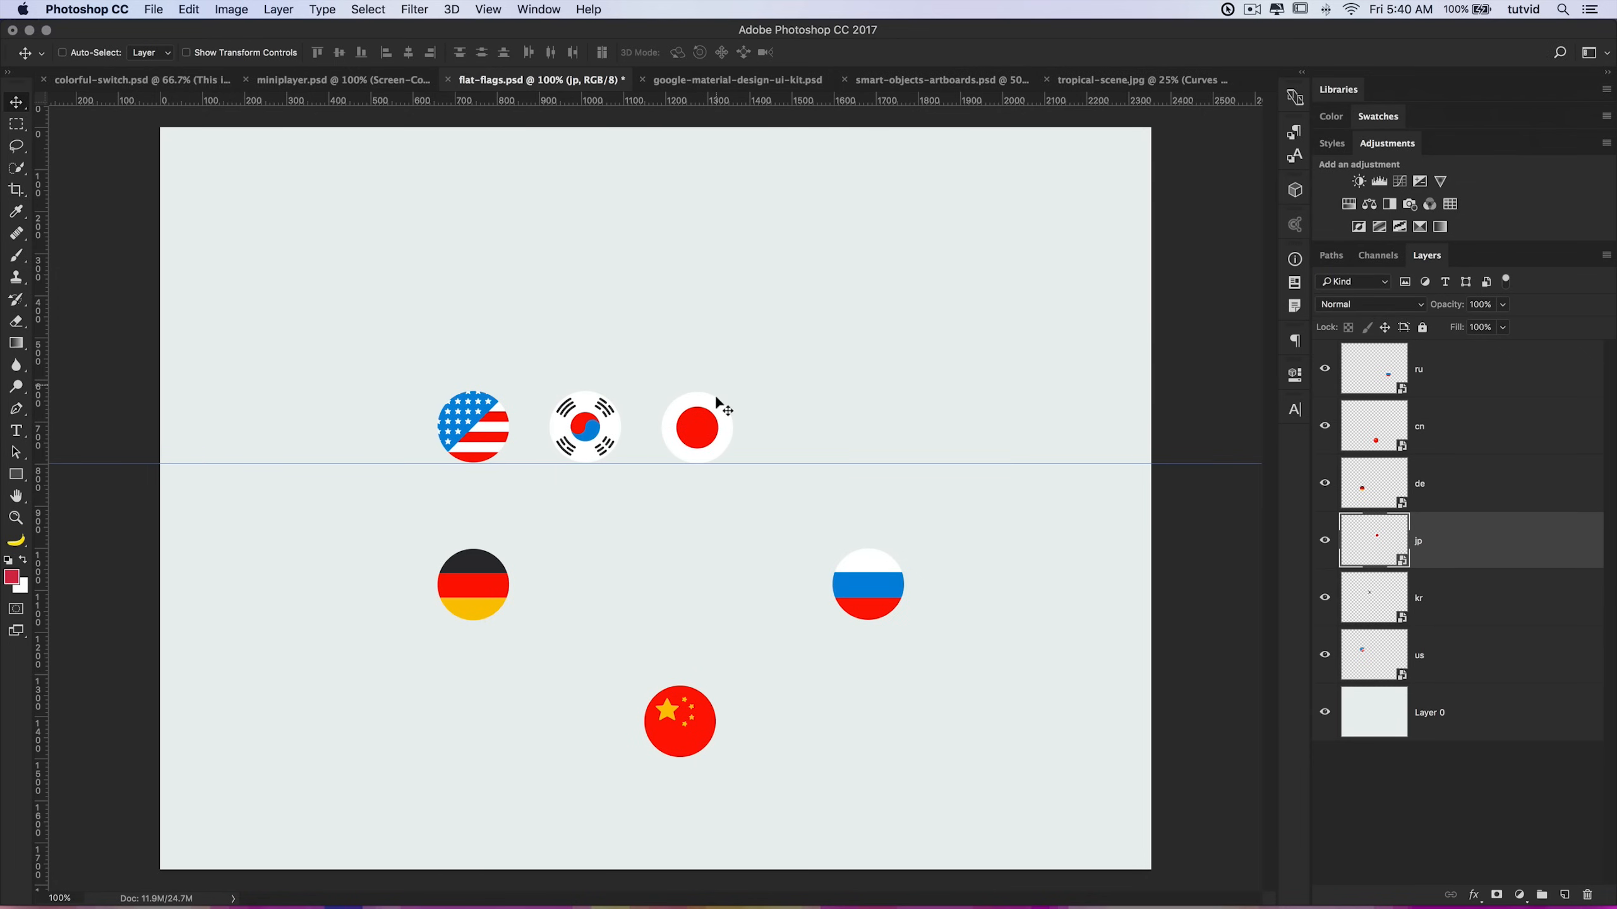
# Step: Move the German flag into the row after the Japanese flag, evenly spaced along the guide
pyautogui.keyDown('super'); pyautogui.click(479, 591); pyautogui.keyUp('super')
pyautogui.moveTo(479, 592); pyautogui.dragTo(796, 430)
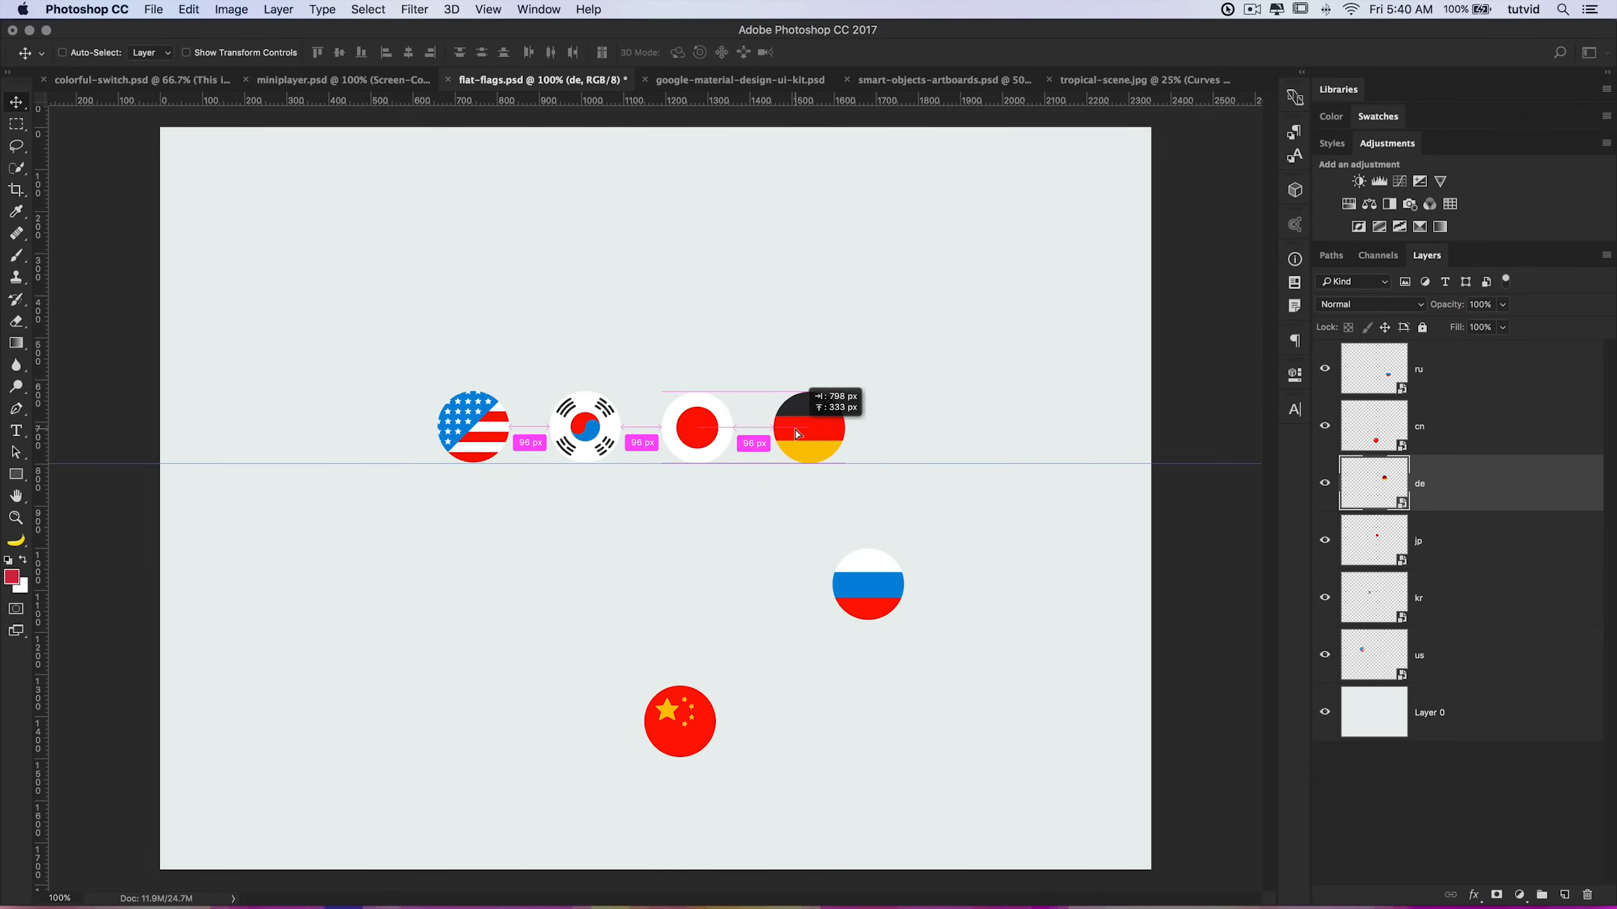
pyautogui.moveTo(796, 430); pyautogui.dragTo(796, 430)
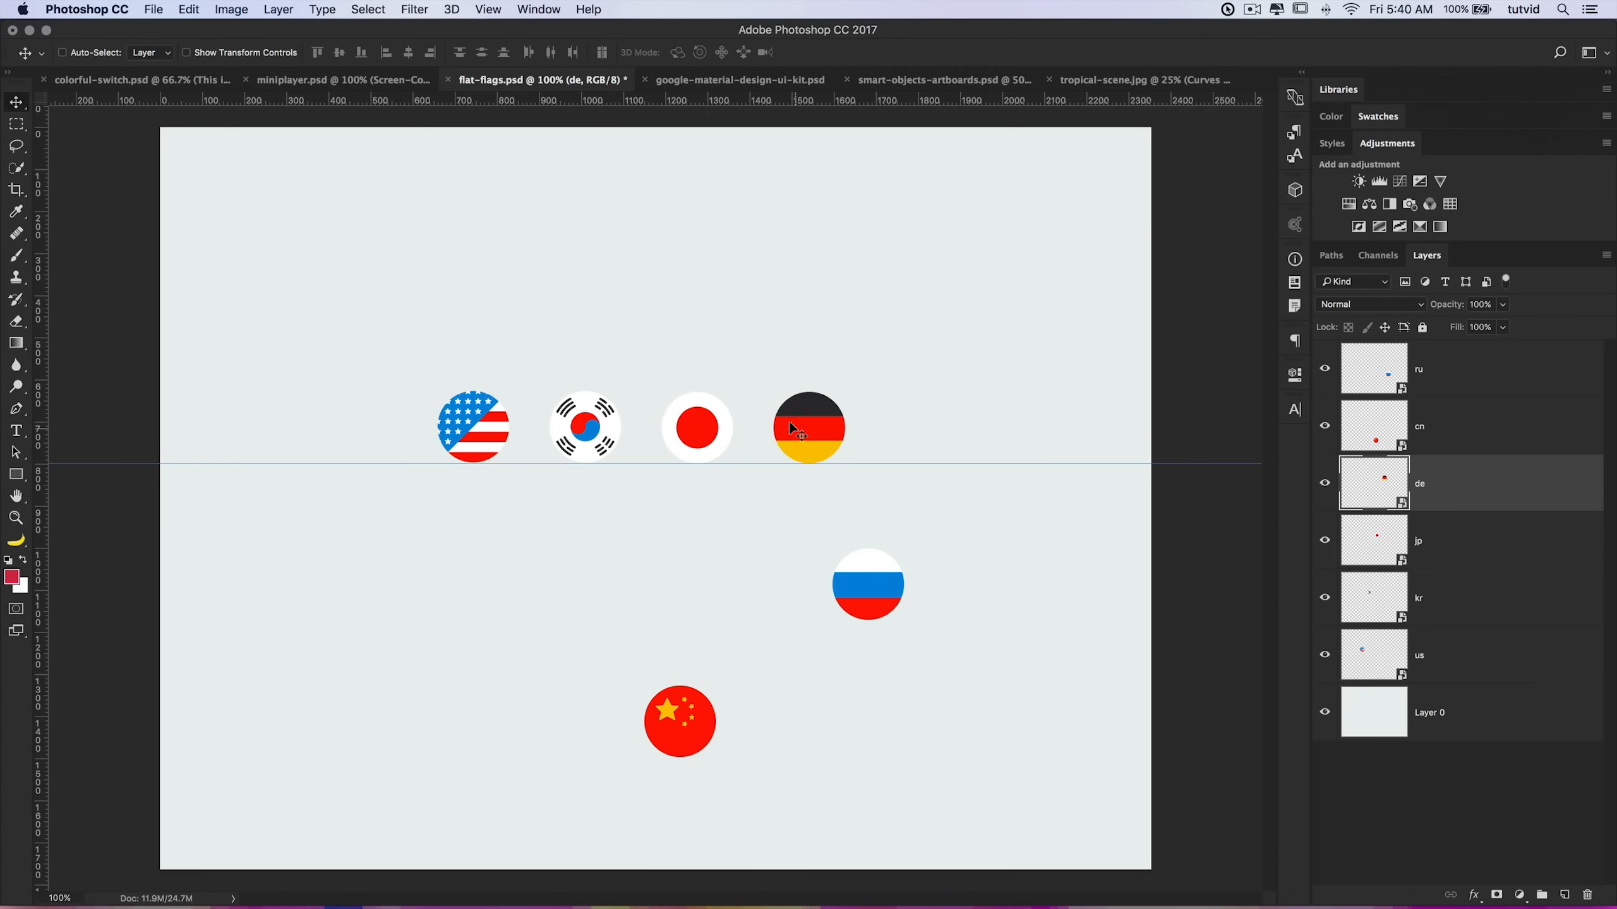
# Step: Turn off Smart Guides and move the Russian flag into the row after the German flag
pyautogui.click(490, 10)
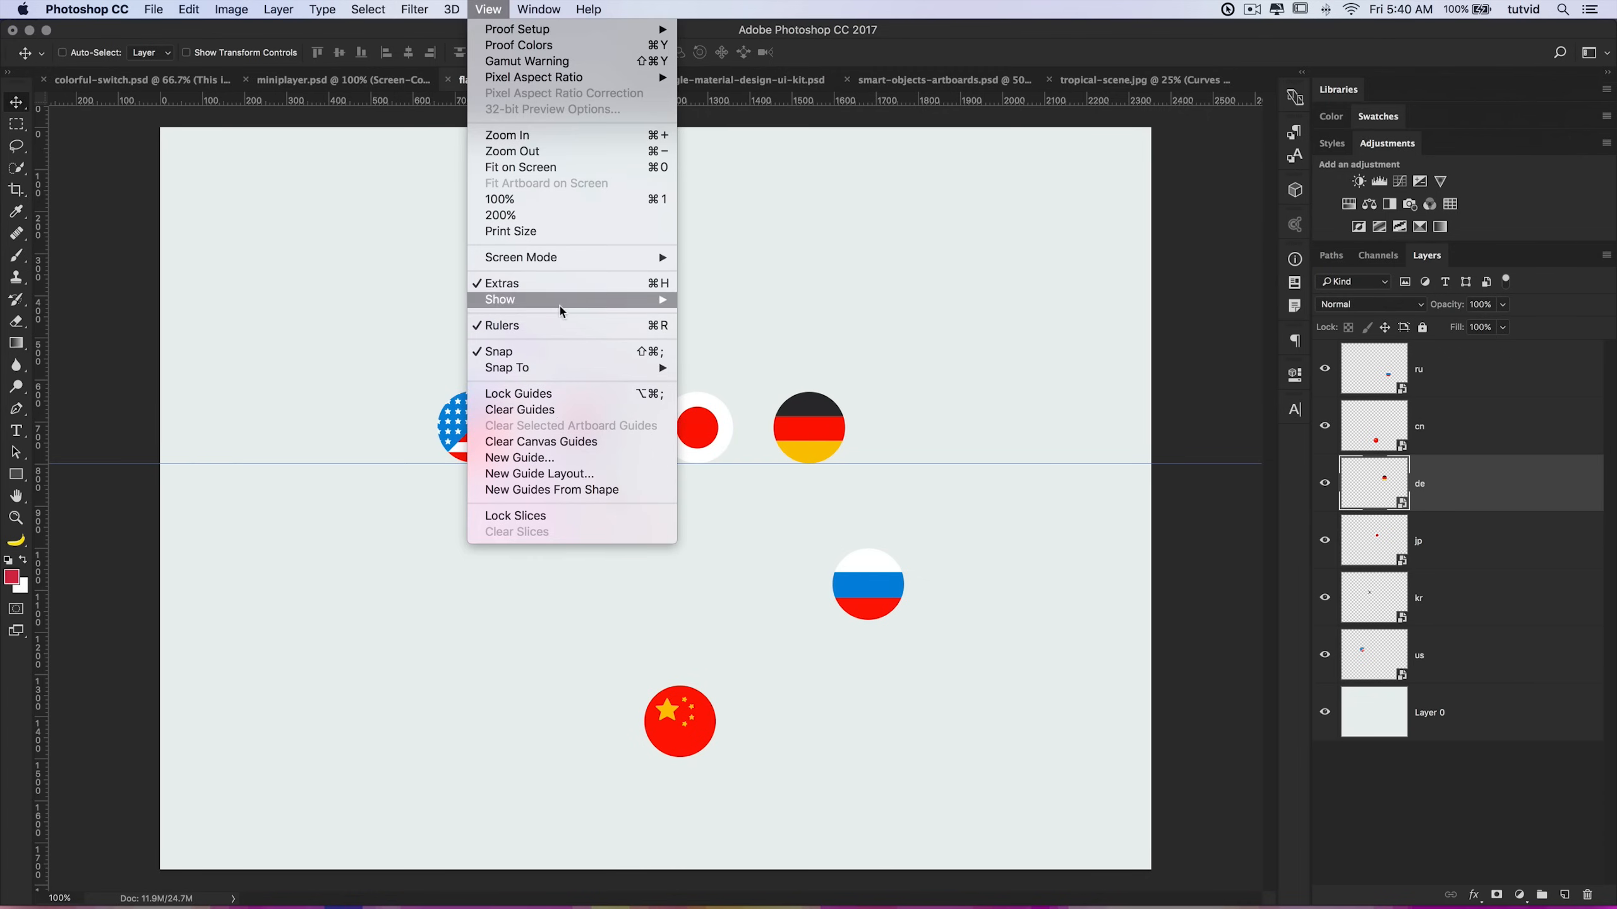
pyautogui.moveTo(560, 311)
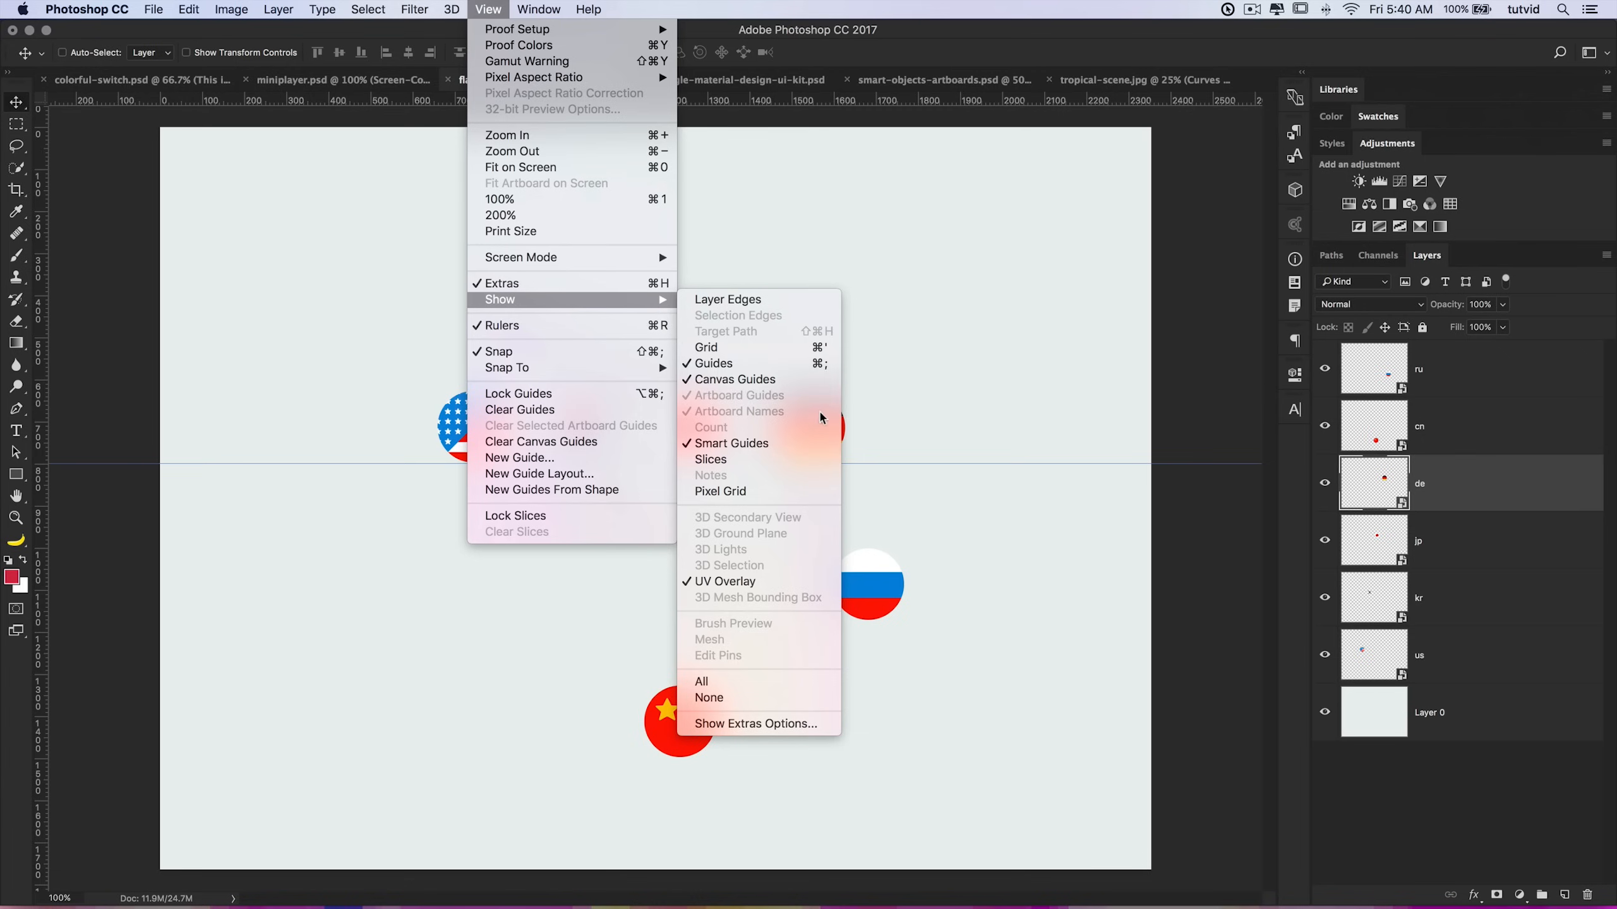
pyautogui.click(732, 449)
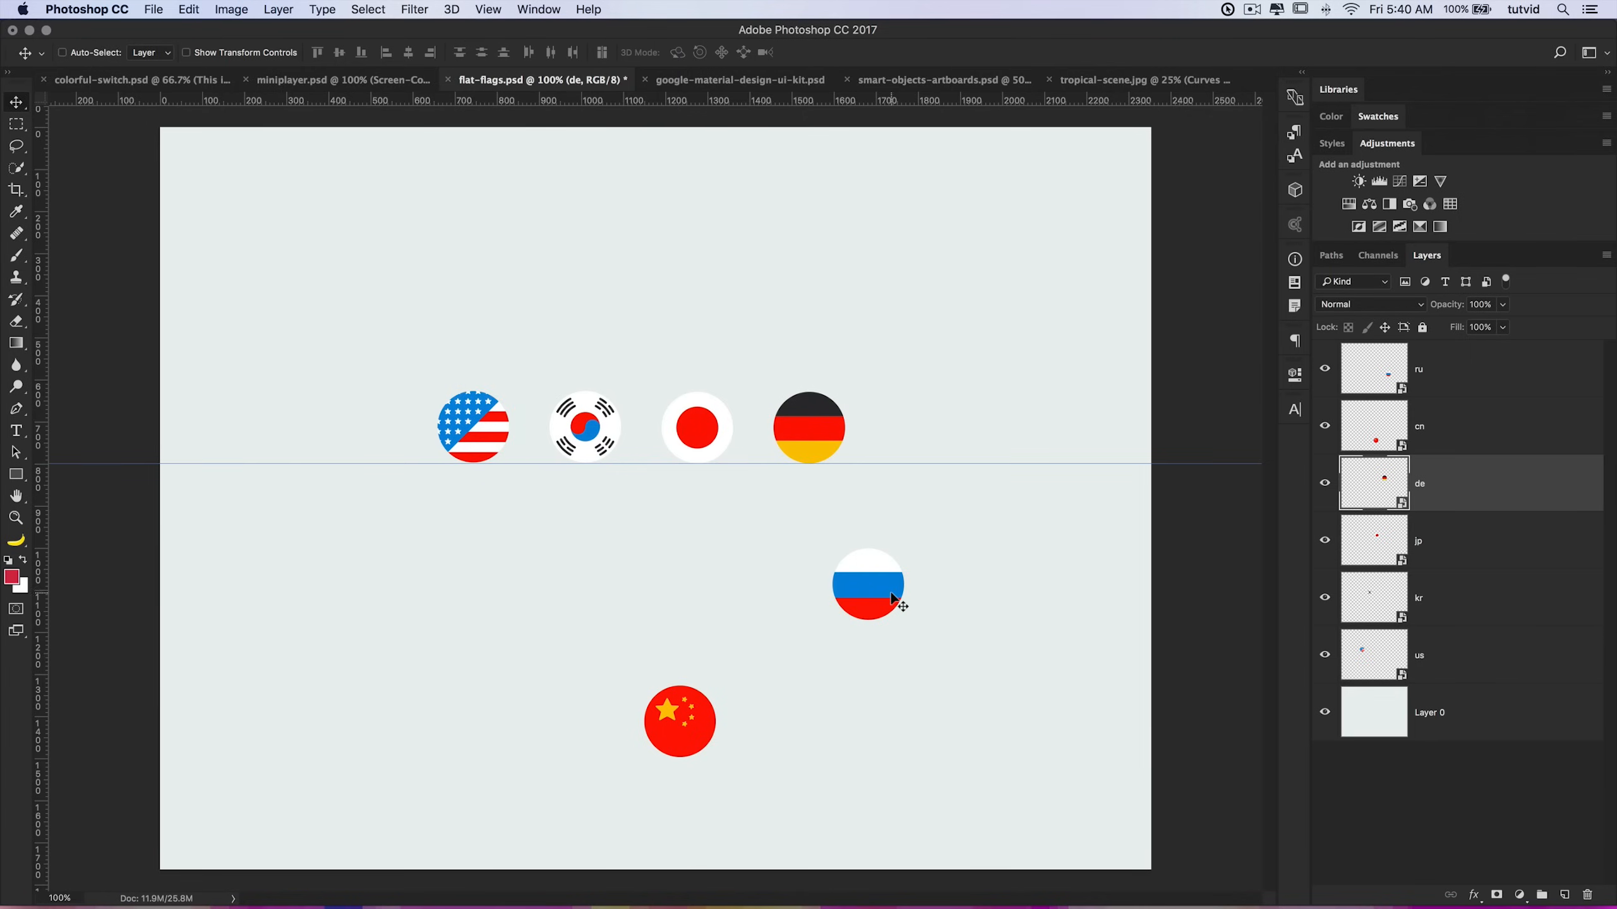
pyautogui.moveTo(874, 592); pyautogui.dragTo(927, 434)
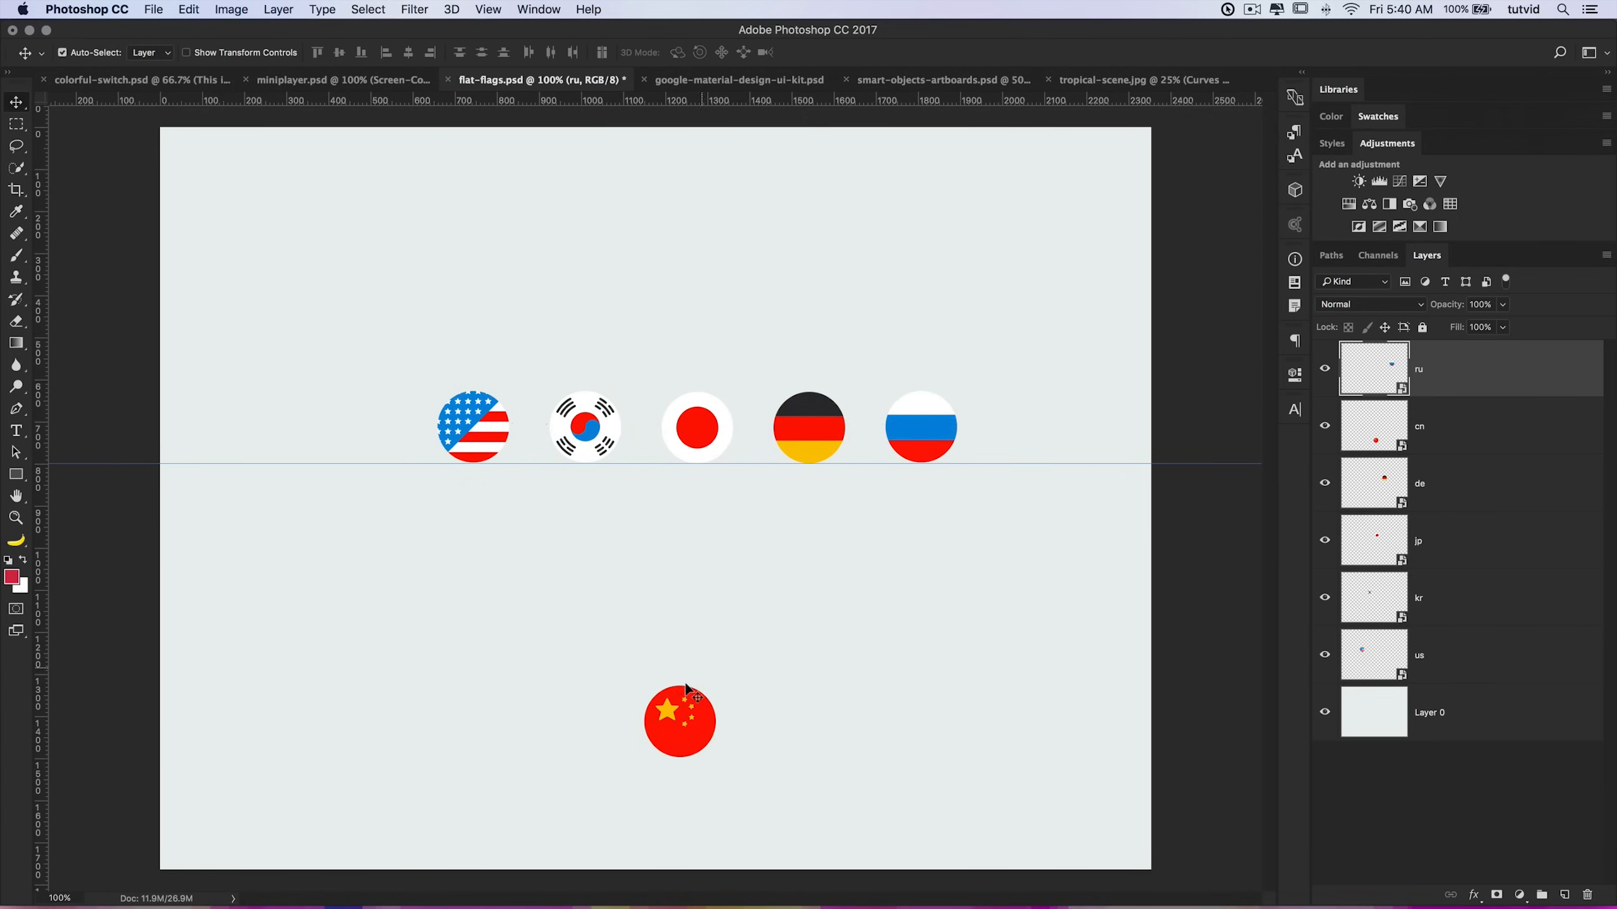
# Step: Move the Chinese flag onto the guide at the end of the row, after the Russian flag
pyautogui.moveTo(678, 726); pyautogui.dragTo(1034, 435)
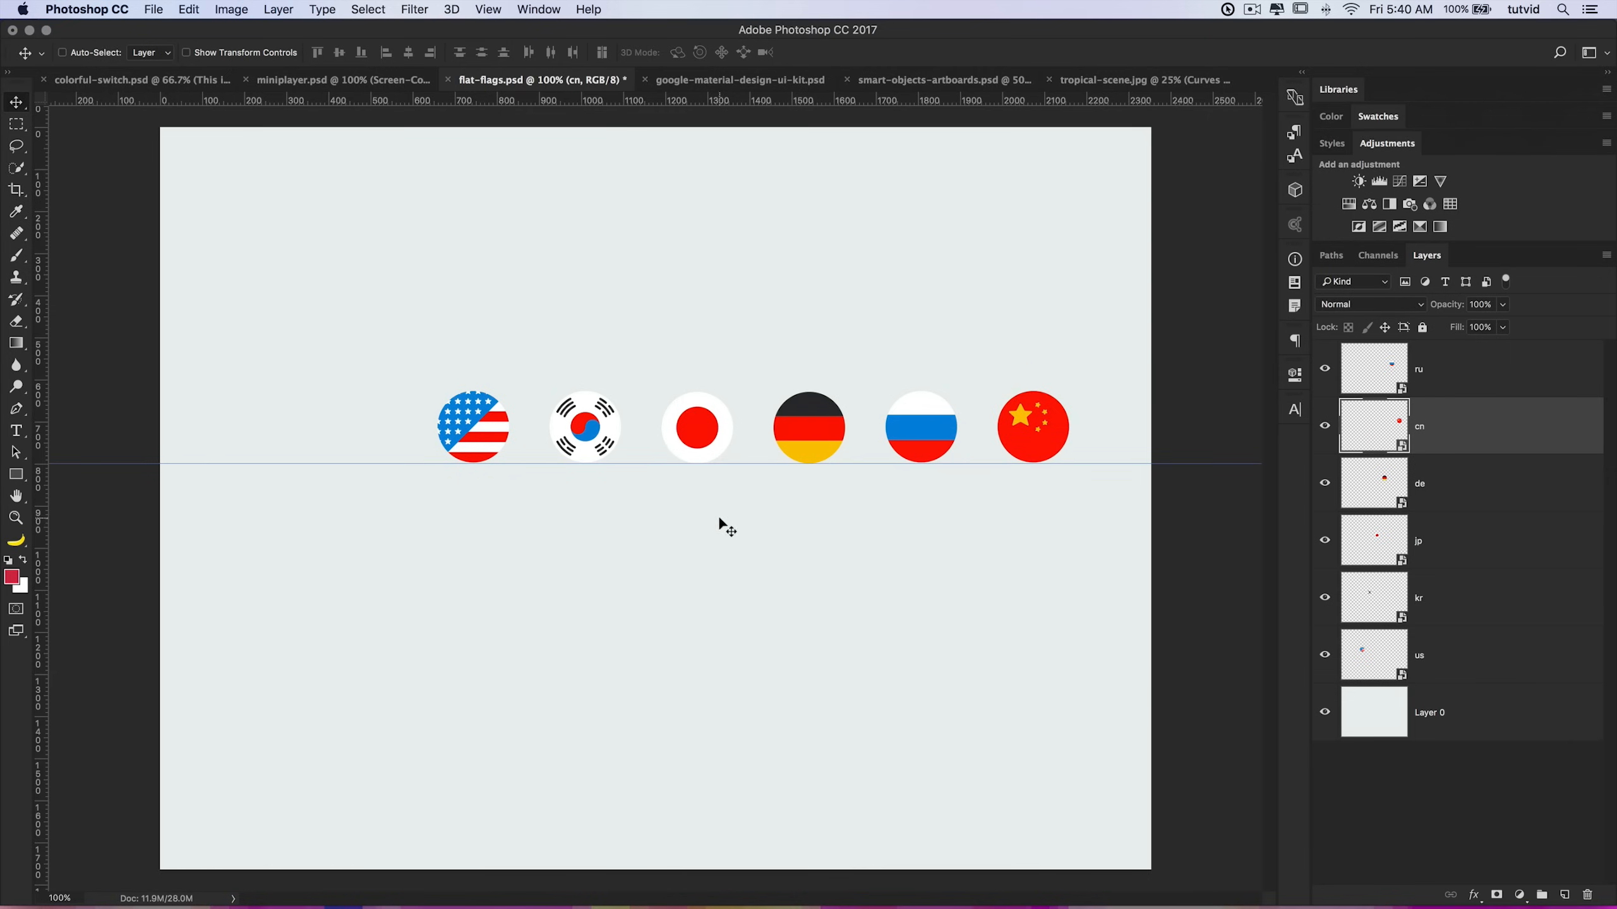
# Step: Remove the horizontal guide and hide the rulers
pyautogui.moveTo(739, 463); pyautogui.dragTo(801, 6)
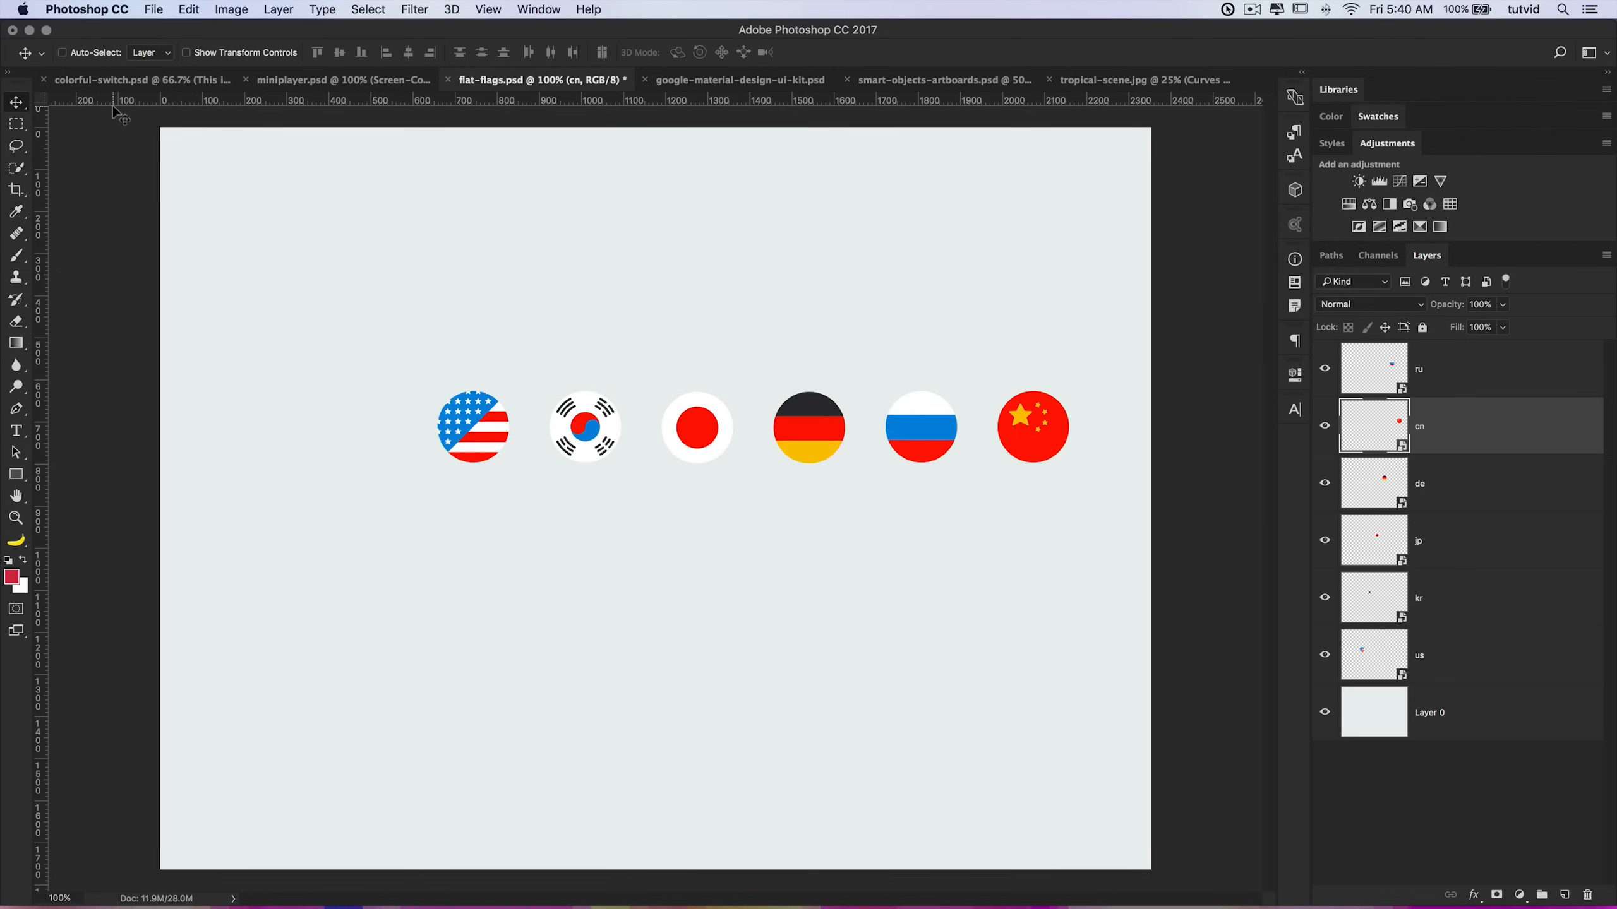
pyautogui.press('super+r')
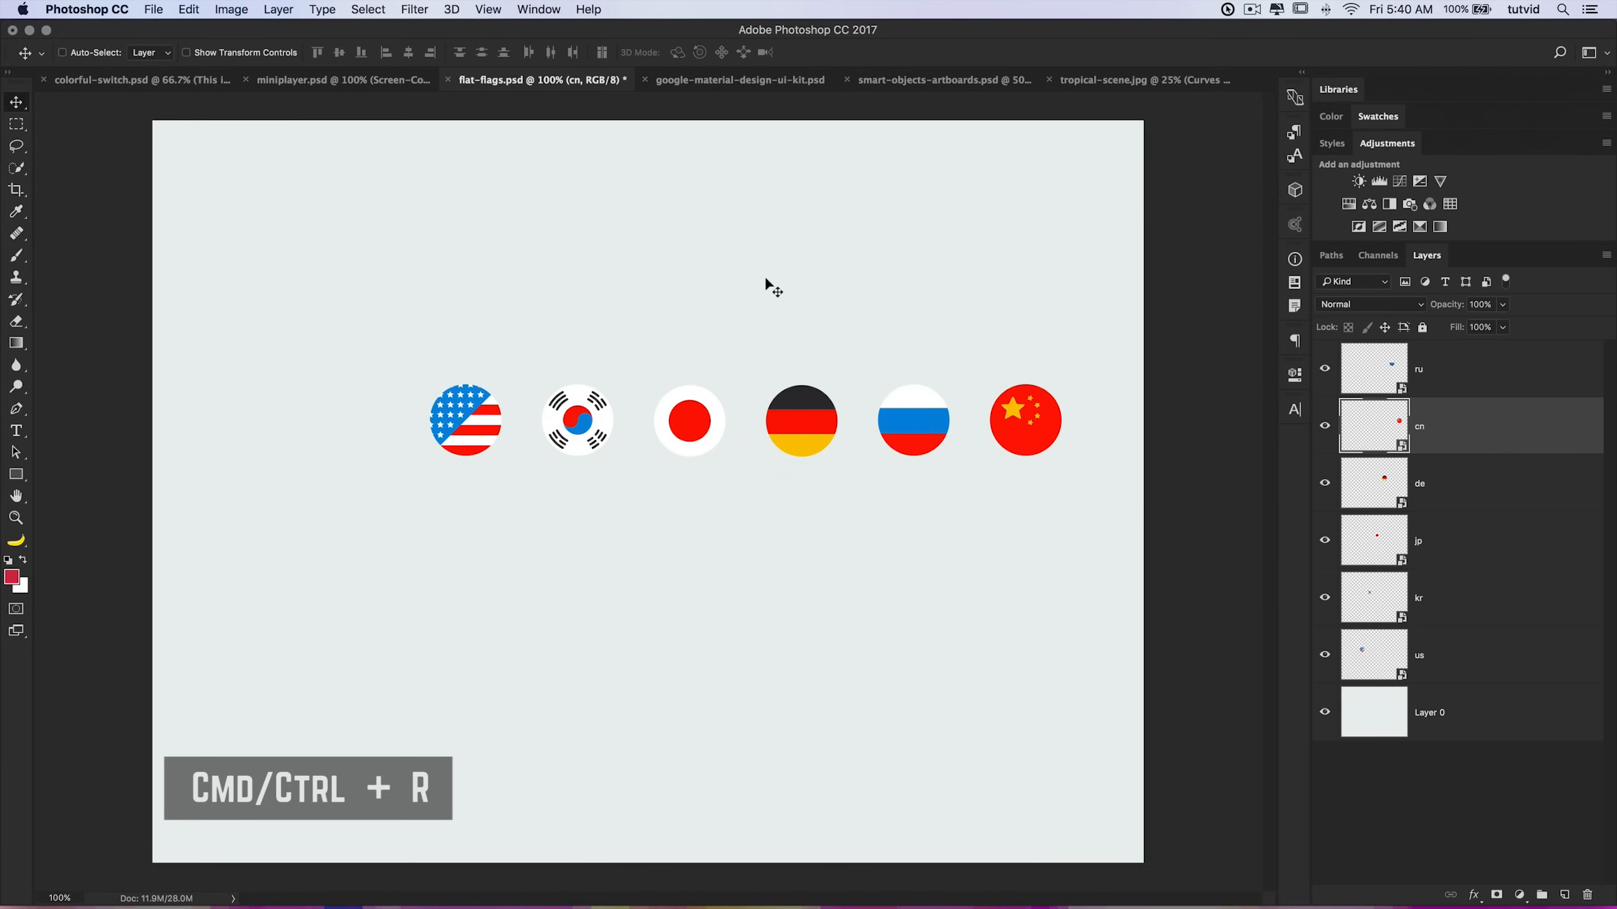
# Step: Create a new guide layout with 2 columns and 2 rows, using a 0 px row gutter
pyautogui.click(487, 9)
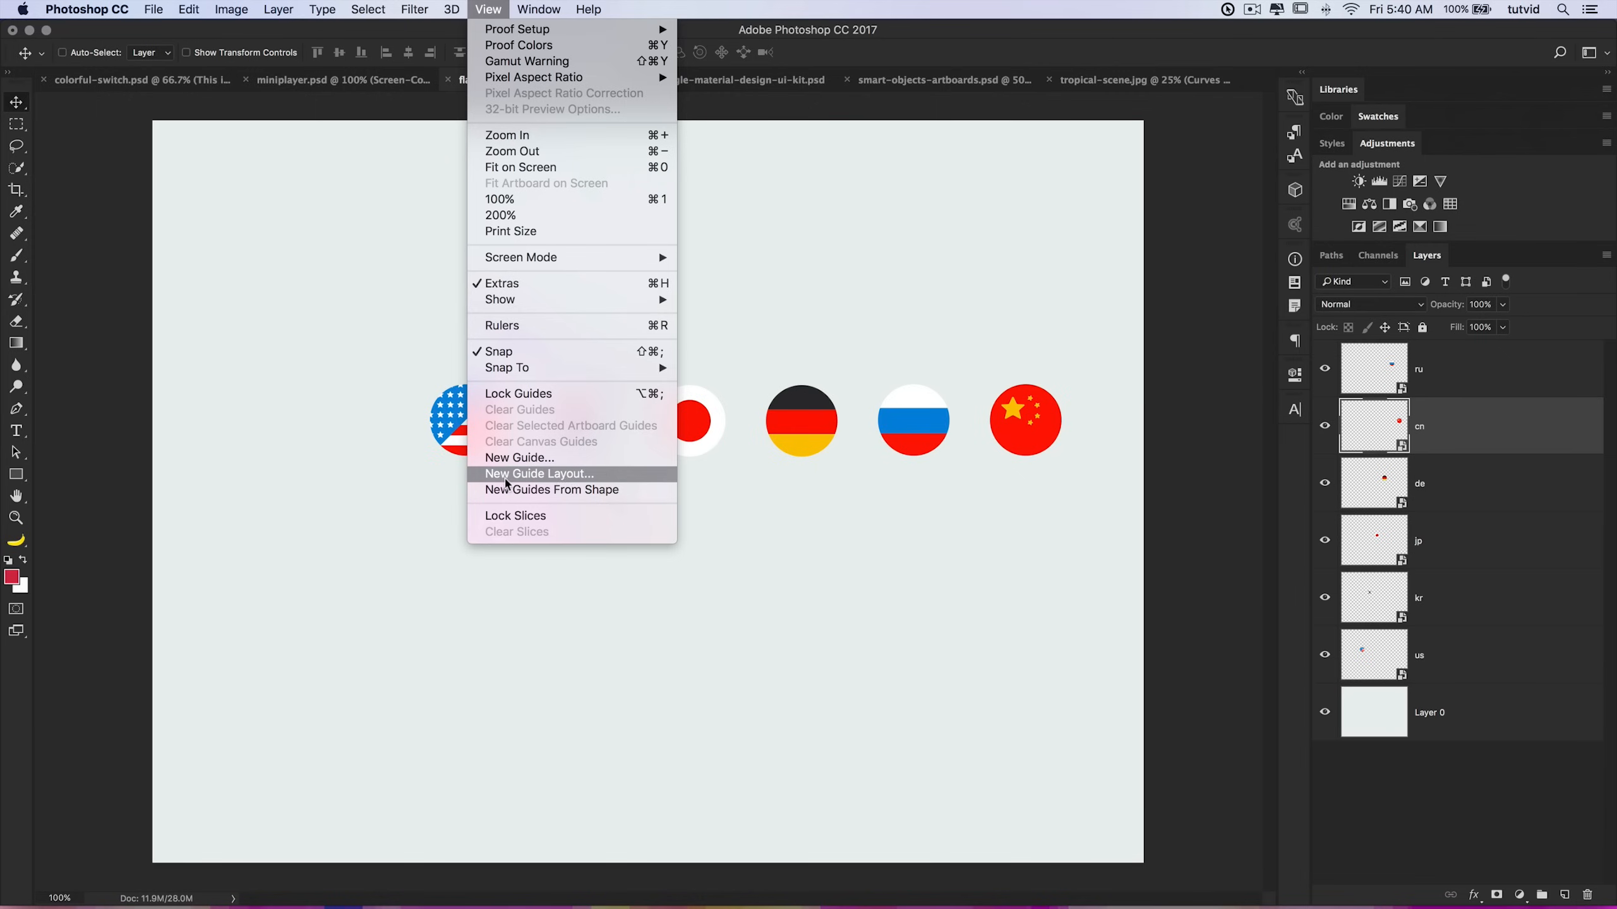
pyautogui.click(554, 475)
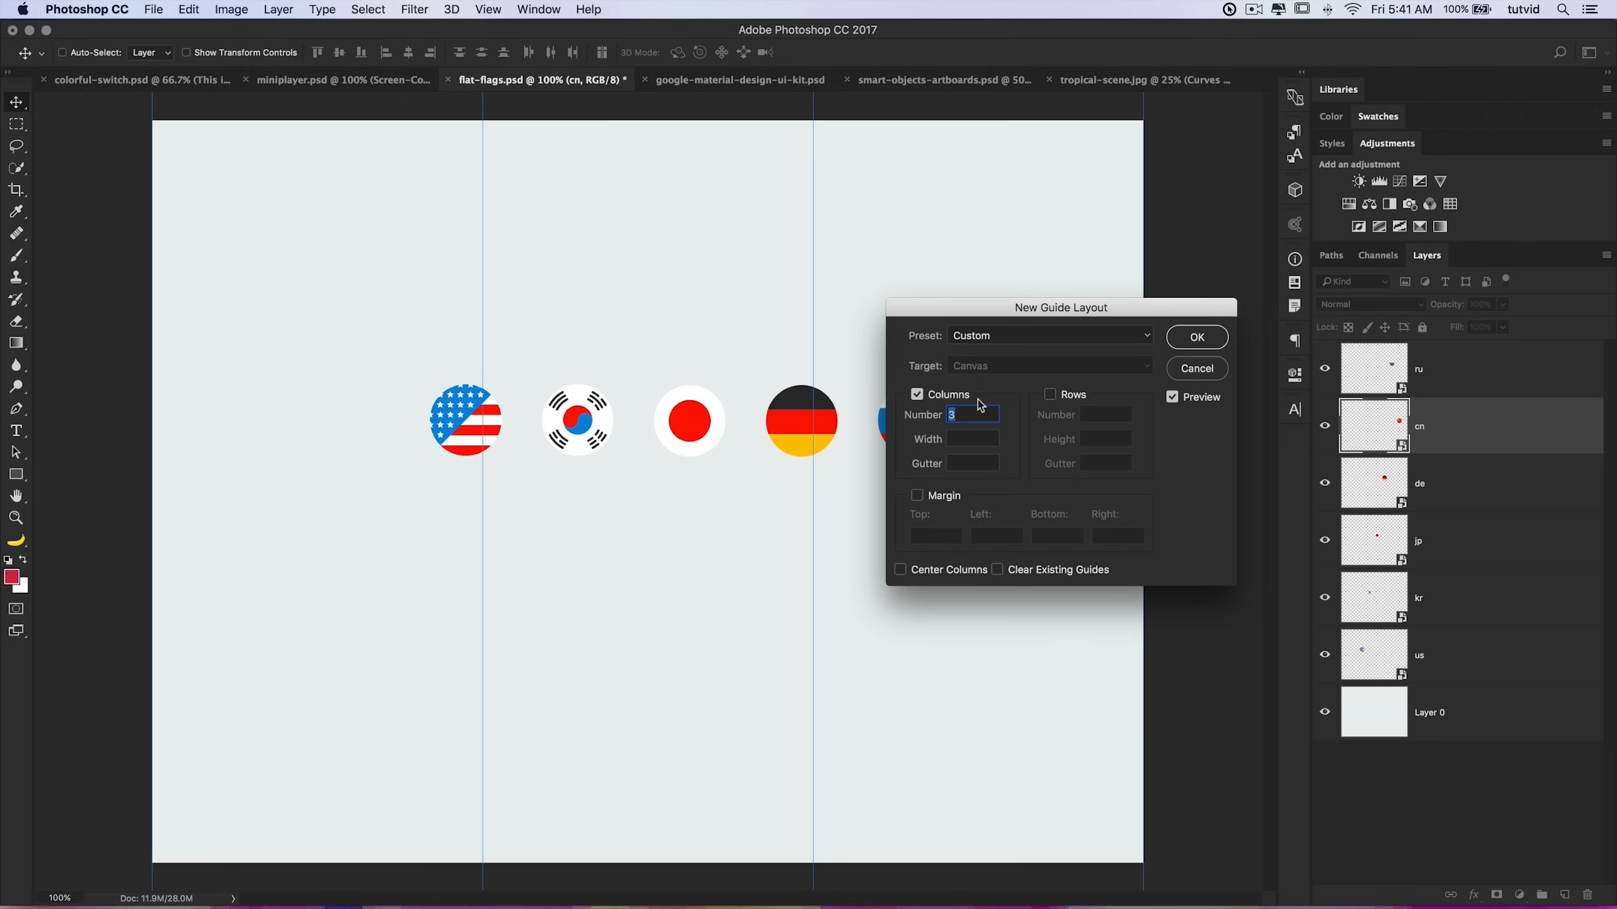
pyautogui.write('2')
pyautogui.click(1050, 394)
pyautogui.click(1097, 414)
pyautogui.doubleClick(1096, 463)
pyautogui.write('0')
pyautogui.press('Tab')
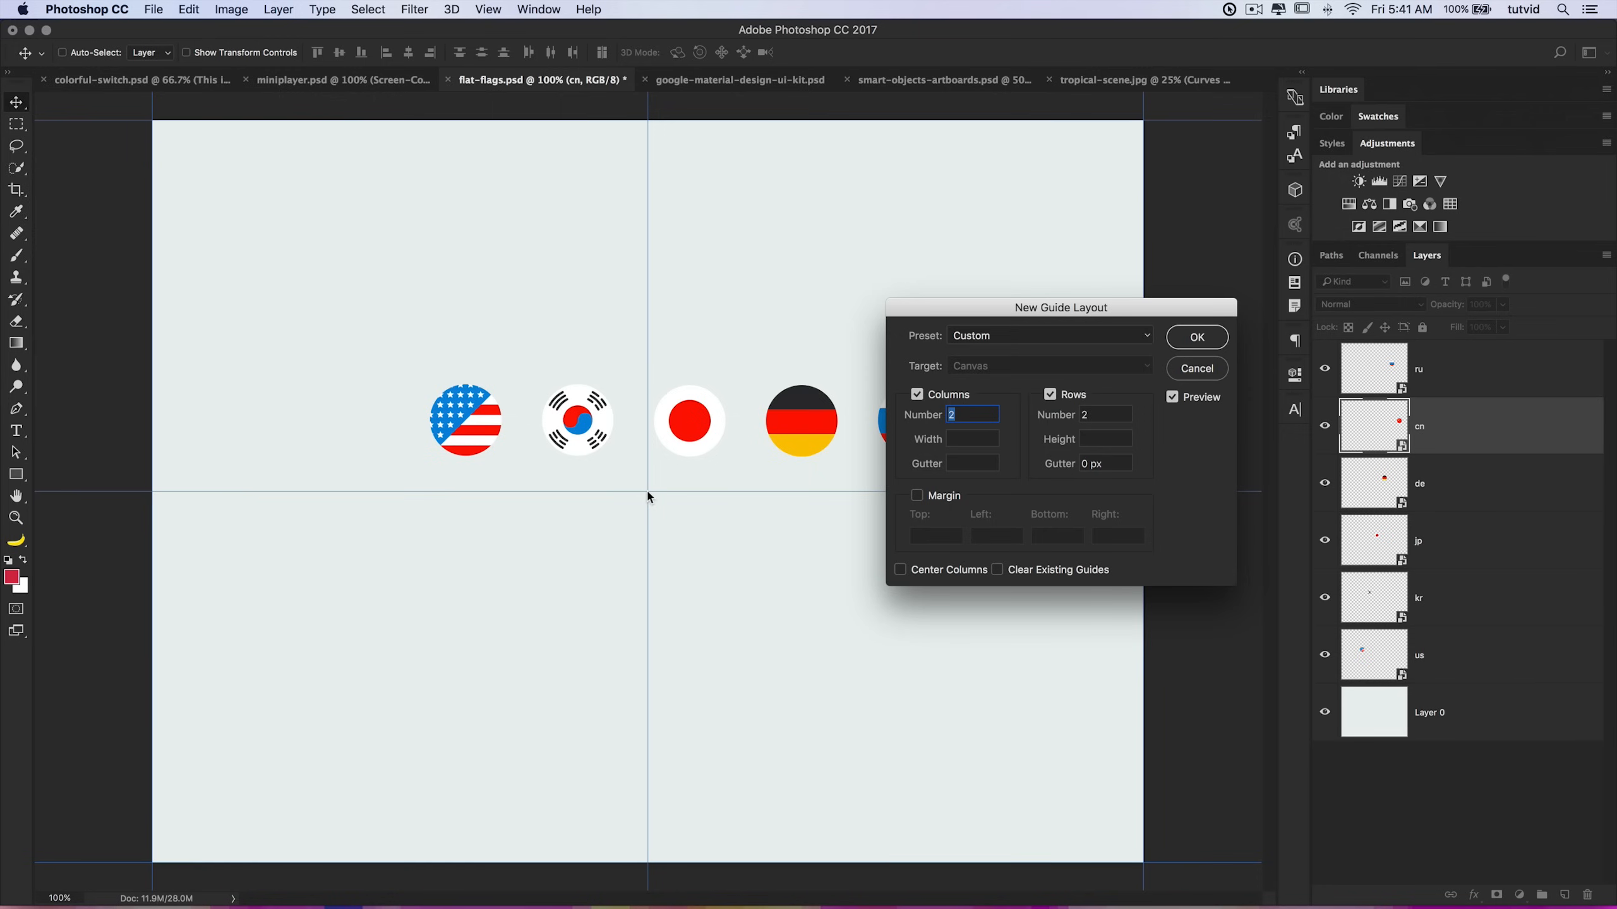
pyautogui.click(1196, 336)
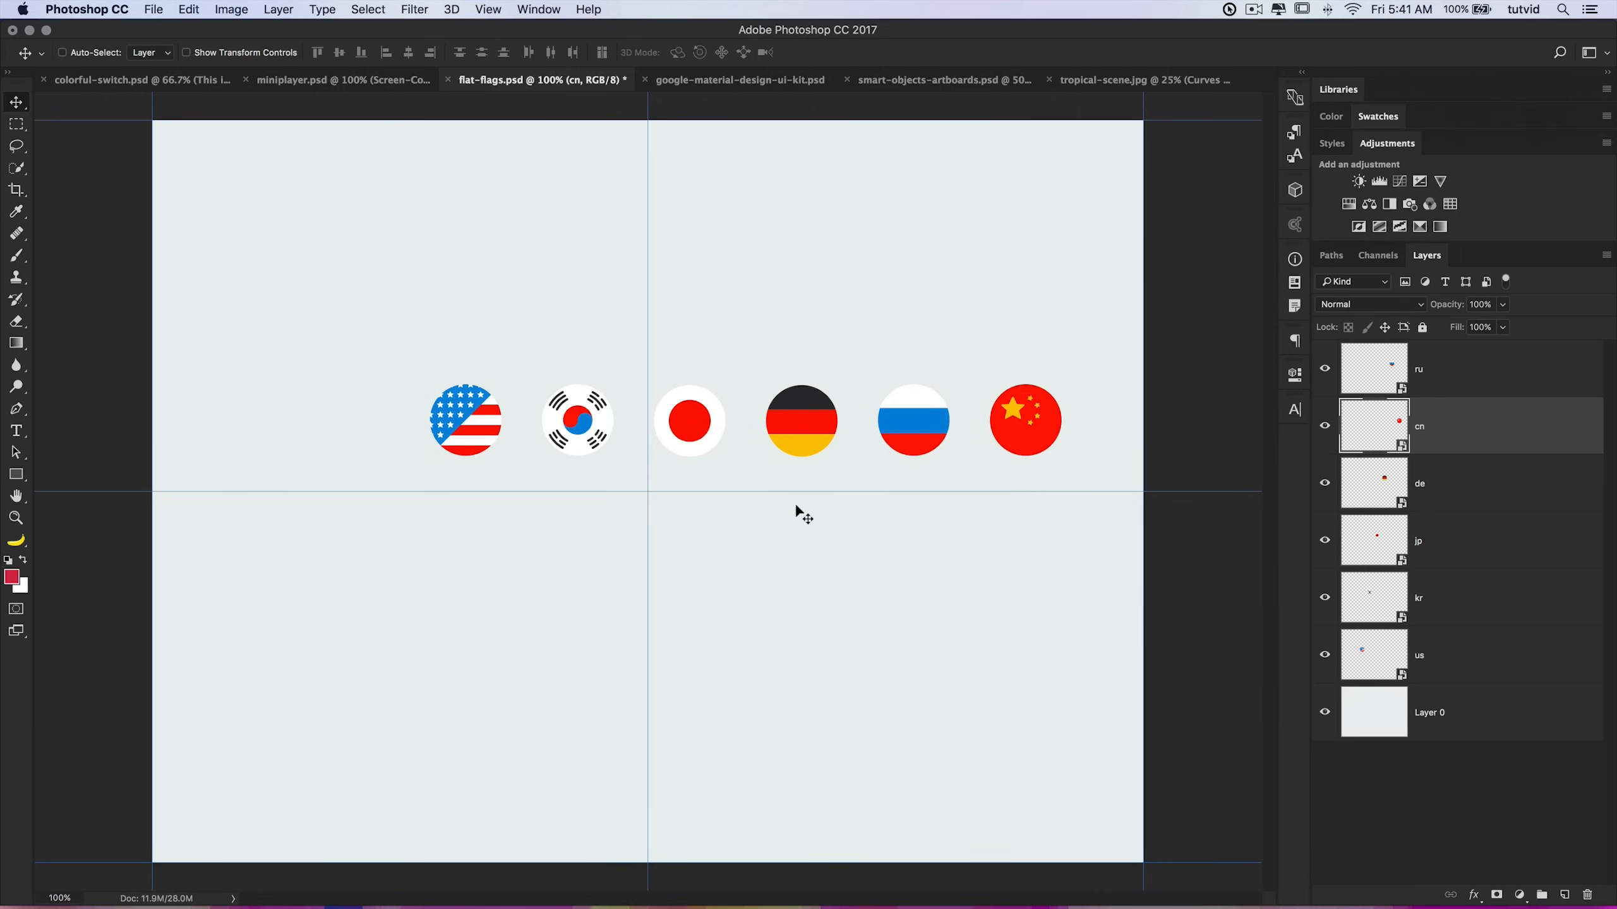
# Step: Select all six flag layers and move the row down so its centres sit on the horizontal guide
pyautogui.click(1455, 373)
pyautogui.keyDown('shift'); pyautogui.click(1458, 650); pyautogui.keyUp('shift')
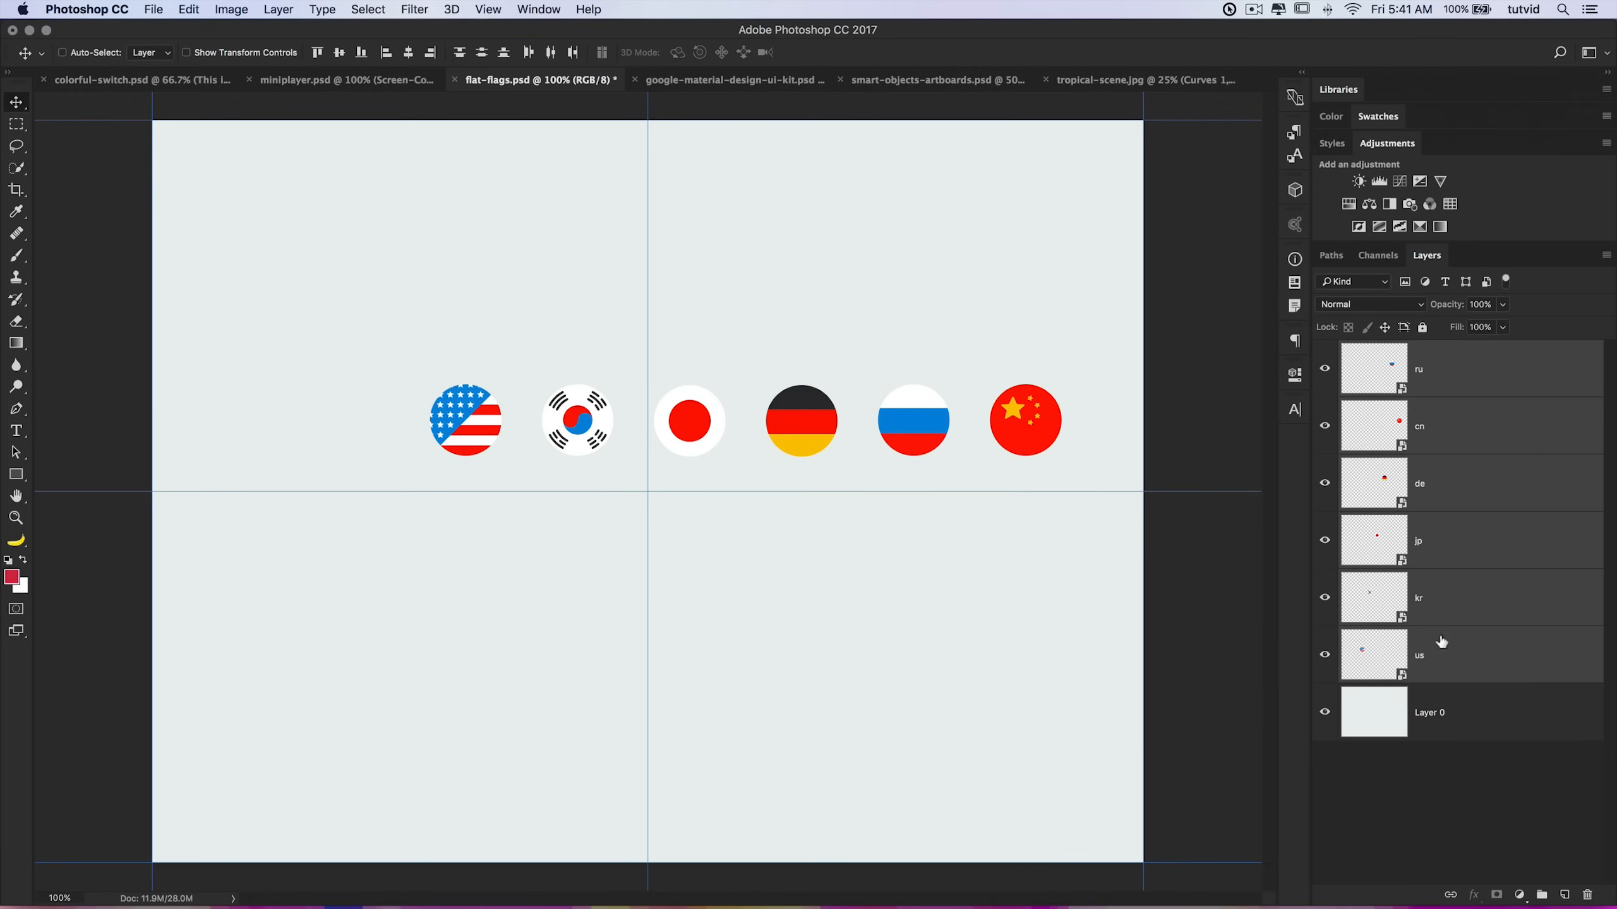
pyautogui.moveTo(904, 432); pyautogui.dragTo(805, 500)
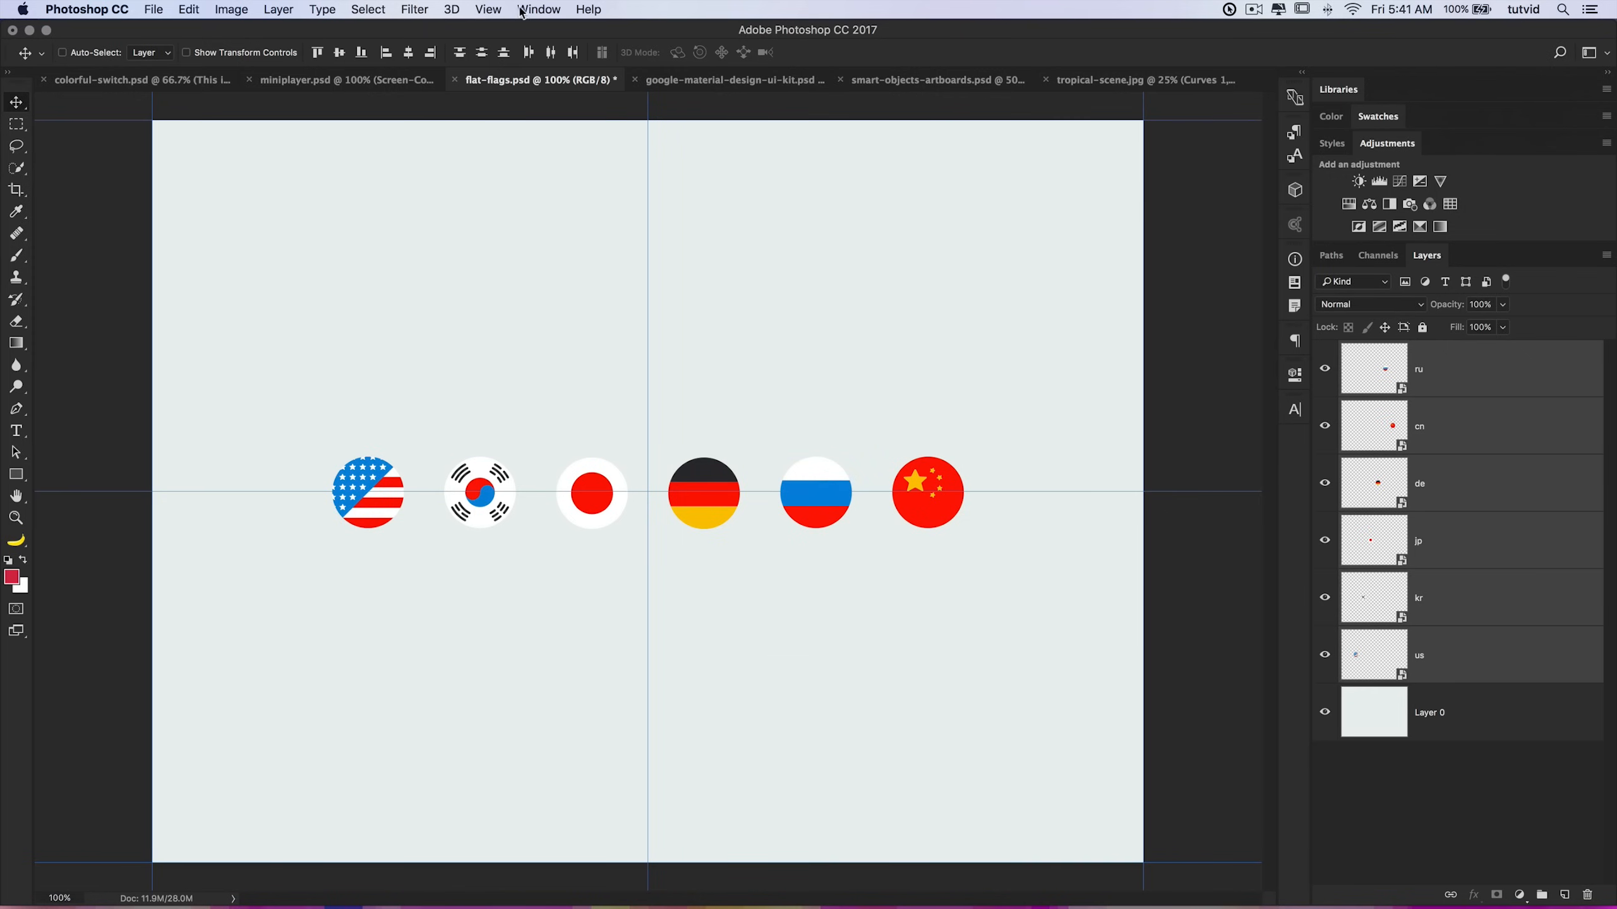
# Step: Hide the guides and revert the document to its last saved version
pyautogui.click(487, 9)
pyautogui.moveTo(542, 299)
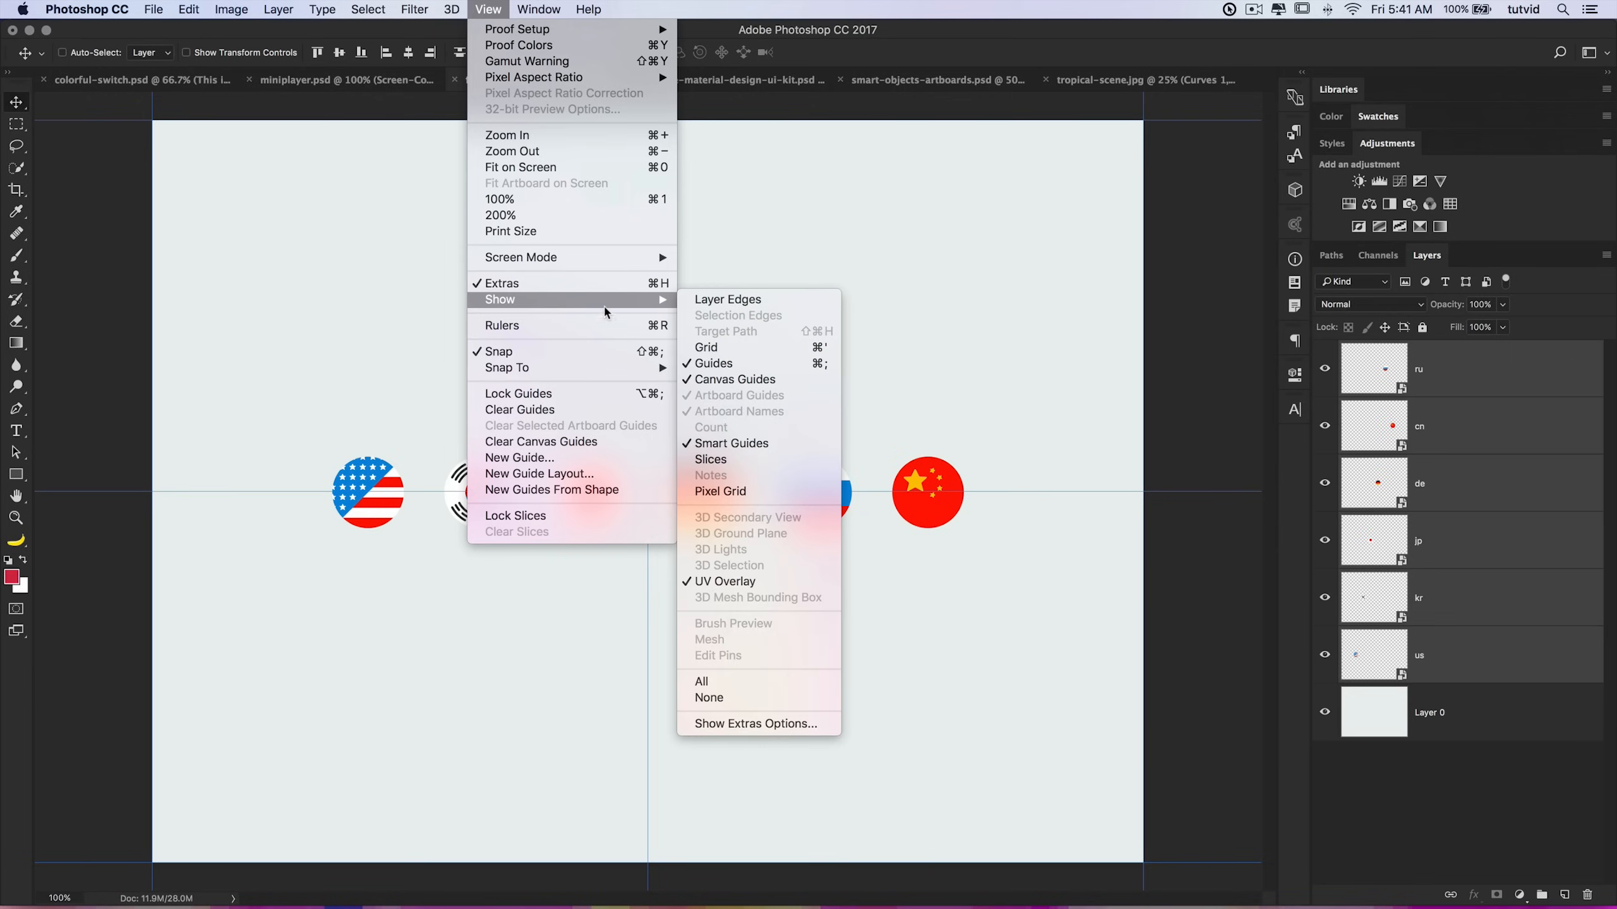
pyautogui.click(725, 368)
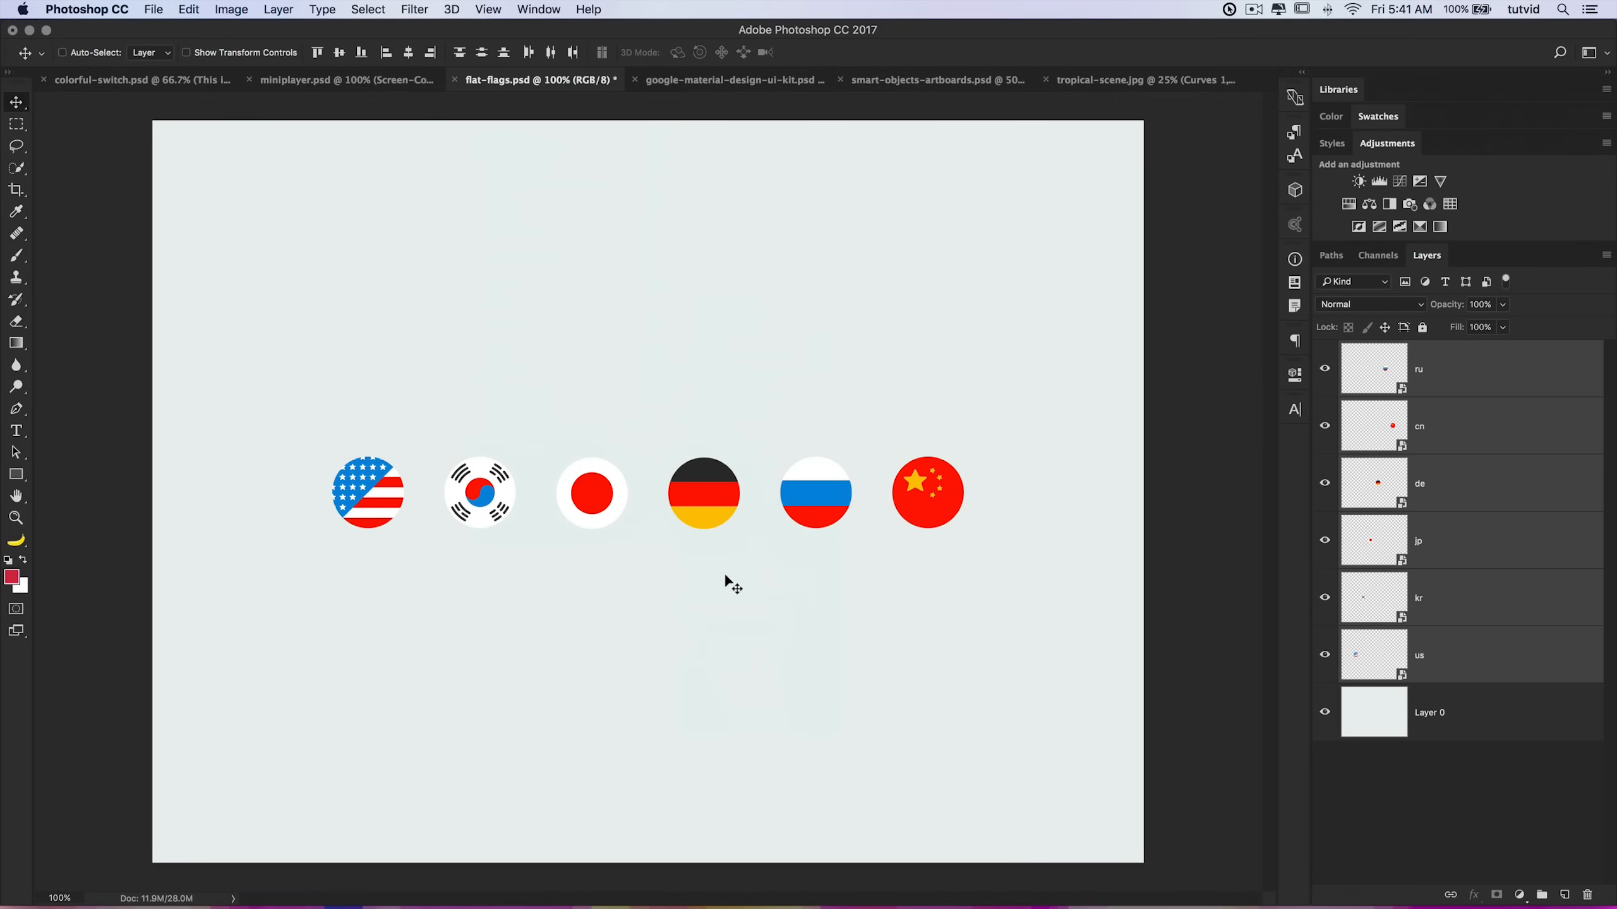
pyautogui.click(1433, 386)
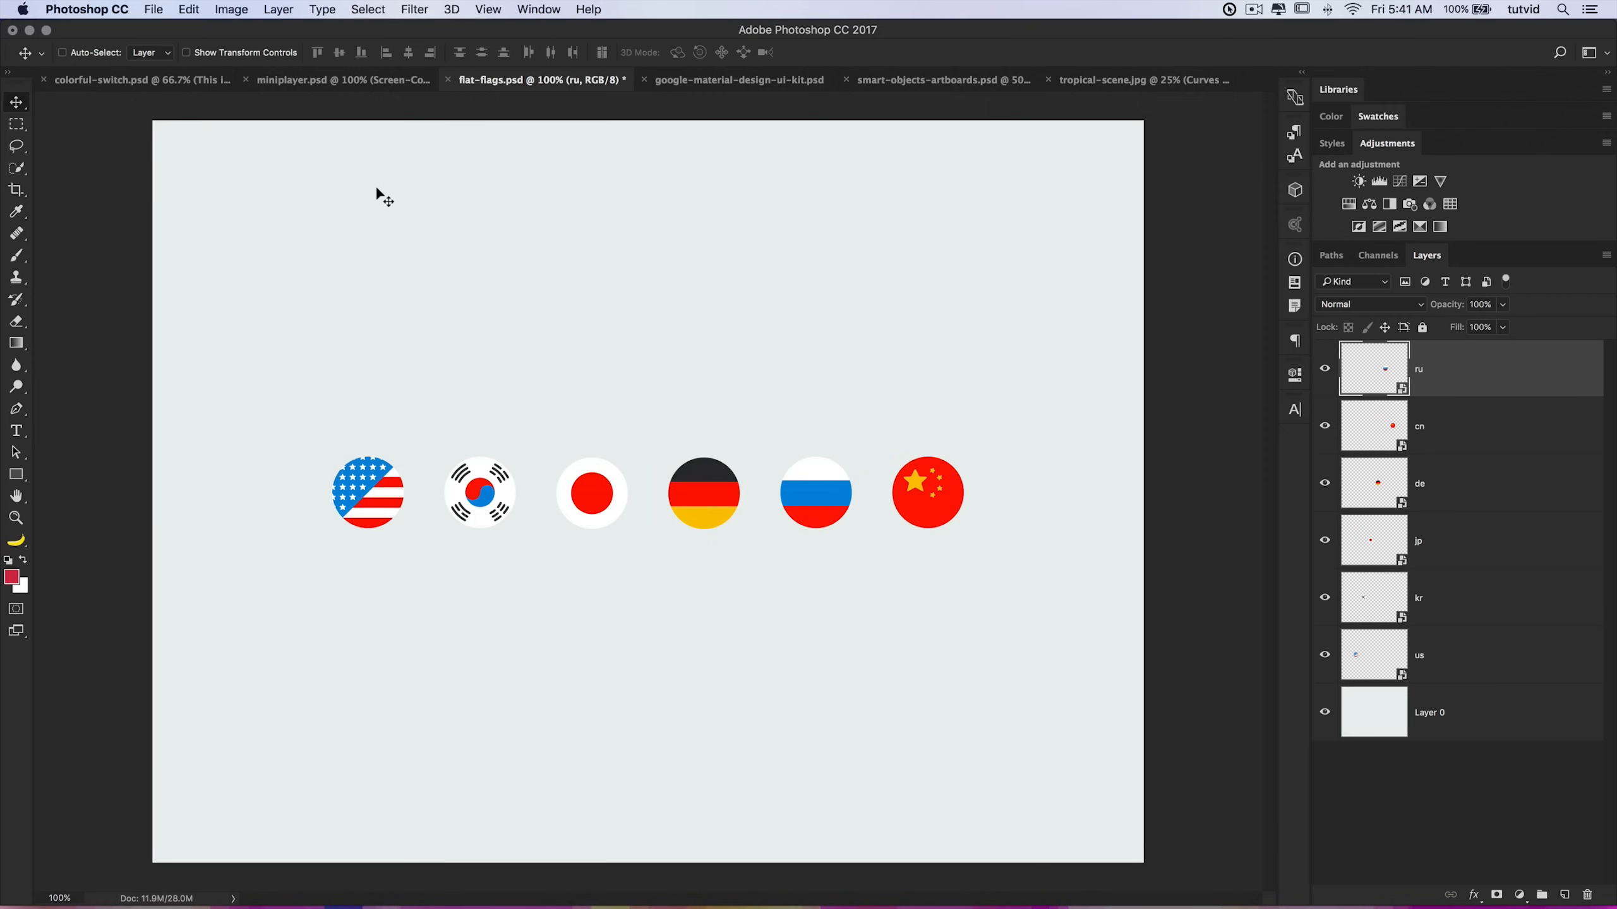
pyautogui.press('F12')
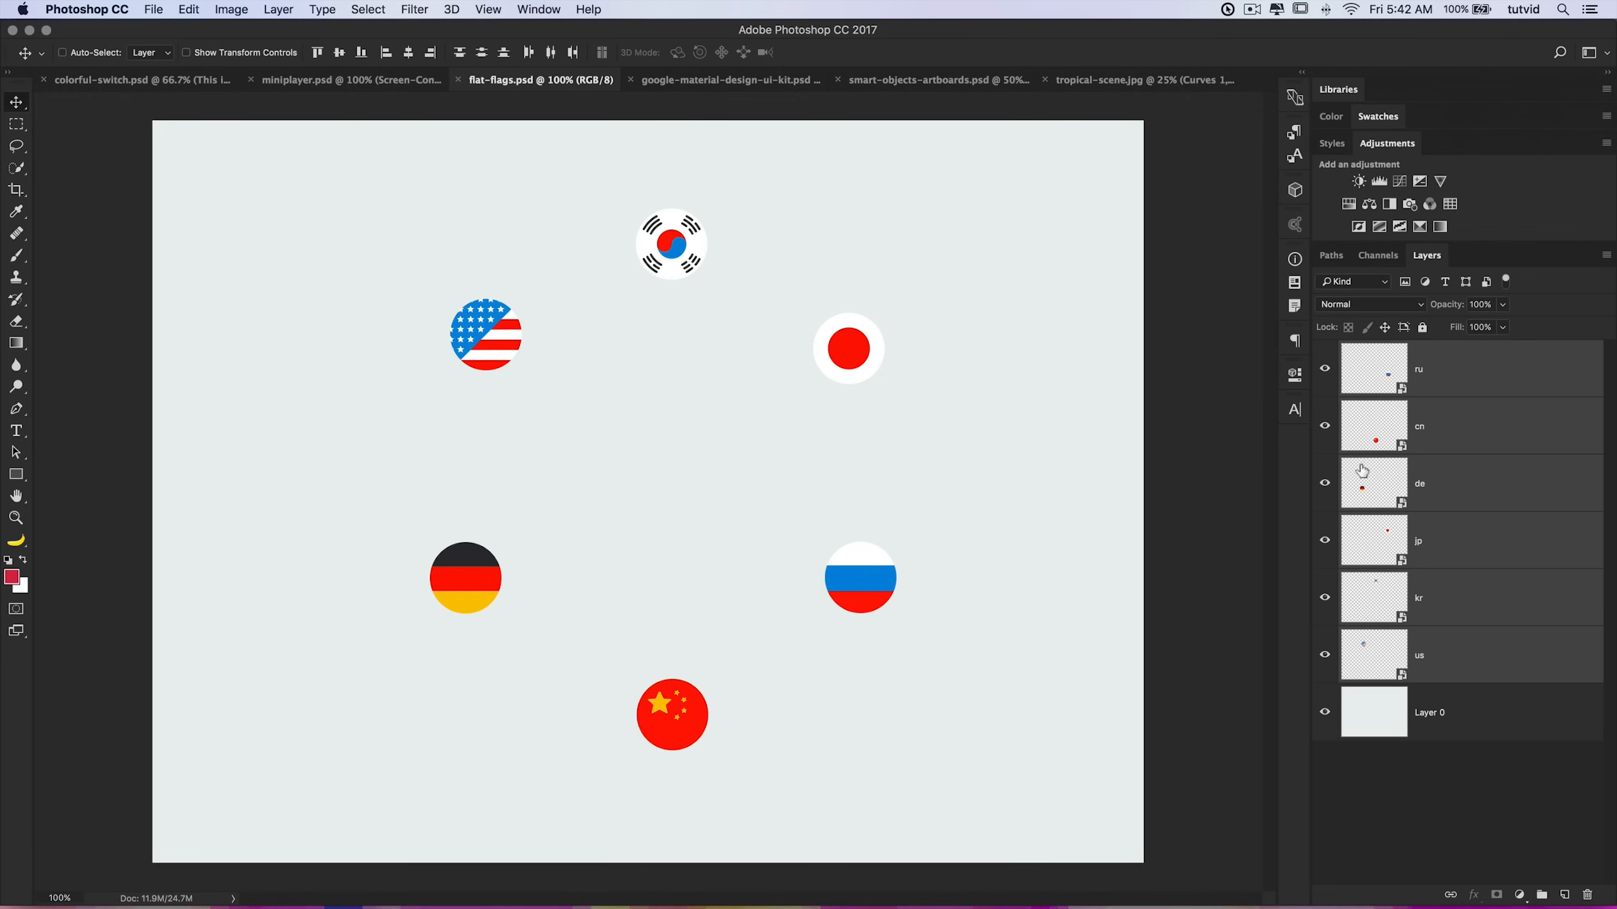
# Step: Select the US, Korean and Japanese flag layers and align their vertical centers
pyautogui.click(1446, 376)
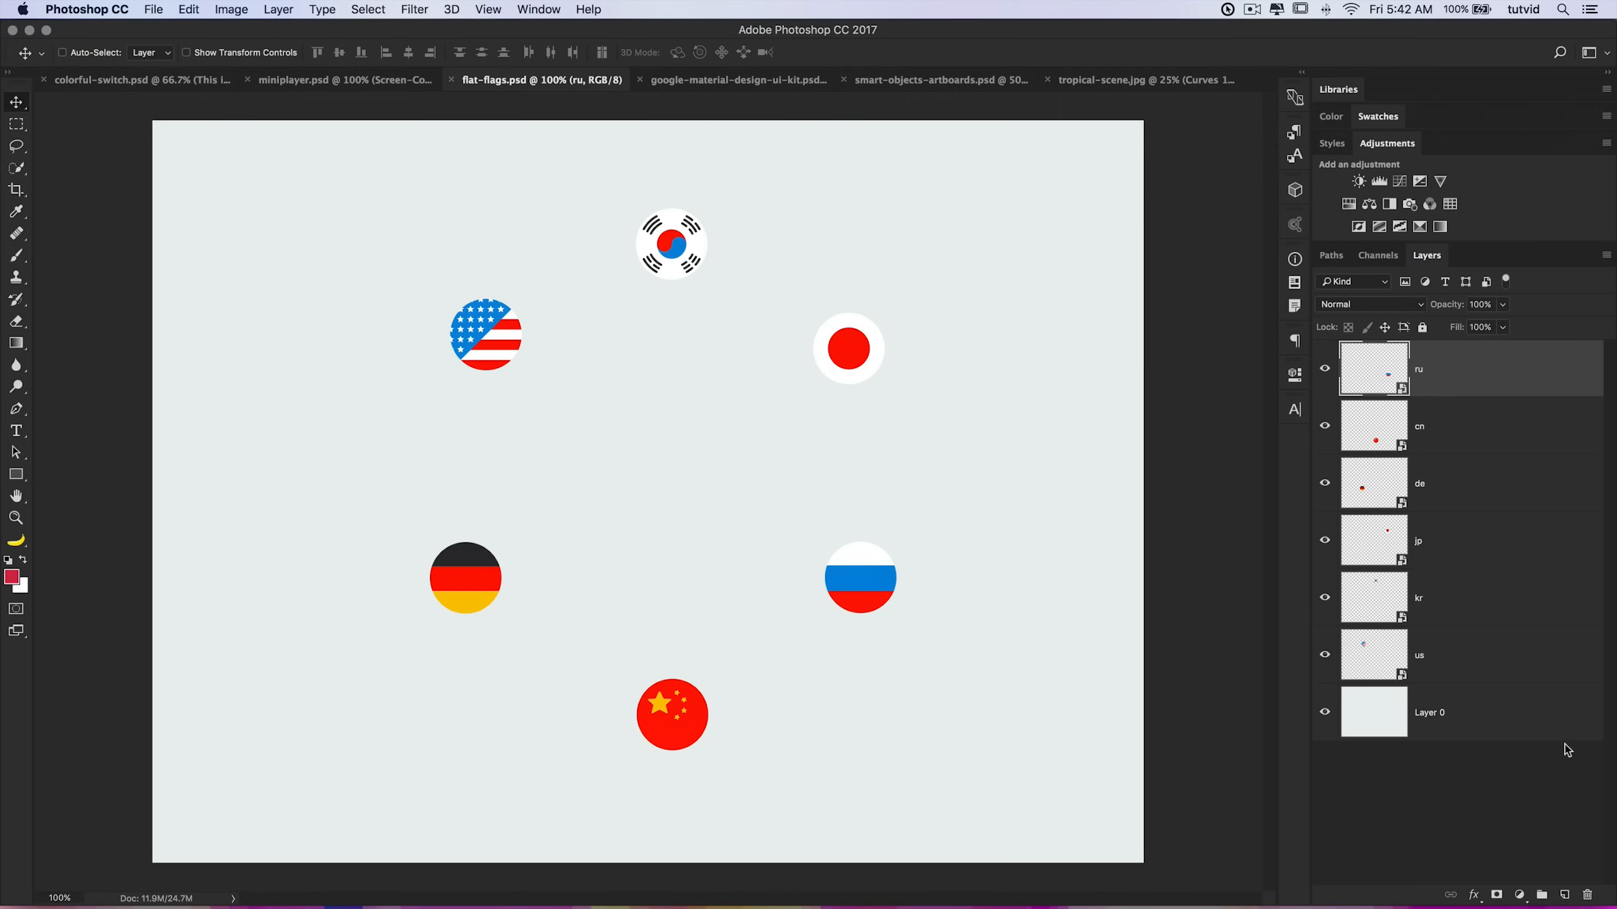
pyautogui.click(1466, 651)
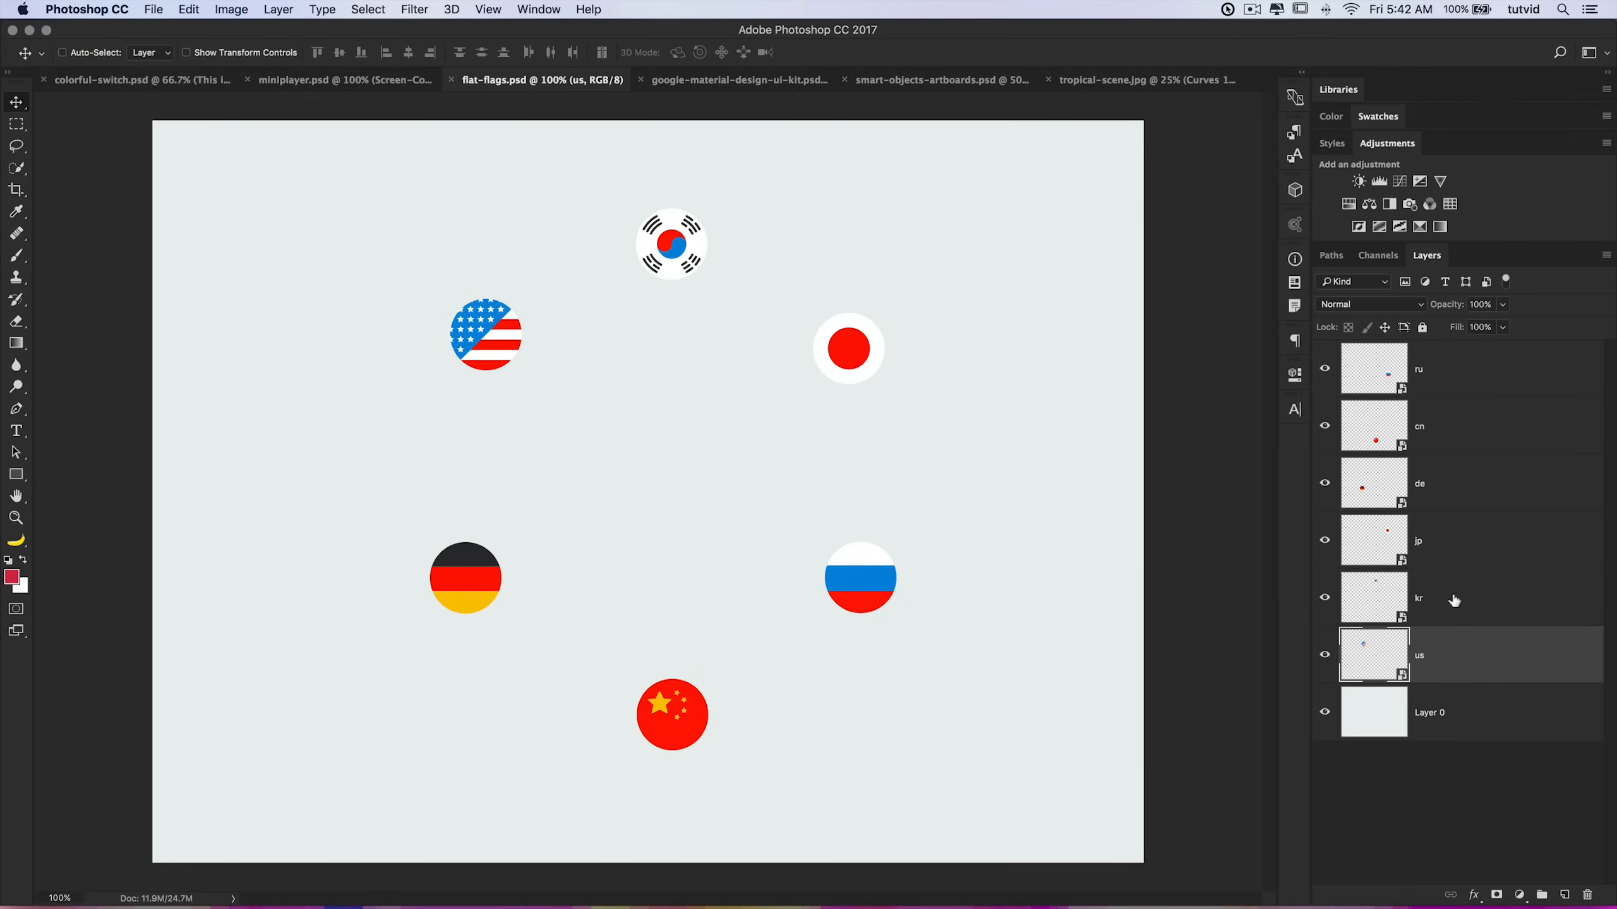
pyautogui.click(1455, 602)
pyautogui.click(1446, 559)
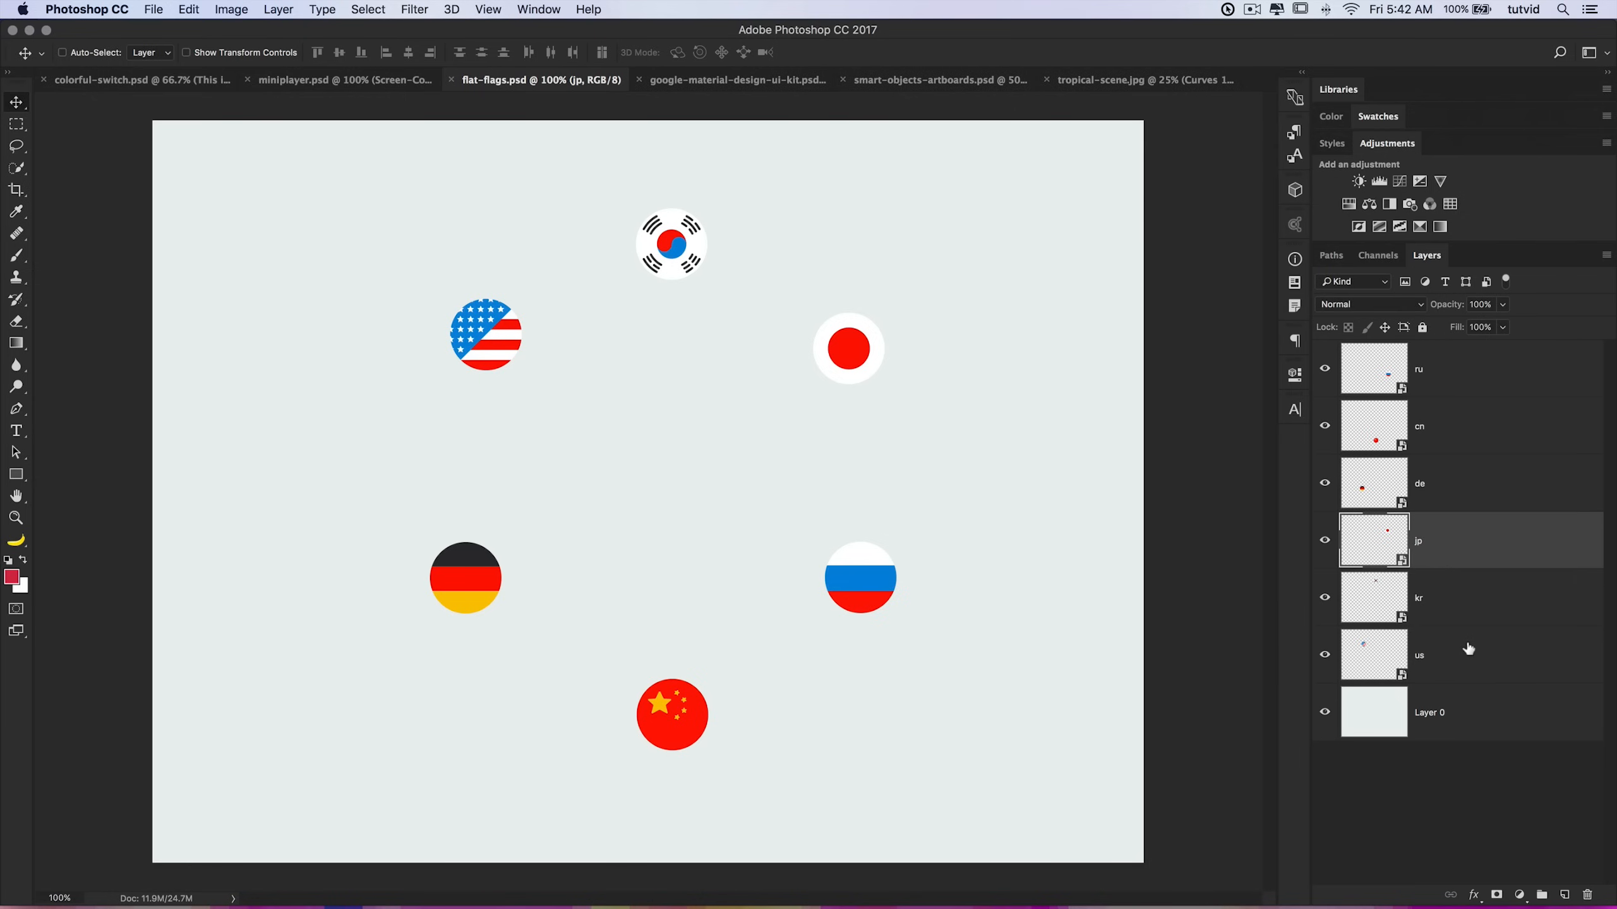
pyautogui.keyDown('shift'); pyautogui.click(1469, 658); pyautogui.keyUp('shift')
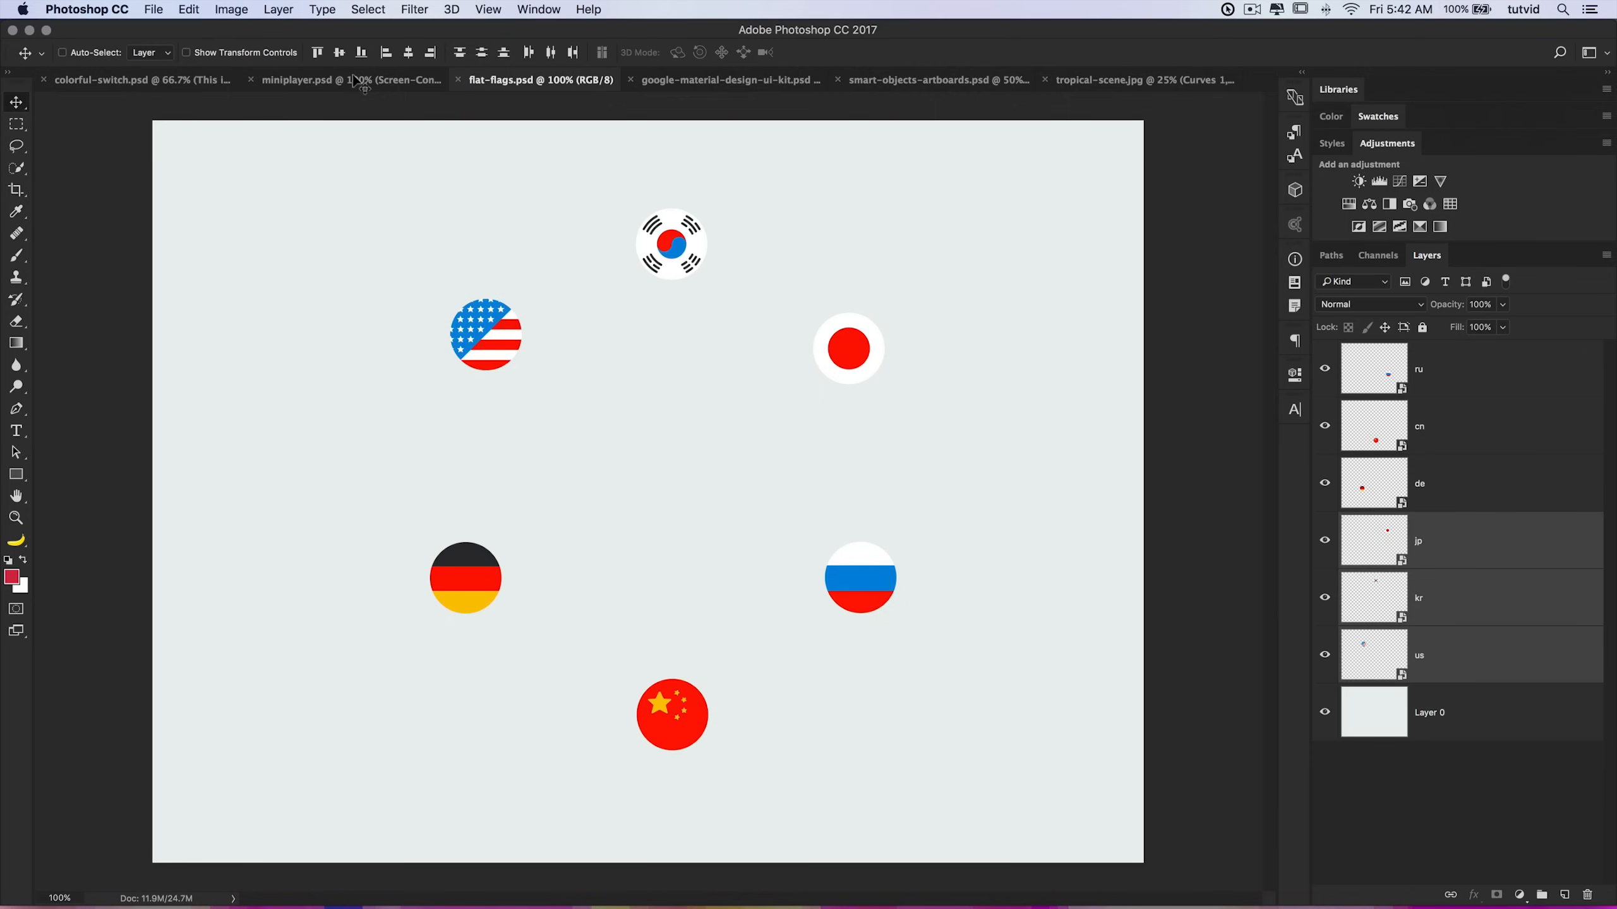
pyautogui.click(339, 54)
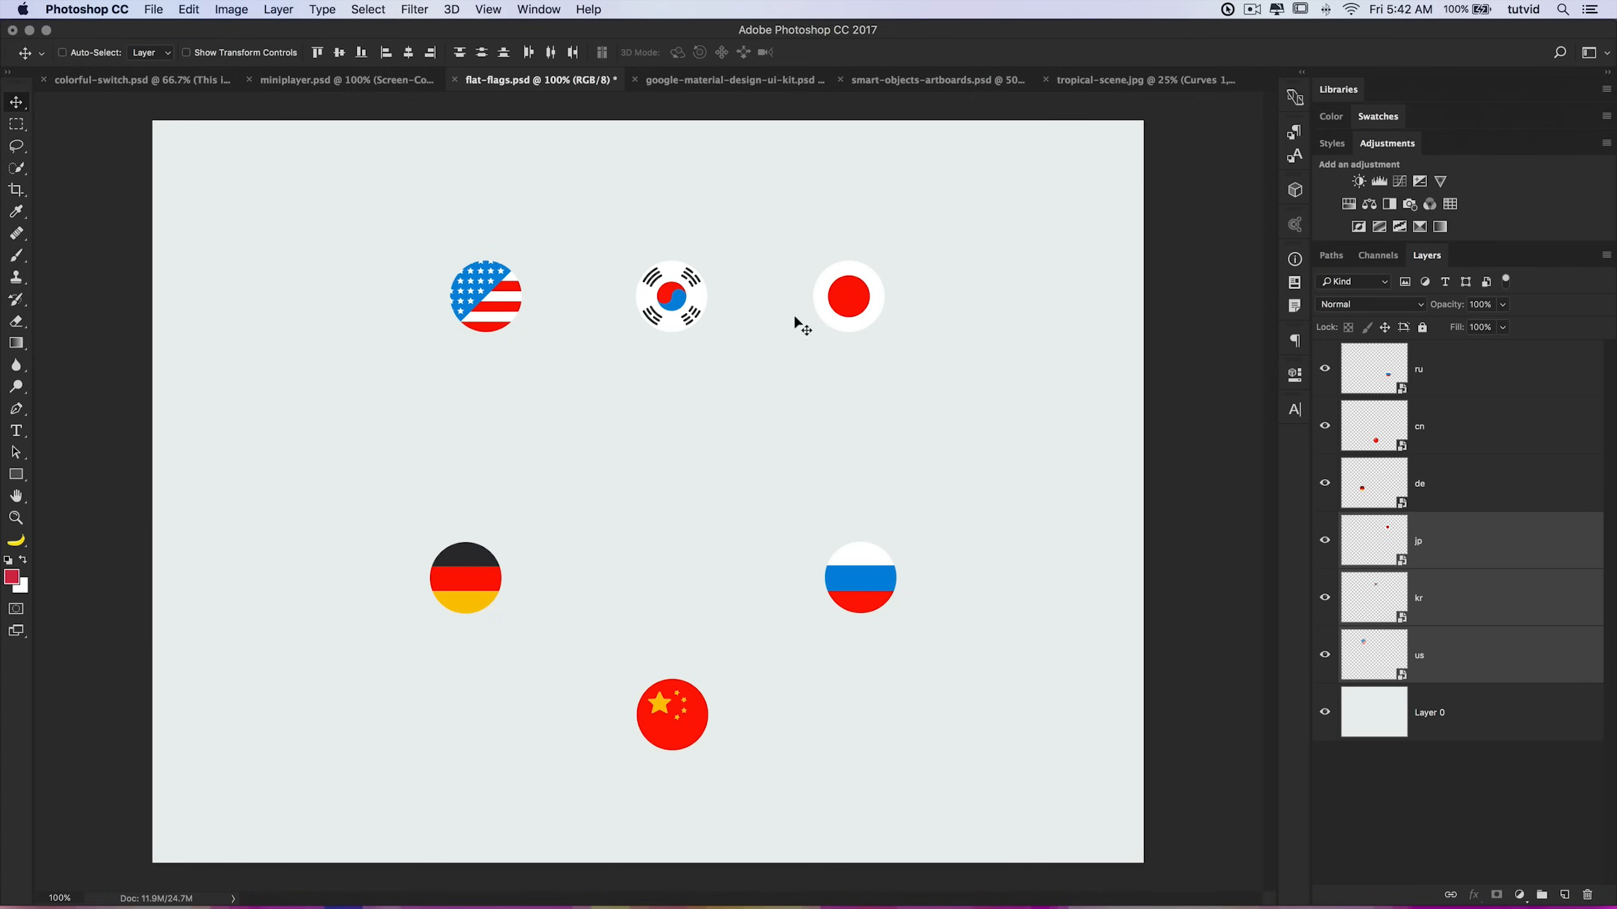
# Step: Shift the Japanese flag further right and distribute the top three flags by their horizontal centers
pyautogui.click(1451, 555)
pyautogui.moveTo(866, 300); pyautogui.dragTo(1009, 300)
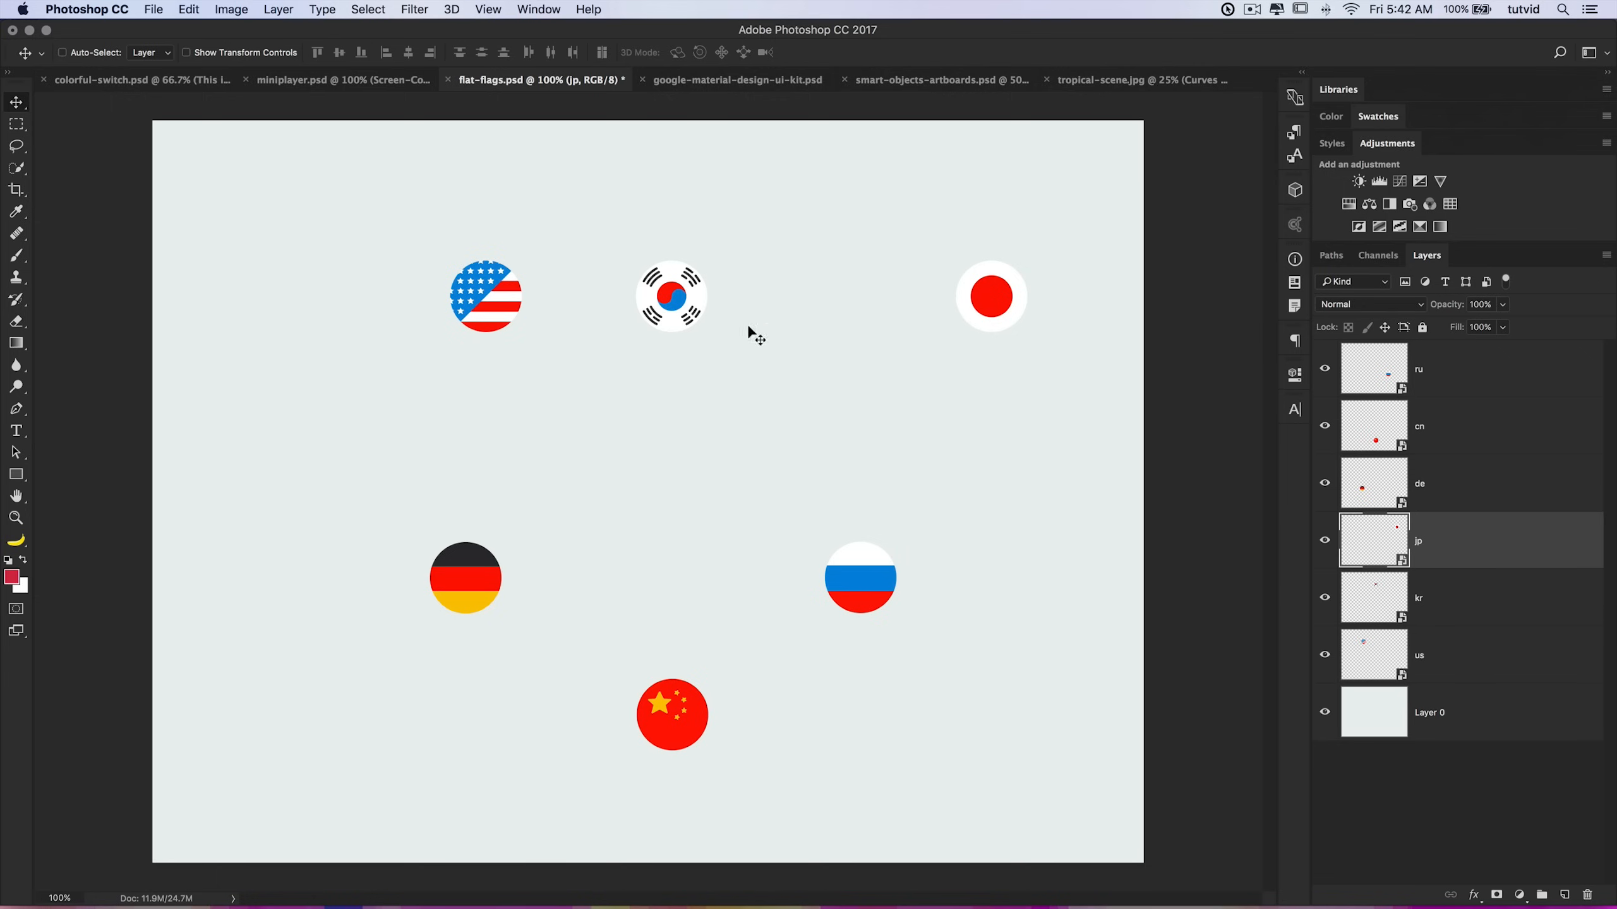
pyautogui.keyDown('shift'); pyautogui.click(1485, 659); pyautogui.keyUp('shift')
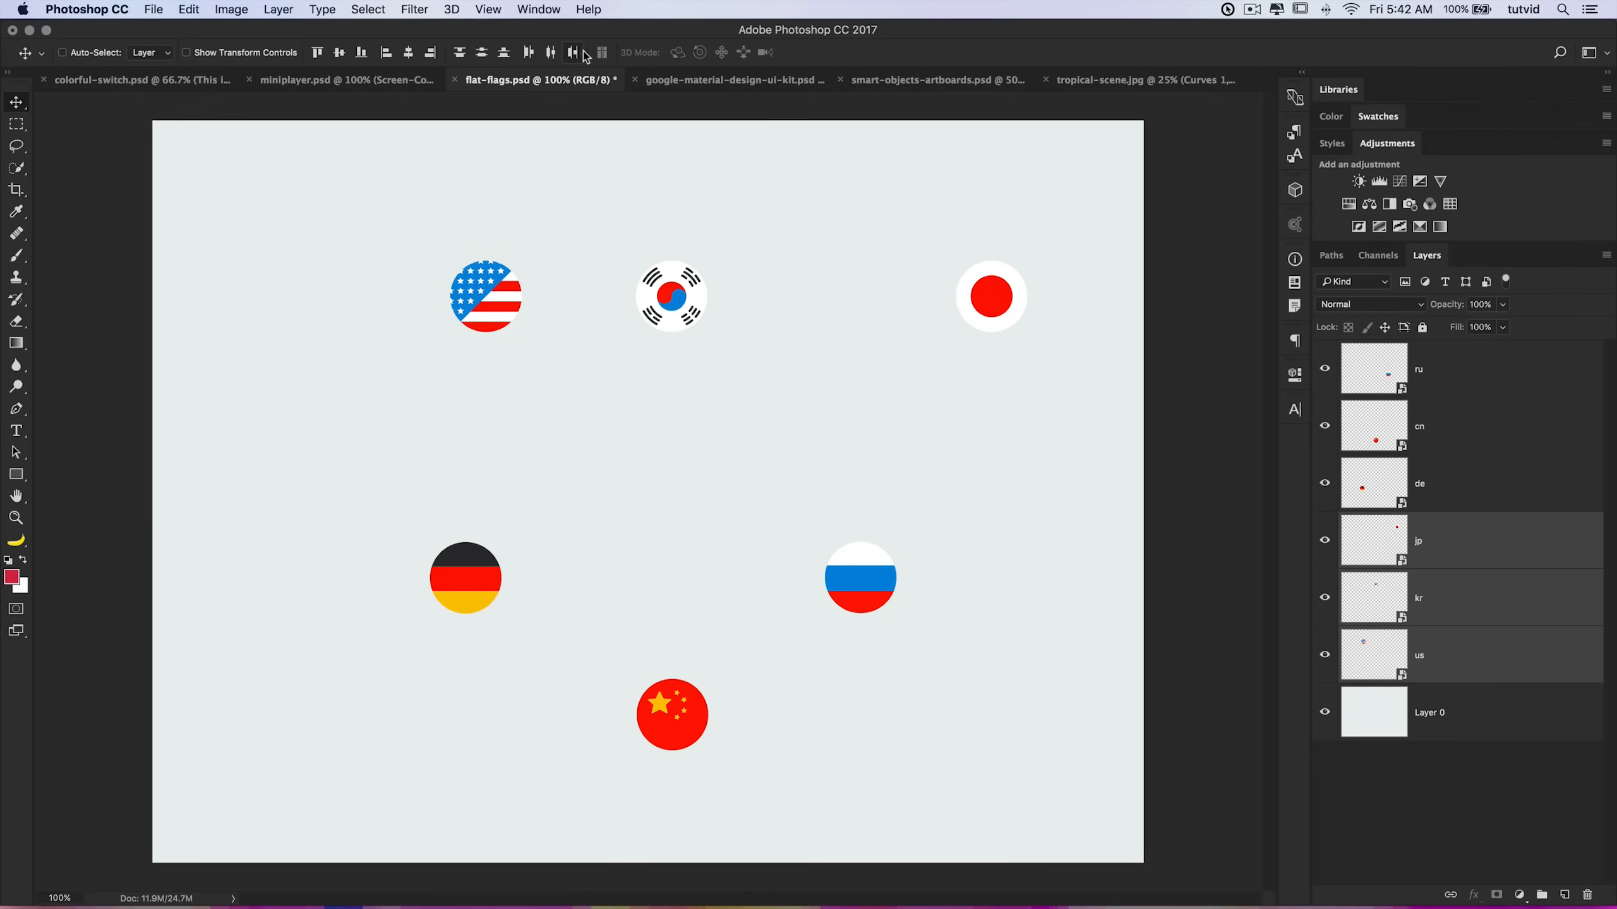
pyautogui.click(551, 52)
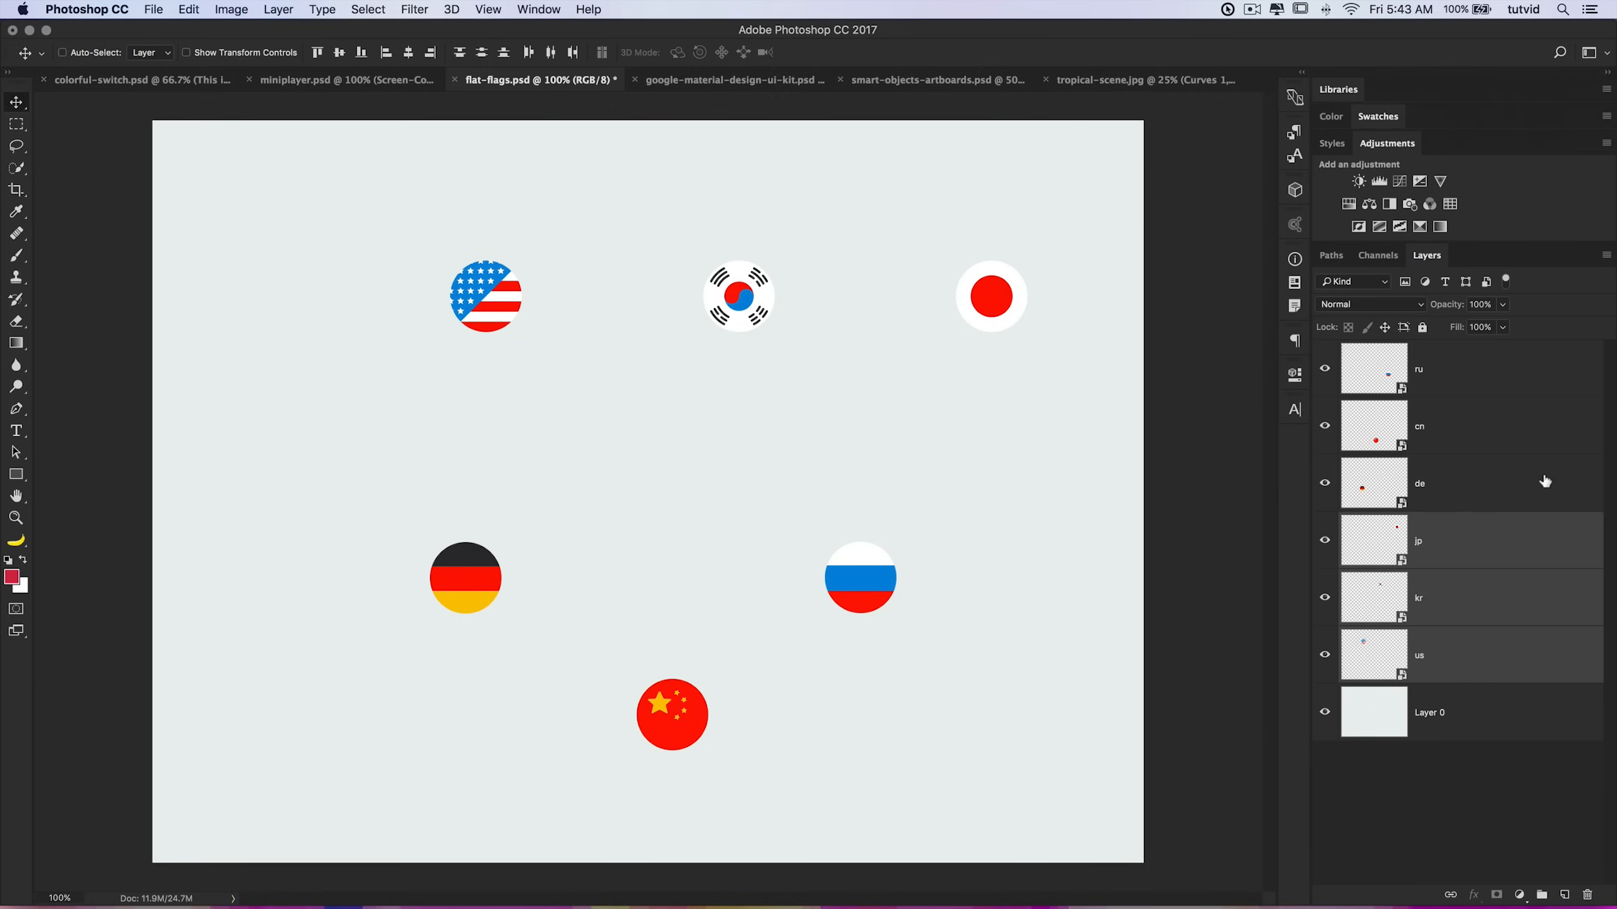
# Step: Align and distribute the German, Chinese and Russian flags into a row, then move it up below the top row
pyautogui.click(1496, 477)
pyautogui.keyDown('shift'); pyautogui.click(1463, 361); pyautogui.keyUp('shift')
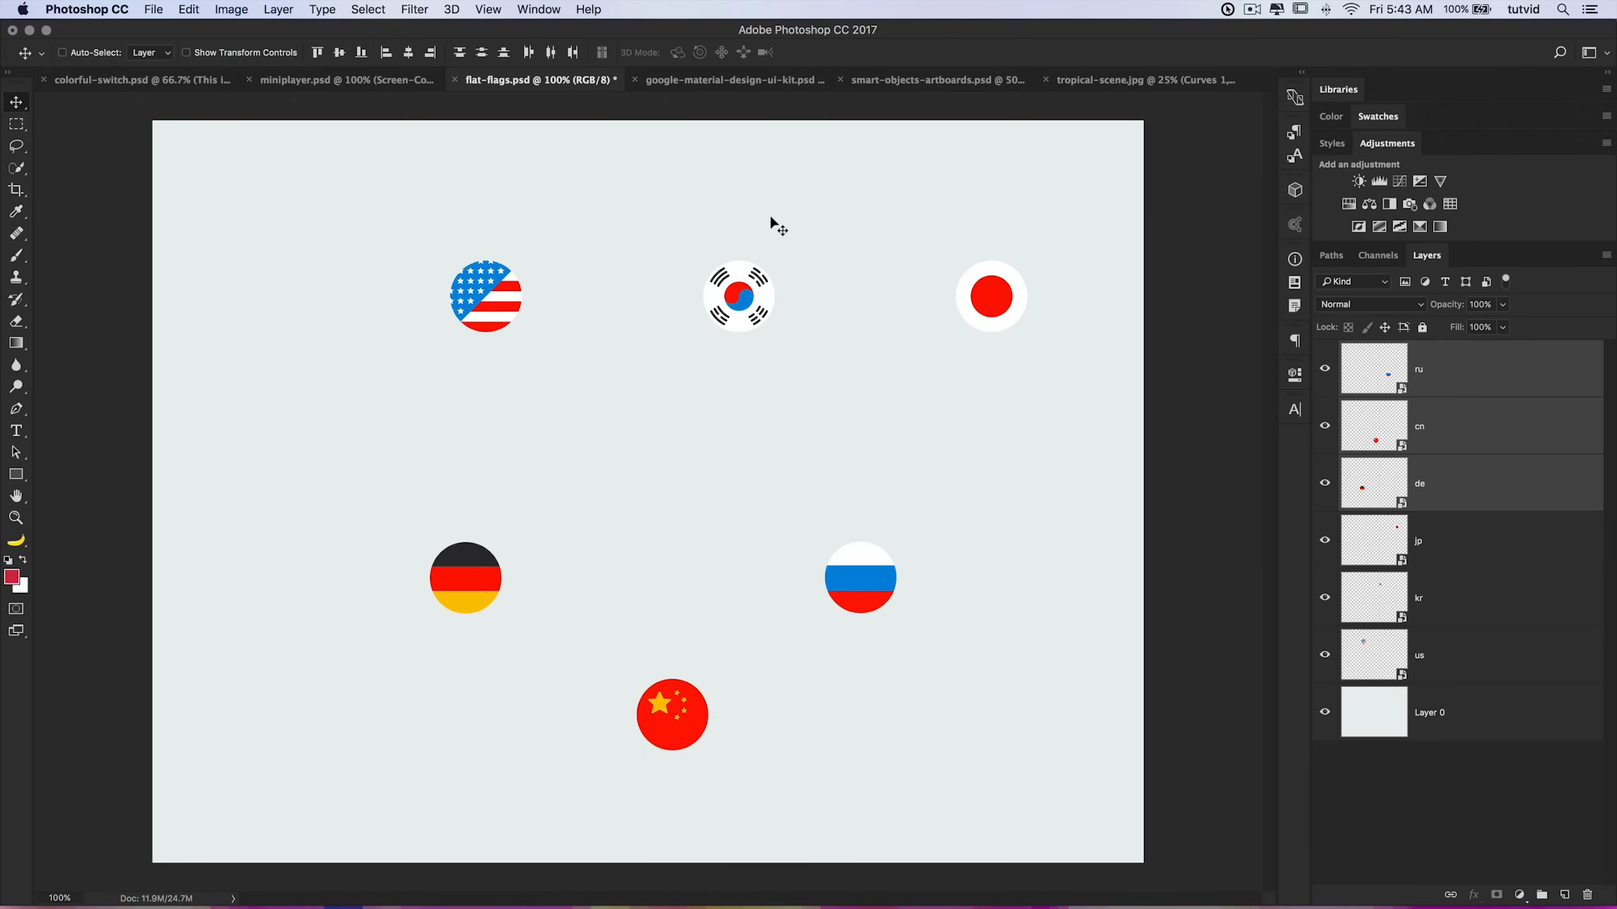
pyautogui.click(341, 54)
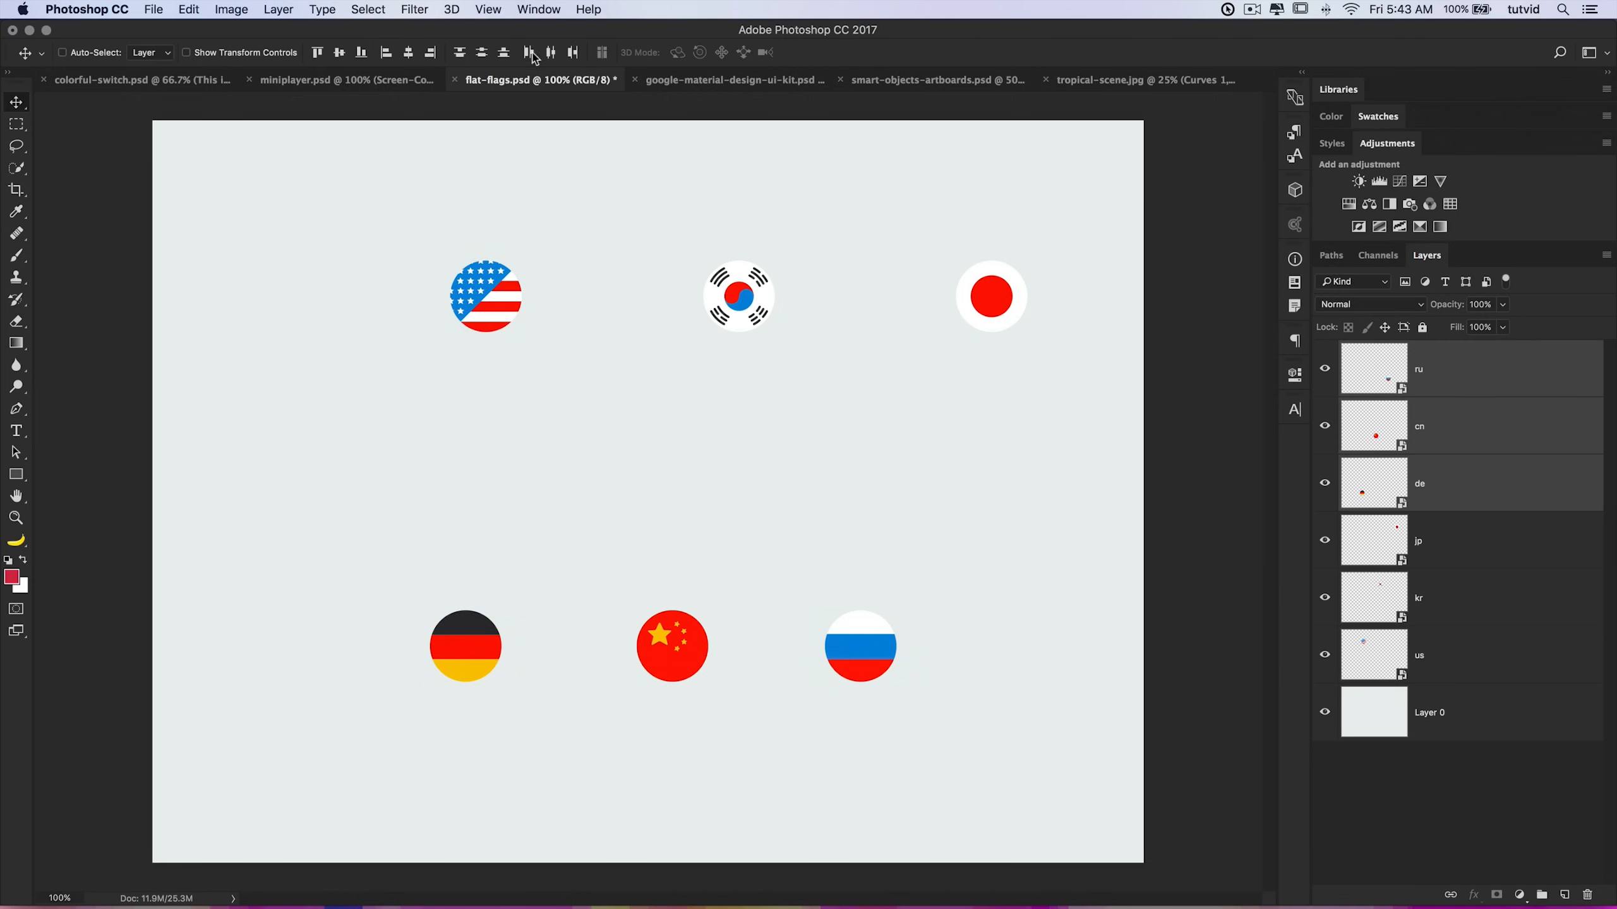
pyautogui.click(551, 52)
pyautogui.moveTo(672, 646); pyautogui.dragTo(748, 420)
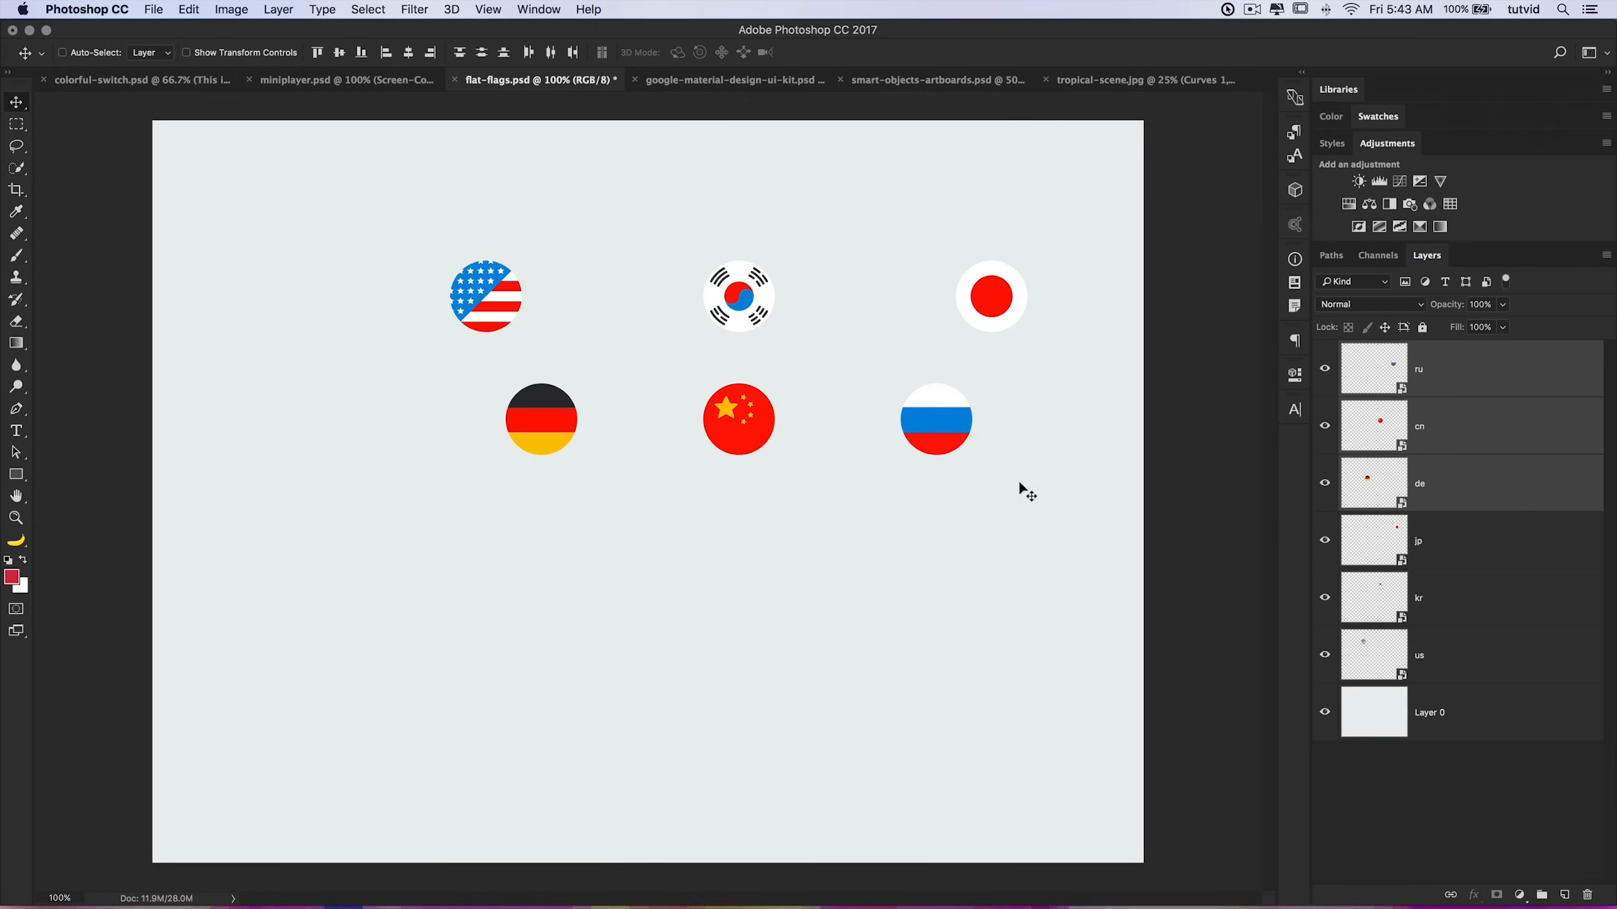
# Step: Select all six flag layers, align their horizontal and vertical centers, and undo both alignments
pyautogui.click(1461, 375)
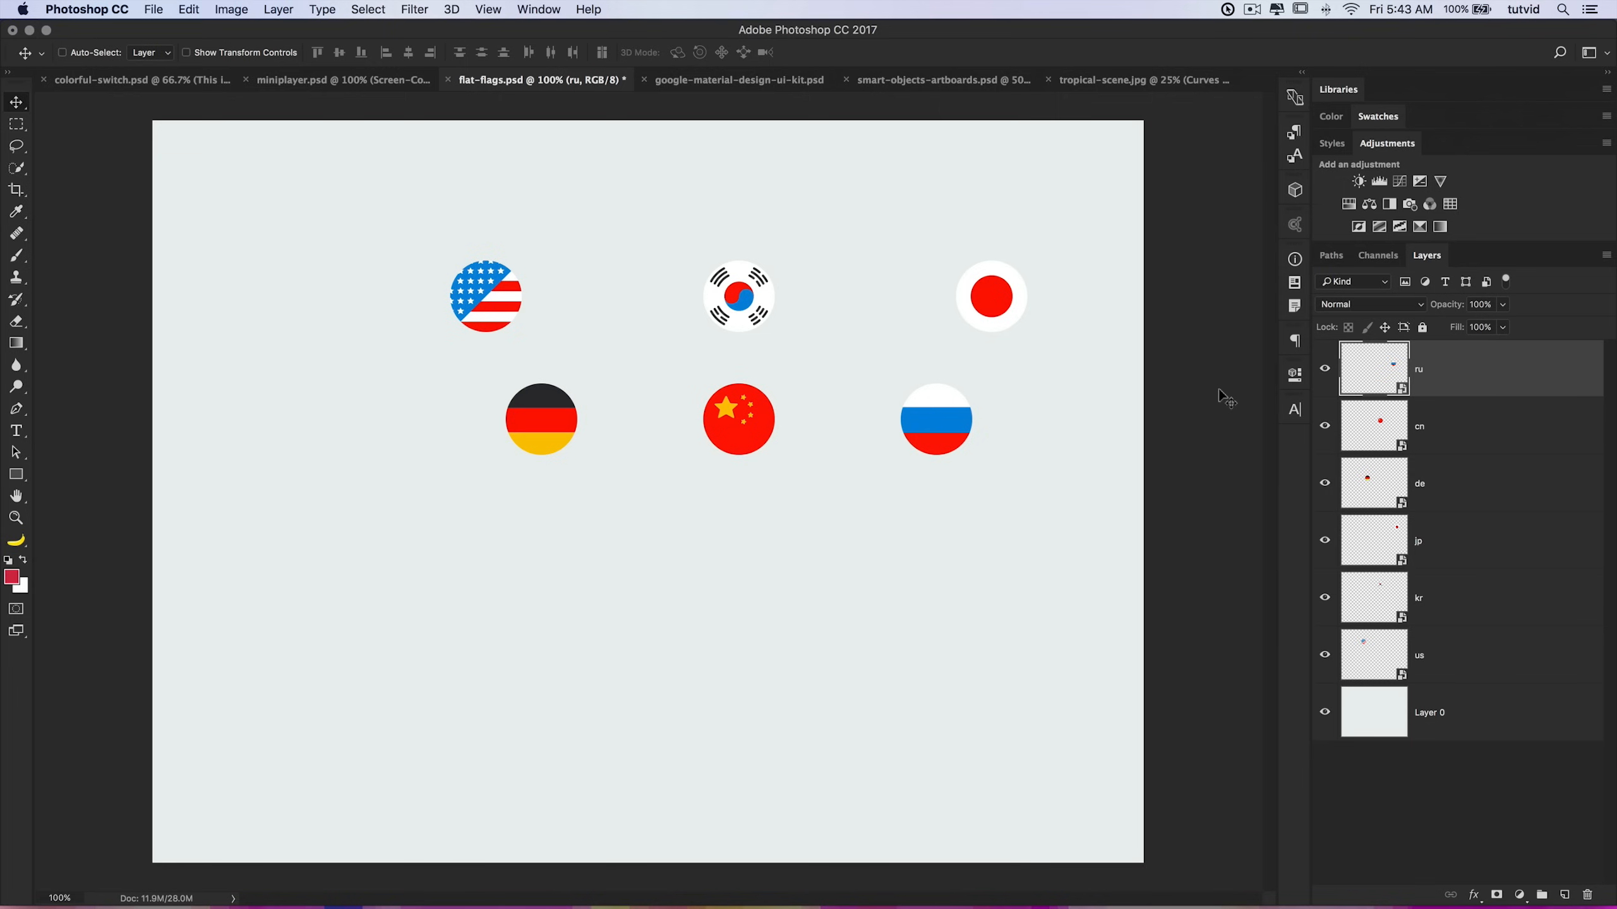
pyautogui.keyDown('shift'); pyautogui.click(1462, 665); pyautogui.keyUp('shift')
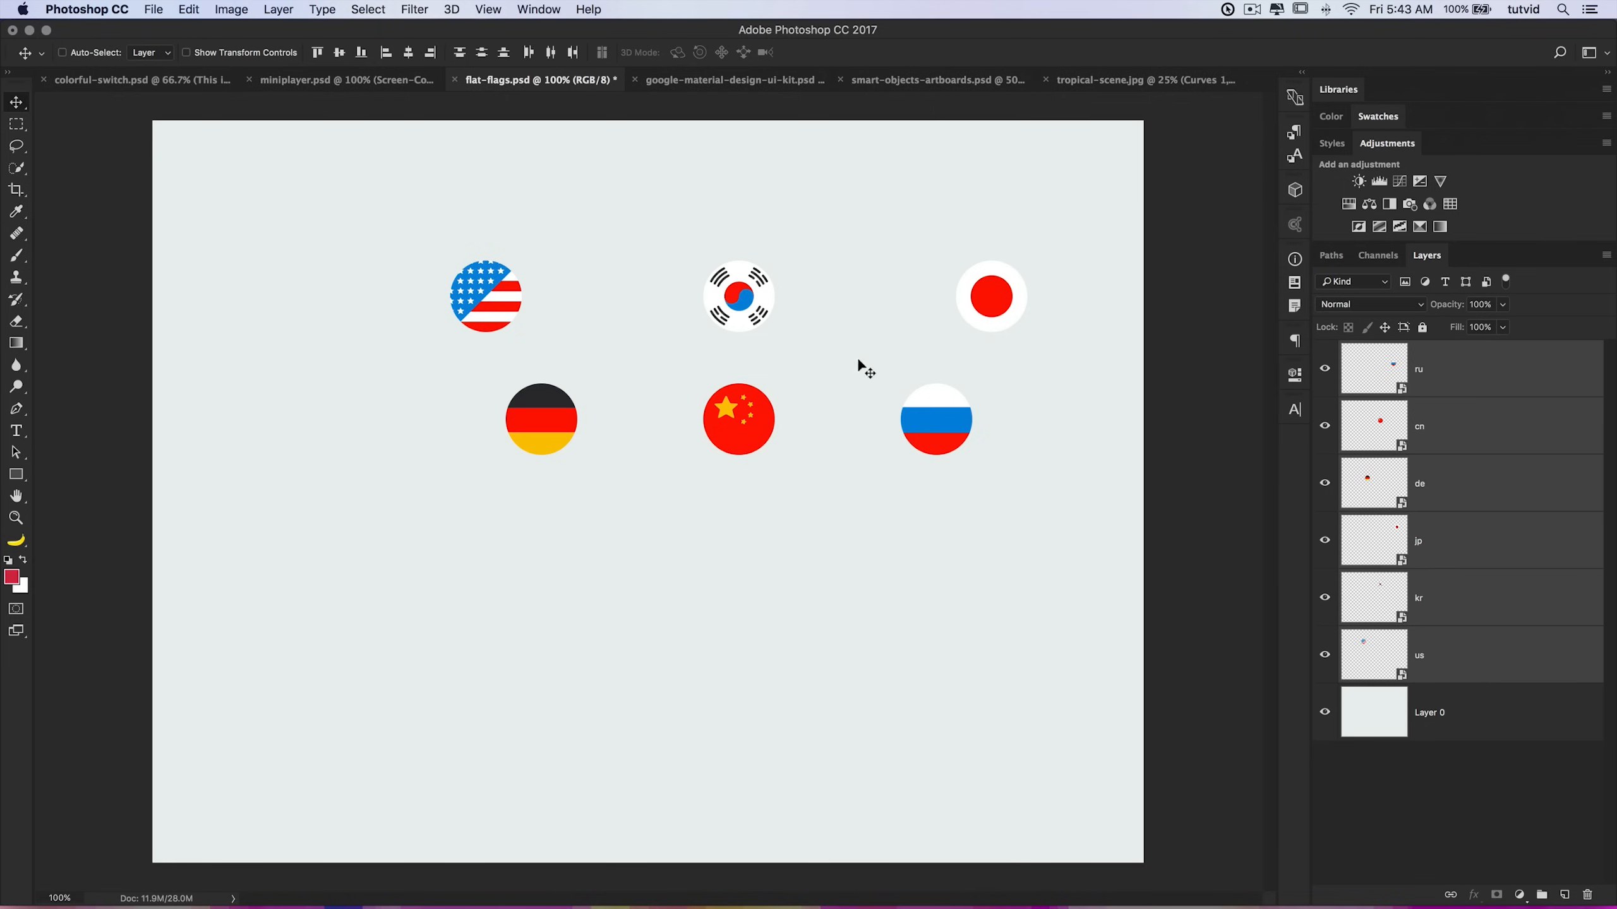
pyautogui.click(408, 53)
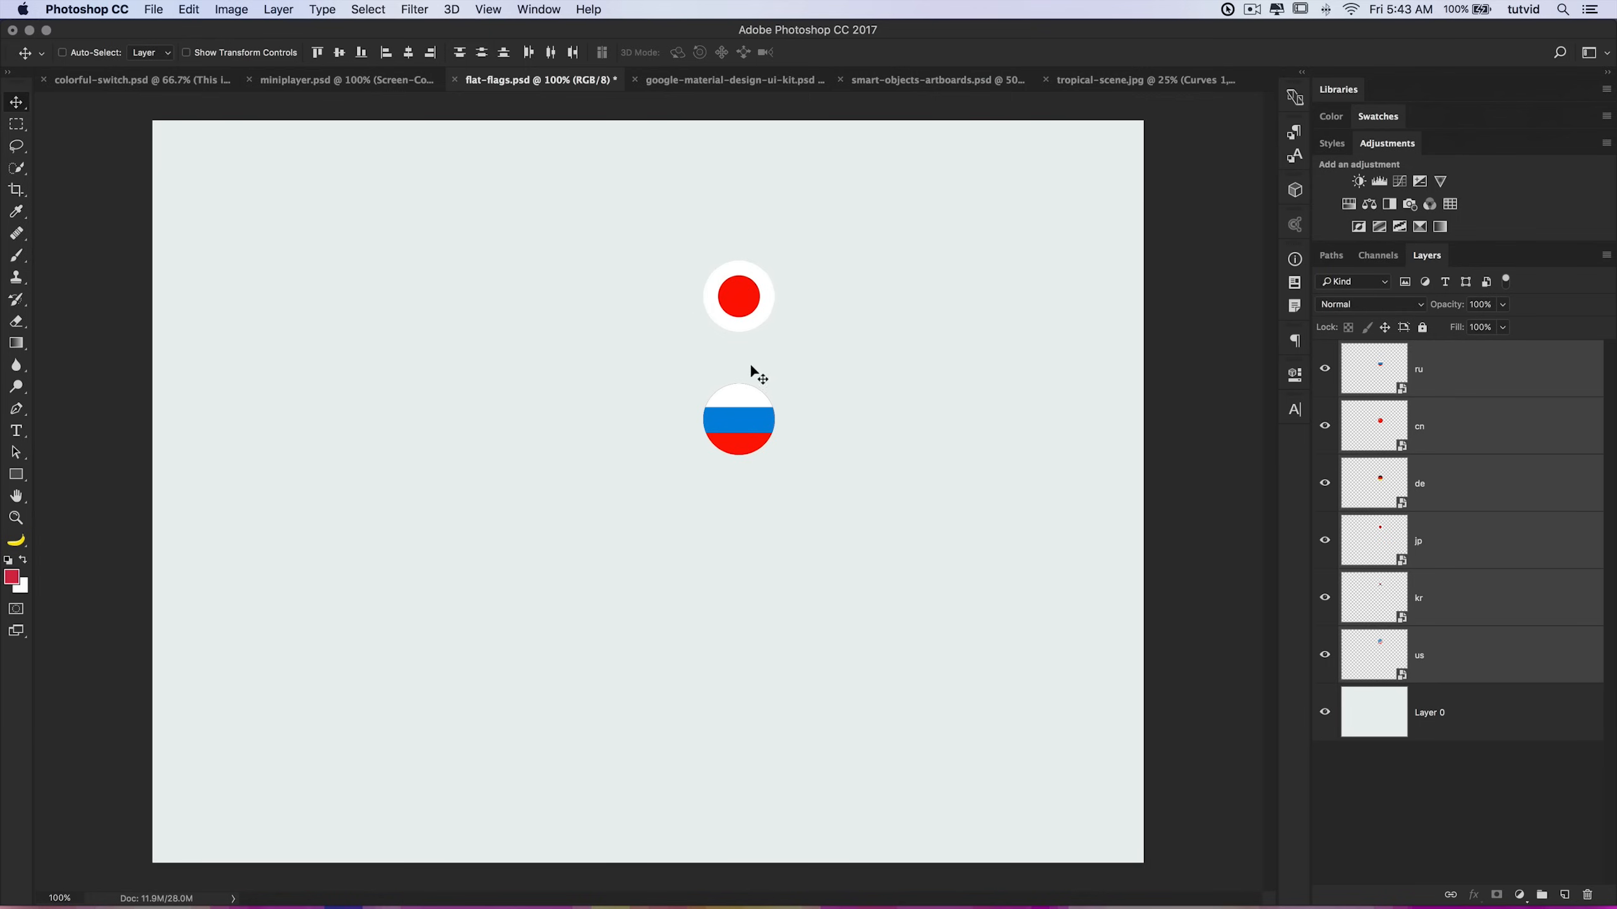
pyautogui.click(339, 53)
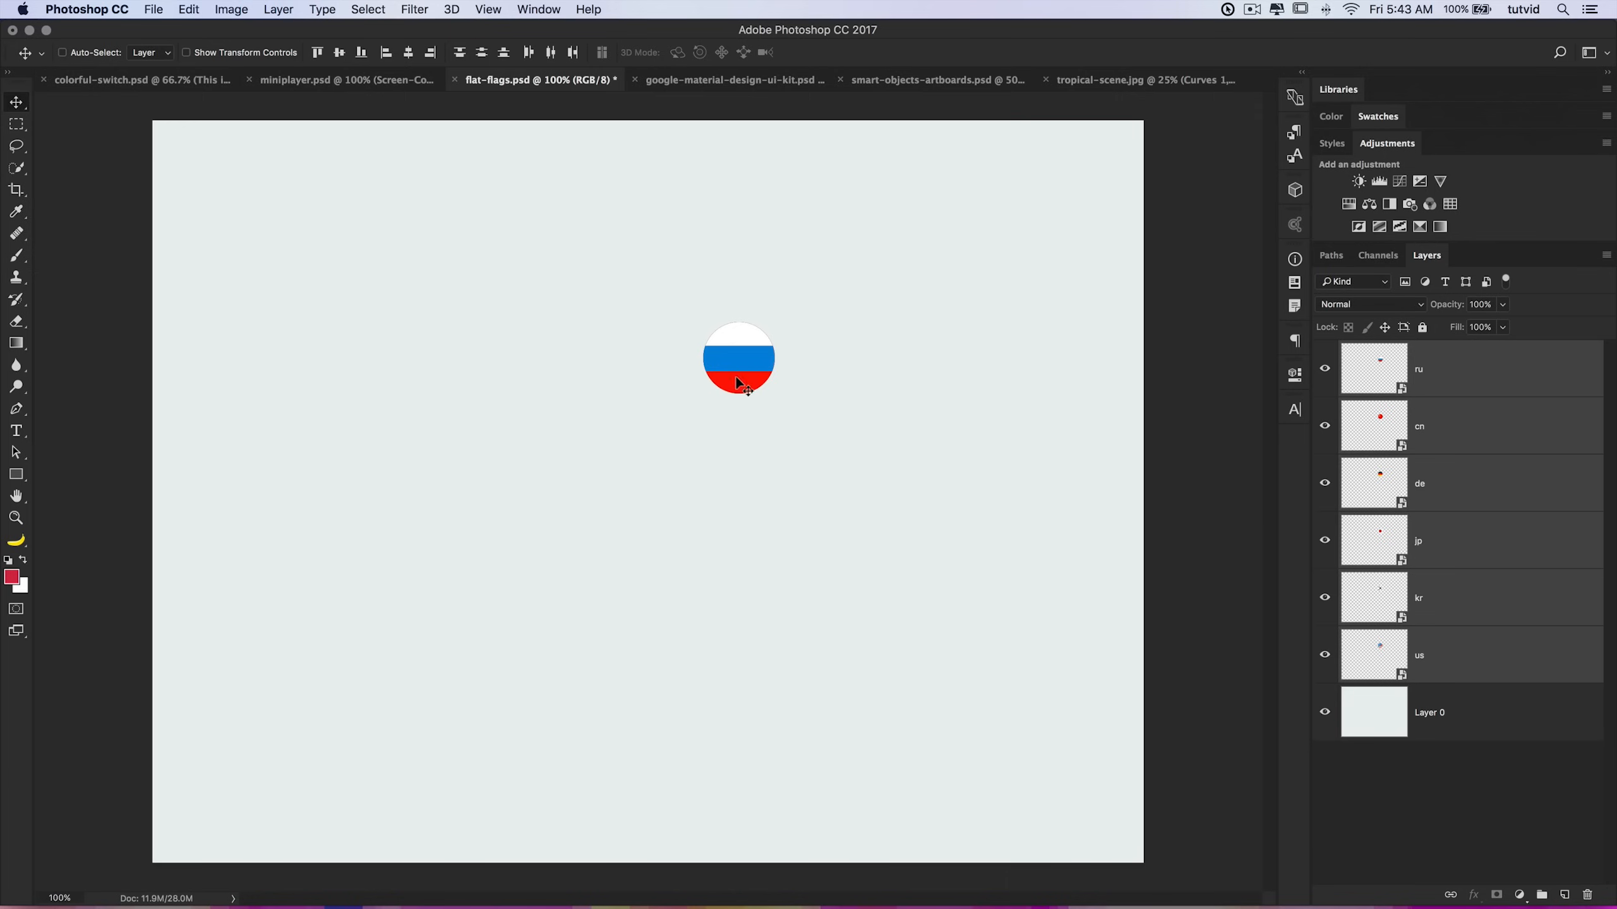
pyautogui.press('super+alt+z')
pyautogui.press('super+alt+z')
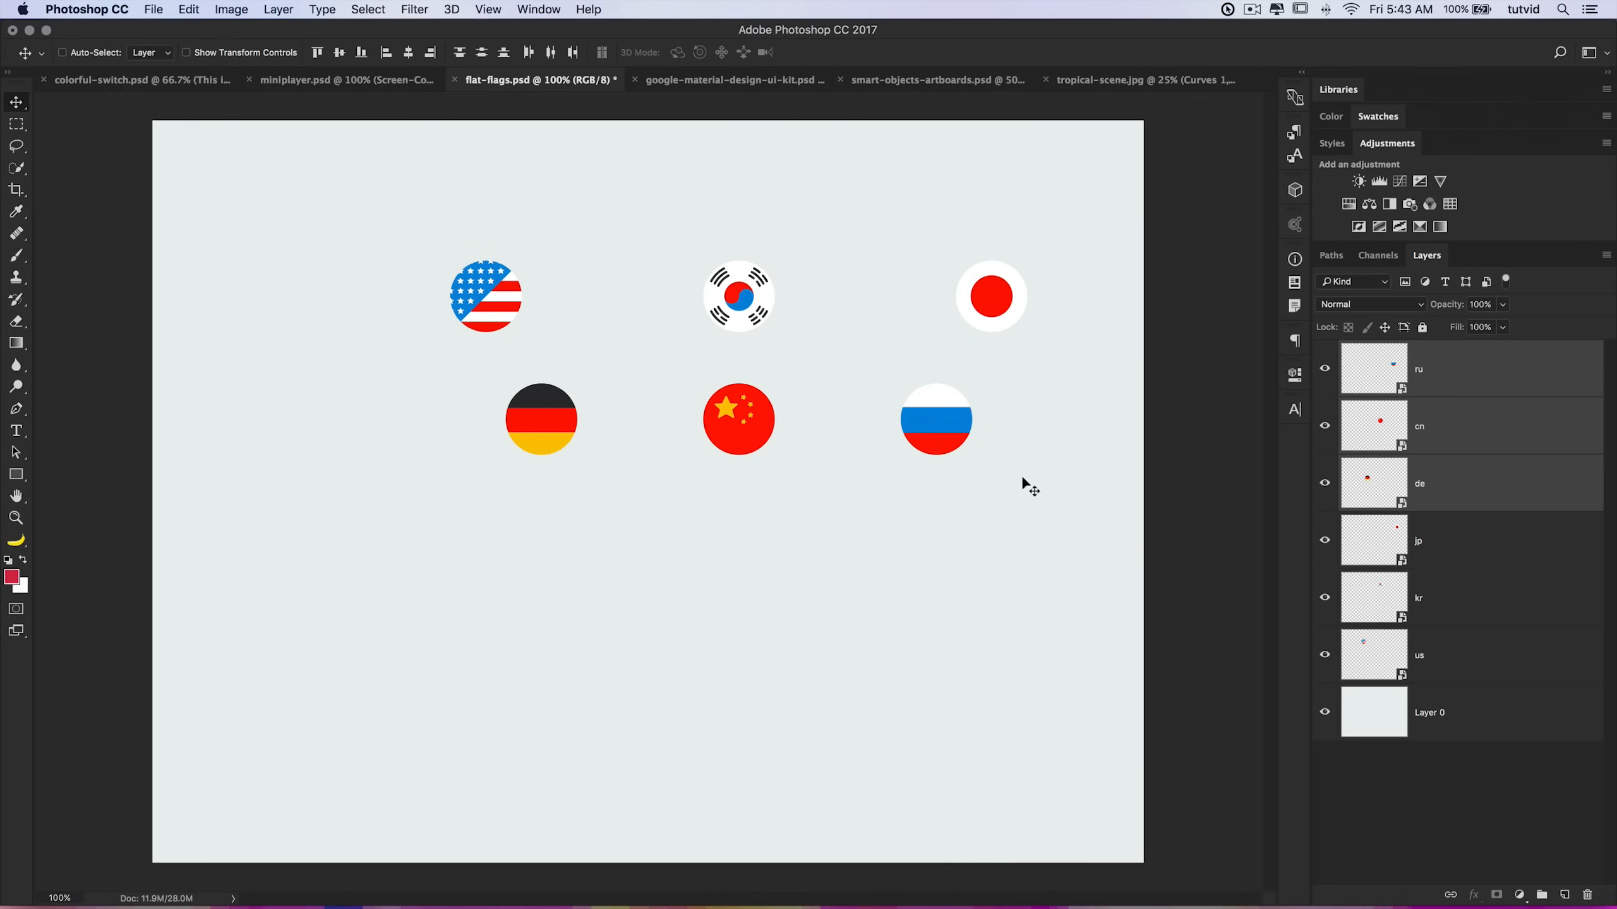
# Step: Group all six flag layers and rename the group flags
pyautogui.click(1475, 618)
pyautogui.click(1477, 640)
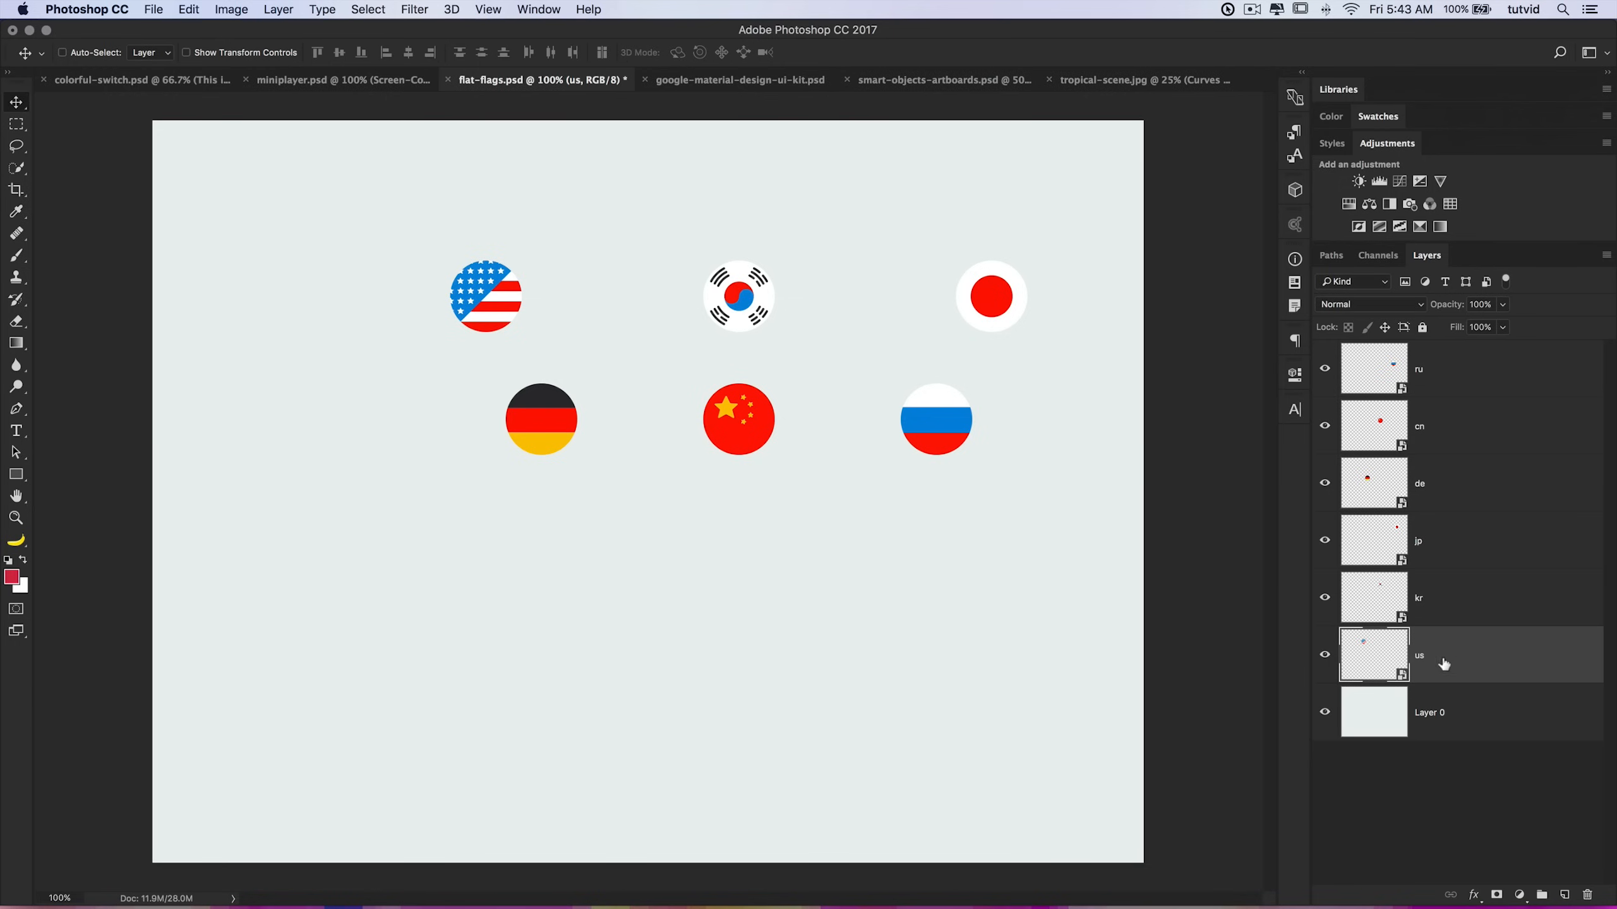
pyautogui.keyDown('shift'); pyautogui.click(1459, 375); pyautogui.keyUp('shift')
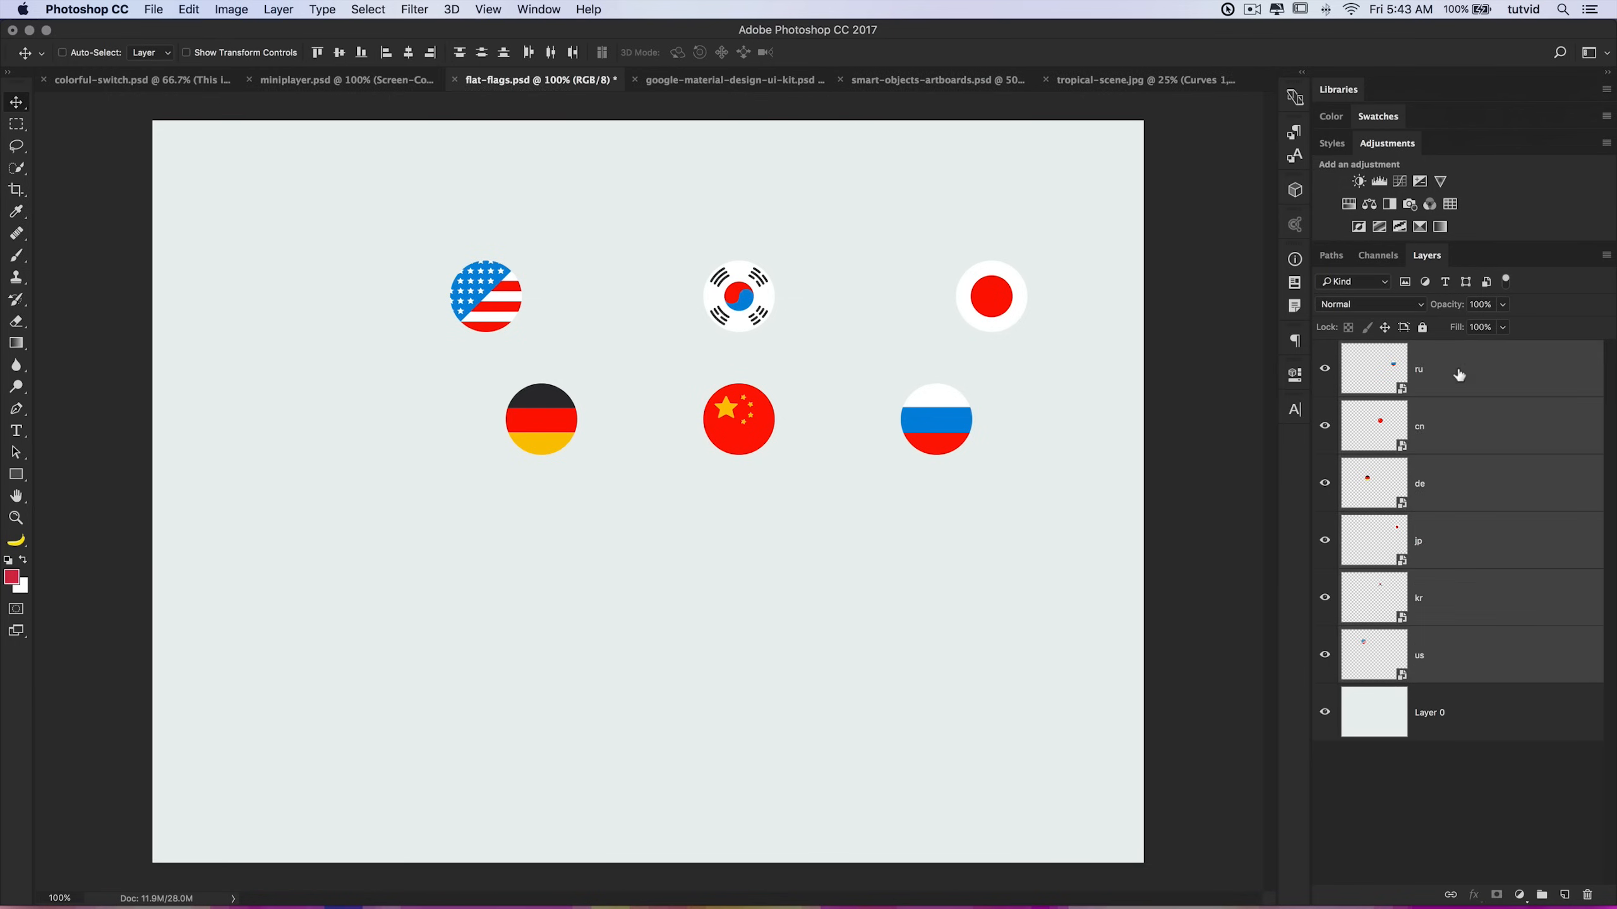
pyautogui.press('super+g')
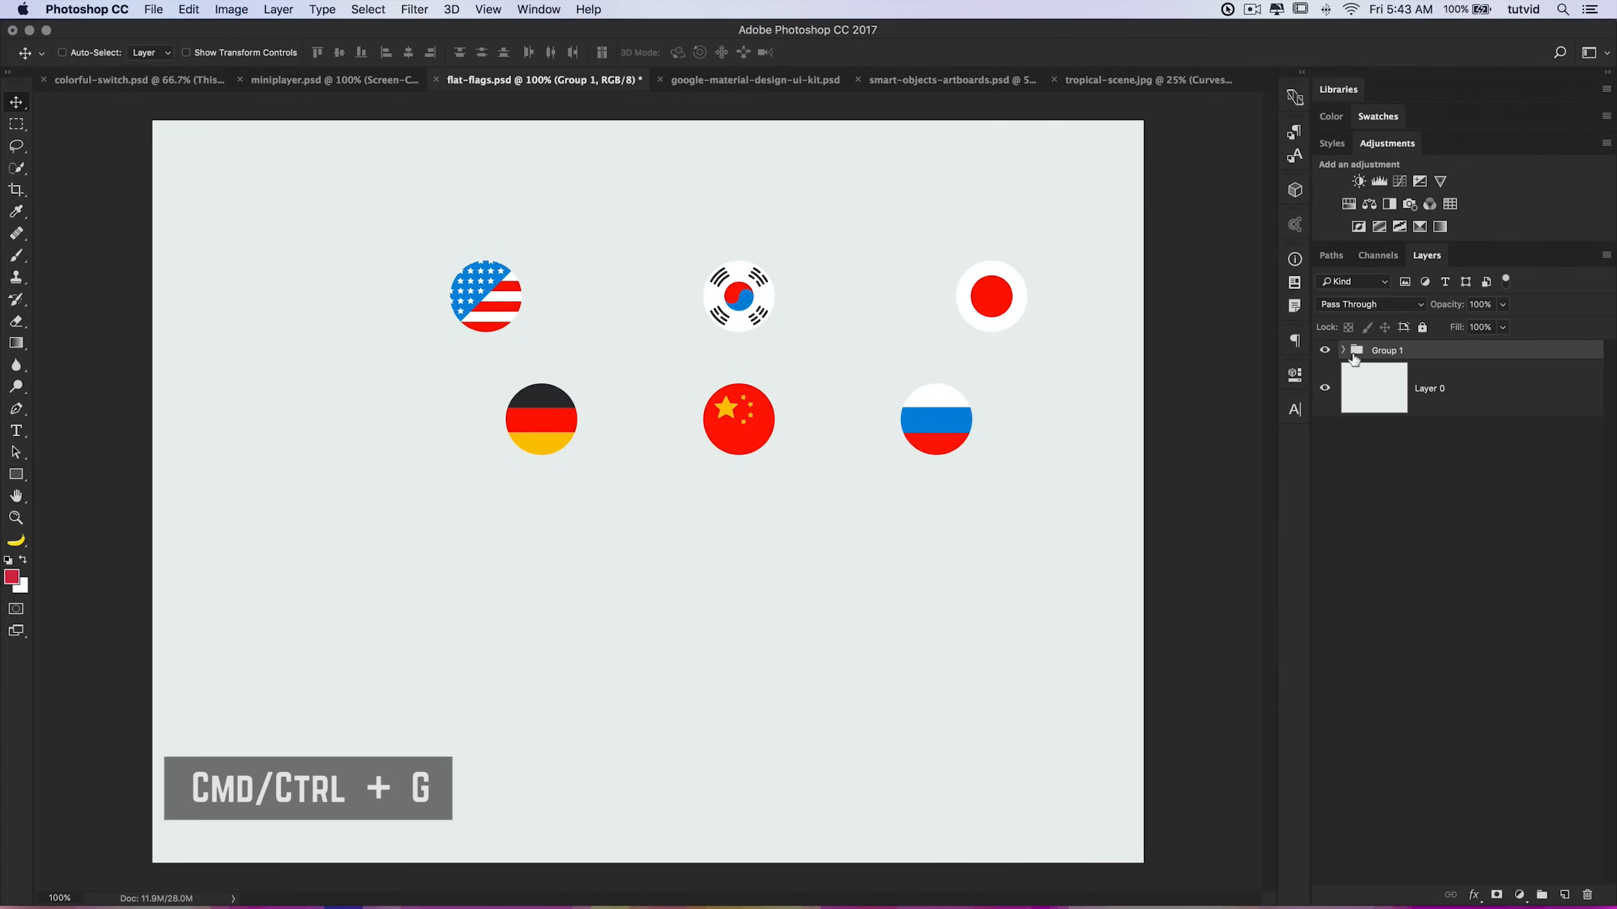
pyautogui.doubleClick(1387, 350)
pyautogui.press('BackSpace')
pyautogui.write('flags')
pyautogui.press('Return')
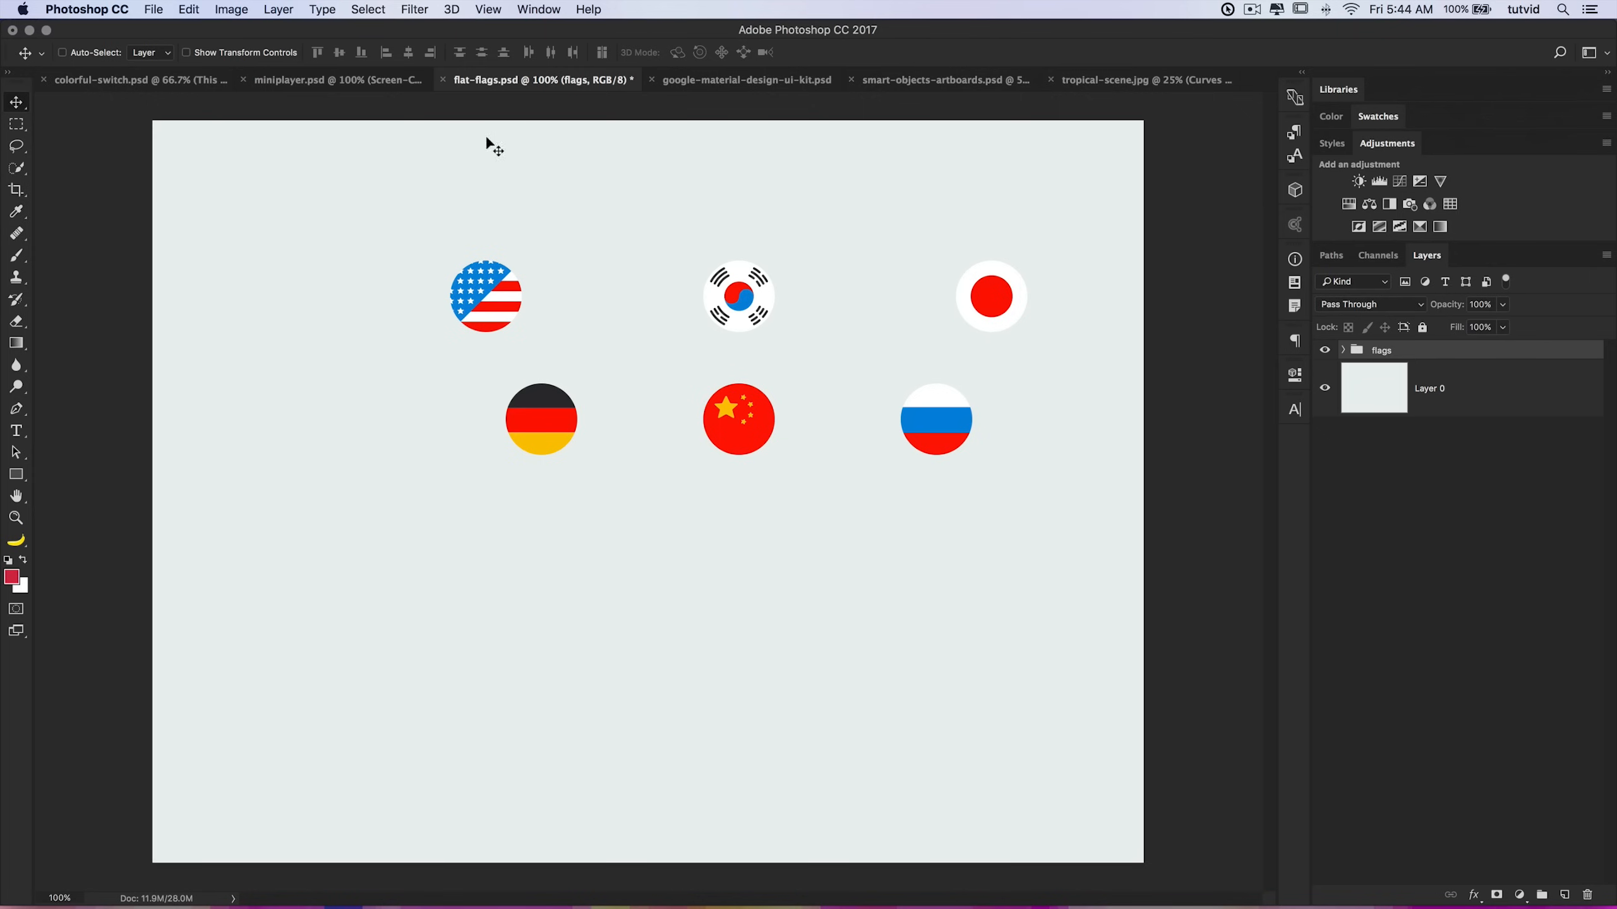
# Step: Select the whole canvas and align the flags group to its vertical and horizontal centers
pyautogui.click(382, 7)
pyautogui.click(376, 29)
pyautogui.click(341, 54)
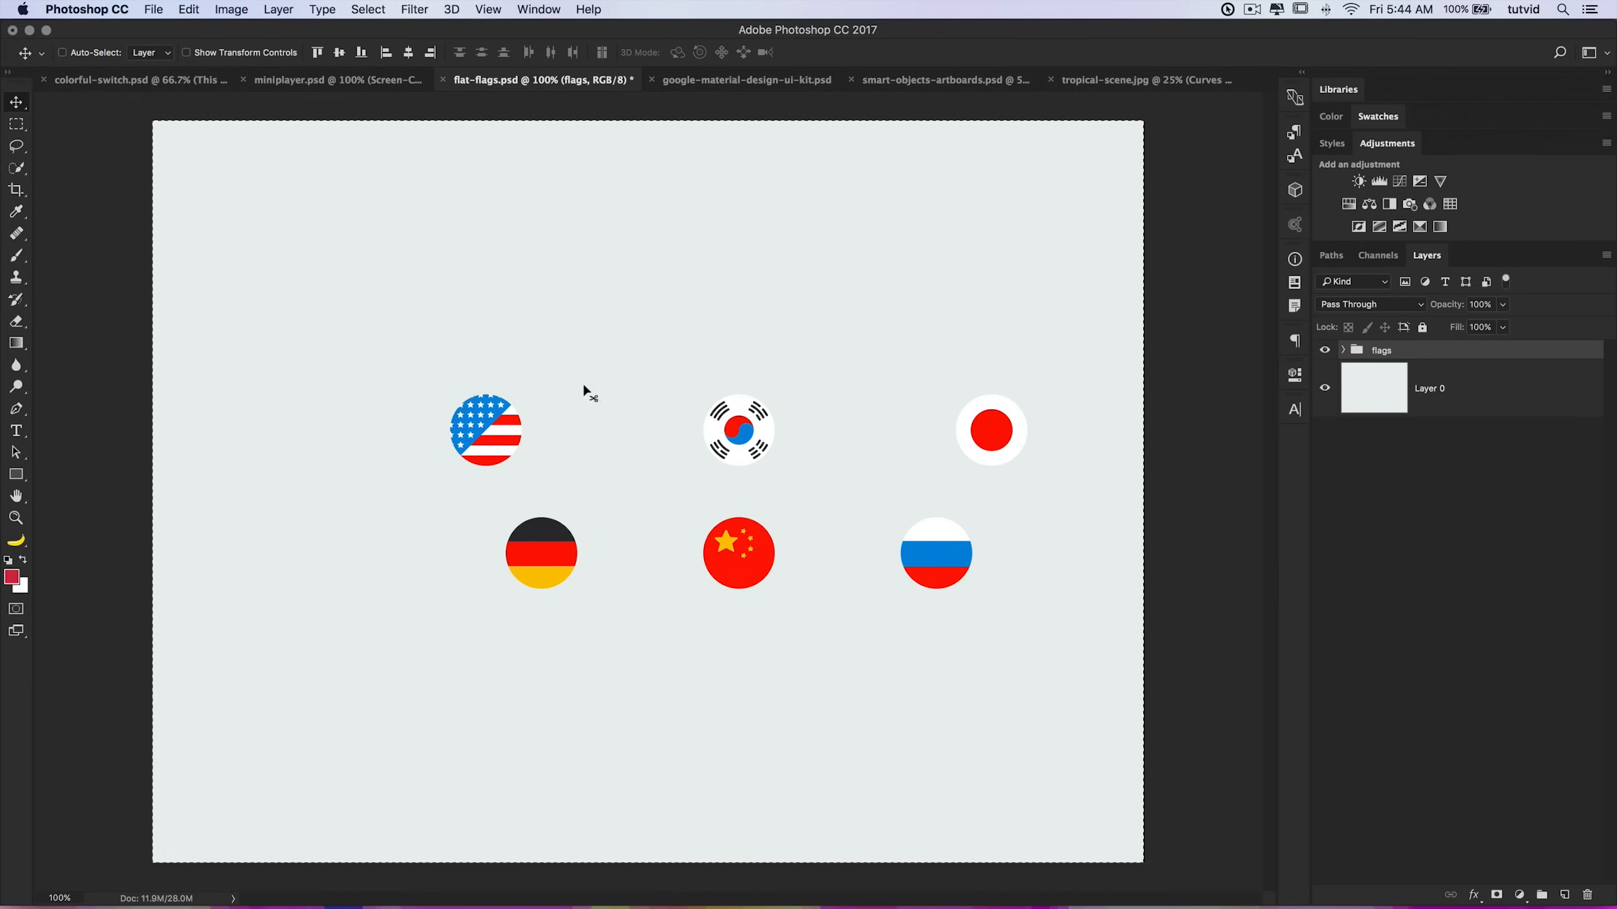
pyautogui.click(409, 53)
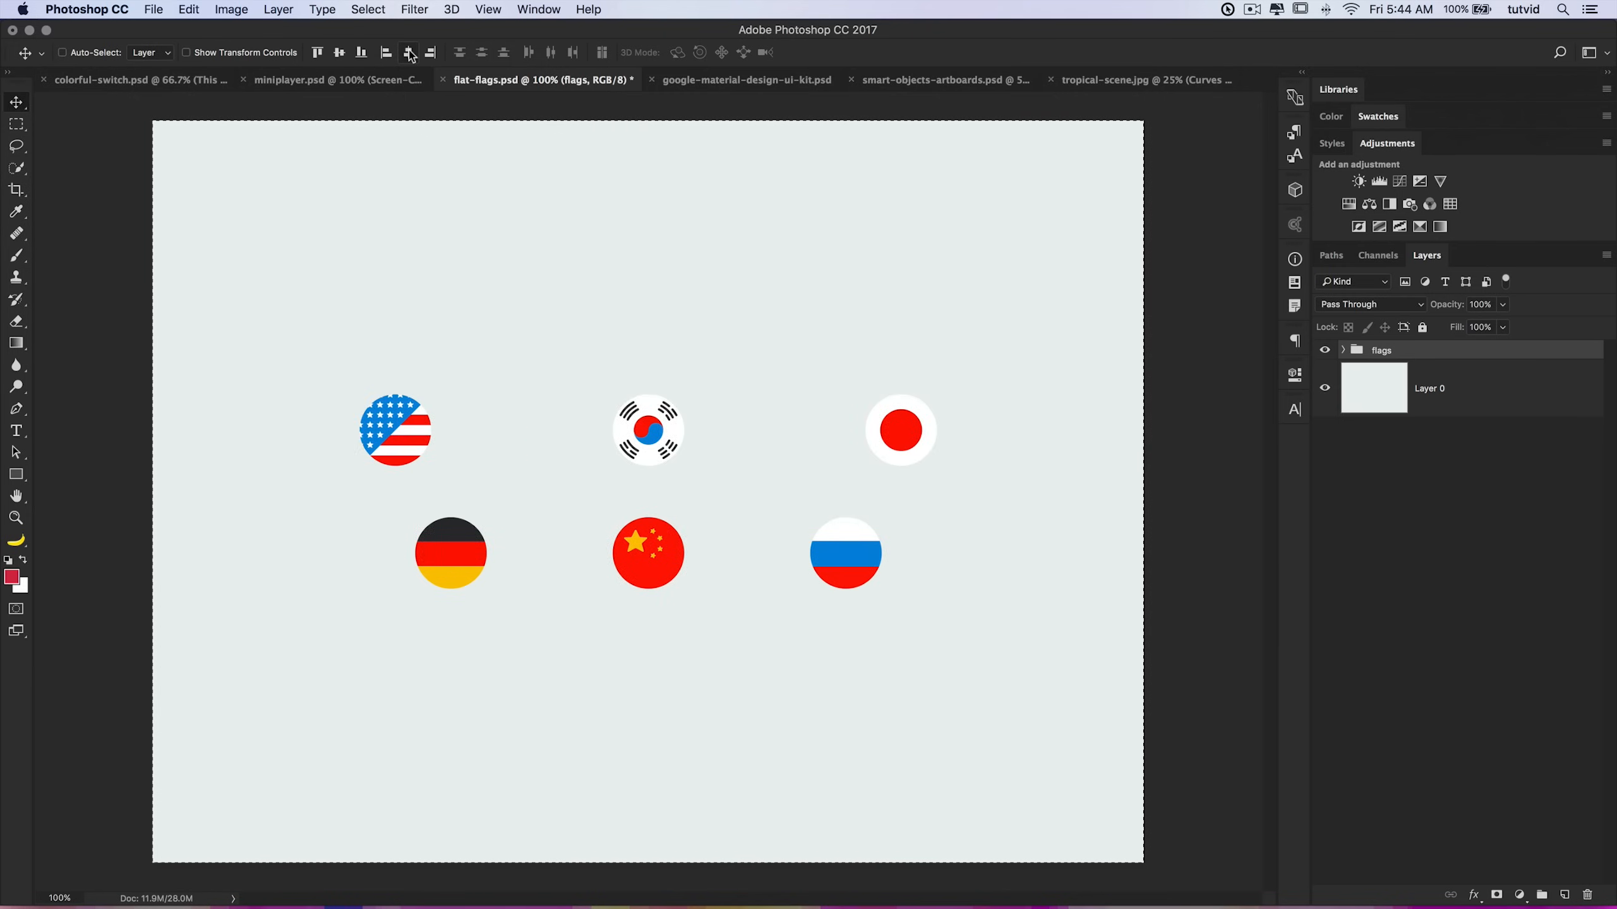
# Step: Deselect, expand the flags group to inspect its flag layers, and collapse it again
pyautogui.press('super+d')
pyautogui.click(1343, 350)
pyautogui.click(1420, 392)
pyautogui.click(1415, 450)
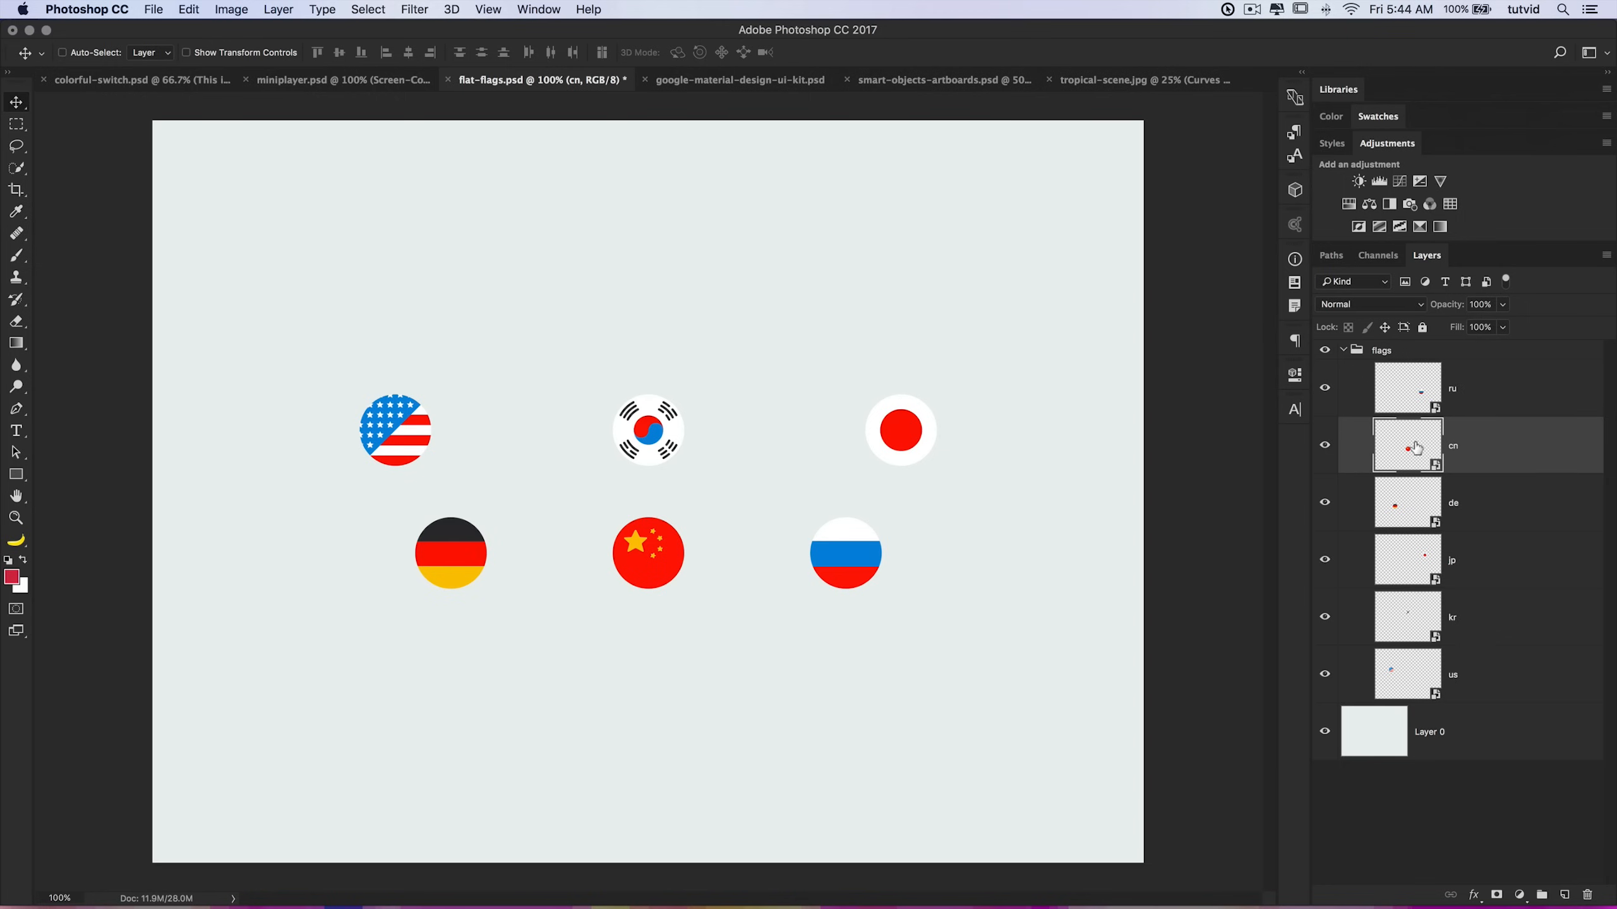
pyautogui.keyDown('shift'); pyautogui.click(1424, 506); pyautogui.keyUp('shift')
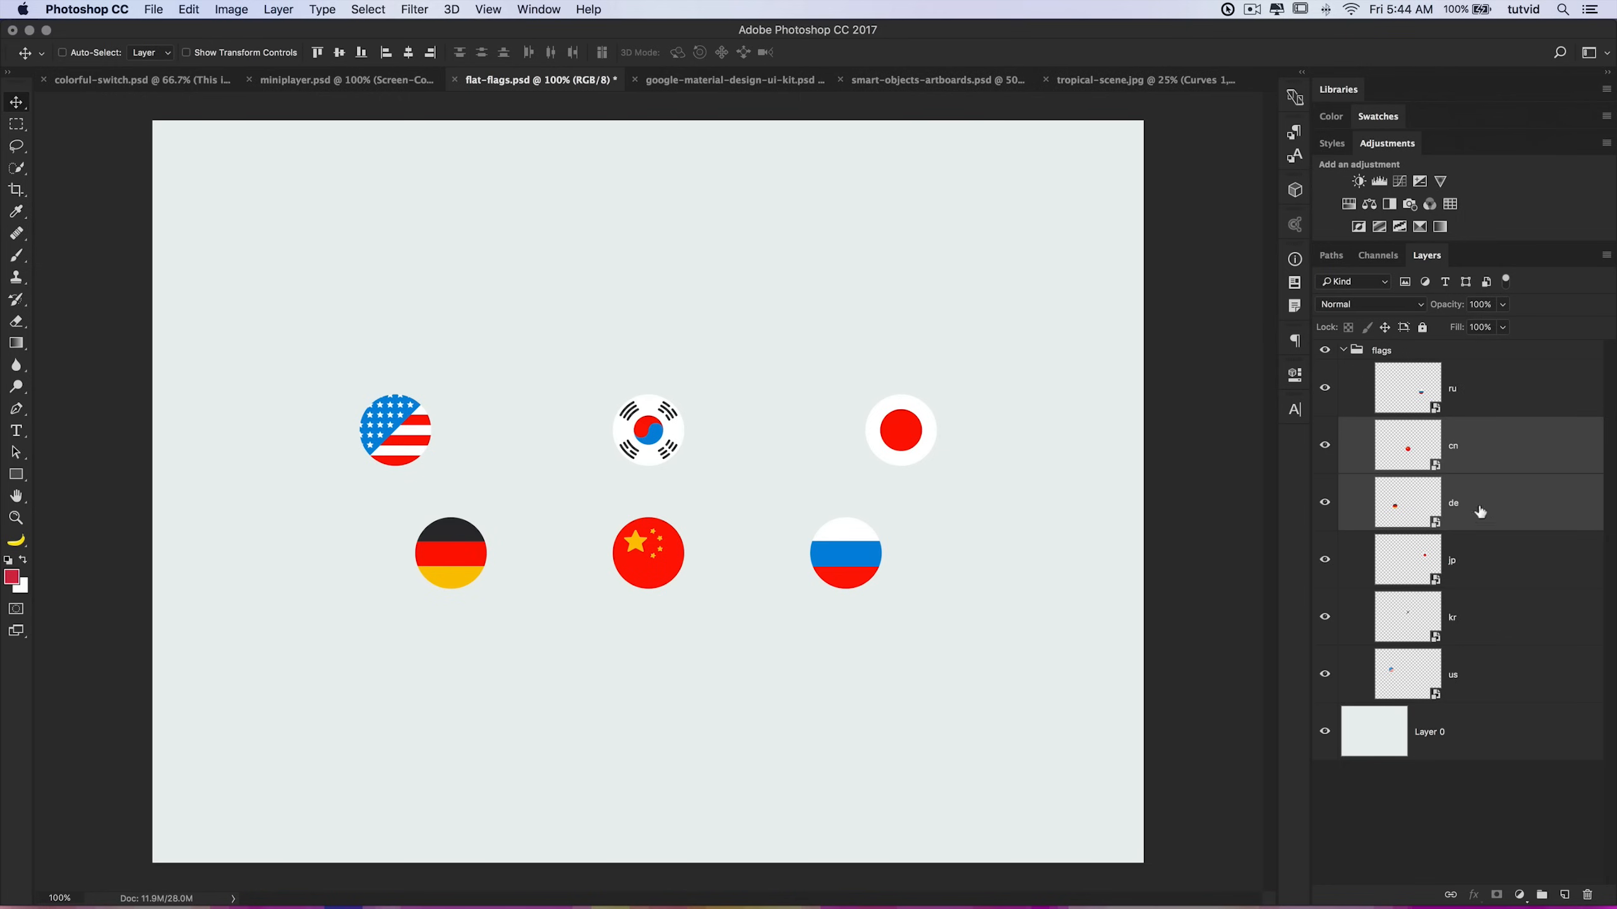
pyautogui.click(1400, 385)
pyautogui.keyDown('shift'); pyautogui.click(1468, 557); pyautogui.keyUp('shift')
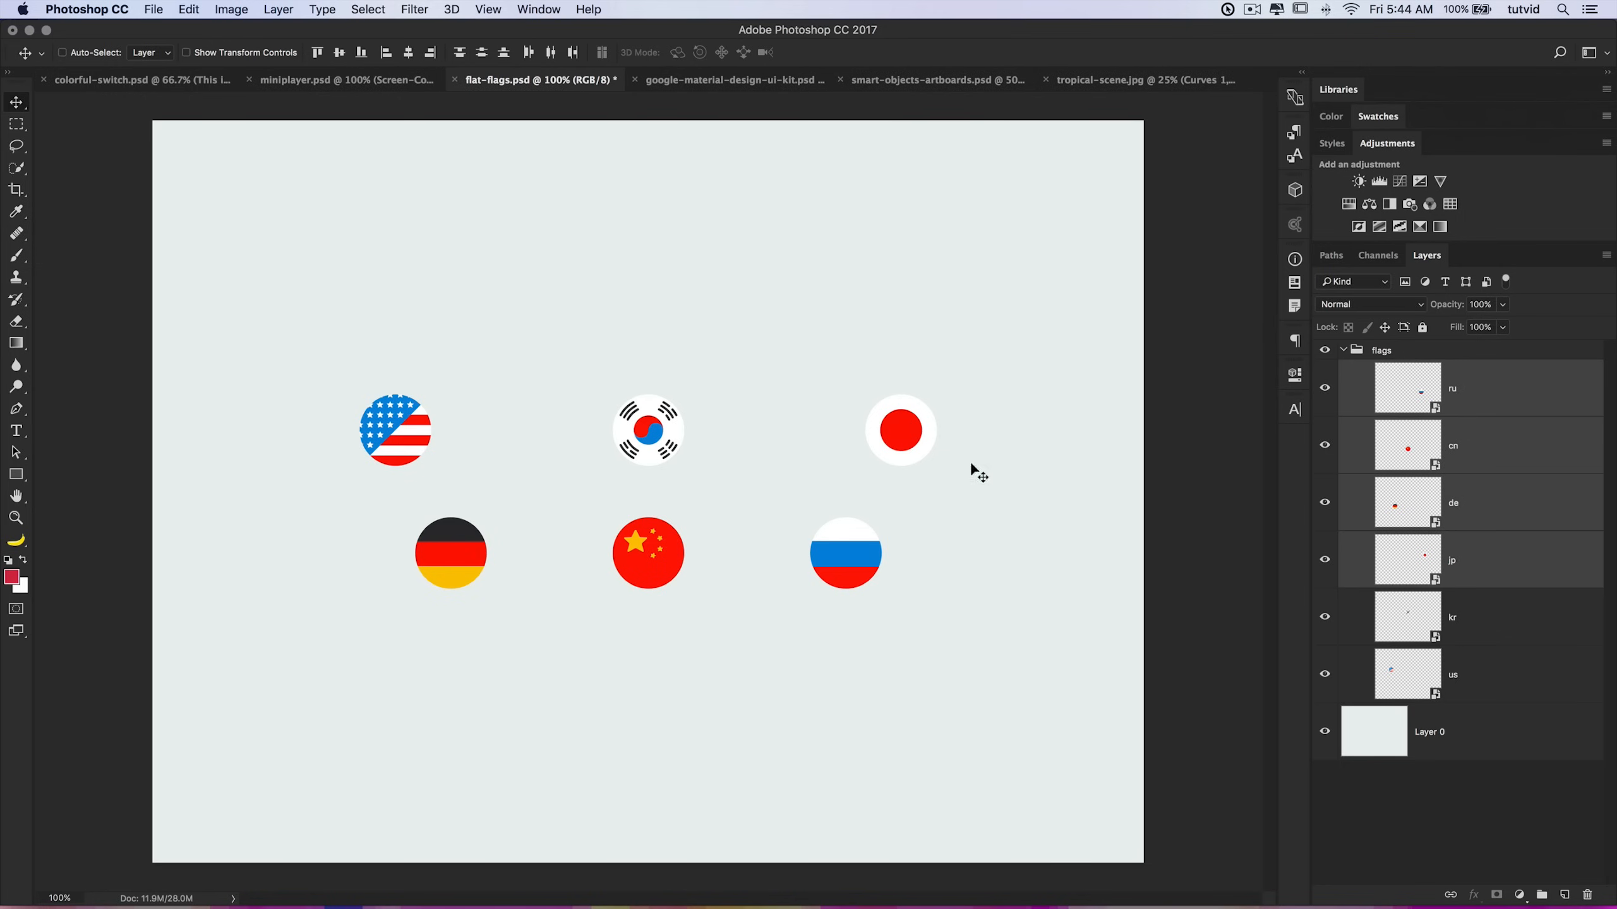
pyautogui.click(1343, 351)
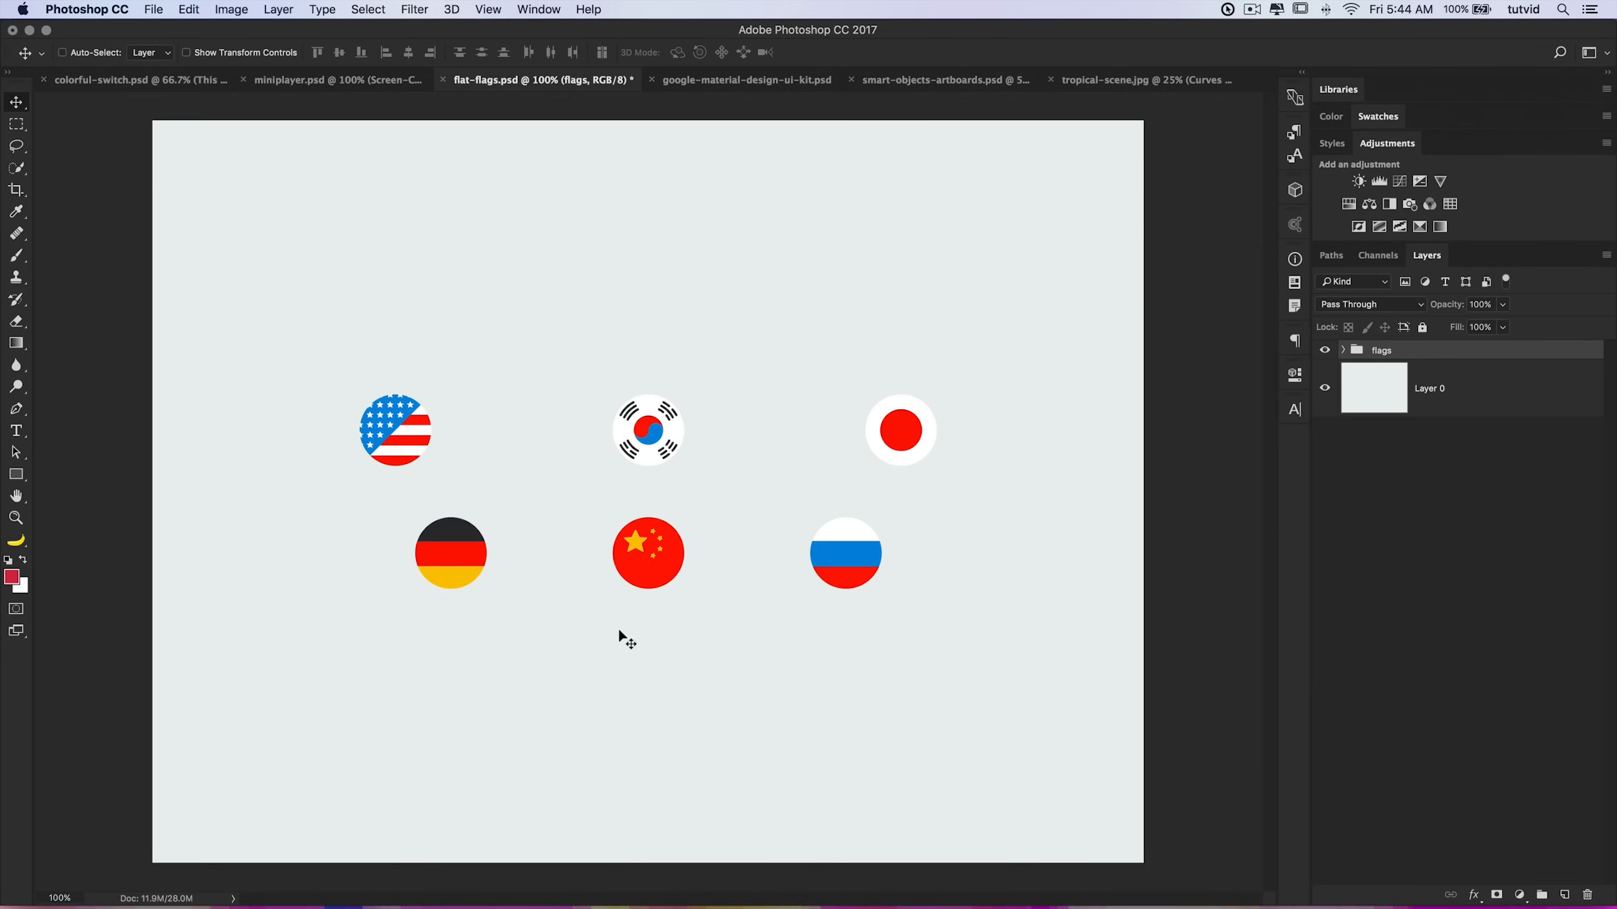
# Step: Draw a rectangular selection around the flags, align the group's top edges to it, and drag it back down
pyautogui.press('m')
pyautogui.moveTo(297, 199); pyautogui.dragTo(1023, 643)
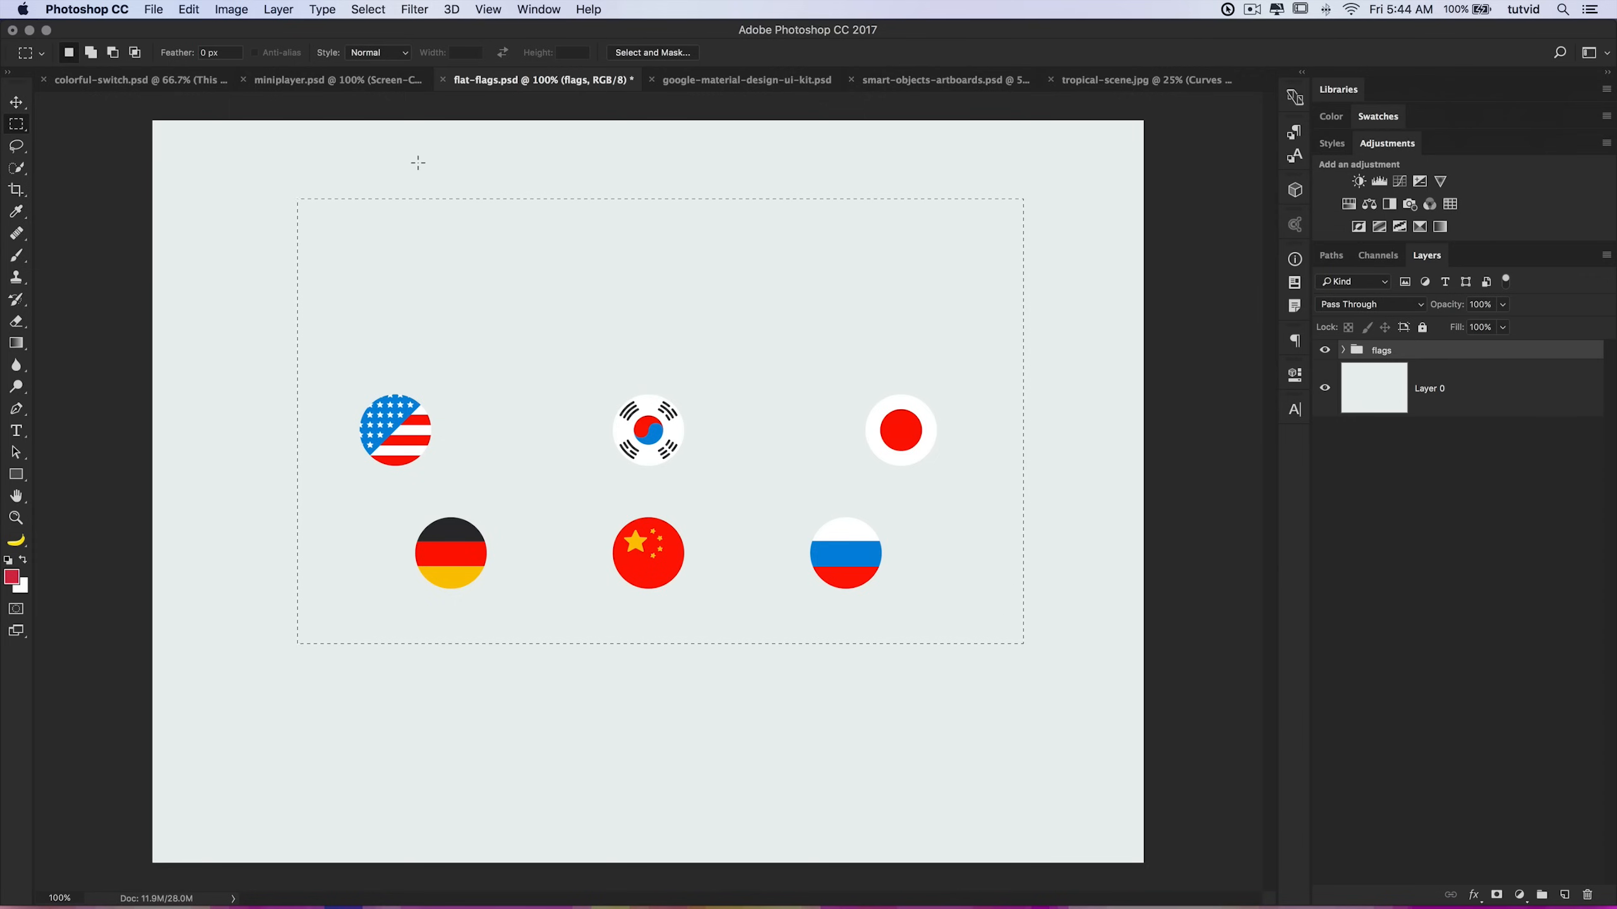
pyautogui.click(15, 101)
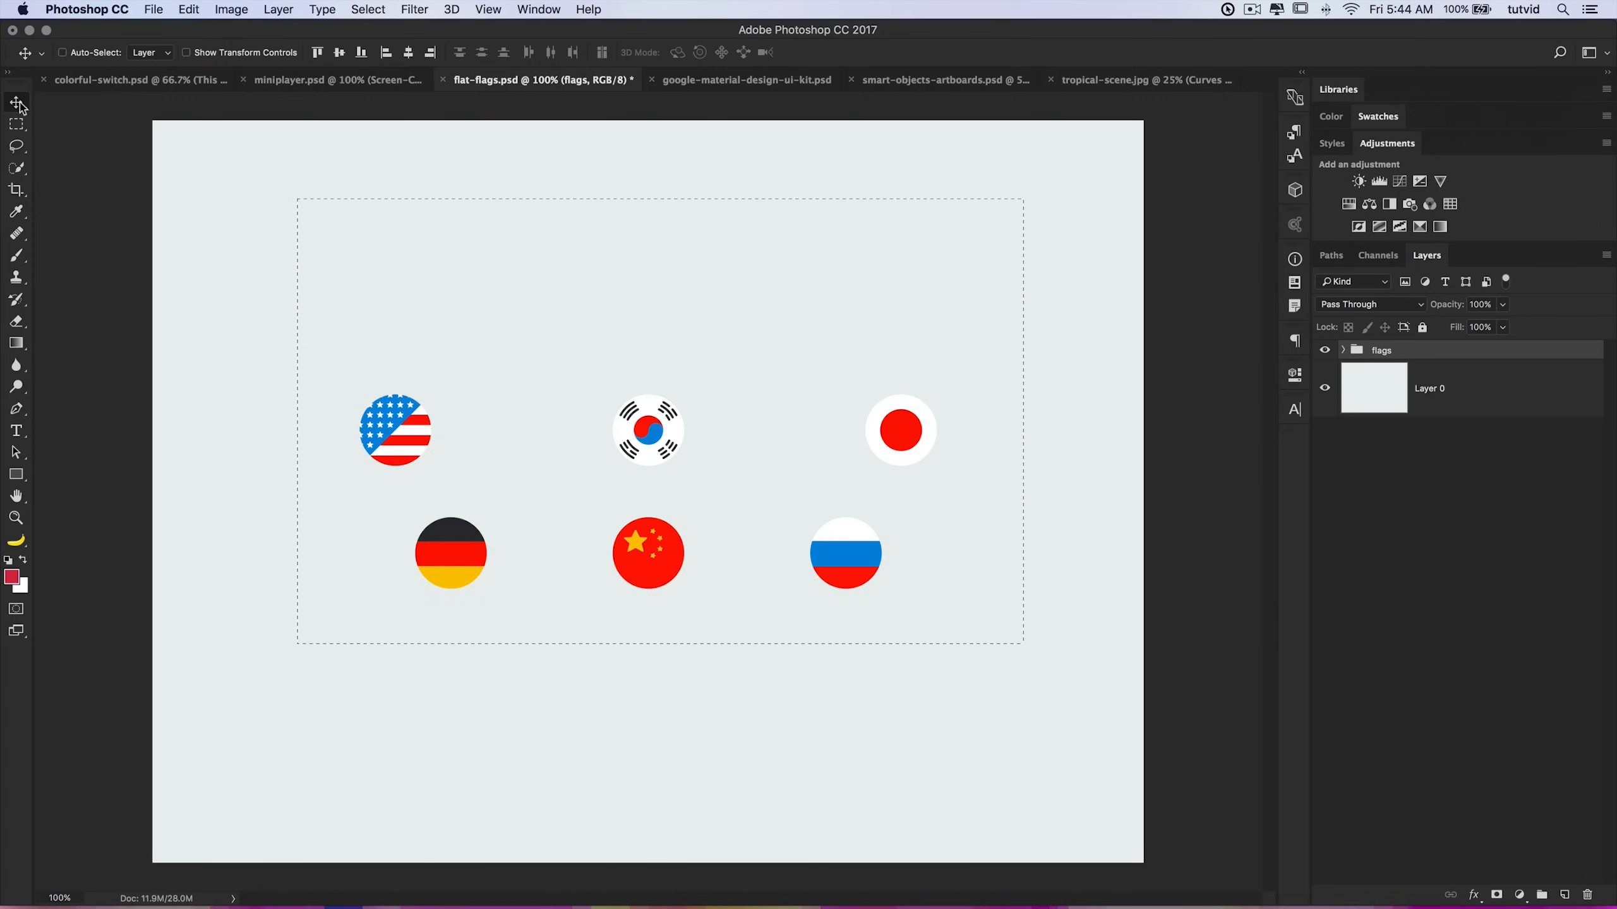
pyautogui.click(318, 53)
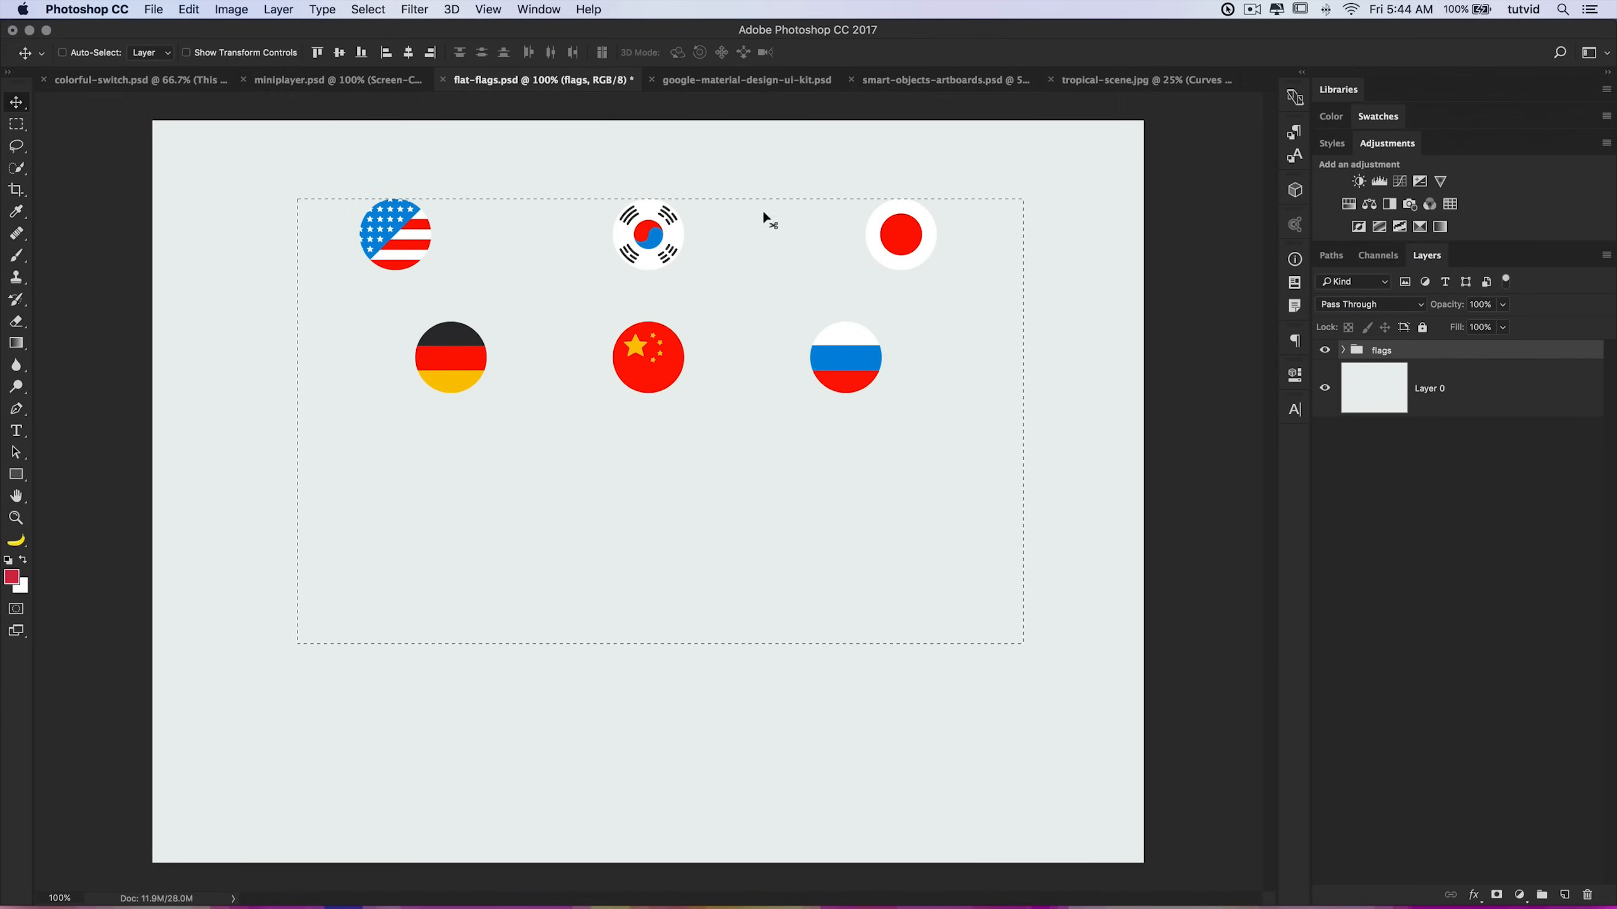
pyautogui.moveTo(672, 412); pyautogui.dragTo(672, 608)
pyautogui.press('super+d')
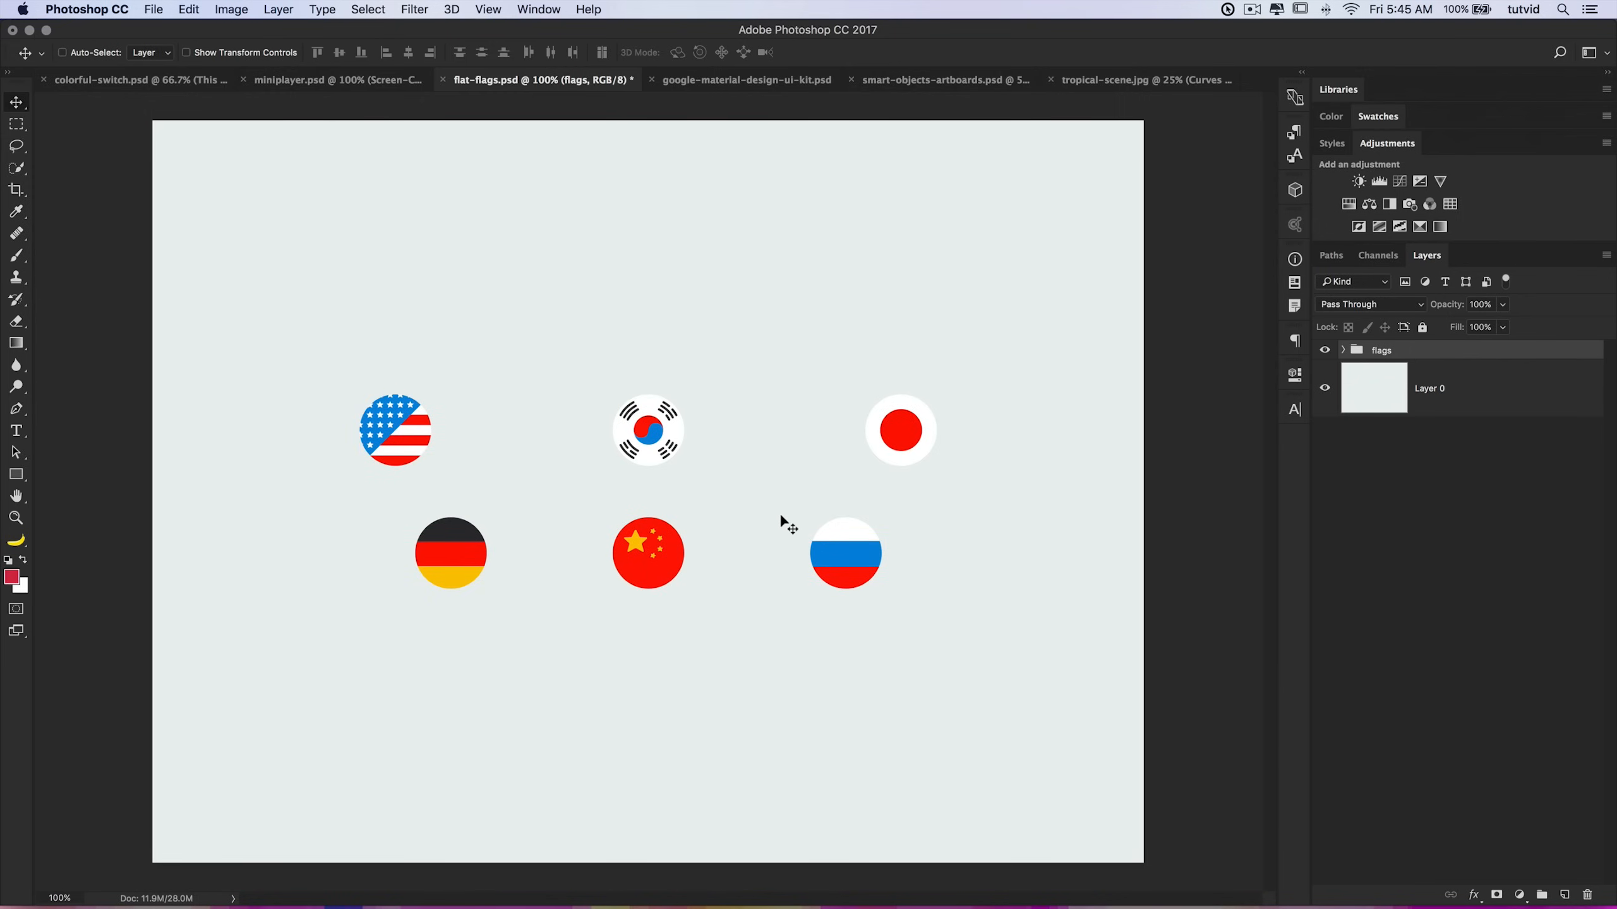
# Step: Switch to miniplayer.psd and draw a 415 px circle shape with the Ellipse tool over the player
pyautogui.click(328, 86)
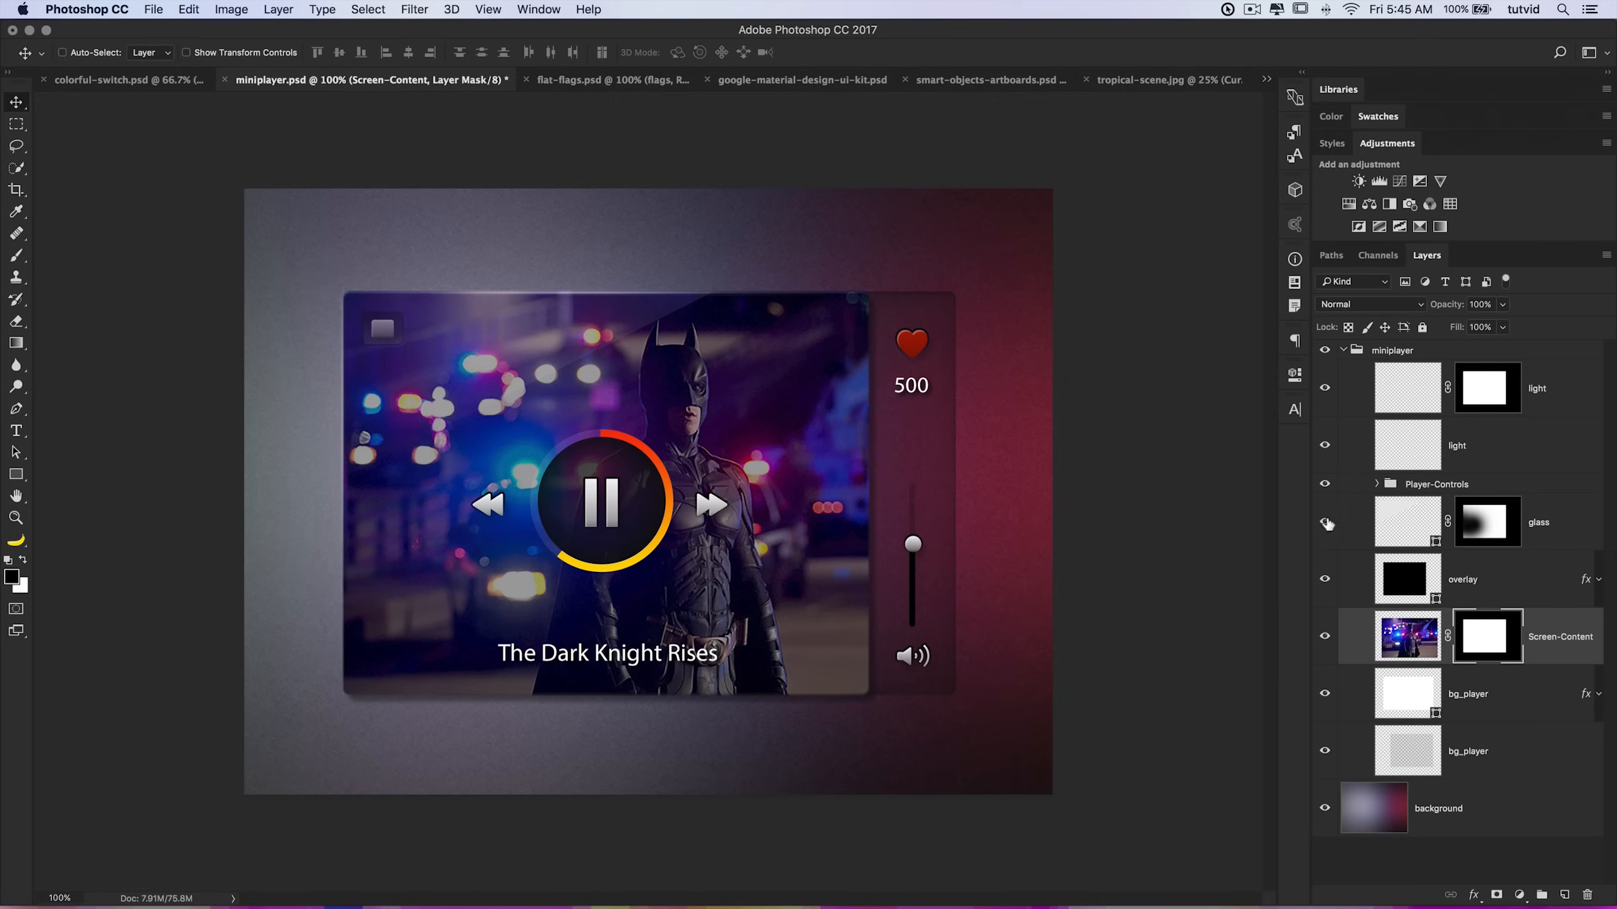
pyautogui.click(16, 474)
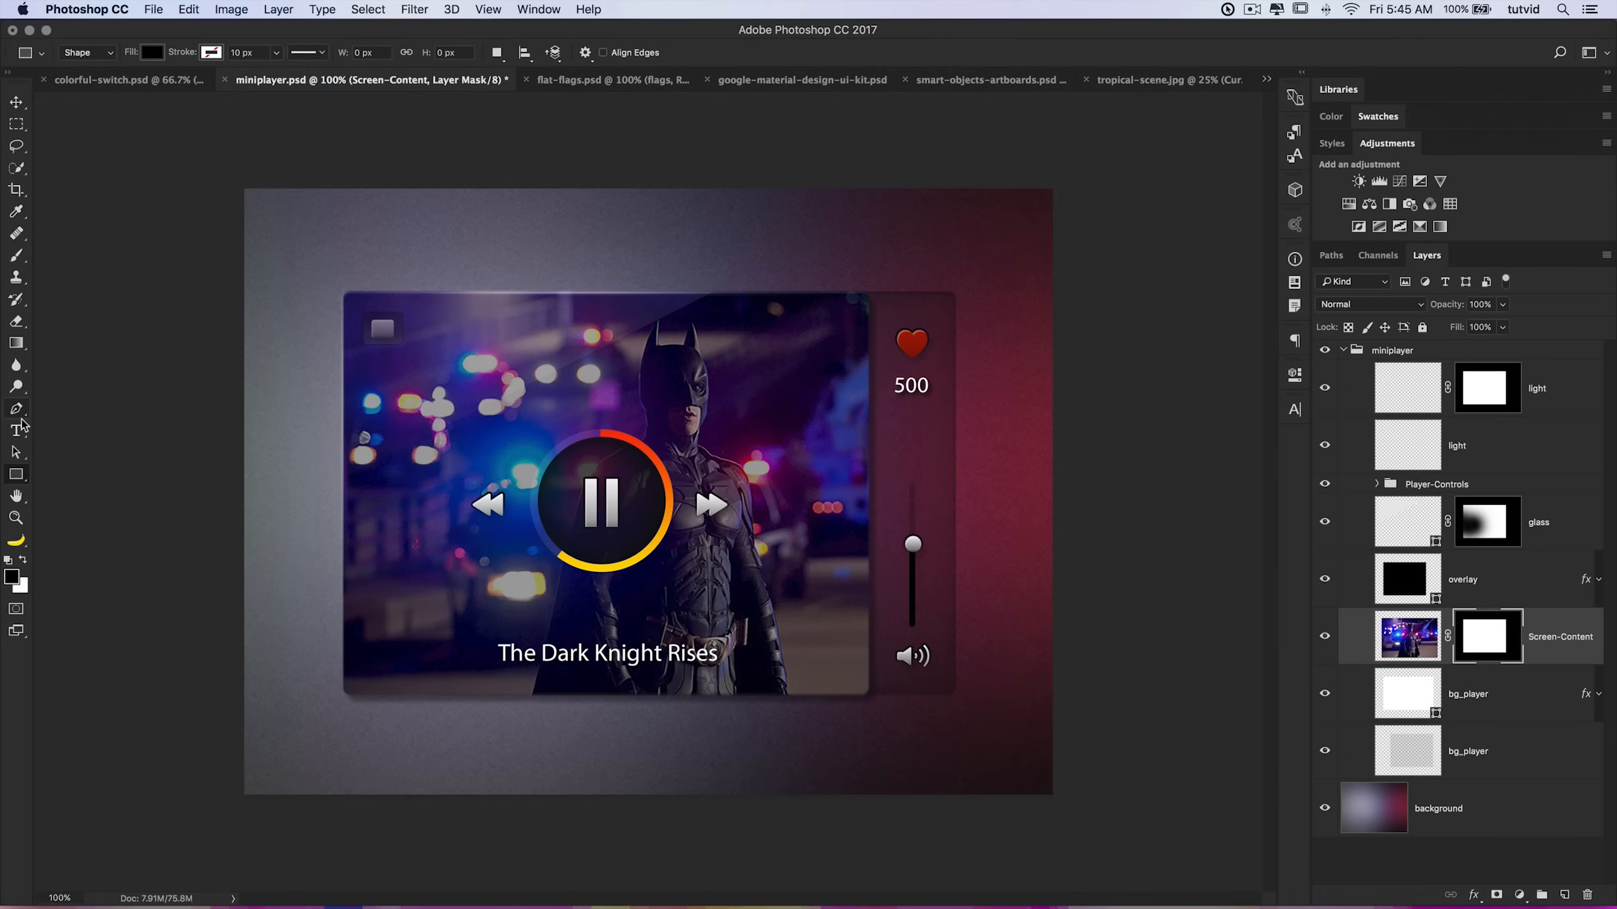
pyautogui.click(16, 453)
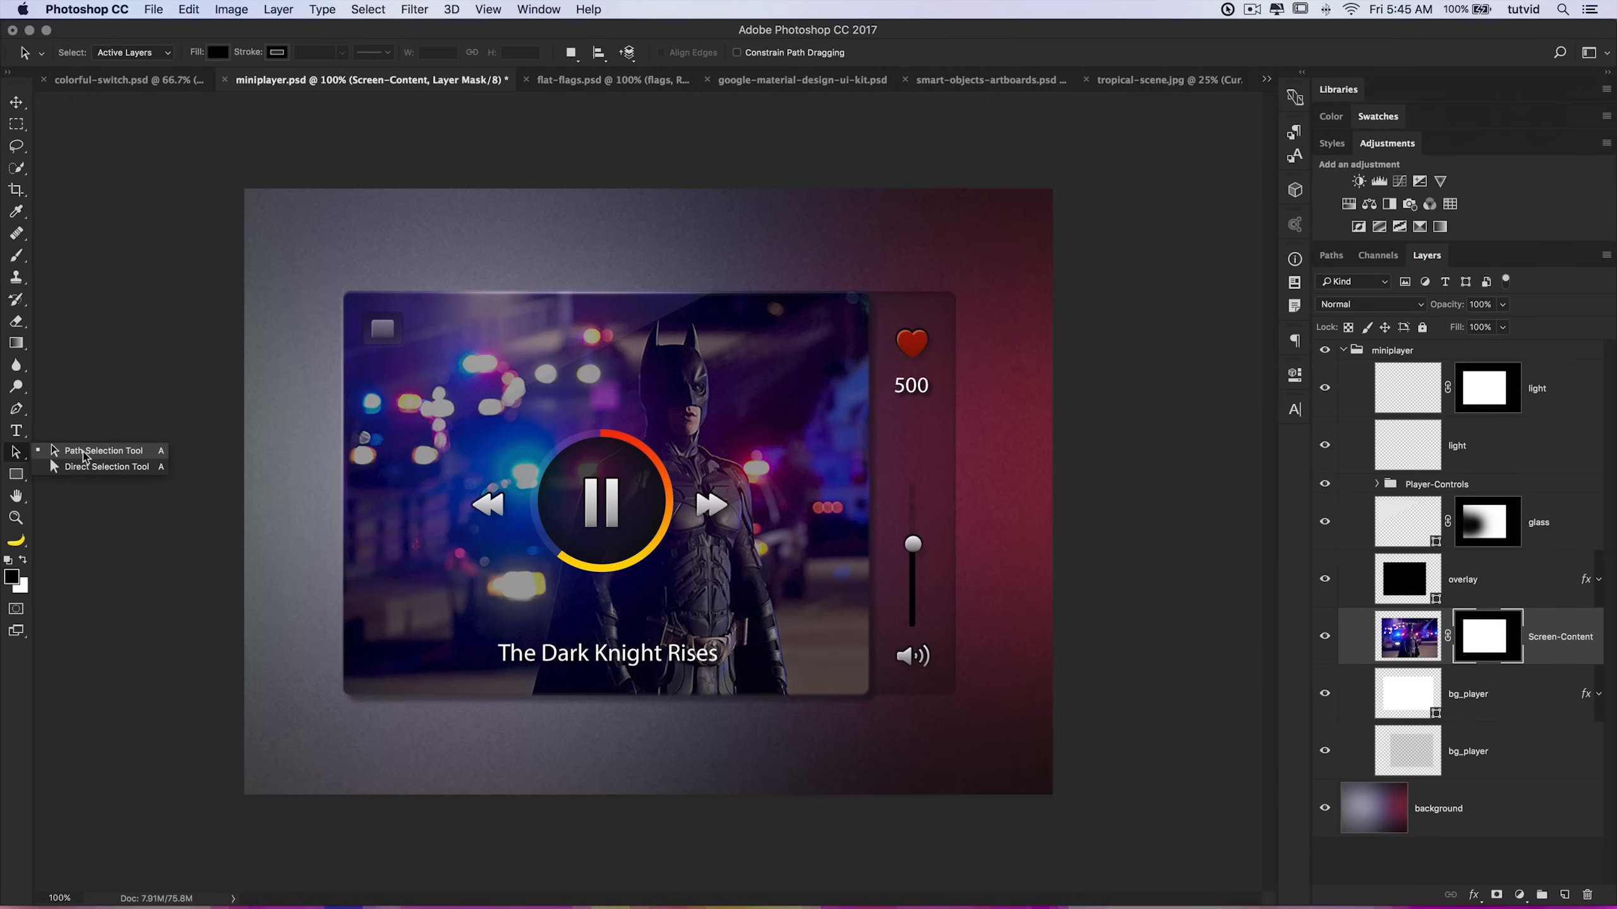
pyautogui.click(84, 456)
pyautogui.click(15, 474)
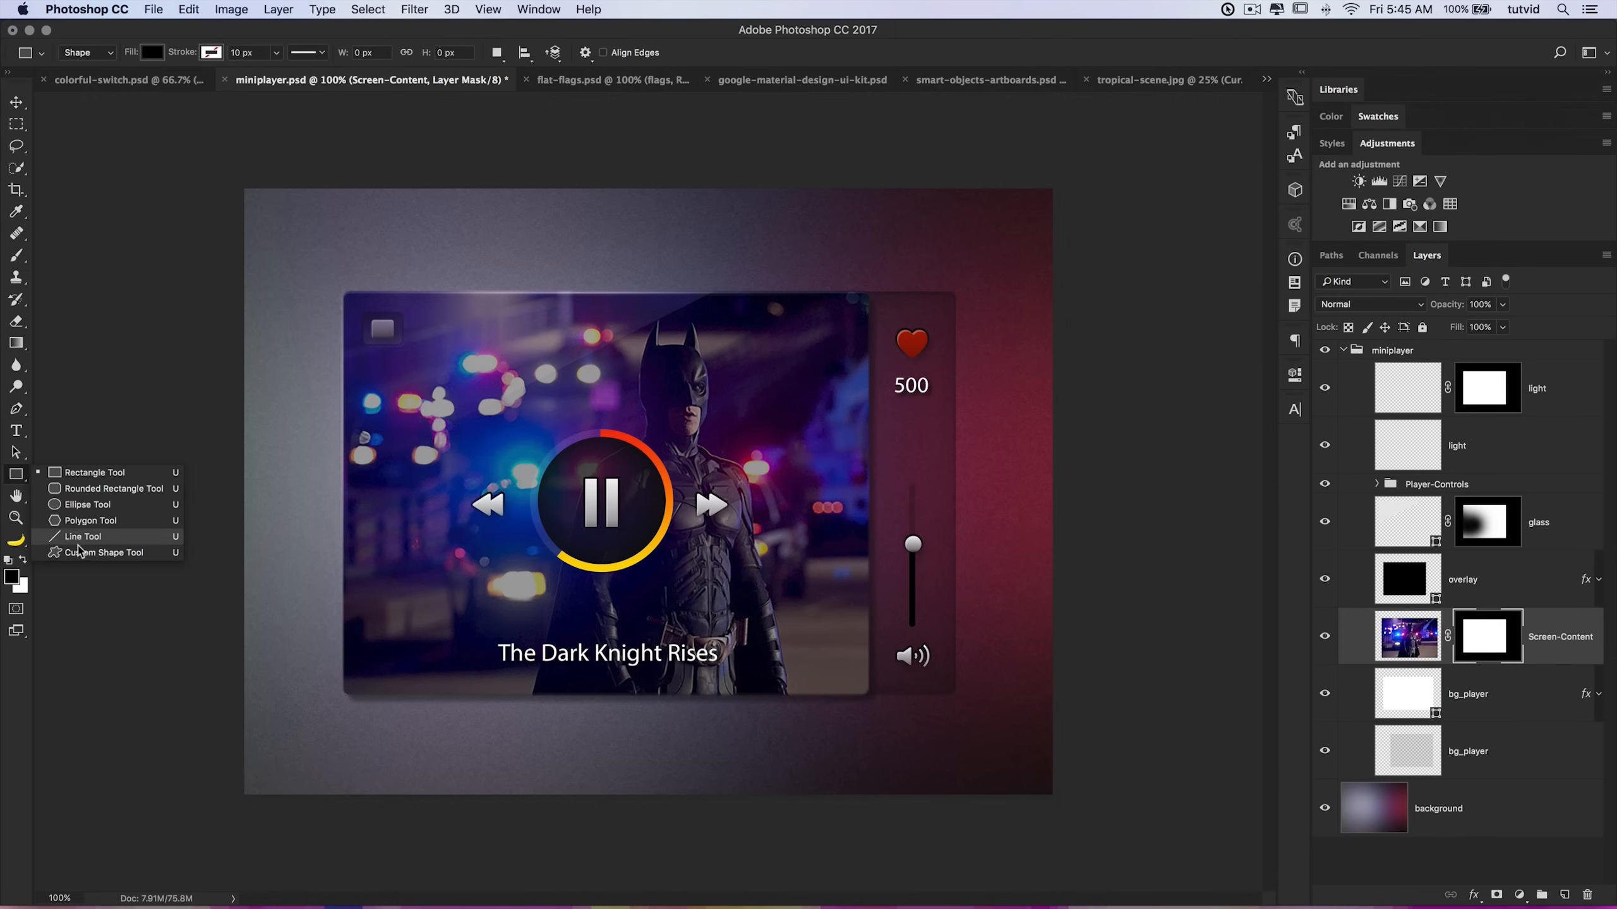
pyautogui.click(89, 472)
pyautogui.click(95, 55)
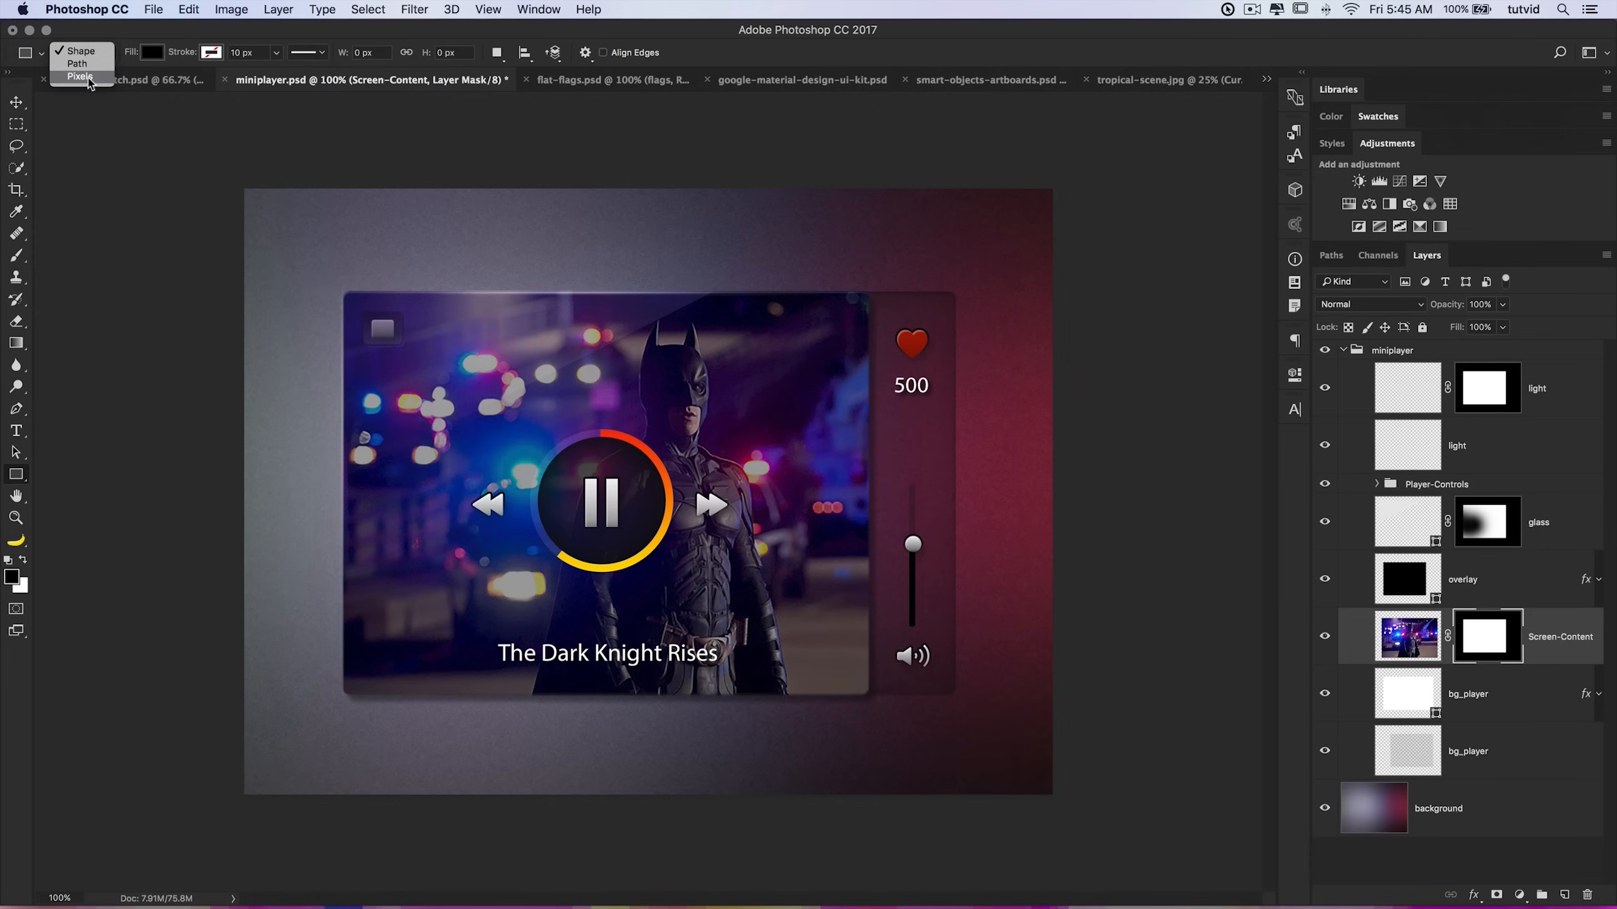
pyautogui.click(81, 56)
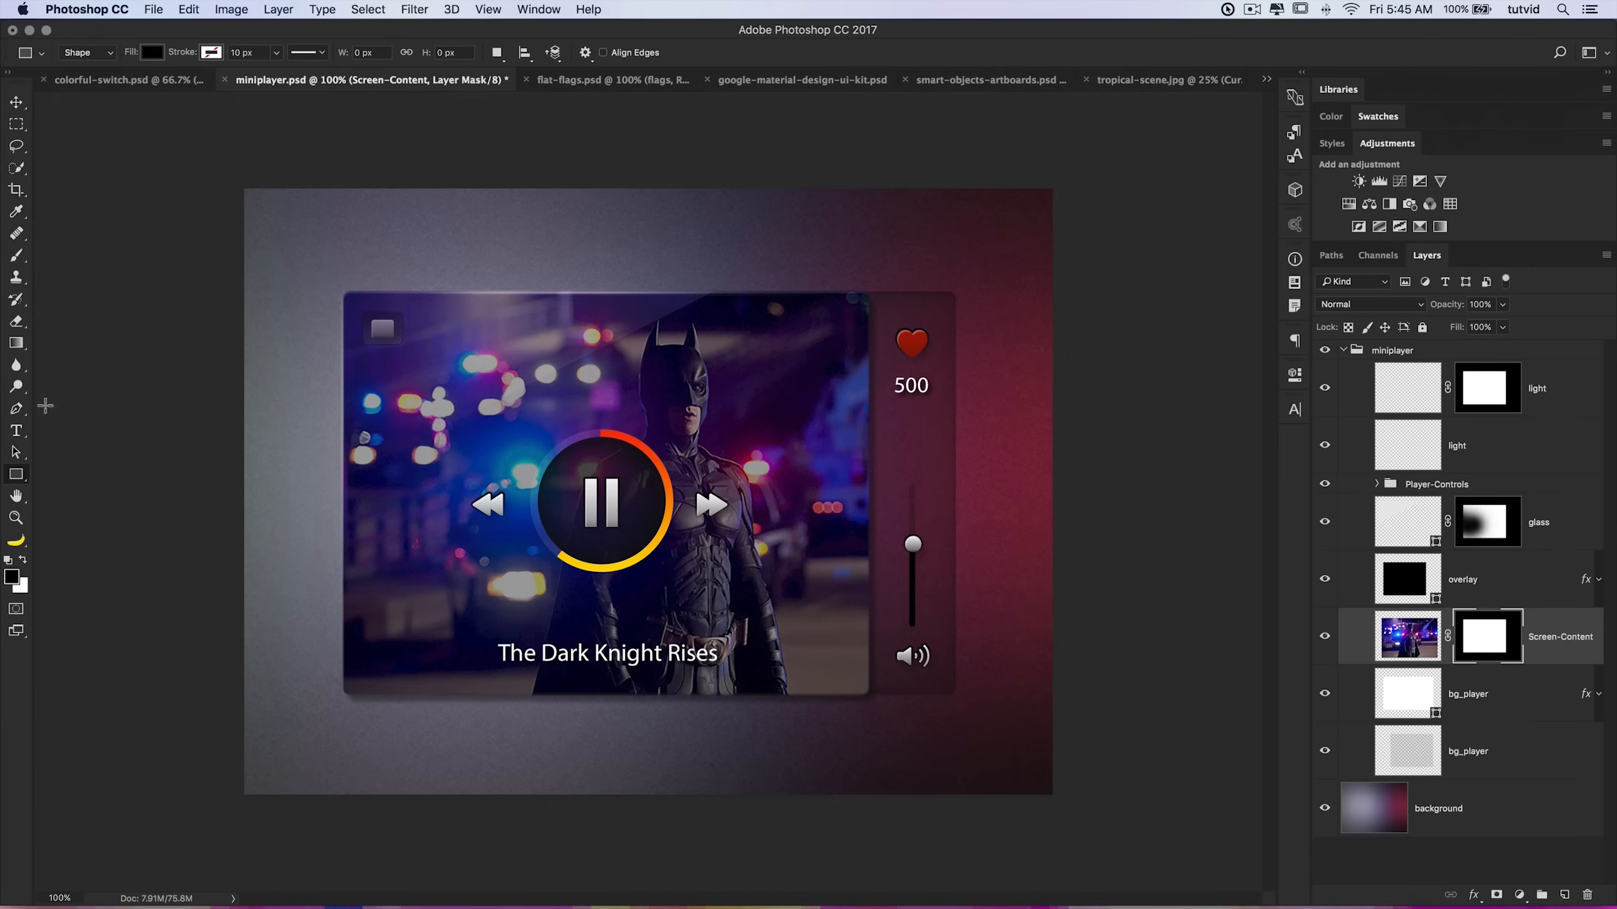
pyautogui.click(16, 473)
pyautogui.click(88, 506)
pyautogui.moveTo(682, 259)
pyautogui.mouseDown()
pyautogui.moveTo(840, 382)
pyautogui.moveTo(856, 434)
pyautogui.mouseUp()
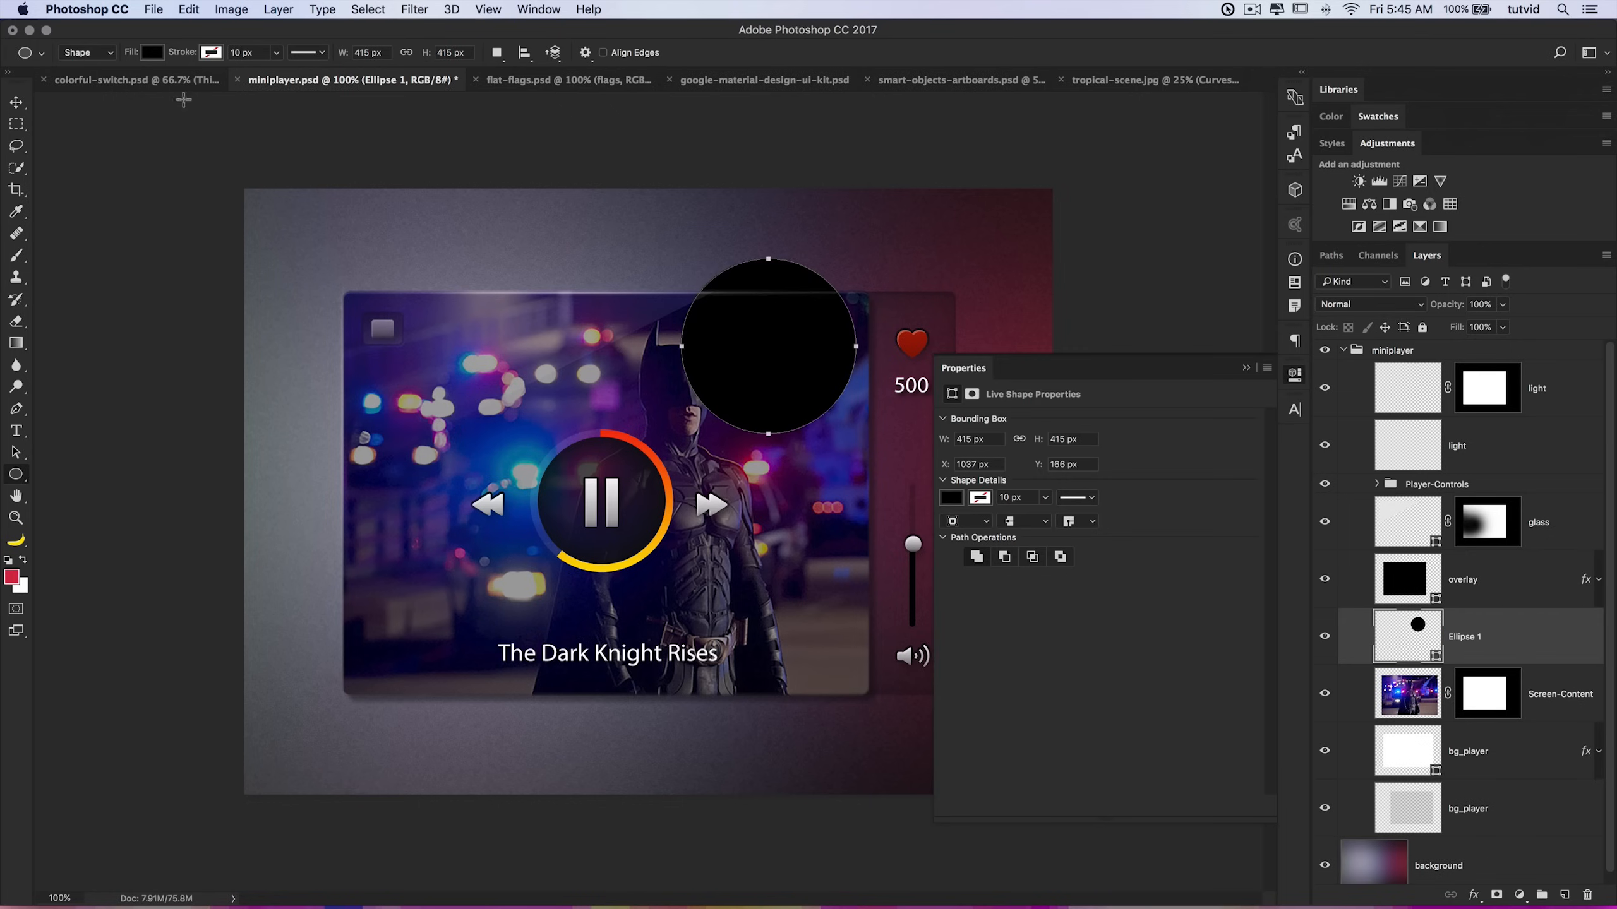
# Step: Nudge the circle slightly down and close the Properties panel
pyautogui.press('v')
pyautogui.moveTo(789, 337)
pyautogui.mouseDown()
pyautogui.moveTo(796, 315)
pyautogui.moveTo(611, 322)
pyautogui.moveTo(793, 306)
pyautogui.moveTo(793, 511)
pyautogui.moveTo(778, 351)
pyautogui.mouseUp()
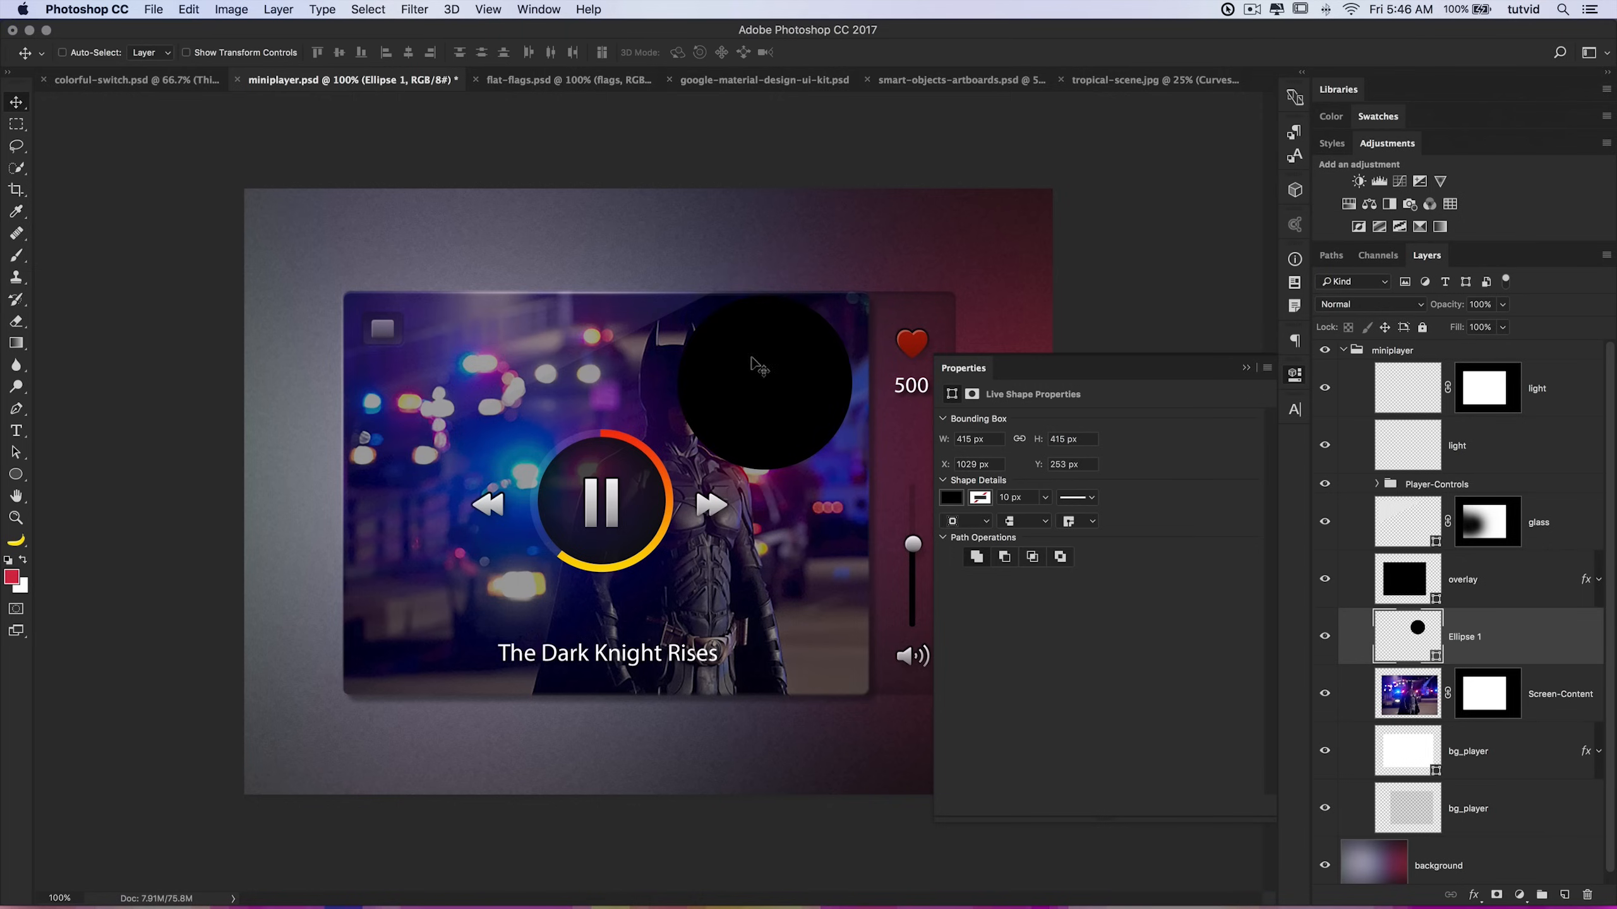
pyautogui.click(1296, 375)
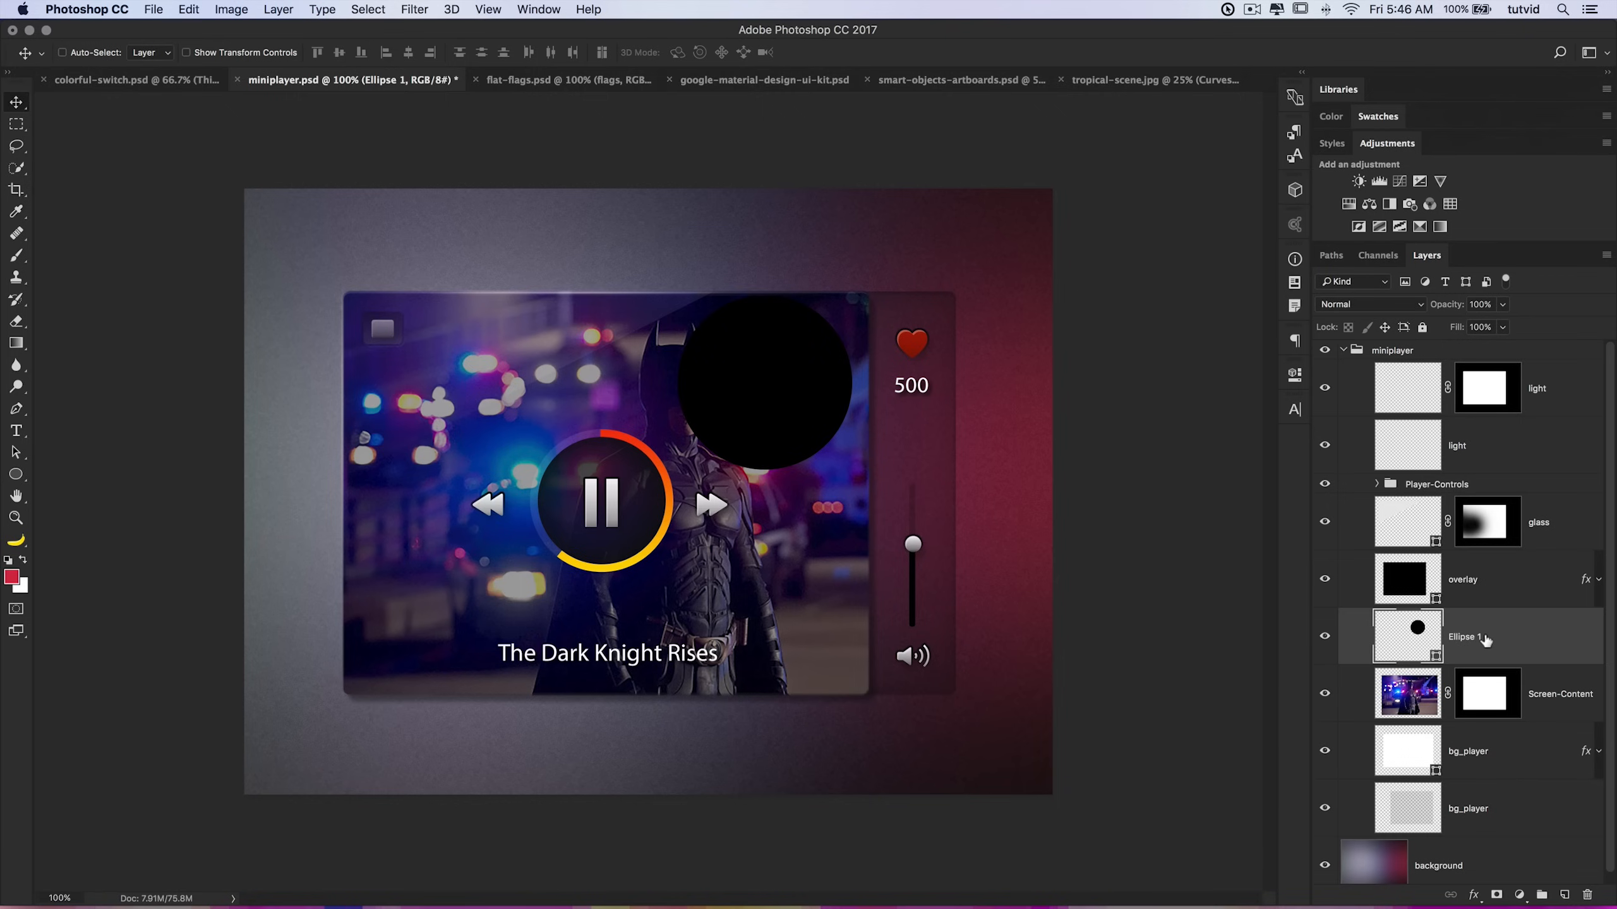
# Step: Duplicate the circle layer and scale the copy down to about 85% around its center
pyautogui.press('super+j')
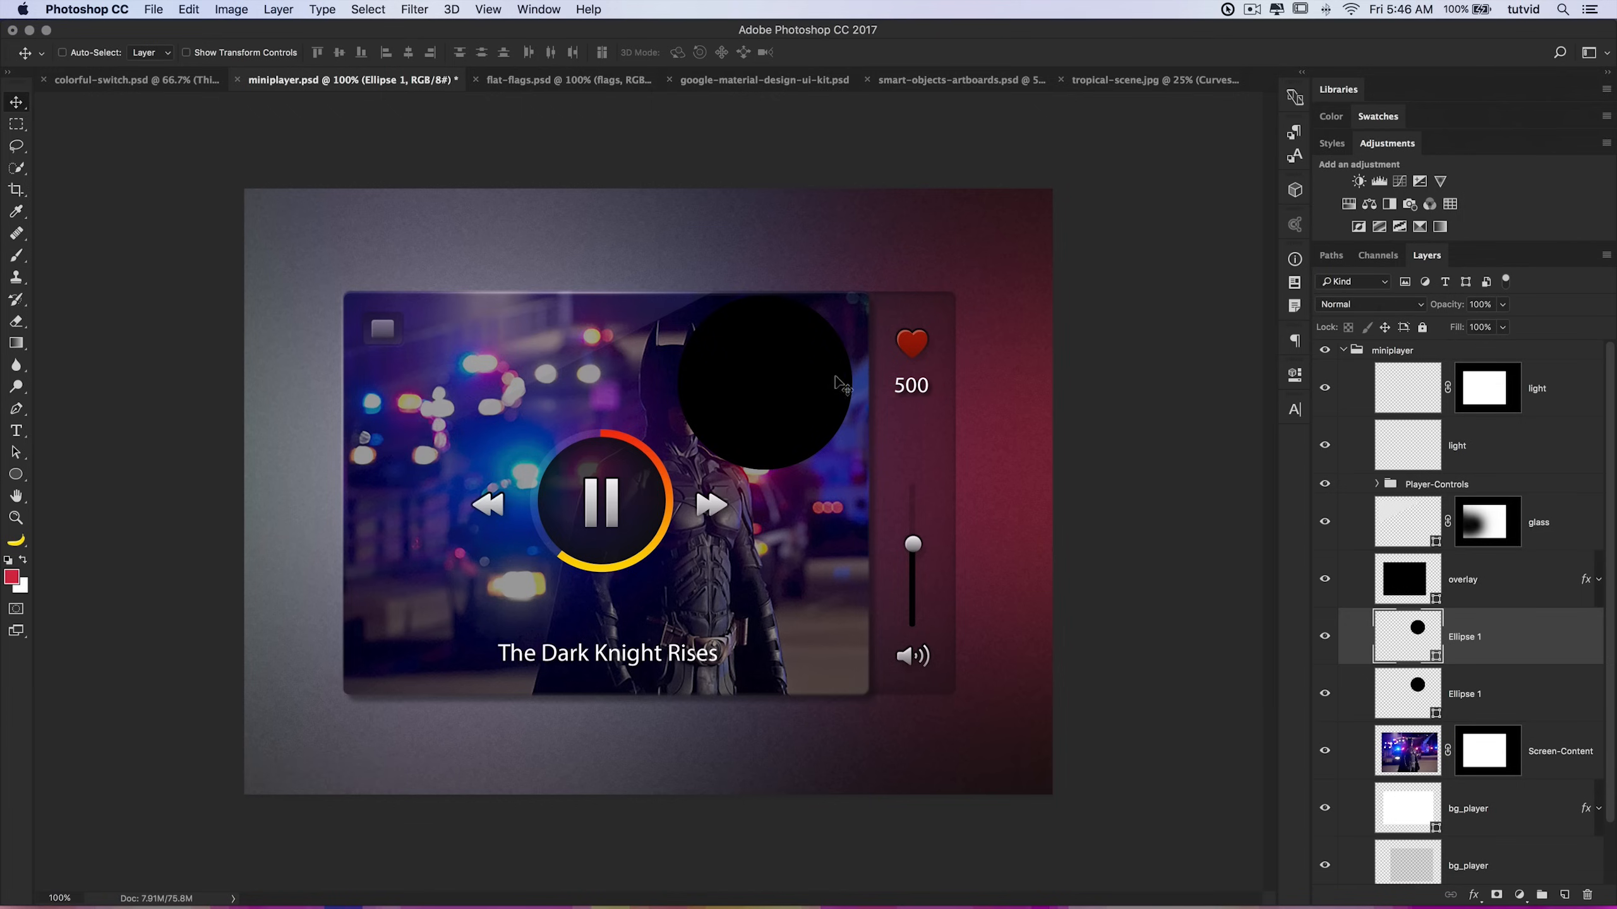
pyautogui.press('super+t')
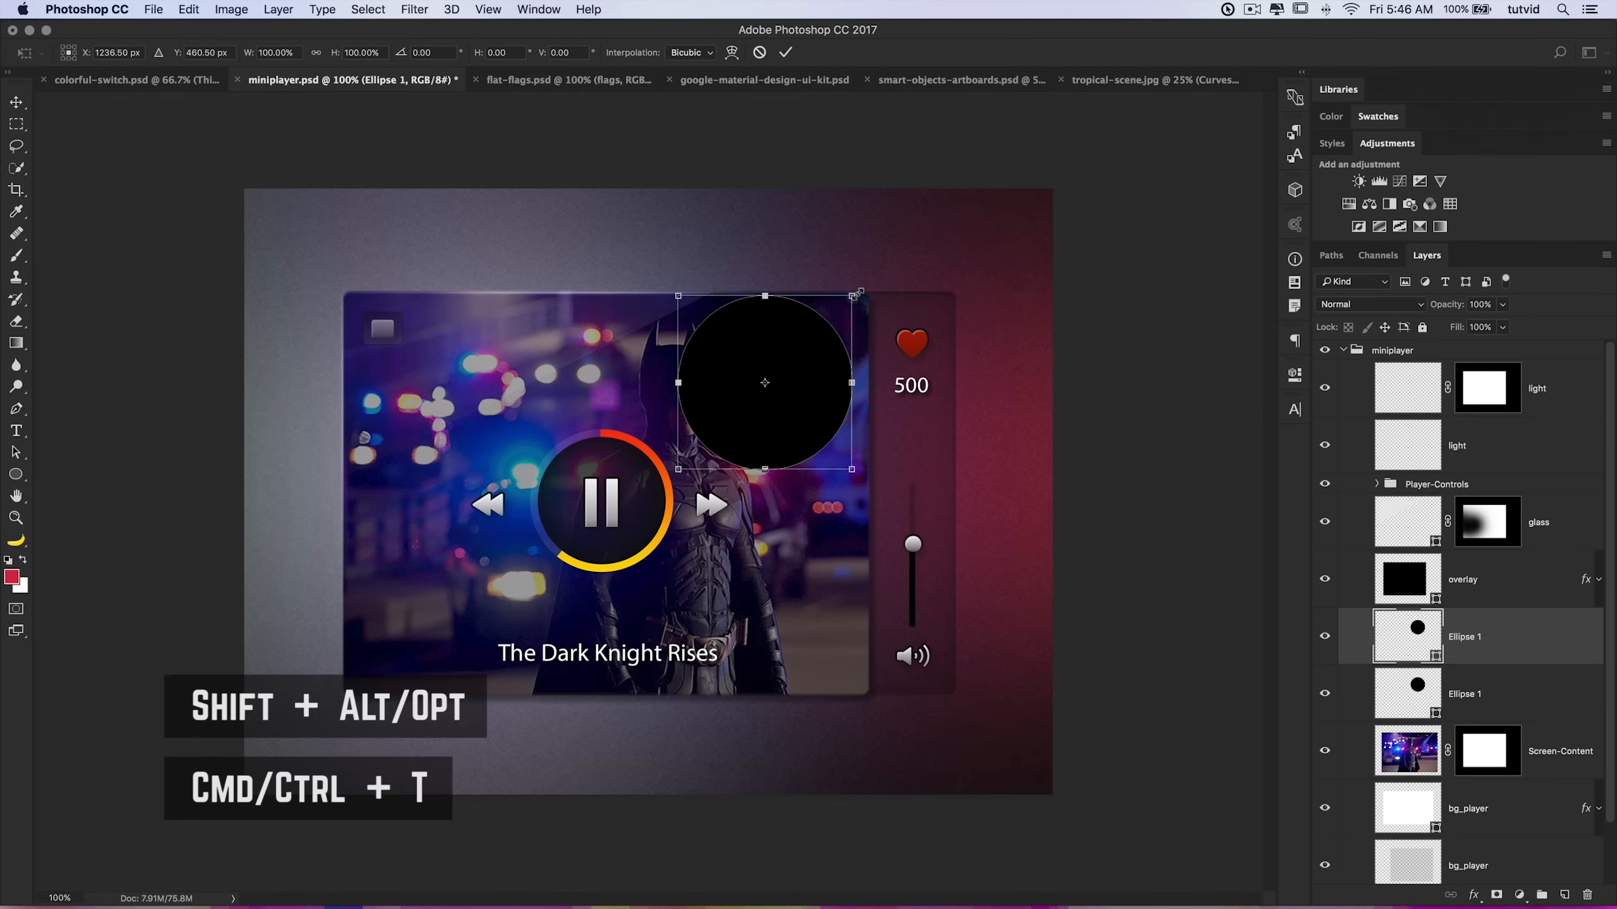
pyautogui.moveTo(855, 292); pyautogui.dragTo(838, 309)
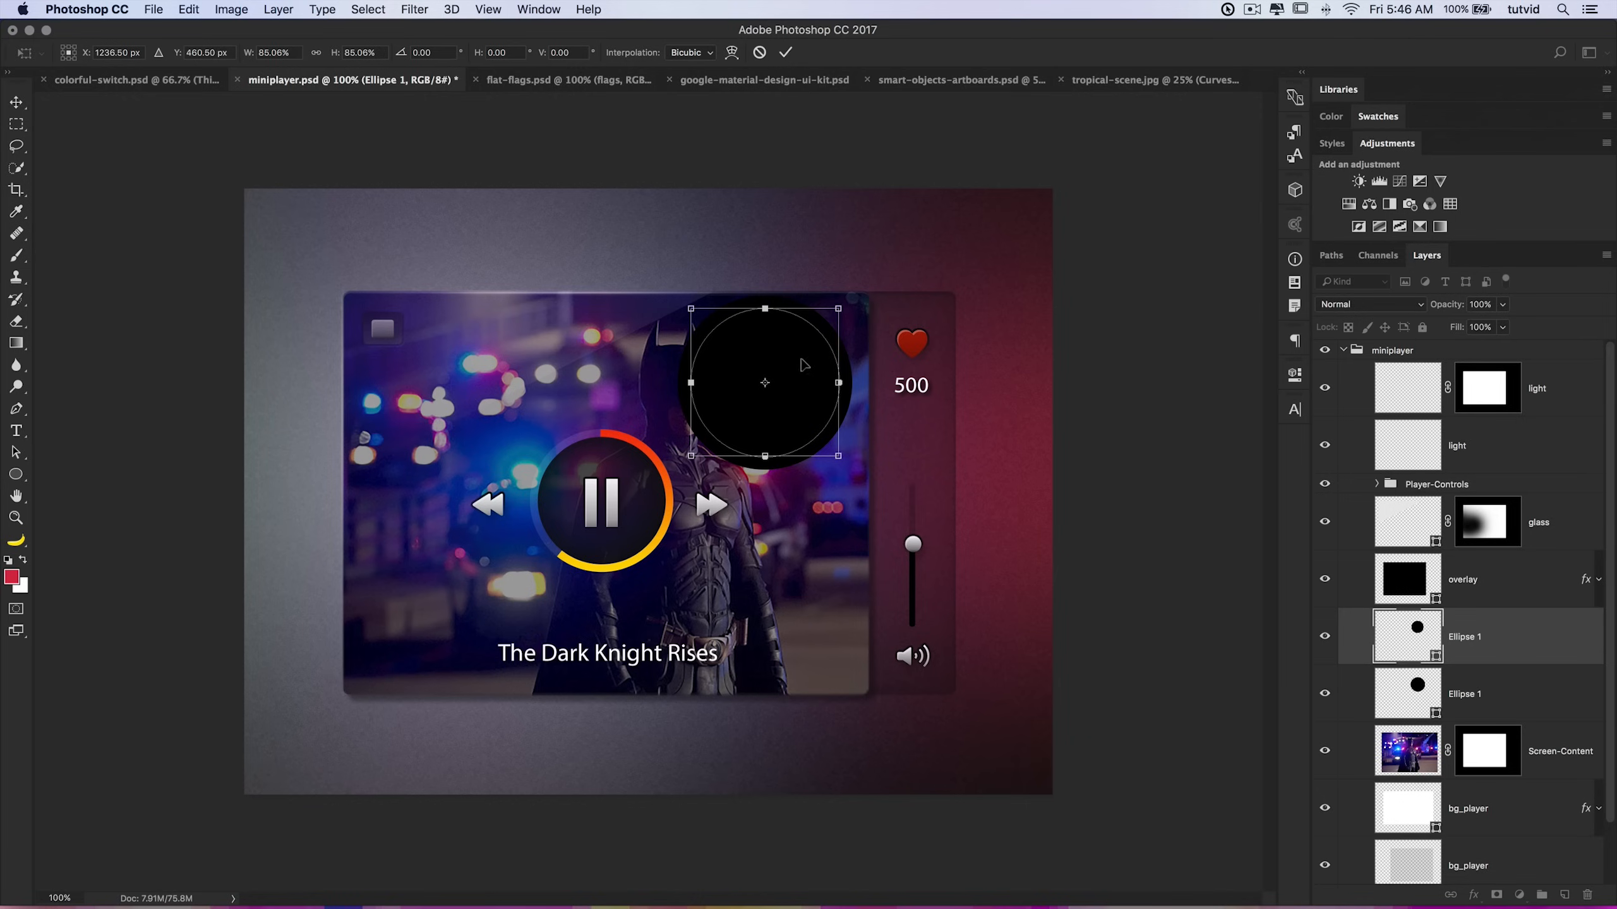
pyautogui.click(785, 52)
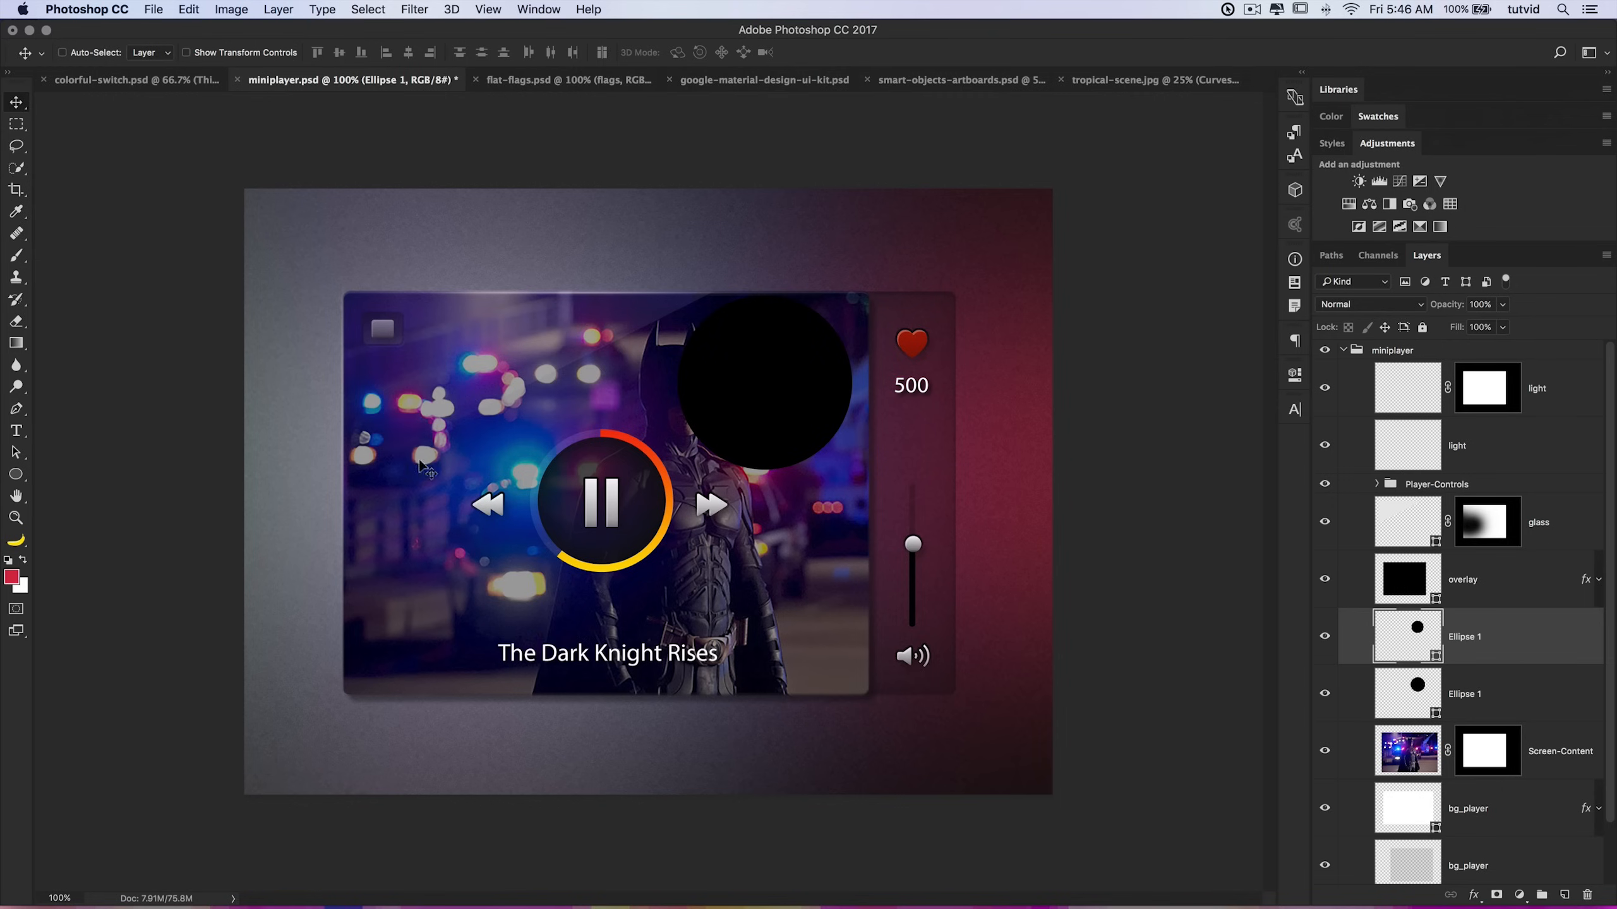
# Step: Select both Ellipse 1 circle layers and merge them into a single shape layer
pyautogui.click(16, 452)
pyautogui.click(64, 453)
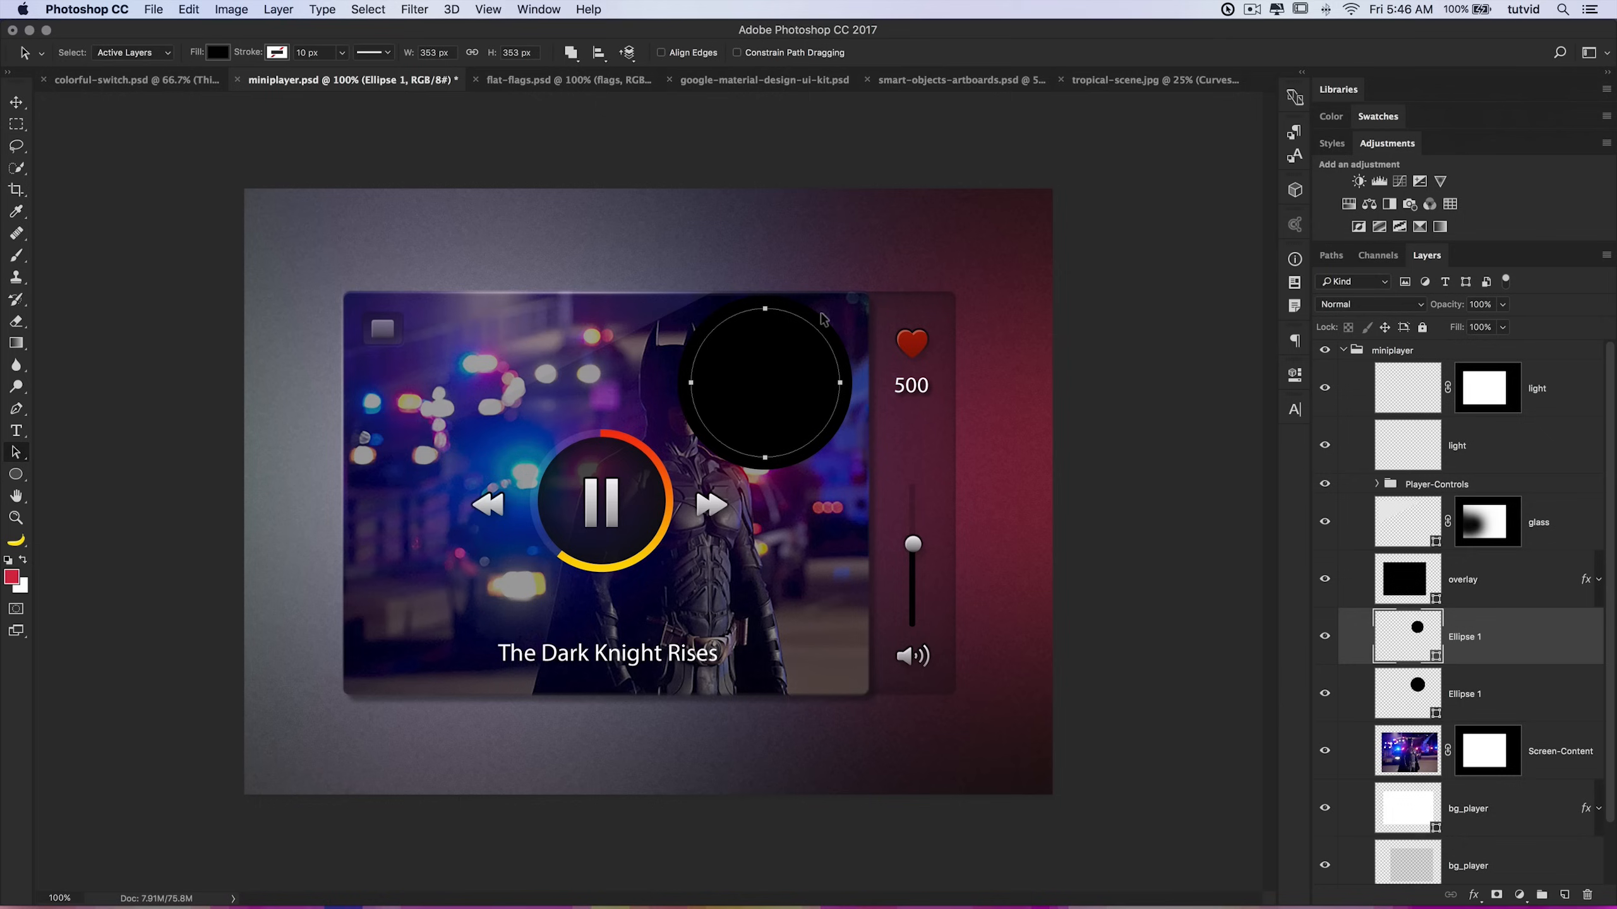
pyautogui.click(1433, 702)
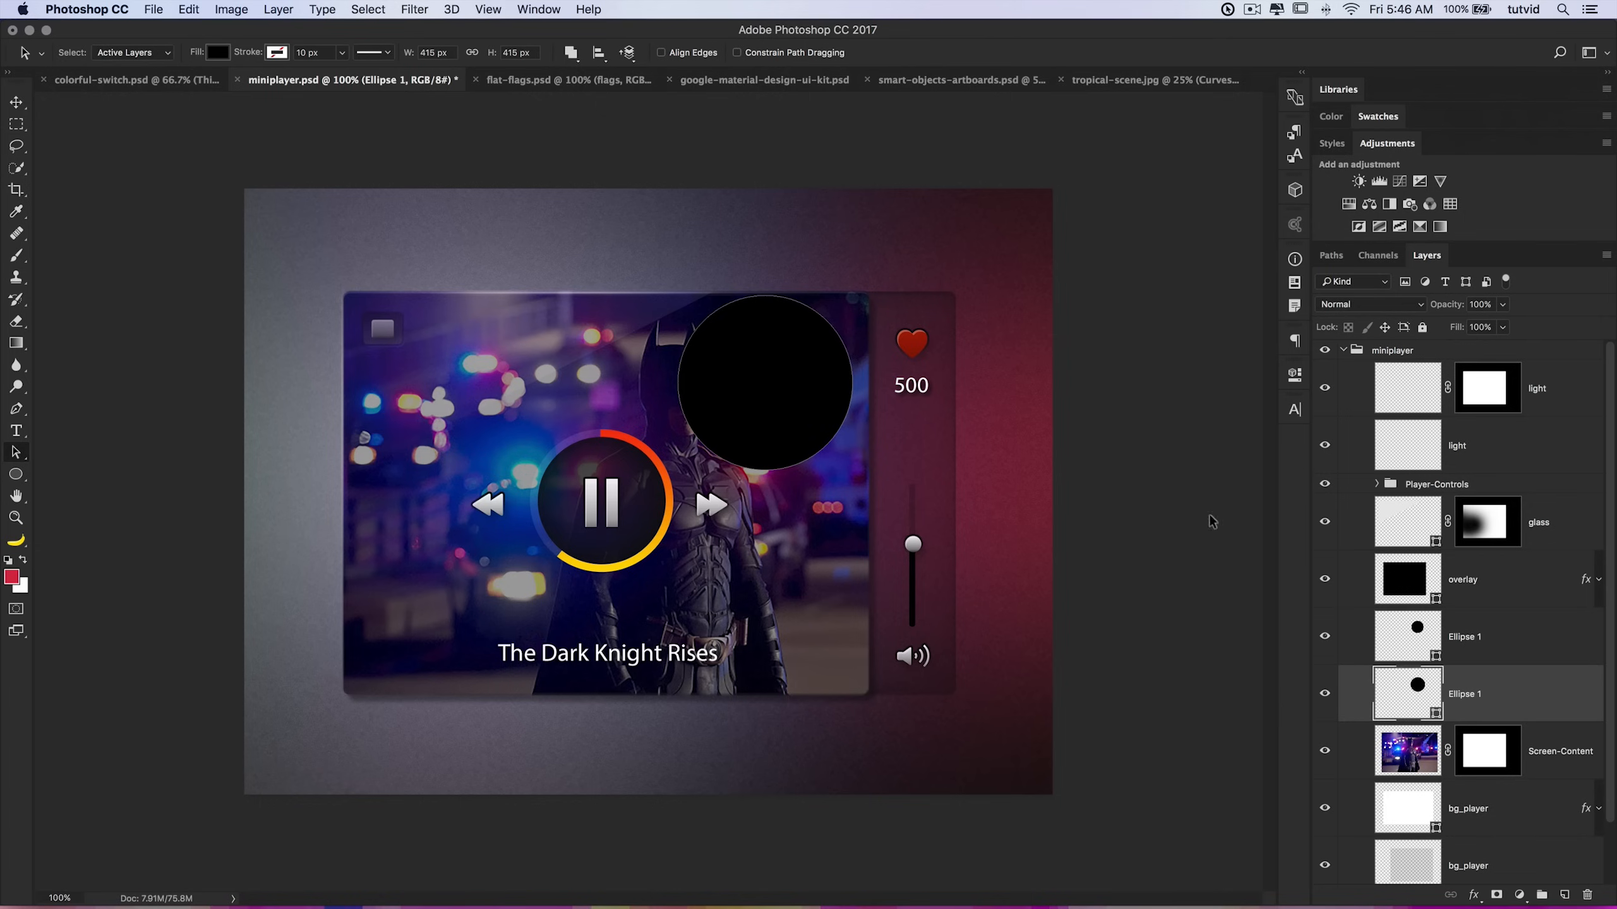
pyautogui.click(1419, 647)
pyautogui.press('u')
pyautogui.moveTo(15, 453); pyautogui.dragTo(55, 453)
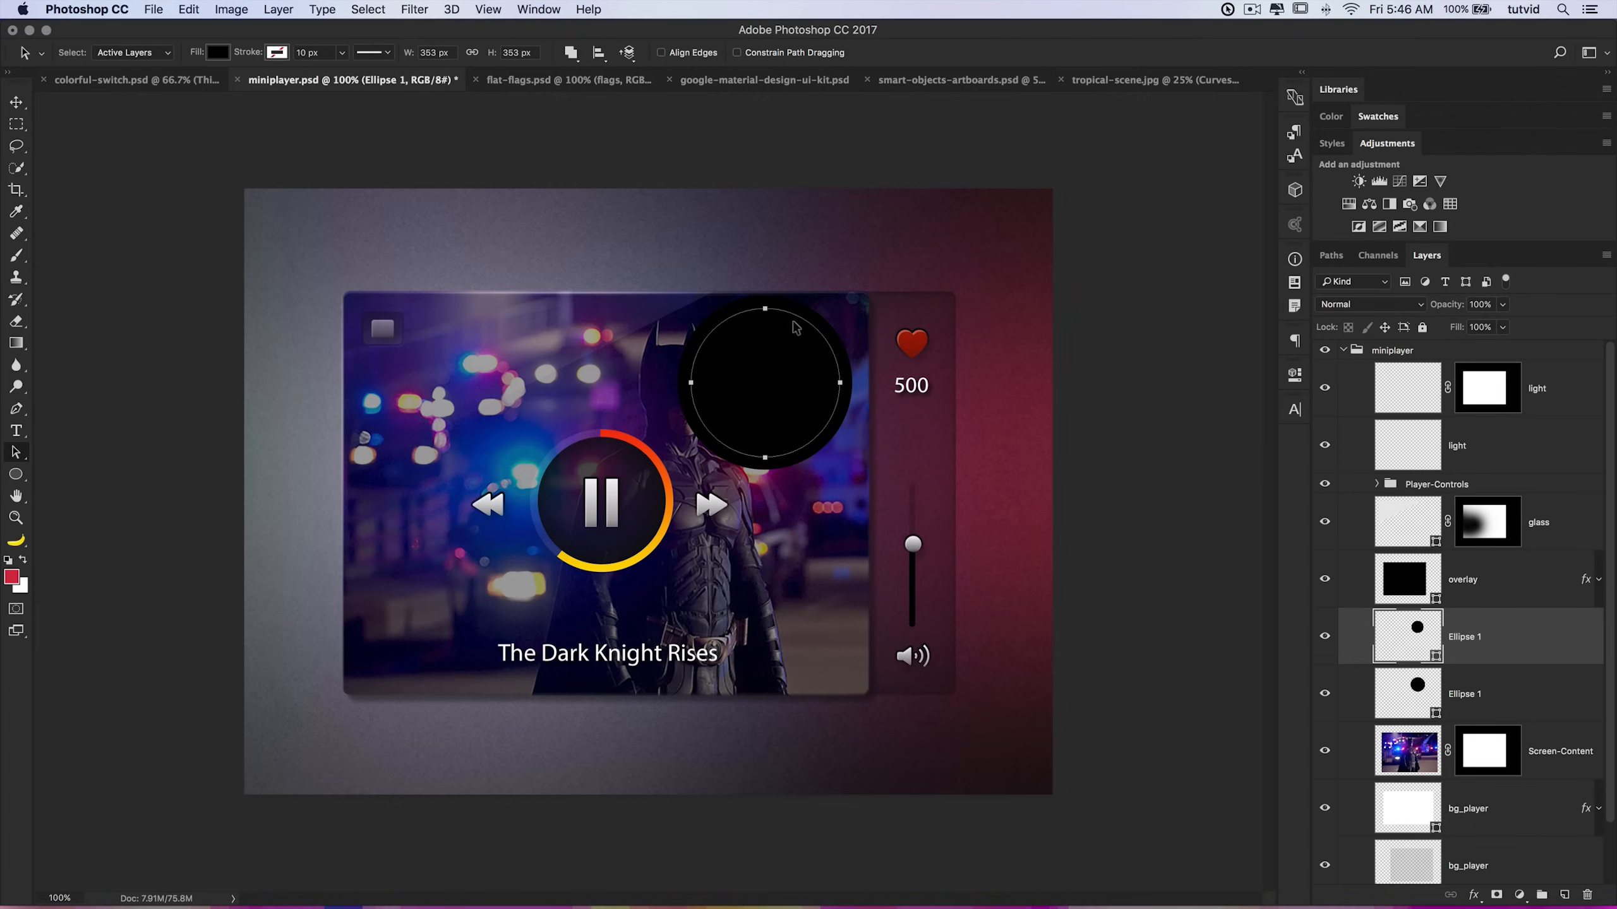
pyautogui.click(1483, 694)
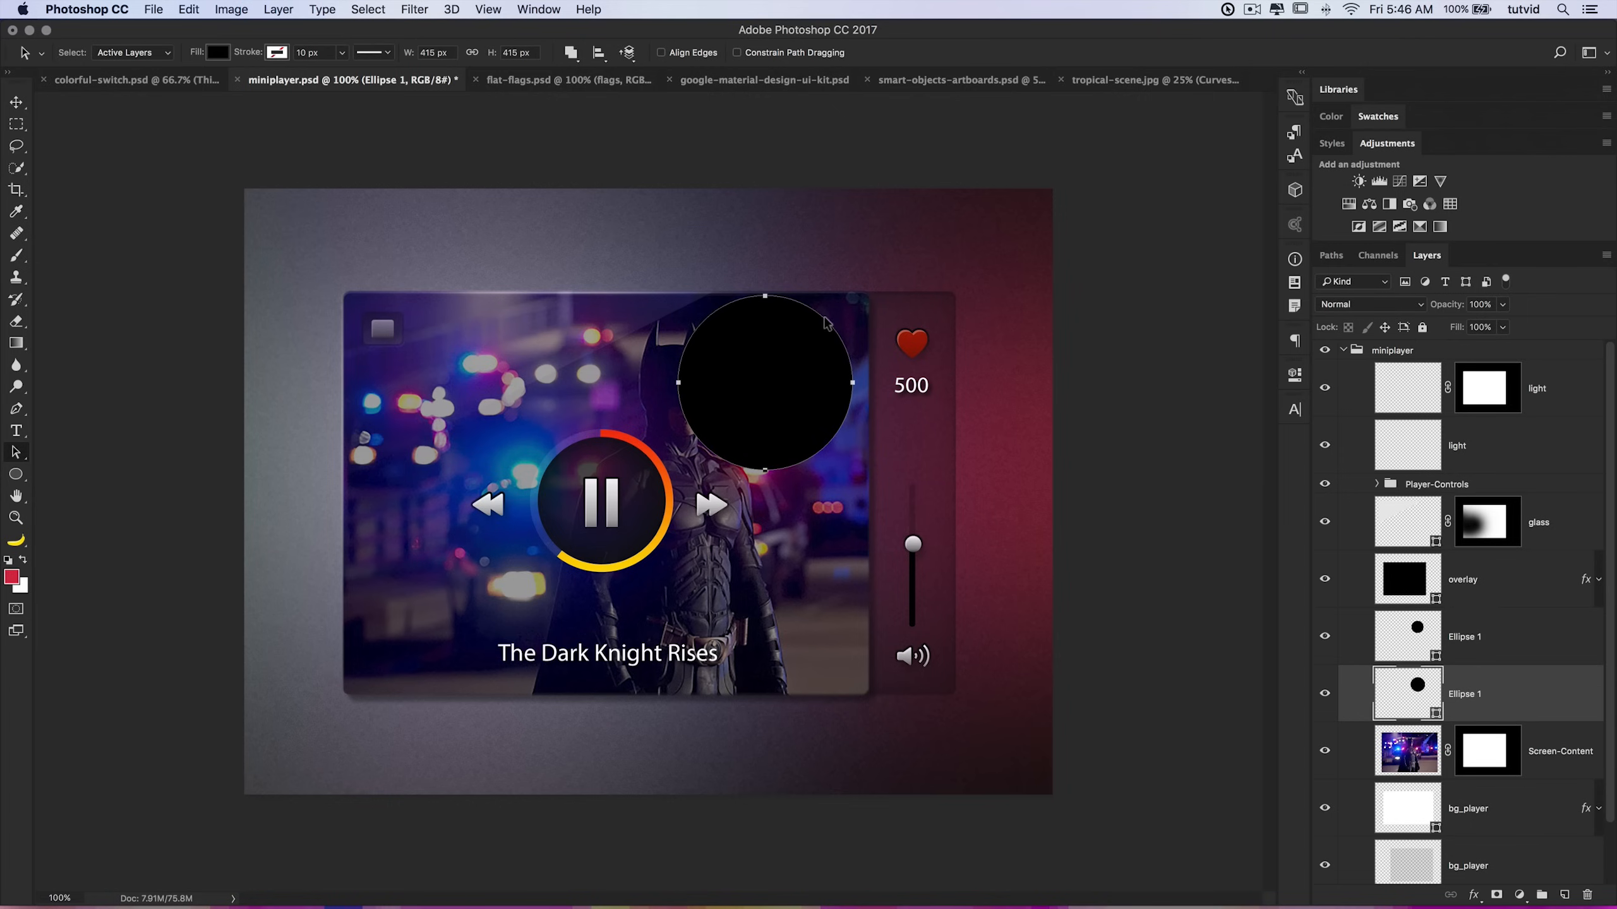
pyautogui.click(1420, 637)
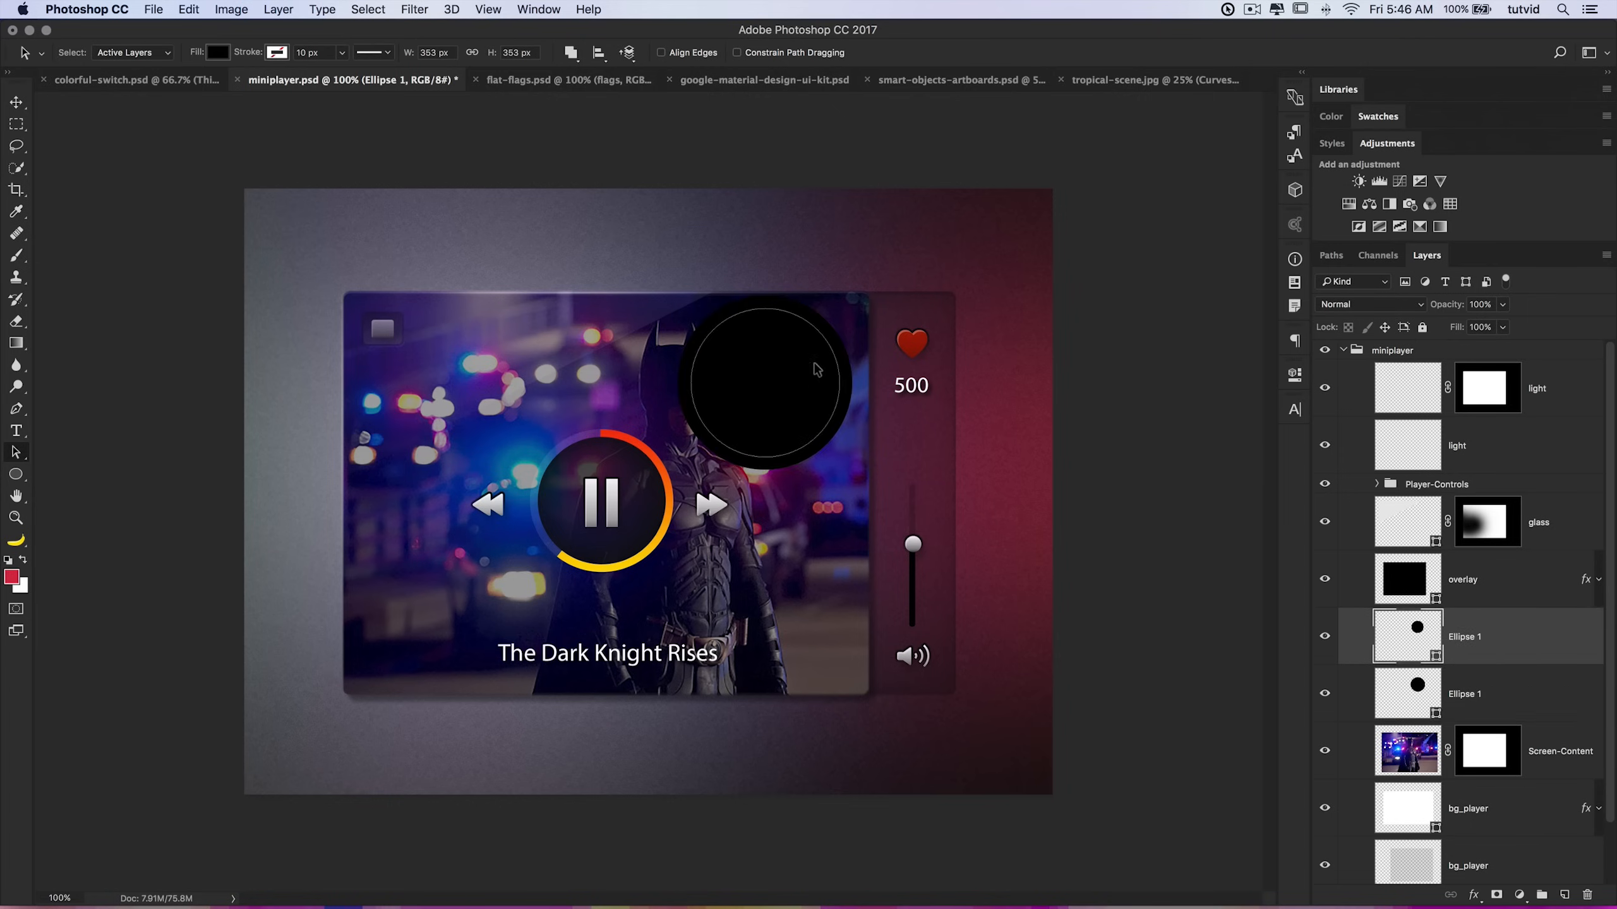
pyautogui.click(836, 377)
pyautogui.keyDown('shift'); pyautogui.click(1526, 692); pyautogui.keyUp('shift')
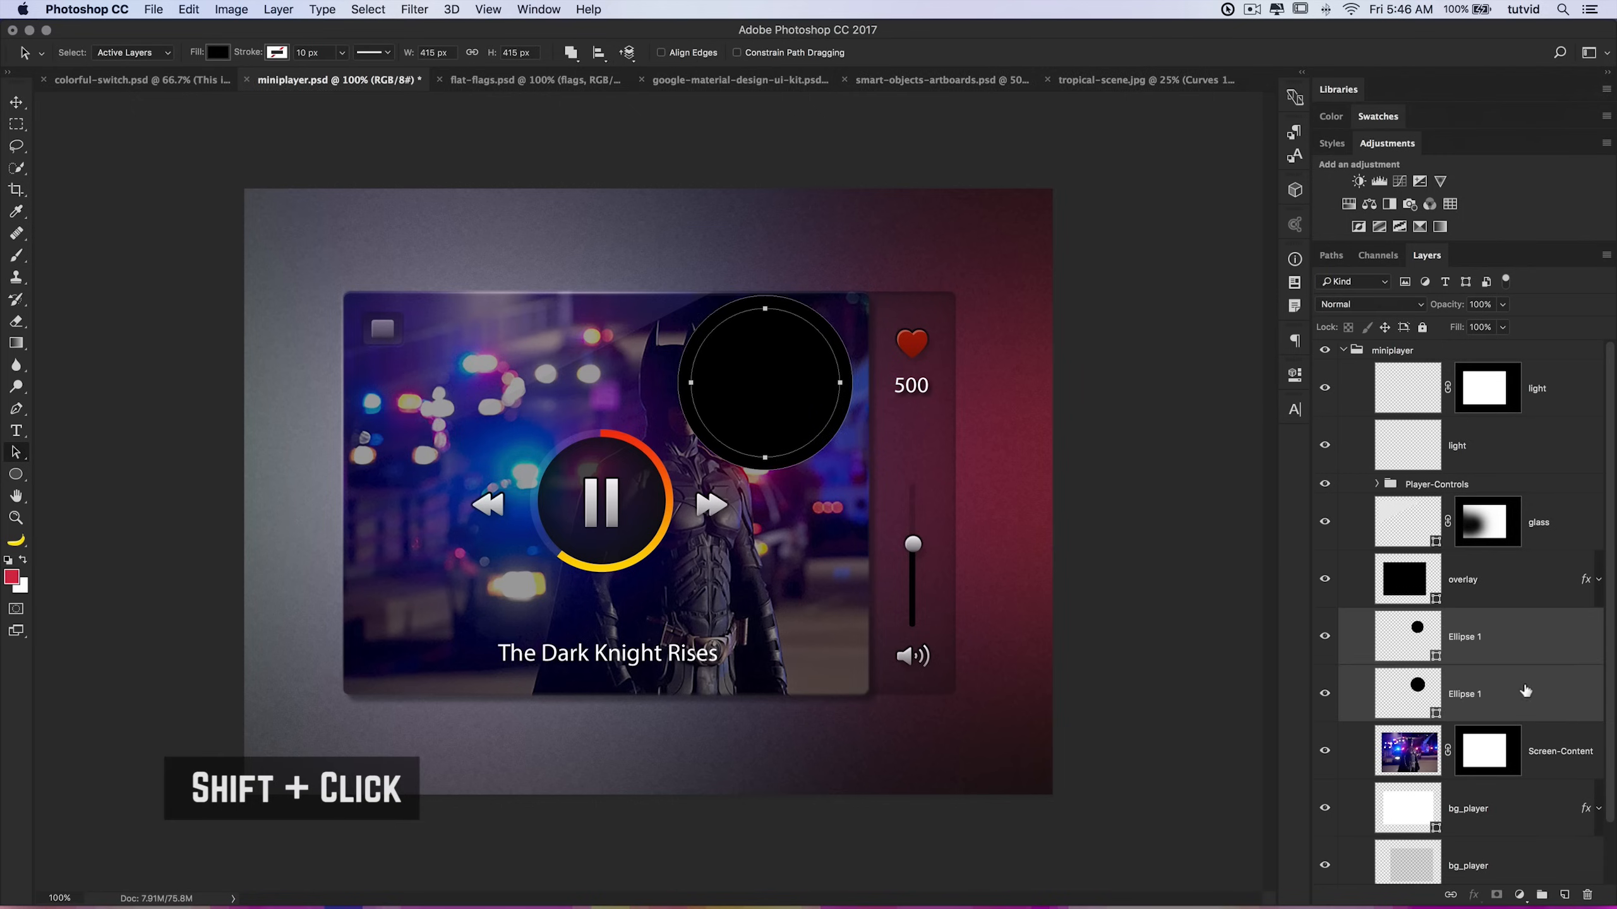
pyautogui.press('super+e')
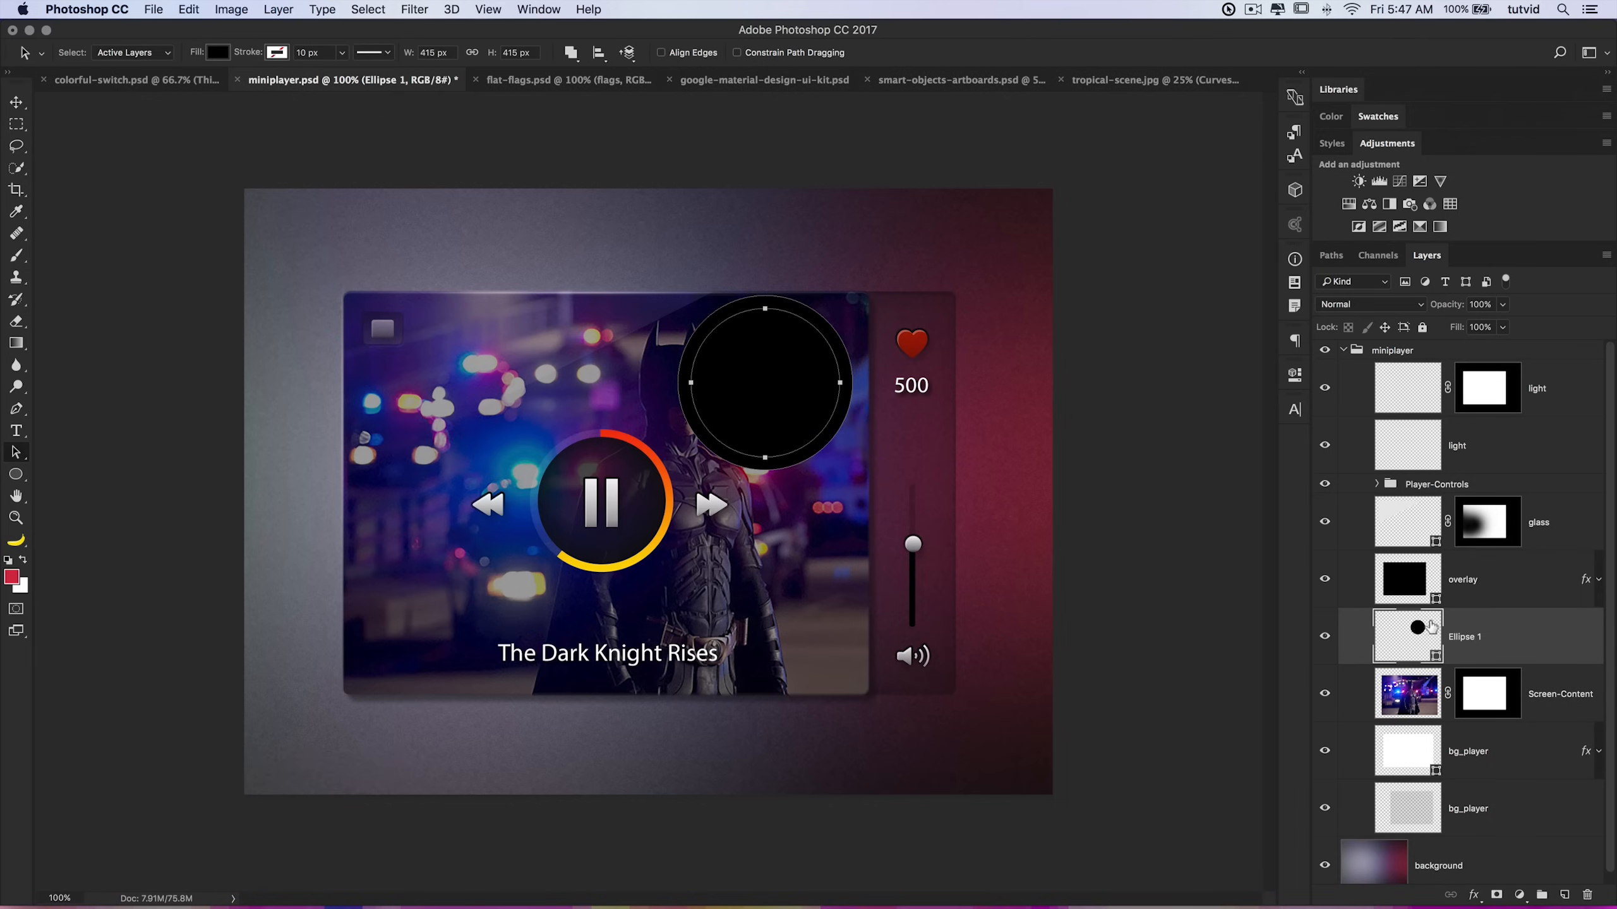
# Step: Select the inner circle path and set its path operation to Subtract Front Shape to form a ring
pyautogui.click(944, 324)
pyautogui.click(788, 320)
pyautogui.click(570, 53)
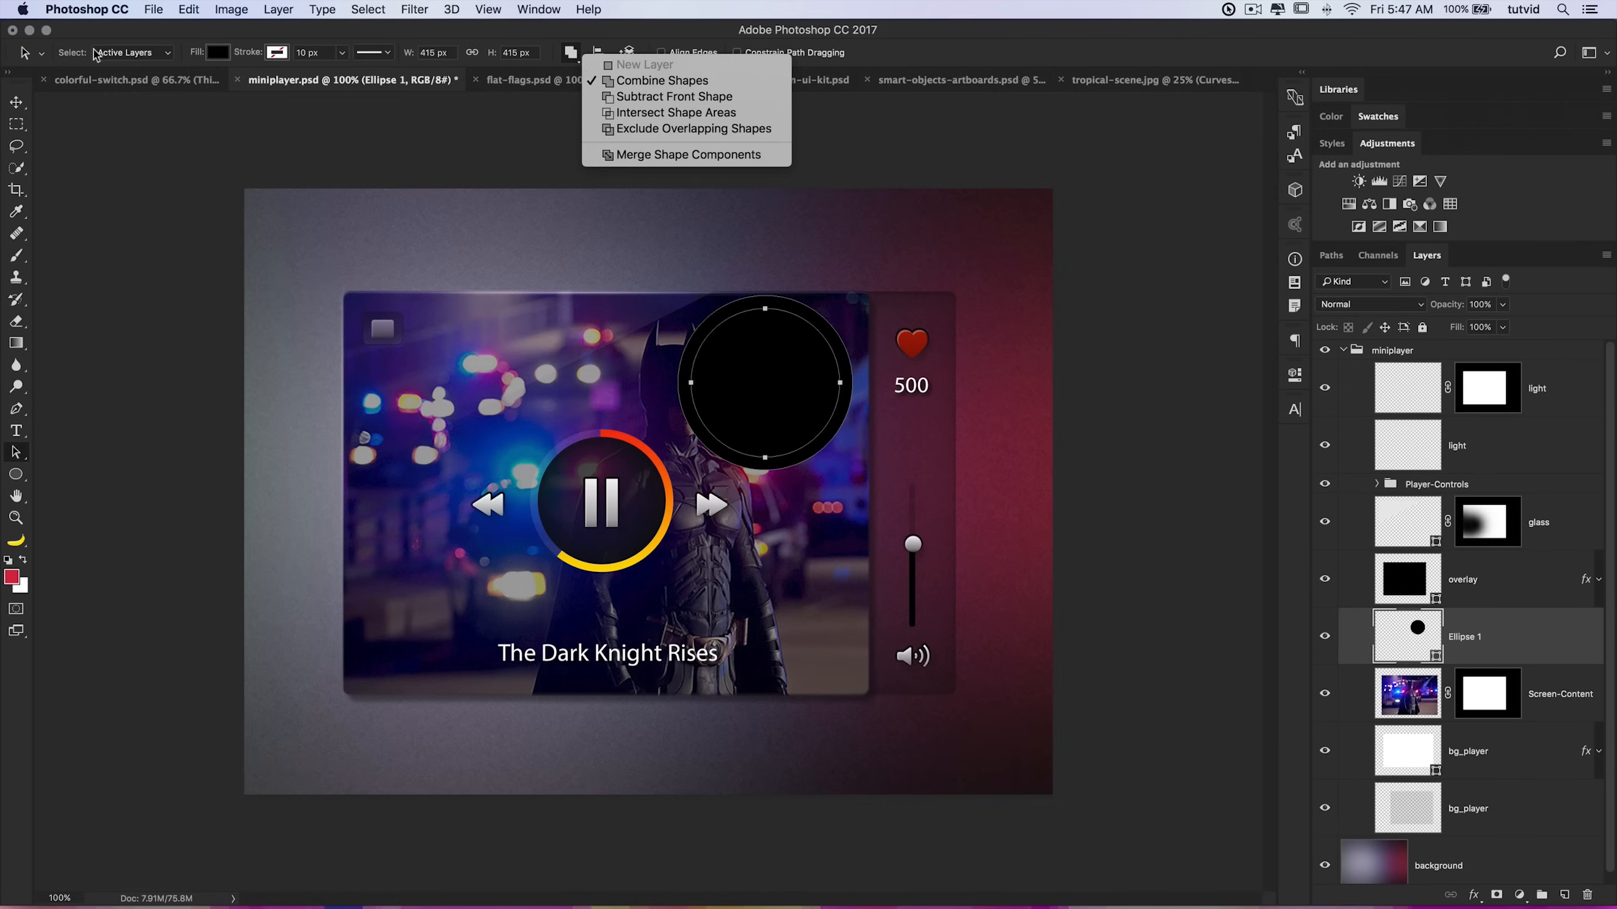
pyautogui.click(694, 98)
pyautogui.moveTo(826, 323); pyautogui.dragTo(863, 395)
pyautogui.press('super+z')
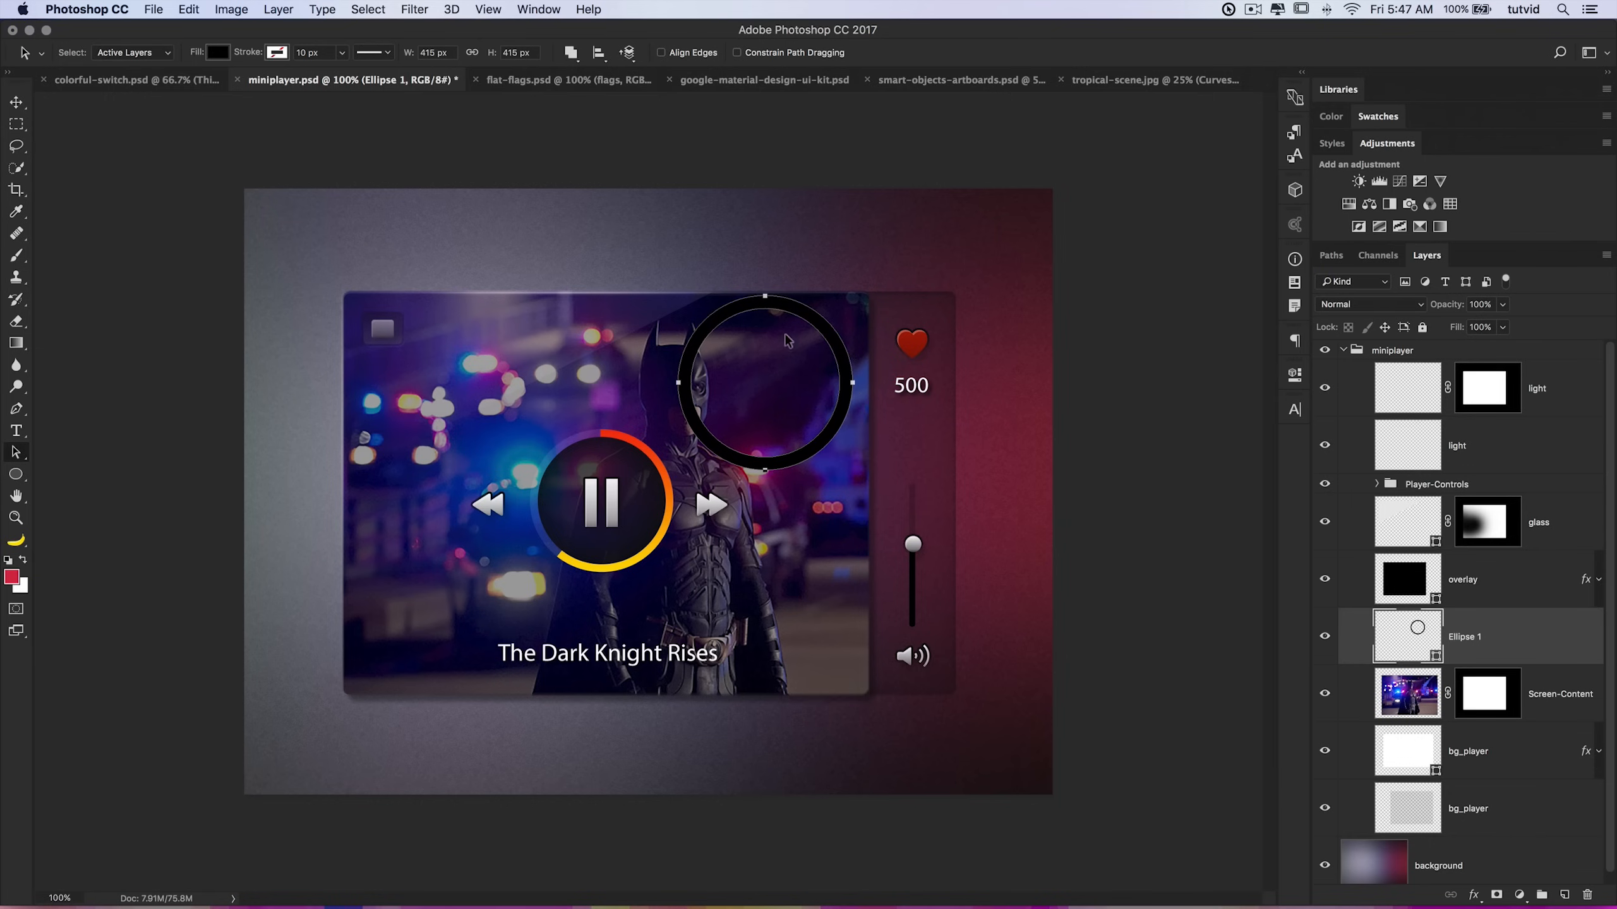
# Step: Move the ring shape over the upper right part of the player
pyautogui.moveTo(803, 318); pyautogui.dragTo(772, 256)
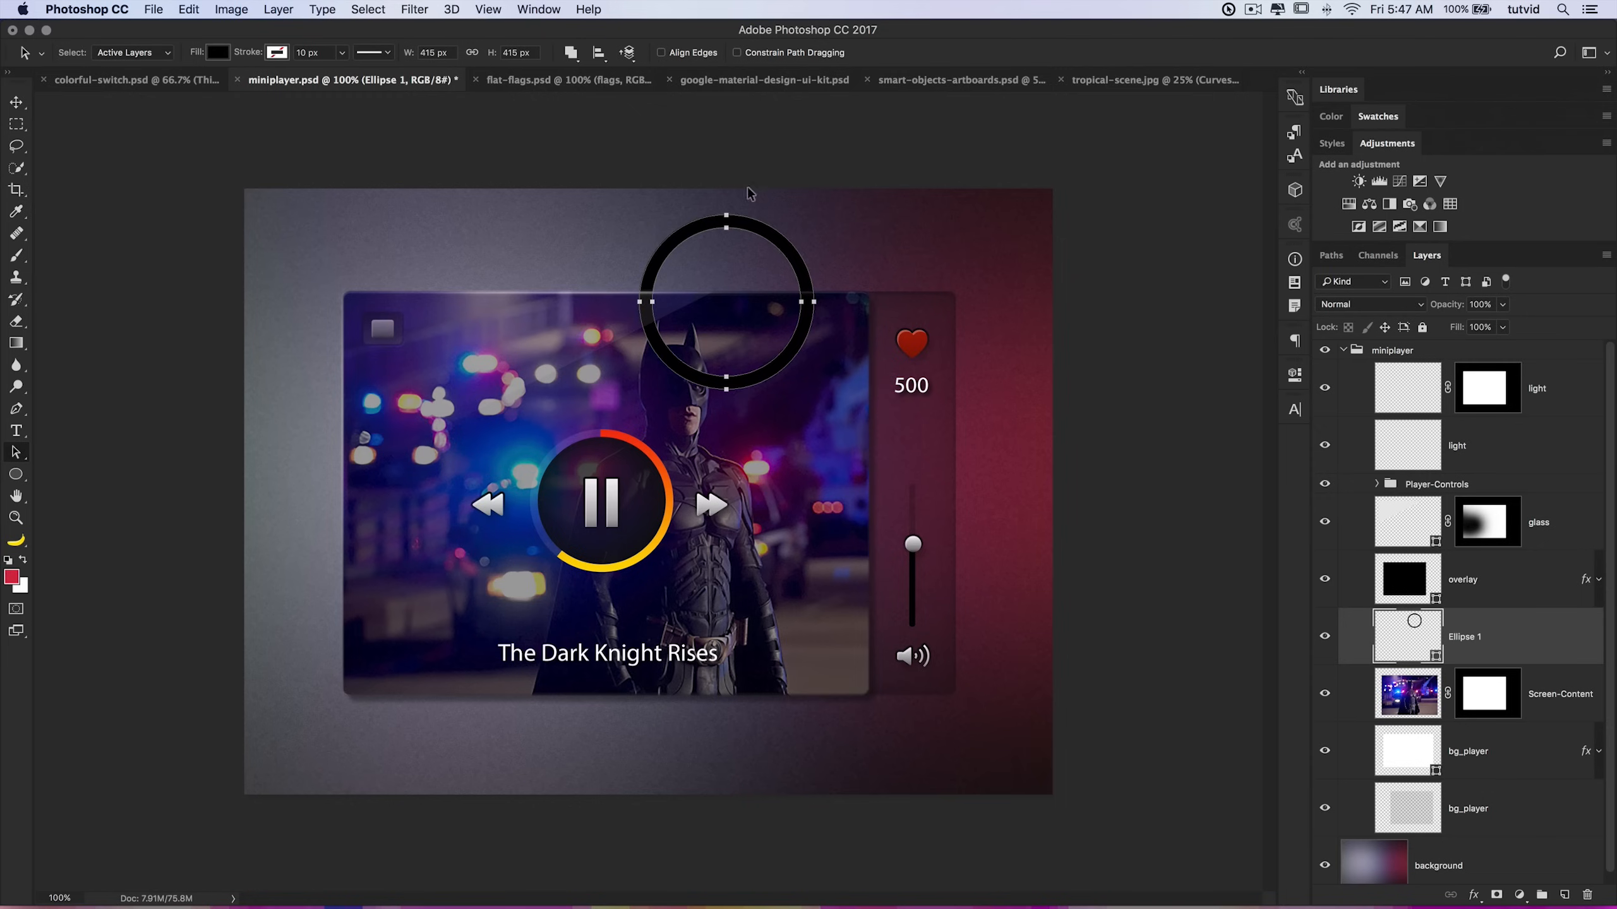
pyautogui.moveTo(773, 249); pyautogui.dragTo(821, 344)
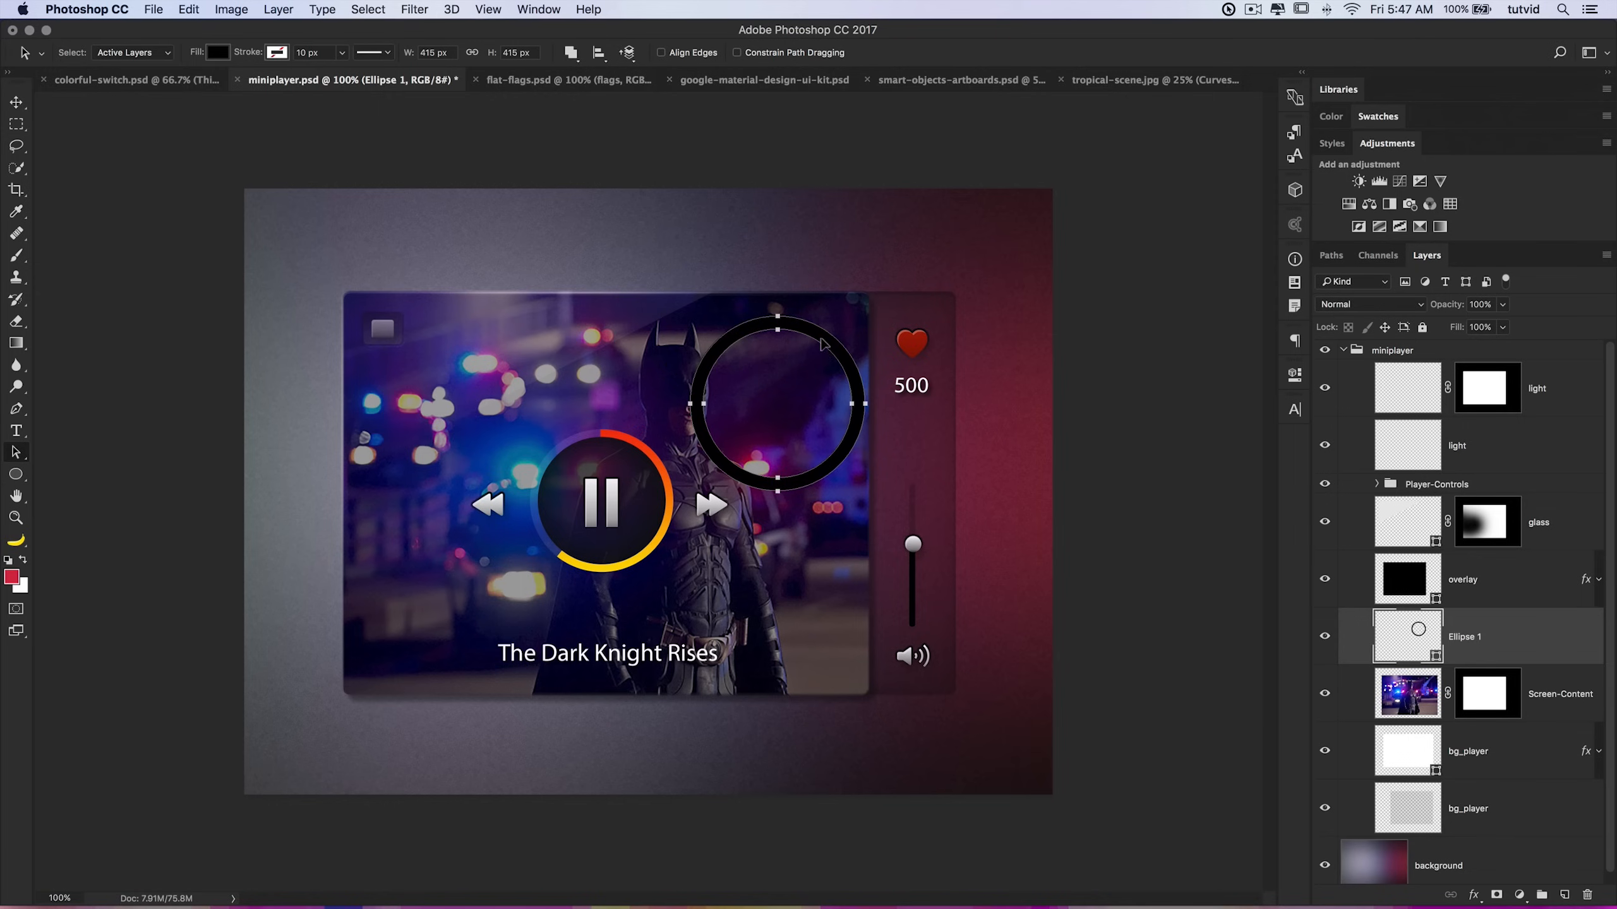
pyautogui.click(217, 53)
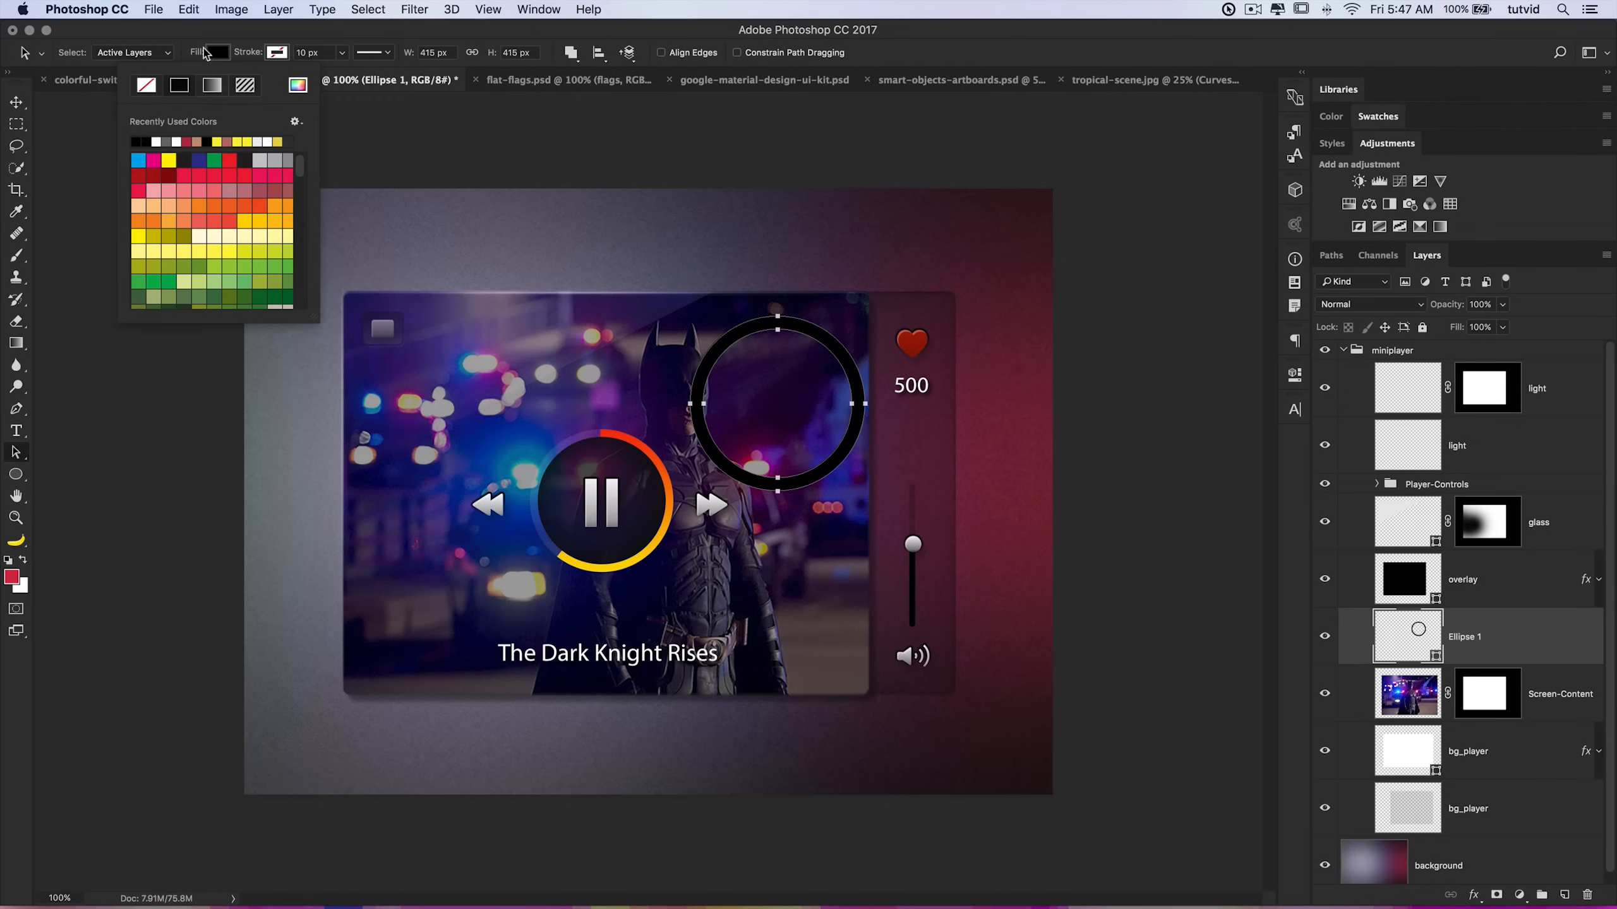
pyautogui.click(227, 54)
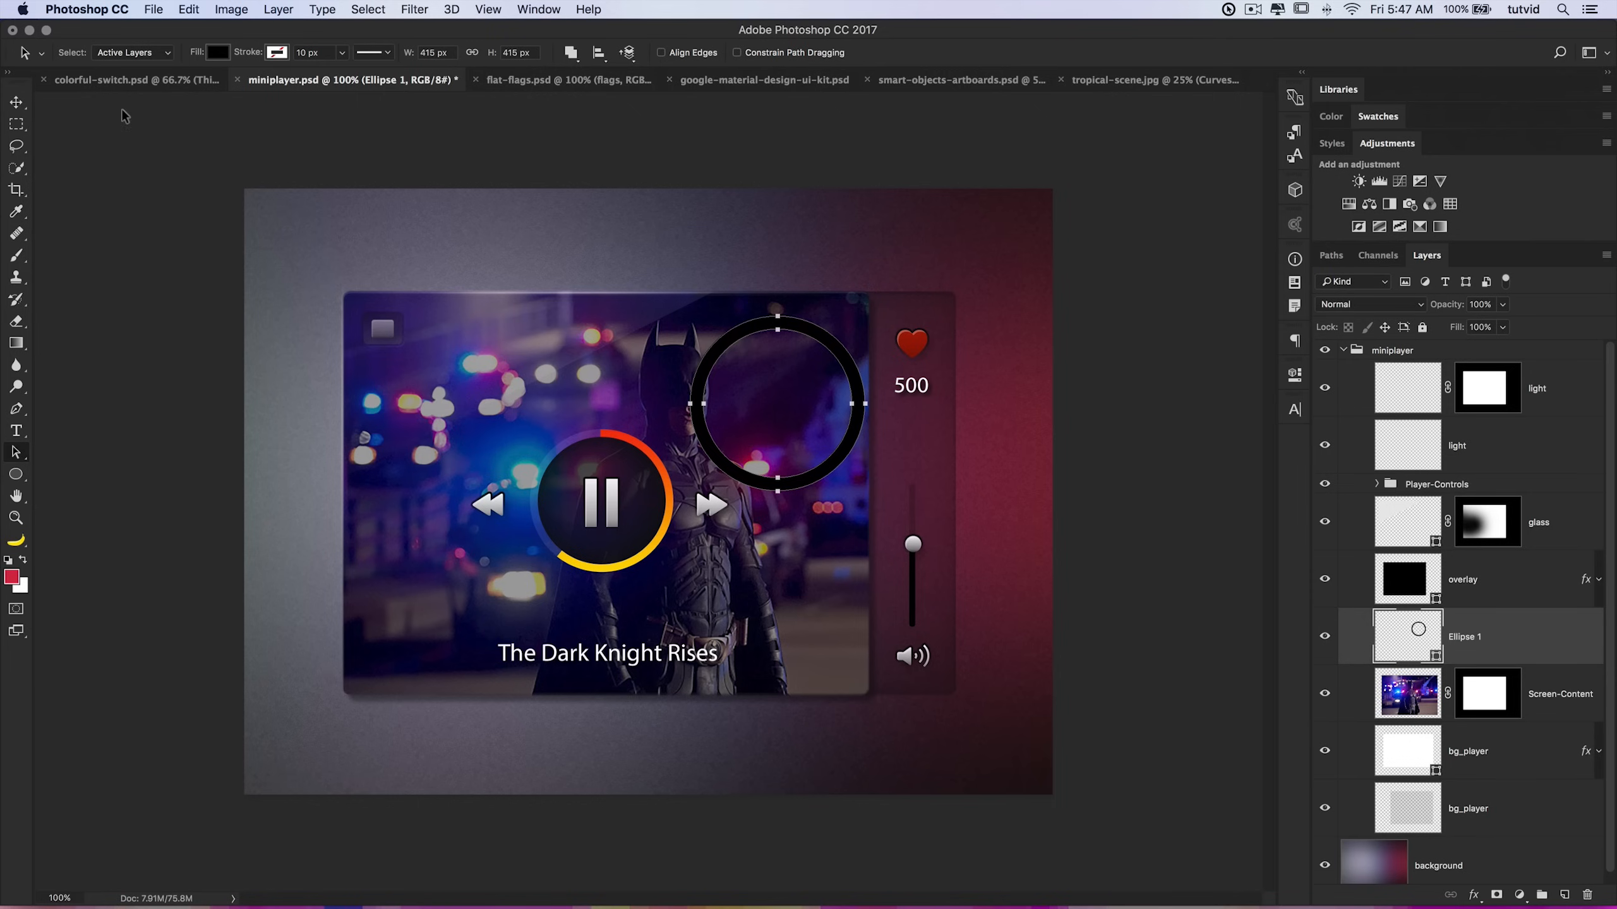
pyautogui.click(16, 474)
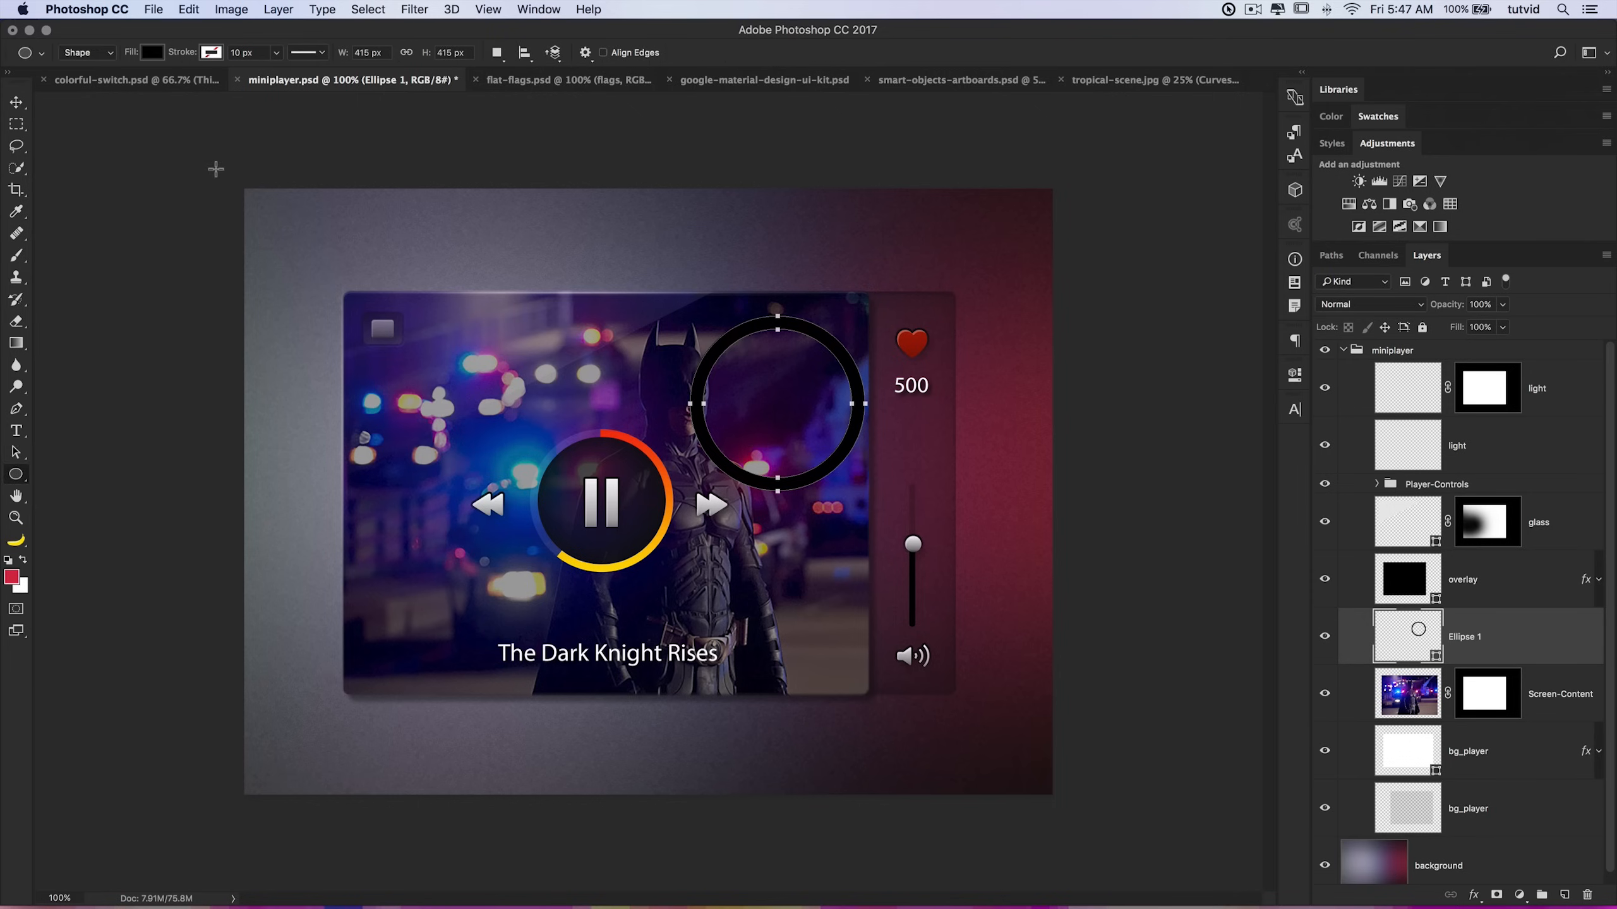
# Step: Select the ring path and set its fill color to yellow
pyautogui.click(17, 453)
pyautogui.click(218, 54)
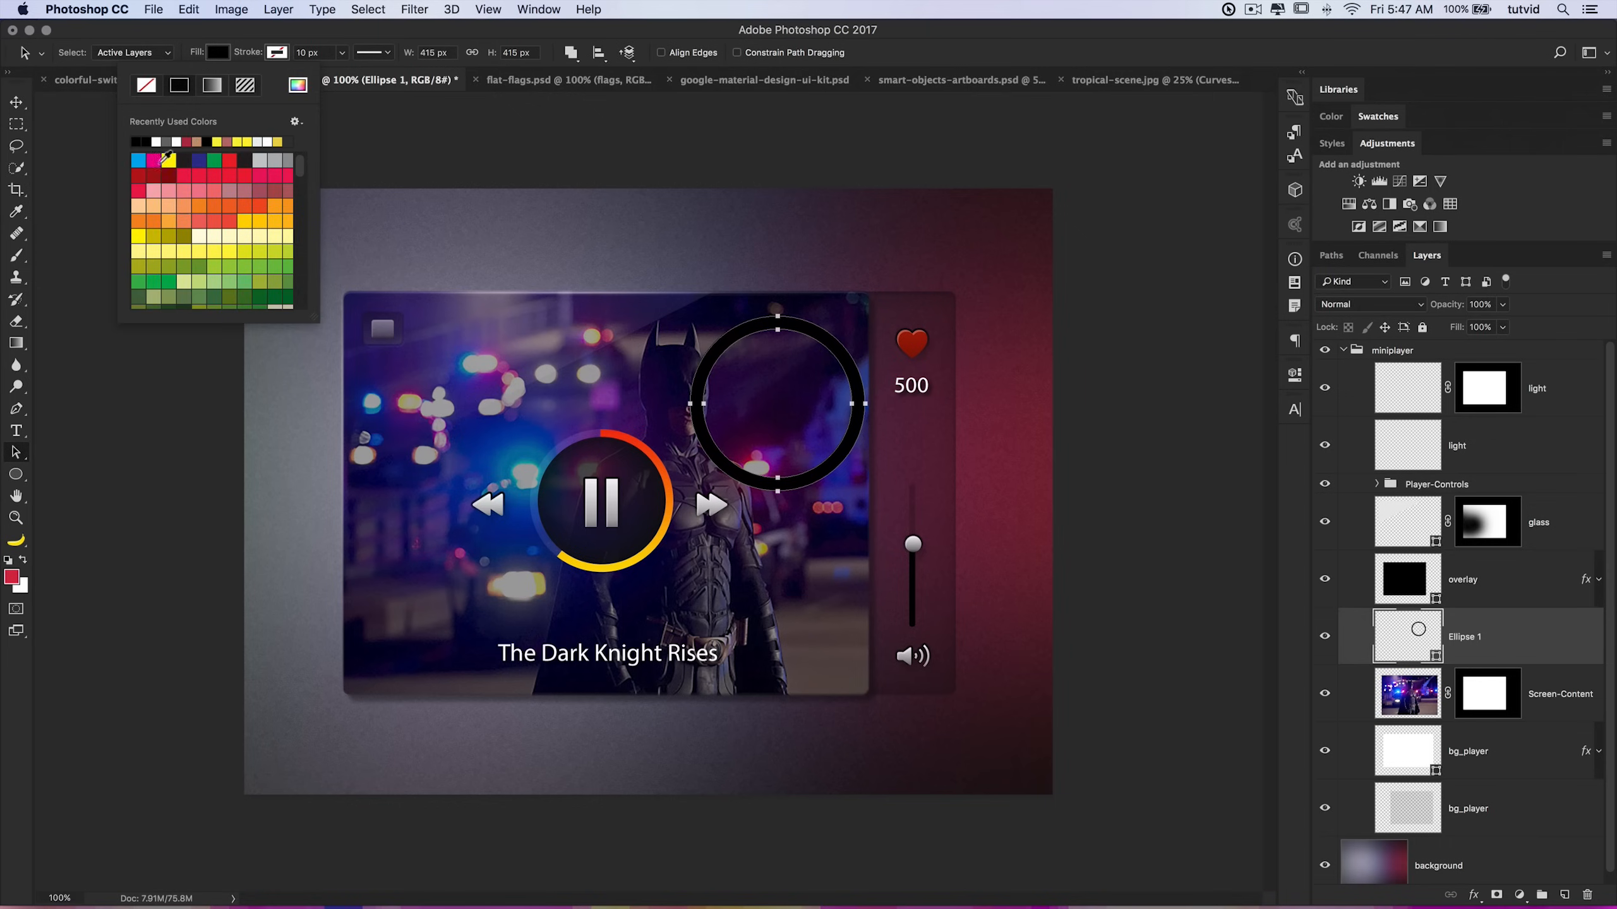
pyautogui.click(138, 159)
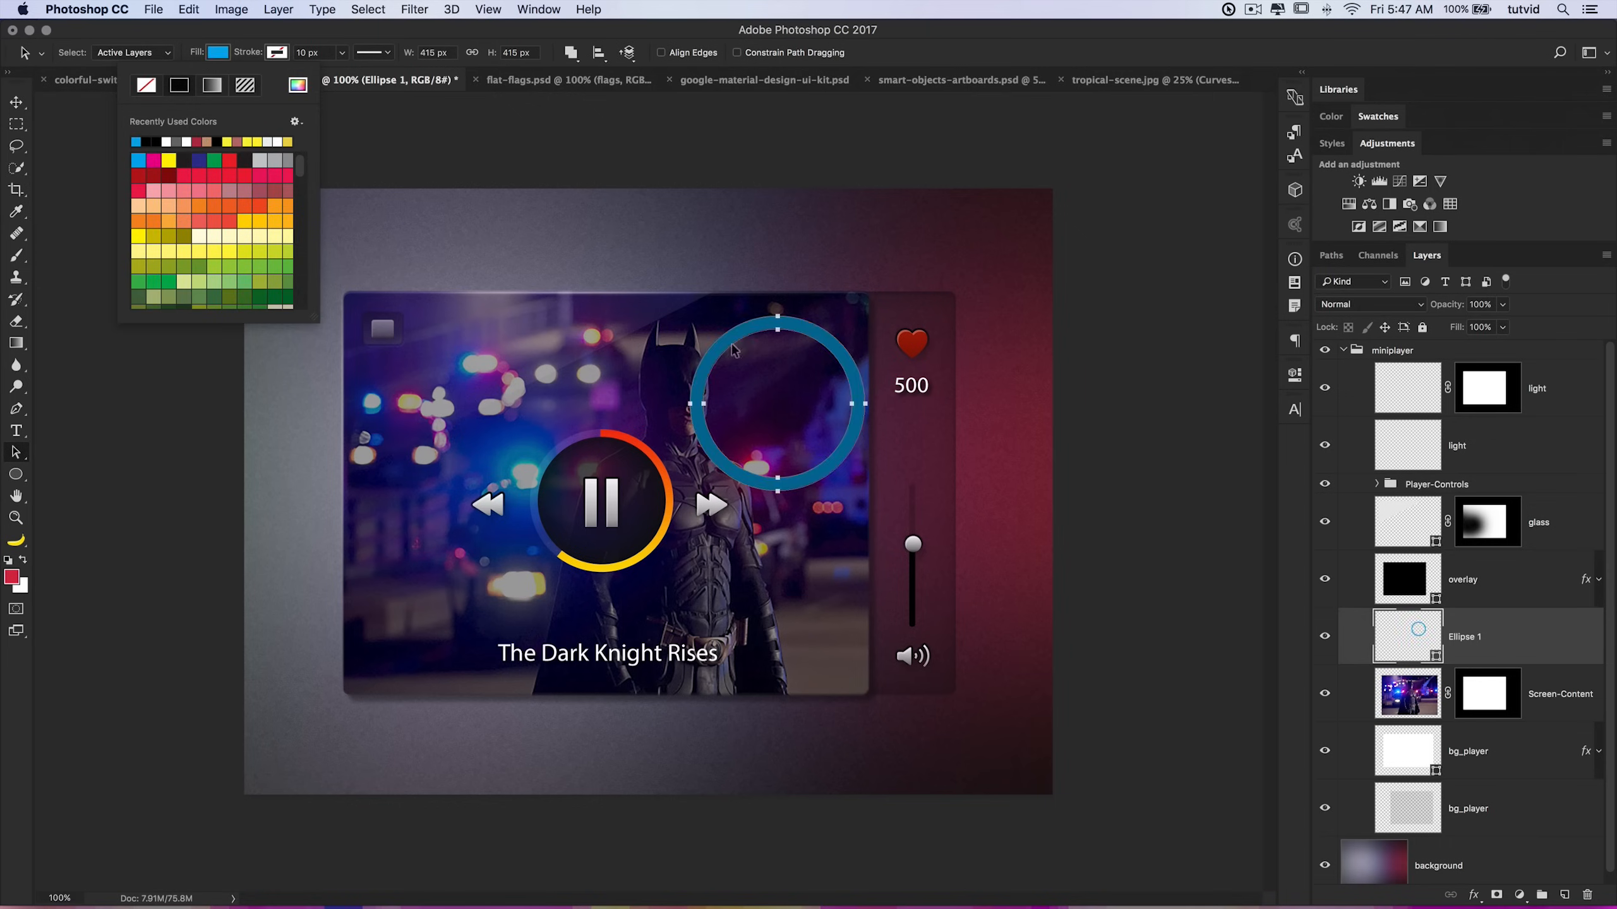
pyautogui.click(170, 160)
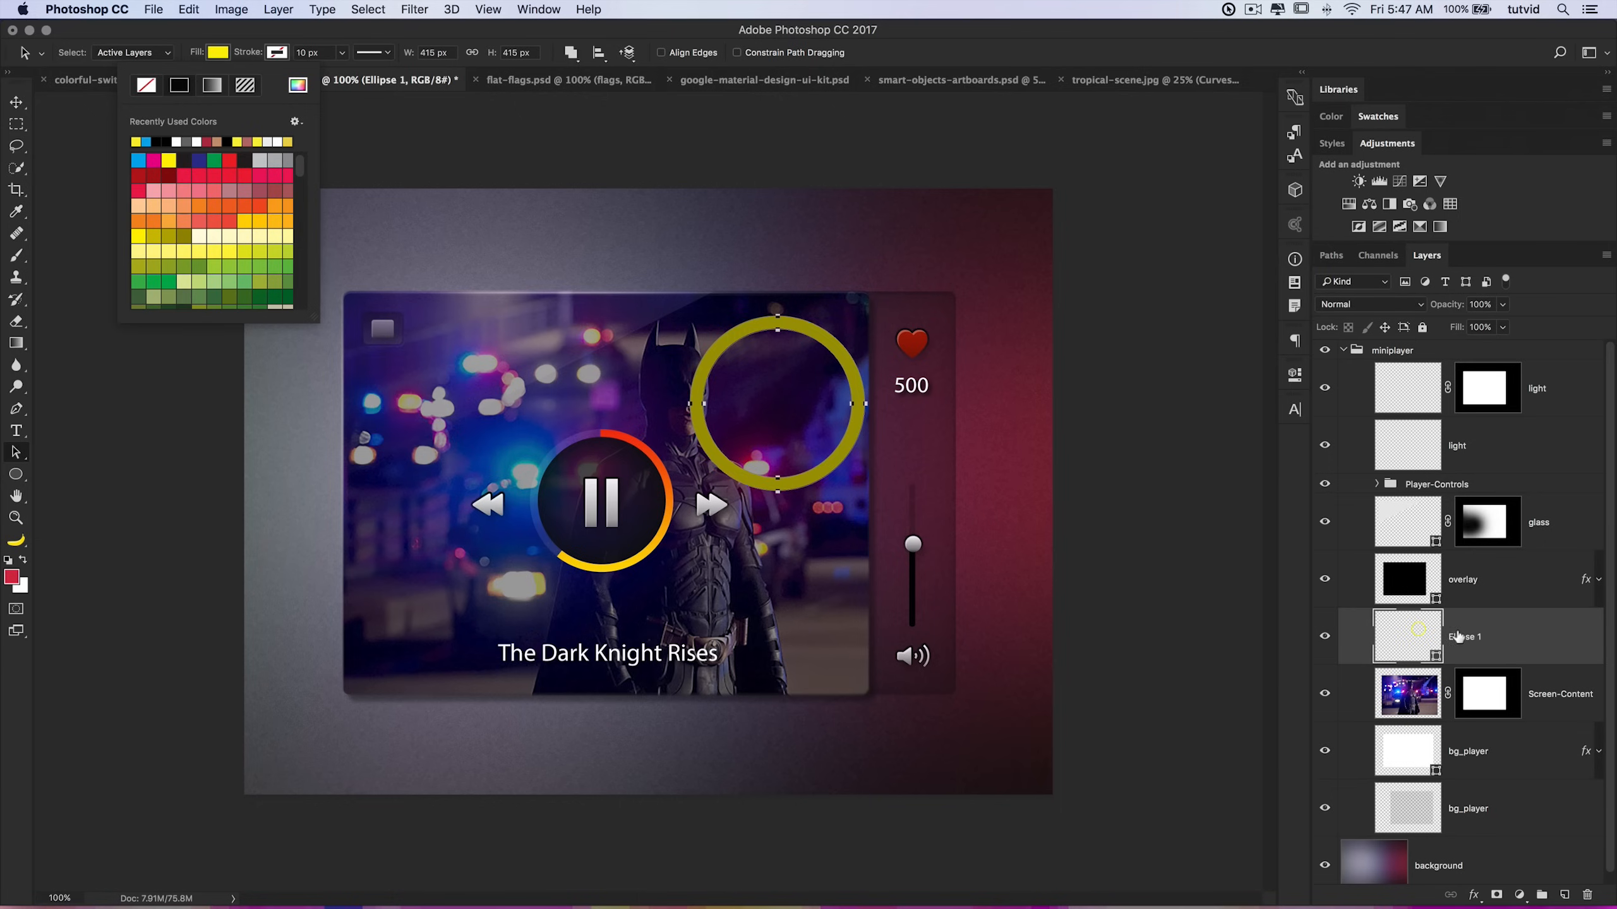
# Step: Move the Ellipse 1 layer above the Player-Controls group and nudge the ring slightly up and left
pyautogui.moveTo(1411, 637); pyautogui.dragTo(1409, 504)
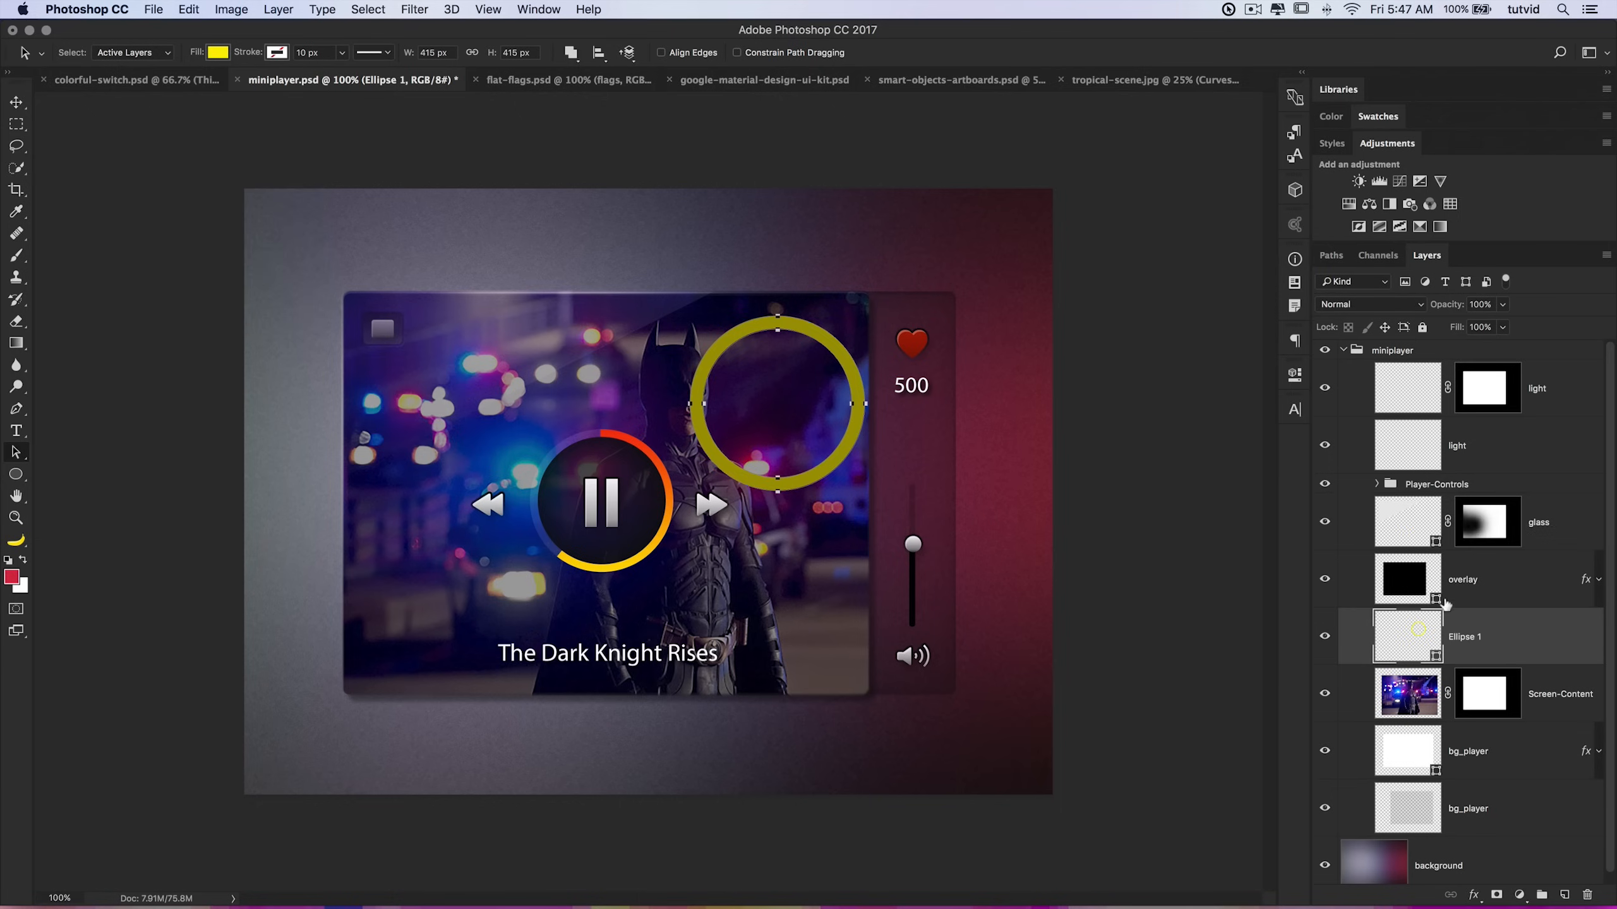
pyautogui.moveTo(1419, 636); pyautogui.dragTo(1409, 475)
pyautogui.moveTo(861, 365); pyautogui.dragTo(848, 354)
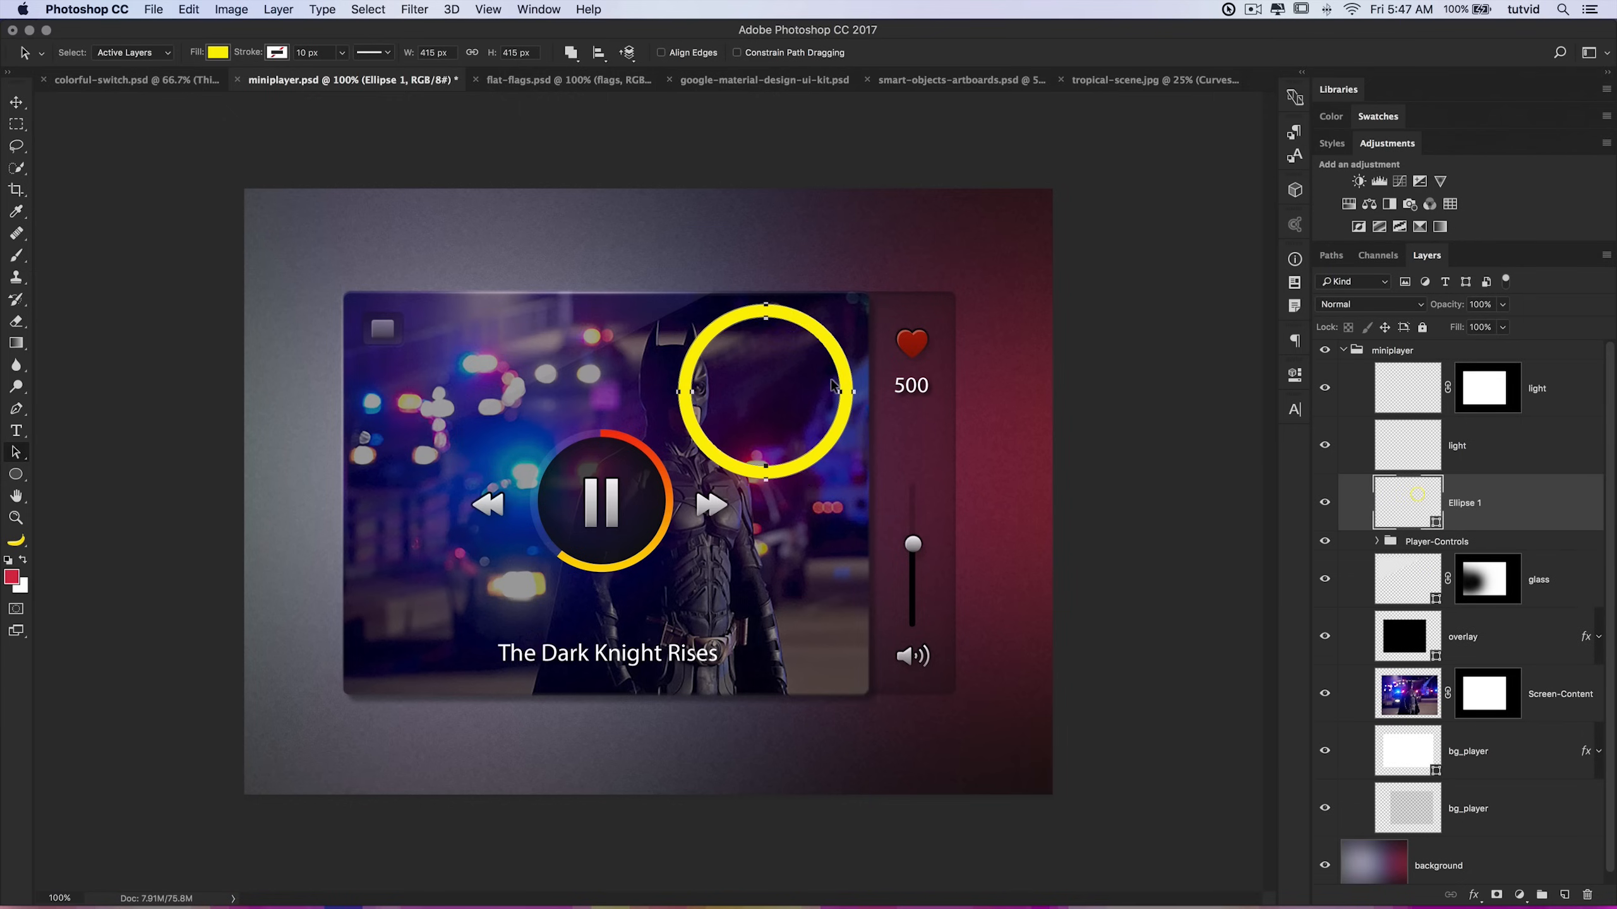
# Step: Set the ring's fill to blue and its stroke color to pink
pyautogui.click(218, 53)
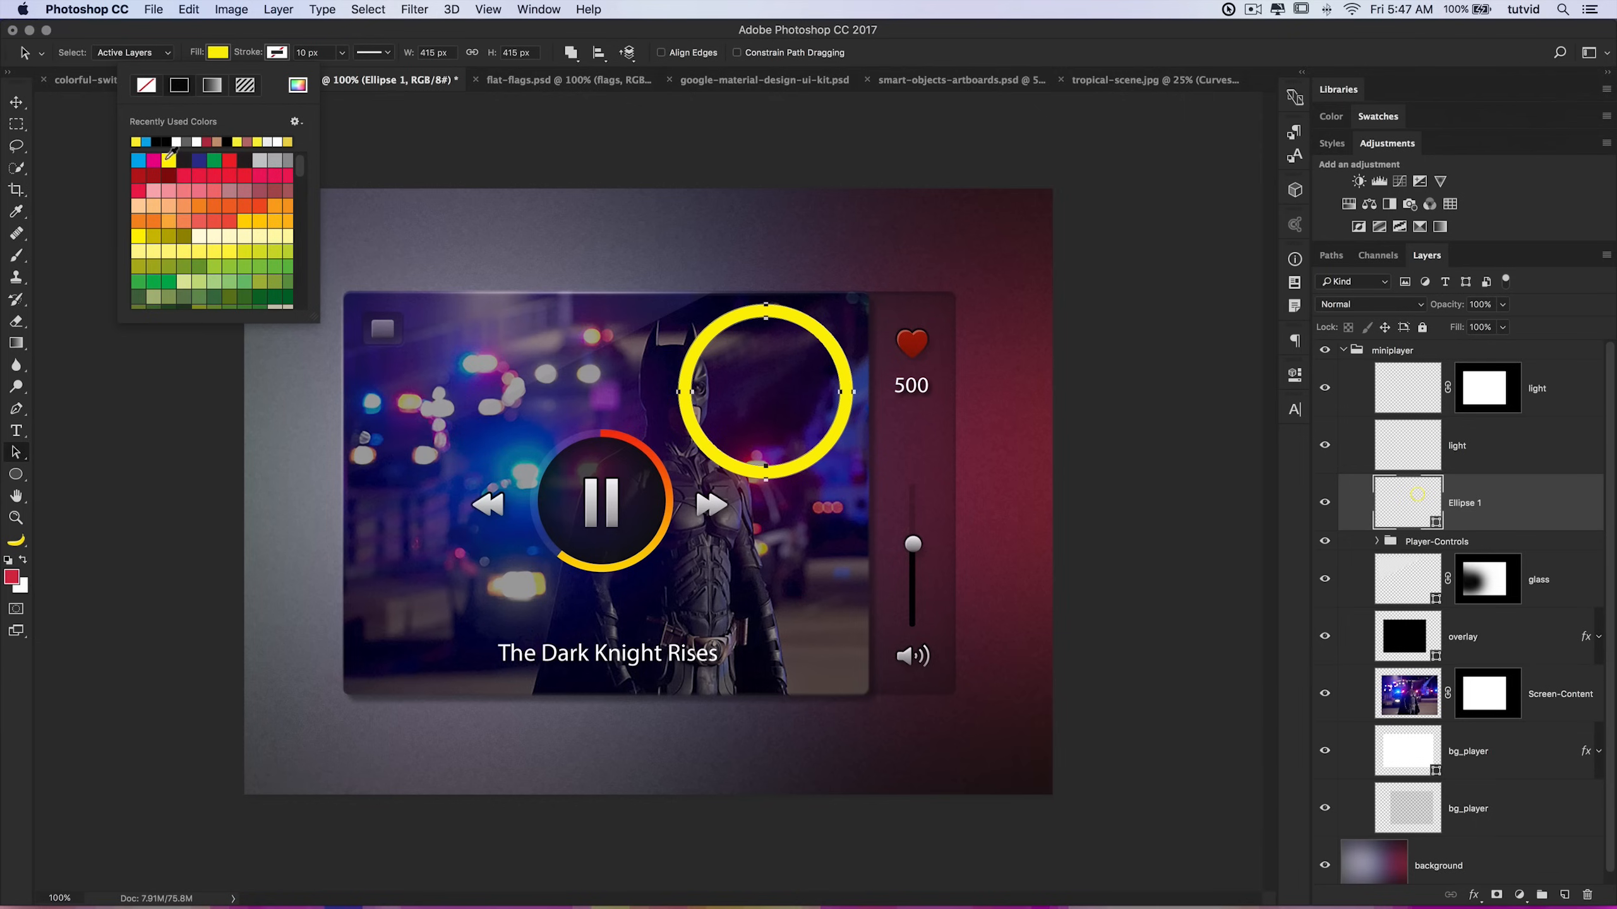
pyautogui.click(139, 160)
pyautogui.click(276, 53)
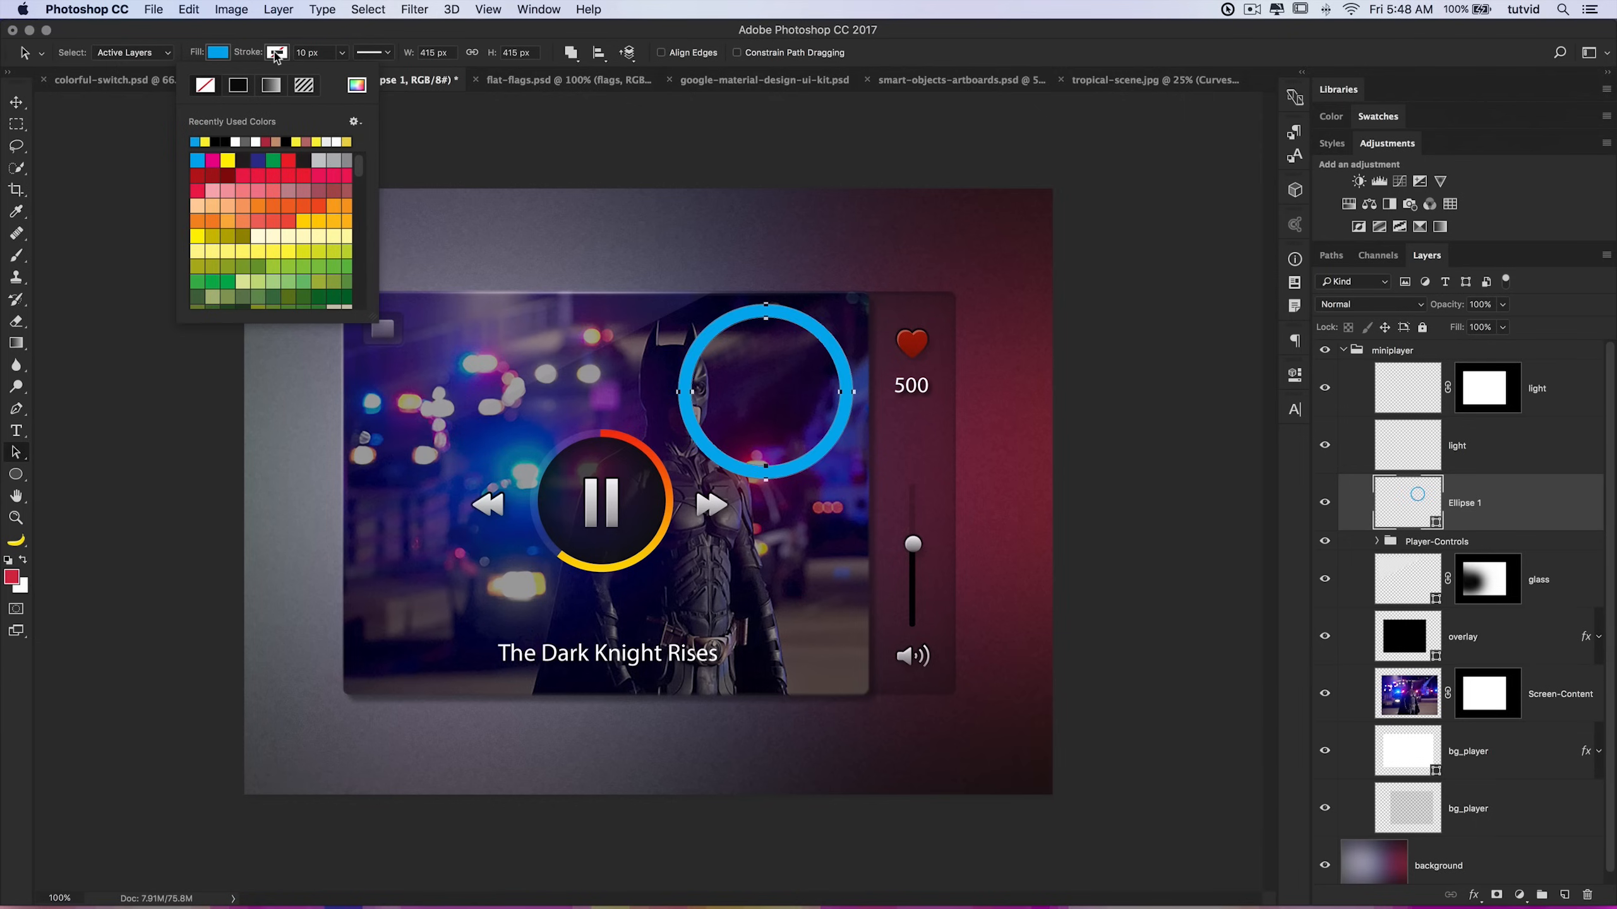
pyautogui.click(211, 159)
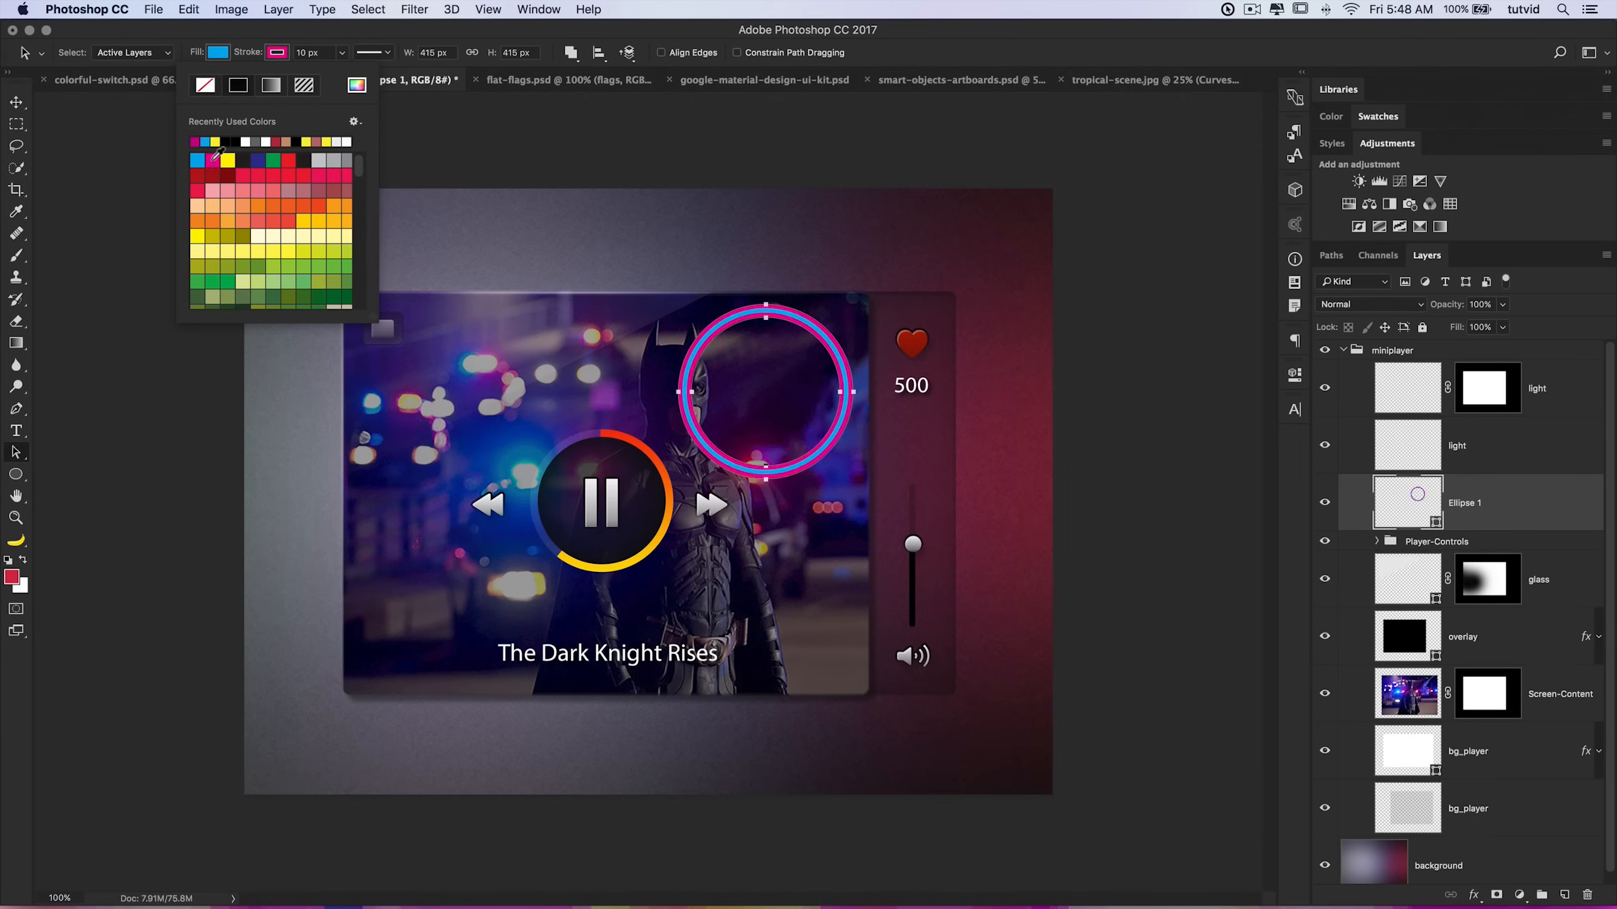
# Step: Reselect the Ellipse 1 layer and set the ring's stroke to align outside with a width of 5 px
pyautogui.click(767, 310)
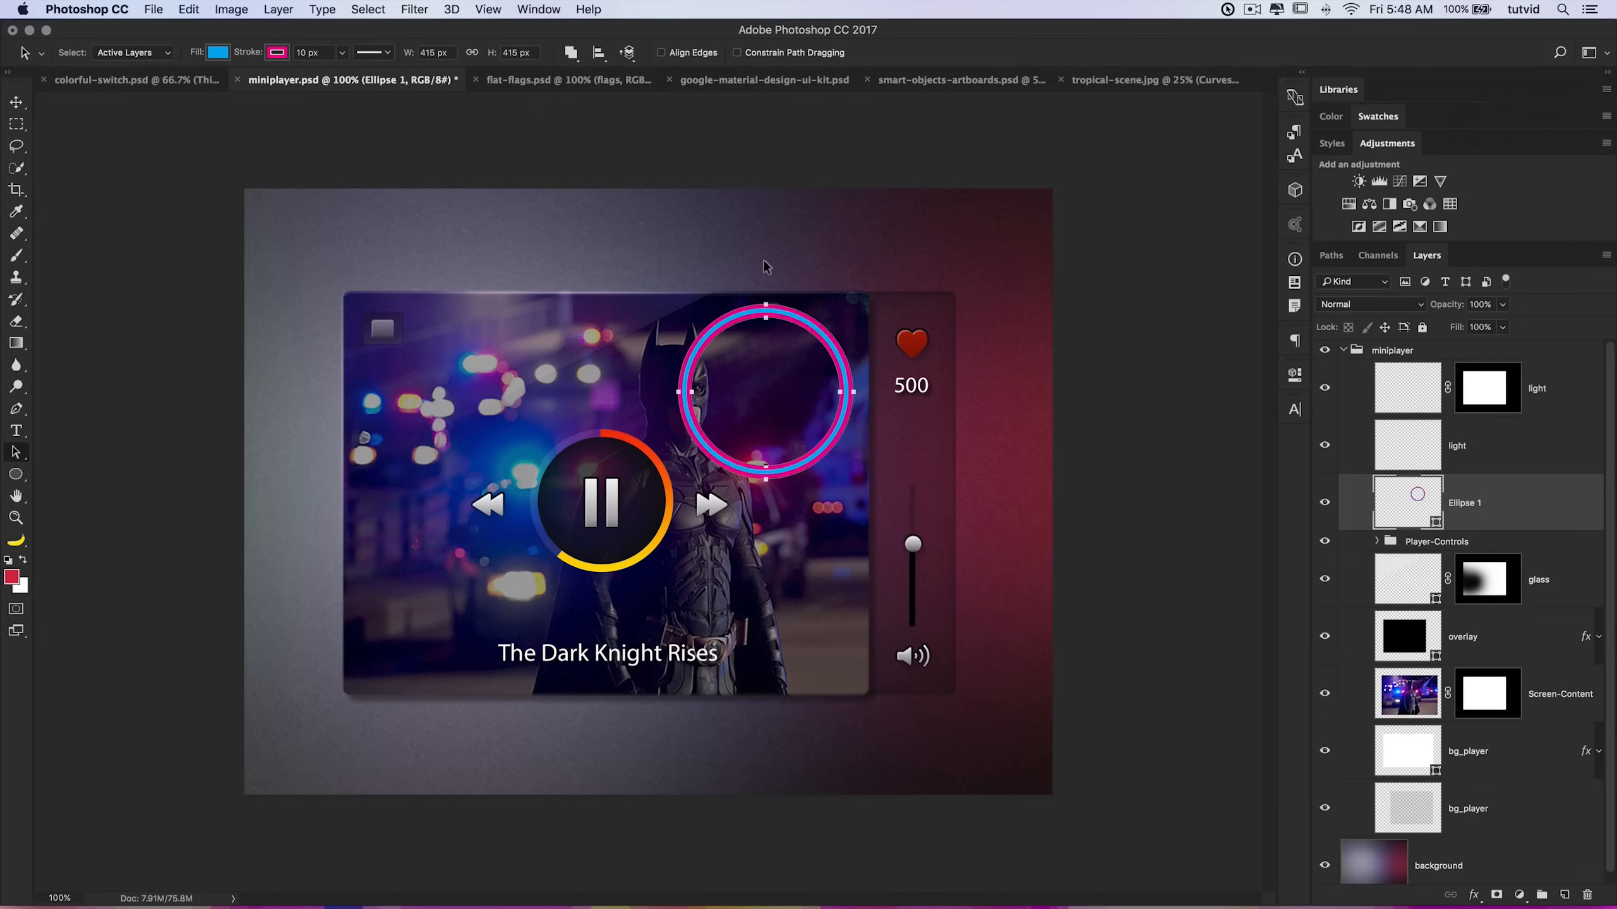
pyautogui.click(1451, 458)
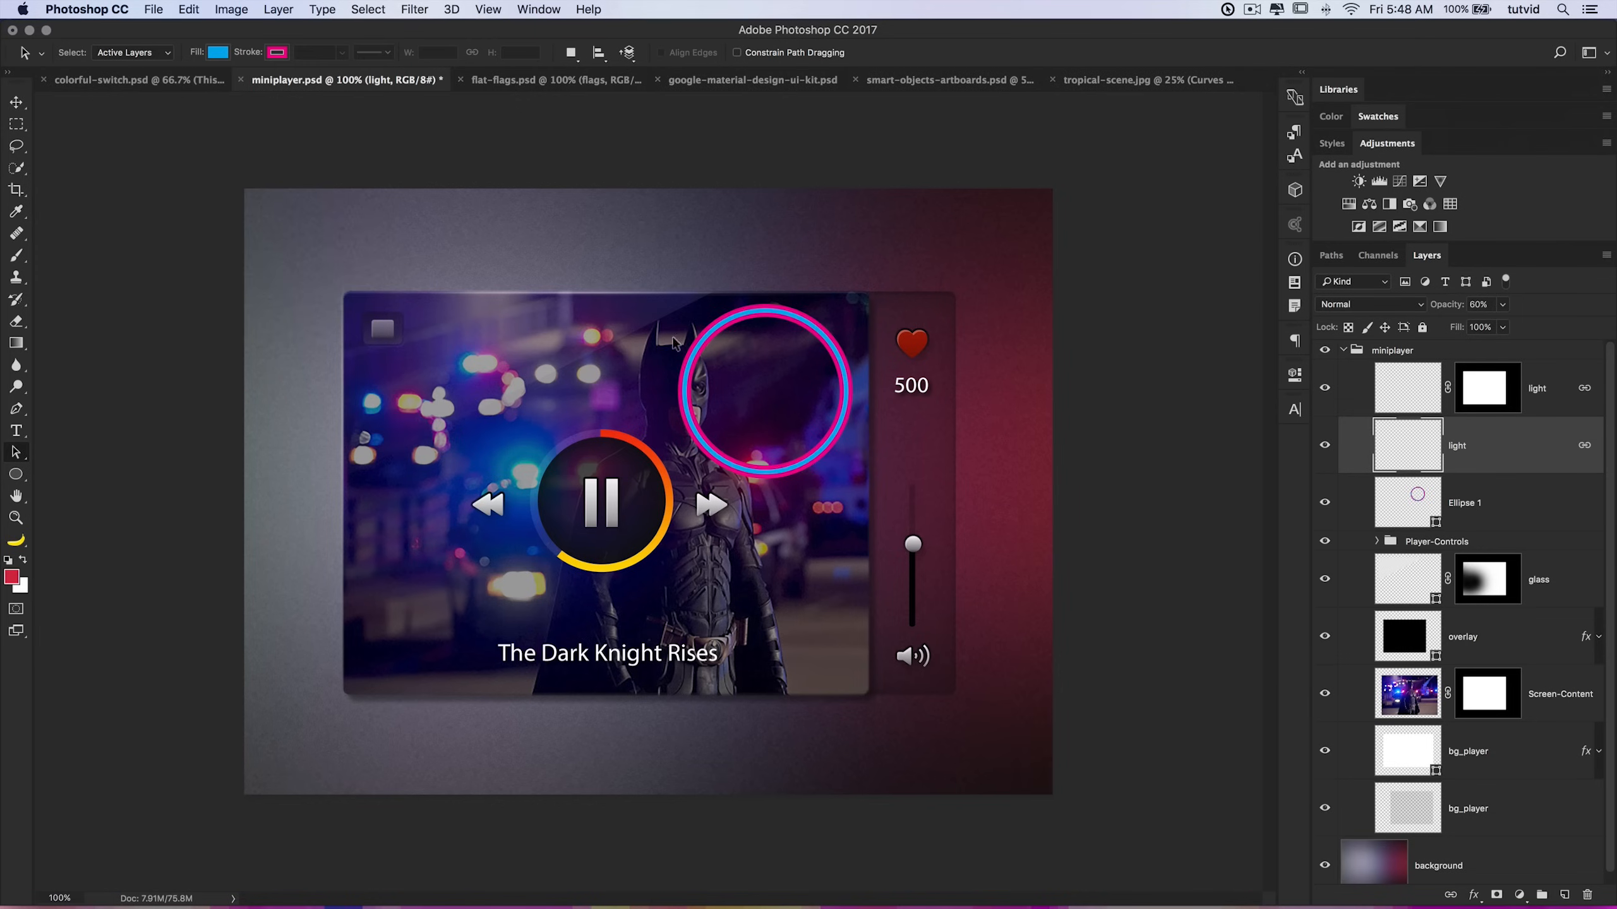
pyautogui.click(1423, 500)
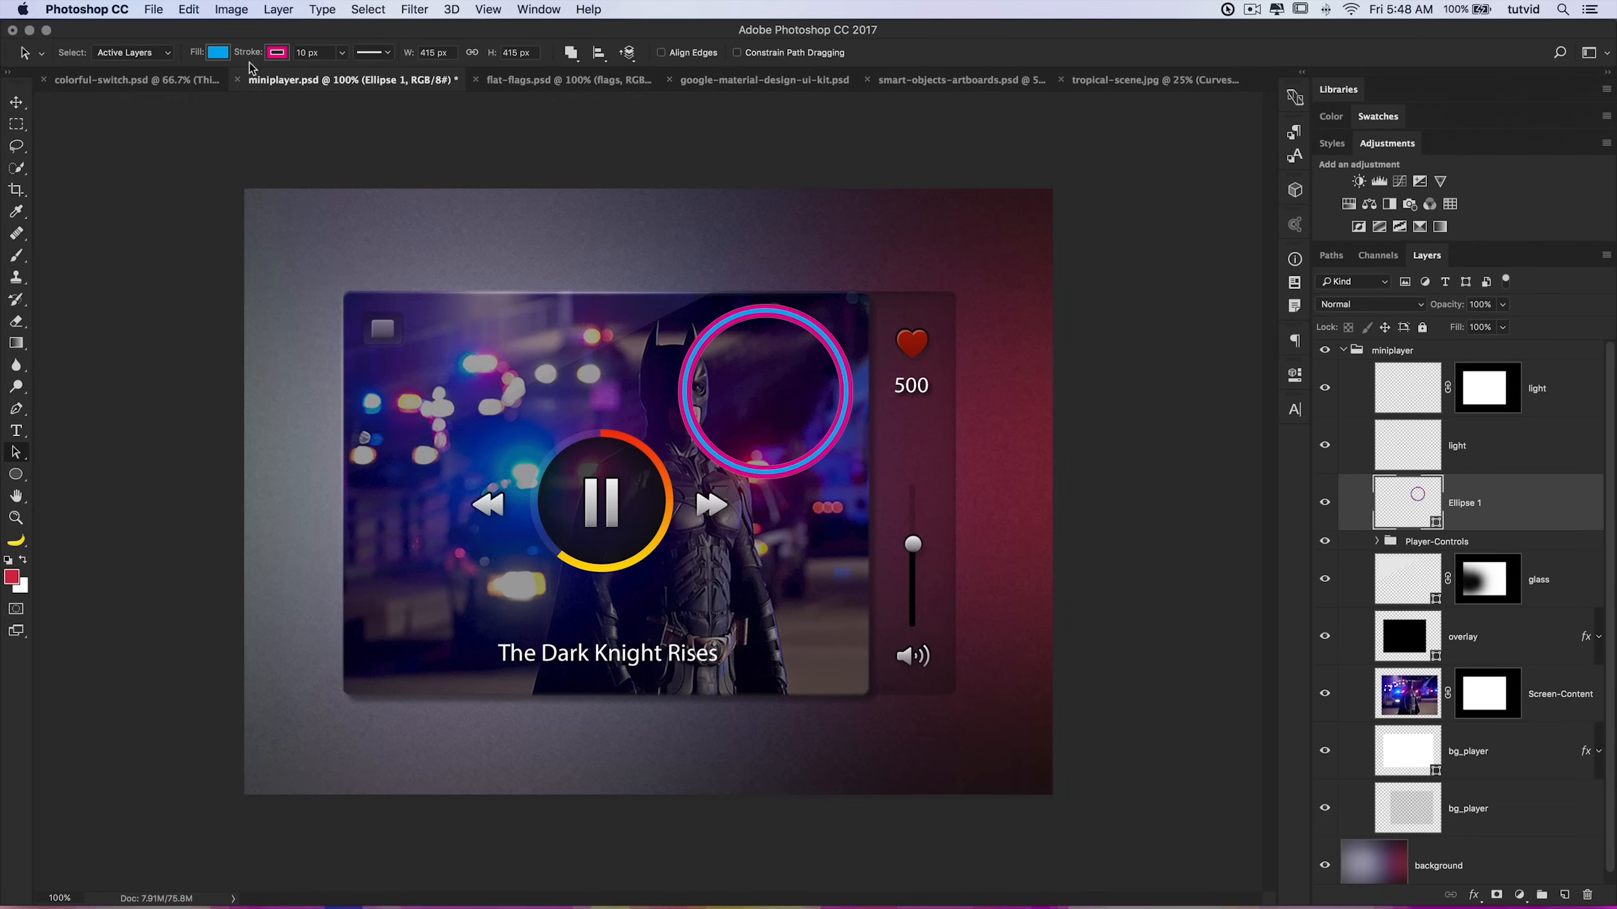
pyautogui.click(376, 54)
pyautogui.click(309, 232)
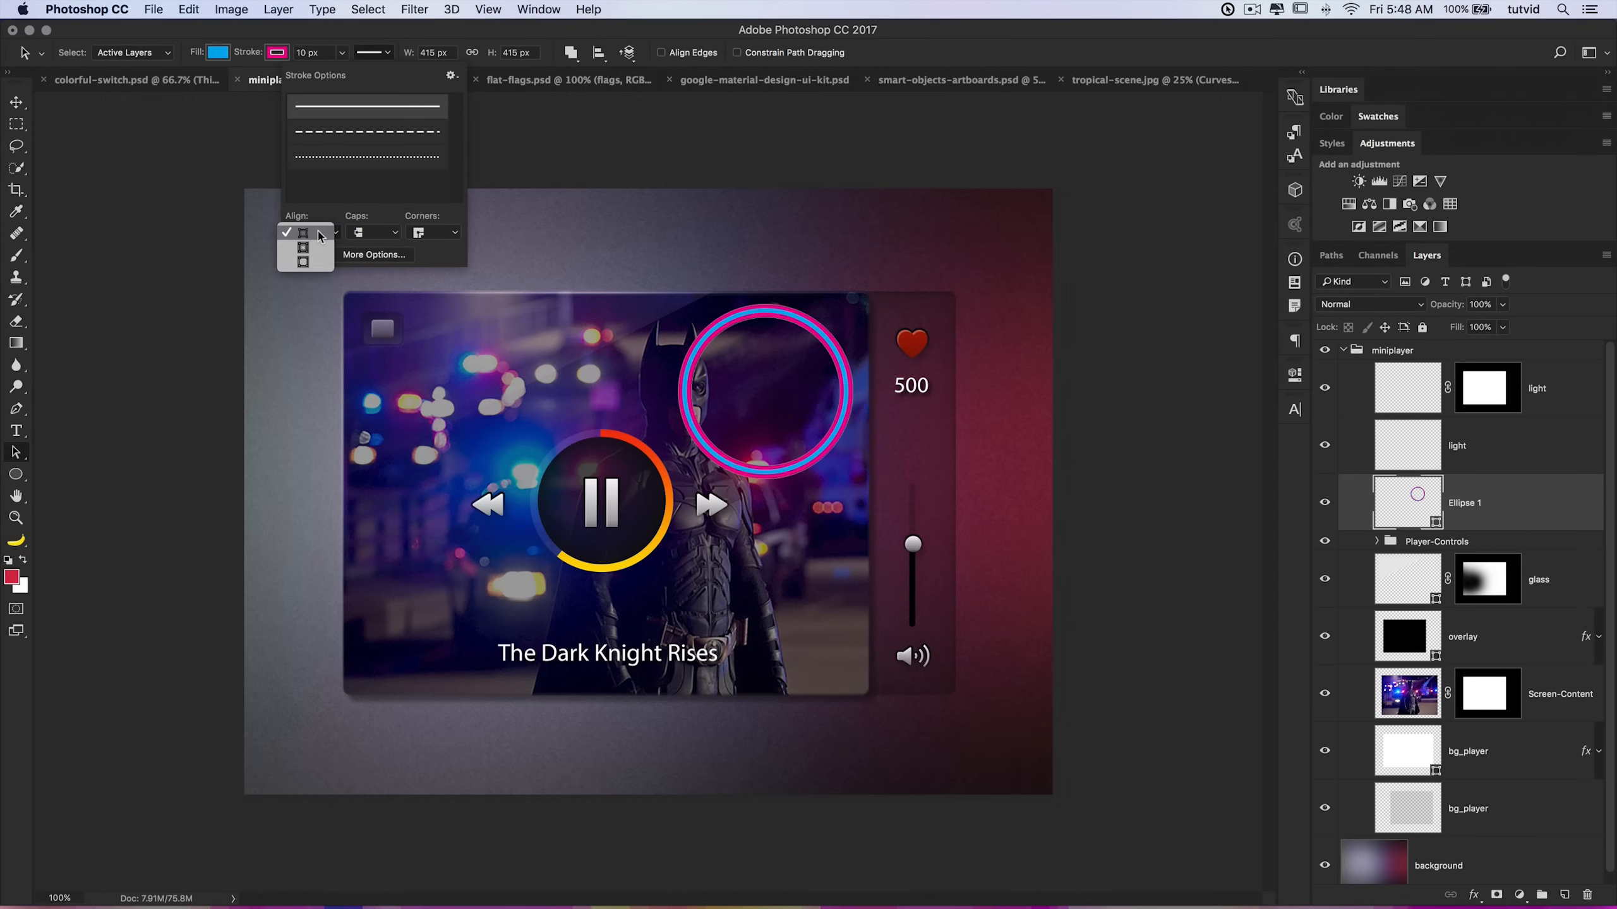
pyautogui.click(303, 261)
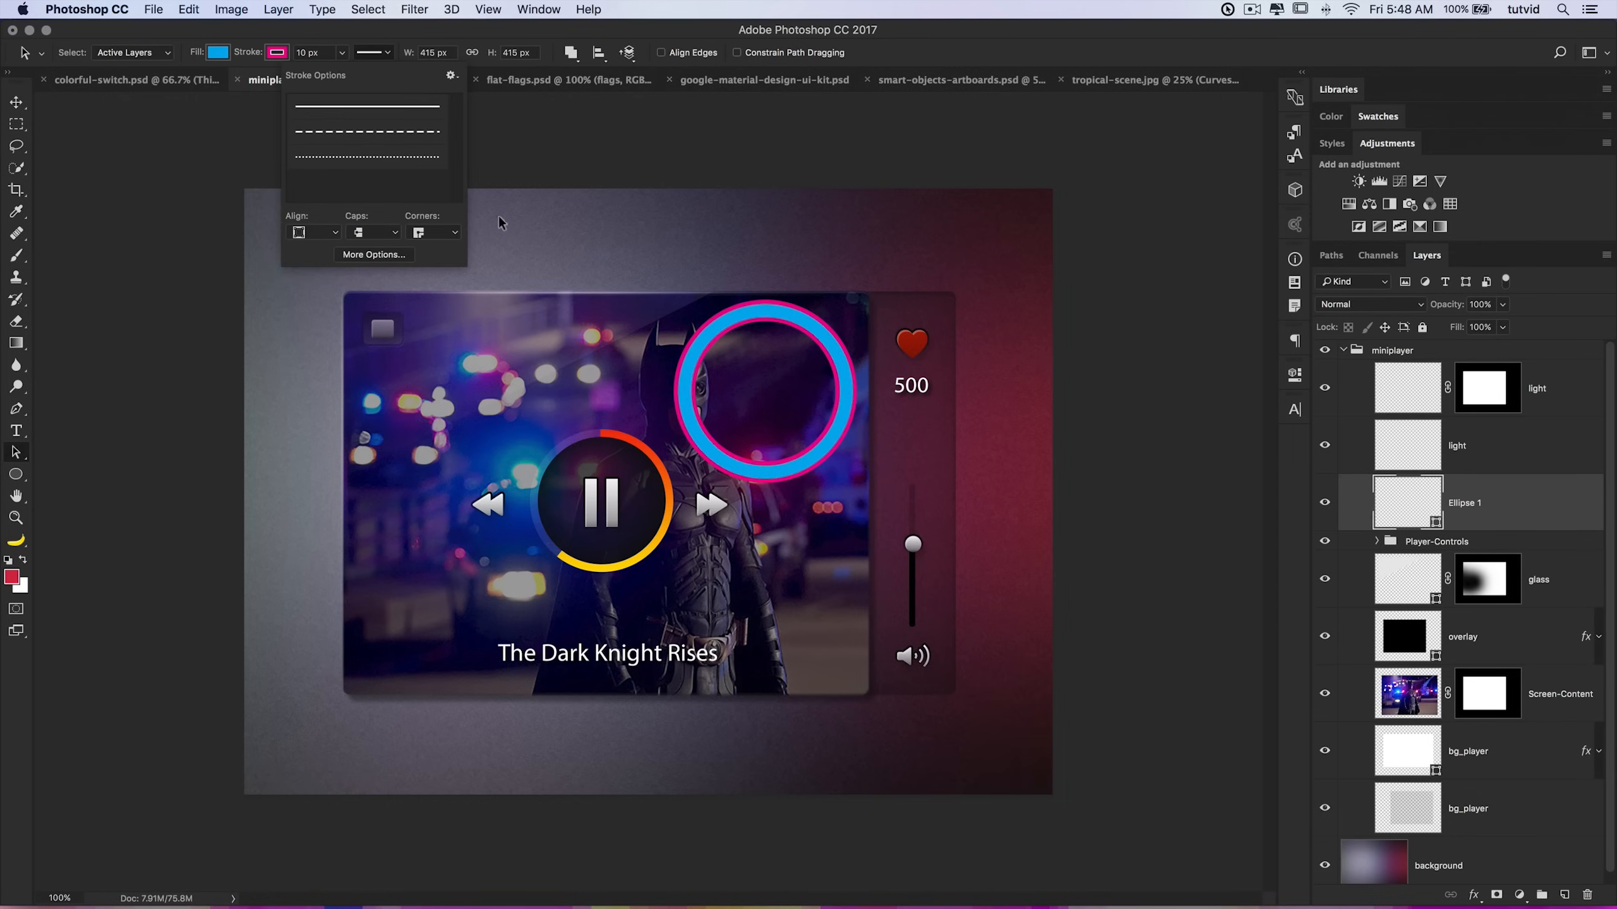
pyautogui.click(320, 60)
pyautogui.press('Tab')
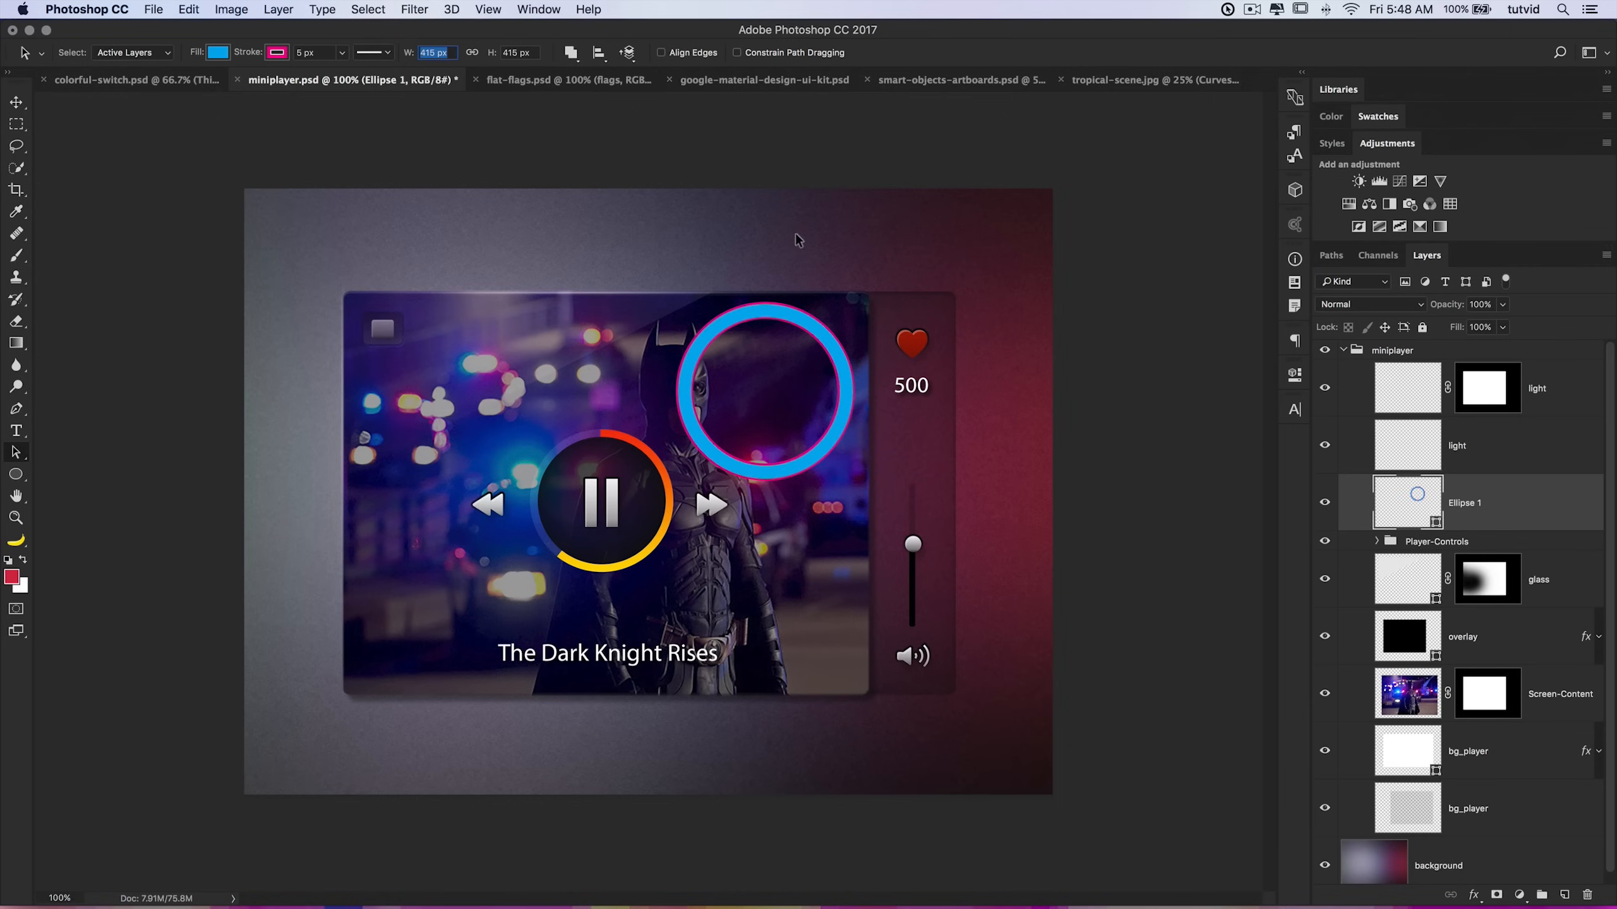
pyautogui.moveTo(810, 328); pyautogui.dragTo(790, 315)
pyautogui.press('super+z')
pyautogui.moveTo(717, 259); pyautogui.dragTo(779, 308)
pyautogui.moveTo(766, 304); pyautogui.dragTo(763, 260)
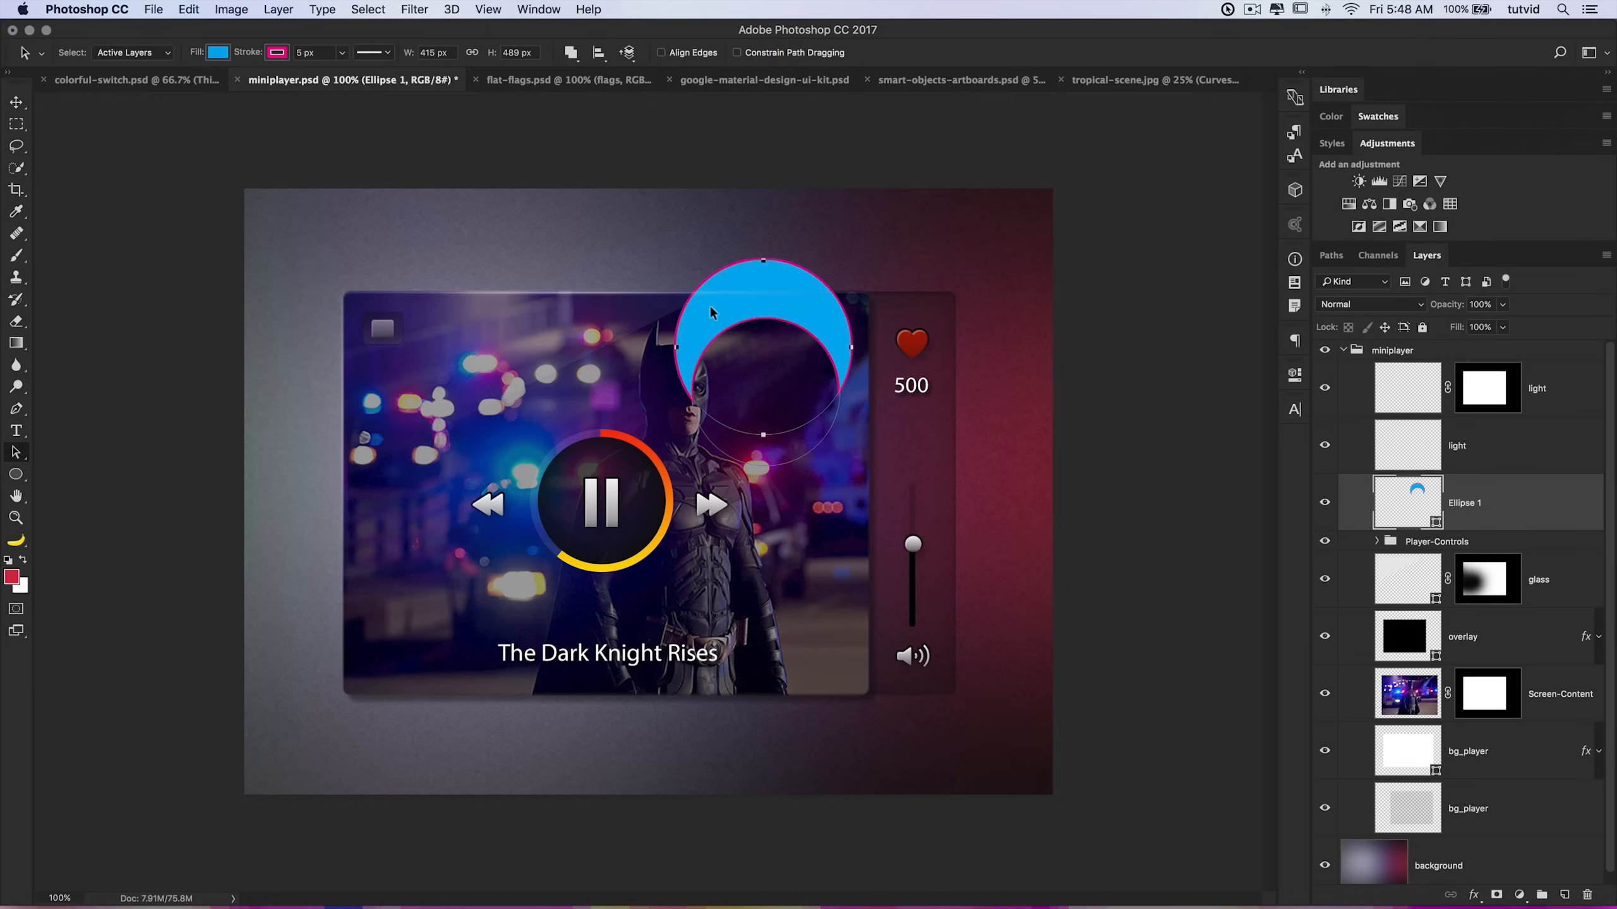
pyautogui.press('super+z')
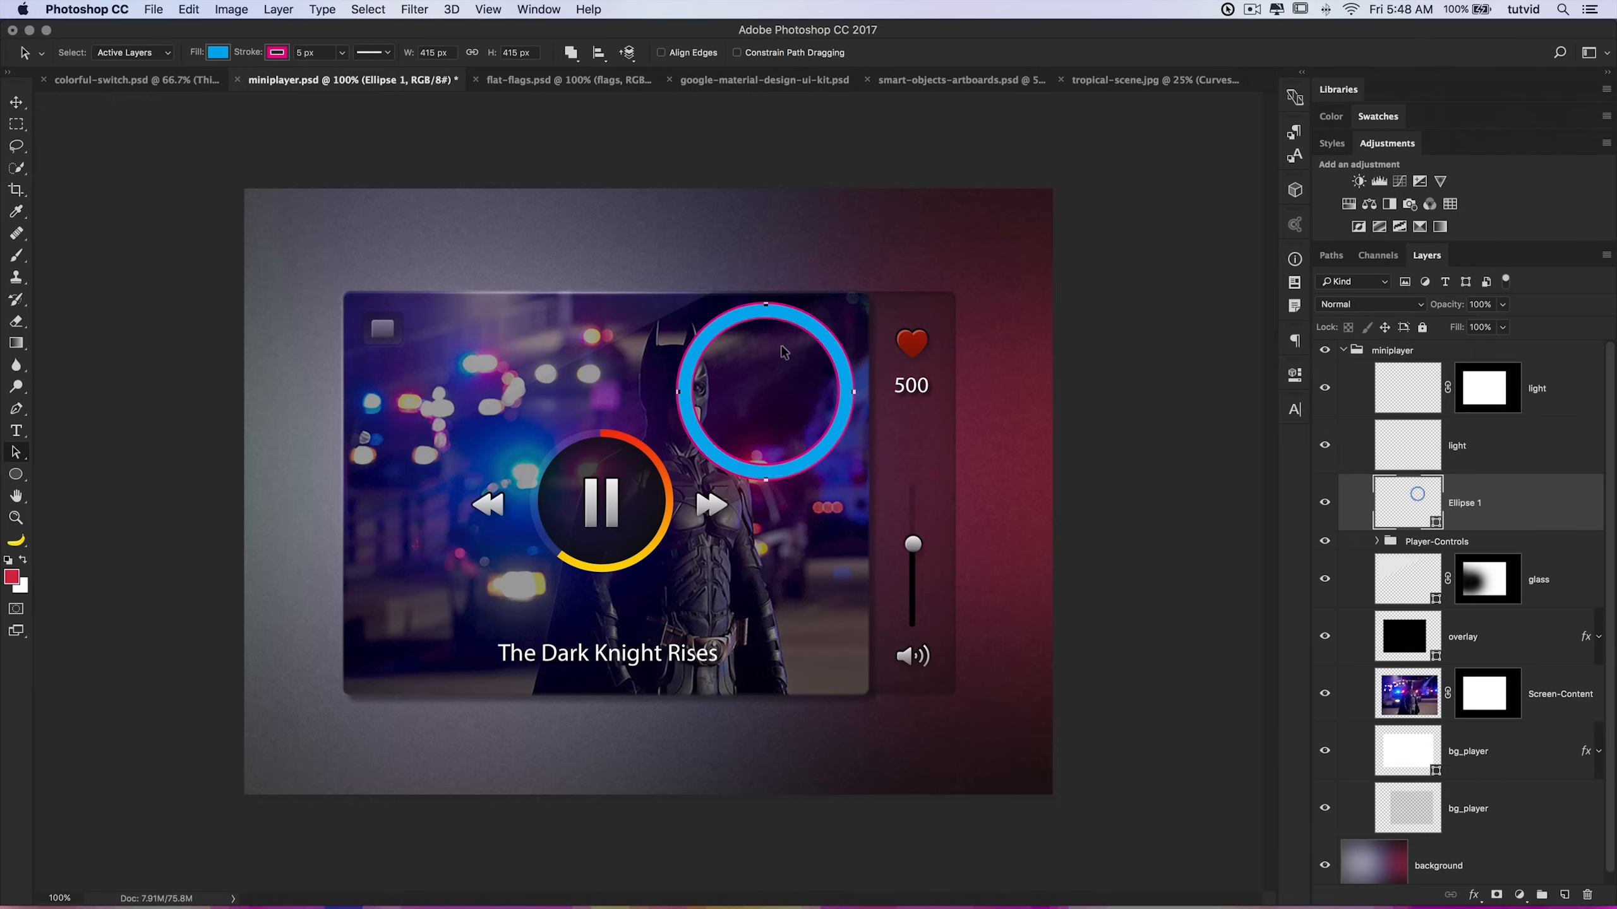
# Step: Shift the ring slightly down and right and set its stroke to no color
pyautogui.moveTo(790, 322); pyautogui.dragTo(814, 358)
pyautogui.click(276, 54)
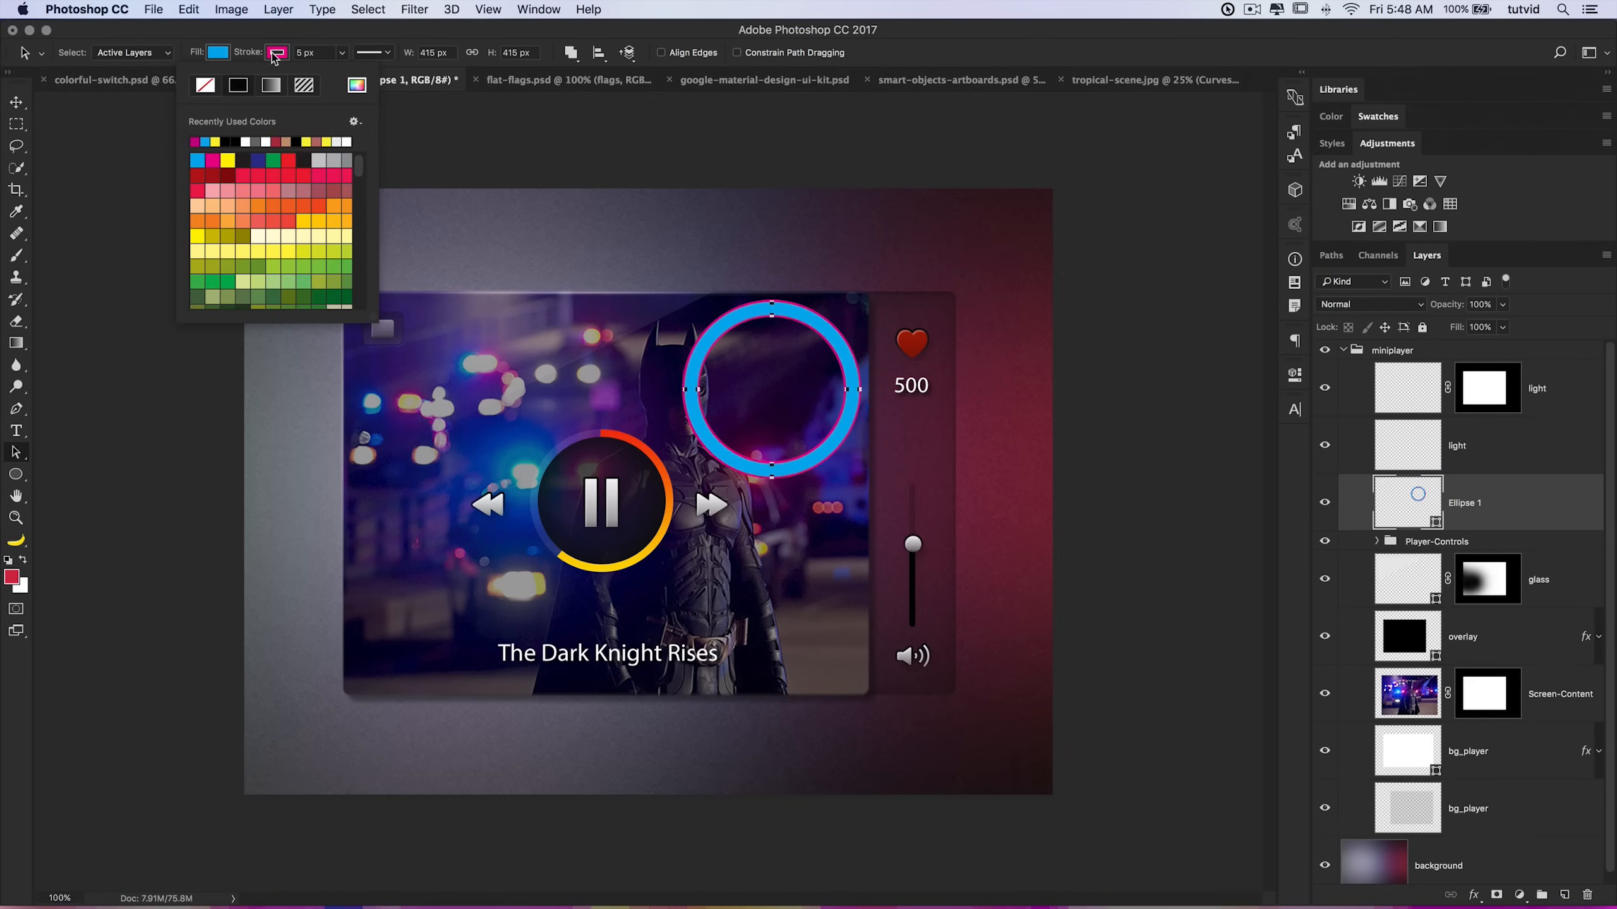
pyautogui.click(204, 87)
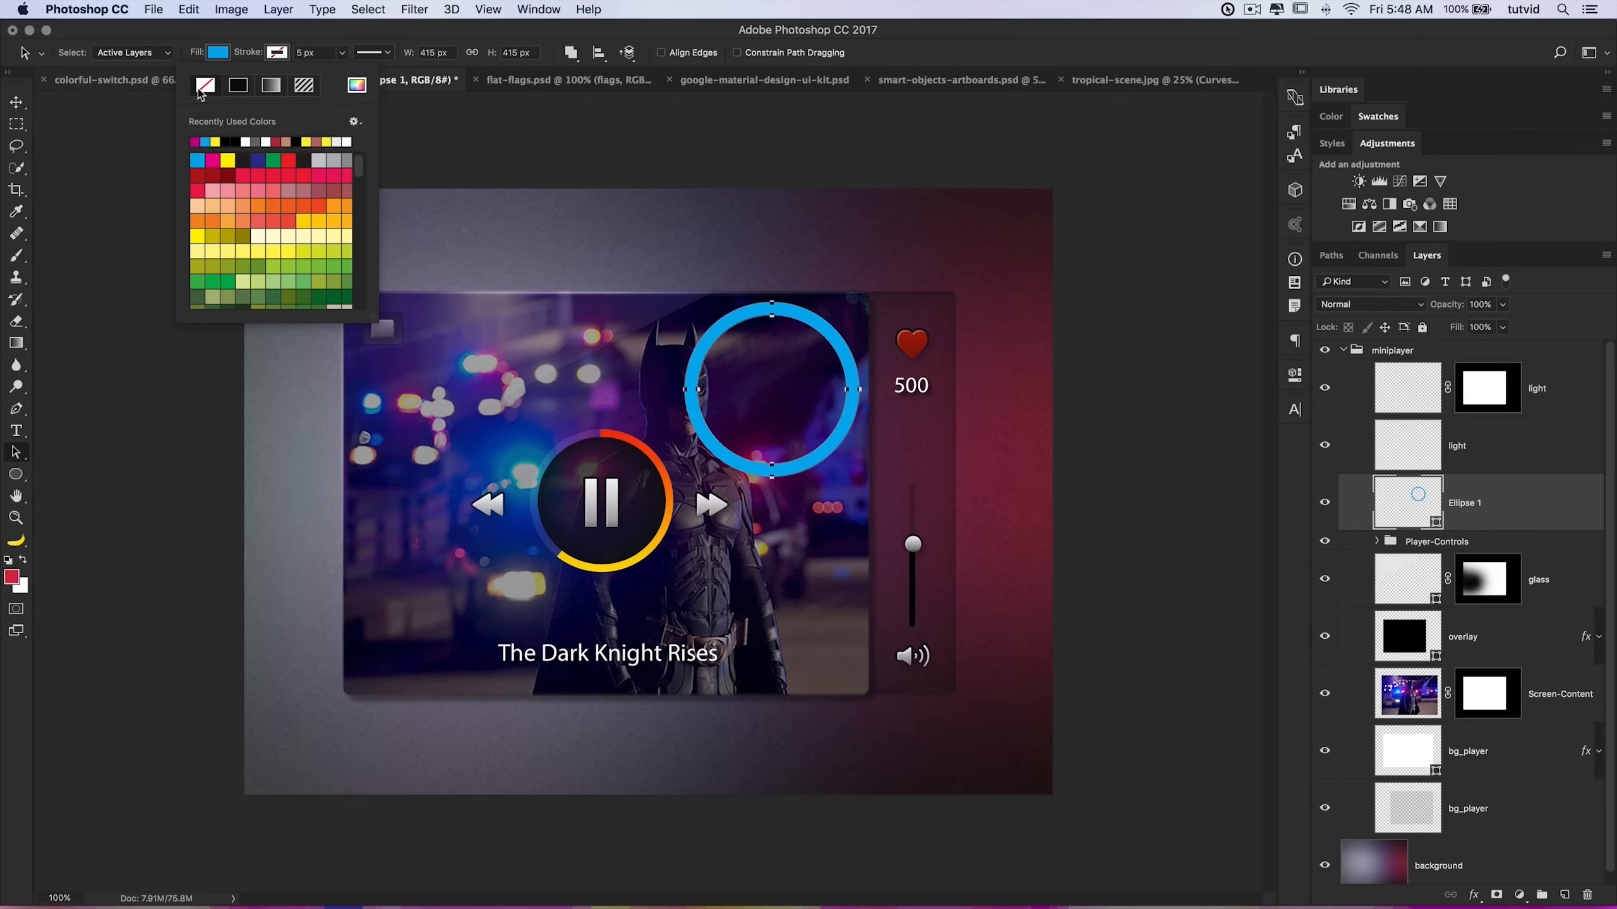
pyautogui.click(276, 54)
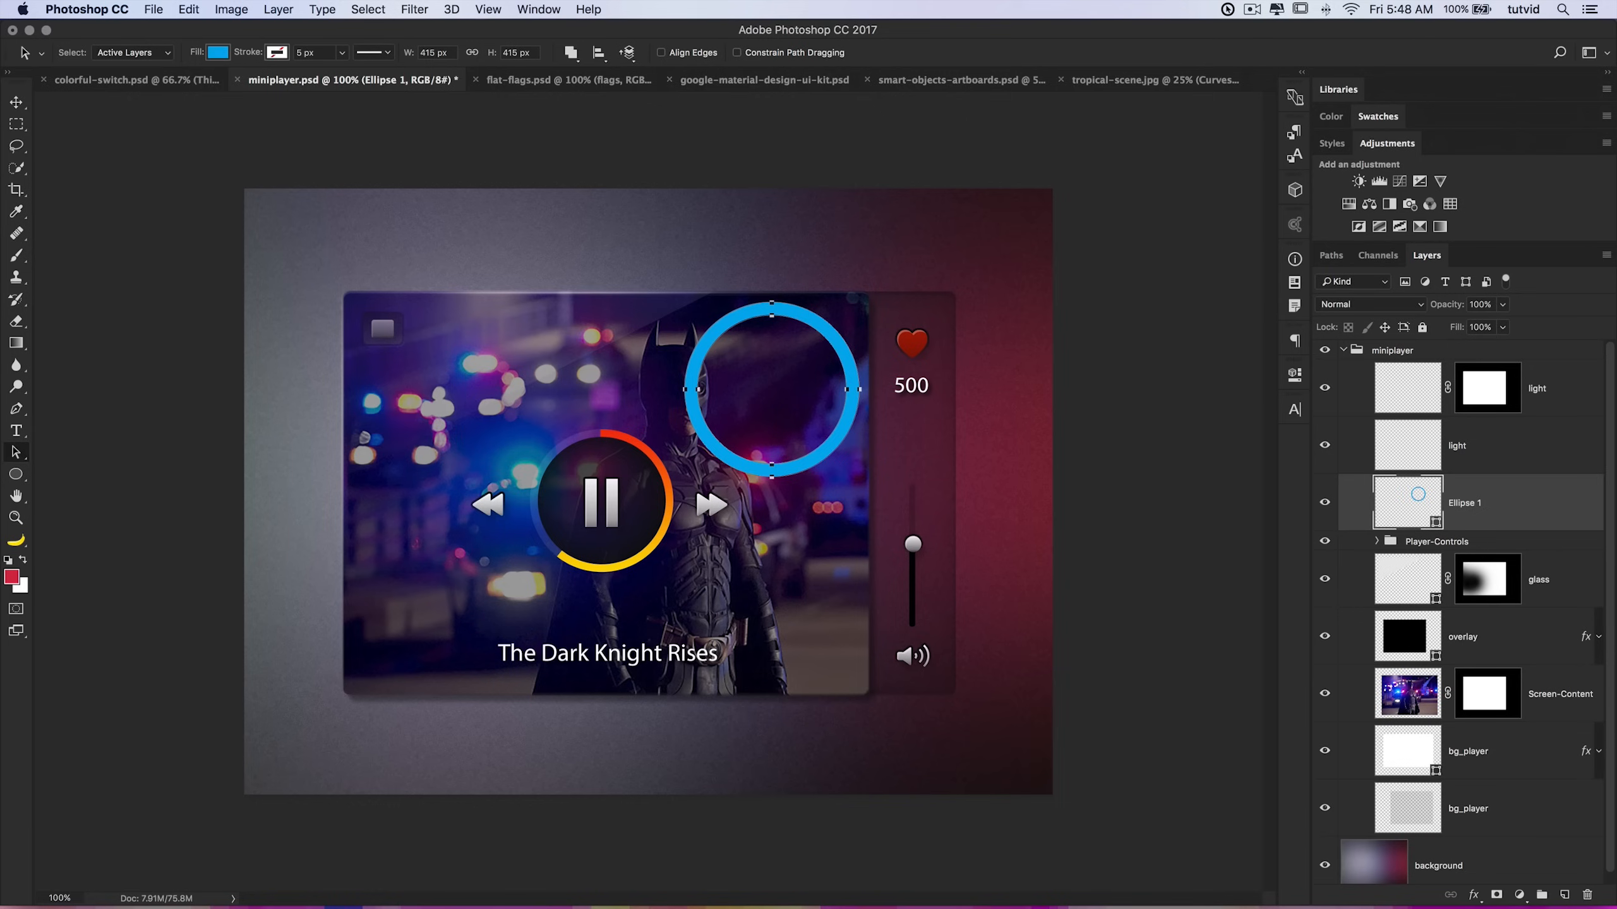
# Step: Draw a closed blob shape with the Pen tool in Shape mode over the player's lower left and delete it
pyautogui.click(17, 407)
pyautogui.click(100, 56)
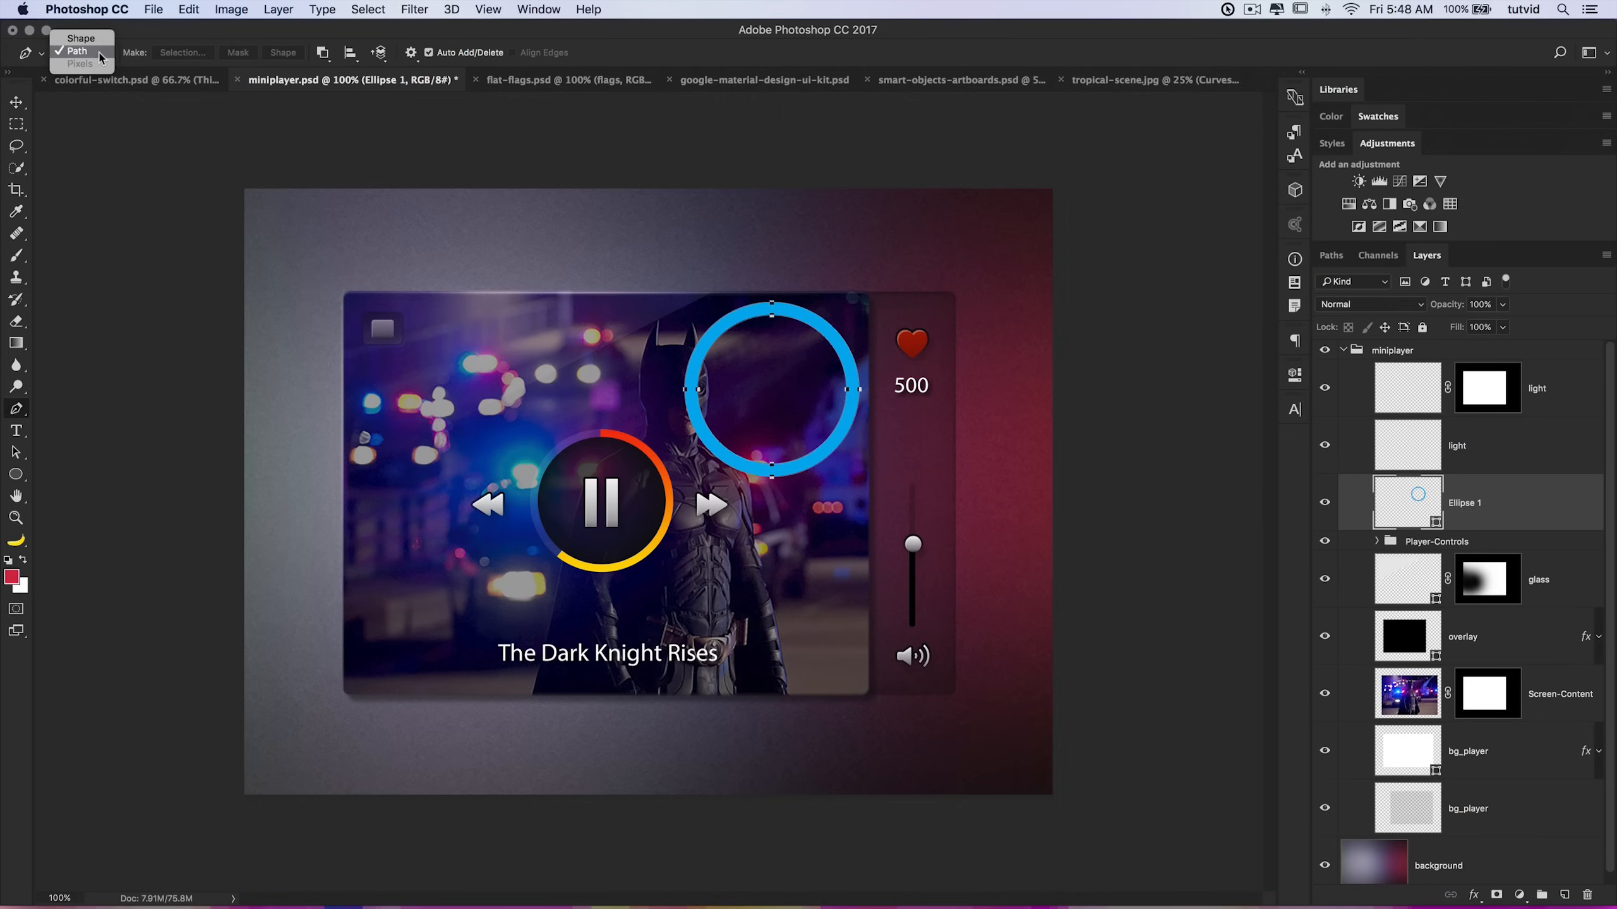
pyautogui.click(81, 39)
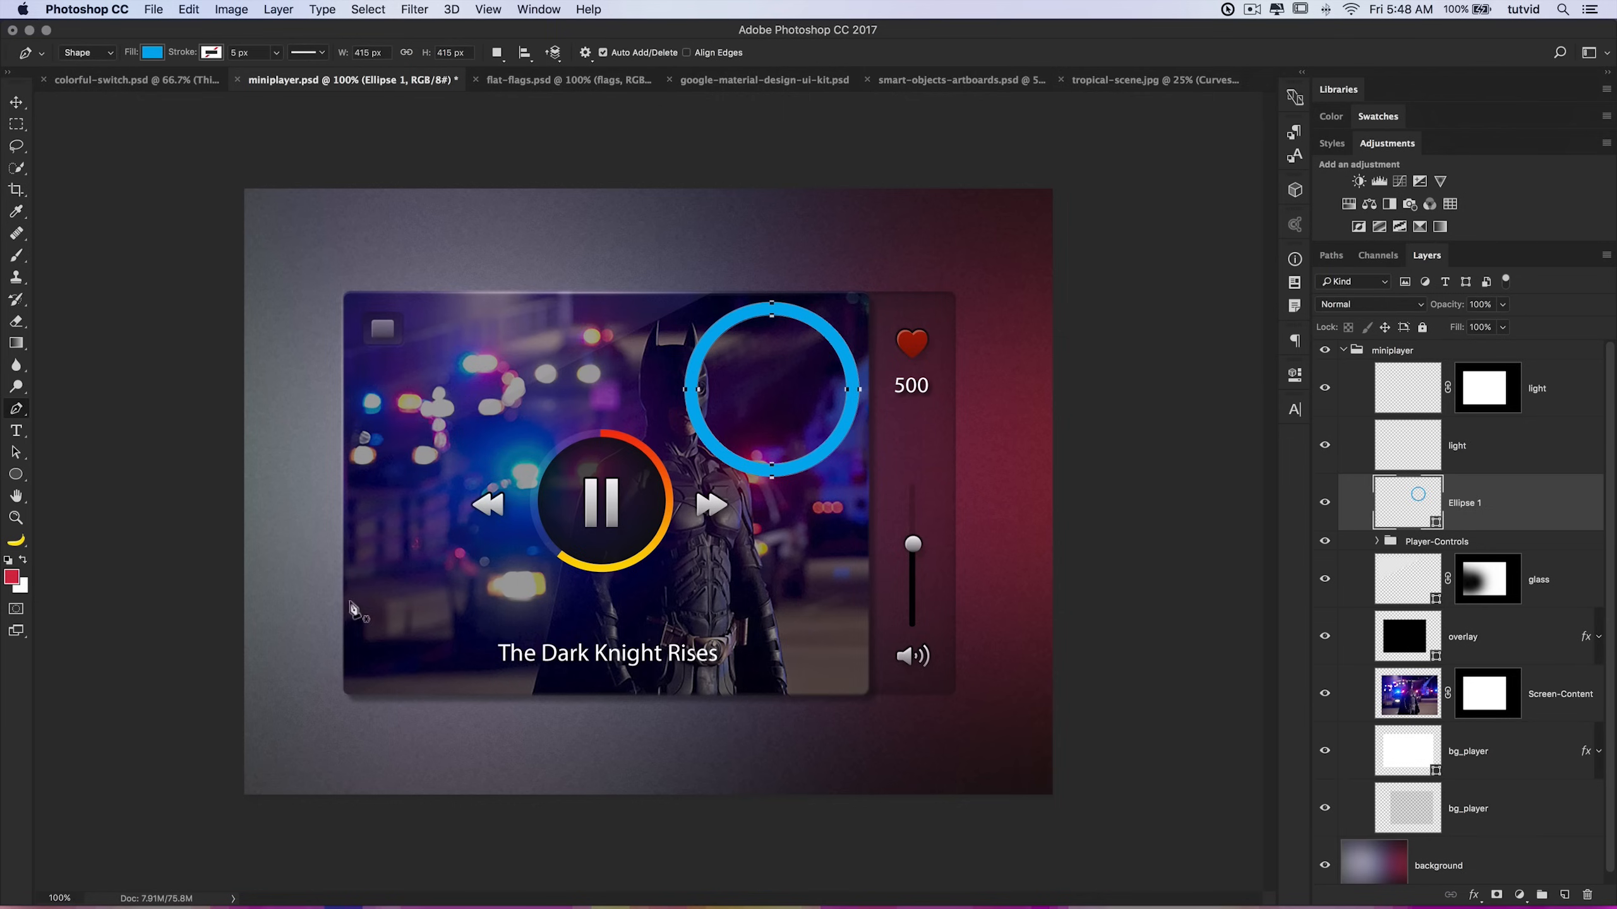
pyautogui.moveTo(341, 602); pyautogui.dragTo(358, 556)
pyautogui.click(435, 510)
pyautogui.click(551, 521)
pyautogui.click(611, 608)
pyautogui.click(533, 683)
pyautogui.click(402, 702)
pyautogui.click(347, 651)
pyautogui.click(341, 602)
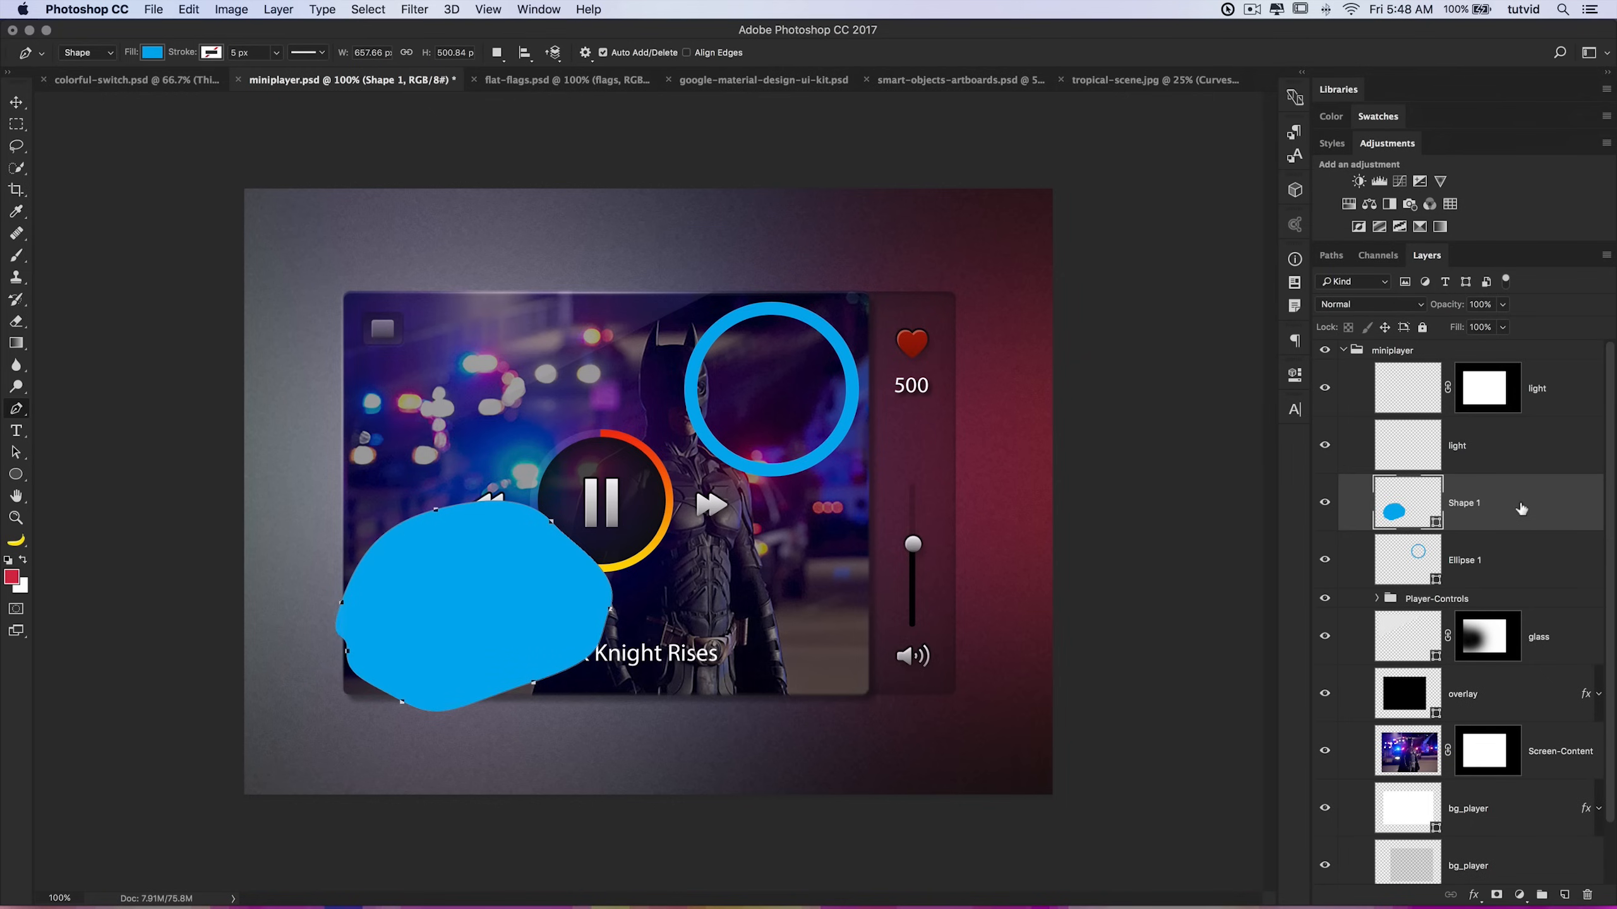
pyautogui.press('BackSpace')
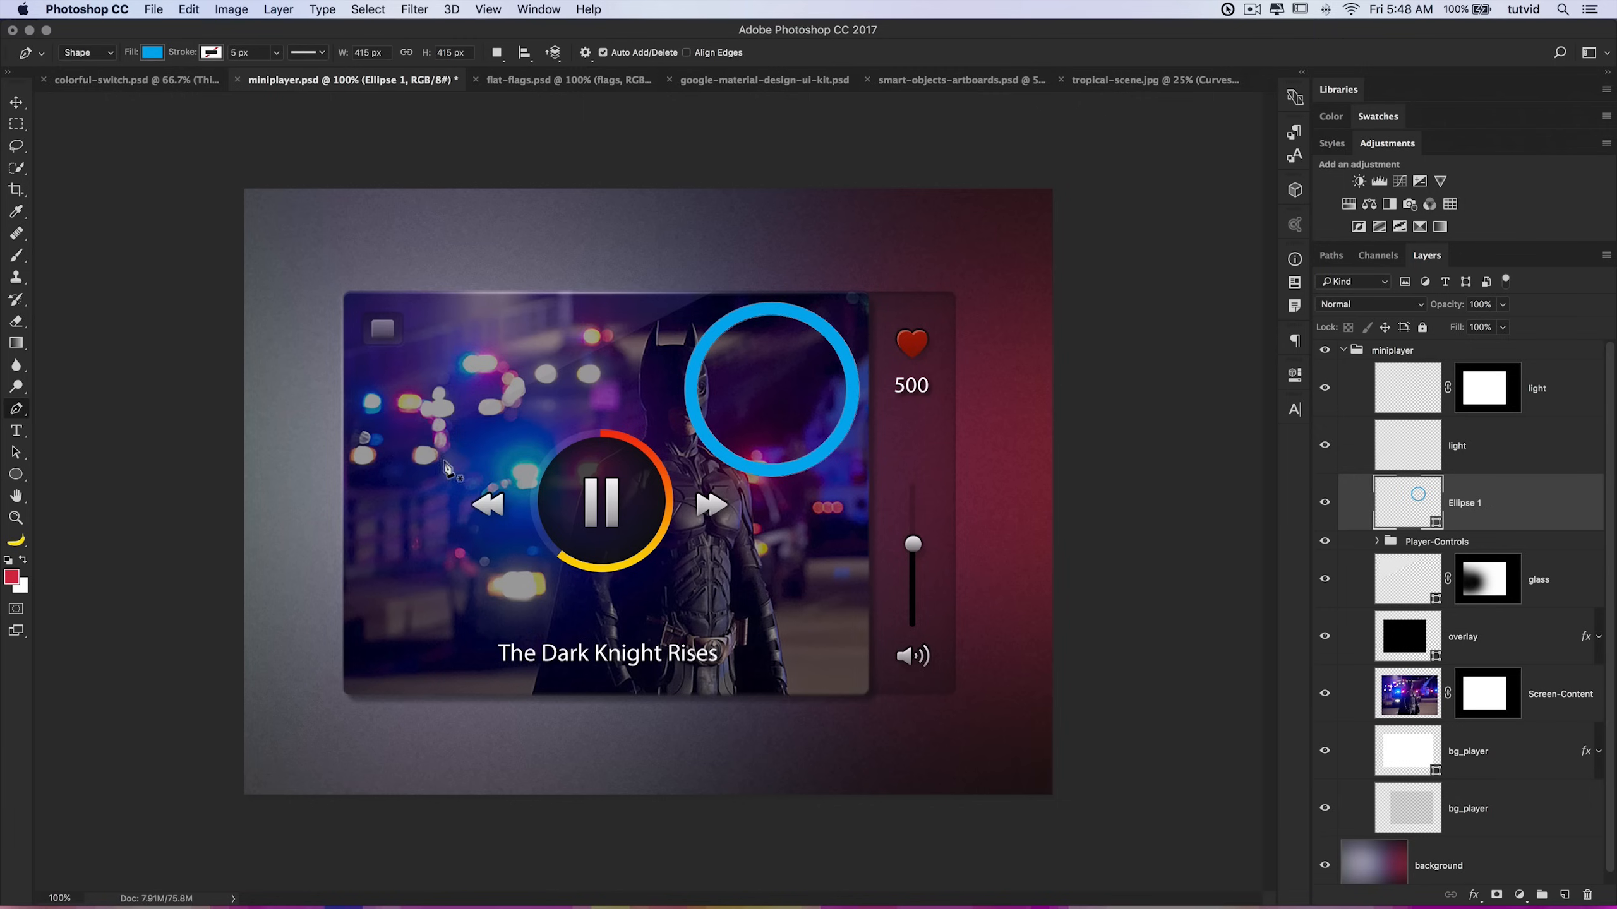
# Step: Draw a four-point straight-edged shape with the Pen tool over the player's left side and delete it
pyautogui.click(367, 511)
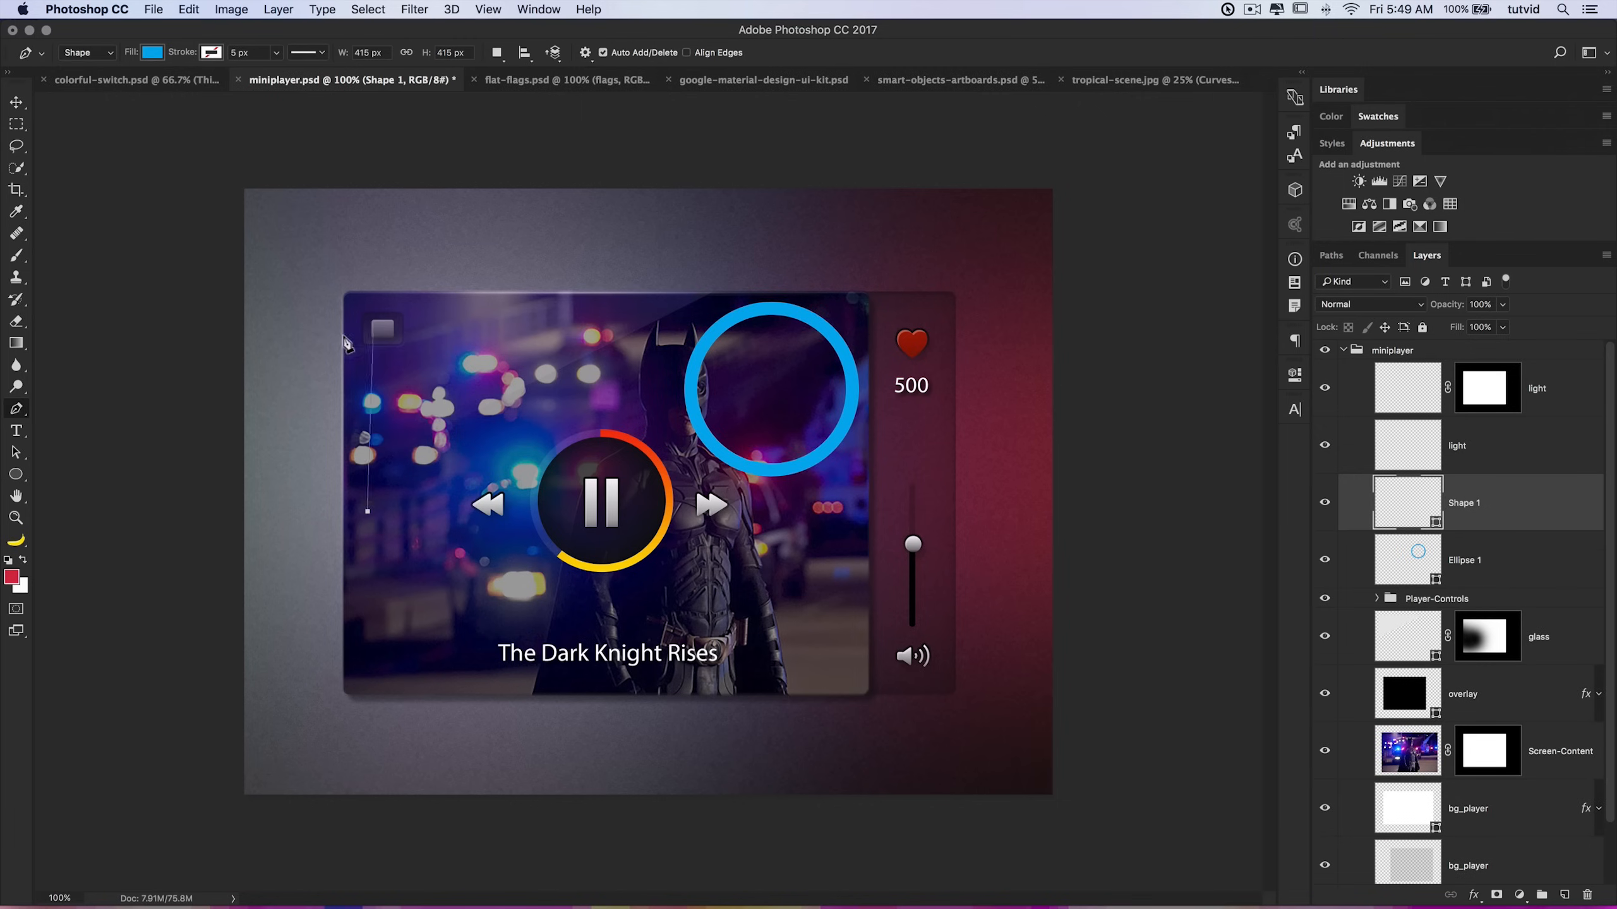
pyautogui.click(585, 53)
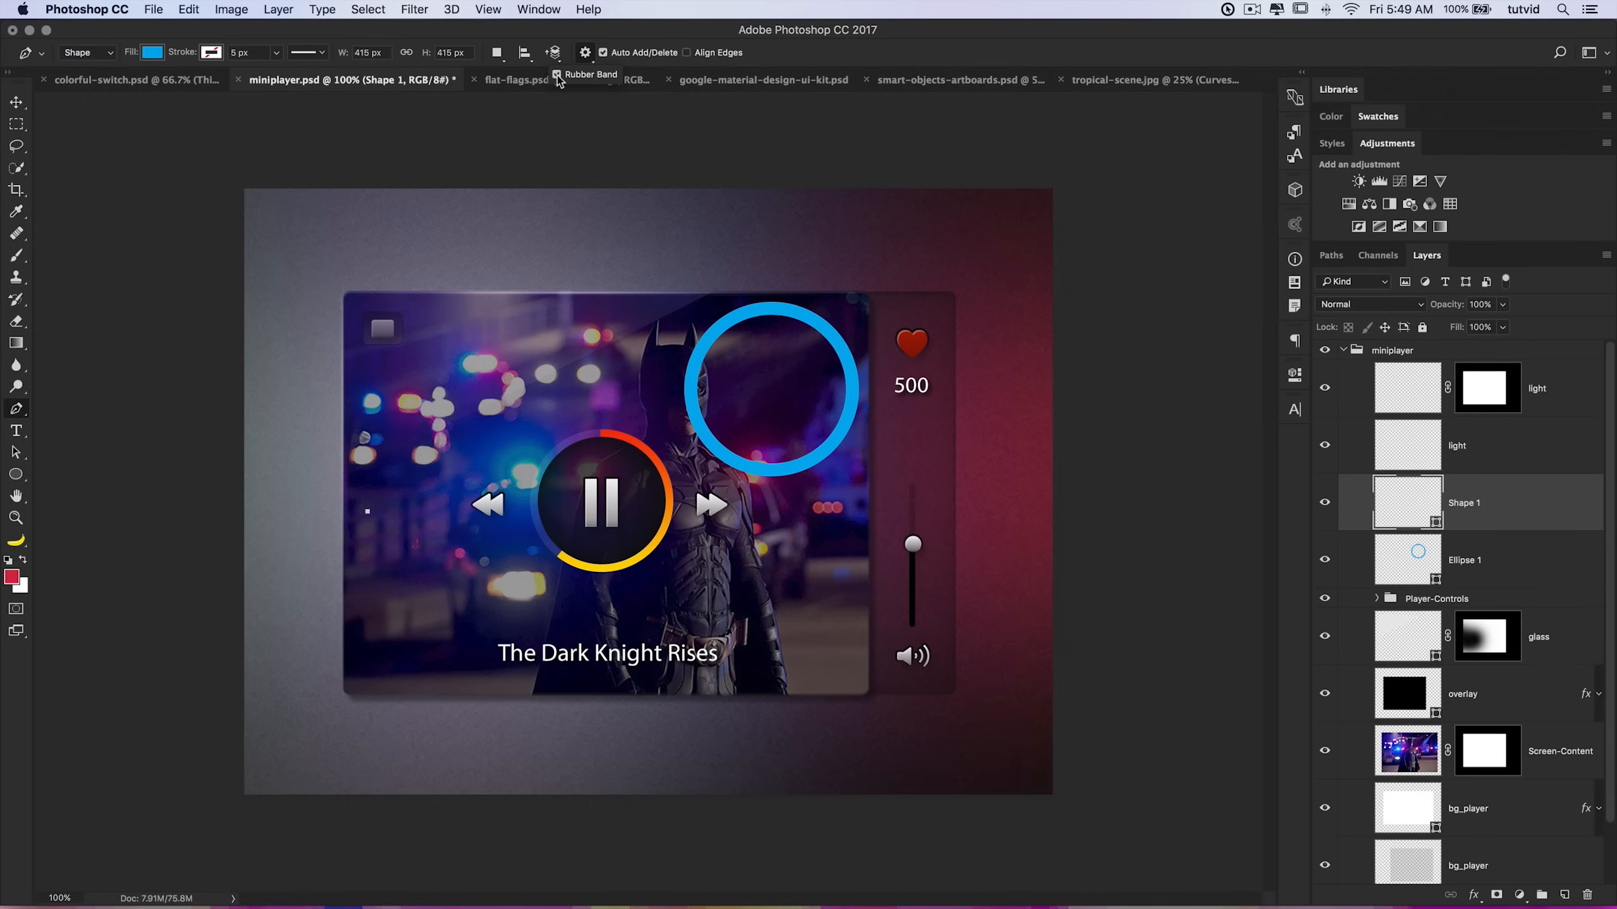
pyautogui.click(589, 370)
pyautogui.click(482, 551)
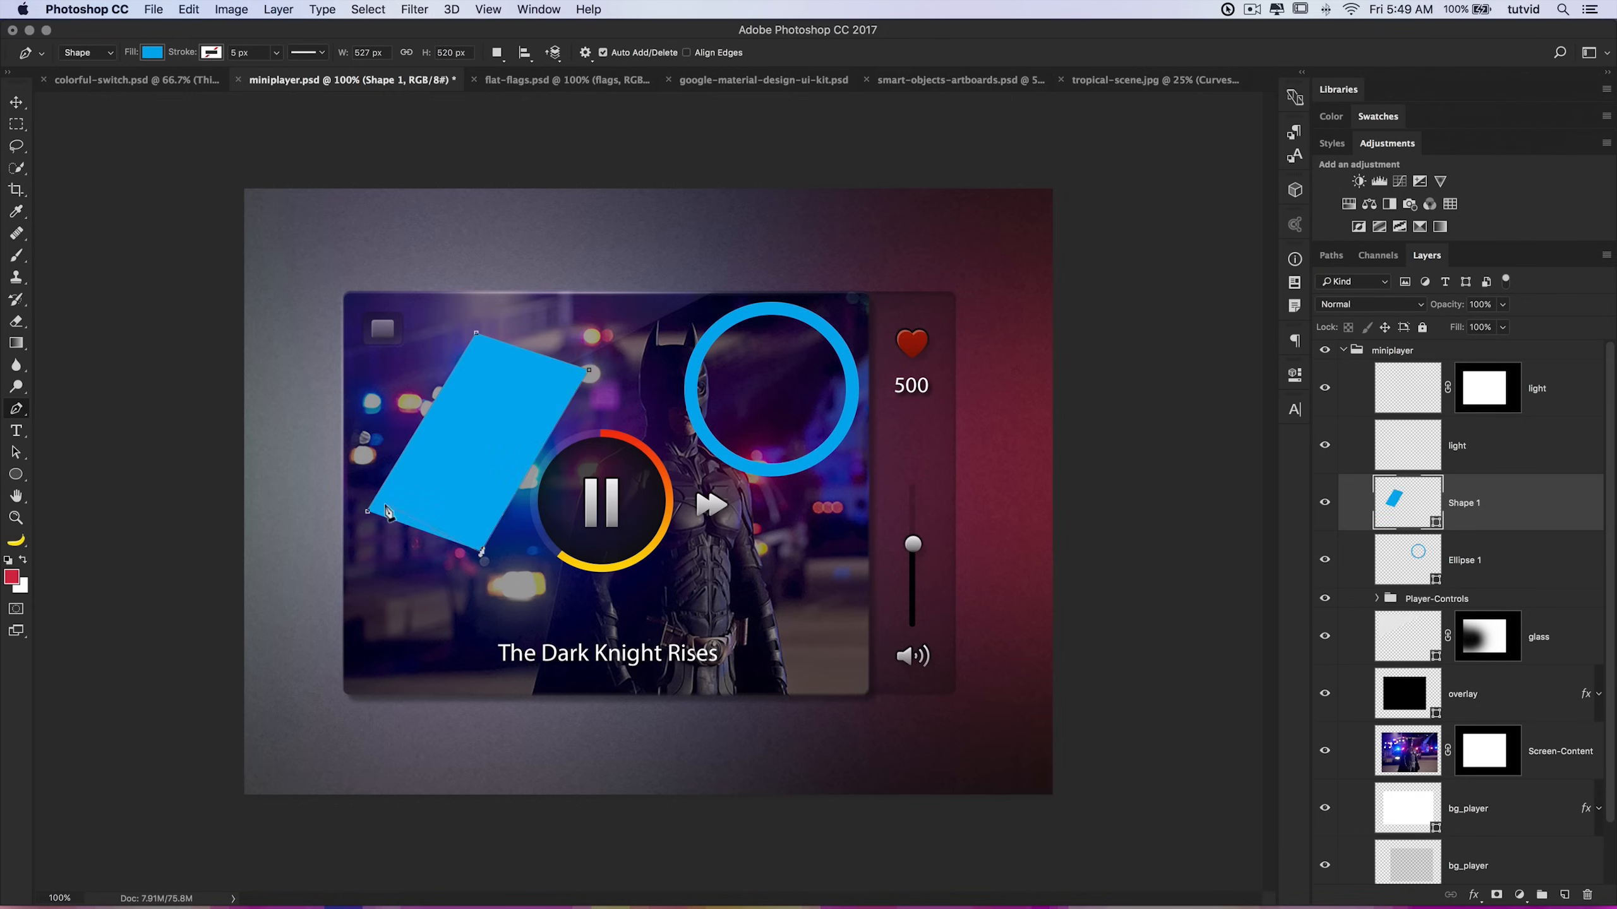
pyautogui.click(369, 512)
pyautogui.press('BackSpace')
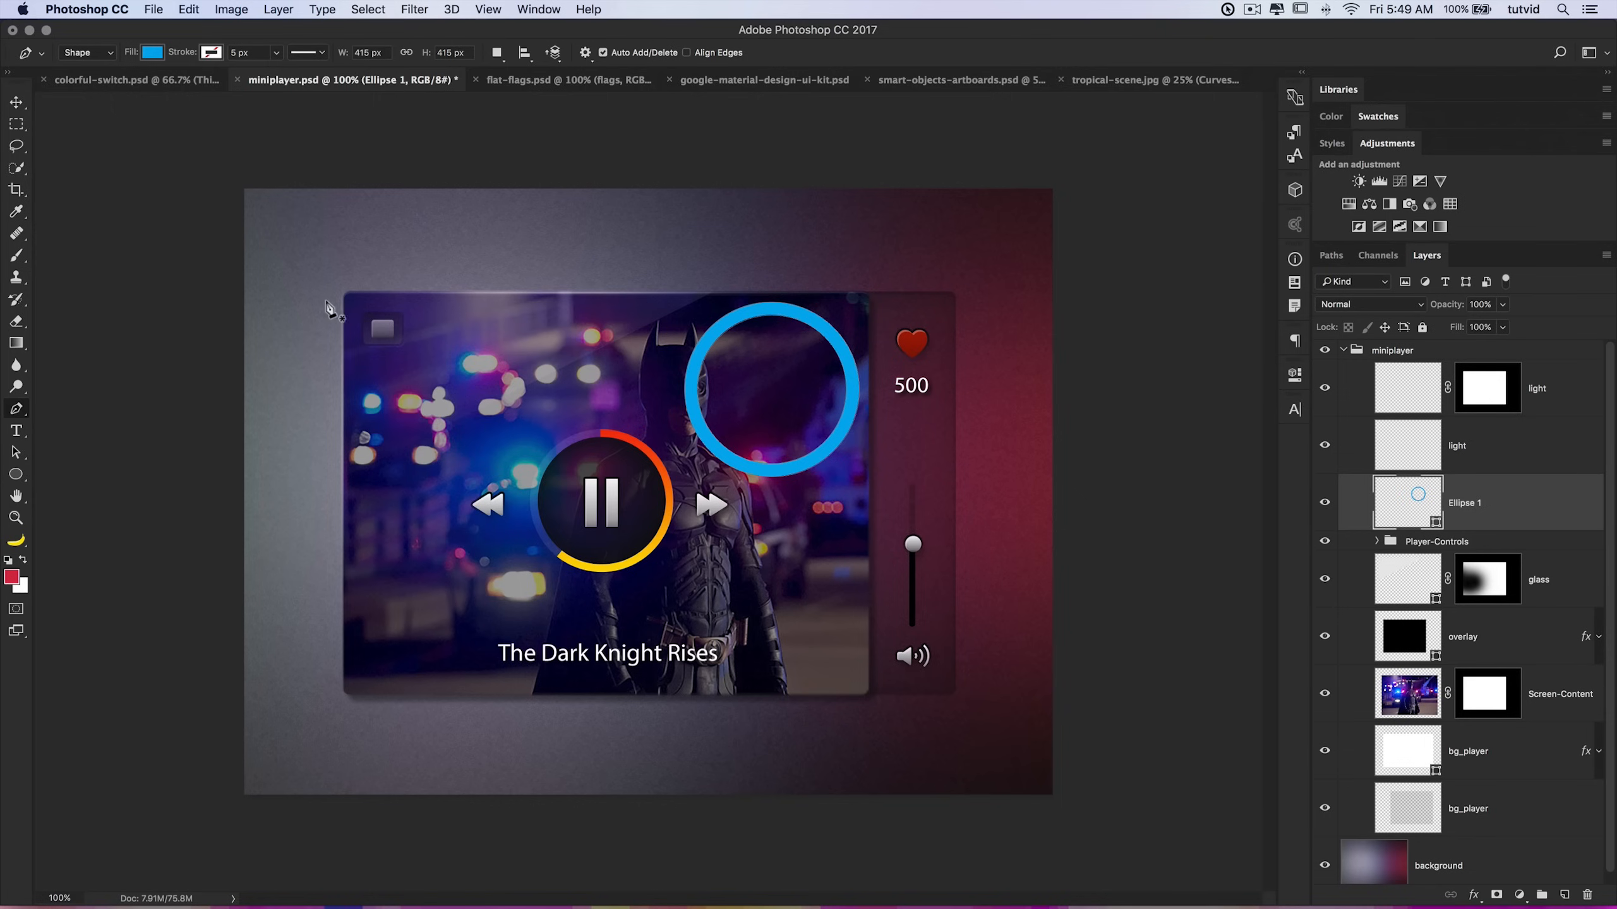
# Step: Draw a curved arc with the Pen tool near the player's upper left corner, giving it no fill and a 15 px blue stroke
pyautogui.moveTo(301, 361); pyautogui.dragTo(310, 272)
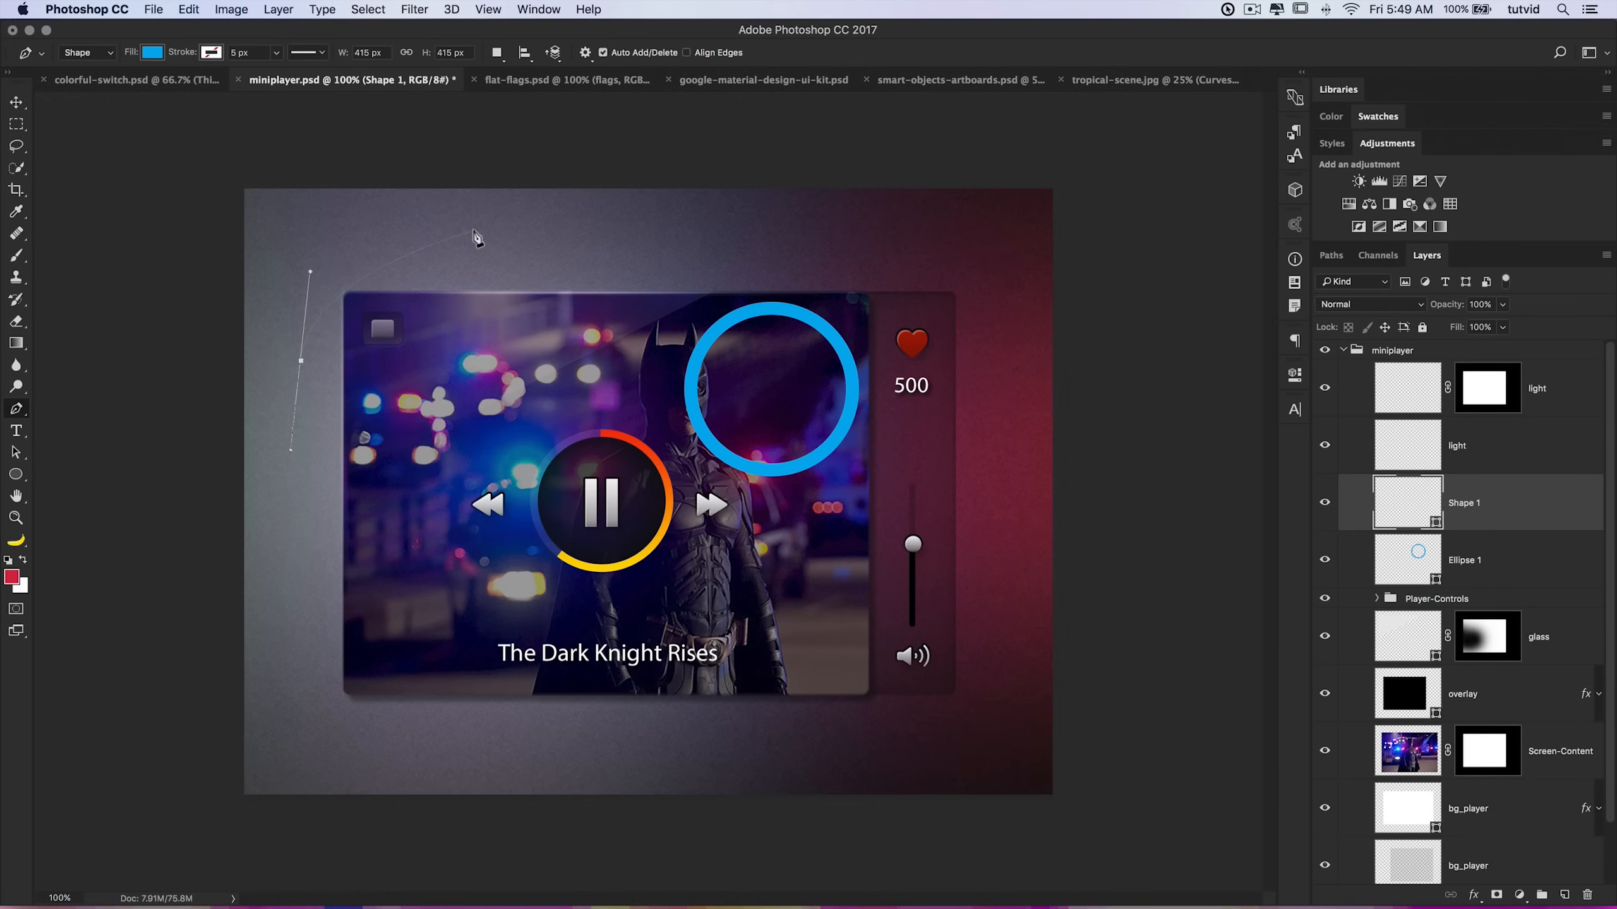
pyautogui.moveTo(526, 223); pyautogui.dragTo(573, 241)
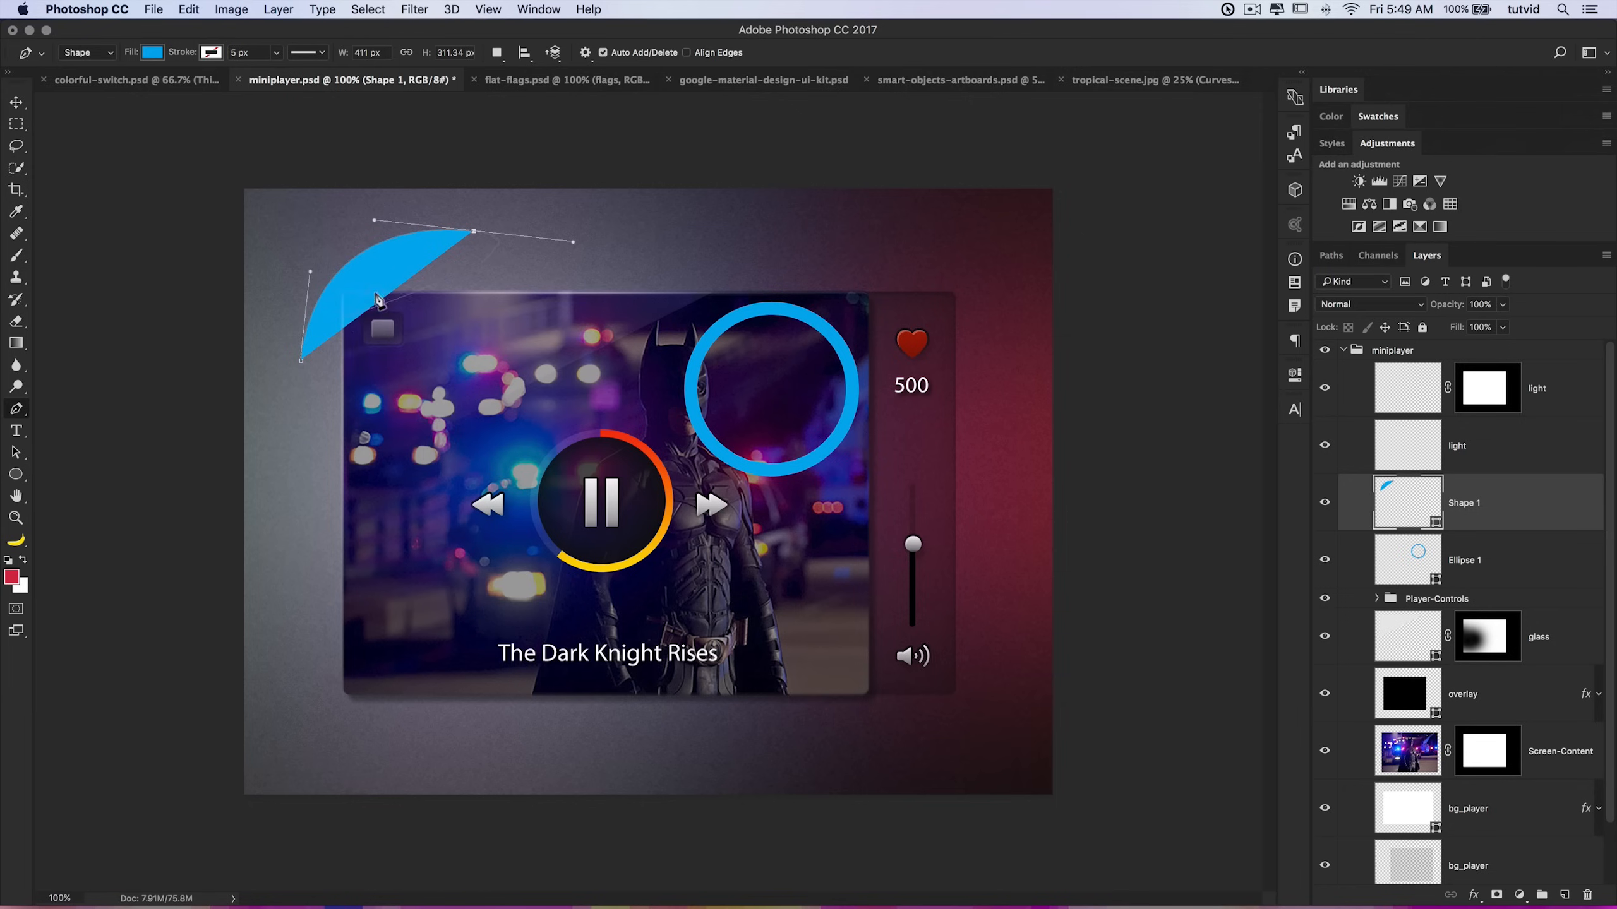
pyautogui.click(153, 55)
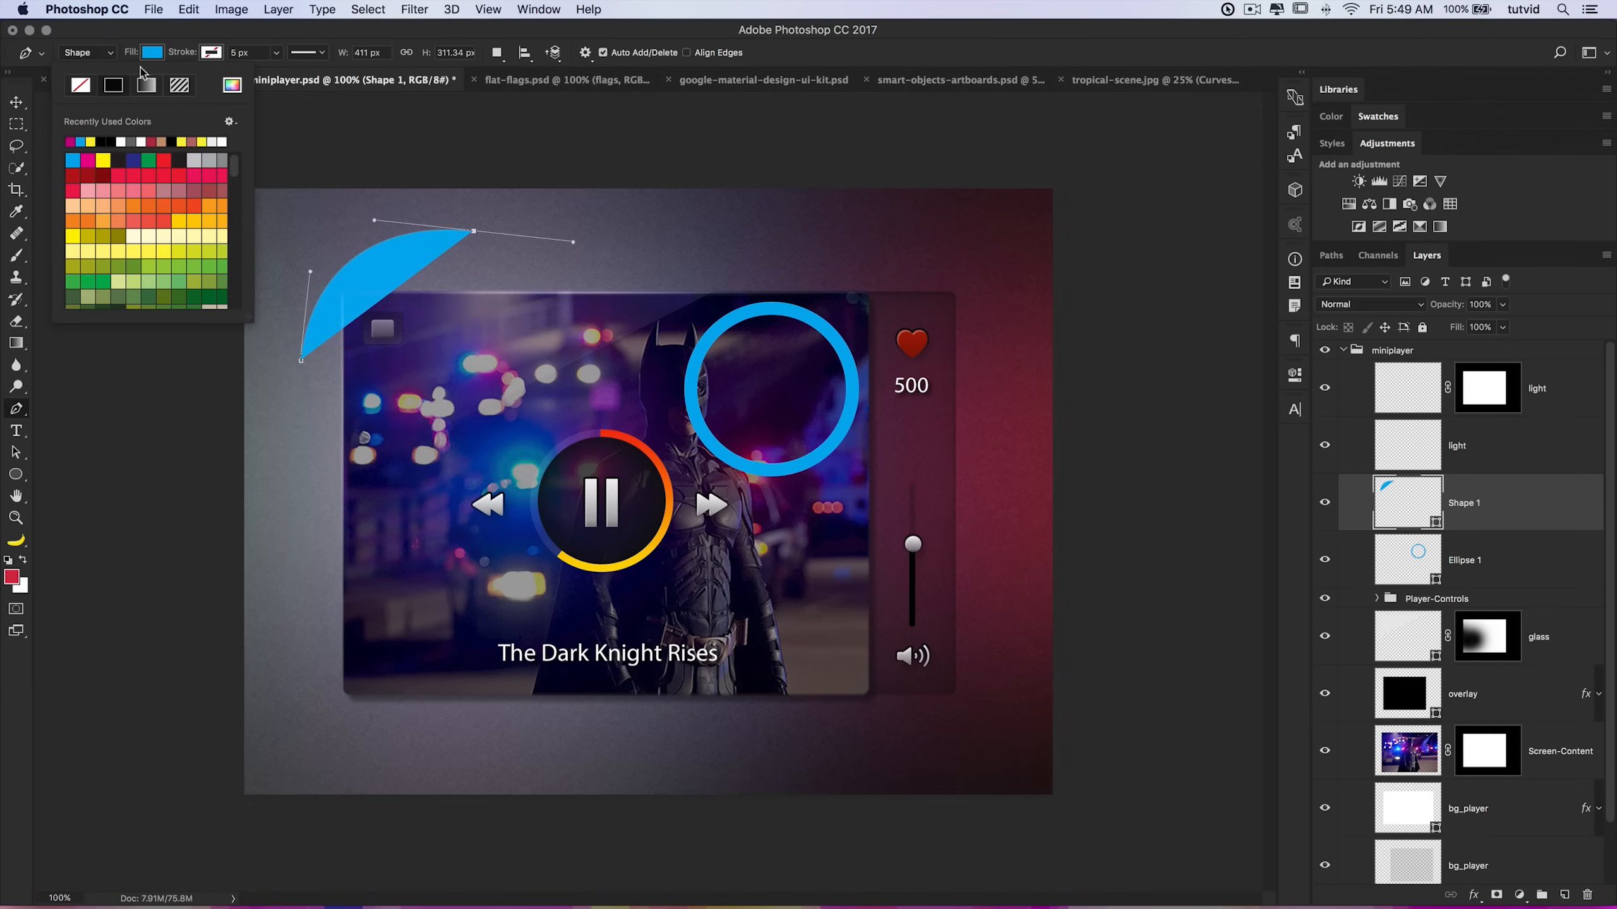
pyautogui.click(81, 86)
pyautogui.click(211, 54)
pyautogui.click(132, 160)
pyautogui.click(251, 53)
pyautogui.write('15')
pyautogui.press('Tab')
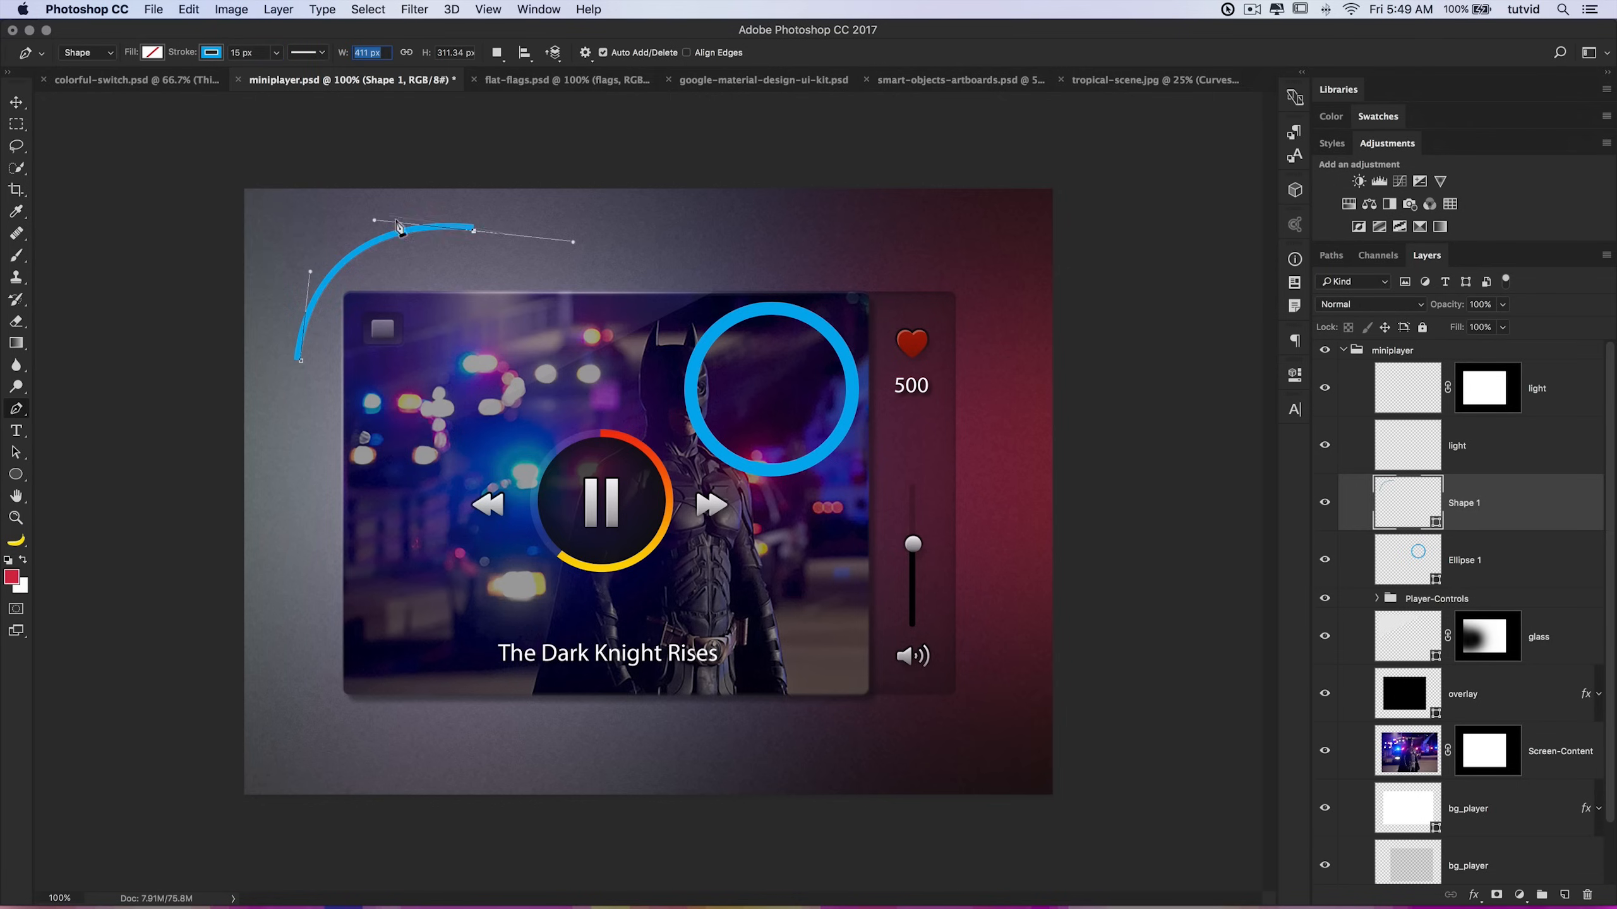
# Step: Set the arc's stroke alignment to center
pyautogui.click(322, 52)
pyautogui.click(266, 233)
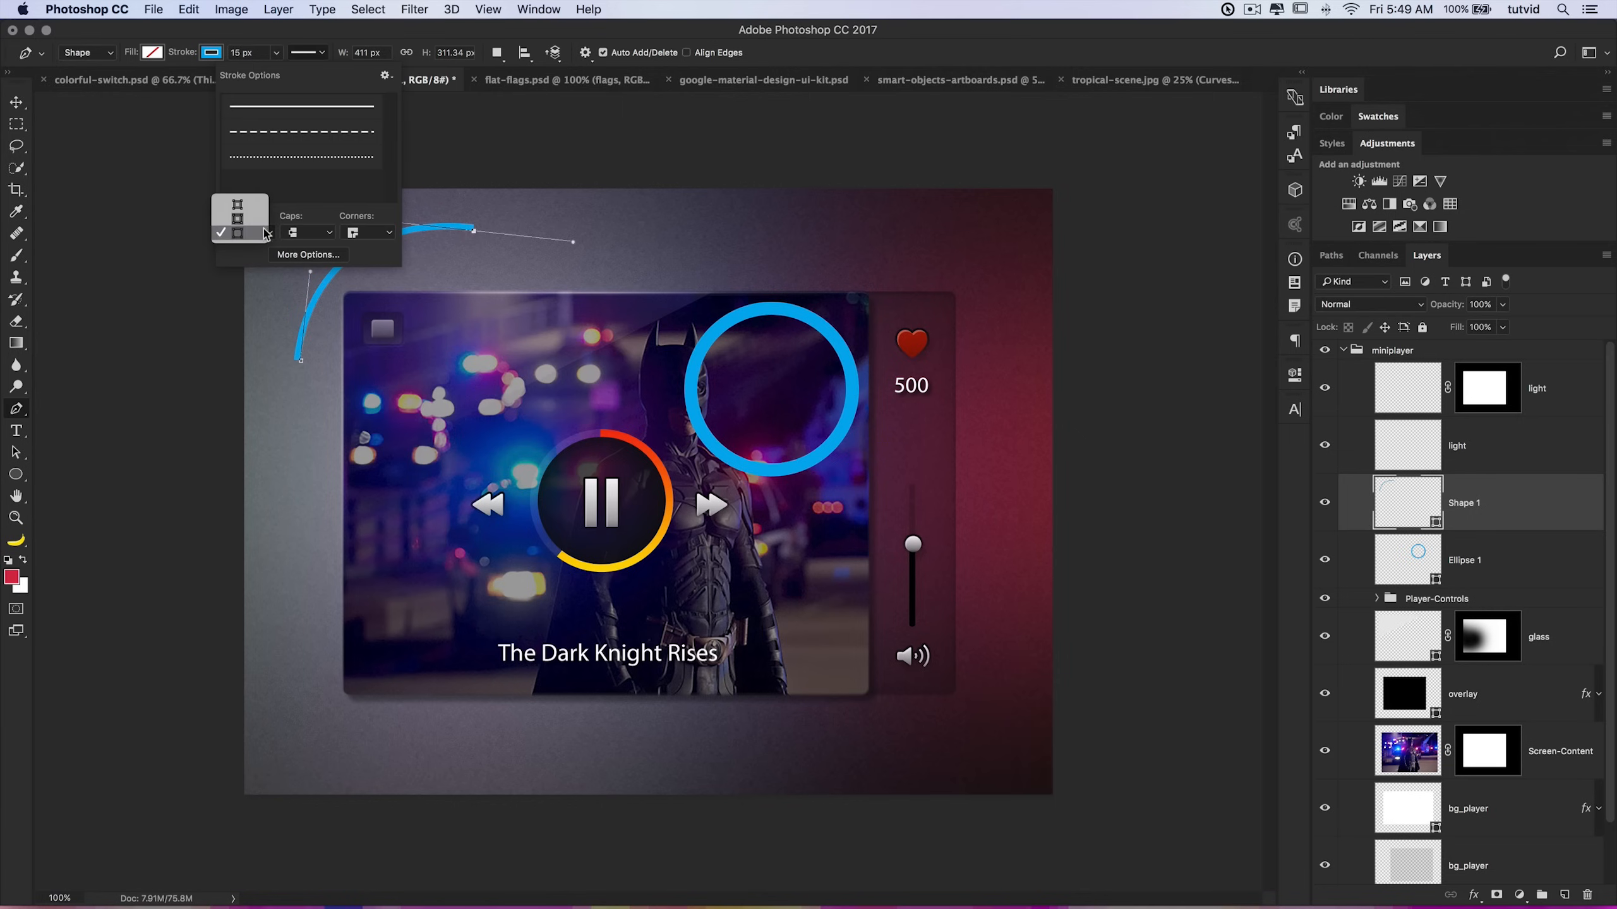
pyautogui.click(237, 219)
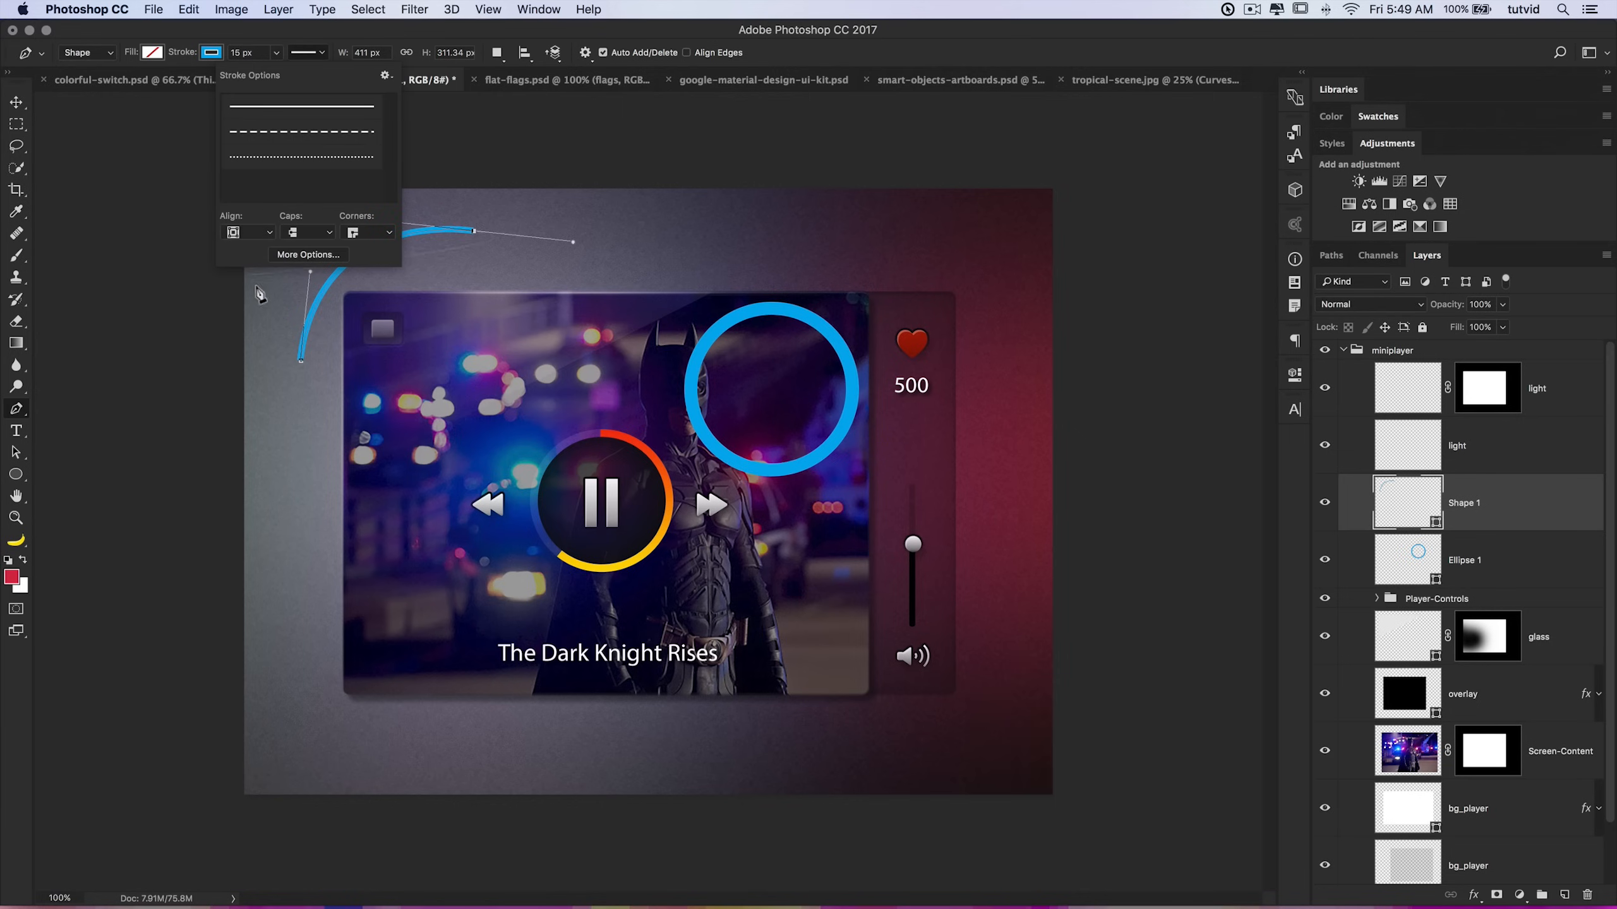
pyautogui.click(222, 56)
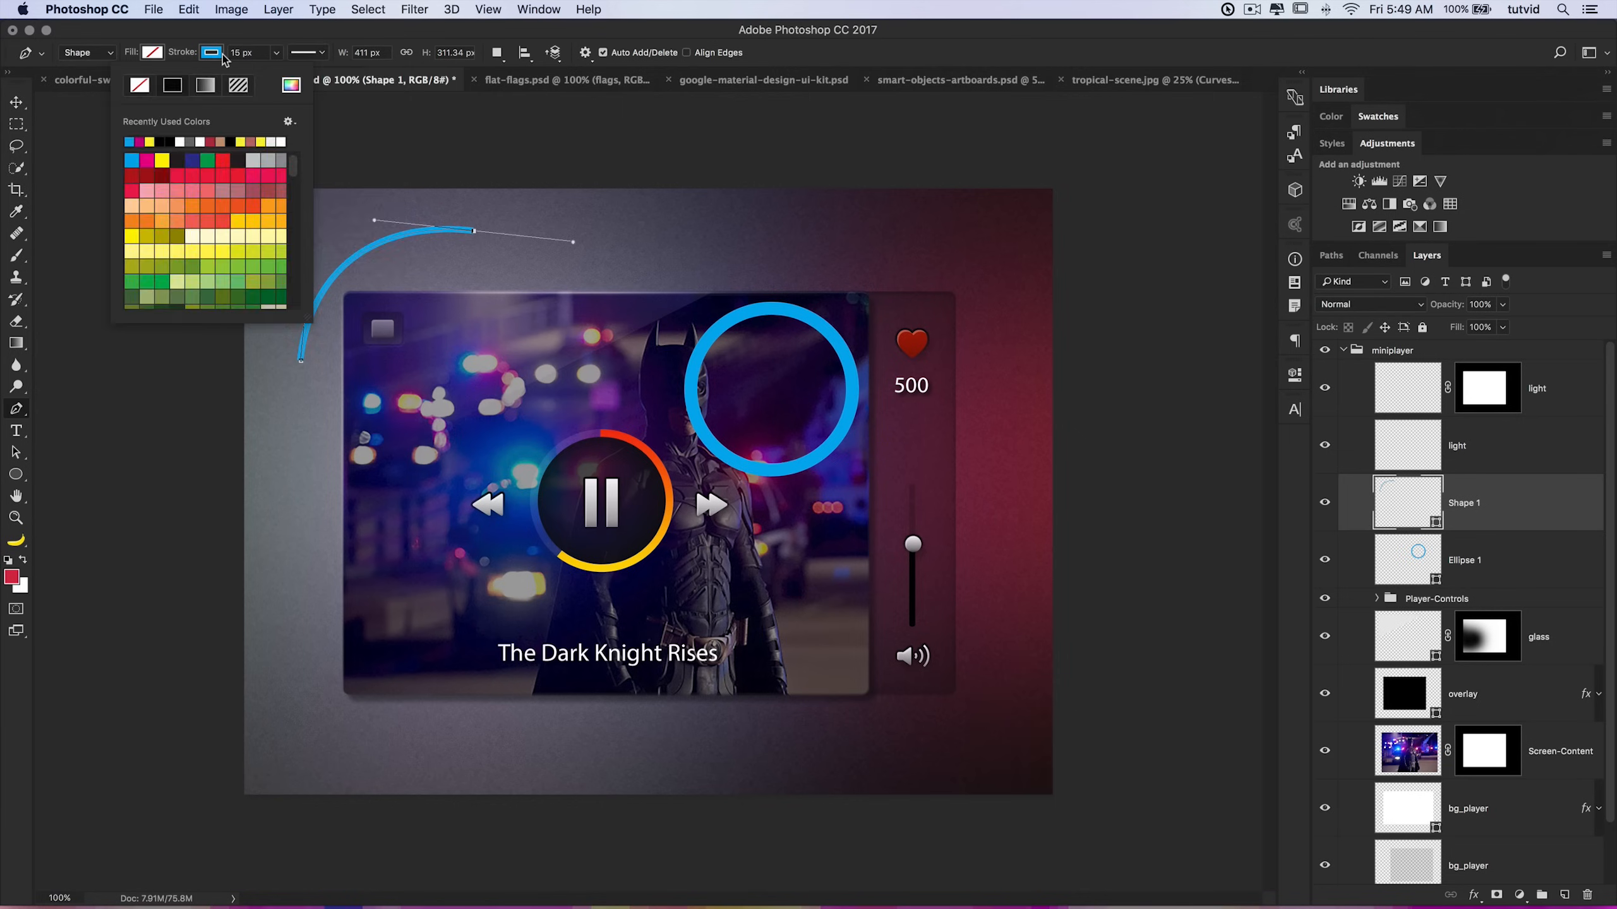
pyautogui.click(222, 57)
# Step: Extend the arc into a looping curved path with more Pen points, then delete the shape layer
pyautogui.click(585, 288)
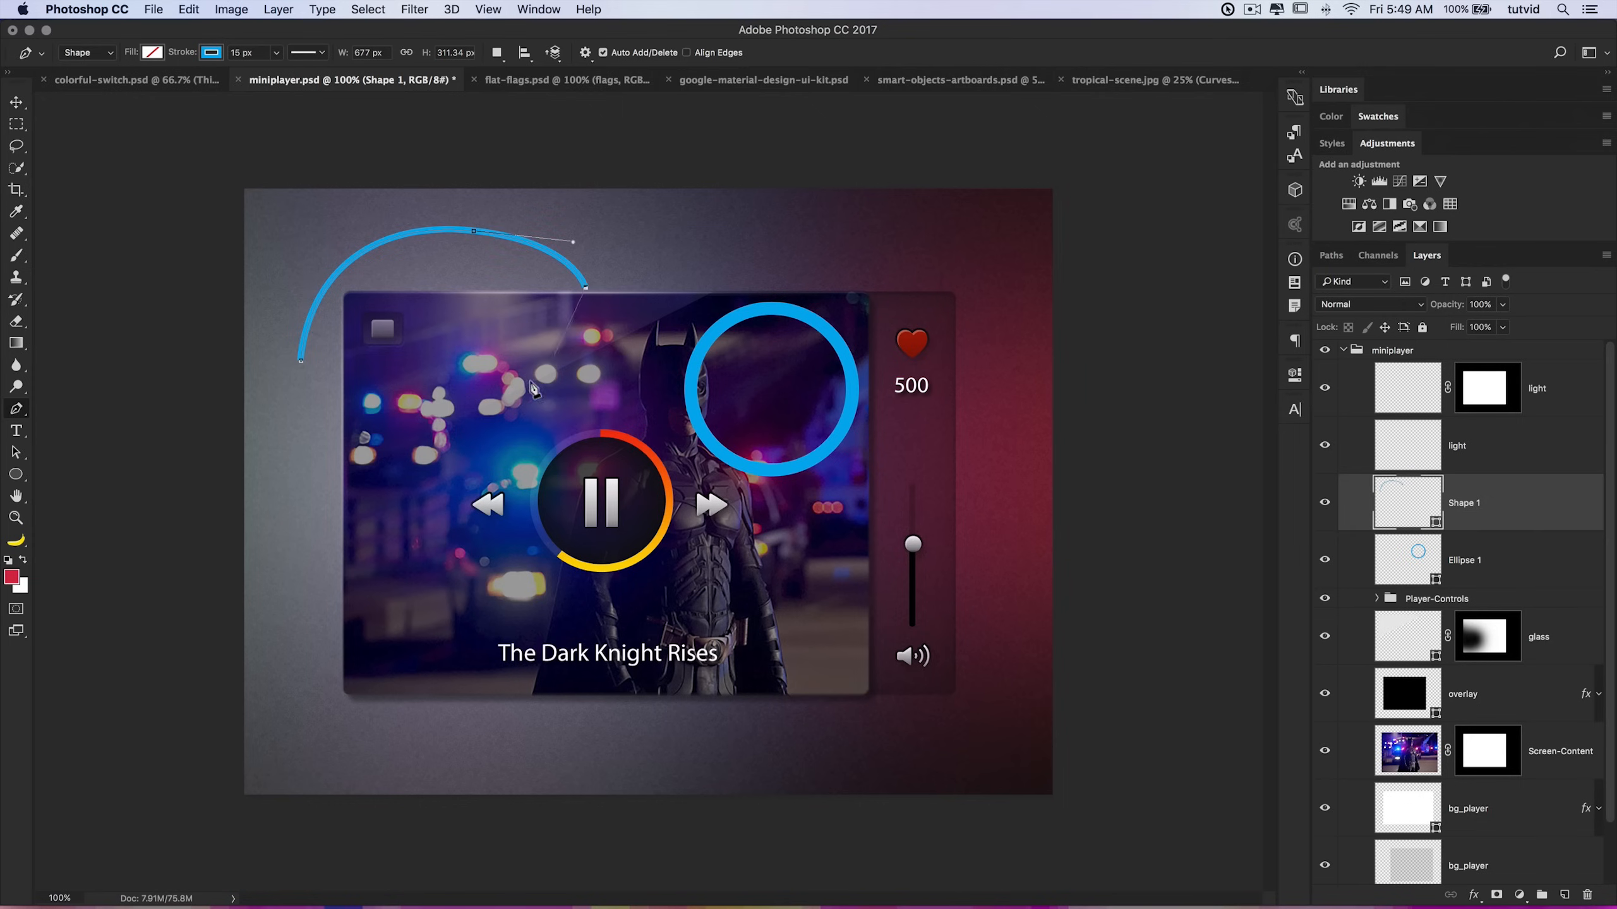
pyautogui.moveTo(411, 417); pyautogui.dragTo(312, 325)
pyautogui.moveTo(469, 279); pyautogui.dragTo(524, 310)
pyautogui.moveTo(346, 494); pyautogui.dragTo(201, 454)
pyautogui.moveTo(641, 256)
pyautogui.mouseDown()
pyautogui.moveTo(681, 298)
pyautogui.moveTo(799, 357)
pyautogui.mouseUp()
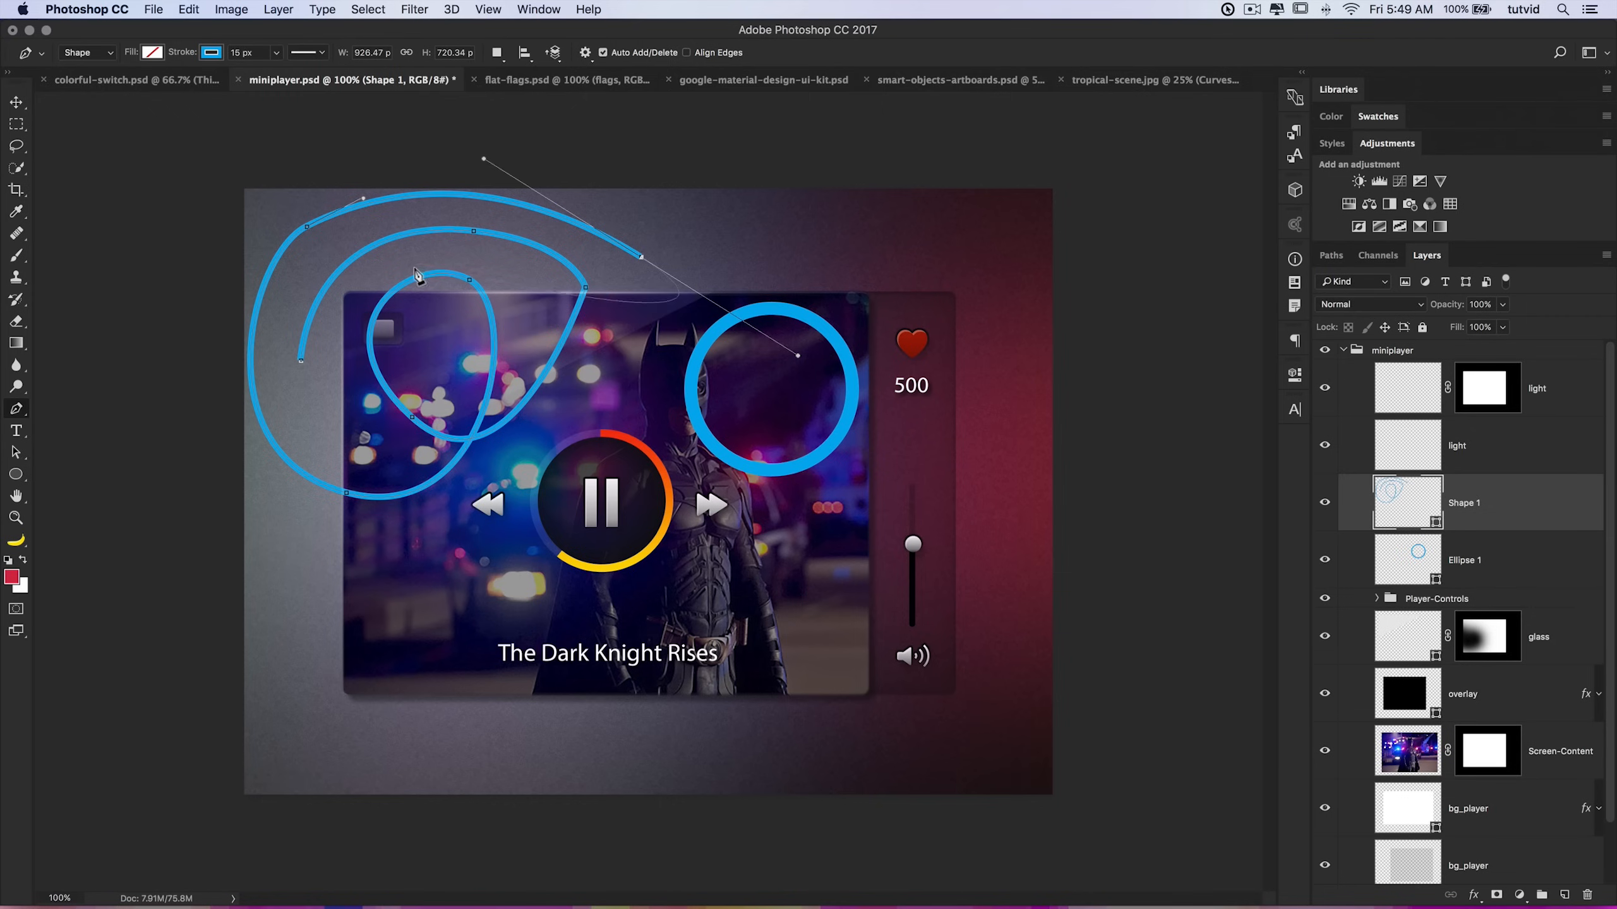
pyautogui.click(302, 363)
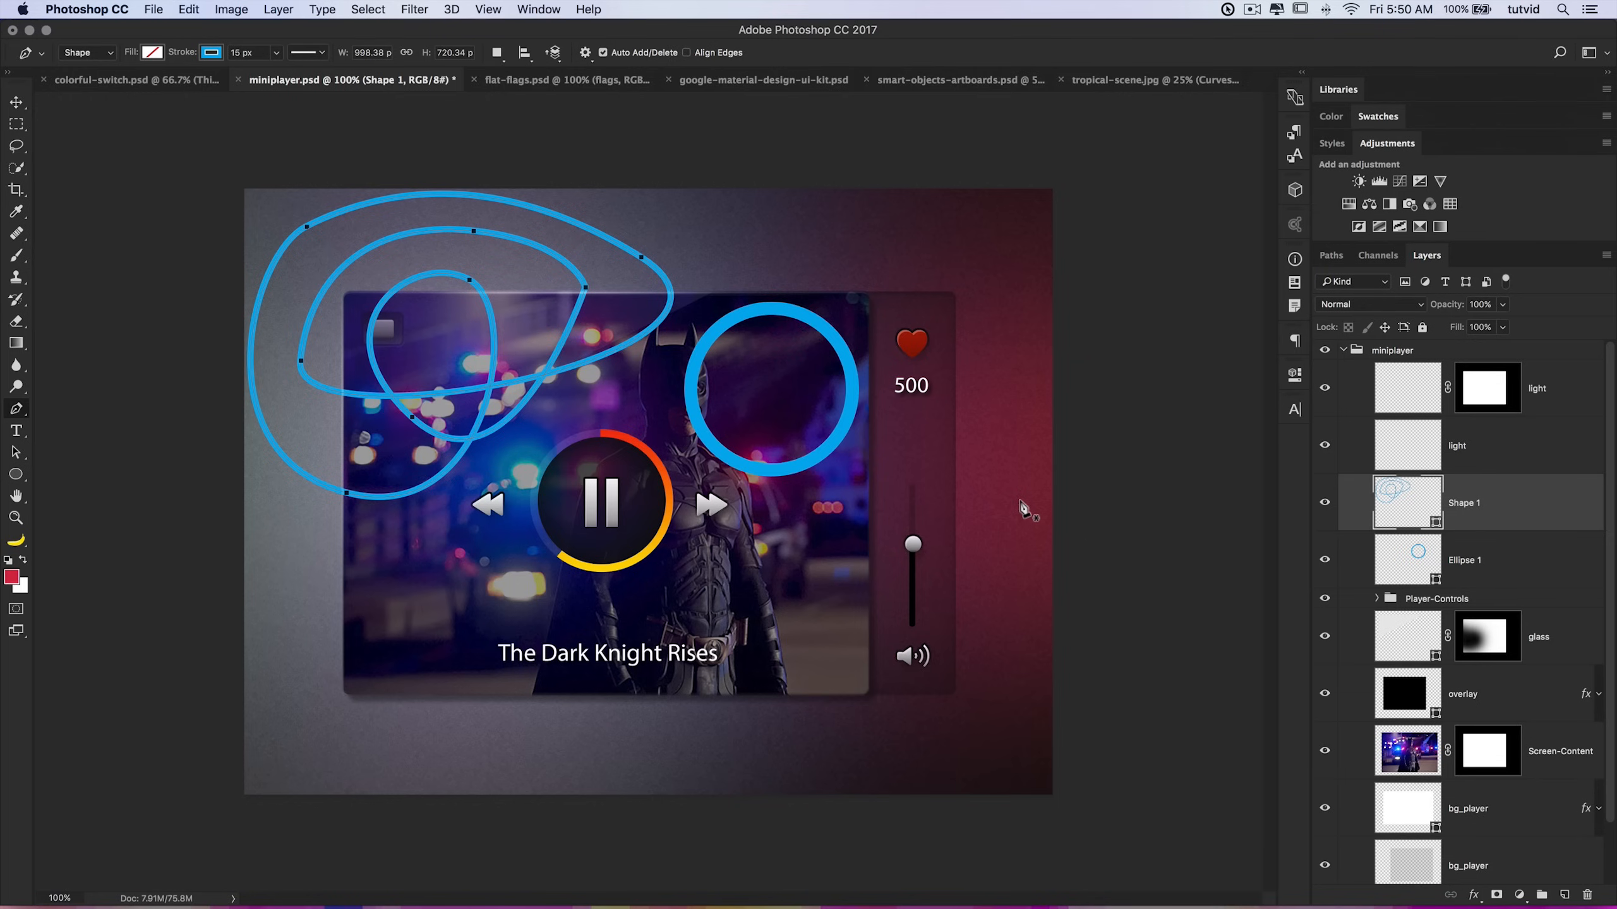
pyautogui.press('BackSpace')
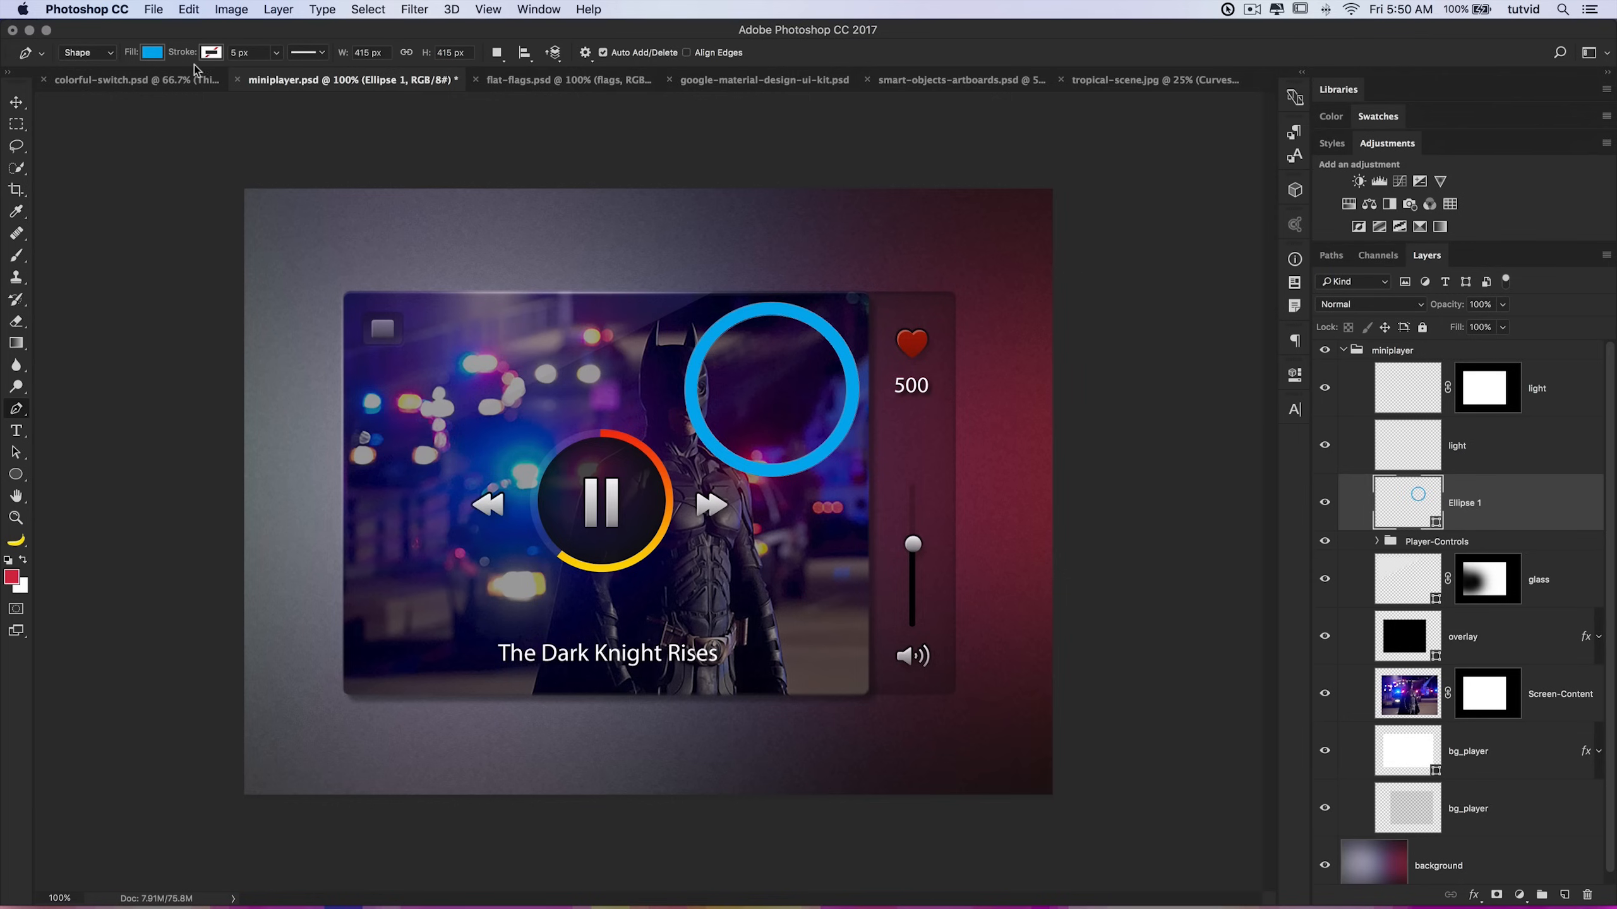
# Step: With Subtract Front Shape, draw a Pen polygon over the blue ring's left side to cut it into an arc
pyautogui.click(496, 53)
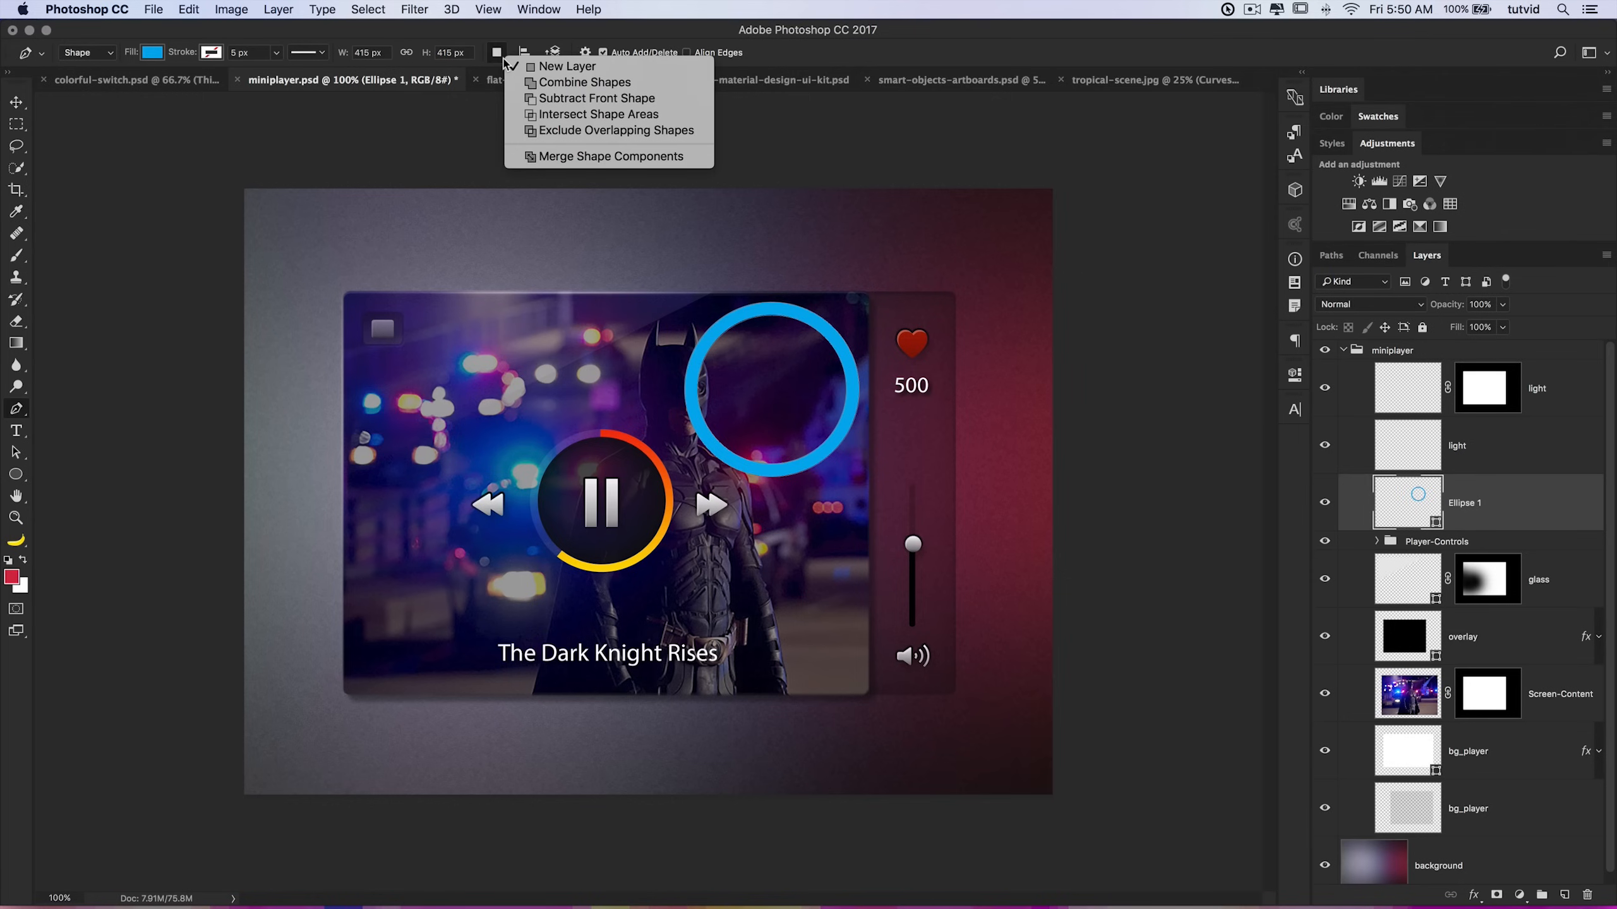
pyautogui.click(580, 99)
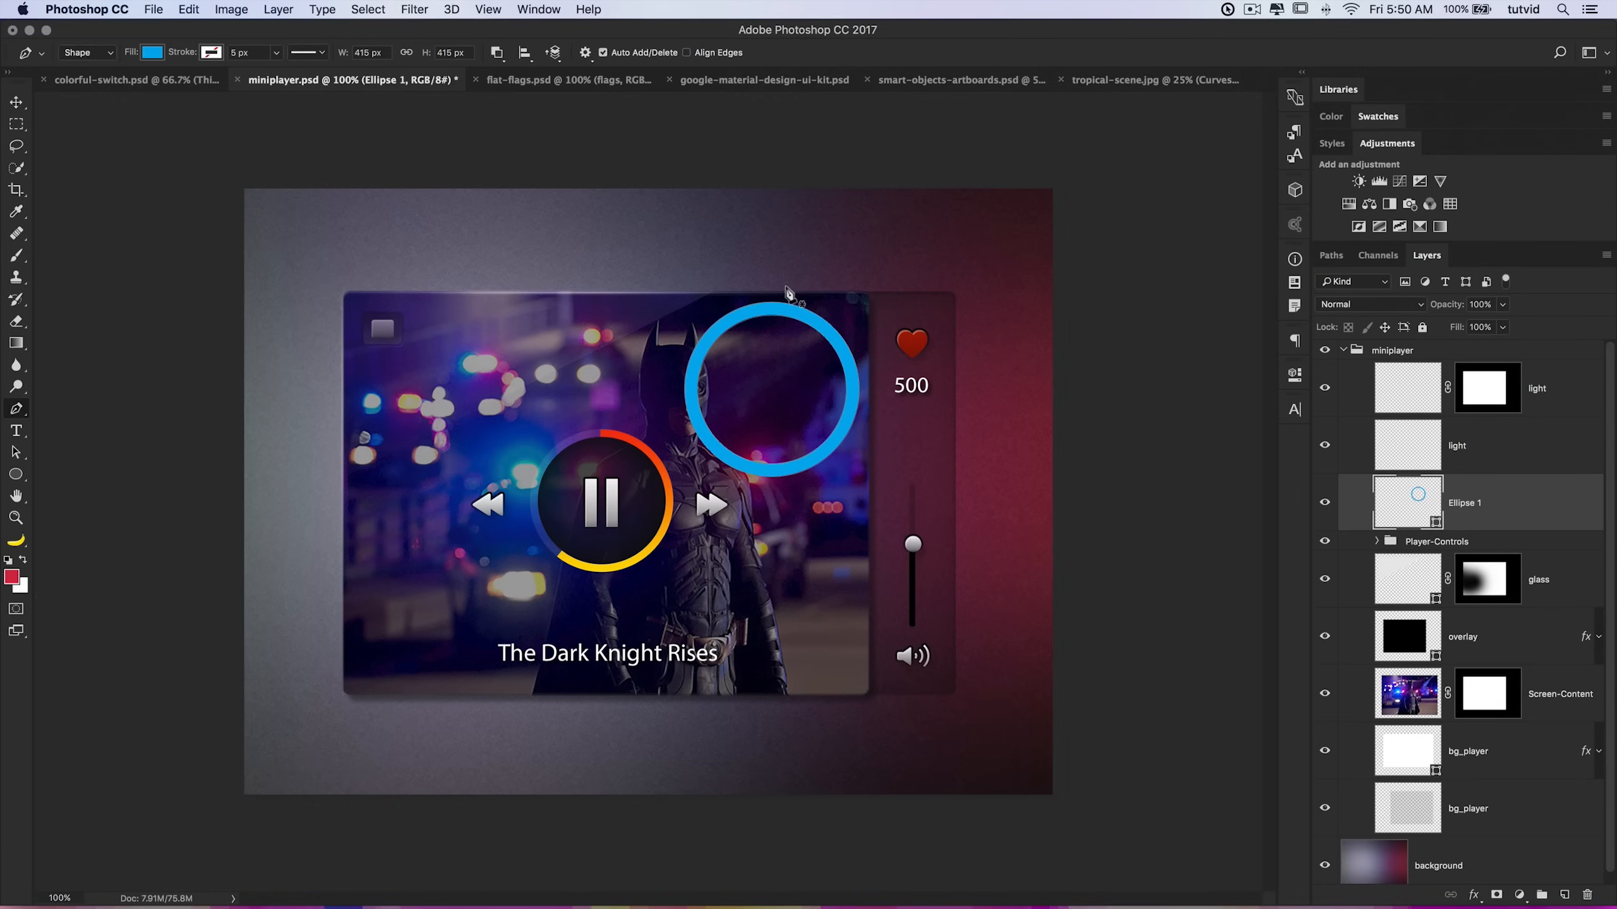
pyautogui.click(787, 284)
pyautogui.click(775, 343)
pyautogui.click(733, 426)
pyautogui.click(682, 457)
pyautogui.click(632, 321)
pyautogui.click(698, 291)
pyautogui.click(788, 287)
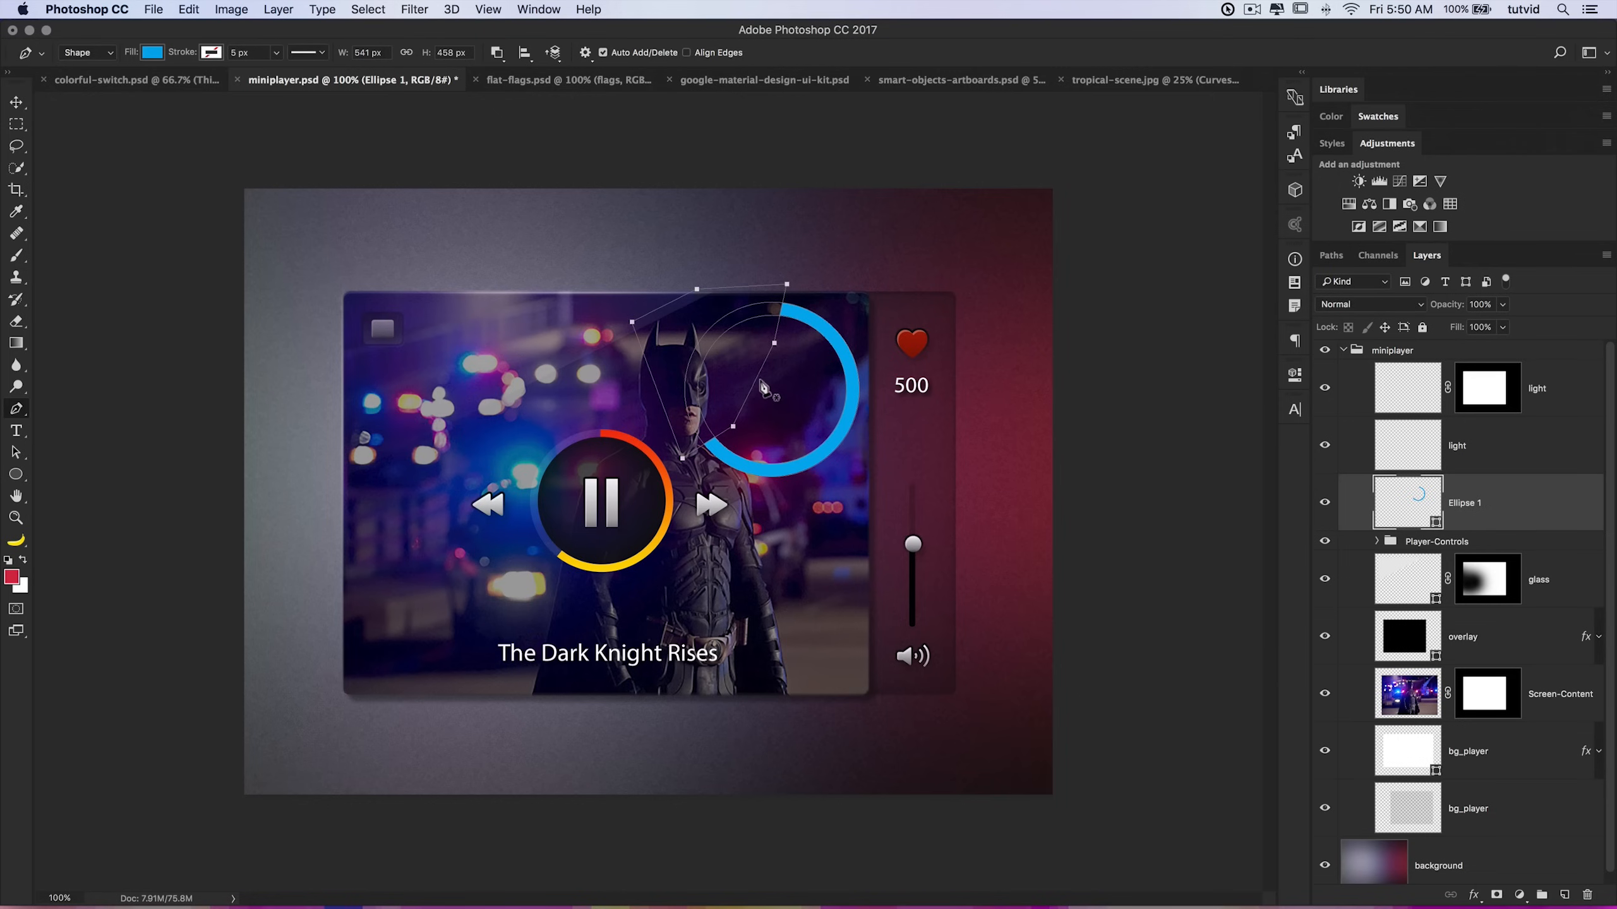
# Step: Move the ring arc down beside the pause button with the Move tool
pyautogui.click(14, 99)
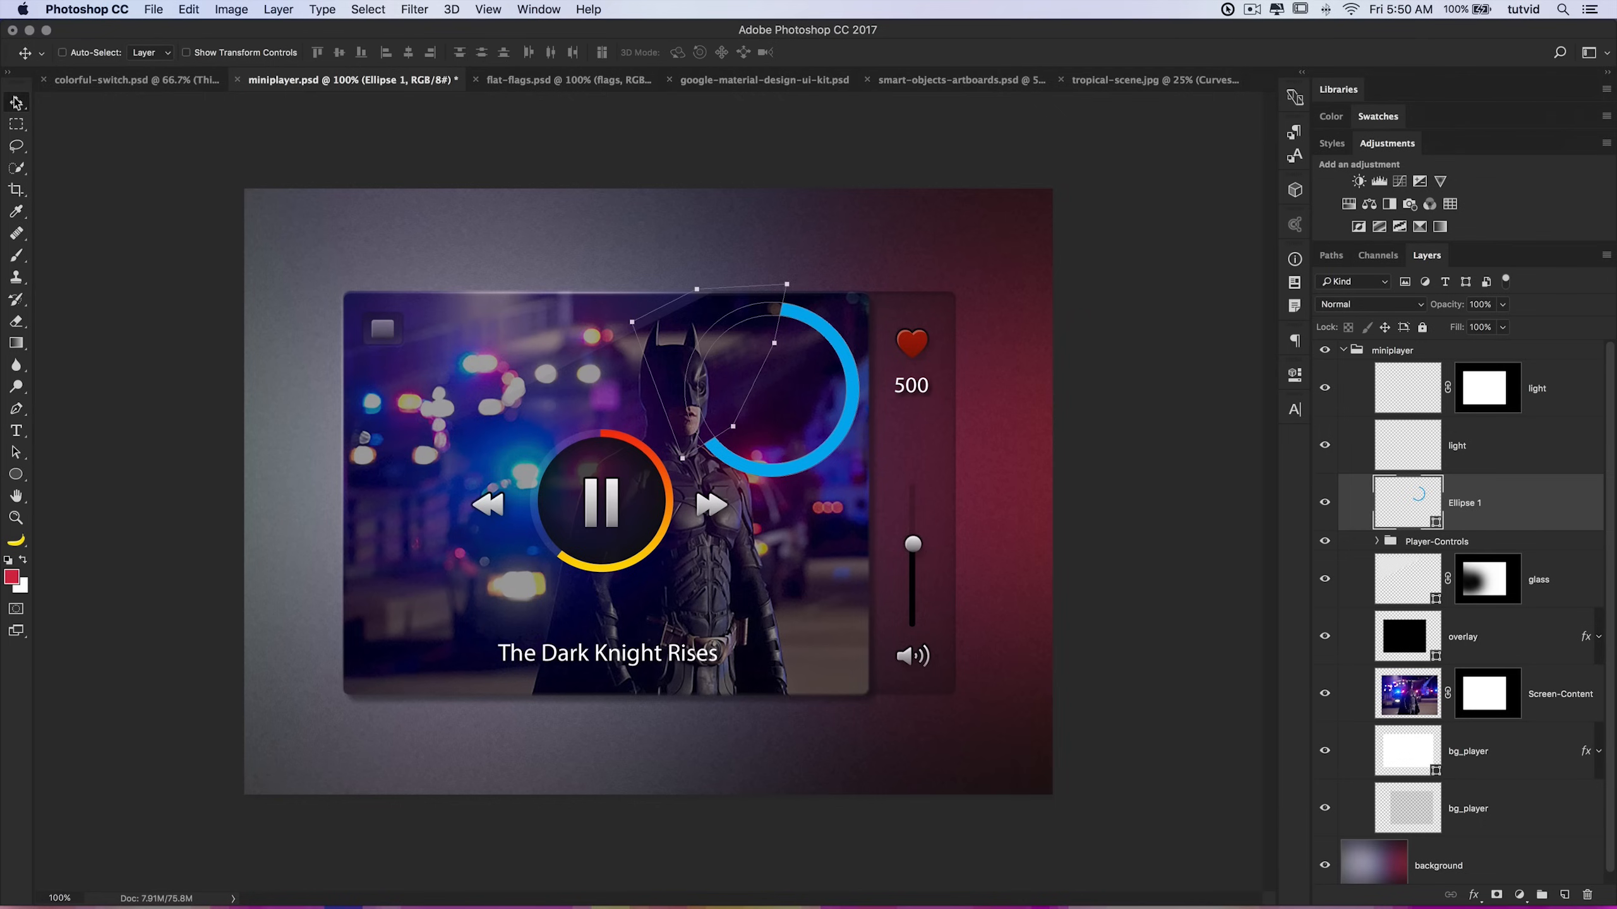
pyautogui.click(1470, 638)
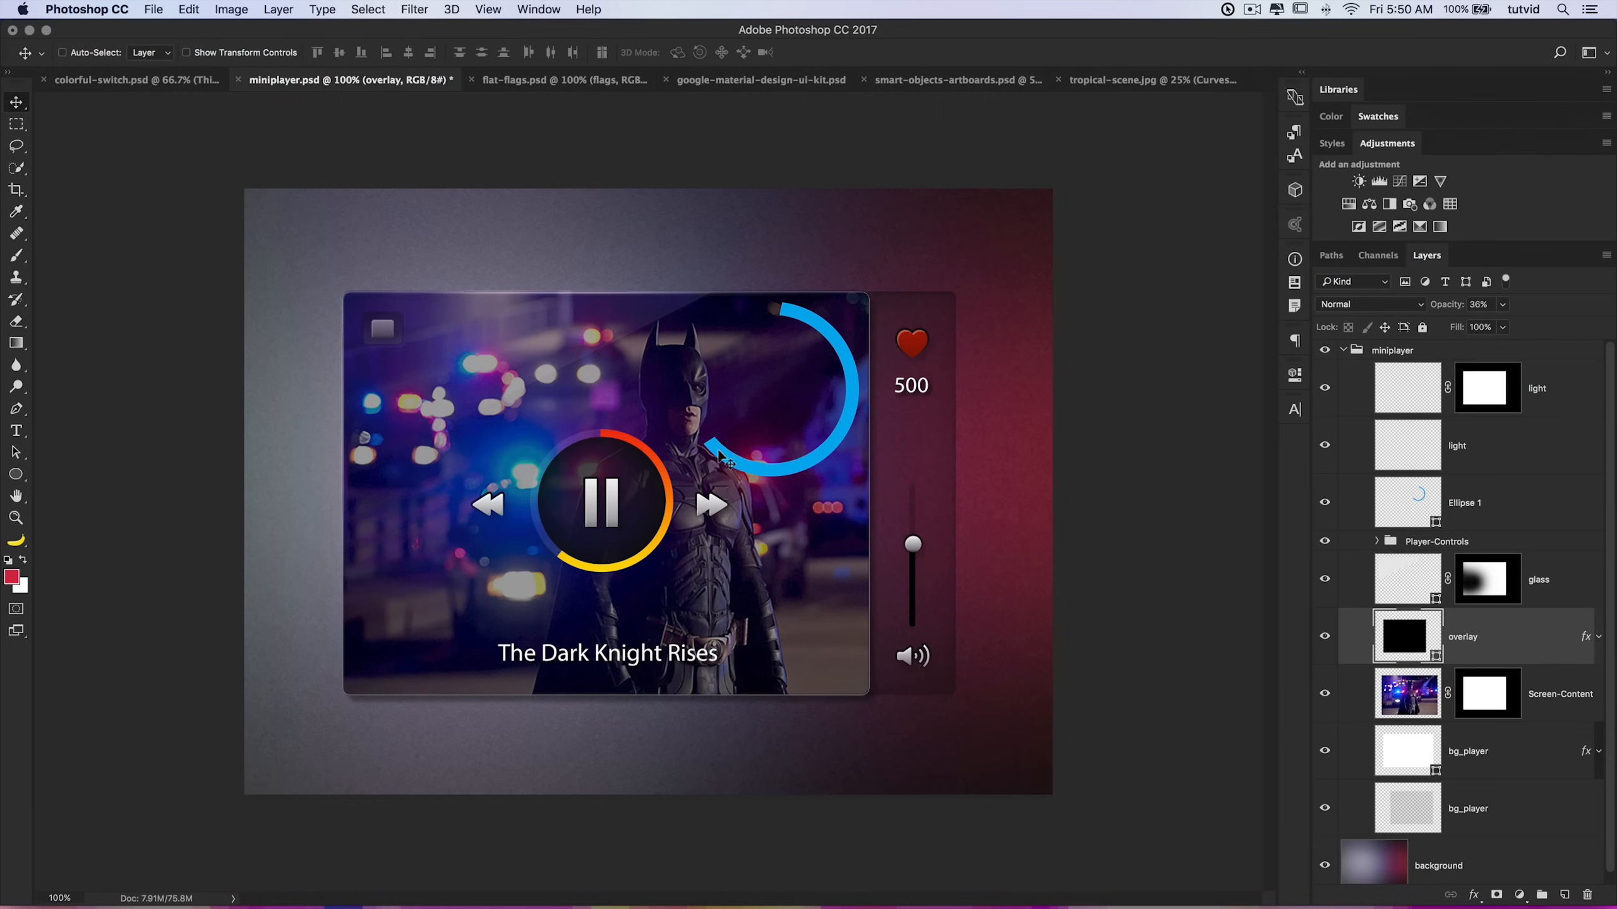
pyautogui.click(1491, 510)
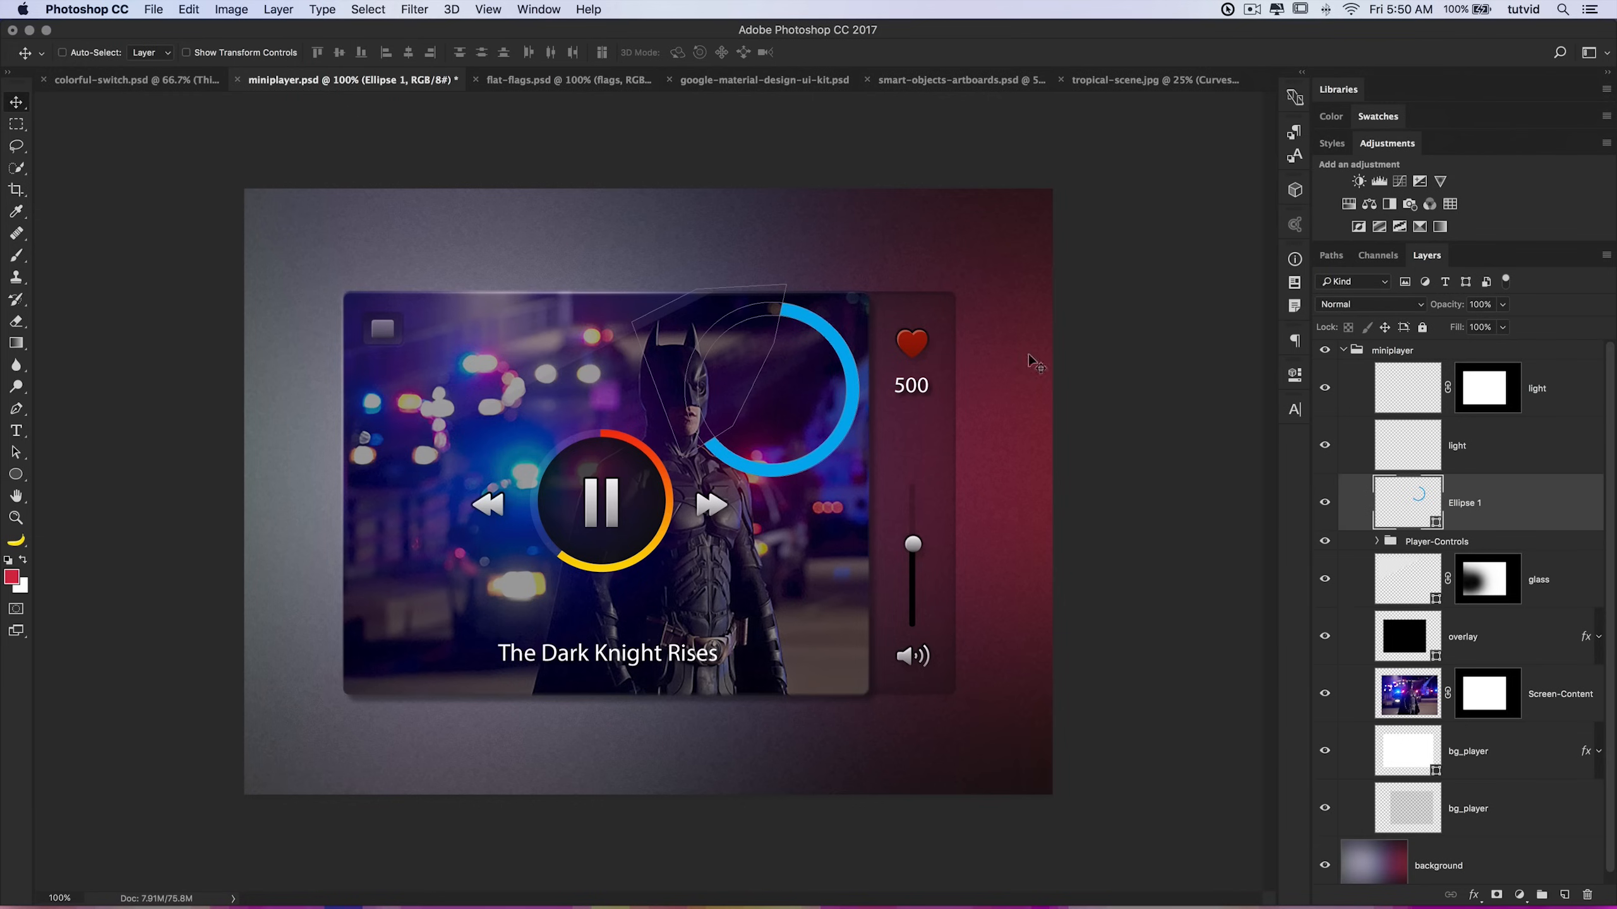
pyautogui.moveTo(869, 383); pyautogui.dragTo(835, 523)
# Step: Copy the Progress-Bar layer style, paste it onto the Ellipse 1 arc, and nudge the arc upward
pyautogui.click(1377, 542)
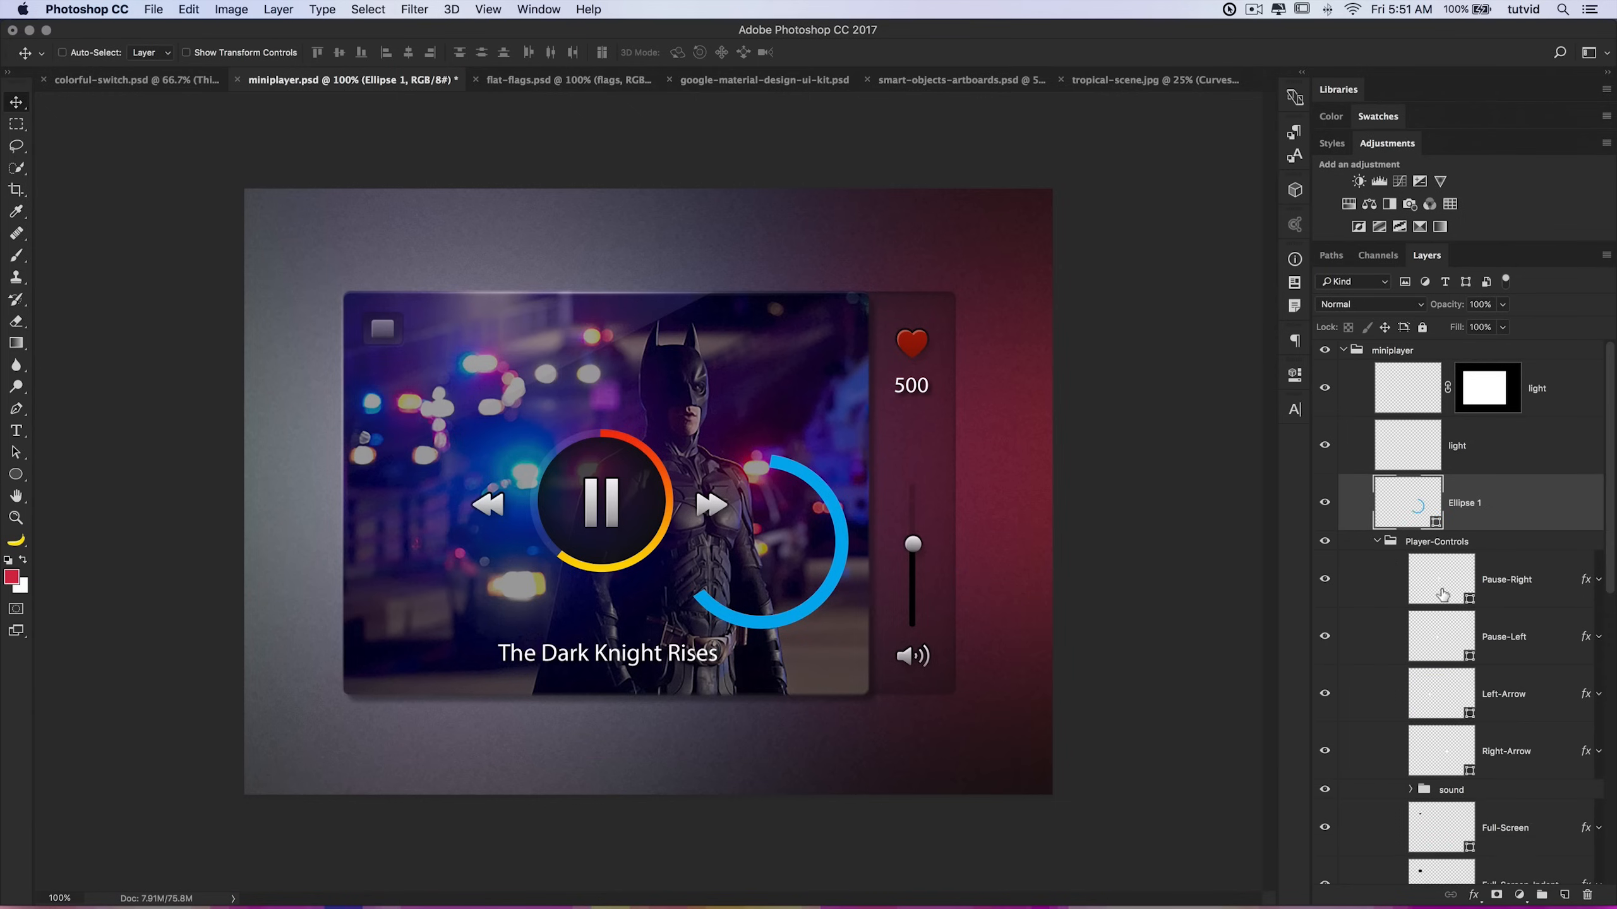
pyautogui.scroll(-5, 1480, 629)
pyautogui.scroll(-4, 1528, 605)
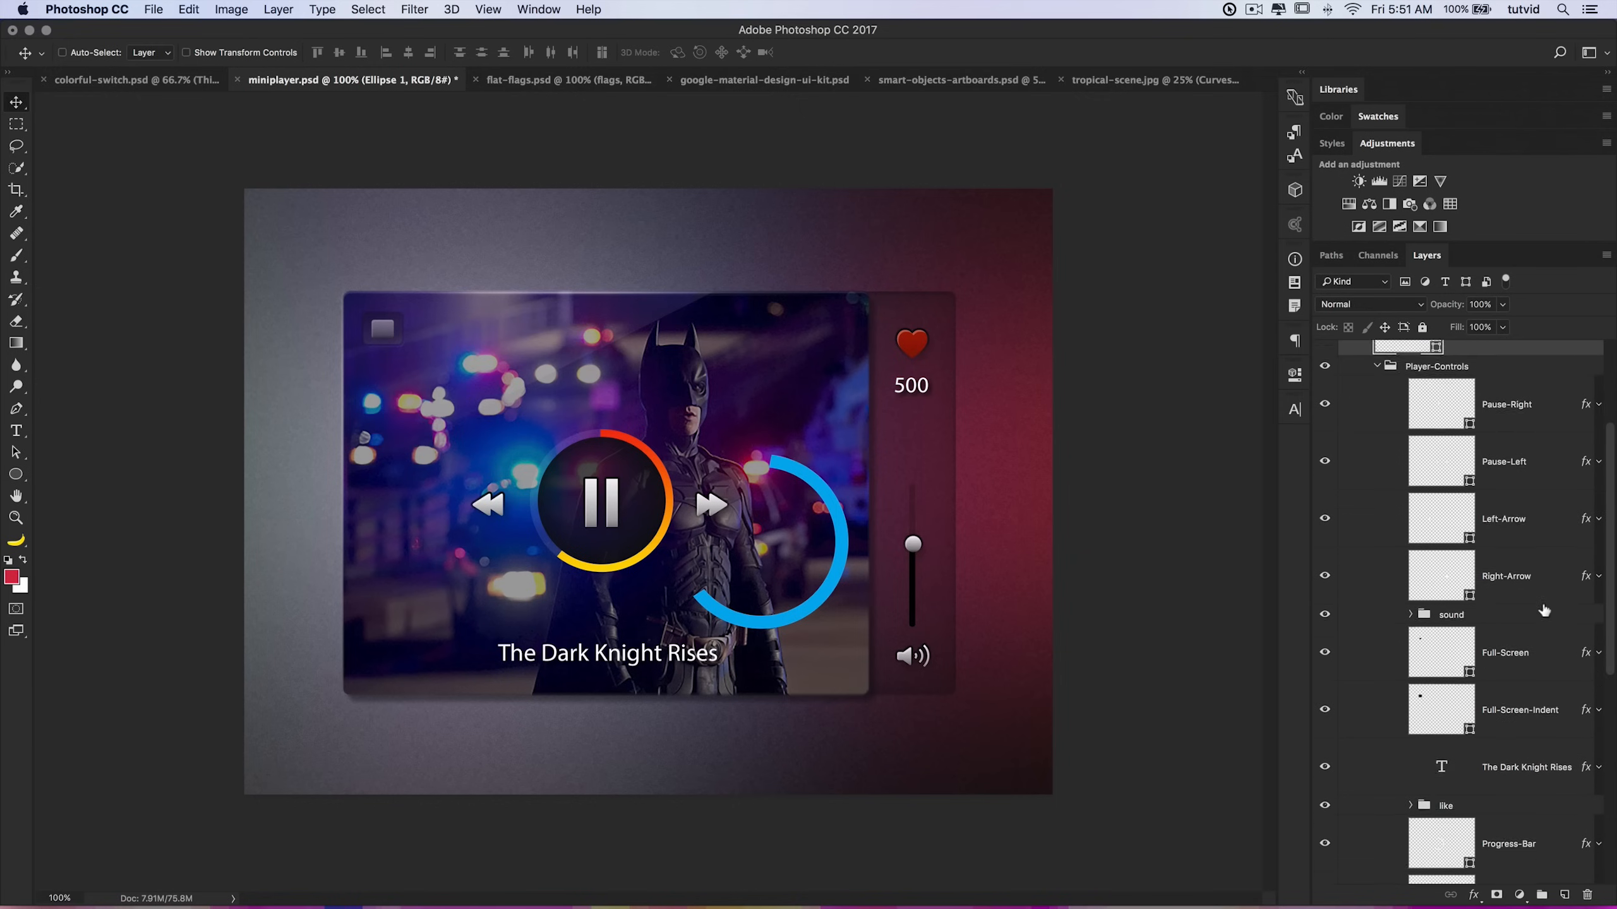
pyautogui.click(1561, 628)
pyautogui.rightClick(1561, 629)
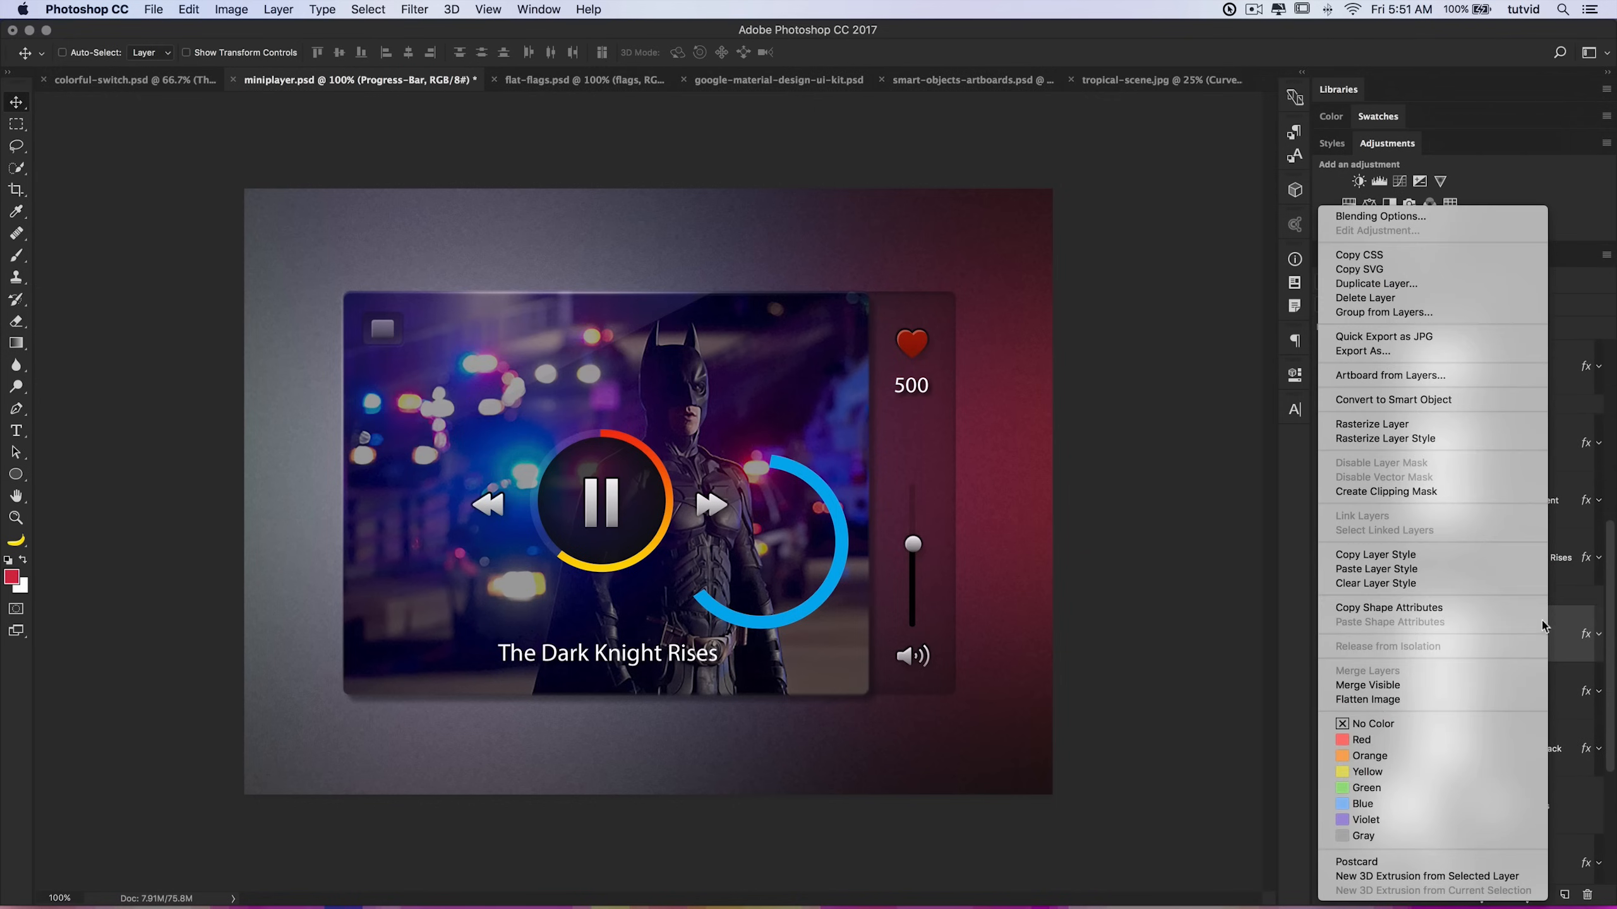
pyautogui.click(1383, 555)
pyautogui.scroll(5, 1432, 535)
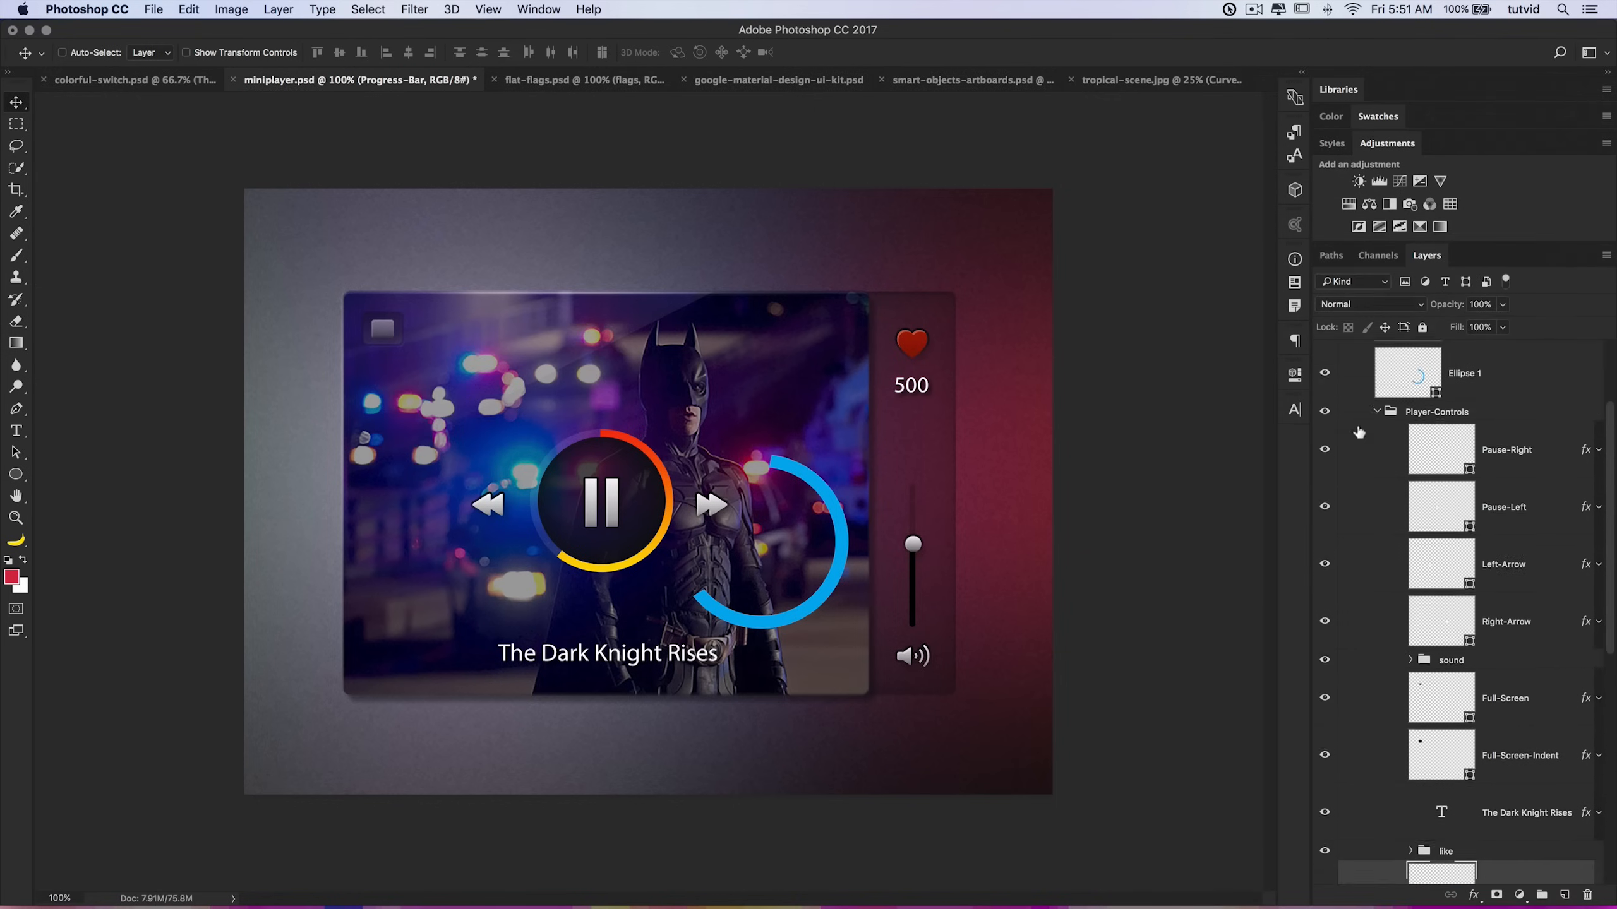
pyautogui.click(1374, 433)
pyautogui.click(1456, 490)
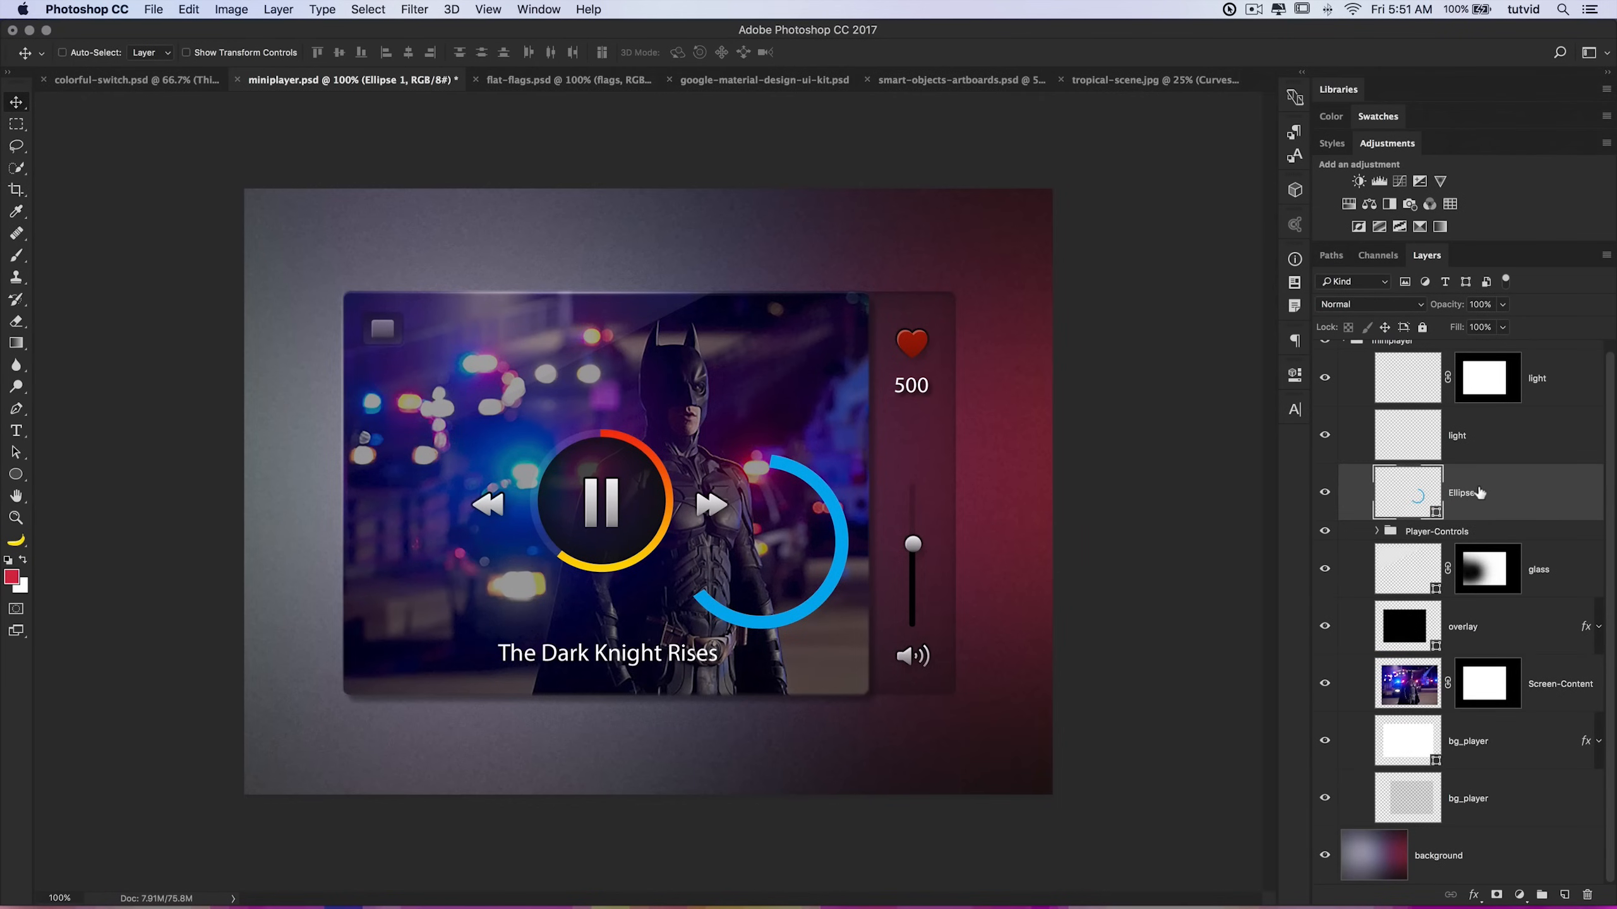
pyautogui.rightClick(1478, 492)
pyautogui.click(1357, 574)
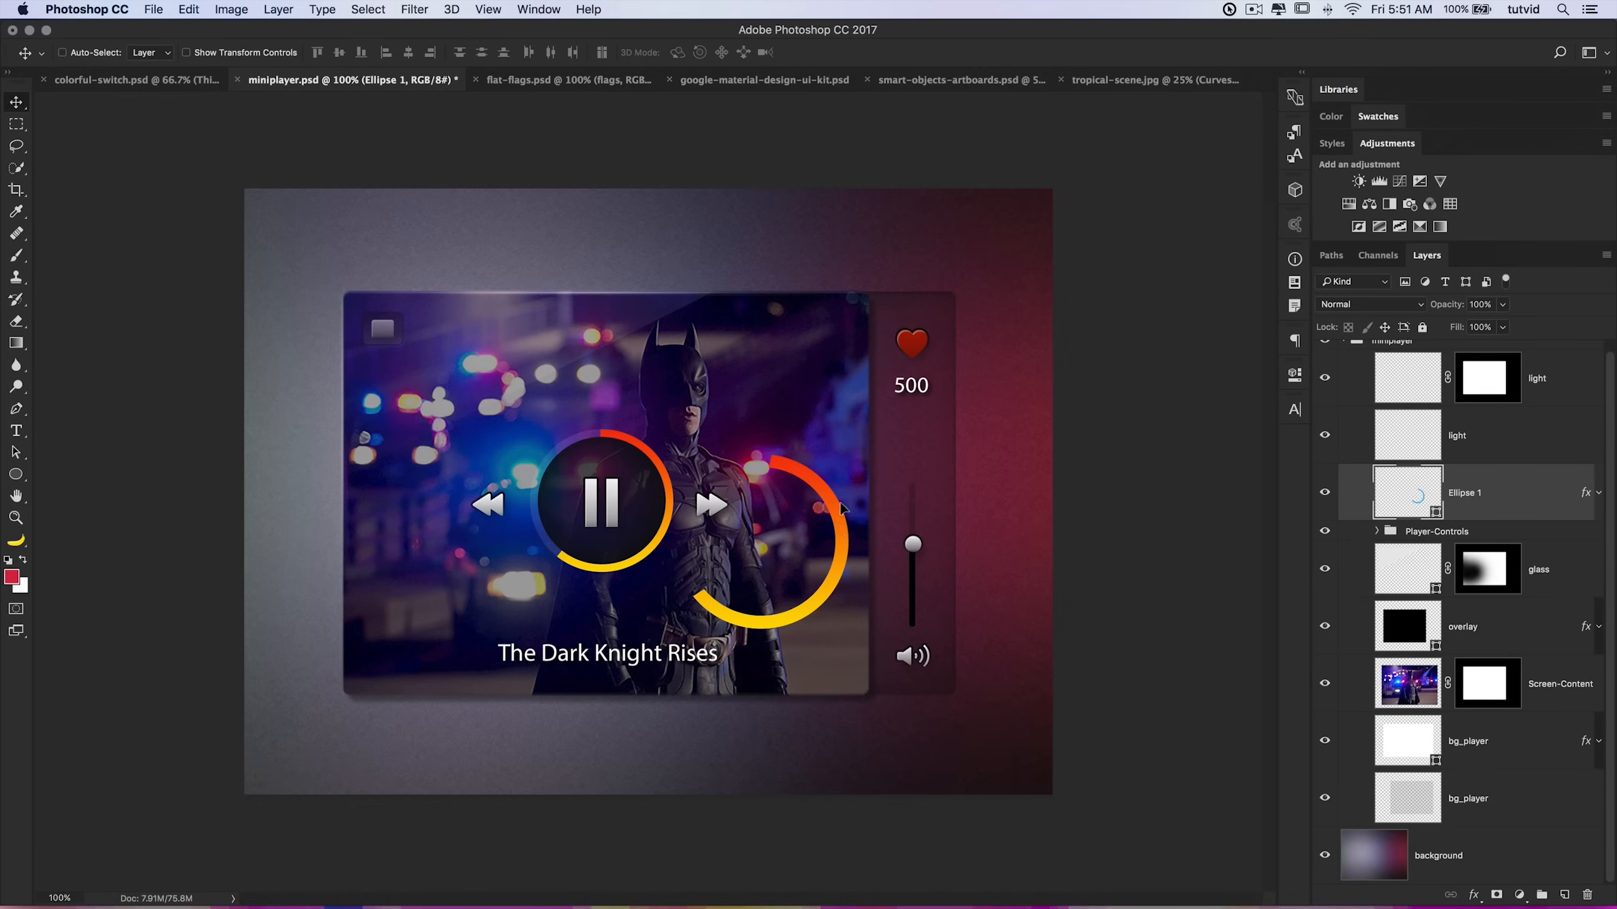
pyautogui.moveTo(840, 519); pyautogui.dragTo(844, 479)
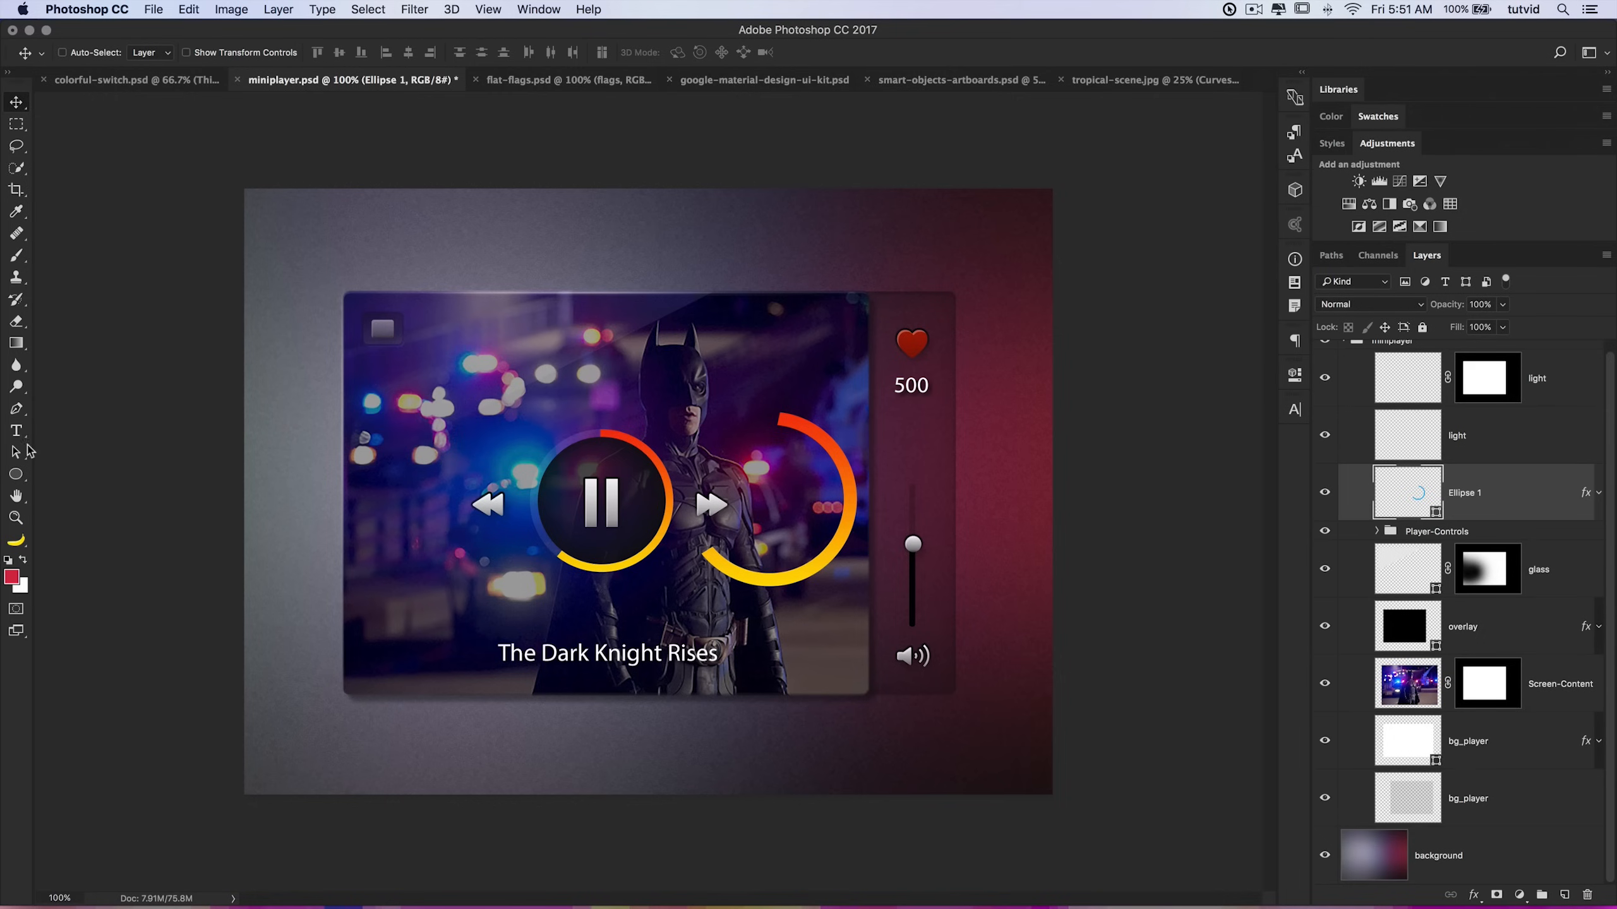
# Step: Try drawing a closed path with the Pen tool in Path mode above the player, then undo it
pyautogui.click(16, 409)
pyautogui.click(77, 64)
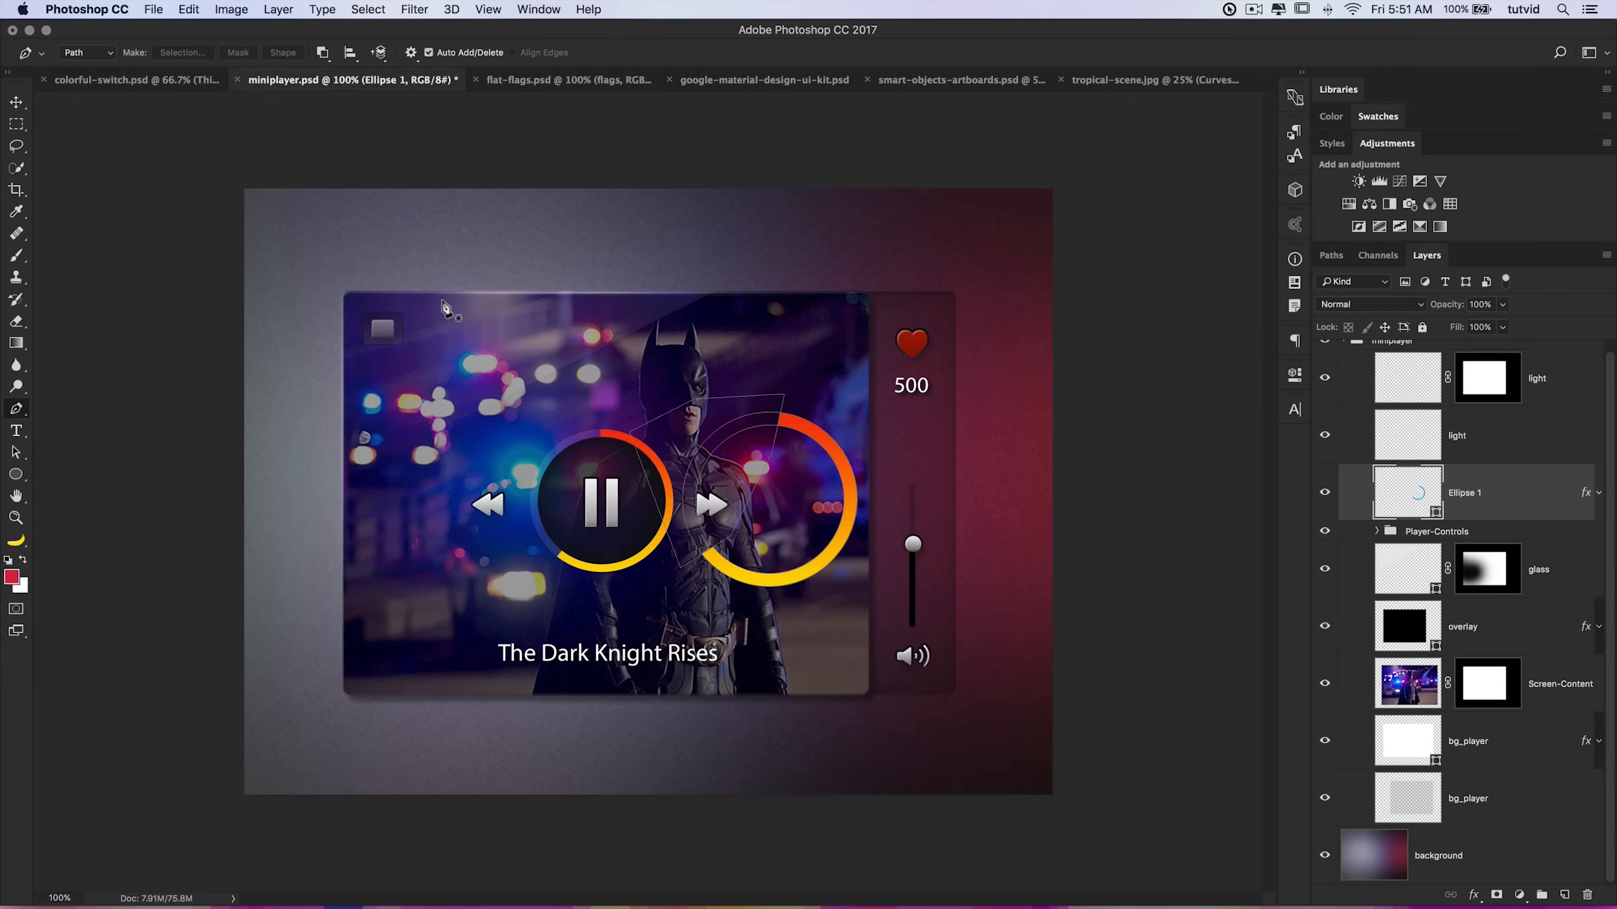
pyautogui.click(436, 356)
pyautogui.moveTo(559, 241); pyautogui.dragTo(695, 226)
pyautogui.moveTo(808, 258); pyautogui.dragTo(812, 284)
pyautogui.moveTo(650, 355); pyautogui.dragTo(538, 410)
pyautogui.moveTo(476, 416); pyautogui.dragTo(421, 399)
pyautogui.click(436, 355)
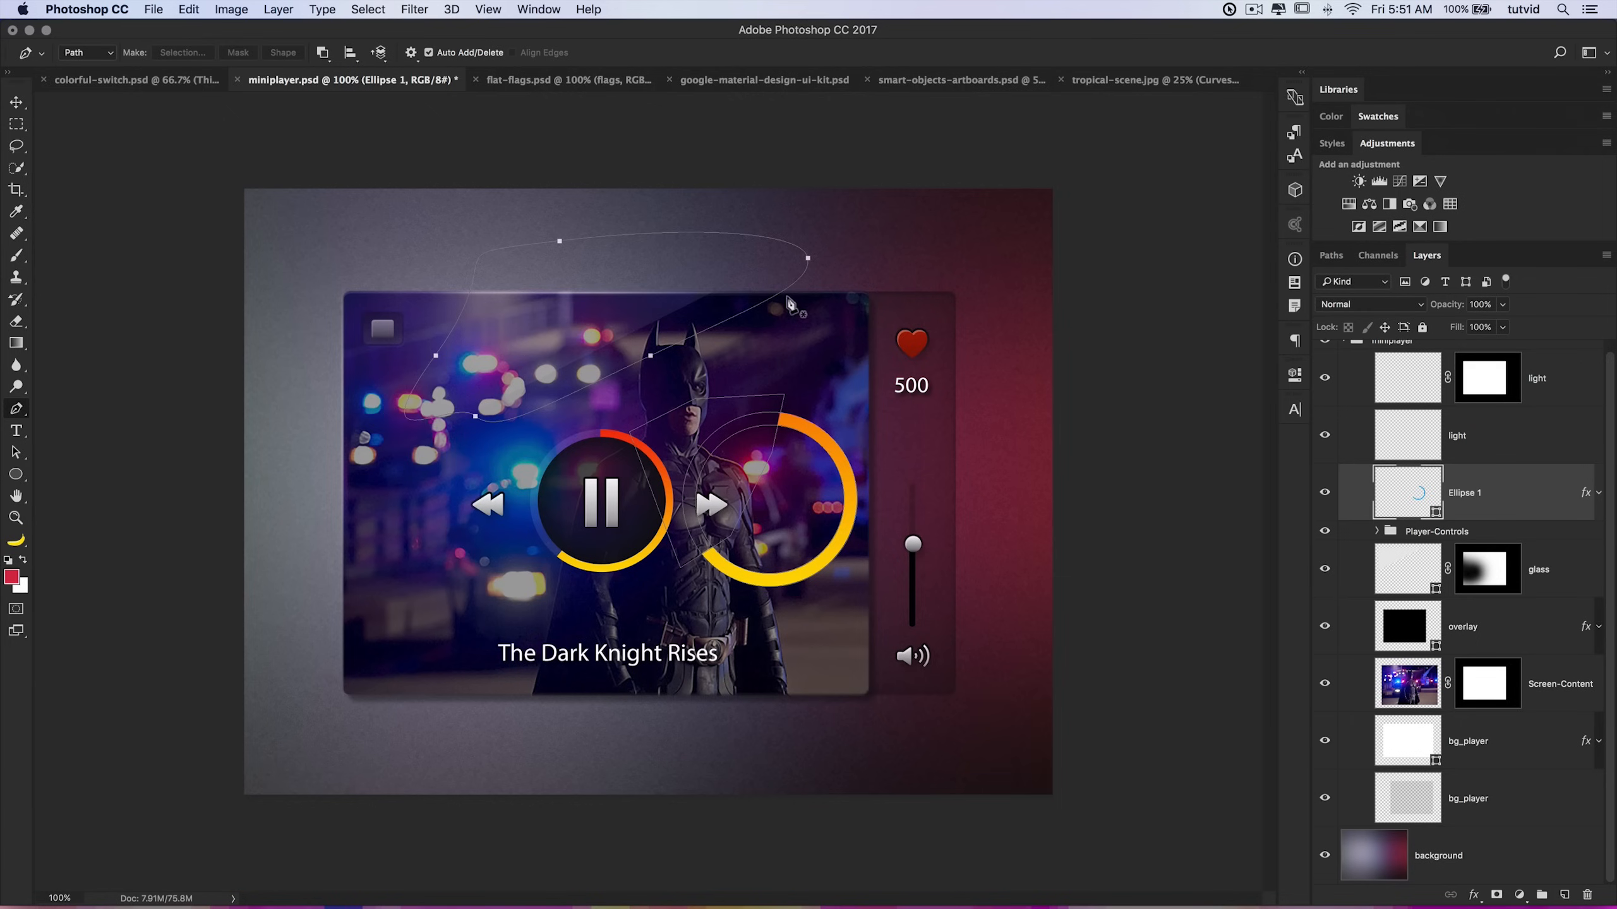
pyautogui.click(1331, 256)
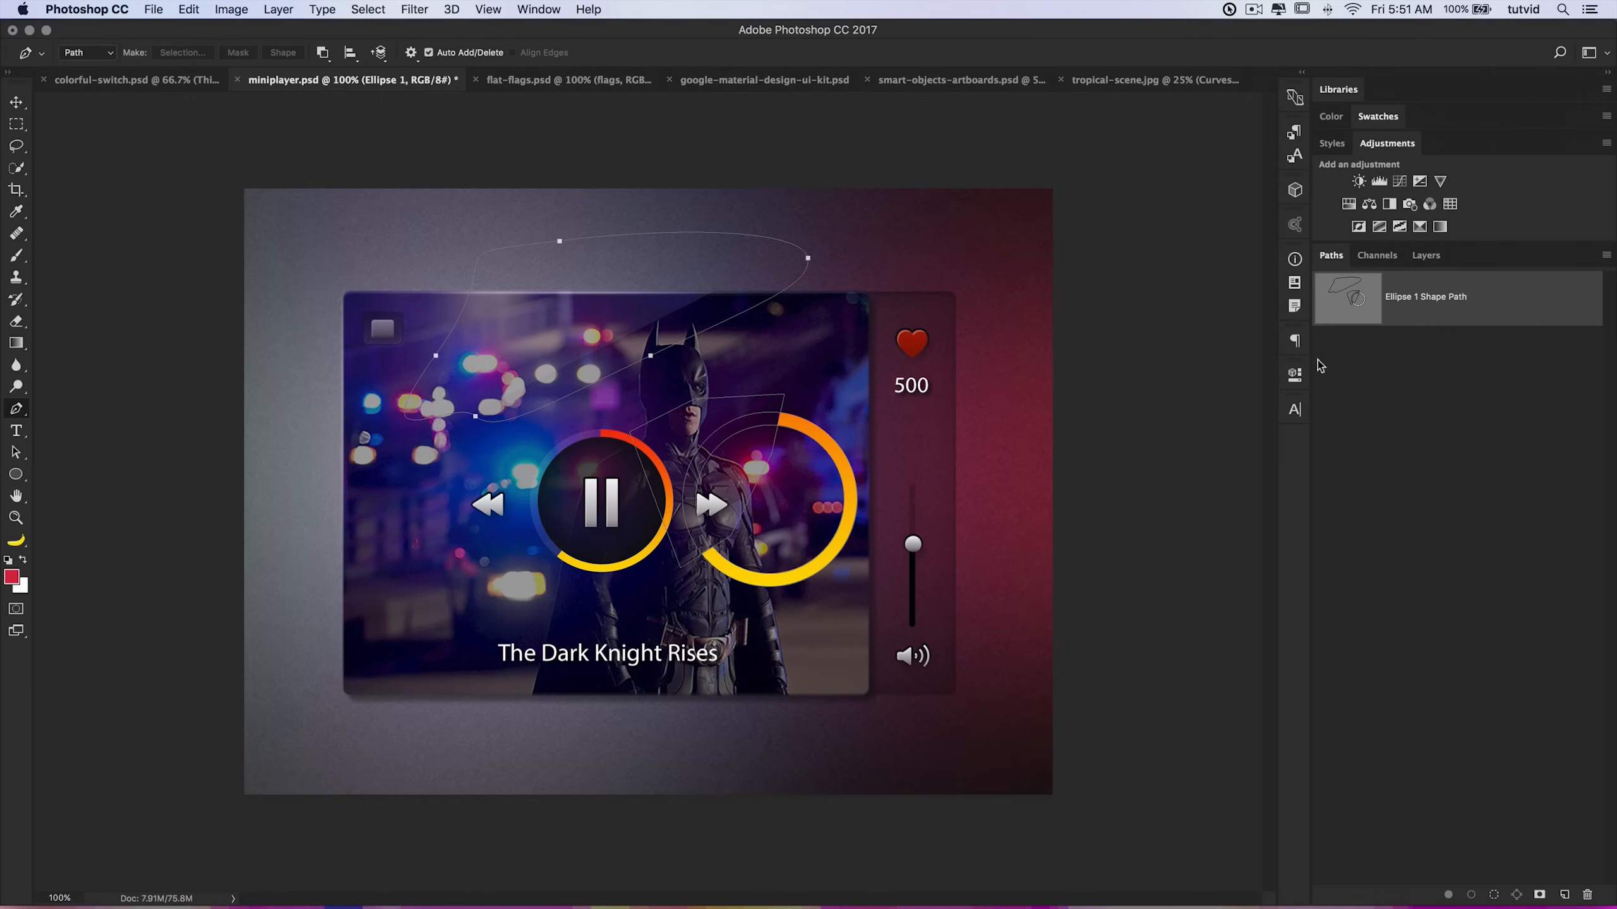
pyautogui.press('super+z')
pyautogui.press('super+z')
pyautogui.press('super+z')
pyautogui.press('super+z')
pyautogui.press('super+z')
pyautogui.press('super+z')
pyautogui.press('super+z')
pyautogui.press('super+z')
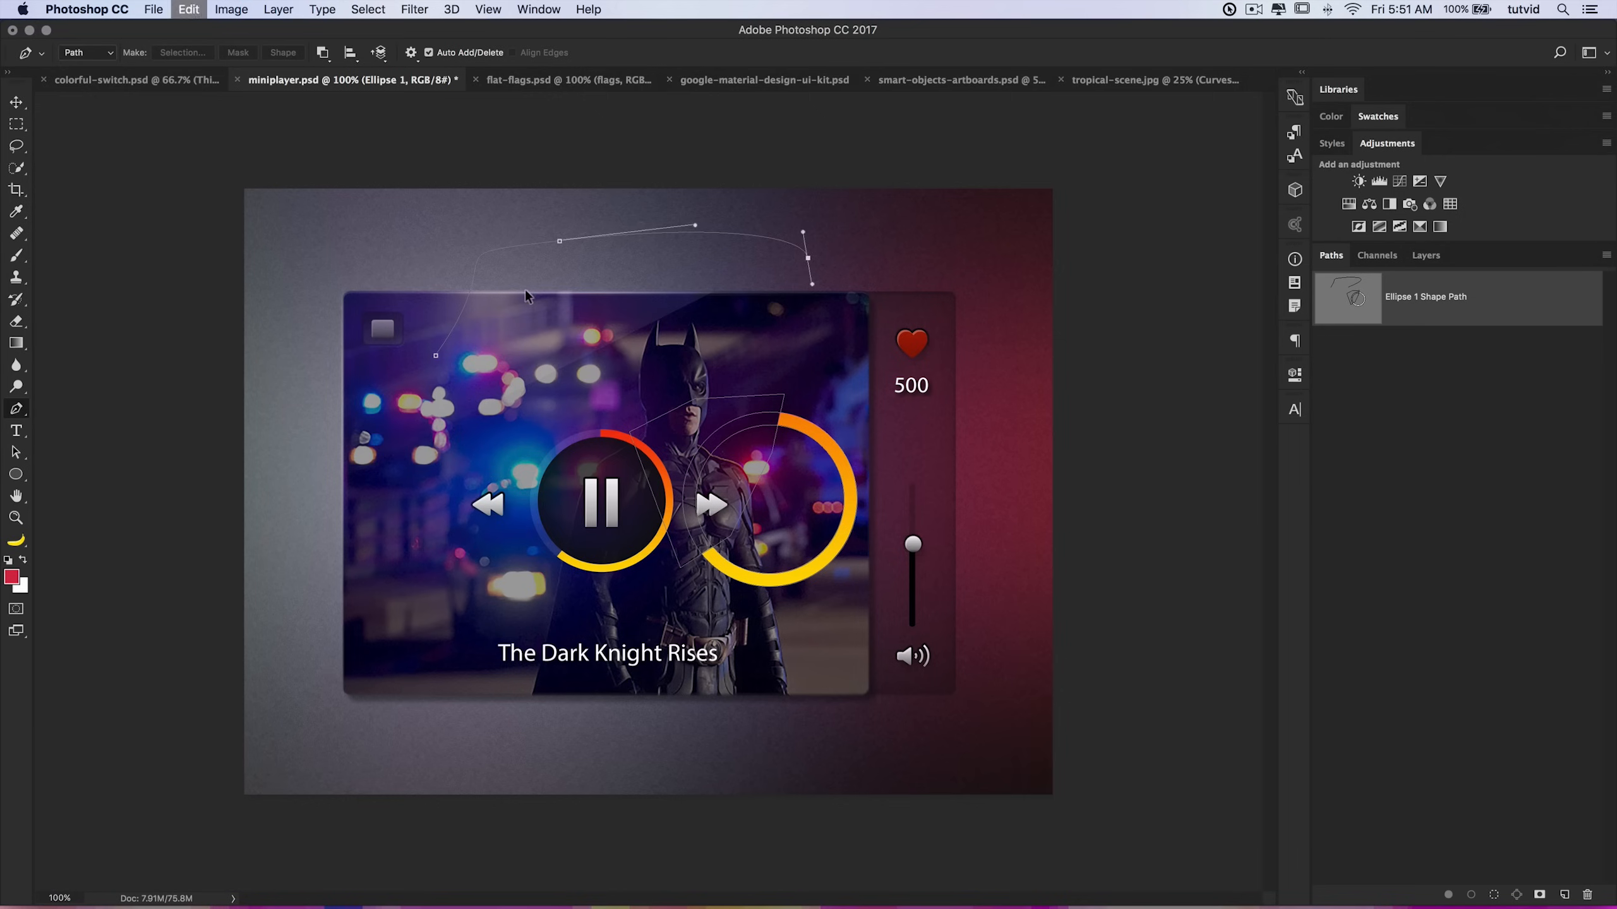
# Step: Switch the path operation to Combine Shapes and create a new empty path named Test
pyautogui.click(322, 53)
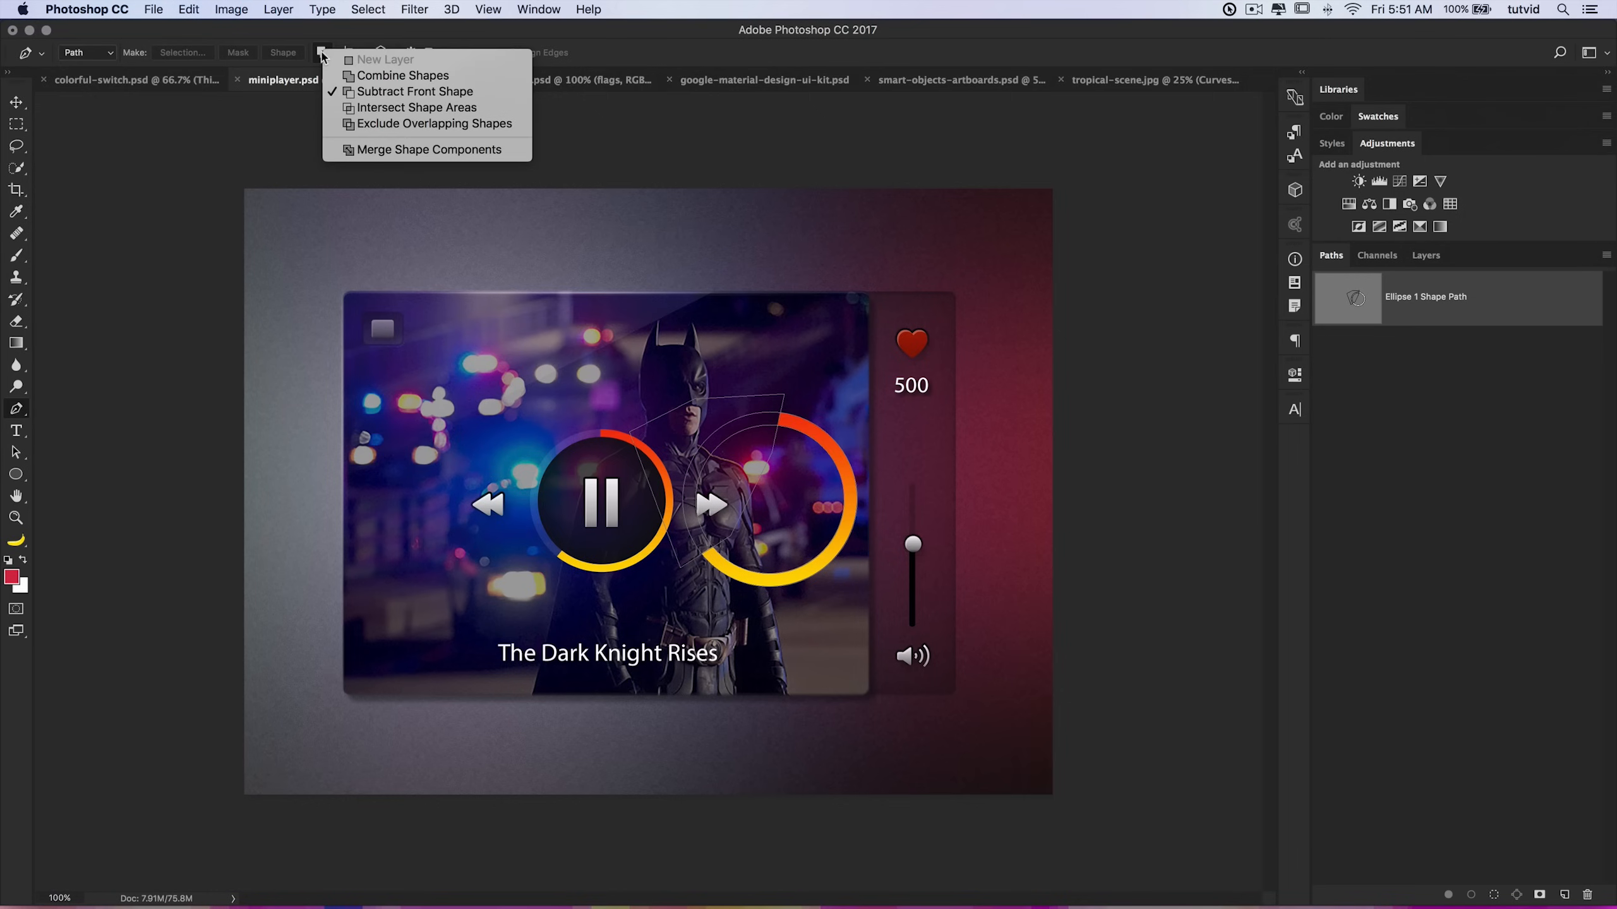
pyautogui.click(378, 75)
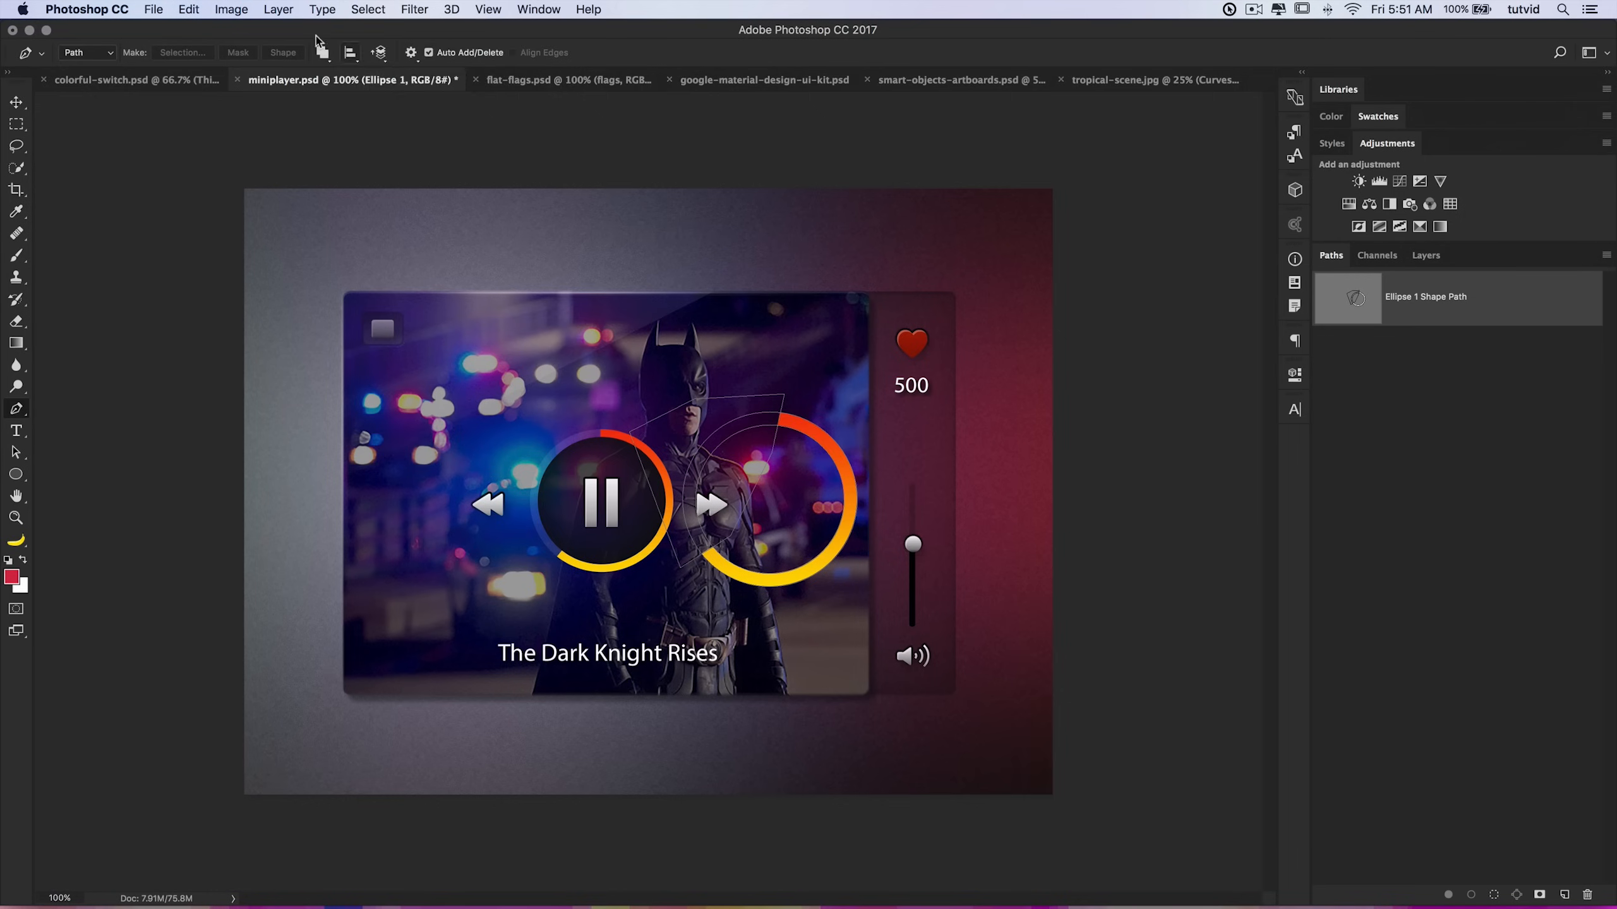
pyautogui.click(1435, 530)
pyautogui.click(1564, 895)
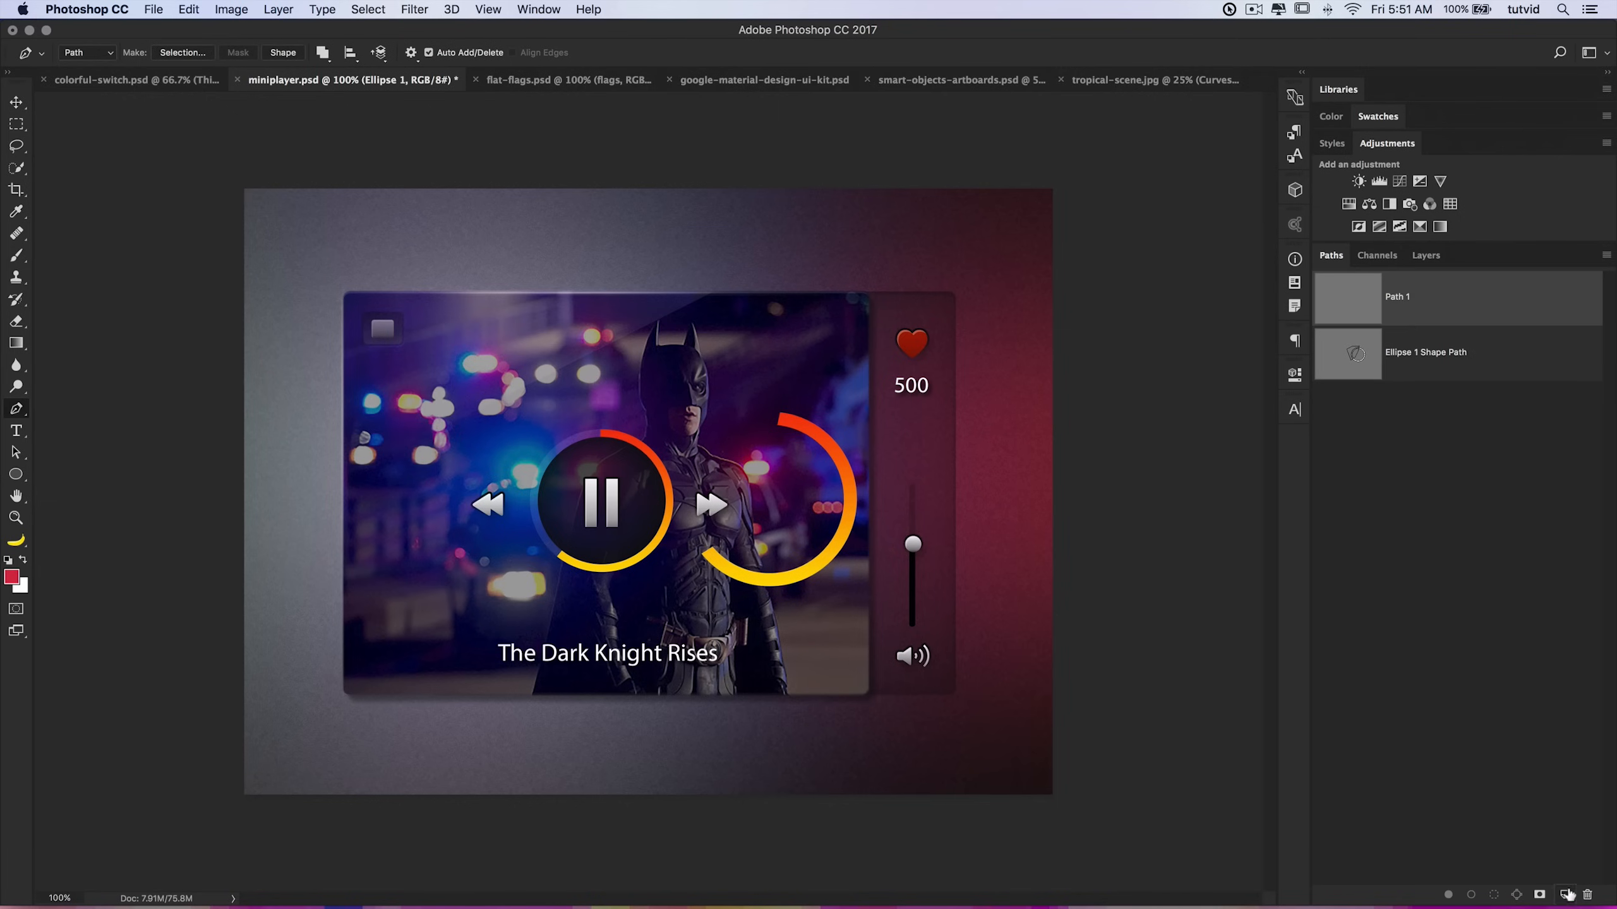
pyautogui.doubleClick(1408, 298)
pyautogui.write('Test')
pyautogui.press('Return')
# Step: Draw a closed curved path above the player's upper left into the Test path
pyautogui.moveTo(524, 245); pyautogui.dragTo(482, 298)
pyautogui.moveTo(497, 346); pyautogui.dragTo(539, 373)
pyautogui.moveTo(649, 350); pyautogui.dragTo(691, 331)
pyautogui.moveTo(677, 265); pyautogui.dragTo(604, 242)
pyautogui.click(526, 246)
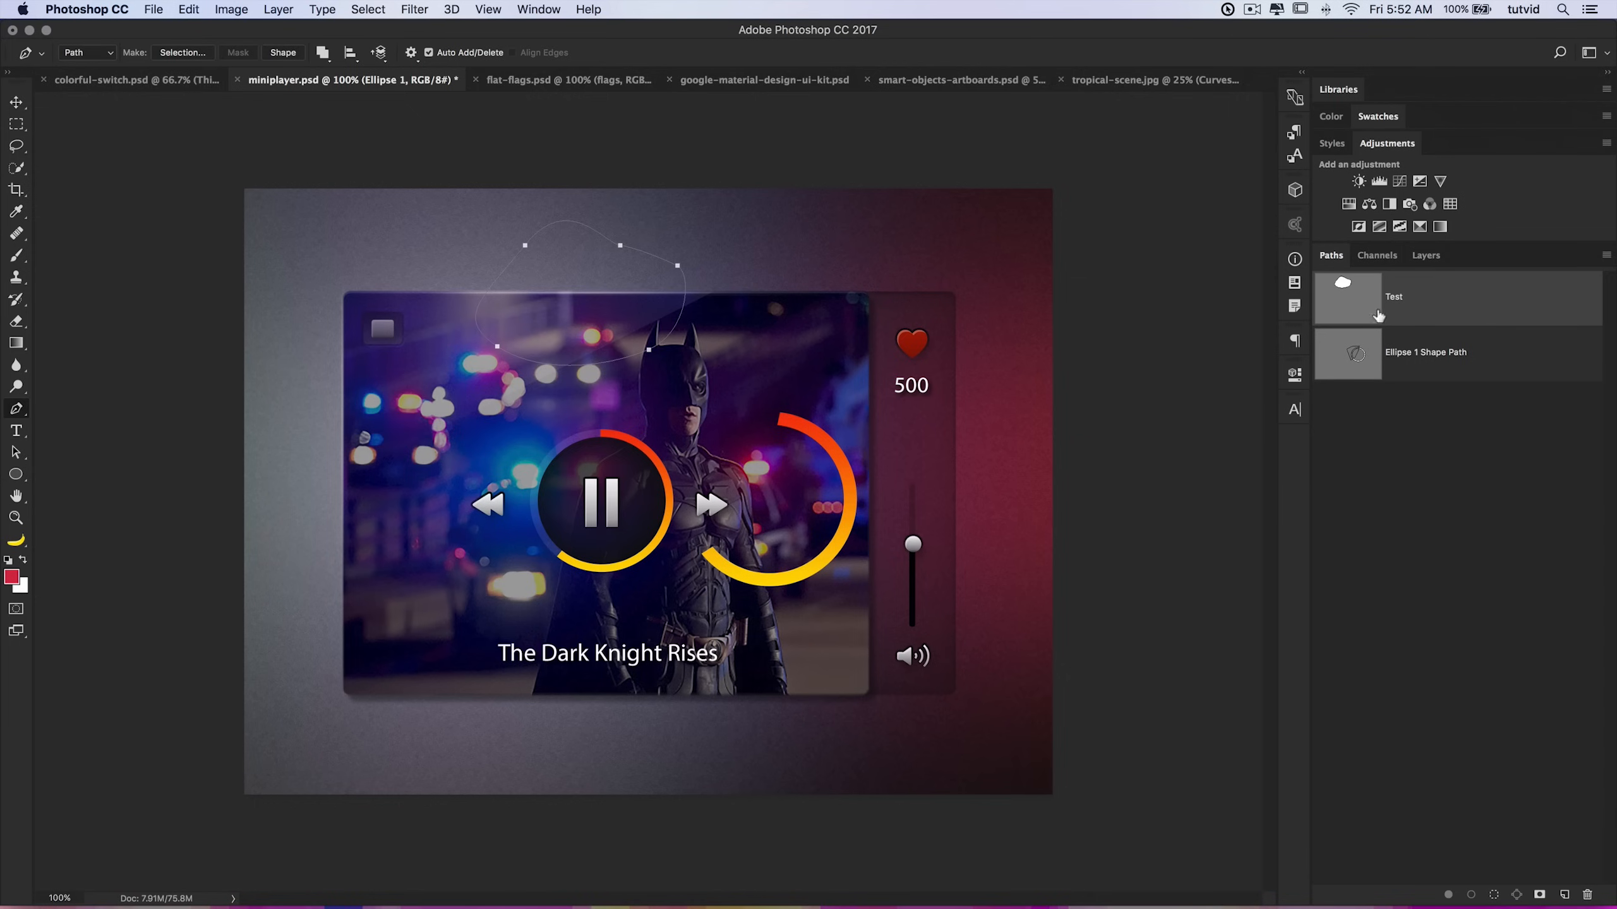
# Step: Load the Test path as a selection, then deselect it
pyautogui.click(535, 9)
pyautogui.click(571, 481)
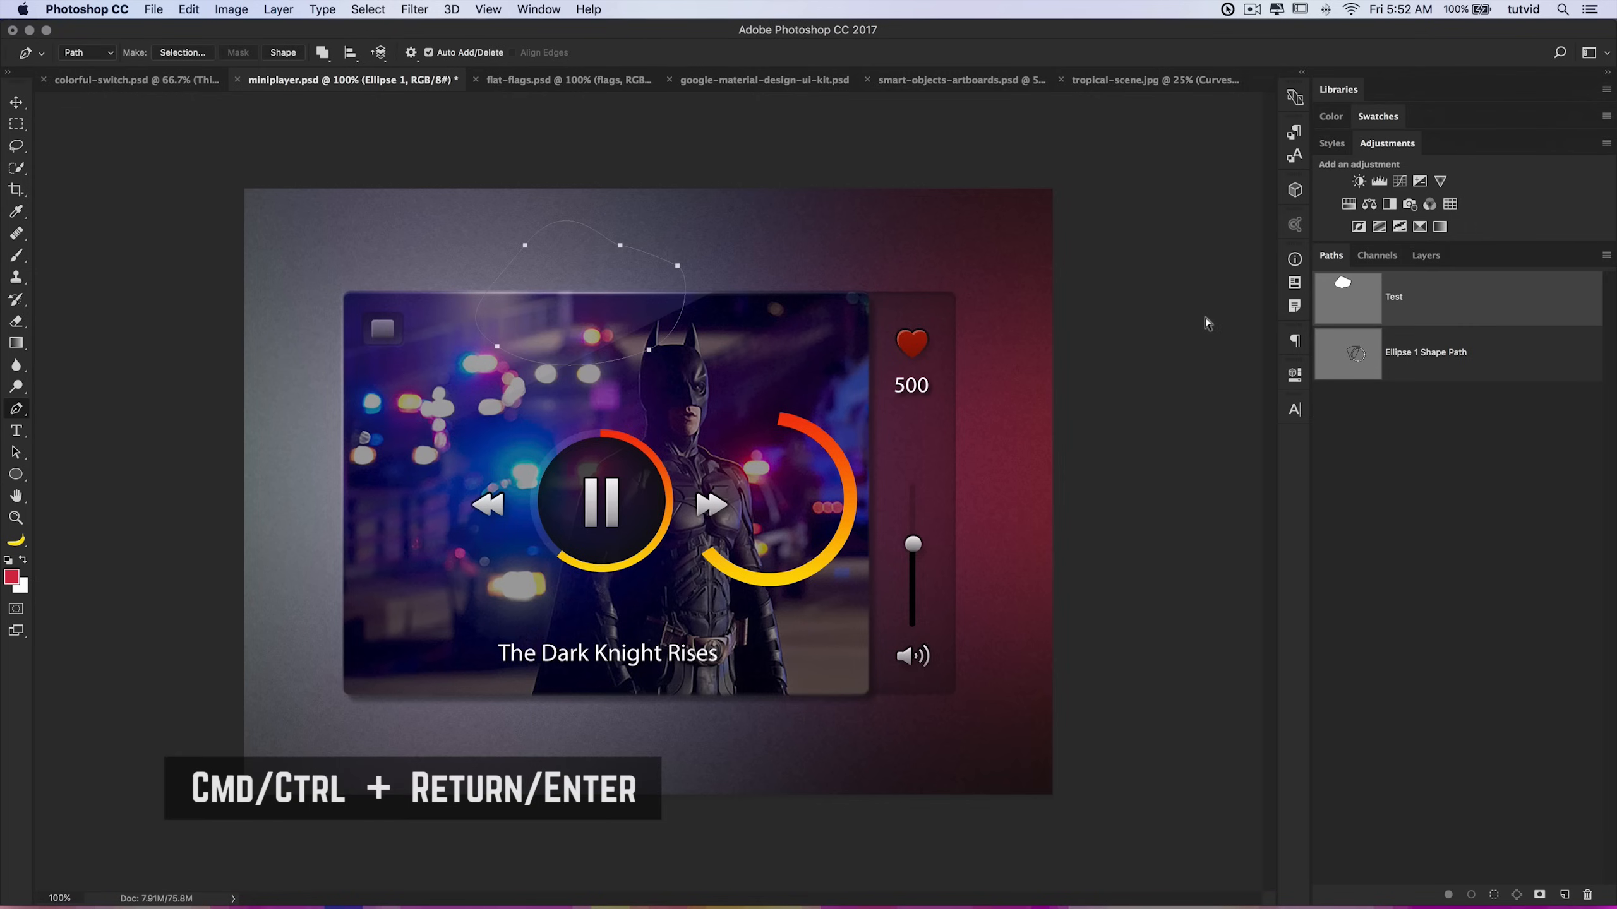
pyautogui.press('super+Return')
pyautogui.press('super+d')
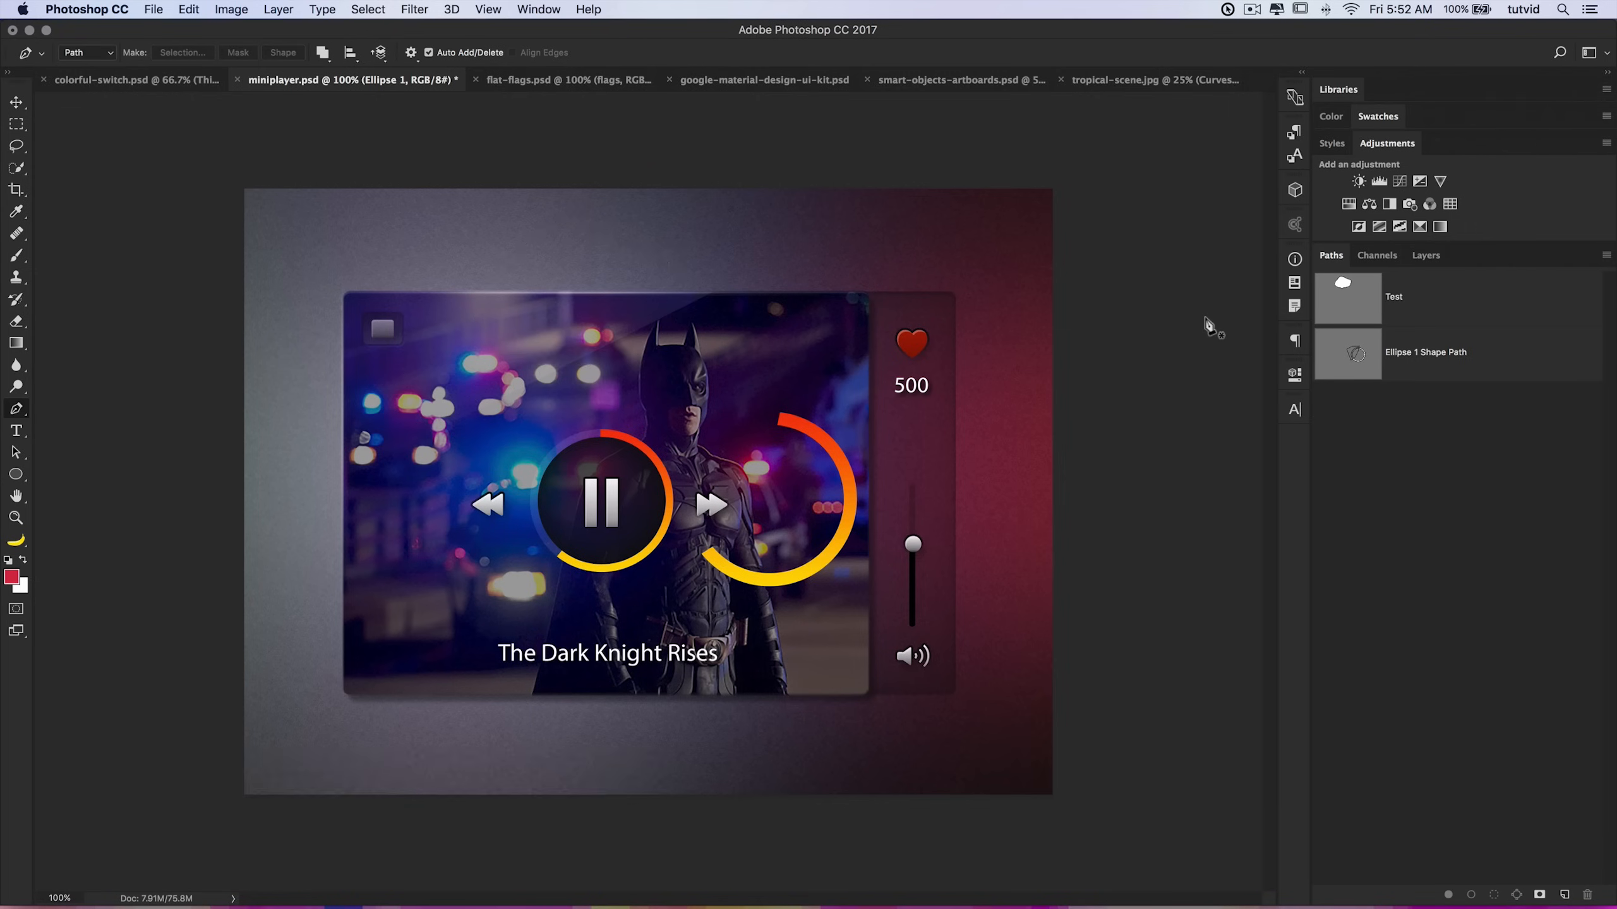
# Step: Reshape the Test path into a crescent by moving its anchors and handles with the Direct Selection tool
pyautogui.click(1383, 323)
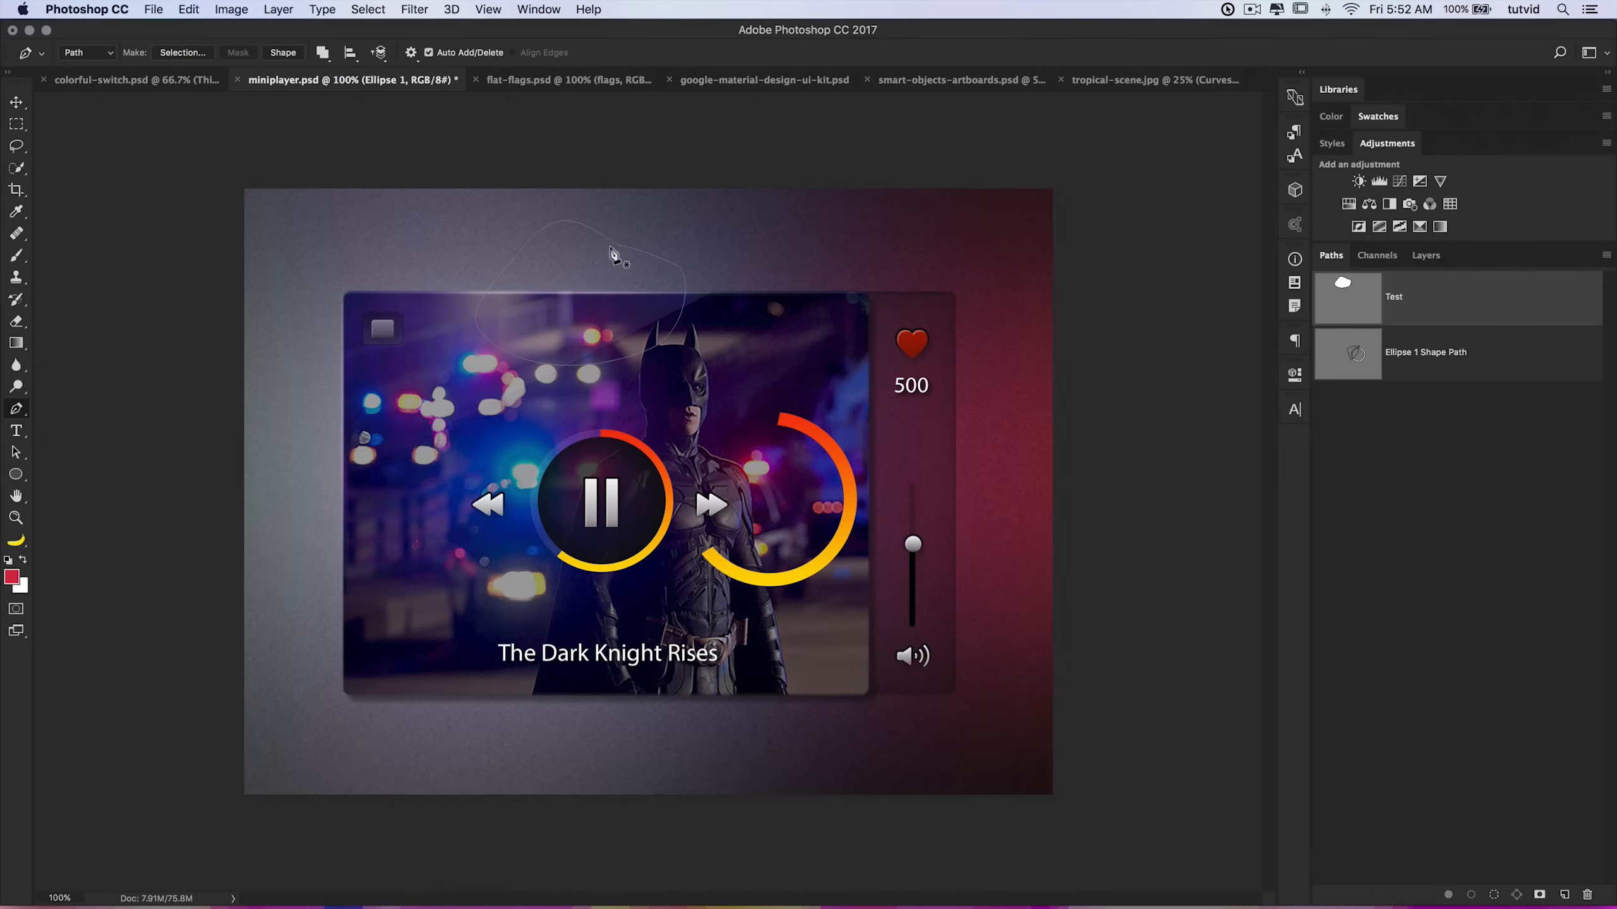
pyautogui.click(16, 453)
pyautogui.click(96, 451)
pyautogui.click(621, 245)
pyautogui.moveTo(677, 265); pyautogui.dragTo(739, 278)
pyautogui.moveTo(648, 350); pyautogui.dragTo(614, 277)
pyautogui.moveTo(499, 350); pyautogui.dragTo(492, 342)
pyautogui.moveTo(526, 246); pyautogui.dragTo(509, 238)
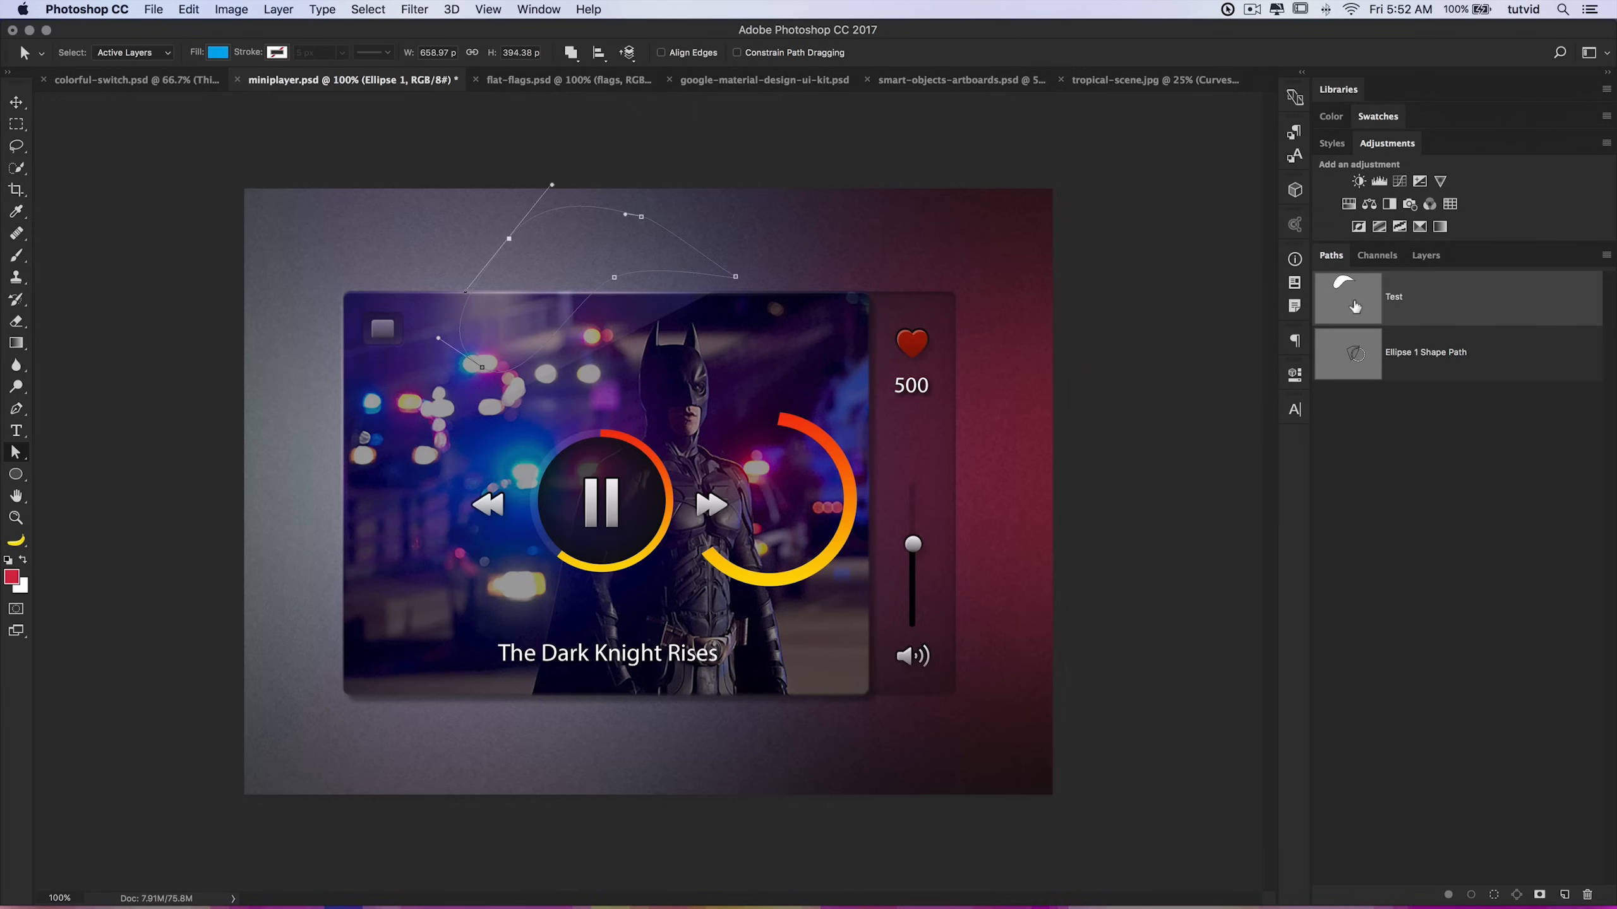
pyautogui.moveTo(736, 279); pyautogui.dragTo(736, 298)
pyautogui.moveTo(641, 219); pyautogui.dragTo(622, 218)
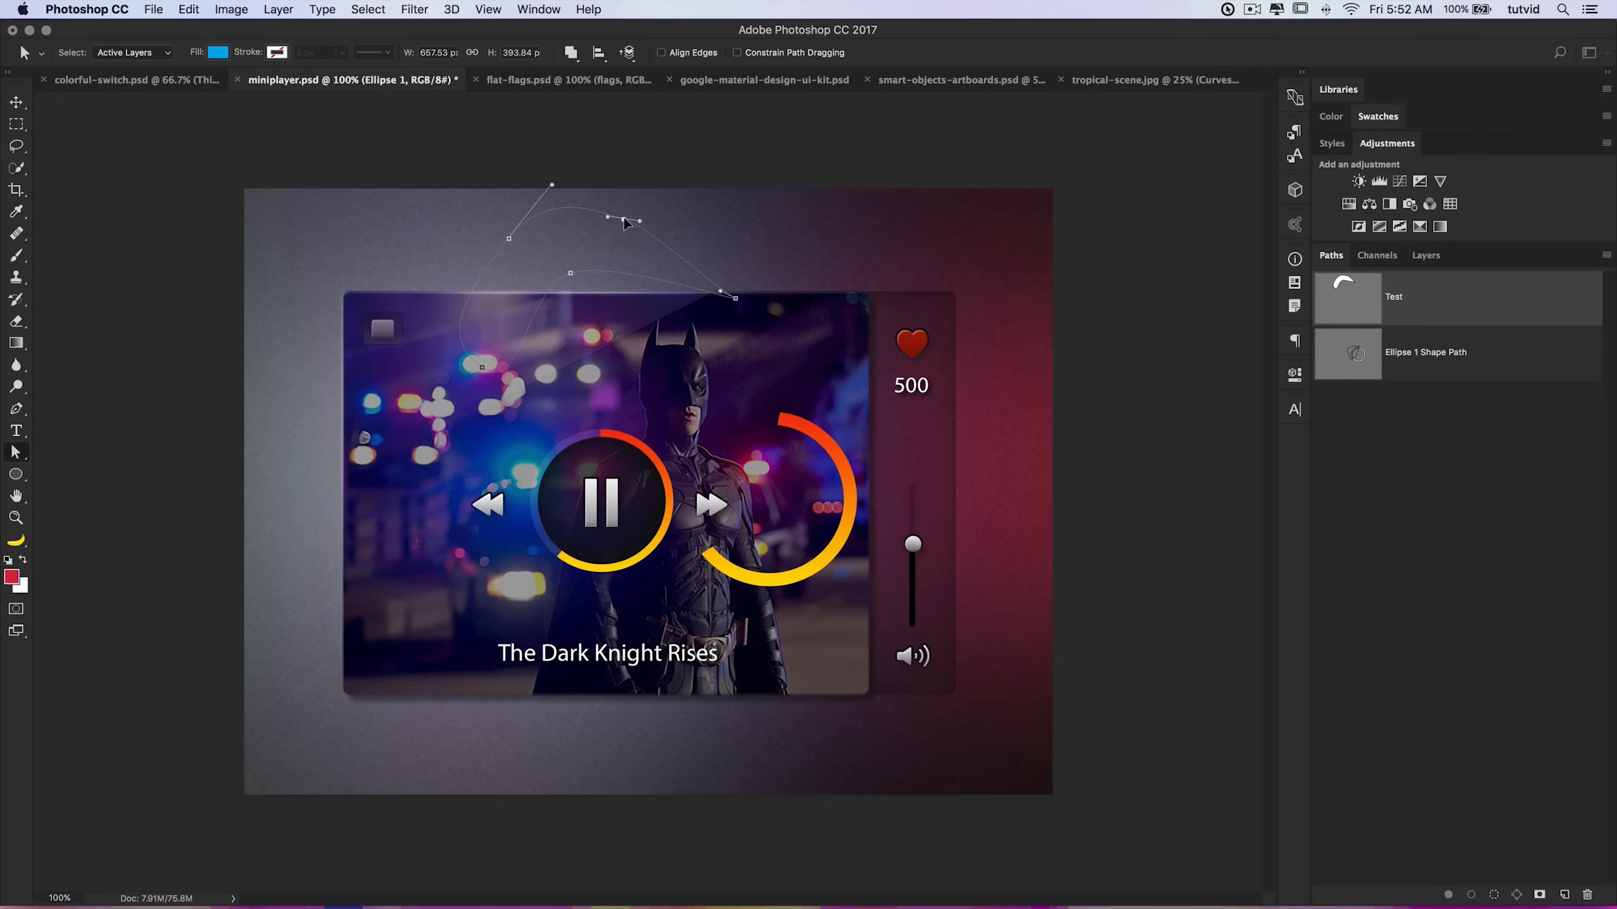
# Step: Load the Test path as a selection again, deselect, and reselect the path
pyautogui.keyDown('super'); pyautogui.click(1344, 296); pyautogui.keyUp('super')
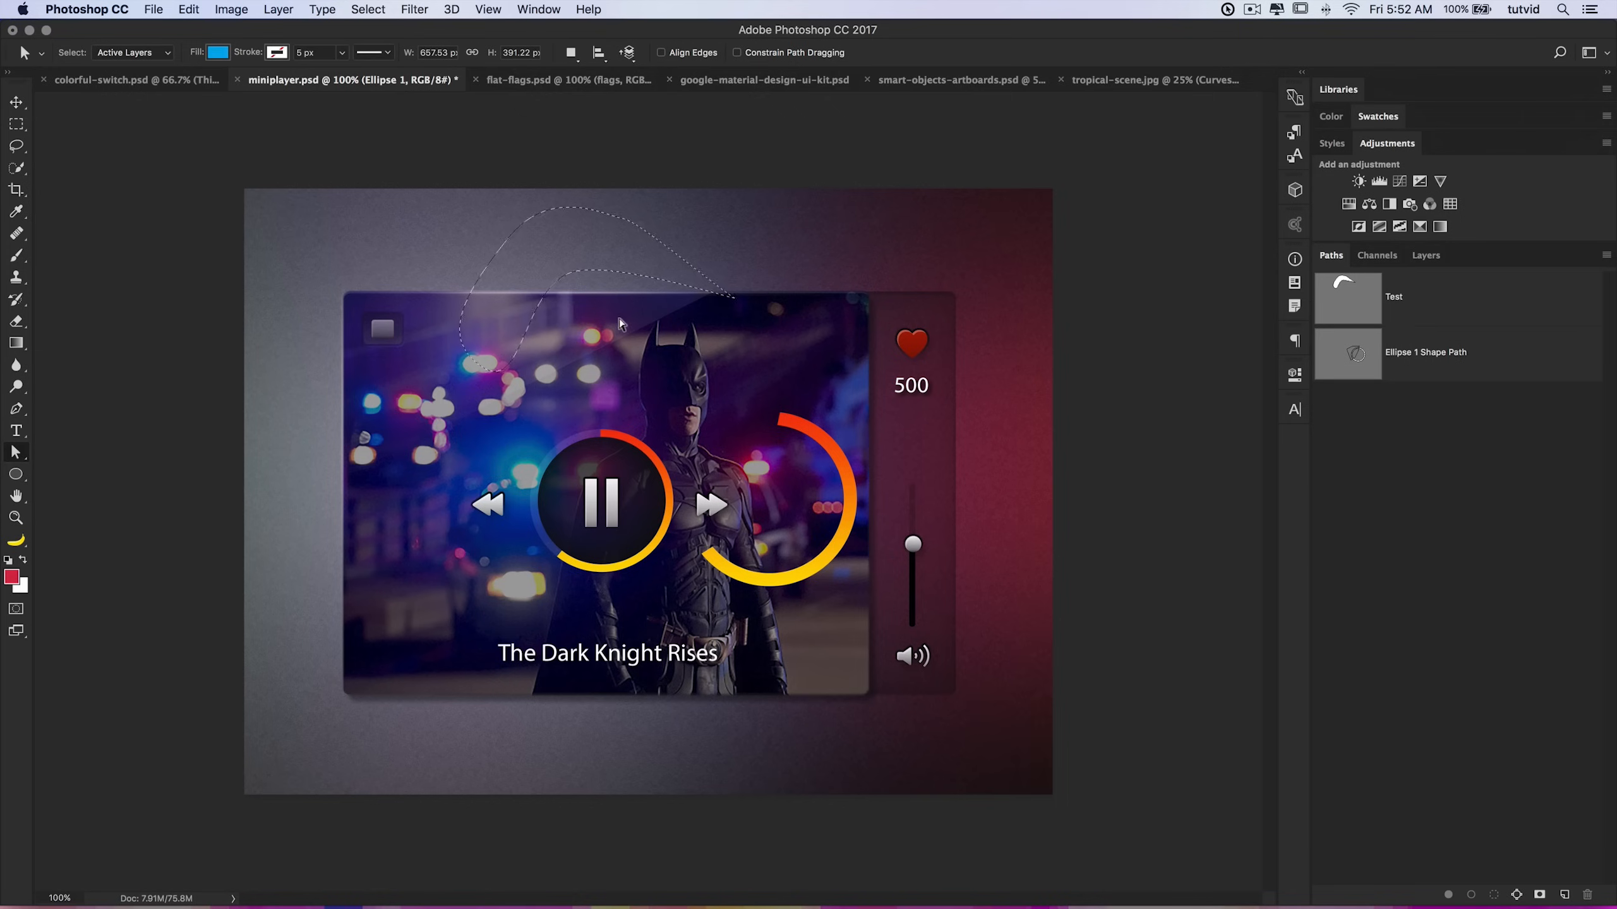
pyautogui.press('super+d')
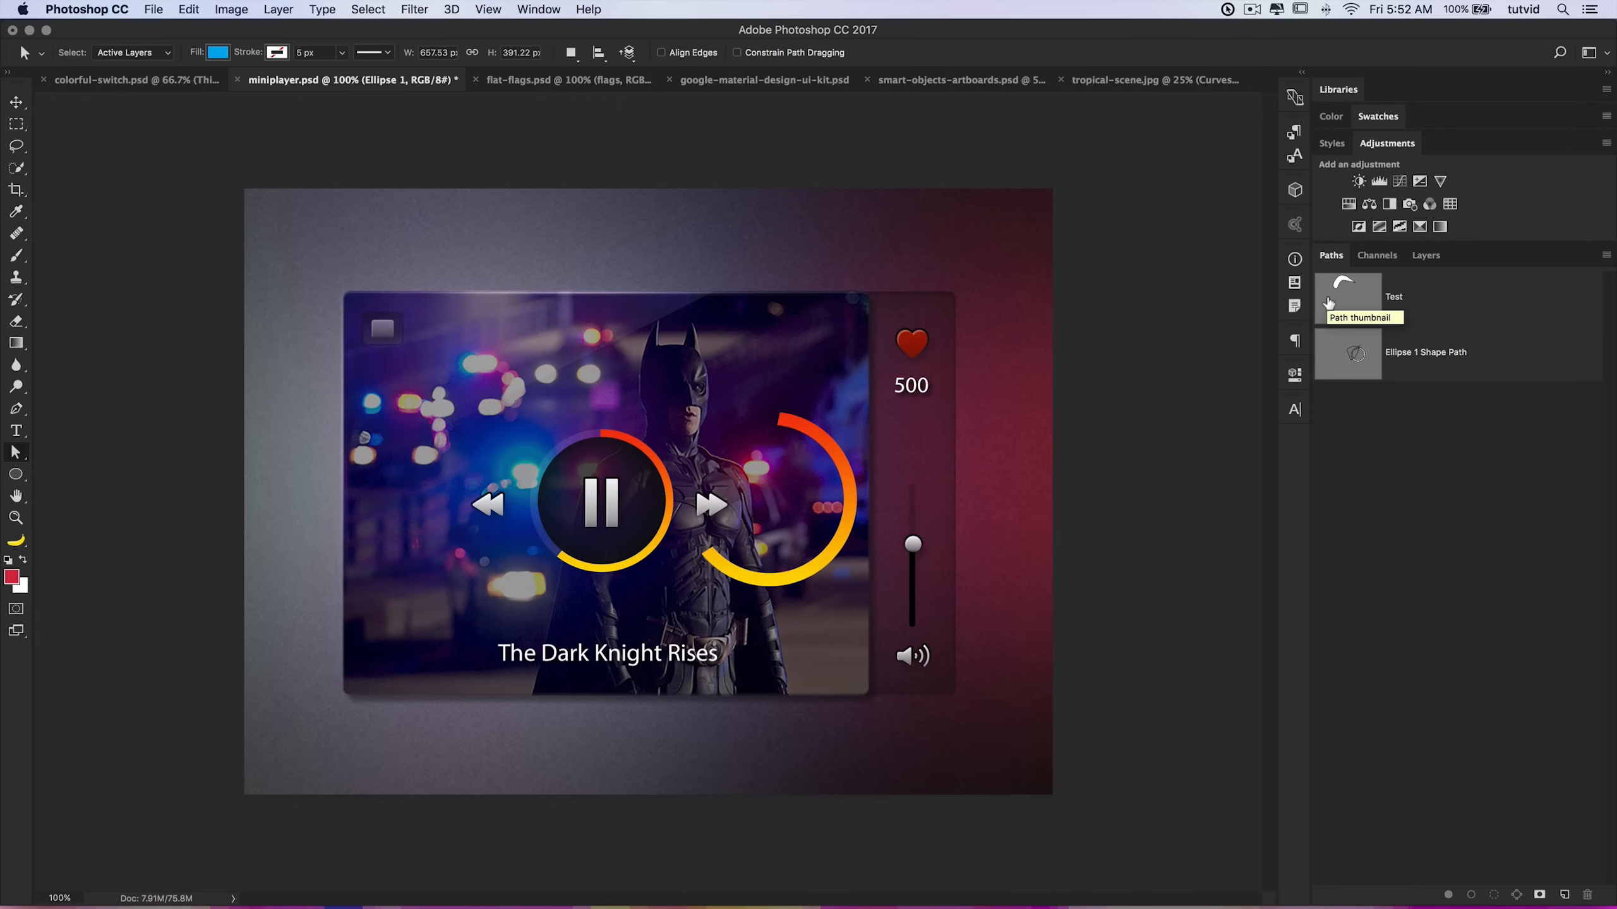
pyautogui.click(1359, 298)
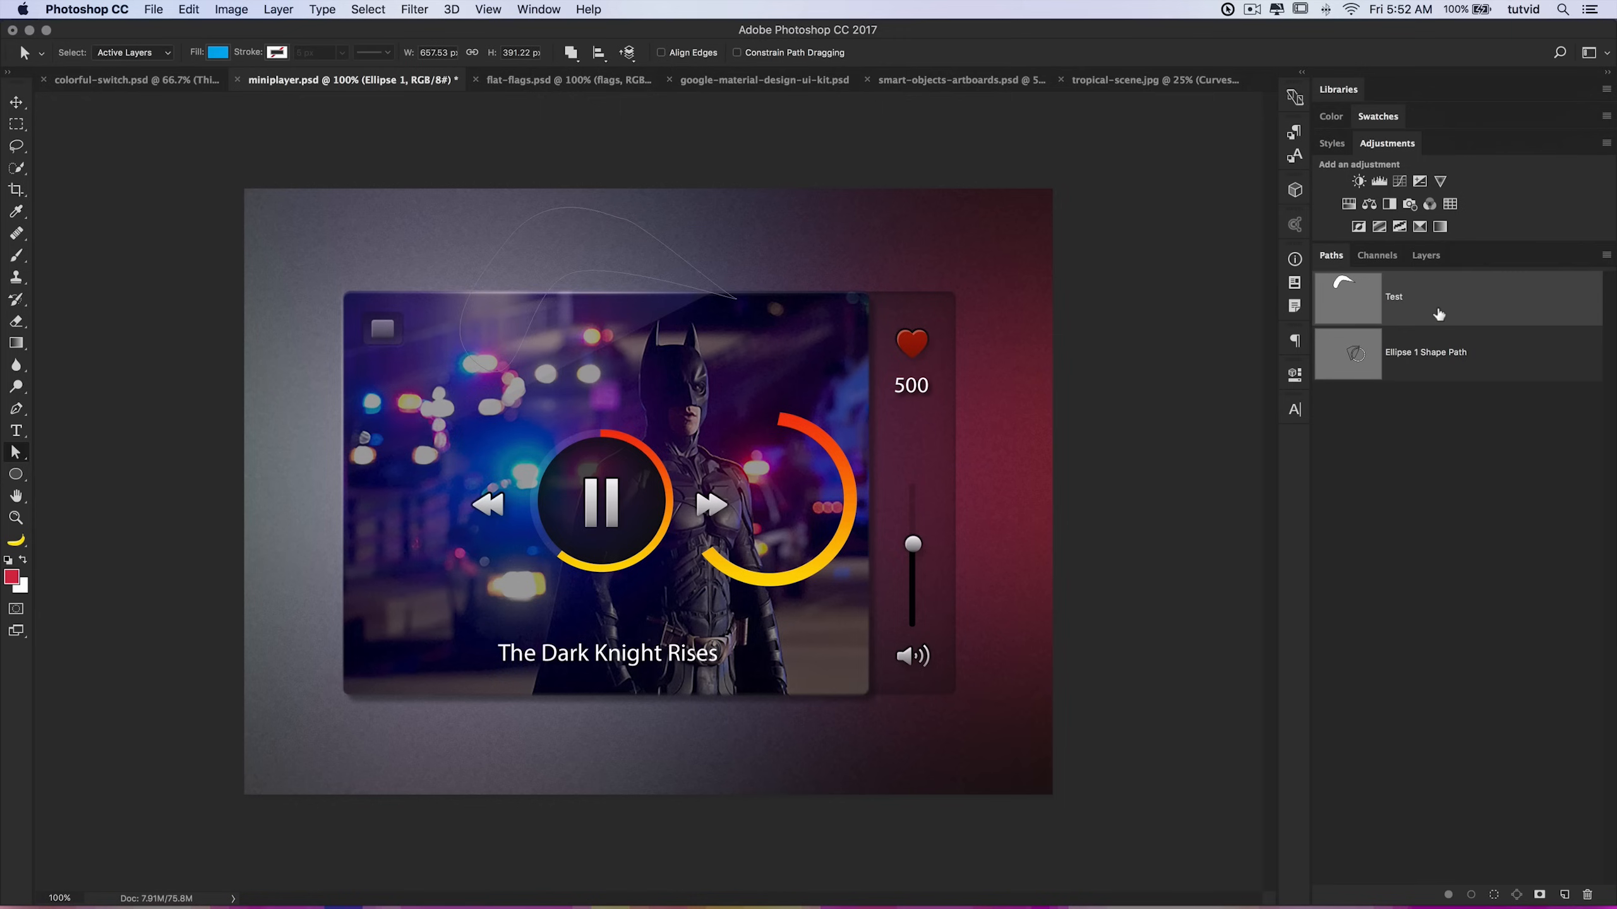
# Step: Add a new empty layer above Ellipse 1 and name it Lines
pyautogui.click(1426, 255)
pyautogui.click(1566, 894)
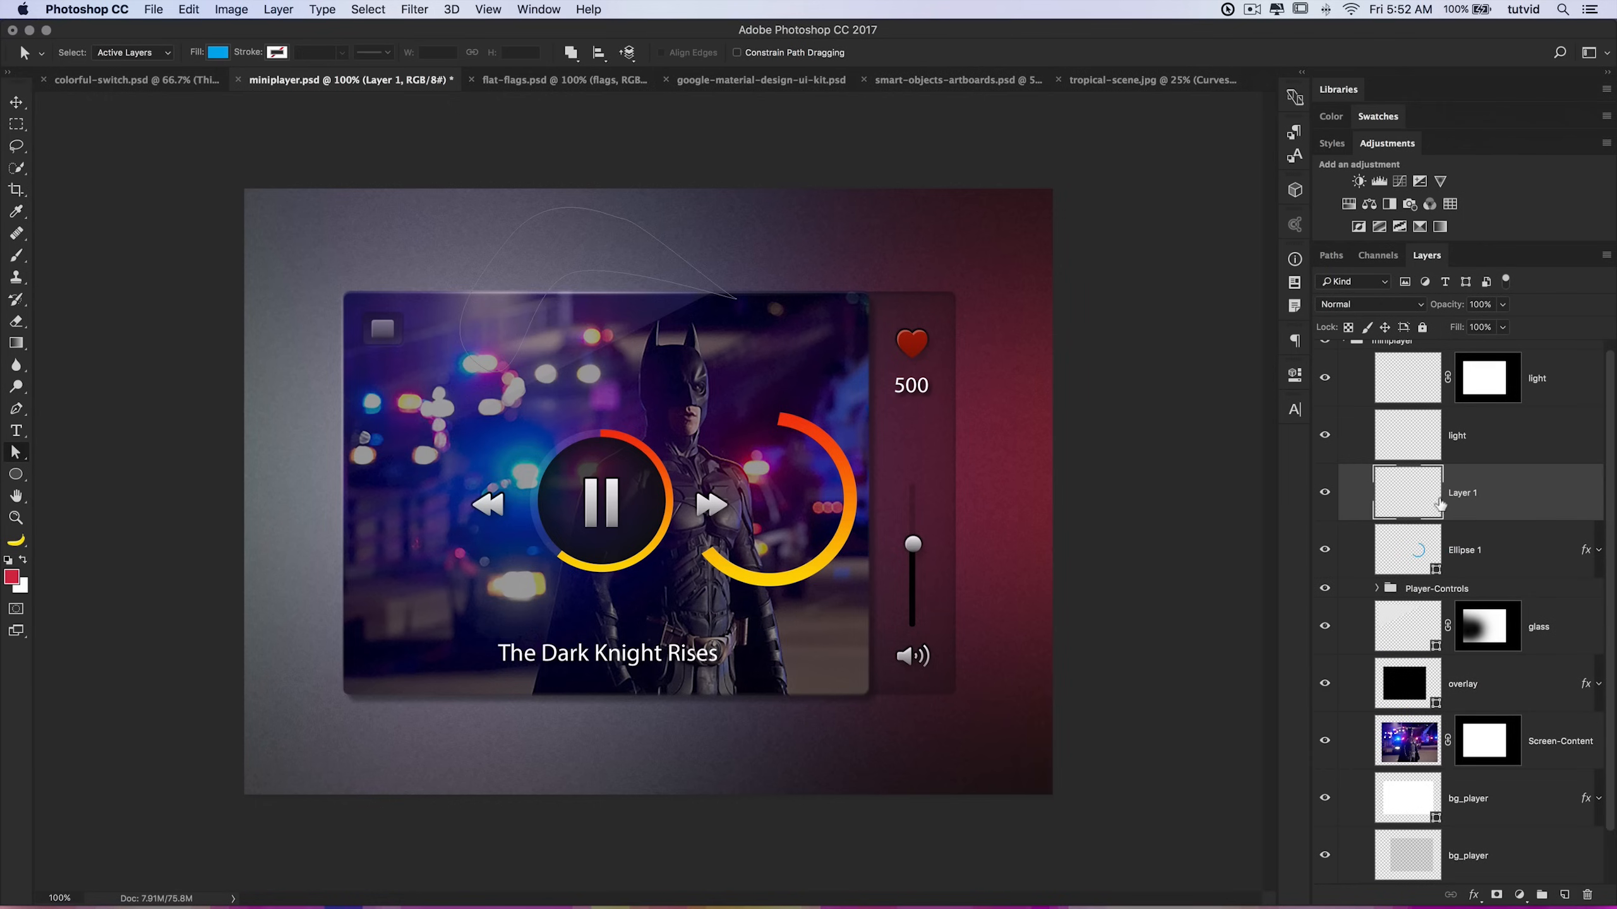
pyautogui.doubleClick(1464, 493)
pyautogui.write('Lines')
pyautogui.press('Return')
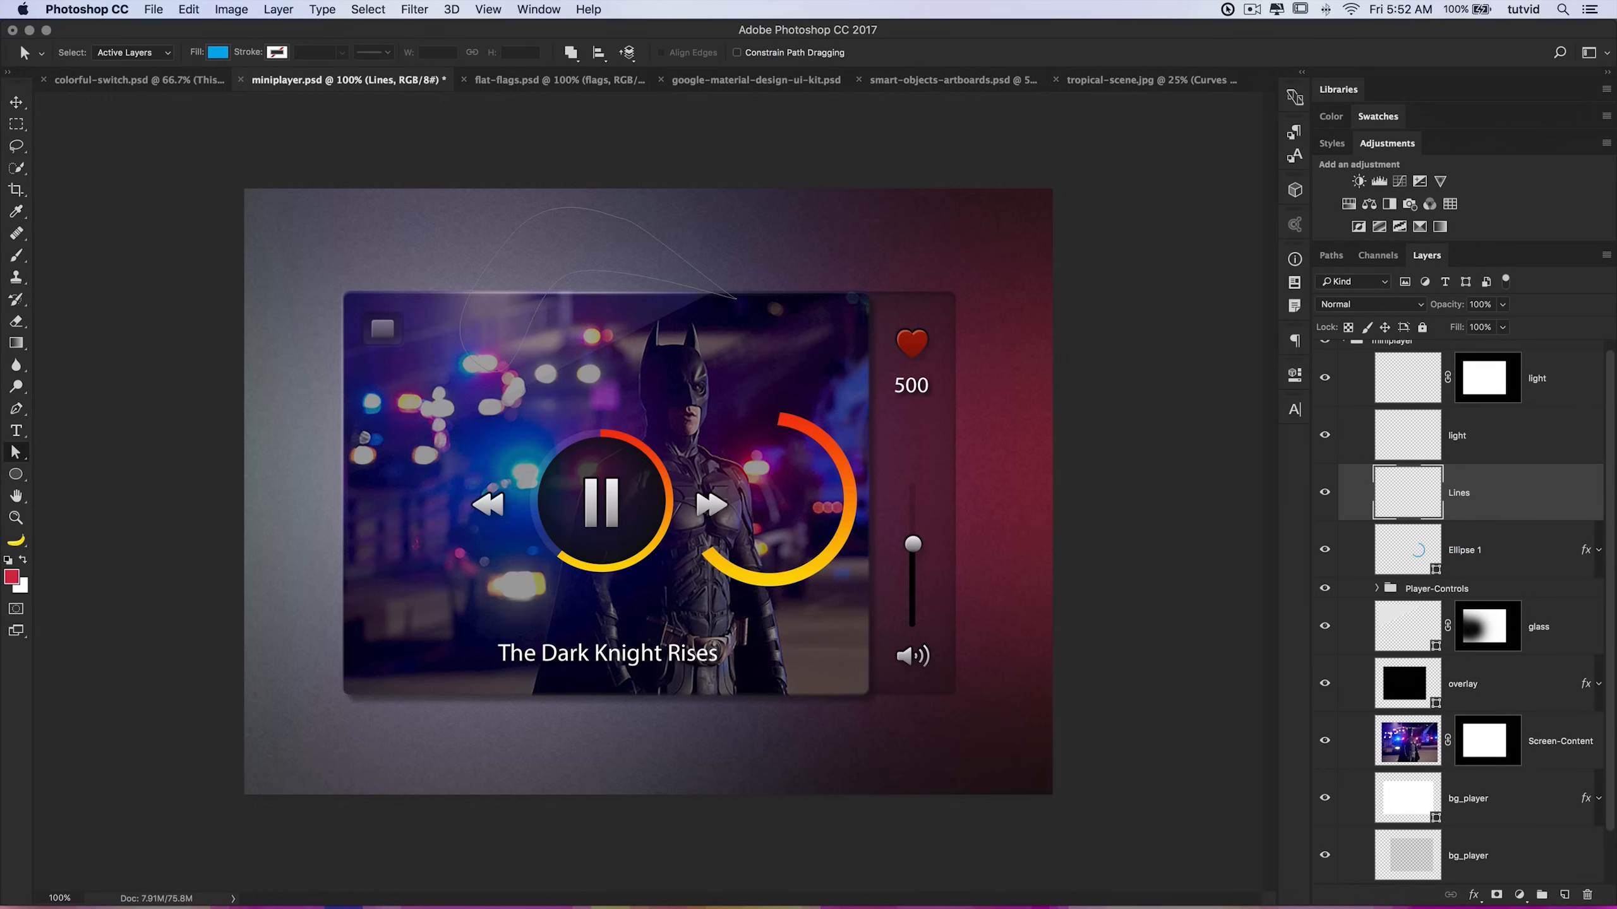
# Step: Try stroking the Test path onto the Lines layer with the Brush tool, then undo the stroke
pyautogui.click(1331, 255)
pyautogui.rightClick(1425, 296)
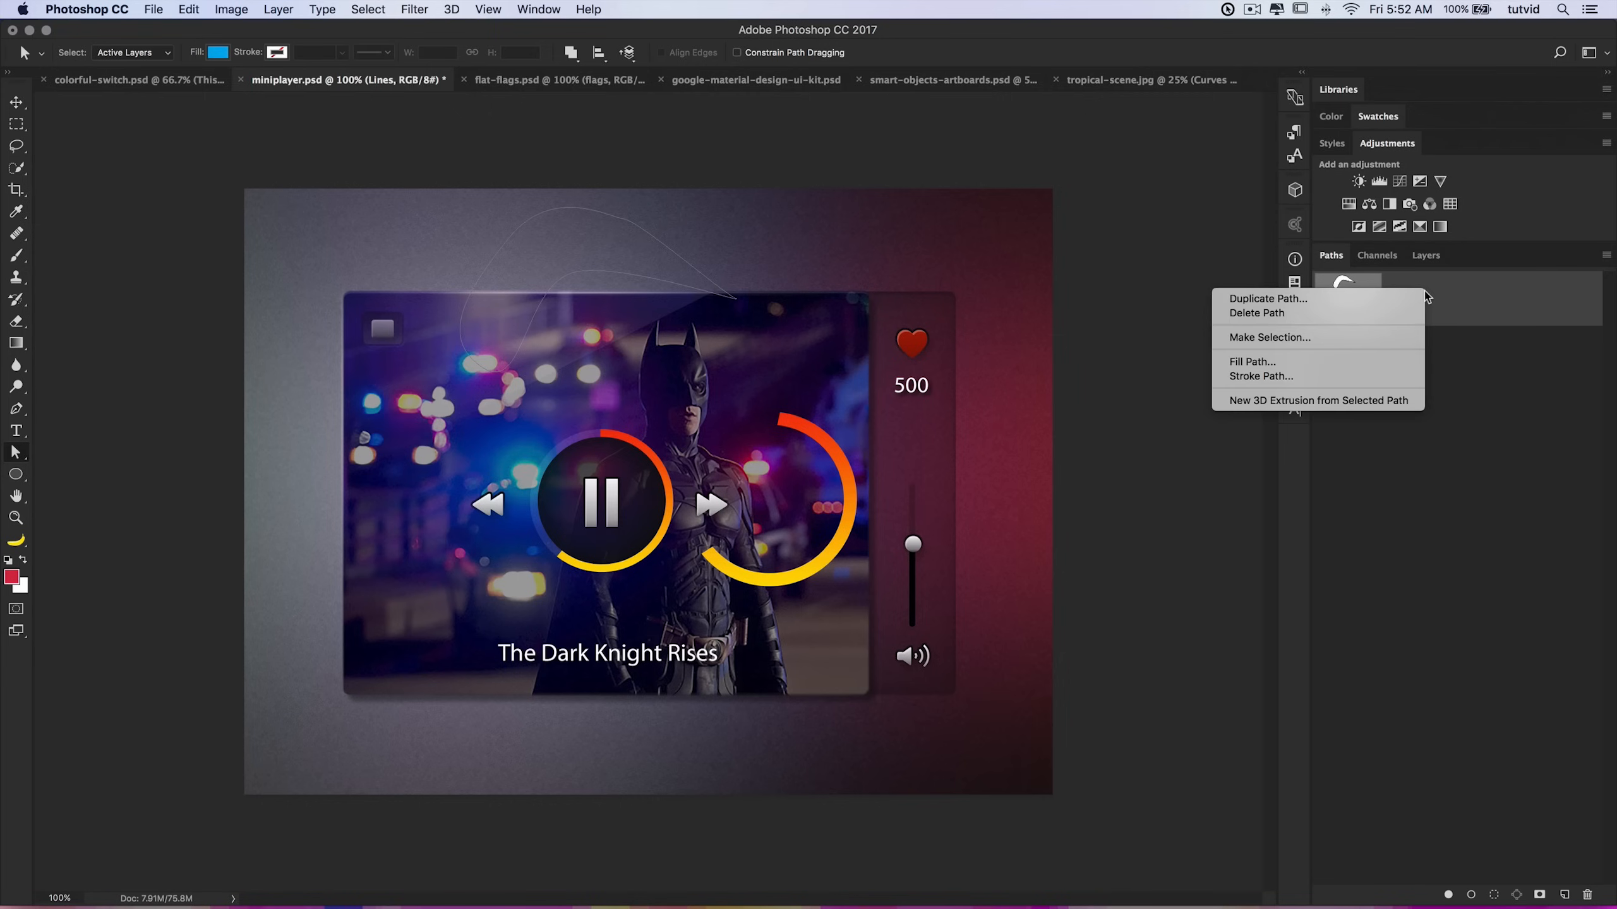
pyautogui.click(1273, 376)
pyautogui.click(759, 210)
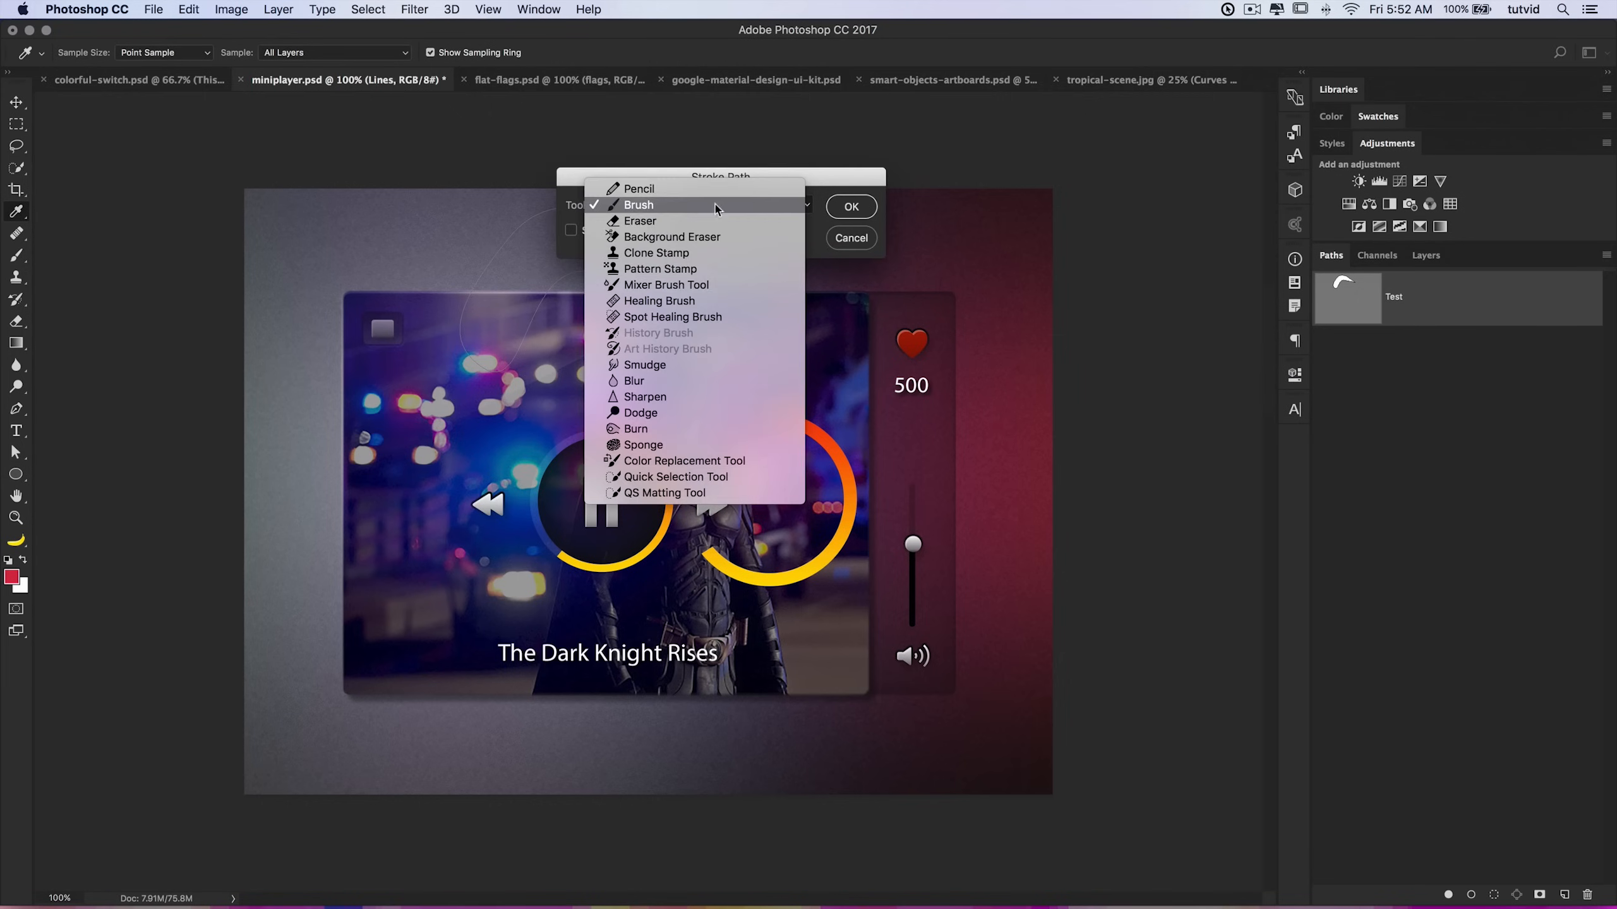
pyautogui.click(634, 204)
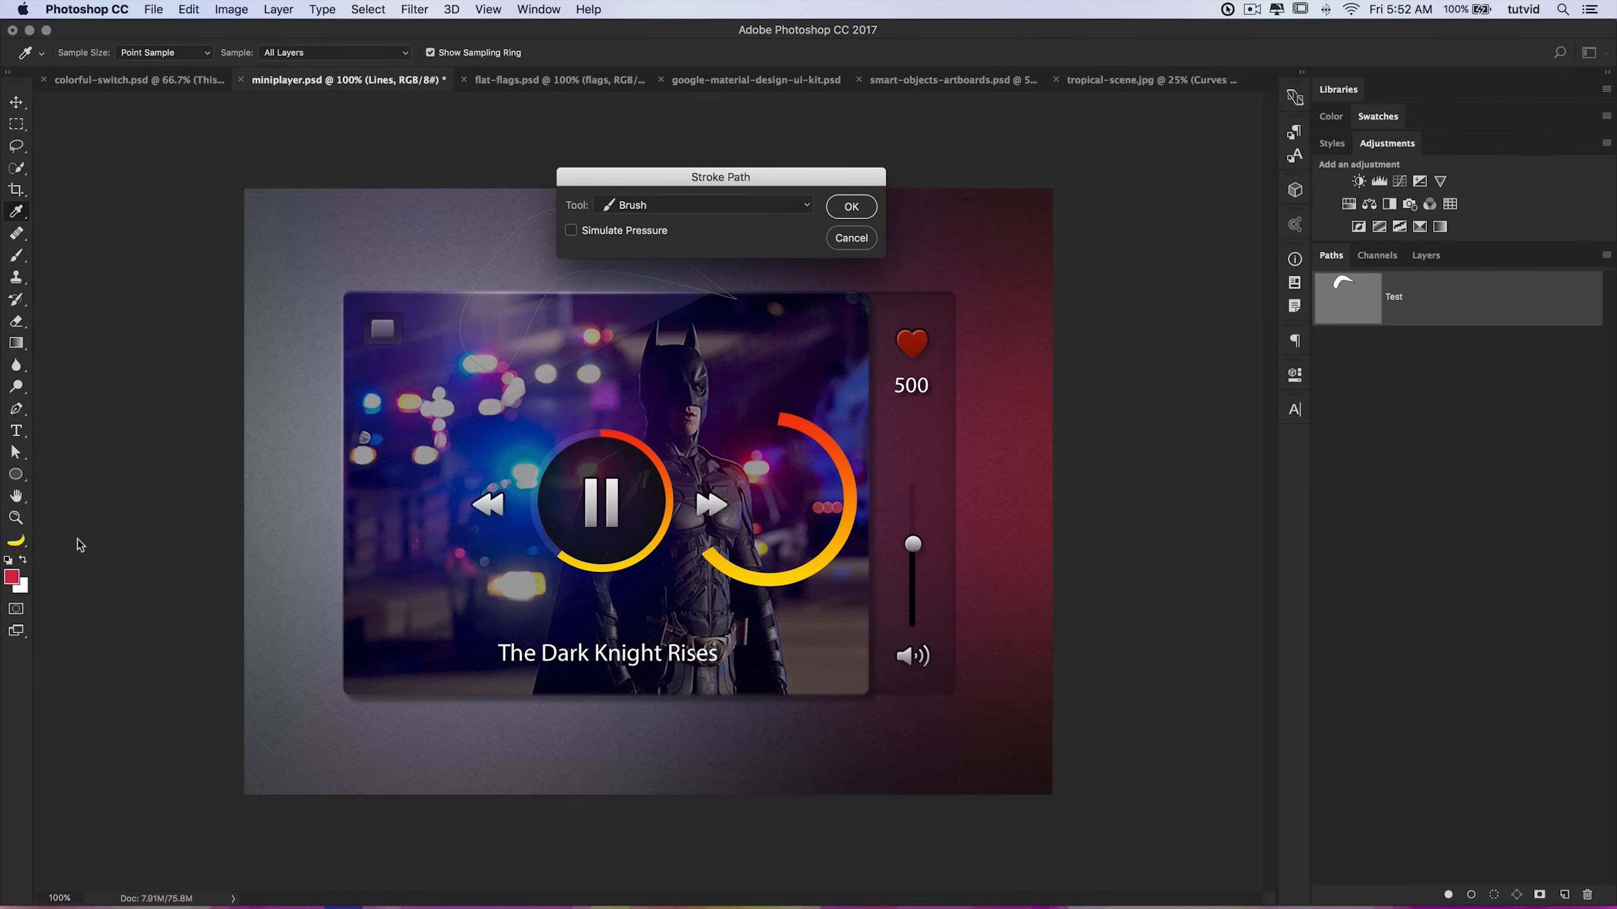
pyautogui.click(851, 207)
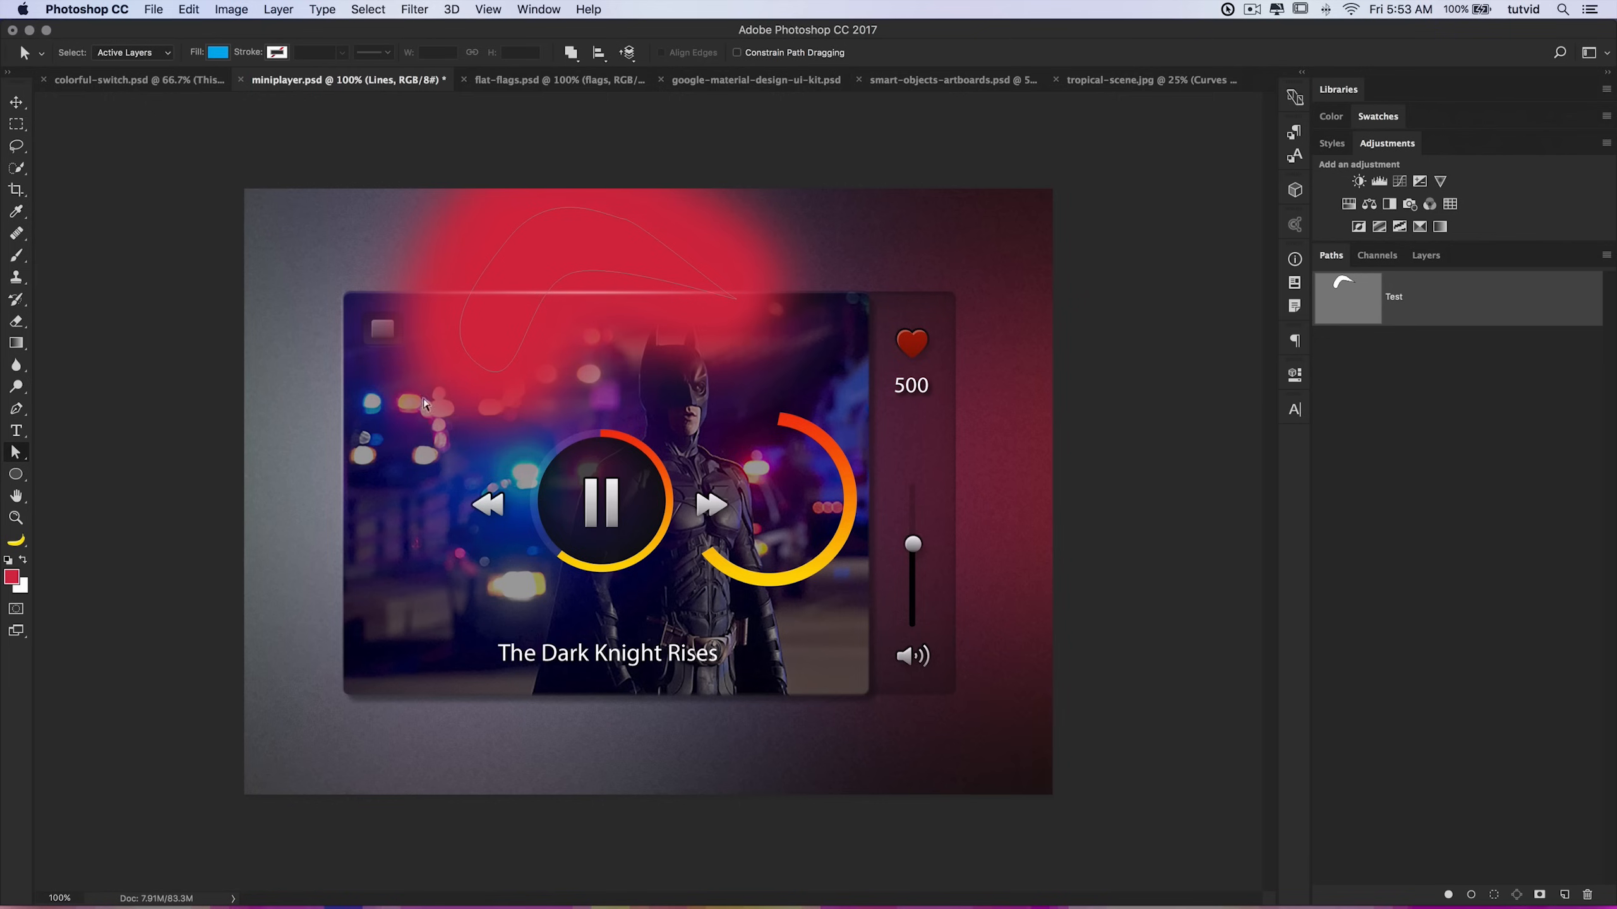
pyautogui.press('super+z')
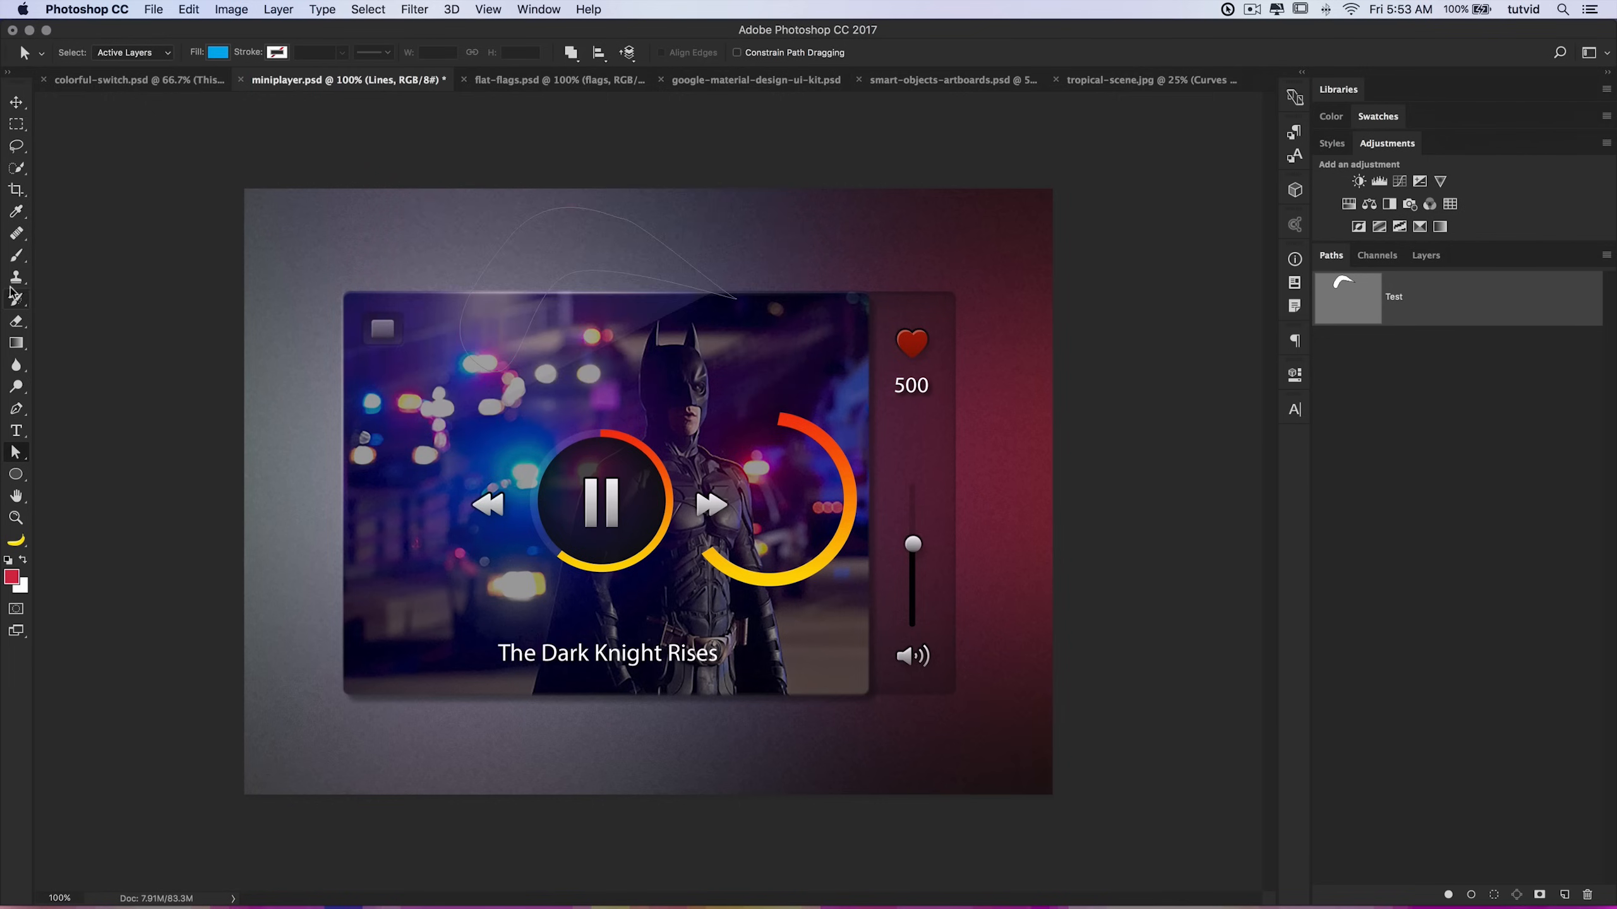
# Step: Set the Brush tool size to 36 px and stroke the Test path with the Brush onto the Lines layer
pyautogui.click(17, 255)
pyautogui.rightClick(386, 286)
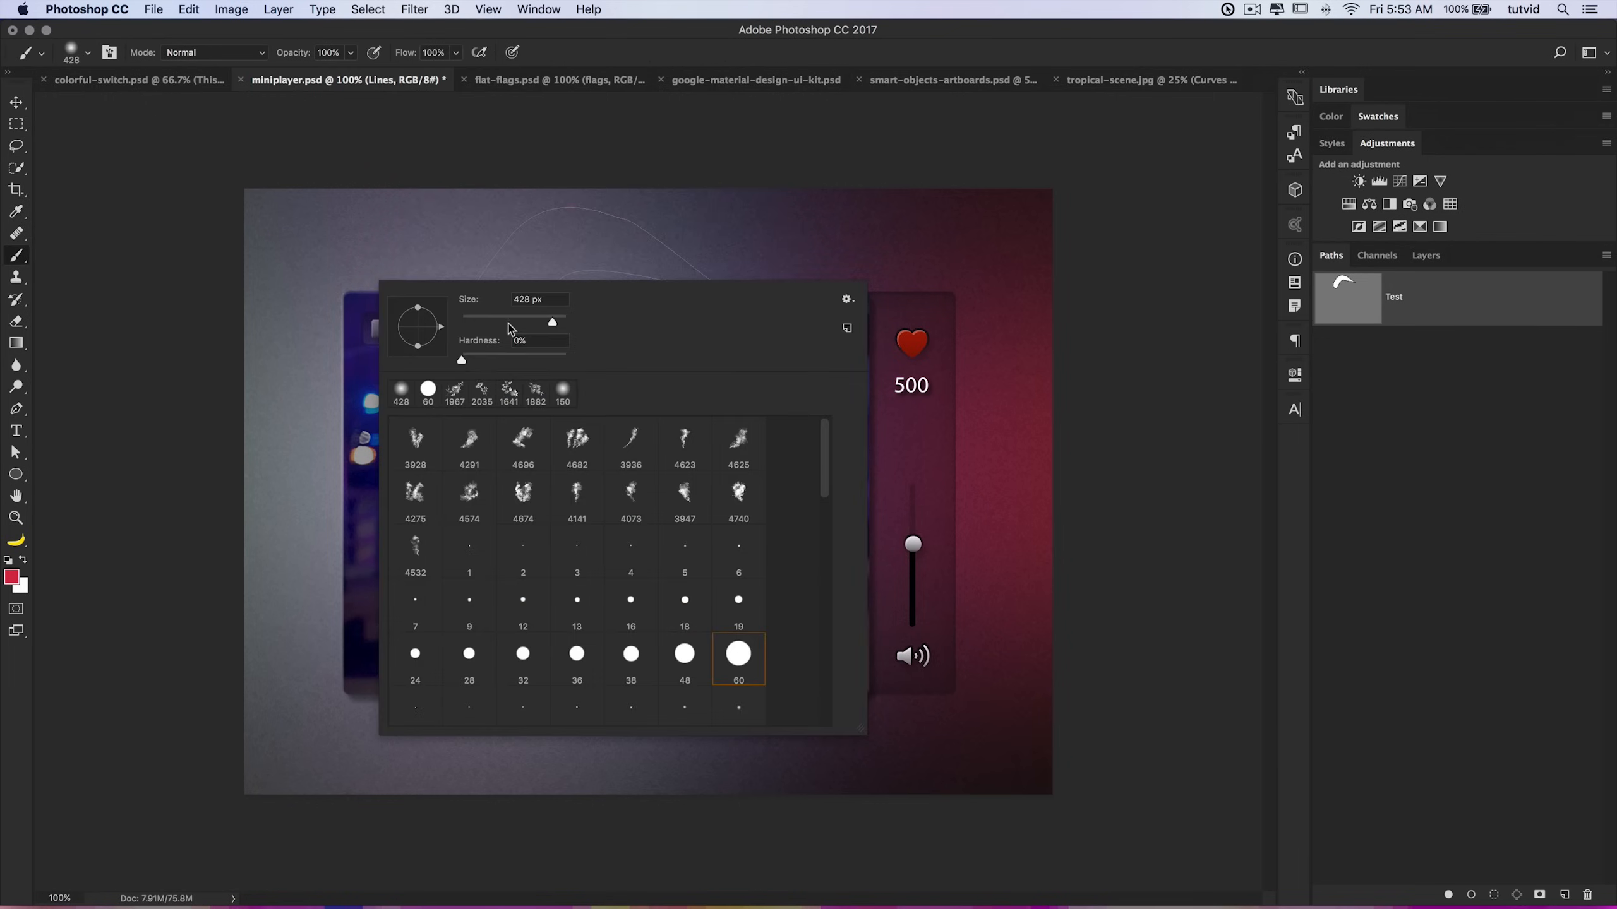
pyautogui.write('36')
pyautogui.press('Return')
pyautogui.rightClick(1426, 297)
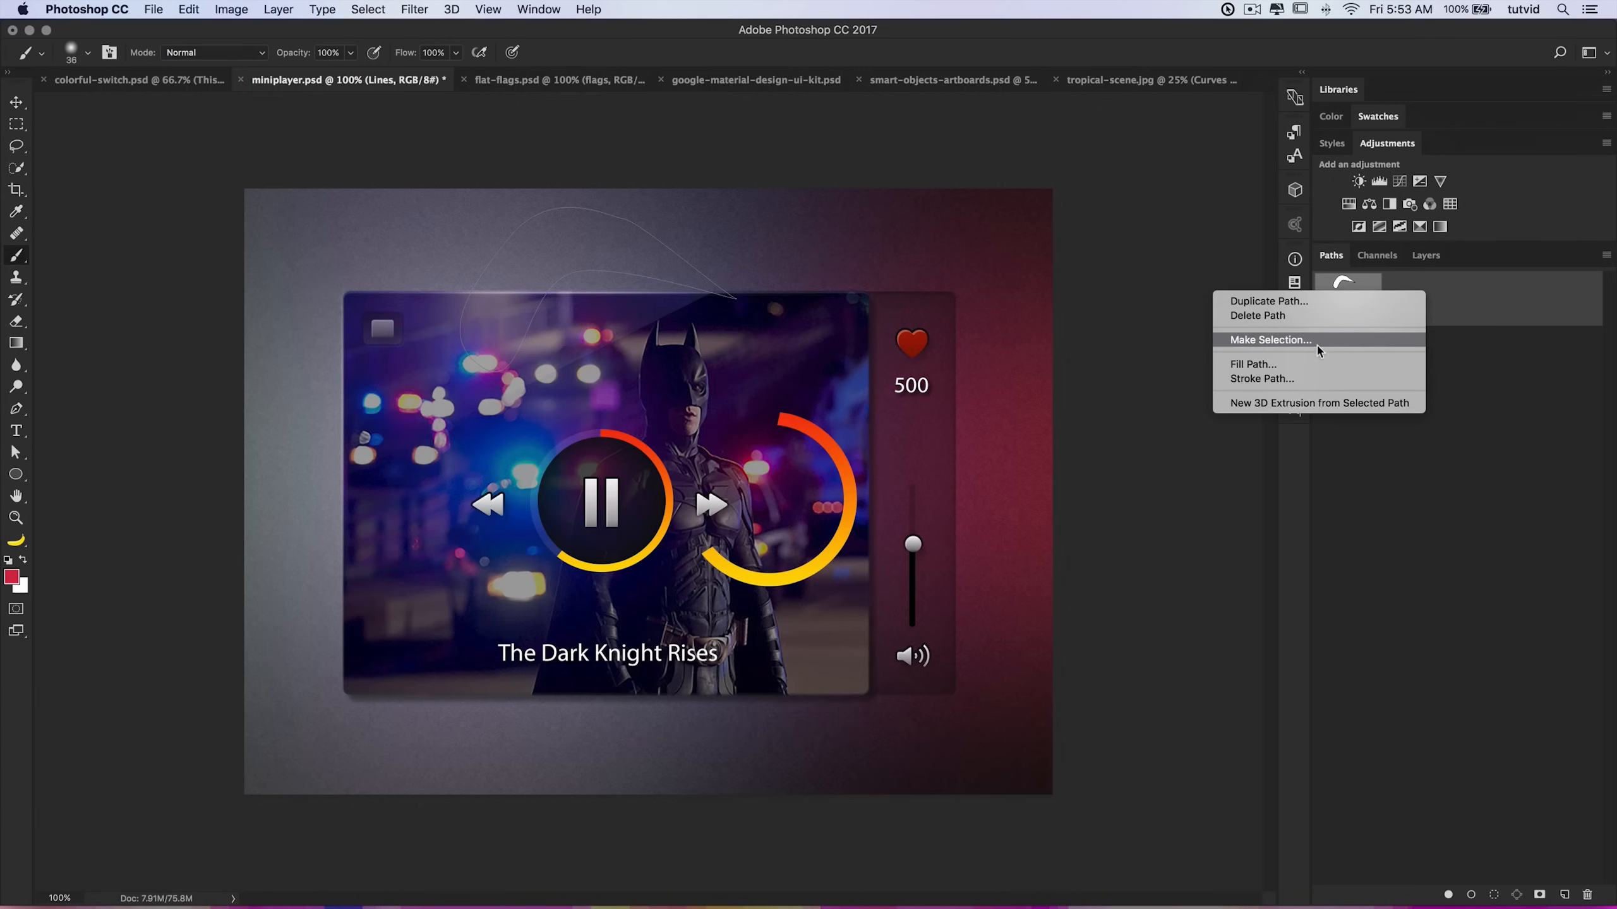
pyautogui.click(1318, 378)
pyautogui.click(856, 206)
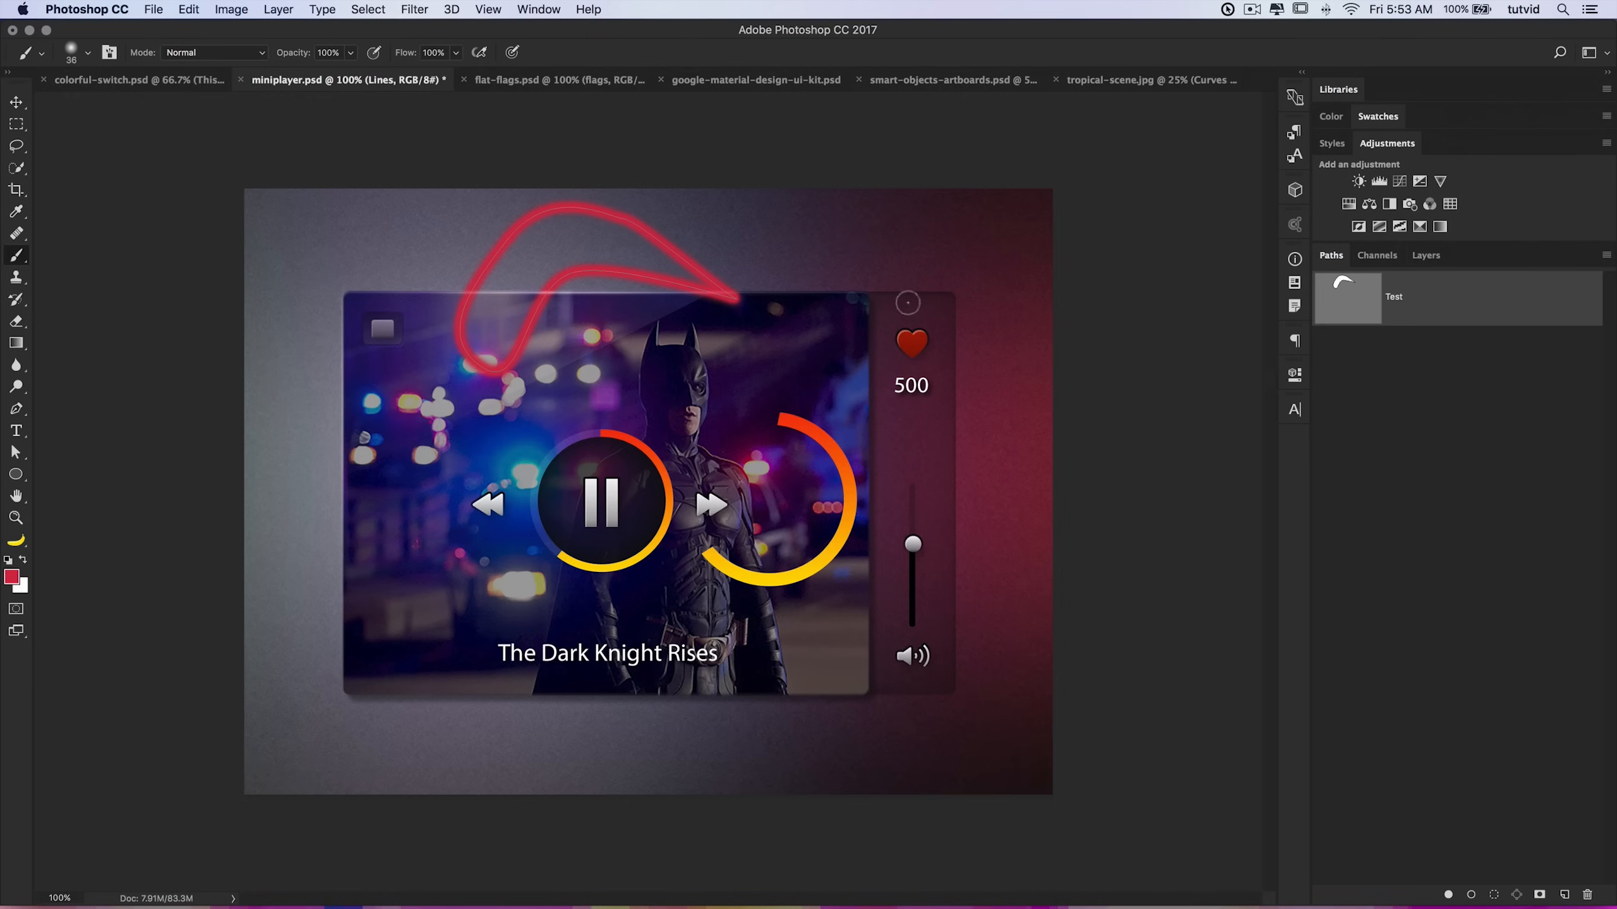
# Step: Delete the Lines and Ellipse 1 layers from the miniplayer group
pyautogui.click(1426, 255)
pyautogui.moveTo(1529, 490)
pyautogui.mouseDown()
pyautogui.moveTo(1522, 620)
pyautogui.moveTo(1587, 895)
pyautogui.mouseUp()
pyautogui.moveTo(1477, 478); pyautogui.dragTo(1587, 895)
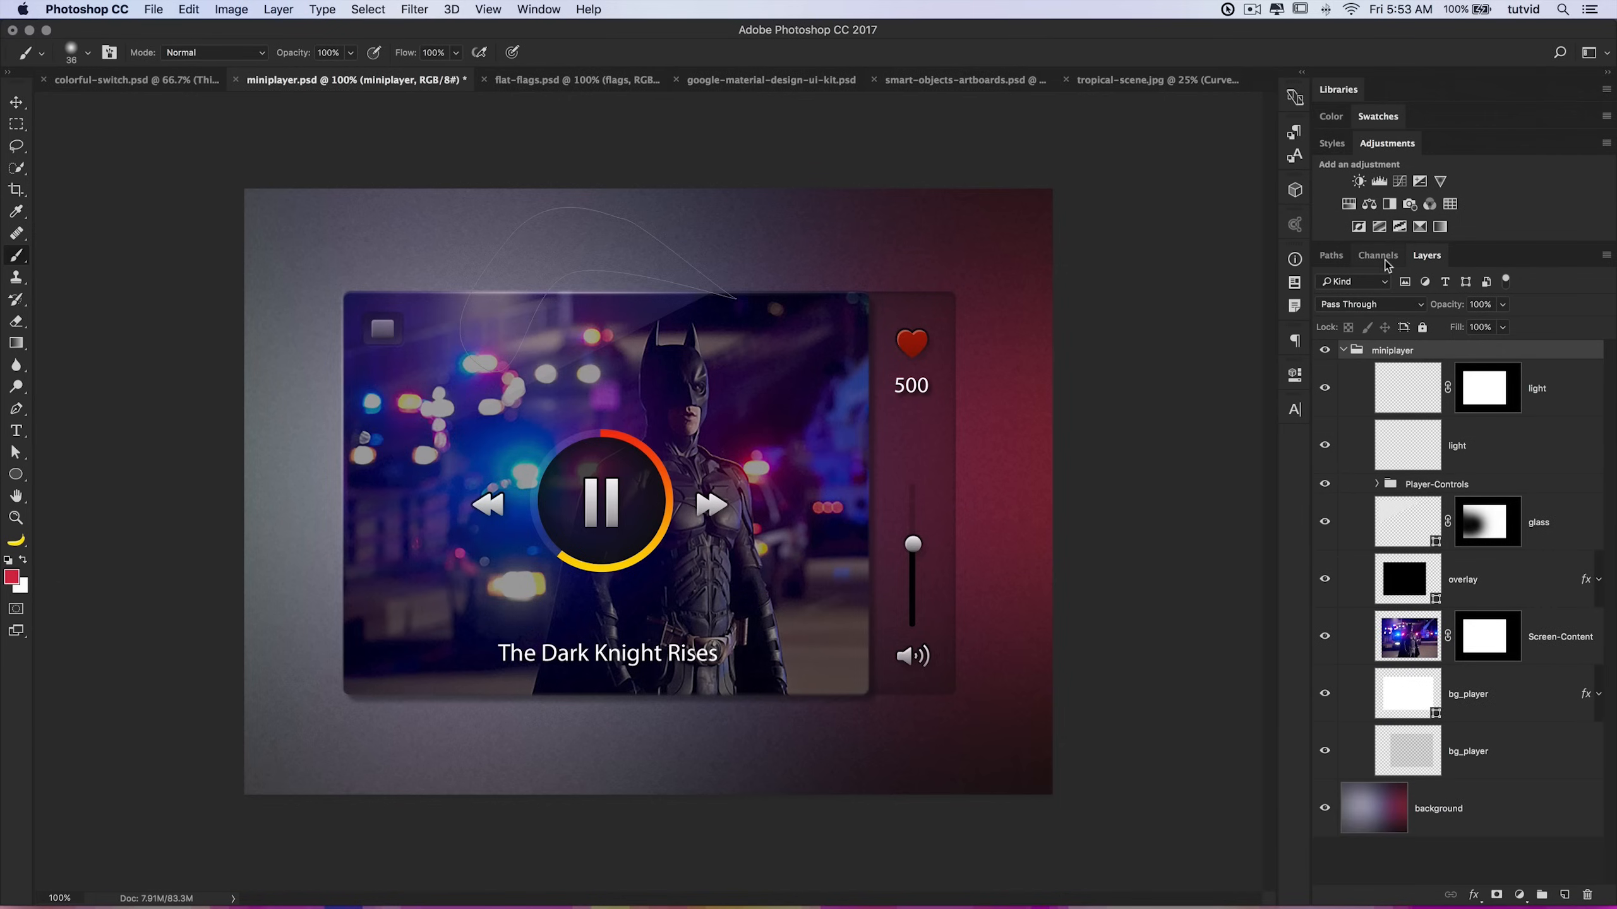
# Step: Delete the Test path and collapse the miniplayer layer group
pyautogui.click(1344, 255)
pyautogui.moveTo(1437, 316); pyautogui.dragTo(1587, 894)
pyautogui.click(1423, 256)
pyautogui.click(1344, 351)
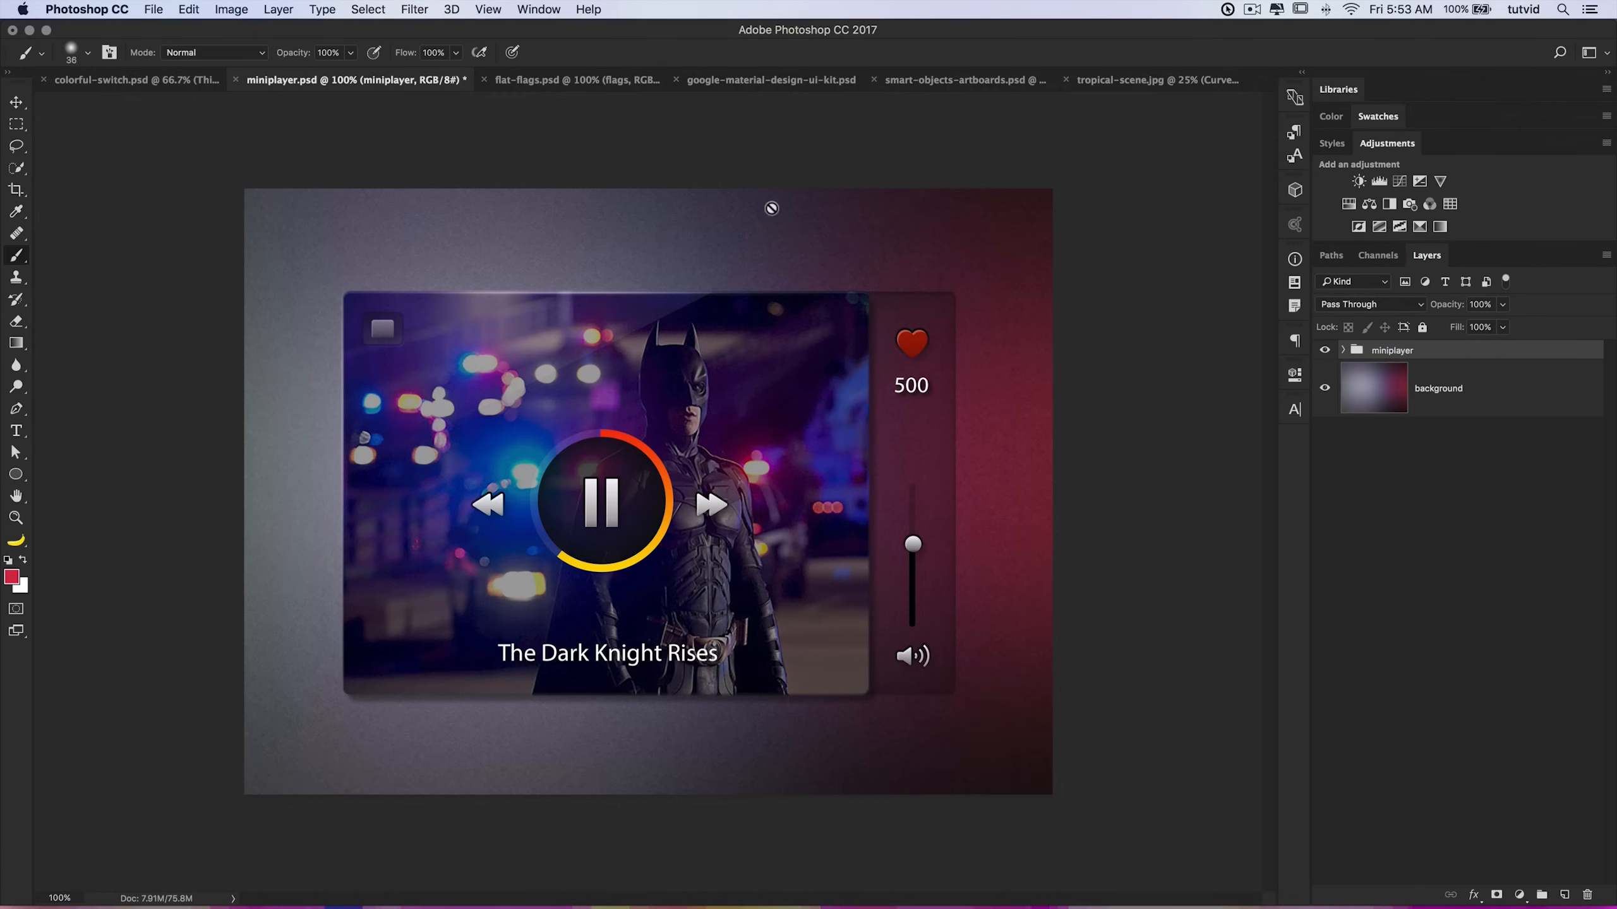
# Step: Switch to colorful-switch.psd, hide the This is text layer, and add a new empty layer
pyautogui.click(129, 86)
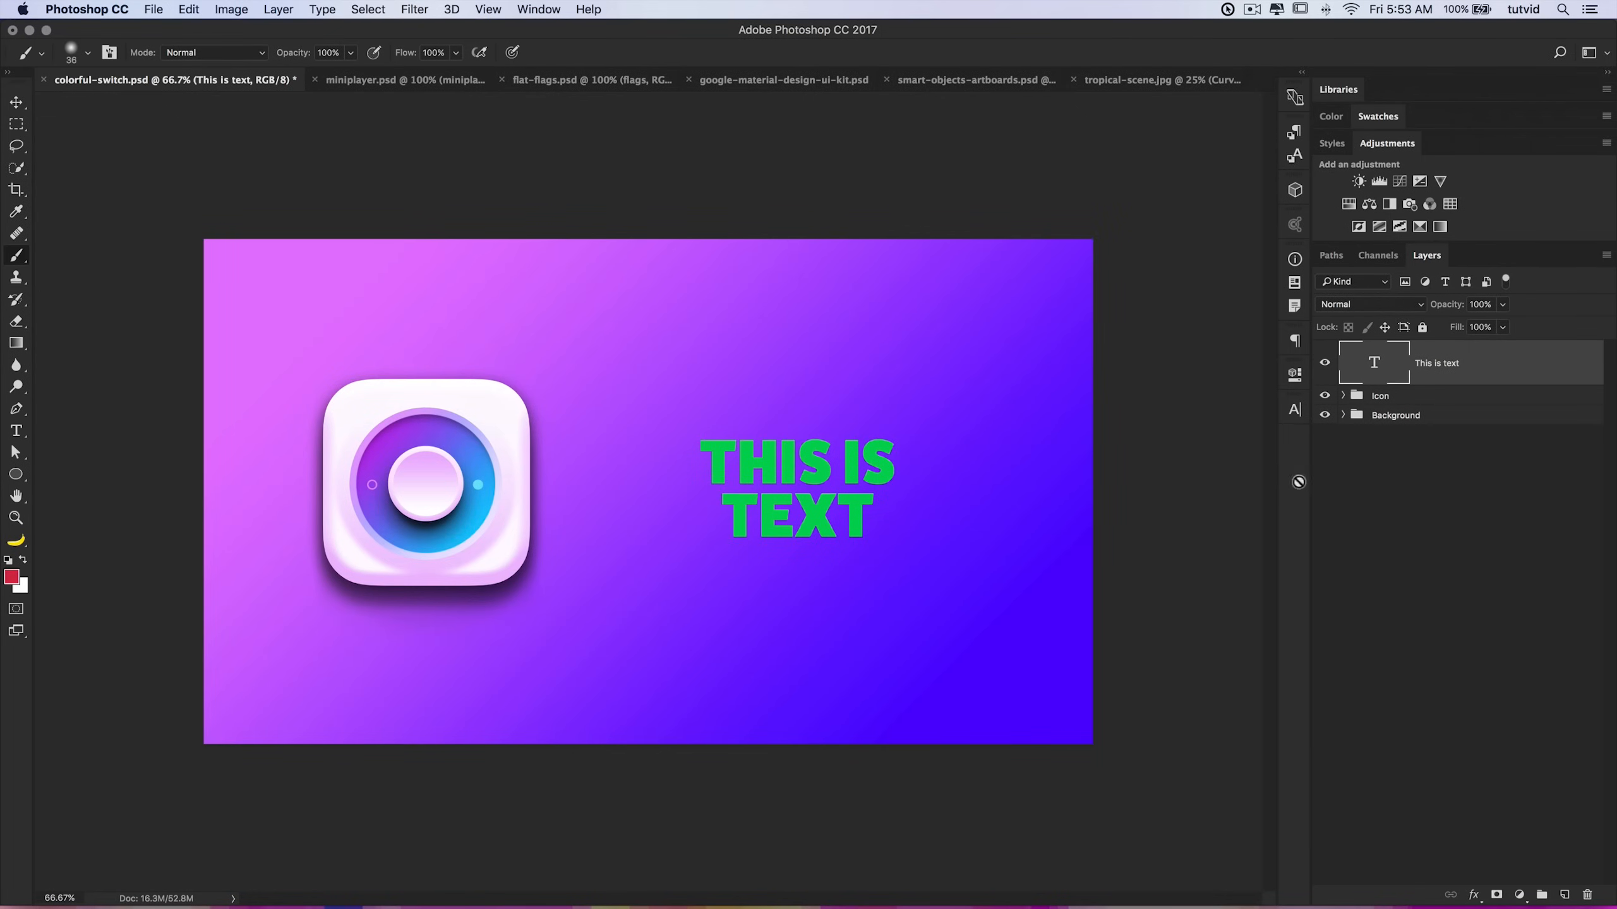
pyautogui.click(1325, 364)
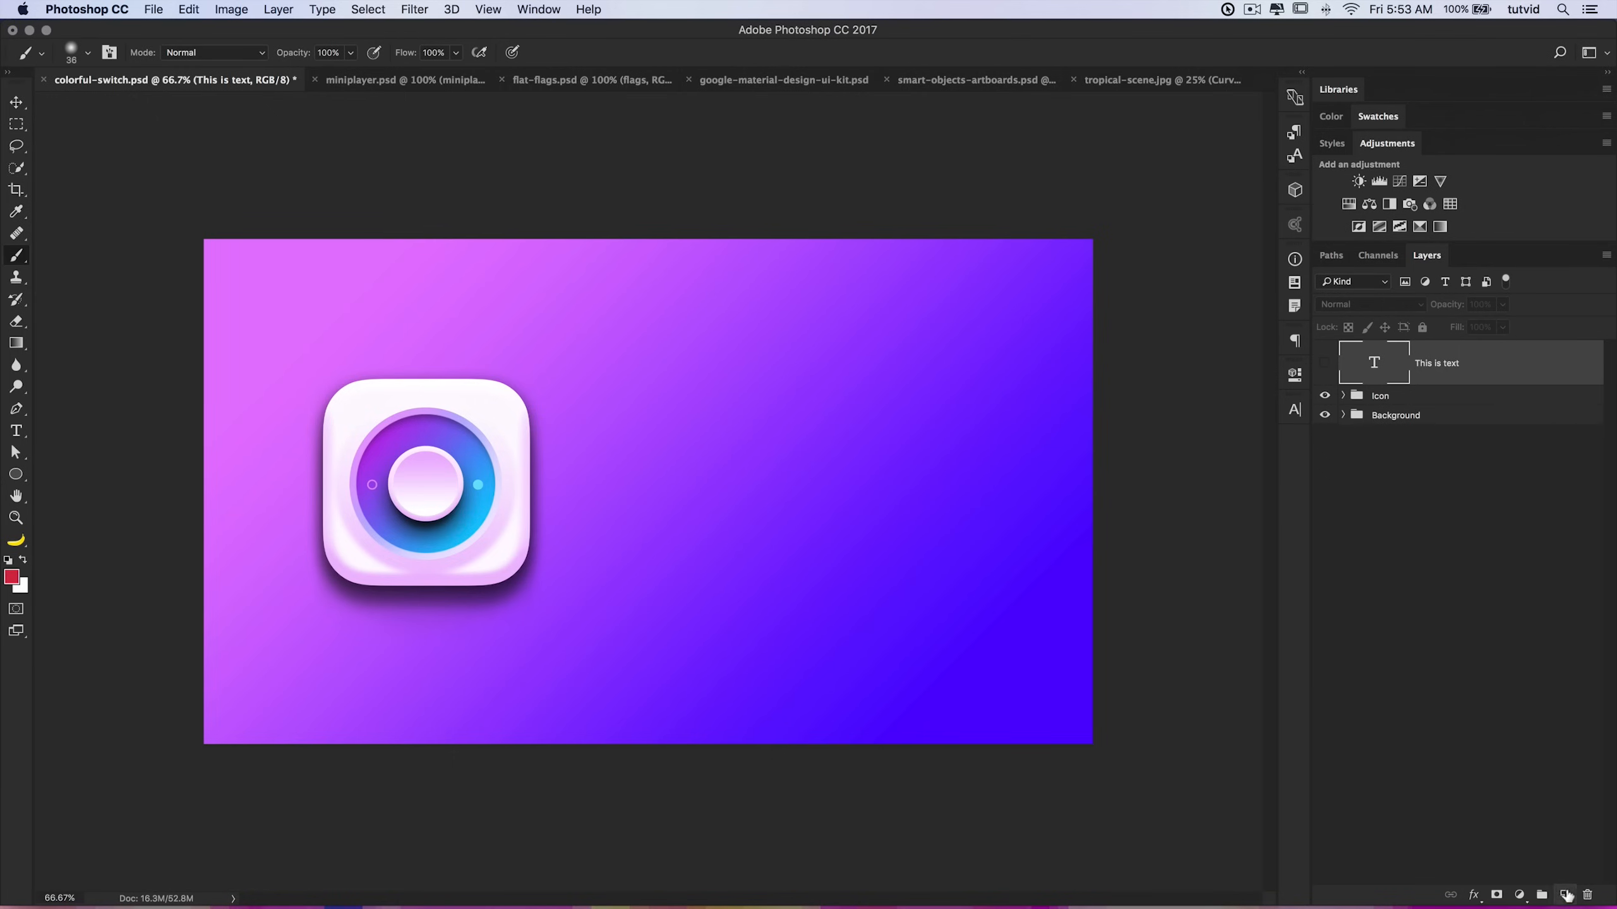
pyautogui.click(1563, 895)
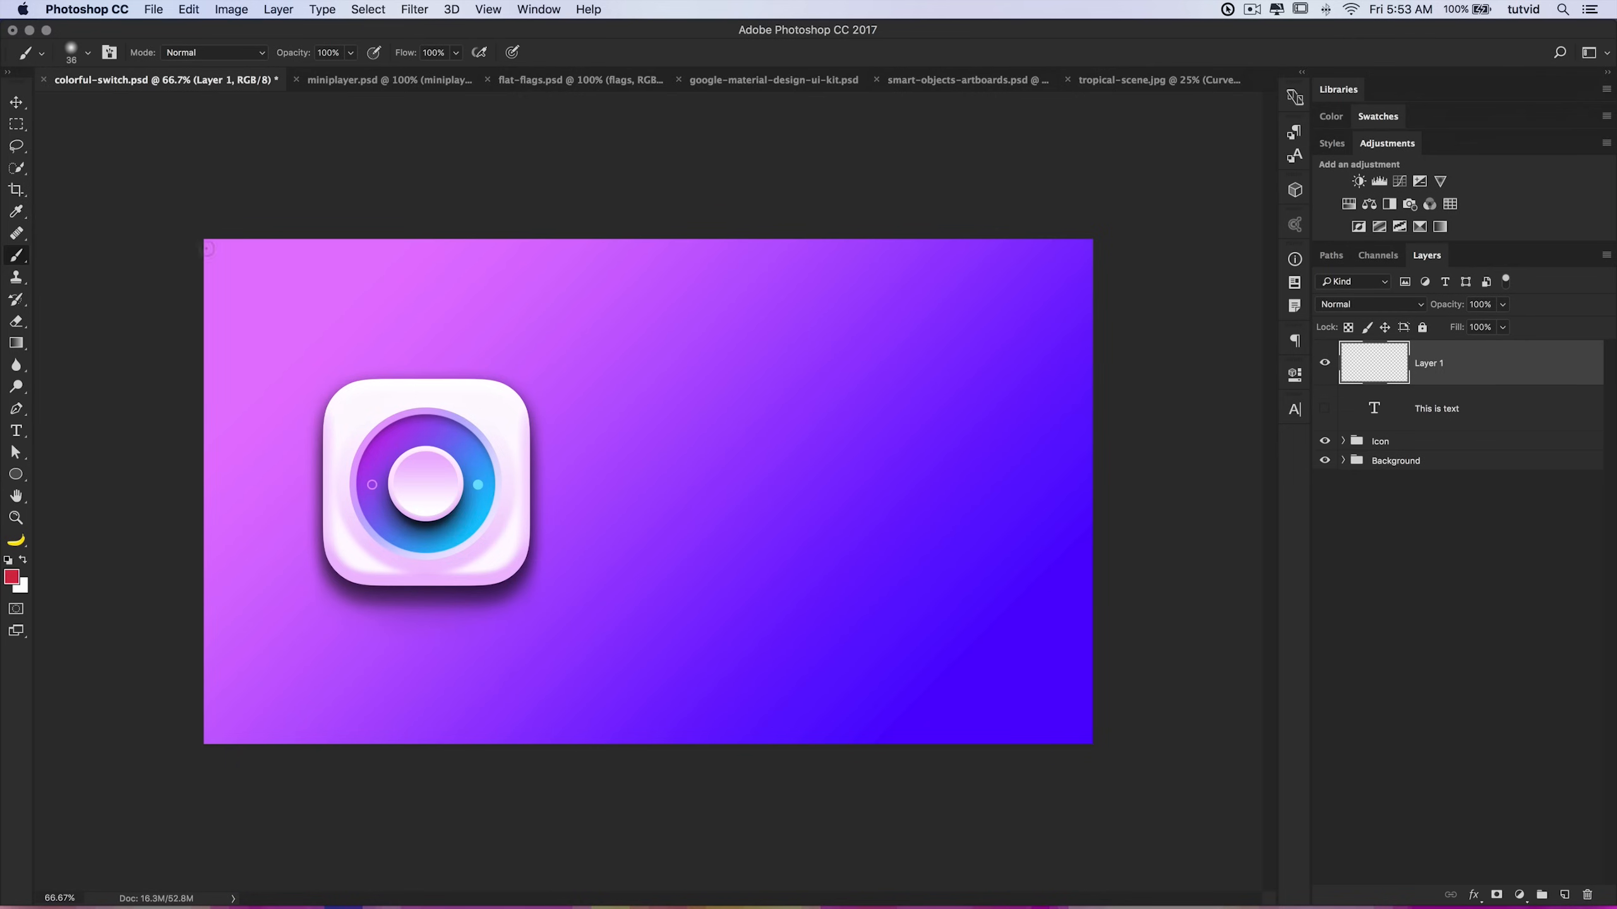
# Step: Set the brush size to 800 px and paint a single red dot on Layer 1
pyautogui.rightClick(699, 362)
pyautogui.moveTo(830, 437); pyautogui.dragTo(937, 443)
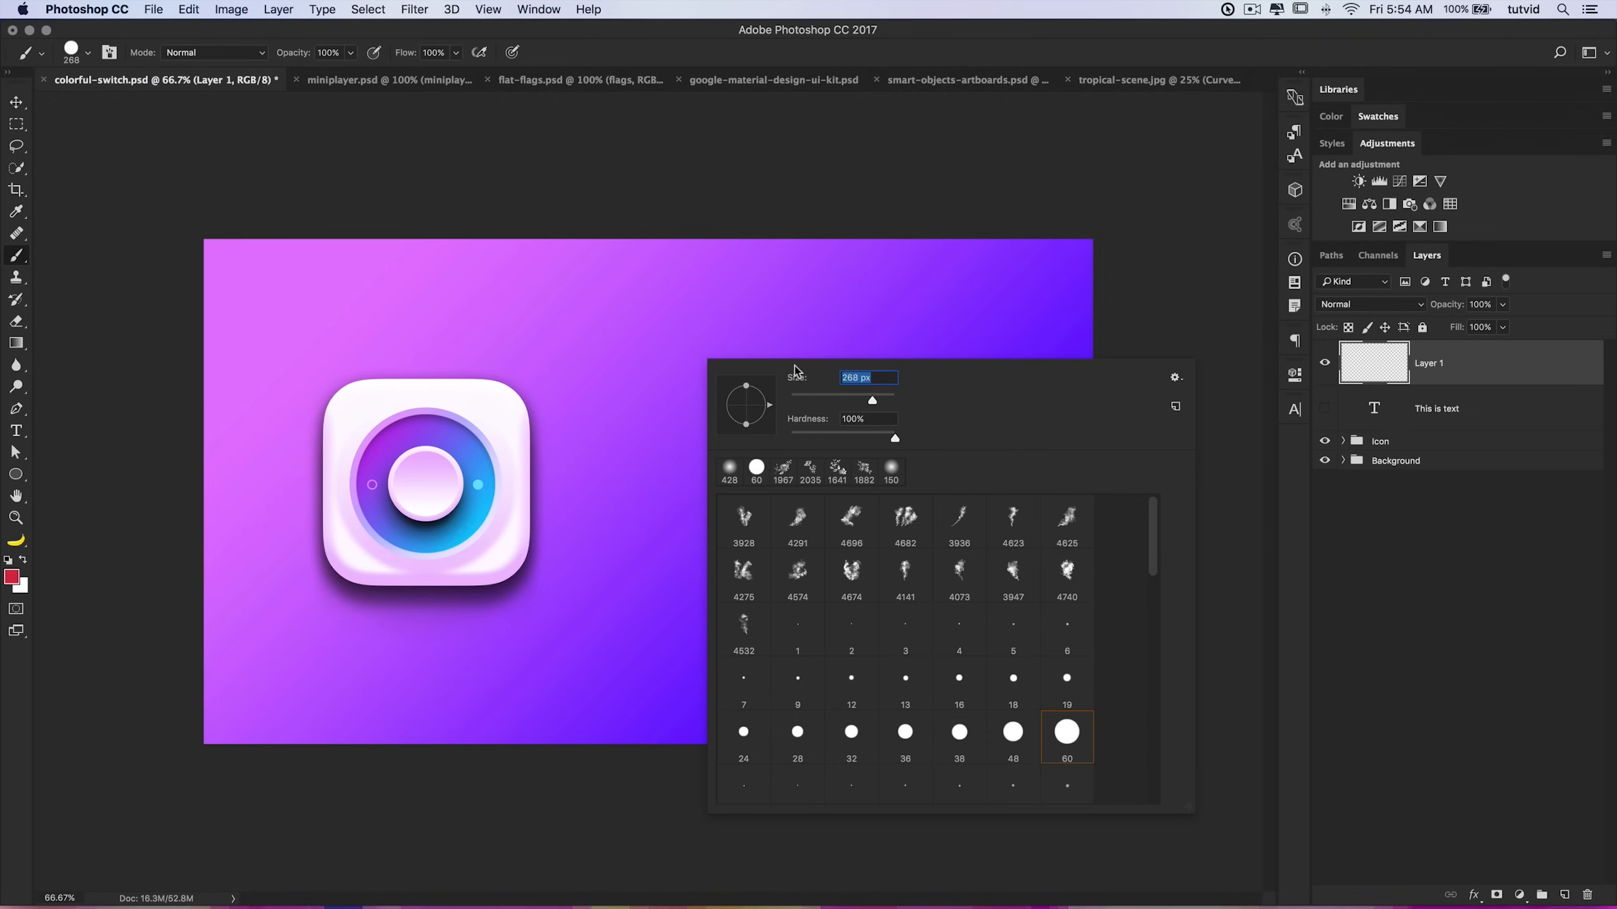
pyautogui.write('800')
pyautogui.press('Tab')
pyautogui.click(573, 455)
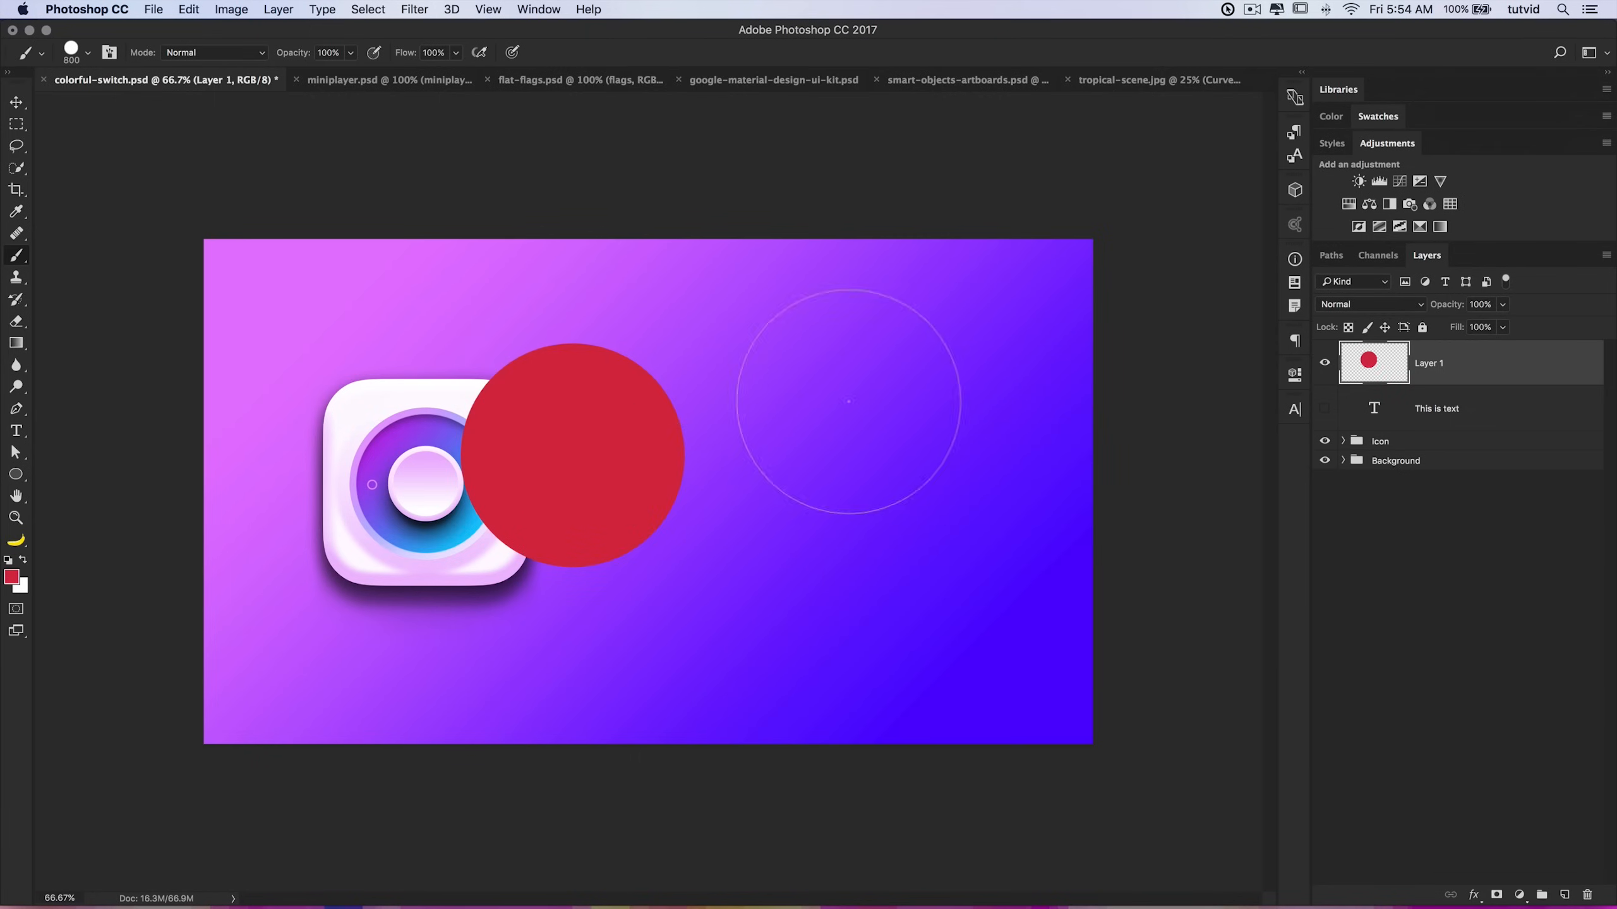
# Step: Move the red circle to the right side of the canvas with the Move tool
pyautogui.press('v')
pyautogui.moveTo(662, 393); pyautogui.dragTo(904, 421)
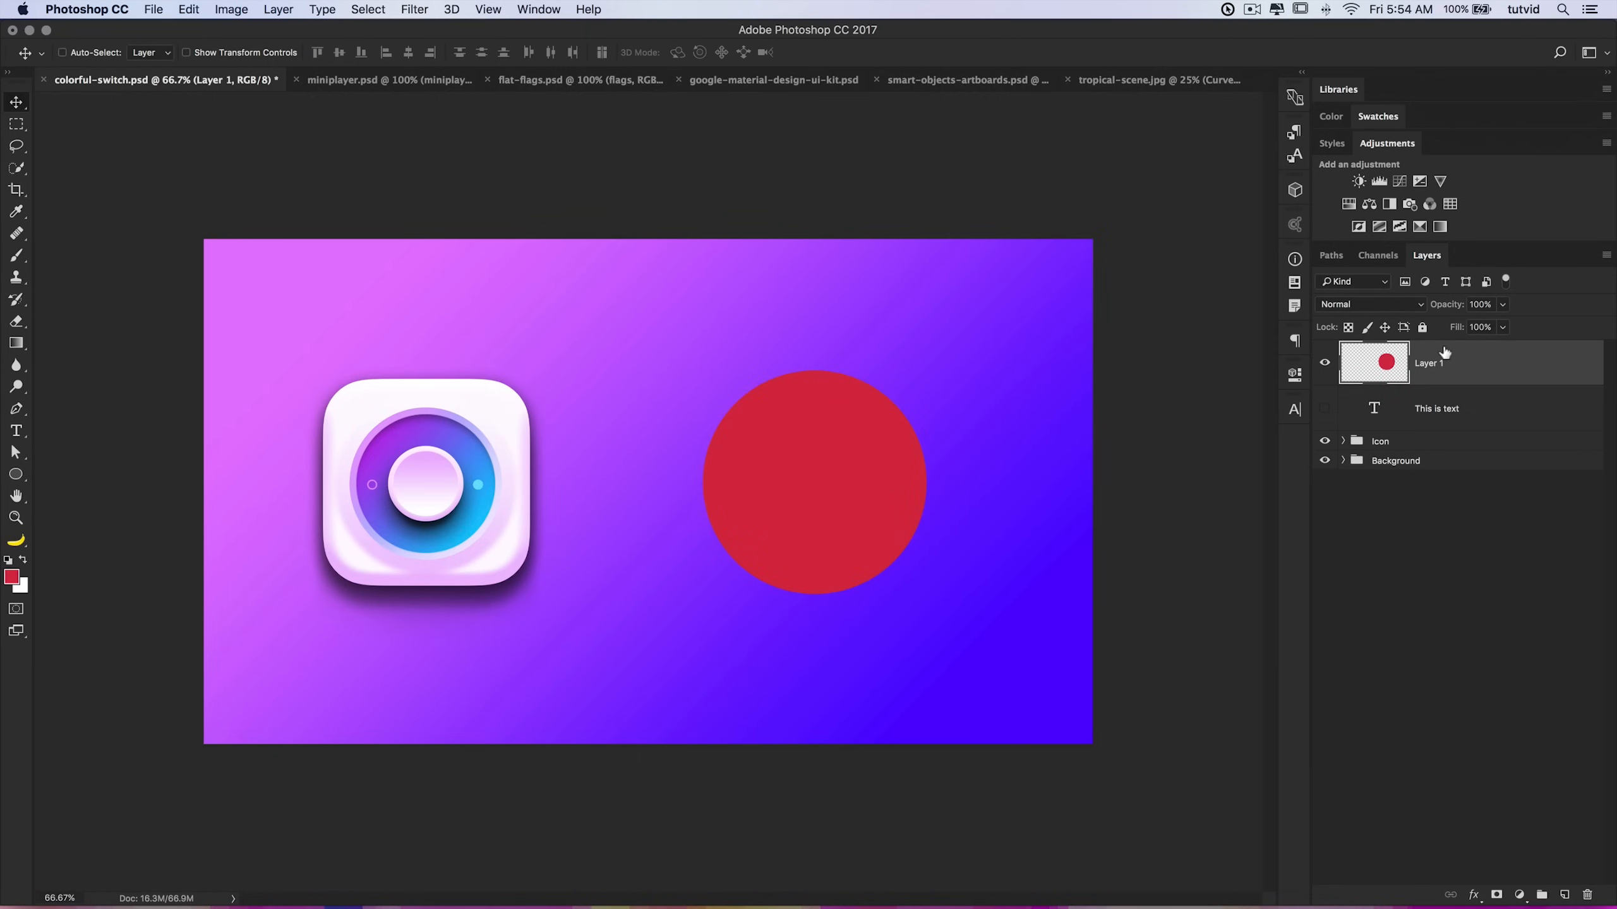
pyautogui.moveTo(819, 452); pyautogui.dragTo(808, 439)
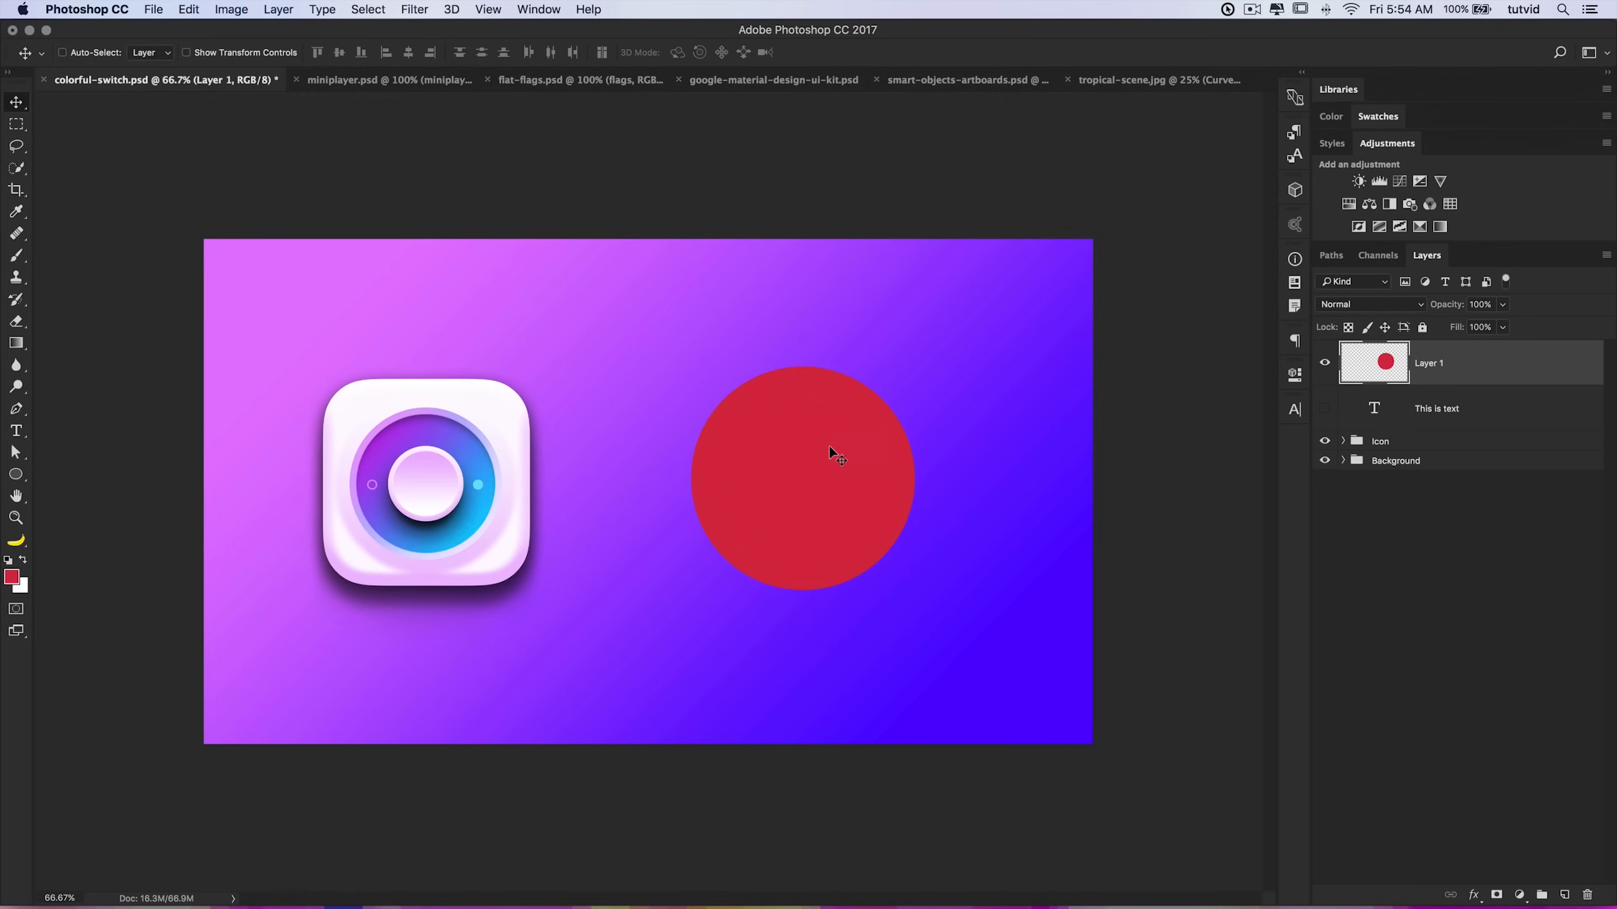
# Step: Scale the pixel circle down to a dot and back up with Free Transform, then undo the transformations
pyautogui.press('super+t')
pyautogui.moveTo(916, 369); pyautogui.dragTo(809, 473)
pyautogui.press('Return')
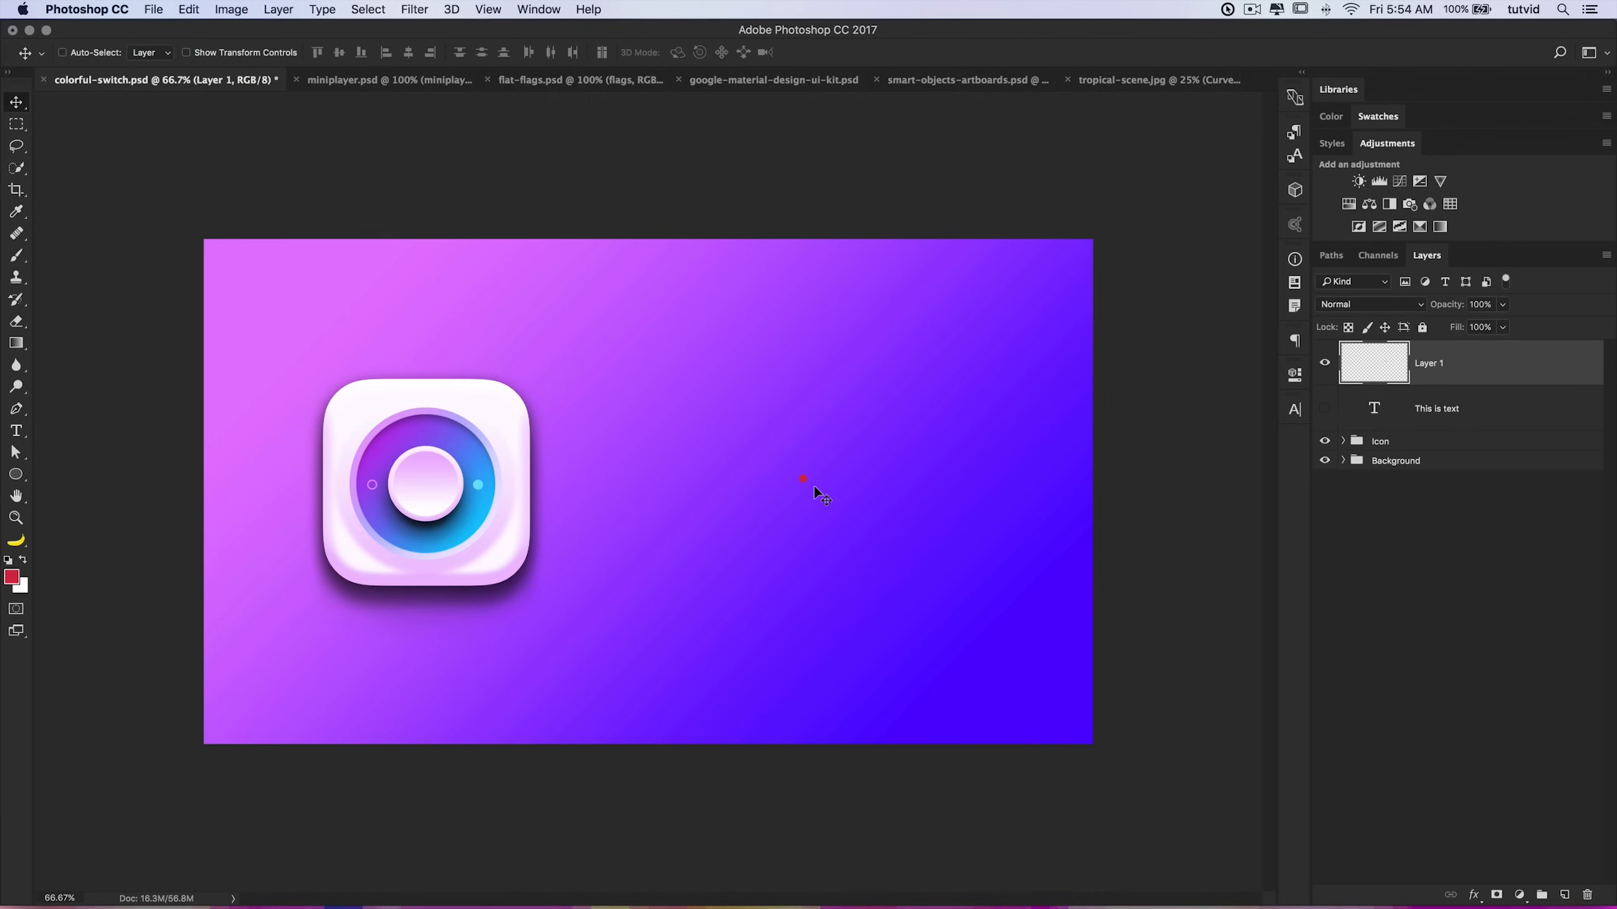
pyautogui.press('super+t')
pyautogui.moveTo(807, 471); pyautogui.dragTo(1089, 302)
pyautogui.press('Return')
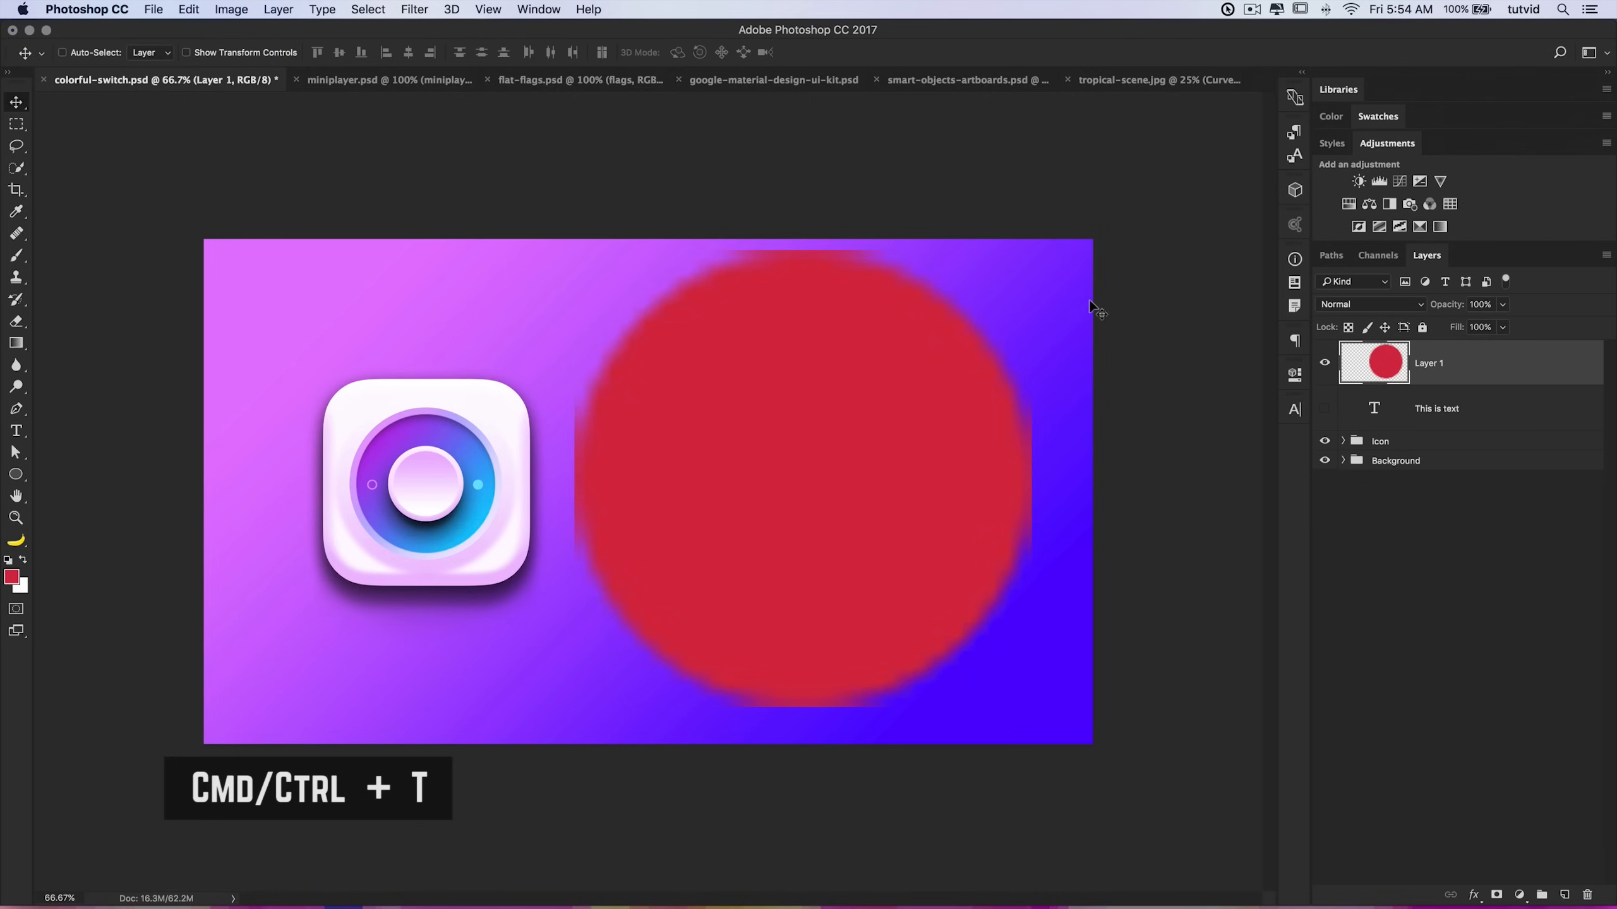
pyautogui.moveTo(882, 379); pyautogui.dragTo(889, 389)
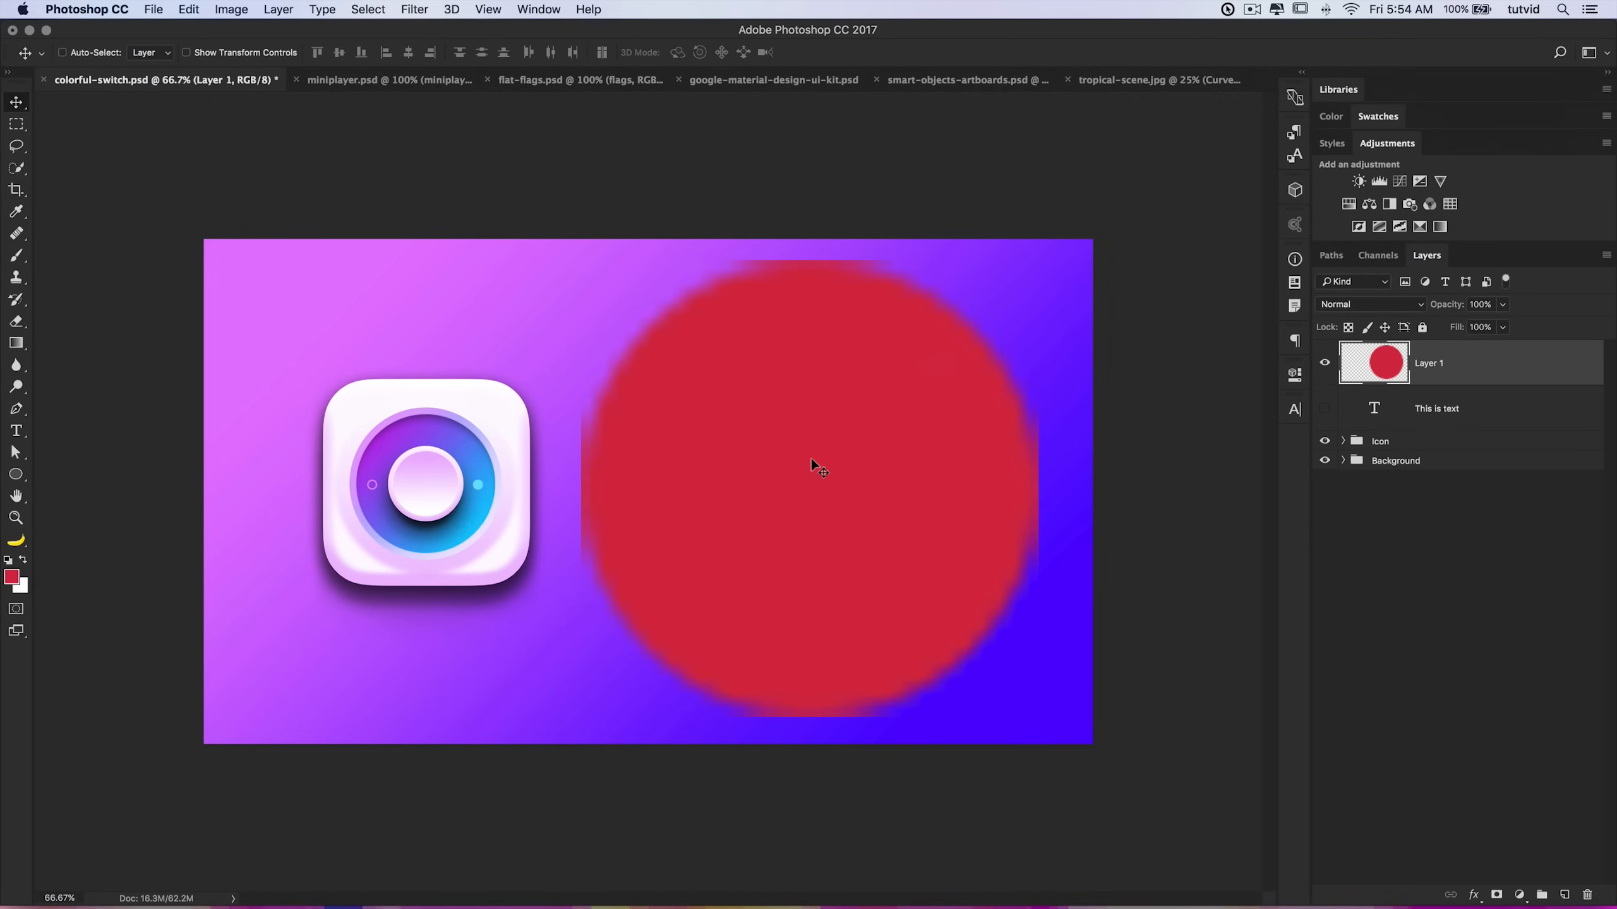
pyautogui.press('super+z')
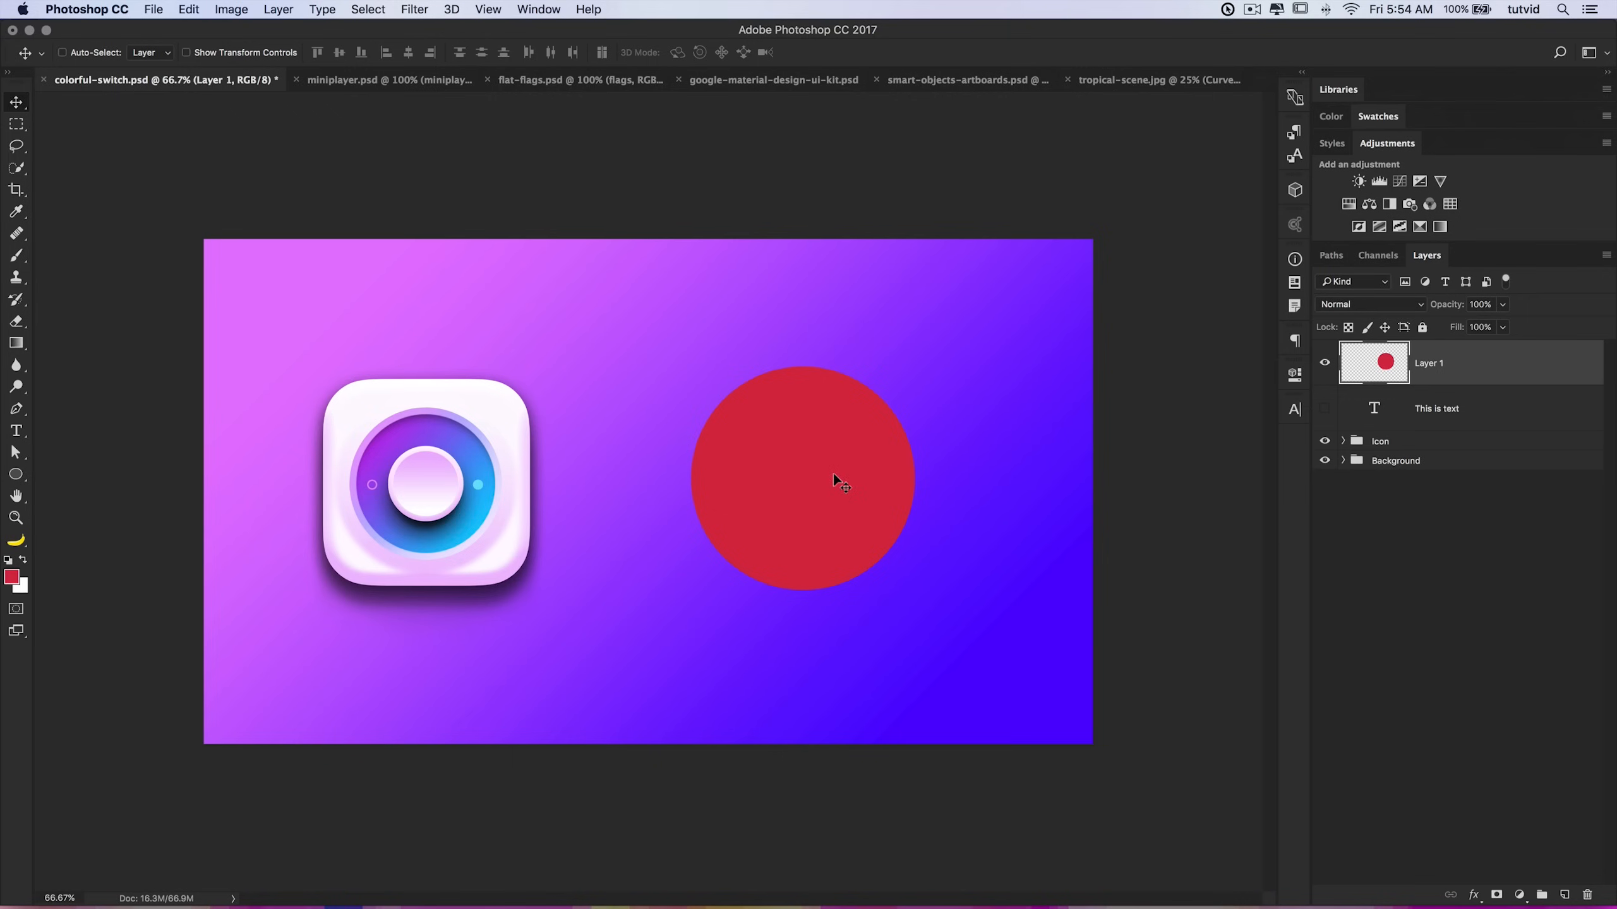
# Step: Nudge the circle slightly and convert Layer 1 to a Smart Object
pyautogui.press('super')
pyautogui.moveTo(856, 443); pyautogui.dragTo(866, 451)
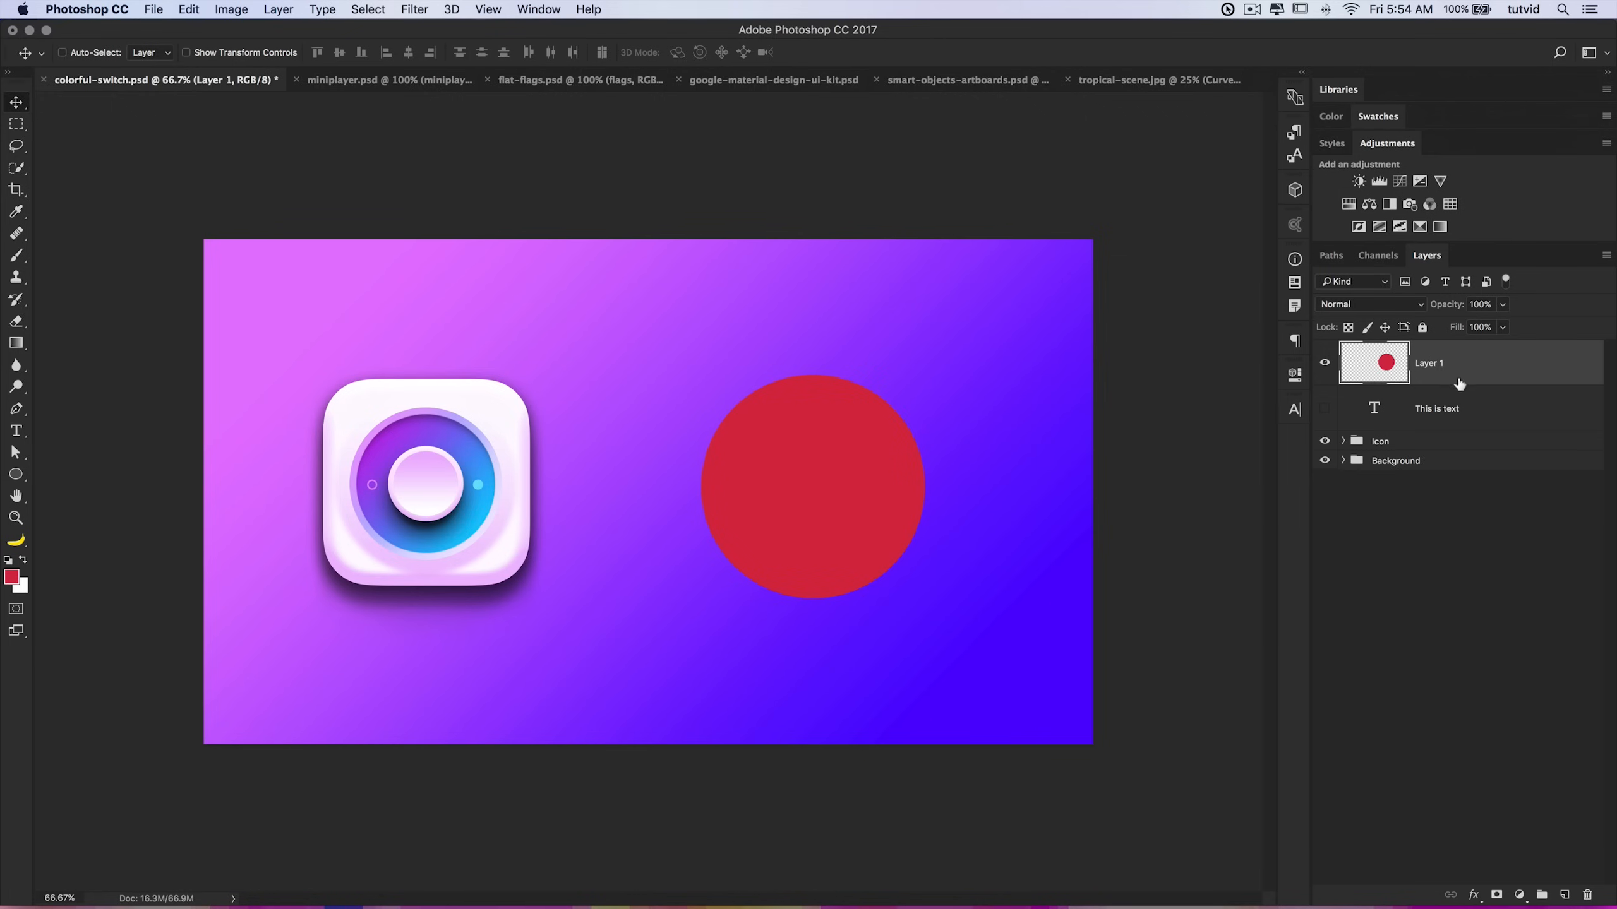
pyautogui.rightClick(1462, 357)
pyautogui.click(1454, 399)
# Step: Shrink the smart object circle to a dot with Free Transform, then scale it back up larger
pyautogui.press('super+t')
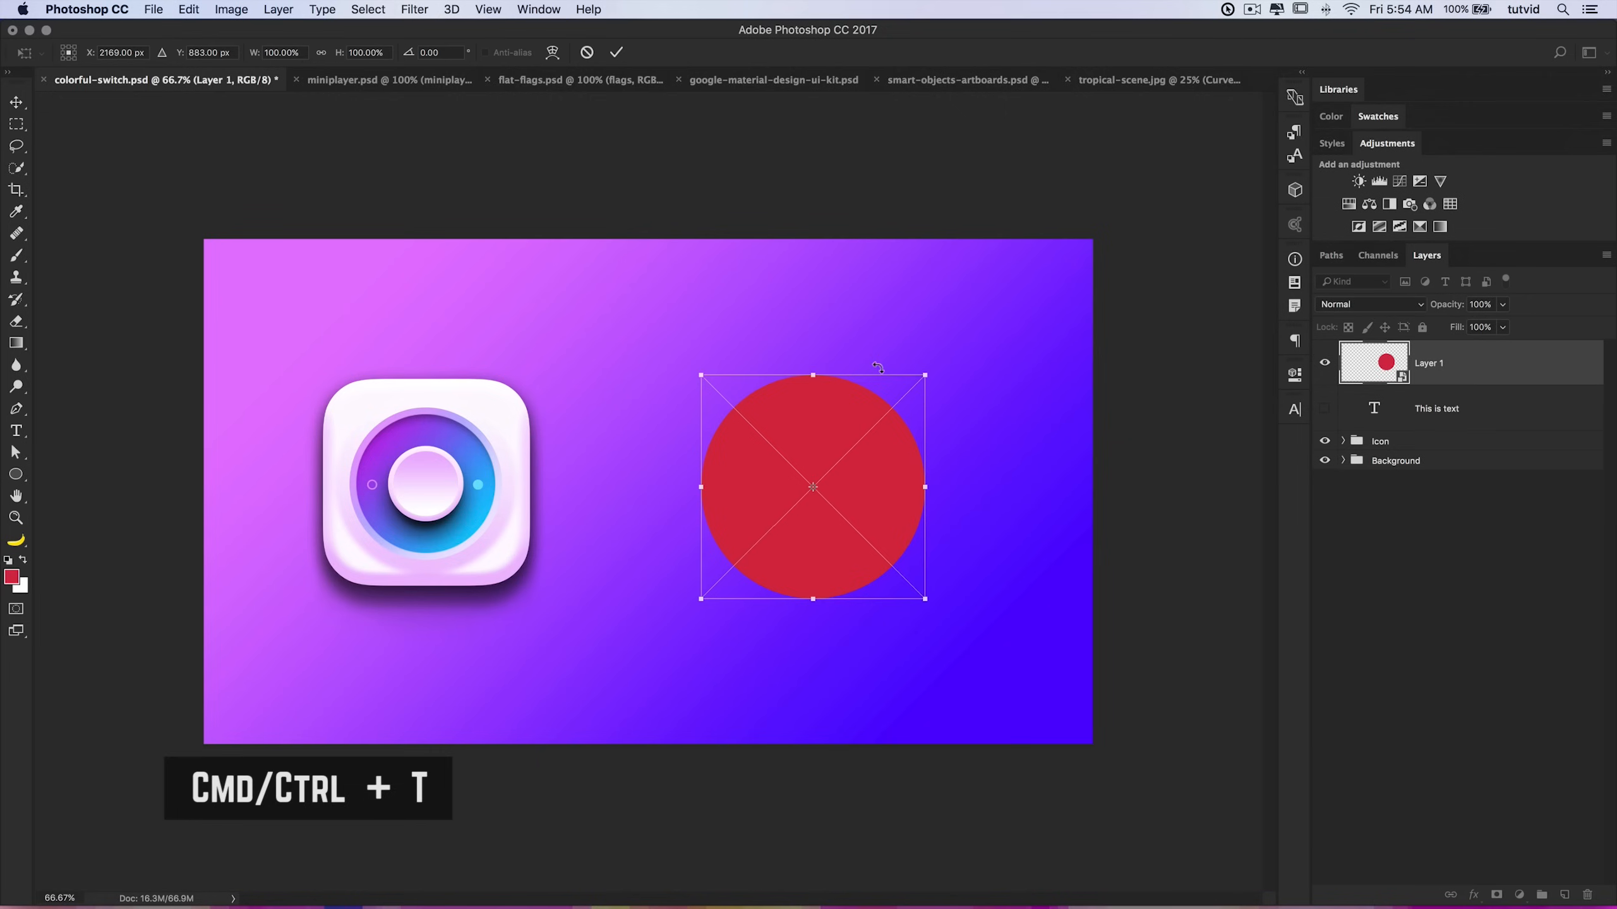
pyautogui.moveTo(925, 376); pyautogui.dragTo(813, 487)
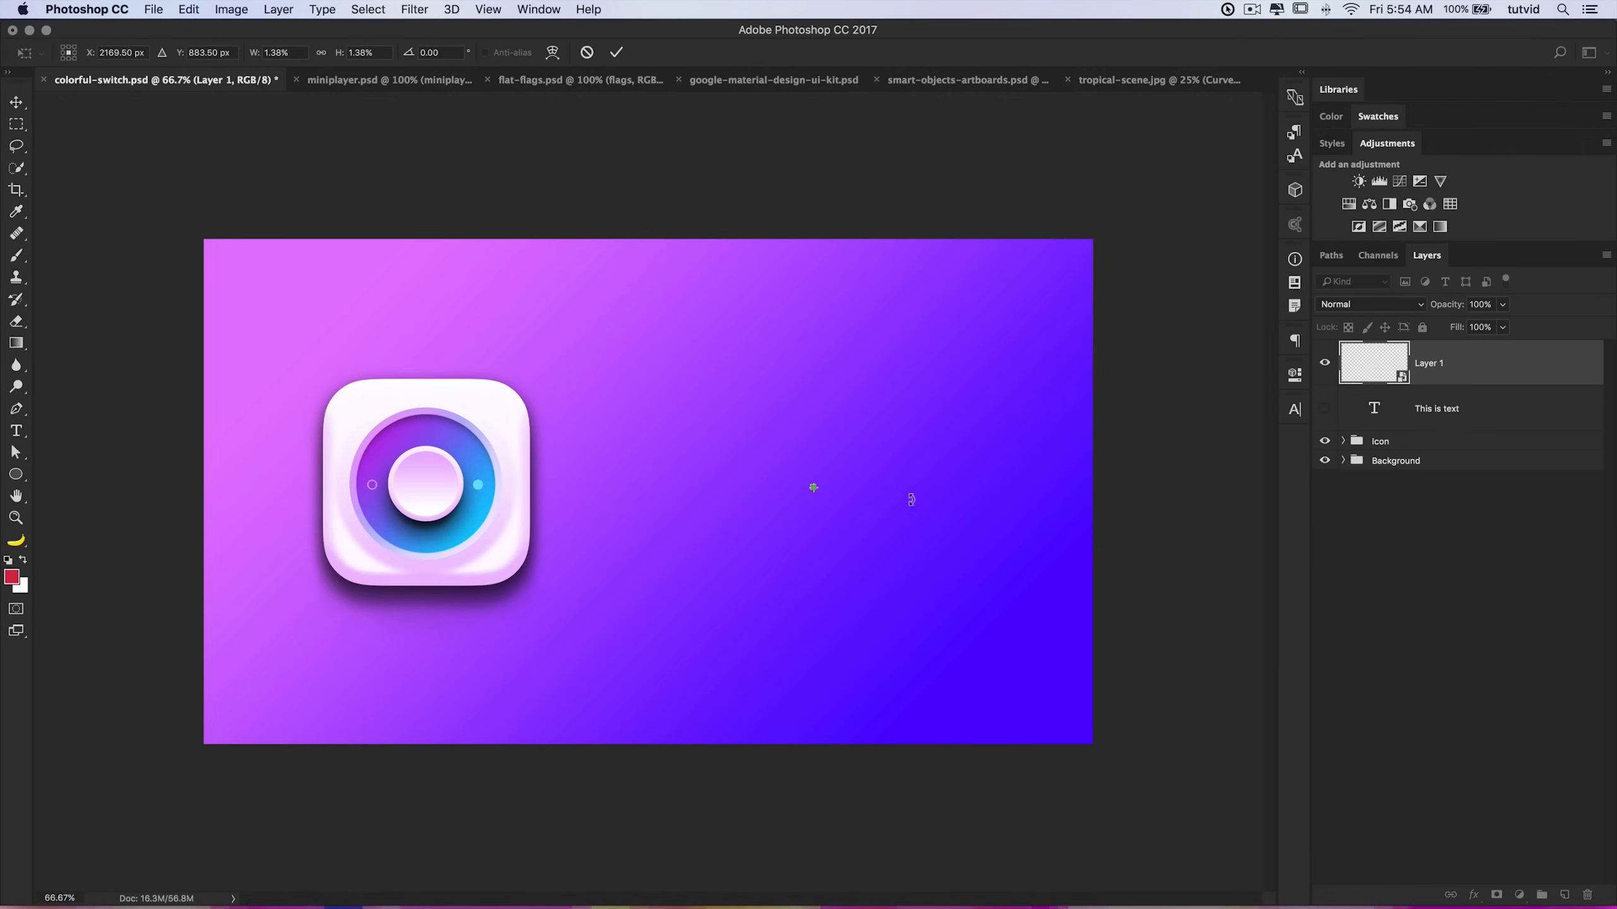
pyautogui.press('Return')
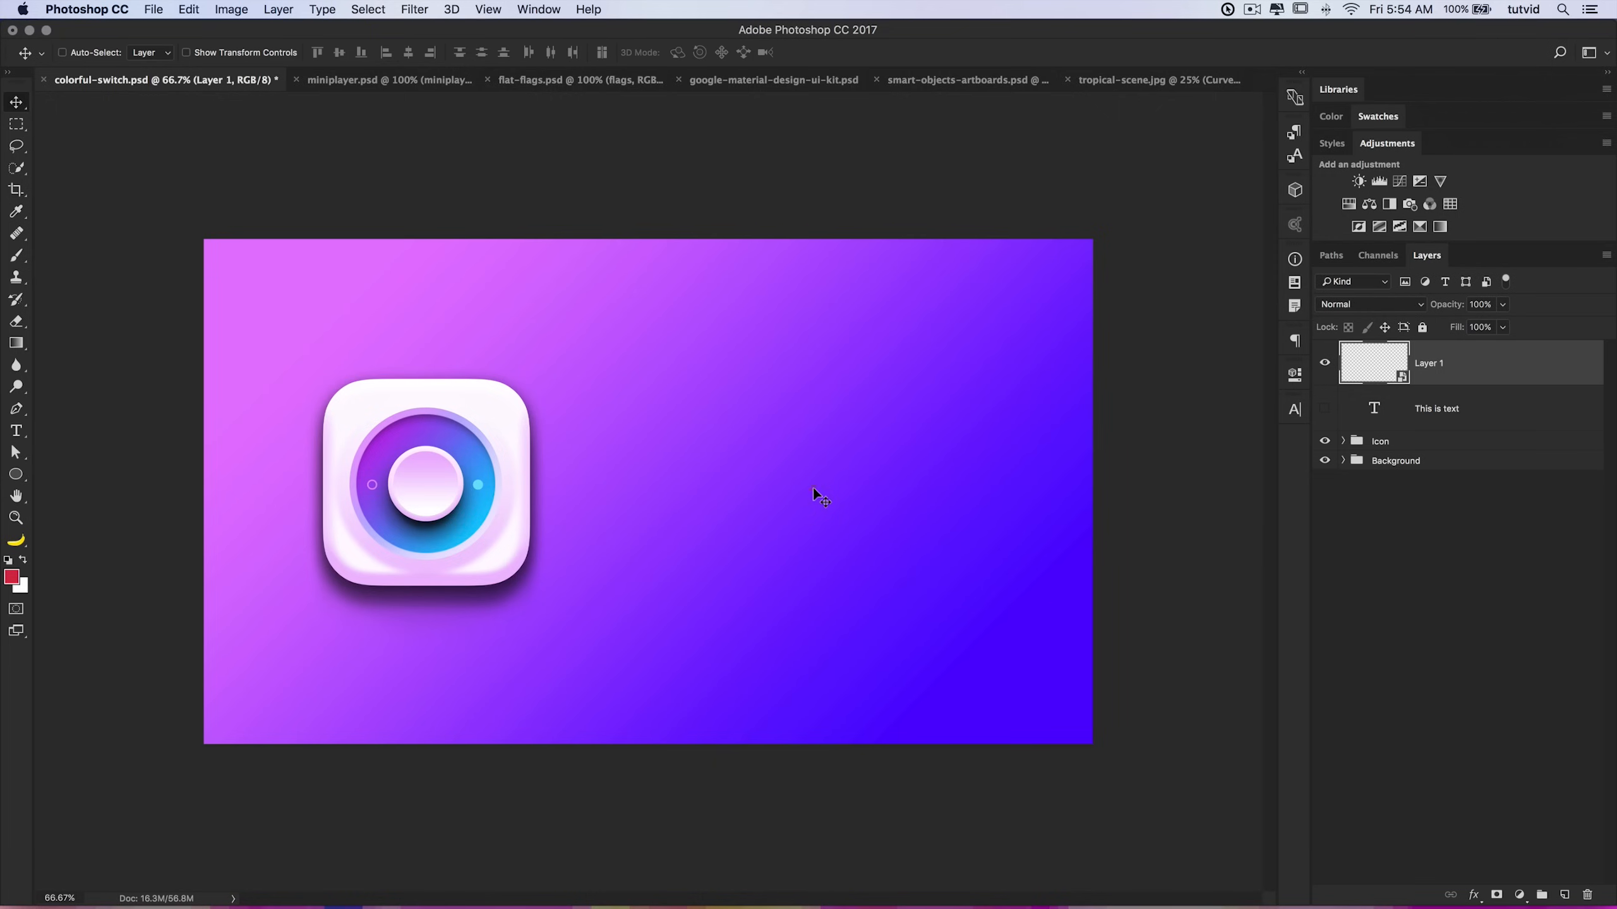
pyautogui.press('super+t')
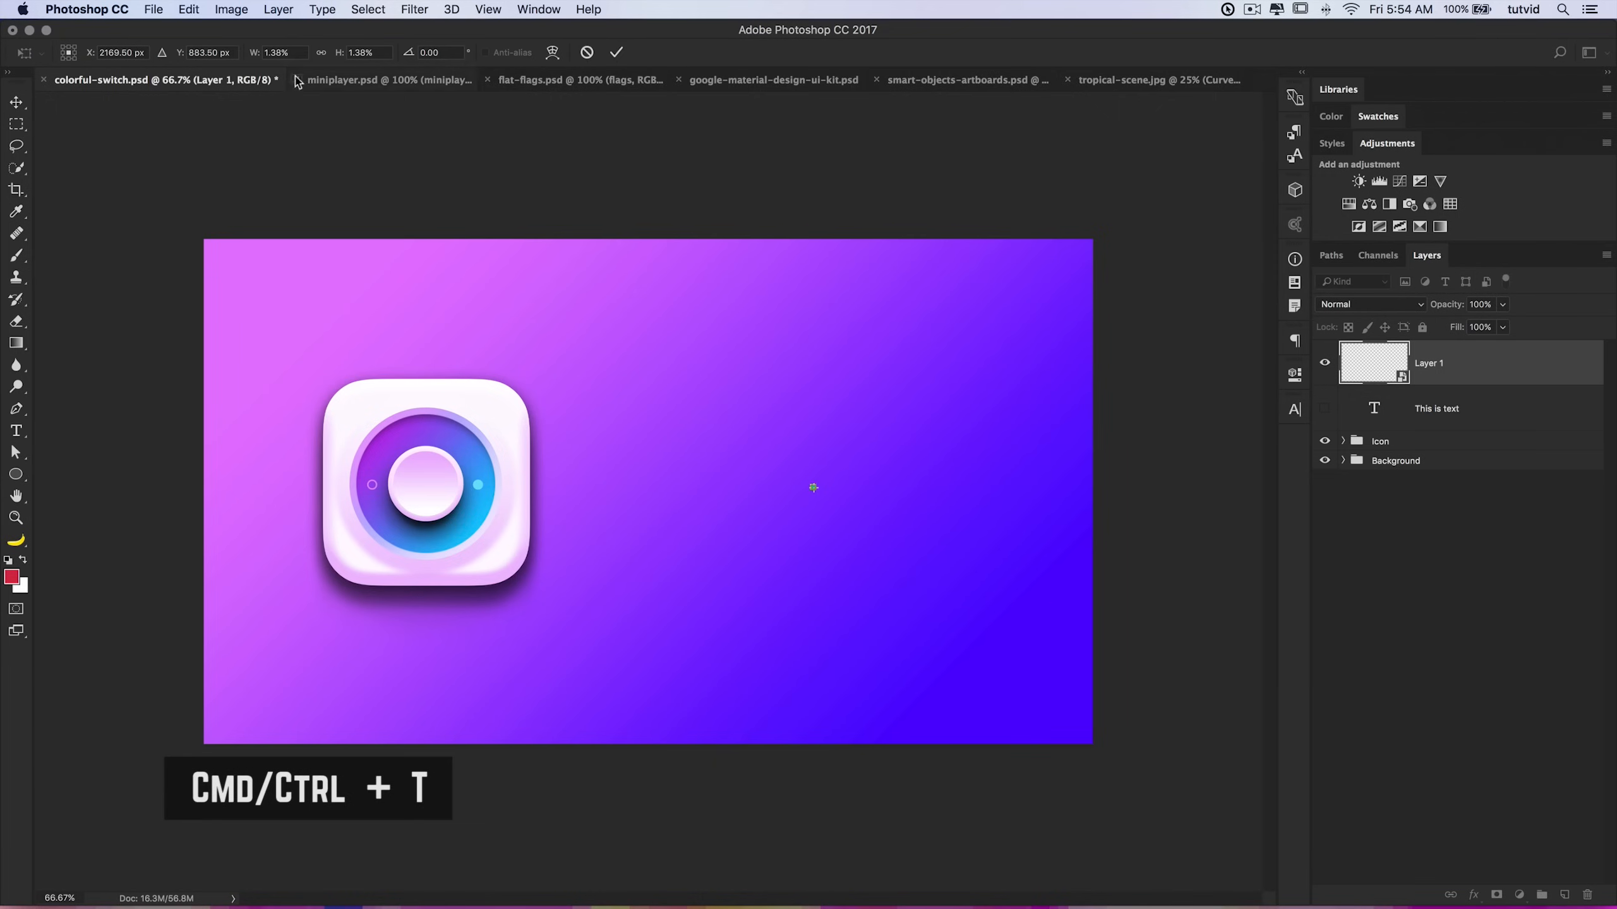
pyautogui.moveTo(817, 482); pyautogui.dragTo(999, 328)
pyautogui.press('Return')
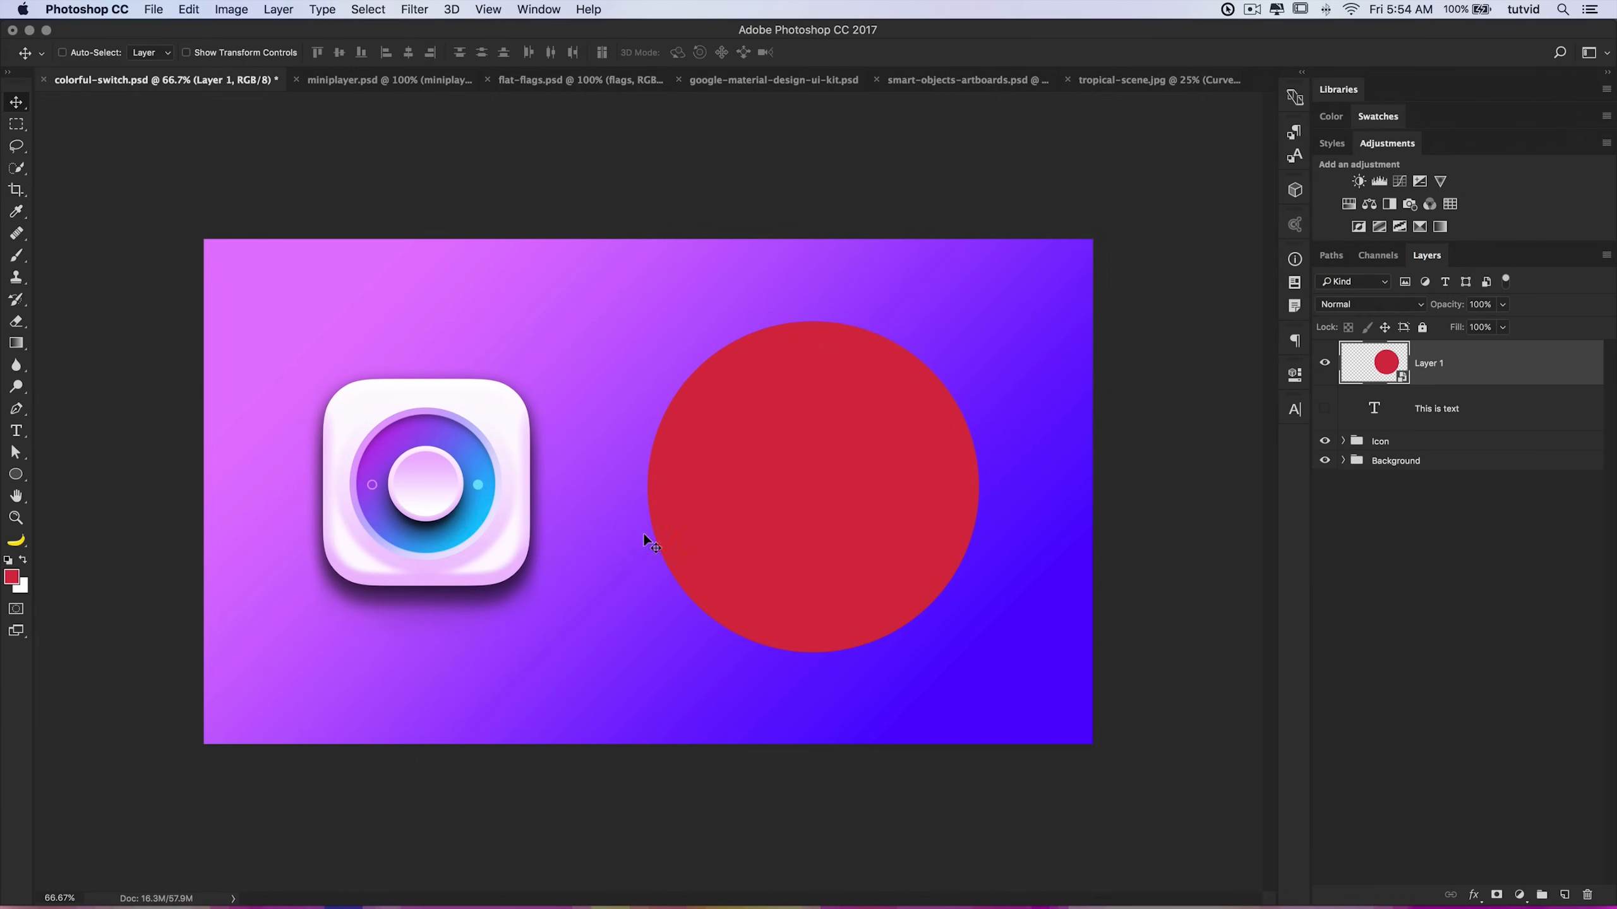
# Step: Reset the circle's transform to 100% width and 100% height and reposition it slightly
pyautogui.hotkey('ctrl', 't')
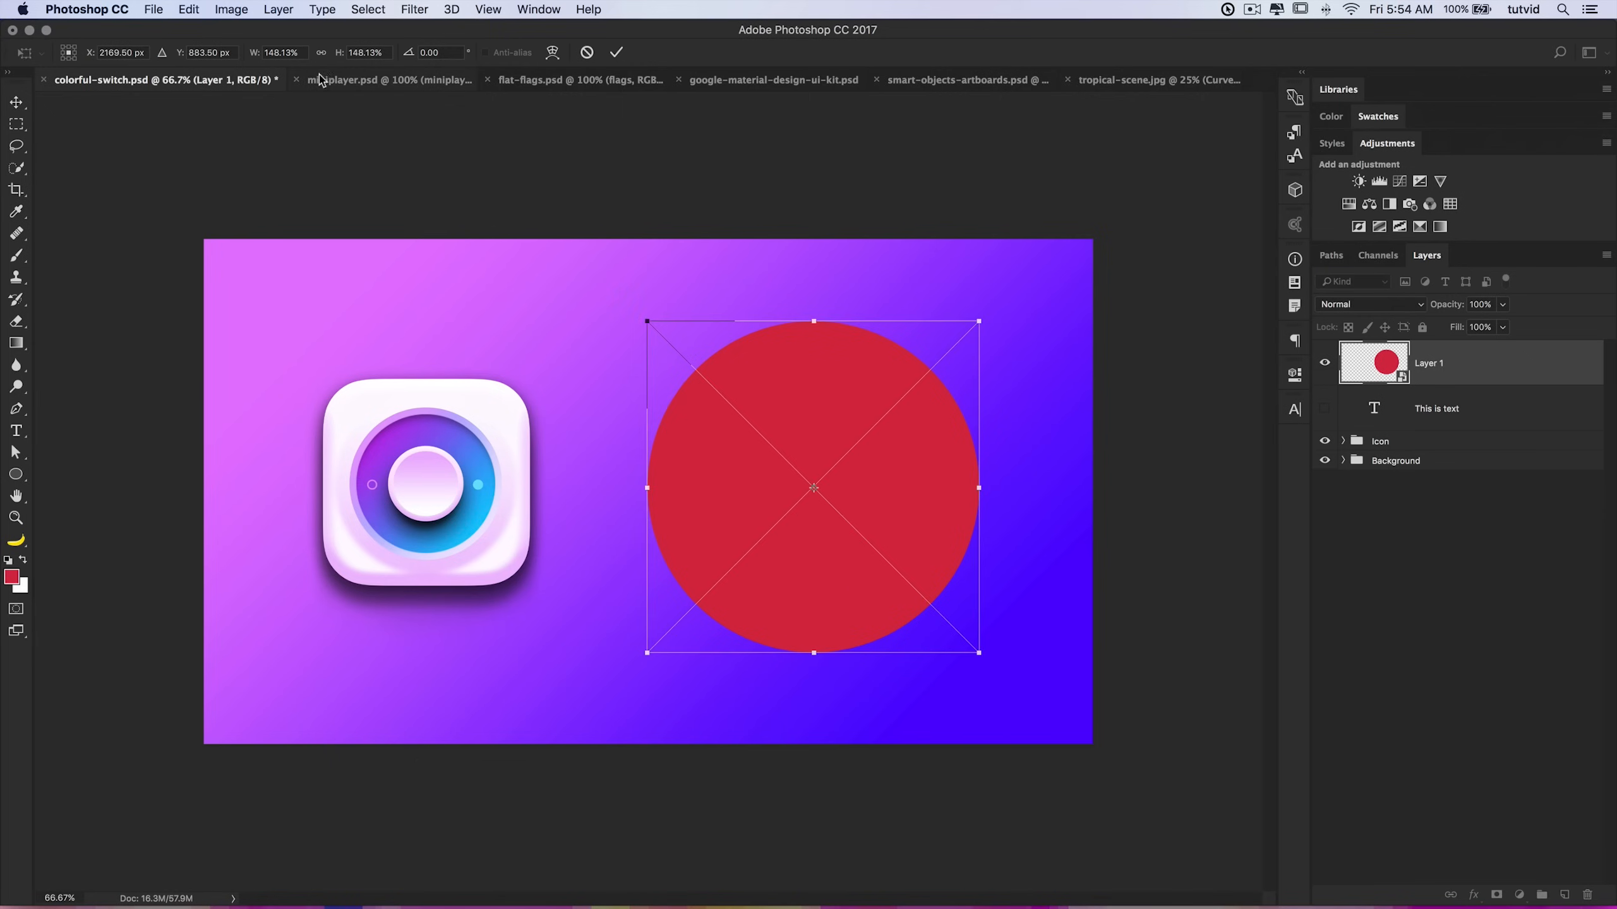
pyautogui.moveTo(302, 52); pyautogui.dragTo(220, 43)
pyautogui.click(301, 53)
pyautogui.write('100')
pyautogui.press('Tab')
pyautogui.write('100')
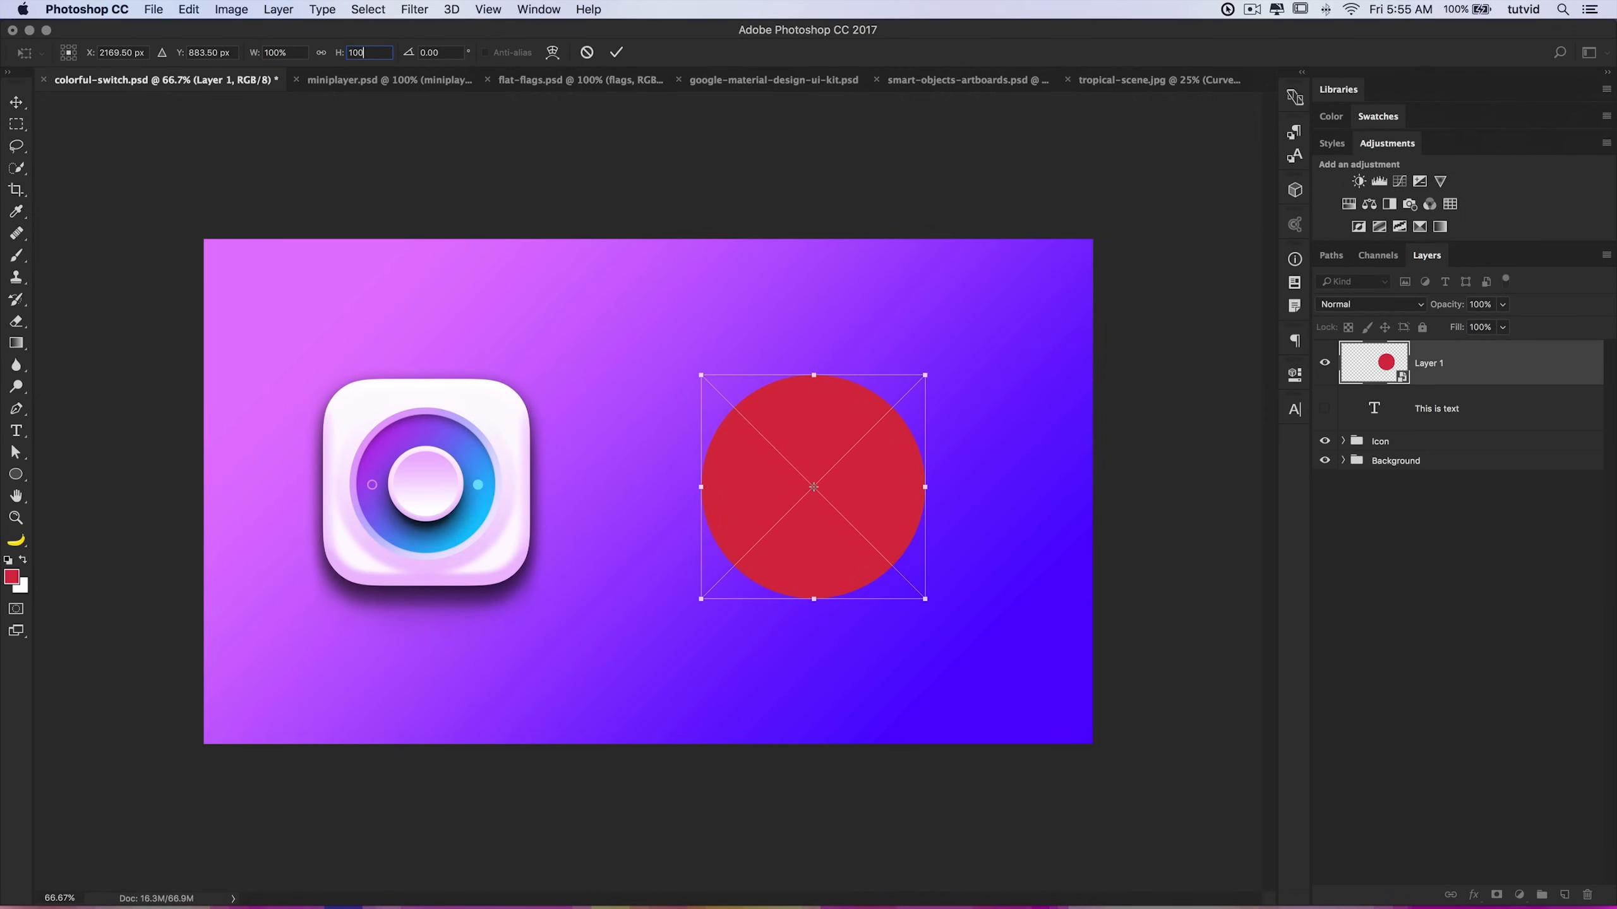
pyautogui.click(619, 52)
pyautogui.moveTo(869, 462)
pyautogui.mouseDown()
pyautogui.moveTo(801, 444)
pyautogui.moveTo(682, 452)
pyautogui.moveTo(723, 448)
pyautogui.moveTo(746, 497)
pyautogui.moveTo(855, 480)
pyautogui.mouseUp()
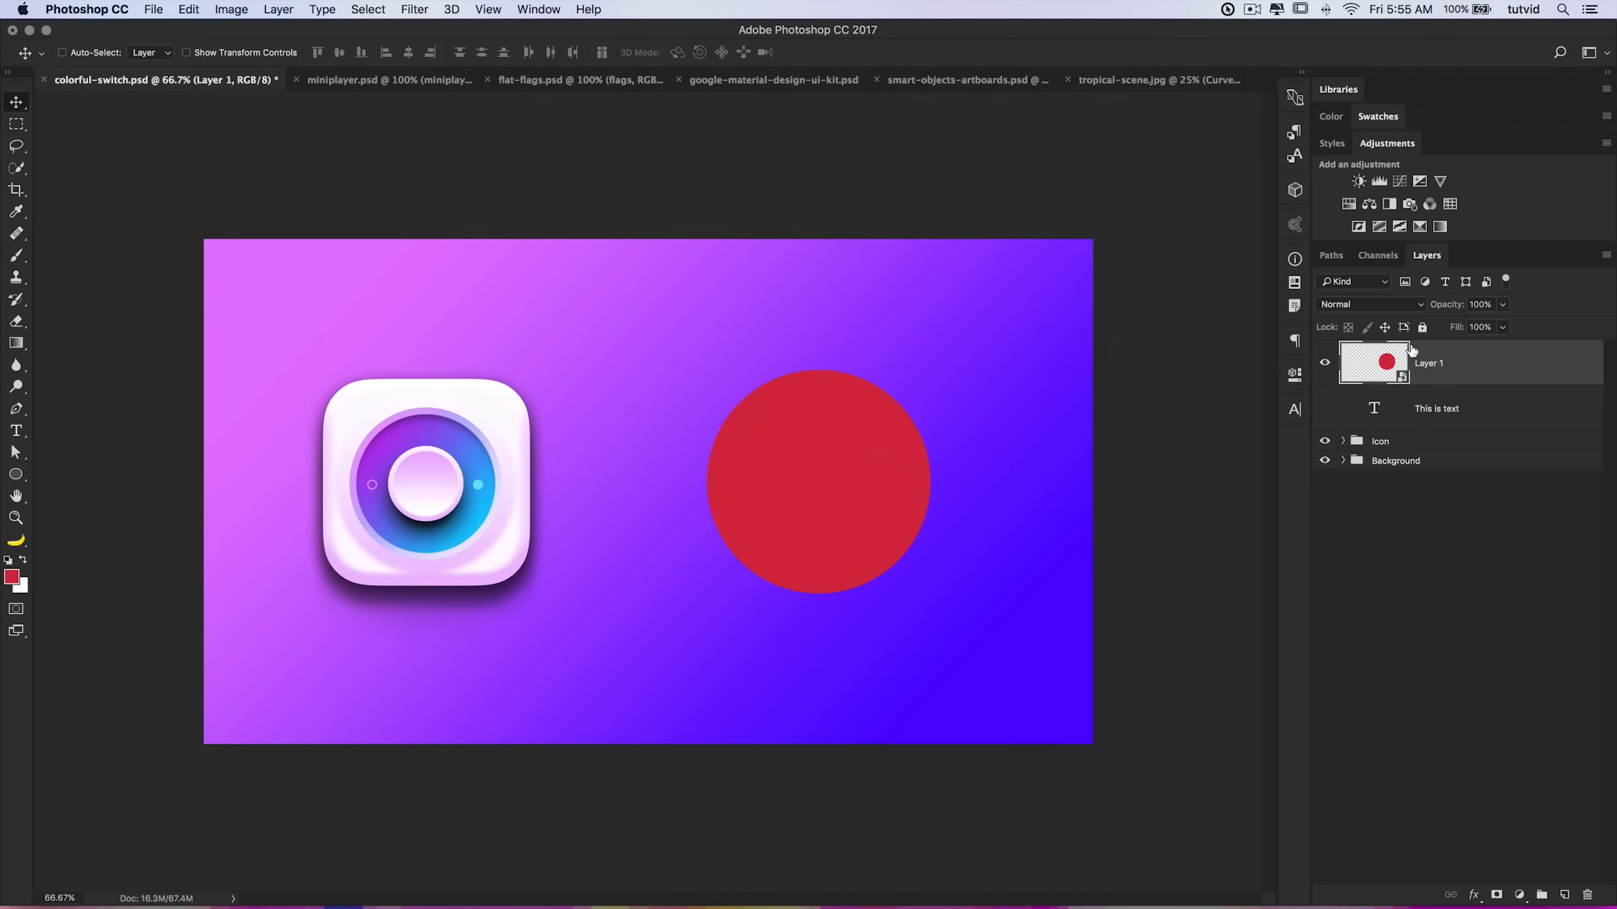
# Step: Apply a Gaussian Blur of about 15 pixels to the smart object circle
pyautogui.click(415, 9)
pyautogui.moveTo(489, 194)
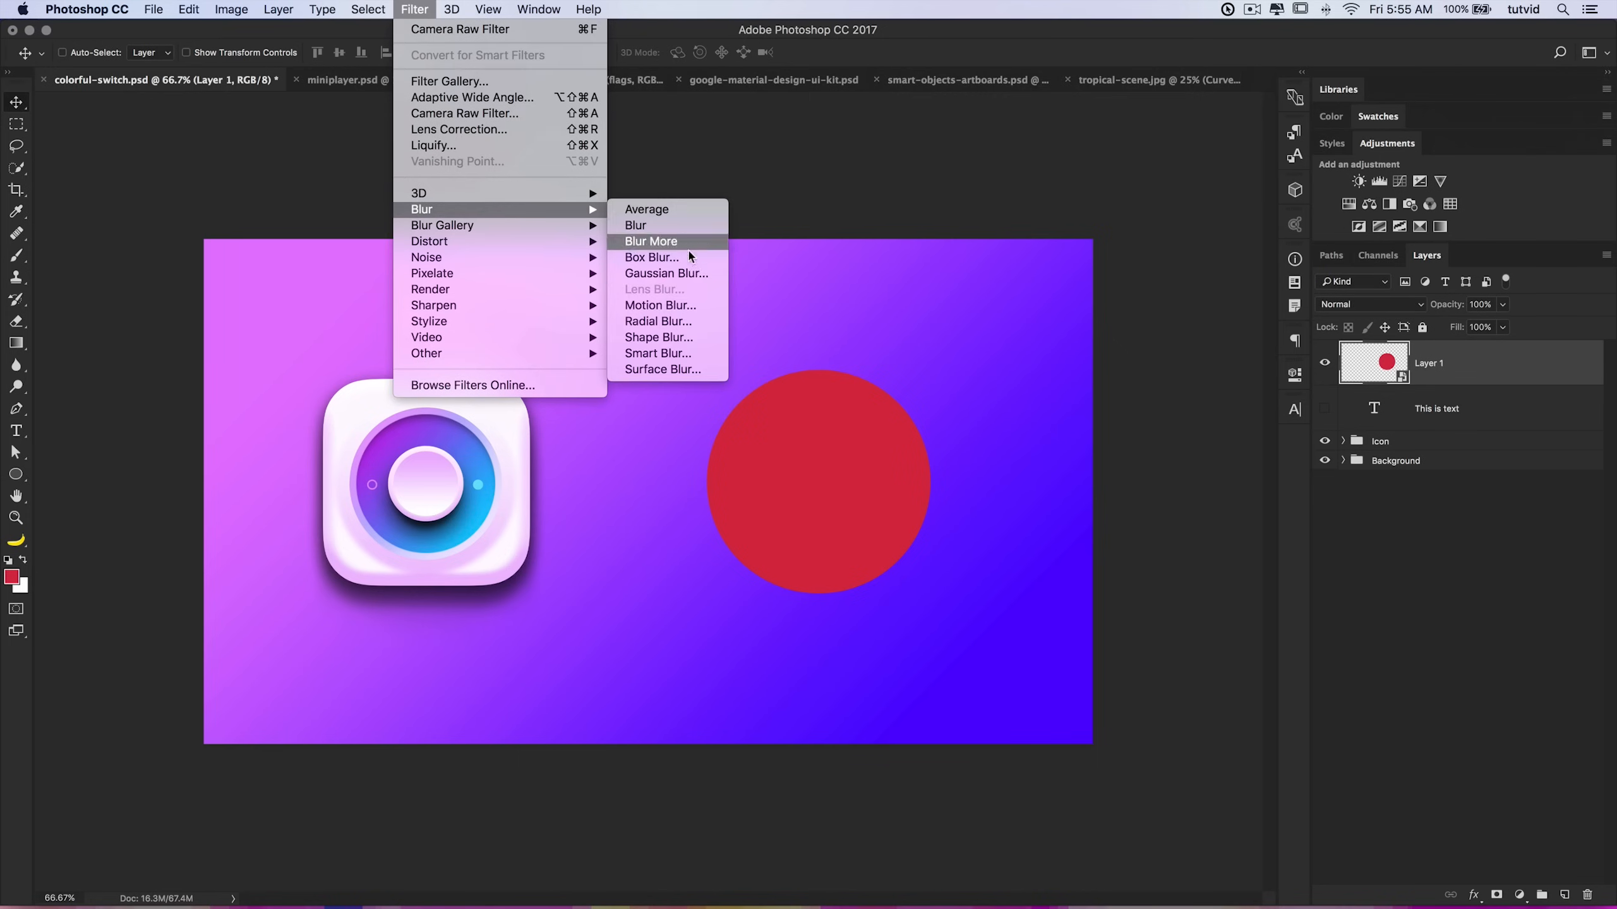
pyautogui.click(668, 276)
pyautogui.moveTo(1189, 546); pyautogui.dragTo(1176, 455)
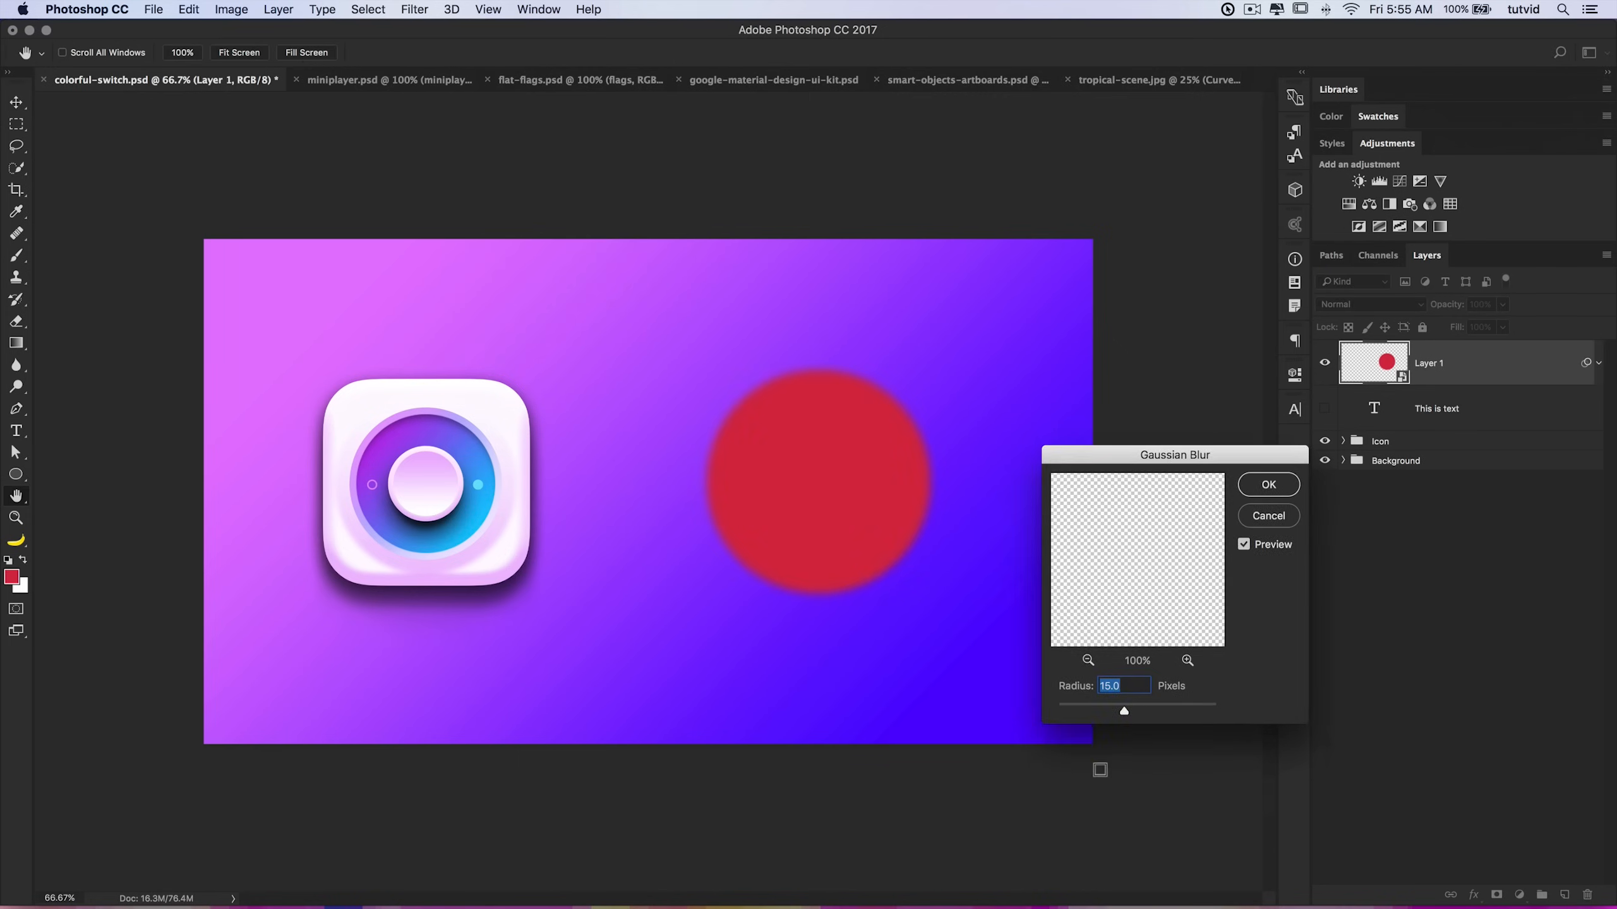
pyautogui.moveTo(1147, 710); pyautogui.dragTo(1154, 710)
pyautogui.click(1274, 483)
# Step: Expand the circle's smart filters and reopen Gaussian Blur to set its radius to 3.2 pixels
pyautogui.moveTo(750, 515); pyautogui.dragTo(779, 476)
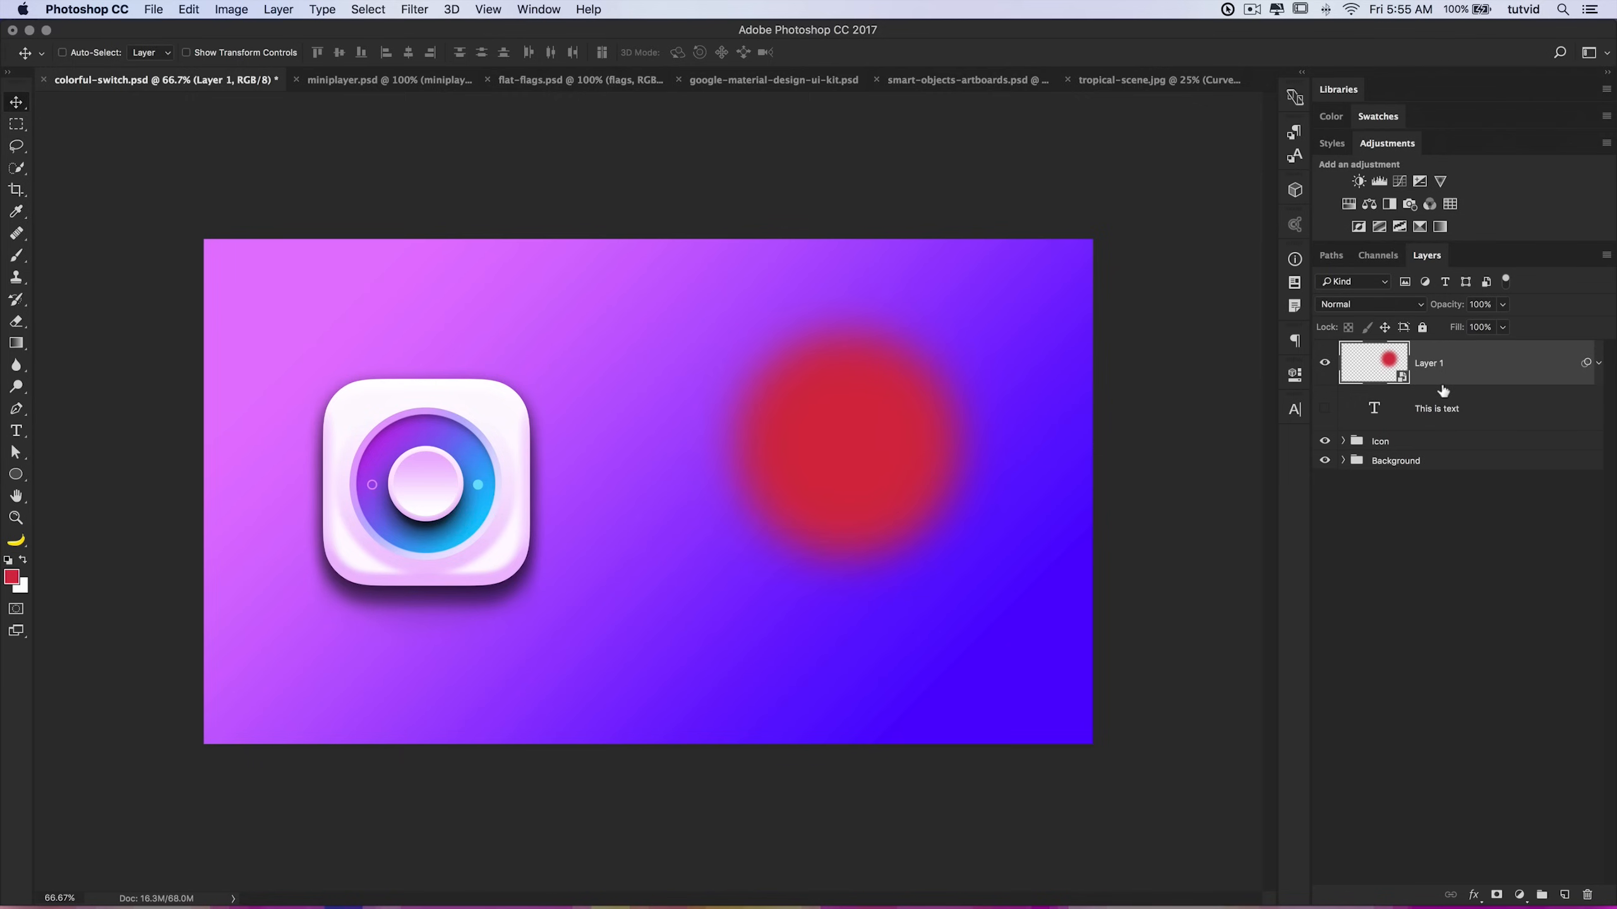
pyautogui.click(1597, 365)
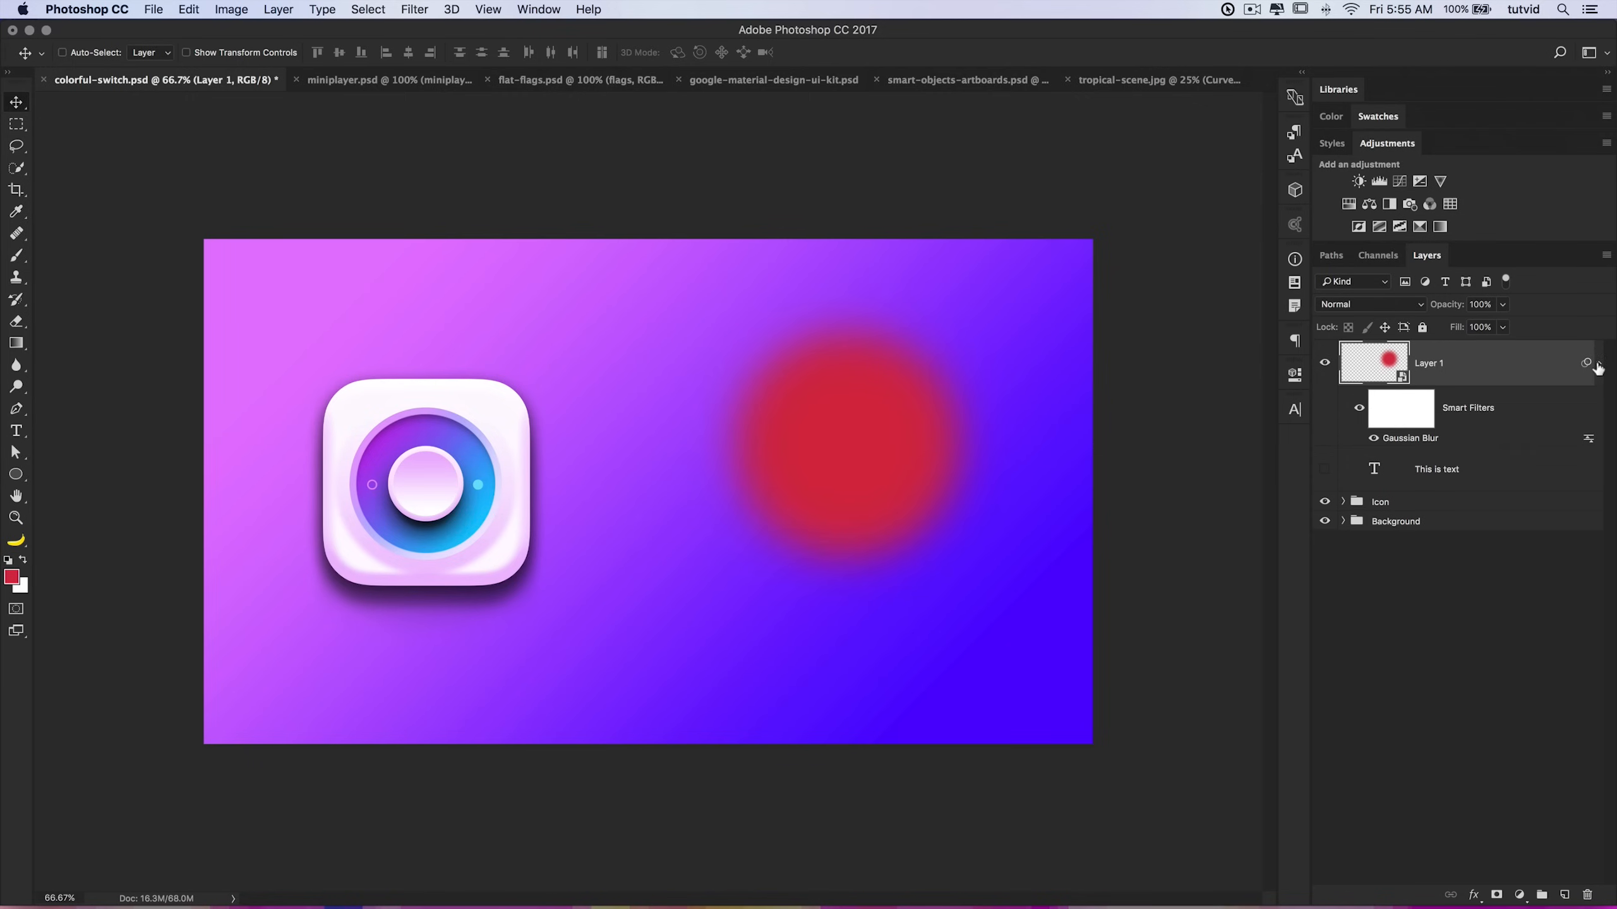
pyautogui.doubleClick(1419, 439)
pyautogui.moveTo(1216, 463); pyautogui.dragTo(1222, 435)
pyautogui.click(1091, 683)
pyautogui.moveTo(1086, 678); pyautogui.dragTo(1090, 680)
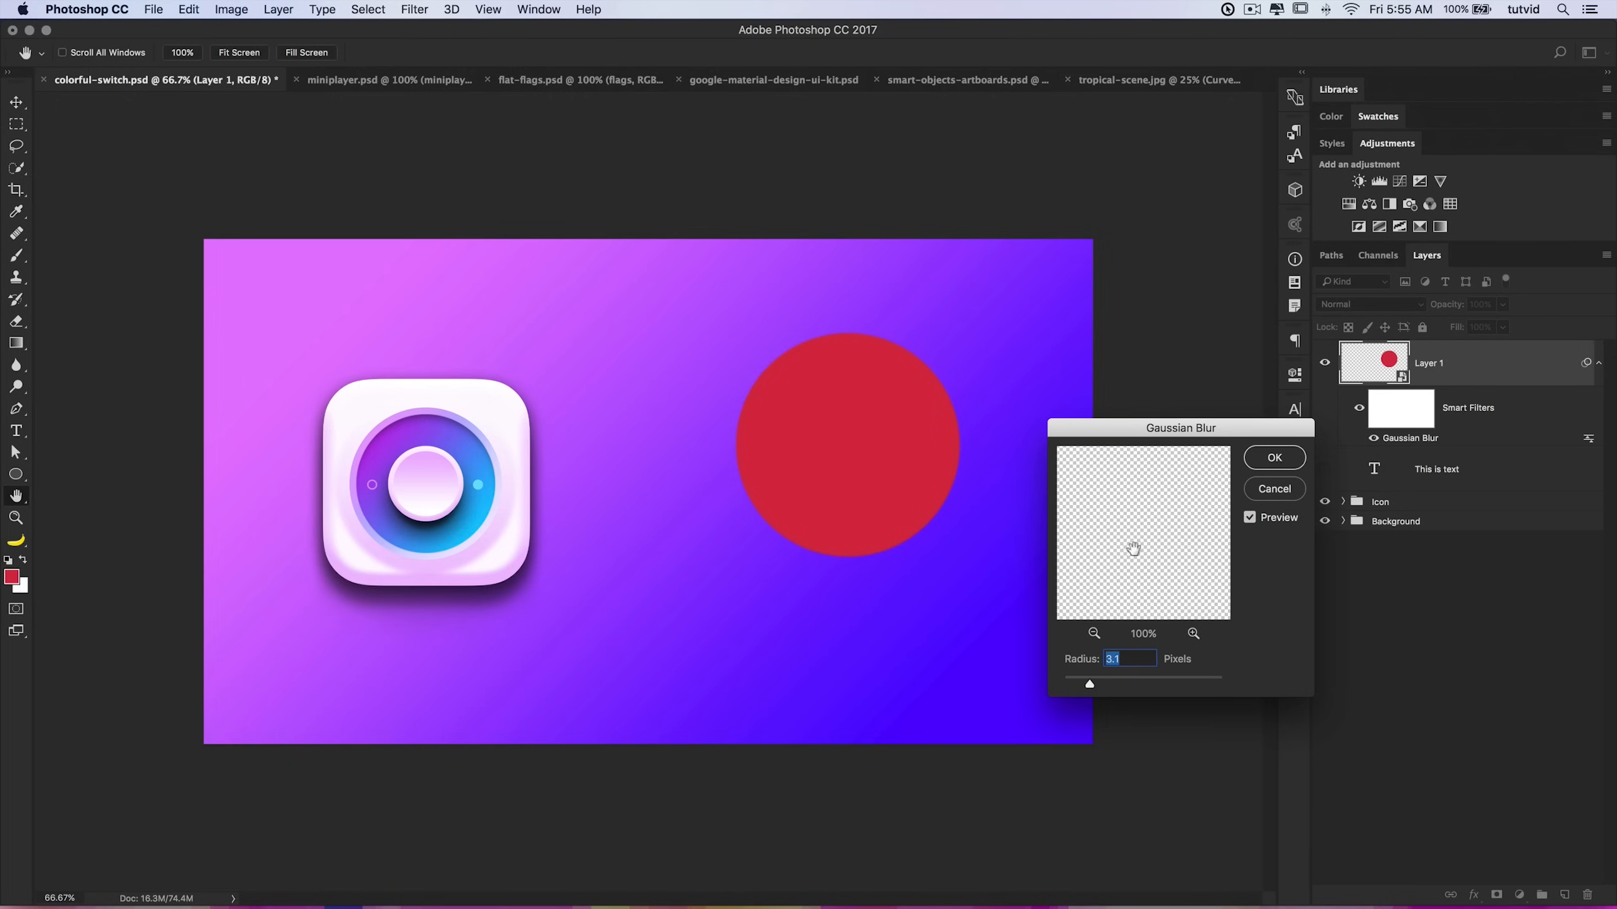
pyautogui.click(1275, 458)
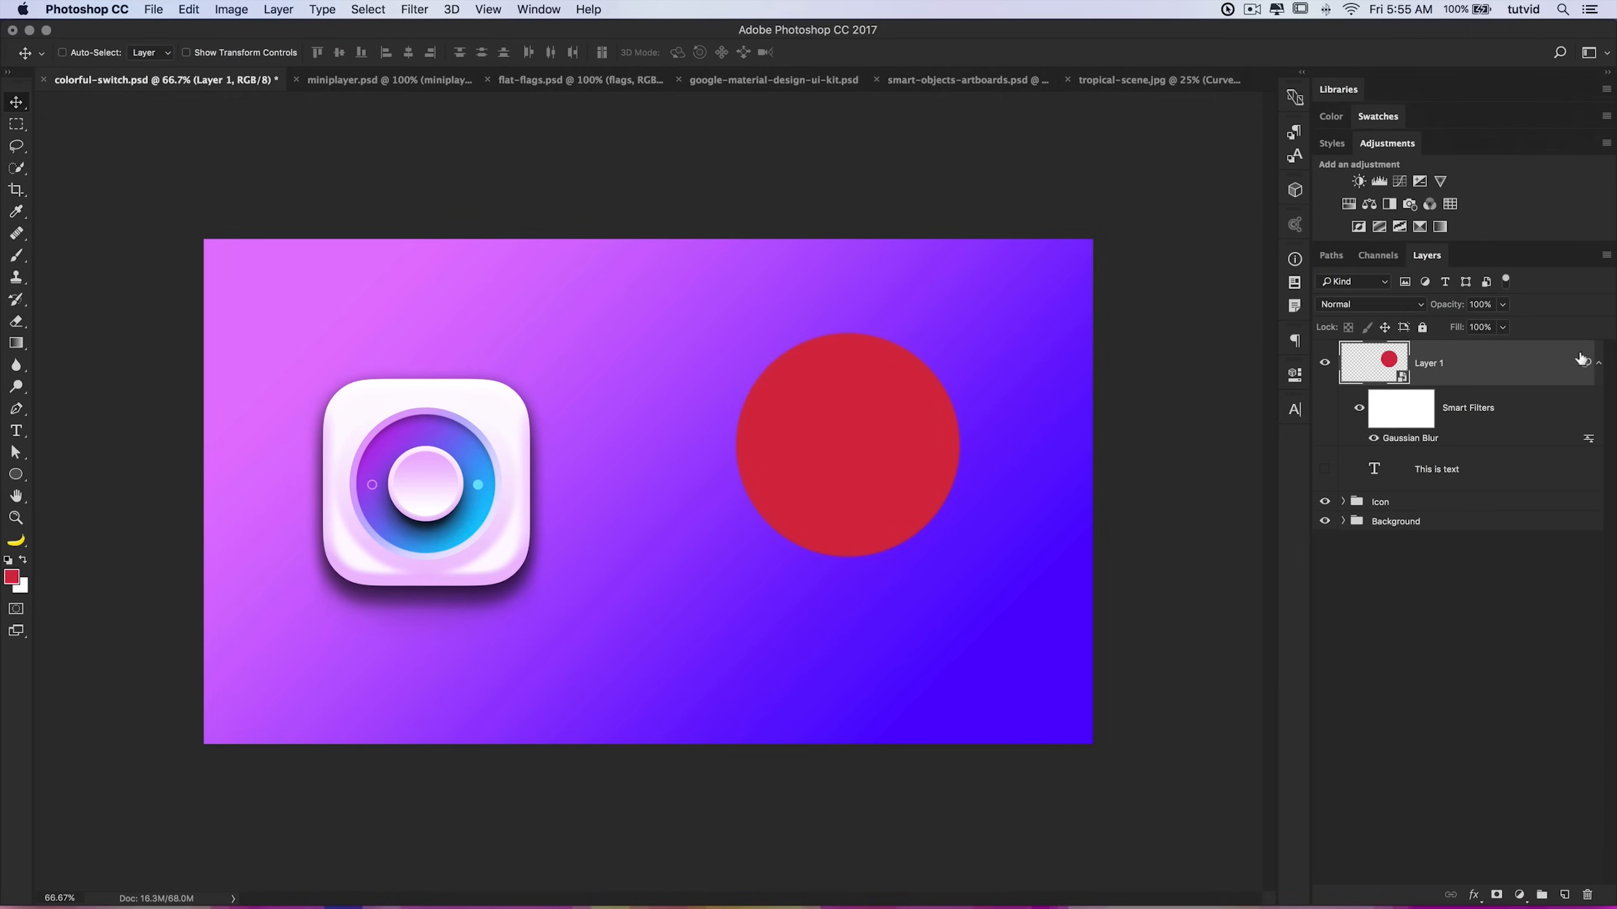
# Step: Collapse the smart filters and delete the circle layer
pyautogui.click(1599, 364)
pyautogui.click(1599, 363)
pyautogui.moveTo(1590, 894); pyautogui.dragTo(1589, 894)
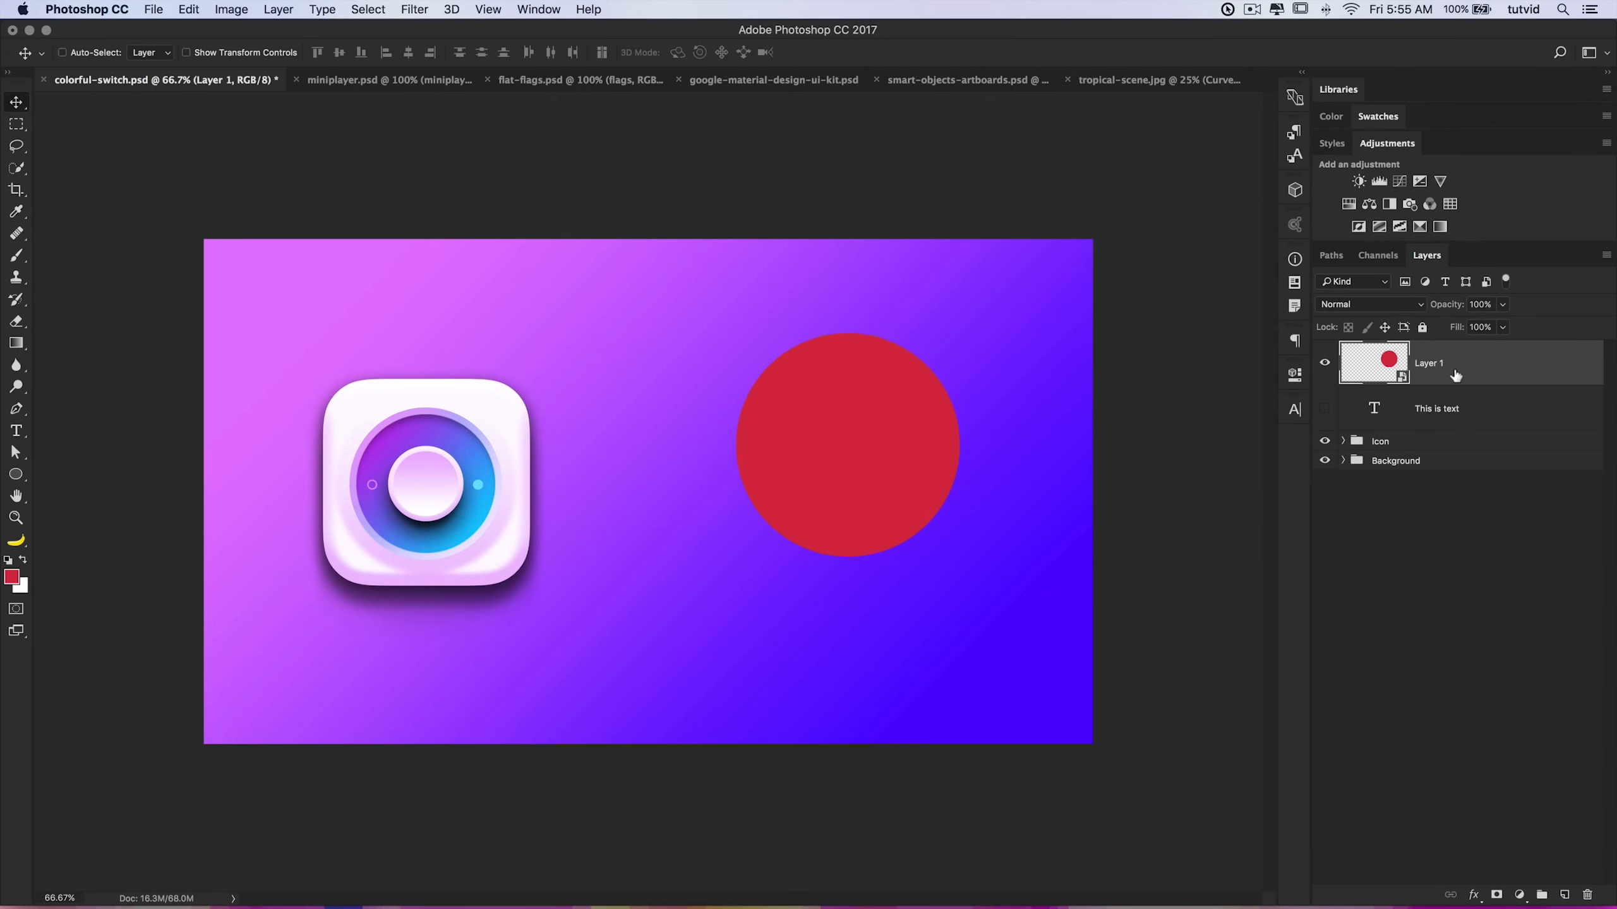
pyautogui.click(1587, 895)
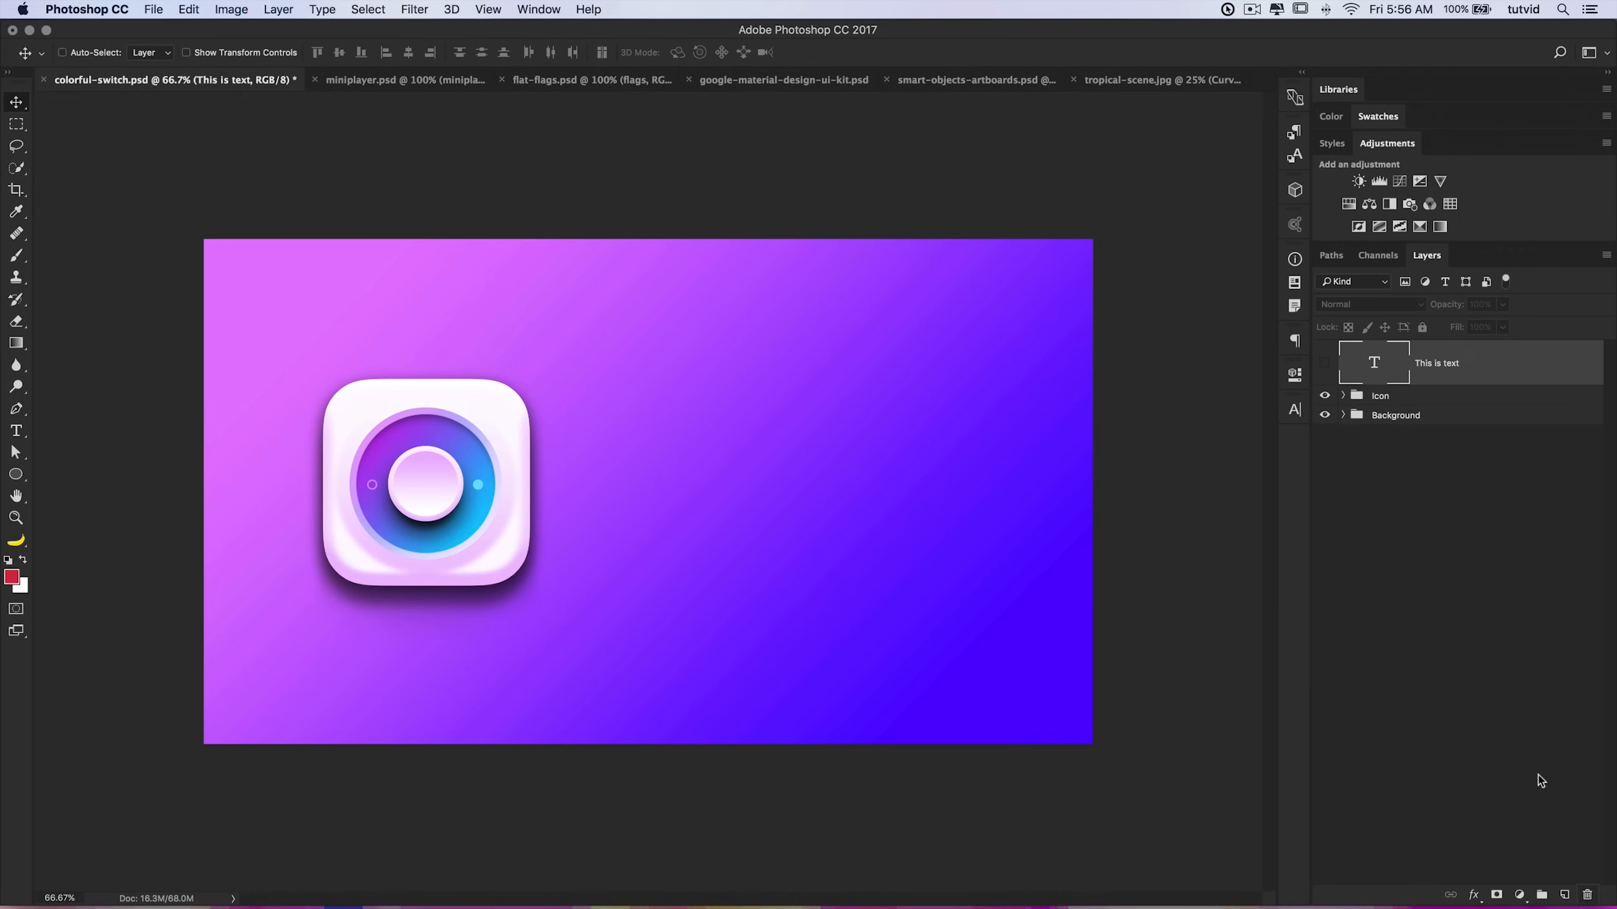
# Step: Show the "This is text" layer and move the text higher on the canvas
pyautogui.click(1323, 363)
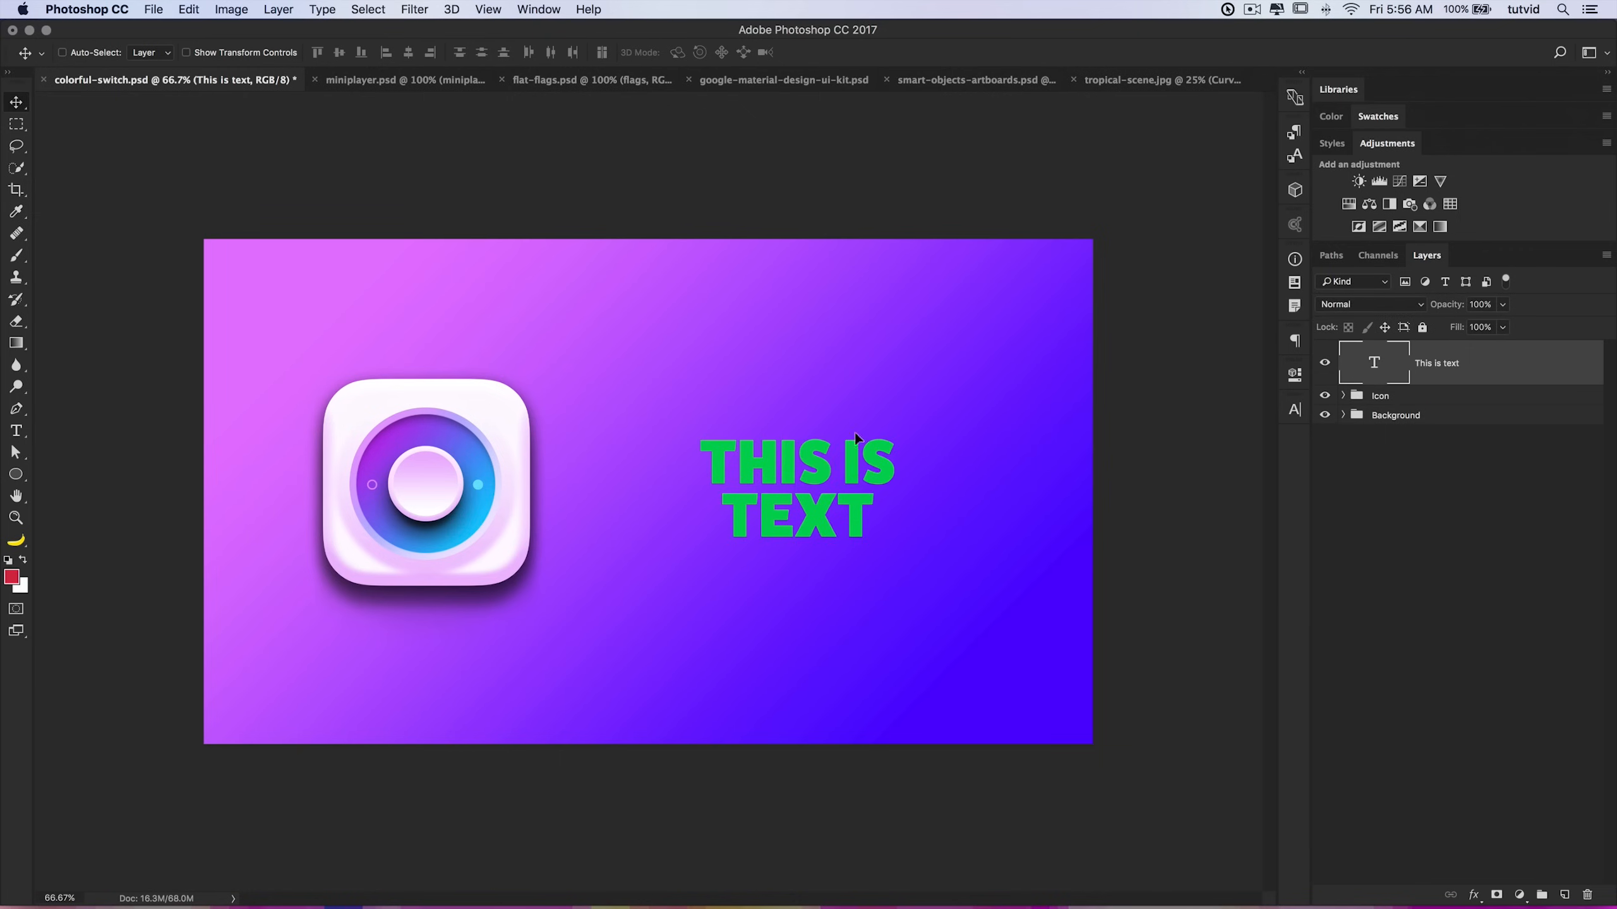
pyautogui.press('super')
pyautogui.press('super+t')
pyautogui.moveTo(876, 427); pyautogui.dragTo(882, 372)
pyautogui.press('Return')
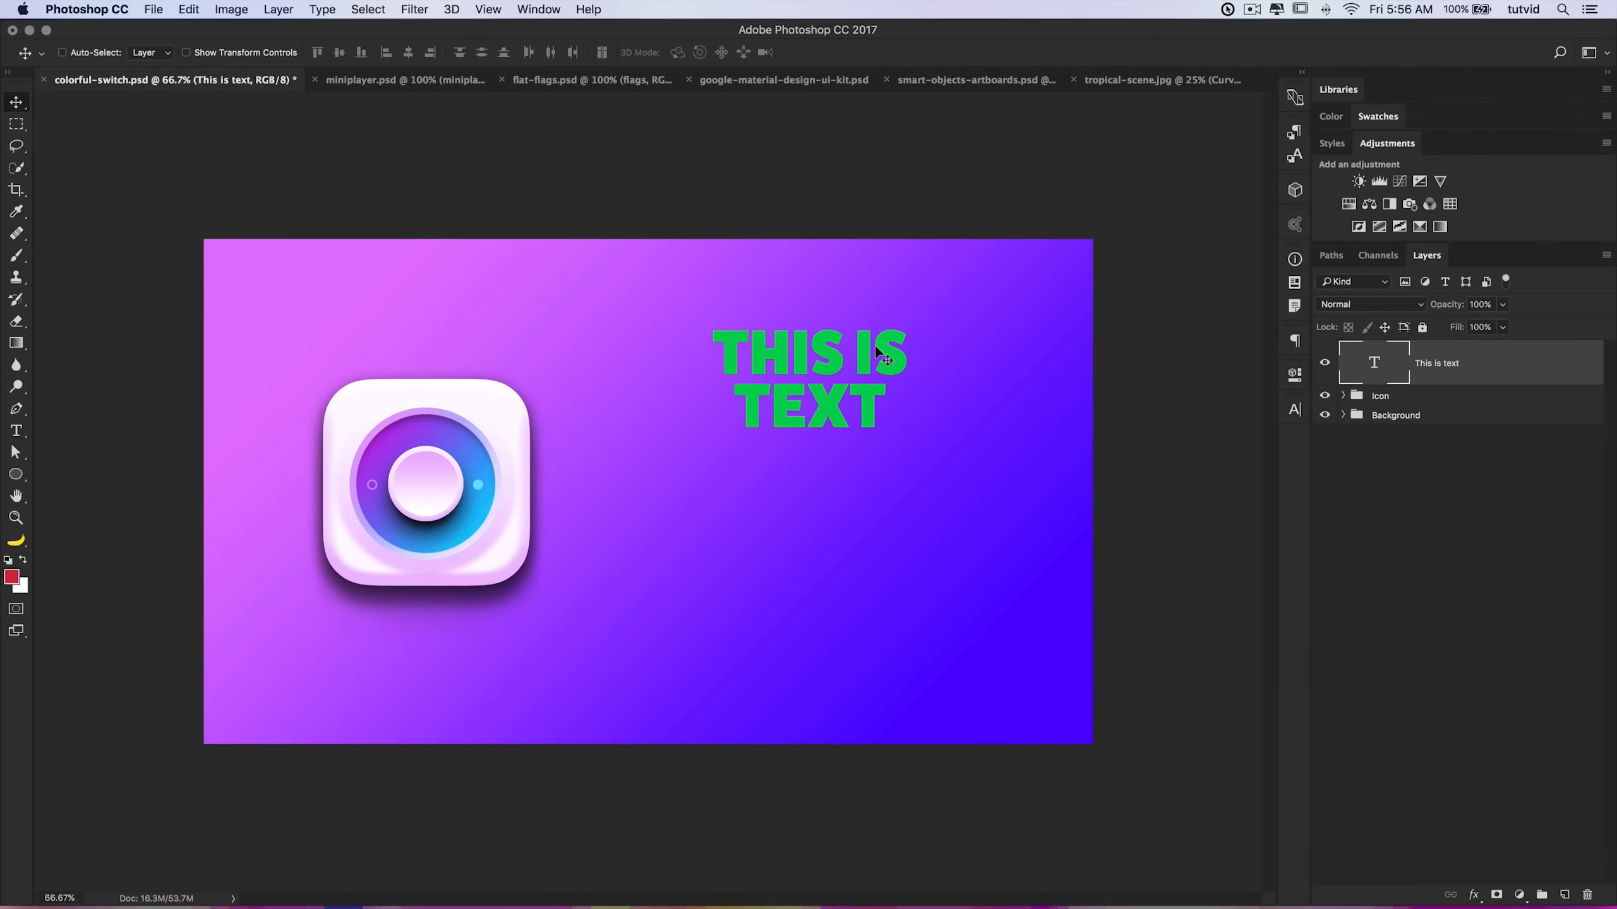
# Step: Inspect the text's transform bounds, then convert the paragraph text to point text
pyautogui.press('super+t')
pyautogui.moveTo(876, 386); pyautogui.dragTo(884, 363)
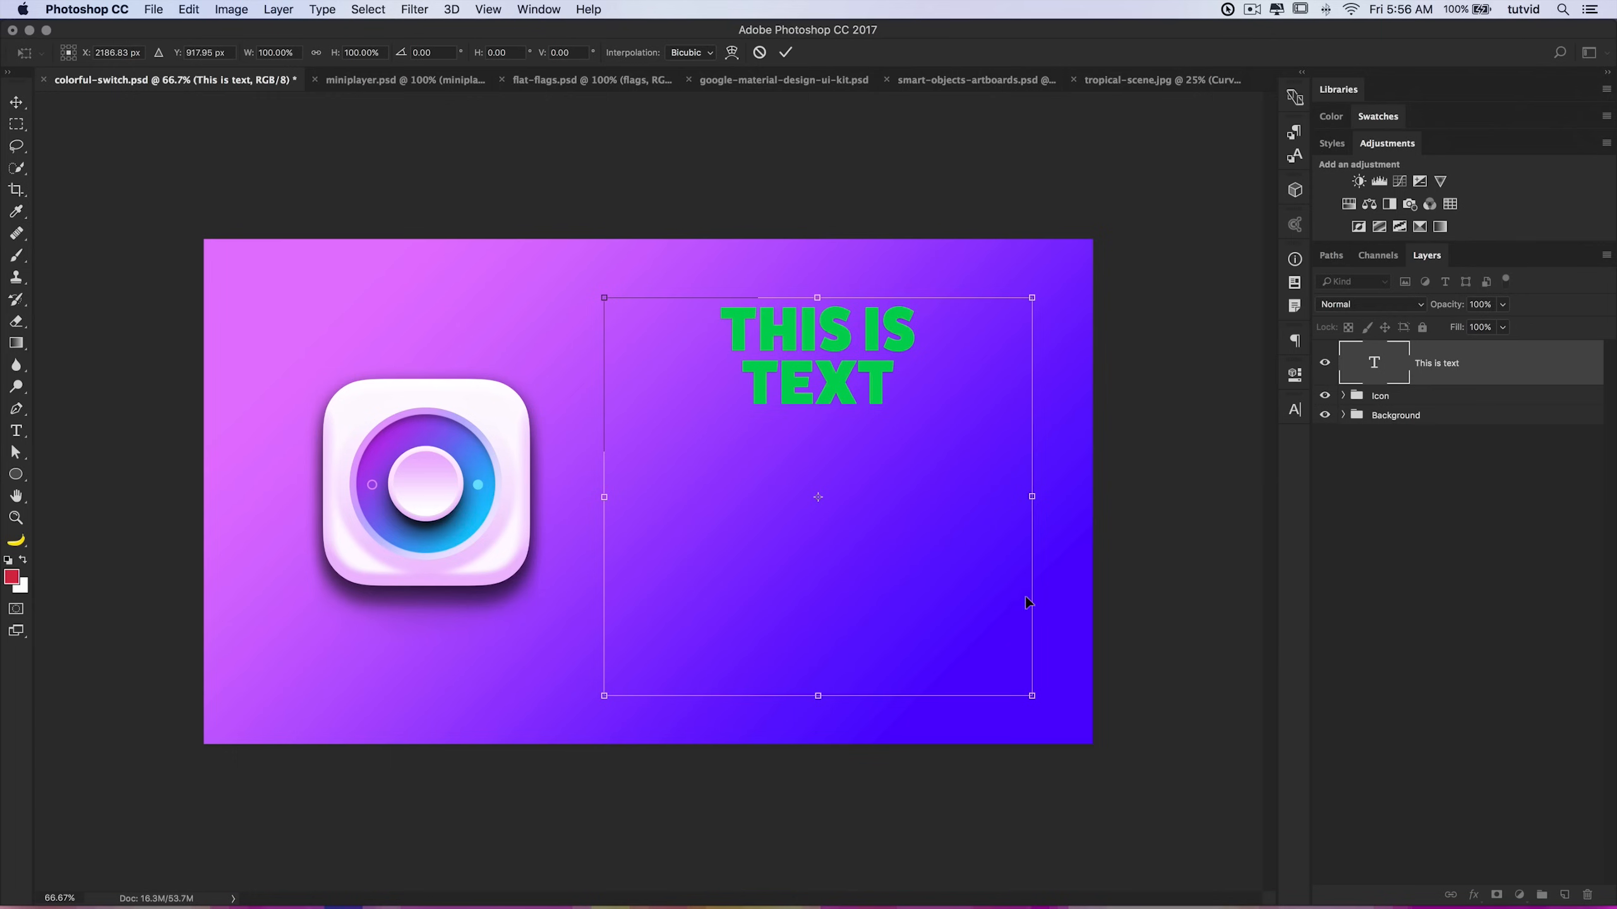
pyautogui.press('Return')
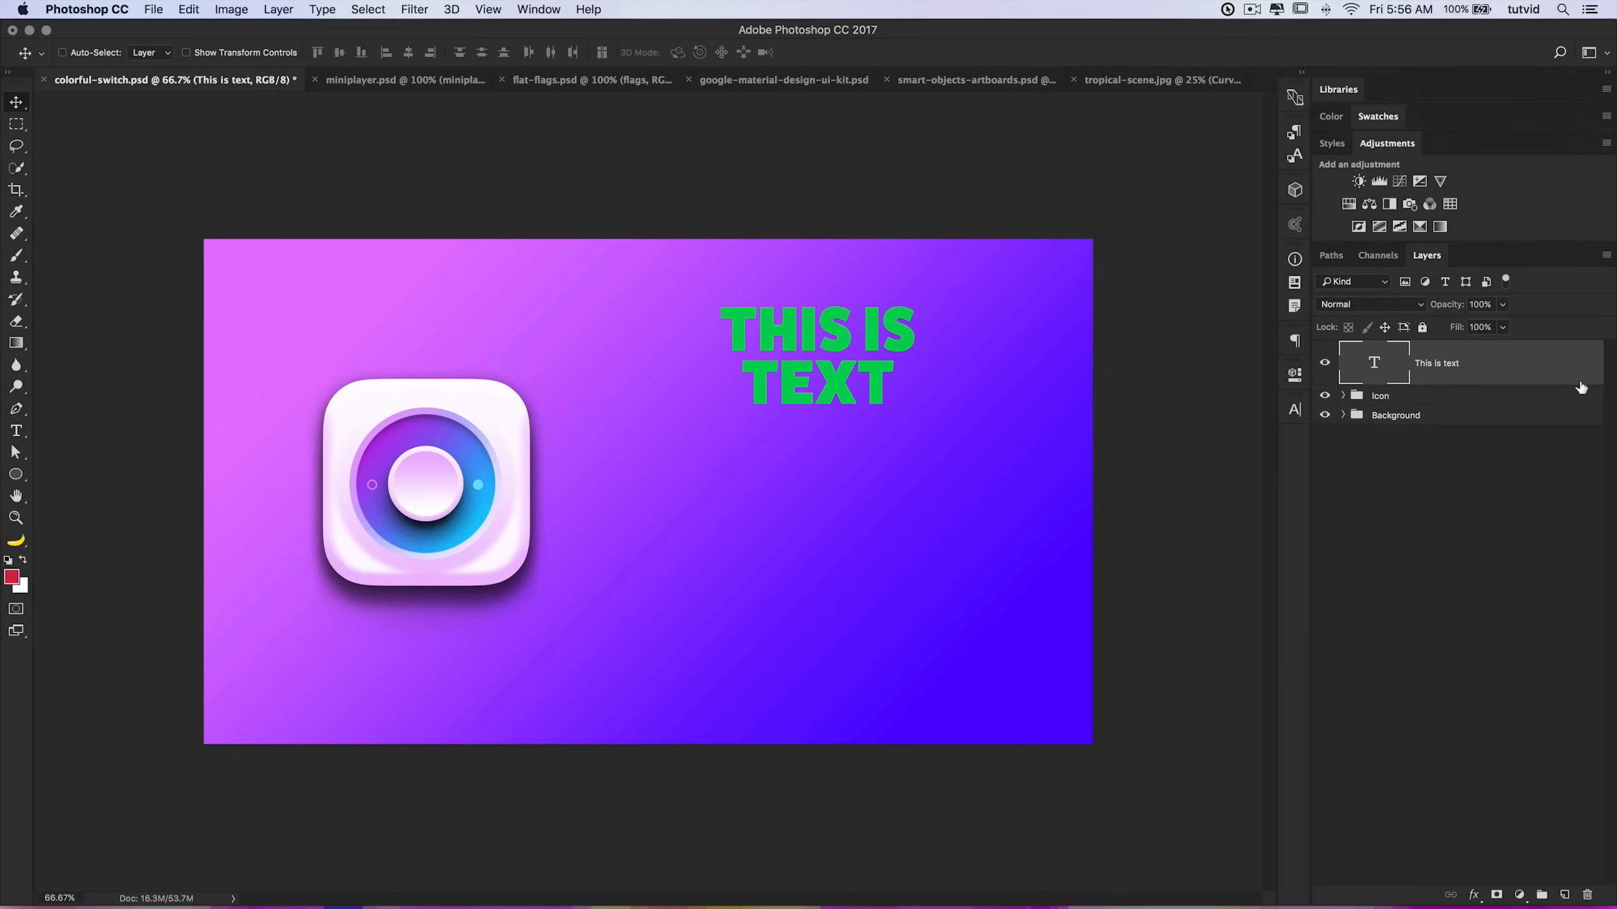
pyautogui.rightClick(1485, 358)
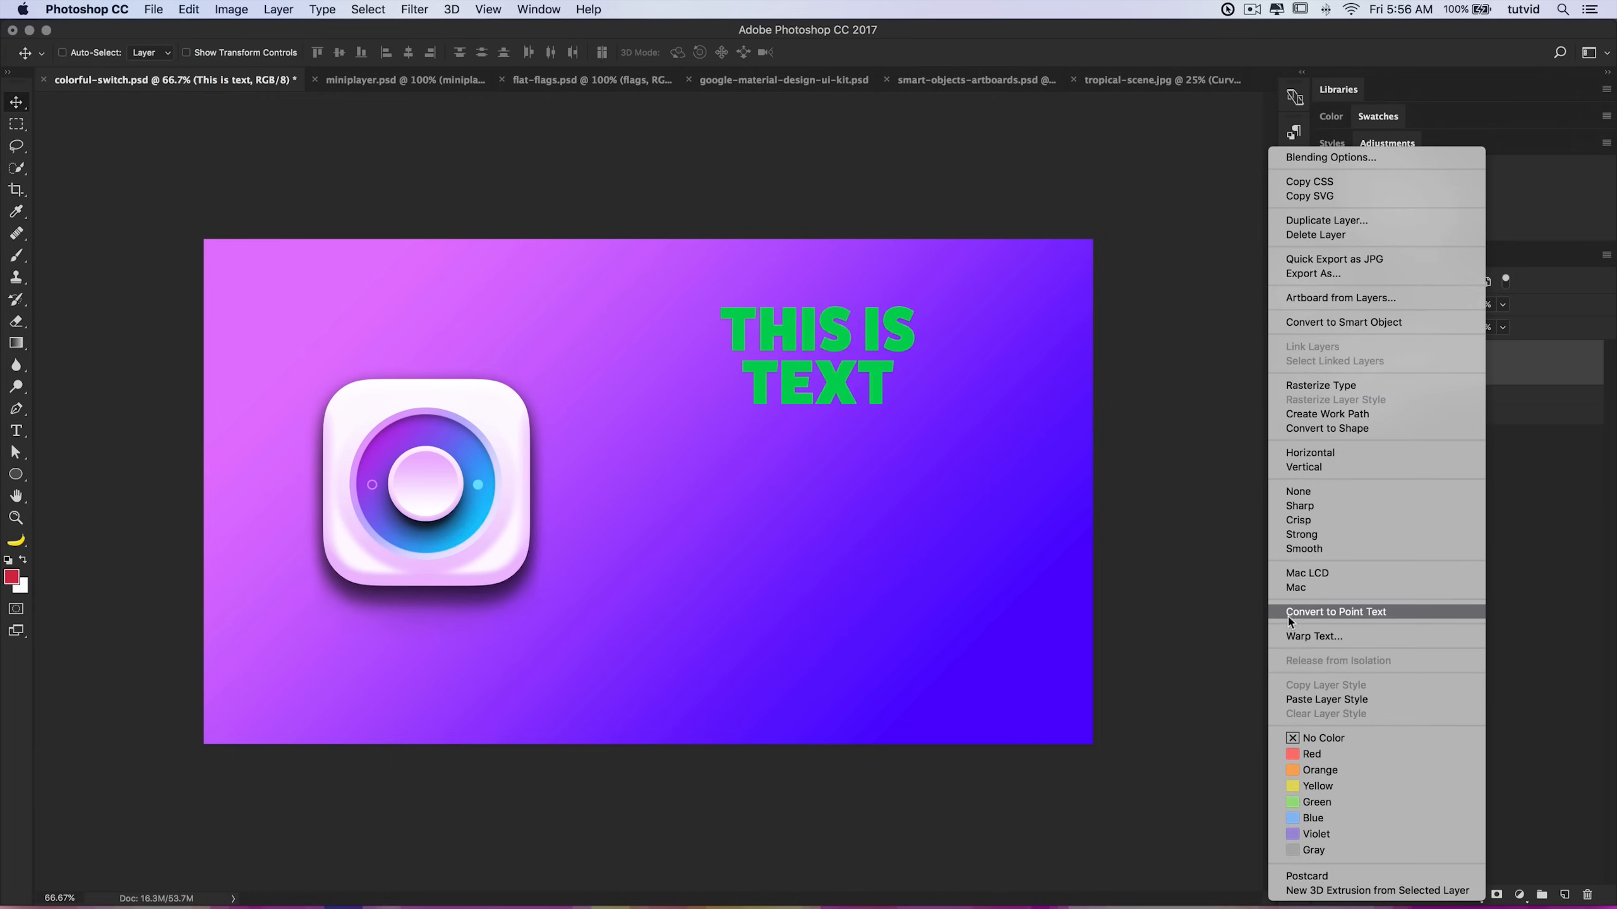
pyautogui.click(1350, 613)
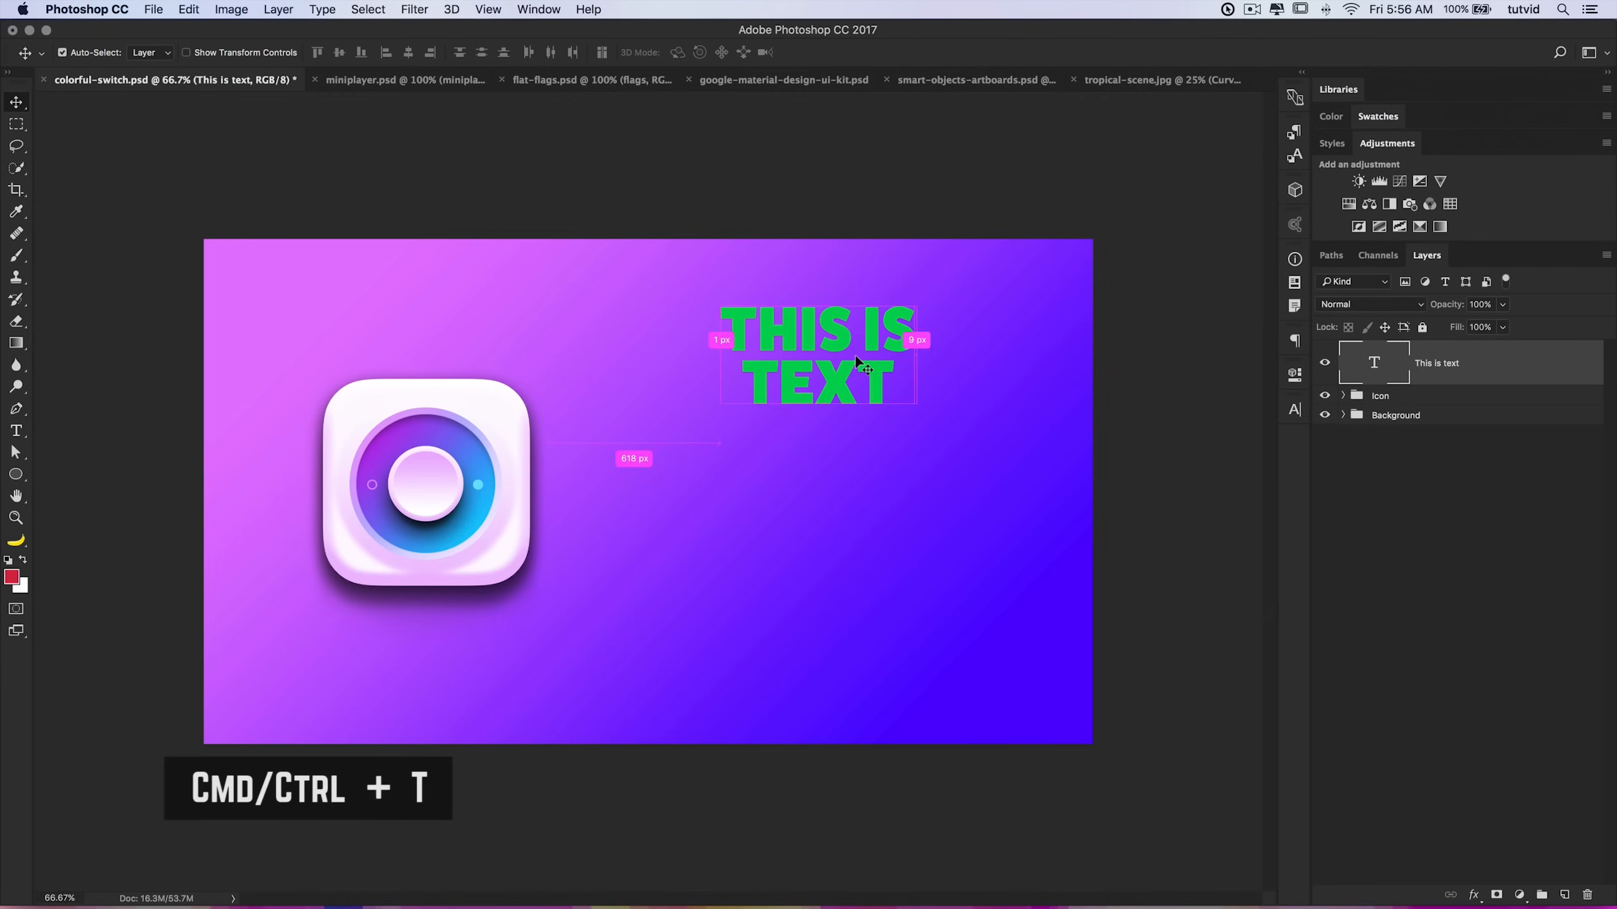
# Step: Scale the text up to about 155% with Free Transform and nudge it into place
pyautogui.press('super+t')
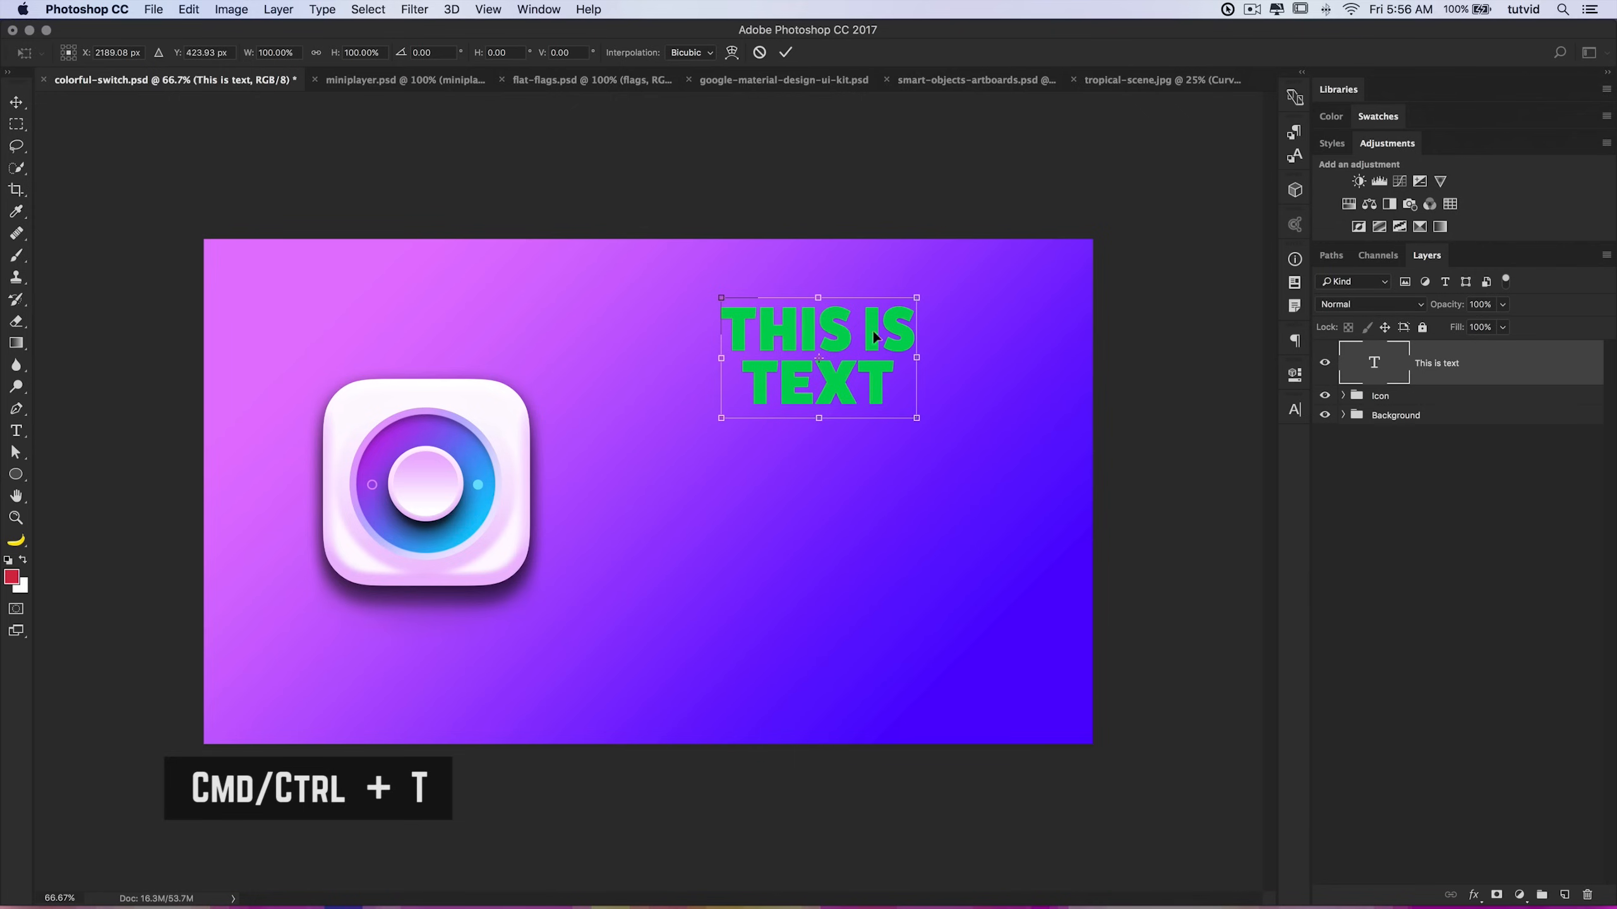
pyautogui.moveTo(917, 296); pyautogui.dragTo(989, 295)
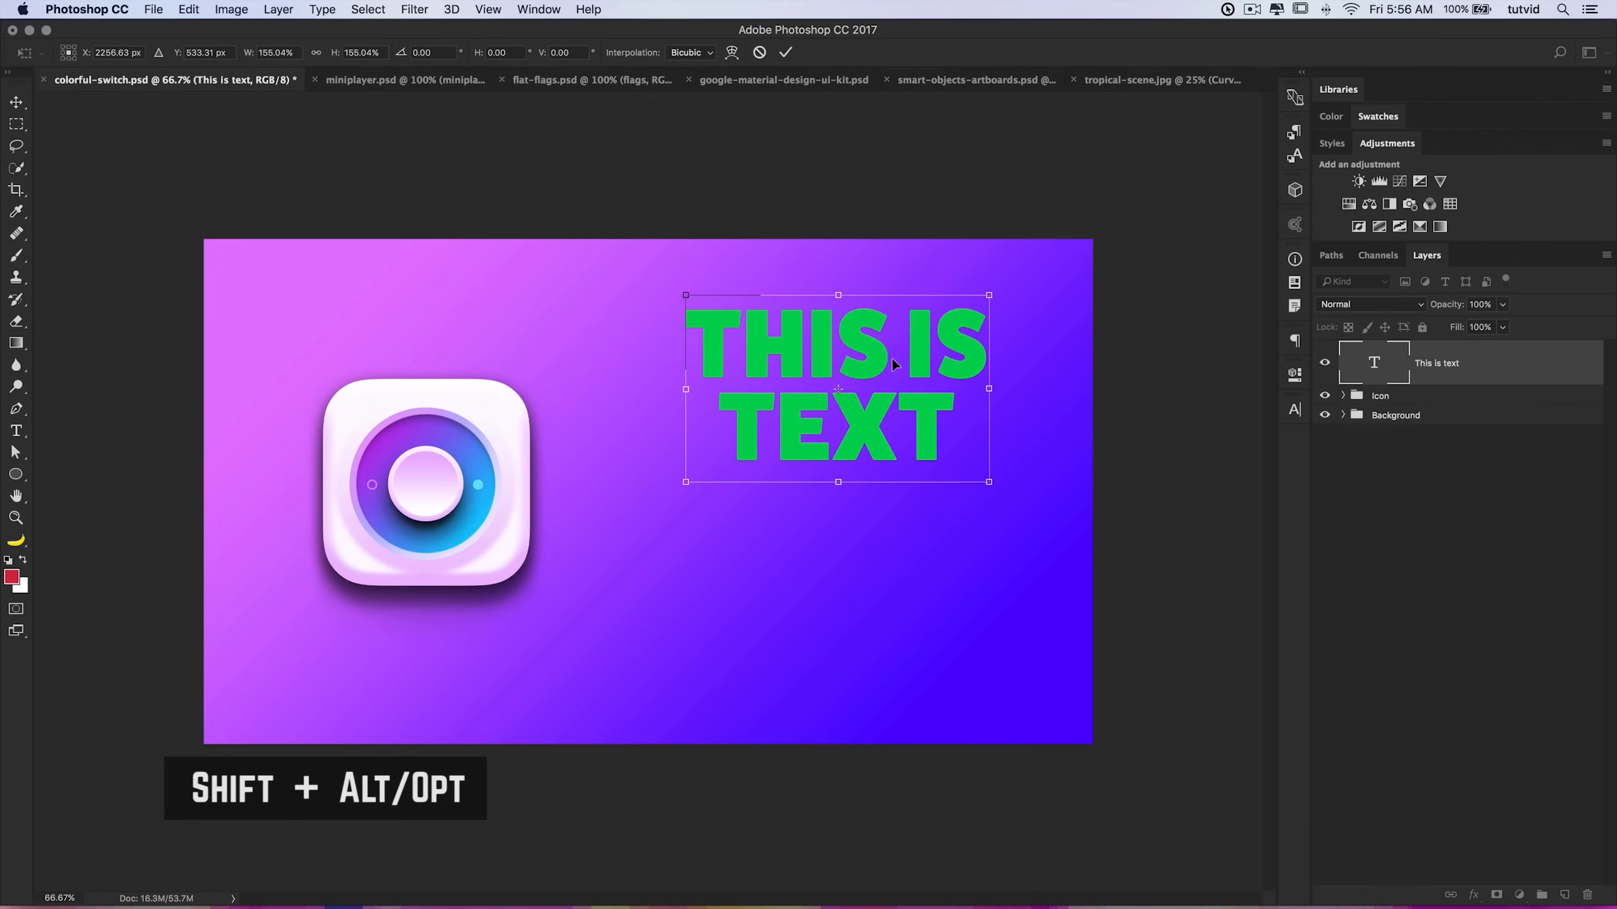
pyautogui.press('Return')
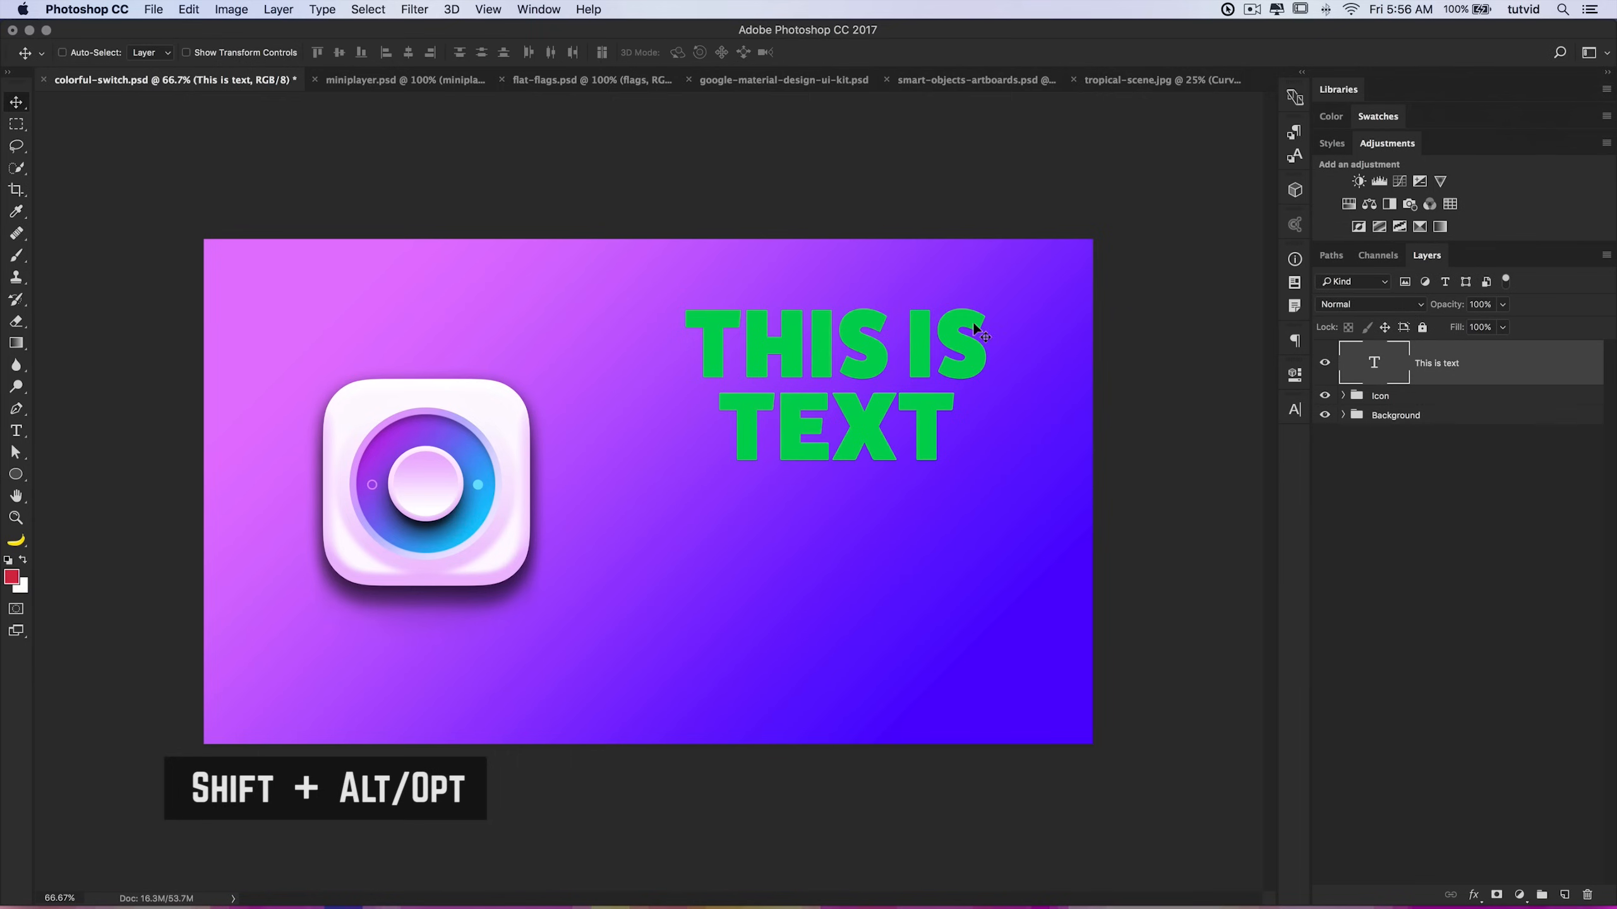
pyautogui.moveTo(871, 366); pyautogui.dragTo(864, 372)
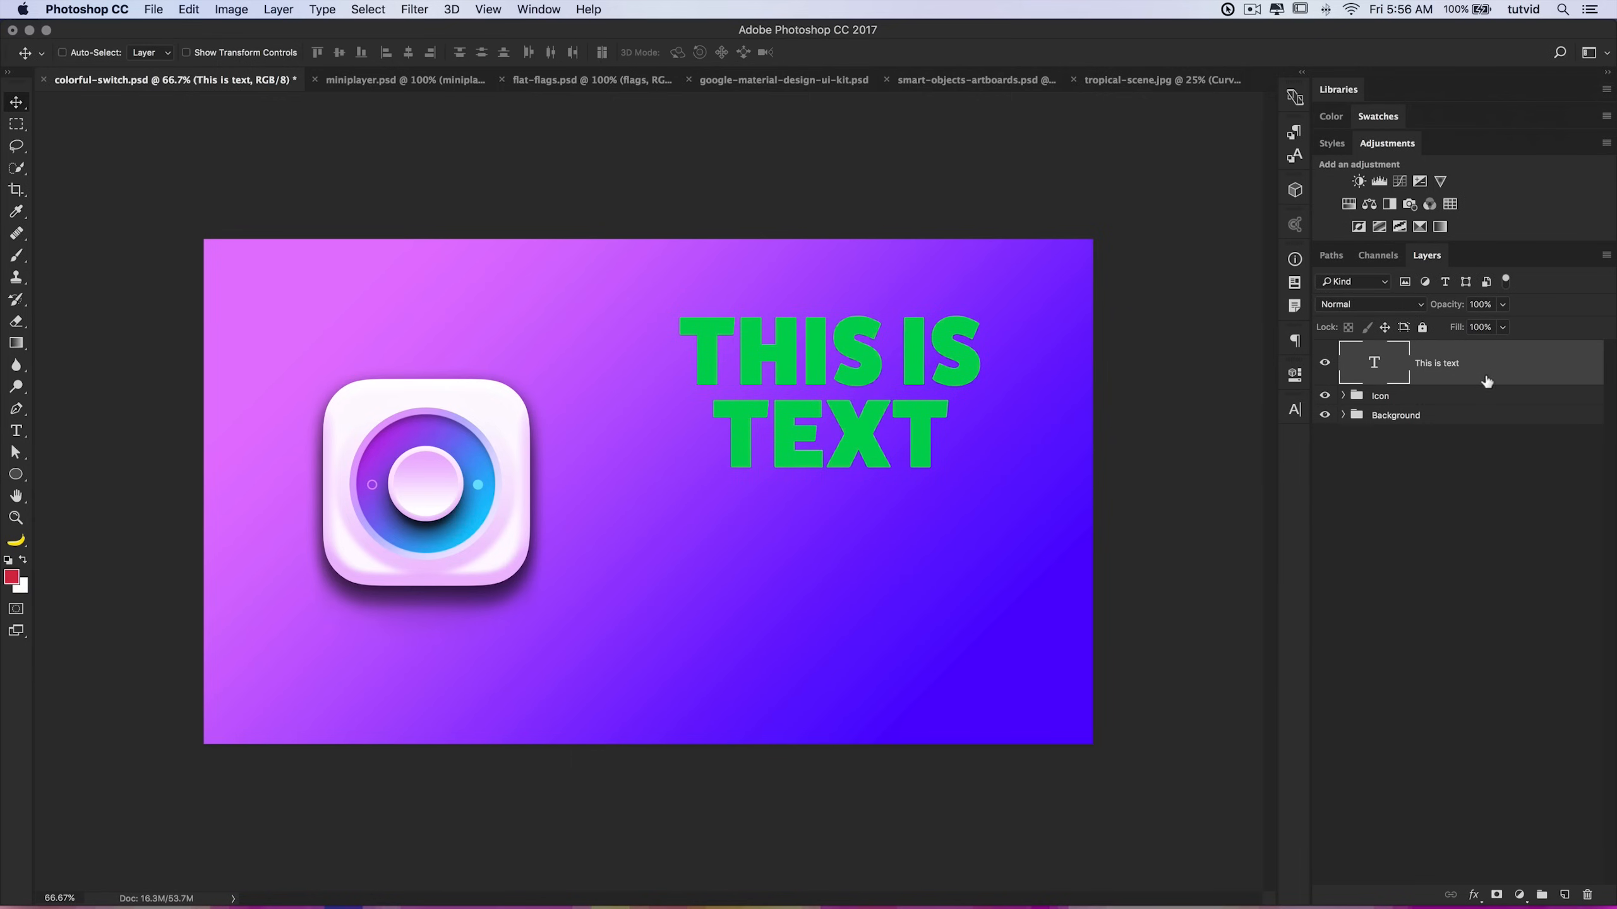
# Step: Convert the text layer to a Smart Object and open its contents
pyautogui.rightClick(1503, 362)
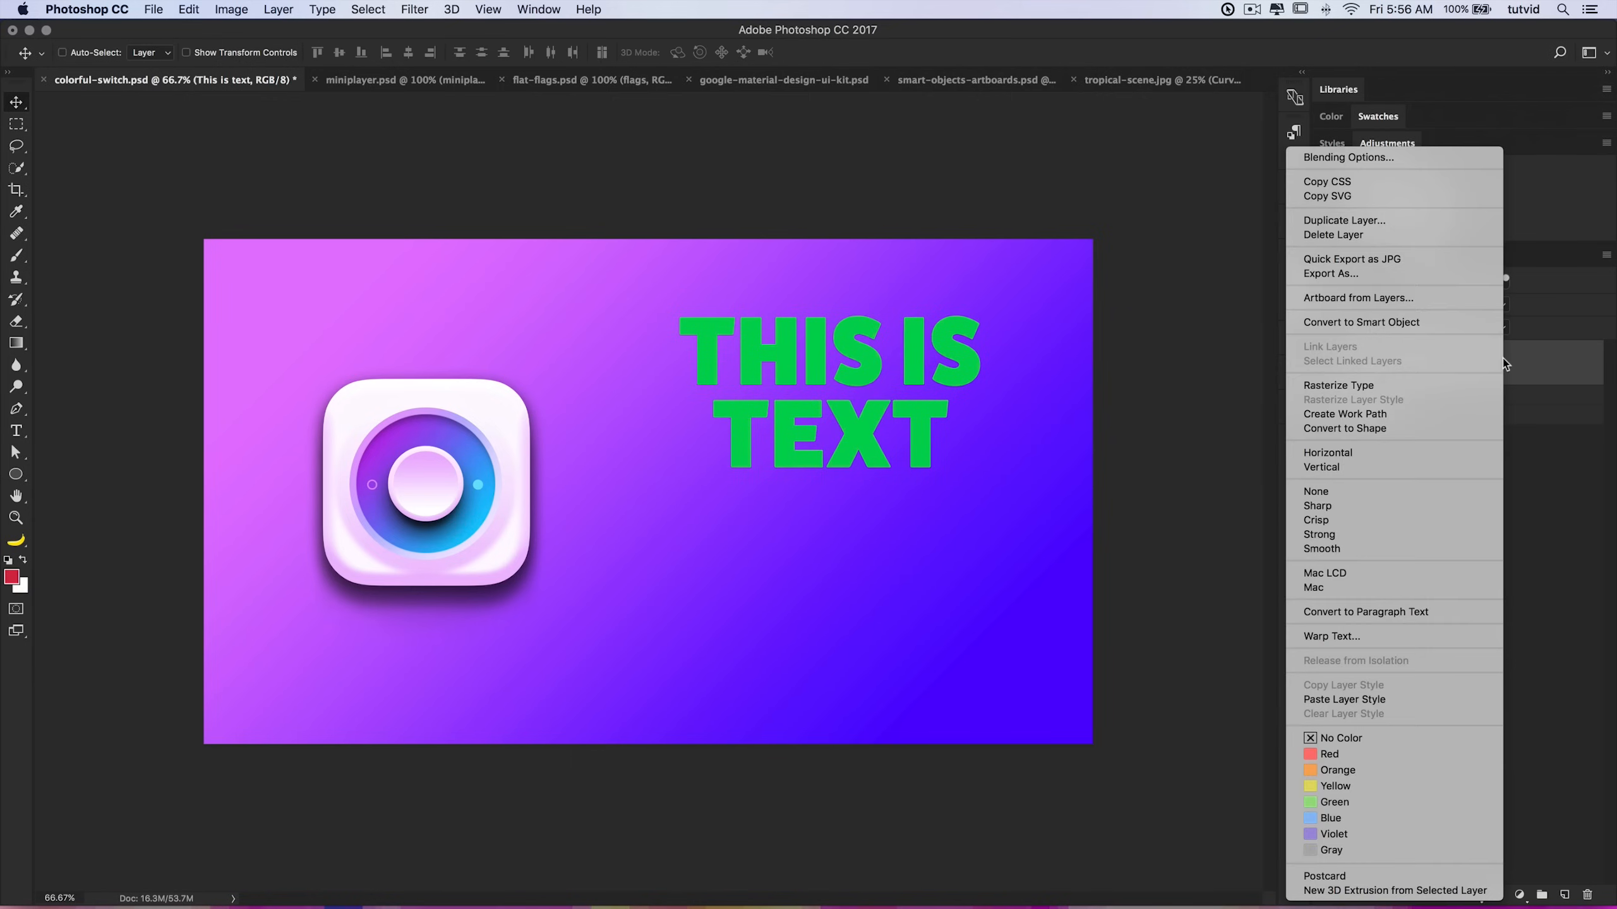
pyautogui.click(1390, 323)
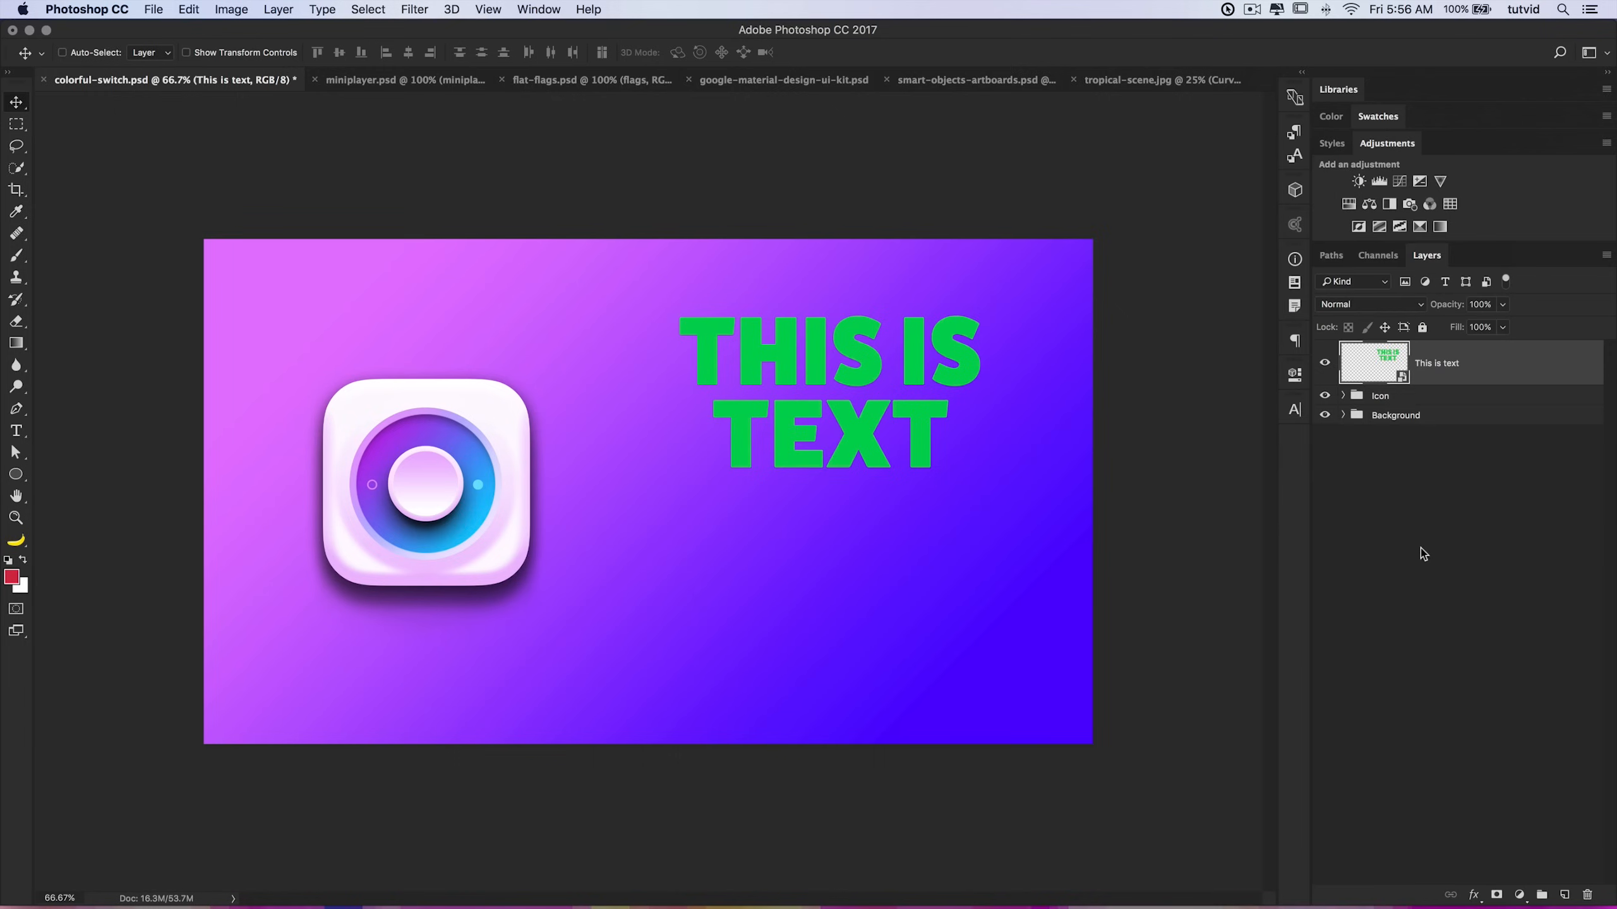
pyautogui.doubleClick(1391, 368)
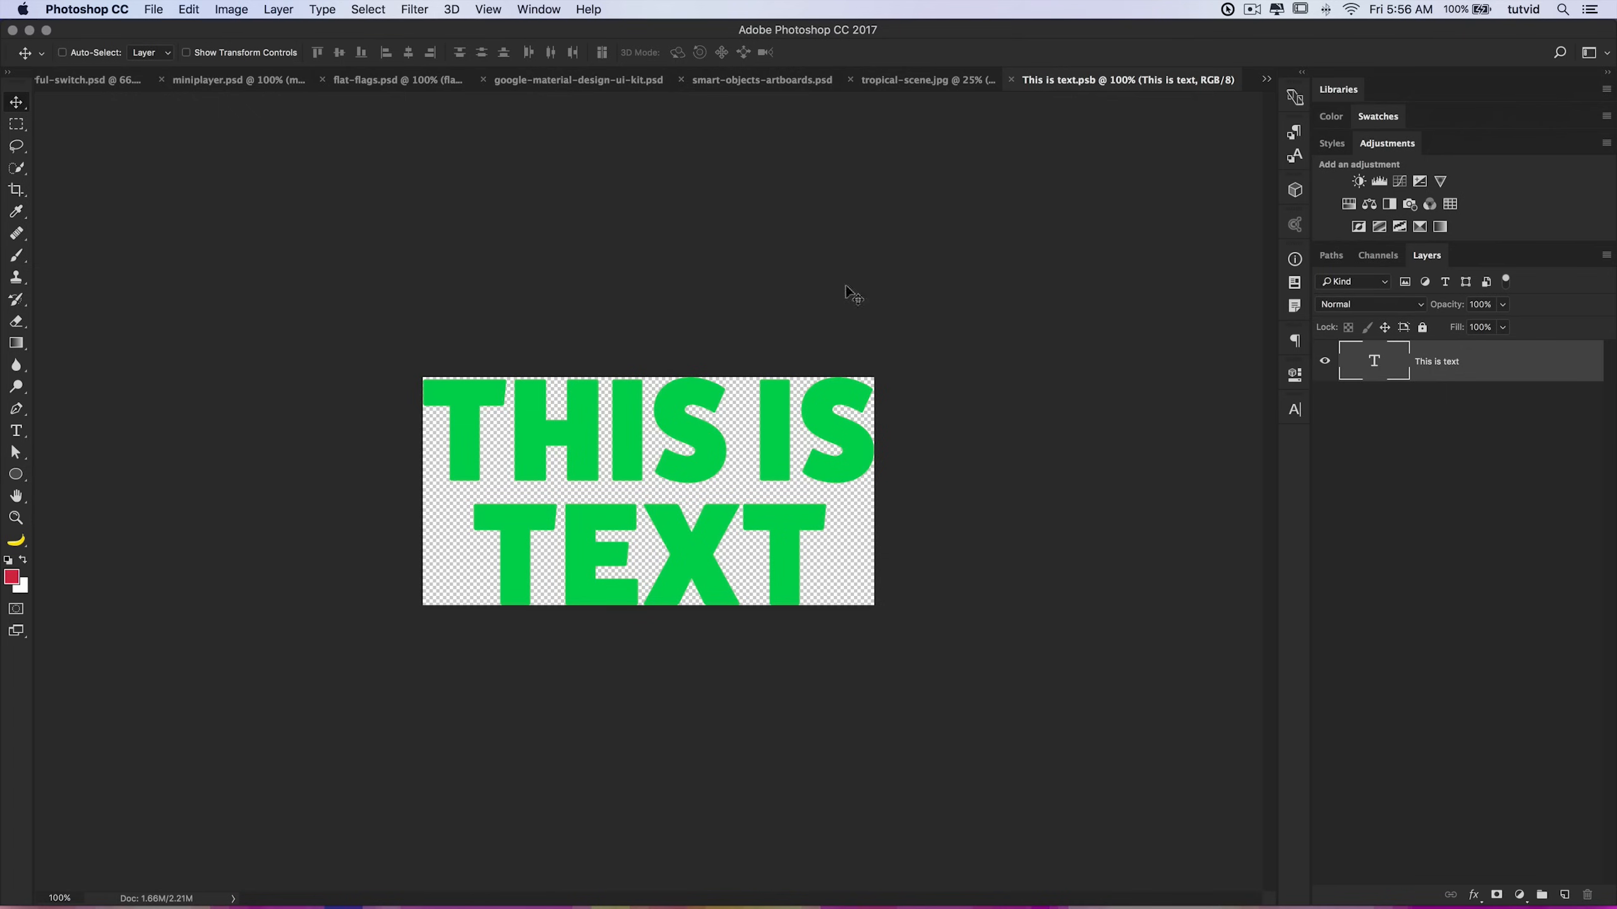
# Step: Switch between the smart object's contents document and the main document
pyautogui.moveTo(127, 93); pyautogui.dragTo(670, 263)
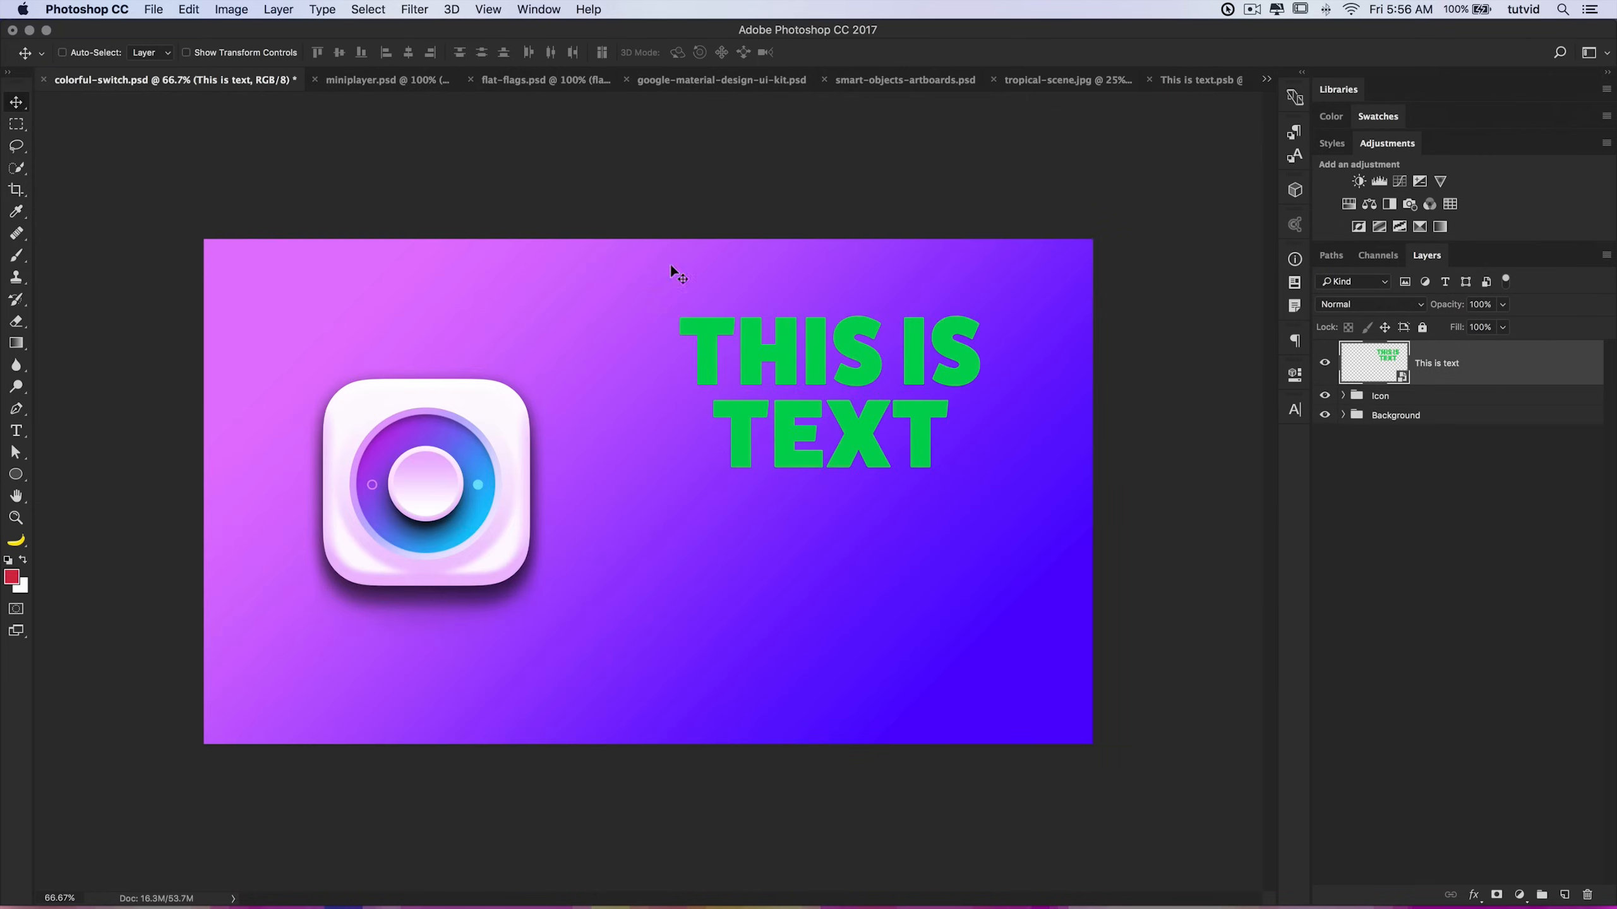
pyautogui.click(1205, 77)
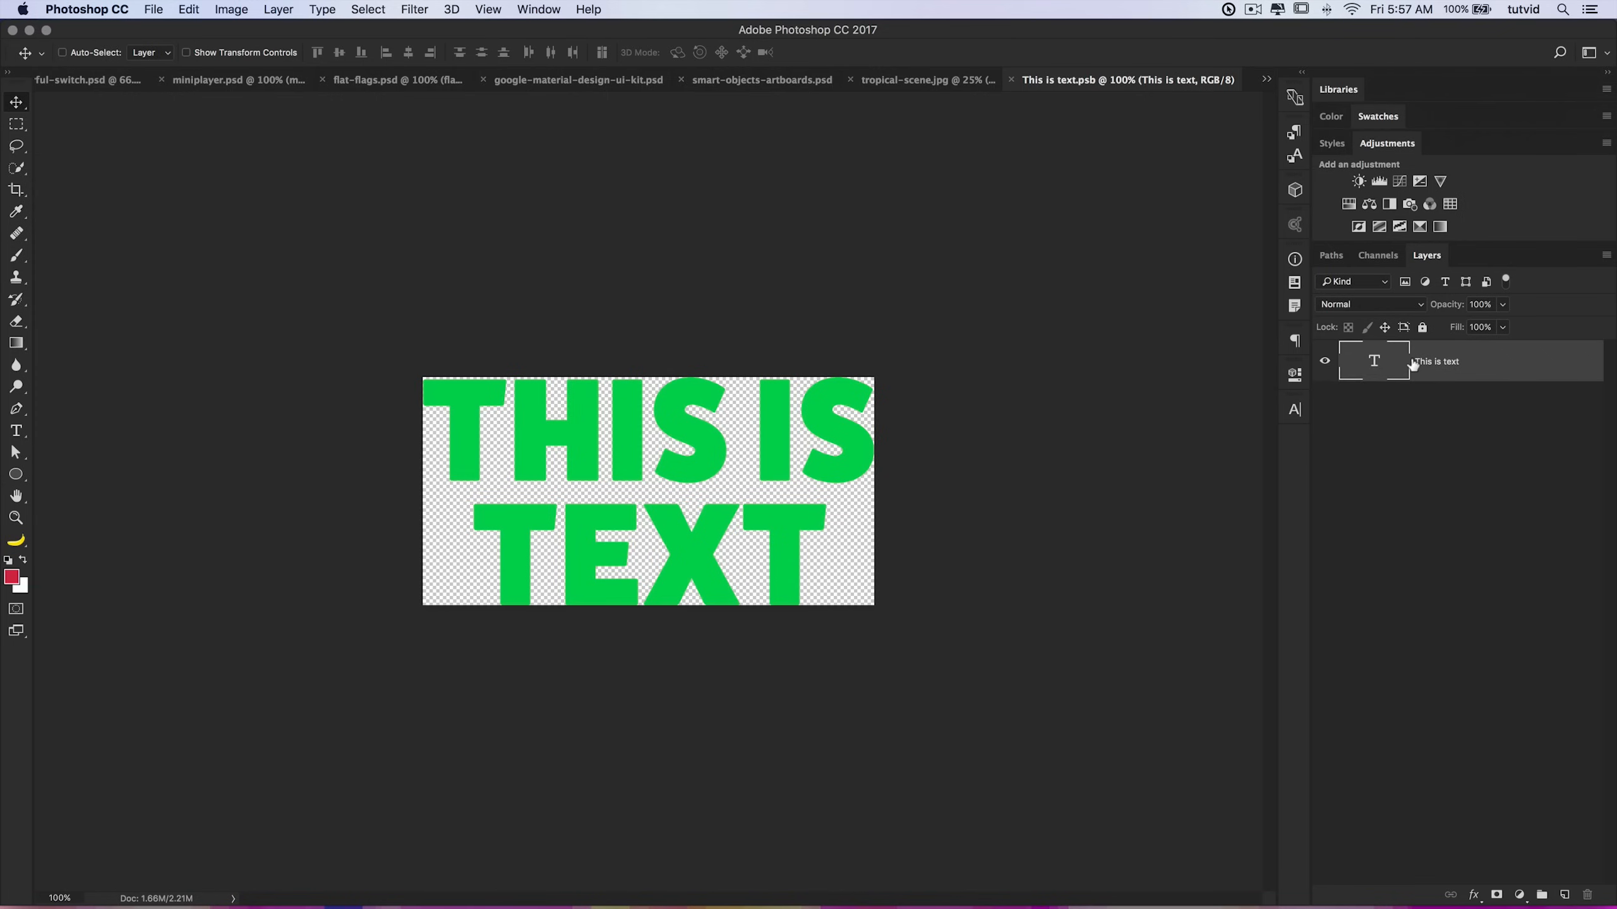
pyautogui.click(1012, 80)
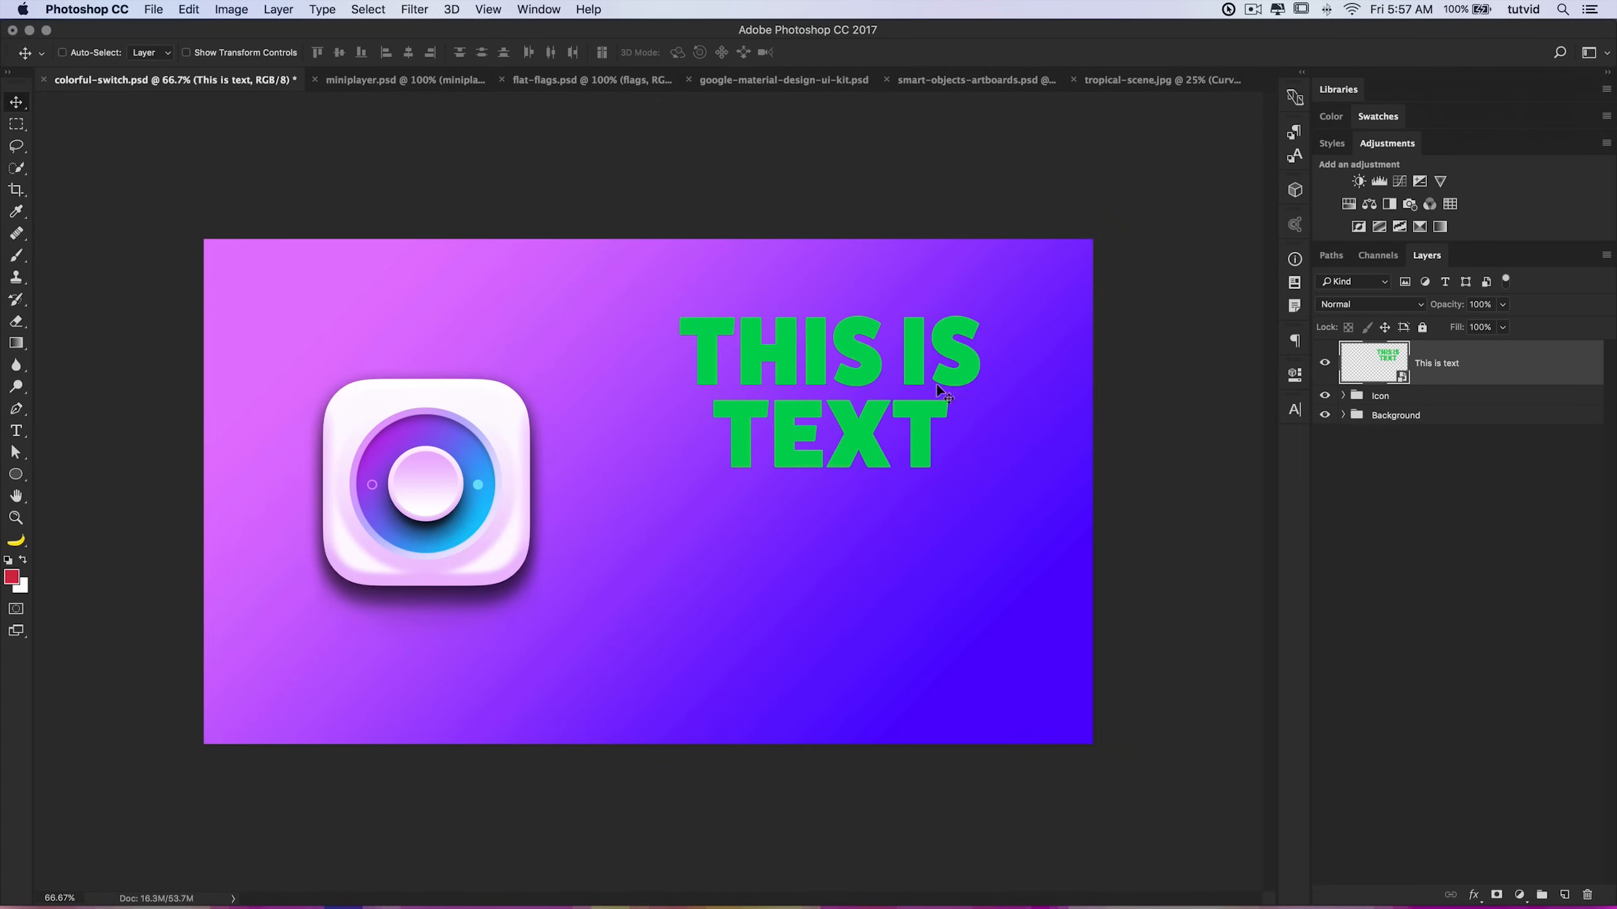
# Step: Duplicate the text smart object several times and scatter the copies across the canvas
pyautogui.press('super+j')
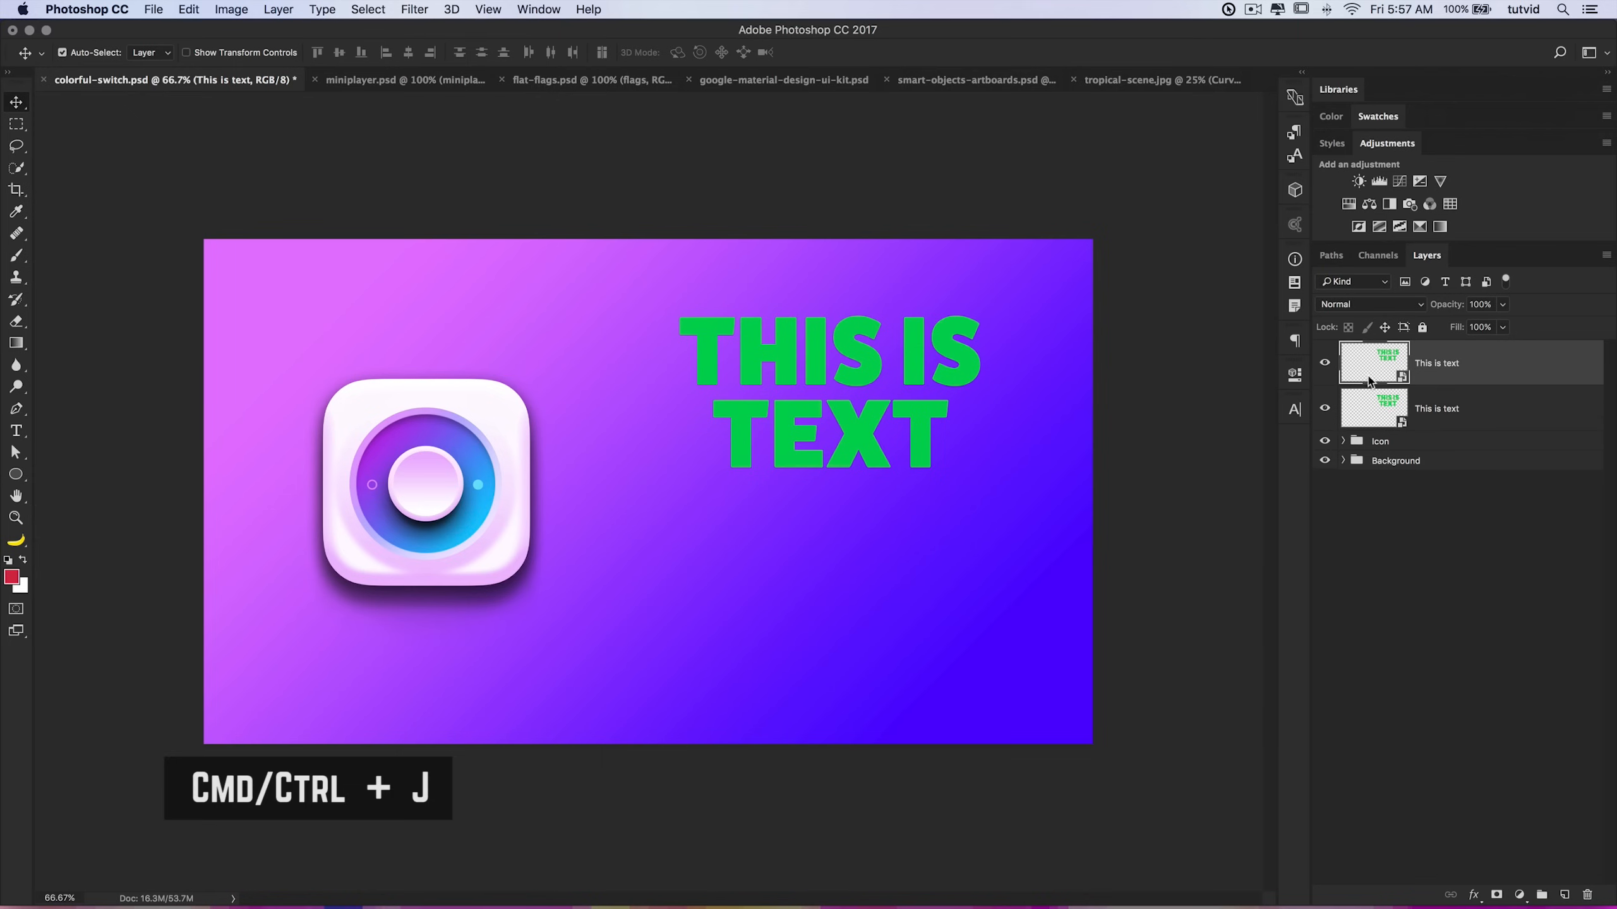
pyautogui.moveTo(856, 424); pyautogui.dragTo(863, 635)
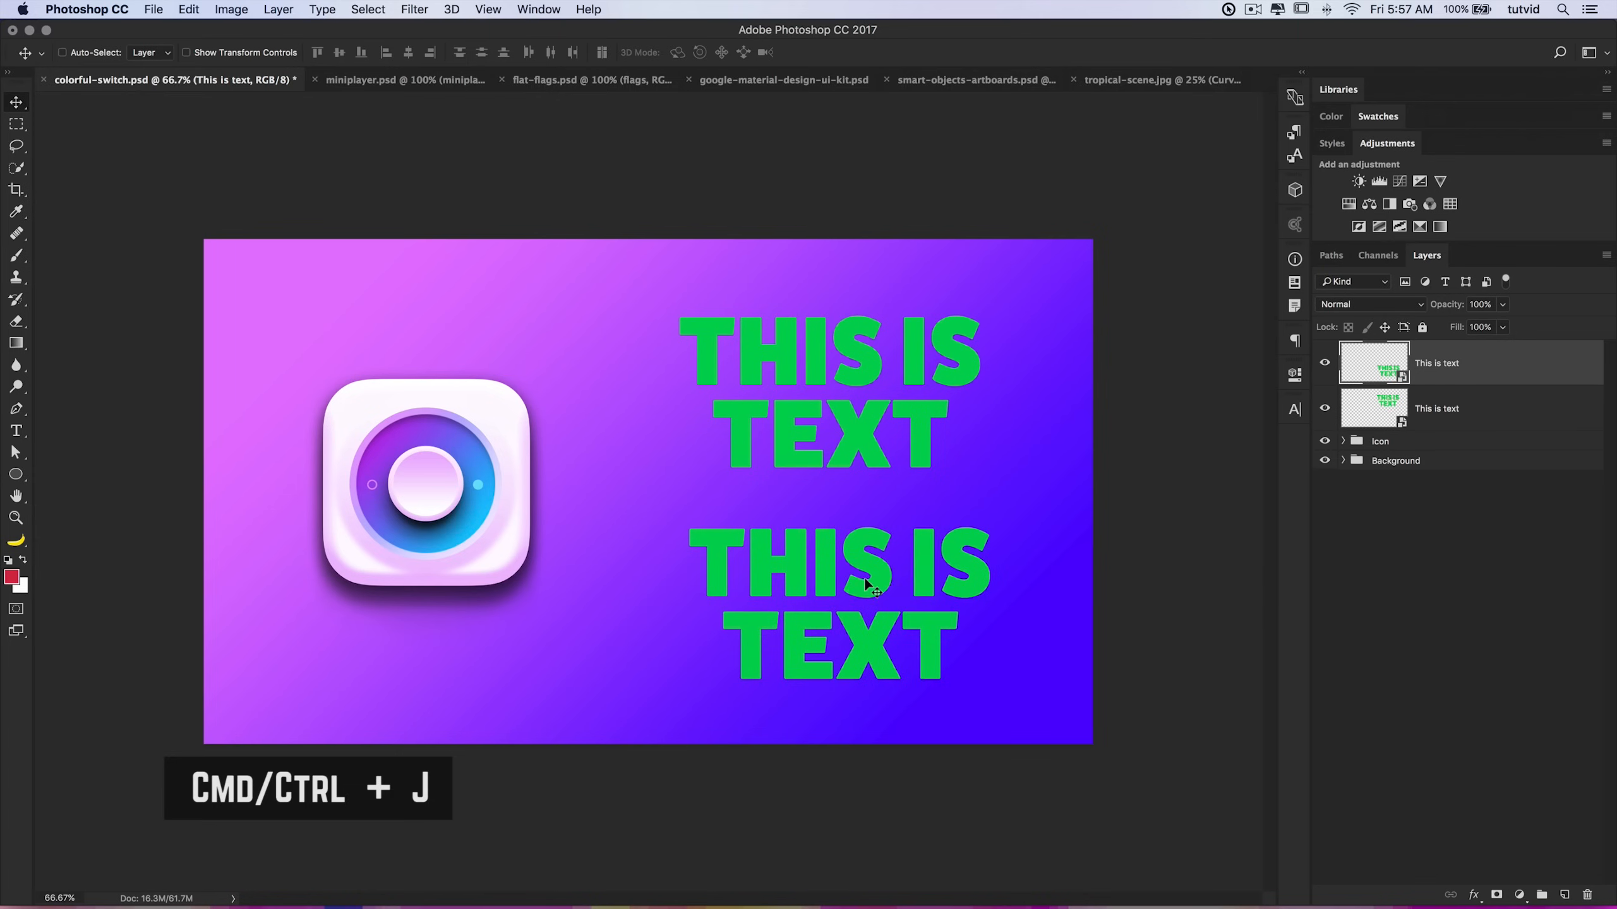
pyautogui.moveTo(606, 534); pyautogui.dragTo(517, 345)
pyautogui.moveTo(420, 445); pyautogui.dragTo(338, 607)
pyautogui.moveTo(349, 602); pyautogui.dragTo(619, 555)
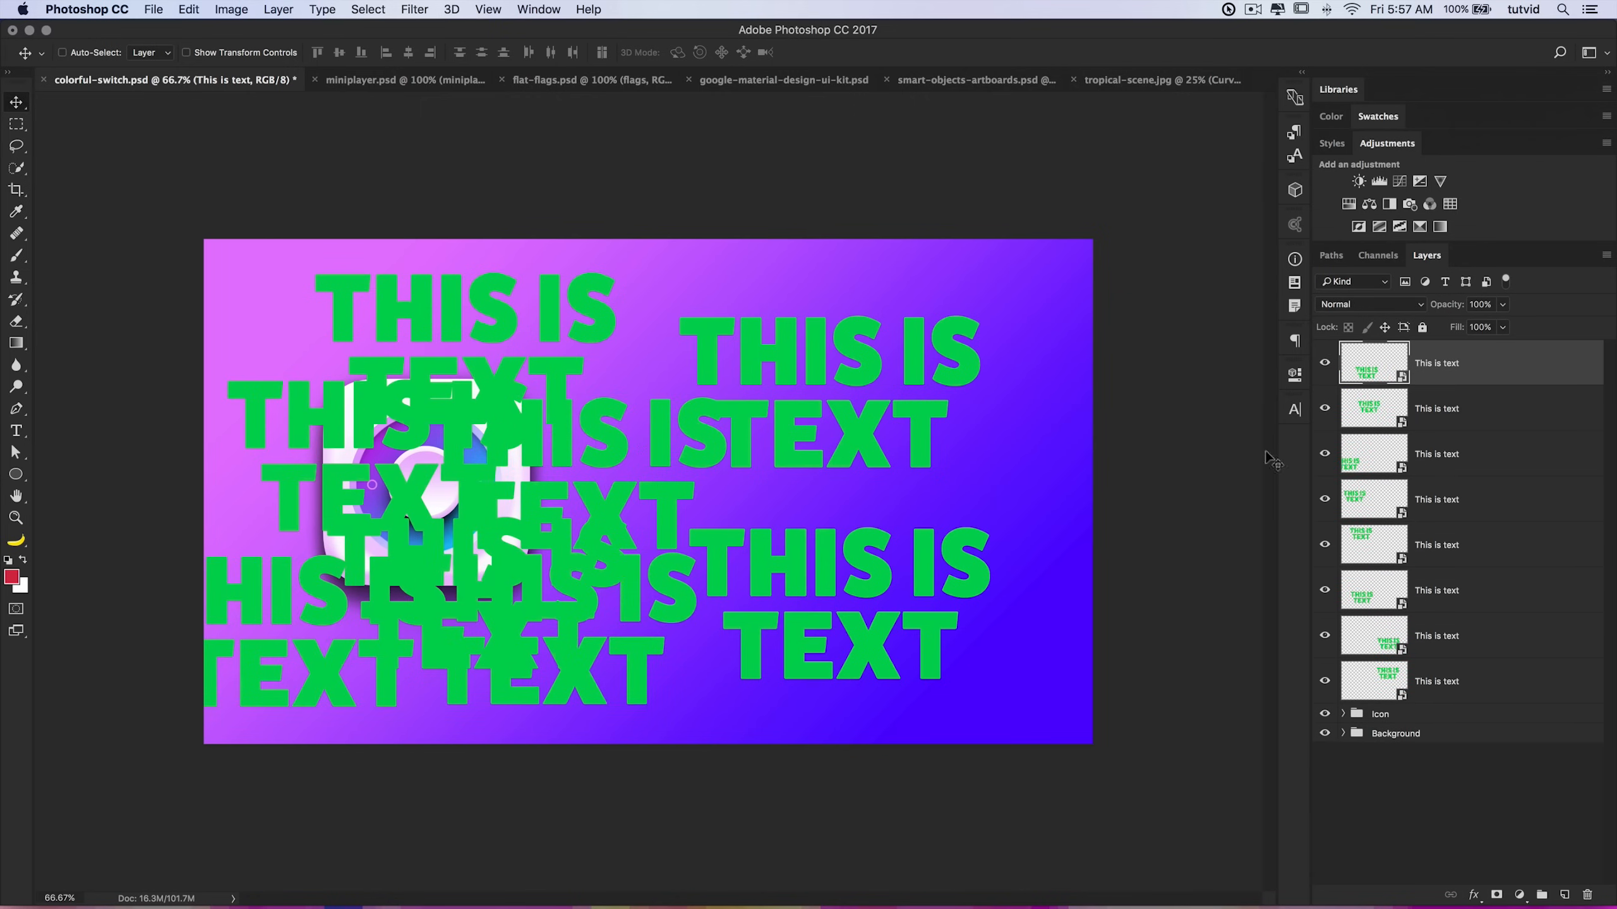
# Step: Select the original text layer and move it toward the upper right
pyautogui.click(1407, 685)
pyautogui.moveTo(882, 334); pyautogui.dragTo(957, 302)
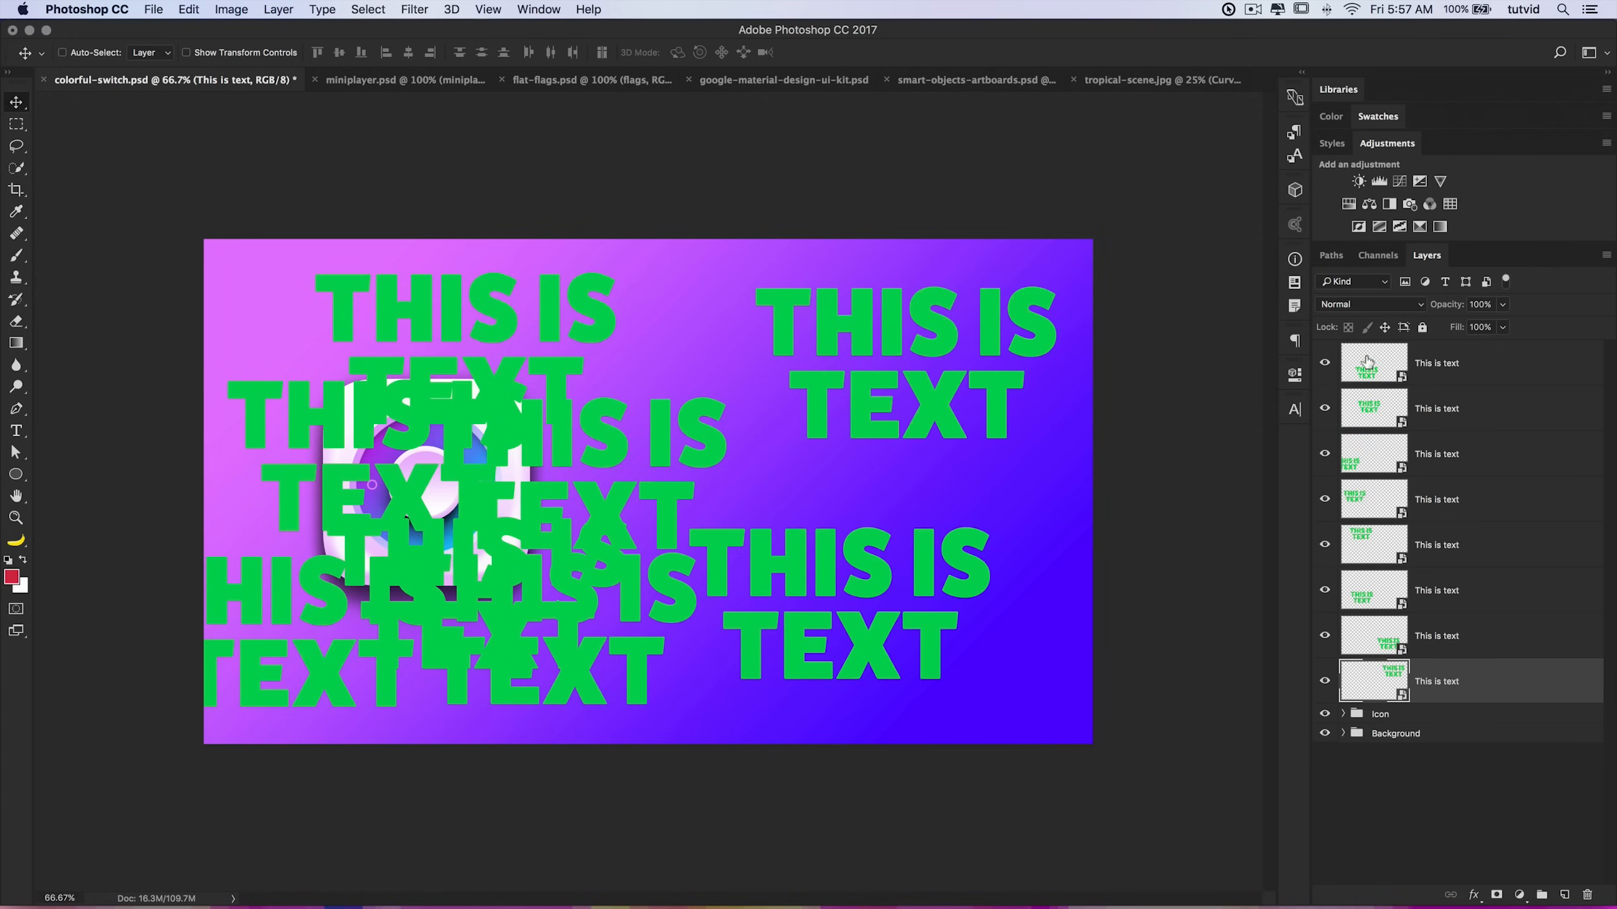
# Step: Open one copy's smart object contents and change the text color to 00ff06
pyautogui.click(1363, 510)
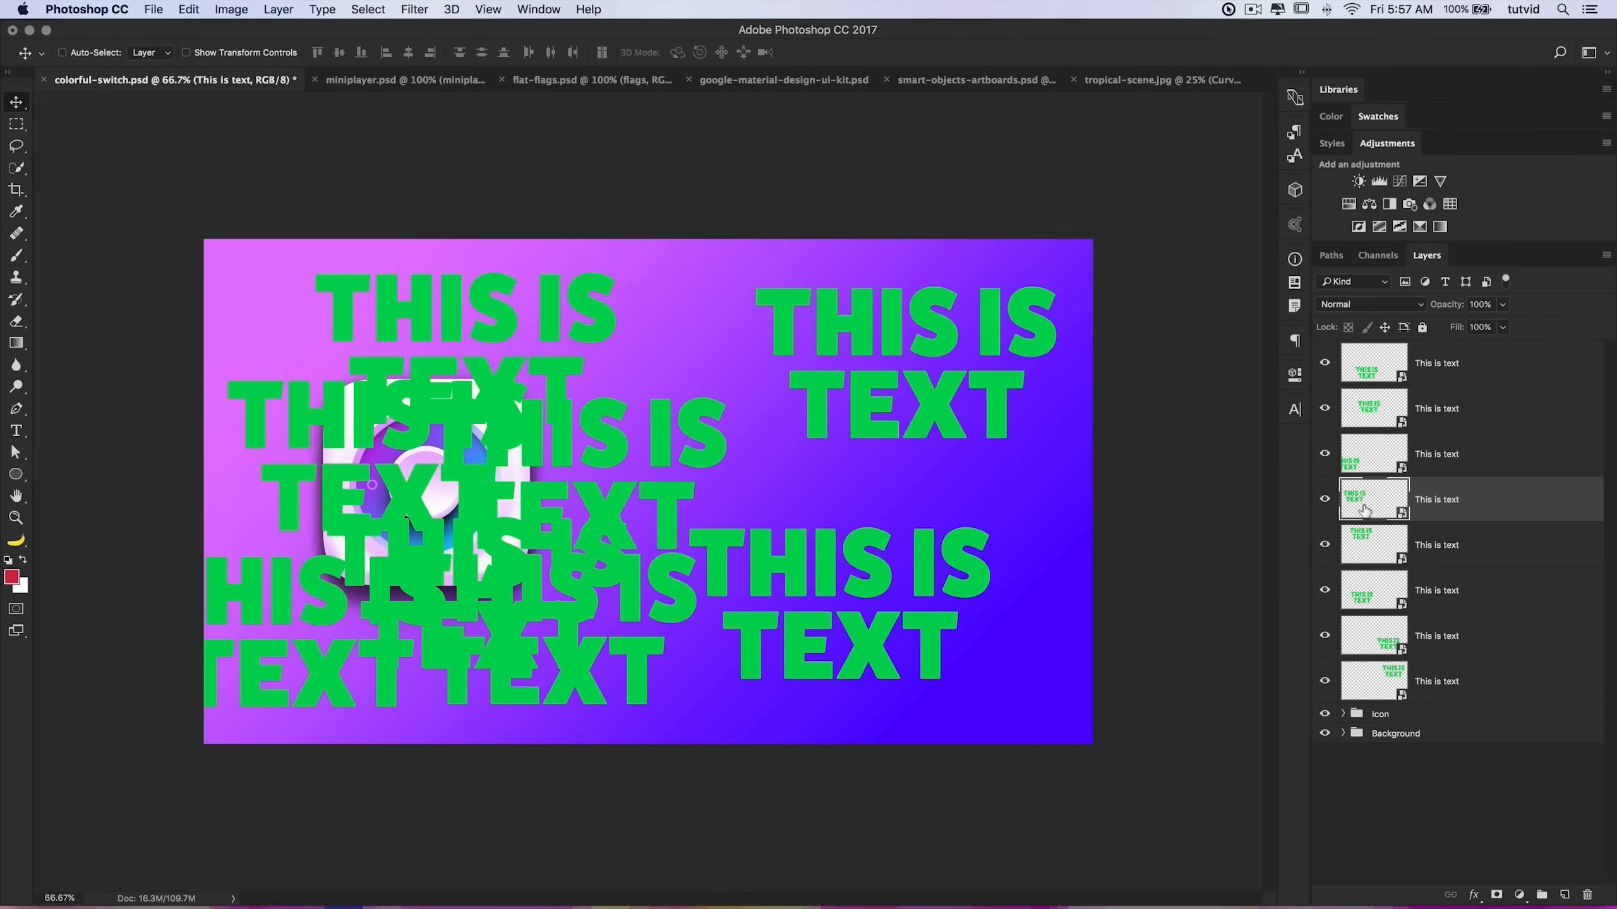
pyautogui.doubleClick(1374, 501)
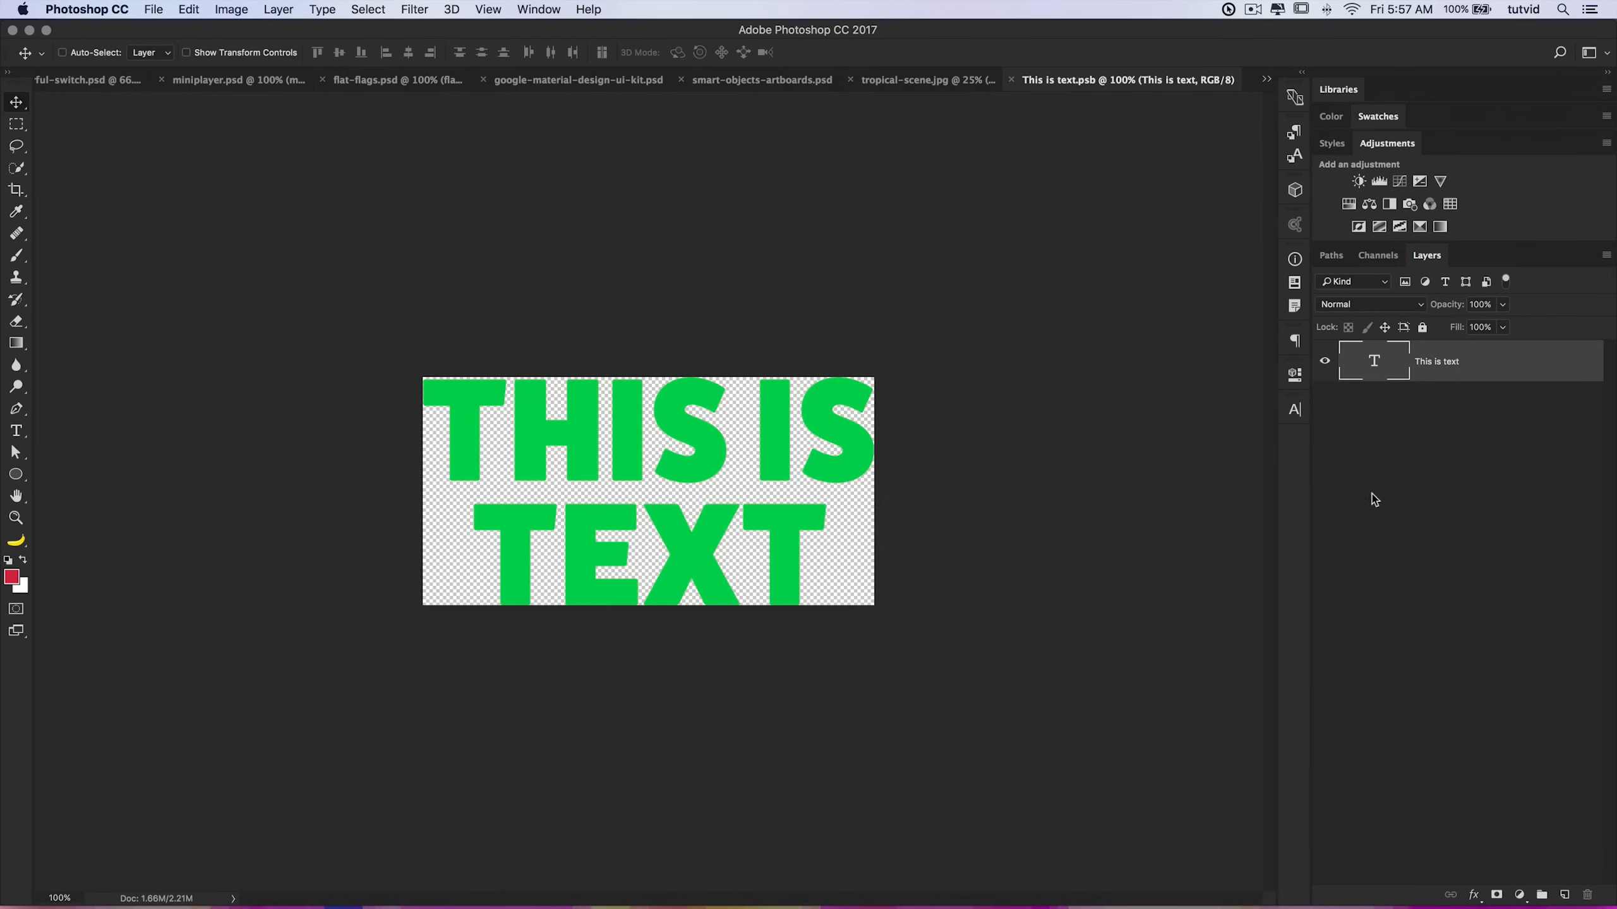
pyautogui.doubleClick(1375, 362)
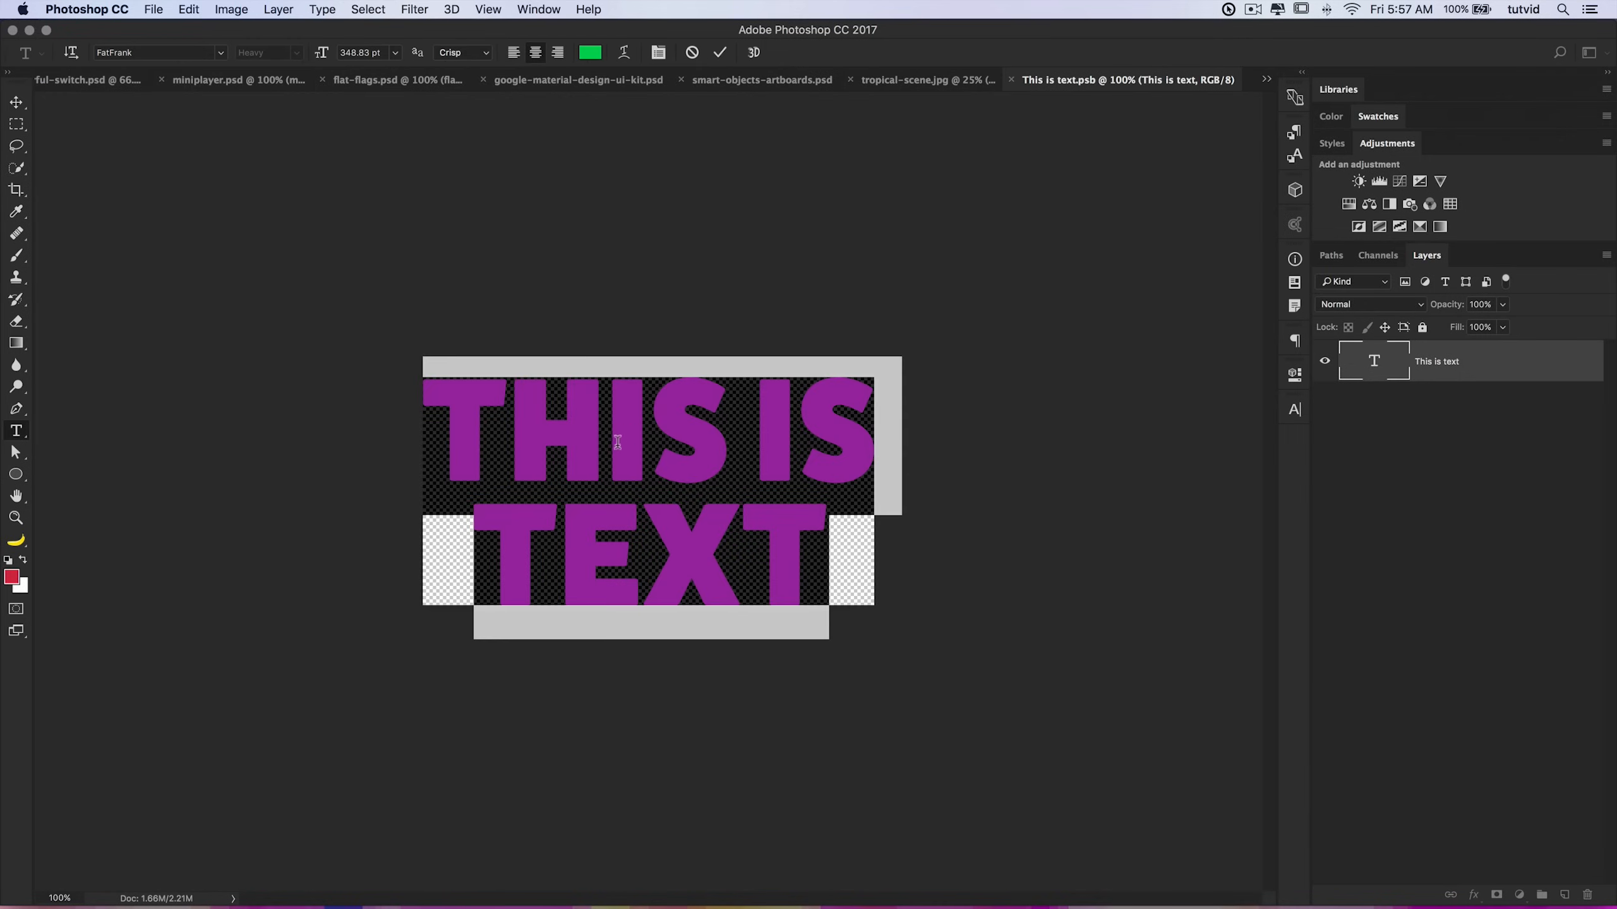
pyautogui.click(590, 52)
pyautogui.moveTo(308, 380); pyautogui.dragTo(308, 370)
pyautogui.moveTo(471, 402); pyautogui.dragTo(473, 361)
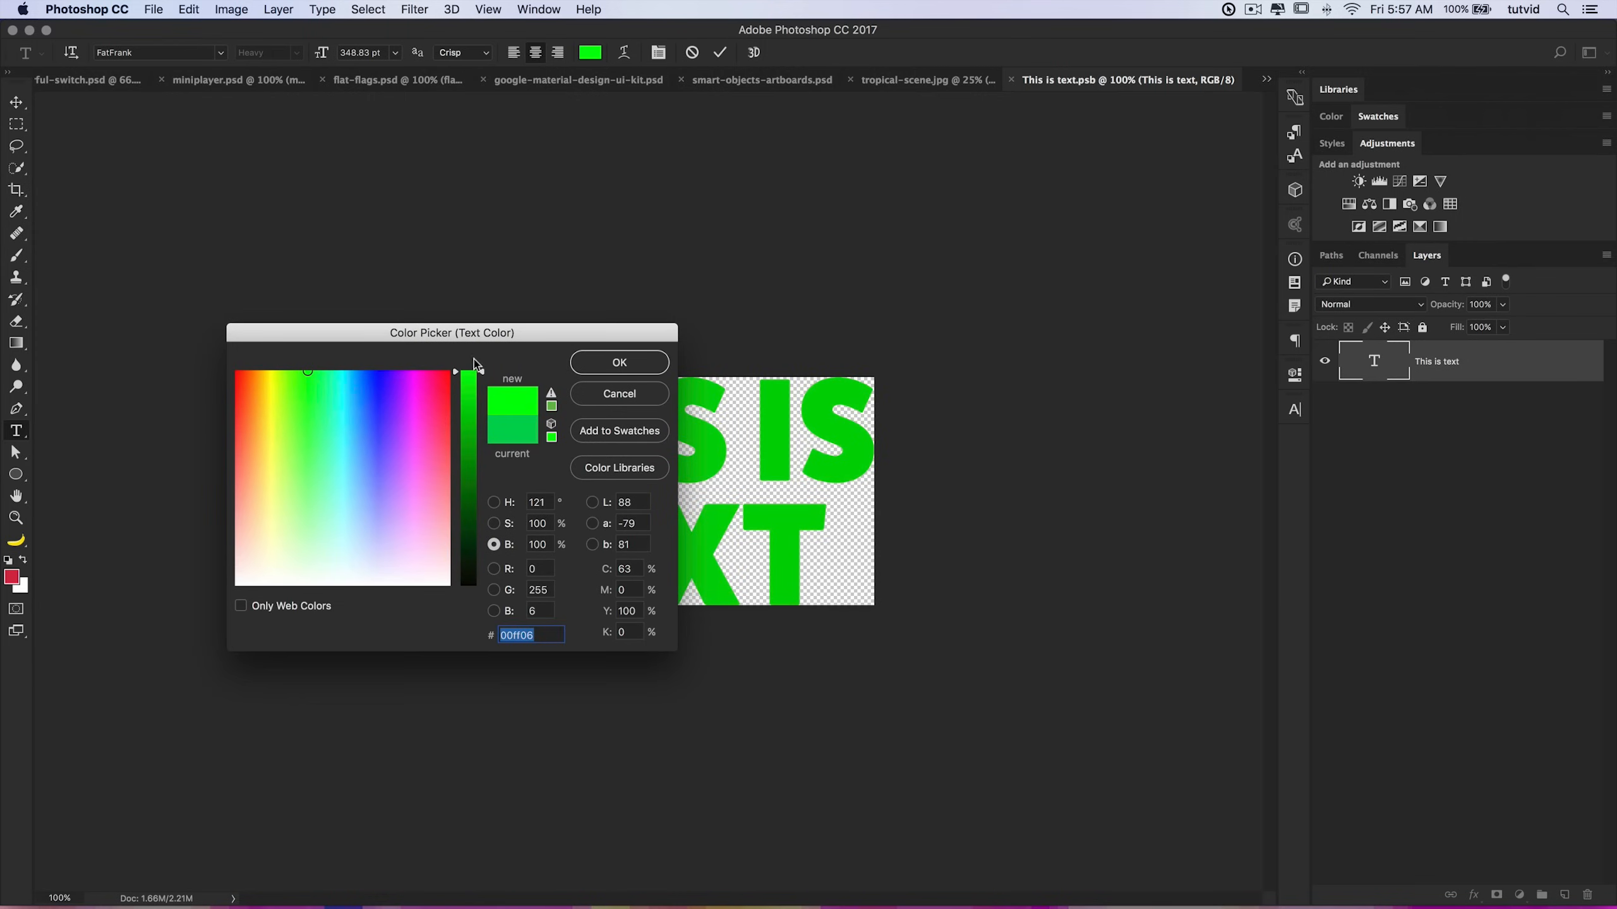
pyautogui.click(640, 361)
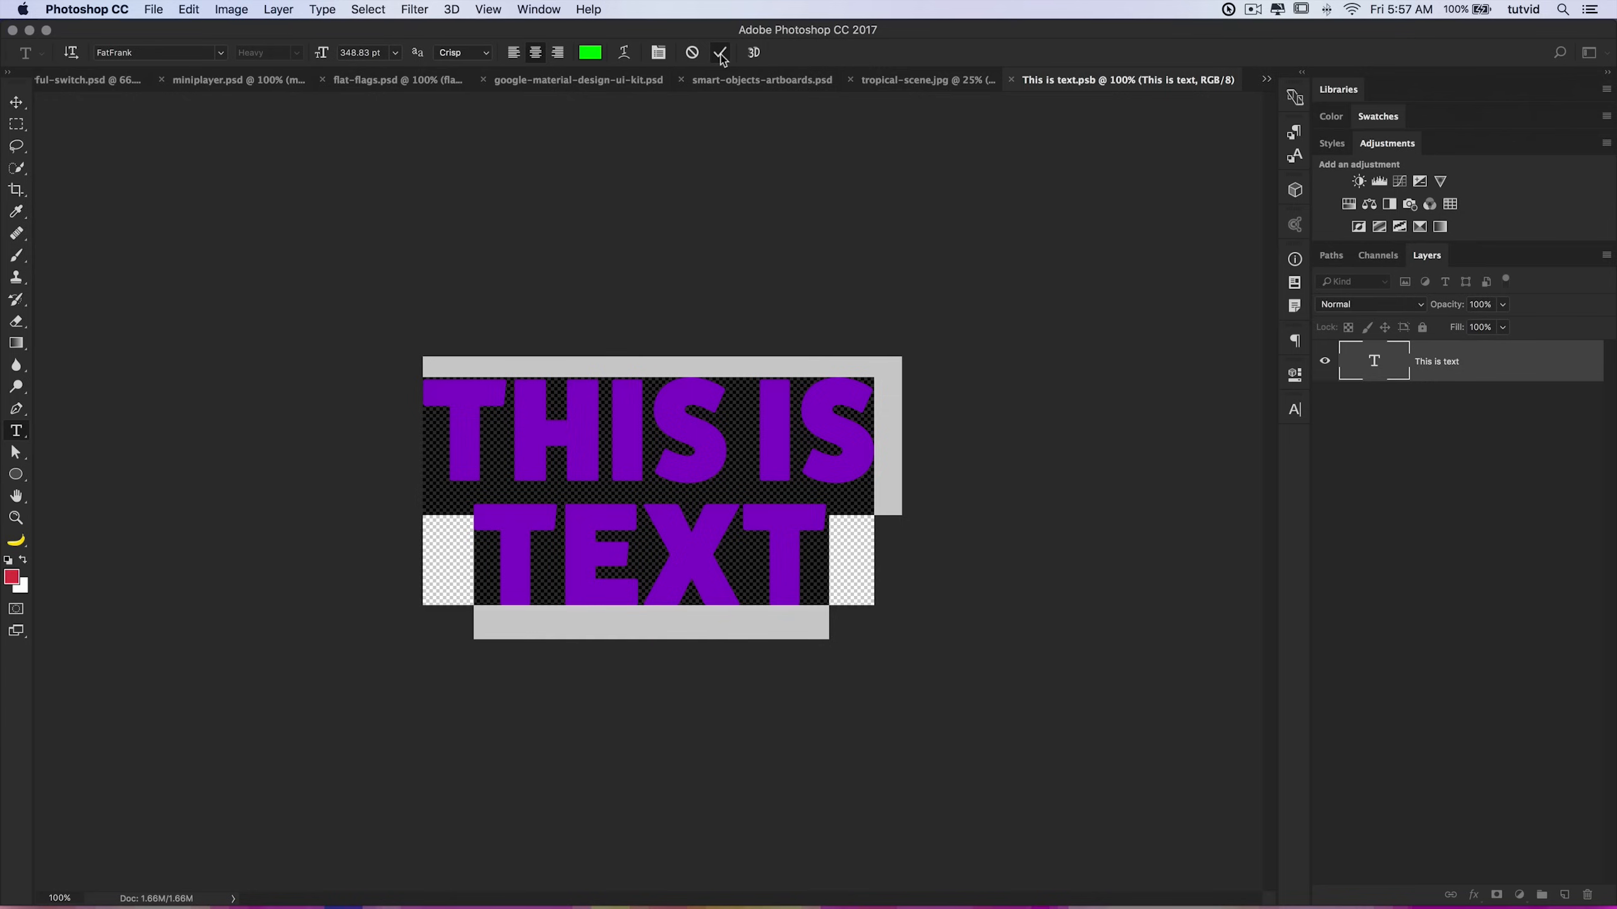
pyautogui.click(720, 53)
# Step: Save and close the smart object contents, and nudge the selected text copy slightly
pyautogui.press('v')
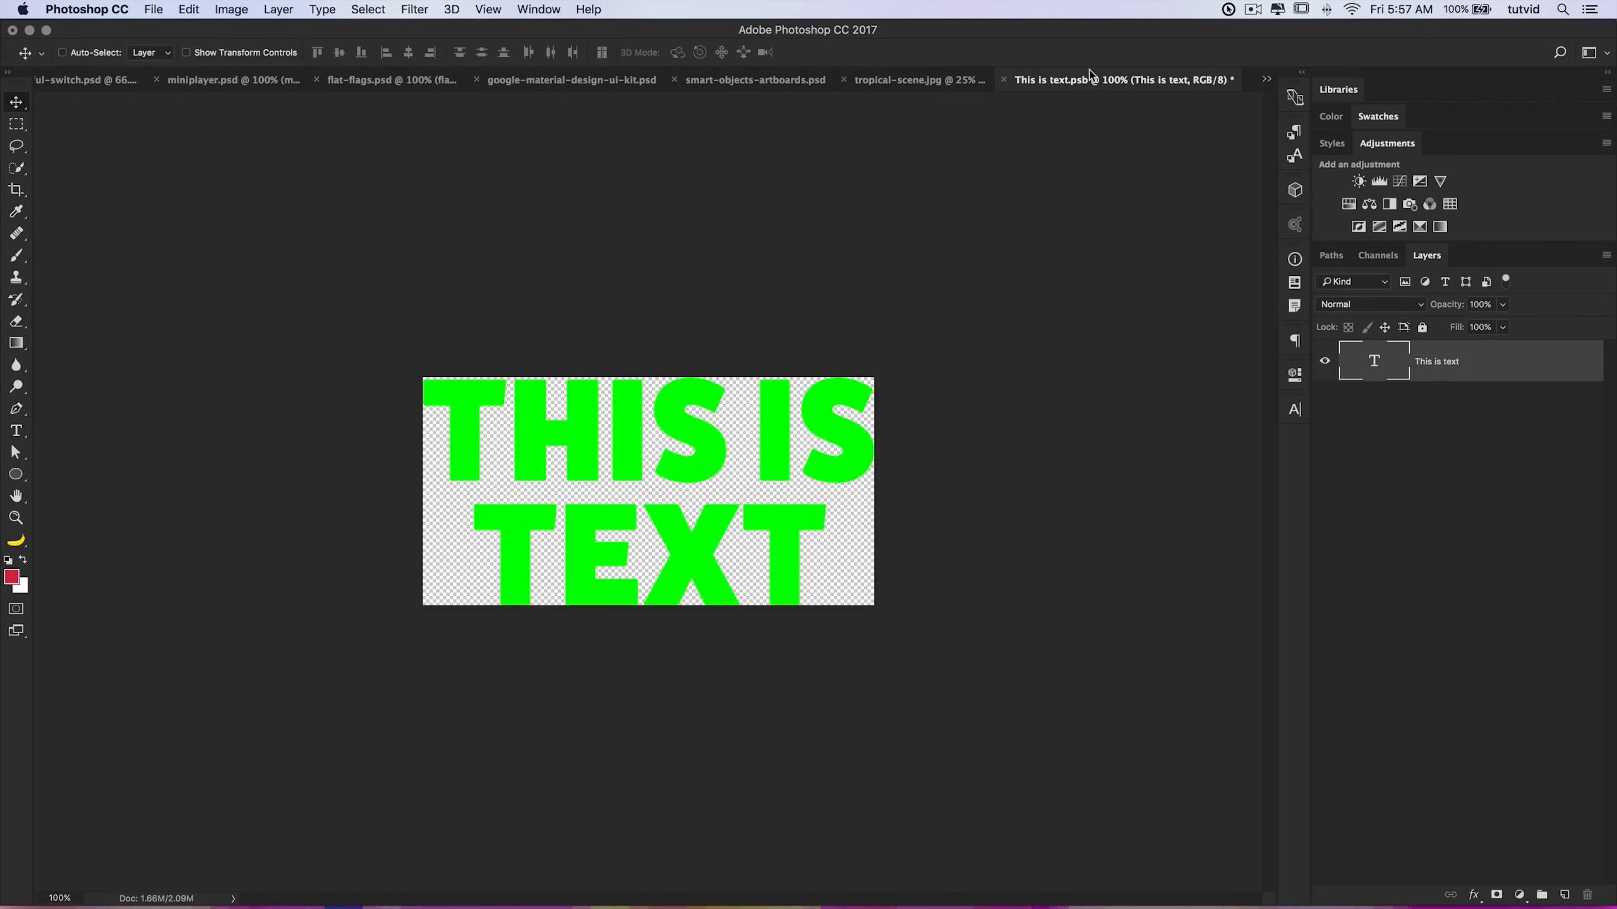
pyautogui.press('super+s')
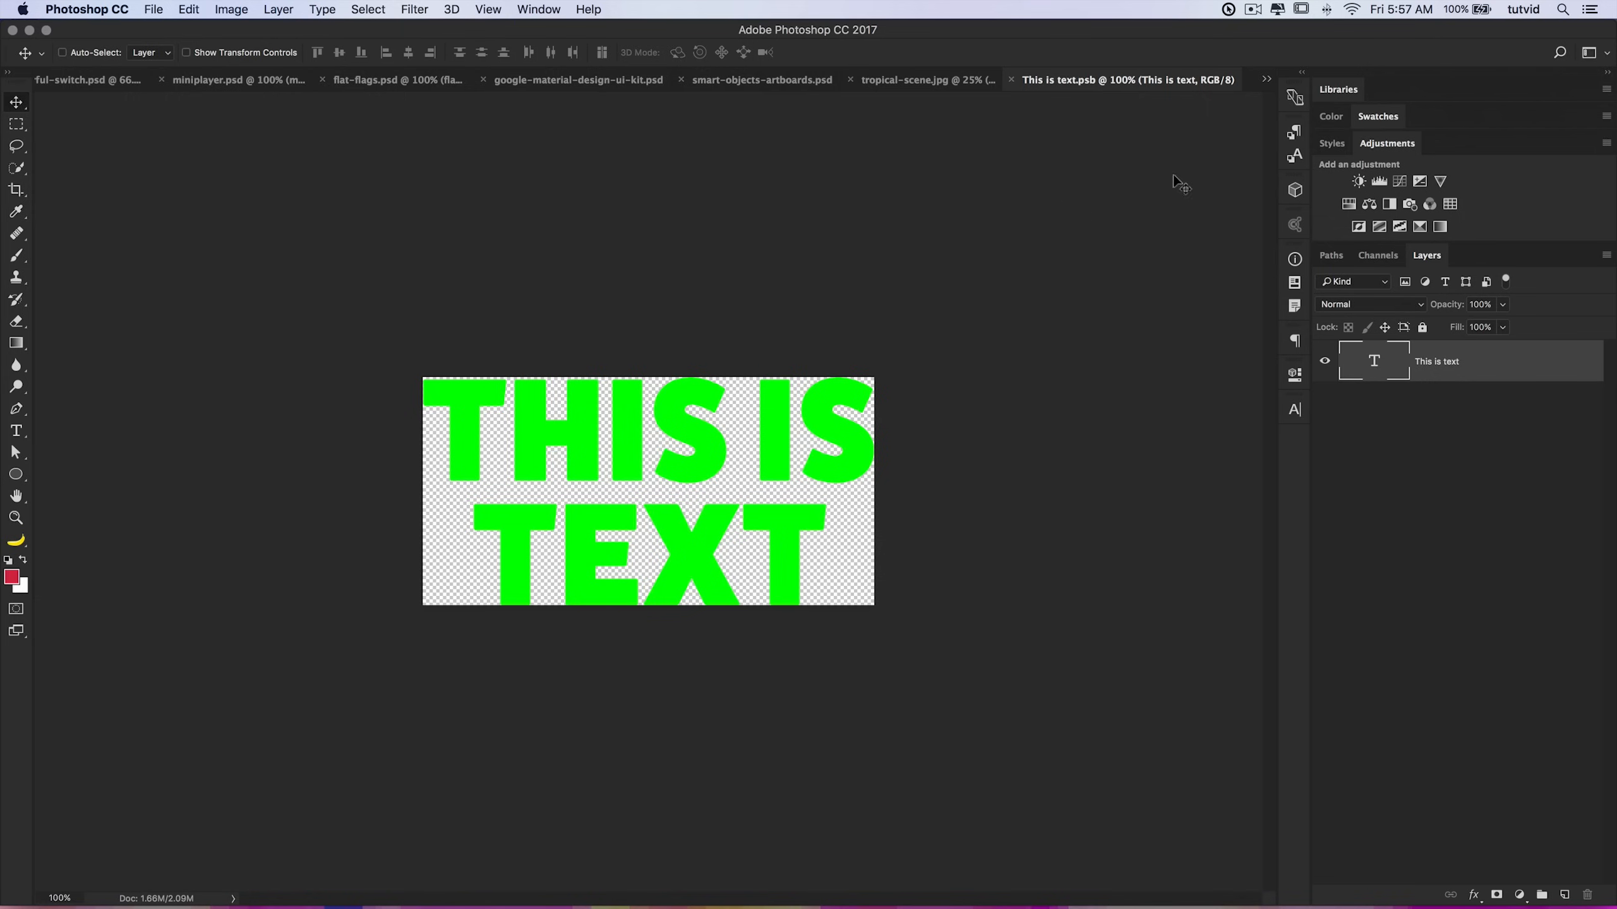
pyautogui.press('super+w')
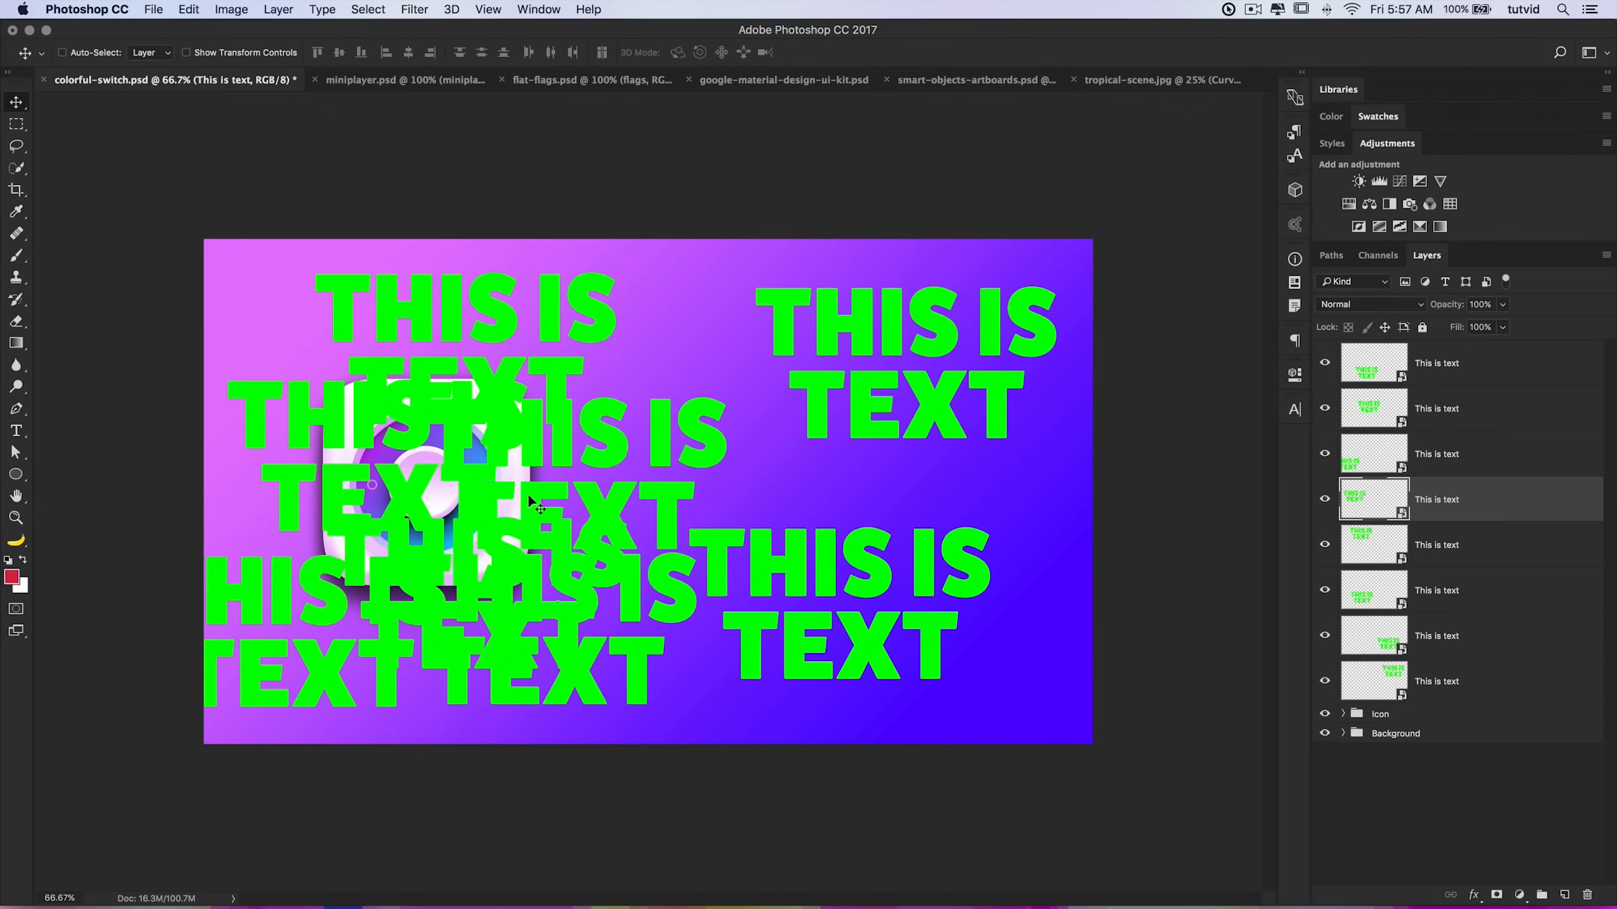
pyautogui.moveTo(950, 401)
pyautogui.mouseDown()
pyautogui.moveTo(939, 380)
pyautogui.moveTo(967, 415)
pyautogui.mouseUp()
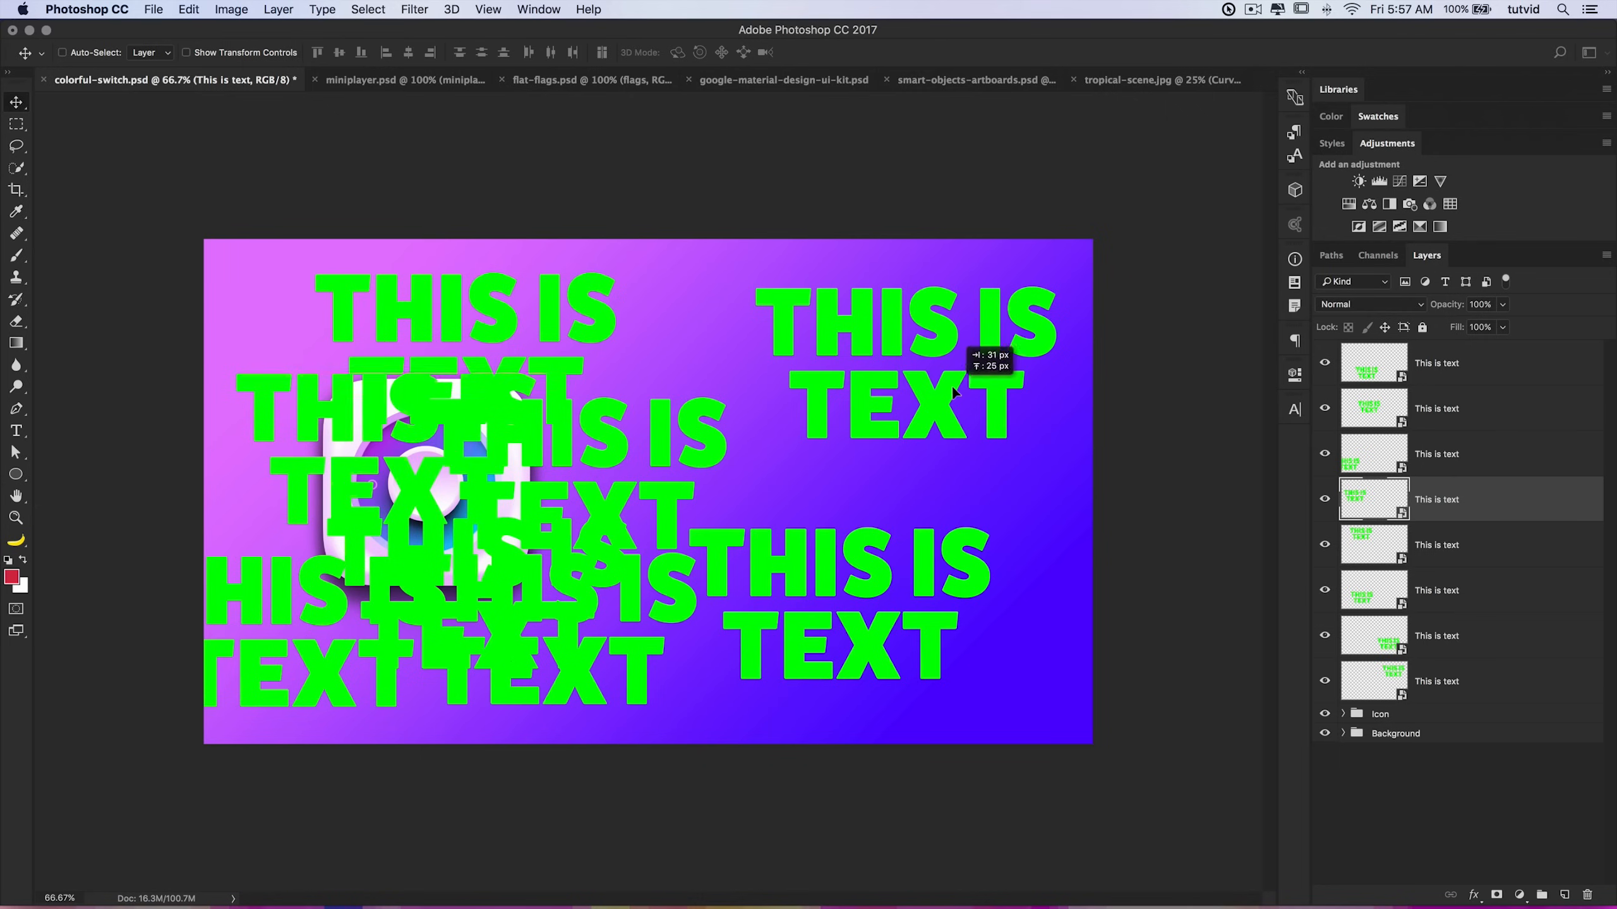
# Step: Select all the duplicated text layers except one and delete them
pyautogui.click(1461, 368)
pyautogui.keyDown('shift'); pyautogui.click(1448, 637); pyautogui.keyUp('shift')
pyautogui.press('Delete')
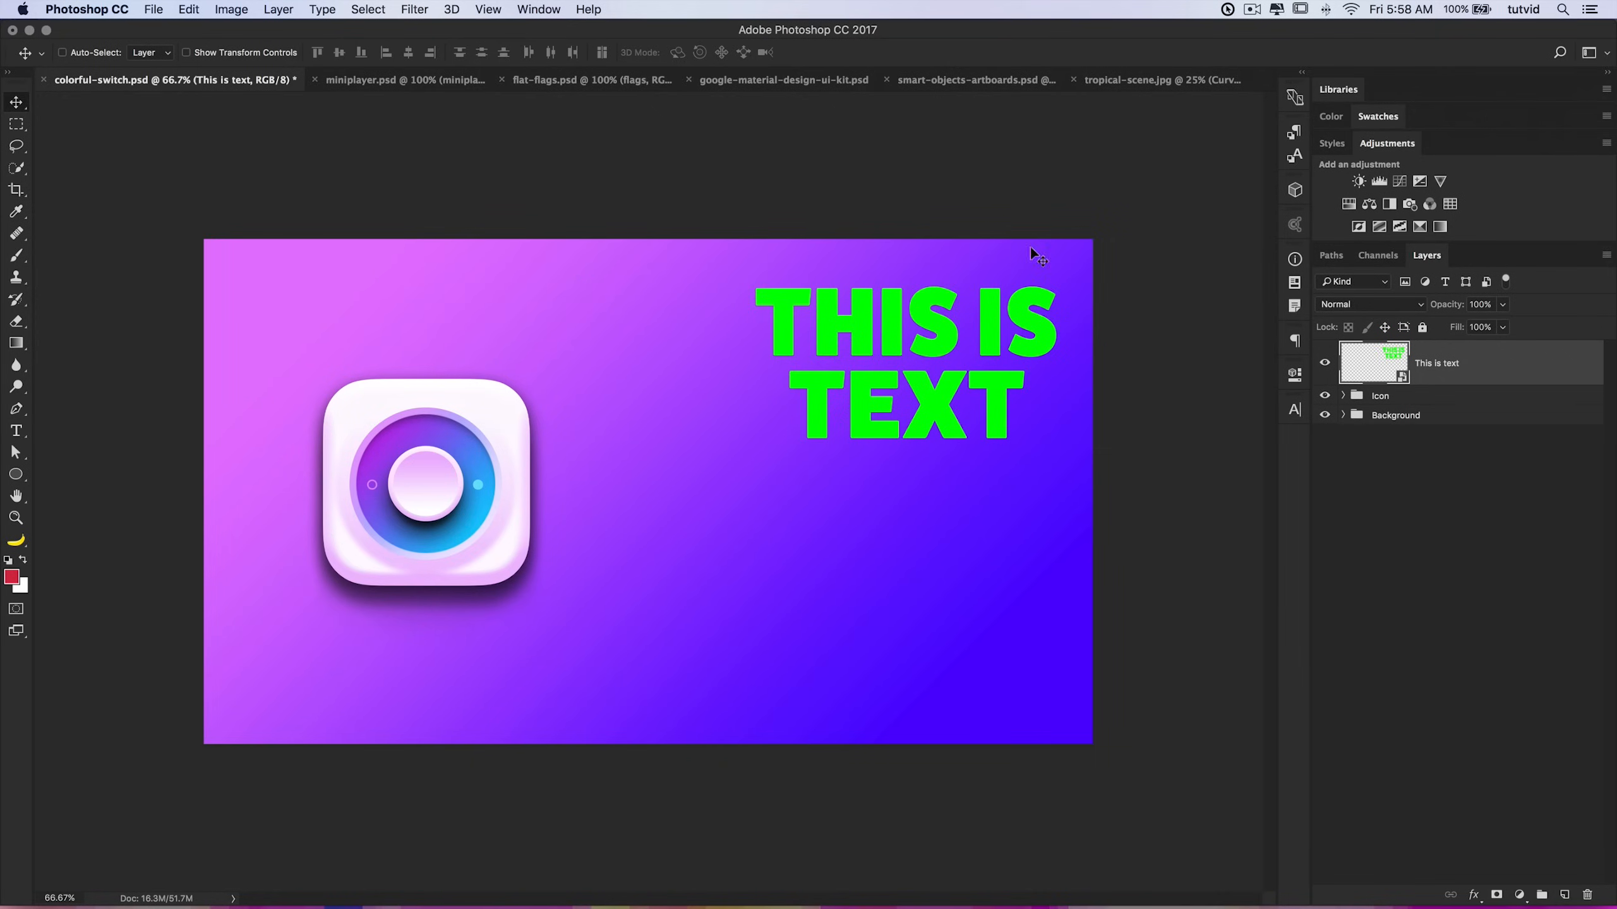
# Step: Switch to the smart-objects-artboards.psd document and expand the Colors artboard to show its Color 02 and Color 01 layers
pyautogui.click(1012, 82)
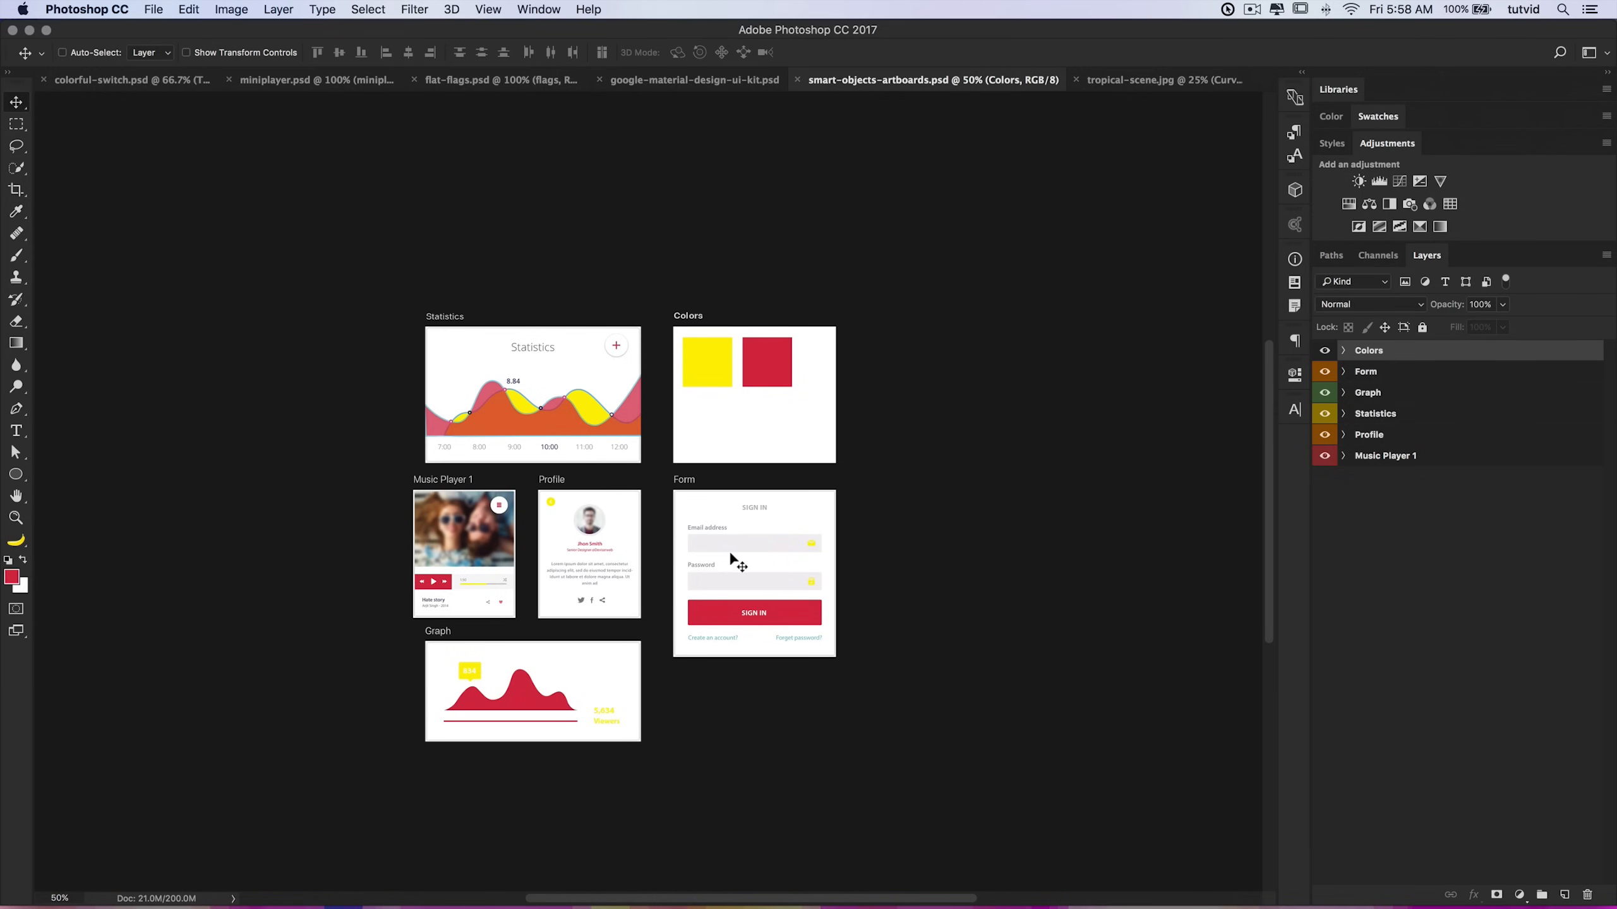
pyautogui.press('super+plus')
pyautogui.moveTo(722, 450); pyautogui.dragTo(844, 347)
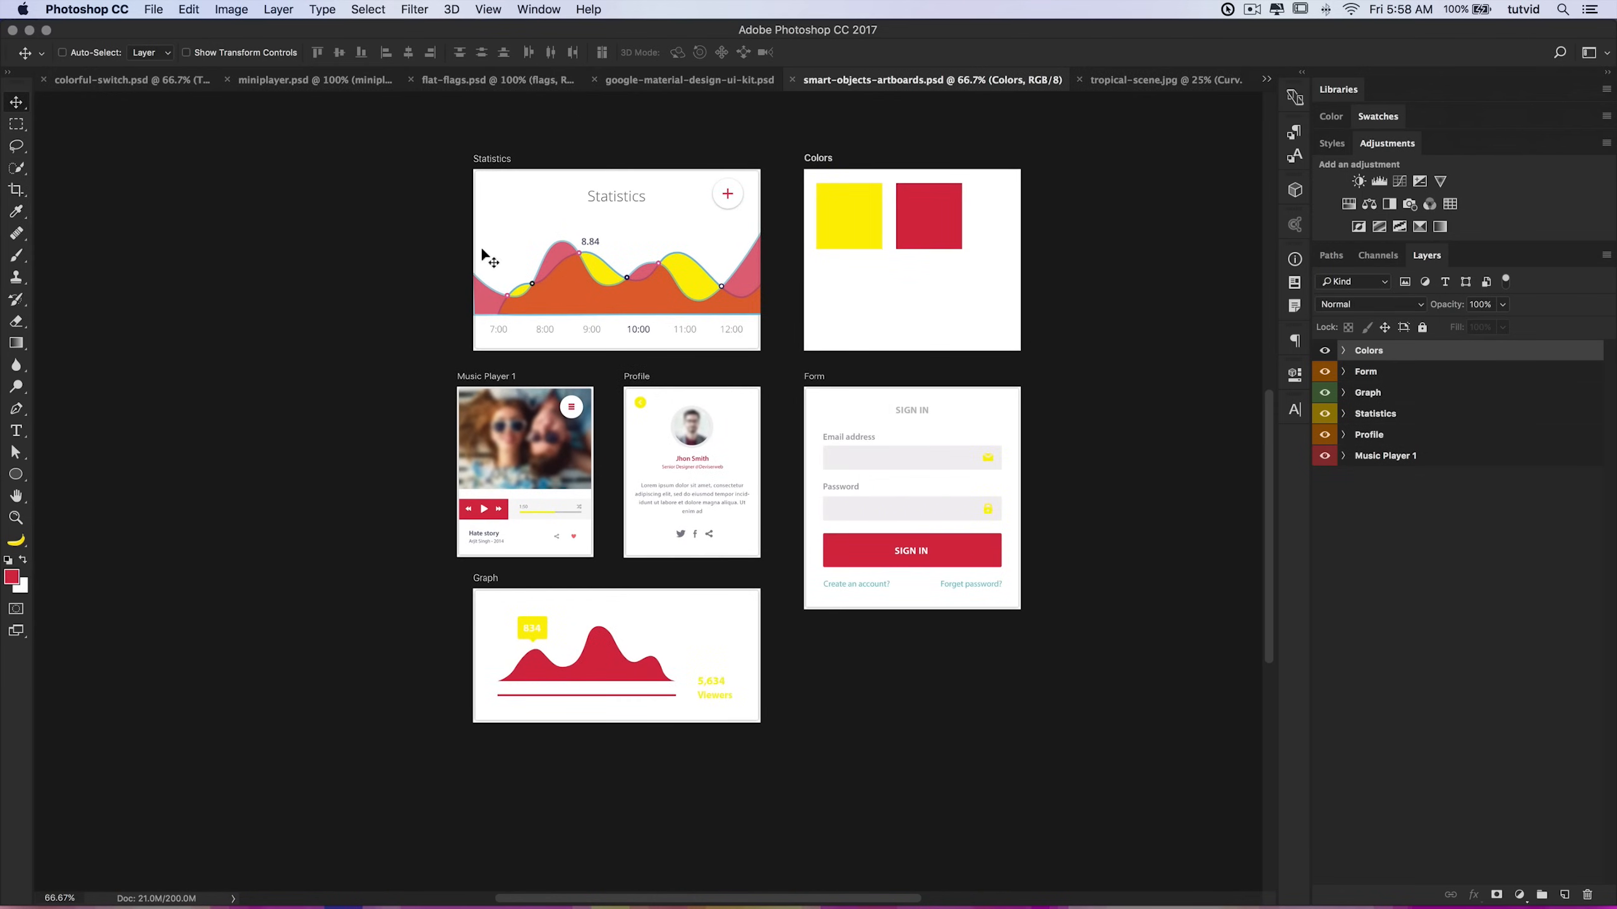
pyautogui.moveTo(858, 464); pyautogui.dragTo(835, 490)
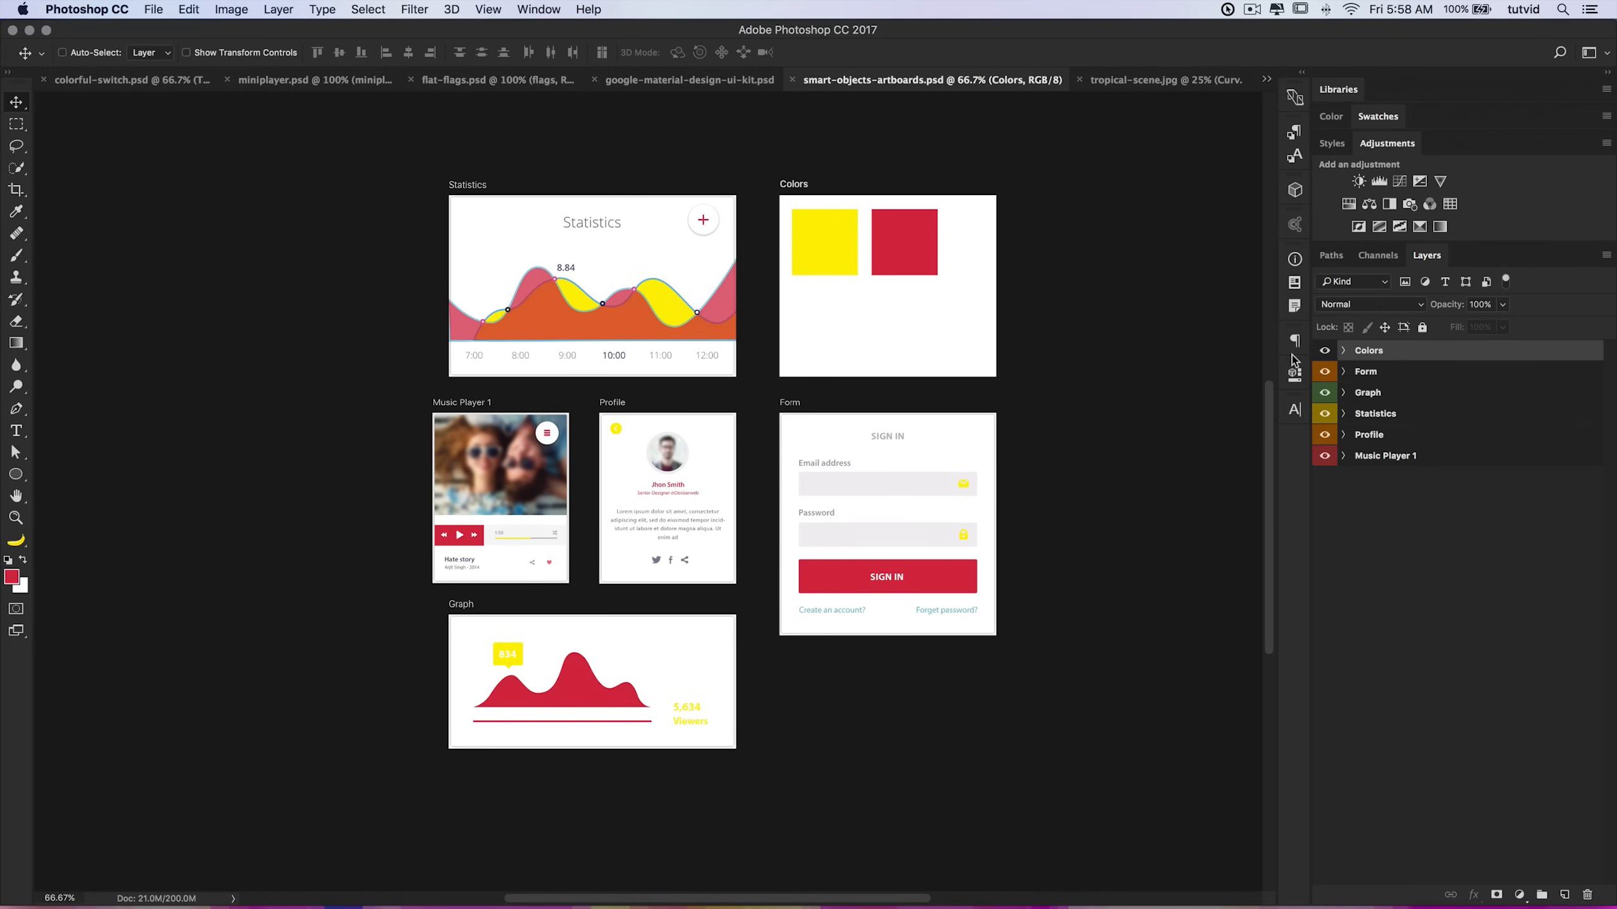
pyautogui.click(1343, 350)
pyautogui.click(1426, 392)
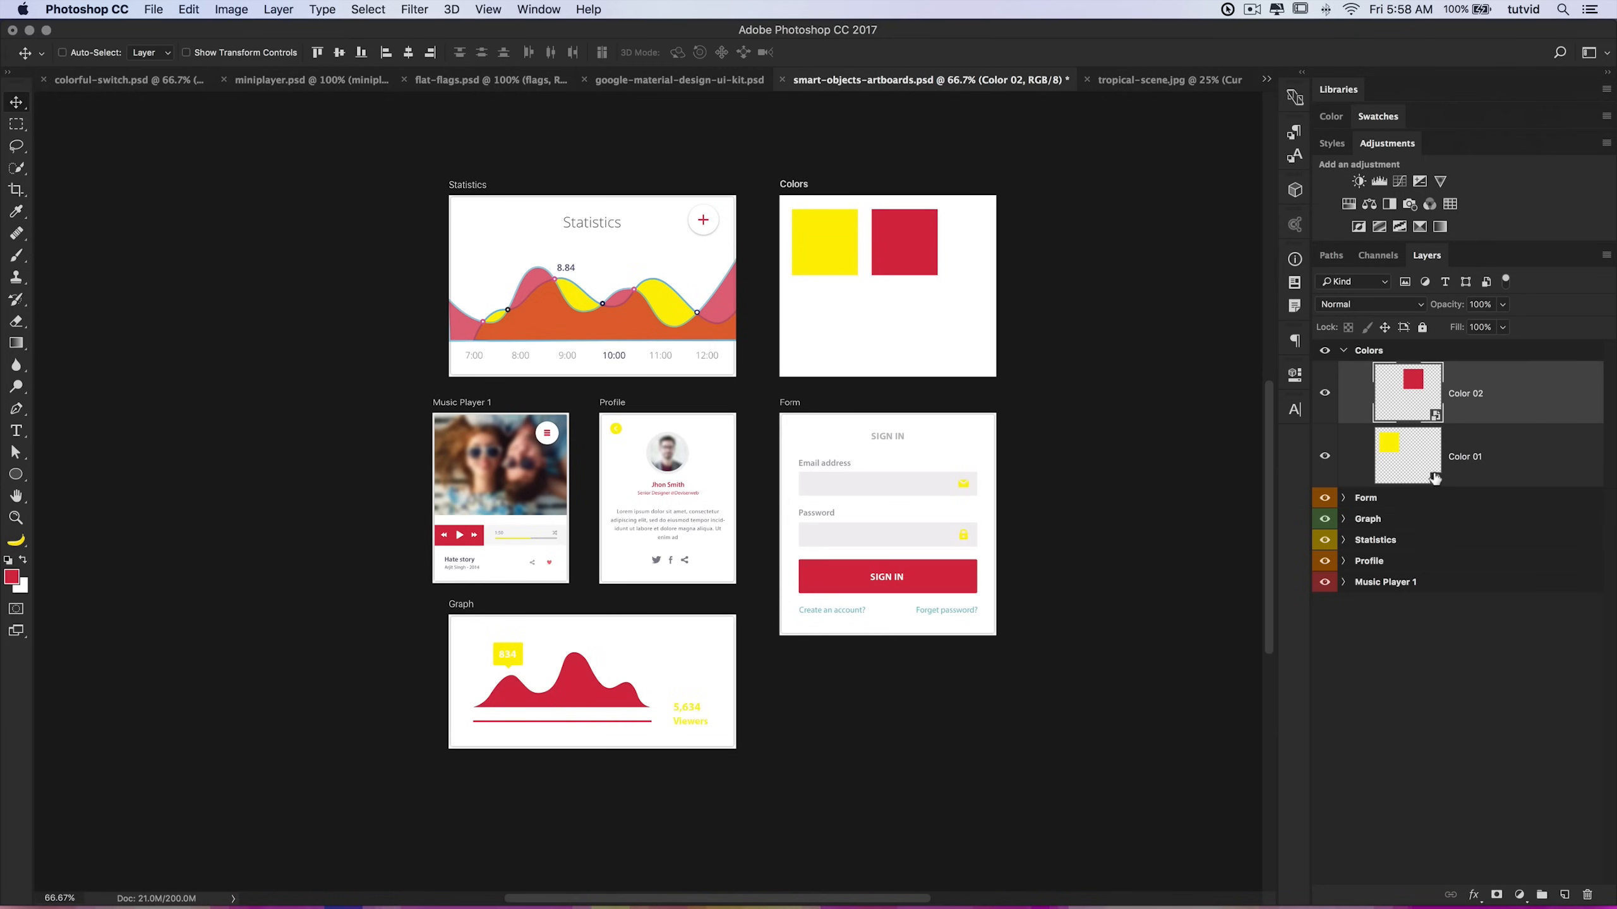
# Step: Select the Color 01 smart object layer and switch to the Rectangle shape tool
pyautogui.click(1426, 468)
pyautogui.click(1409, 390)
pyautogui.click(1383, 456)
pyautogui.click(1394, 419)
pyautogui.click(1402, 463)
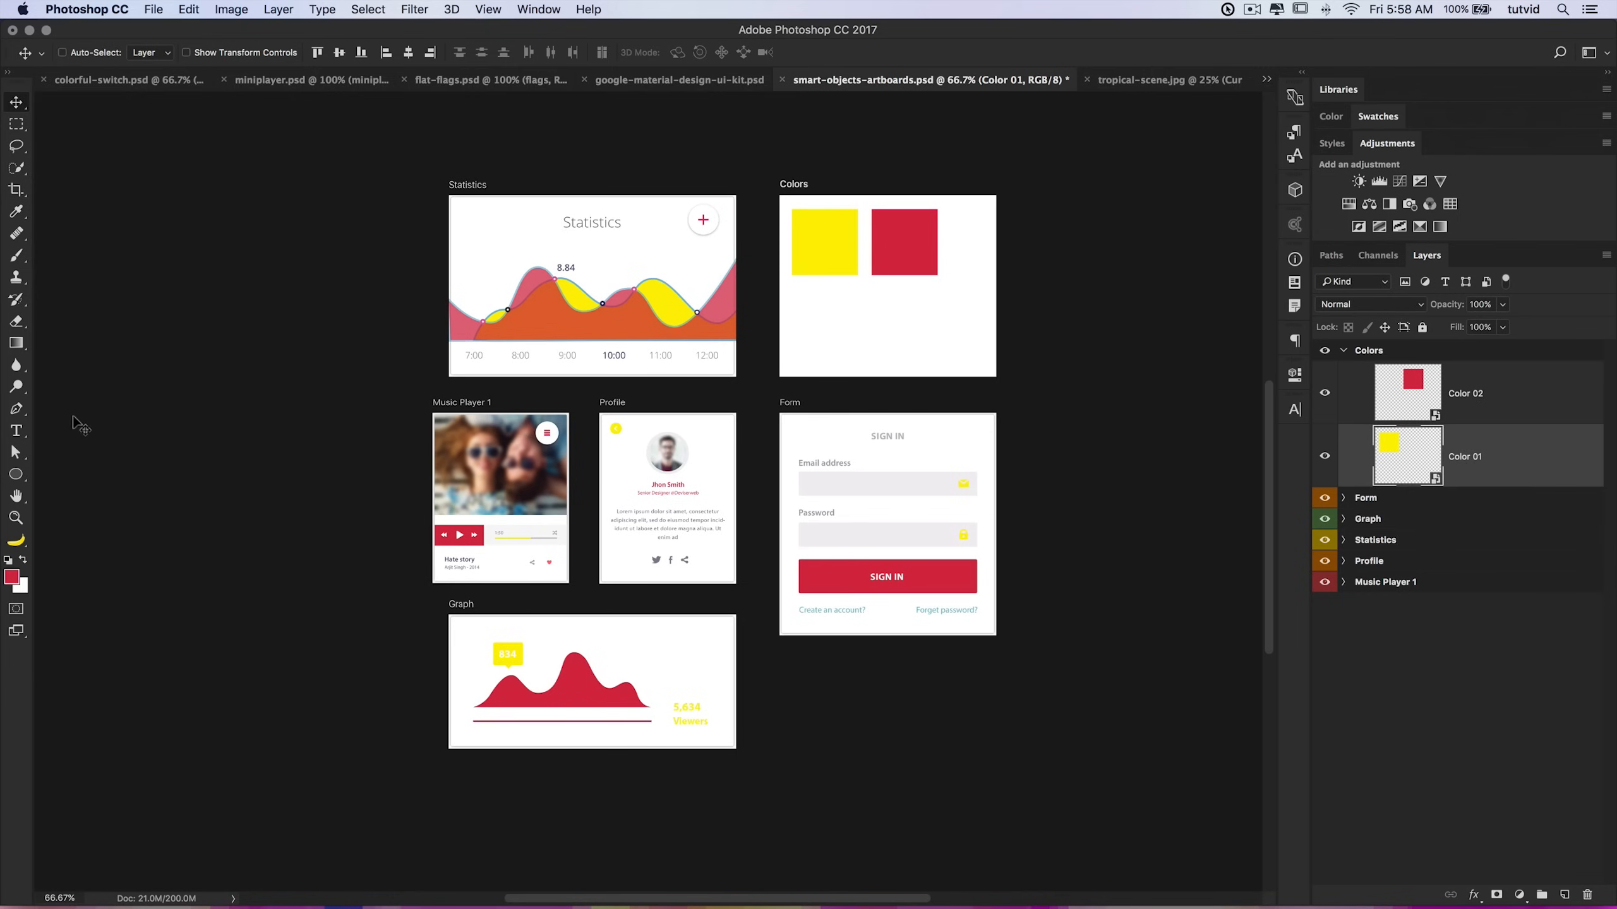
pyautogui.moveTo(25, 473); pyautogui.dragTo(63, 477)
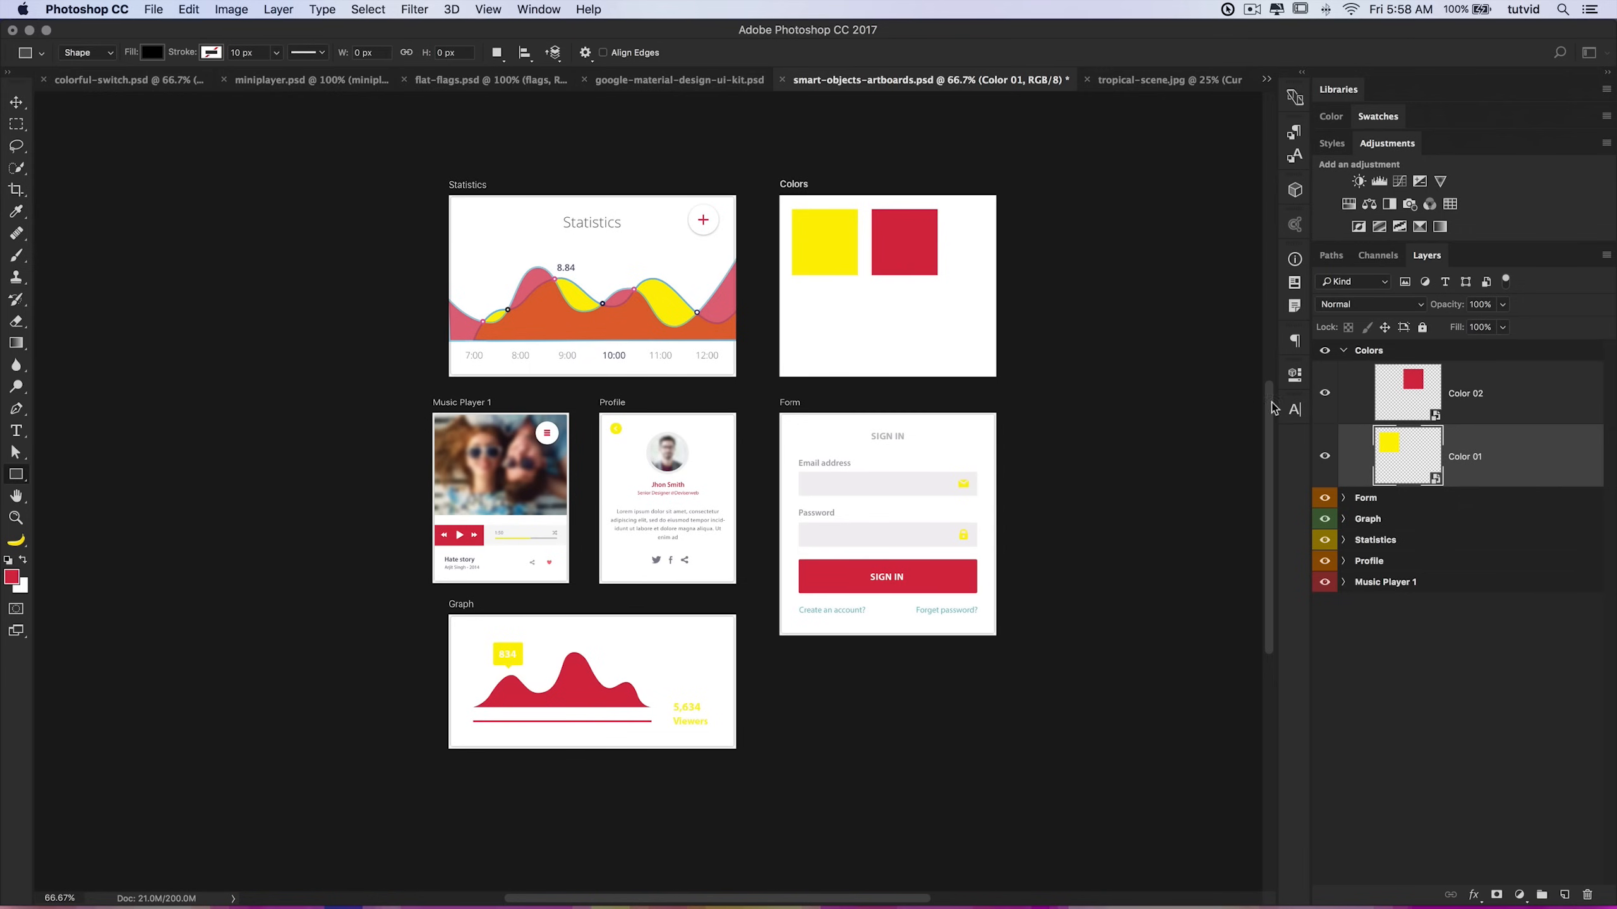
# Step: Open the Color 02 smart object's contents, recolour its rectangle to teal 17d4bc, and close it
pyautogui.click(1413, 382)
pyautogui.doubleClick(1413, 382)
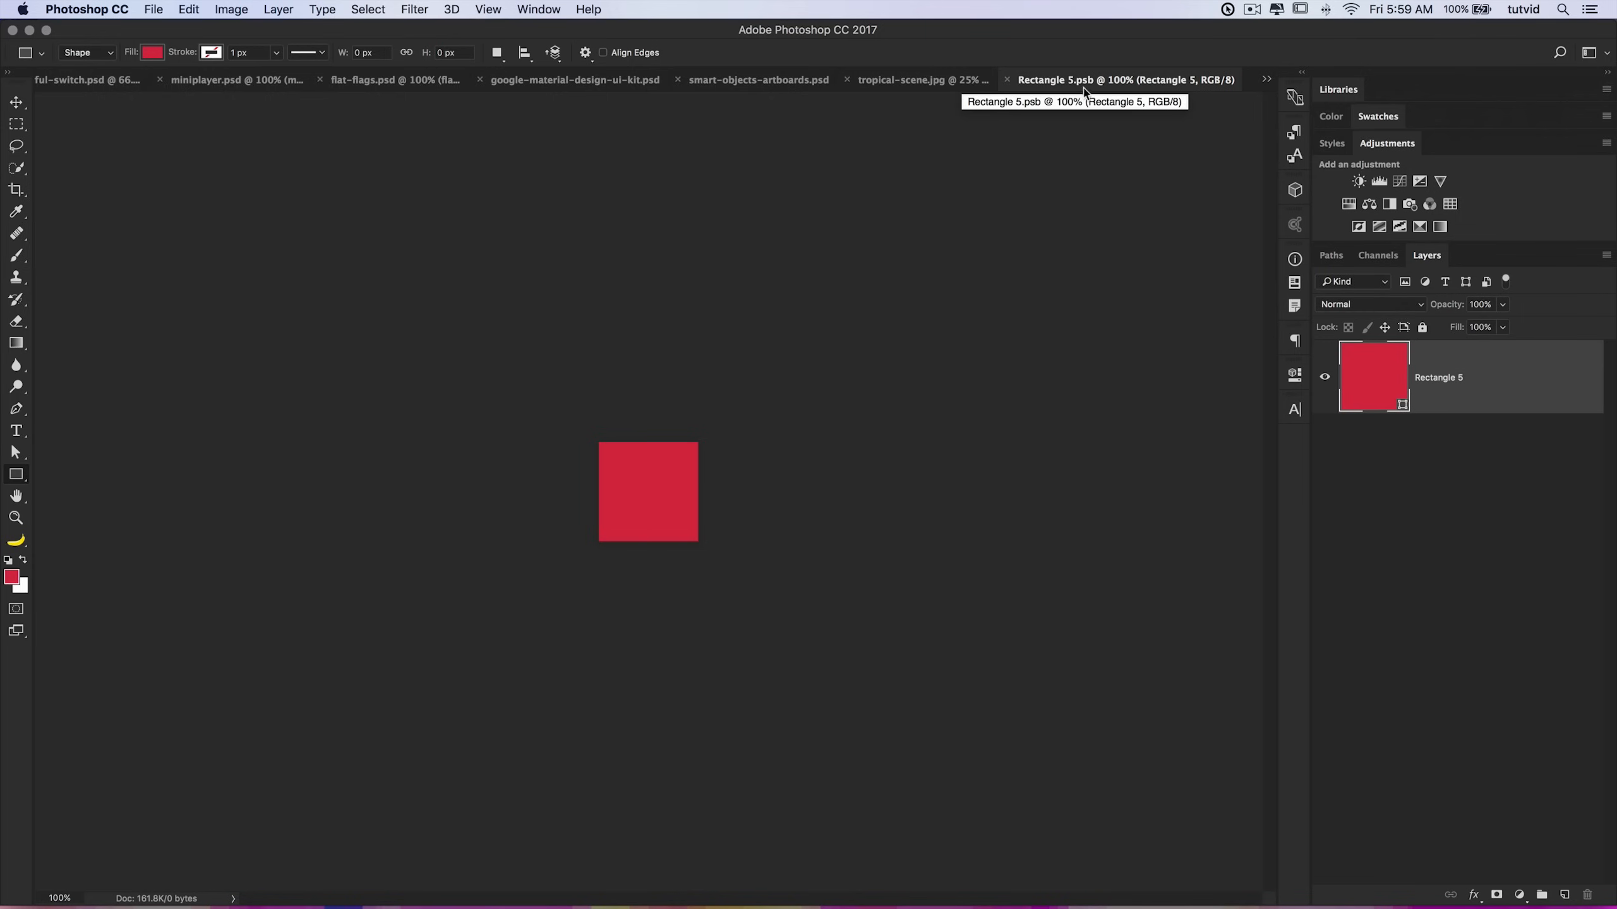
pyautogui.doubleClick(1381, 377)
pyautogui.moveTo(586, 324); pyautogui.dragTo(1042, 286)
pyautogui.moveTo(793, 360); pyautogui.dragTo(792, 356)
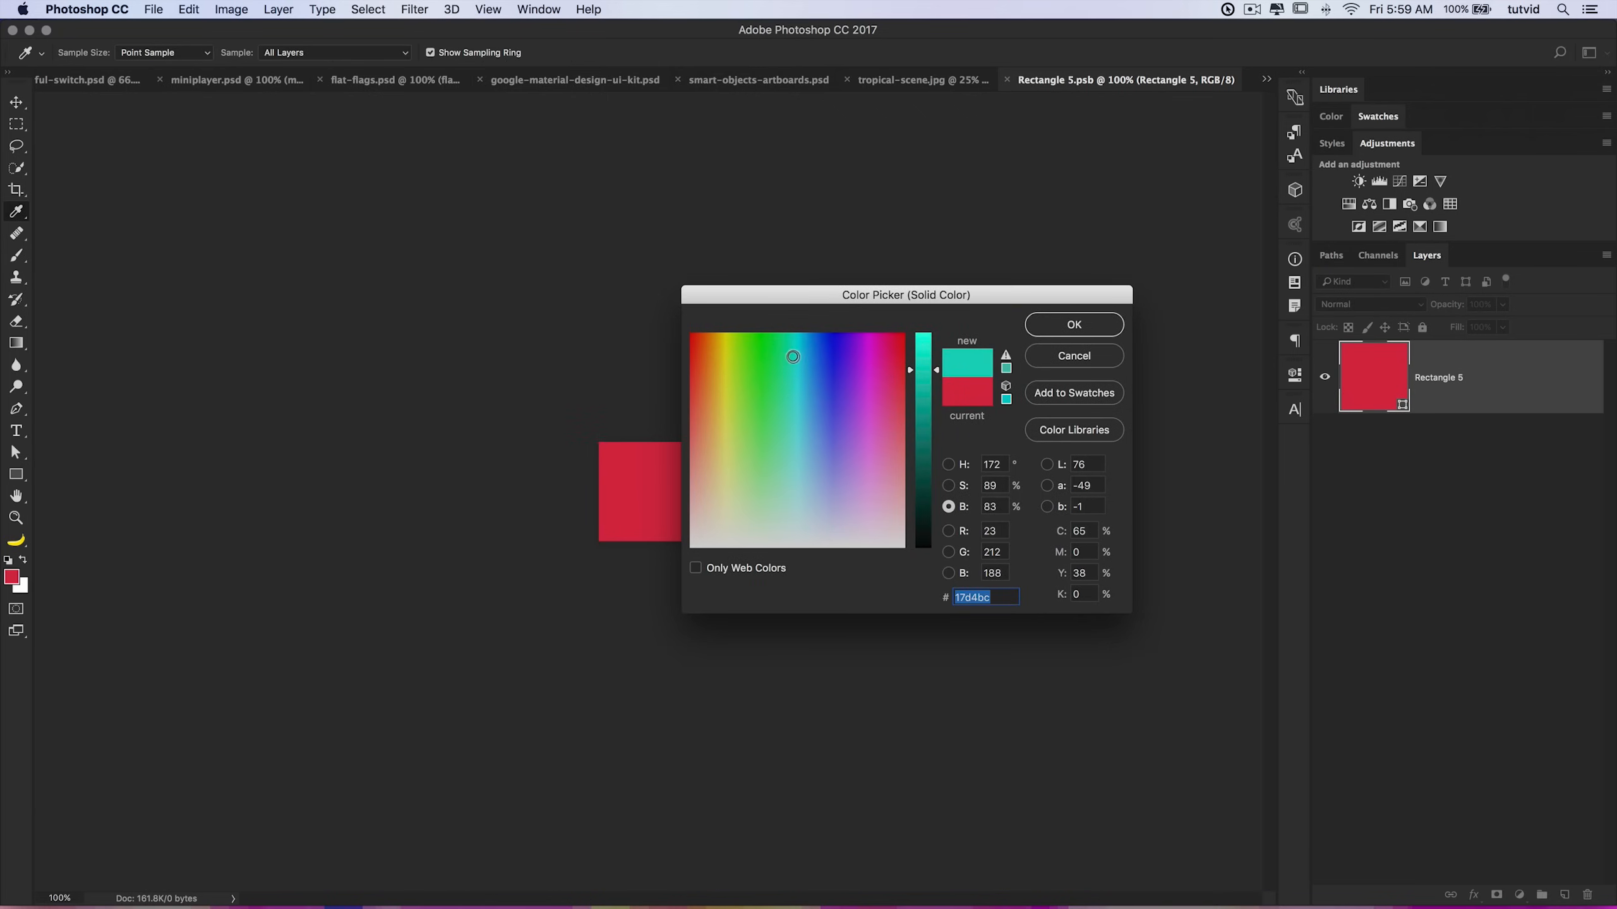
pyautogui.click(1062, 326)
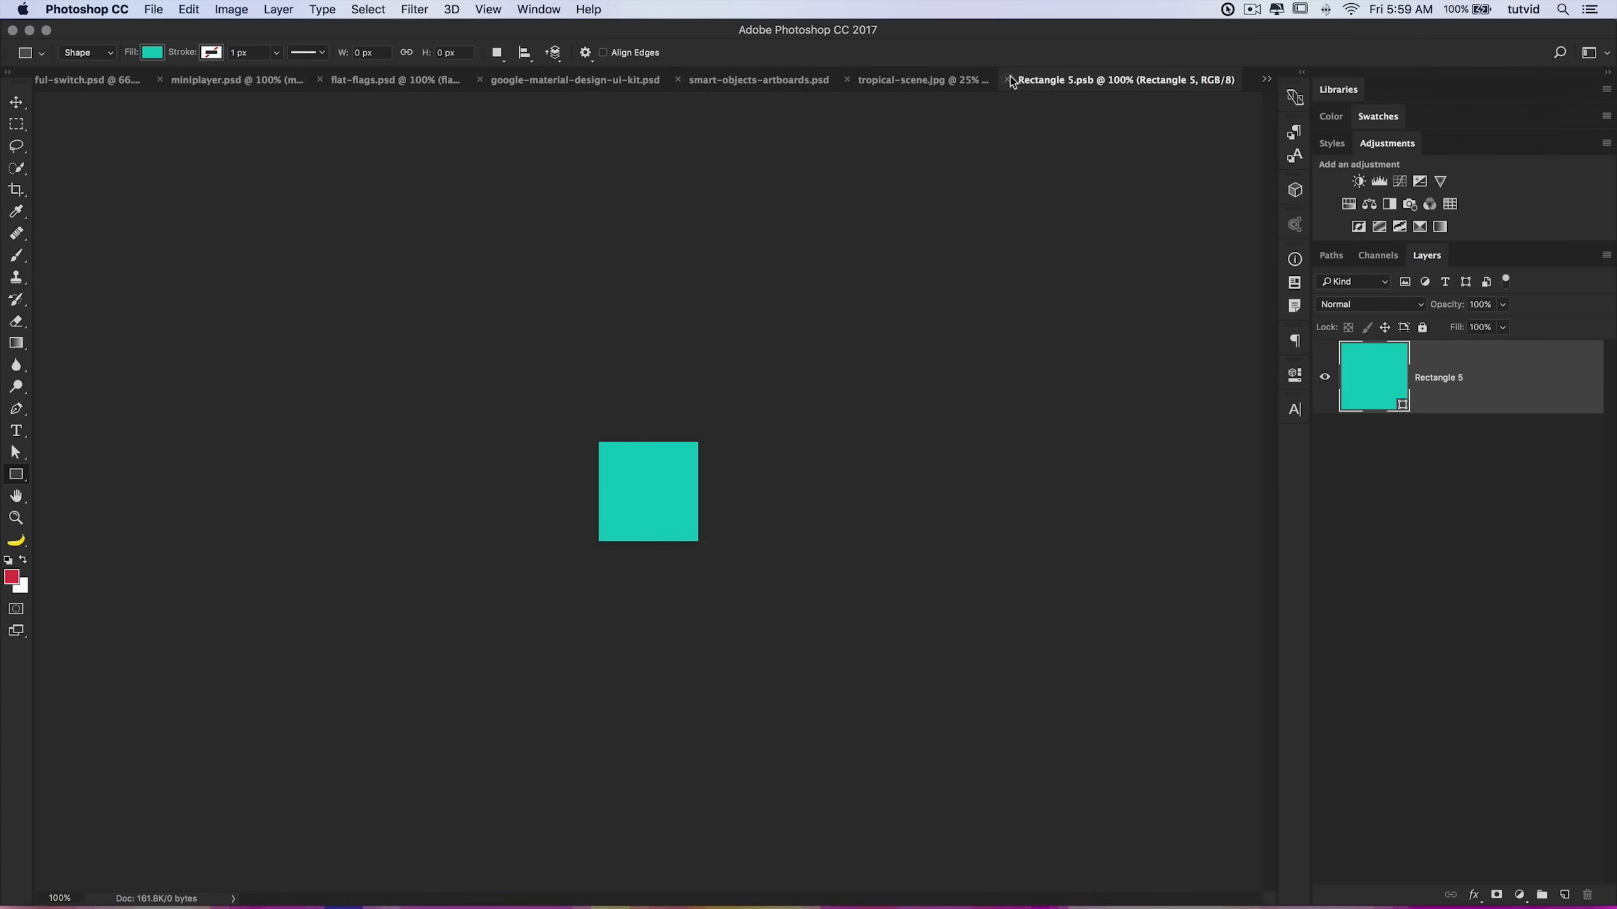
pyautogui.press('super+w')
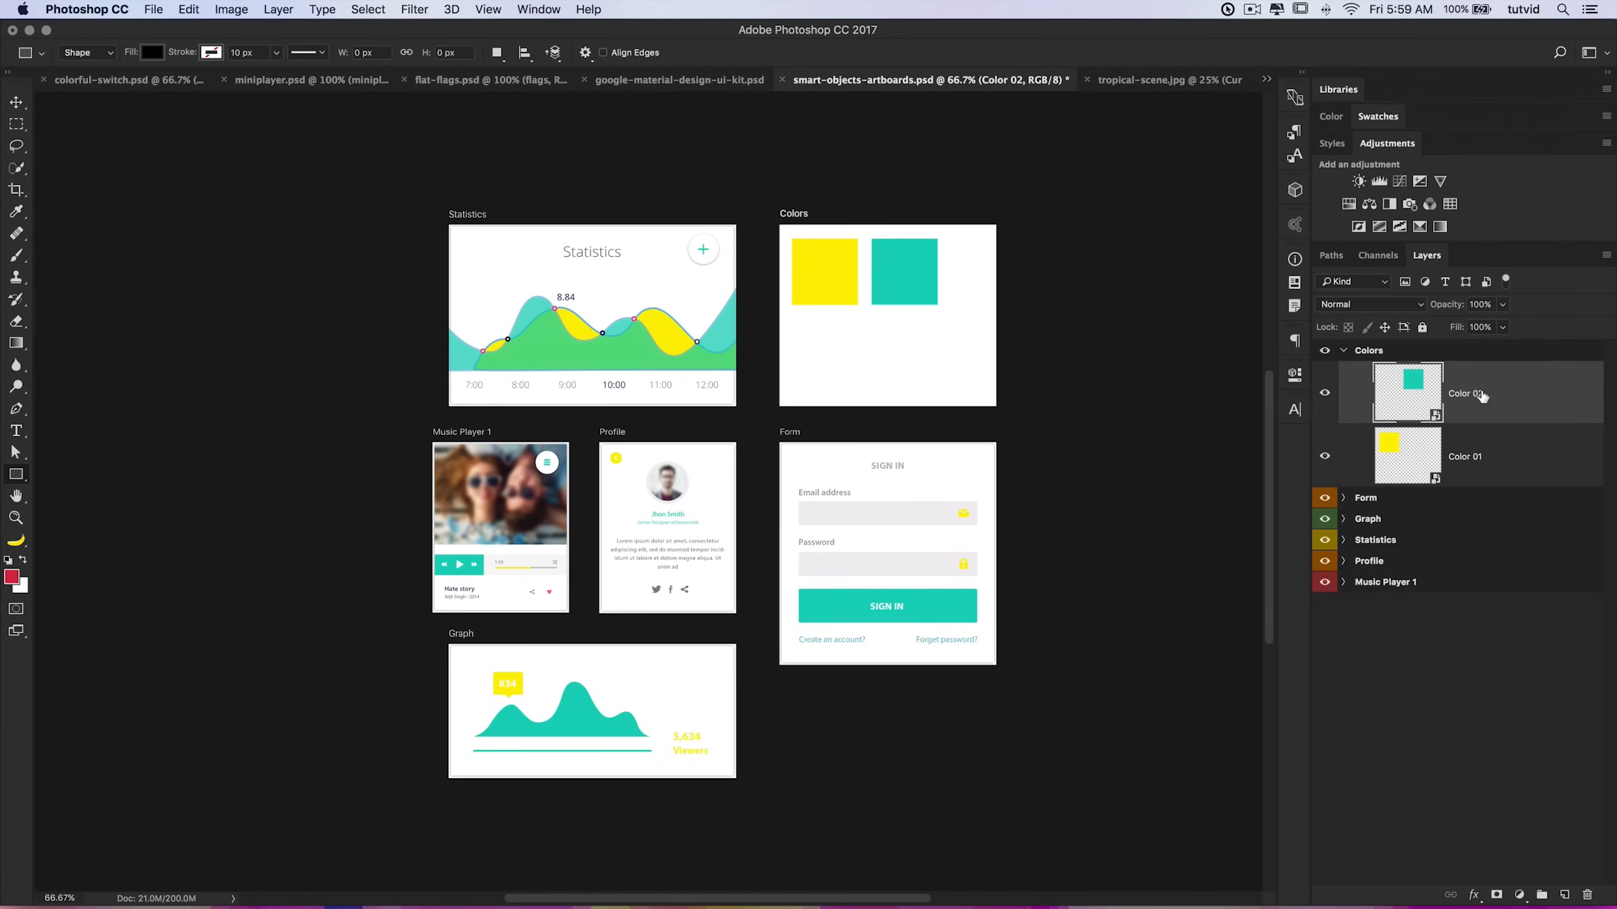
# Step: Expand the Form artboard and examine its layers for the linked Color 02 copy
pyautogui.click(1344, 498)
pyautogui.click(1344, 498)
pyautogui.click(1344, 498)
pyautogui.scroll(-5, 1429, 588)
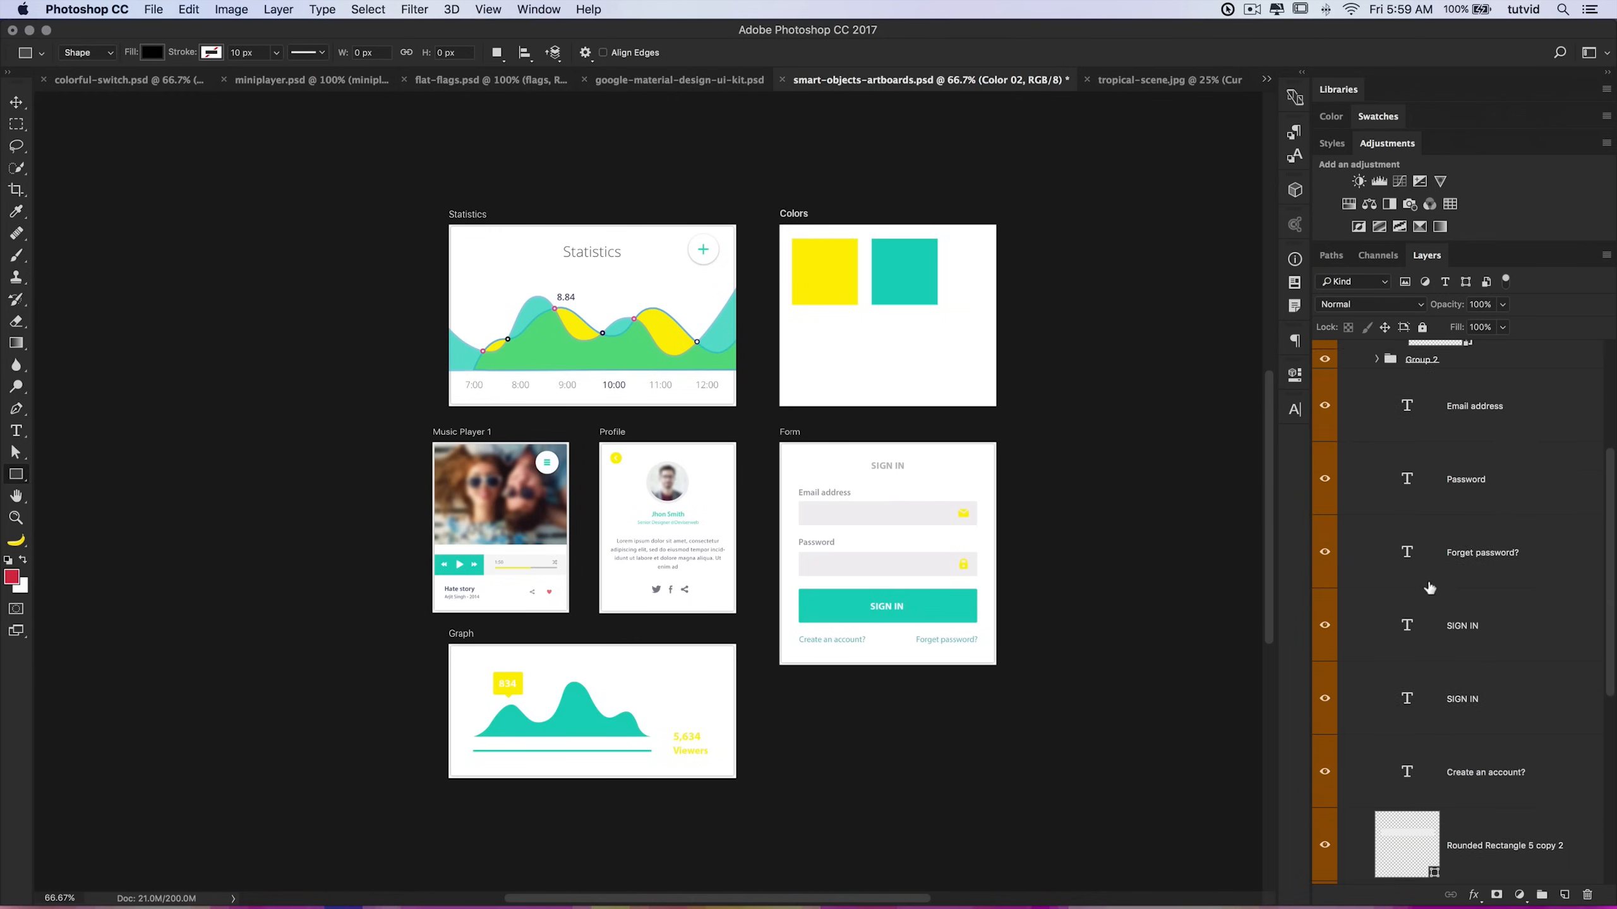
pyautogui.scroll(-5, 1429, 587)
pyautogui.click(1476, 606)
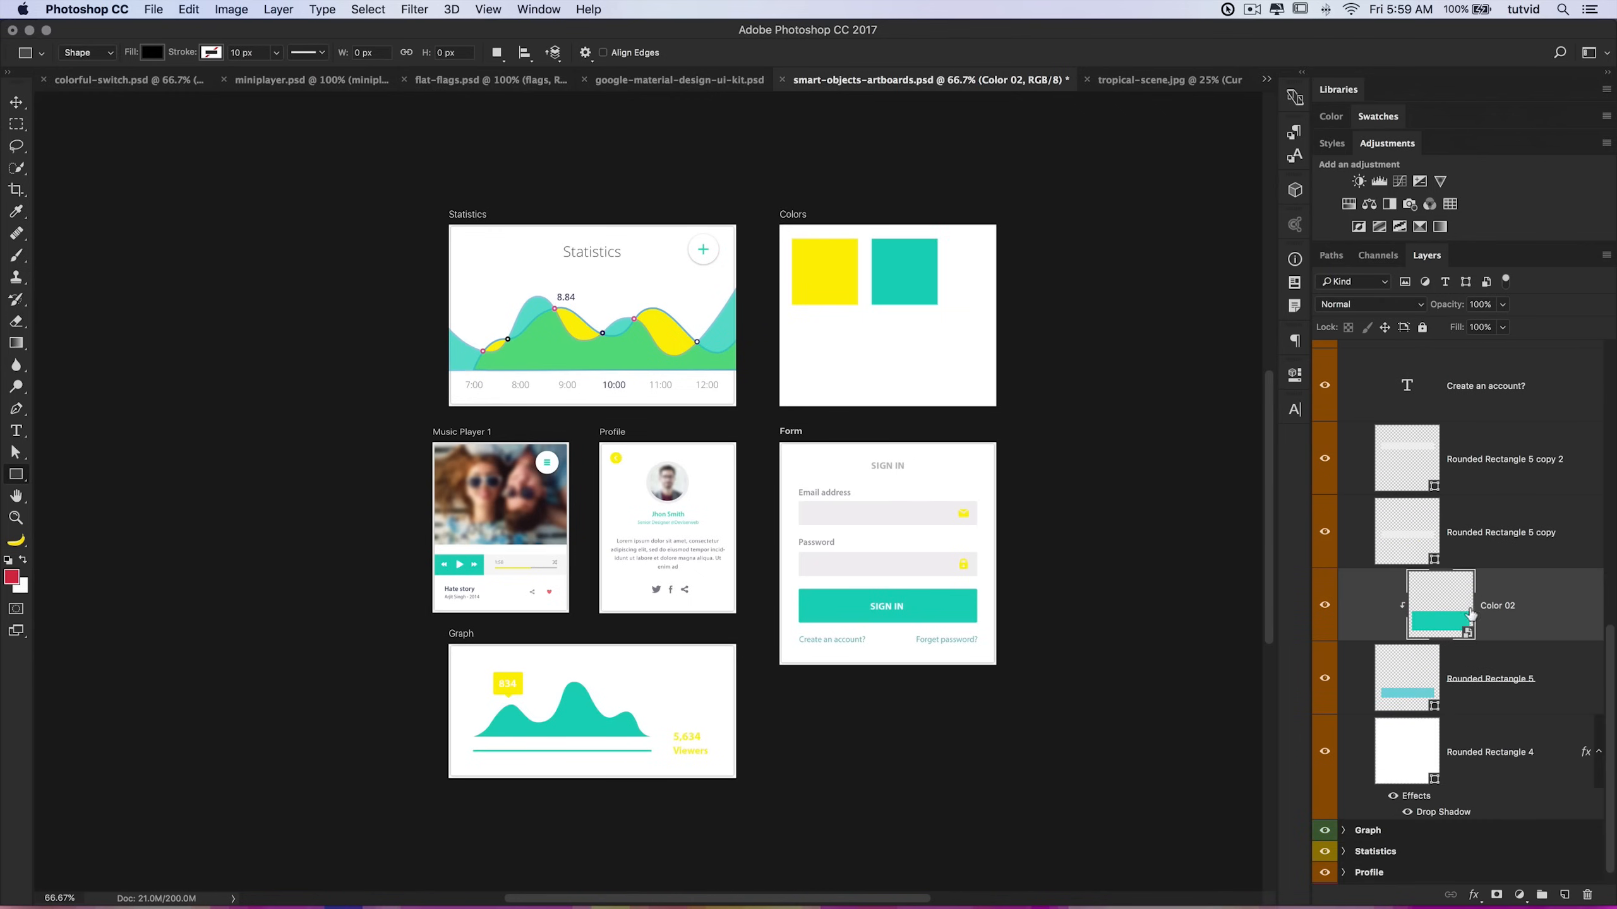
pyautogui.scroll(10, 1470, 574)
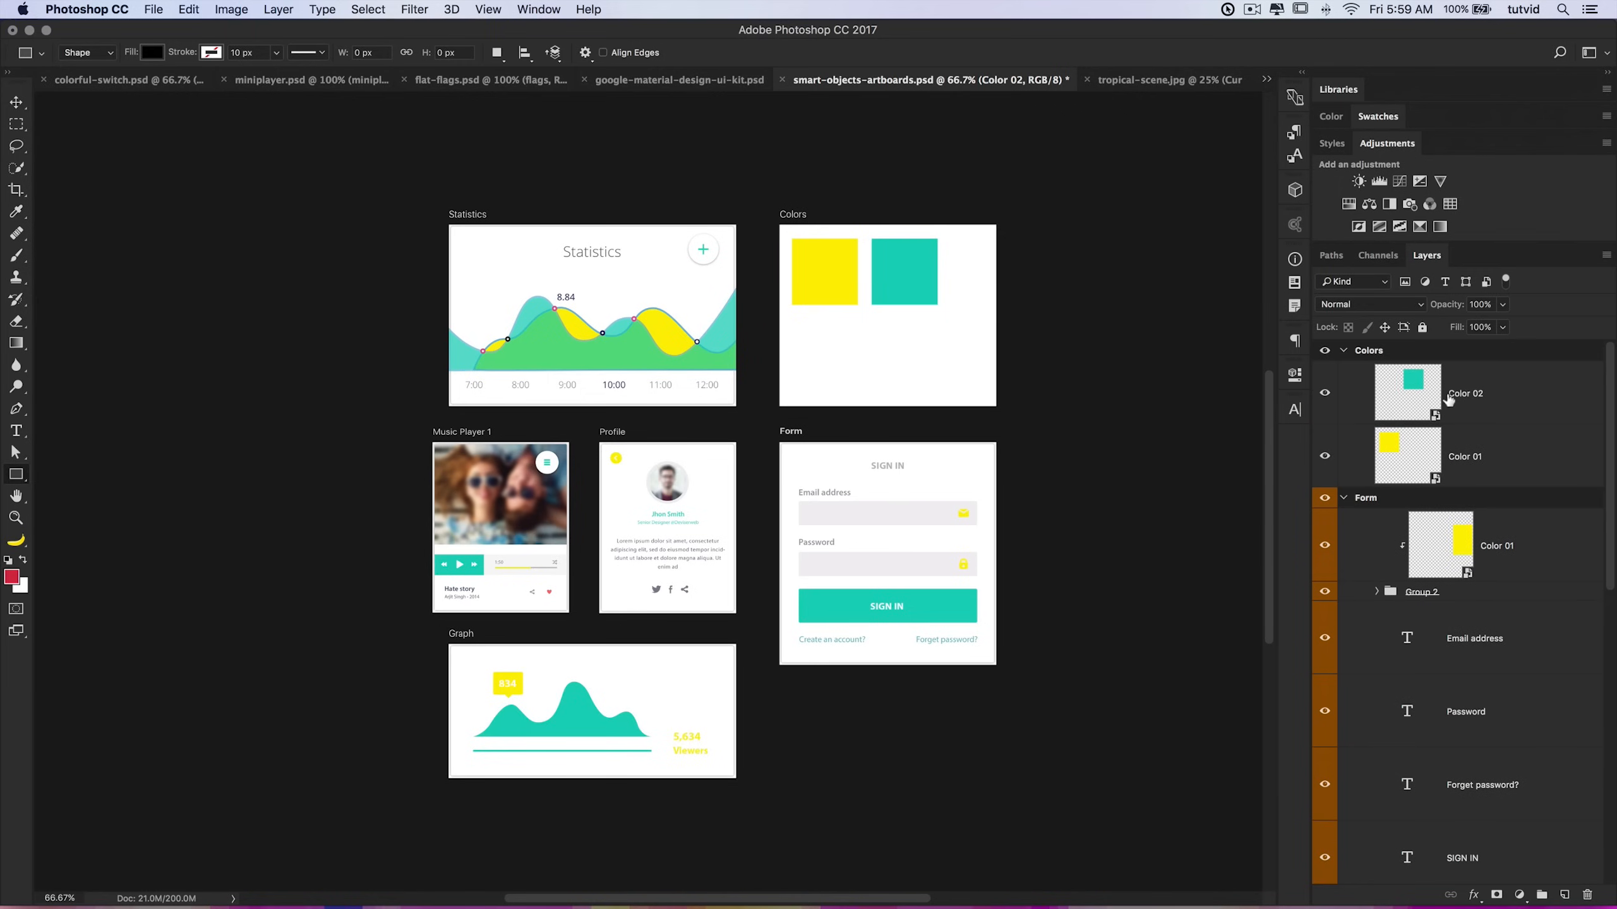
pyautogui.click(160, 81)
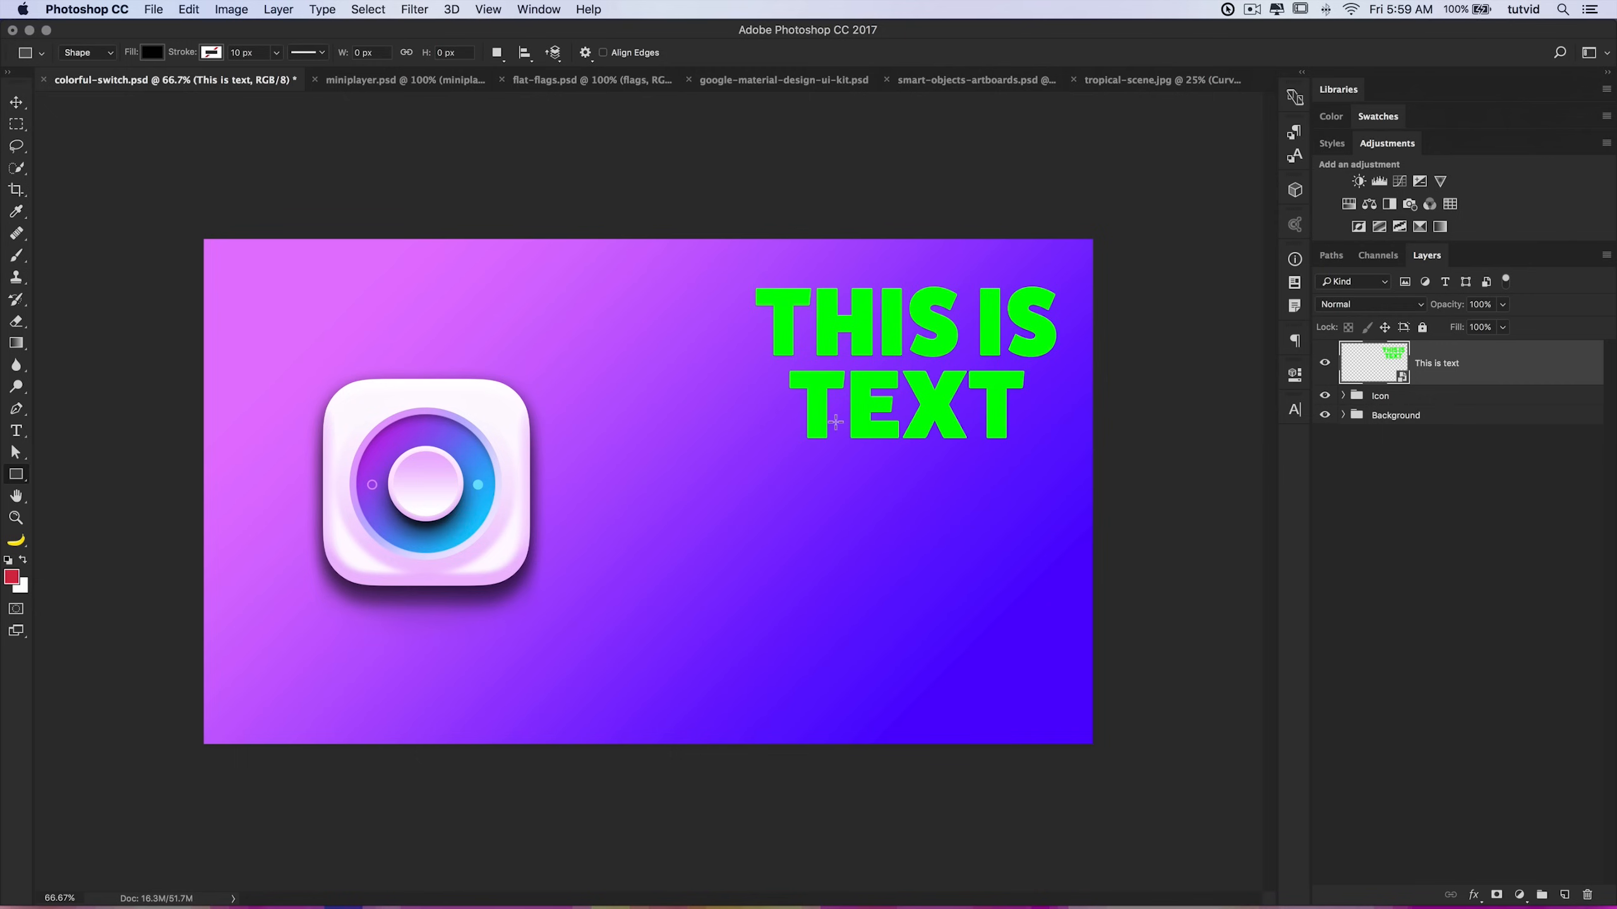
pyautogui.click(1017, 82)
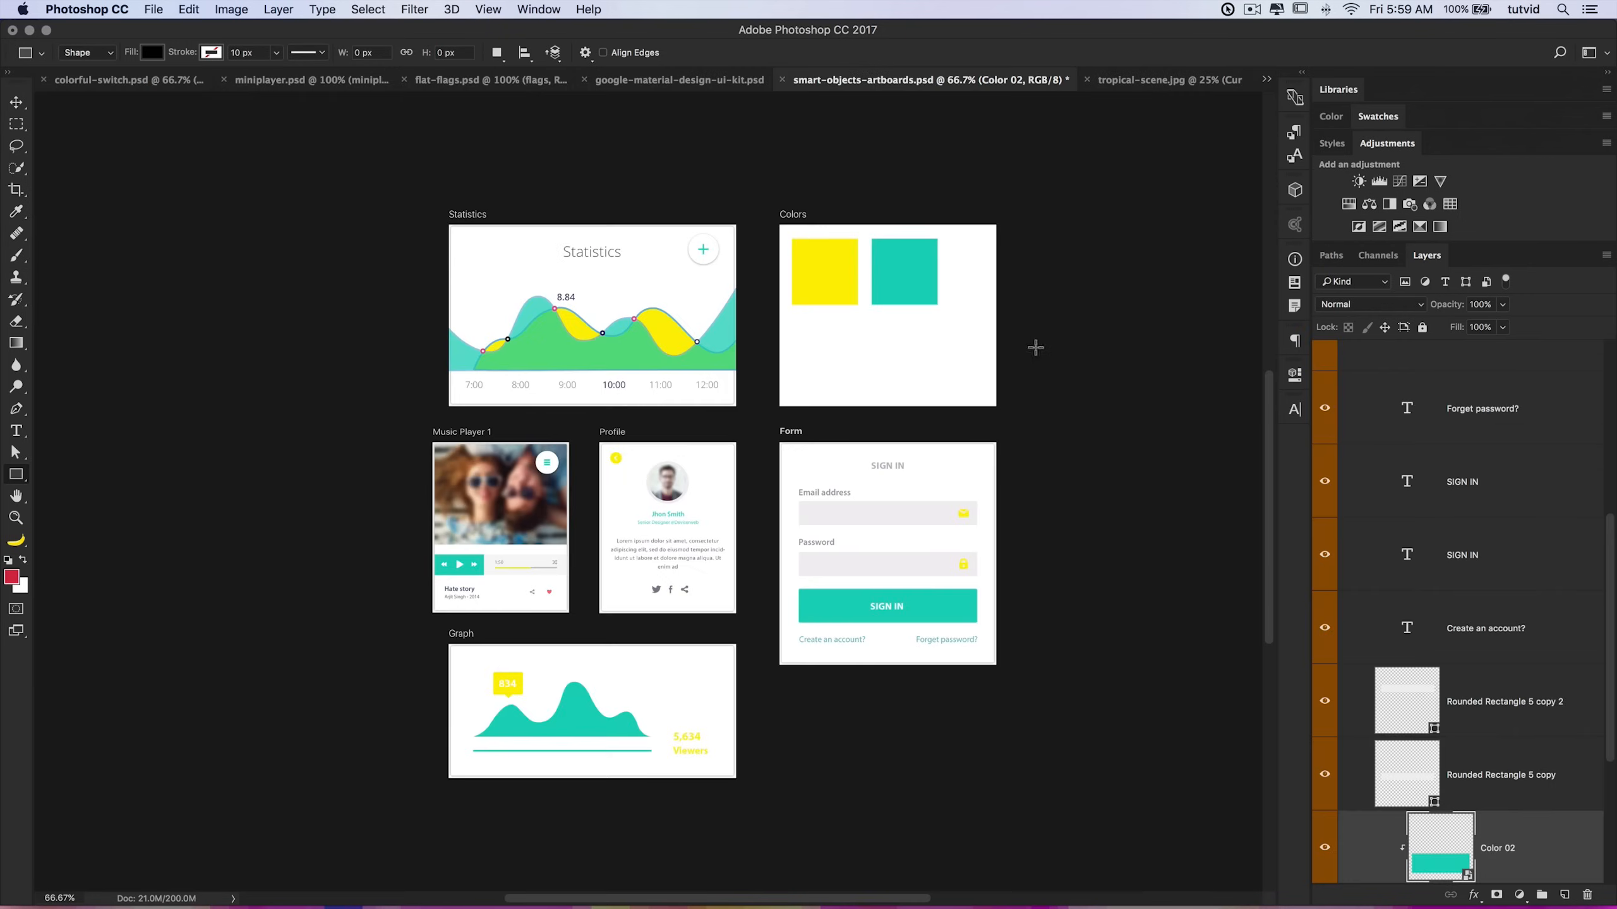
# Step: Toggle the Form's Color 02 layer visibility off and on to check which element it colours
pyautogui.scroll(-2, 1492, 629)
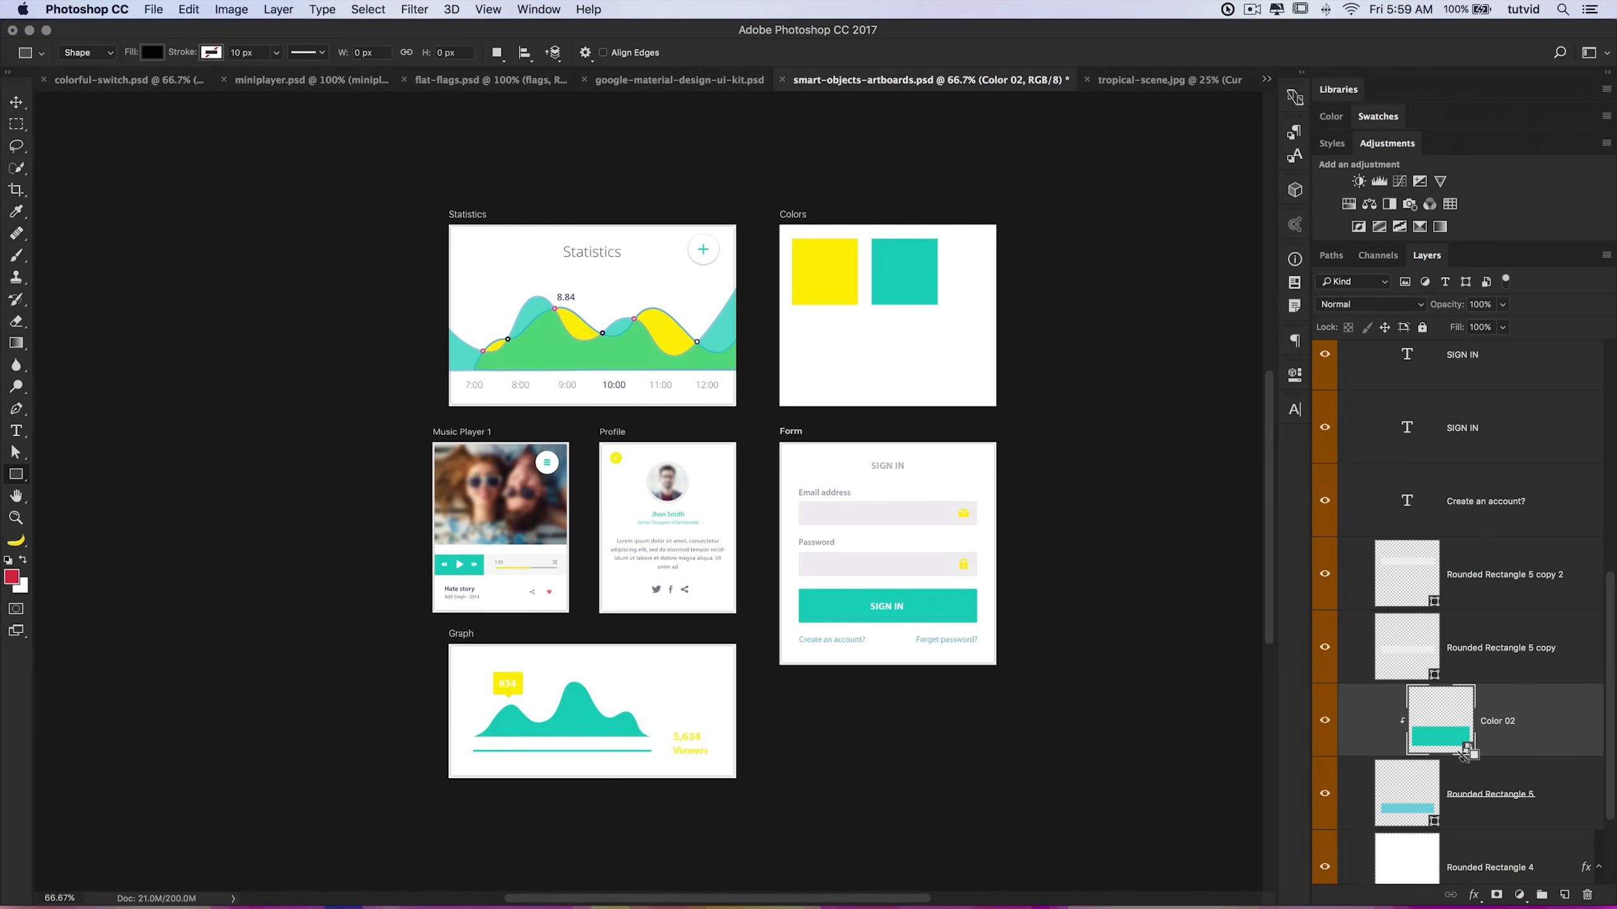
pyautogui.keyDown('alt'); pyautogui.click(1459, 755); pyautogui.keyUp('alt')
pyautogui.click(1325, 721)
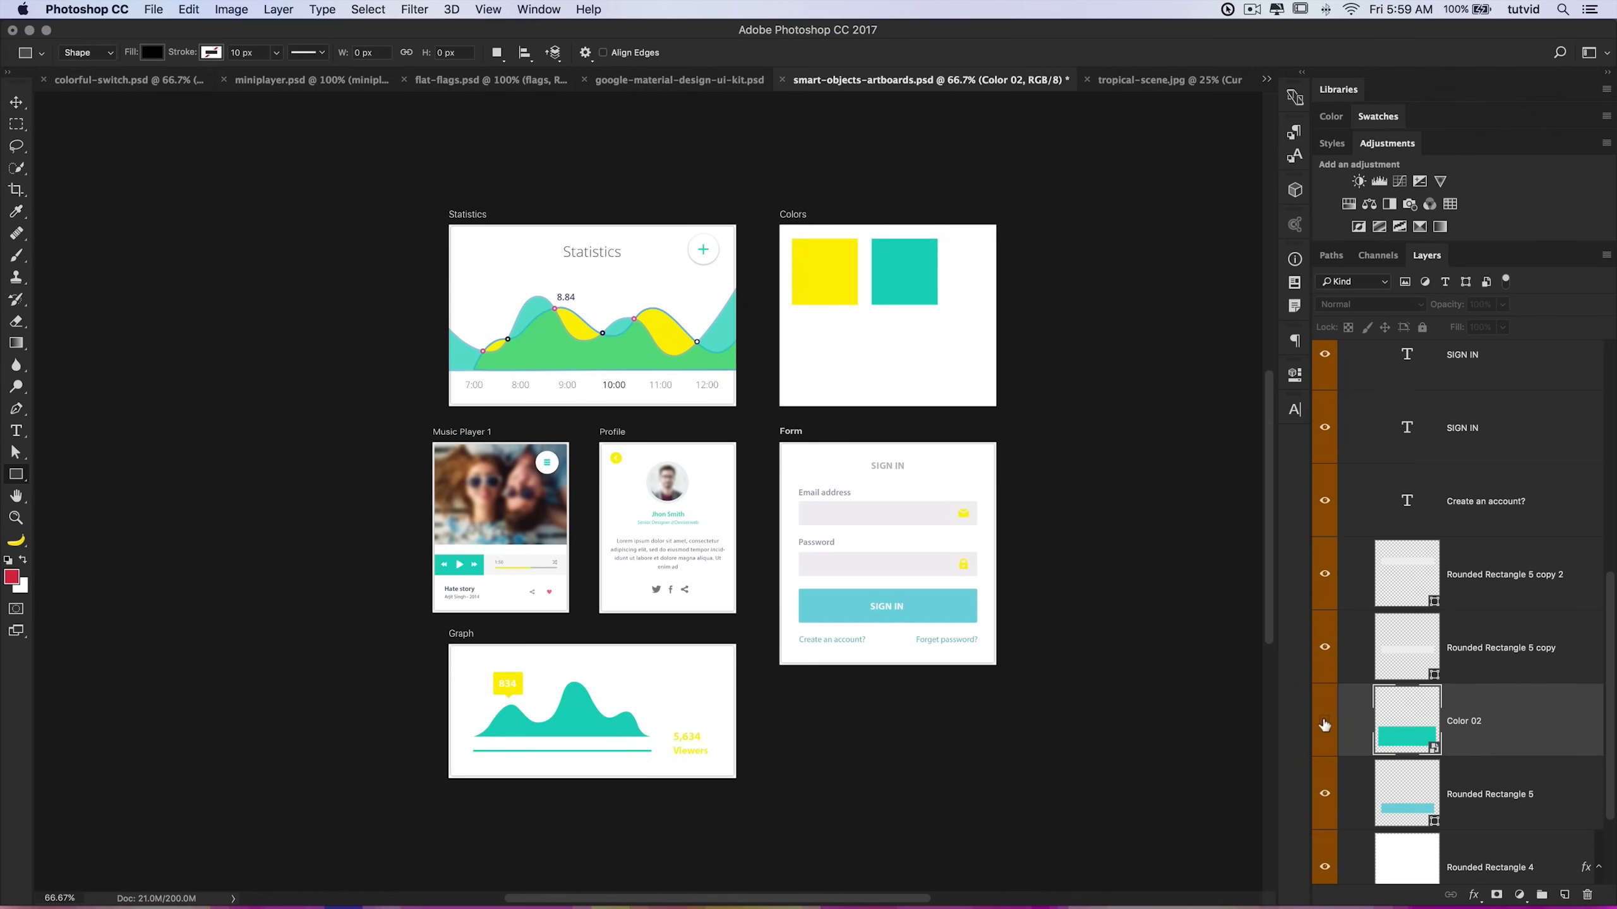
pyautogui.click(1324, 723)
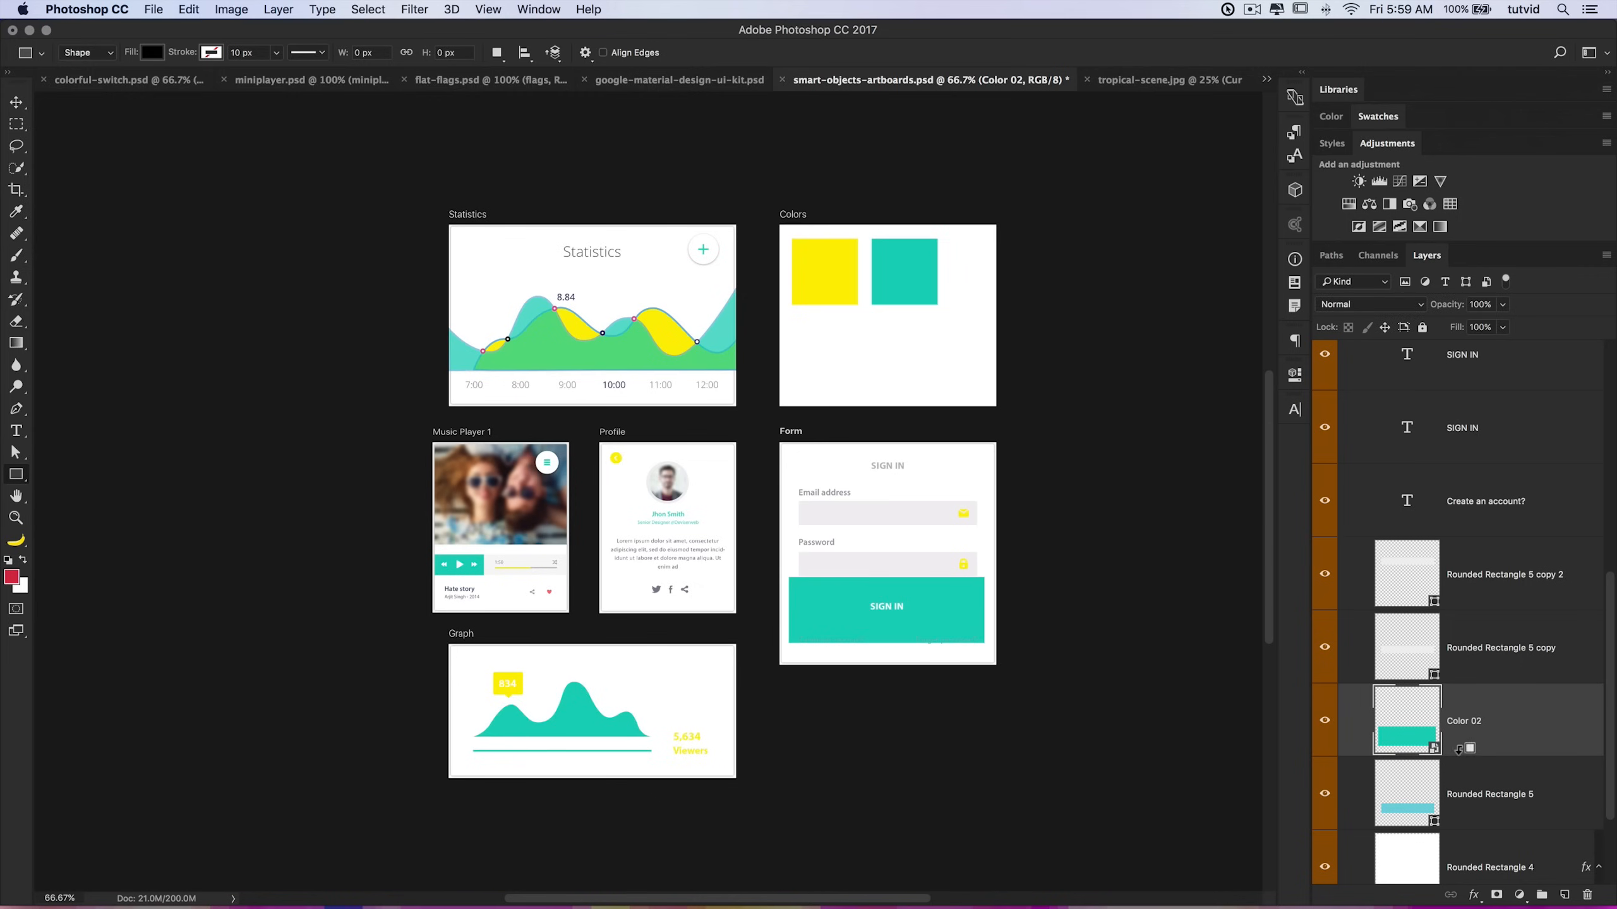
pyautogui.keyDown('alt'); pyautogui.click(1459, 755); pyautogui.keyUp('alt')
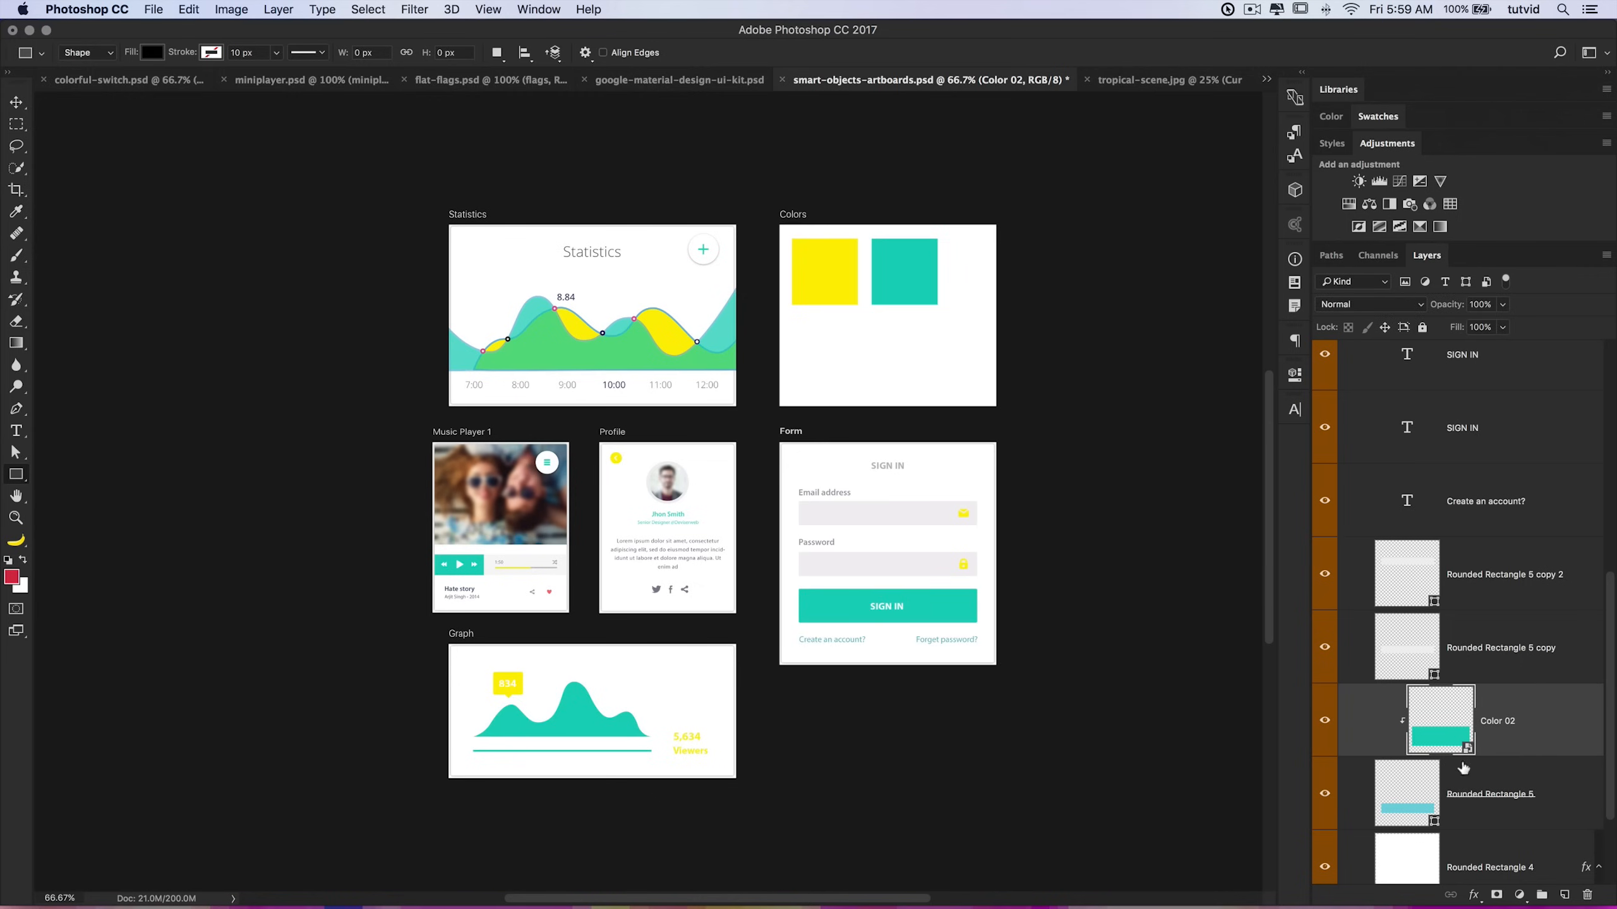
# Step: Open the Colors artboard's Color 01 smart object, recolour its rectangle to 1282ff, and close it
pyautogui.scroll(5, 1464, 701)
pyautogui.scroll(2, 1466, 675)
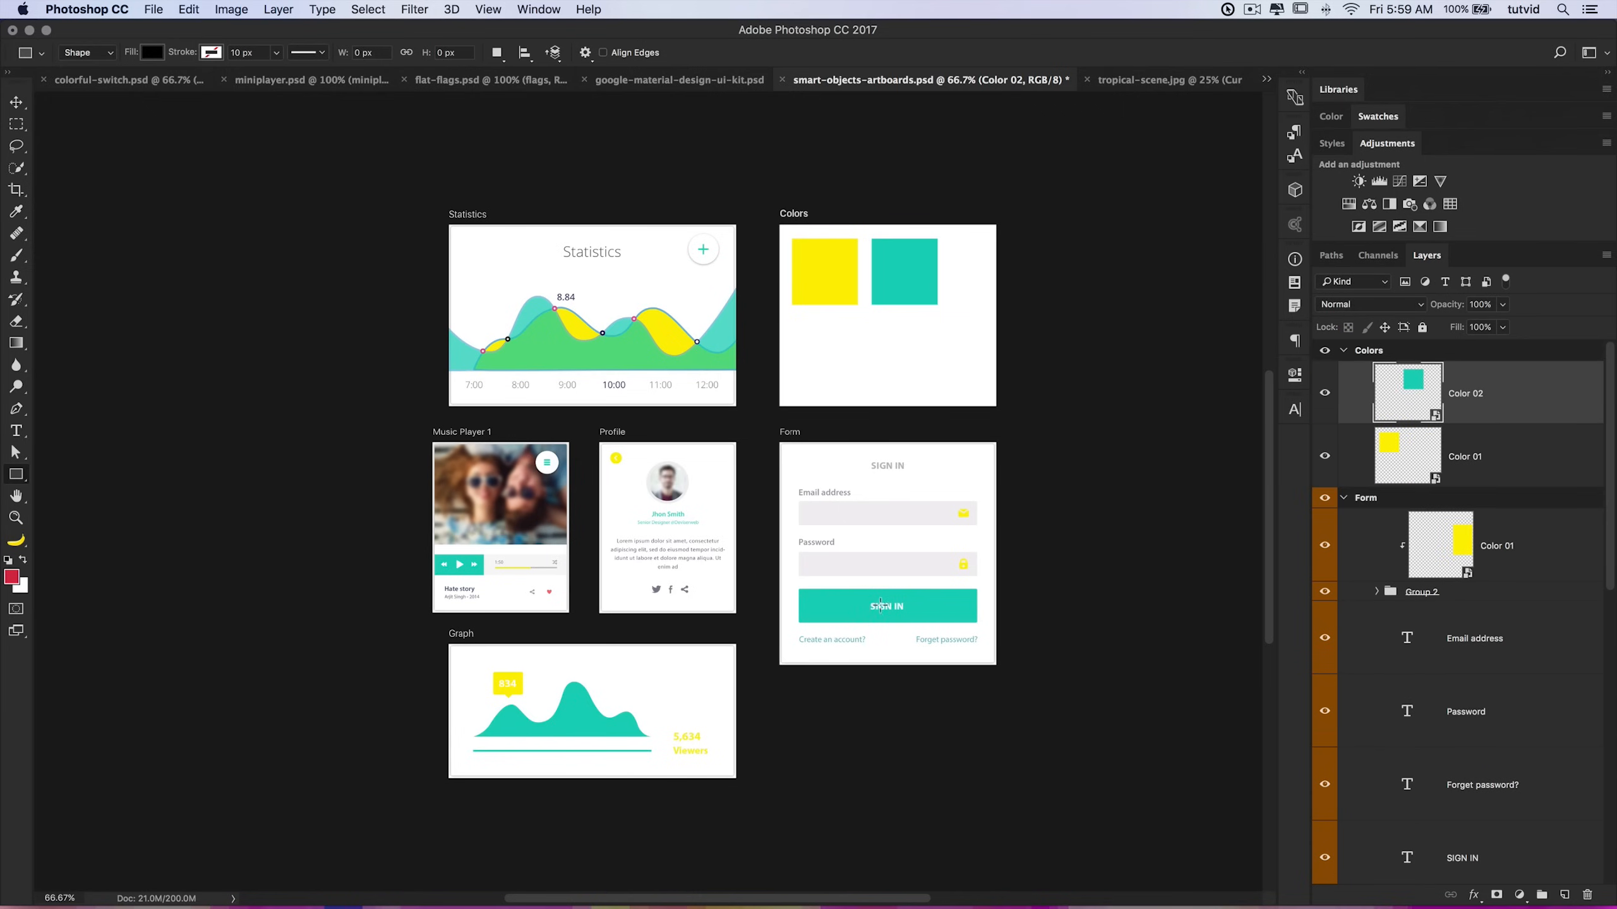
pyautogui.scroll(-7, 1423, 659)
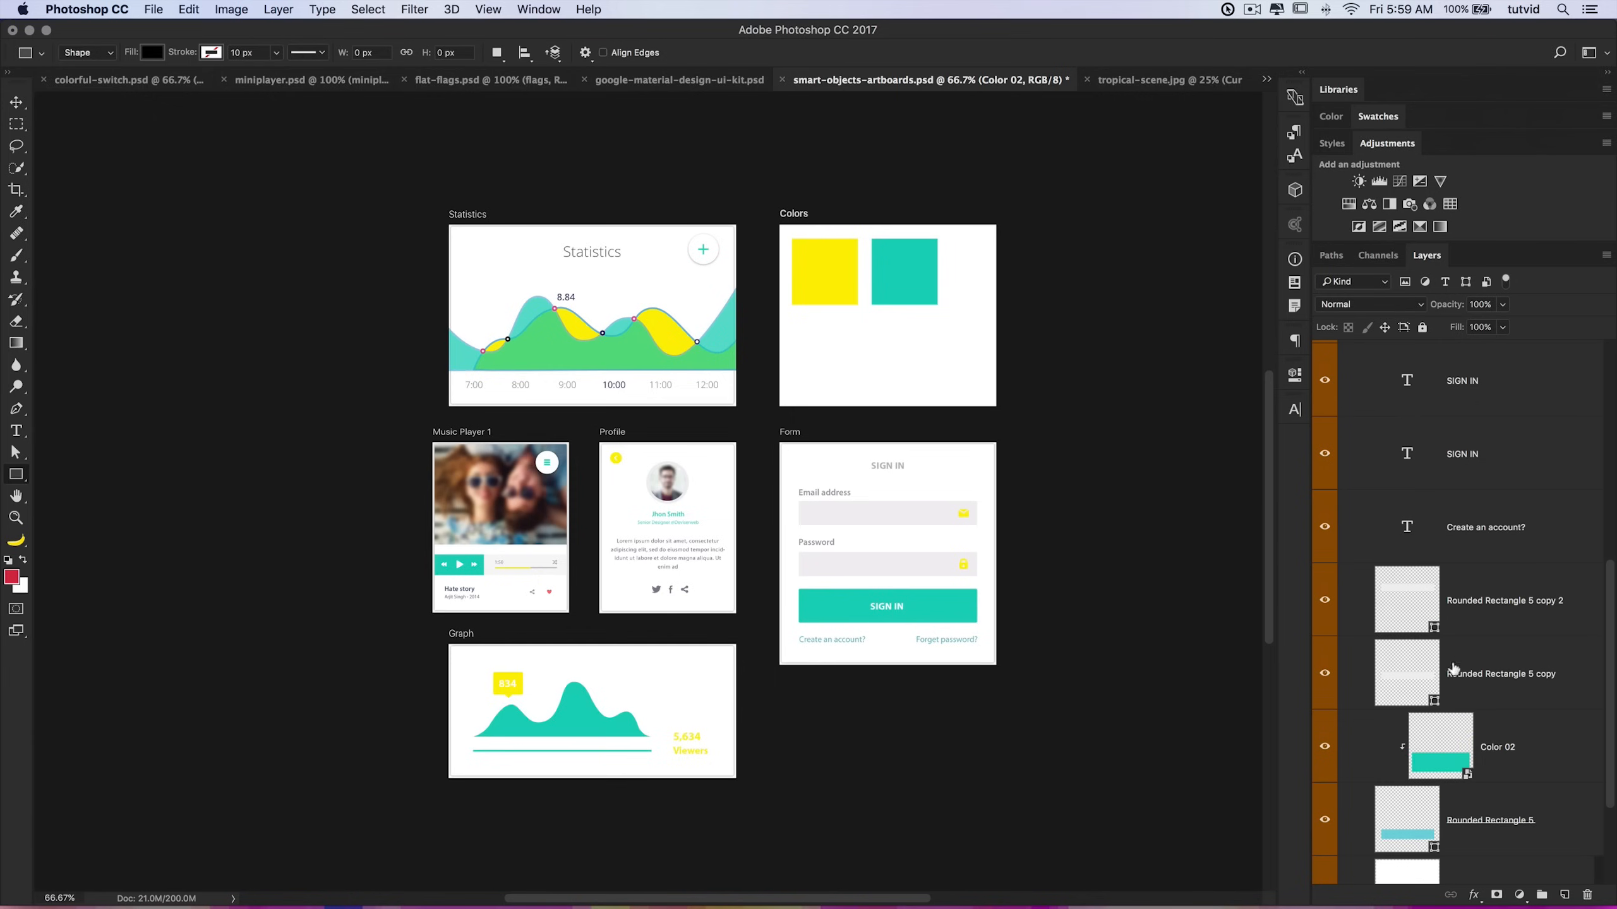
pyautogui.scroll(7, 1423, 660)
pyautogui.click(1420, 544)
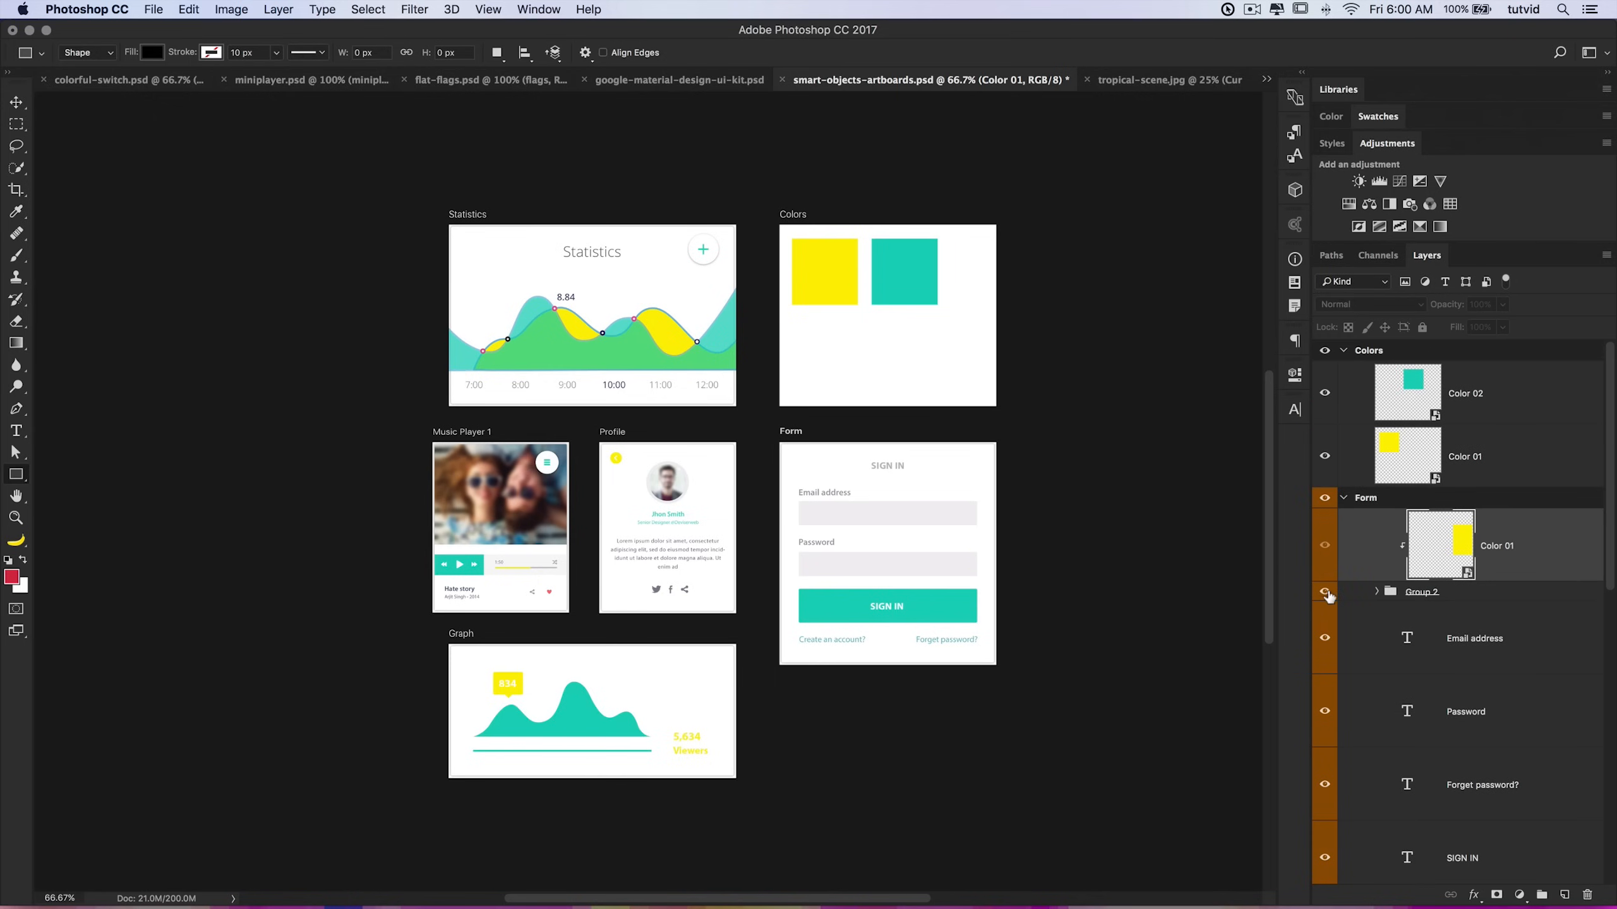
pyautogui.click(1408, 455)
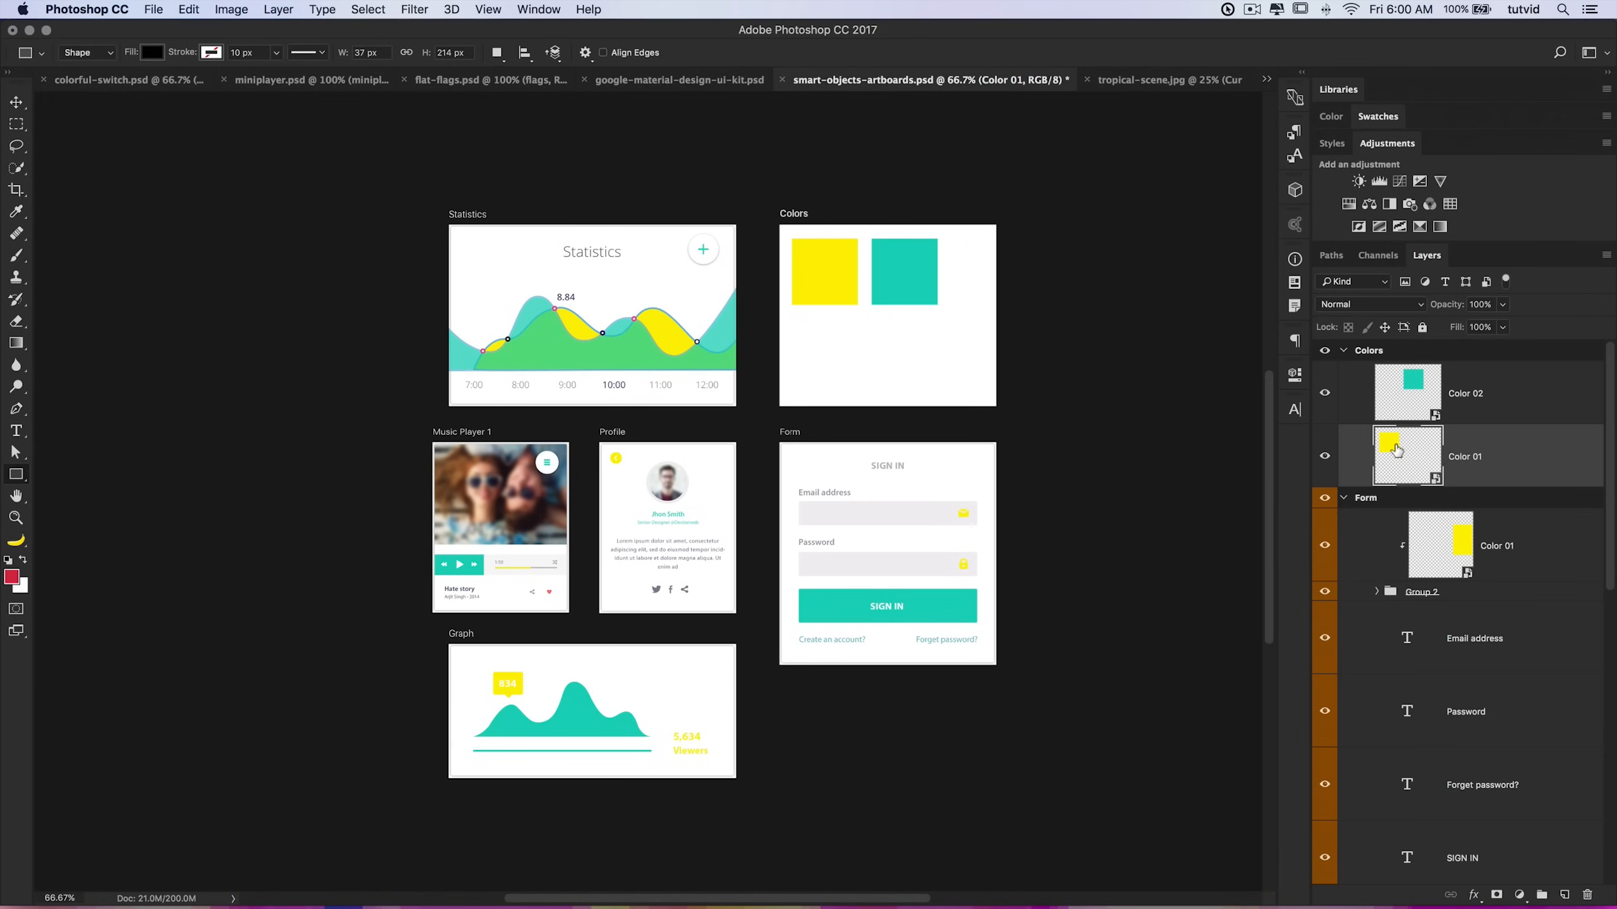
pyautogui.doubleClick(1397, 450)
pyautogui.doubleClick(1388, 365)
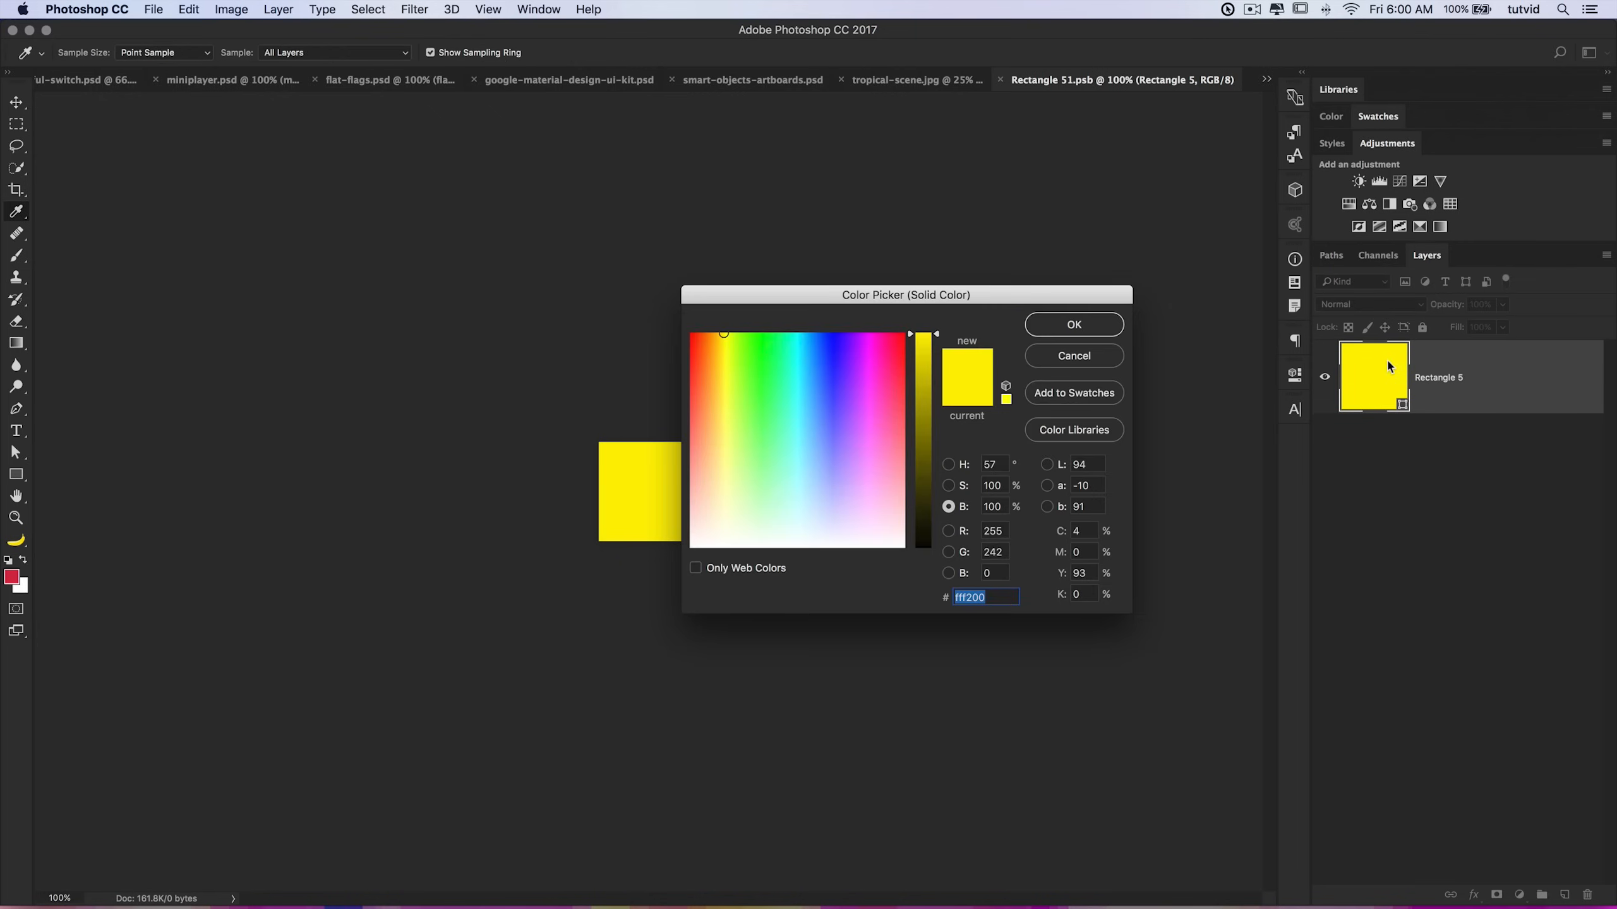
pyautogui.write('1282ff')
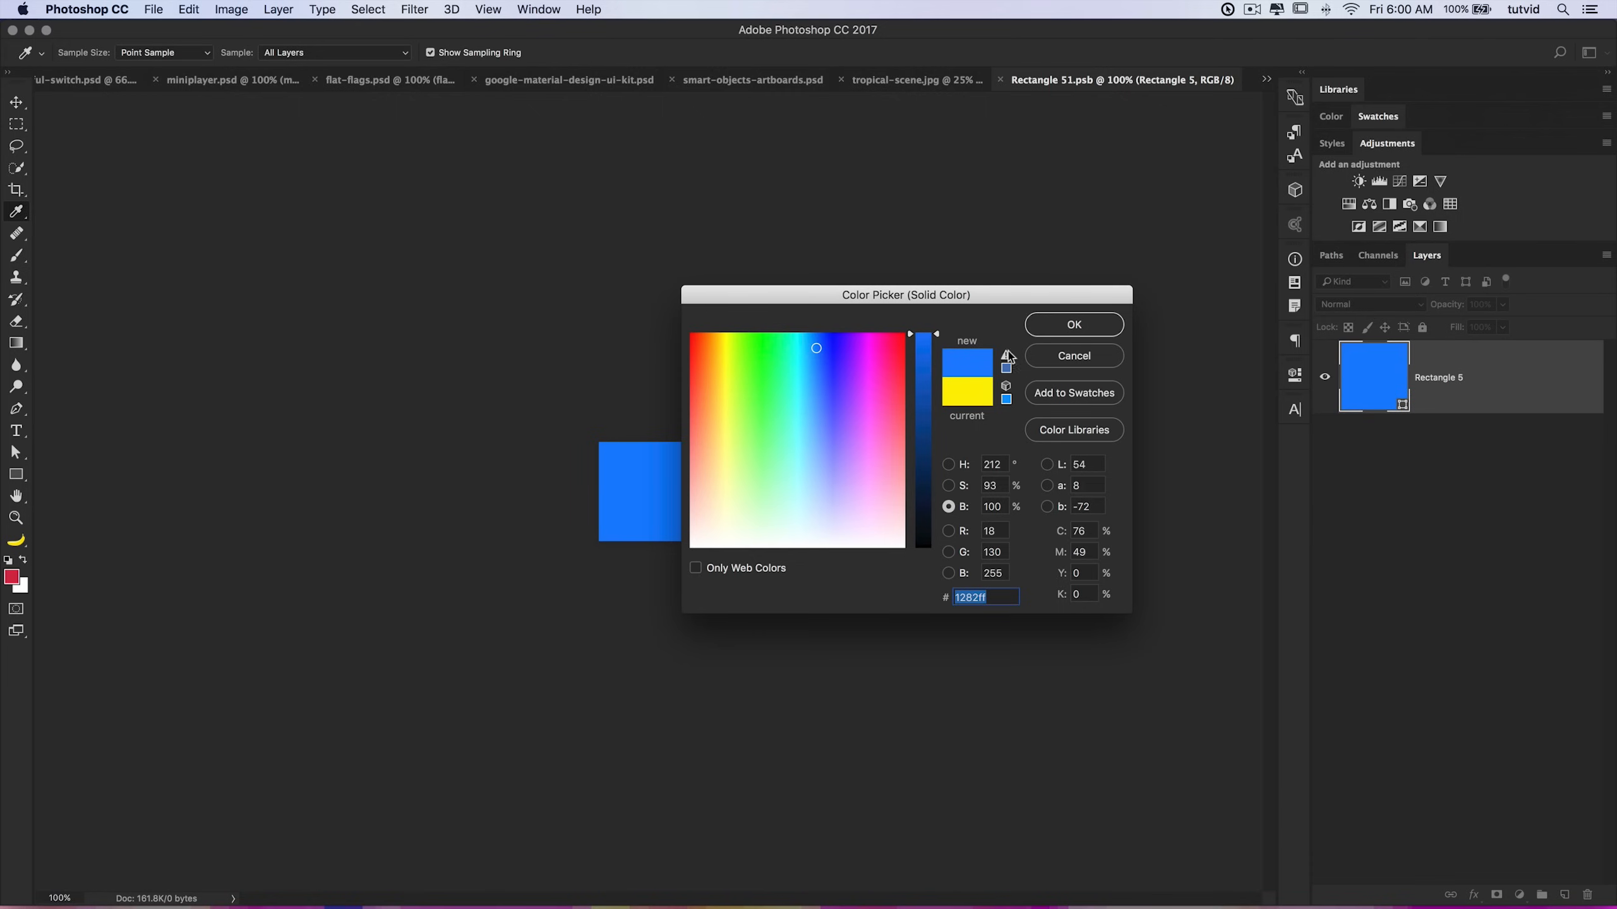
pyautogui.click(1074, 324)
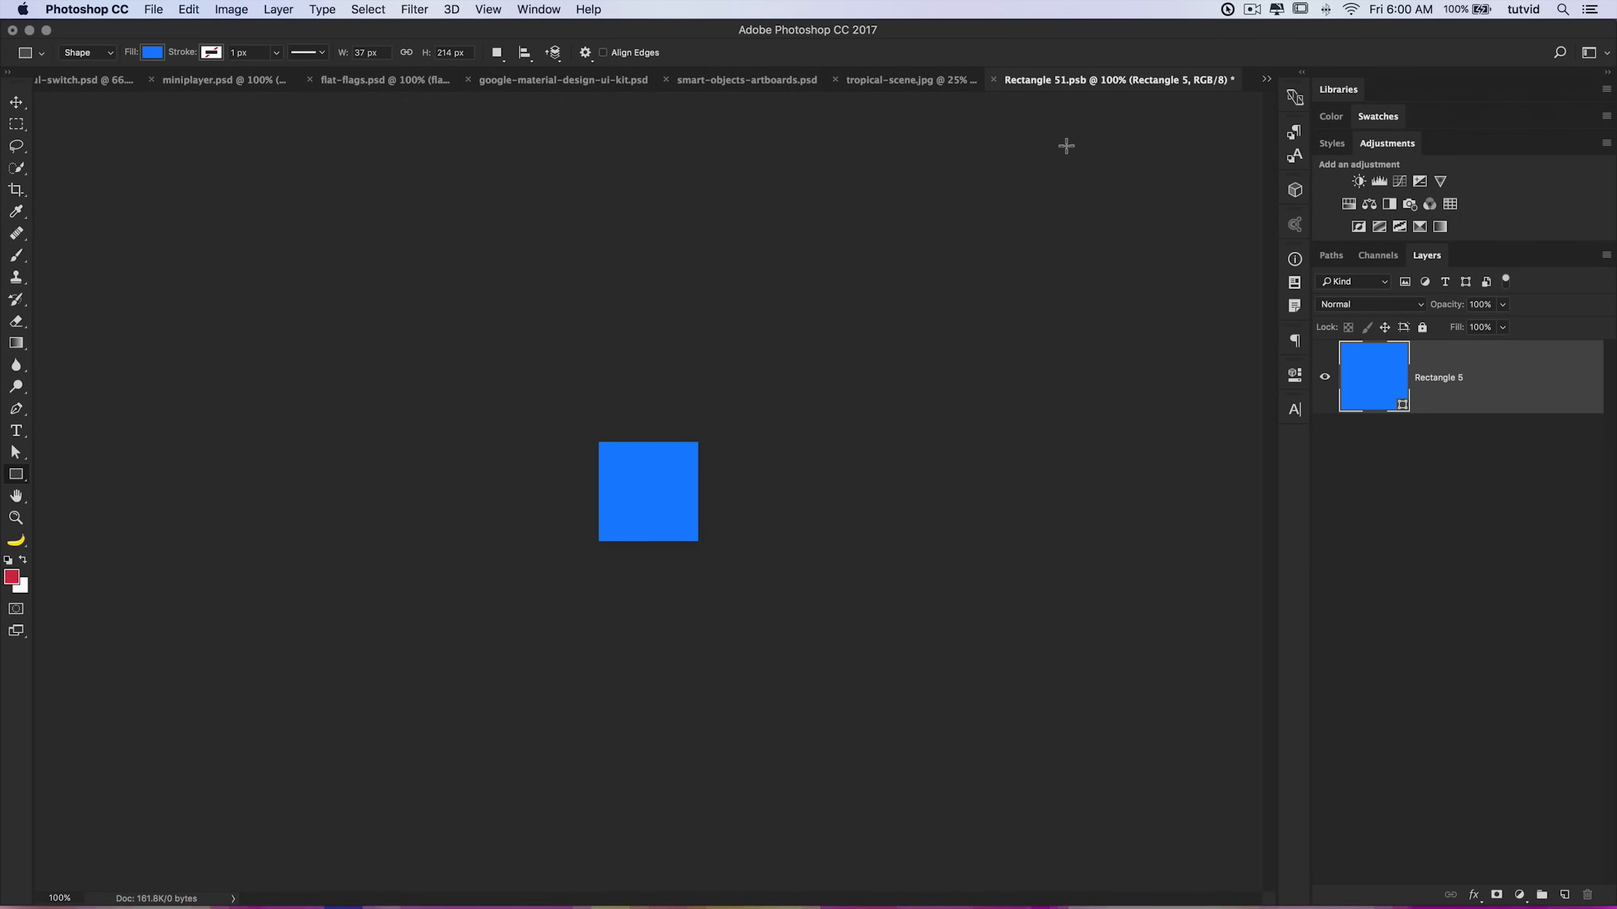
pyautogui.press('super+w')
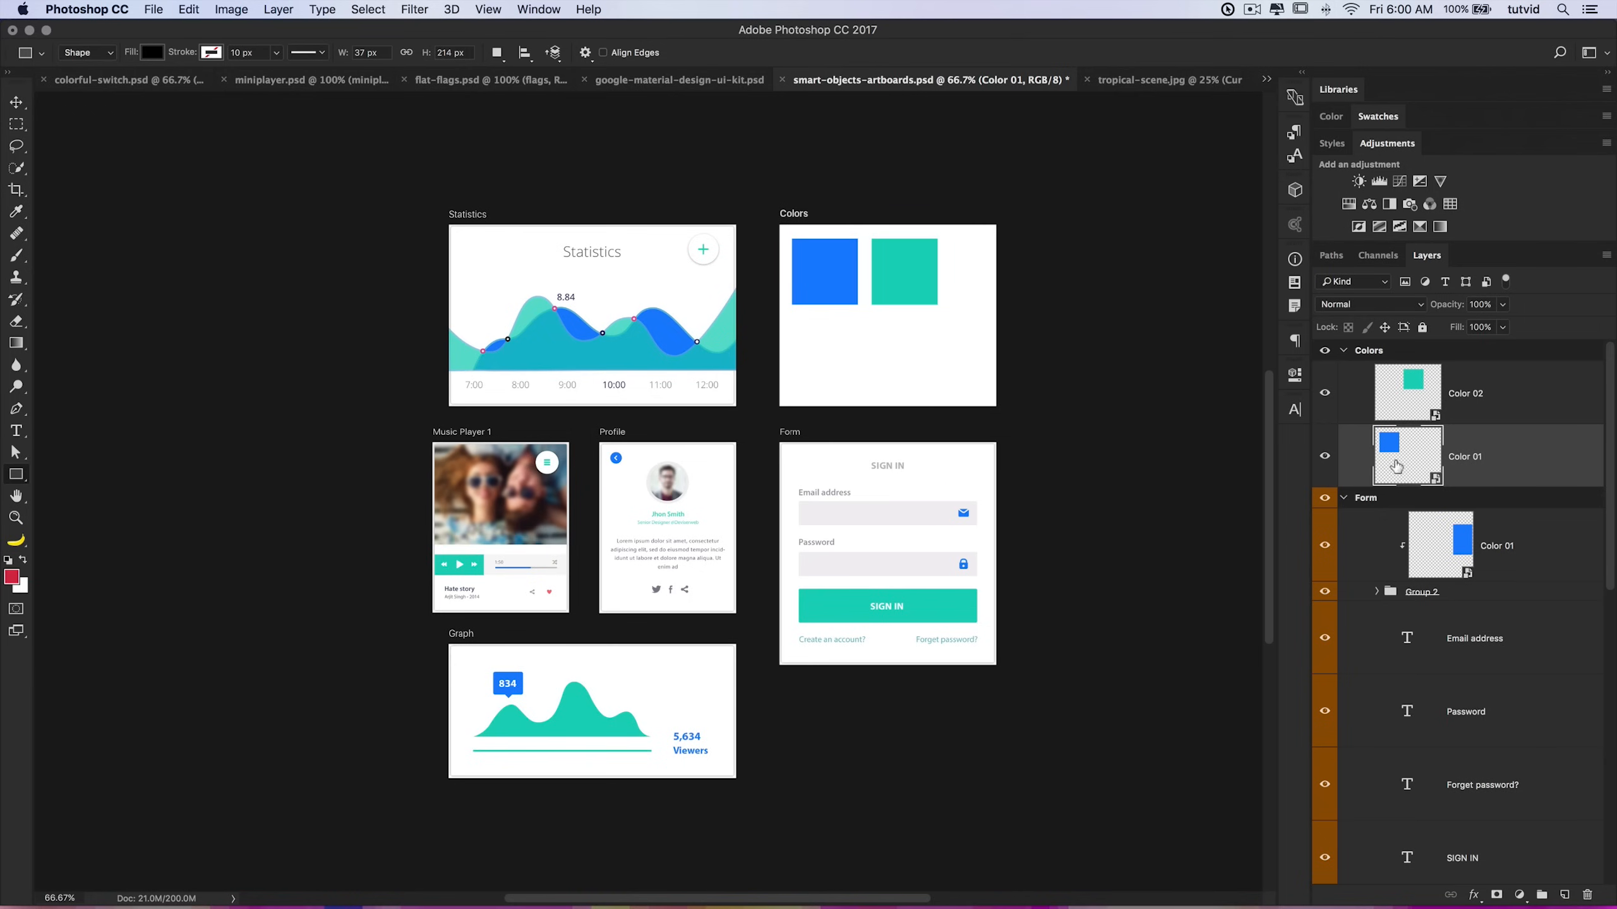
# Step: Collapse the Form and Colors artboard groups in the layer list
pyautogui.click(1366, 499)
pyautogui.click(1342, 498)
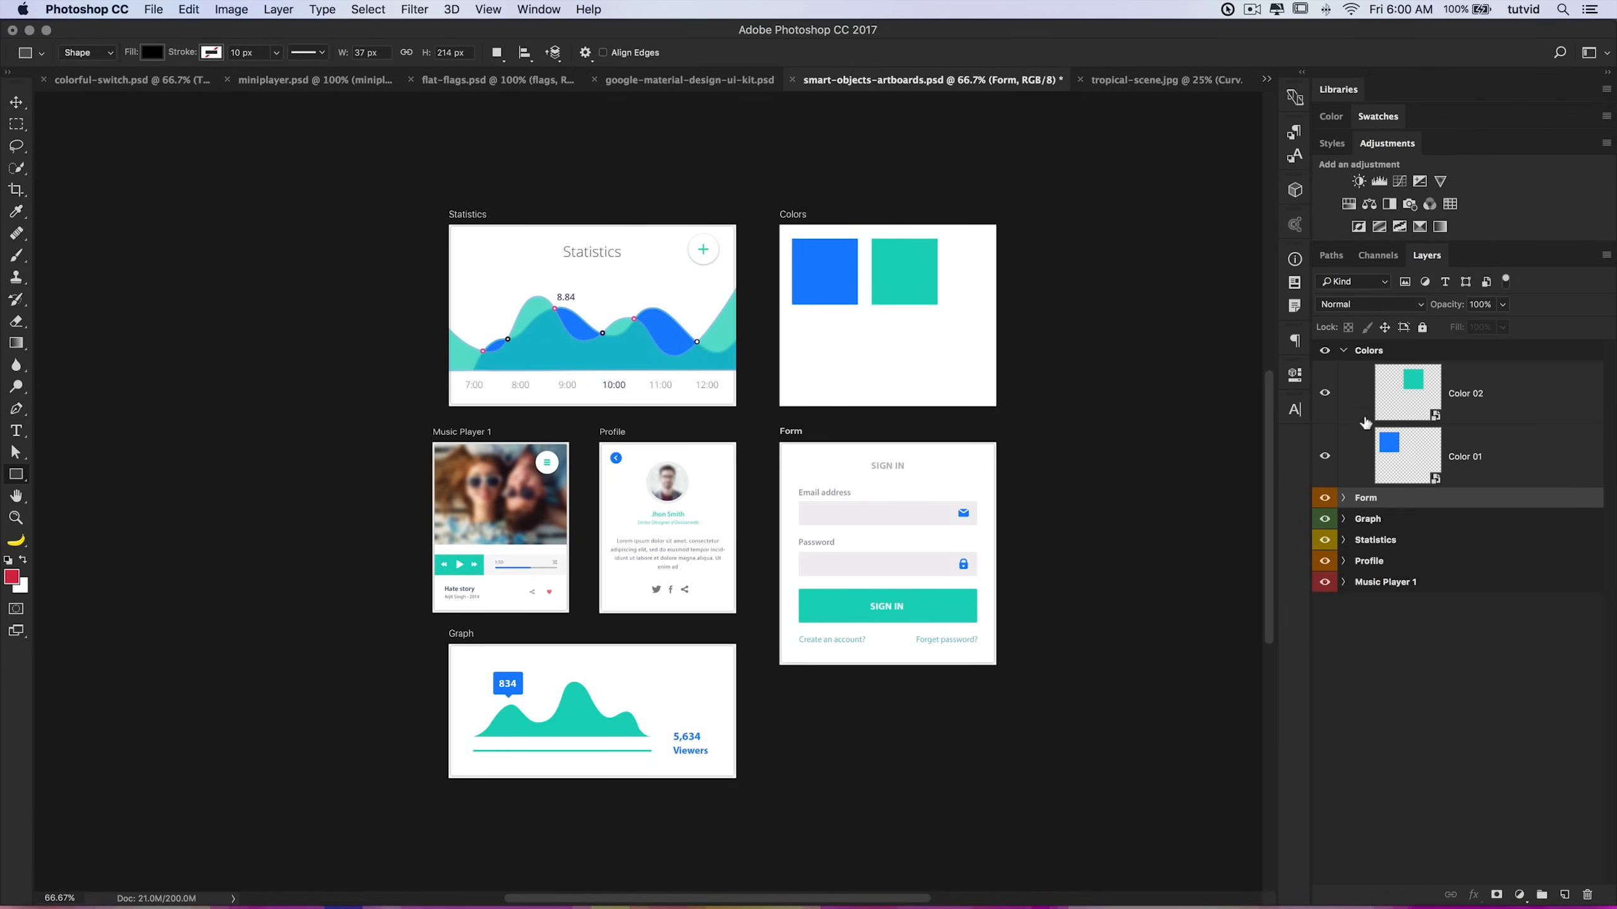
pyautogui.click(1343, 352)
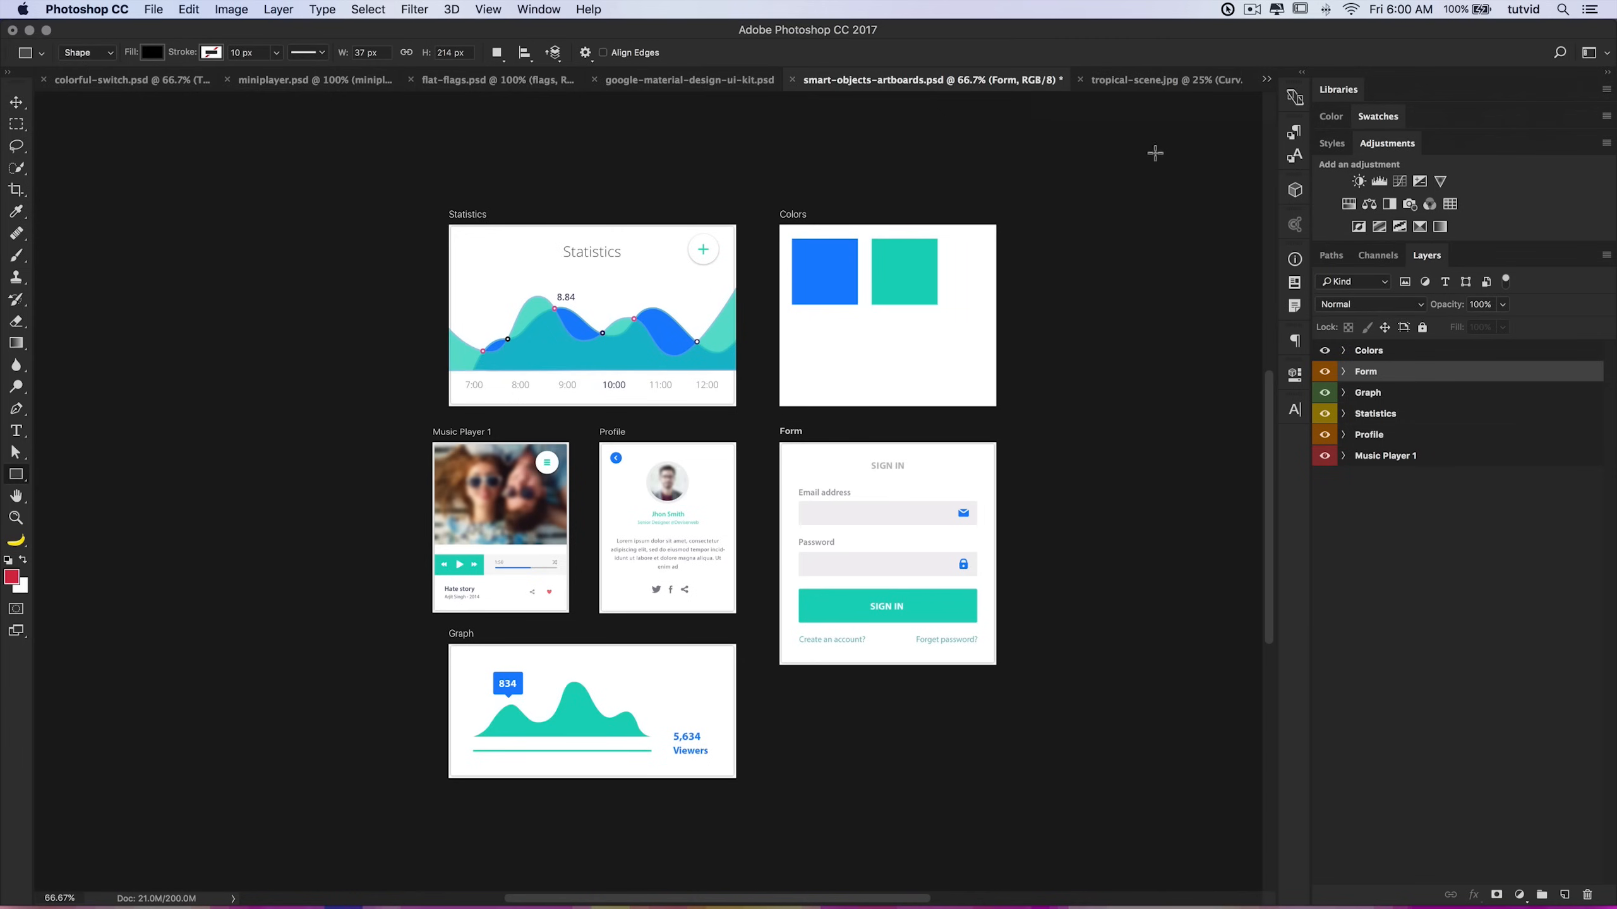
# Step: Switch to tropical-scene.jpg and place flowers-lilies-yellow.tif as an embedded smart object near the centre
pyautogui.click(1142, 81)
pyautogui.click(1397, 359)
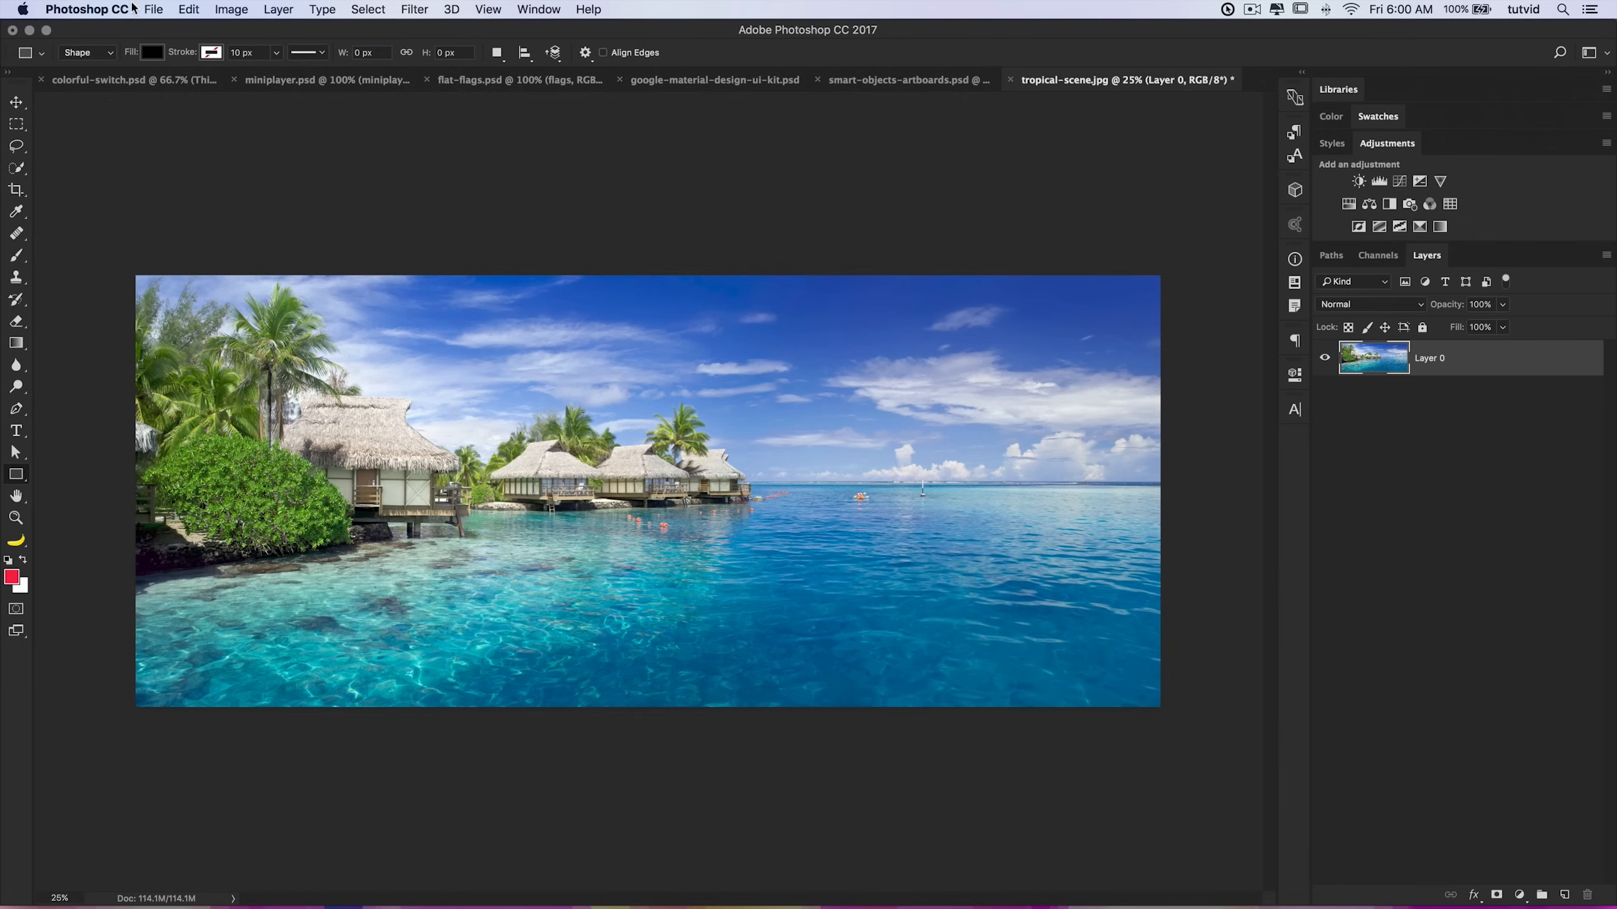
pyautogui.click(160, 10)
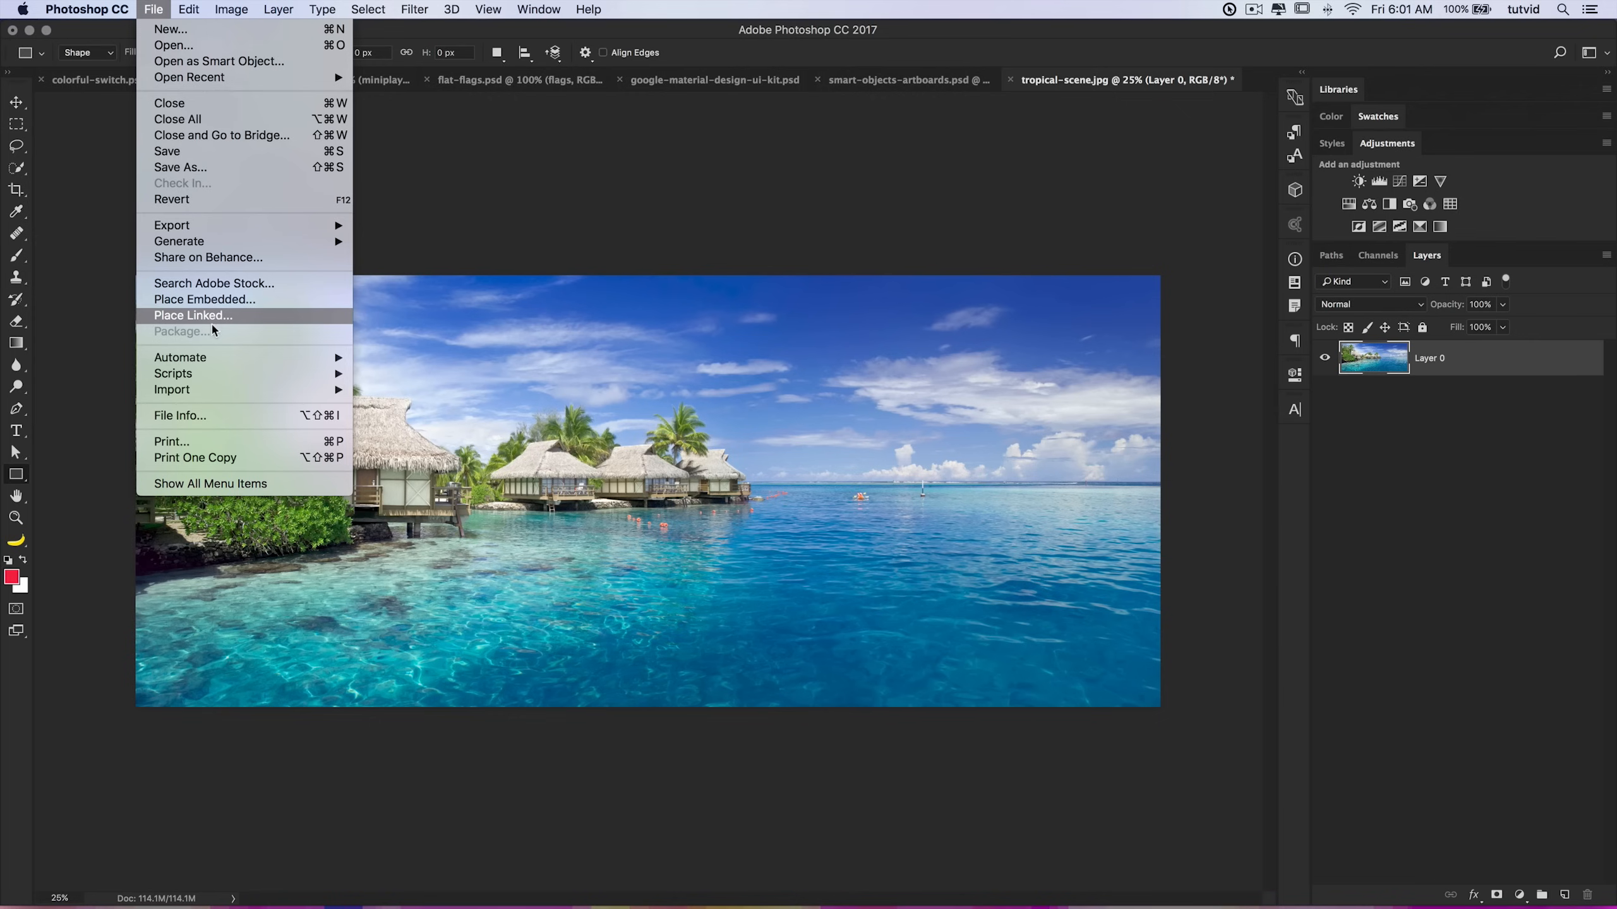
pyautogui.click(218, 302)
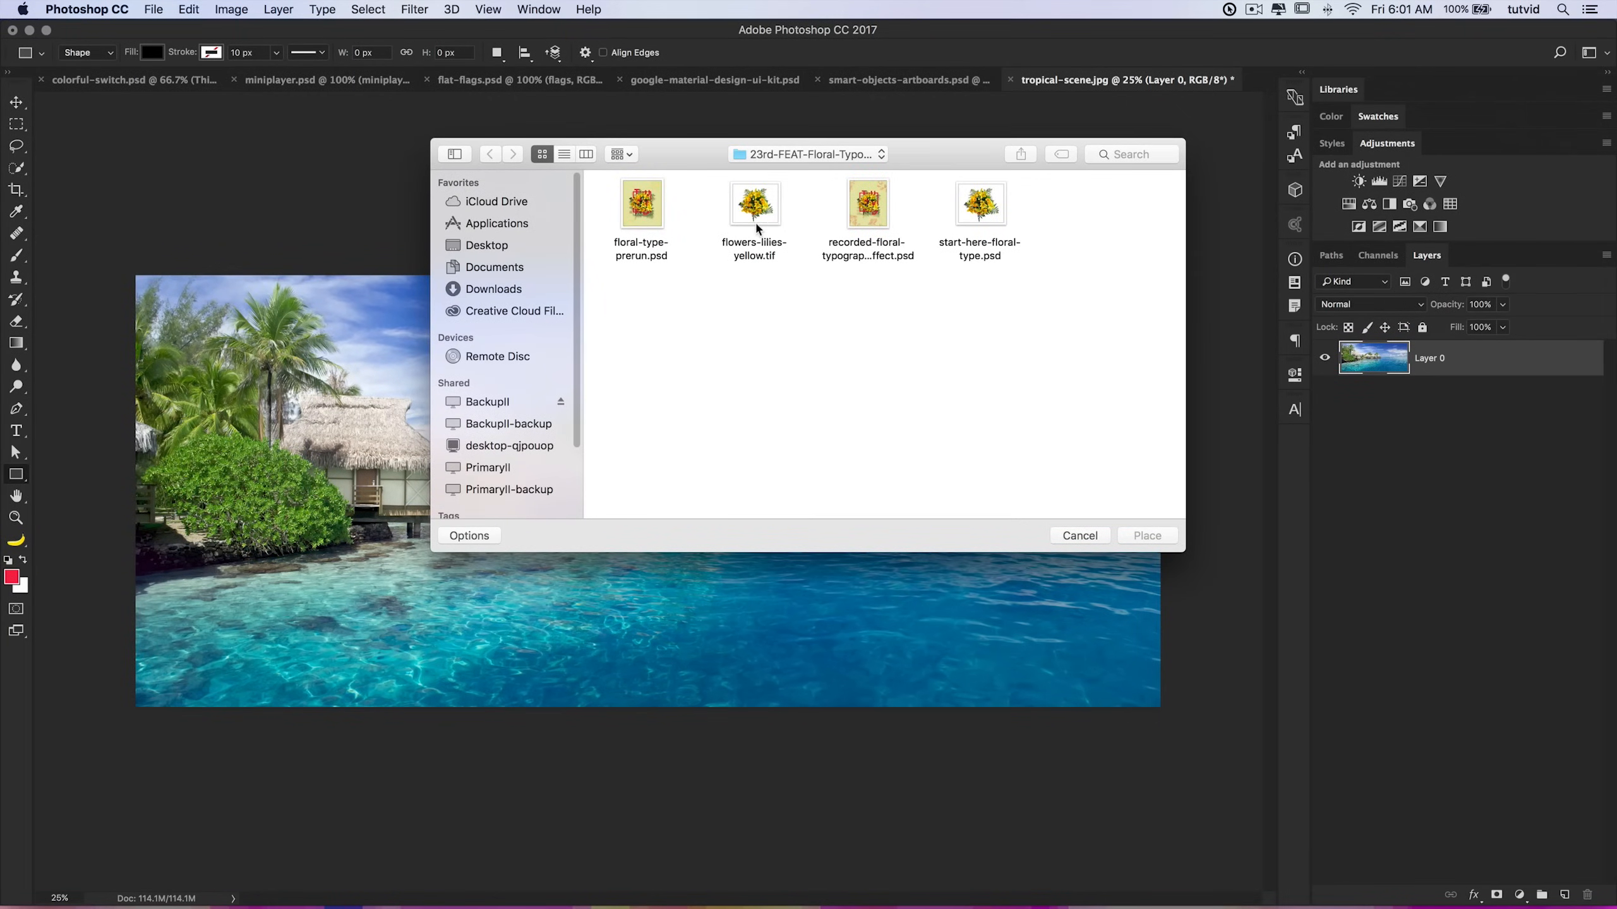
pyautogui.doubleClick(756, 205)
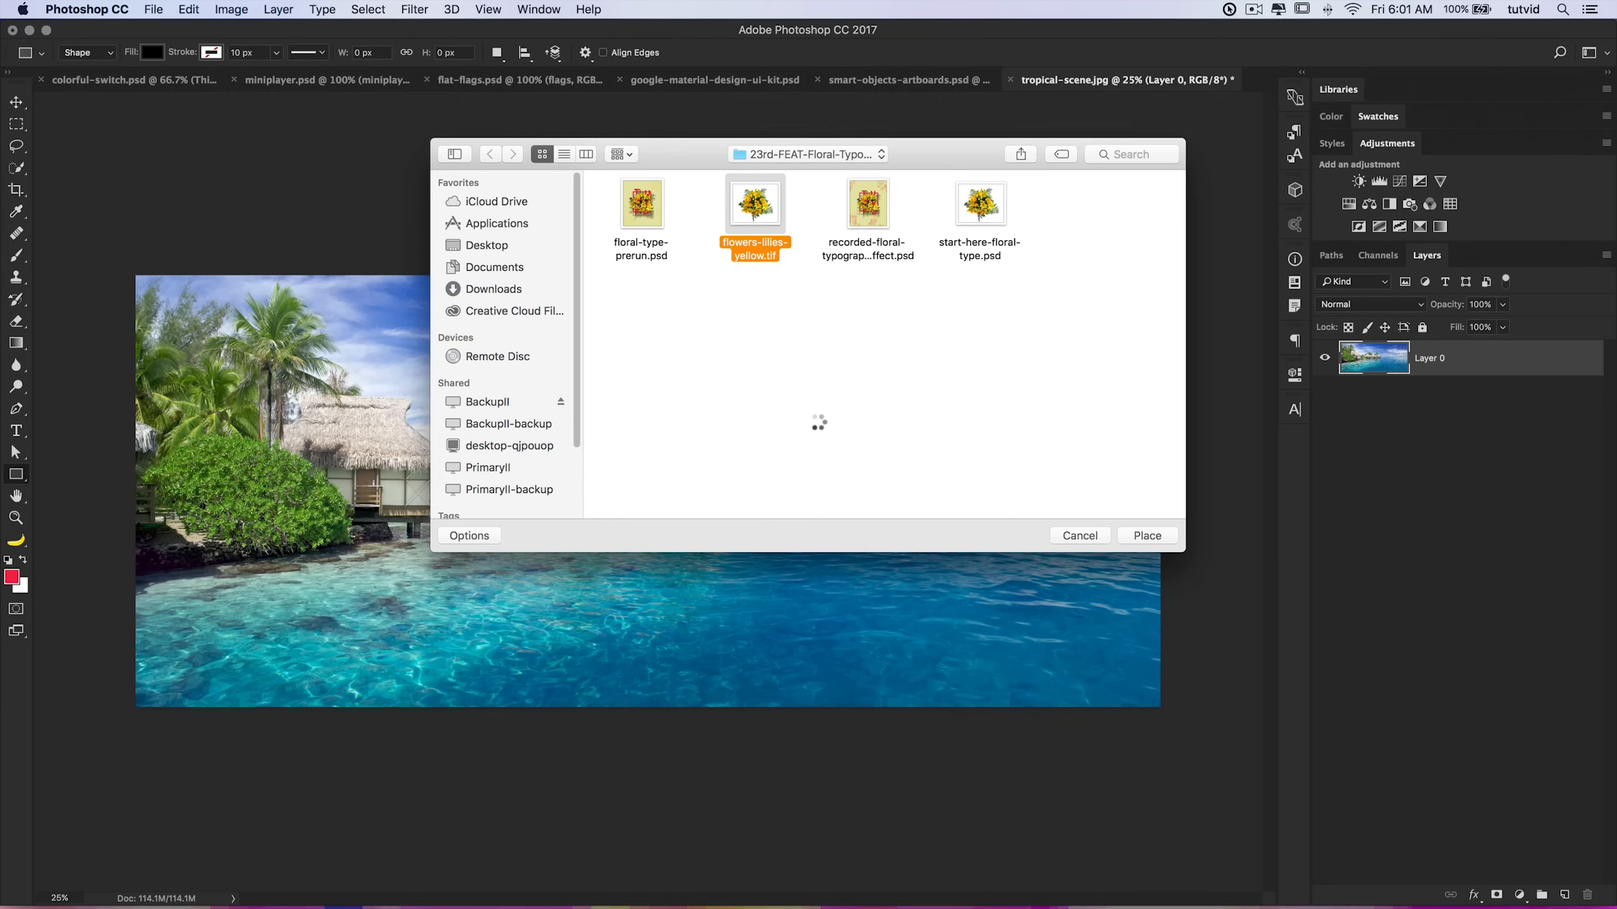
pyautogui.moveTo(696, 488); pyautogui.dragTo(641, 471)
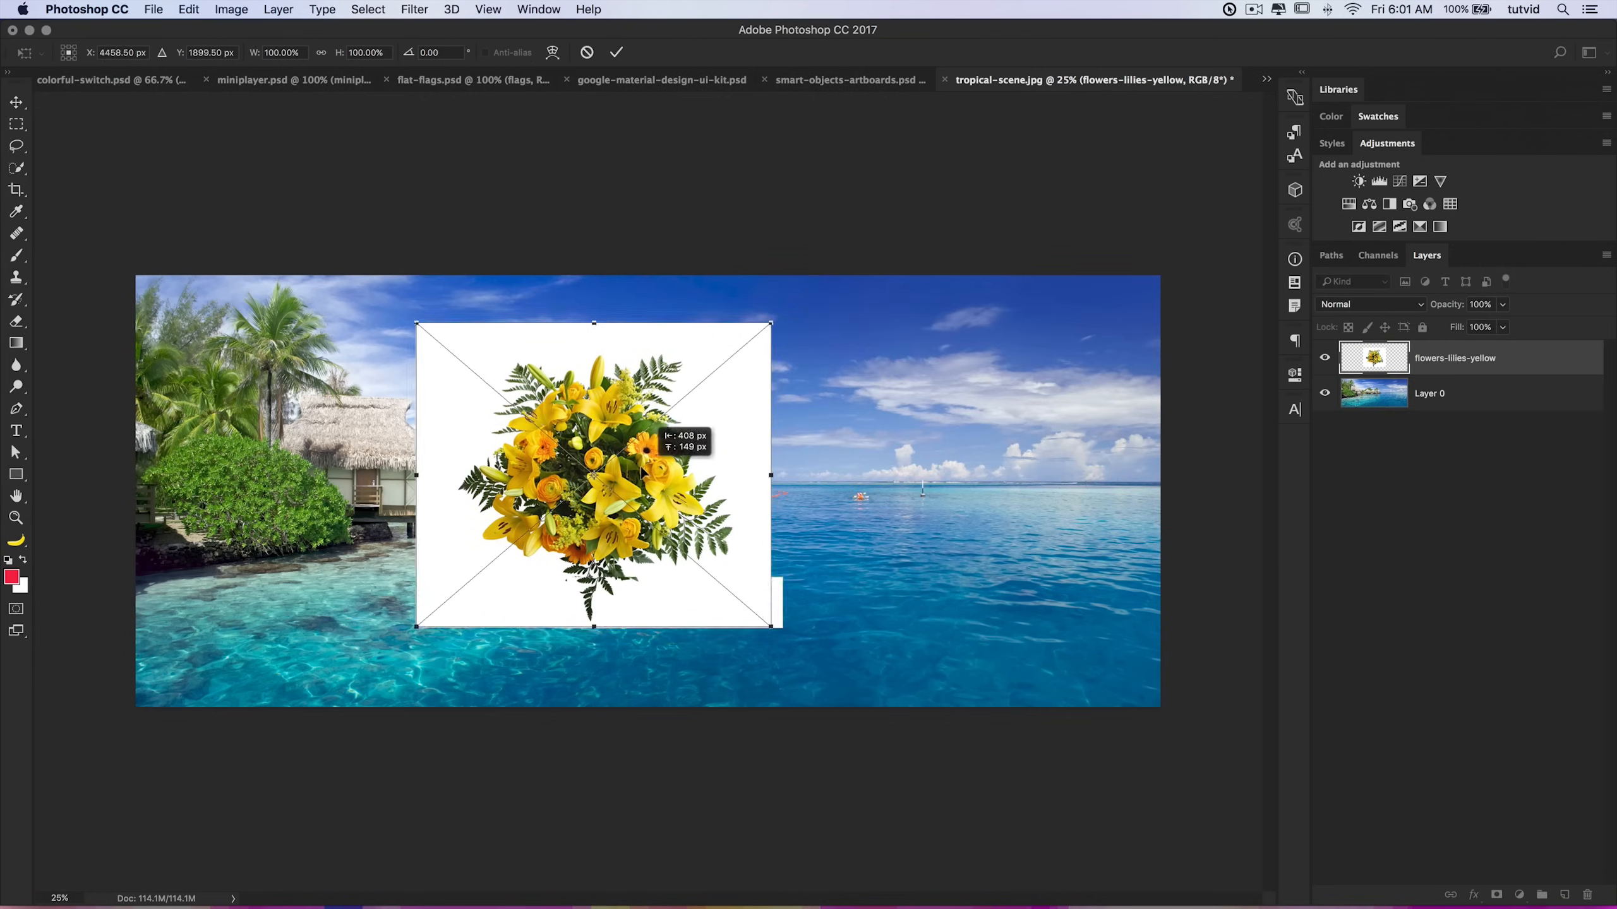
pyautogui.press('Return')
# Step: Scale the placed flowers down to about 77% and shift them slightly left
pyautogui.press('u')
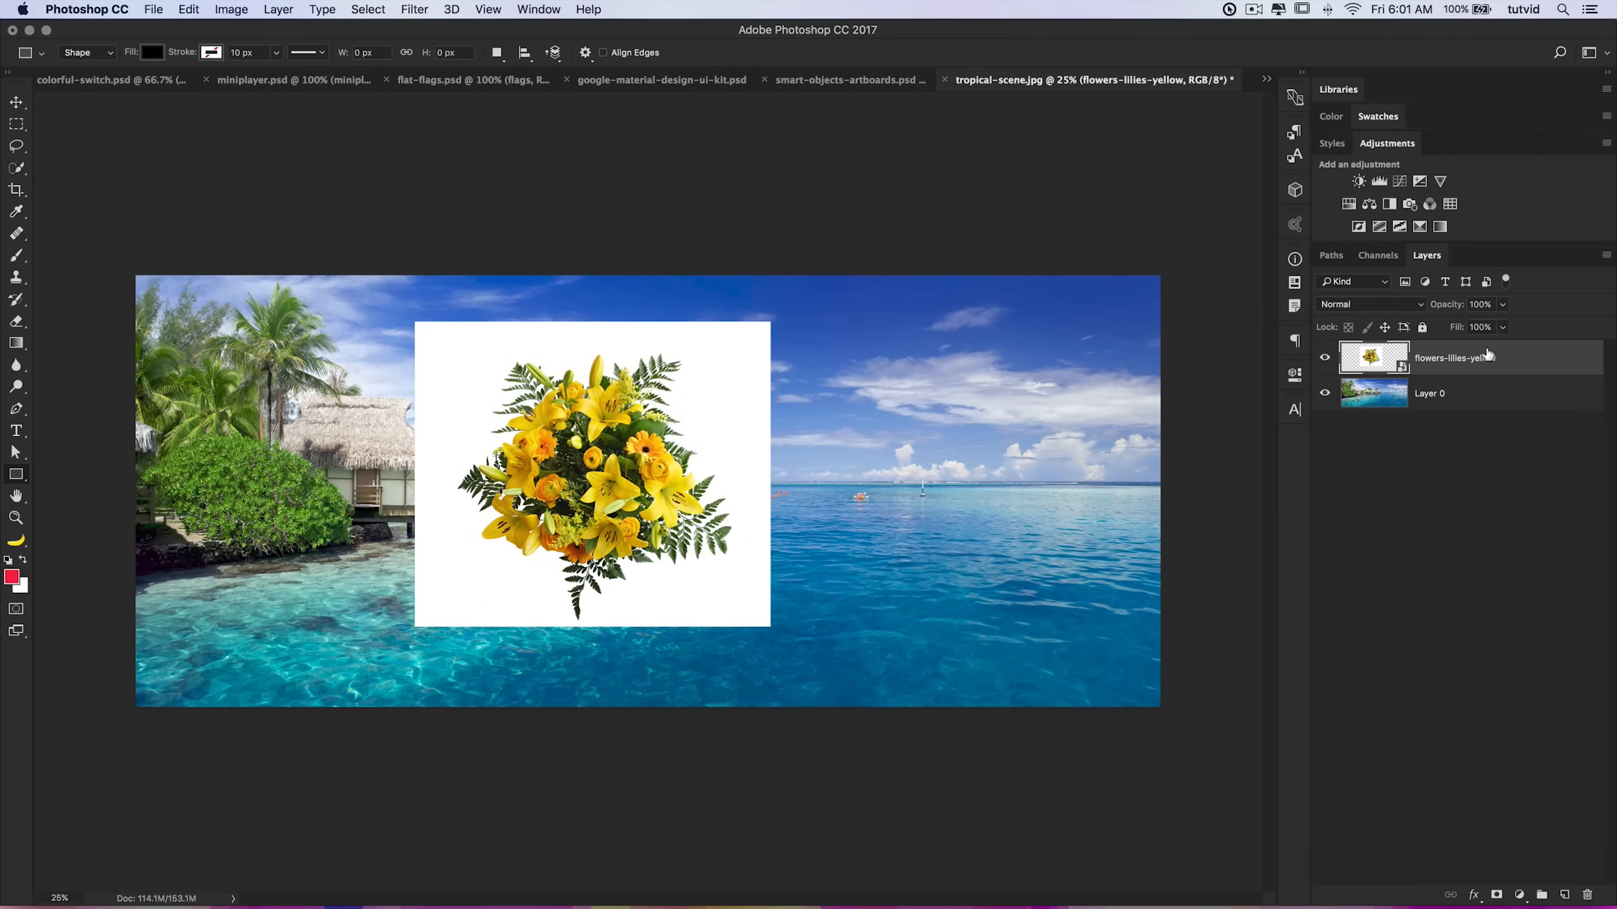
pyautogui.press('super+t')
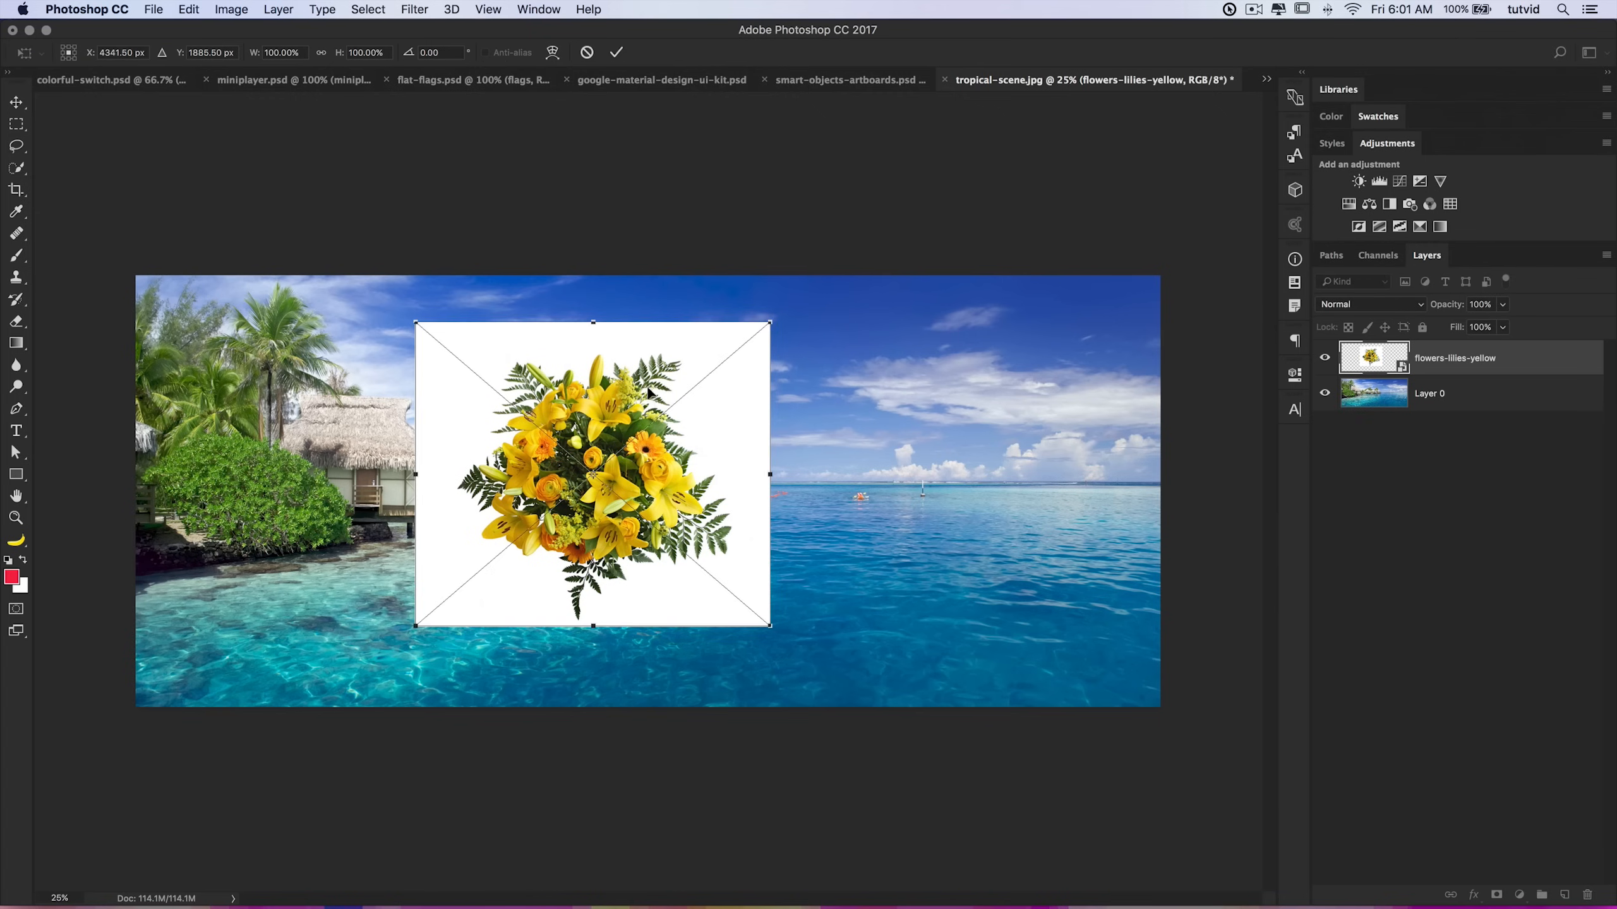
pyautogui.moveTo(771, 322); pyautogui.dragTo(732, 357)
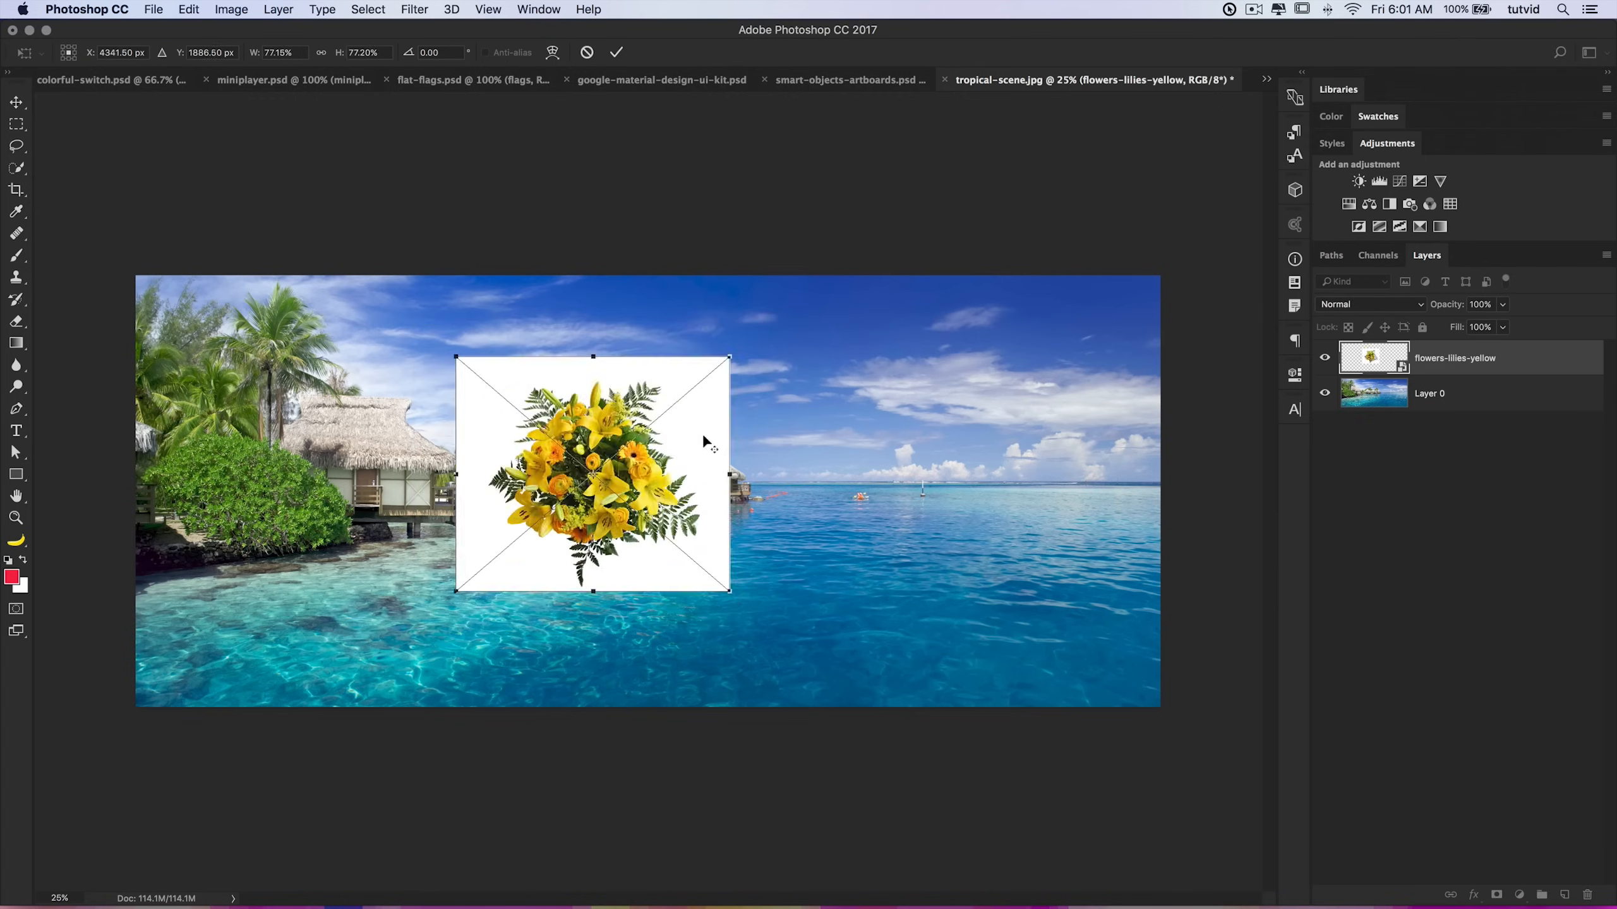
pyautogui.moveTo(695, 464); pyautogui.dragTo(650, 470)
pyautogui.press('Return')
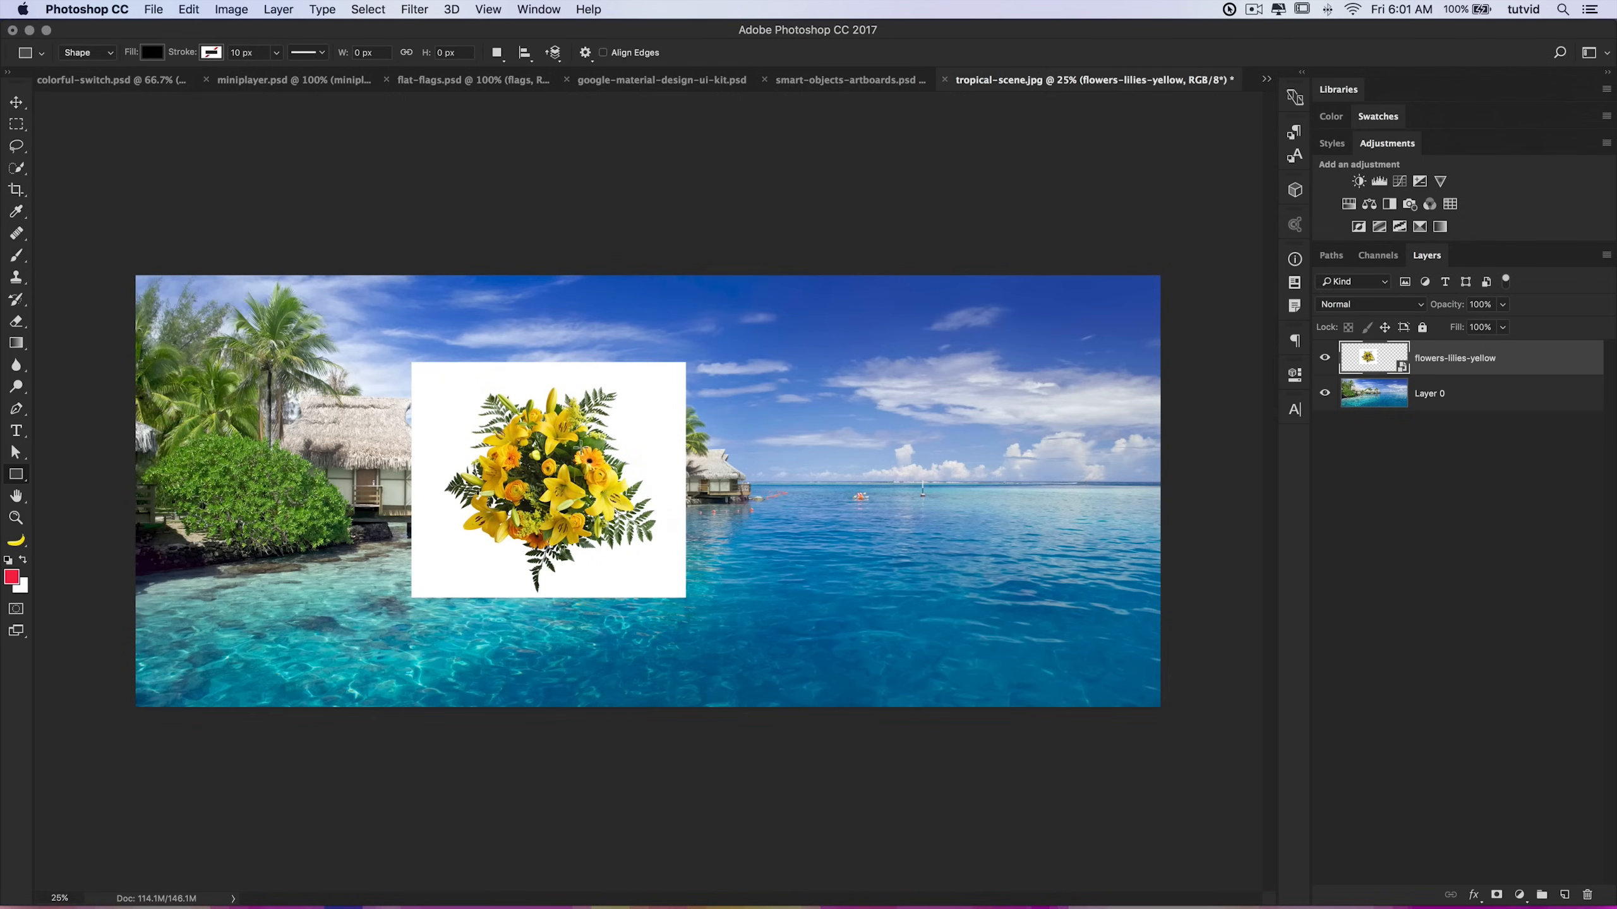
# Step: Move the flowers layer up and right, then delete it
pyautogui.press('v')
pyautogui.moveTo(637, 476); pyautogui.dragTo(767, 410)
pyautogui.press('Delete')
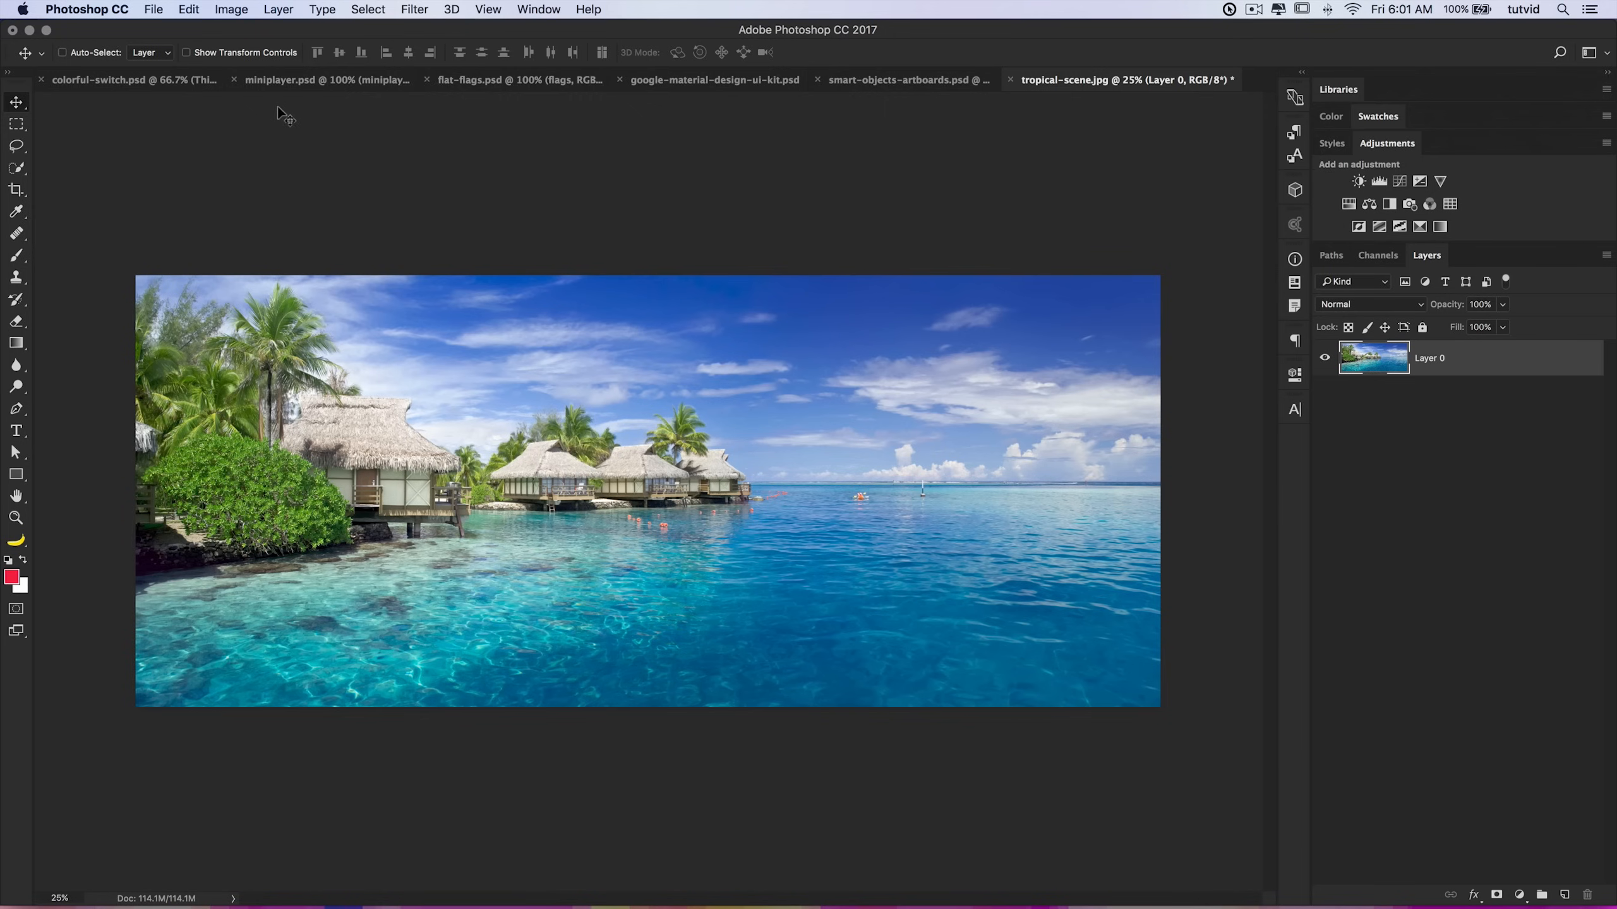
# Step: Switch to colorful-switch.psd and move the text smart object down and to the left
pyautogui.click(150, 80)
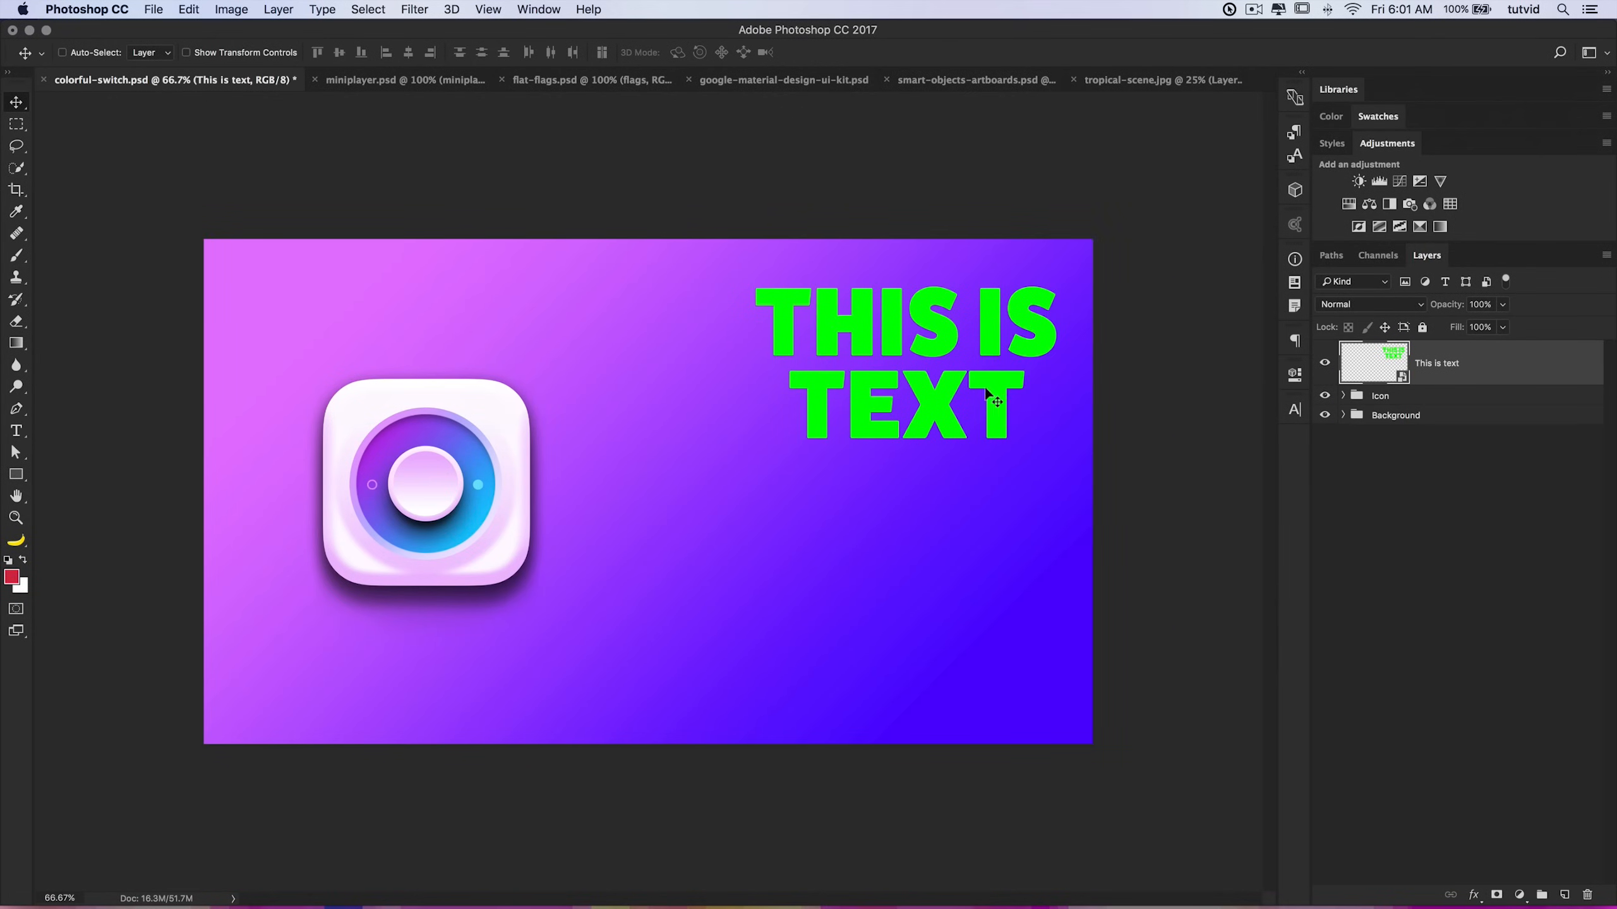
pyautogui.moveTo(987, 352); pyautogui.dragTo(865, 396)
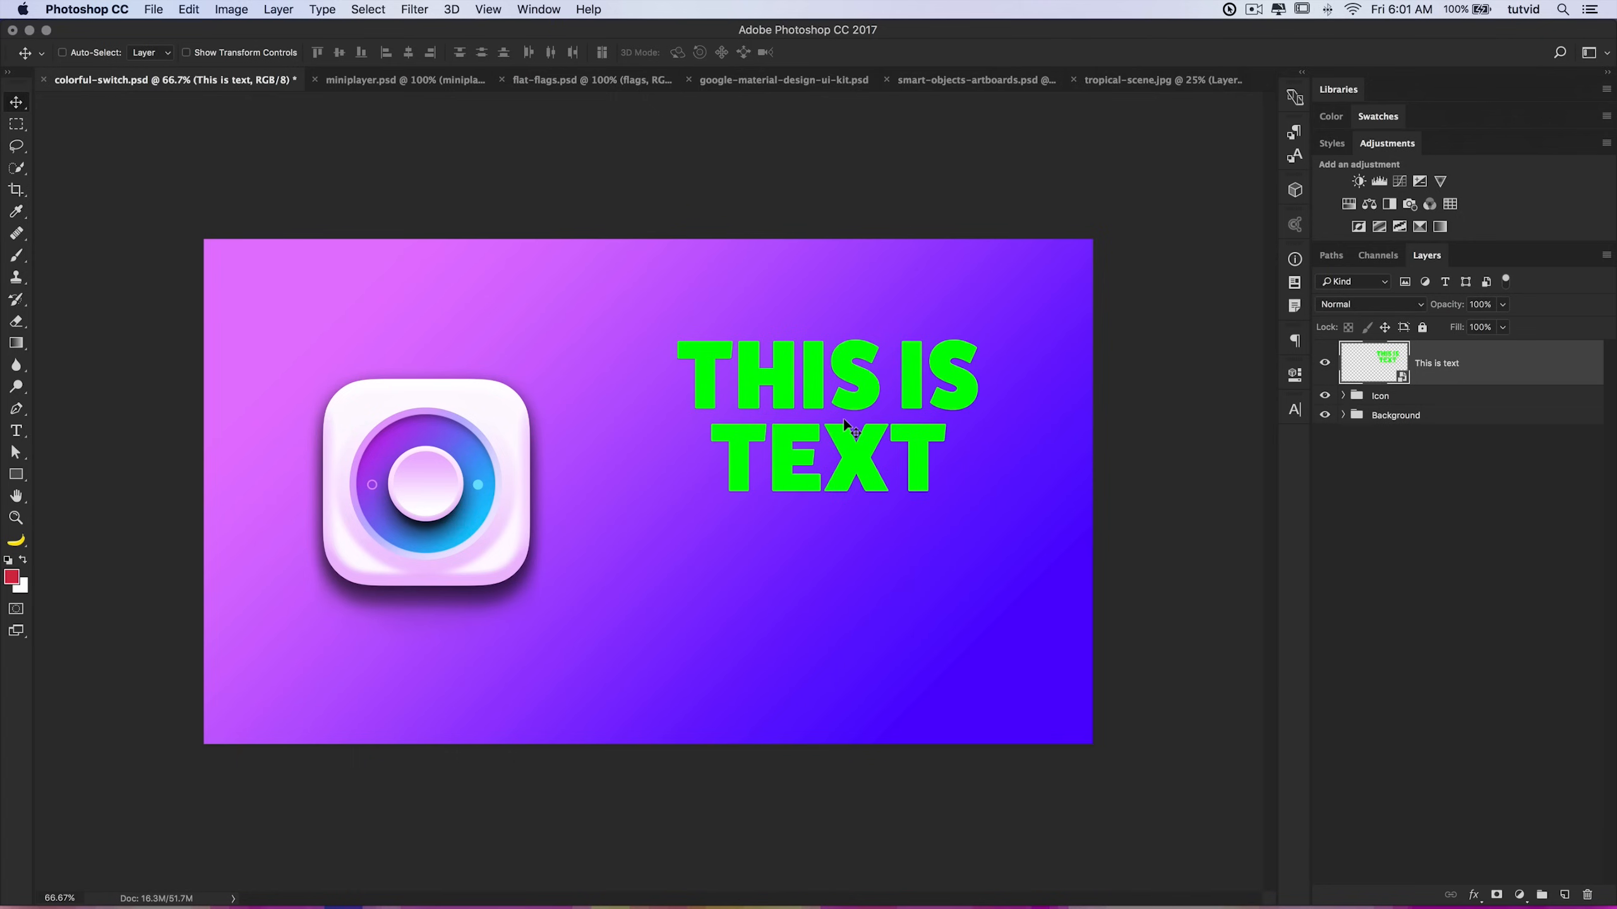
# Step: Create a new blank document
pyautogui.click(155, 10)
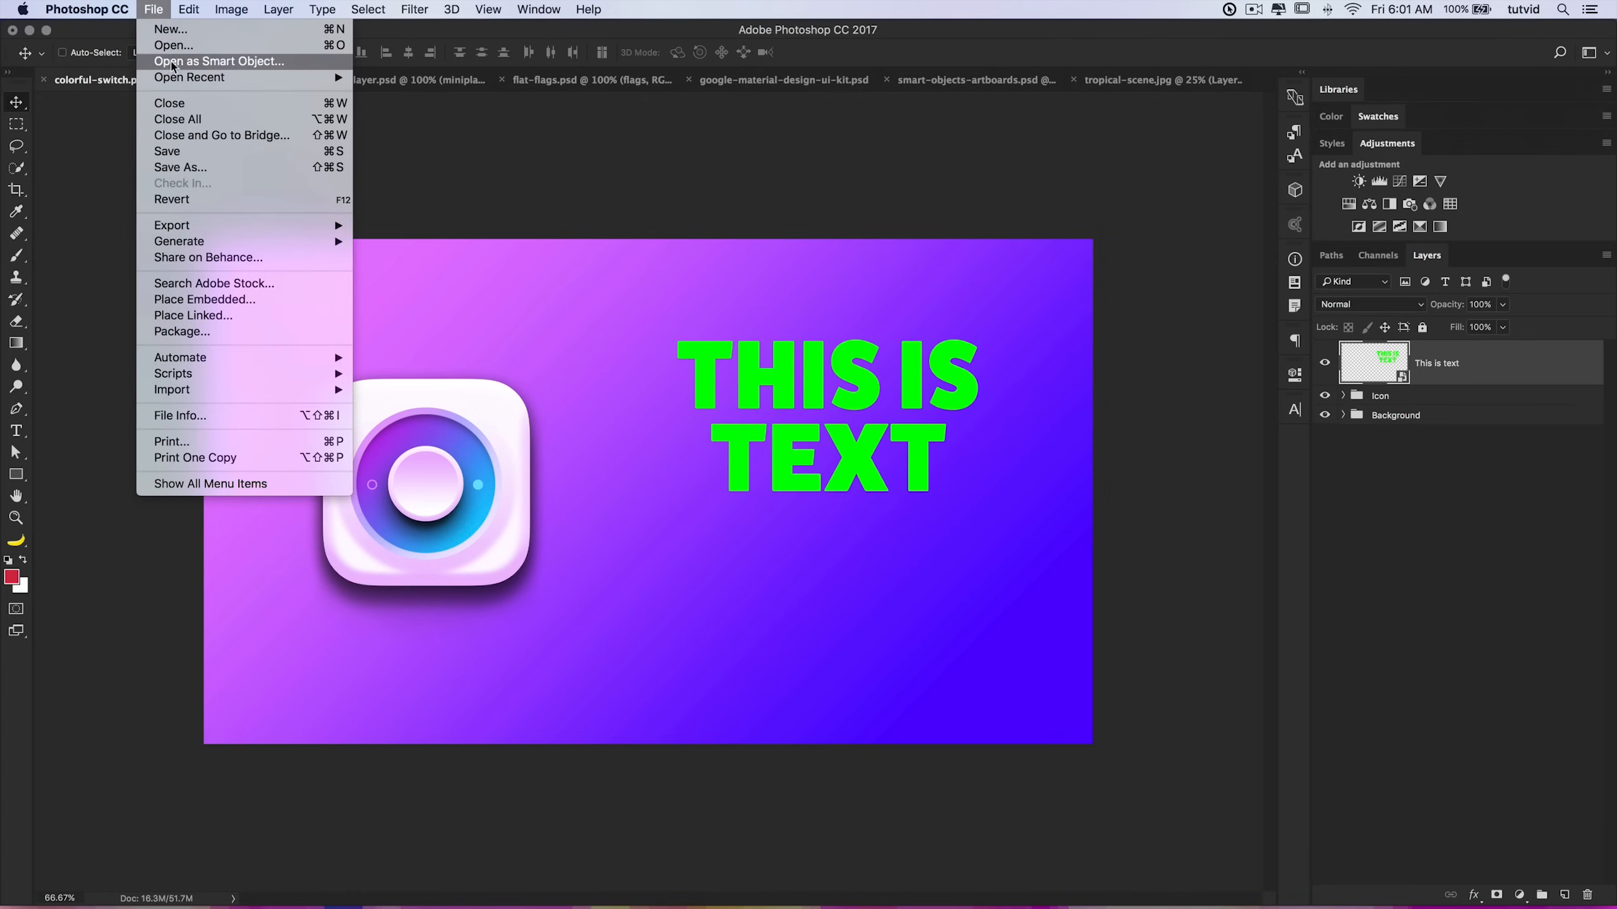
pyautogui.click(205, 29)
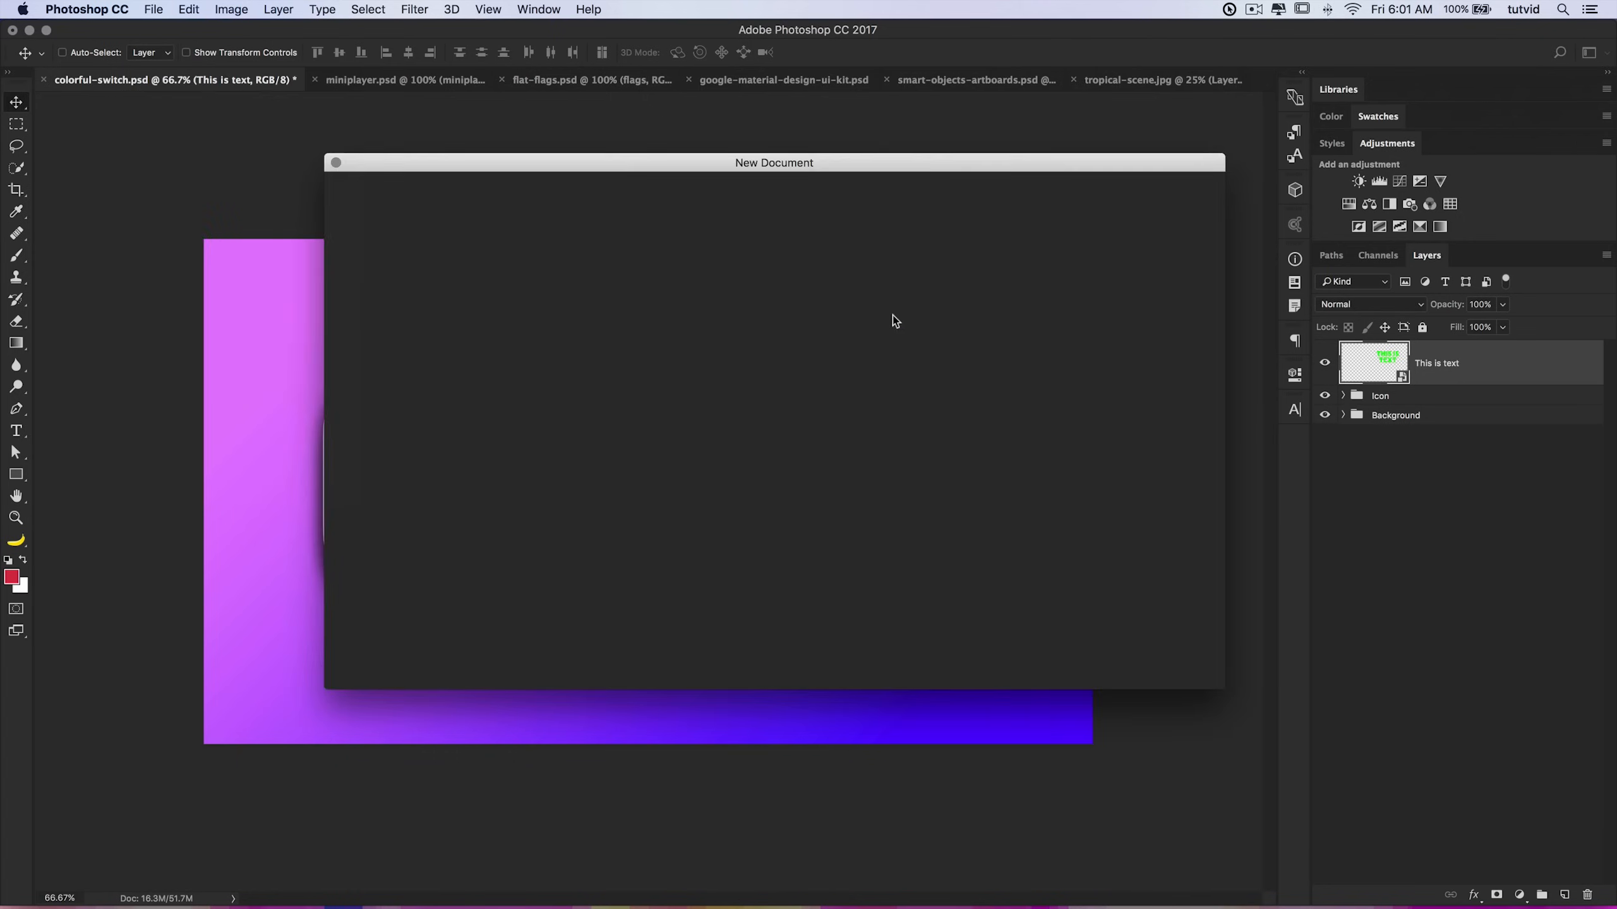
pyautogui.click(1057, 643)
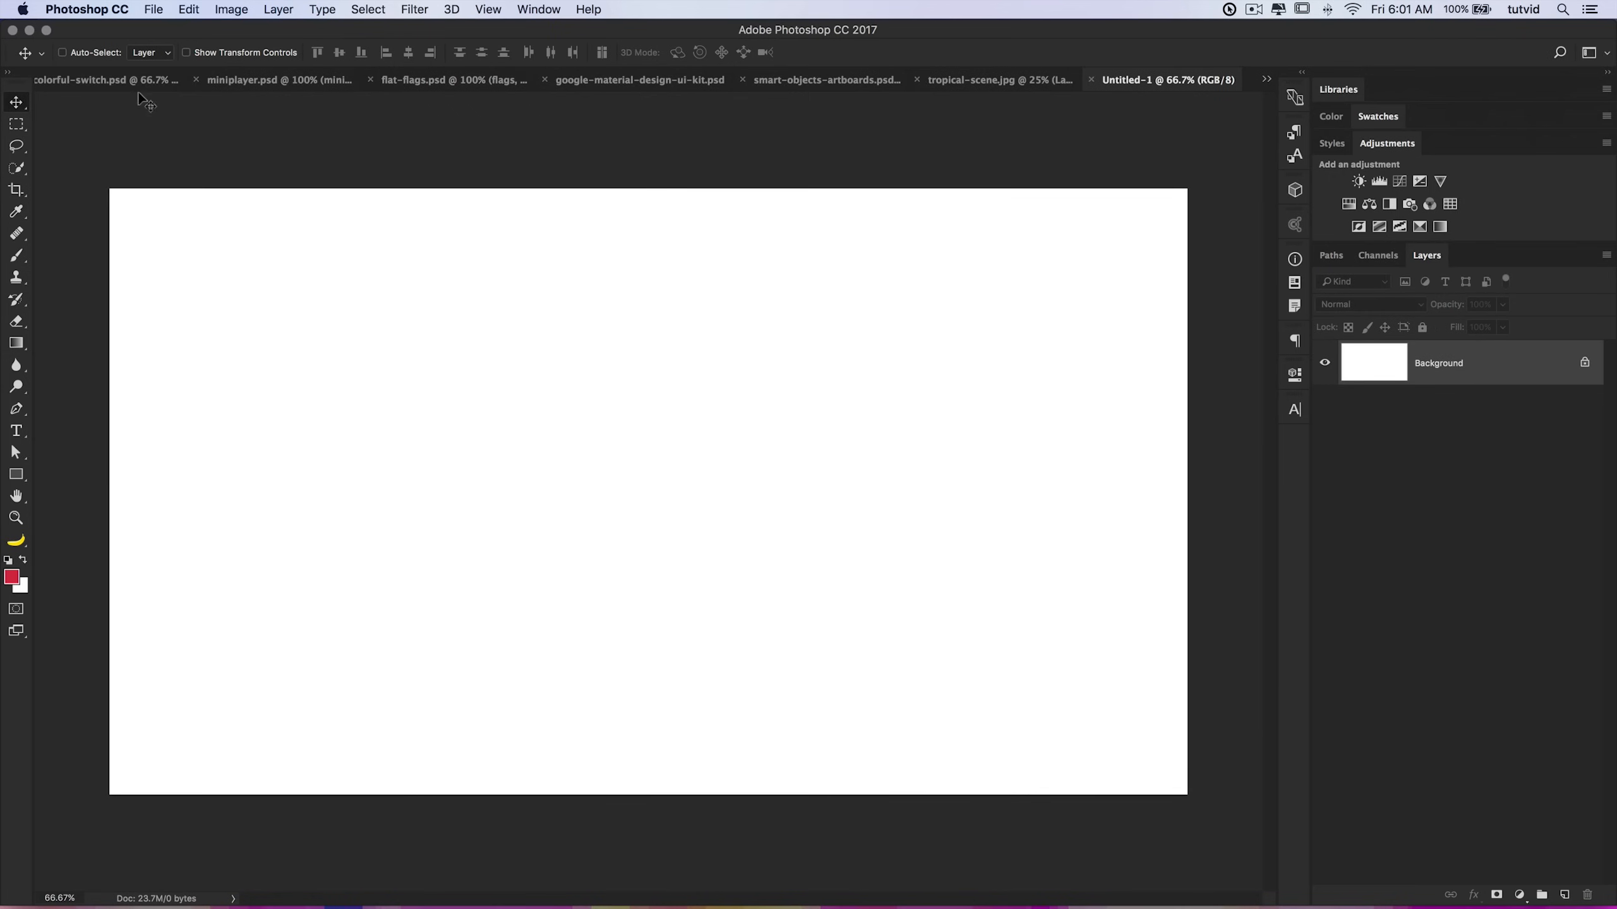
# Step: Copy the text smart object from colorful-switch.psd into the new document
pyautogui.click(138, 81)
pyautogui.moveTo(885, 391); pyautogui.dragTo(1205, 82)
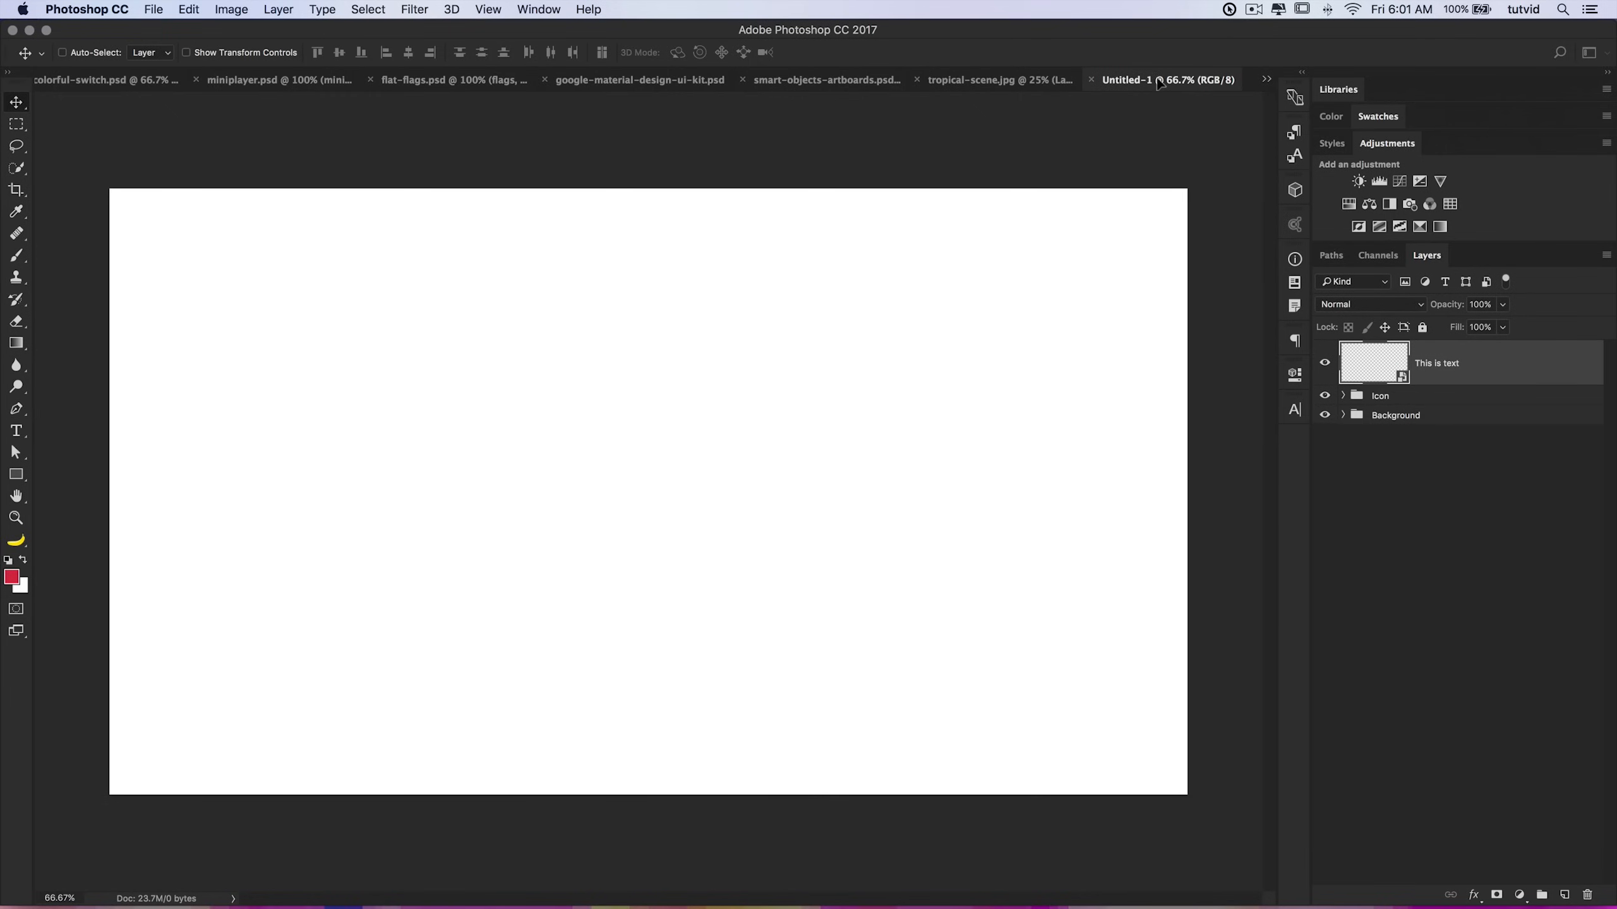
pyautogui.moveTo(704, 446); pyautogui.dragTo(770, 490)
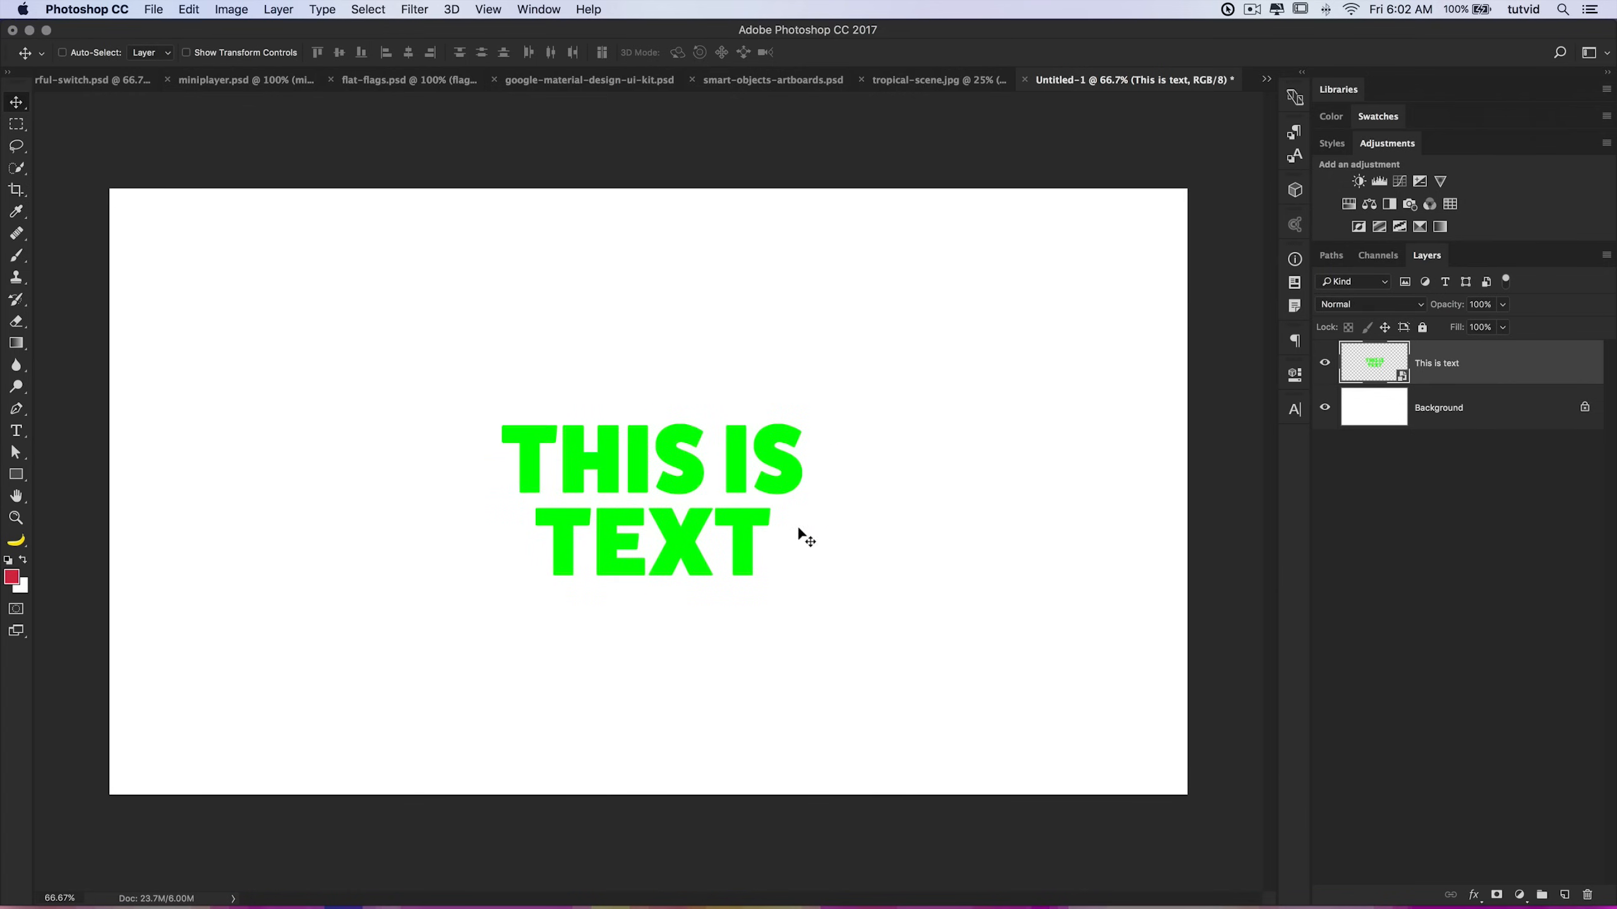
# Step: Open the smart object's contents, change the text colour to a red, commit, and close the contents
pyautogui.doubleClick(1352, 363)
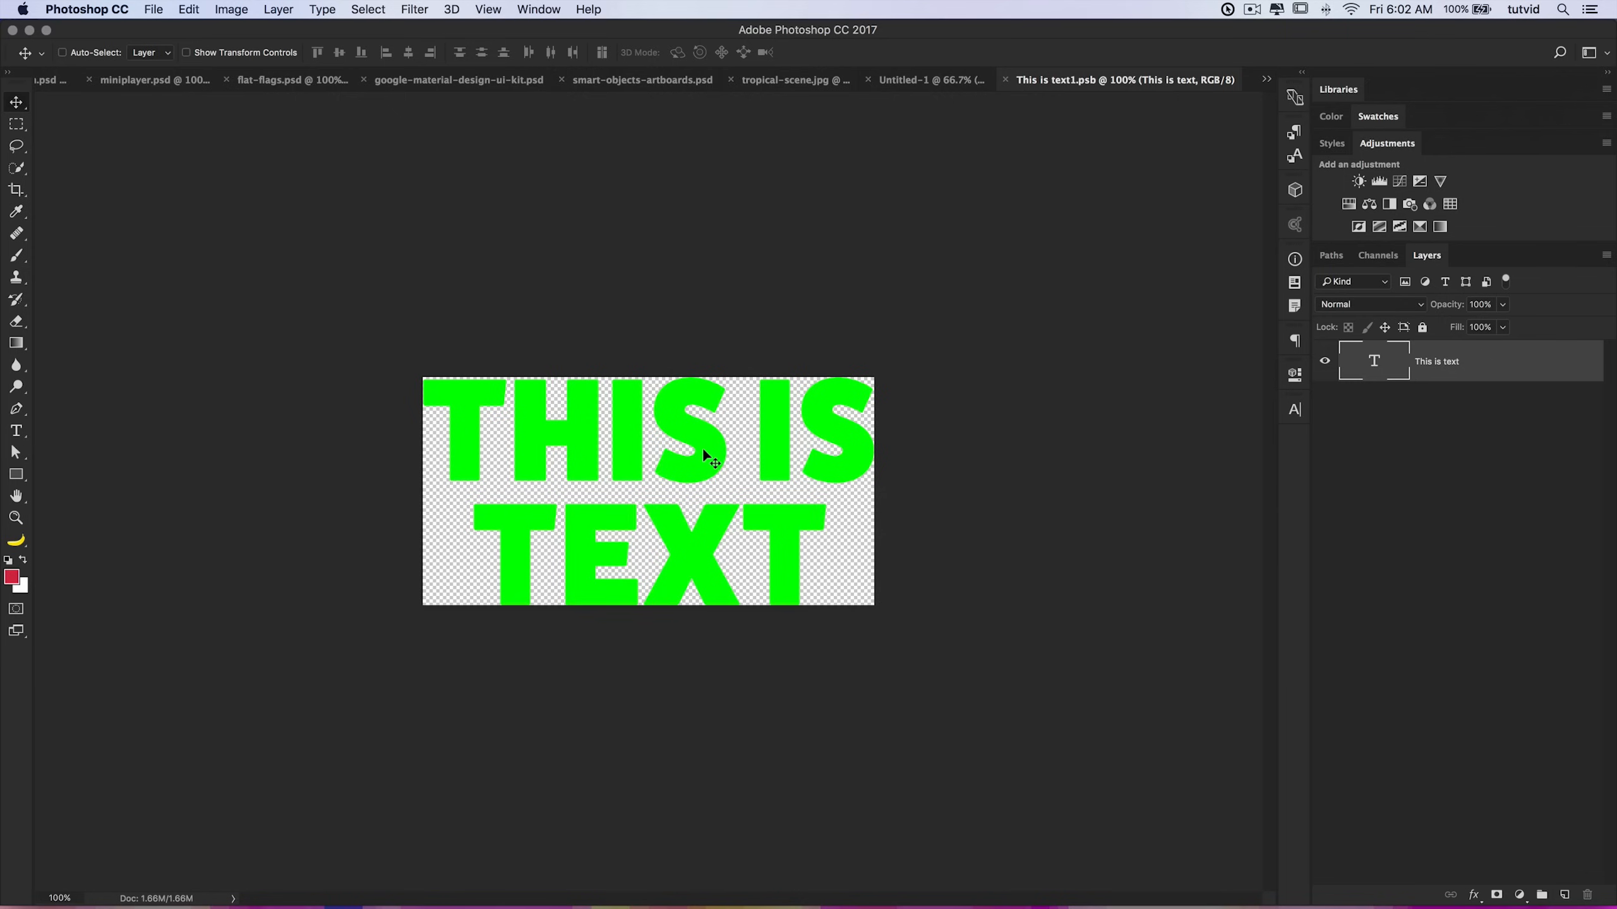
pyautogui.doubleClick(1375, 355)
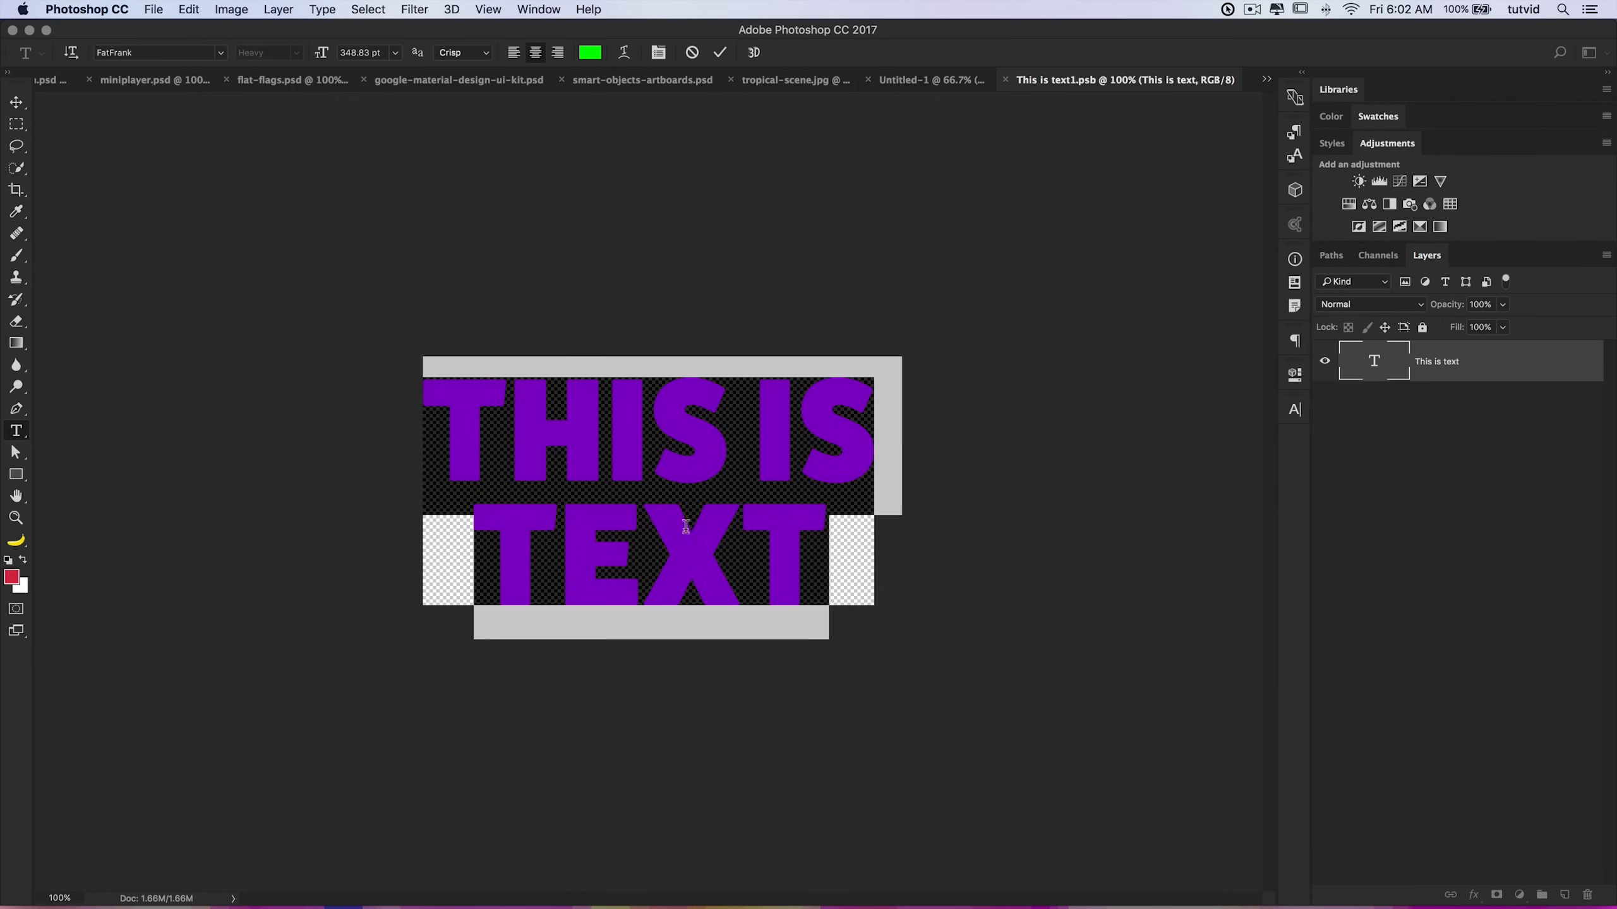
pyautogui.click(590, 52)
pyautogui.click(834, 365)
pyautogui.moveTo(834, 367)
pyautogui.mouseDown()
pyautogui.moveTo(821, 387)
pyautogui.moveTo(927, 399)
pyautogui.mouseUp()
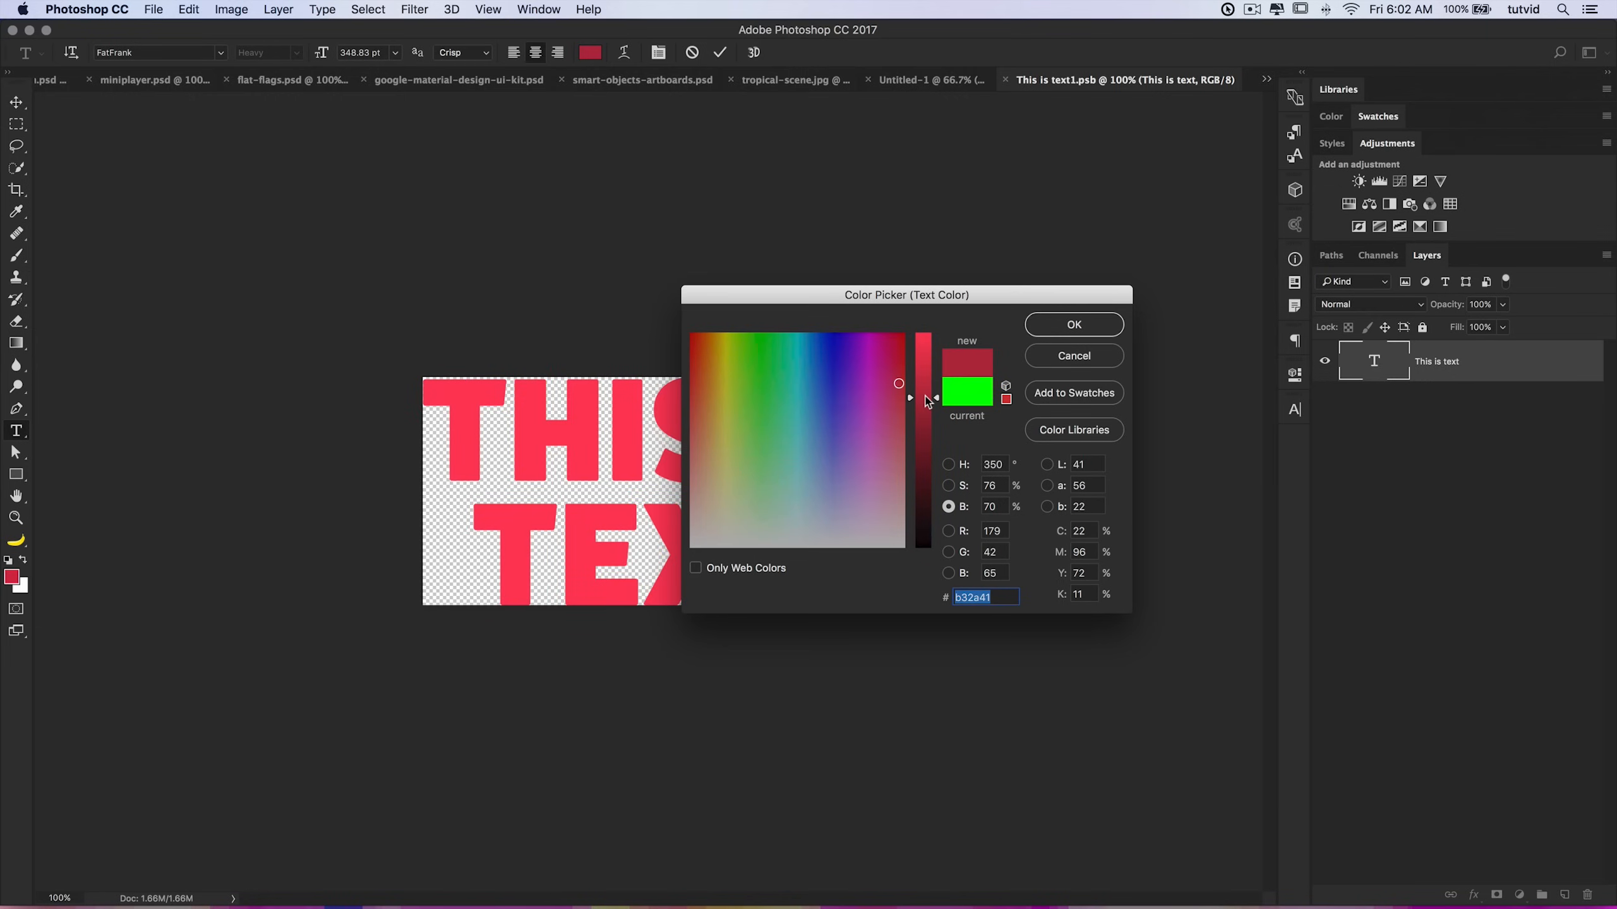
pyautogui.moveTo(931, 408)
pyautogui.mouseDown()
pyautogui.moveTo(929, 377)
pyautogui.moveTo(927, 412)
pyautogui.mouseUp()
pyautogui.click(948, 486)
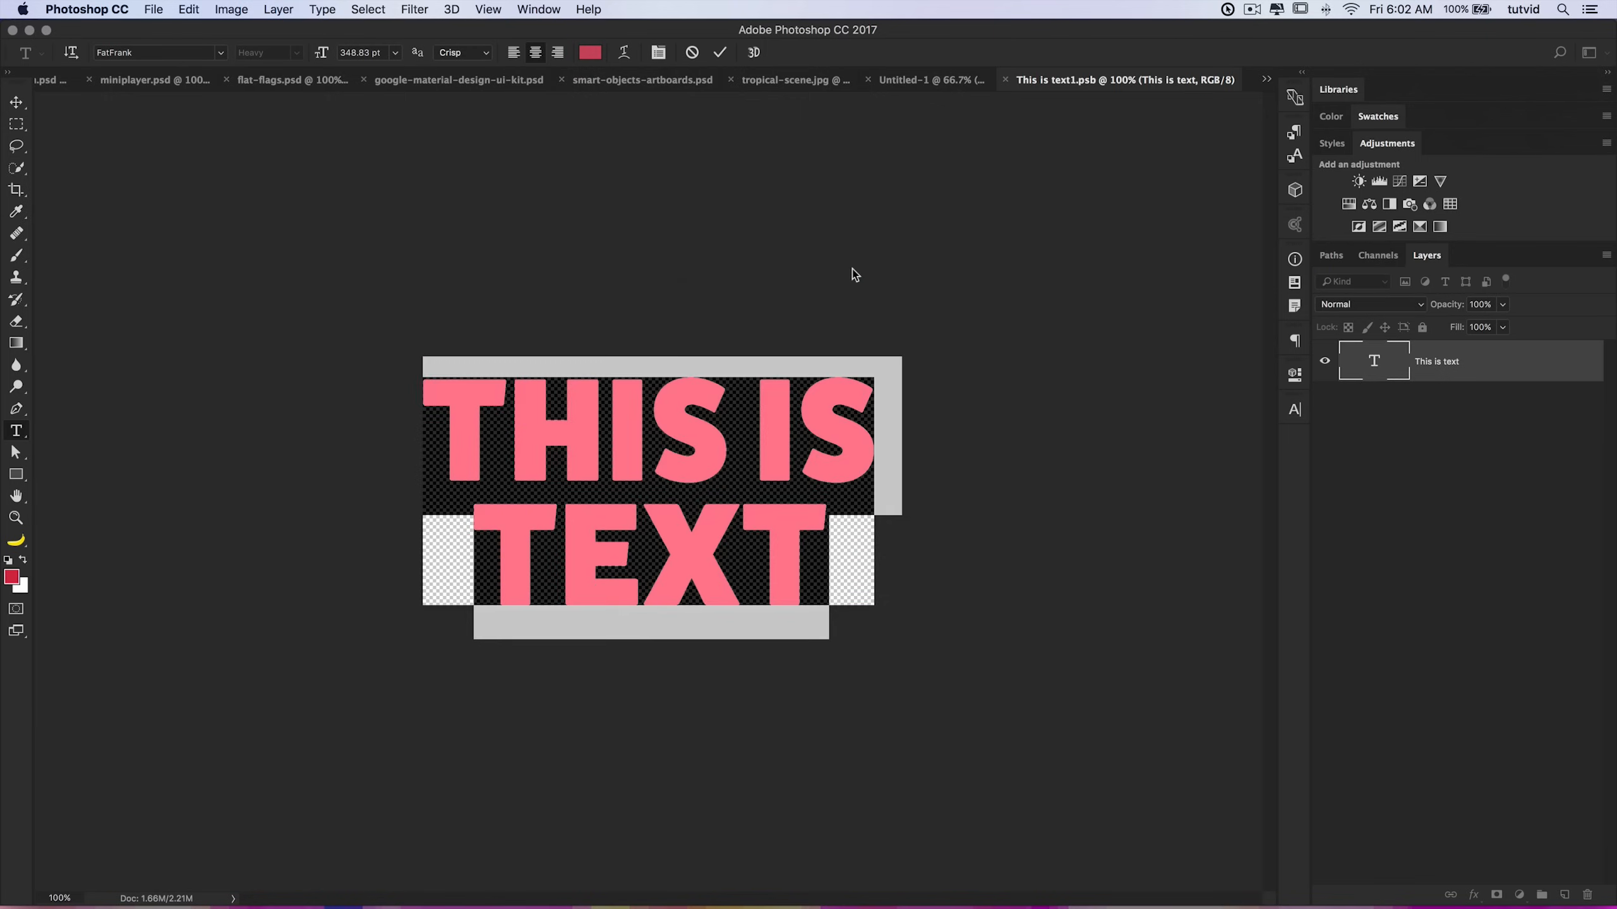
pyautogui.click(720, 52)
pyautogui.press('v')
pyautogui.press('super+w')
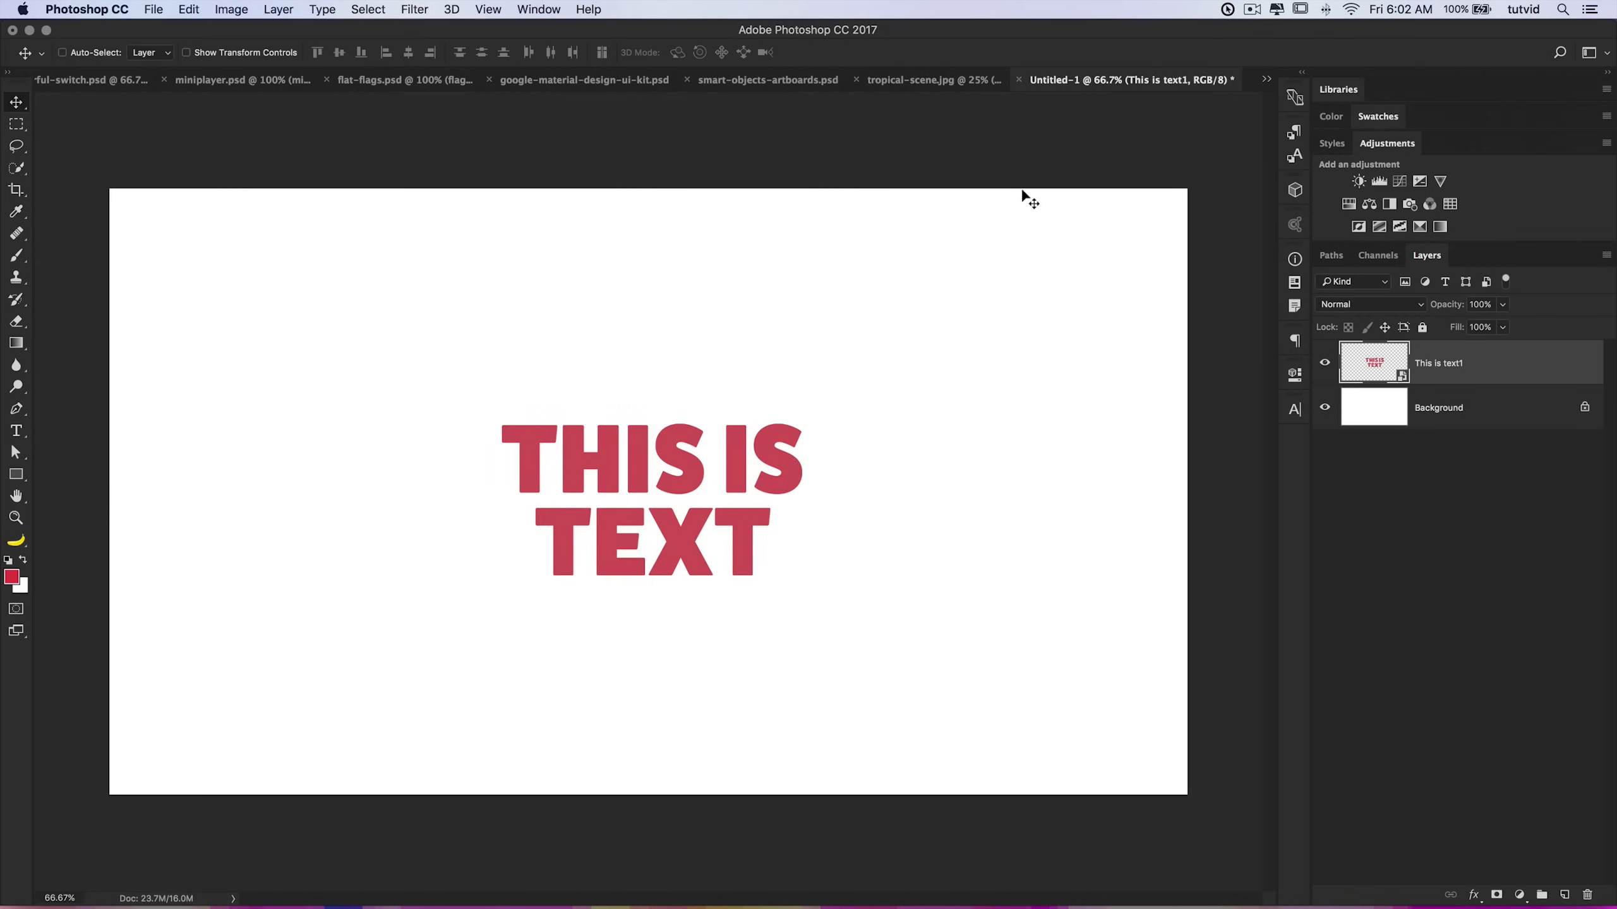
# Step: Convert the background to a normal layer and delete it
pyautogui.click(1419, 411)
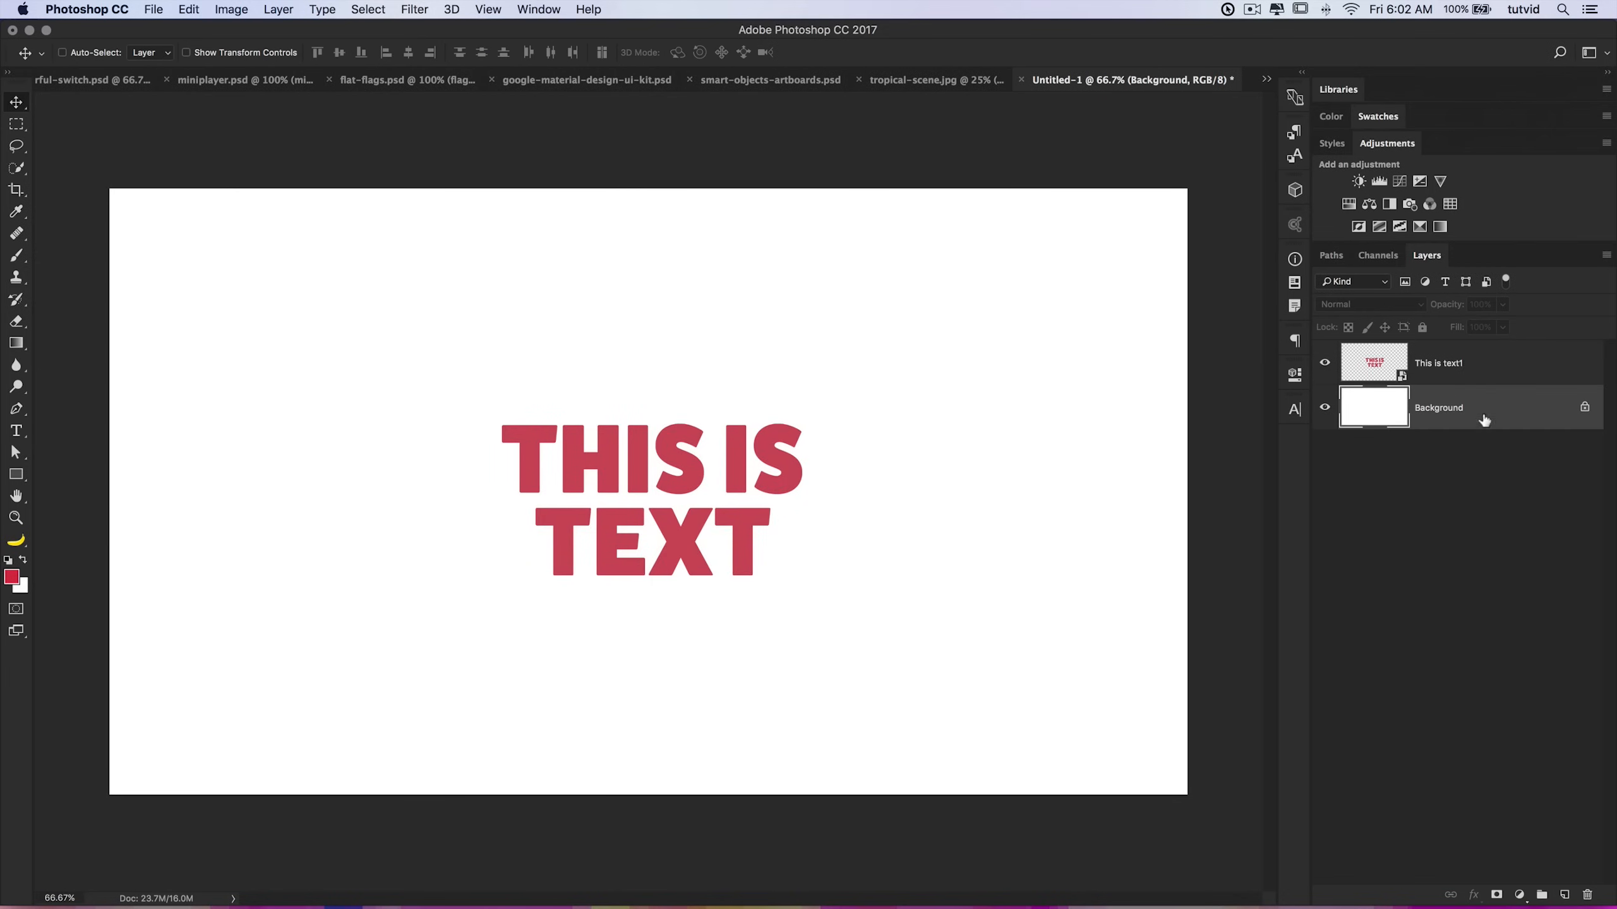
pyautogui.doubleClick(1476, 414)
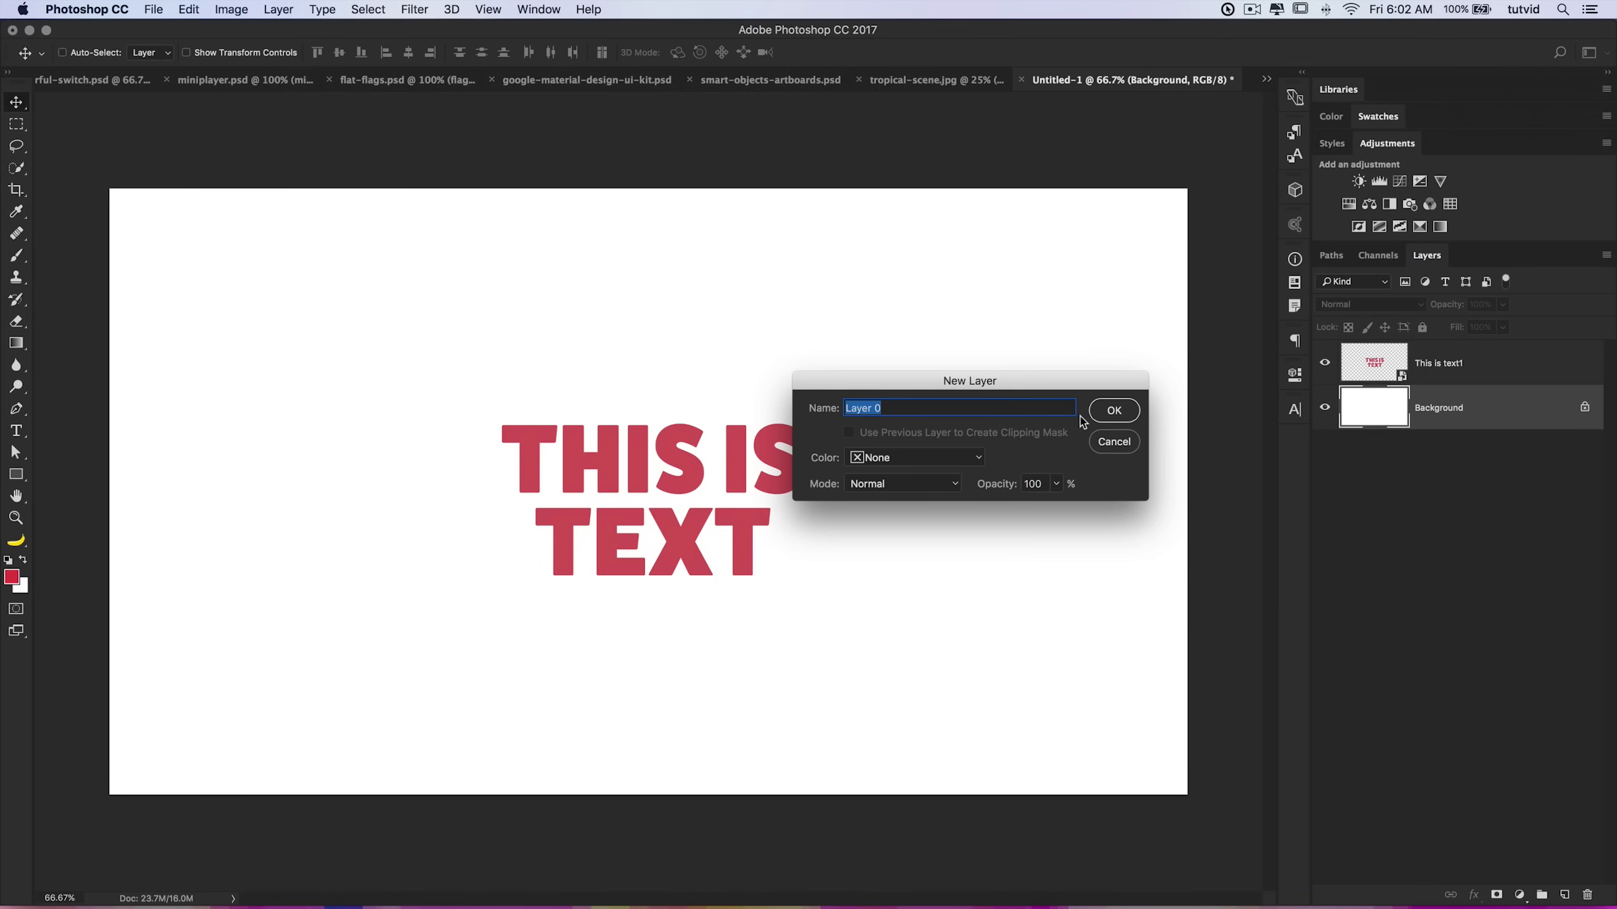
pyautogui.click(1113, 417)
pyautogui.moveTo(1429, 411); pyautogui.dragTo(1586, 893)
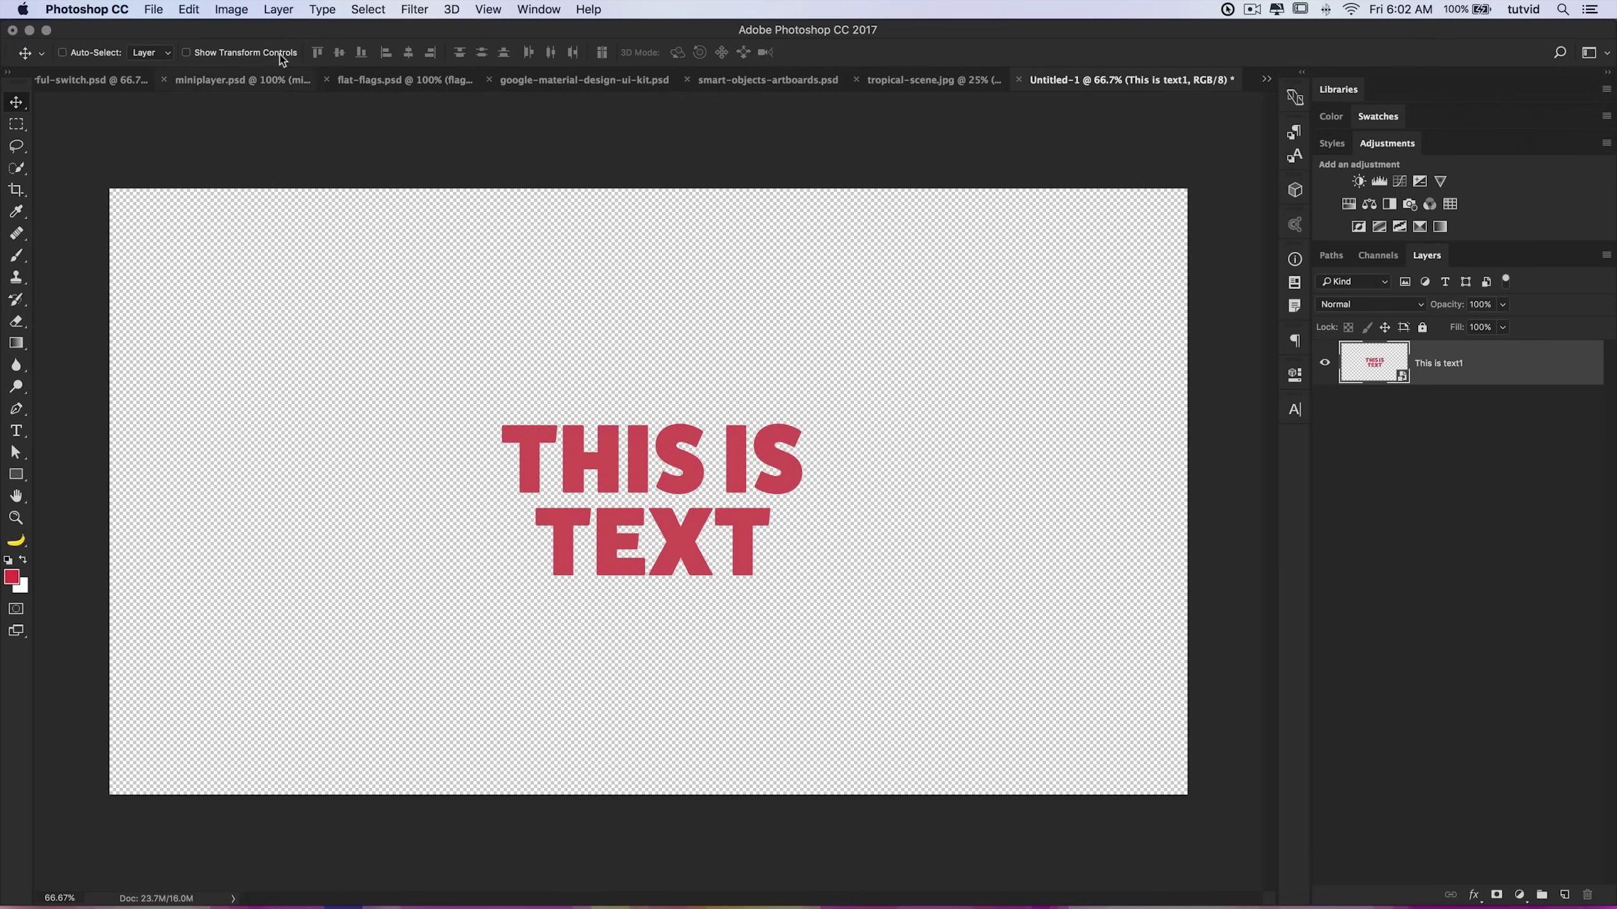
# Step: Trim the canvas based on transparent pixels on all sides
pyautogui.click(248, 9)
pyautogui.click(288, 204)
pyautogui.moveTo(700, 256); pyautogui.dragTo(989, 252)
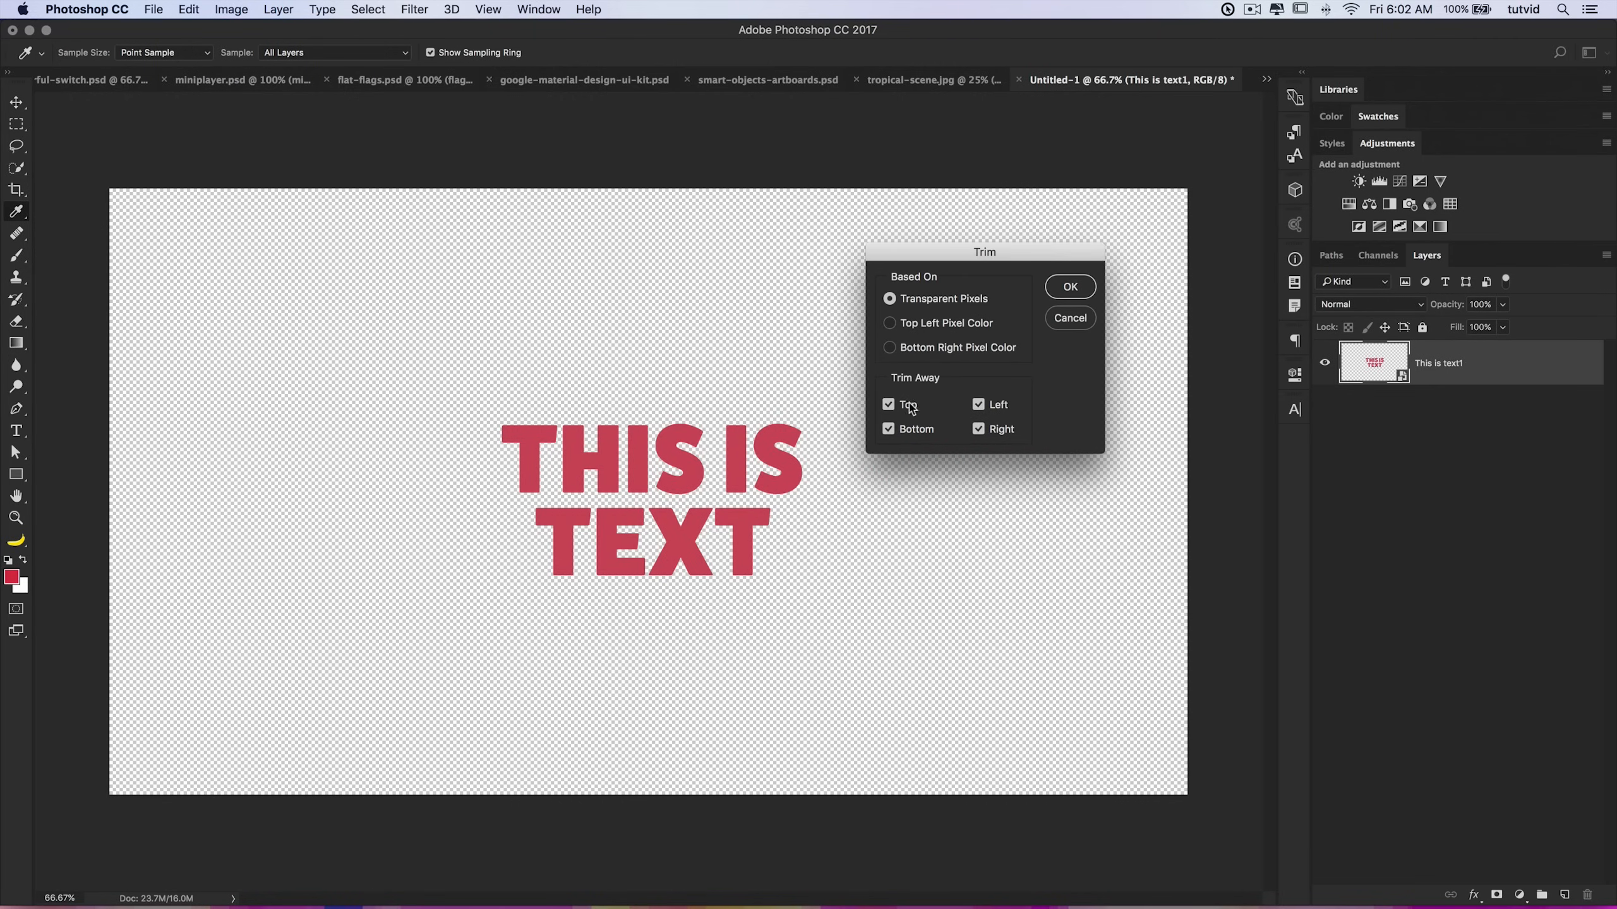
pyautogui.click(1071, 292)
pyautogui.press('v')
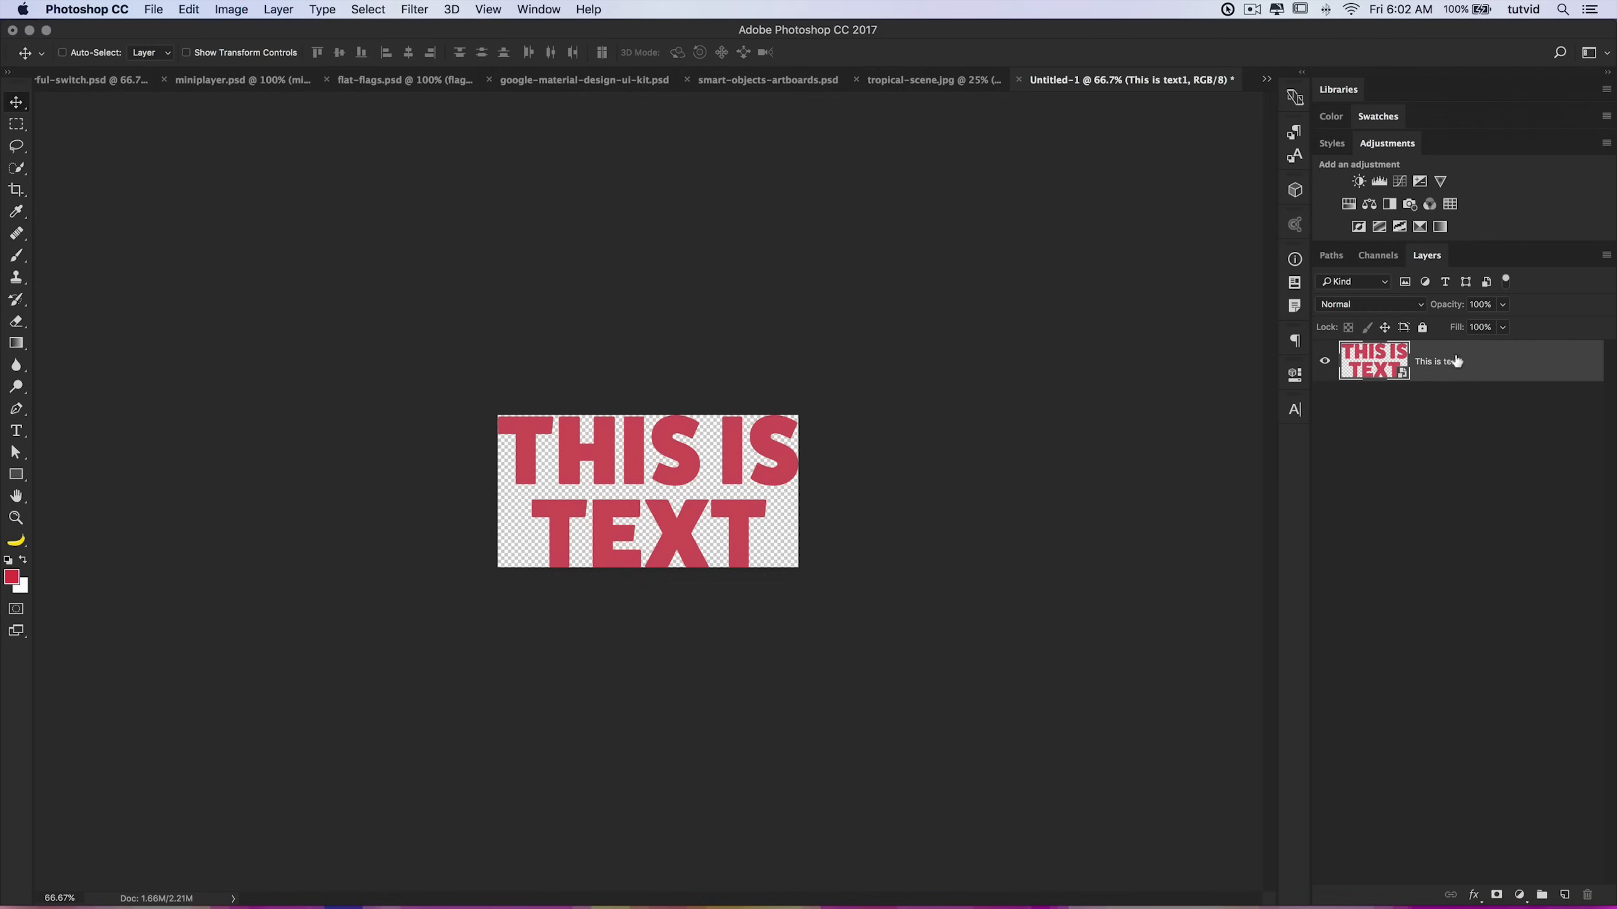
# Step: Rasterize the text smart object layer
pyautogui.rightClick(1504, 361)
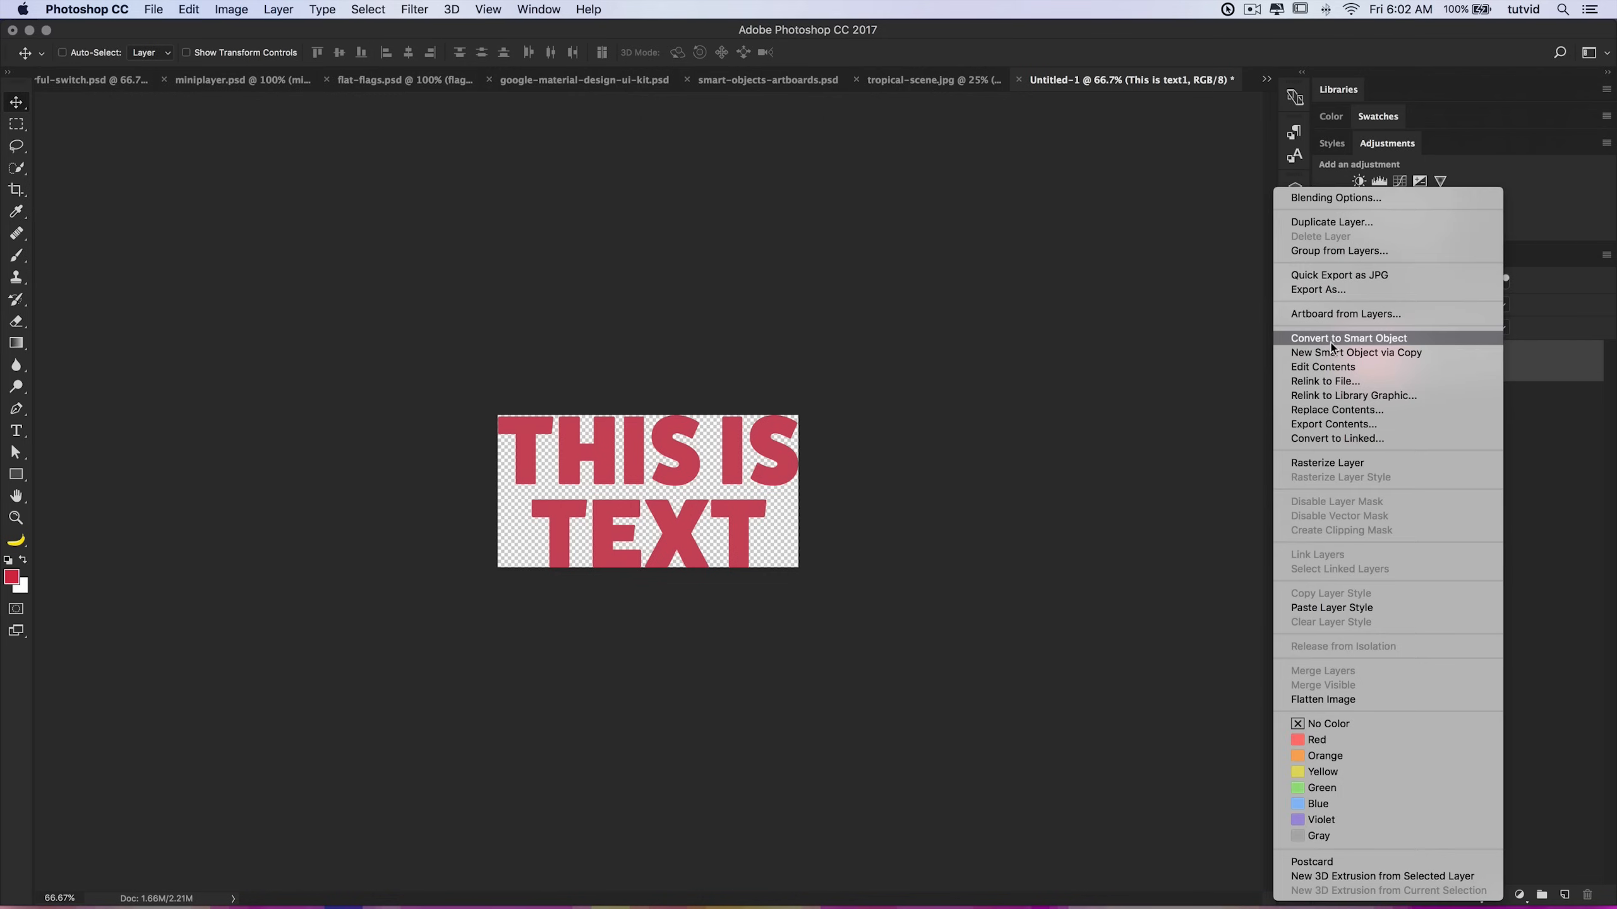
pyautogui.click(1358, 463)
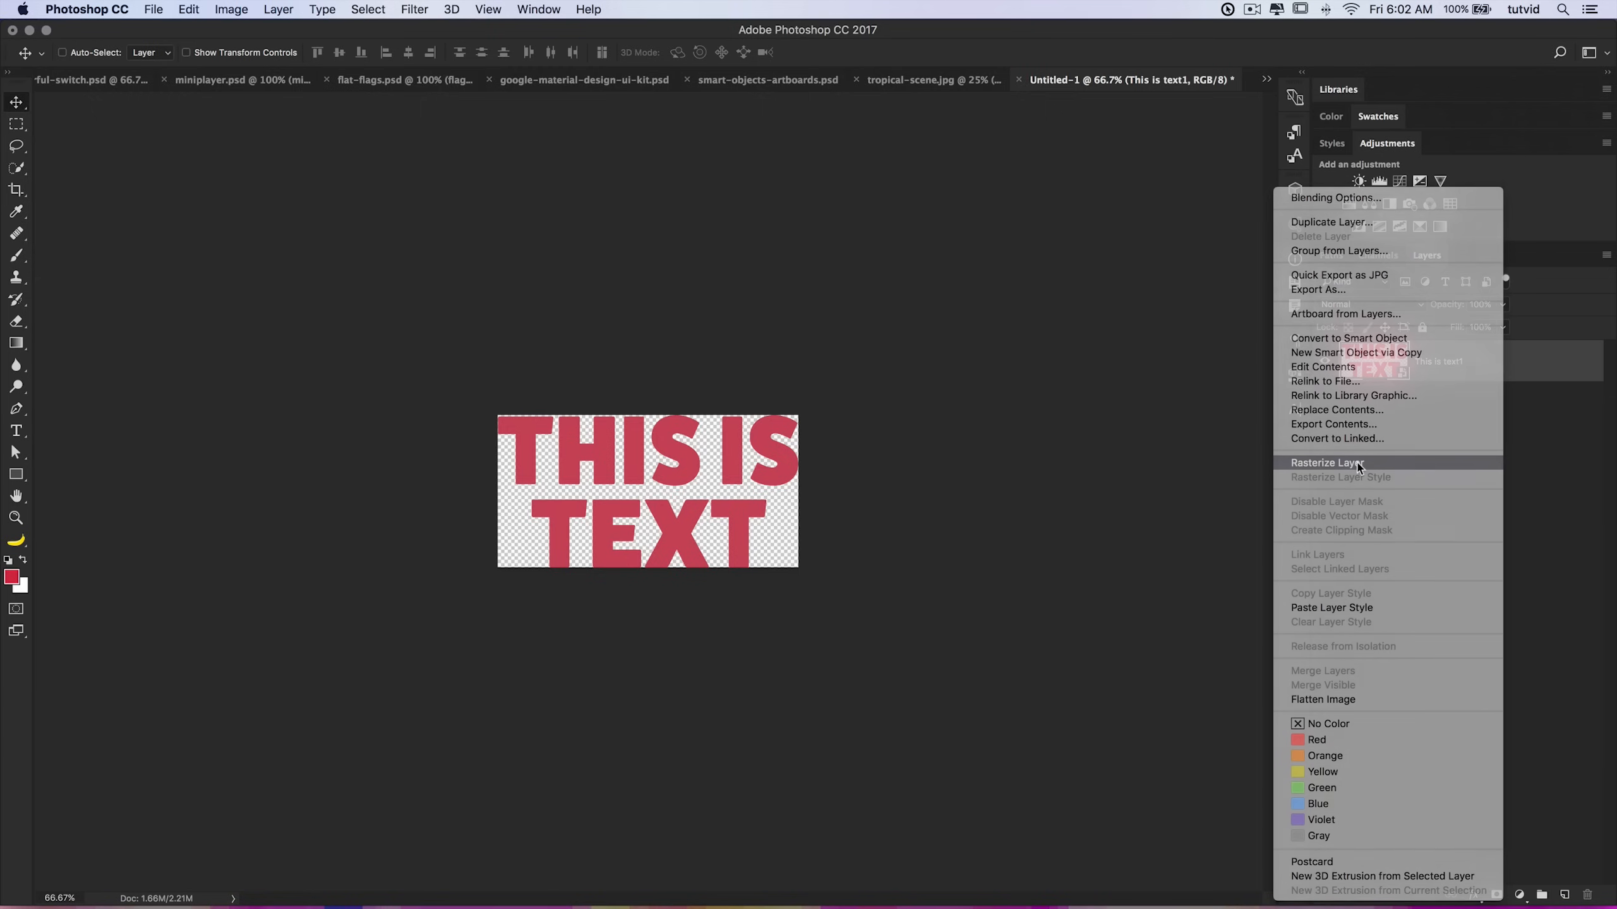
# Step: Add an orange #f4662e solid colour fill layer and clip it to the text layer
pyautogui.click(1519, 895)
pyautogui.click(991, 514)
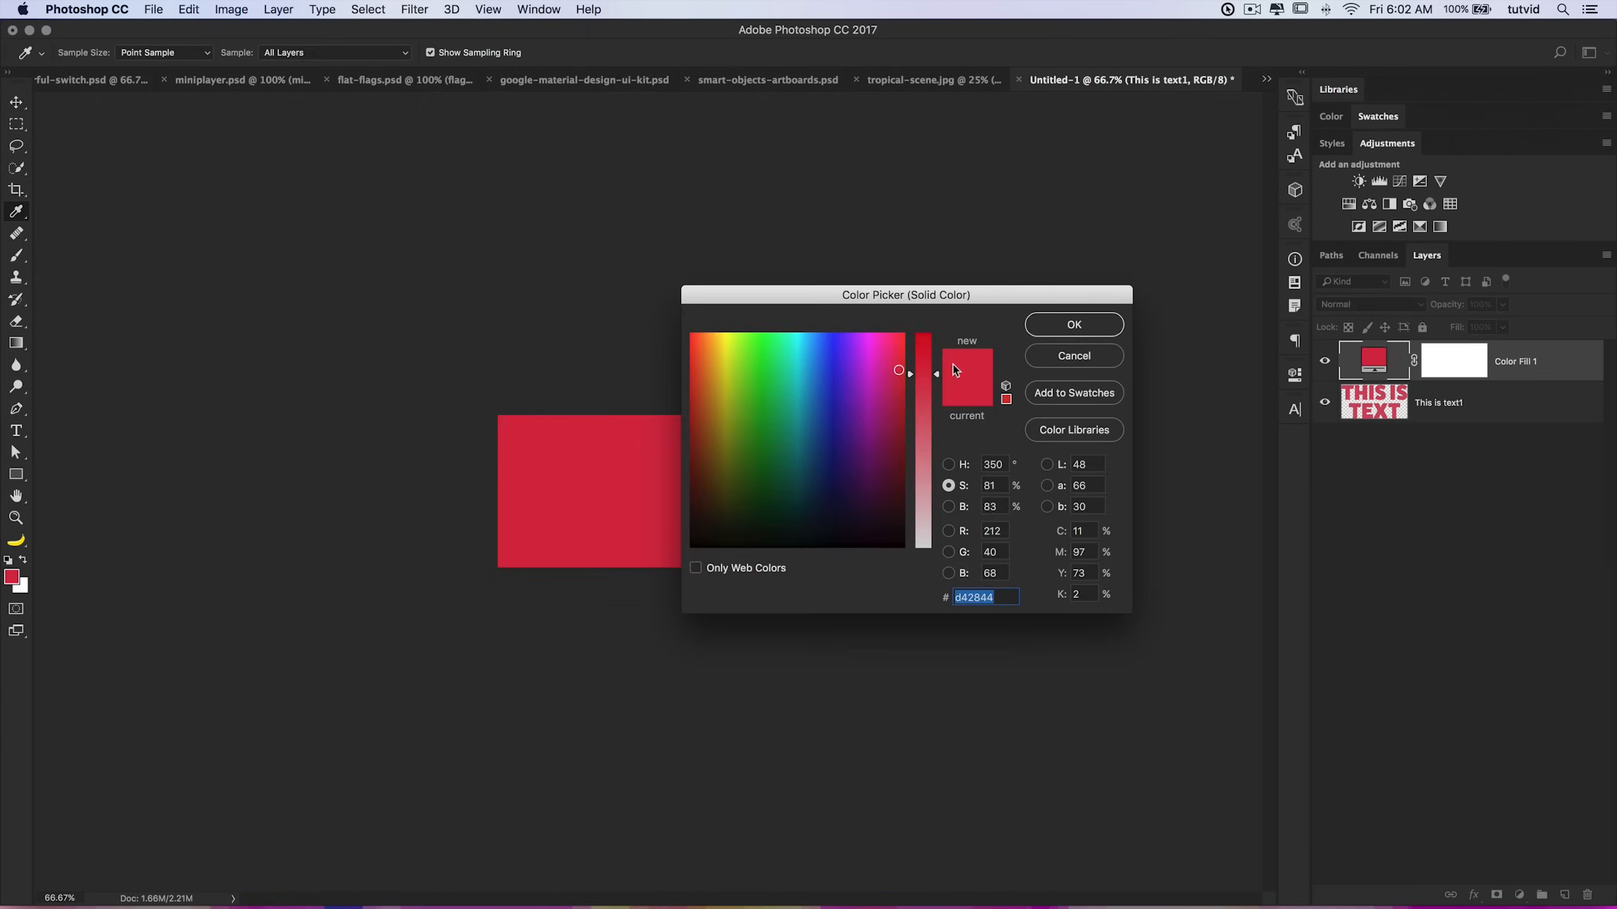
pyautogui.moveTo(698, 356); pyautogui.dragTo(701, 345)
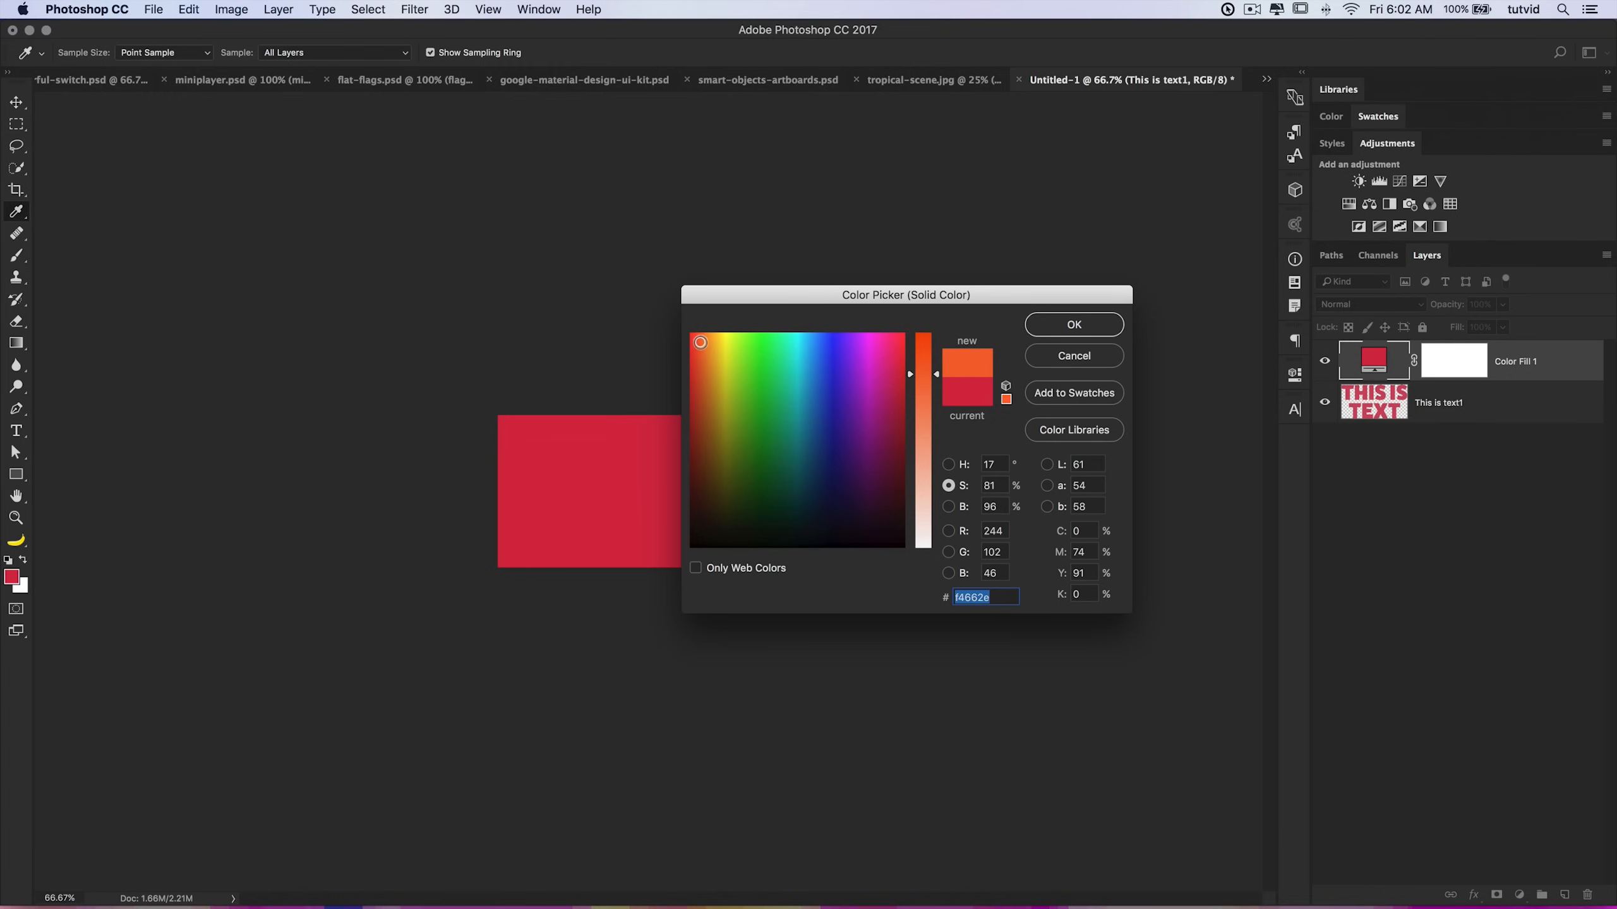
pyautogui.click(1091, 328)
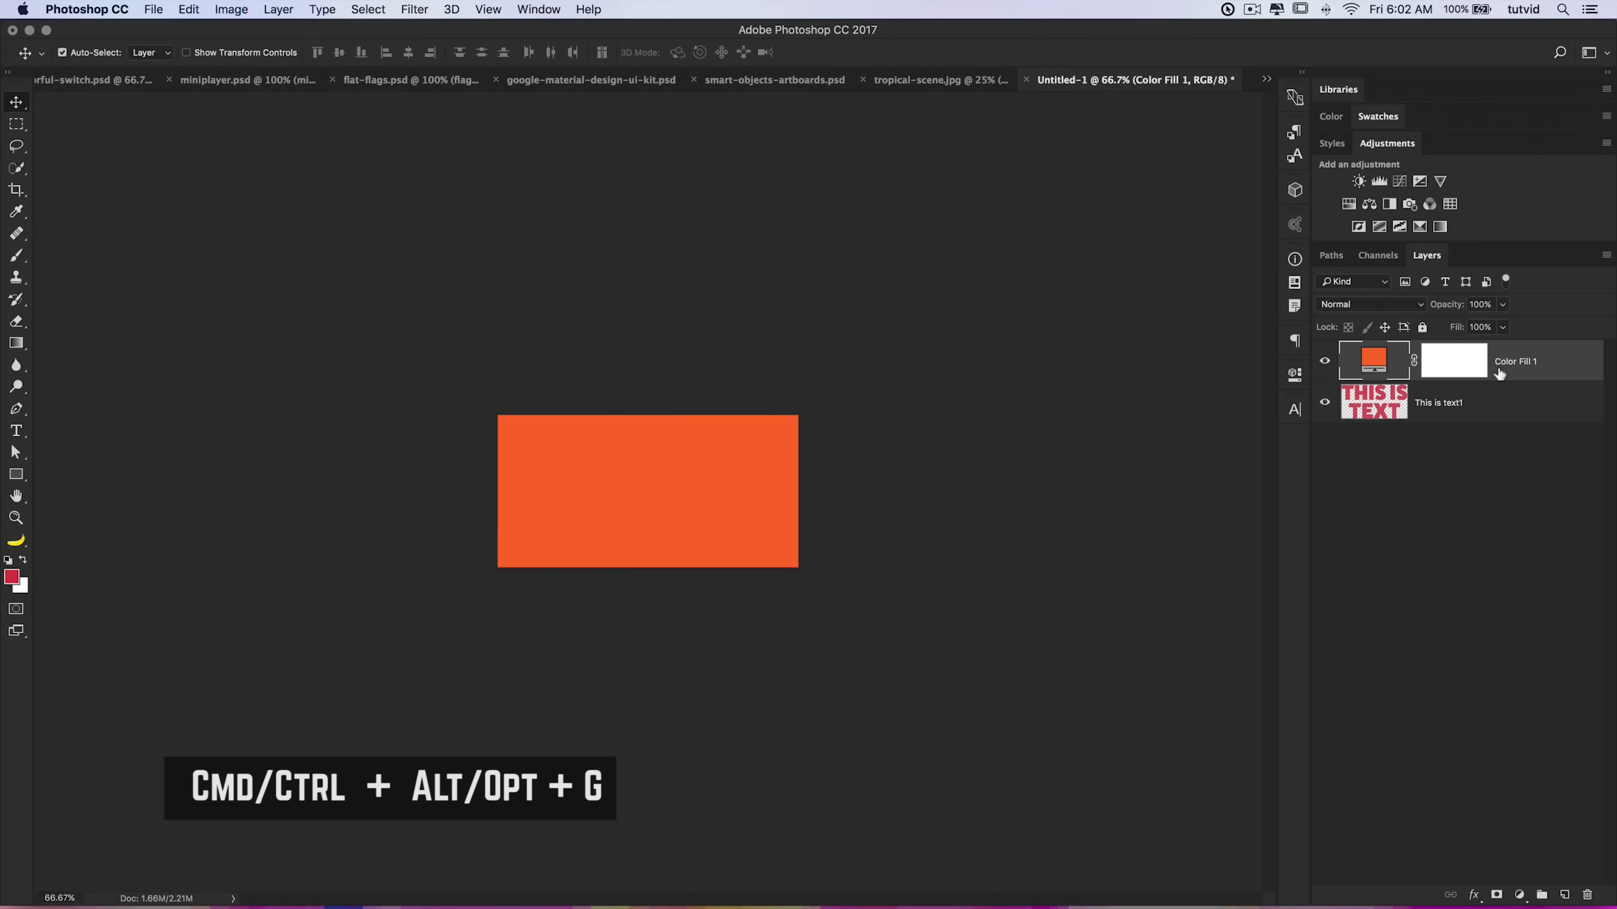
pyautogui.press('super+alt+g')
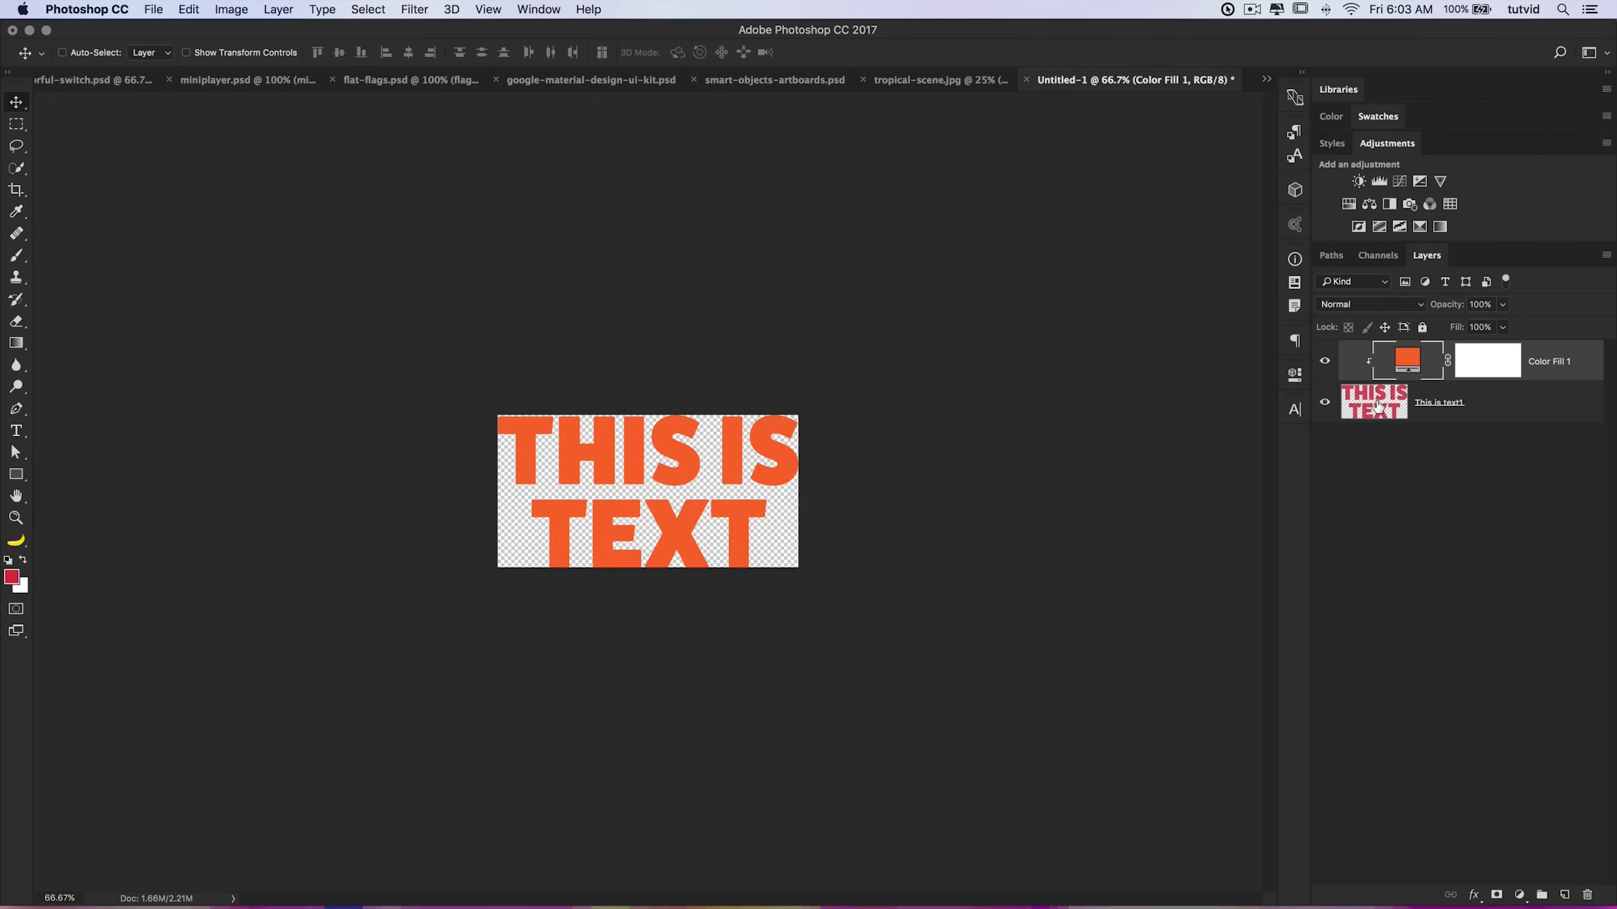
pyautogui.press('super')
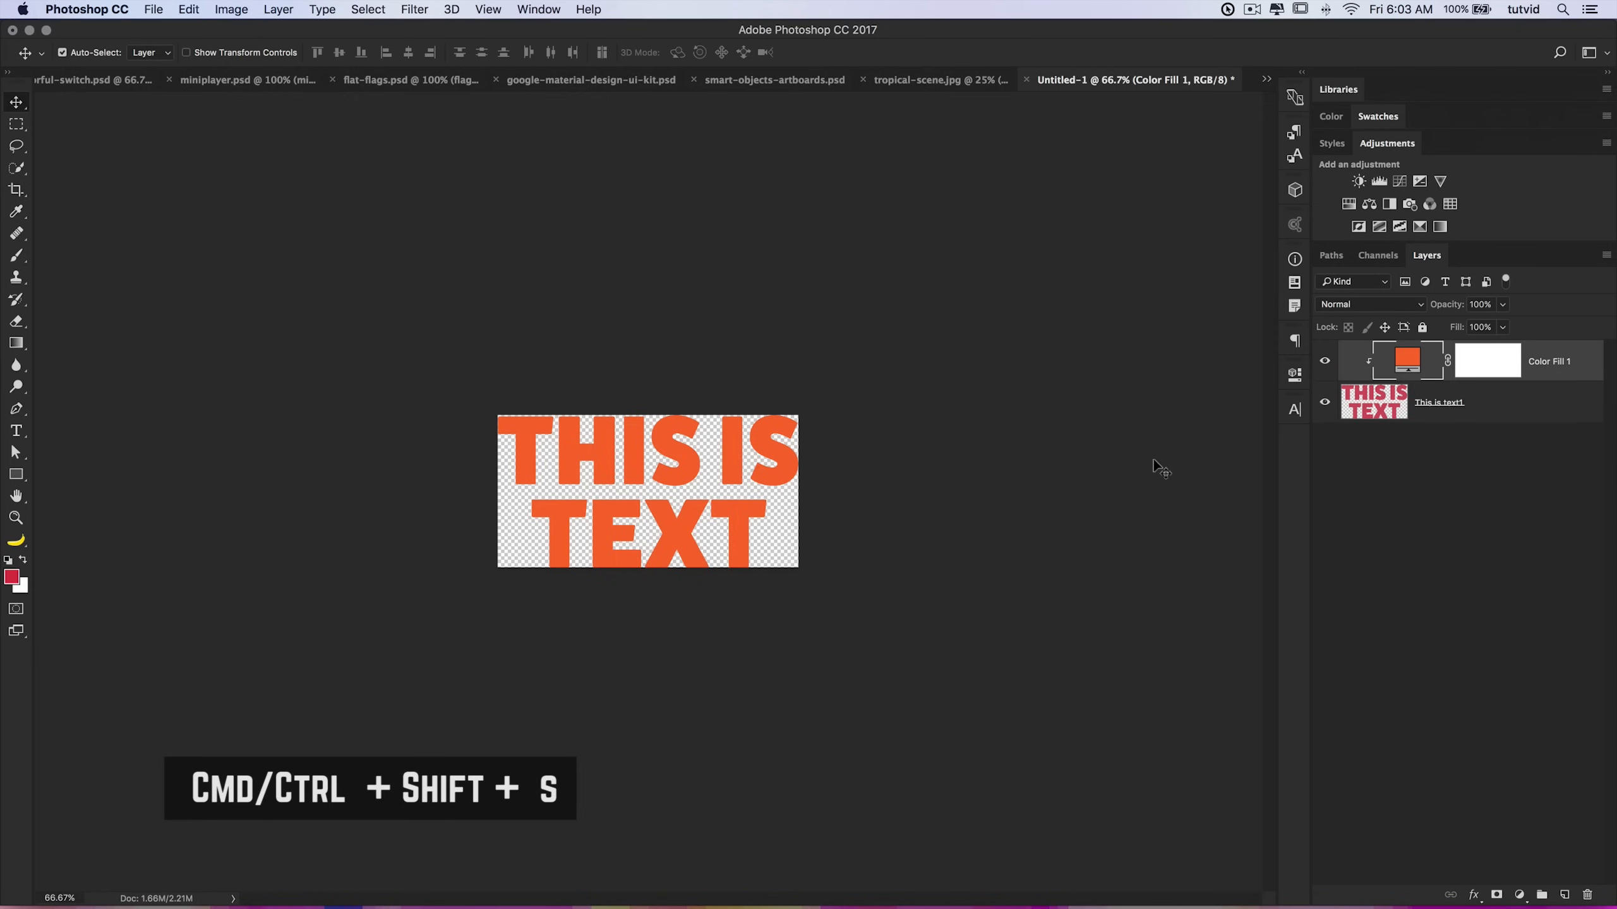
# Step: Save the document to the Desktop as smart-linked.psd with maximize compatibility
pyautogui.press('super+shift+s')
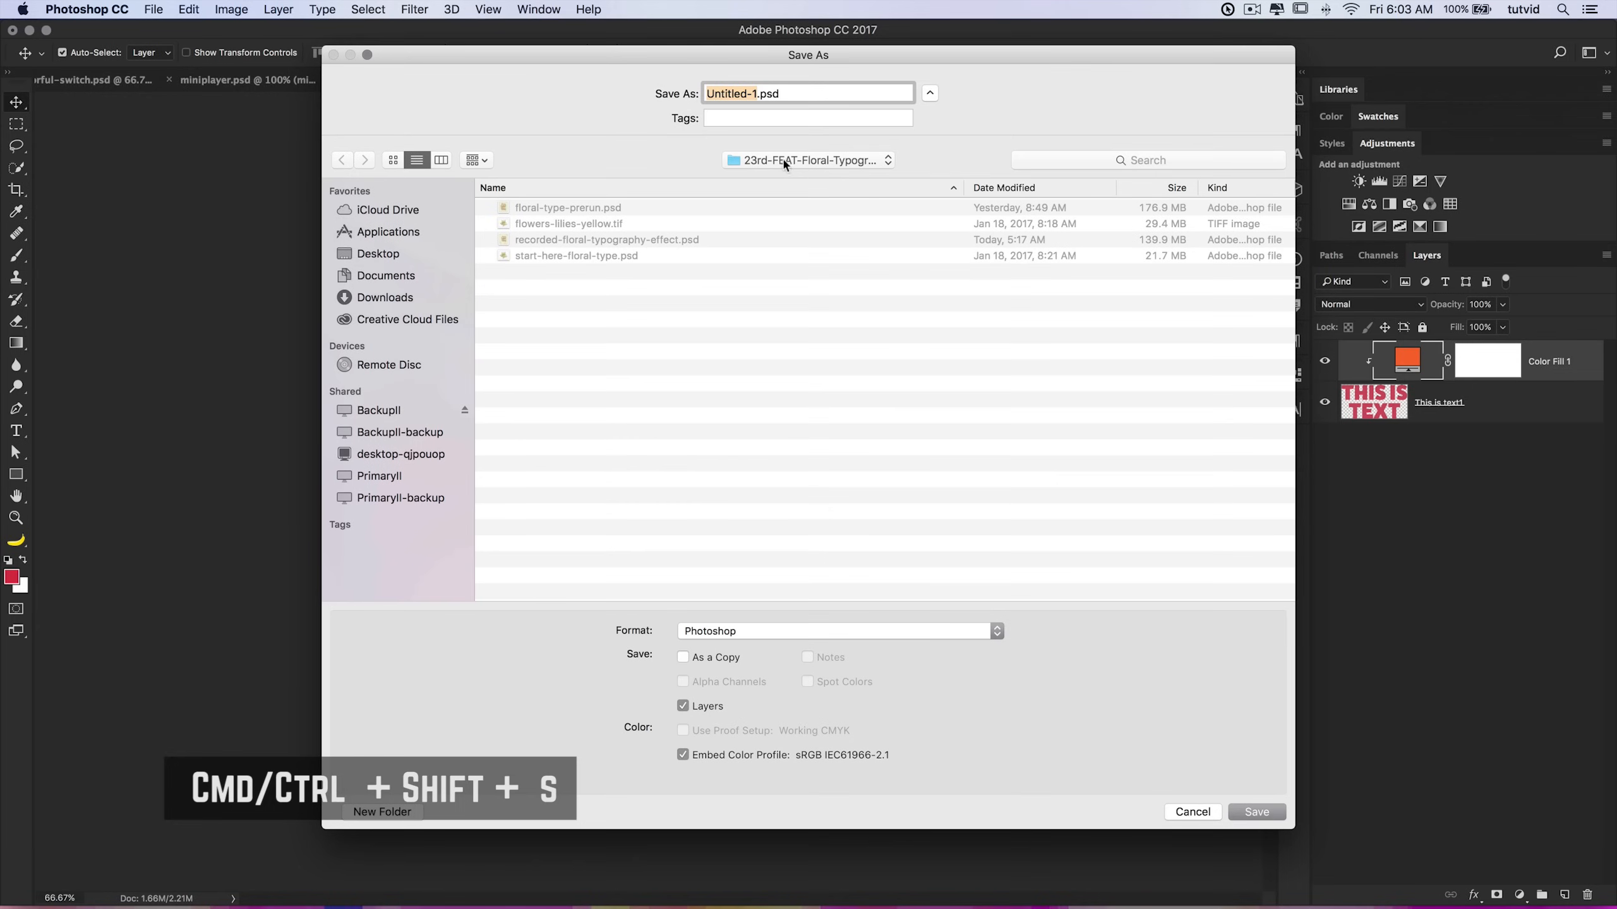
pyautogui.click(379, 258)
pyautogui.write('smart-text')
pyautogui.press('Return')
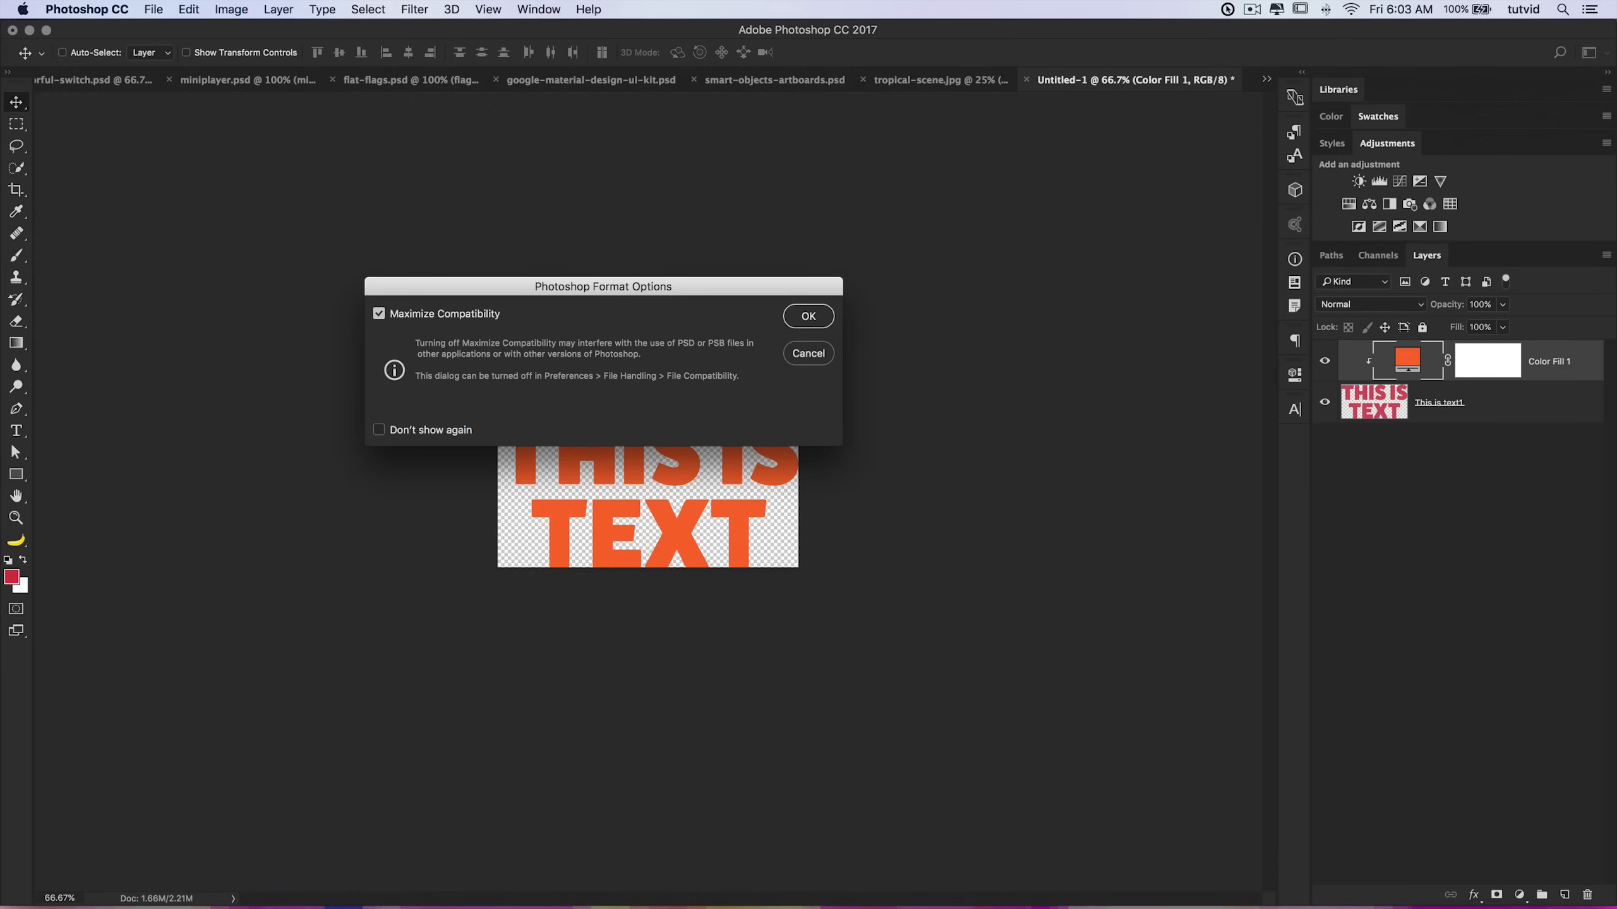
pyautogui.click(822, 319)
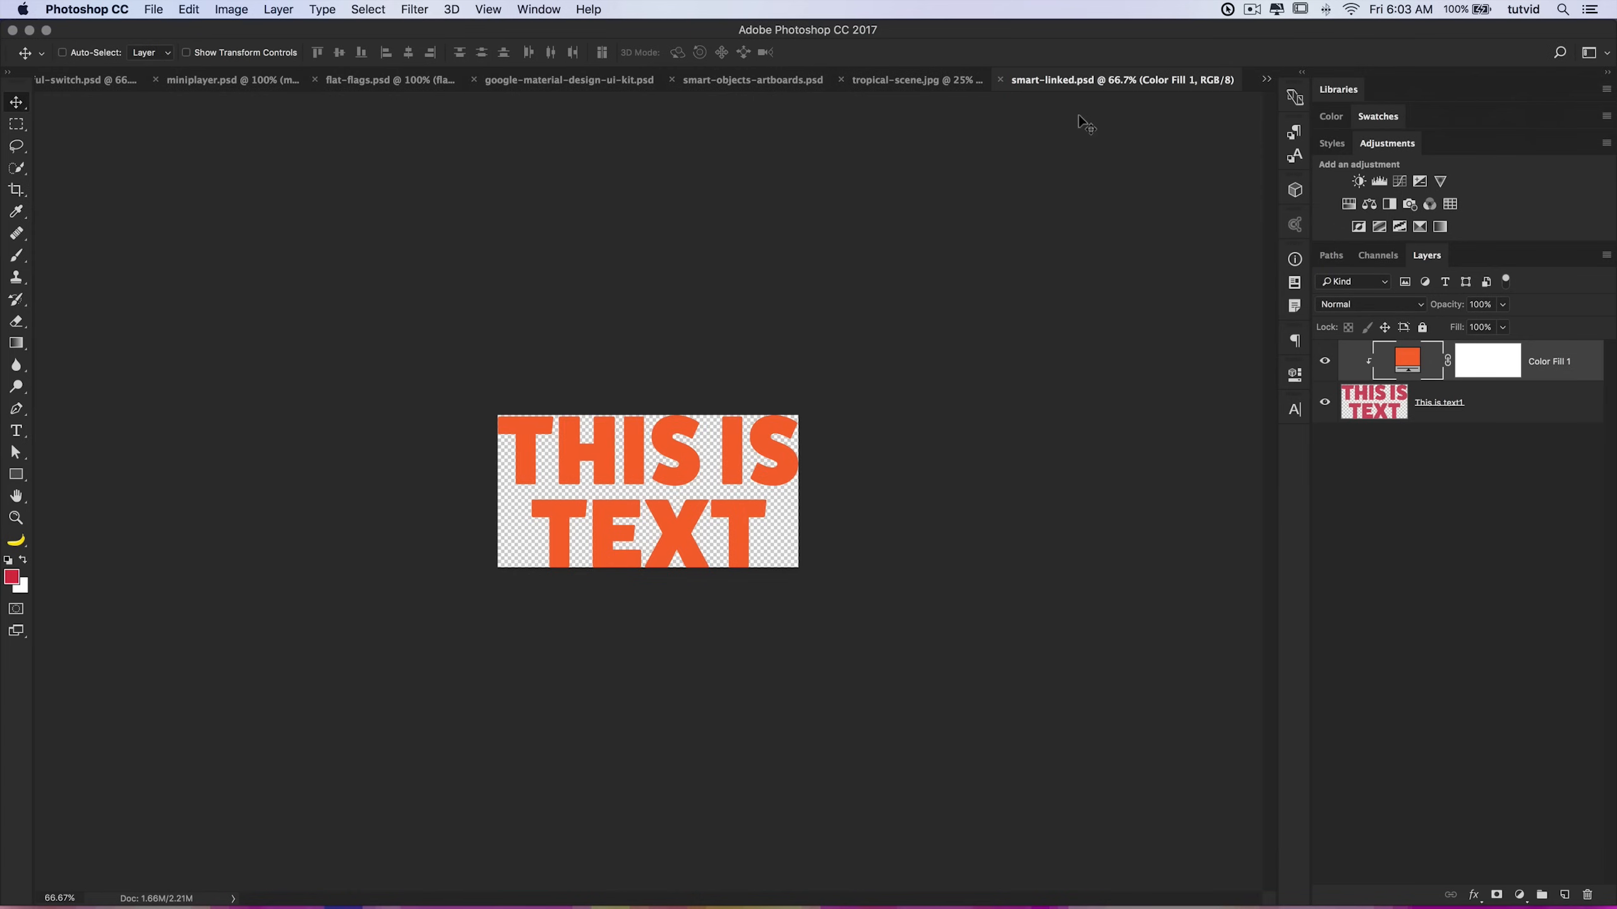
# Step: Close the document, then place smart-linked.psd as a linked smart object in tropical-scene.jpg and move it right
pyautogui.press('super+w')
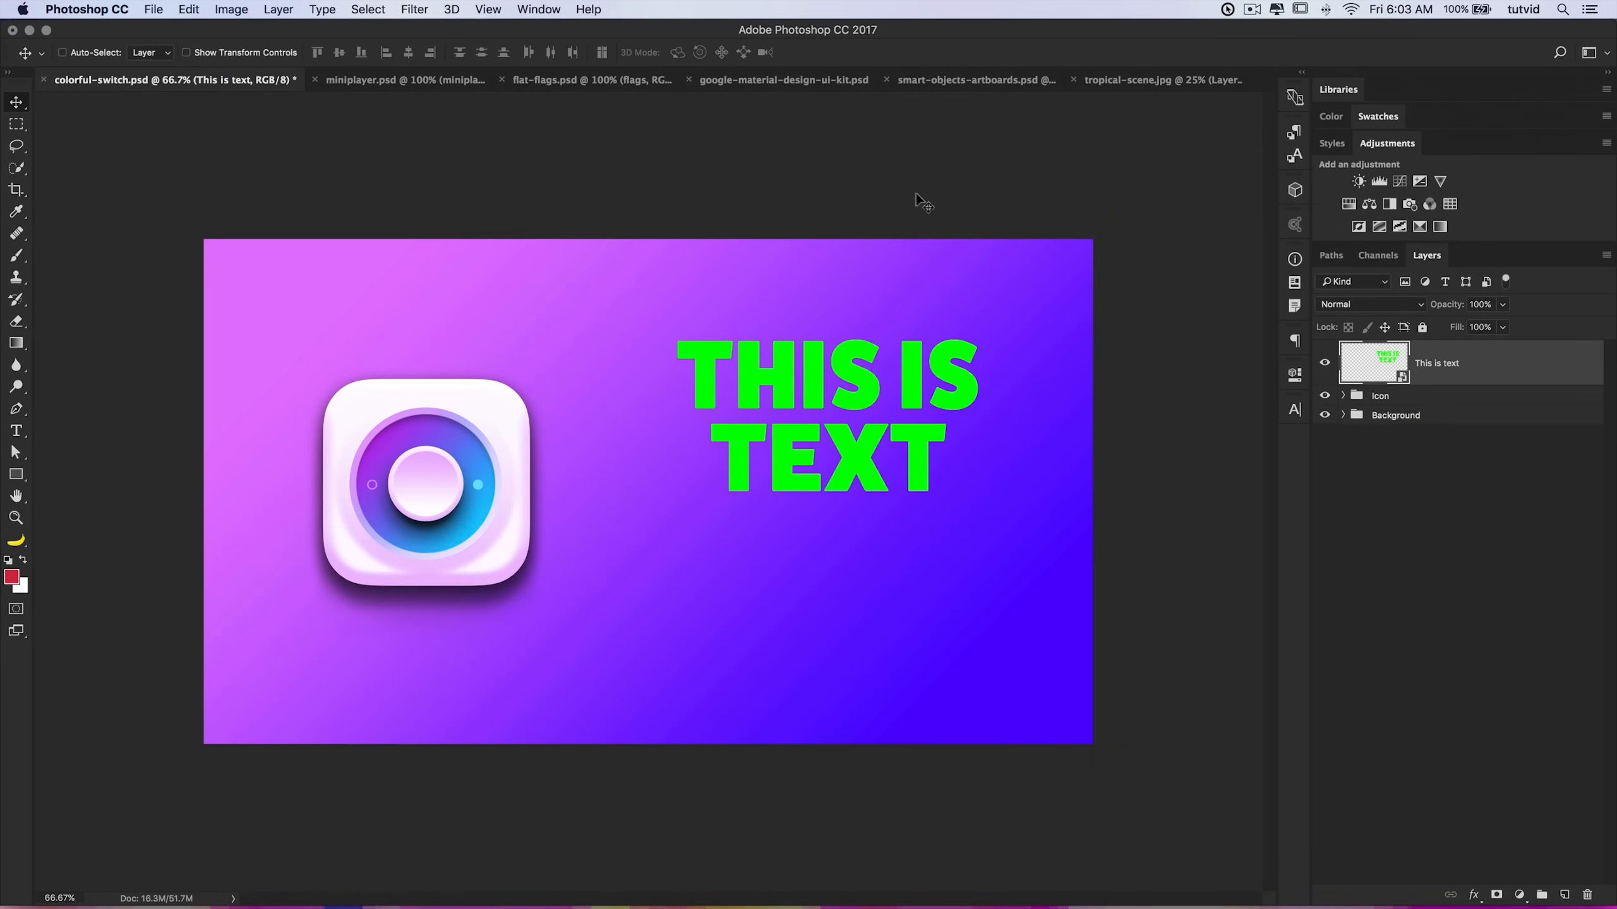
pyautogui.click(1104, 84)
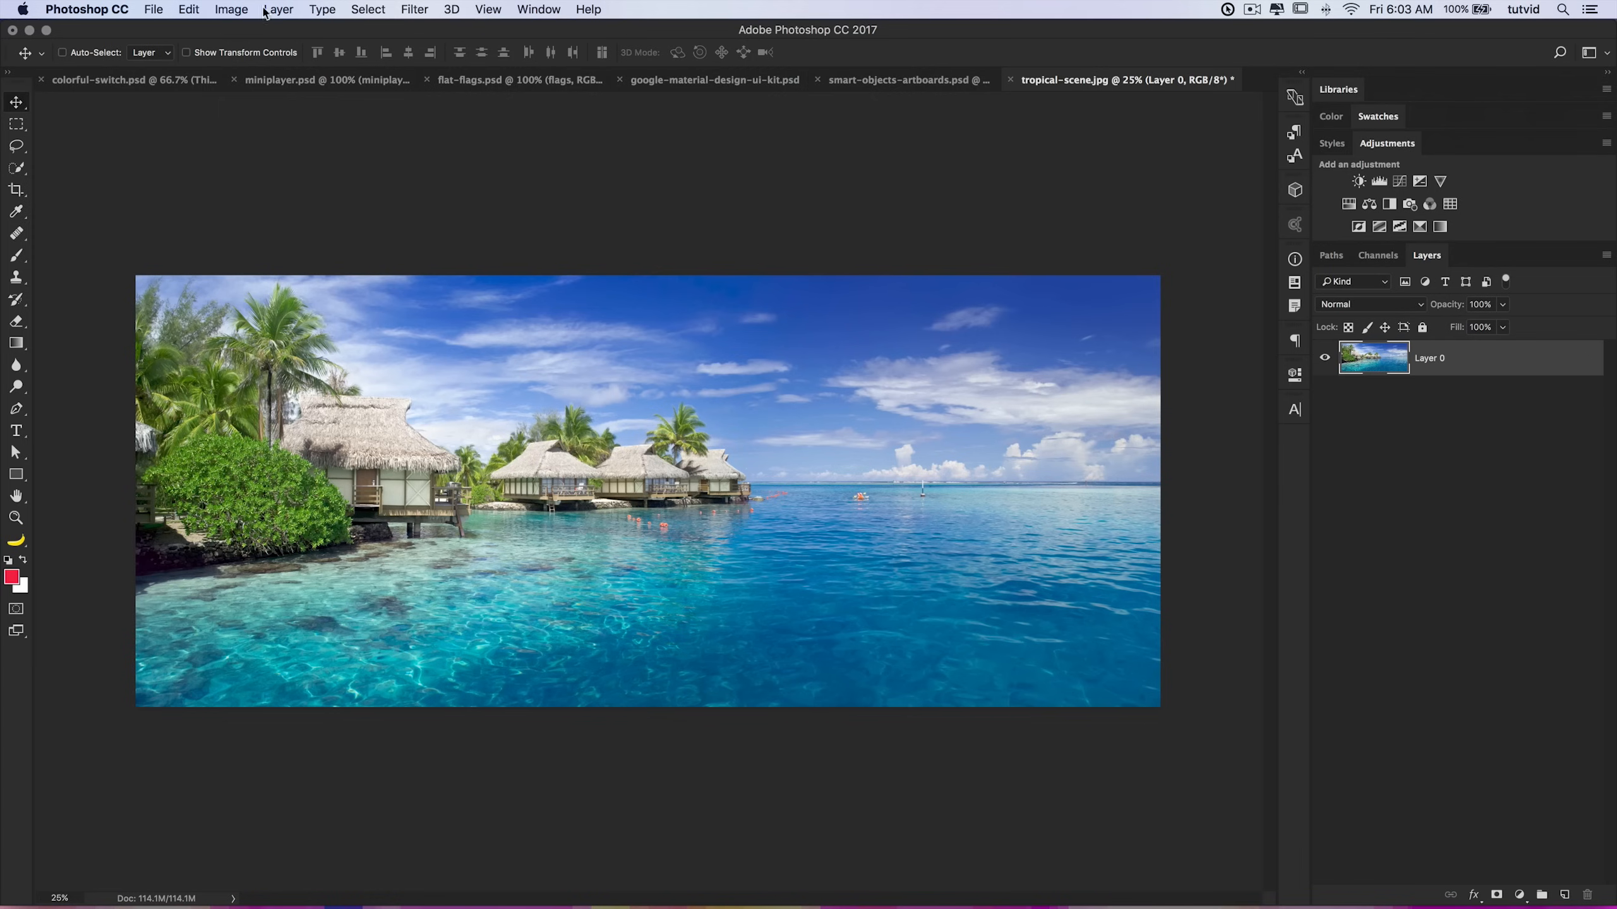
pyautogui.click(155, 9)
pyautogui.click(217, 317)
pyautogui.doubleClick(982, 205)
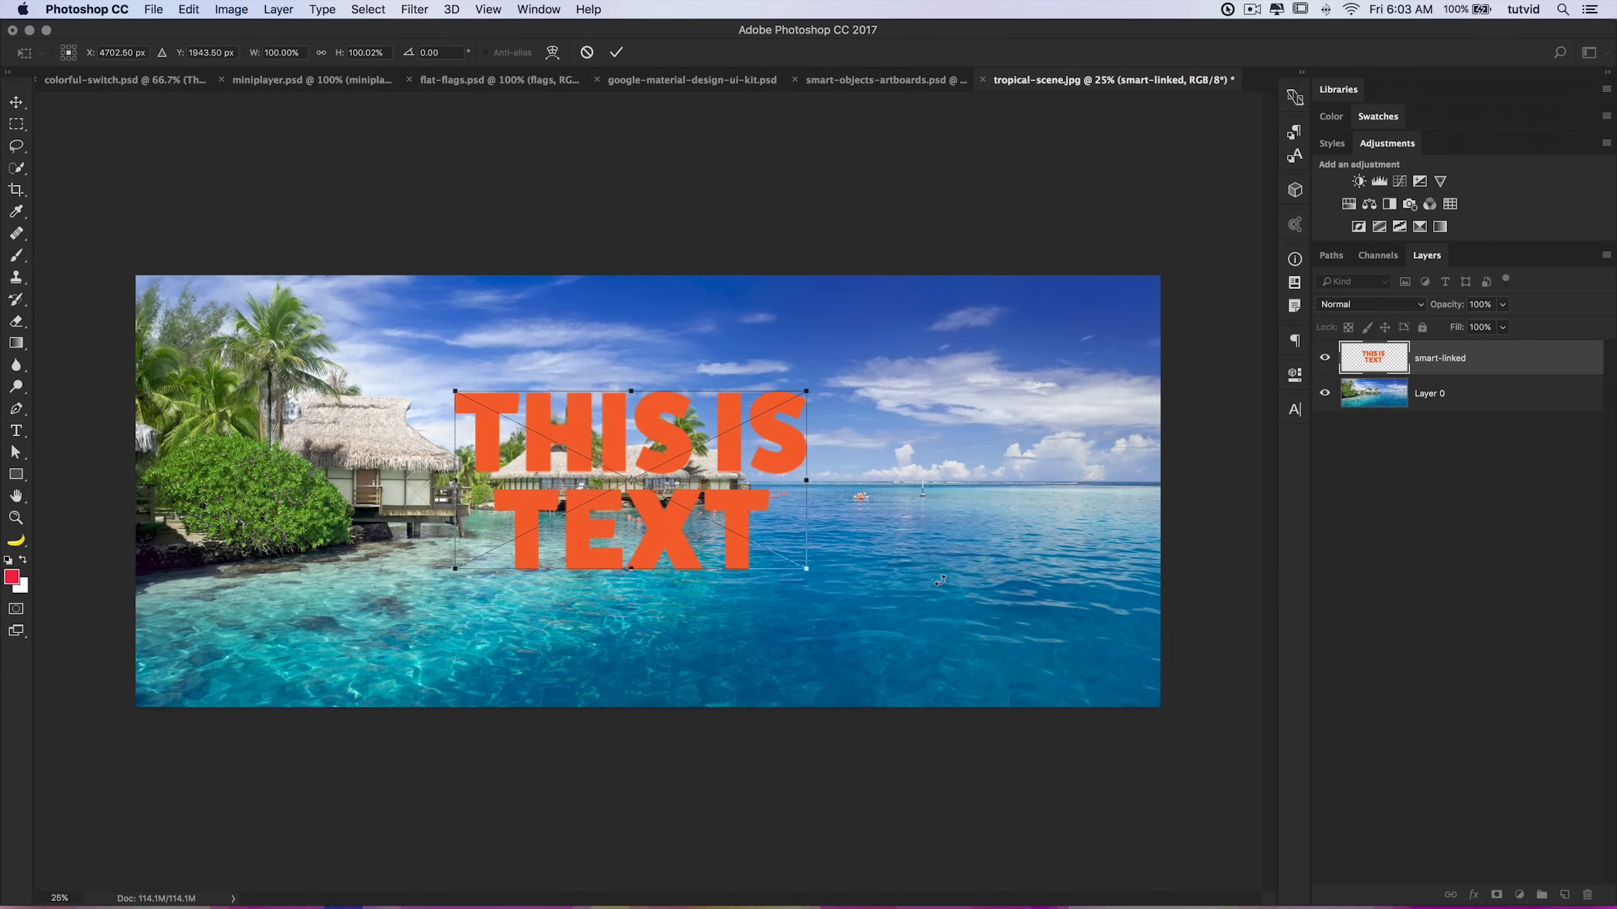
pyautogui.press('Return')
pyautogui.moveTo(742, 454); pyautogui.dragTo(1051, 463)
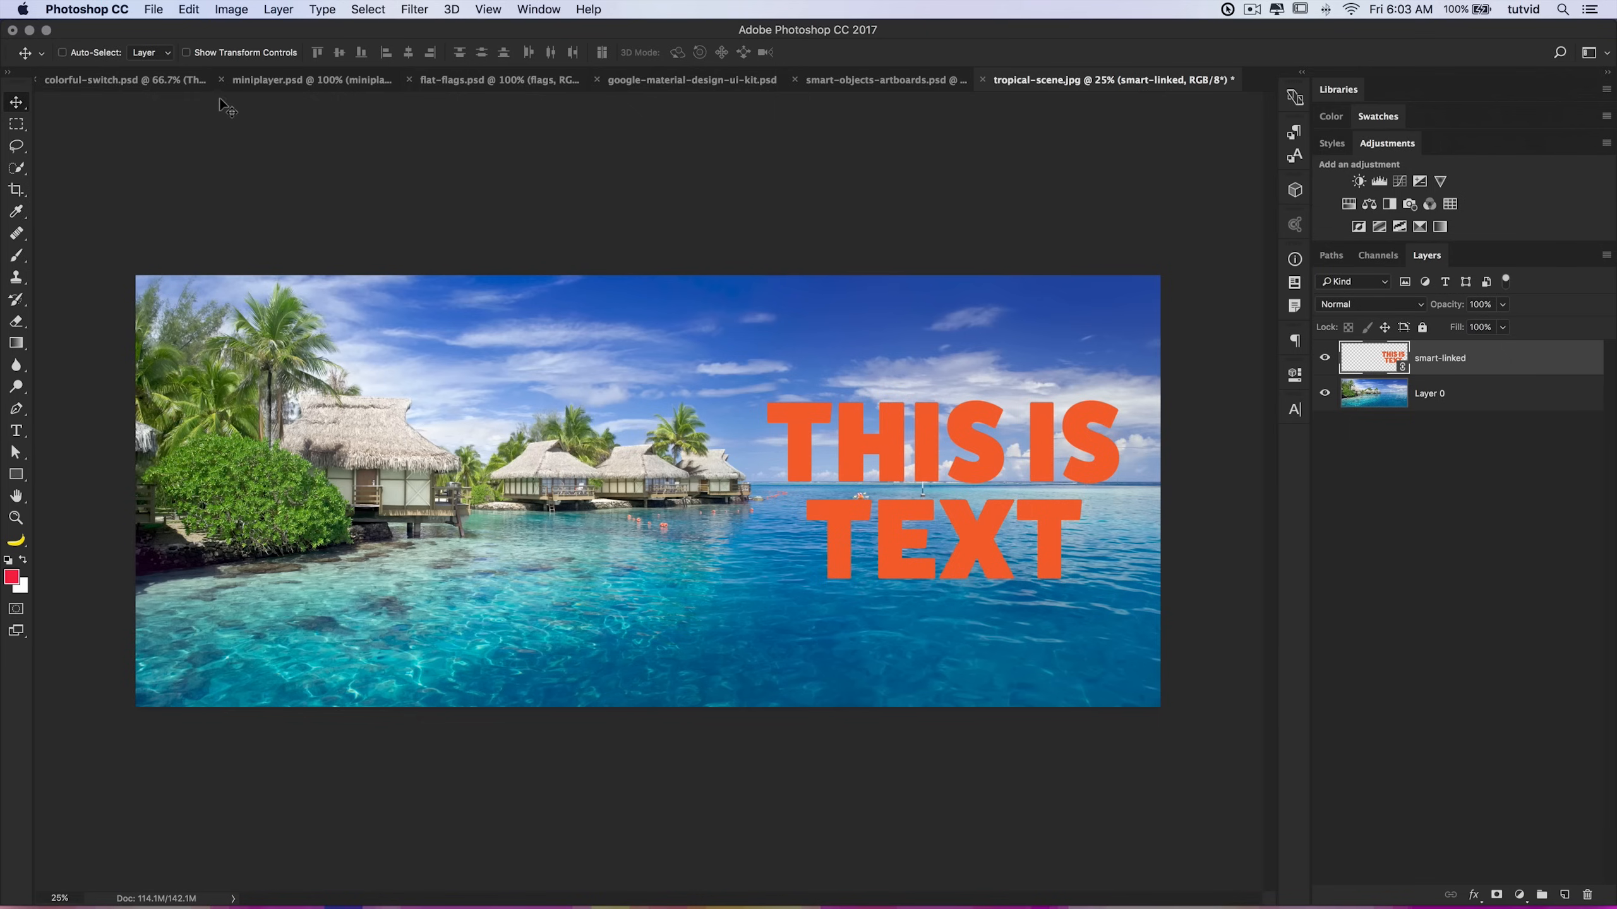
# Step: Duplicate the image under the name facebook version
pyautogui.click(237, 10)
pyautogui.click(293, 249)
pyautogui.write('facebook version')
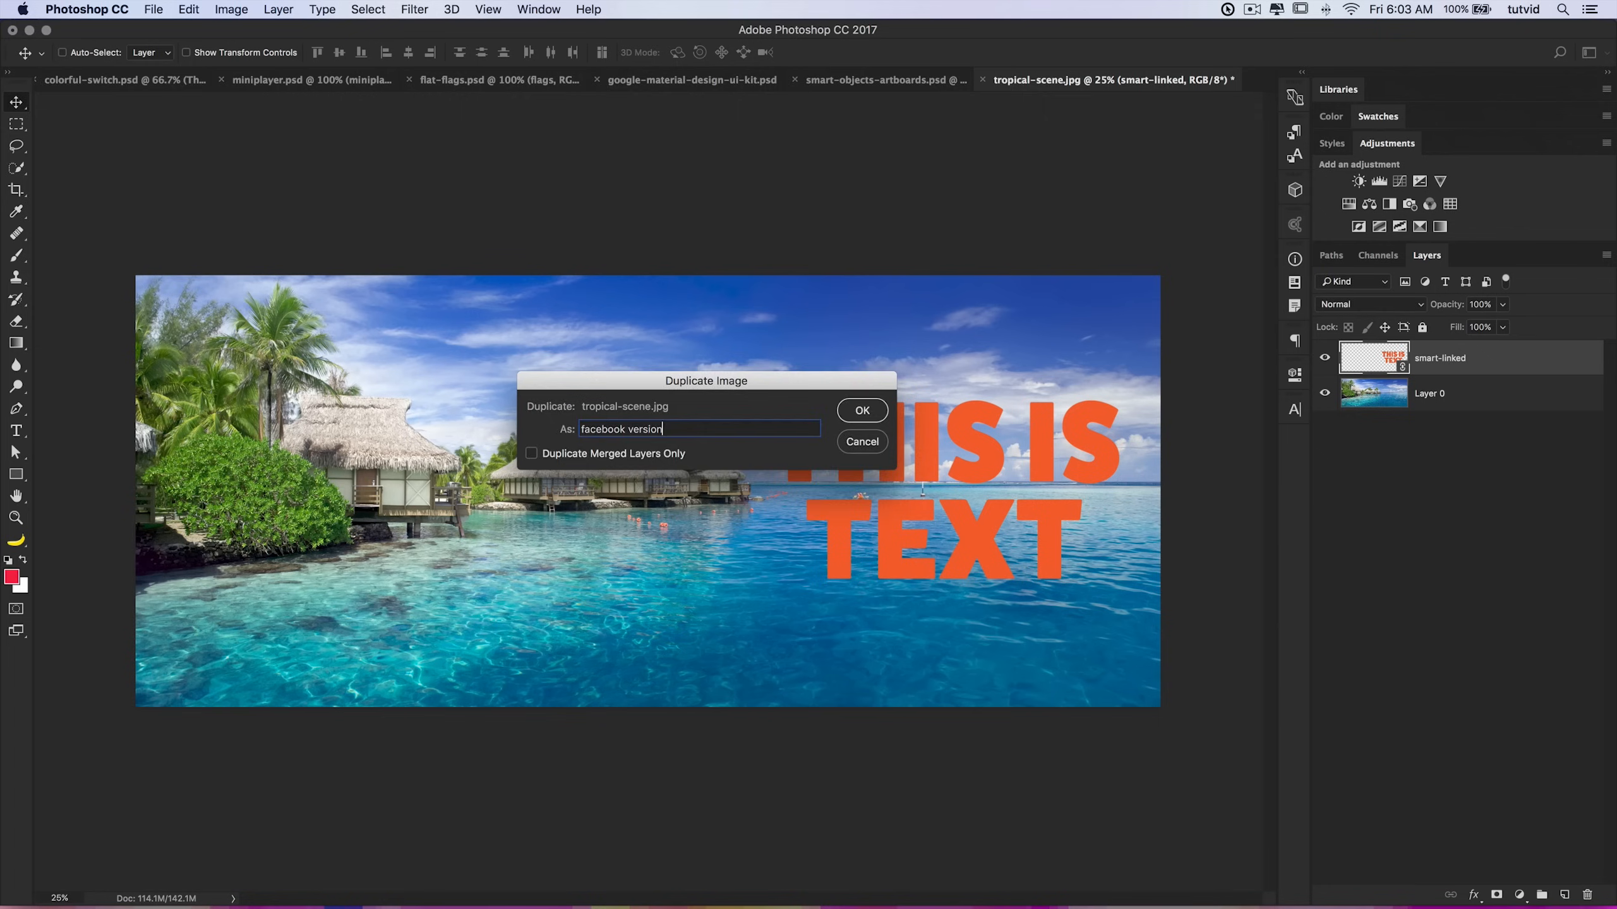
pyautogui.press('Return')
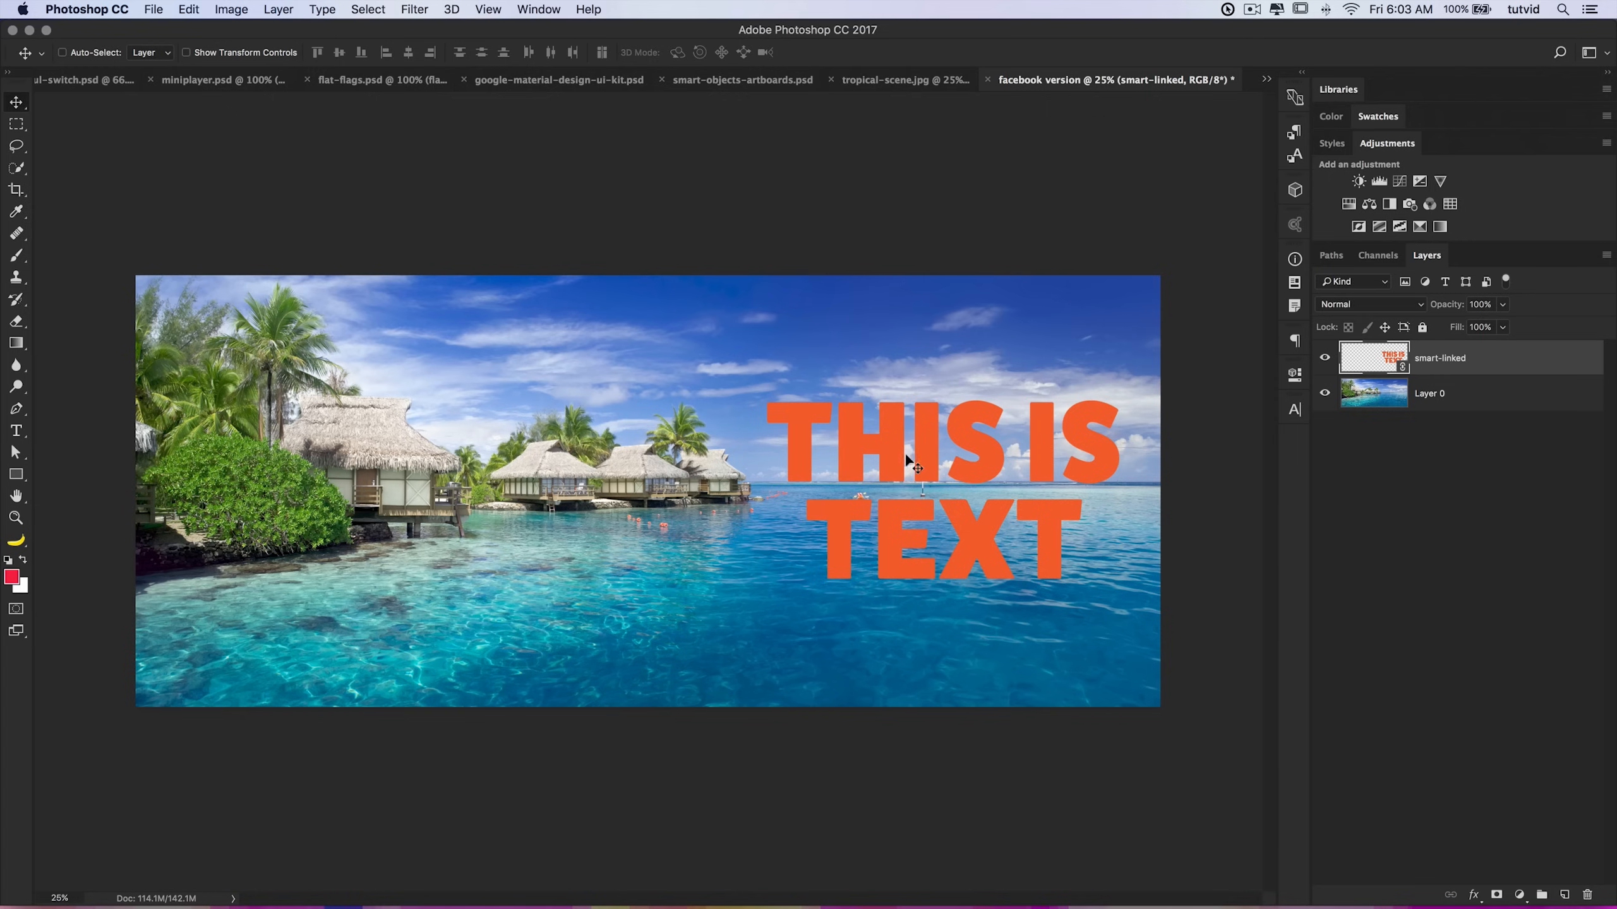
# Step: Move the linked text lower left and scale it down with Free Transform
pyautogui.moveTo(907, 457); pyautogui.dragTo(574, 543)
pyautogui.press('cmd+t')
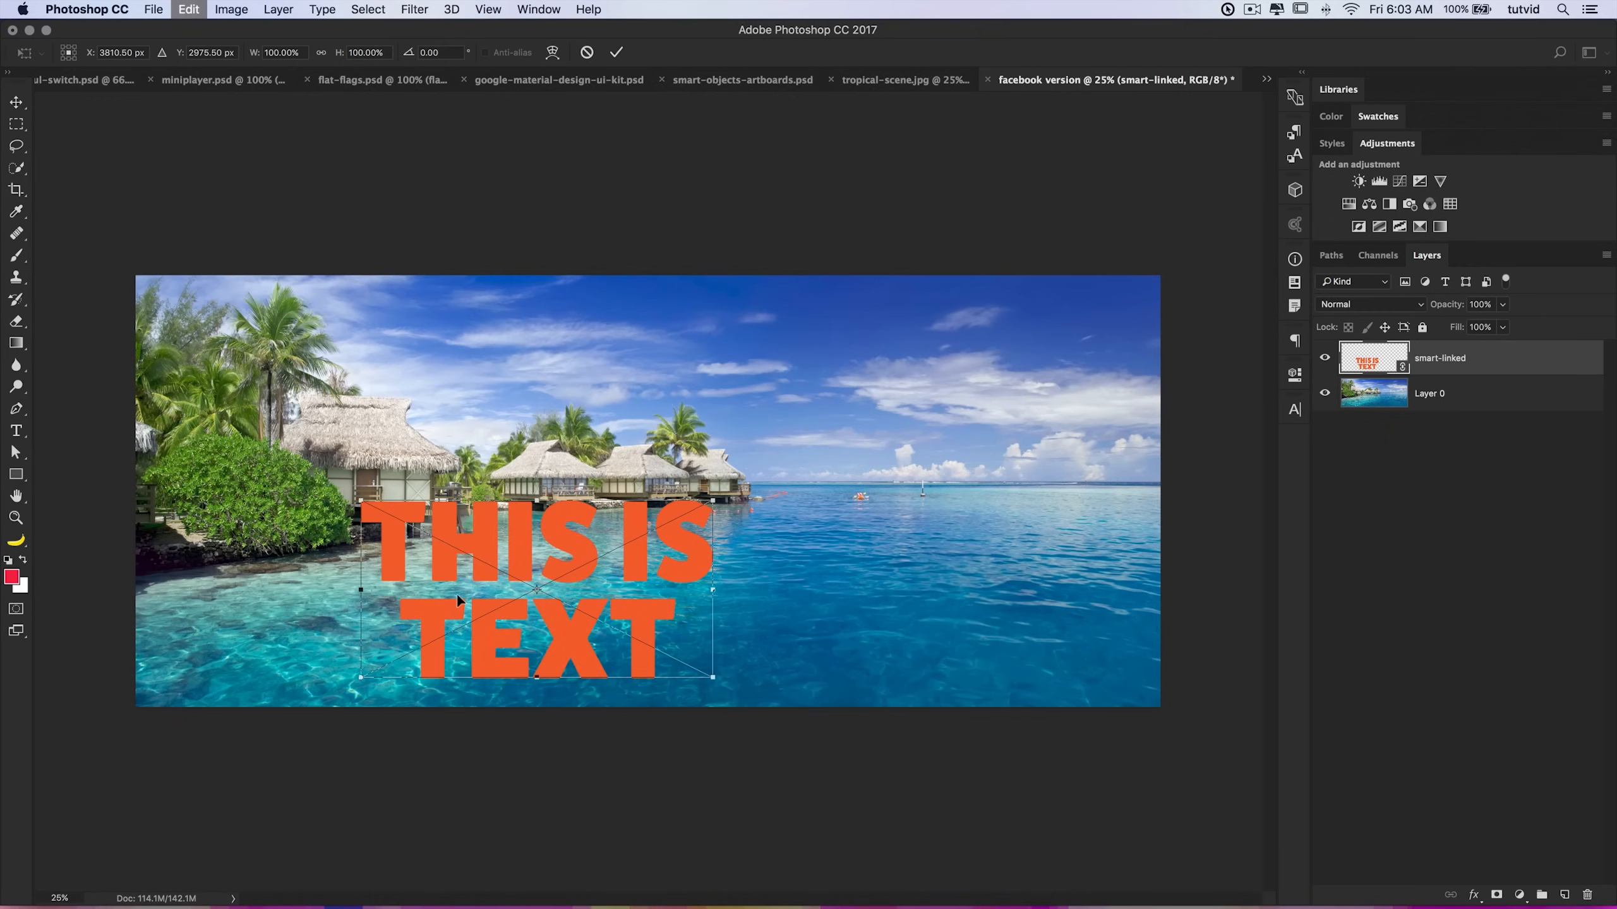
pyautogui.moveTo(360, 501); pyautogui.dragTo(481, 560)
pyautogui.moveTo(627, 601); pyautogui.dragTo(559, 601)
pyautogui.press('Return')
# Step: Crop the image narrower by pulling in its right edge
pyautogui.click(17, 191)
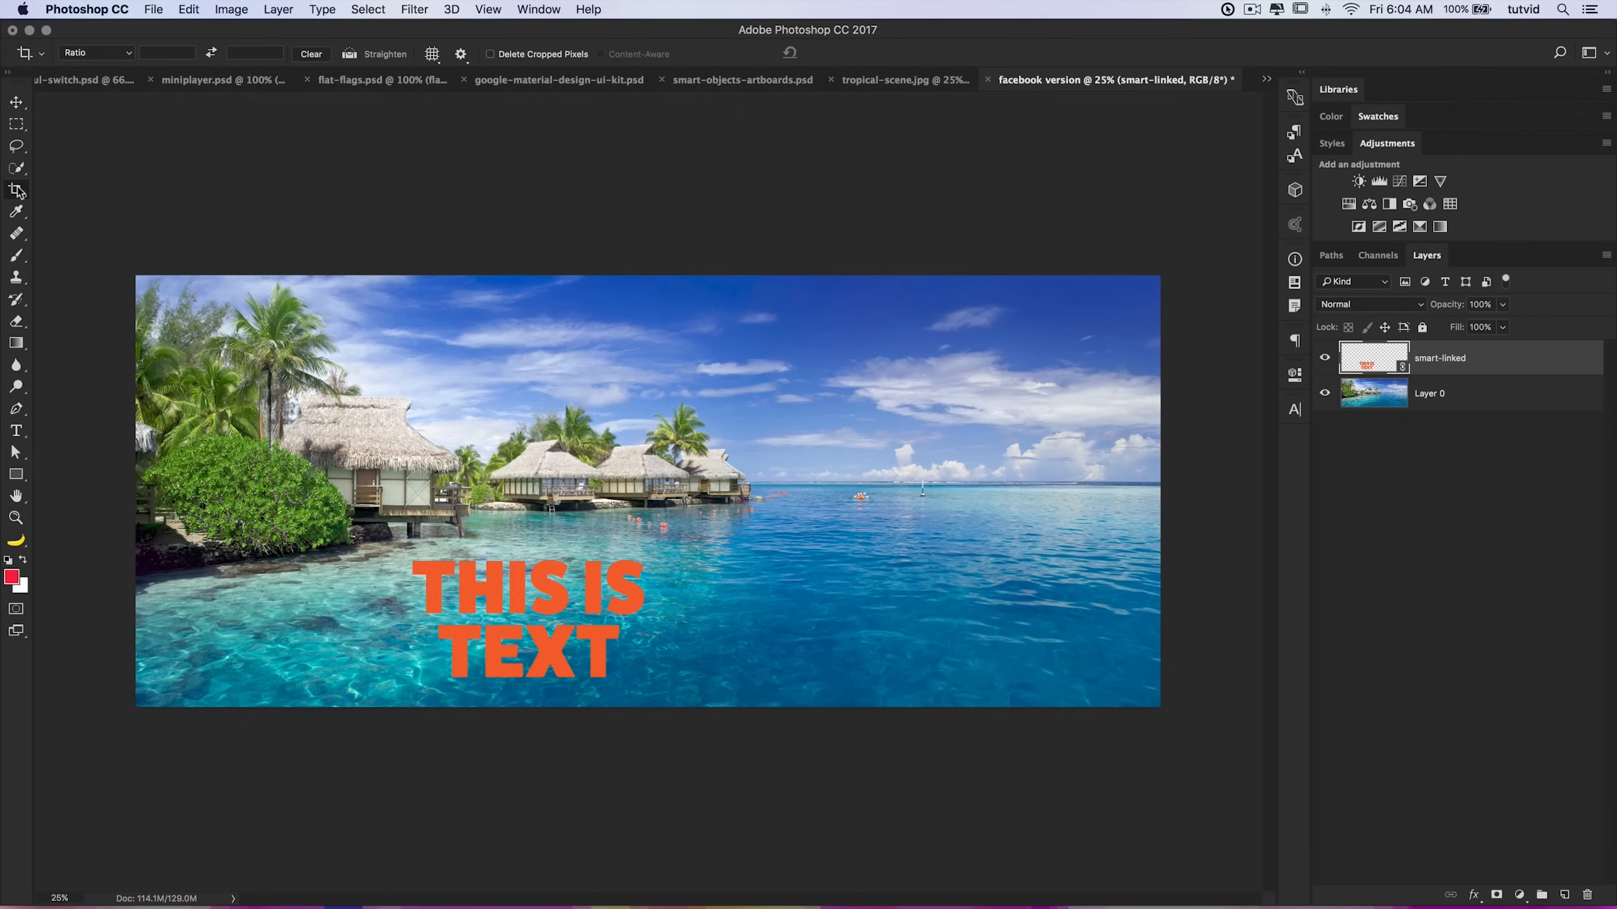
pyautogui.moveTo(1160, 491); pyautogui.dragTo(923, 504)
pyautogui.press('Return')
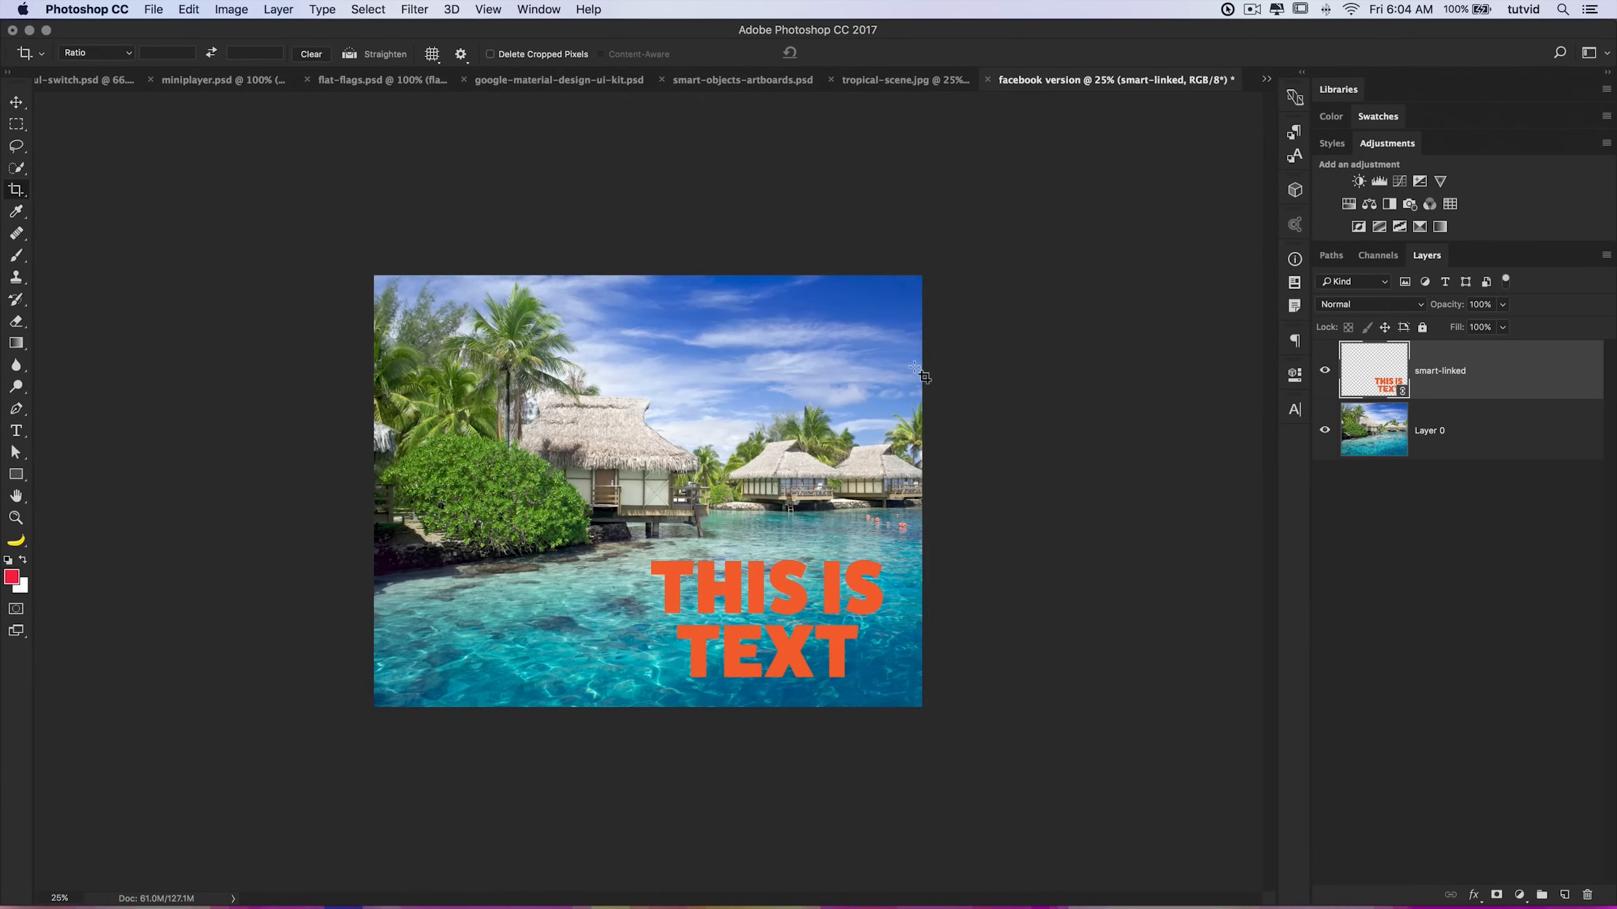
# Step: Switch back to the tropical-scene.jpg document
pyautogui.click(885, 80)
pyautogui.press('v')
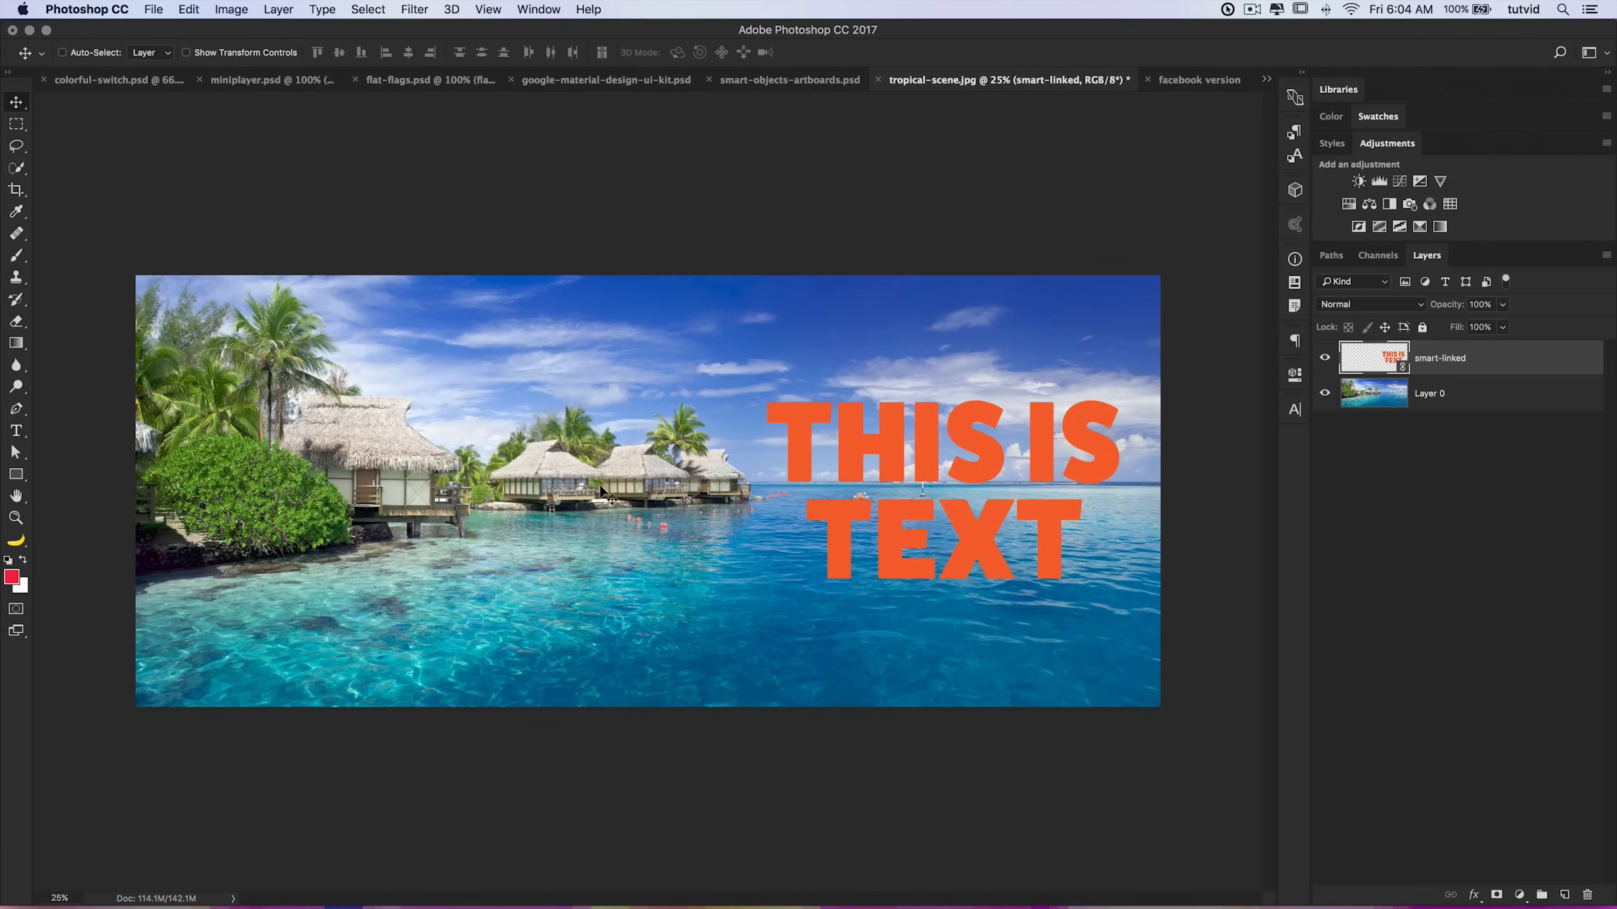
# Step: In the facebook version document, open the linked smart-linked.psd and set its Color Fill 1 colour to e80099
pyautogui.click(1199, 81)
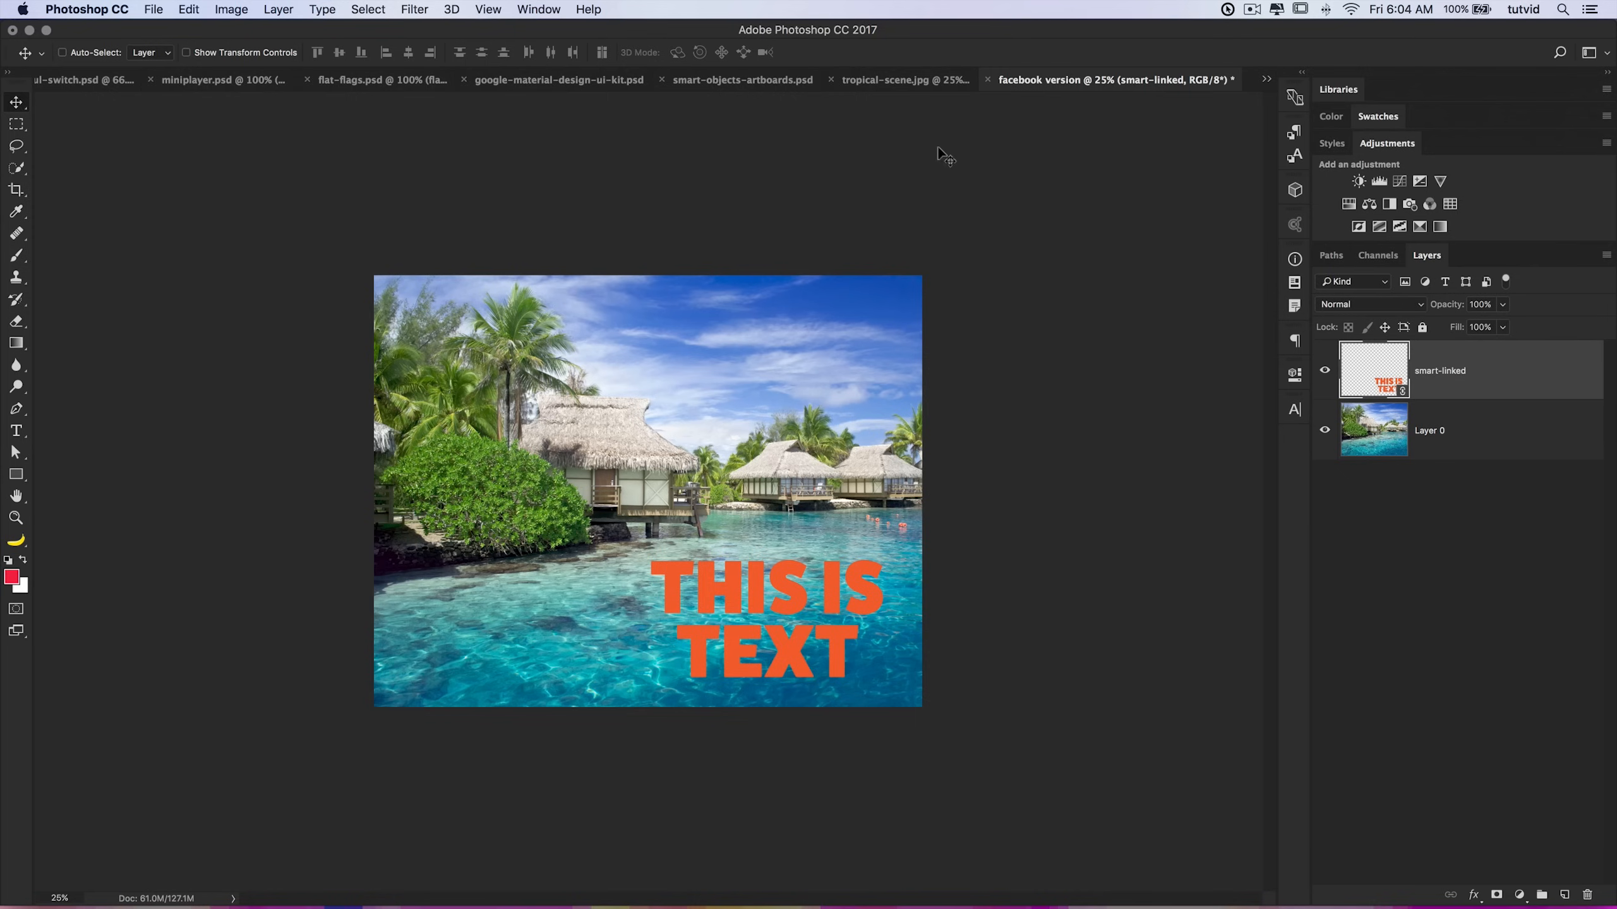
pyautogui.doubleClick(1394, 390)
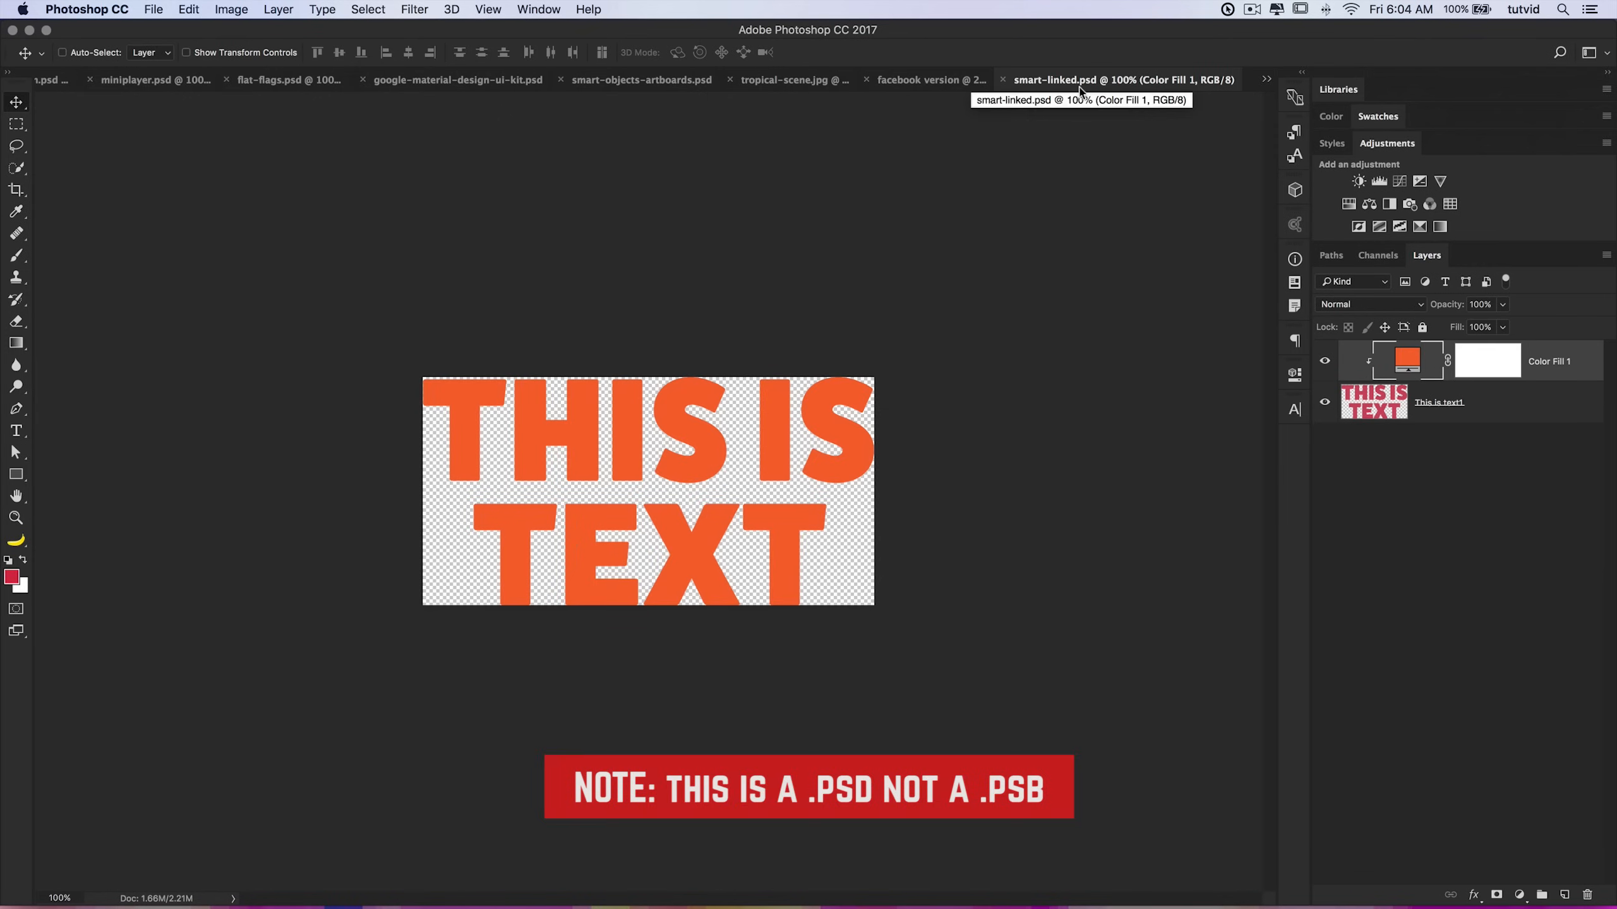
pyautogui.doubleClick(1411, 366)
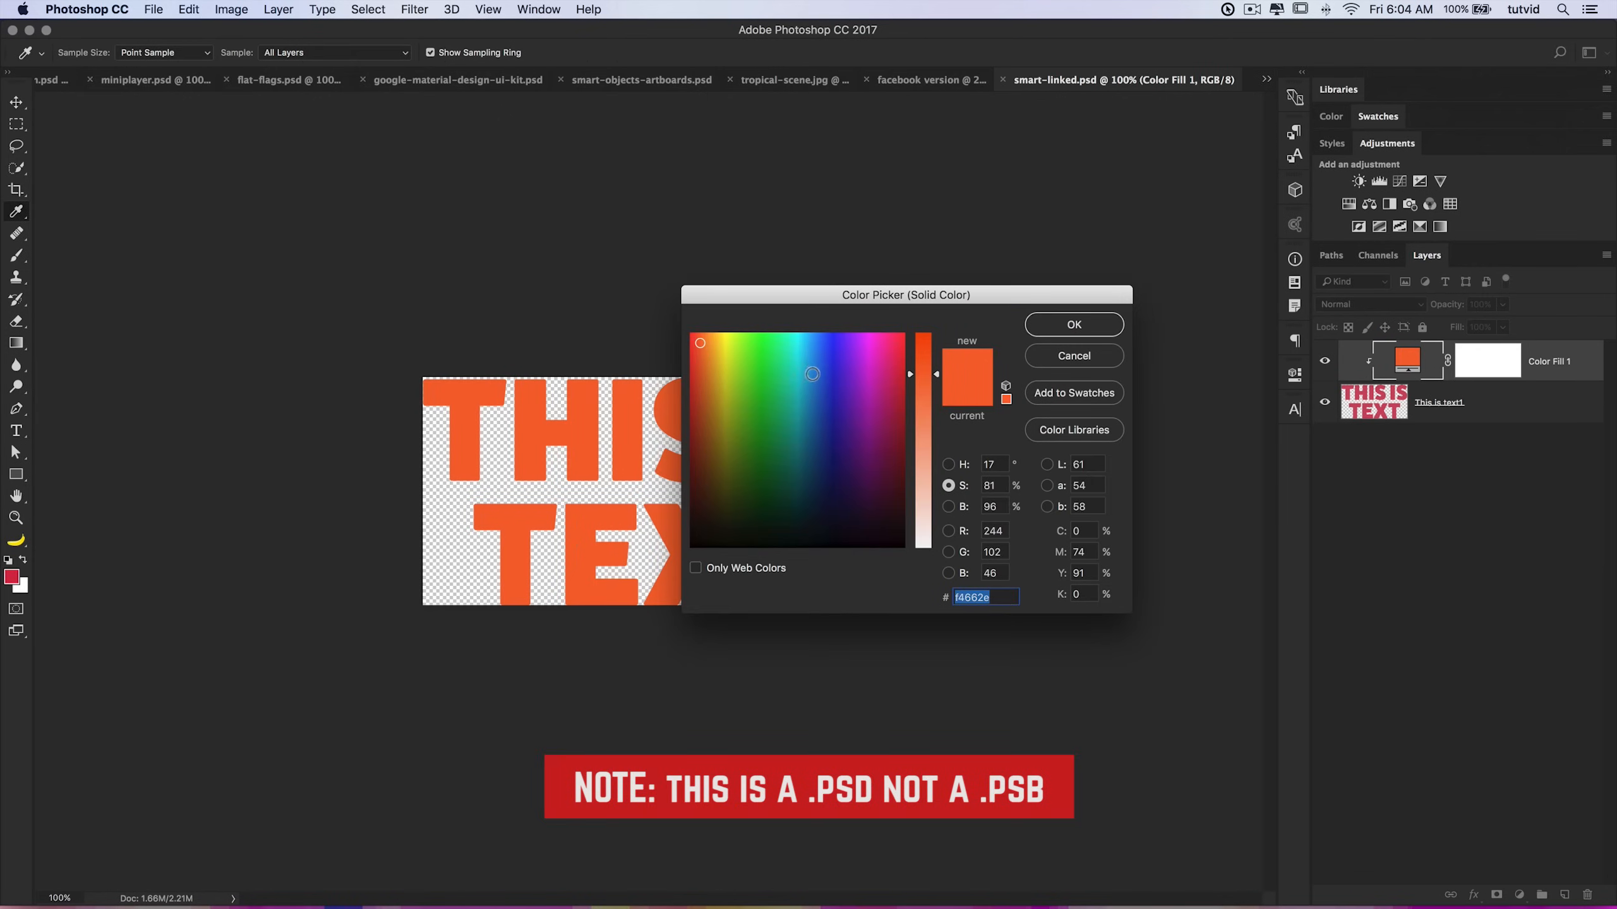
pyautogui.click(703, 343)
pyautogui.moveTo(936, 371); pyautogui.dragTo(926, 333)
pyautogui.click(948, 507)
pyautogui.click(932, 335)
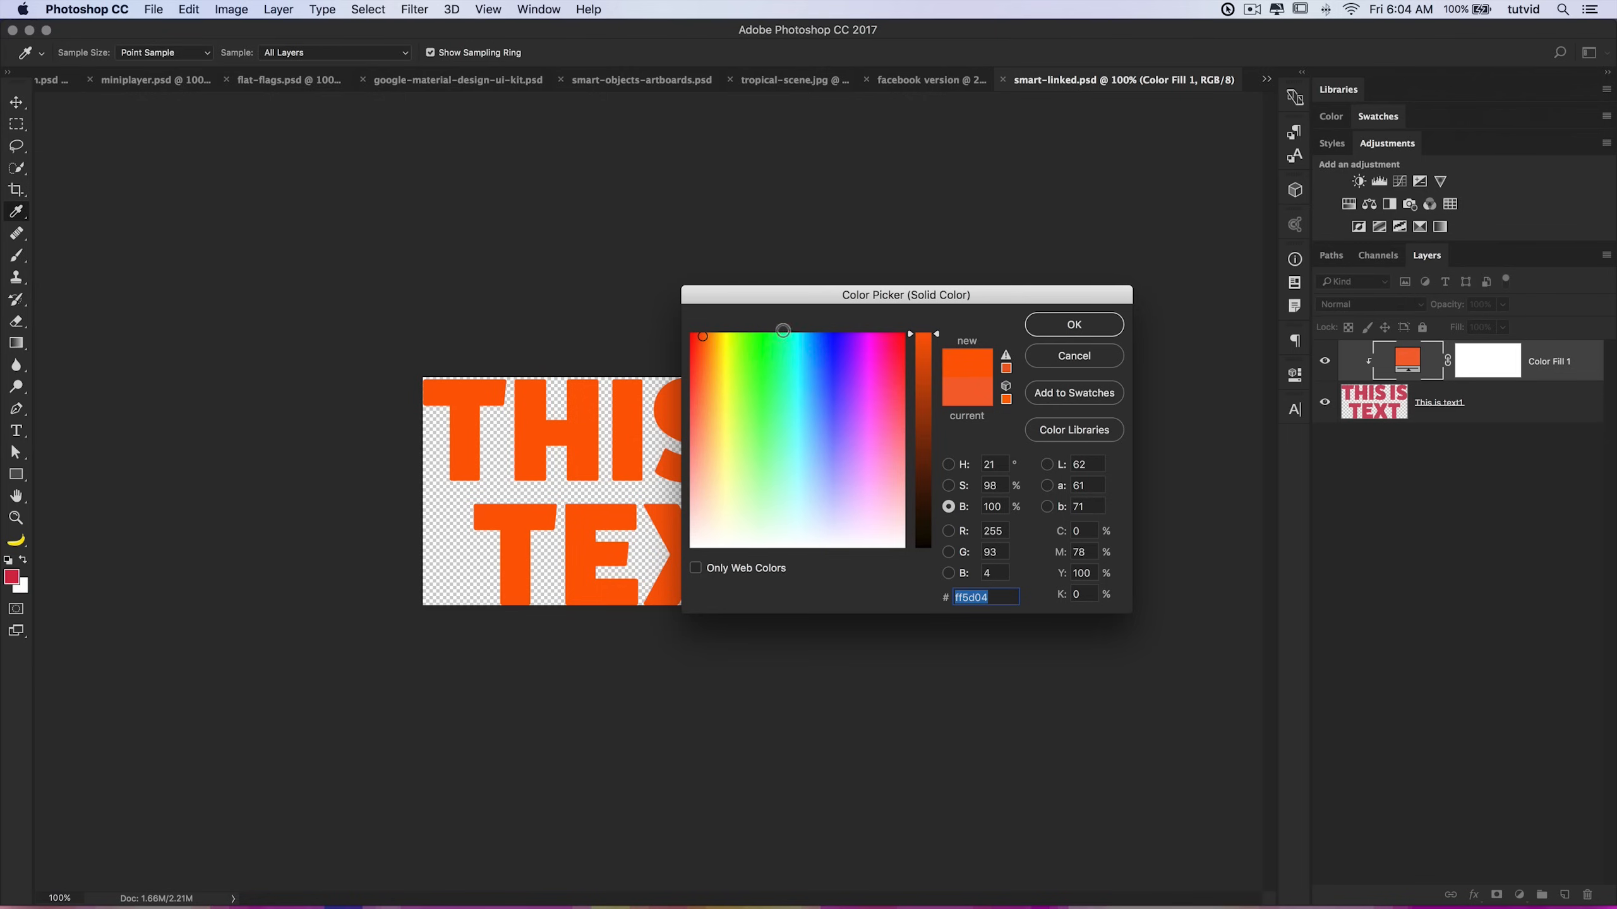
pyautogui.moveTo(782, 337); pyautogui.dragTo(770, 334)
pyautogui.moveTo(924, 387); pyautogui.dragTo(927, 404)
pyautogui.moveTo(837, 350); pyautogui.dragTo(881, 332)
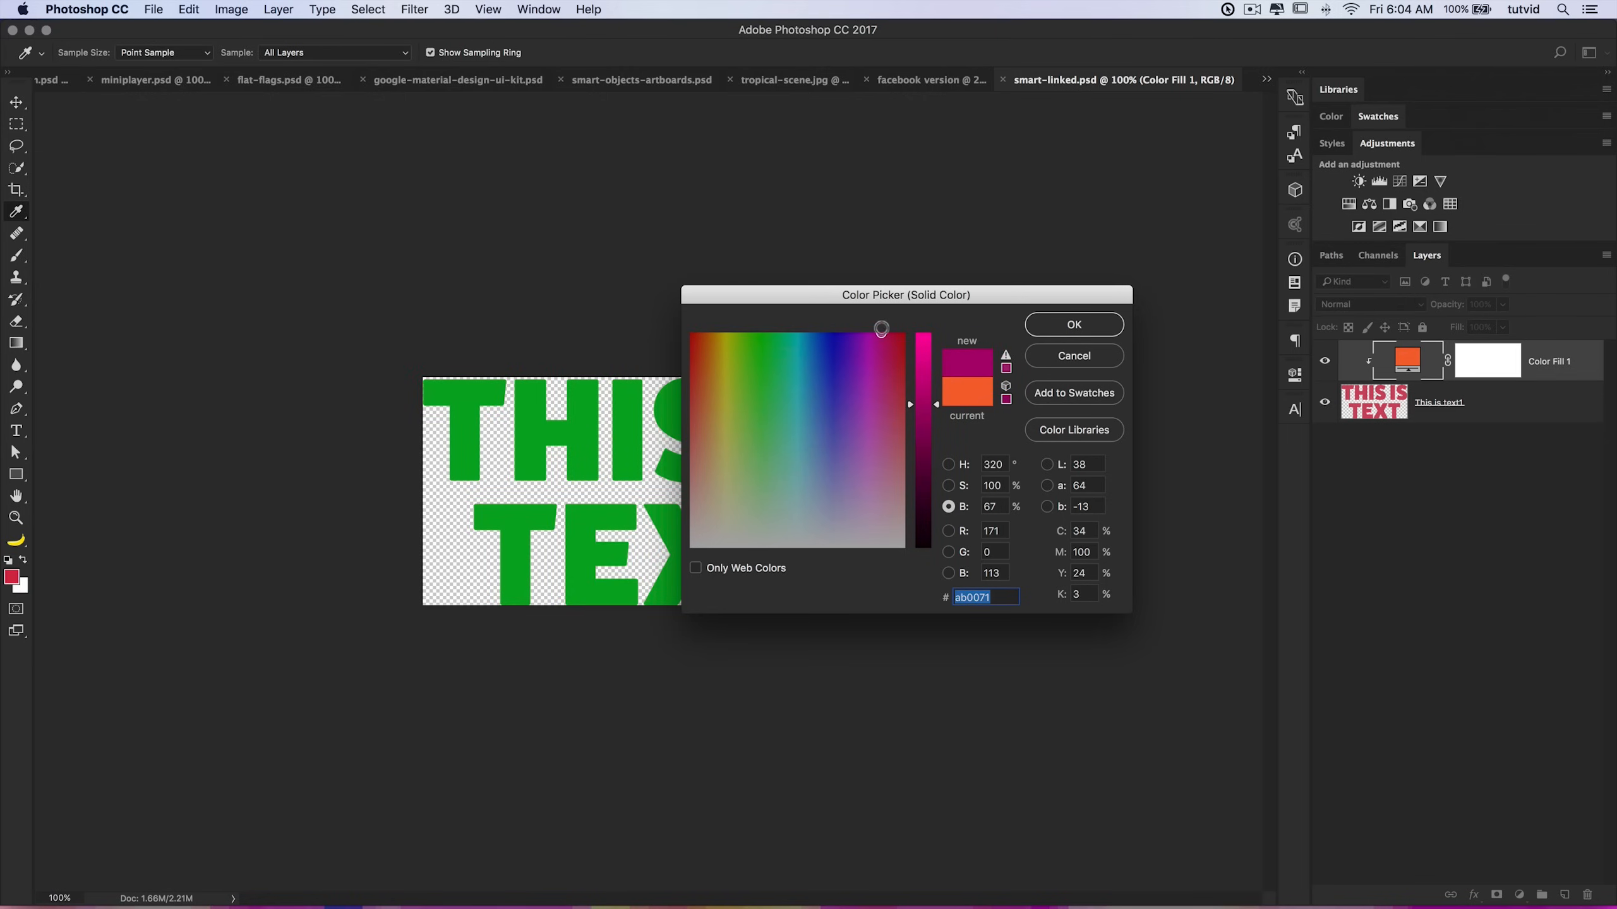
pyautogui.moveTo(931, 390); pyautogui.dragTo(926, 353)
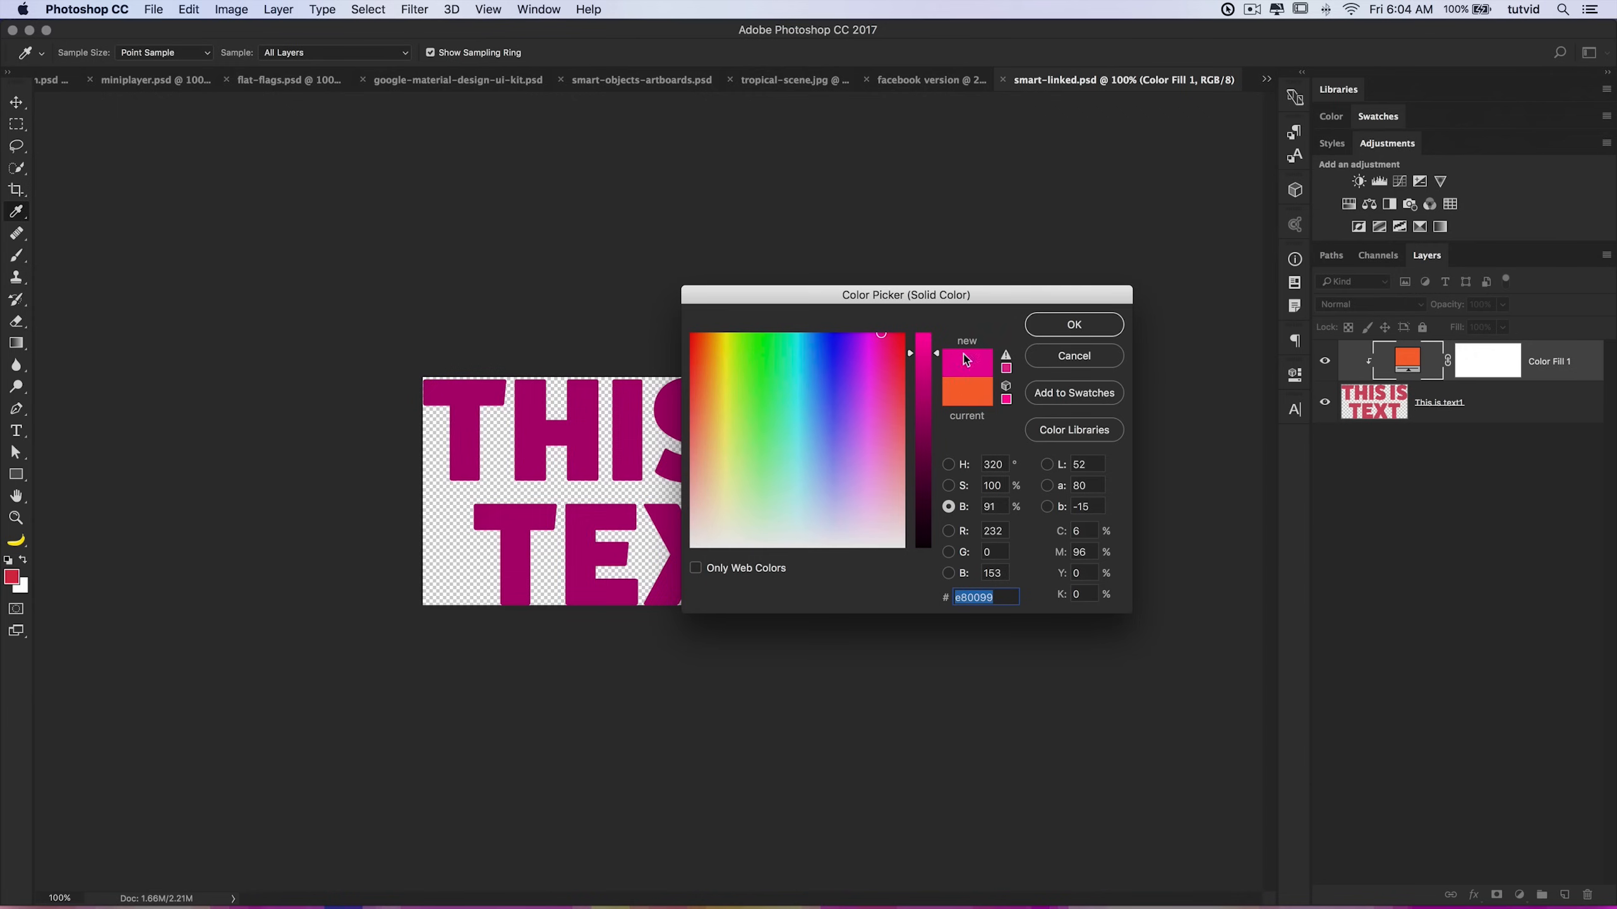
pyautogui.click(1073, 324)
# Step: Save and close smart-linked.psd
pyautogui.press('v')
pyautogui.press('super+s')
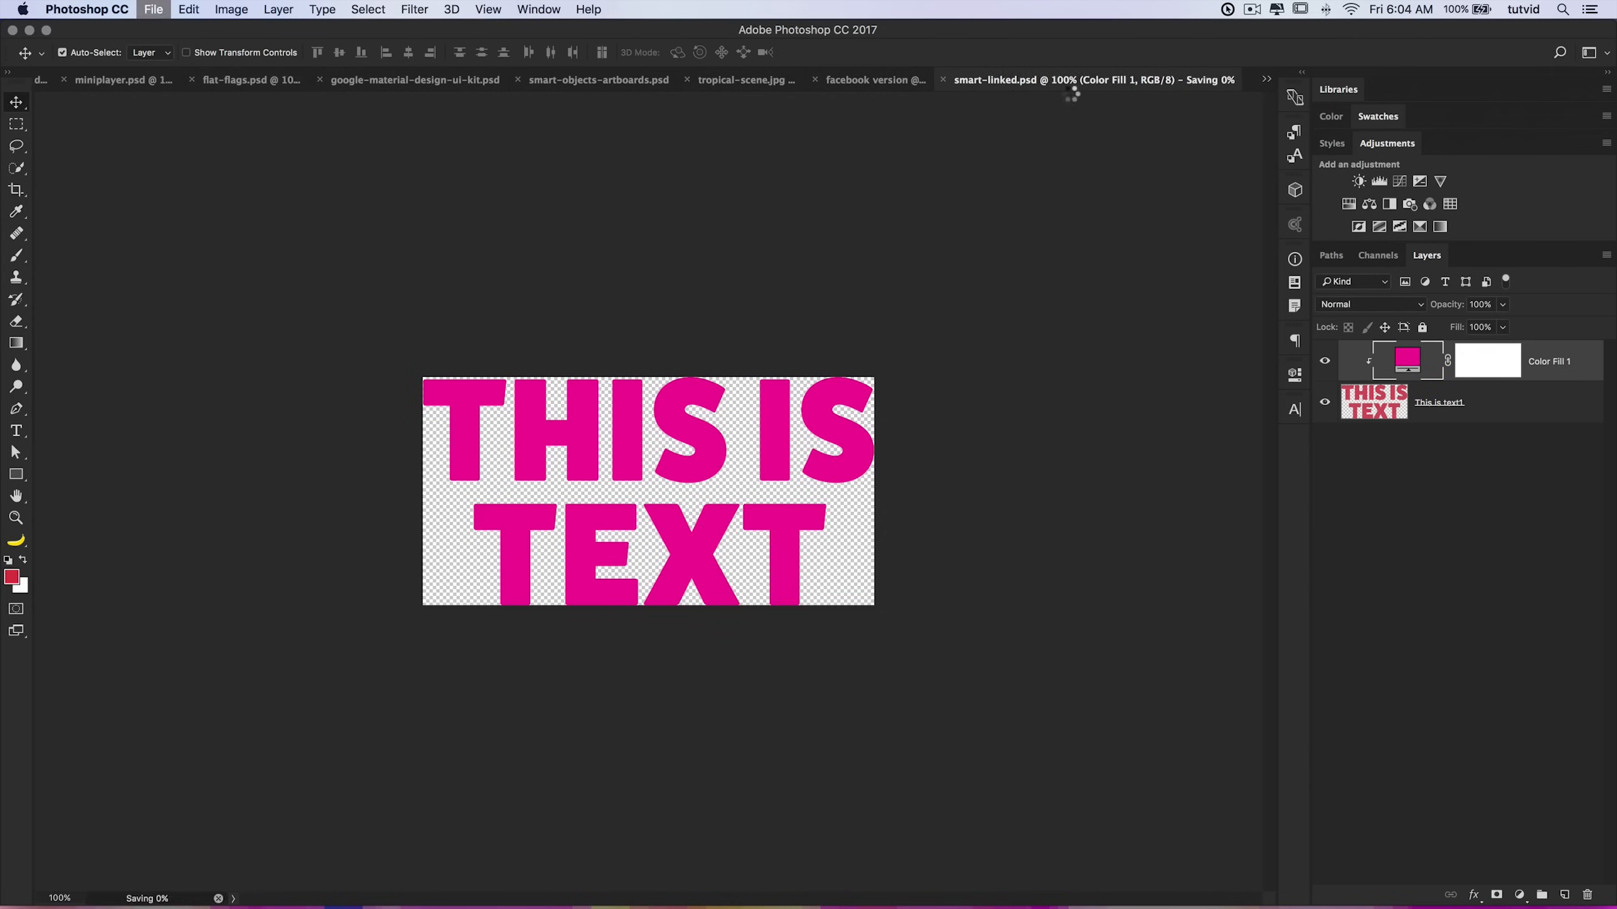
pyautogui.press('super+w')
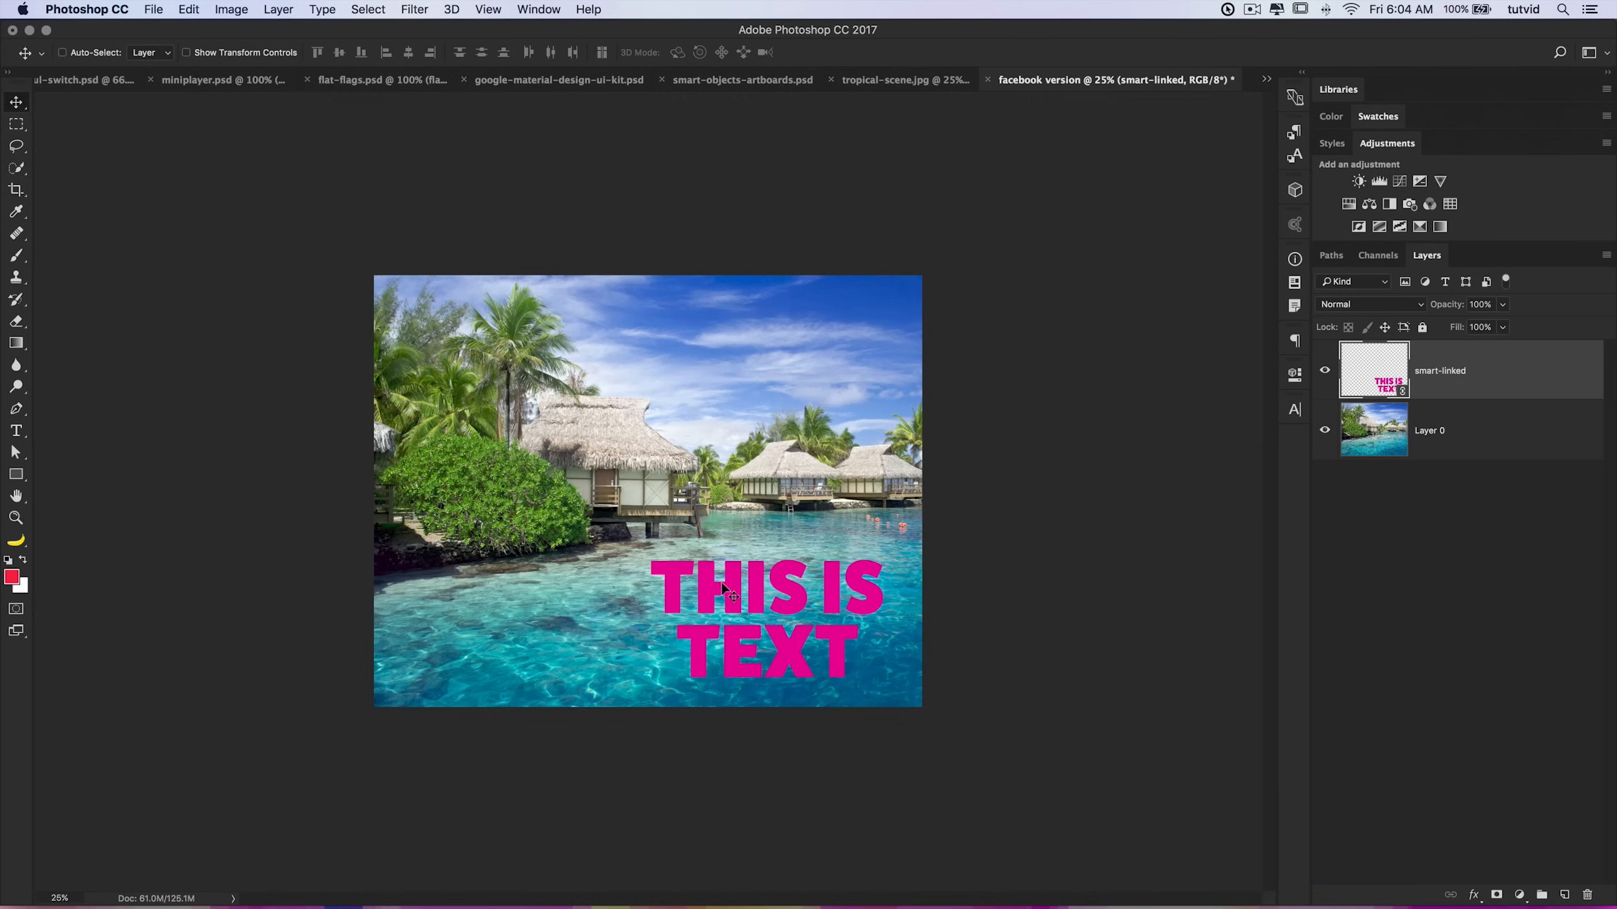
# Step: Switch to tropical-scene.jpg and locate the linked smart-linked.psd file on the Desktop in Finder
pyautogui.click(927, 89)
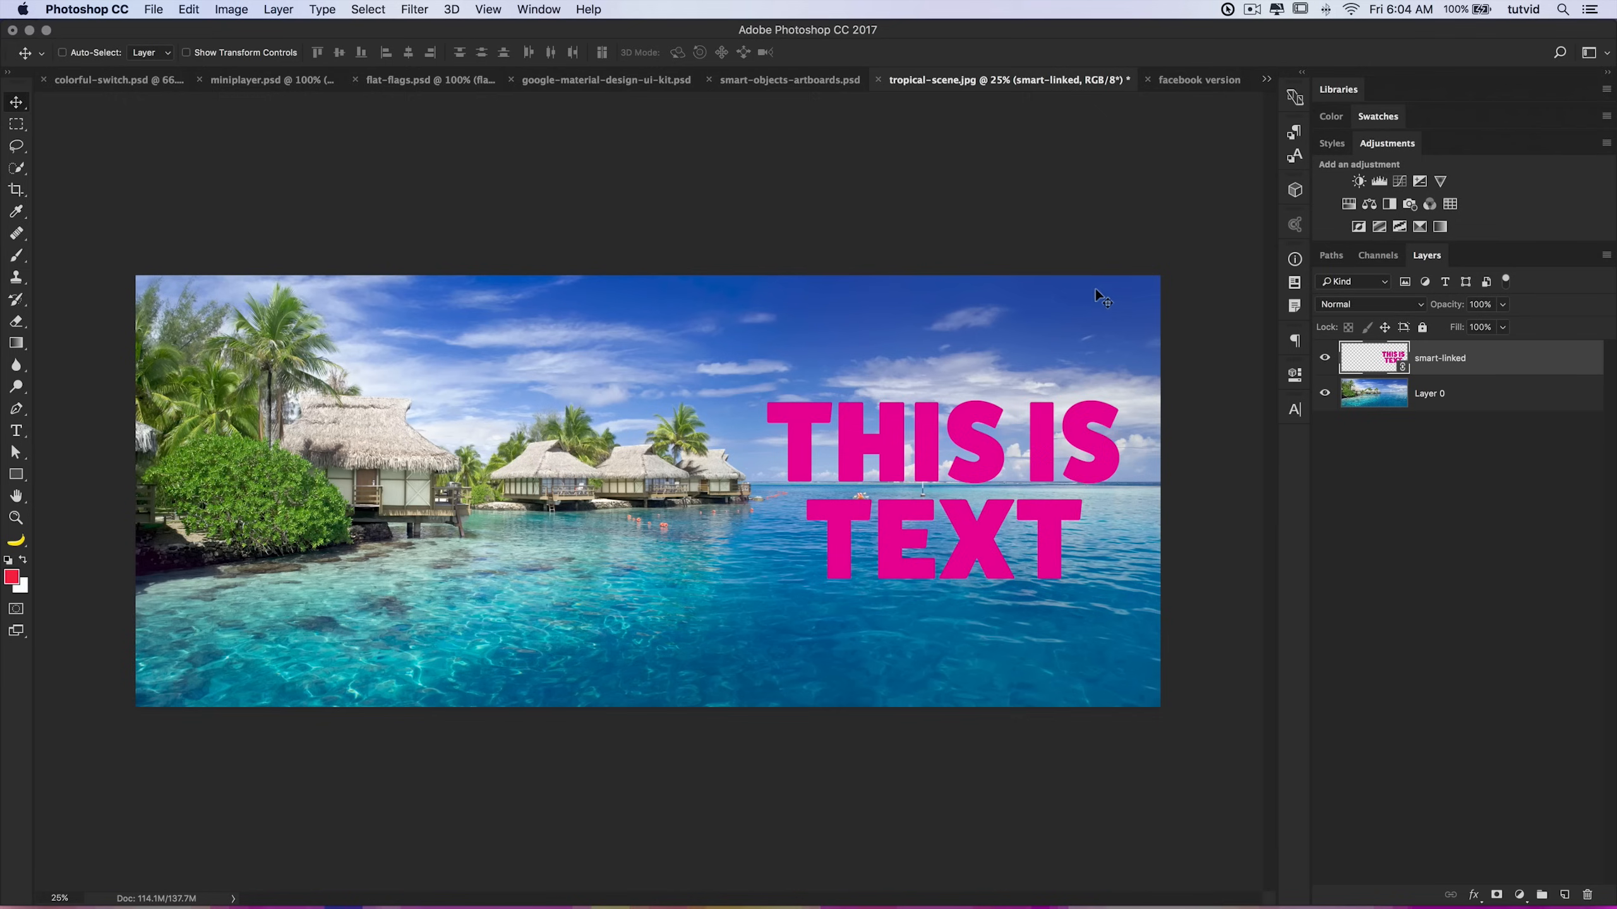
pyautogui.press('super+Tab')
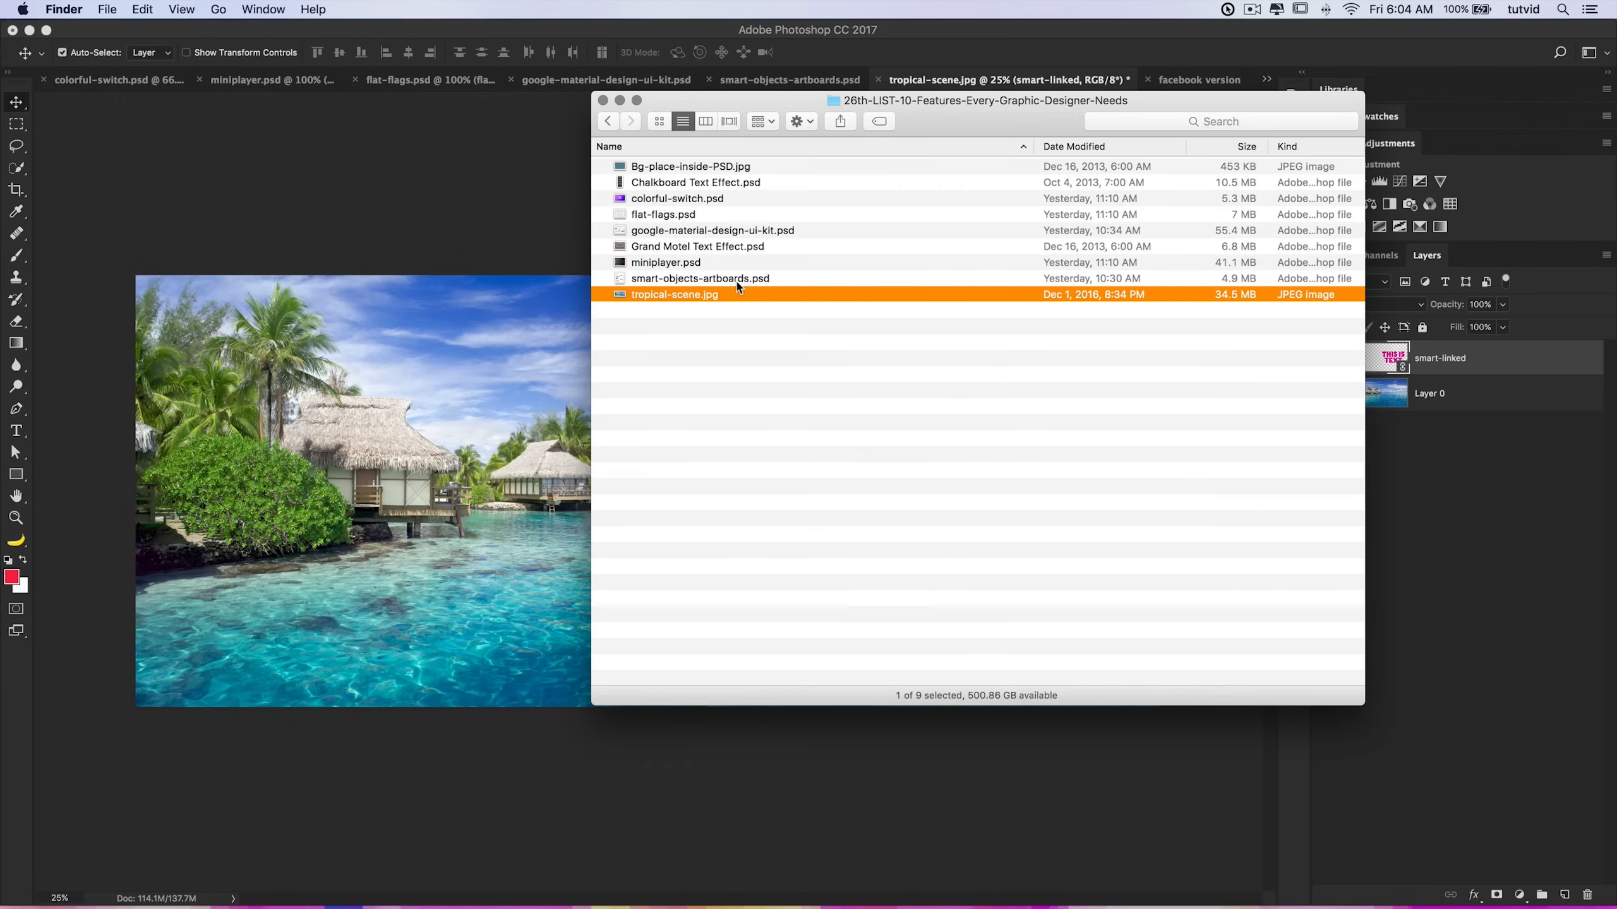
pyautogui.click(220, 10)
pyautogui.click(267, 130)
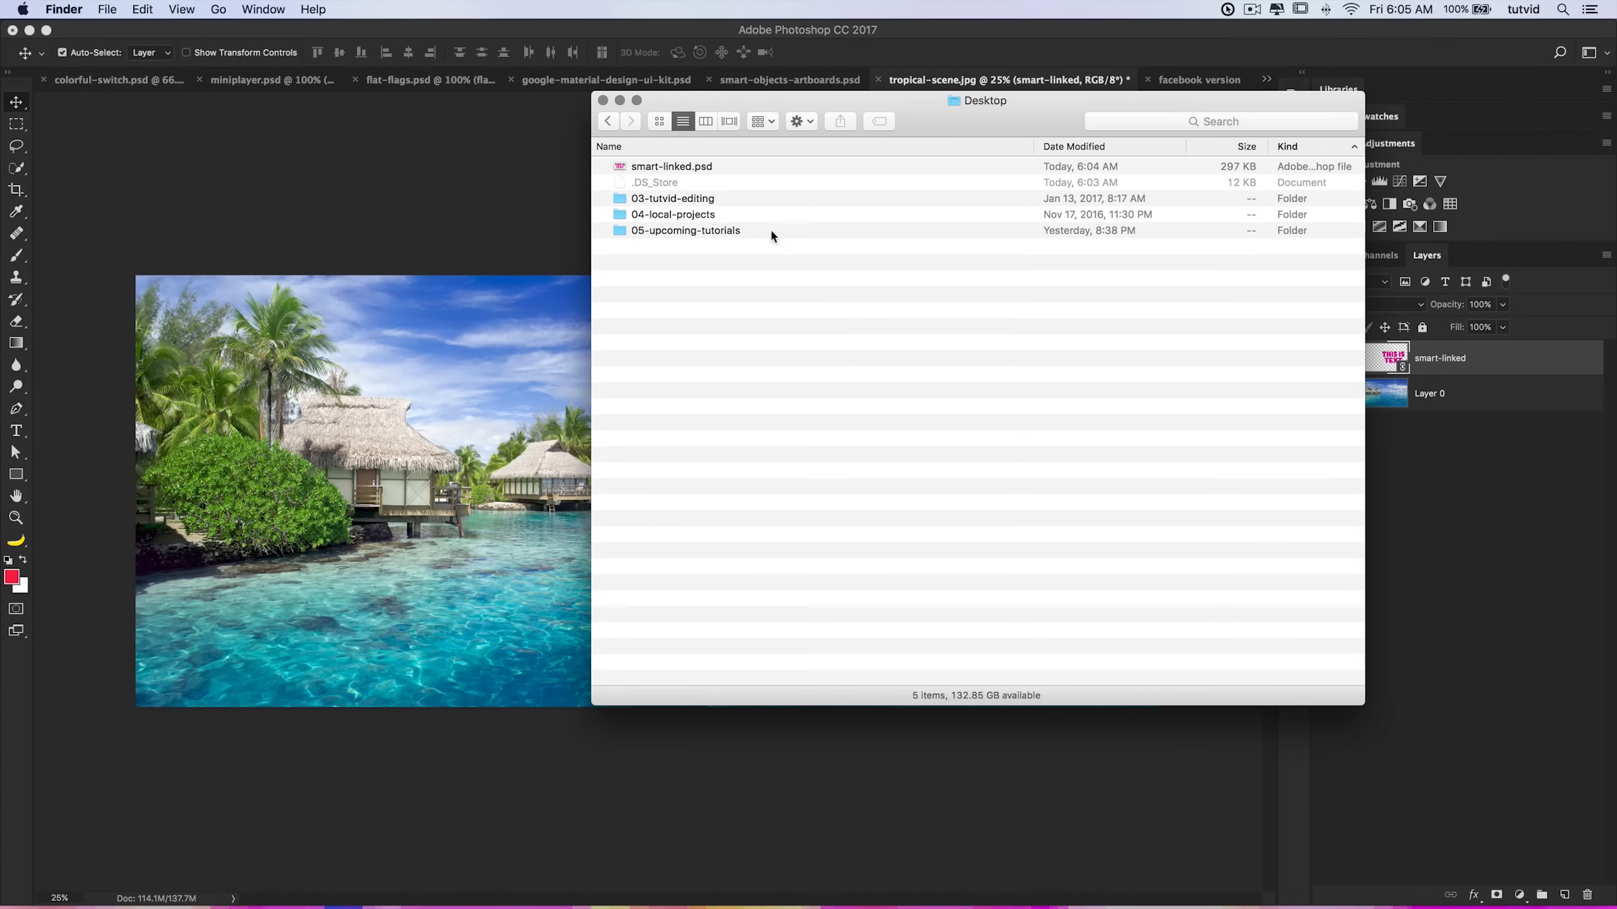
pyautogui.click(662, 170)
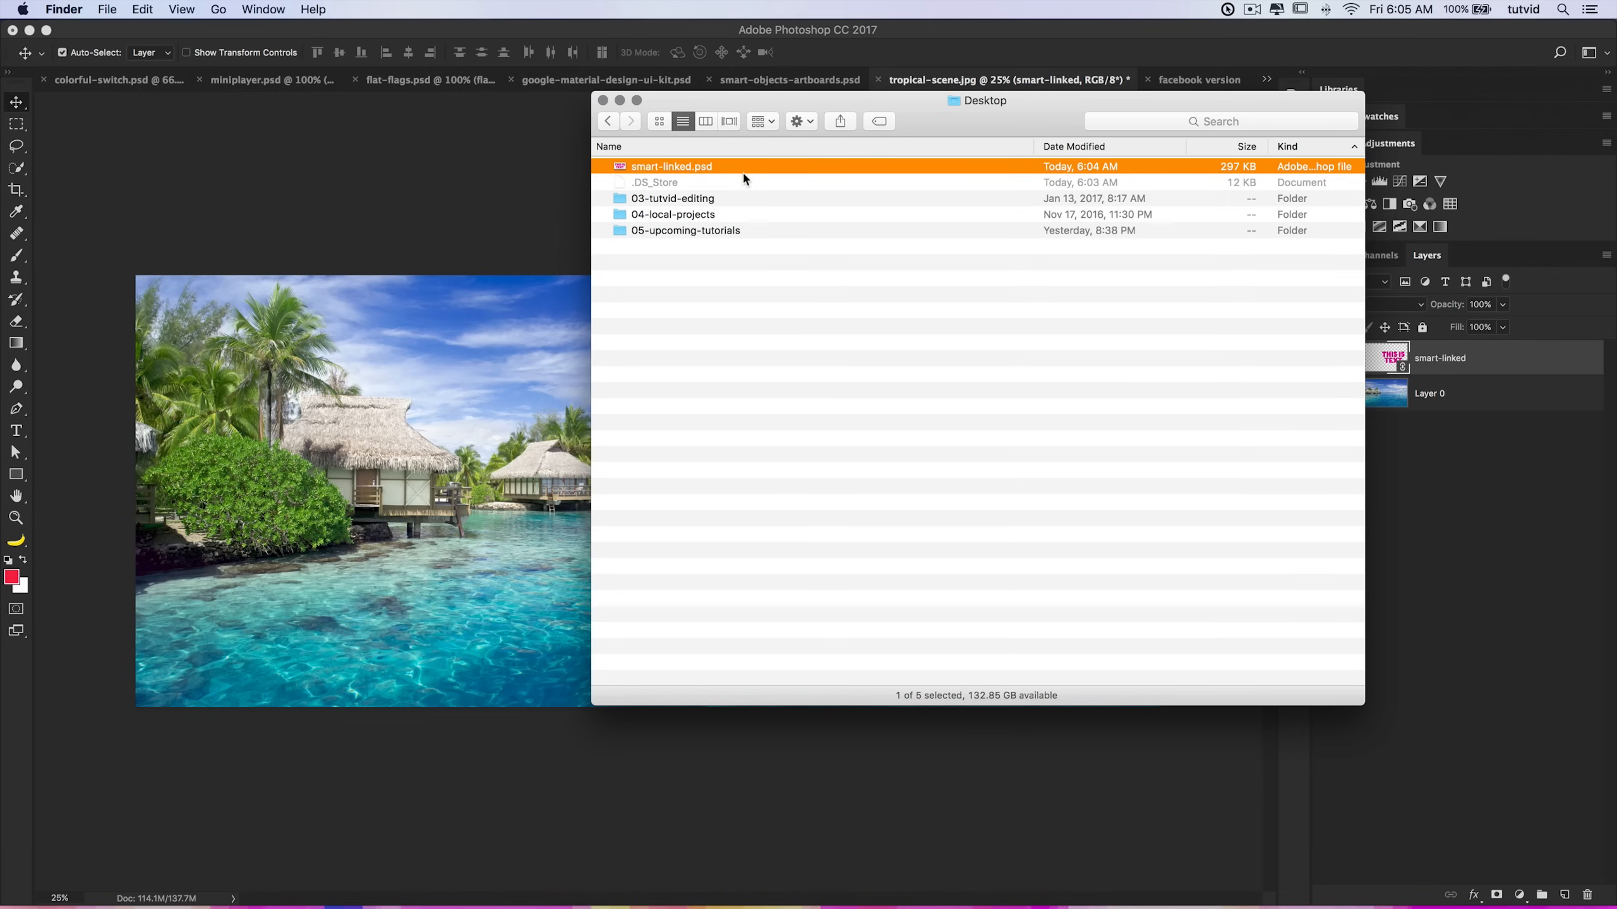
pyautogui.press('super+Tab')
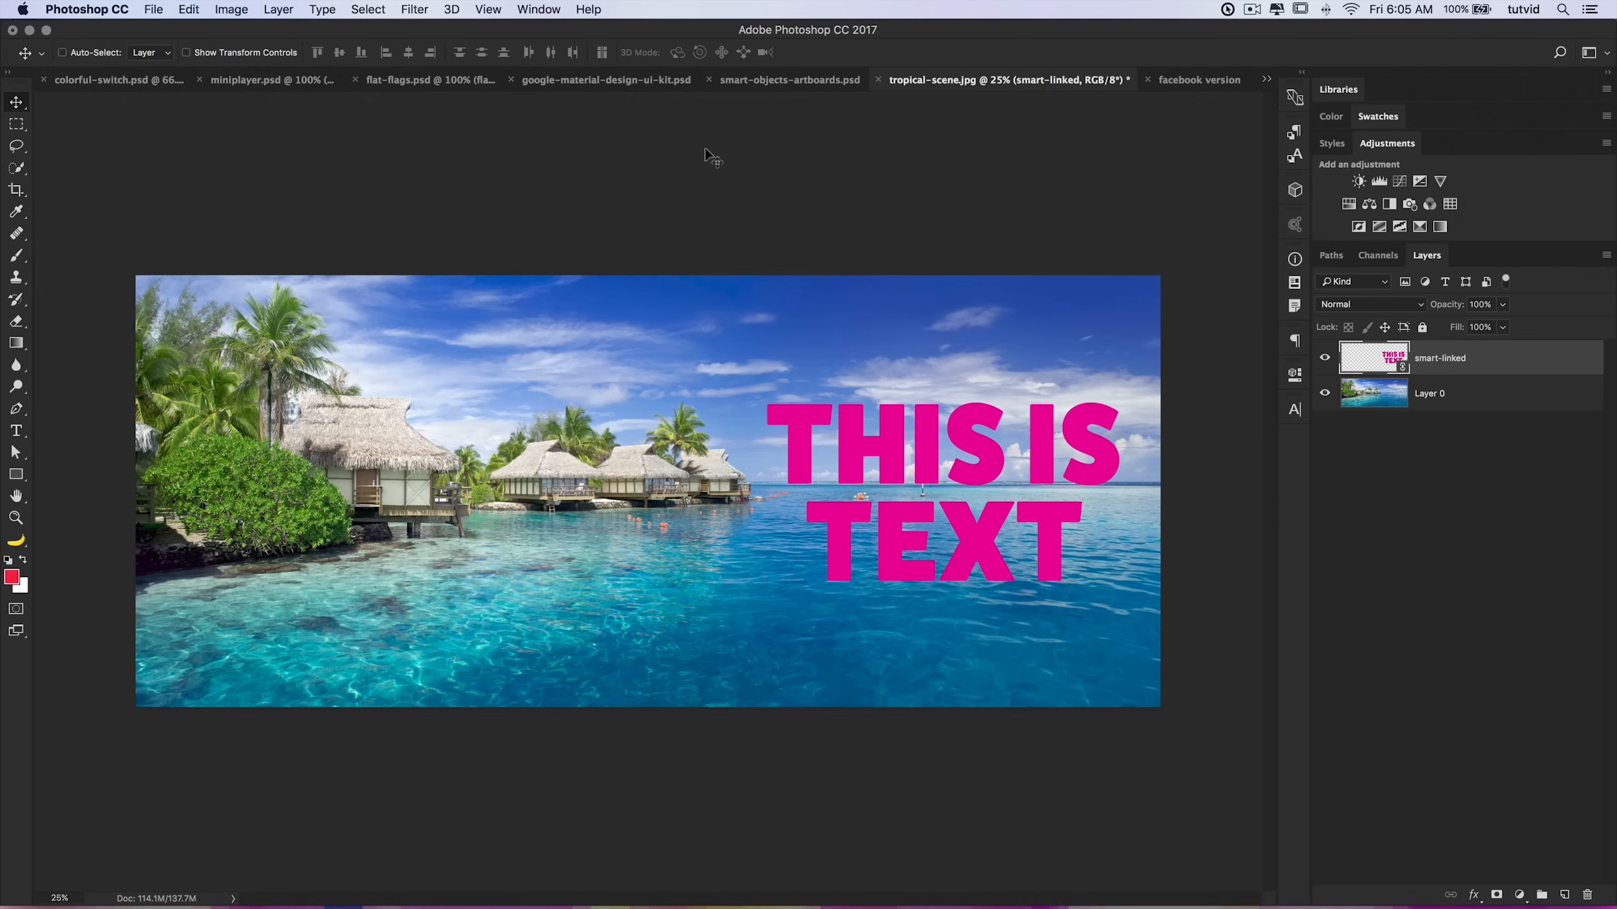
# Step: Browse through the open document tabs, ending on smart-objects-artboards.psd
pyautogui.click(783, 80)
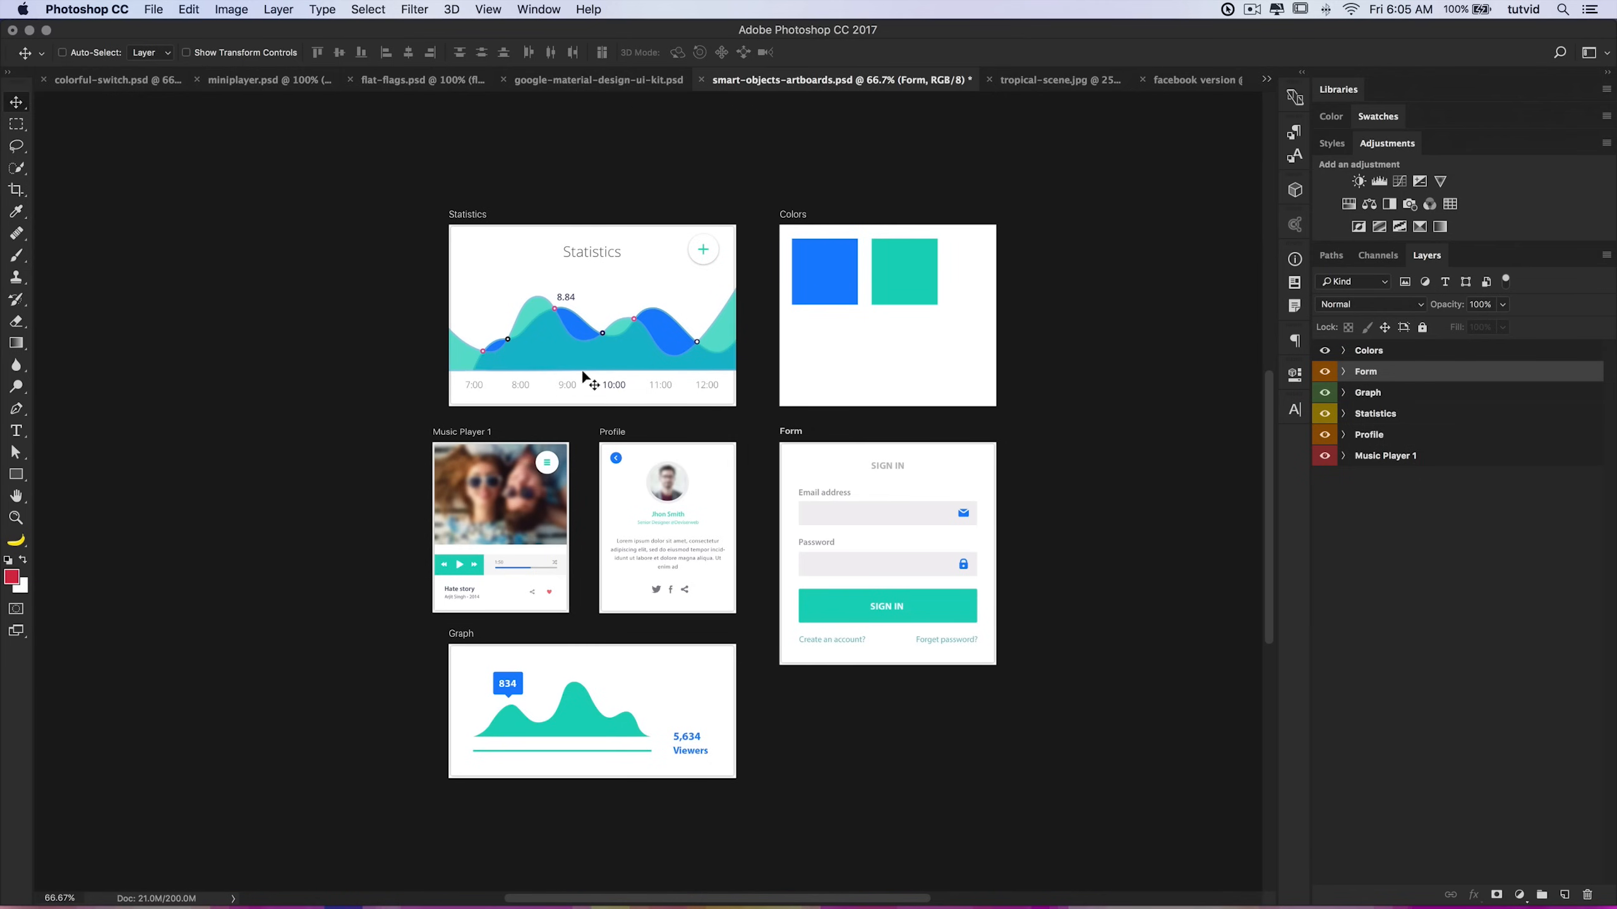
pyautogui.click(643, 79)
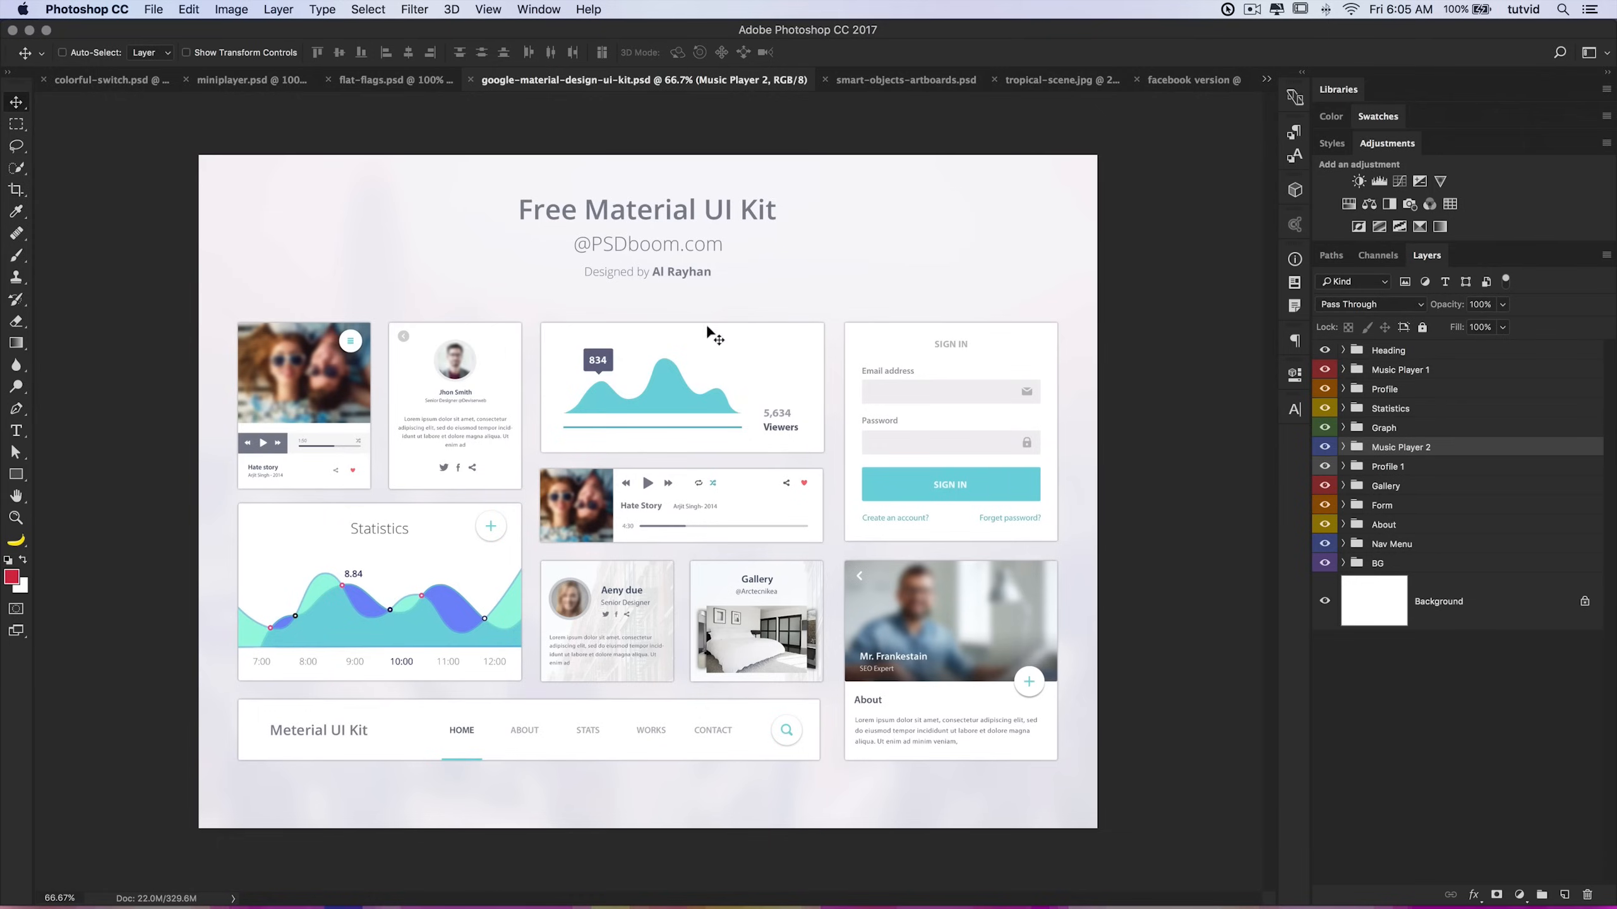
pyautogui.click(389, 79)
pyautogui.click(238, 81)
pyautogui.click(159, 83)
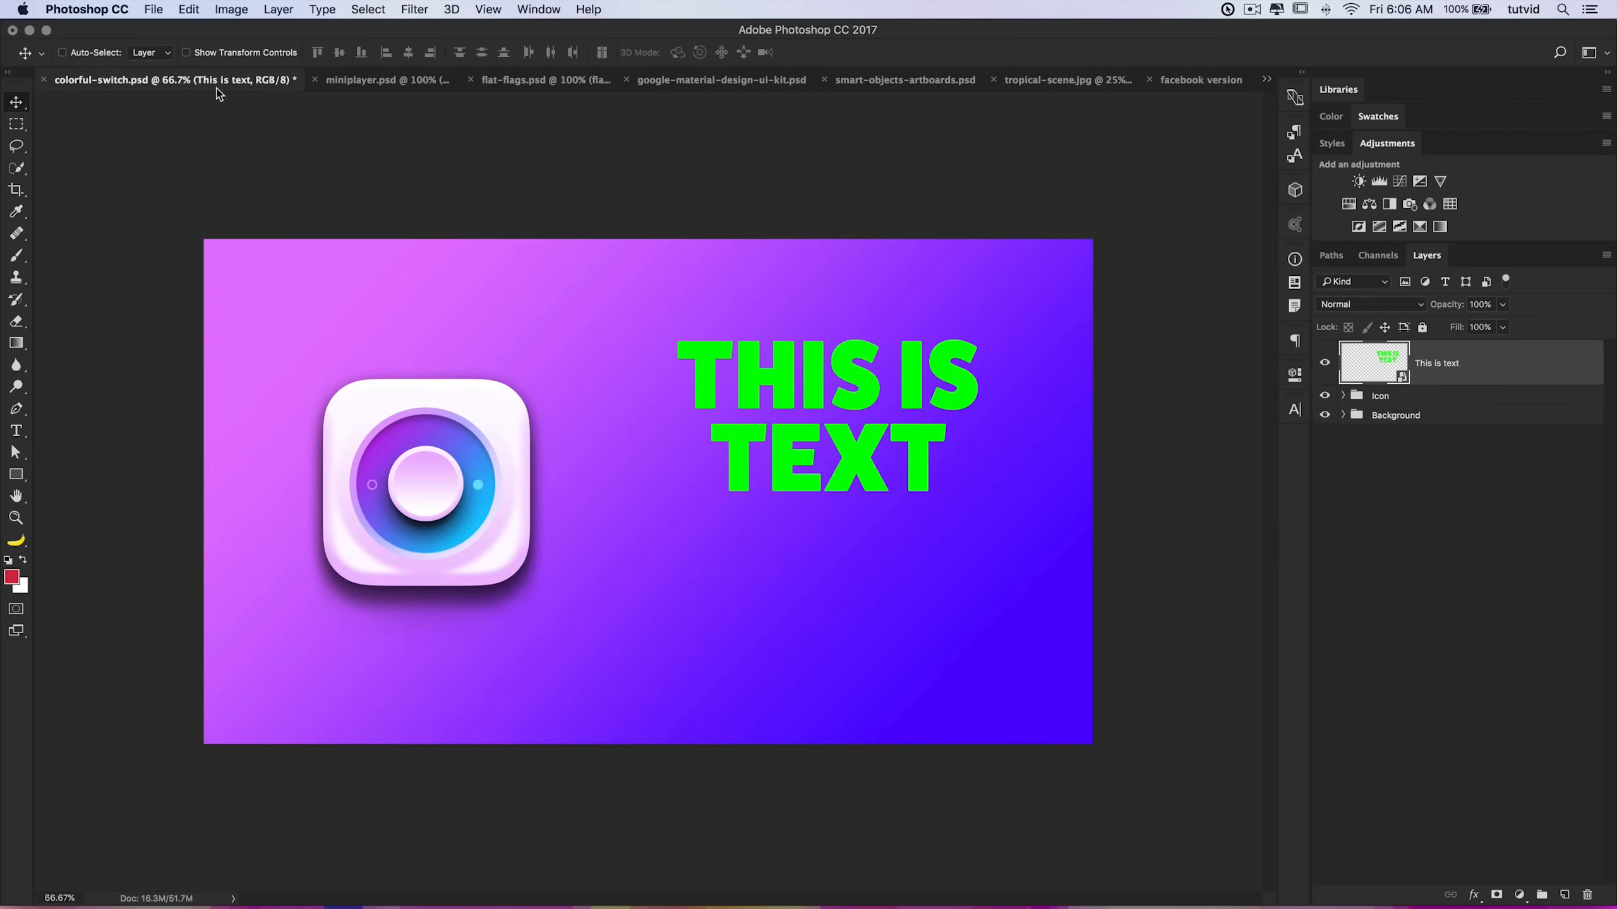
pyautogui.click(341, 79)
pyautogui.click(560, 80)
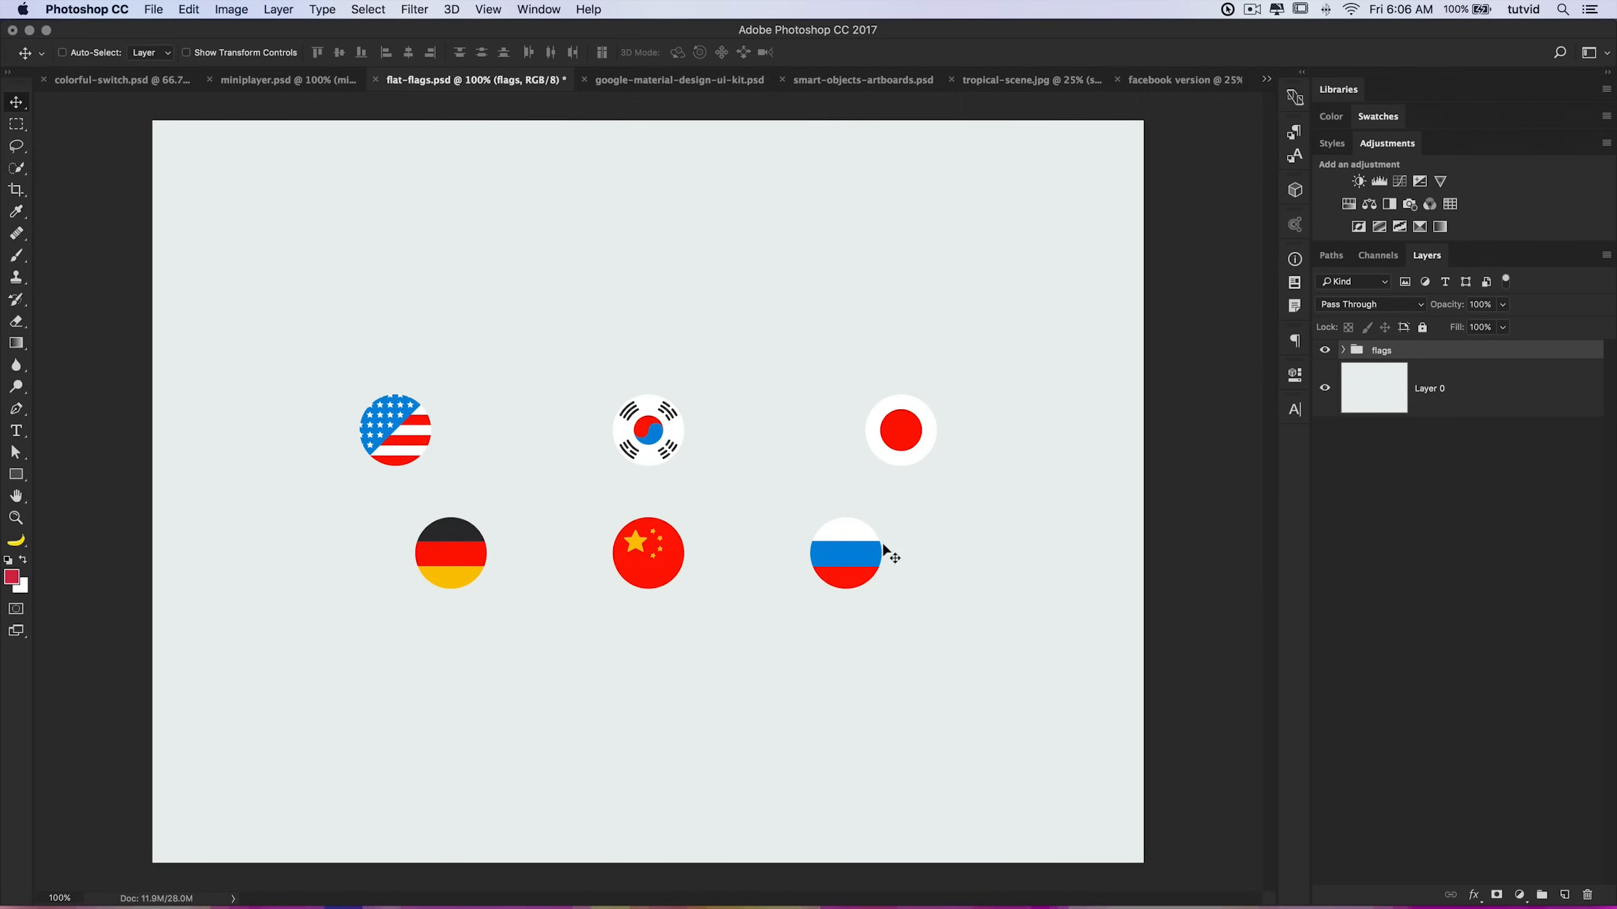
pyautogui.click(705, 77)
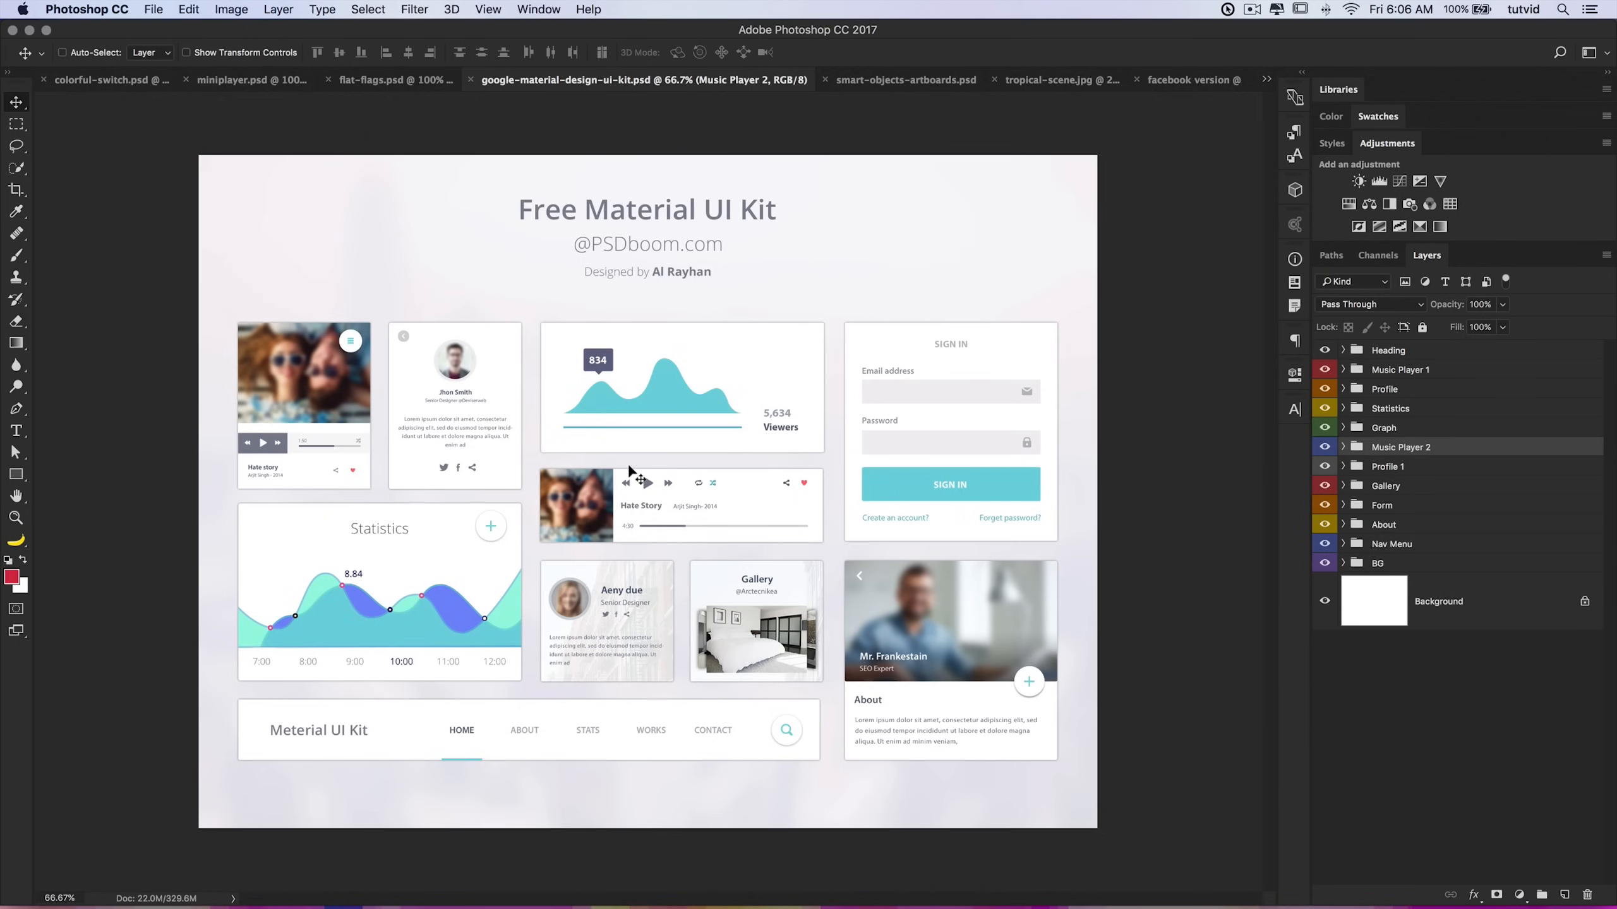
pyautogui.click(855, 81)
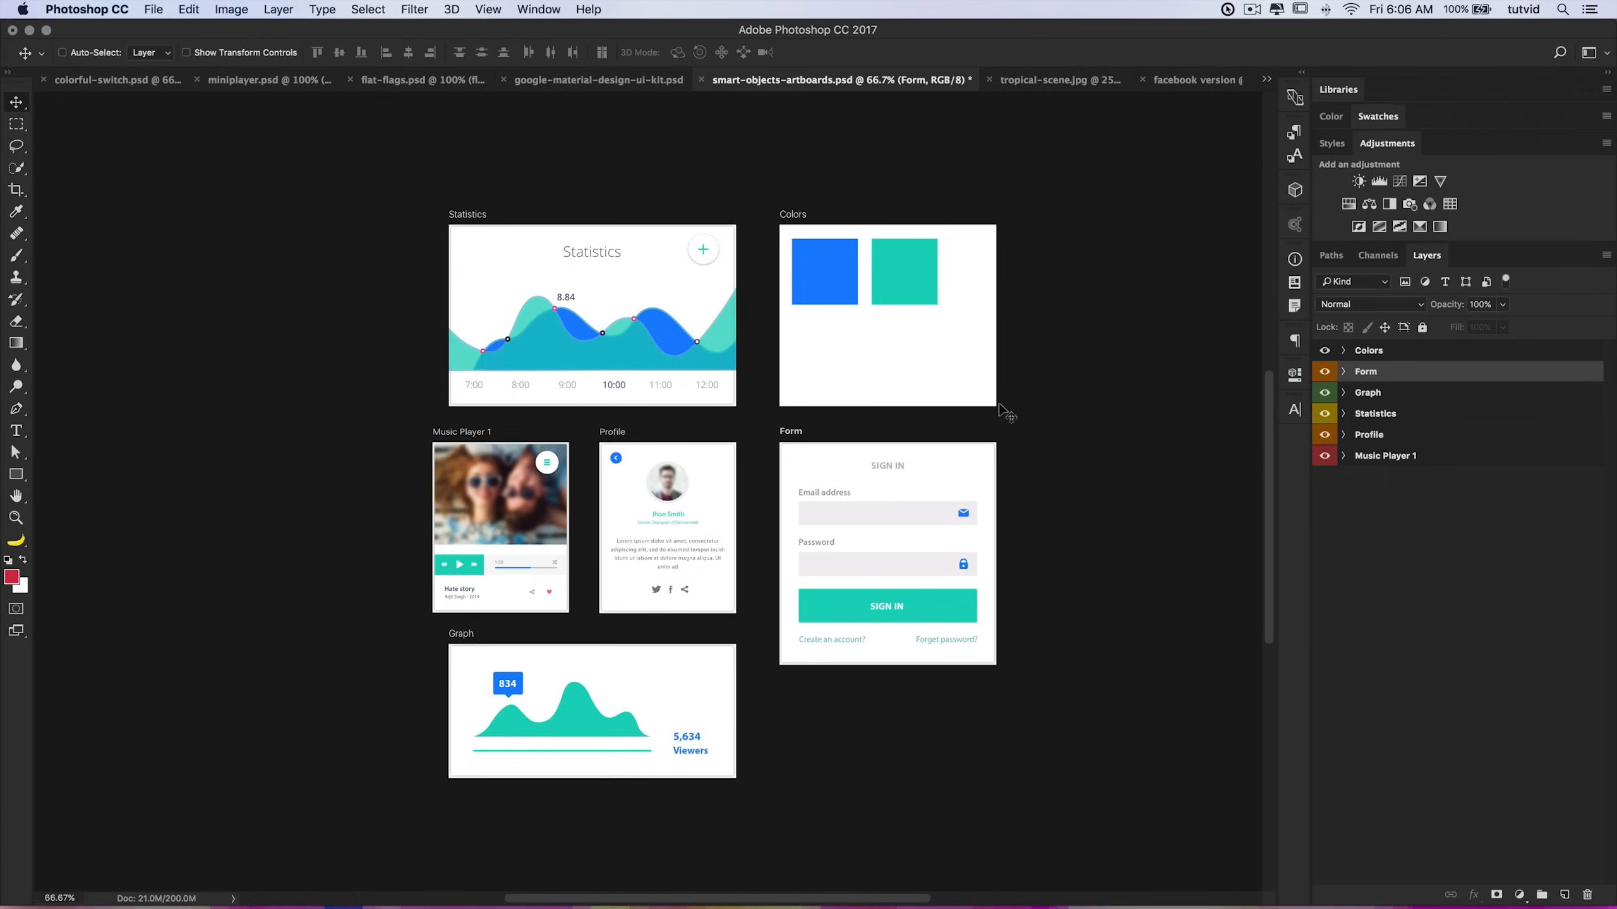
# Step: Select each artboard in the layer list in turn to see which artboard it belongs to
pyautogui.hscroll(5, 1003, 415)
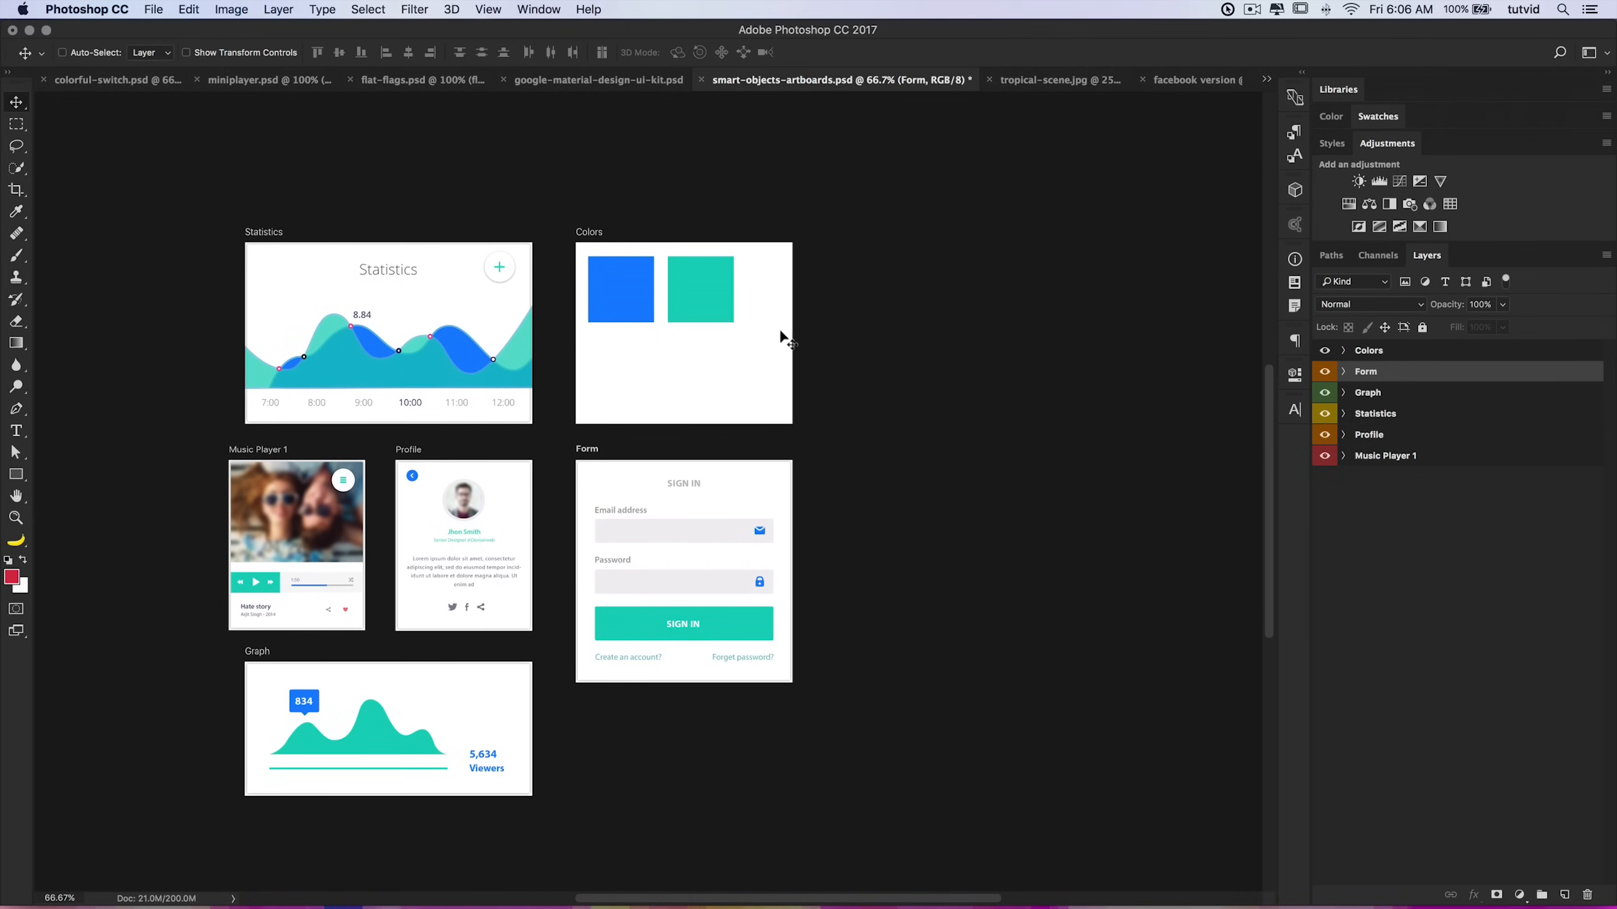
pyautogui.click(1369, 359)
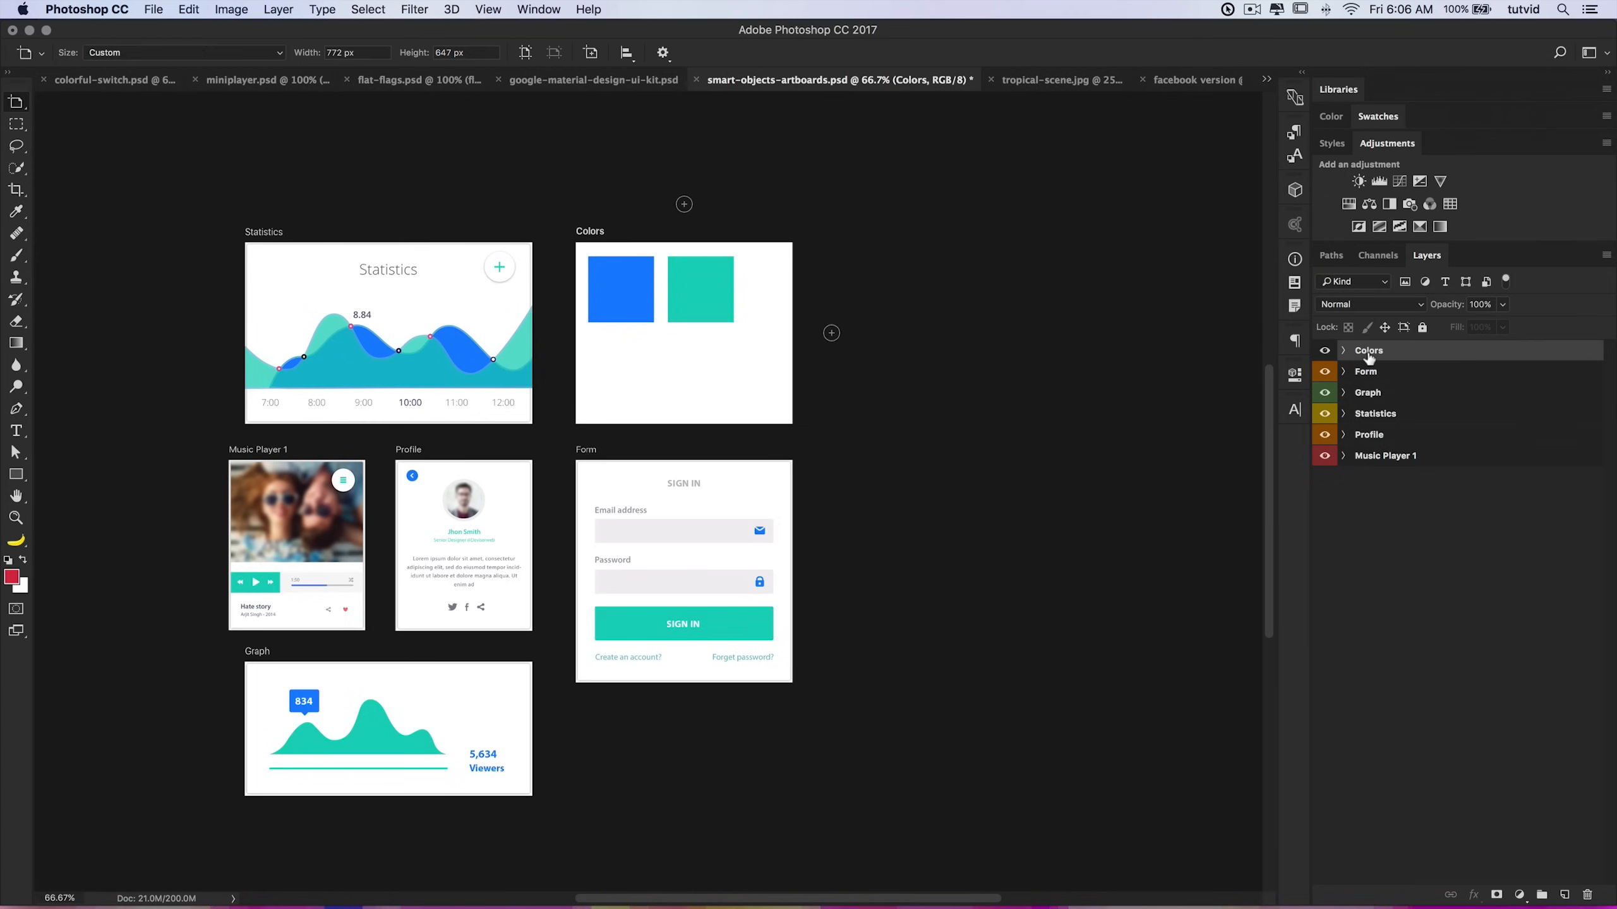
pyautogui.click(1368, 375)
pyautogui.click(1370, 393)
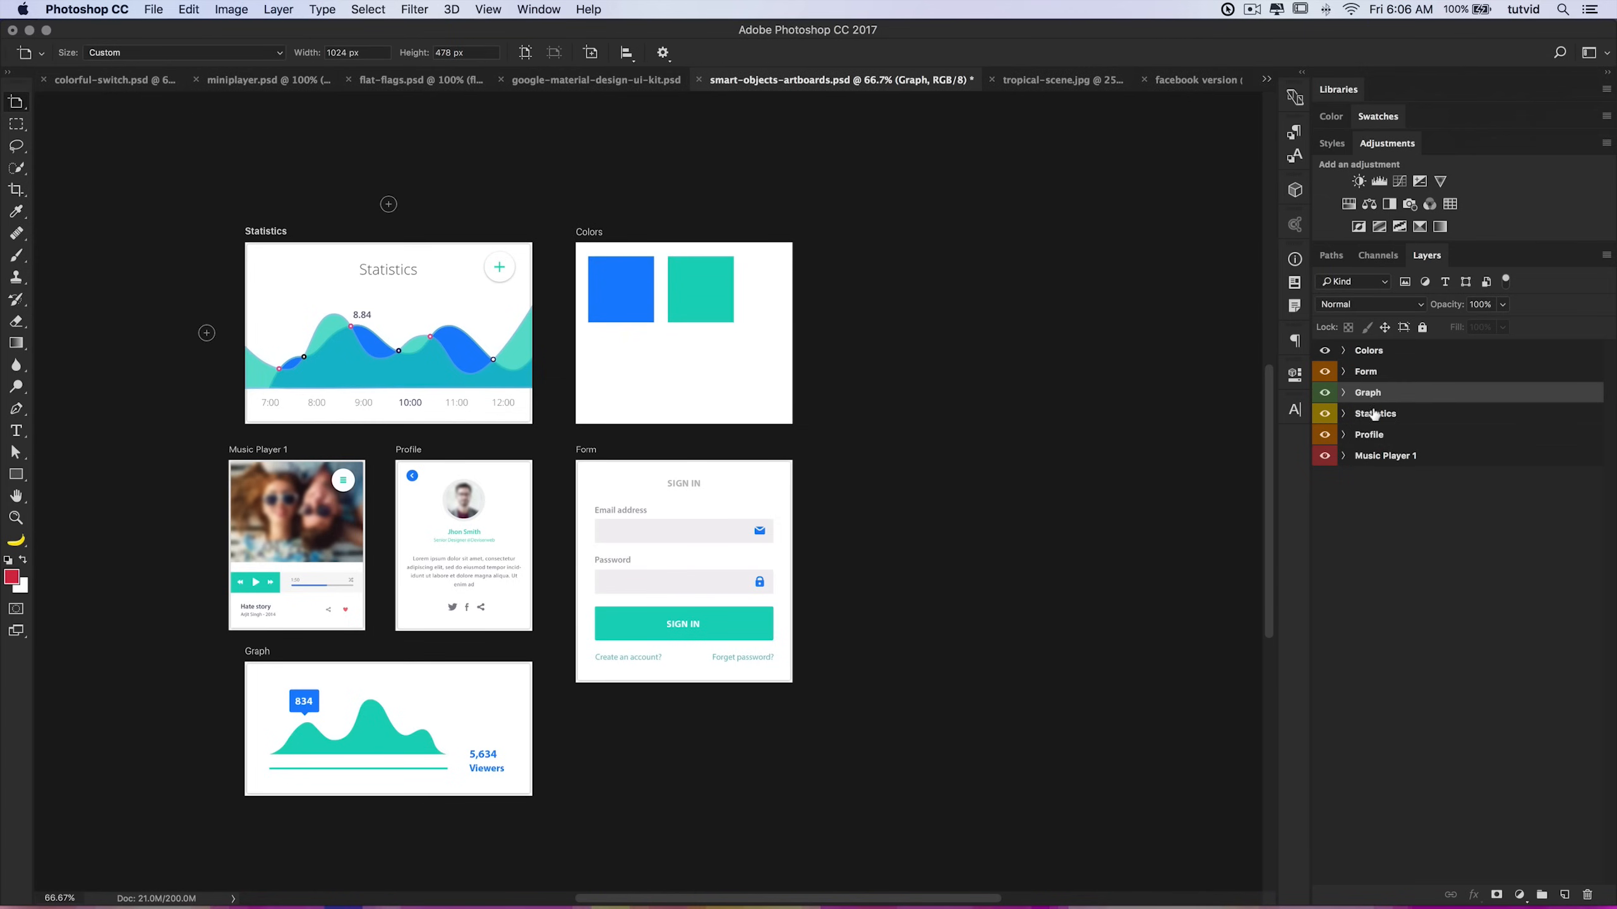
pyautogui.click(1370, 414)
pyautogui.click(1371, 436)
pyautogui.click(1372, 458)
pyautogui.click(1371, 436)
pyautogui.click(1369, 415)
pyautogui.click(1368, 393)
pyautogui.click(1365, 373)
pyautogui.click(1362, 356)
# Step: Move the Color 02 teal square from the Colors artboard into the Statistics artboard
pyautogui.click(1343, 352)
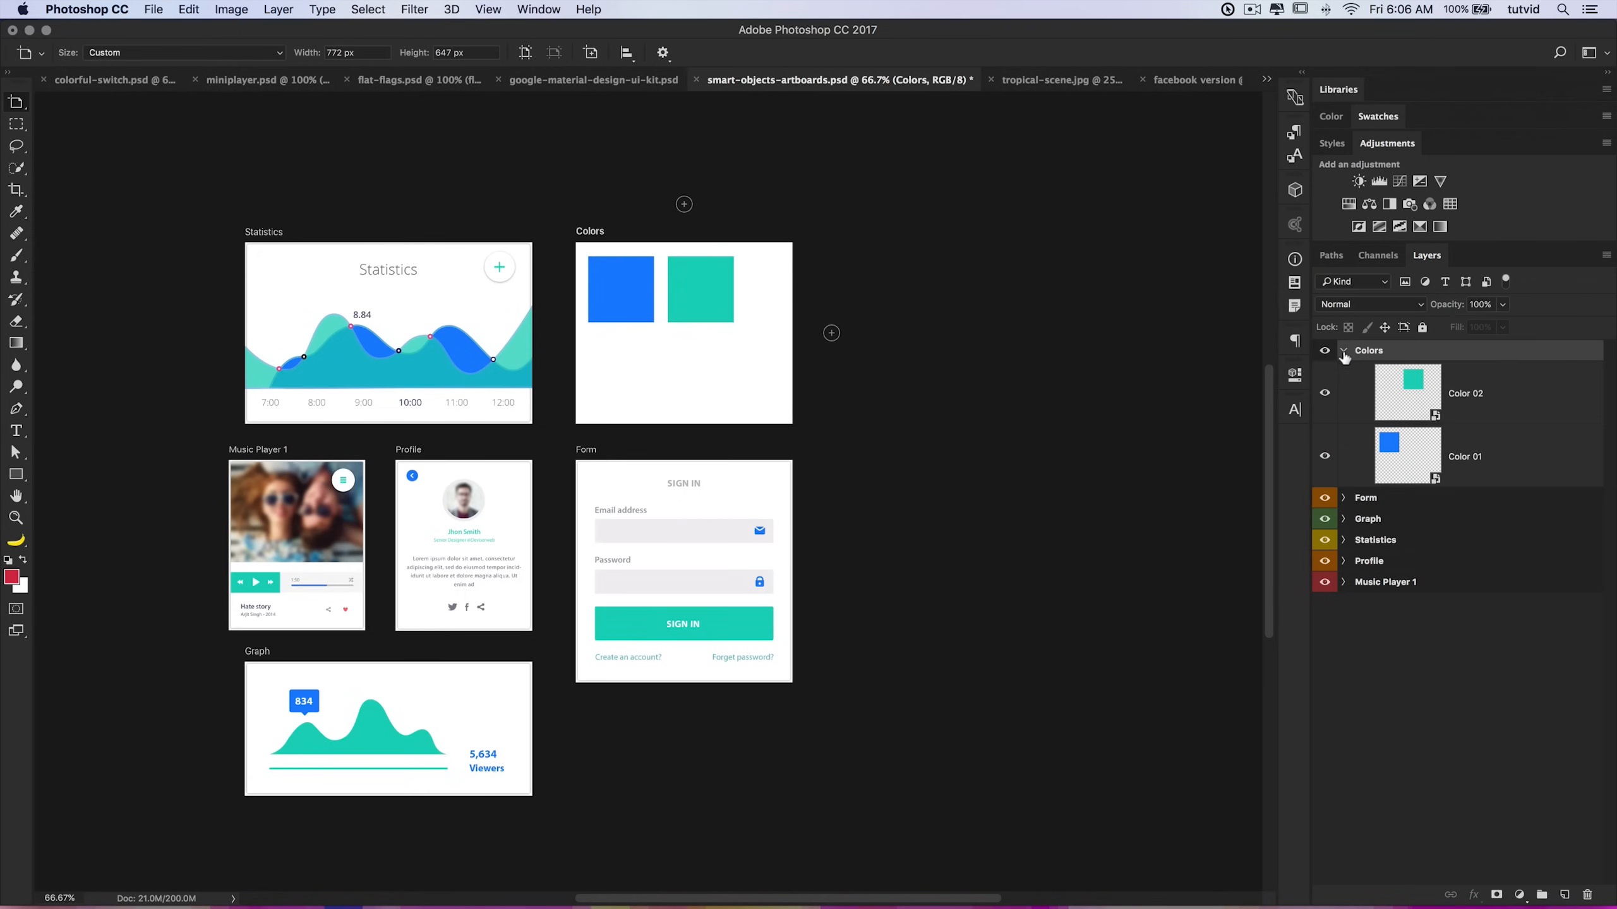
pyautogui.click(1398, 403)
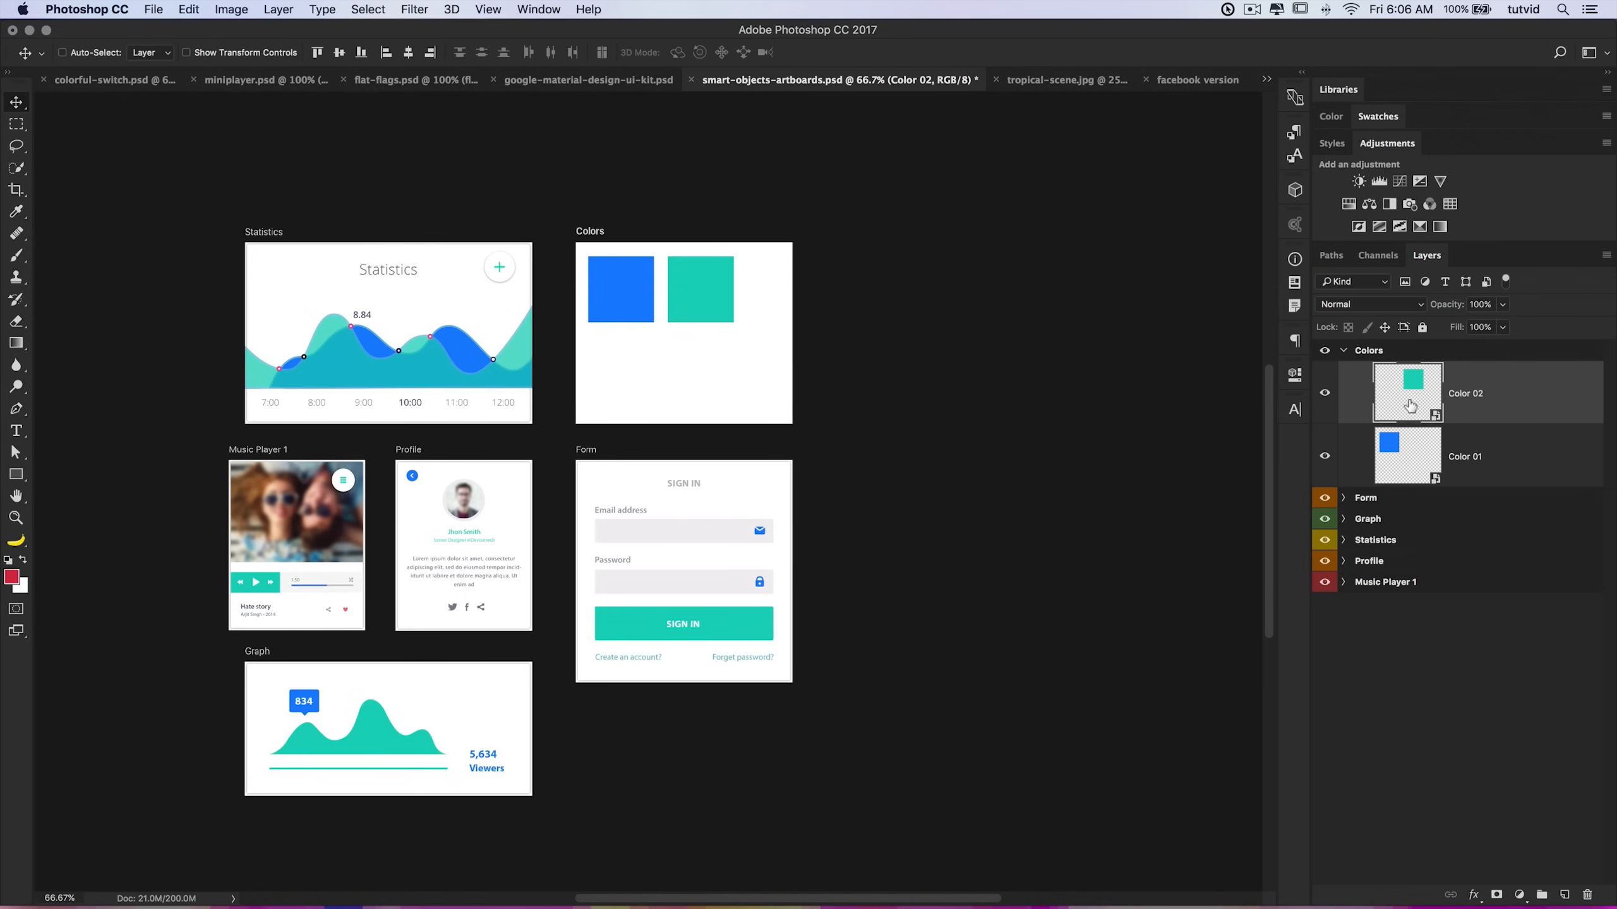
pyautogui.moveTo(712, 285); pyautogui.dragTo(385, 310)
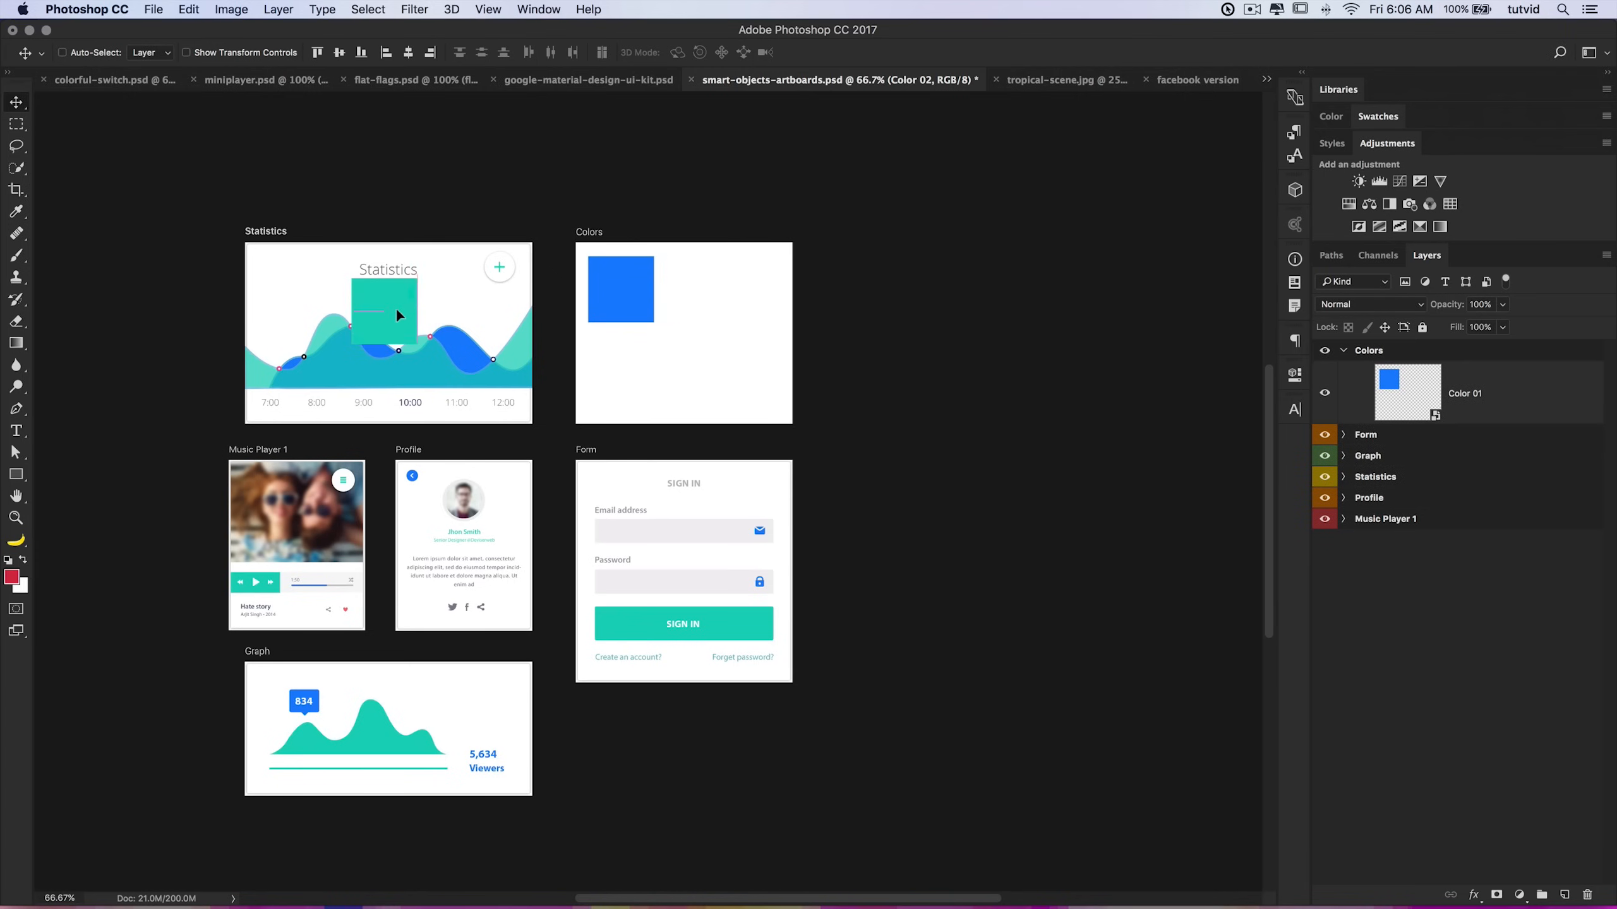
# Step: Move the Color 02 square back into the Colors artboard and collapse the artboard groups
pyautogui.click(1343, 477)
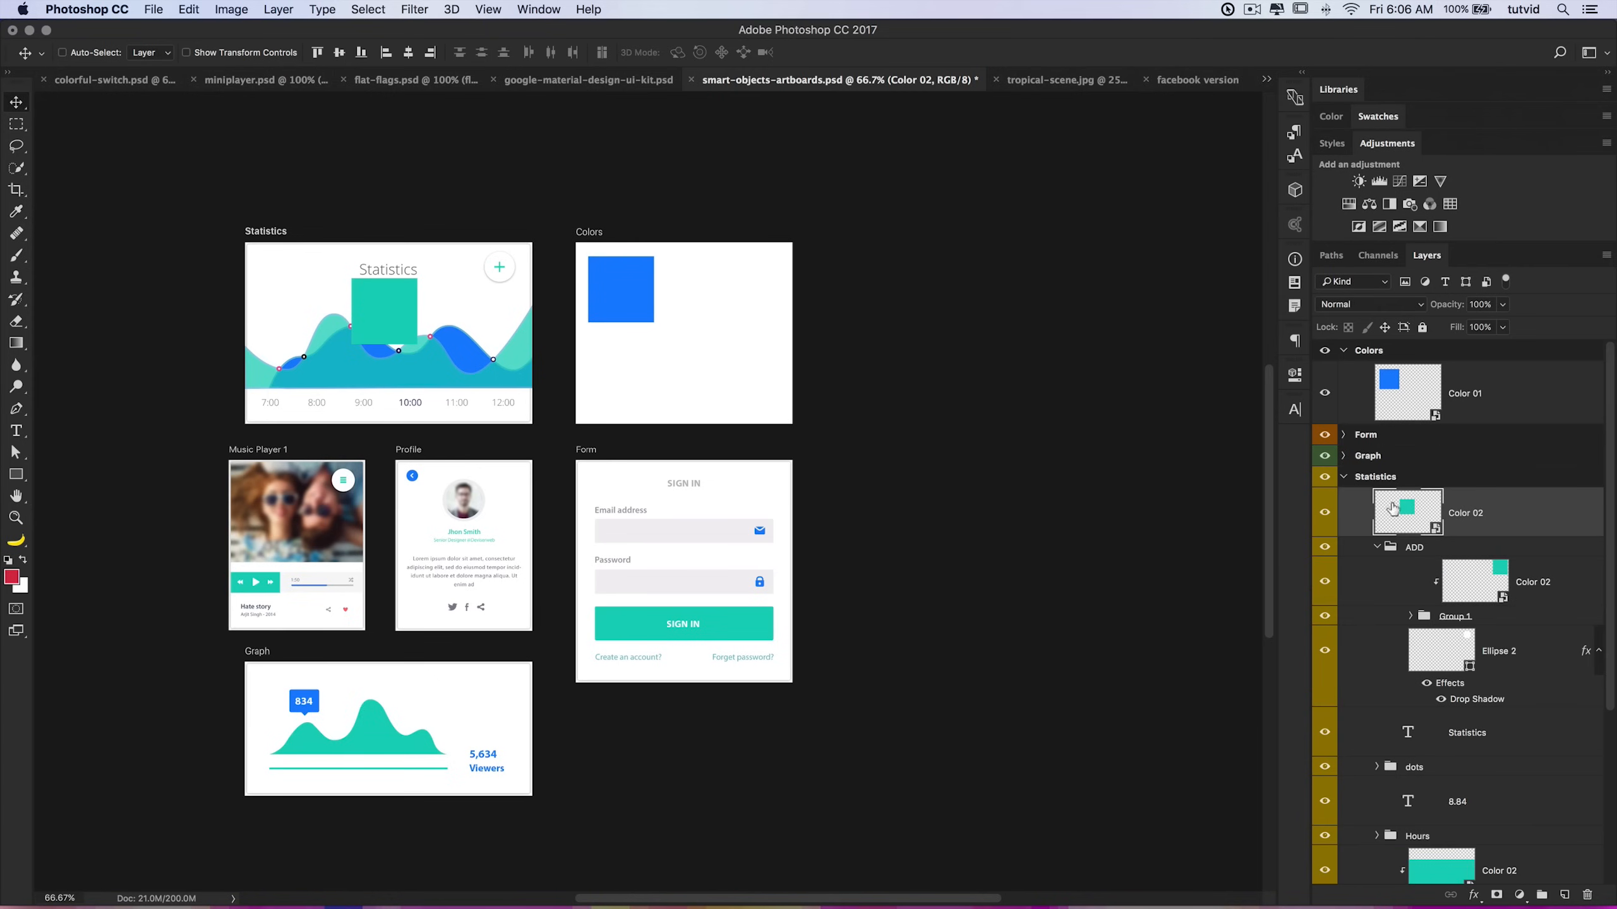
pyautogui.moveTo(482, 324); pyautogui.dragTo(711, 274)
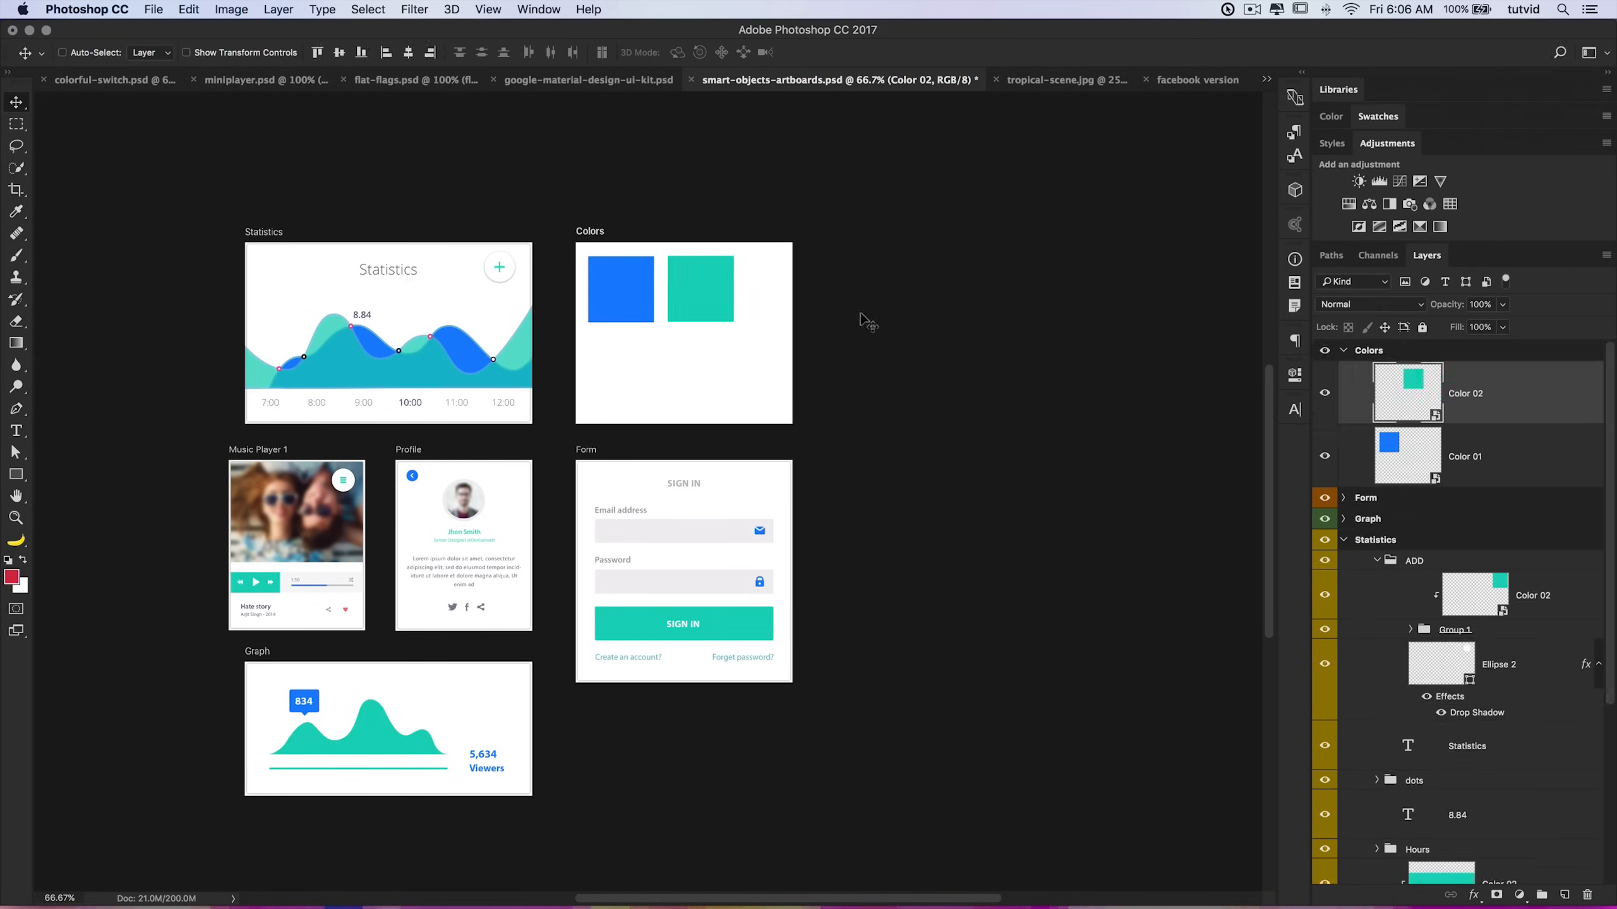
pyautogui.click(1343, 351)
pyautogui.click(1344, 415)
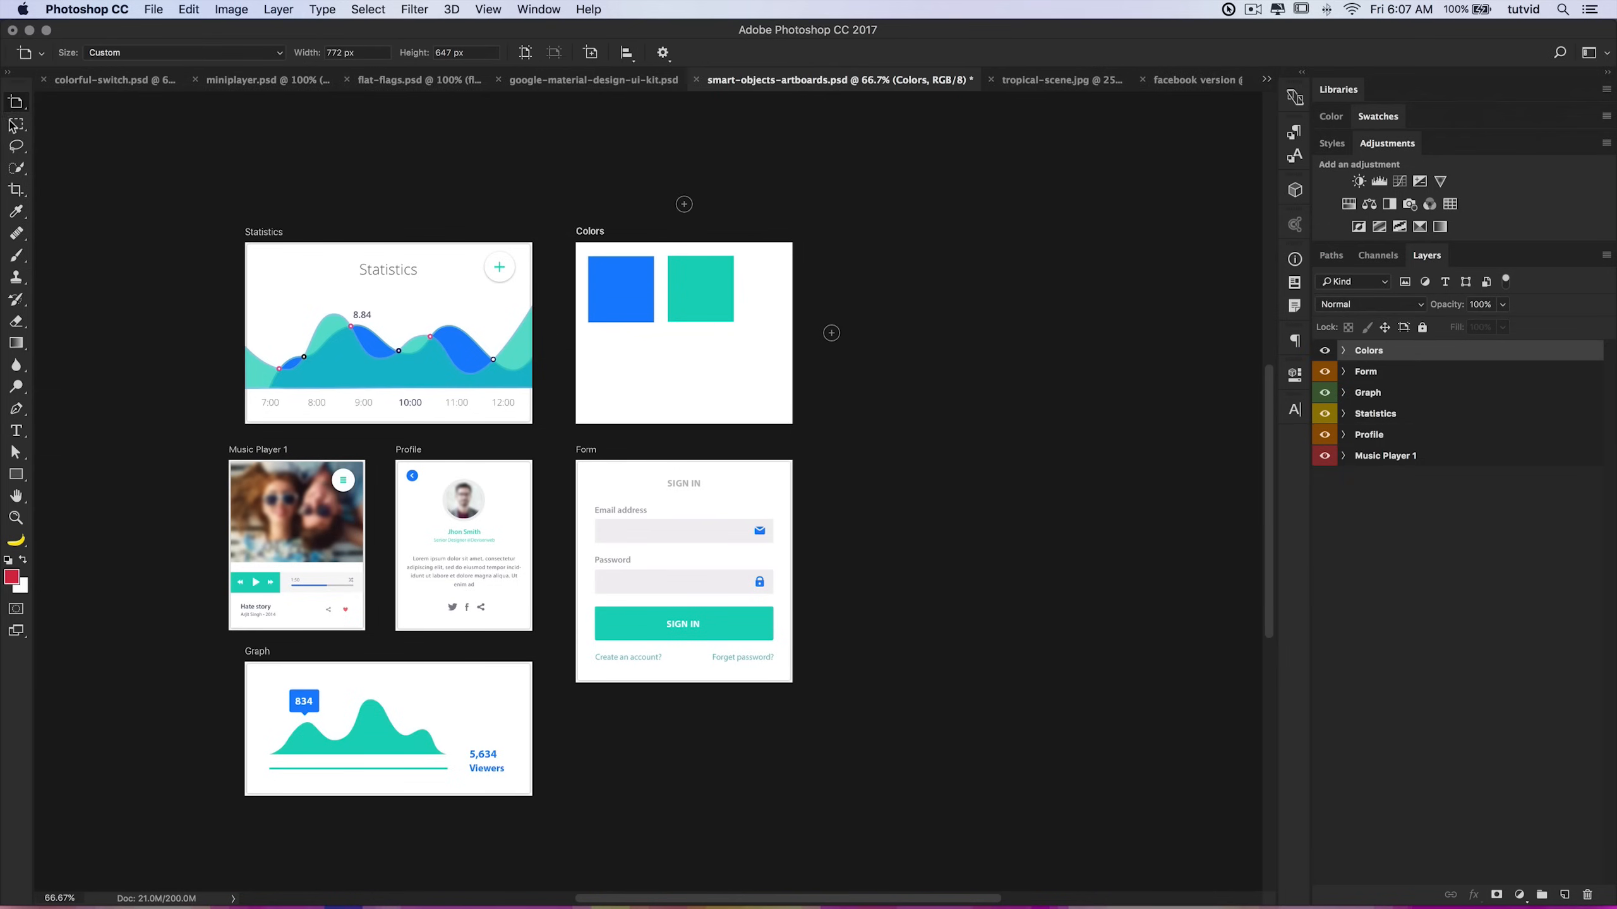
# Step: Draw a new artboard about 910 × 1245 px to the right of the Colors artboard with the Artboard Tool
pyautogui.click(16, 102)
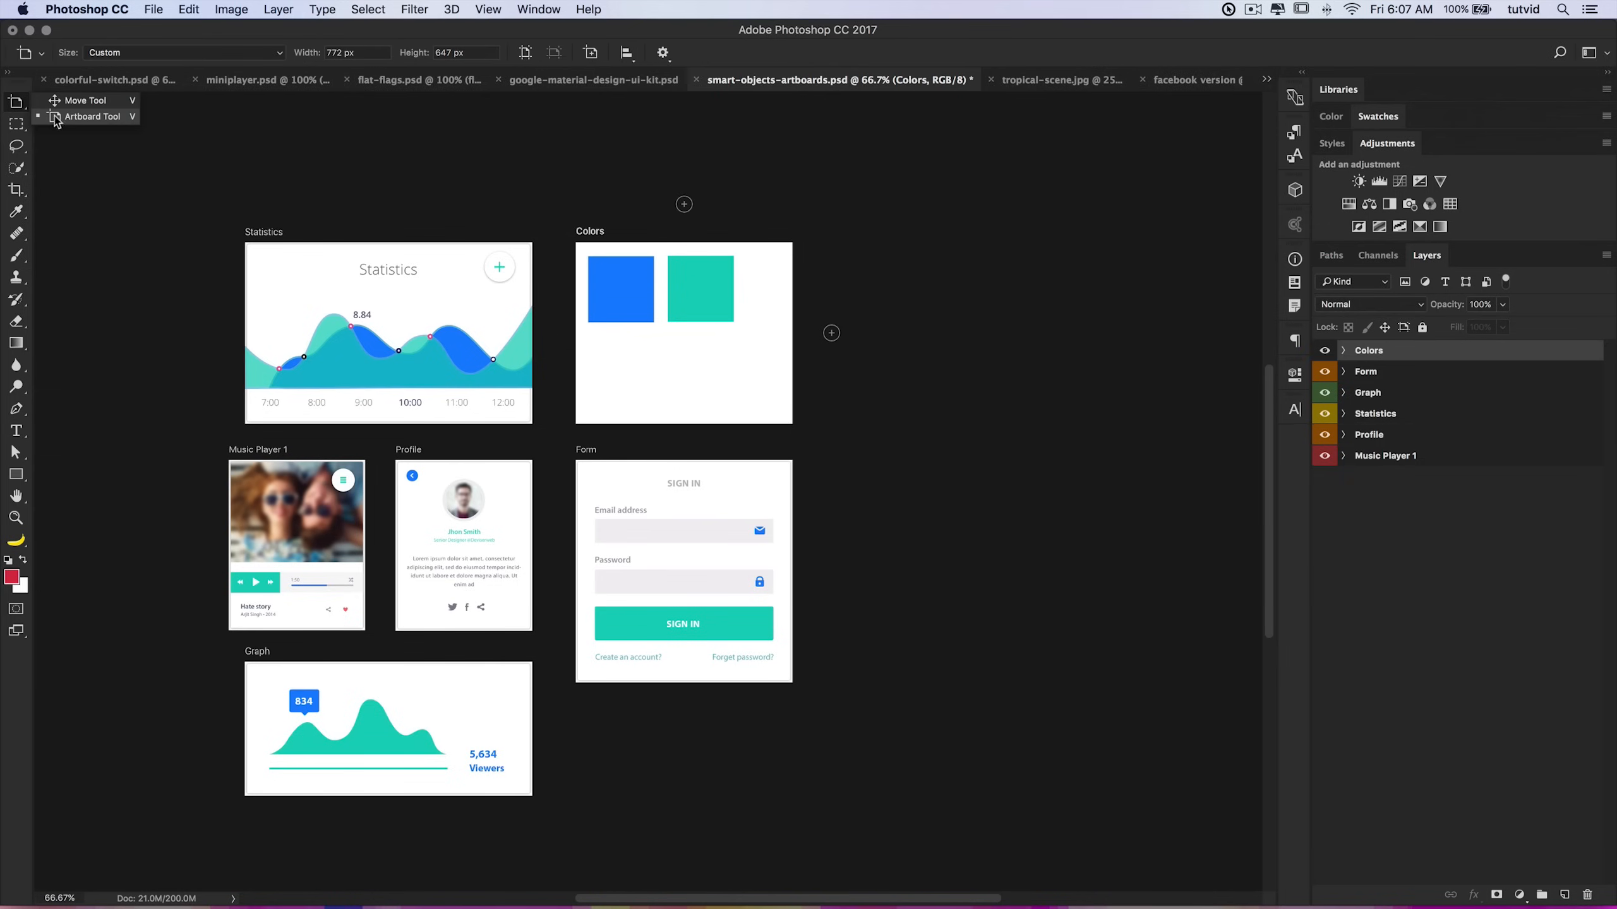
pyautogui.click(95, 118)
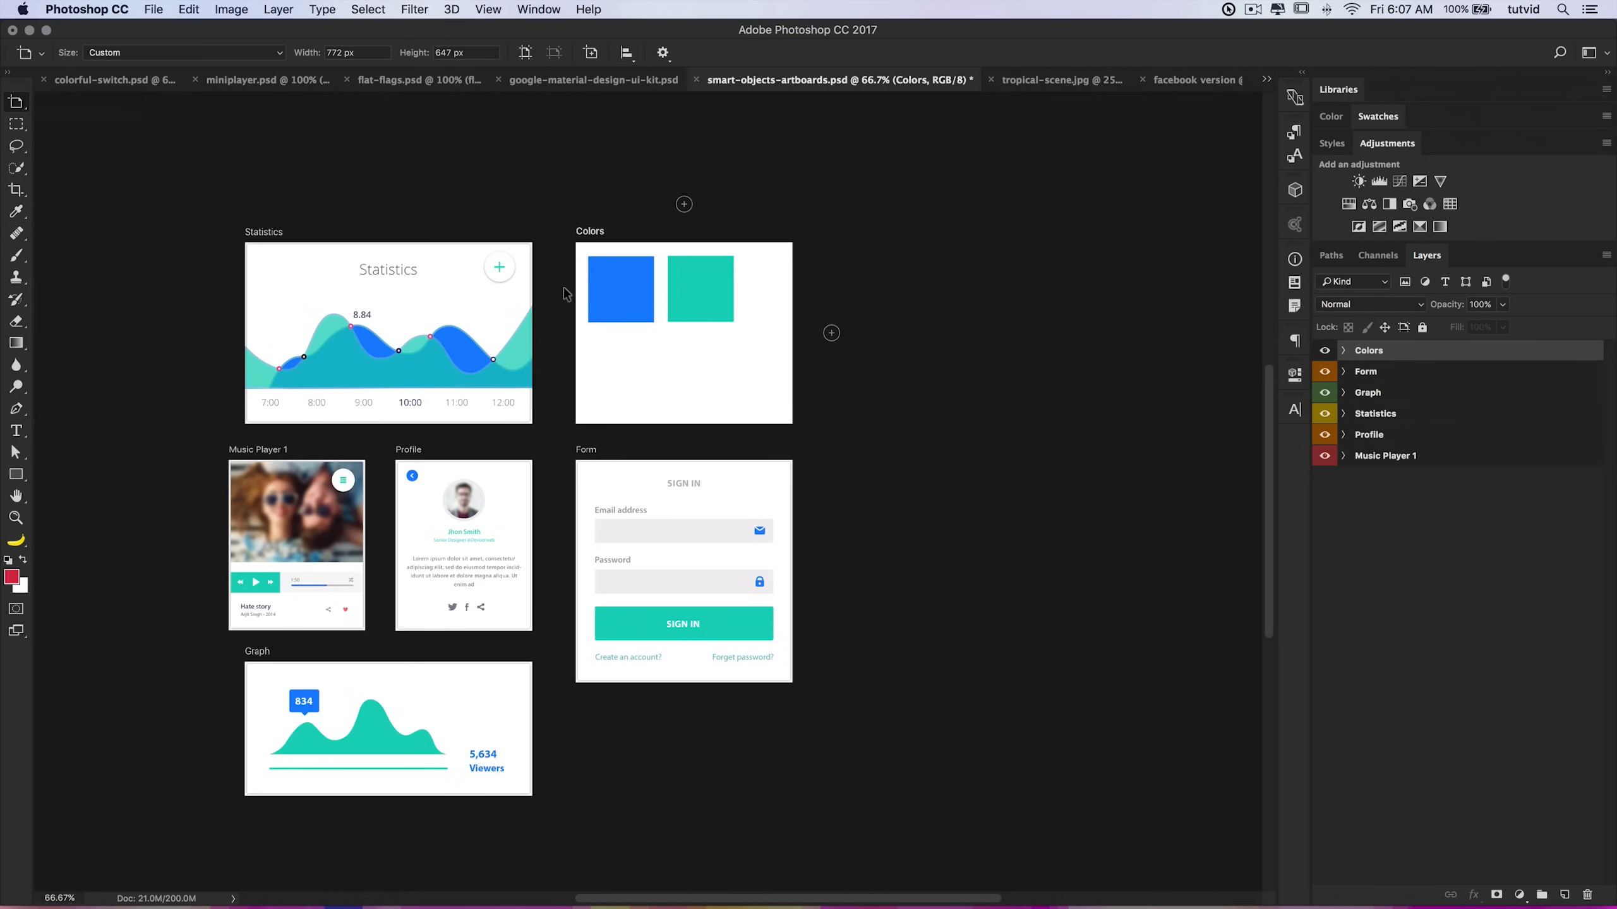
pyautogui.moveTo(927, 226); pyautogui.dragTo(1183, 575)
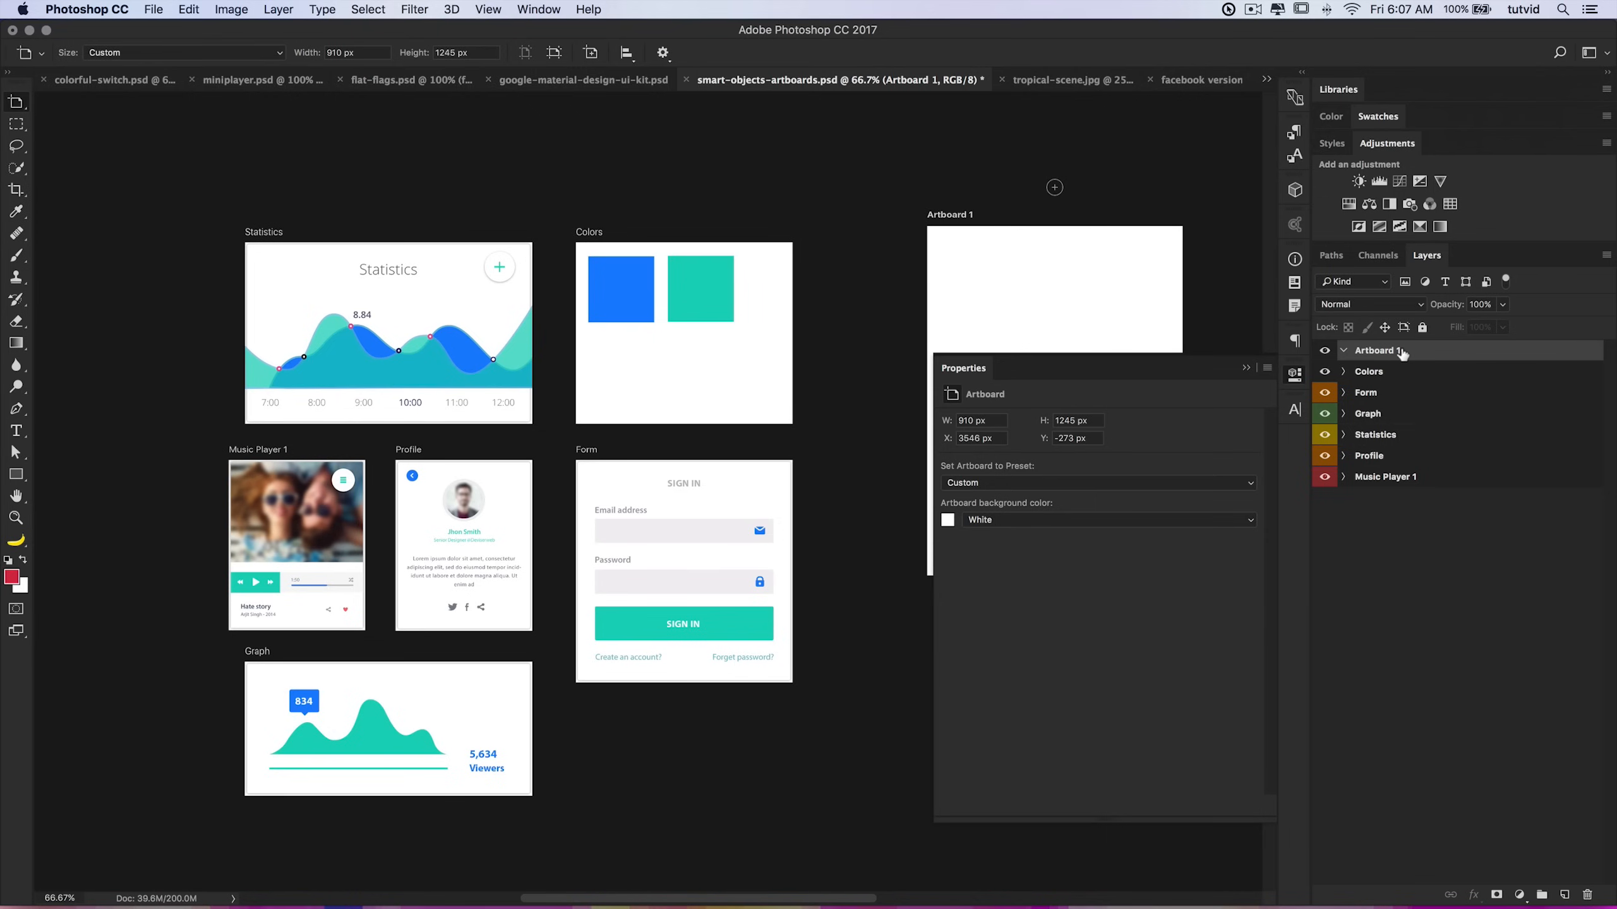
# Step: Rename the new artboard as Name it wahtever
pyautogui.doubleClick(1378, 352)
pyautogui.write('Name it wahtever')
pyautogui.press('Return')
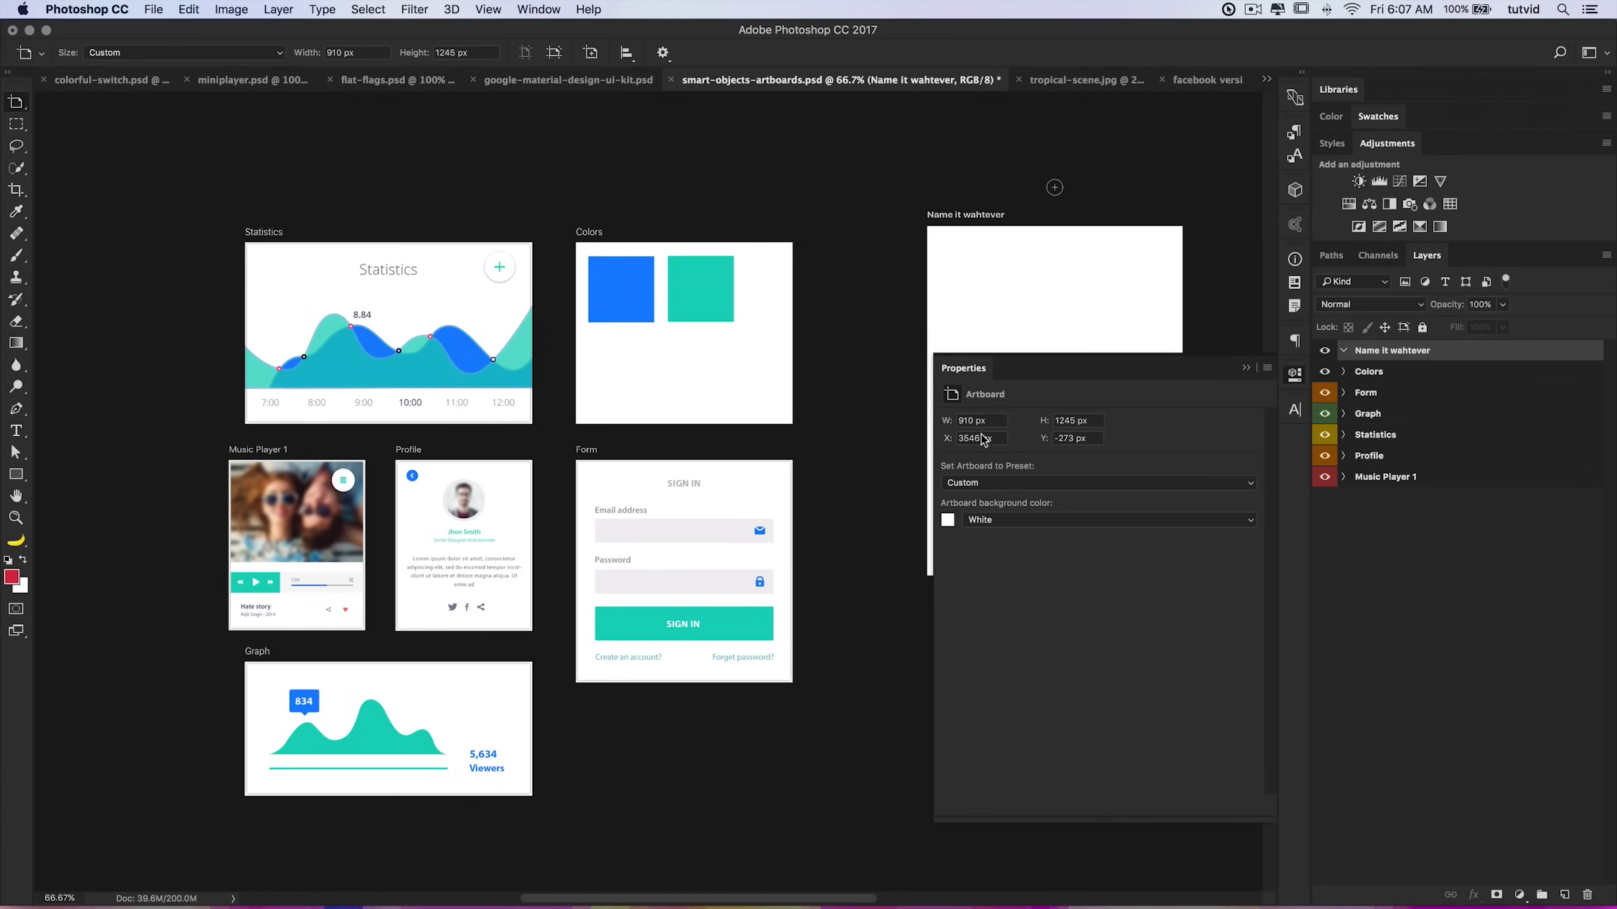
# Step: Move the new artboard further left, closer to the Colors artboard
pyautogui.moveTo(1125, 372); pyautogui.dragTo(568, 269)
pyautogui.click(434, 317)
pyautogui.press('Tab')
pyautogui.press('Tab')
pyautogui.press('Tab')
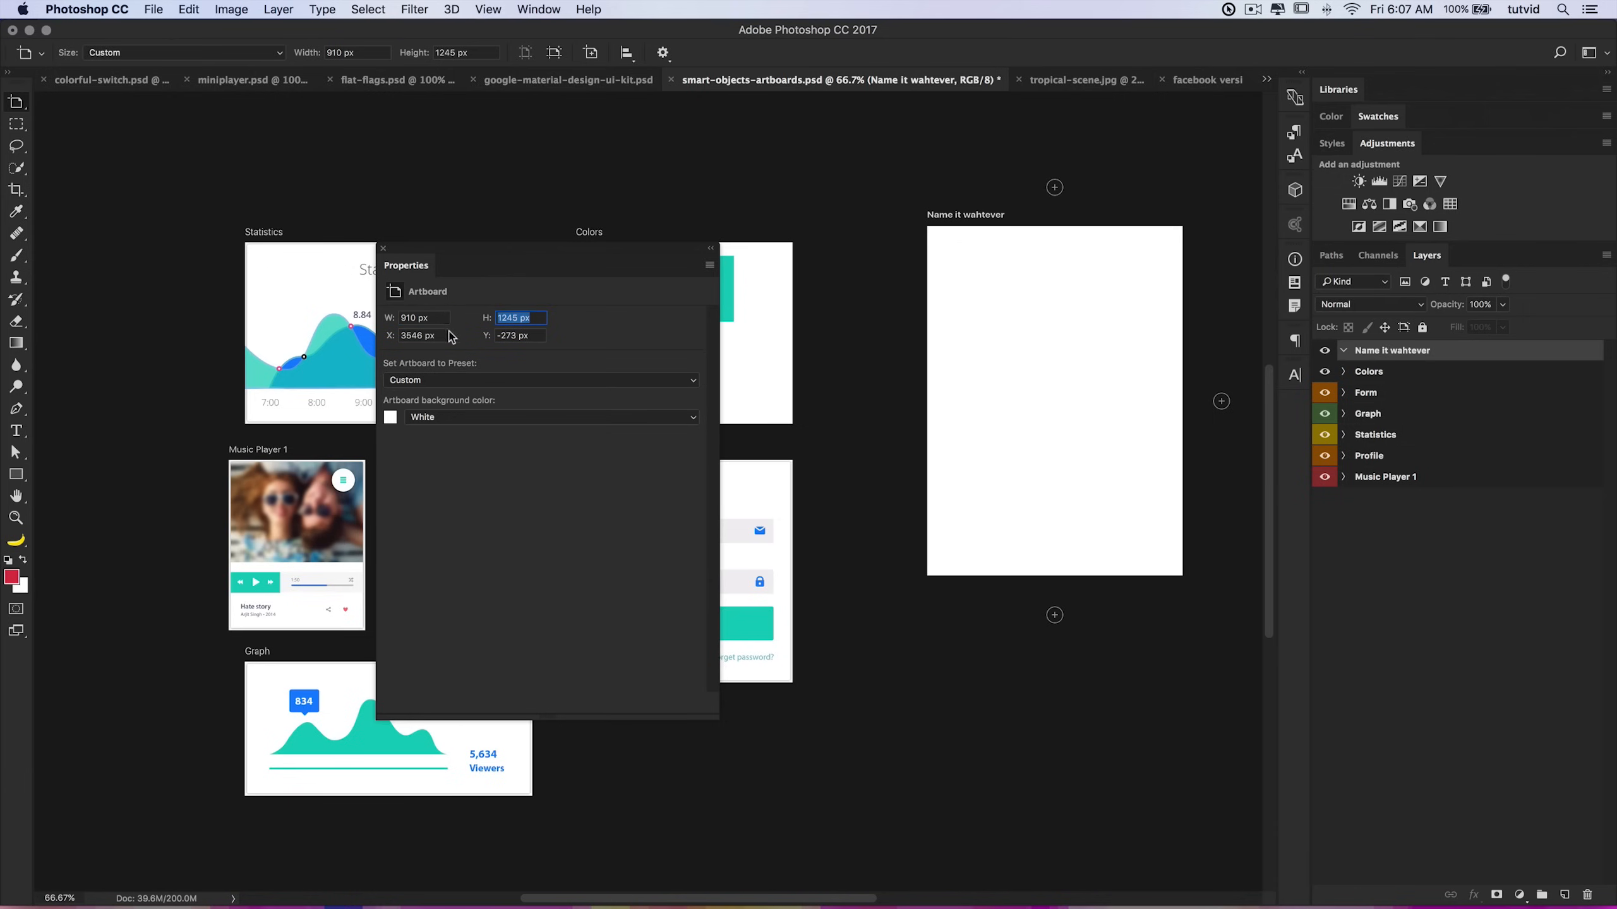
pyautogui.press('v')
pyautogui.moveTo(1055, 280); pyautogui.dragTo(948, 280)
# Step: Set the new artboard's background colour to Black
pyautogui.moveTo(551, 254); pyautogui.dragTo(480, 272)
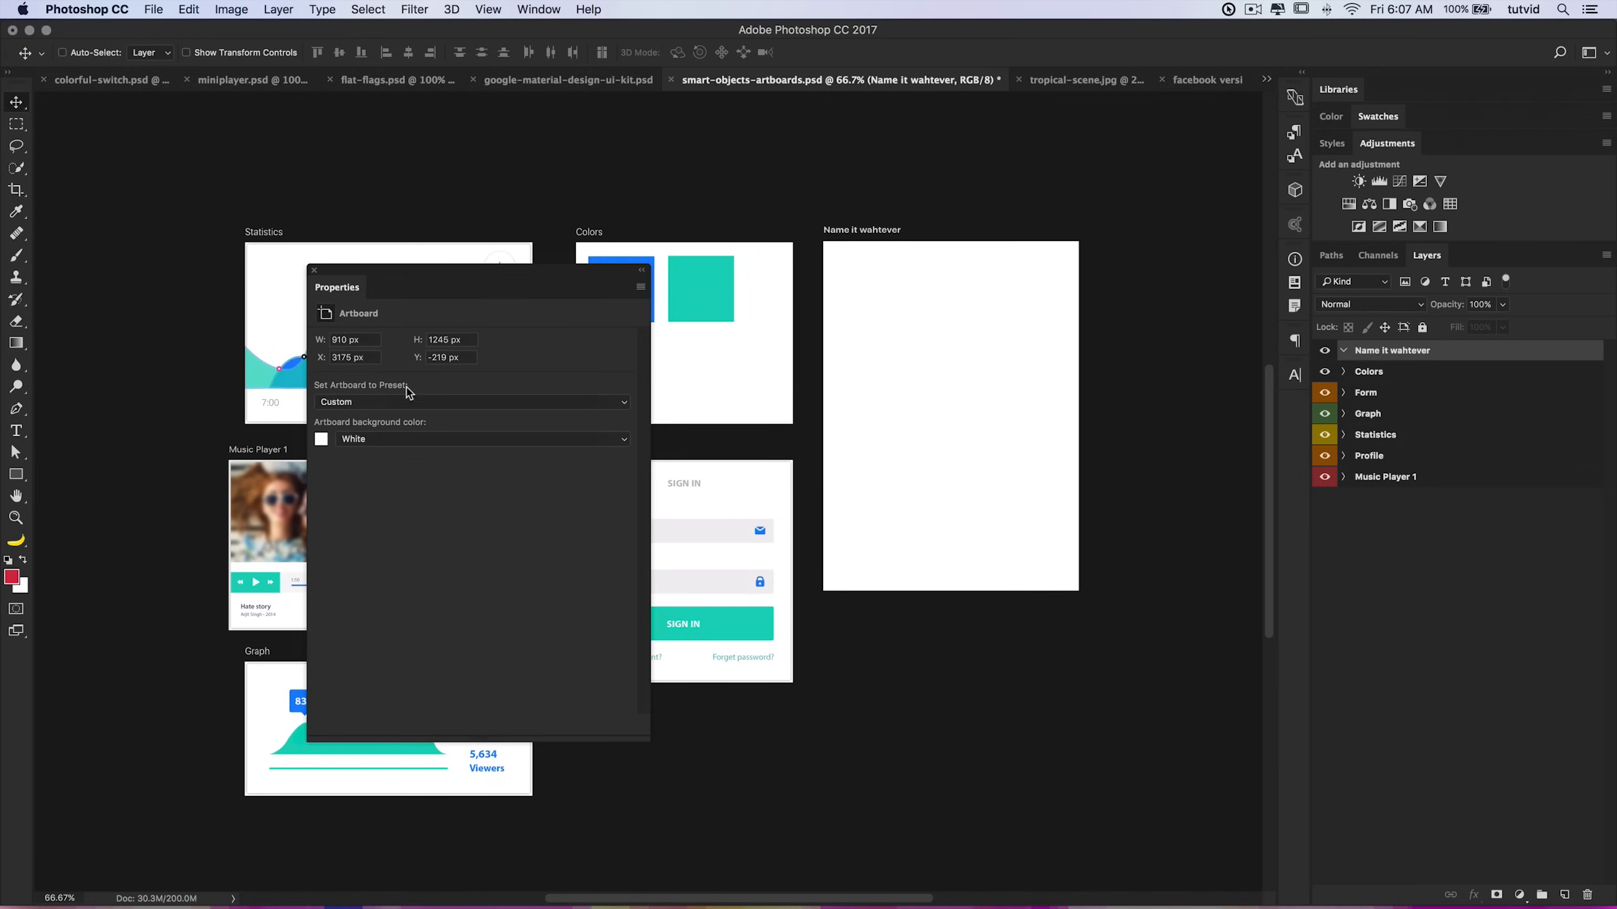
pyautogui.click(382, 440)
pyautogui.click(384, 451)
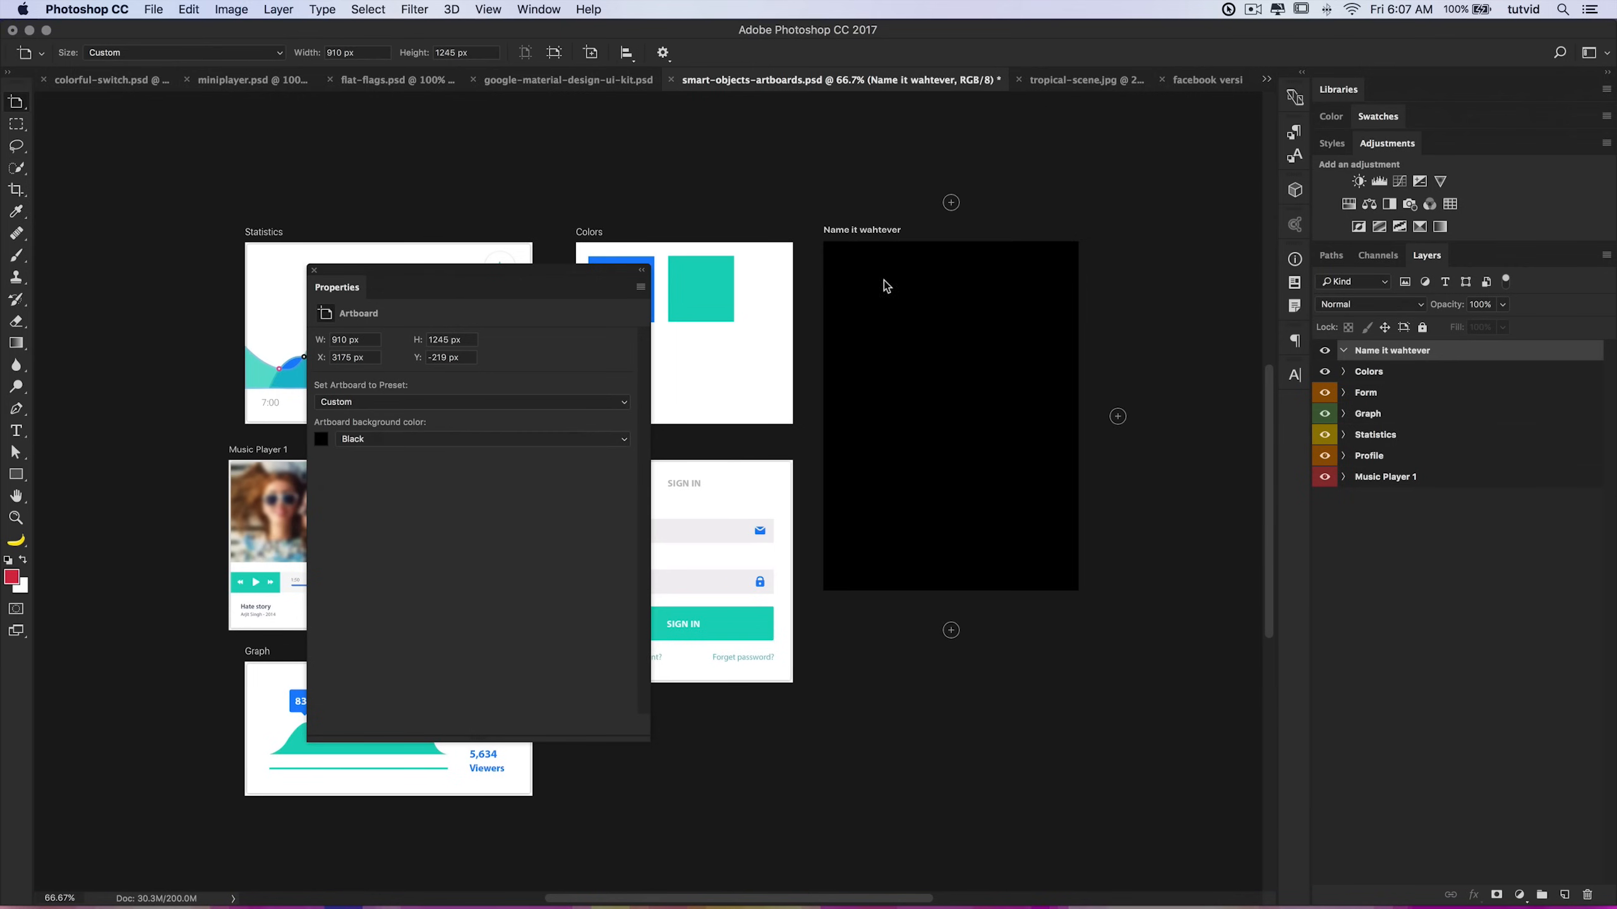
# Step: Set the new artboard's background colour to a custom red, #981b1b
pyautogui.click(389, 439)
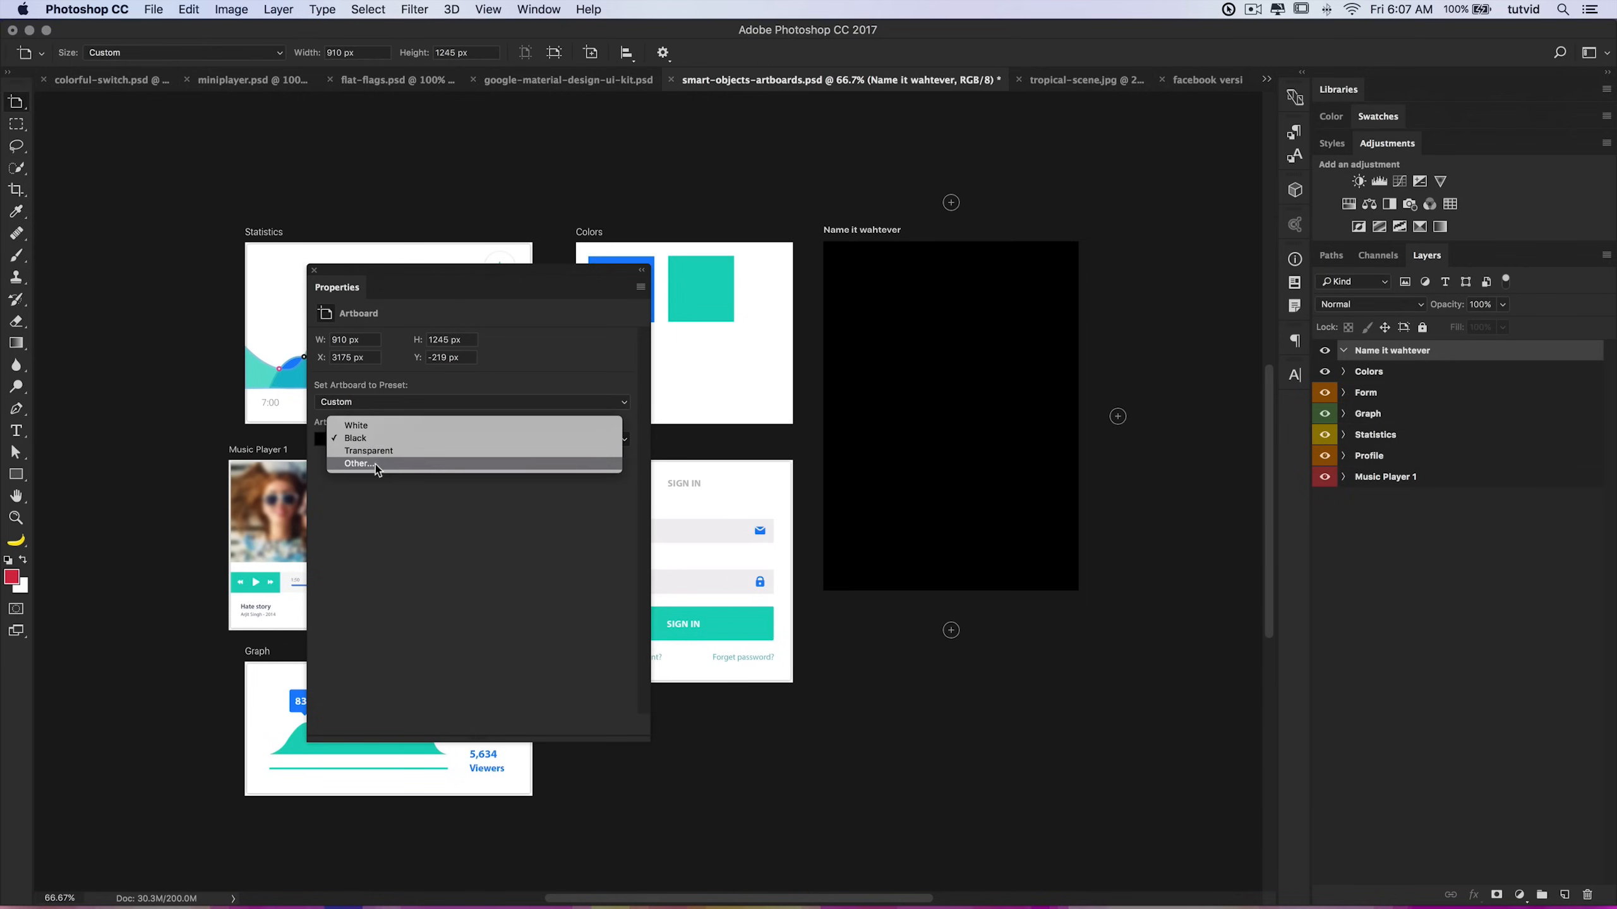
pyautogui.click(376, 468)
pyautogui.click(948, 464)
pyautogui.click(870, 405)
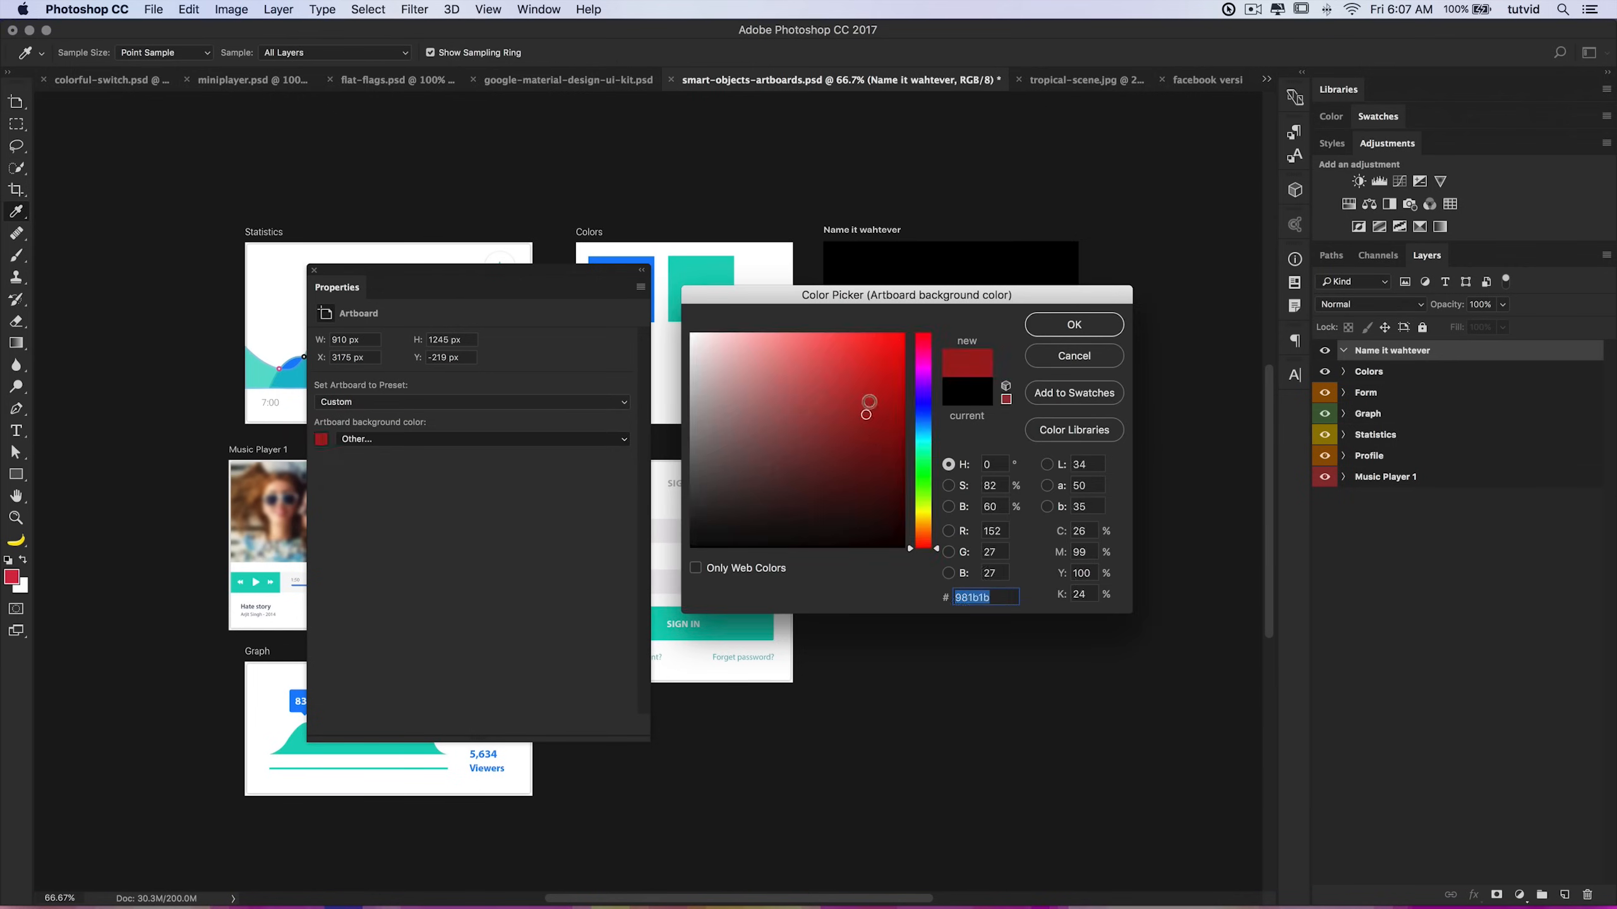
pyautogui.click(1073, 324)
# Step: Change the new artboard's background colour to White and move the Properties panel aside
pyautogui.click(513, 441)
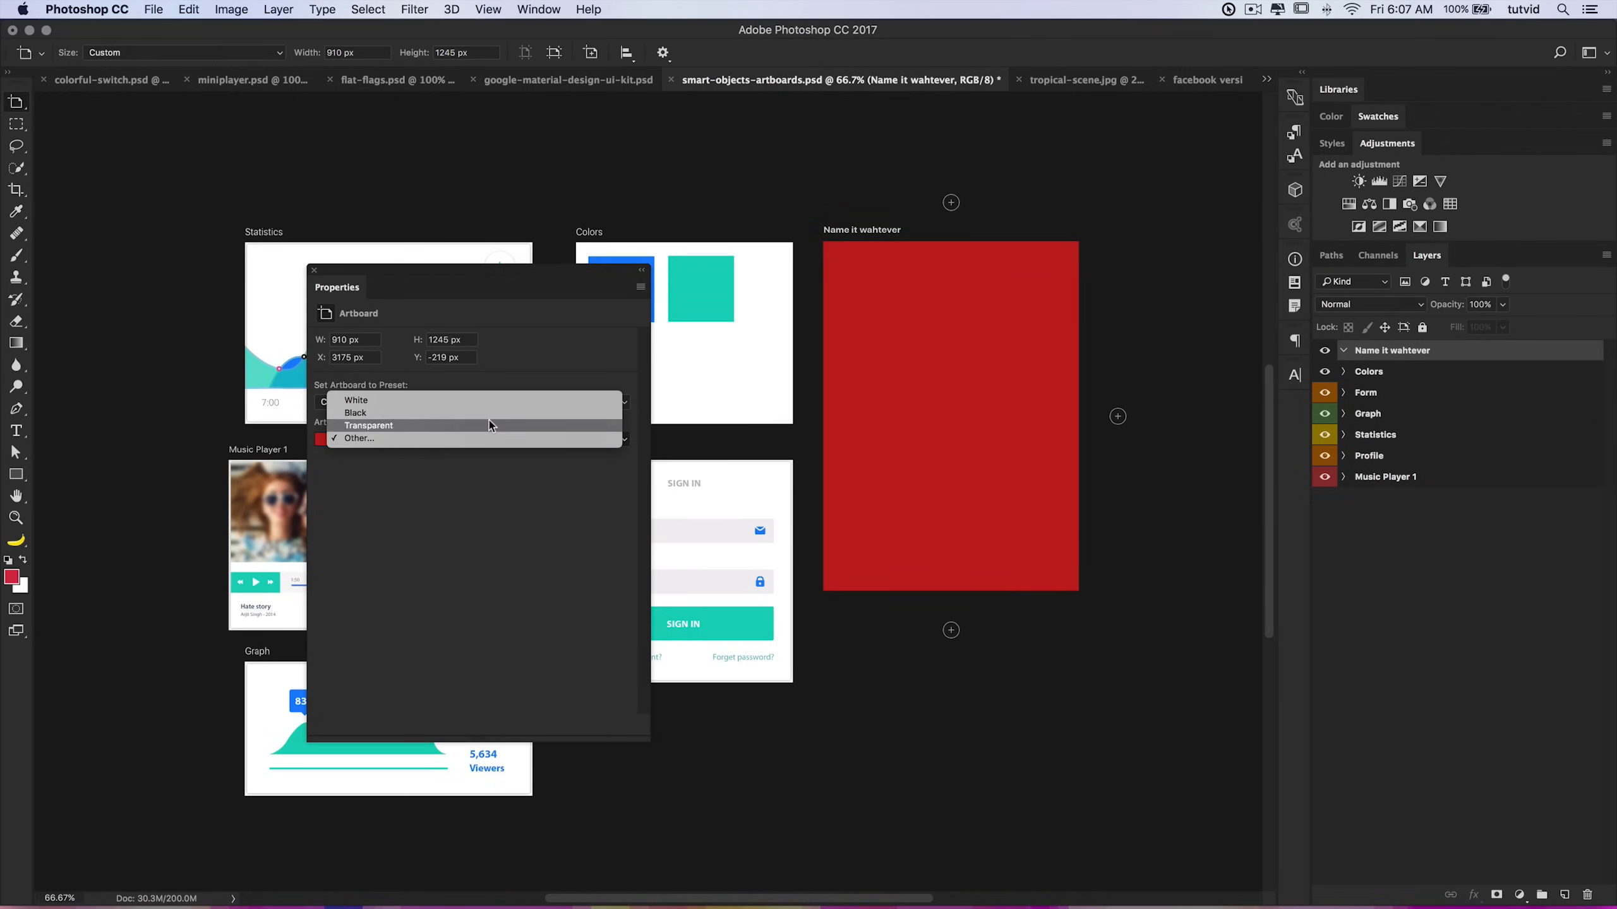
pyautogui.click(432, 395)
pyautogui.moveTo(339, 288); pyautogui.dragTo(1295, 408)
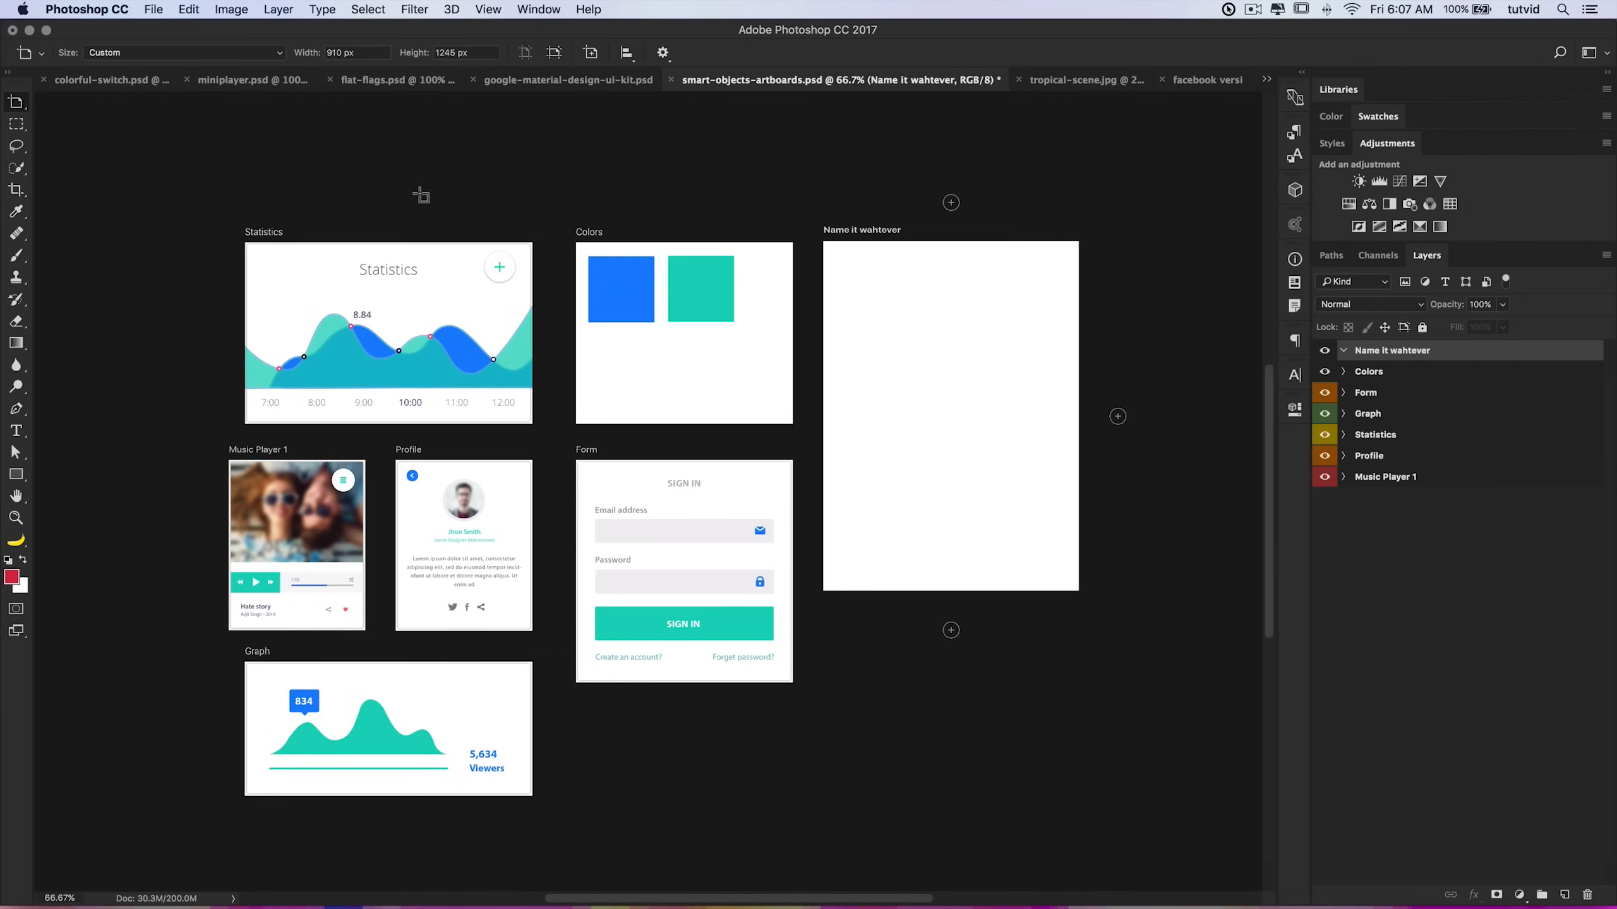
pyautogui.click(205, 54)
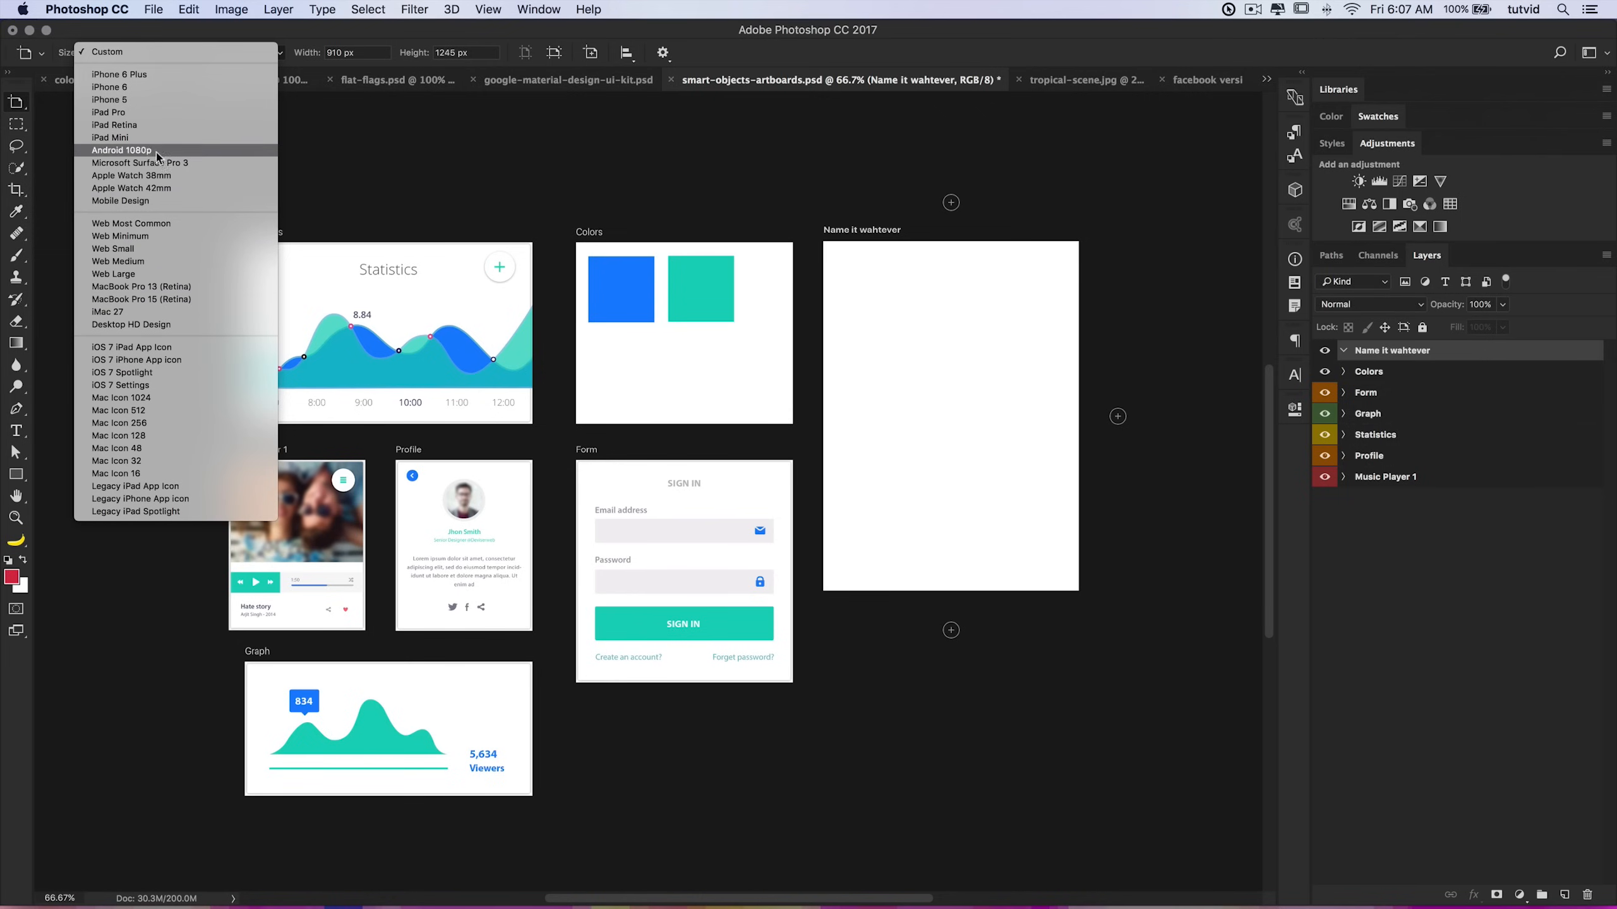
pyautogui.click(120, 52)
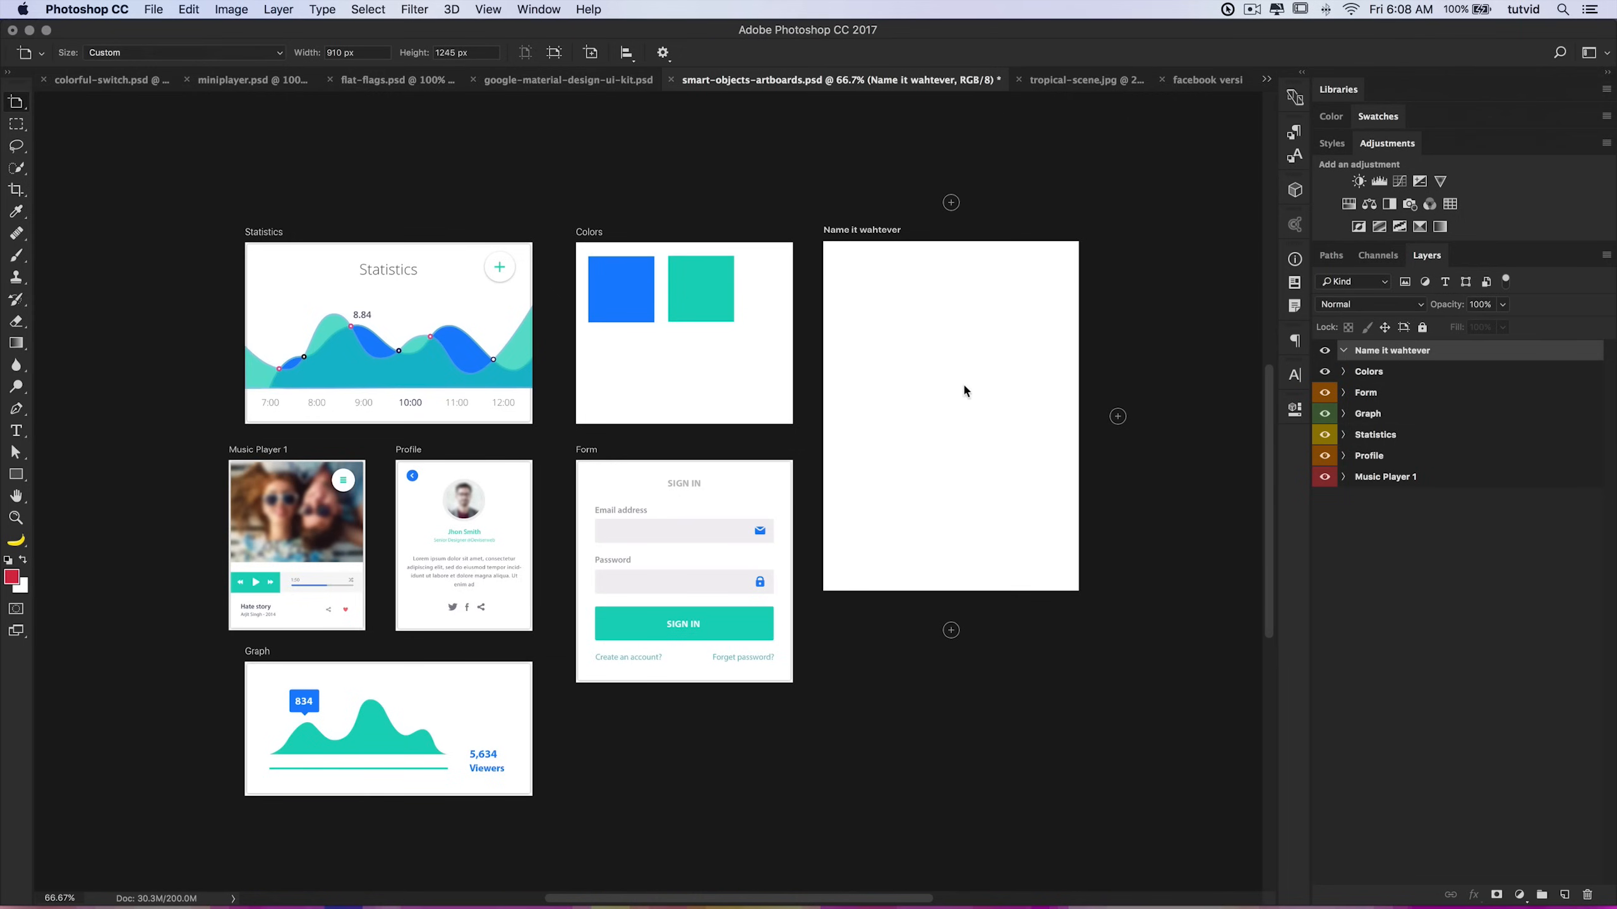
pyautogui.moveTo(962, 464); pyautogui.dragTo(892, 440)
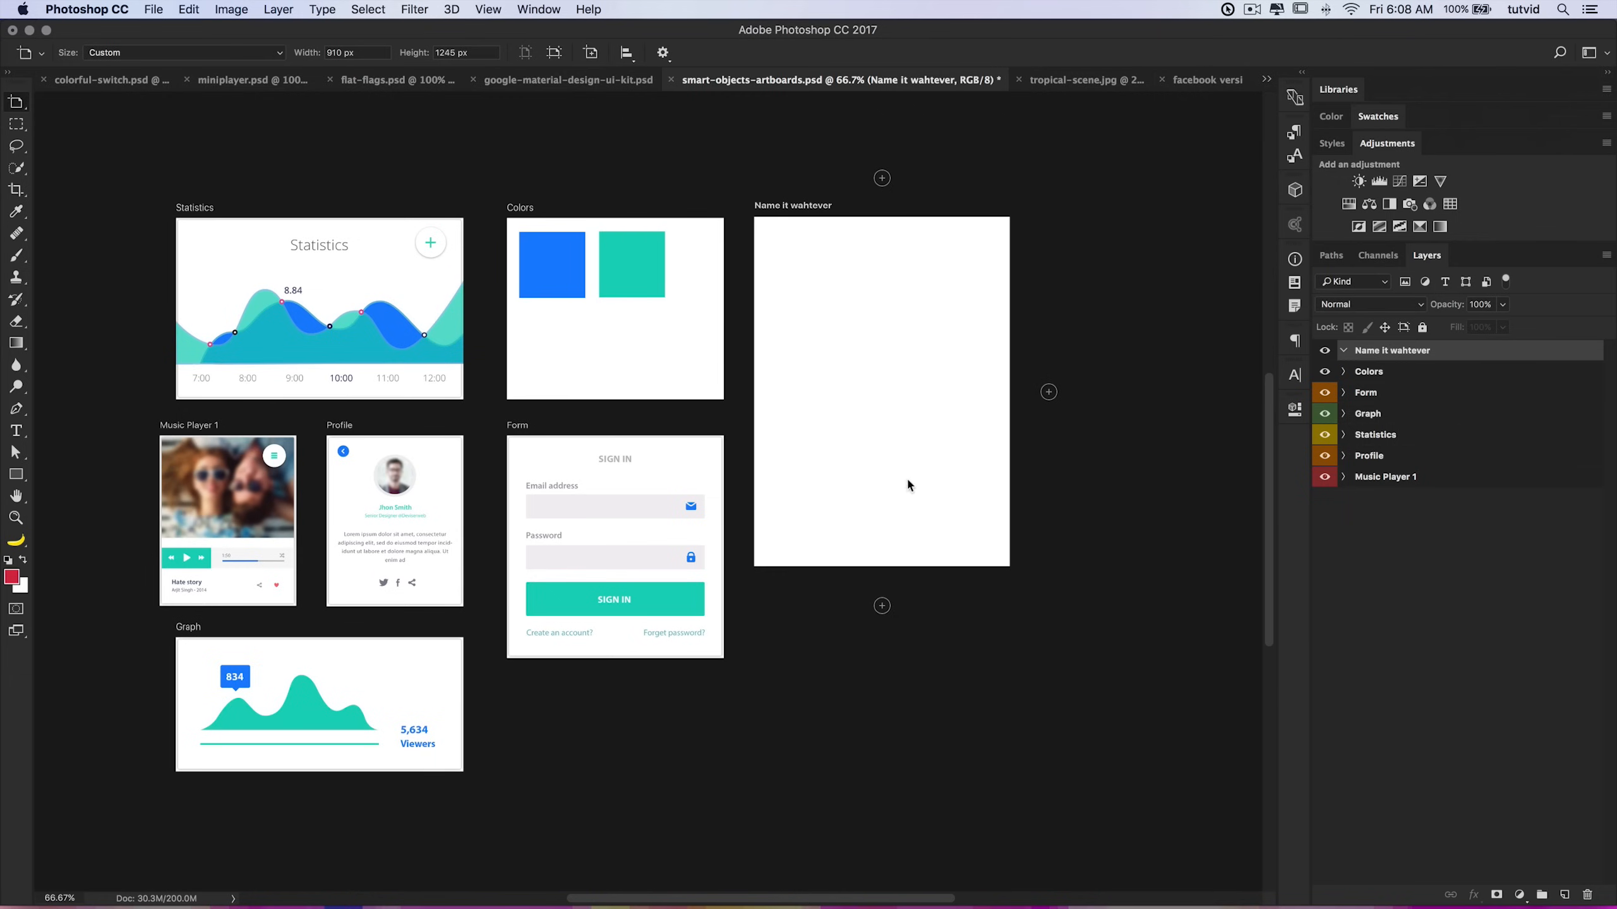
# Step: Duplicate the Form artboard's layers into the new artboard, then undo the duplication
pyautogui.click(1343, 393)
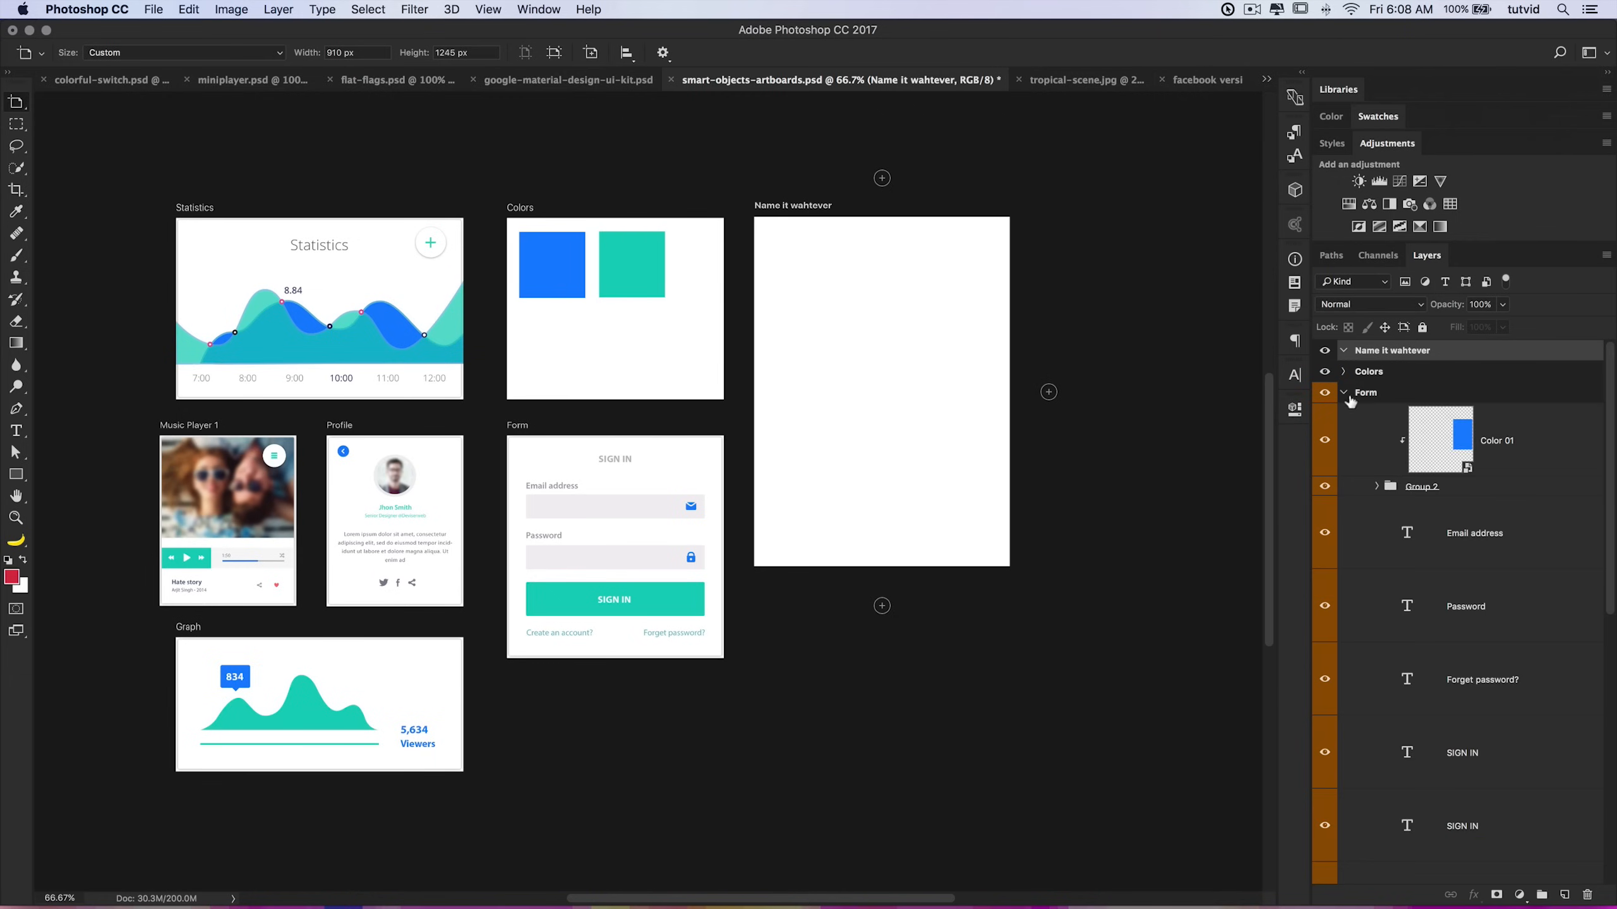
pyautogui.click(1552, 445)
pyautogui.scroll(-5, 1515, 510)
pyautogui.scroll(-5, 1509, 541)
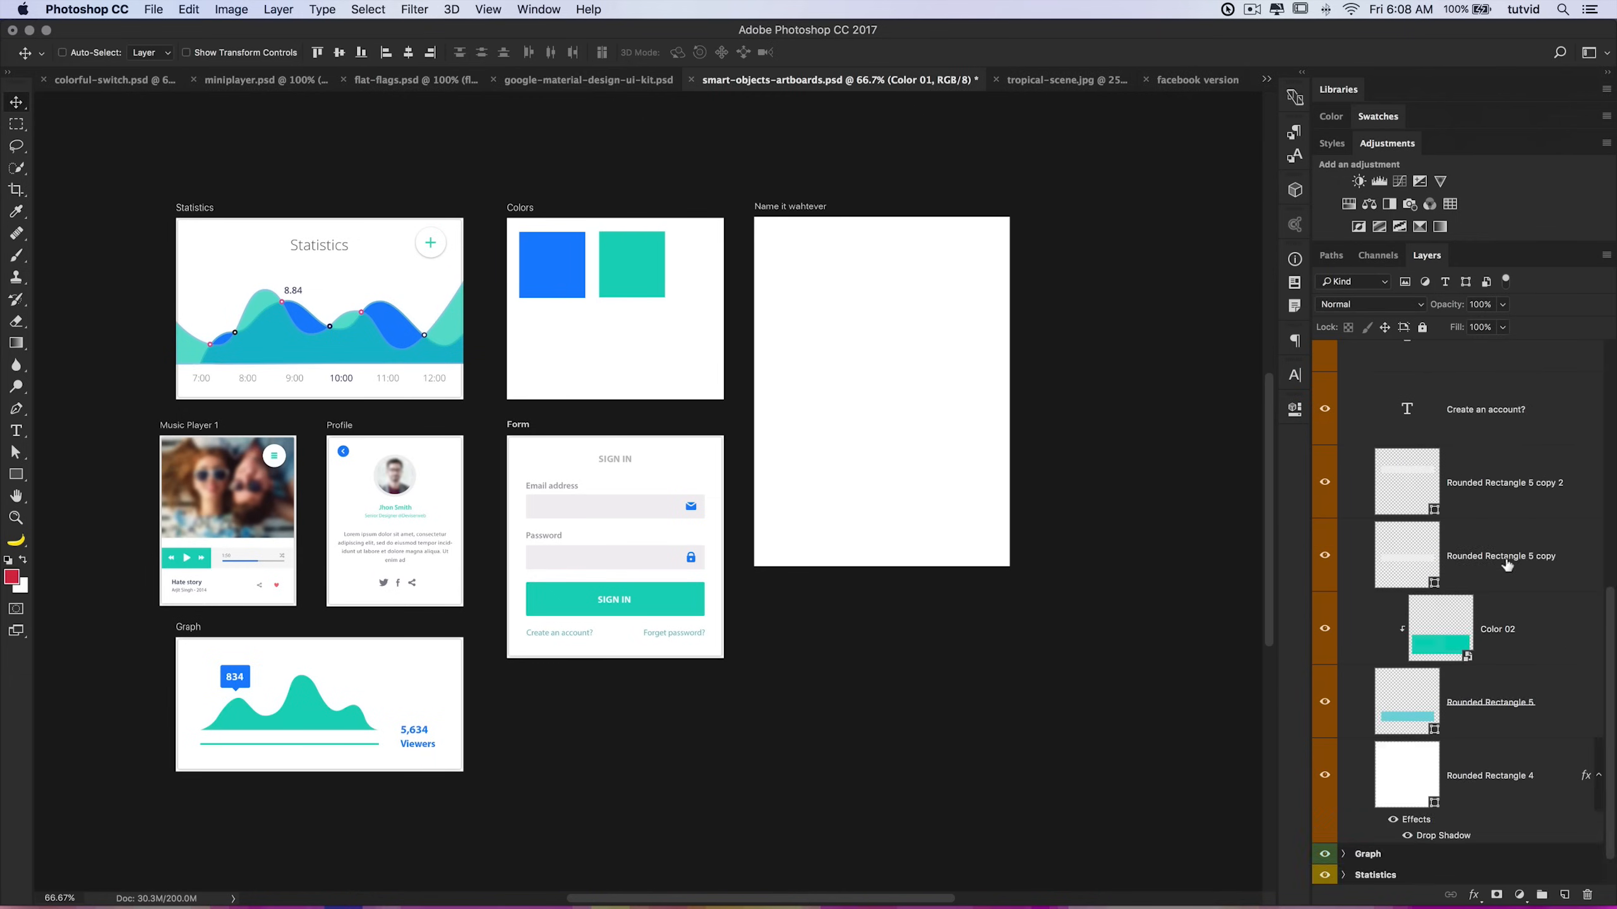
pyautogui.keyDown('shift'); pyautogui.click(1469, 718); pyautogui.keyUp('shift')
pyautogui.scroll(2, 1439, 630)
pyautogui.scroll(5, 1438, 629)
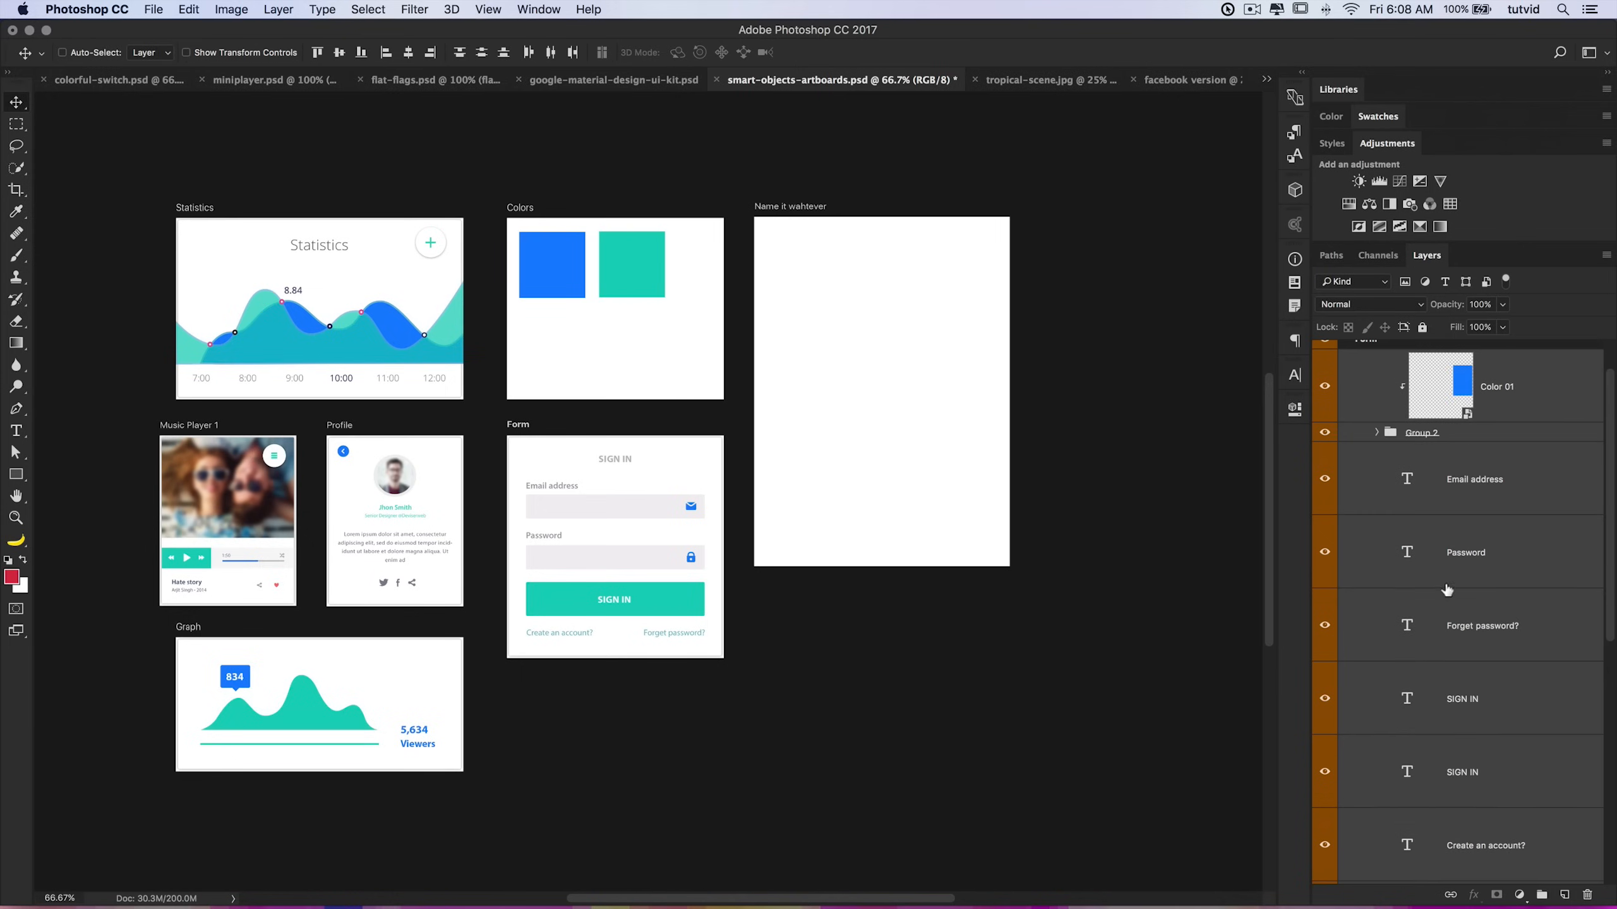
pyautogui.scroll(2, 1426, 485)
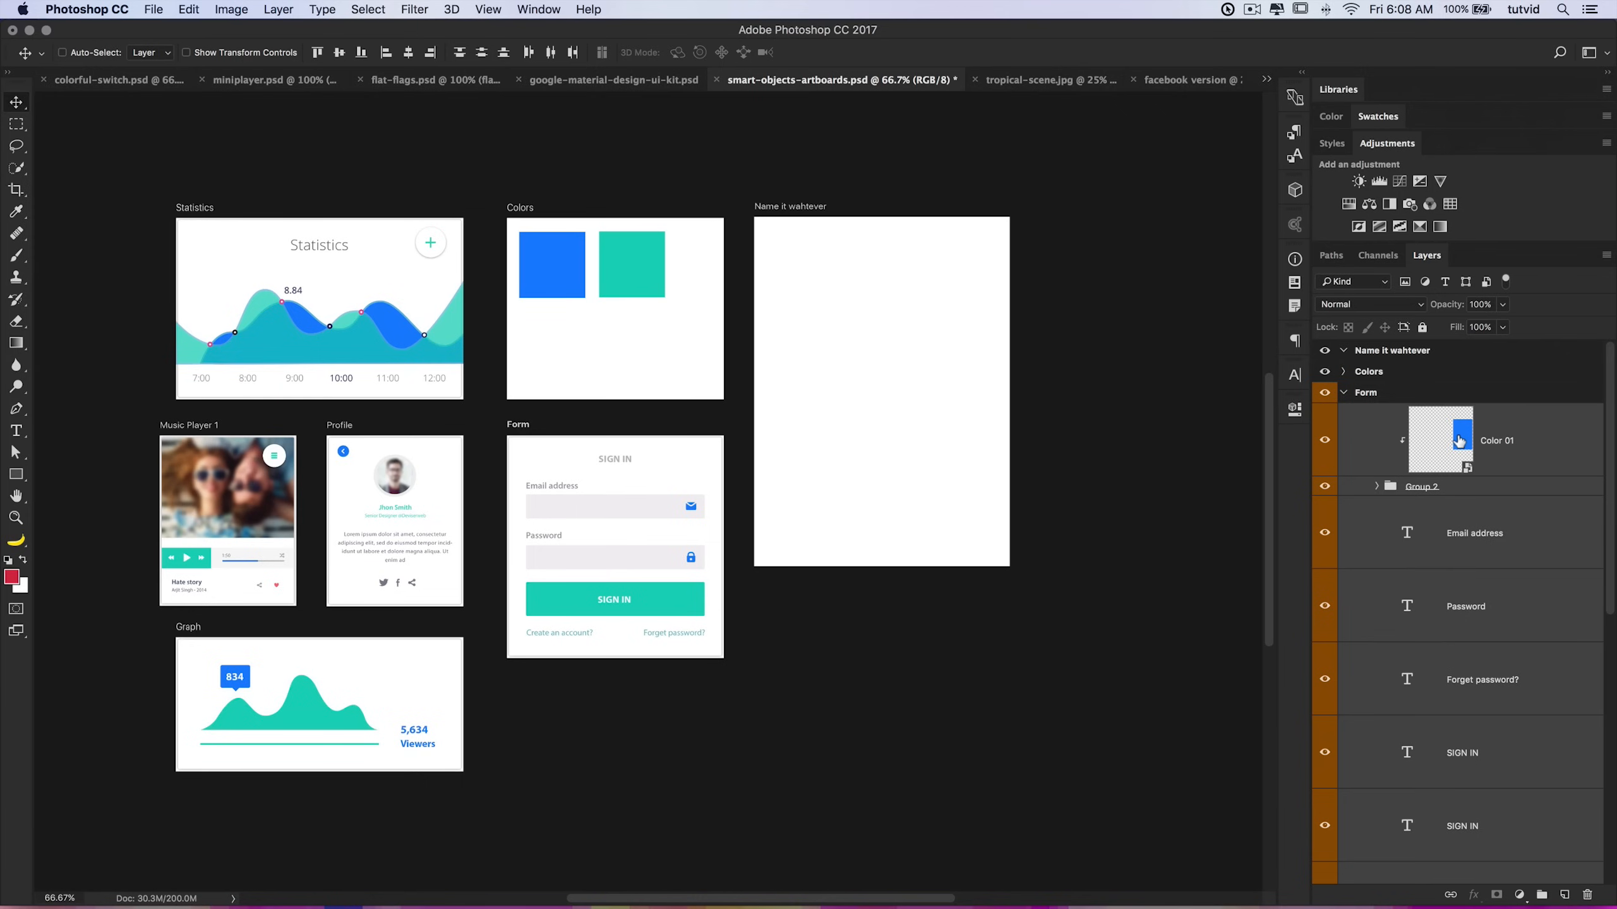
pyautogui.press('alt')
pyautogui.moveTo(1513, 447); pyautogui.dragTo(1395, 355)
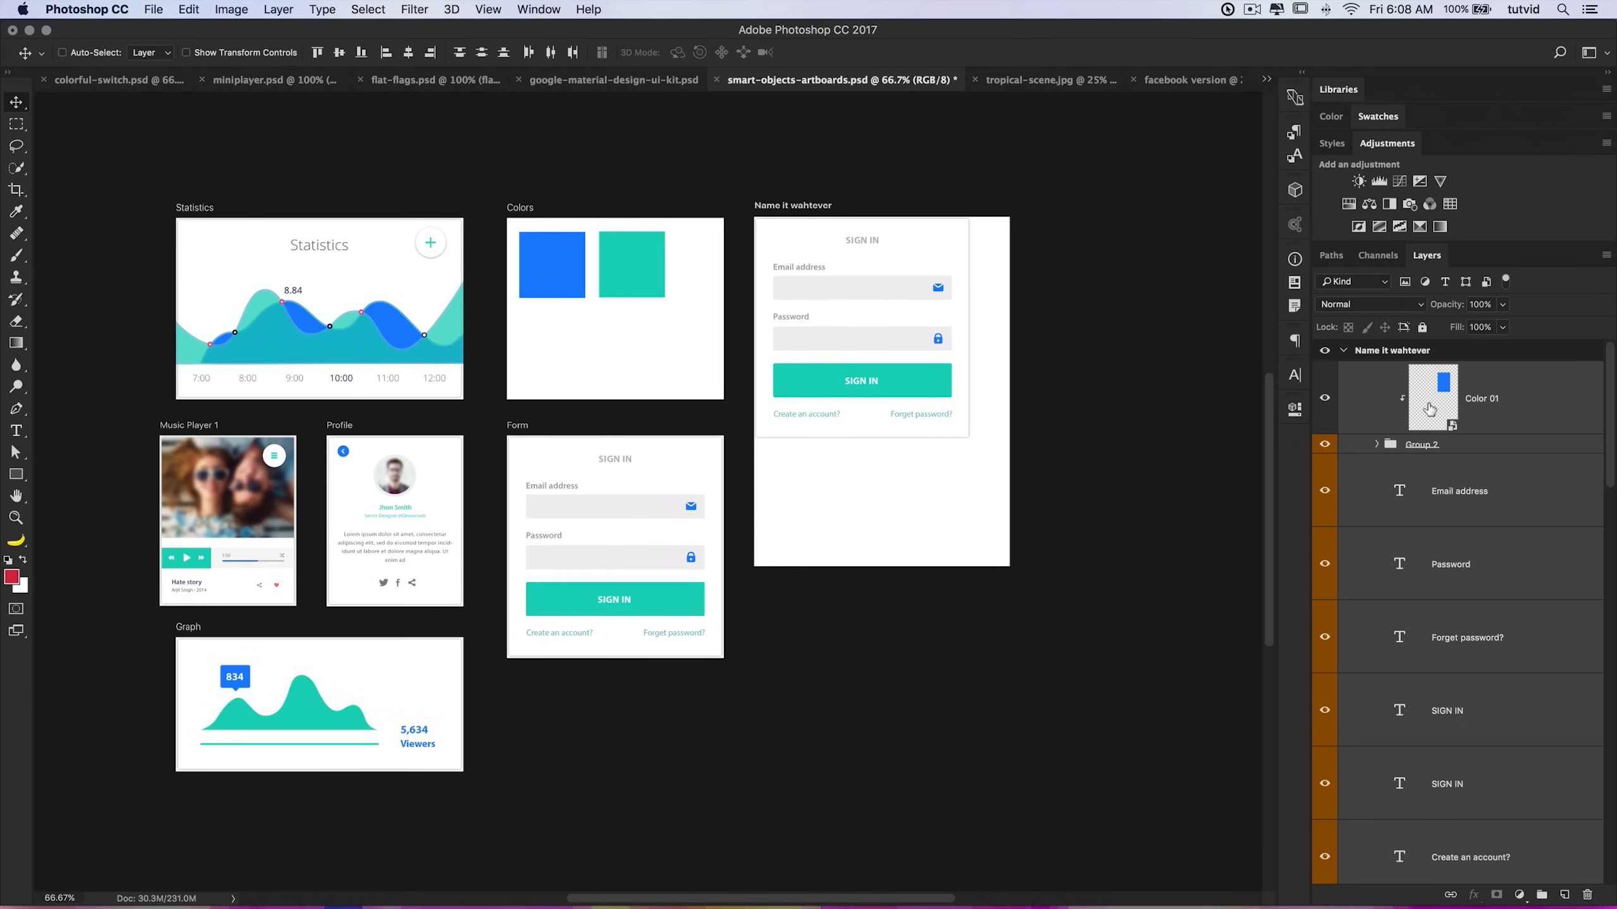
pyautogui.press('super+z')
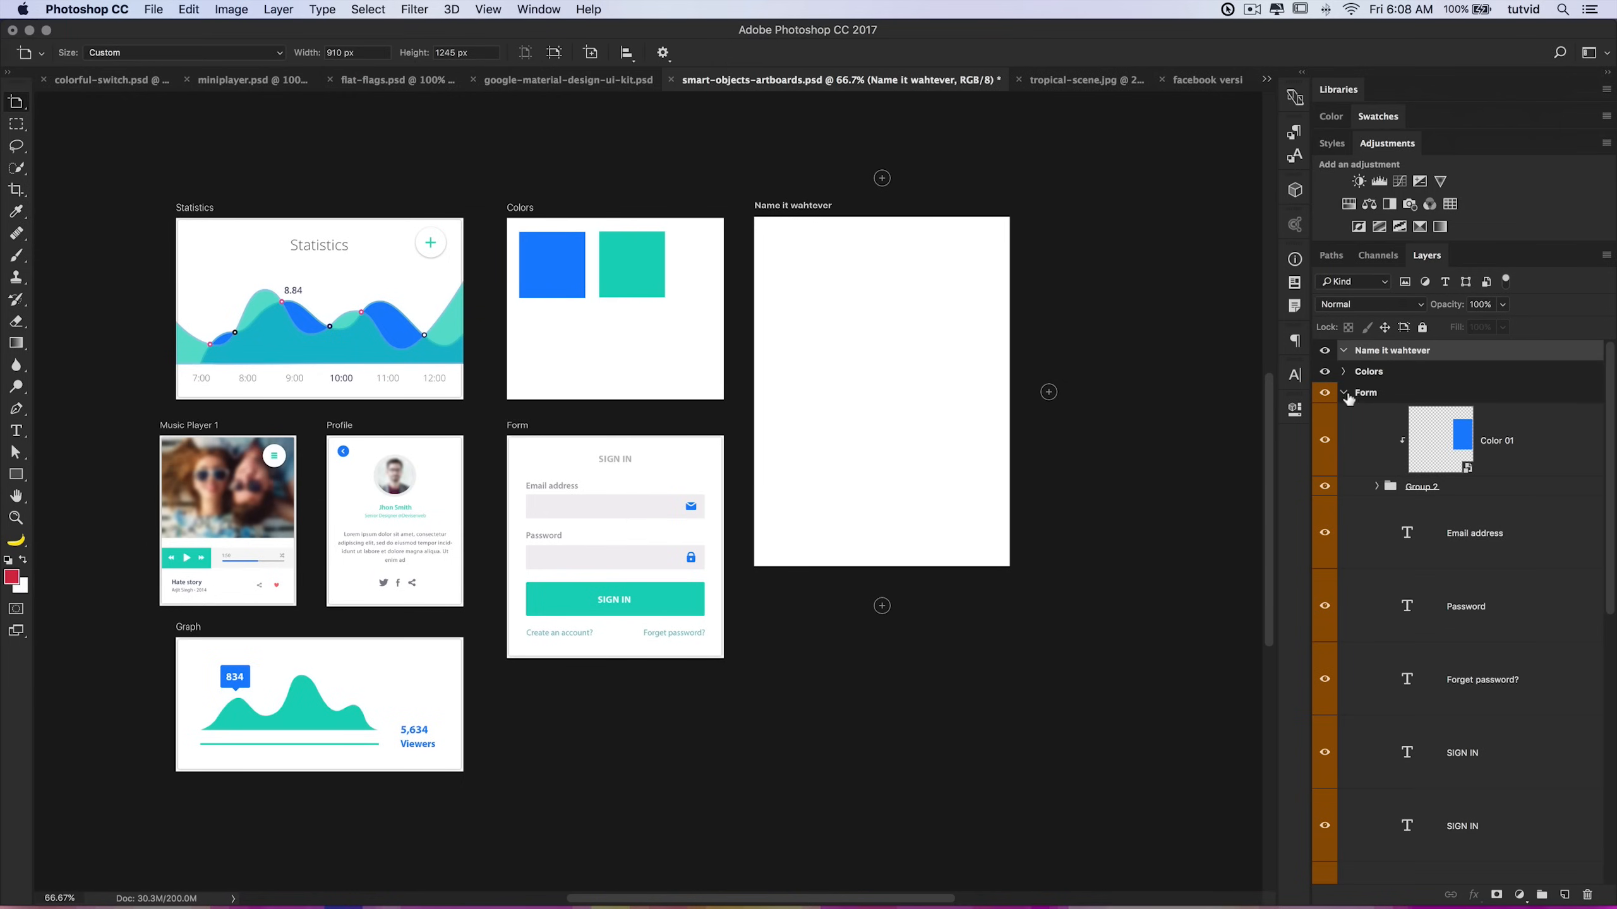
# Step: Delete the Name it wahtever artboard
pyautogui.moveTo(1444, 351); pyautogui.dragTo(1587, 895)
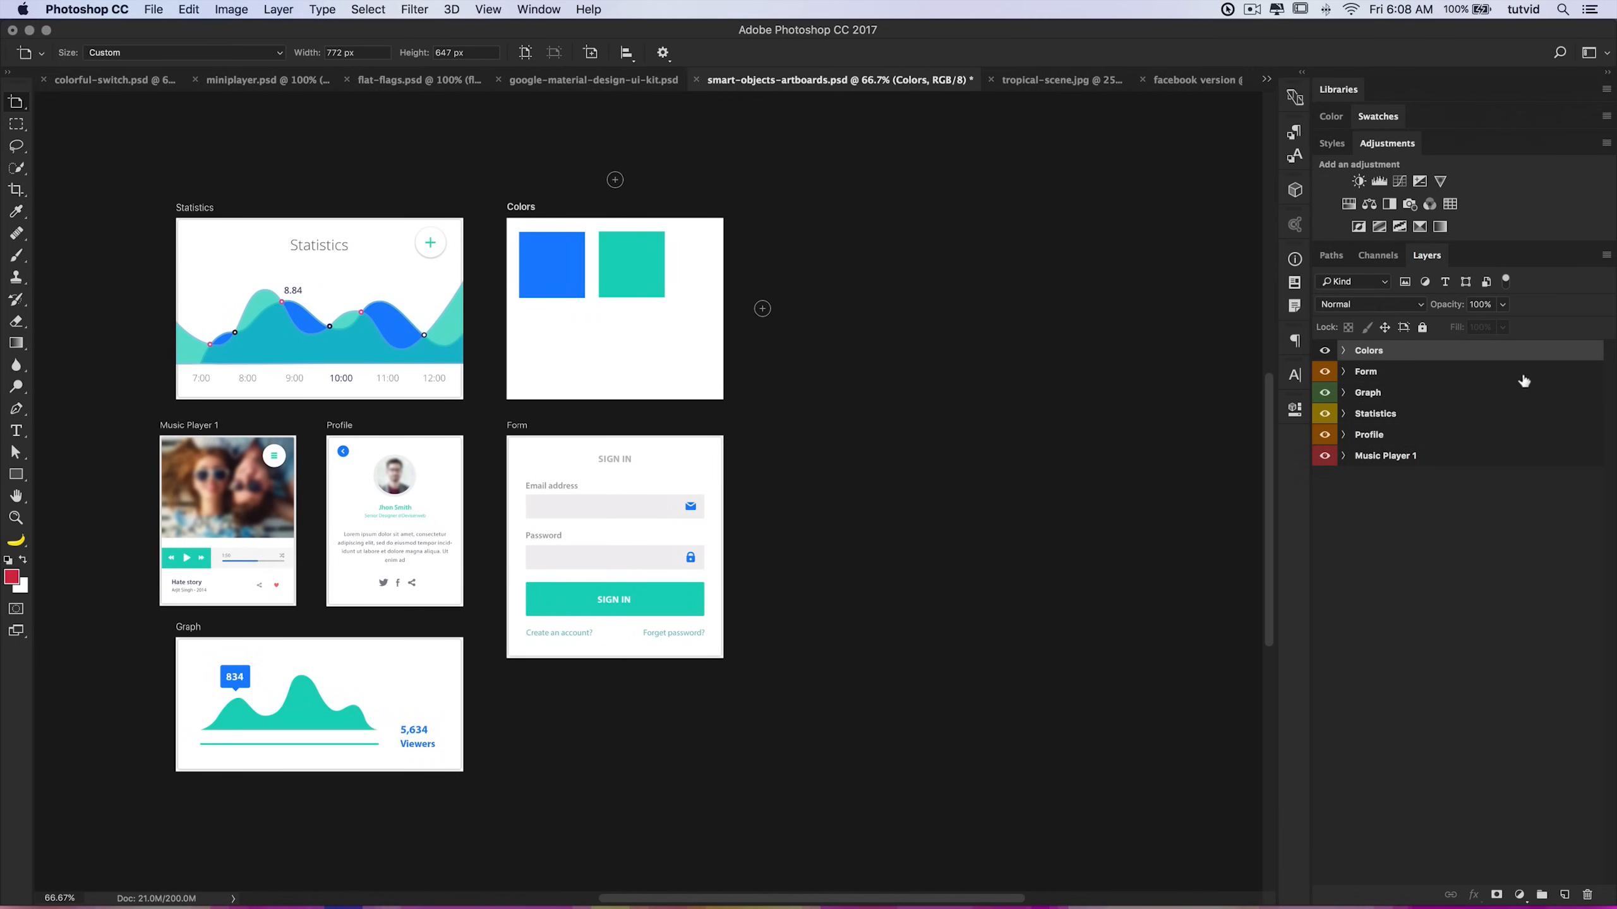
# Step: Duplicate the Form artboard beside itself, then delete the duplicate
pyautogui.click(1369, 372)
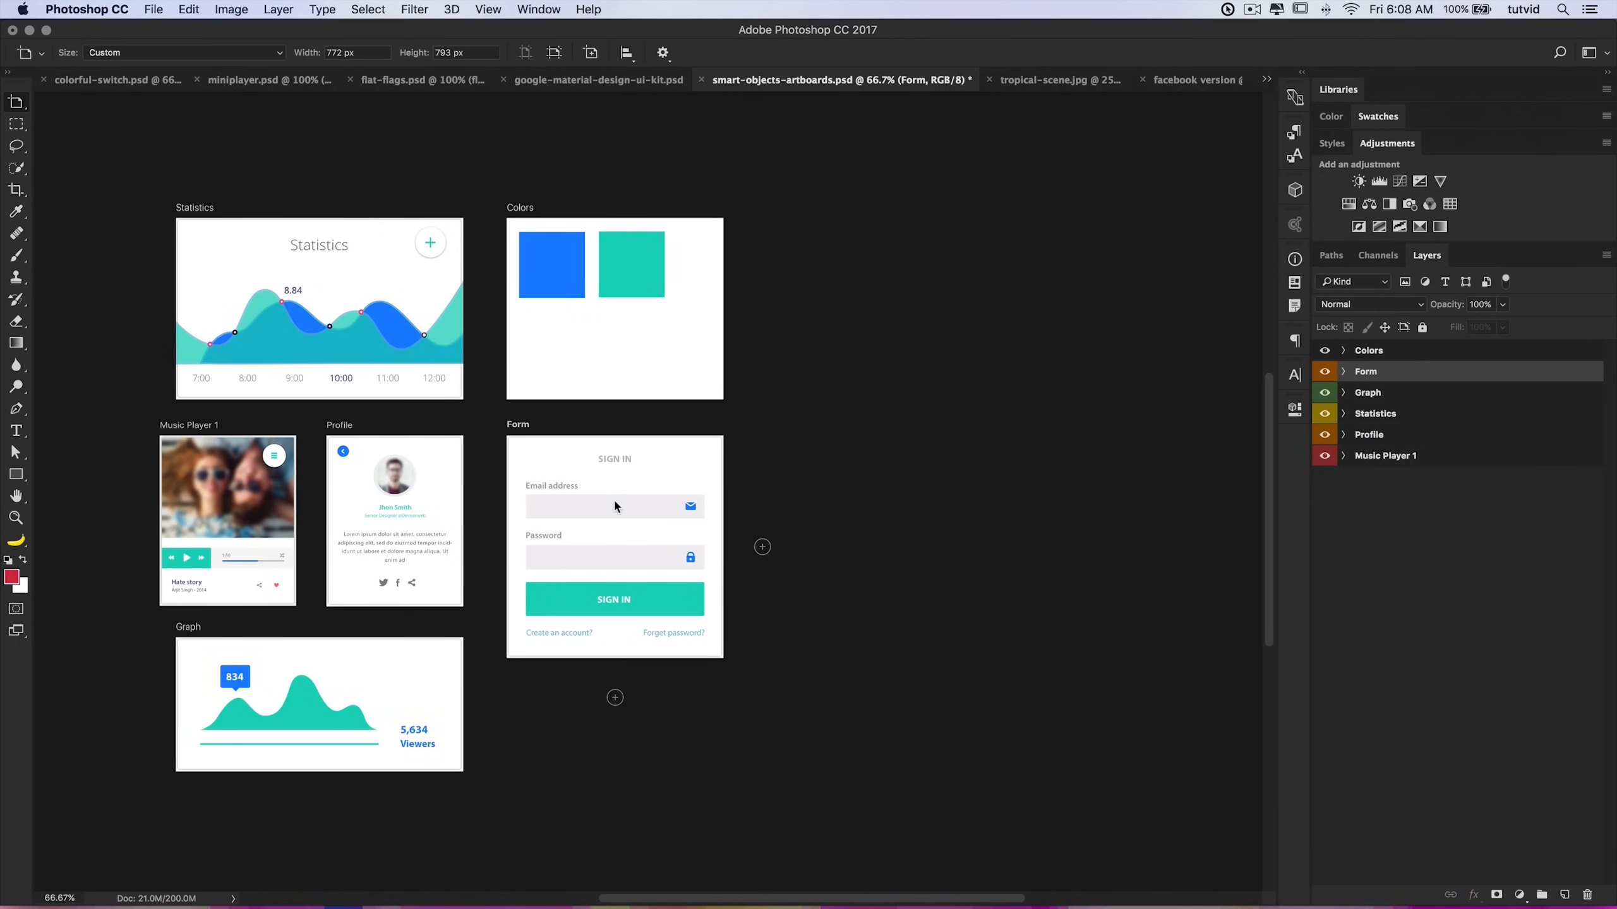
pyautogui.moveTo(646, 477); pyautogui.dragTo(874, 460)
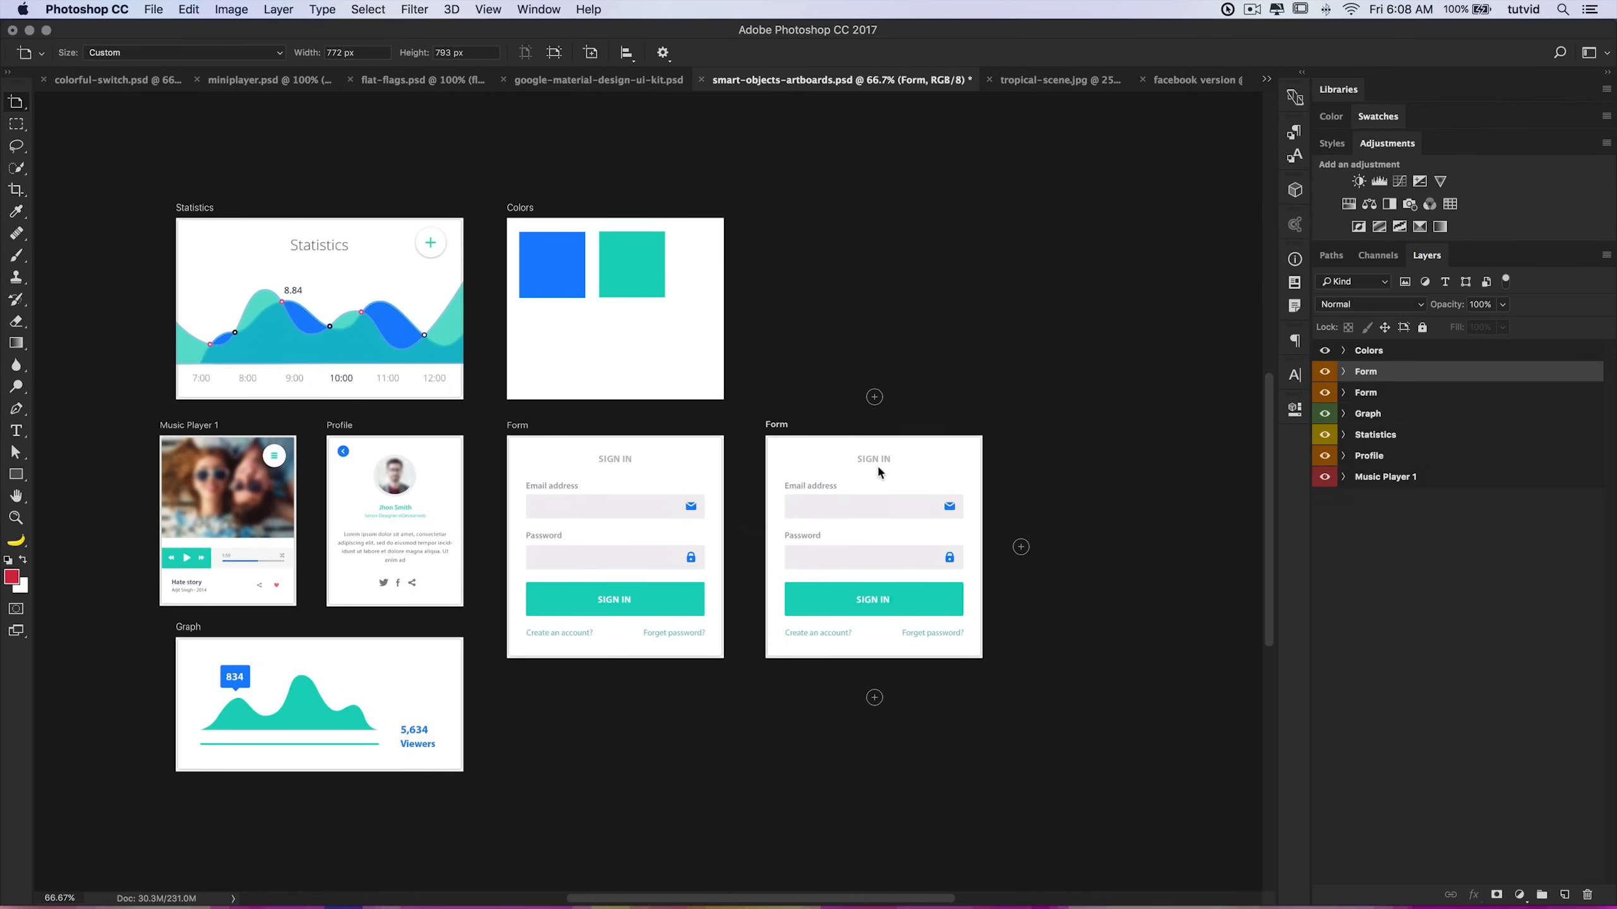
pyautogui.press('v')
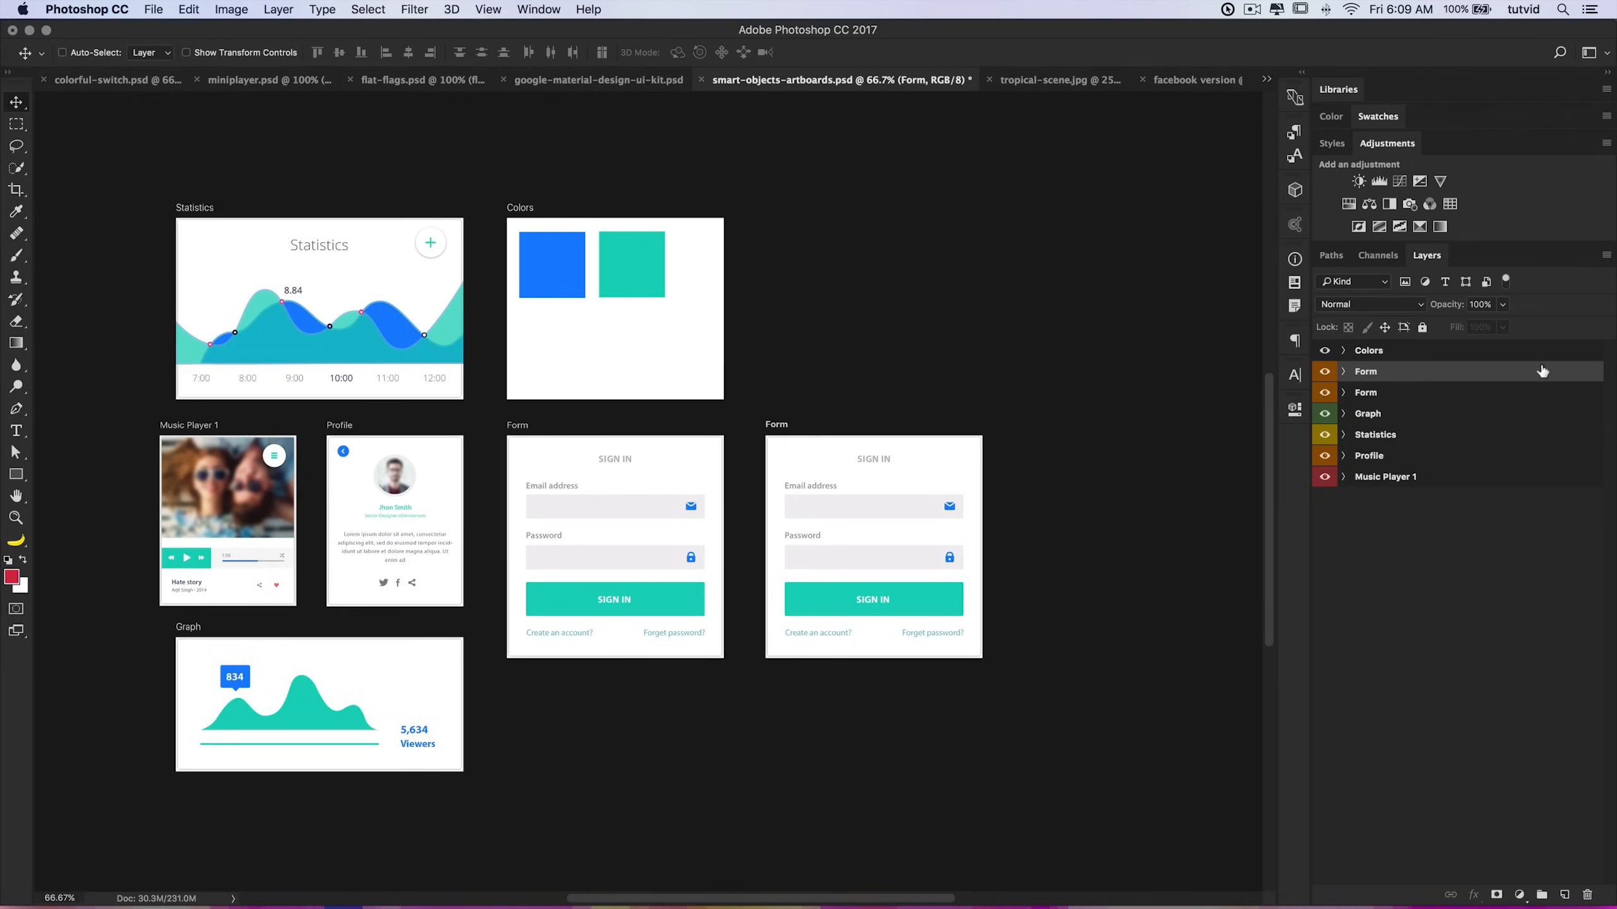
pyautogui.moveTo(1420, 377); pyautogui.dragTo(1587, 895)
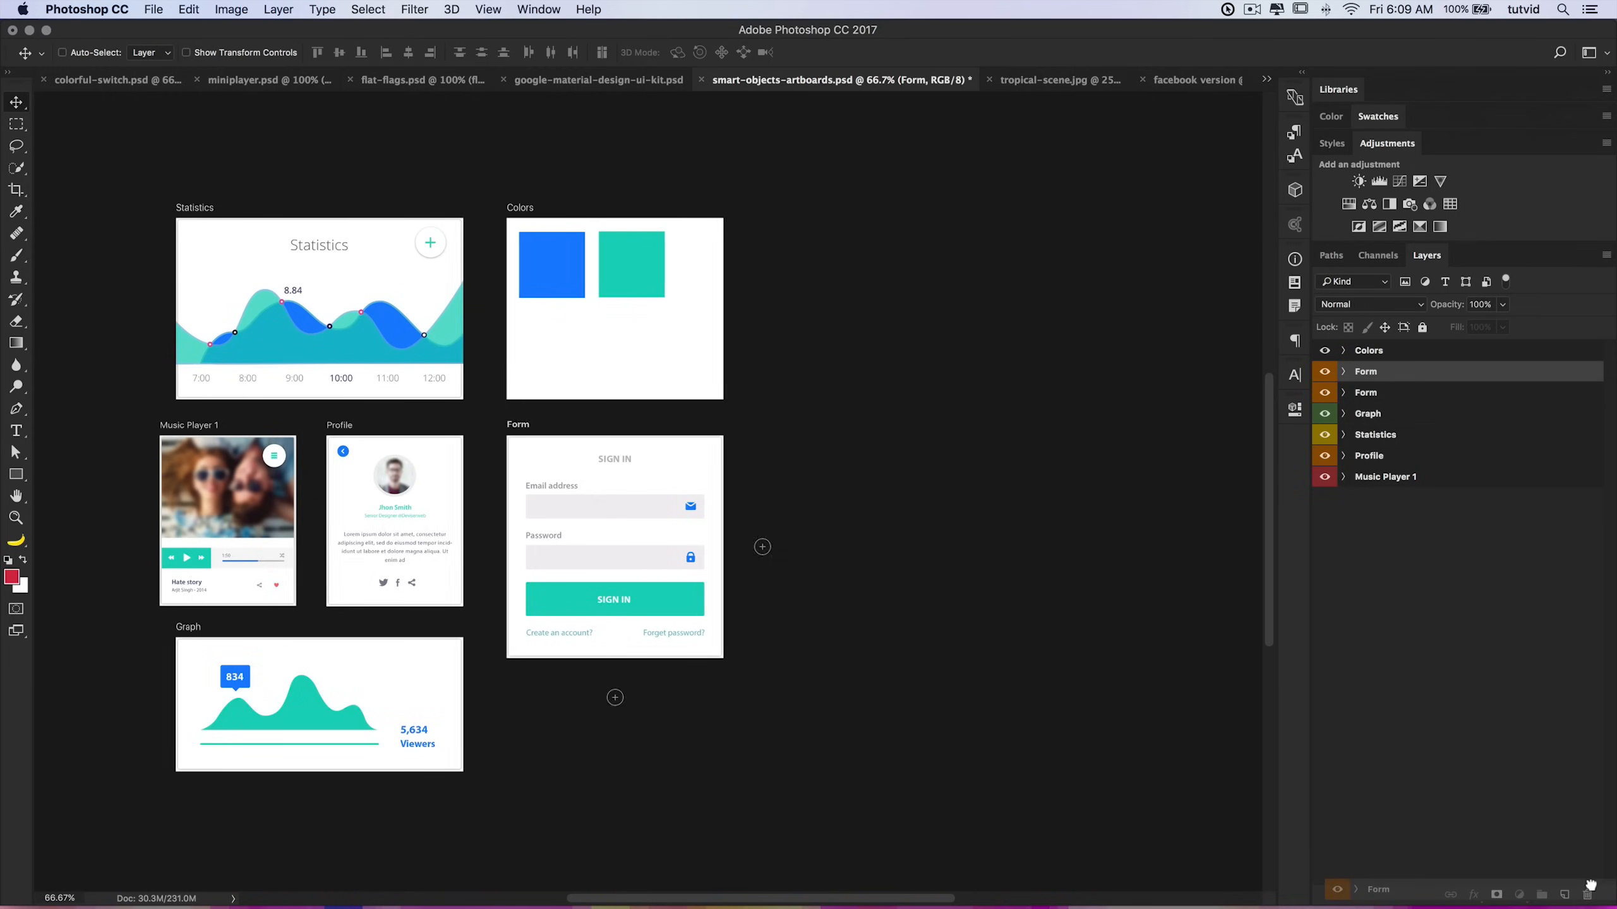
pyautogui.press('v')
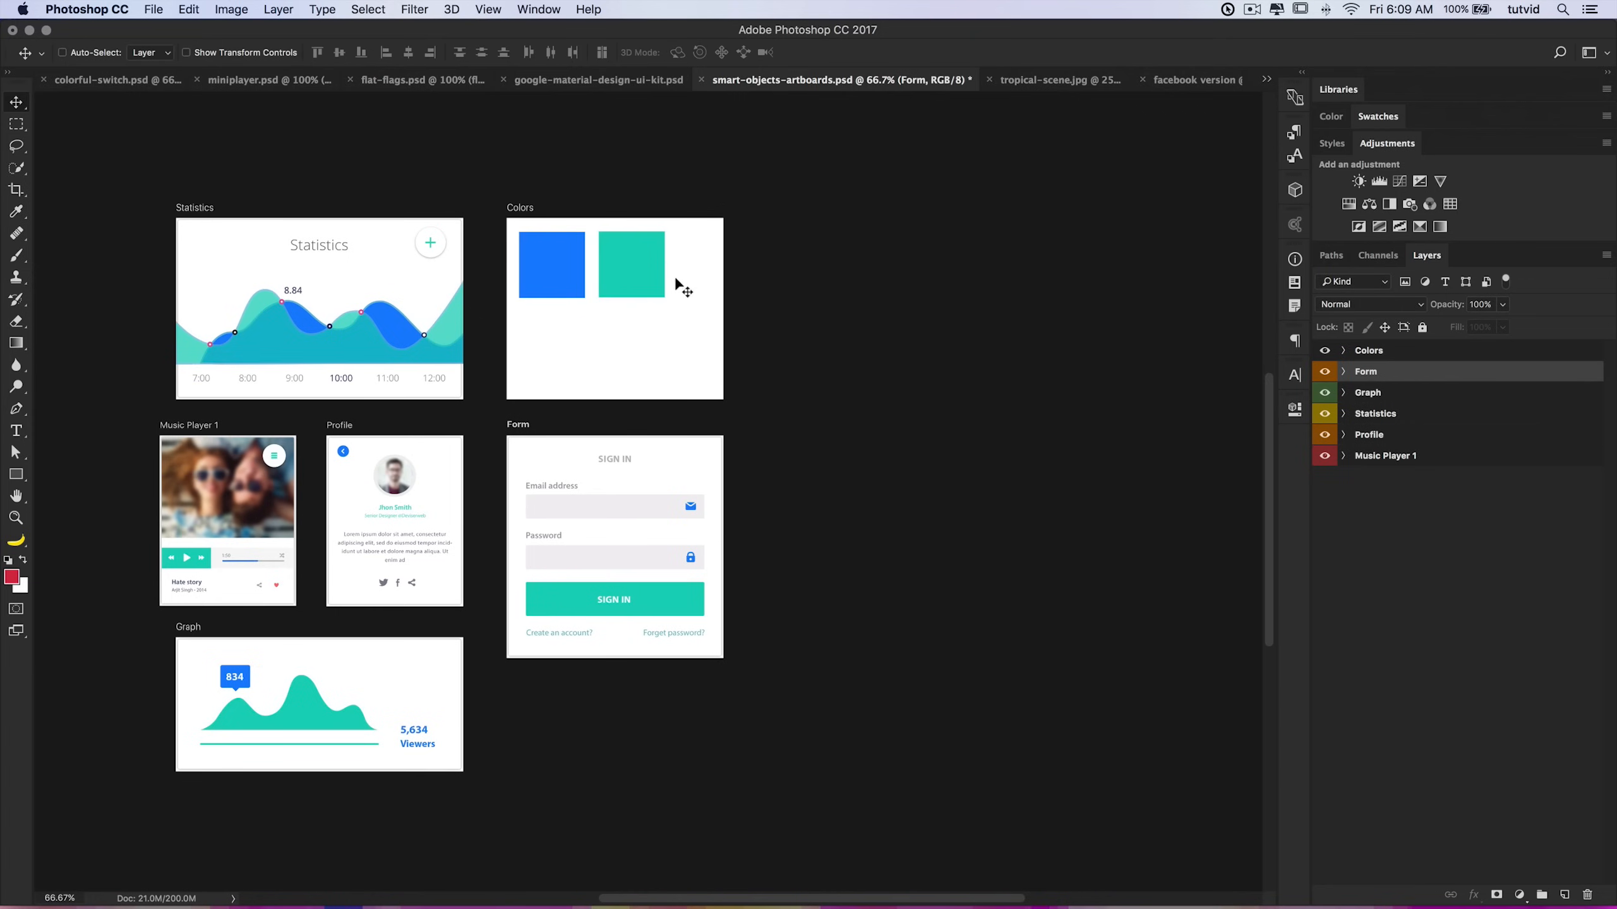
# Step: Add five blank artboards around the Form artboard using its plus icons
pyautogui.click(1383, 394)
pyautogui.click(1375, 374)
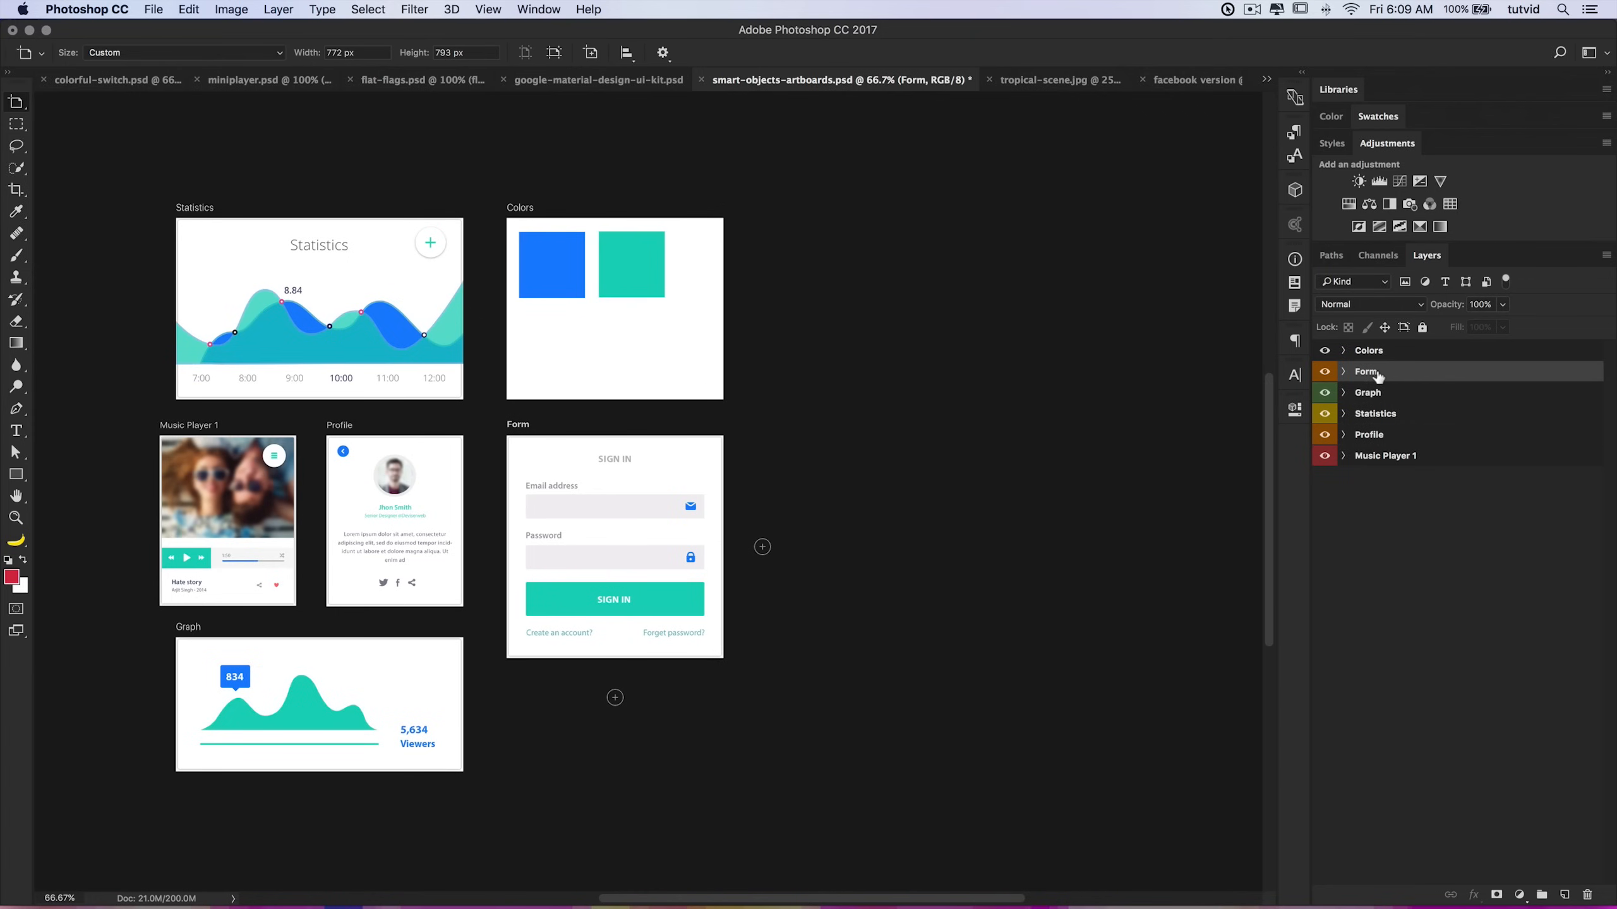
pyautogui.click(762, 548)
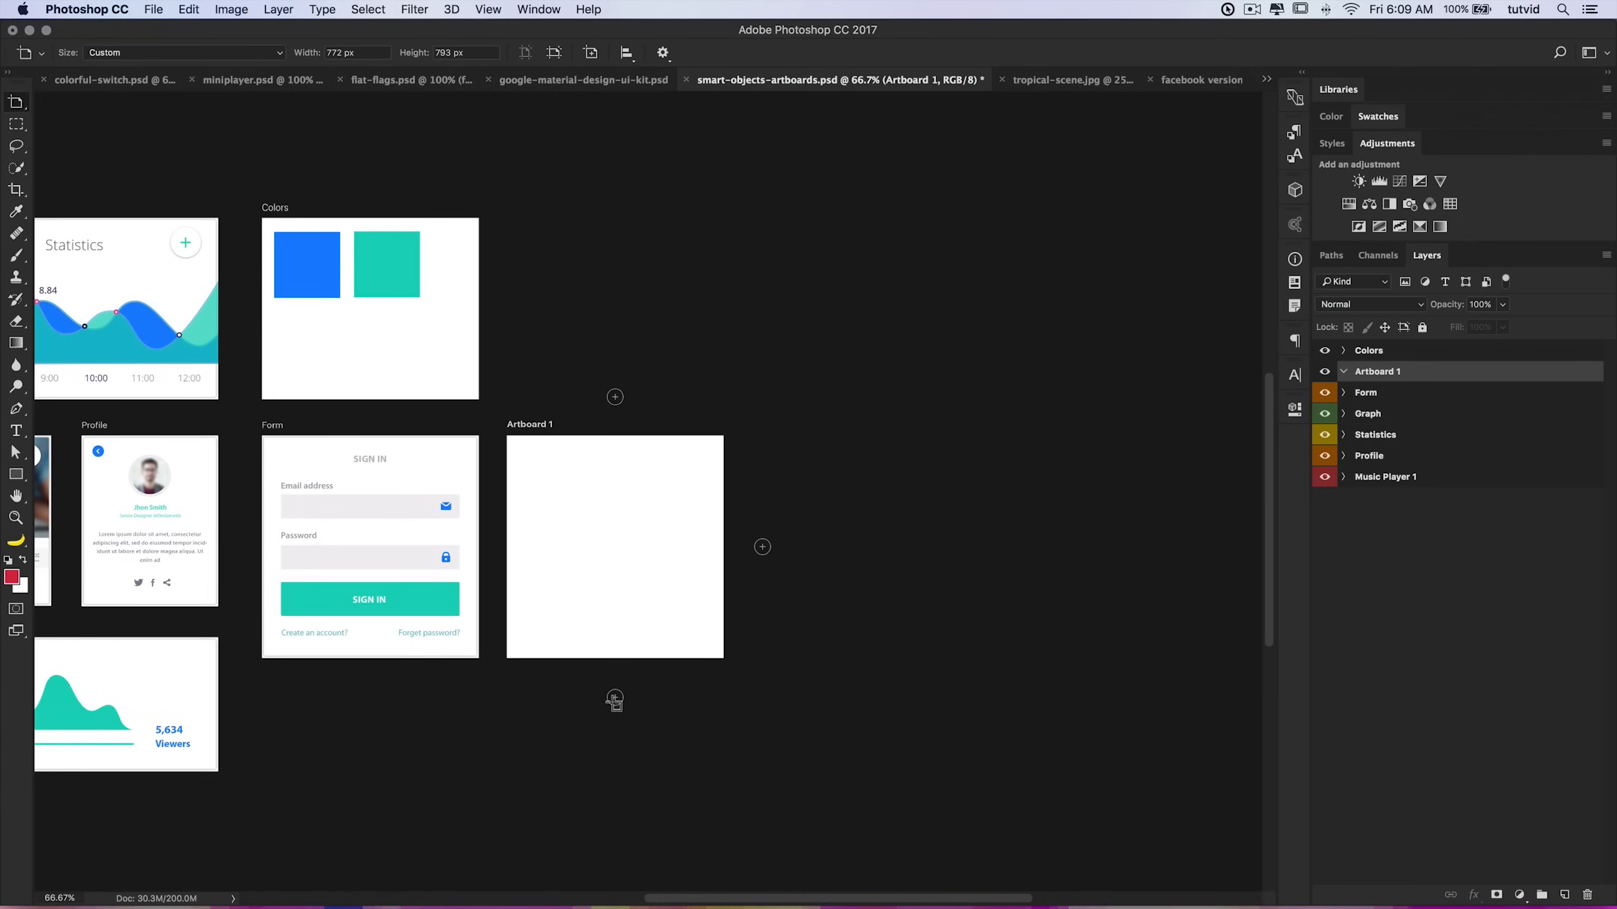
pyautogui.click(616, 398)
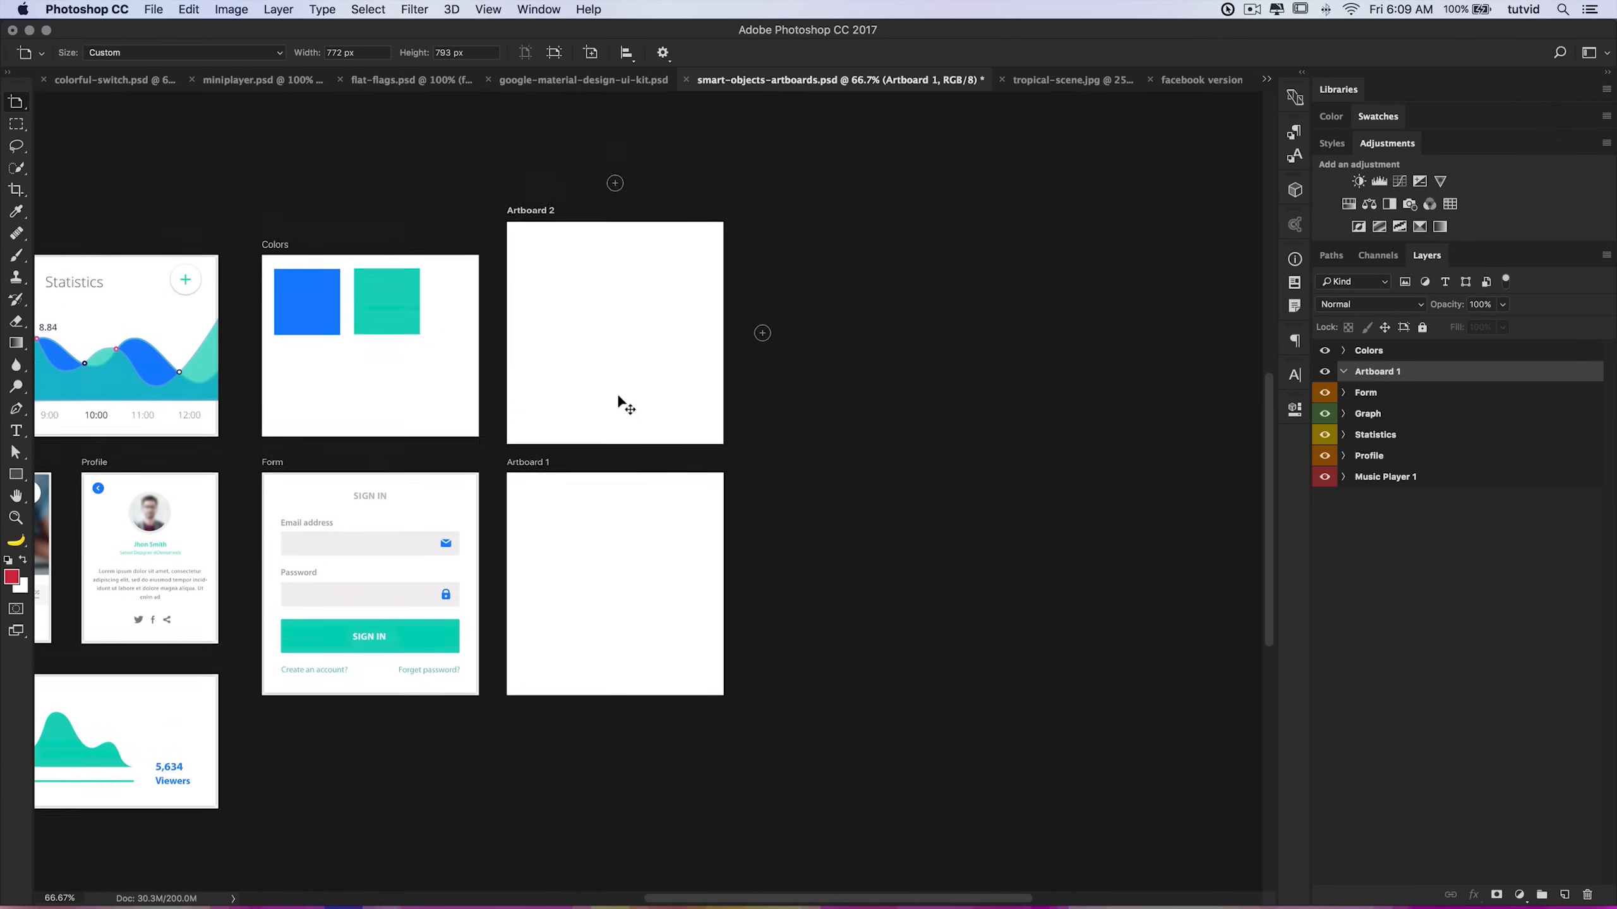
pyautogui.click(616, 396)
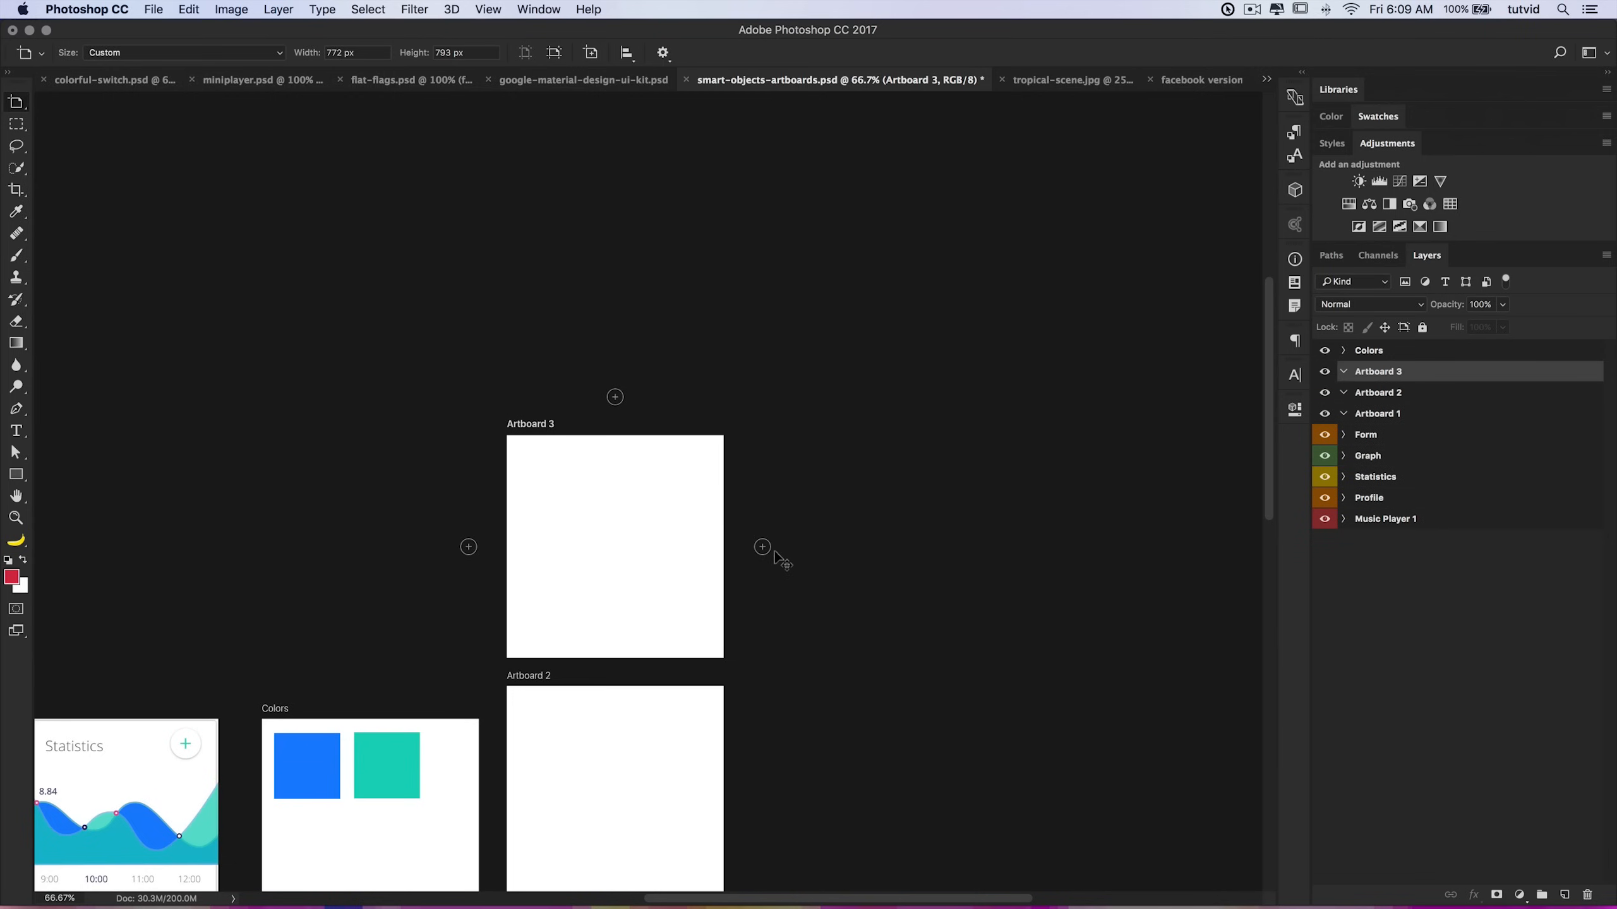
pyautogui.click(762, 546)
pyautogui.click(763, 546)
# Step: Add four more blank artboards to complete a three-by-three grid of new artboards
pyautogui.hscroll(-6, 721, 487)
pyautogui.scroll(-5, 722, 487)
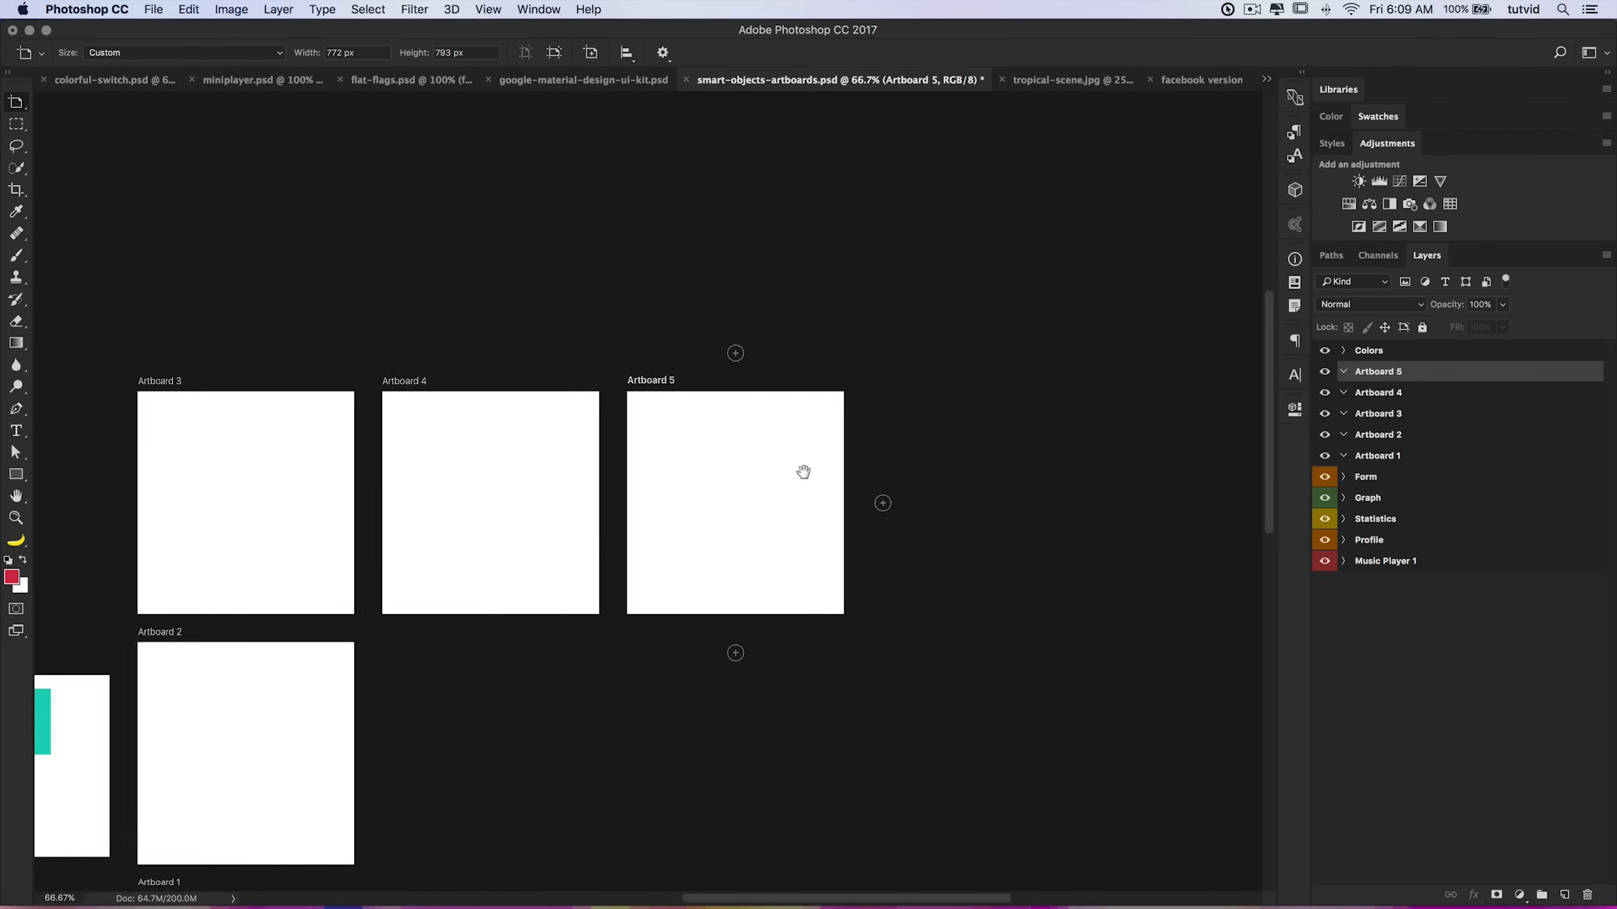
pyautogui.press('super+minus')
pyautogui.press('super+minus')
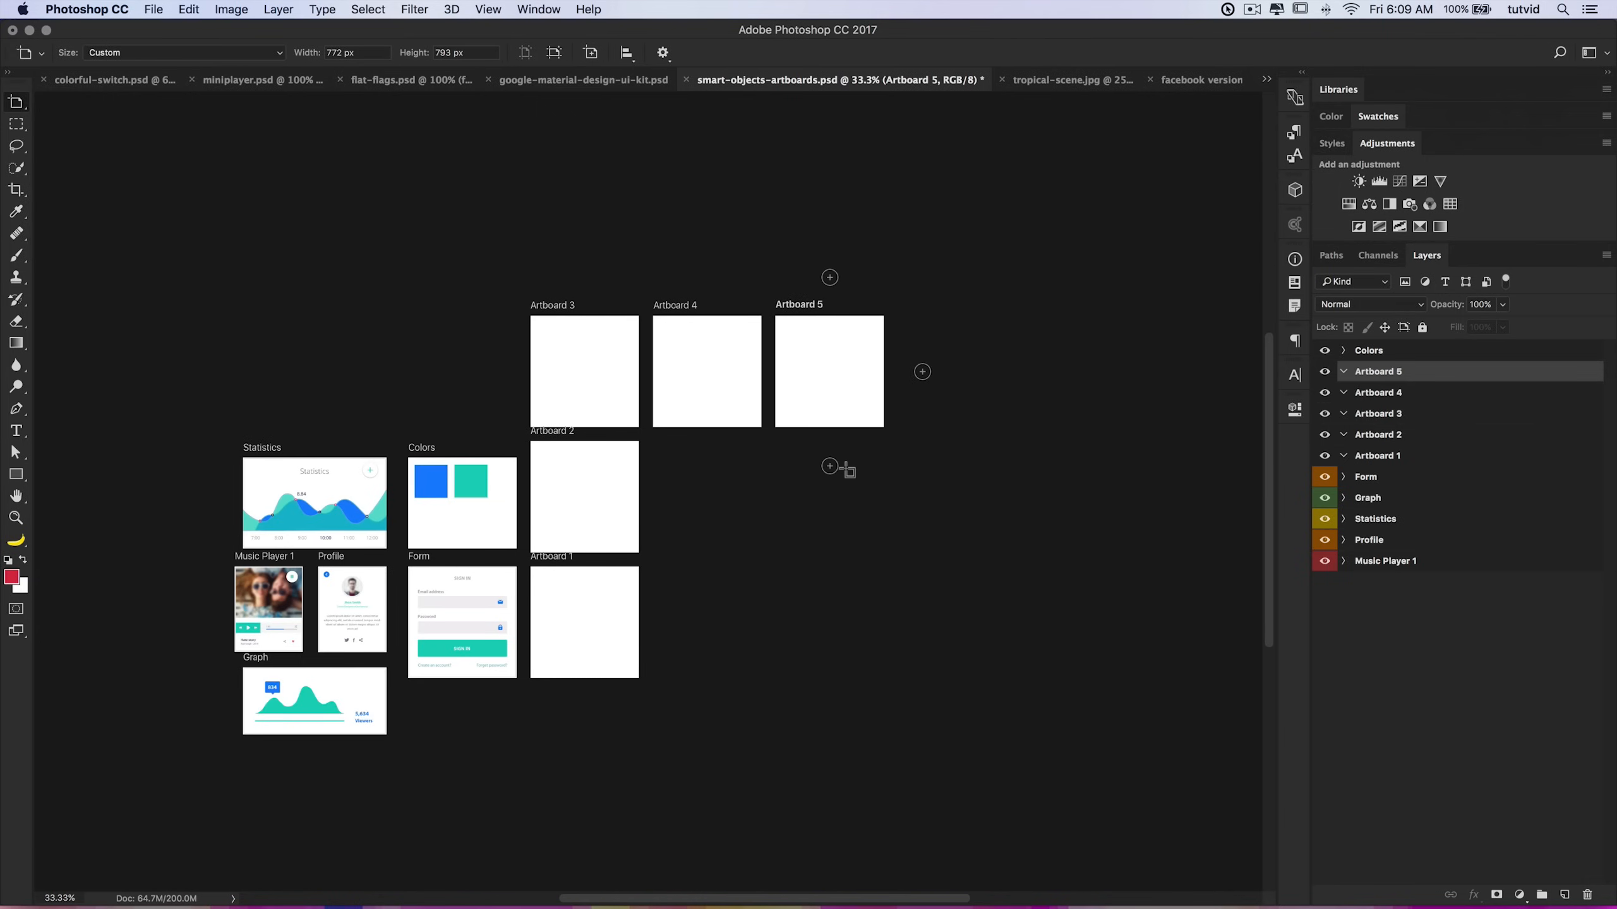
pyautogui.click(829, 466)
pyautogui.click(829, 468)
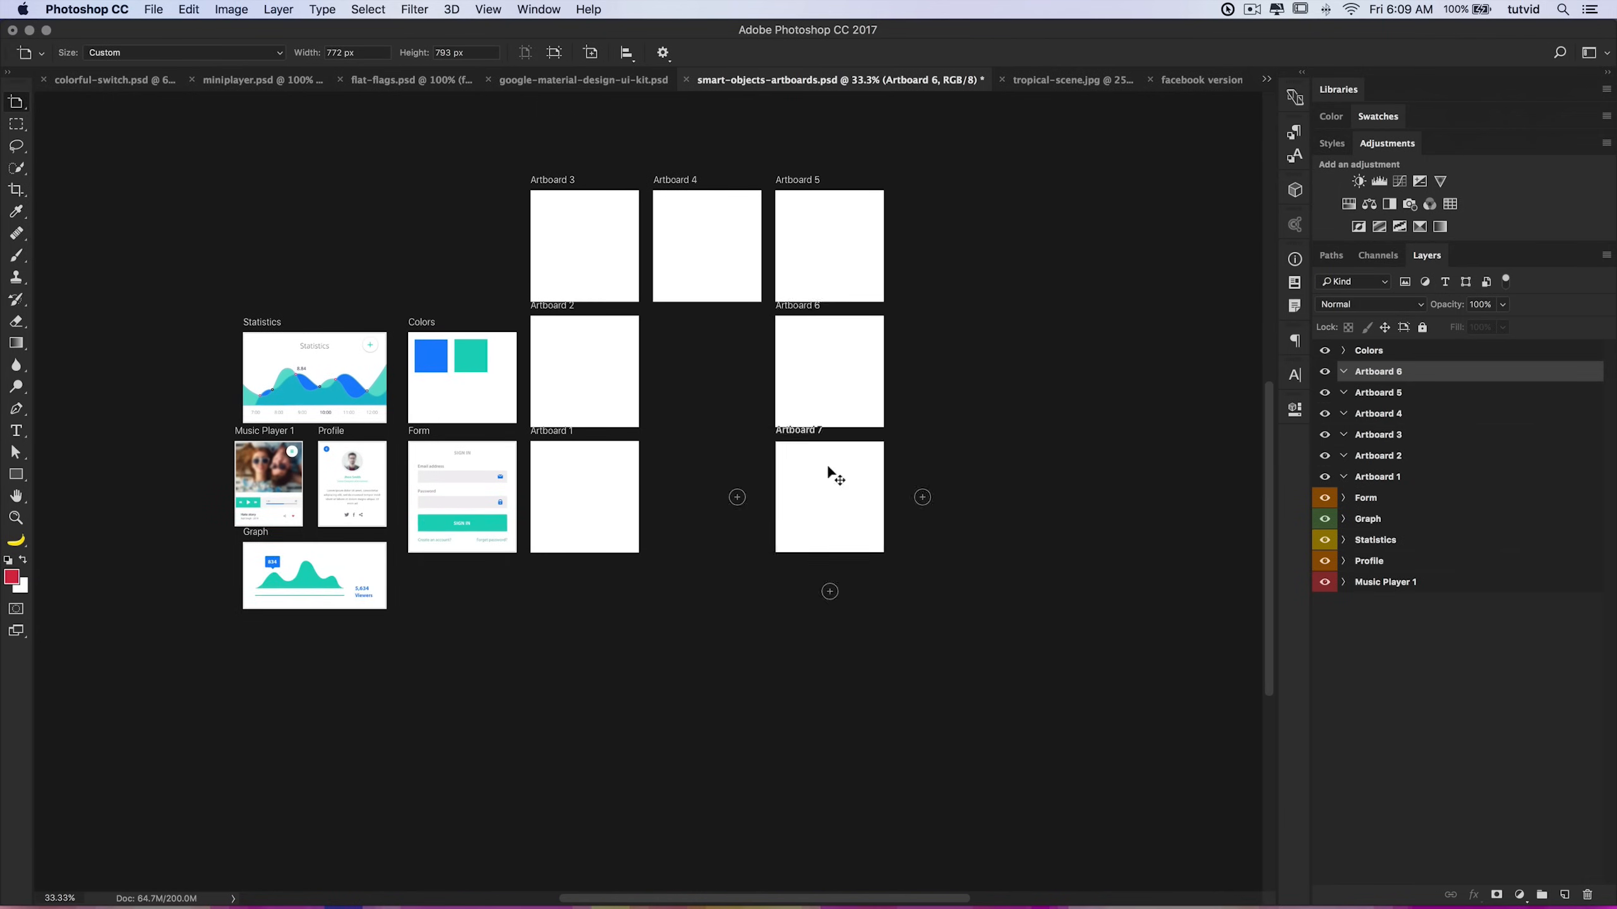
pyautogui.click(737, 372)
pyautogui.click(830, 281)
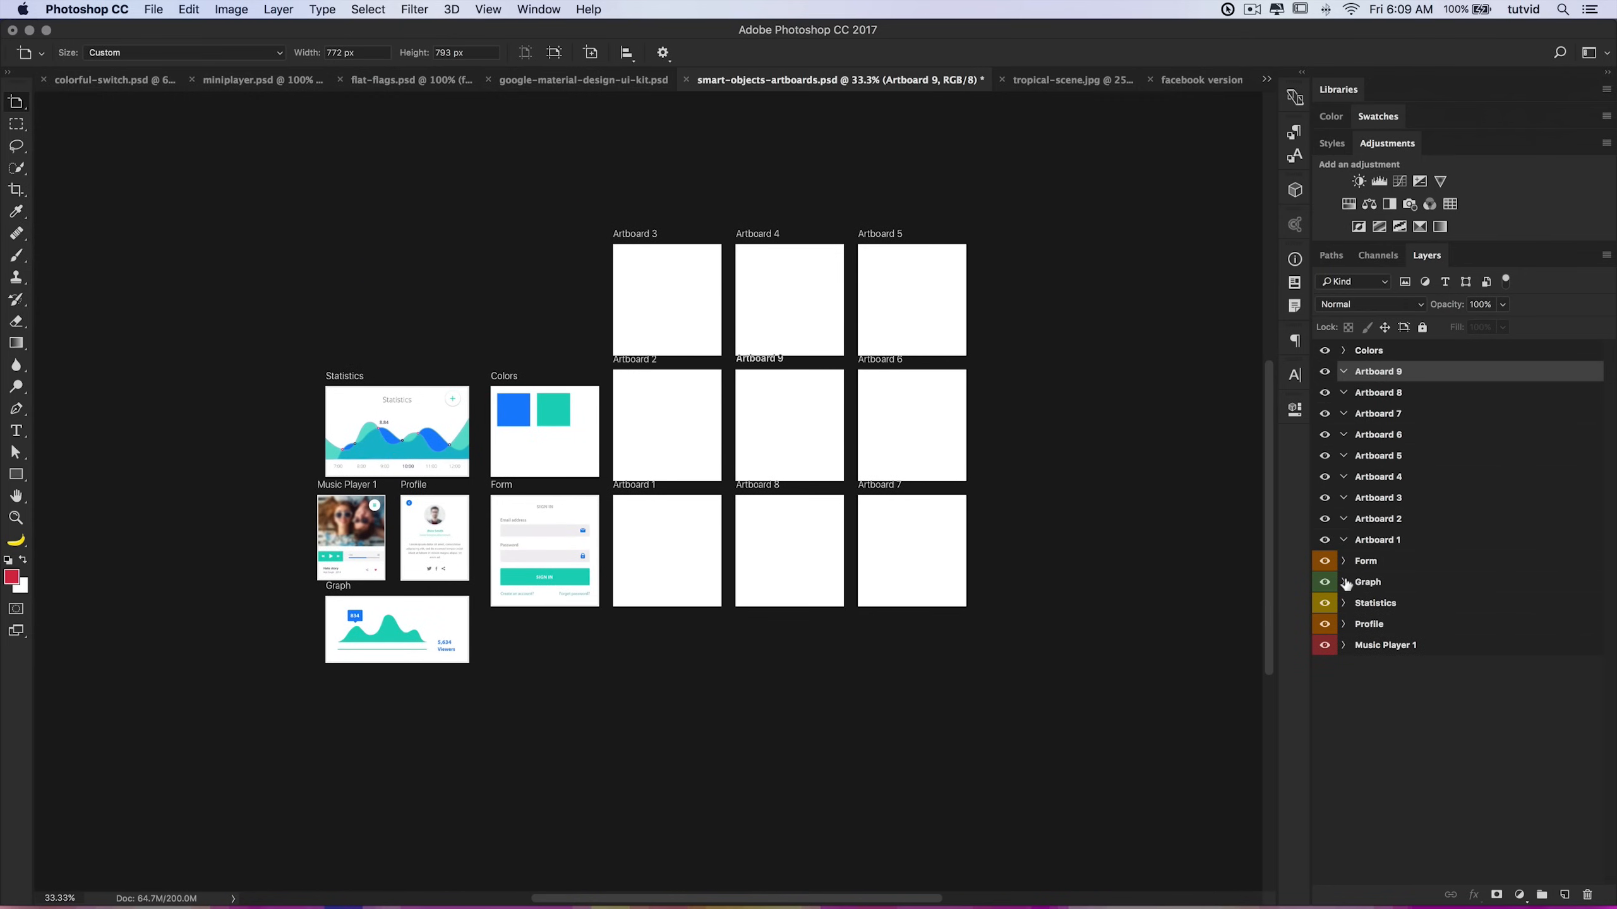
# Step: Copy the Form artboard's layers into Artboard 5
pyautogui.click(1346, 562)
pyautogui.click(1483, 608)
pyautogui.press('v')
pyautogui.scroll(-3, 1516, 672)
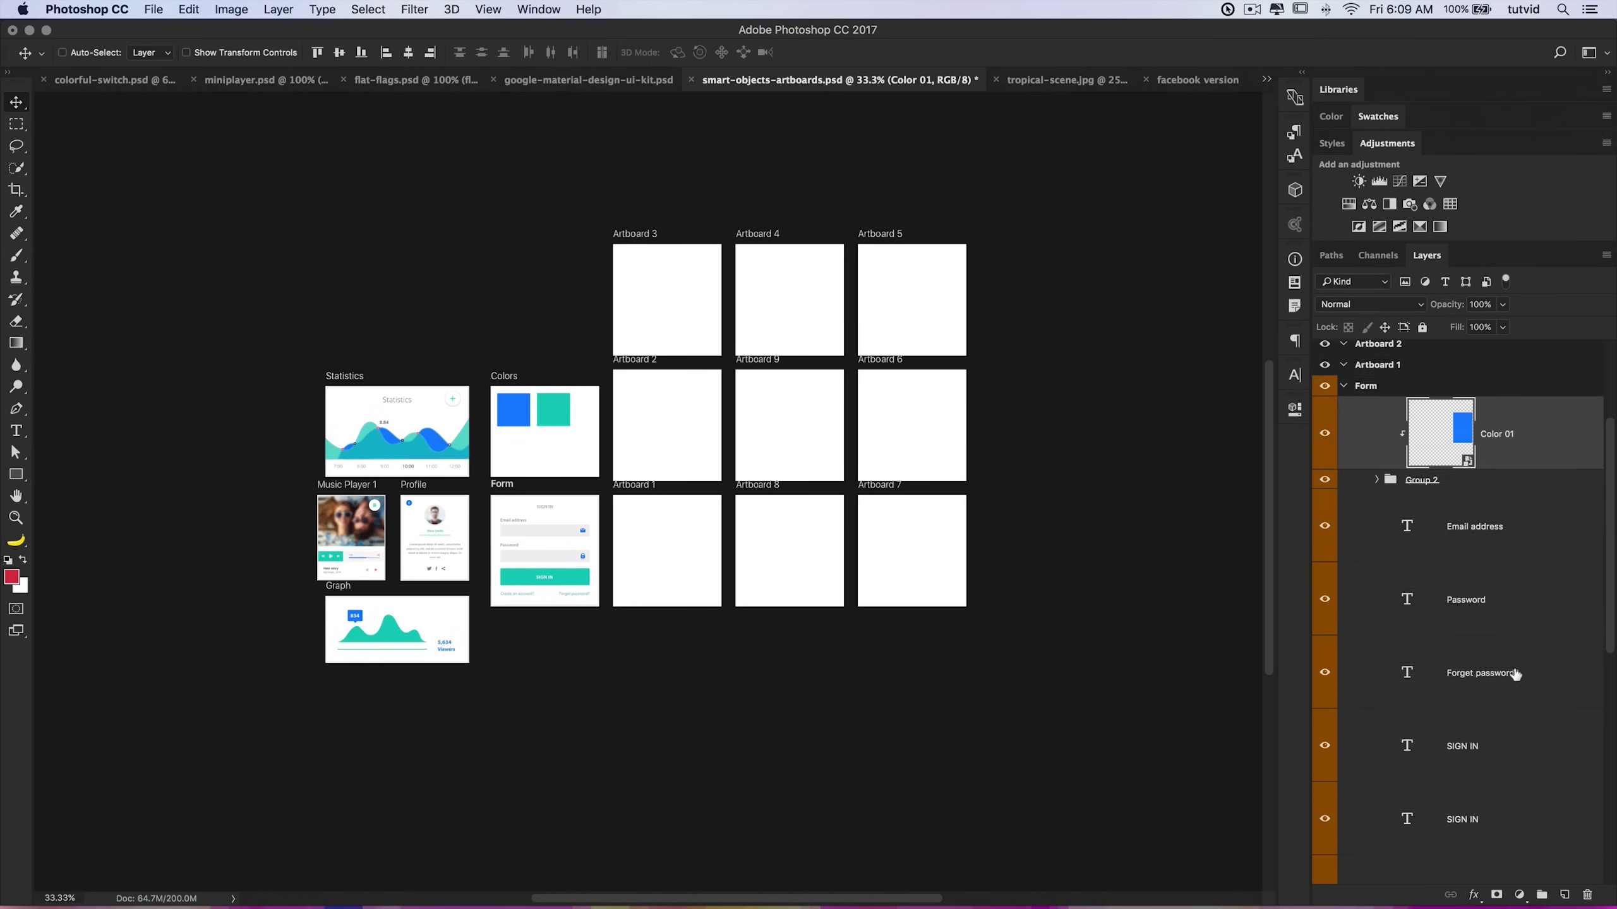
pyautogui.scroll(-2, 1516, 676)
pyautogui.scroll(6, 1515, 636)
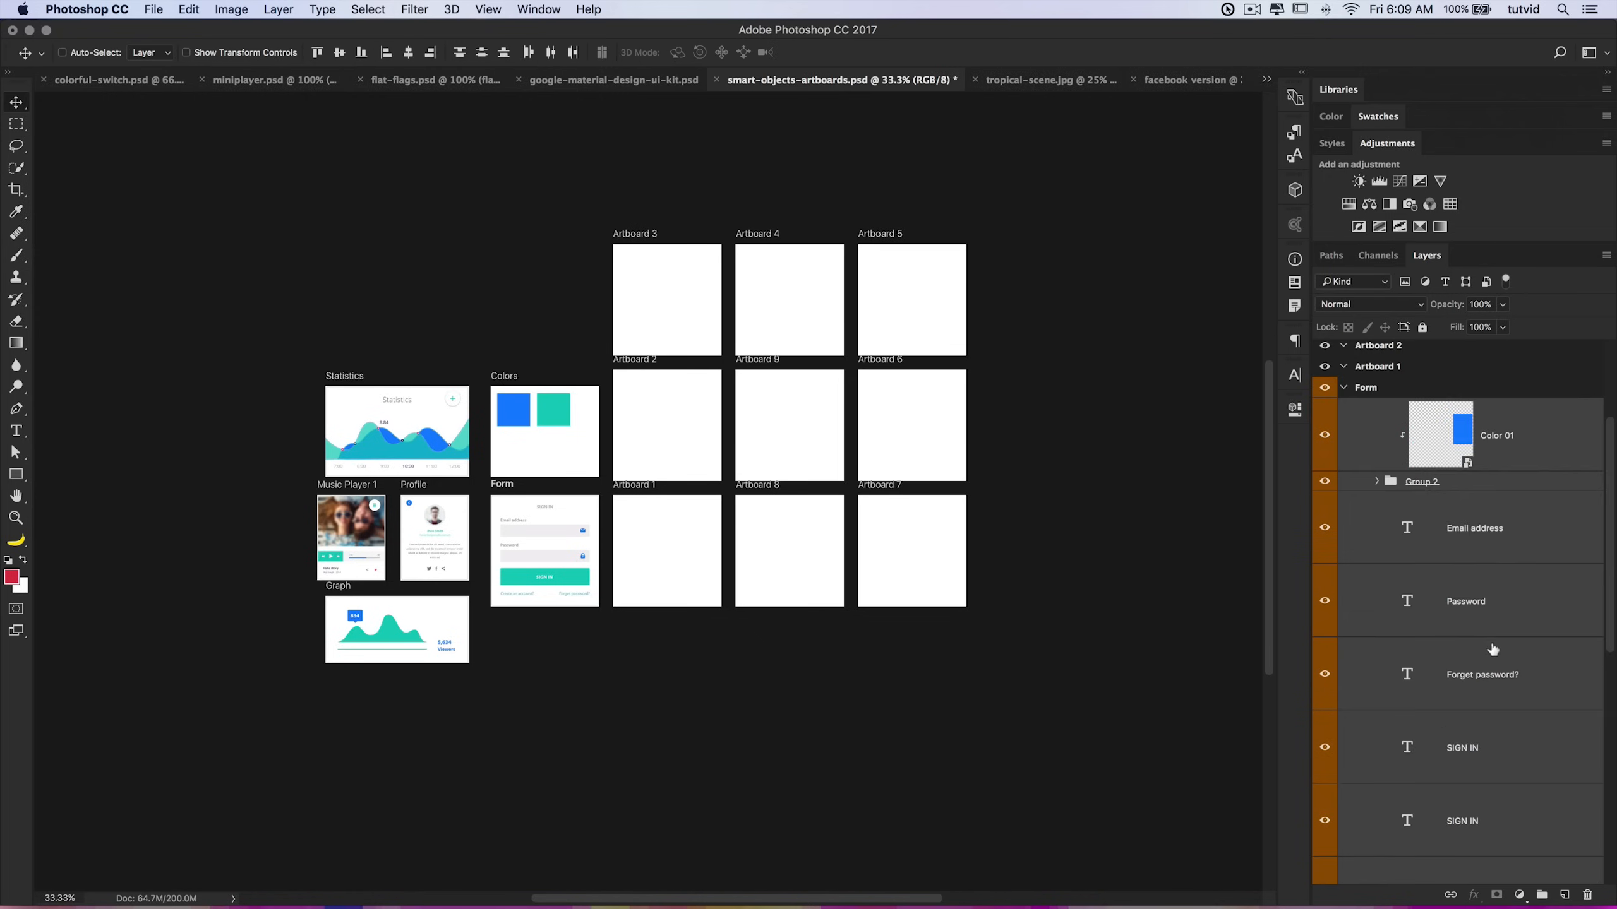
pyautogui.moveTo(1509, 615); pyautogui.dragTo(1458, 456)
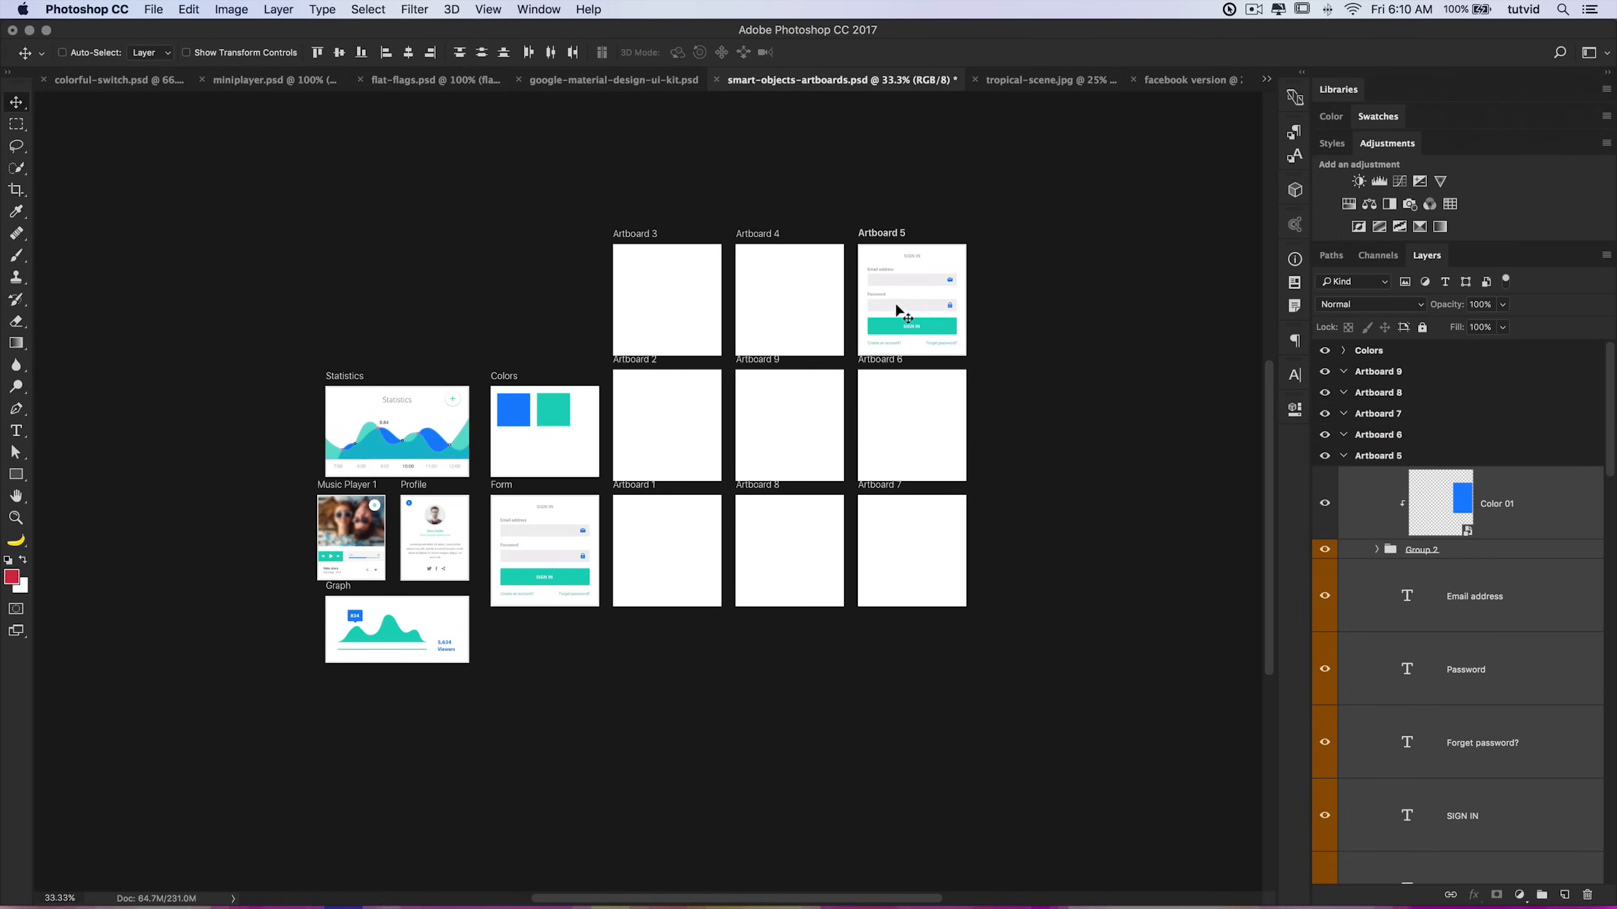
# Step: Select Artboards 1 through 9 and delete them
pyautogui.click(1344, 455)
pyautogui.click(1409, 541)
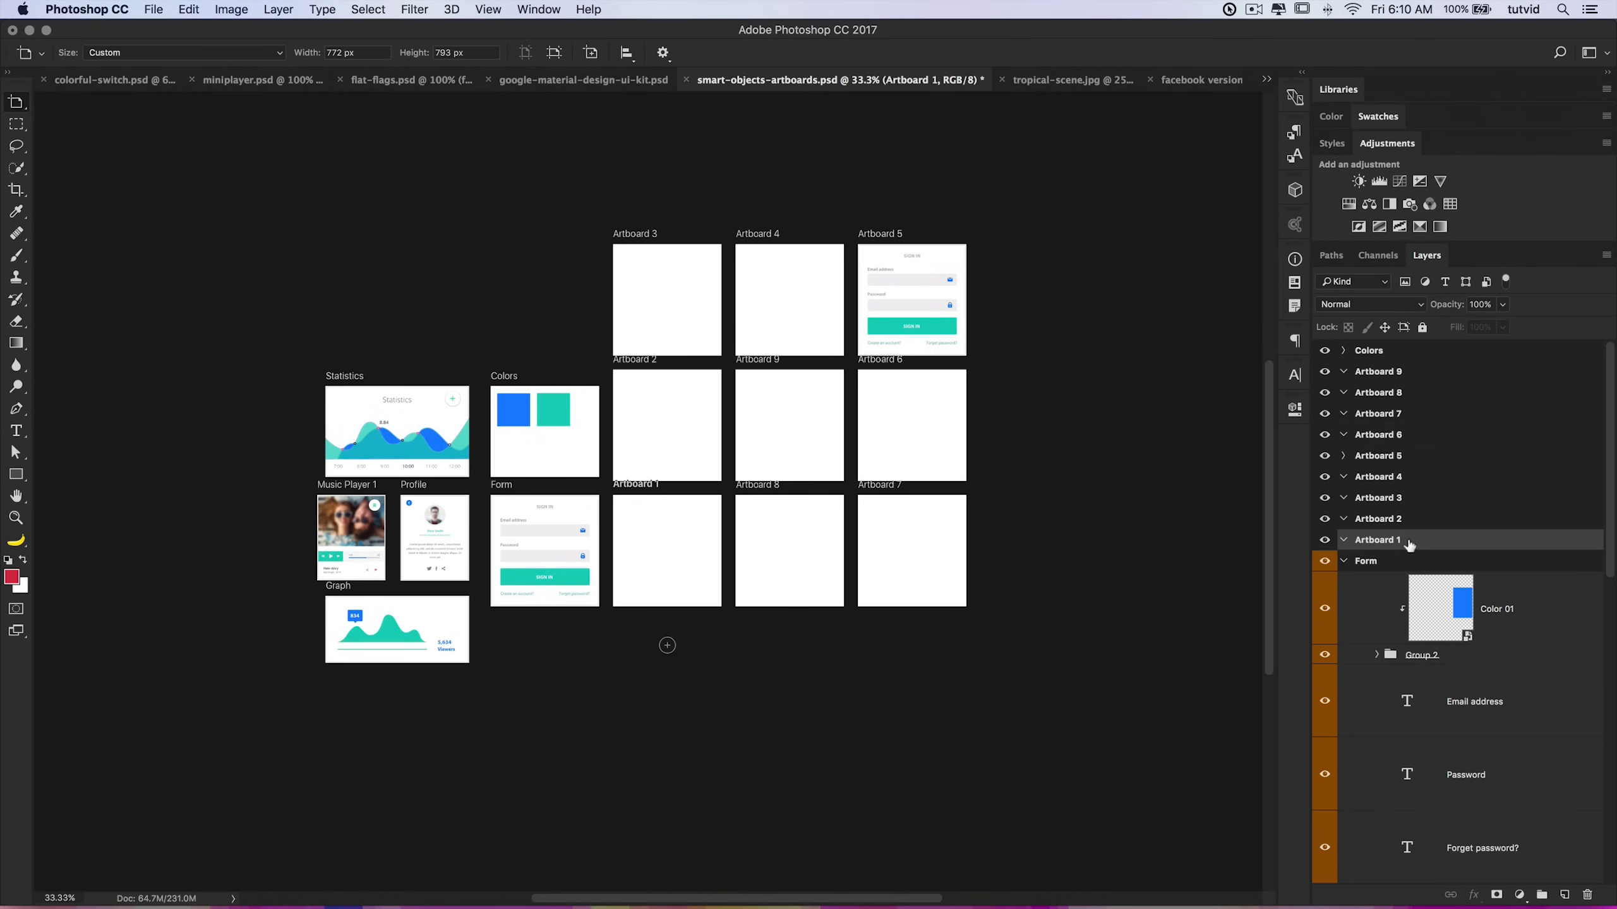
pyautogui.click(1344, 562)
pyautogui.keyDown('shift'); pyautogui.click(1394, 375); pyautogui.keyUp('shift')
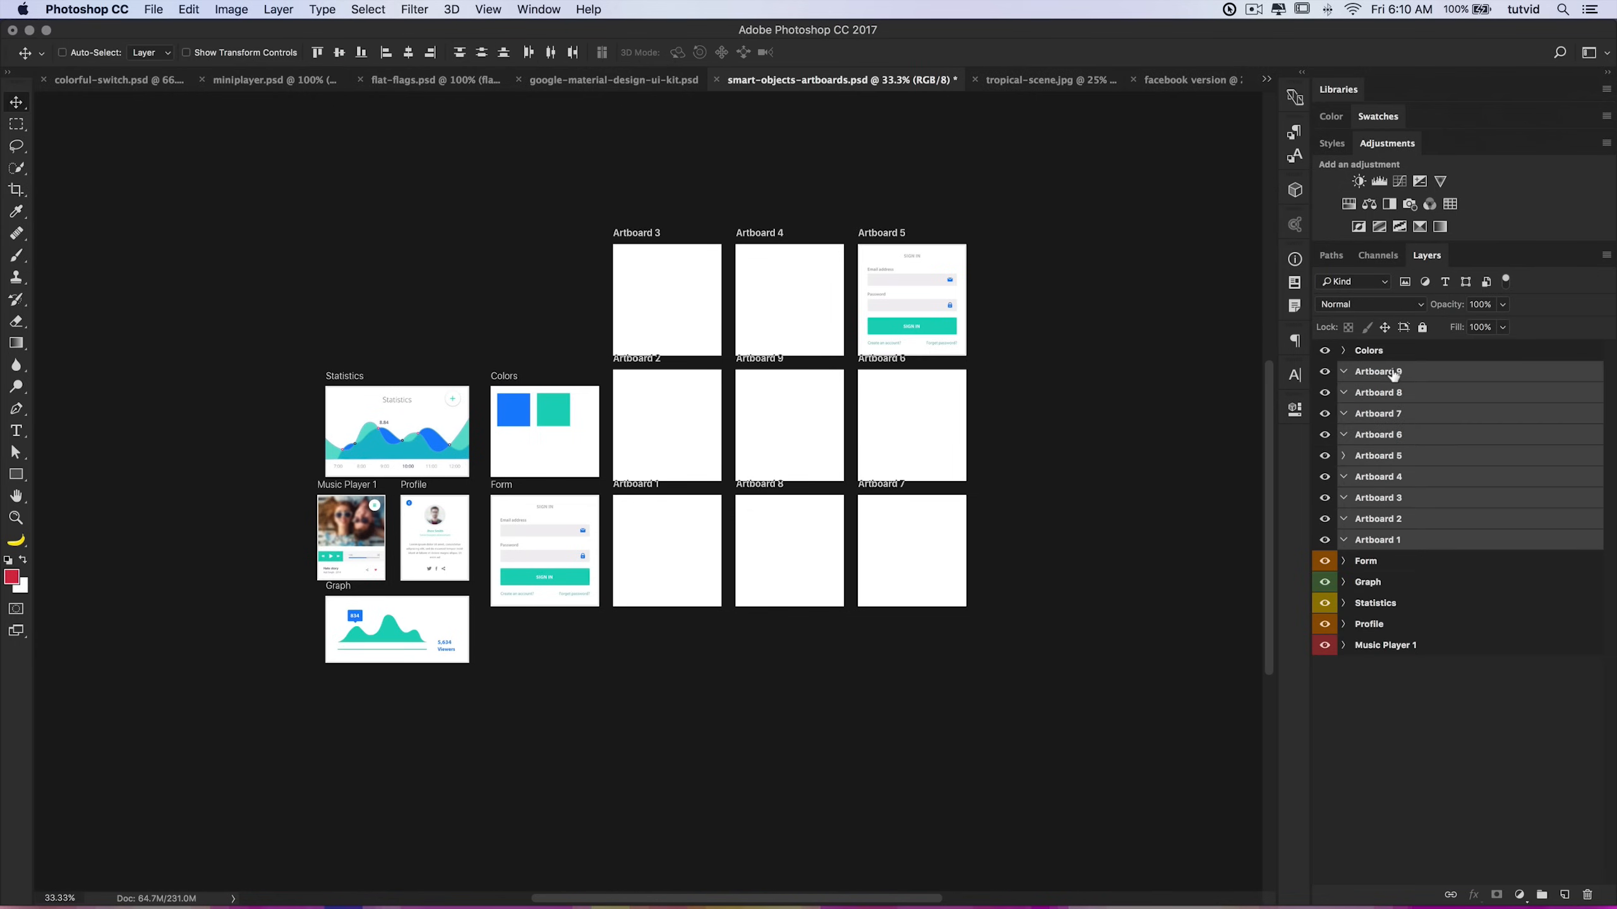
pyautogui.moveTo(1419, 378); pyautogui.dragTo(1587, 895)
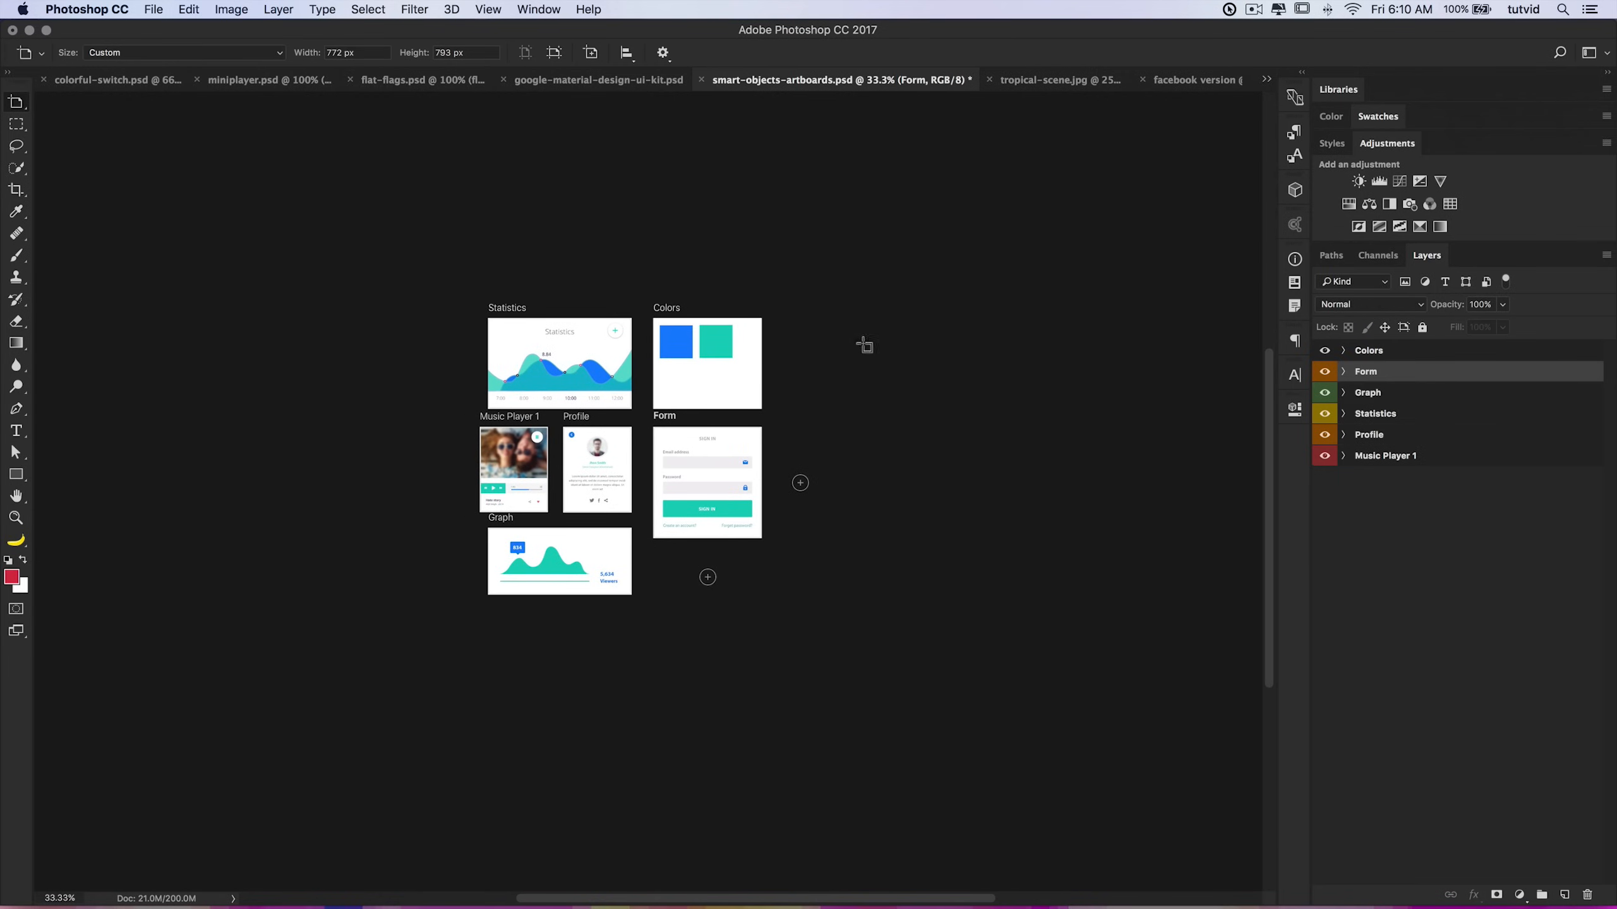
pyautogui.rightClick(16, 103)
pyautogui.click(47, 108)
pyautogui.click(15, 518)
pyautogui.click(710, 436)
pyautogui.moveTo(734, 467); pyautogui.dragTo(748, 506)
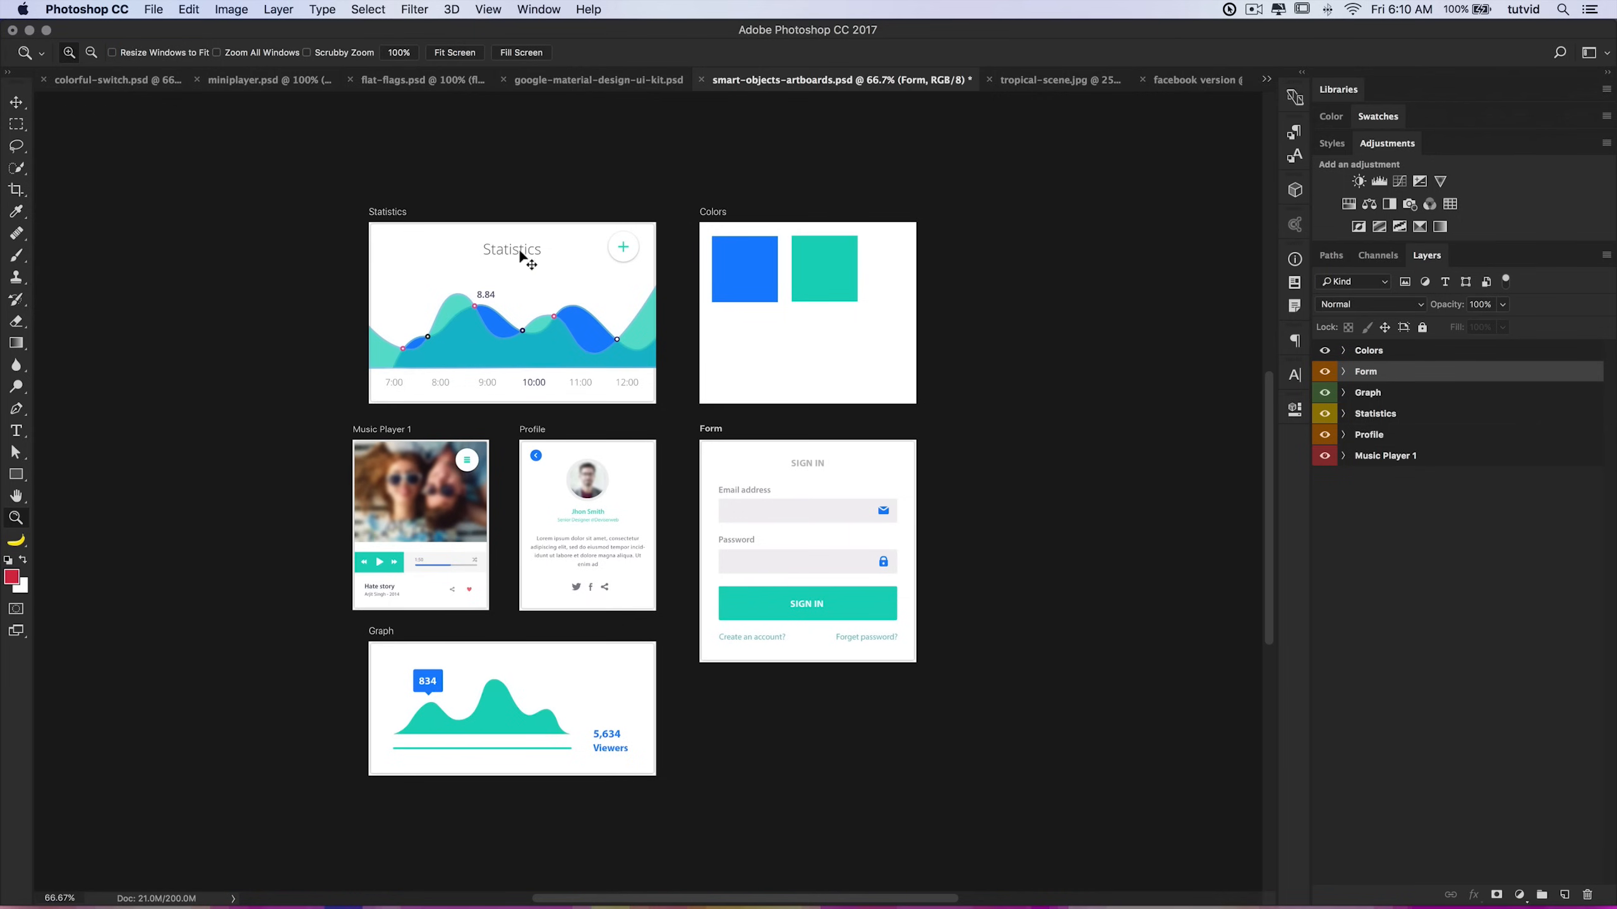
pyautogui.press('v')
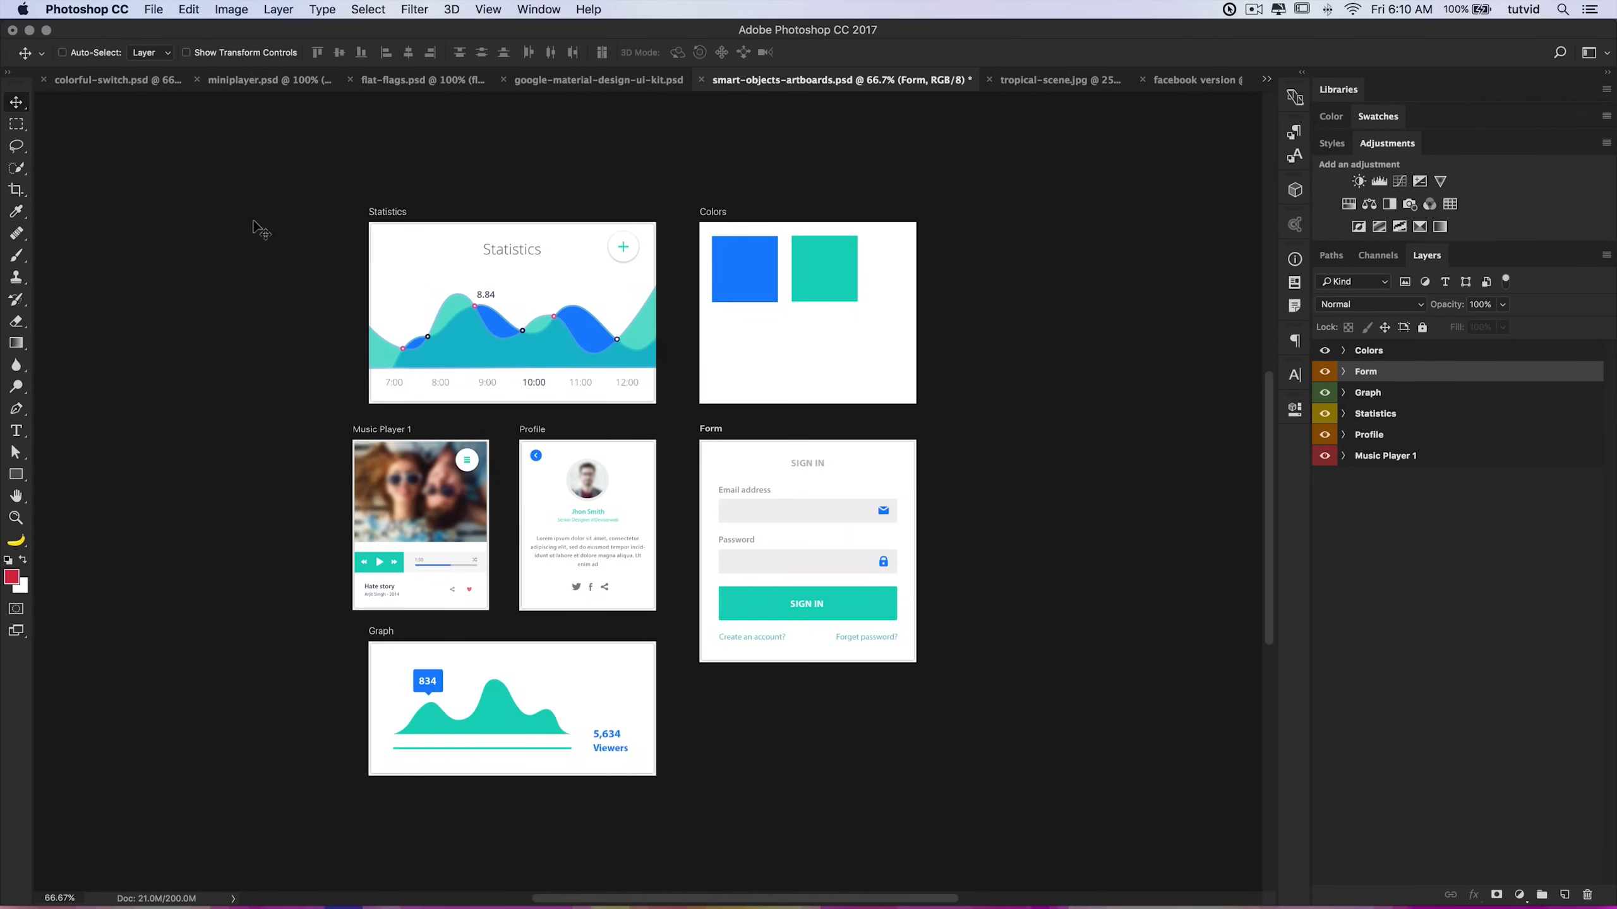
# Step: Select all six artboards and open the Artboards to Files export settings
pyautogui.click(1401, 357)
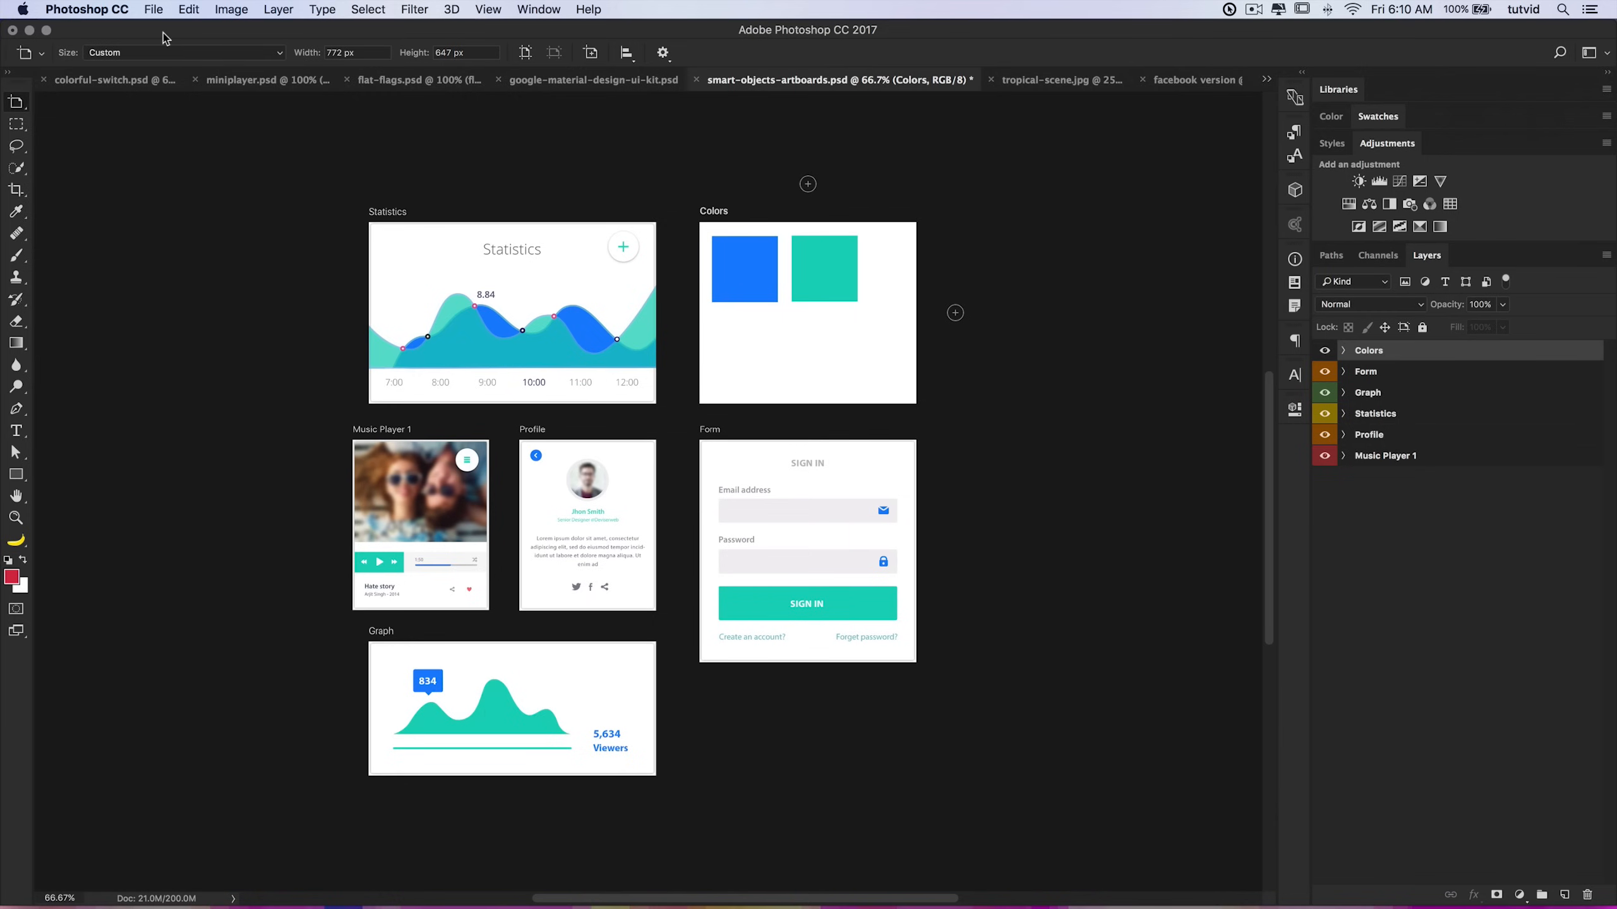
pyautogui.keyDown('shift'); pyautogui.click(1403, 454); pyautogui.keyUp('shift')
pyautogui.press('v')
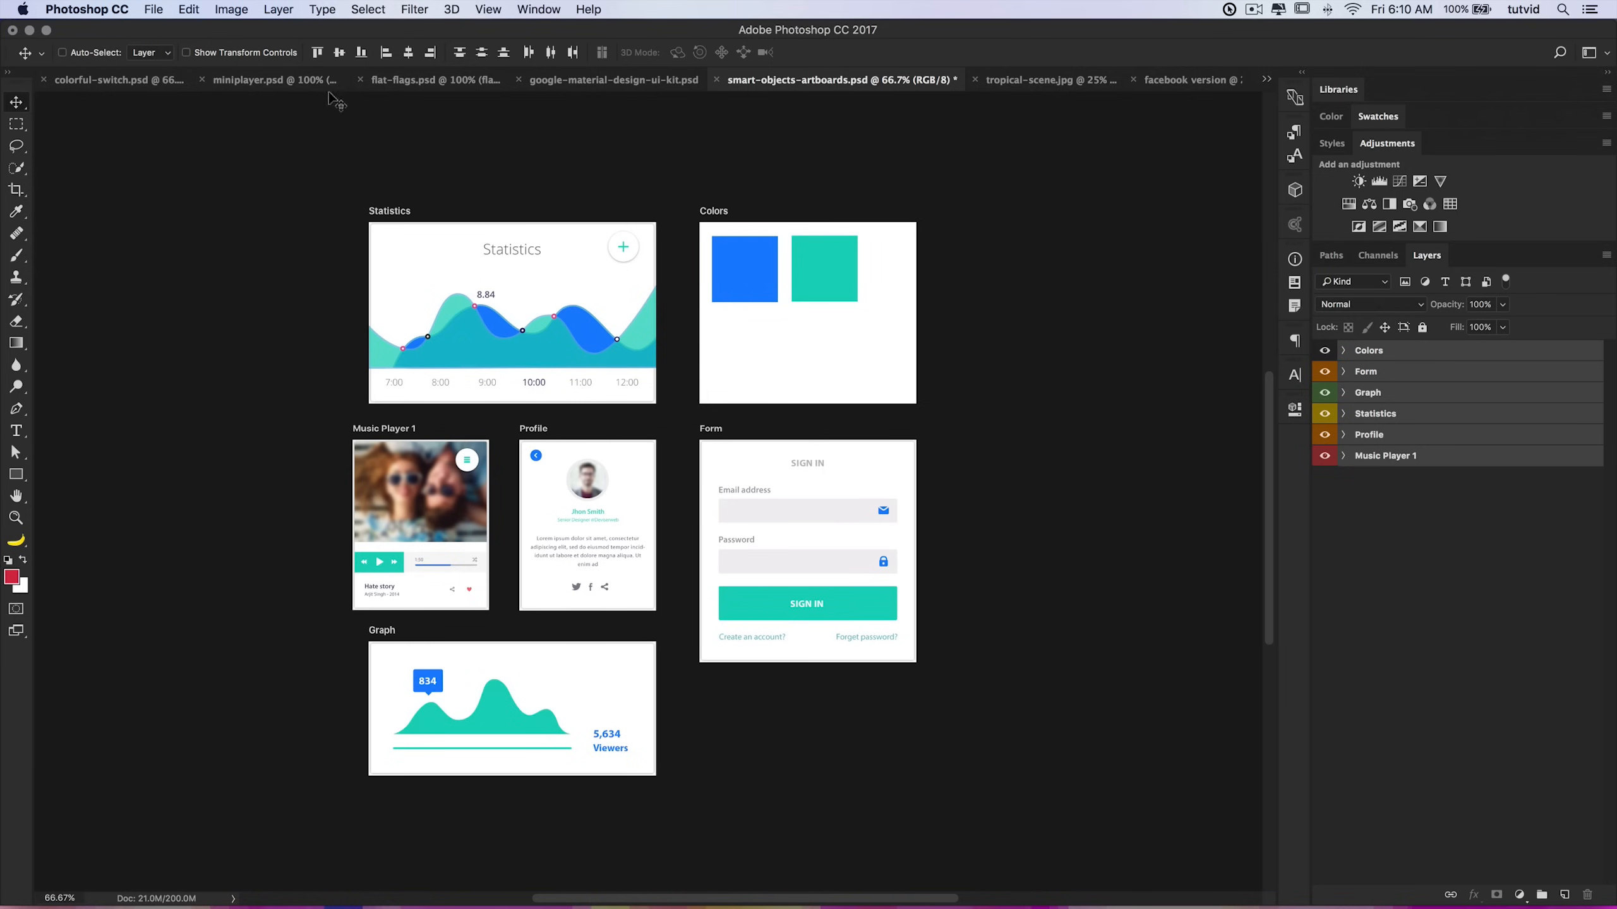
pyautogui.click(158, 10)
pyautogui.moveTo(245, 241)
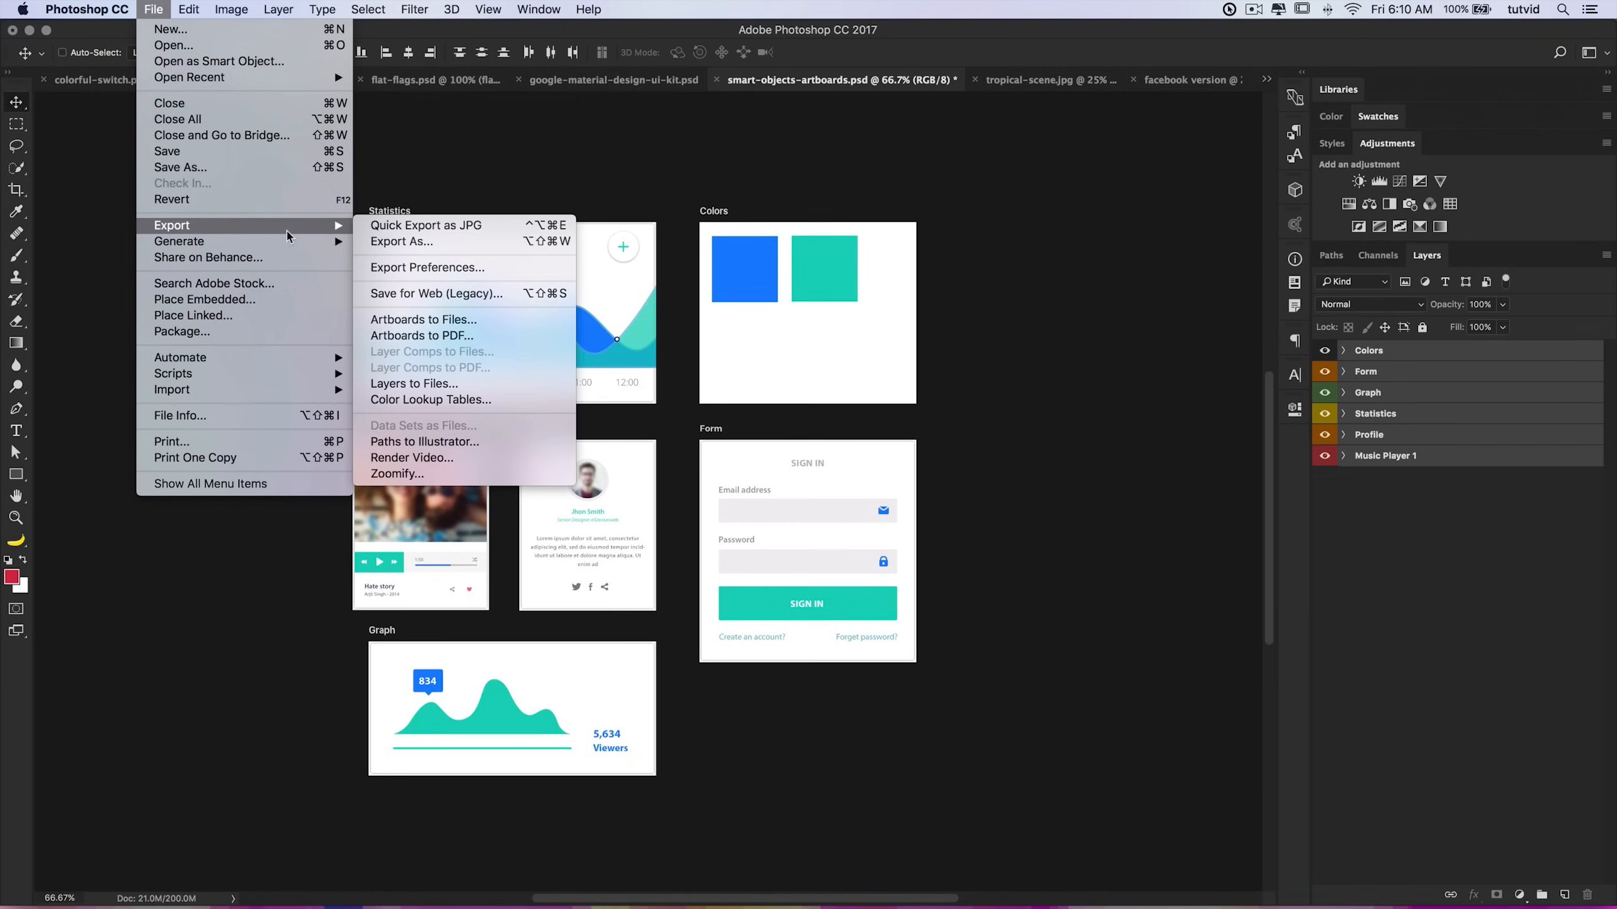
pyautogui.click(439, 328)
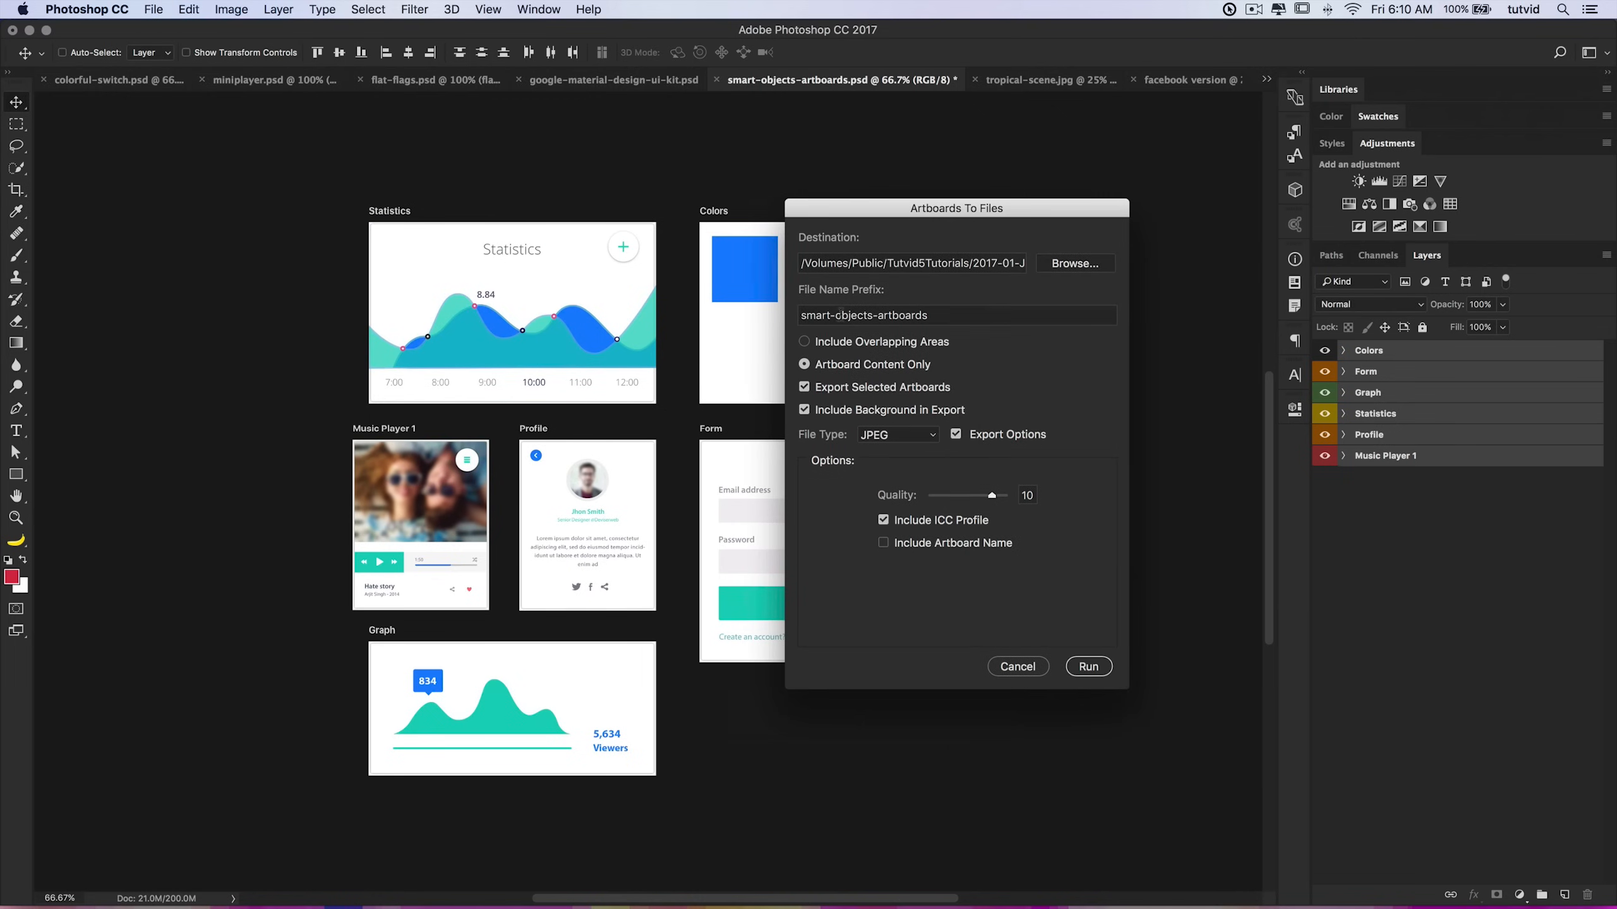
pyautogui.click(944, 313)
pyautogui.click(879, 314)
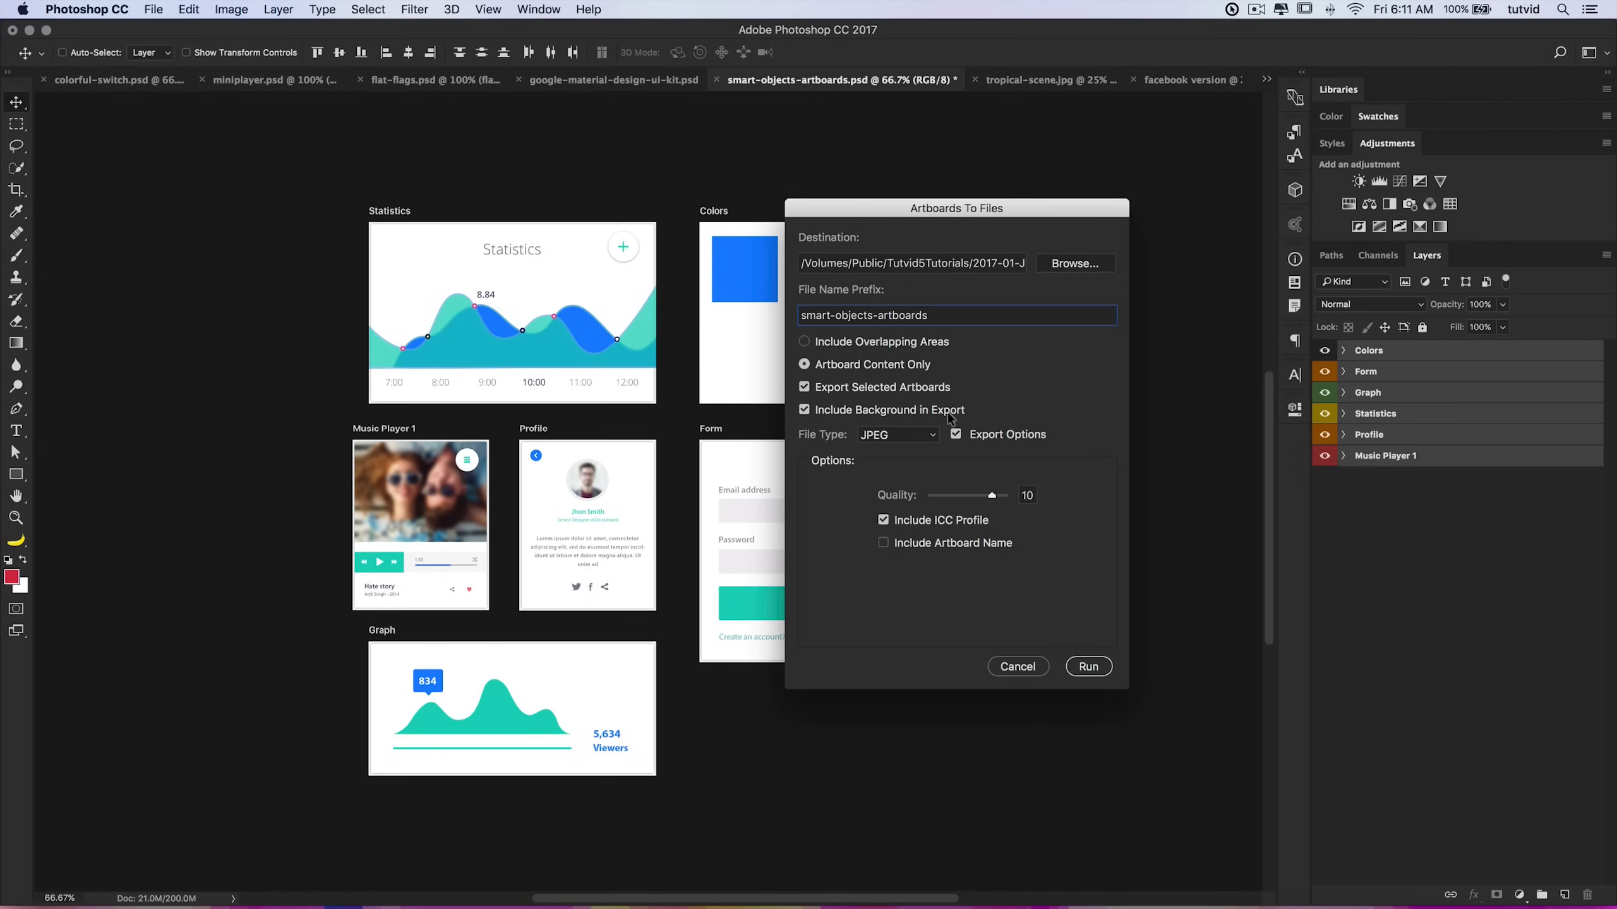
# Step: Switch the export file type between JPEG and PDF to compare their options, then cancel the export
pyautogui.click(913, 438)
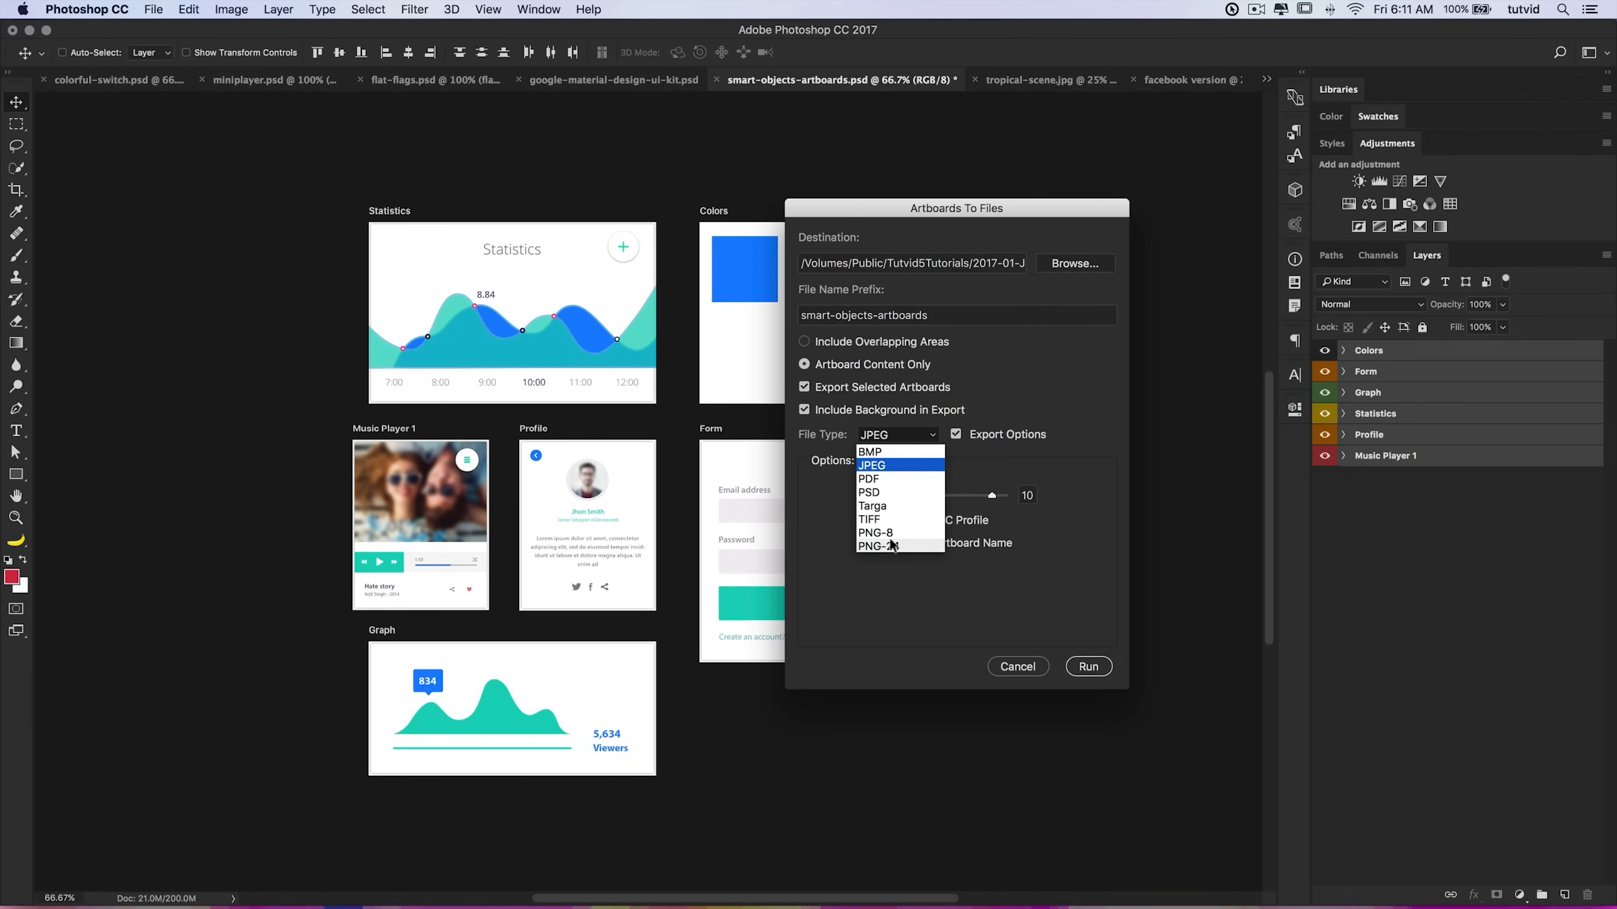
pyautogui.click(885, 467)
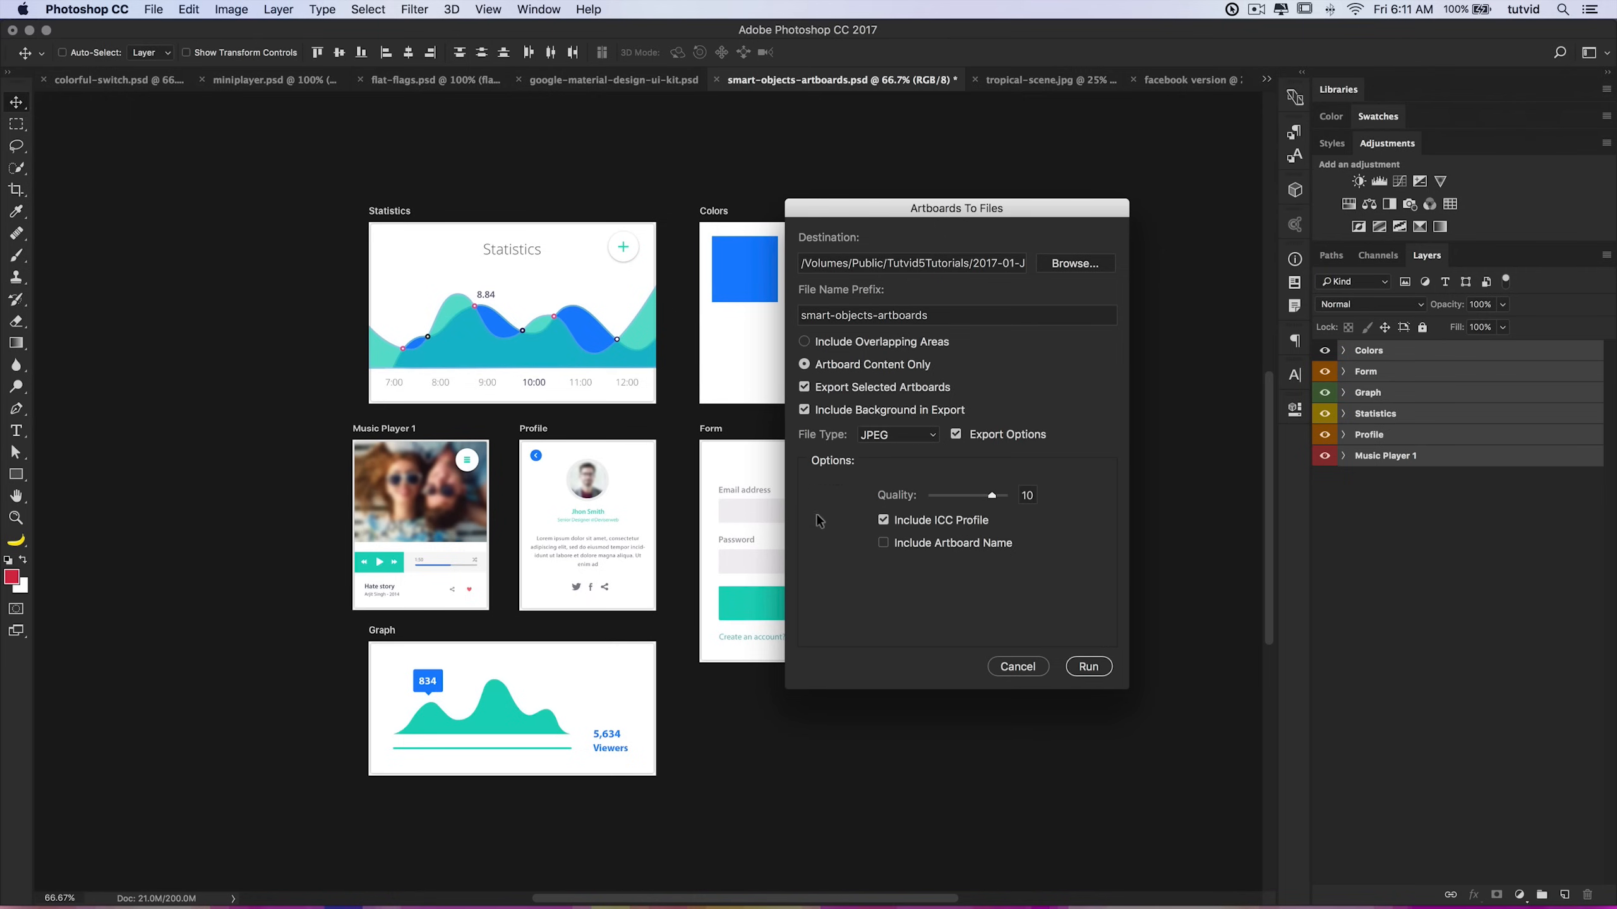
pyautogui.click(898, 435)
pyautogui.click(888, 481)
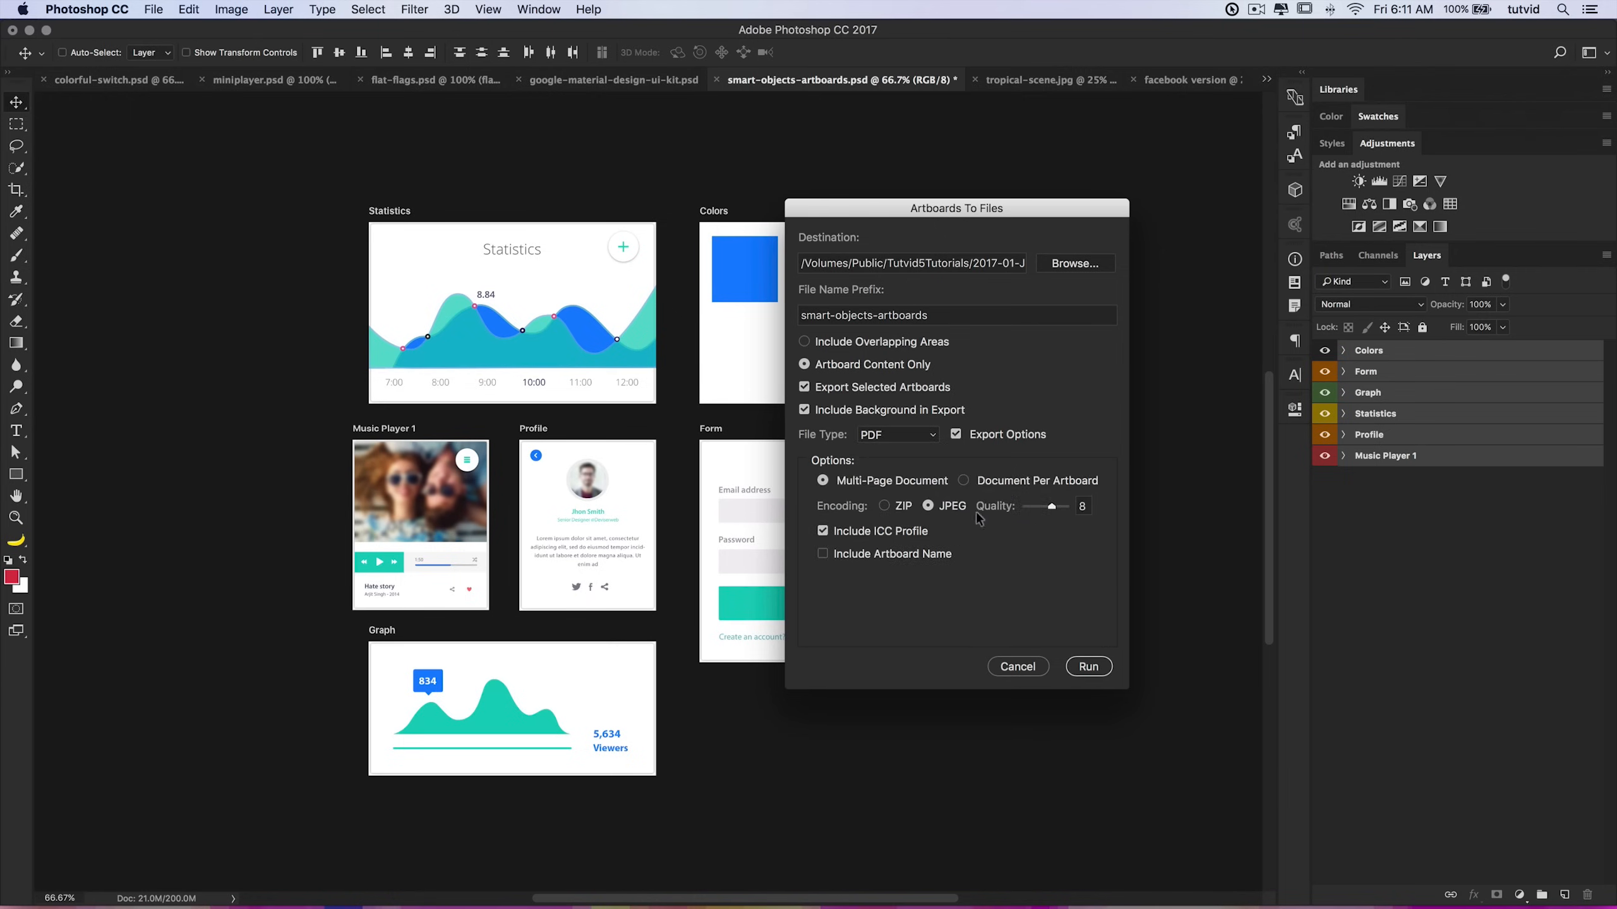
pyautogui.click(904, 439)
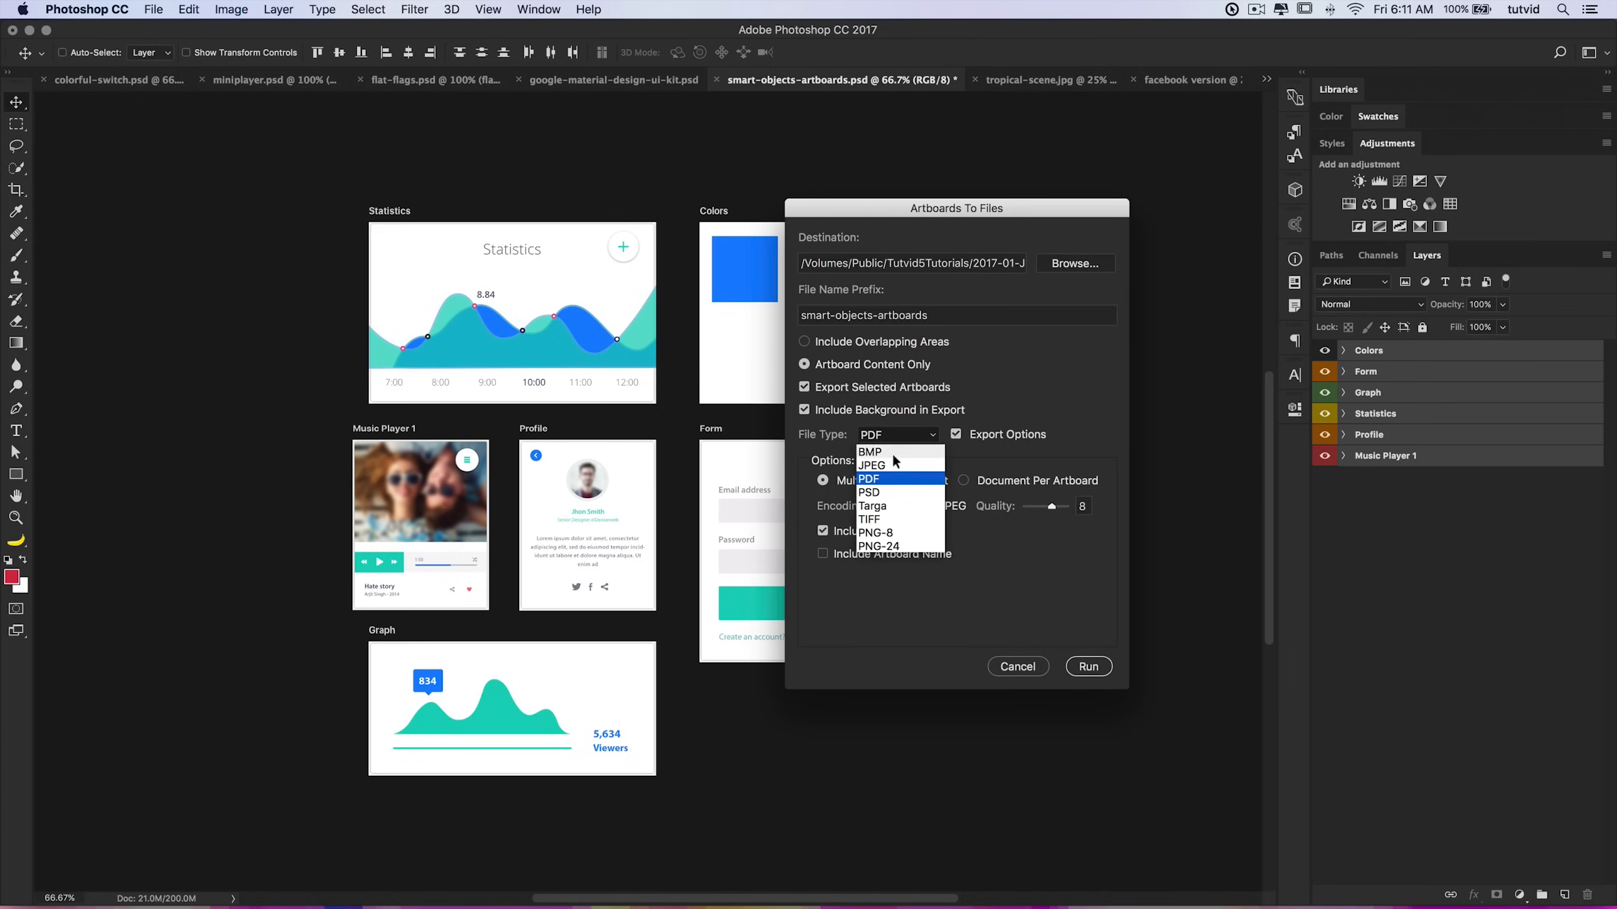
pyautogui.click(885, 466)
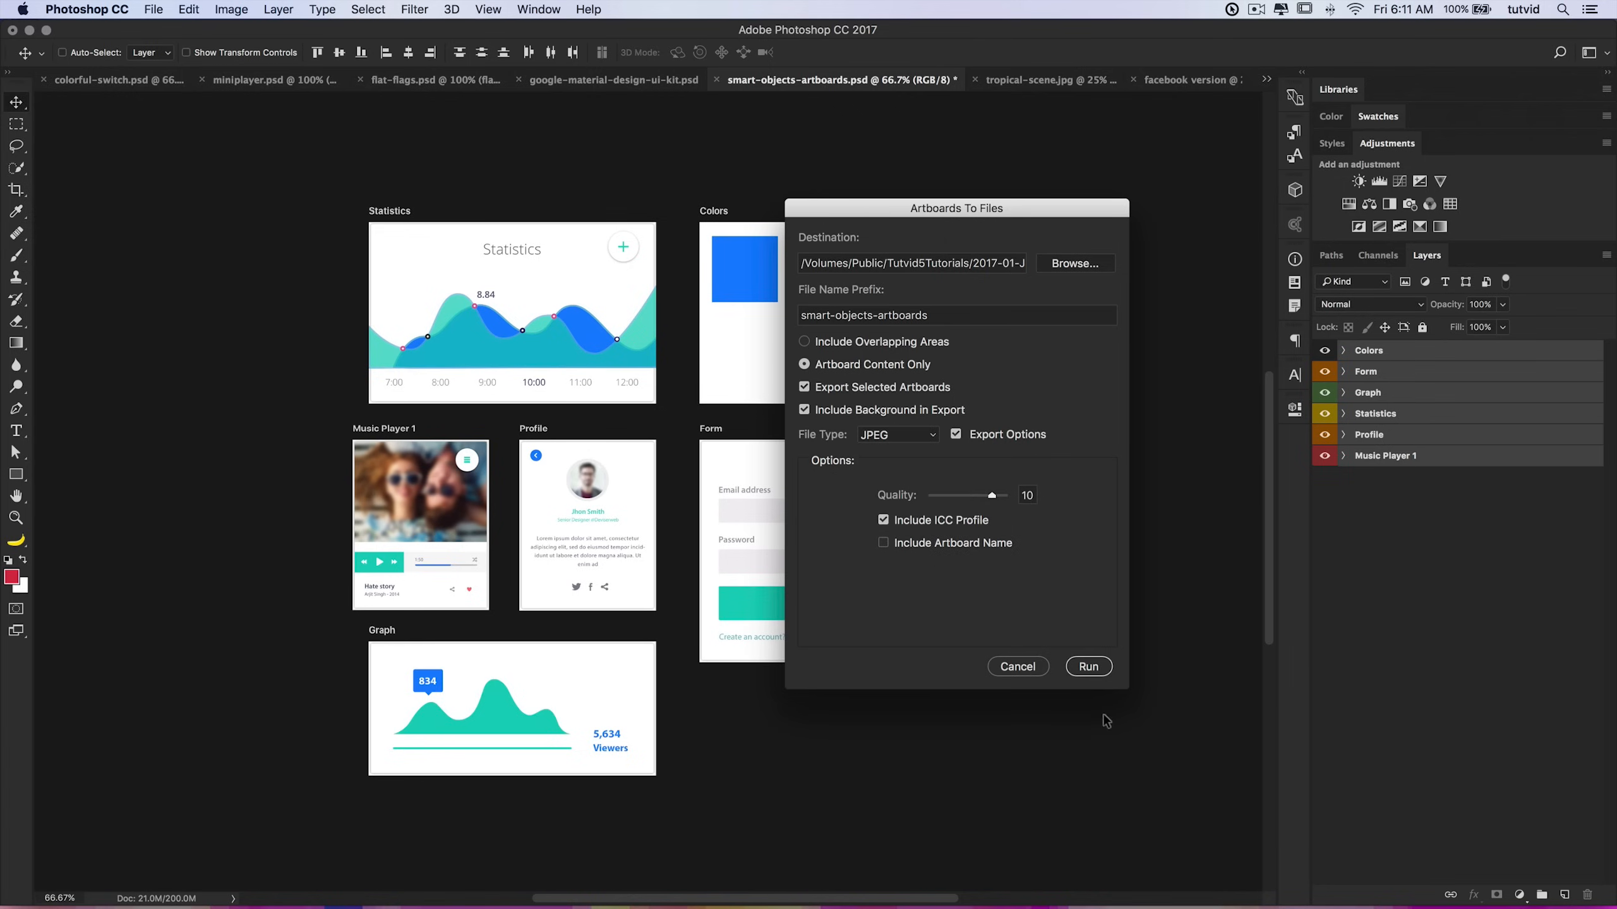
pyautogui.click(1018, 667)
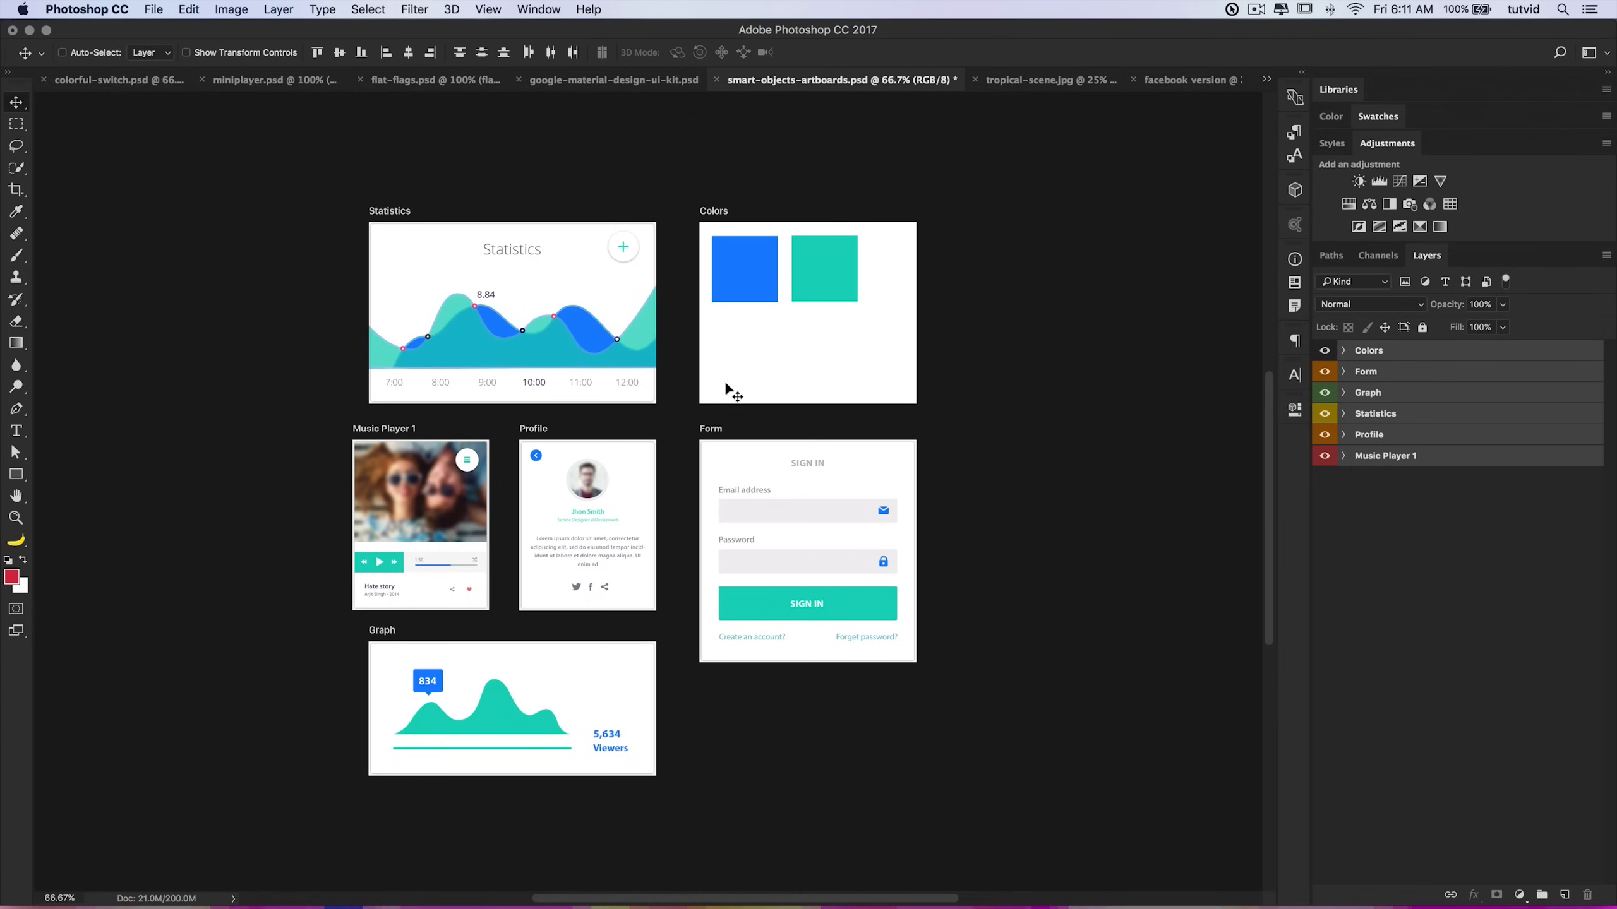
# Step: Switch to flat-flags.psd and ungroup the flags layer group
pyautogui.click(415, 80)
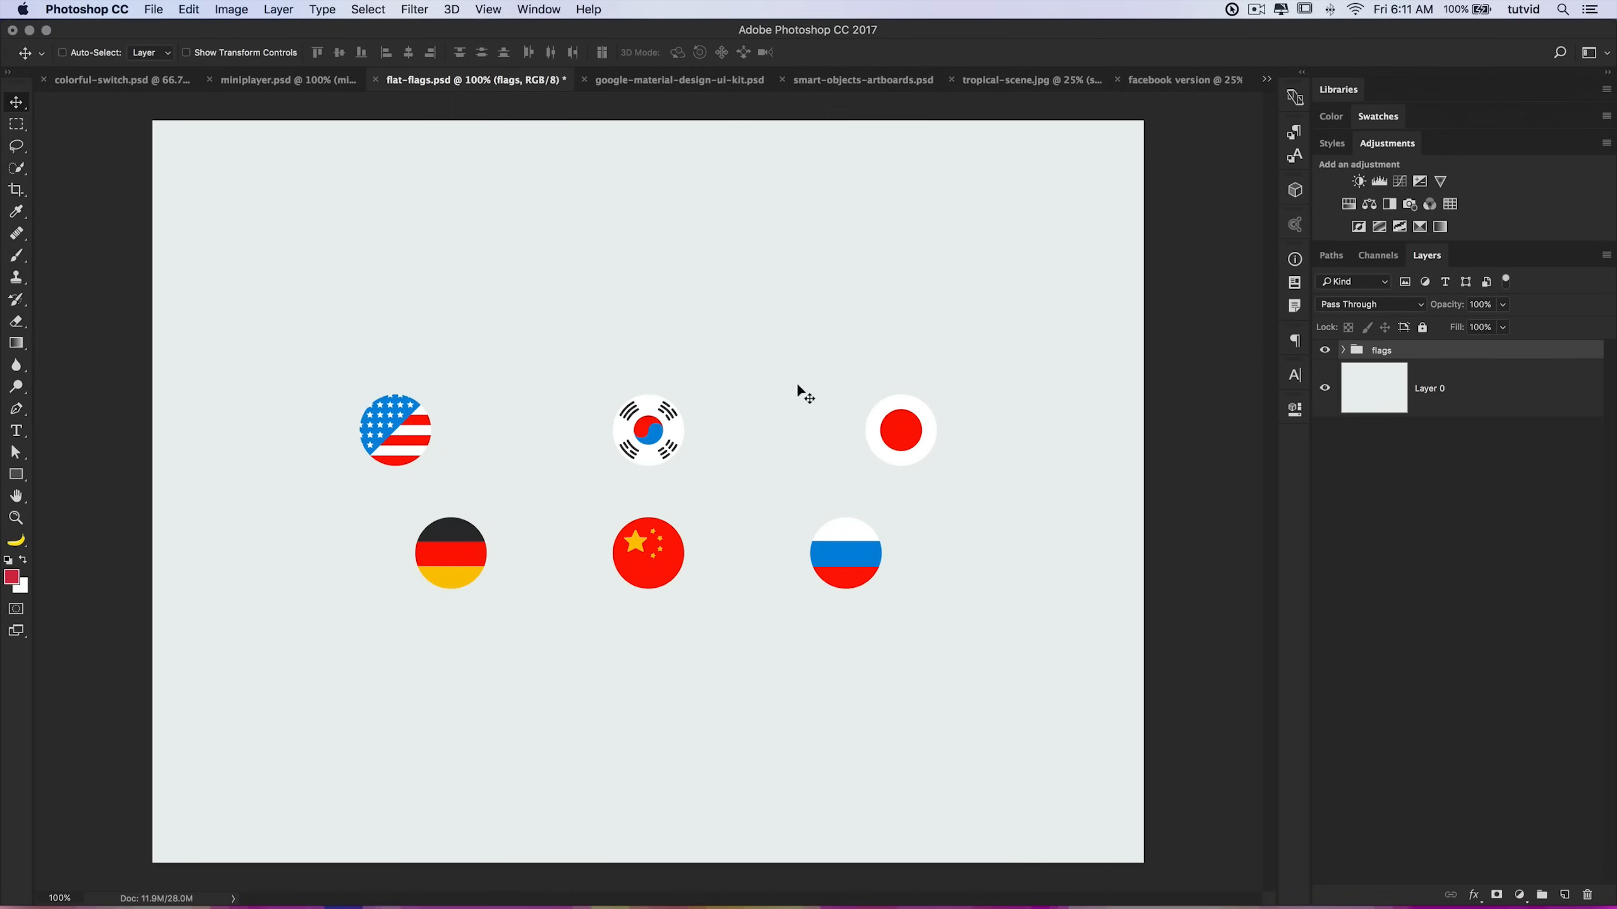
pyautogui.rightClick(1388, 352)
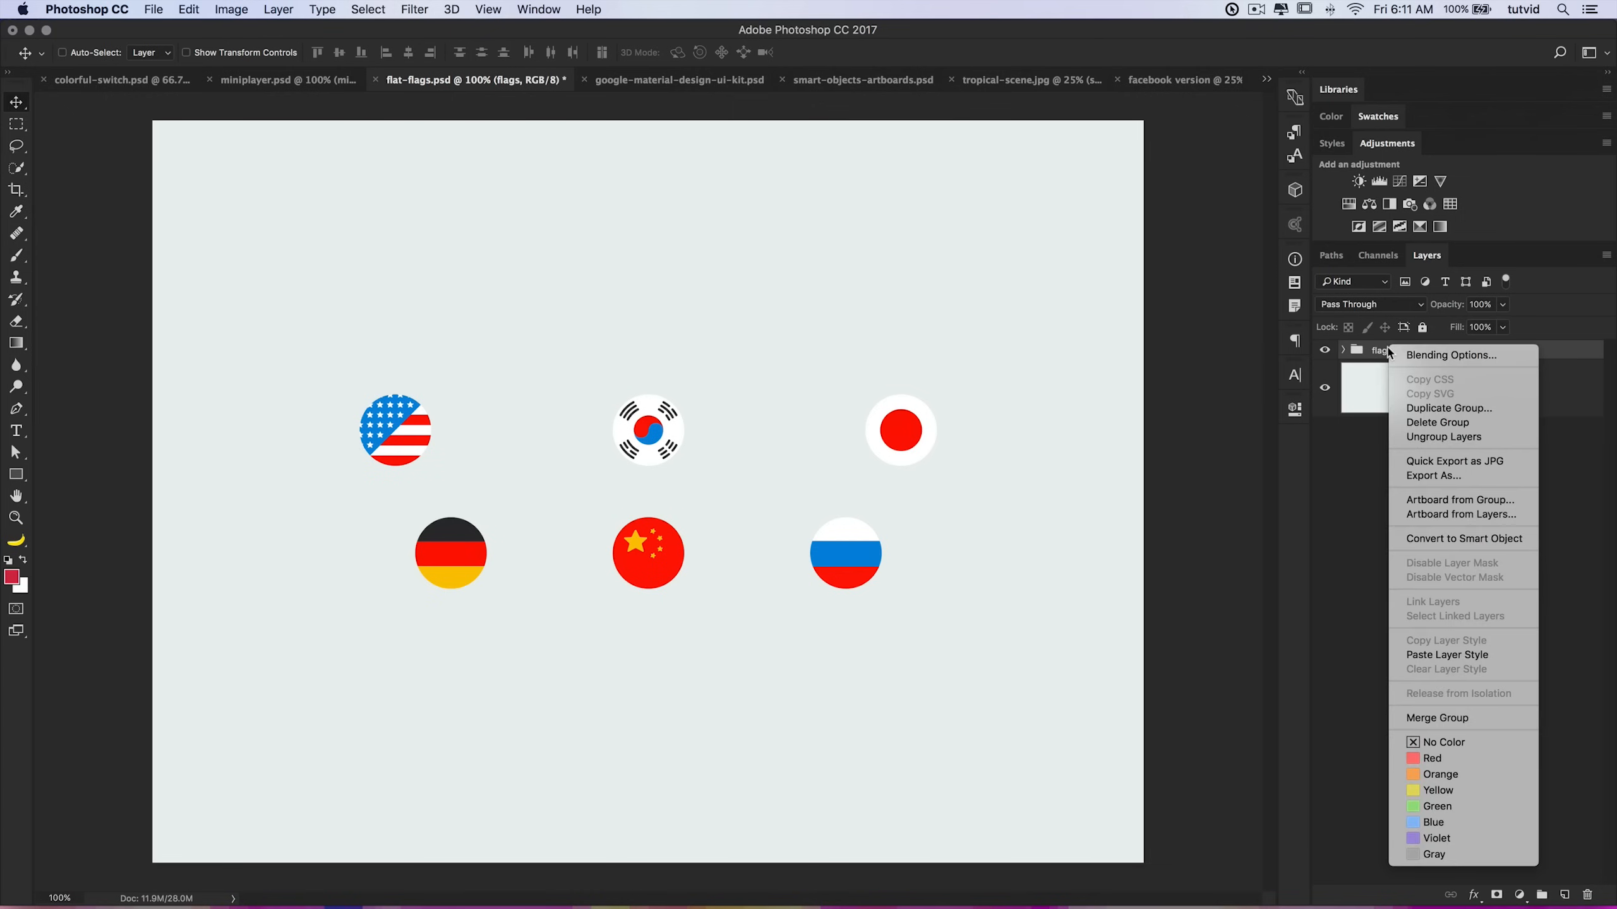
pyautogui.click(1439, 439)
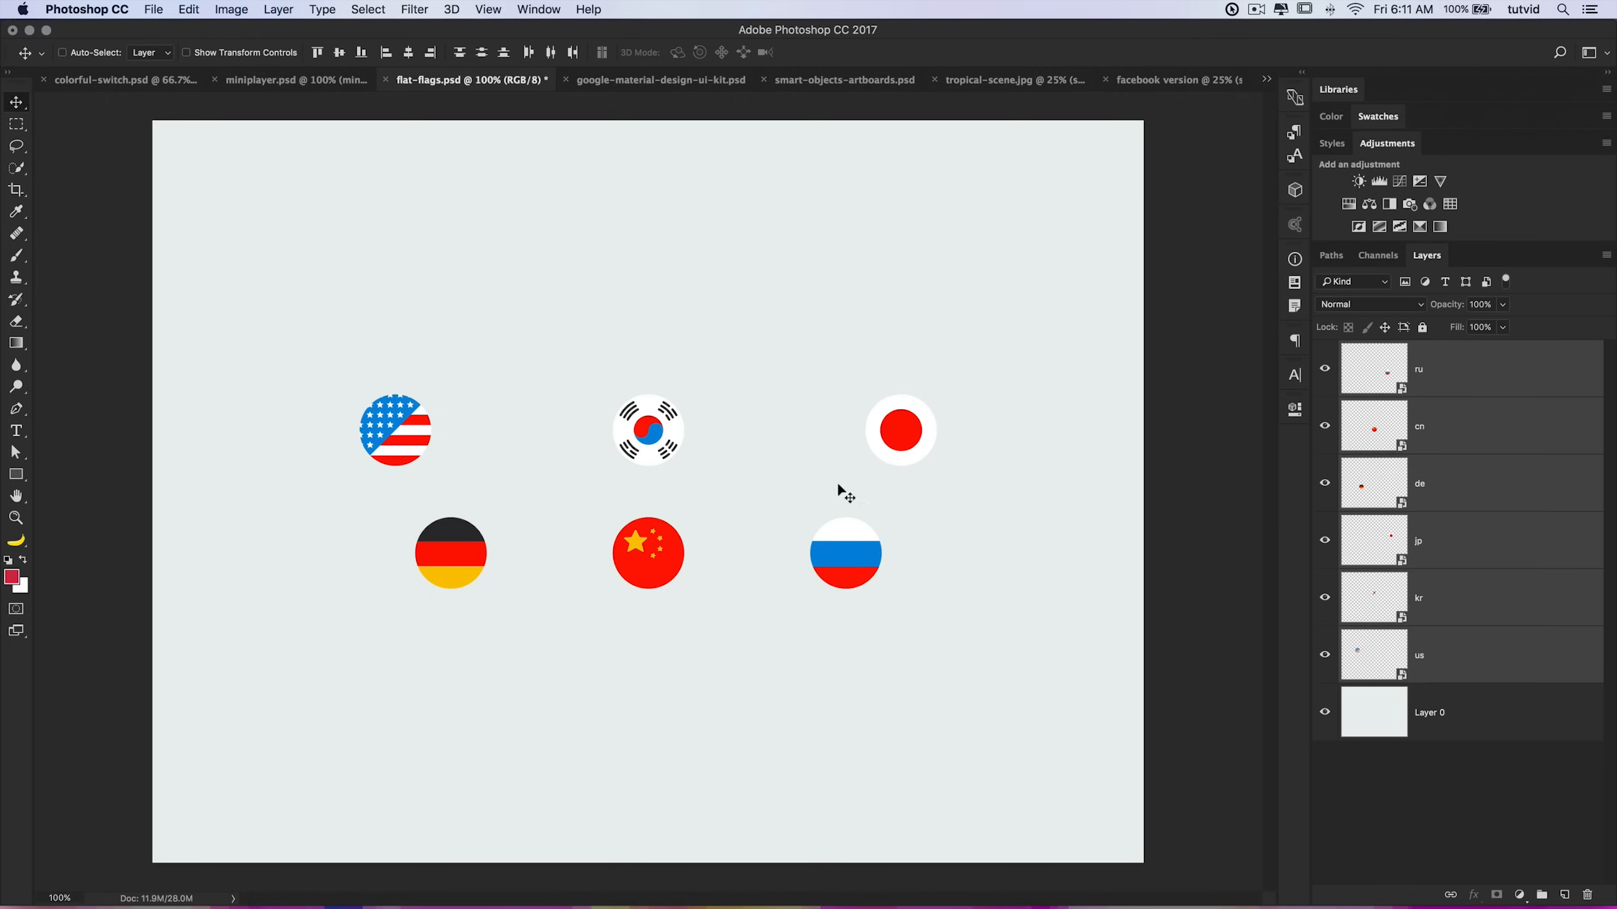
# Step: Select the ru layer, open Export As and view its format choices, then cancel
pyautogui.click(1506, 371)
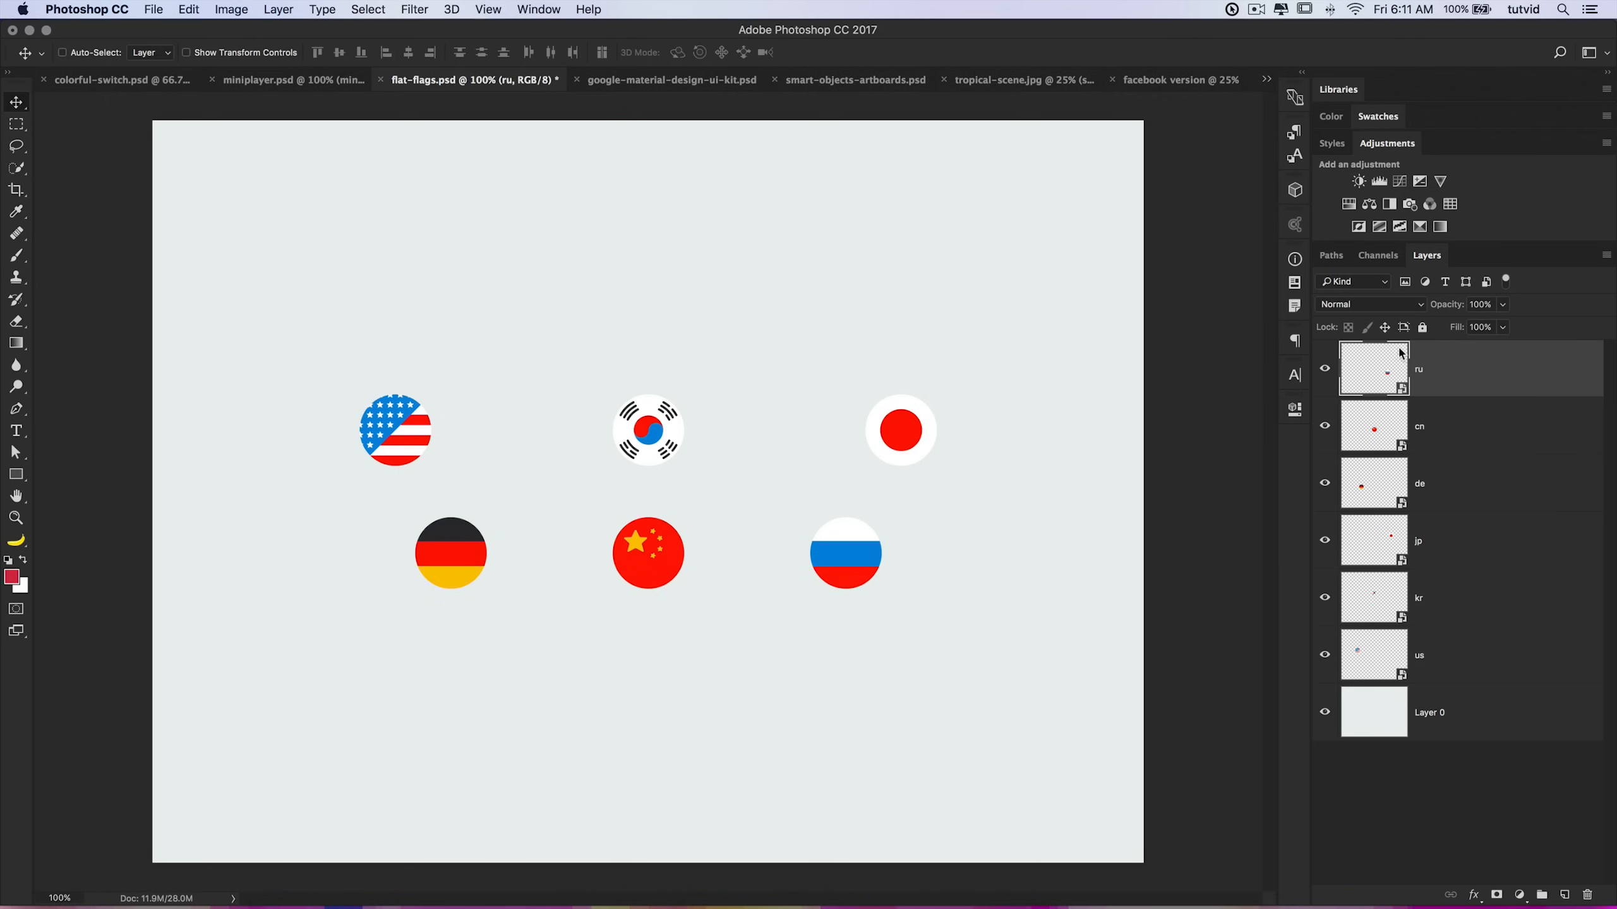
pyautogui.keyDown('shift'); pyautogui.click(1457, 656); pyautogui.keyUp('shift')
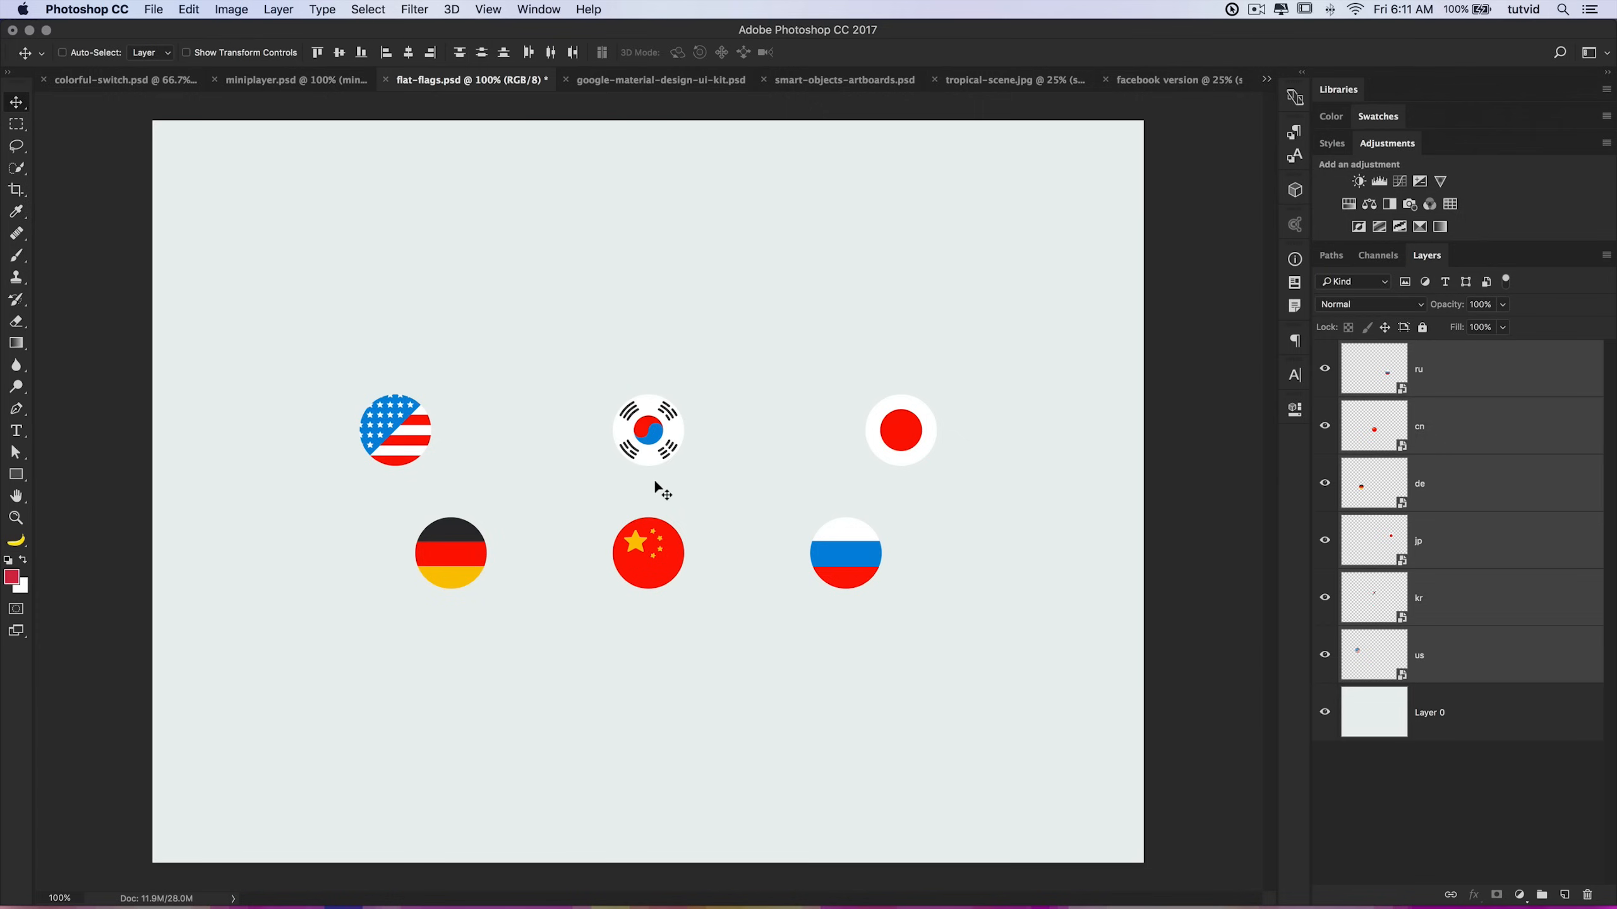
pyautogui.click(1494, 489)
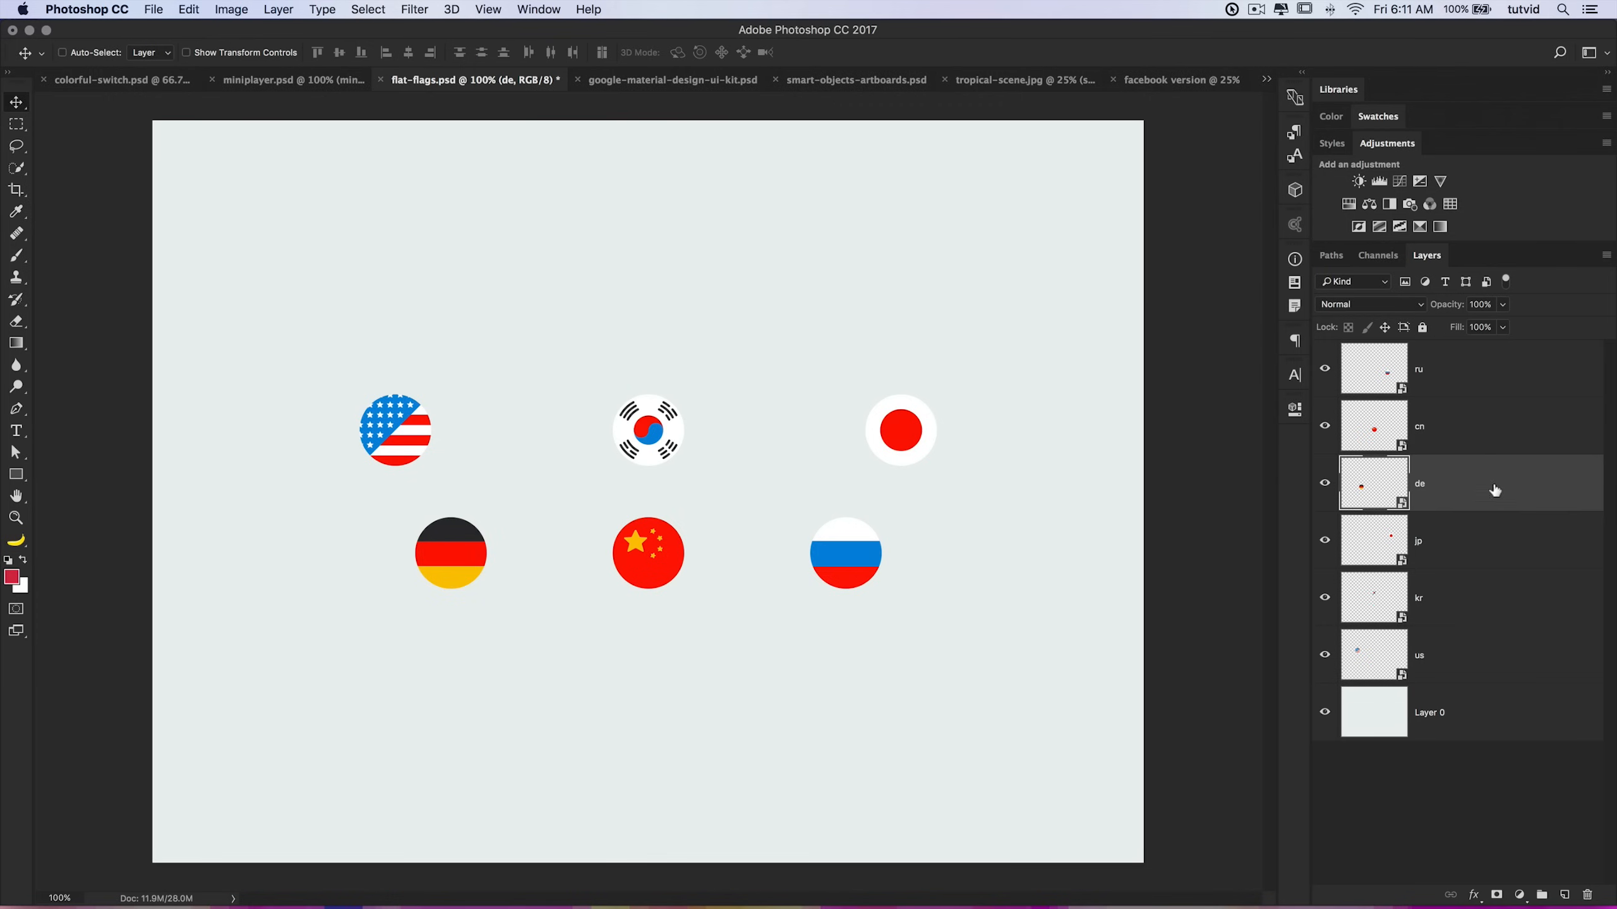
pyautogui.click(1465, 363)
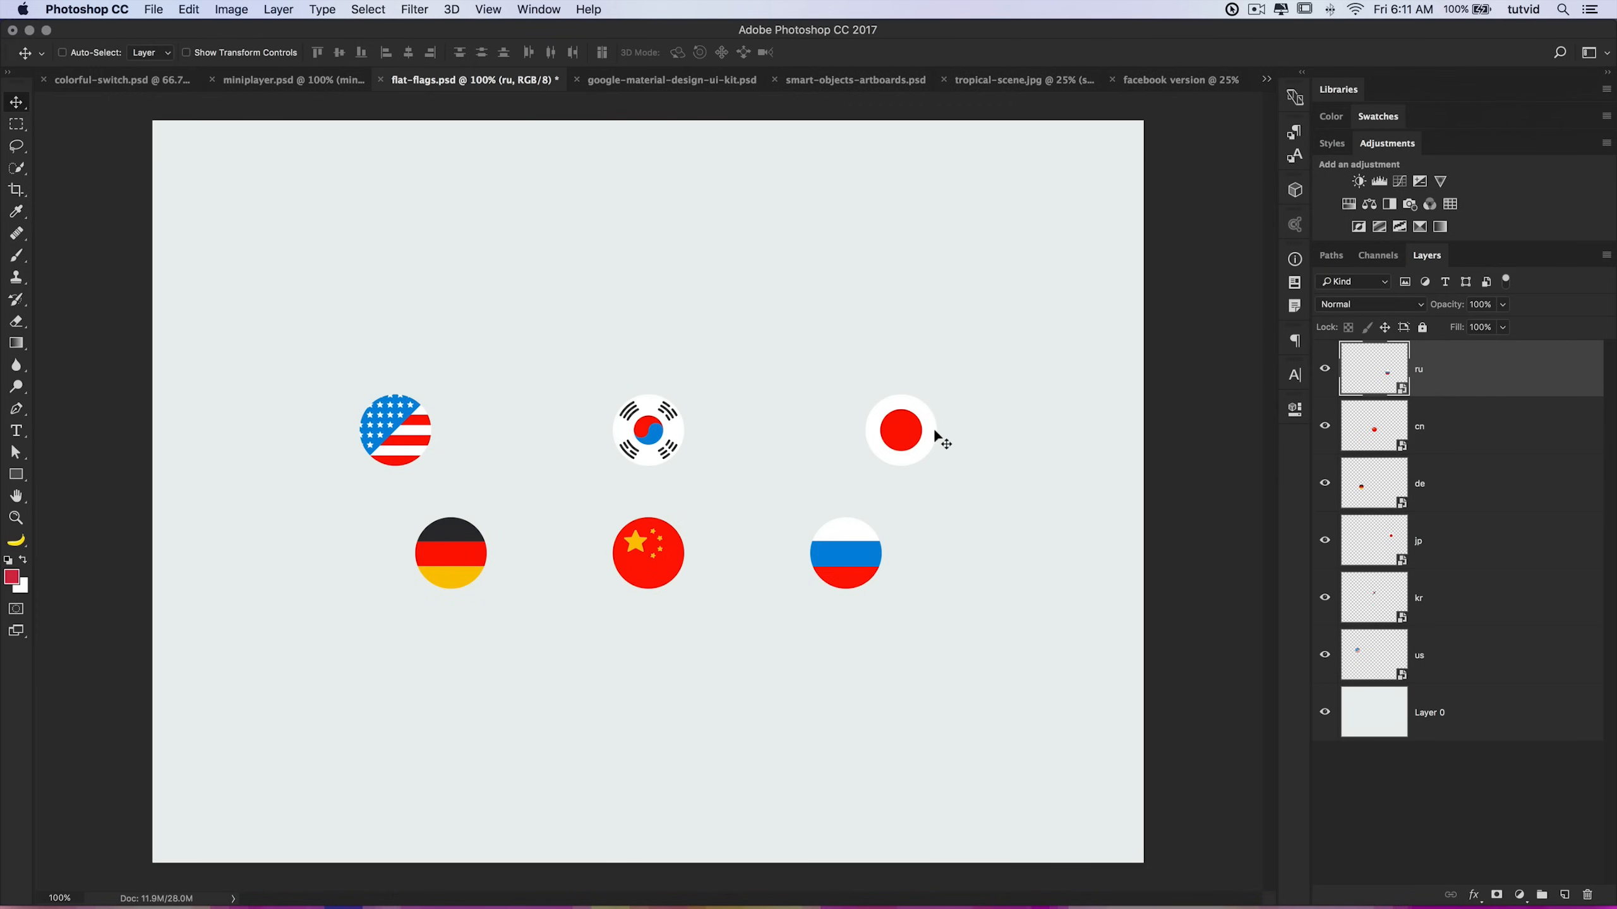
pyautogui.click(153, 9)
pyautogui.moveTo(256, 227)
pyautogui.click(418, 245)
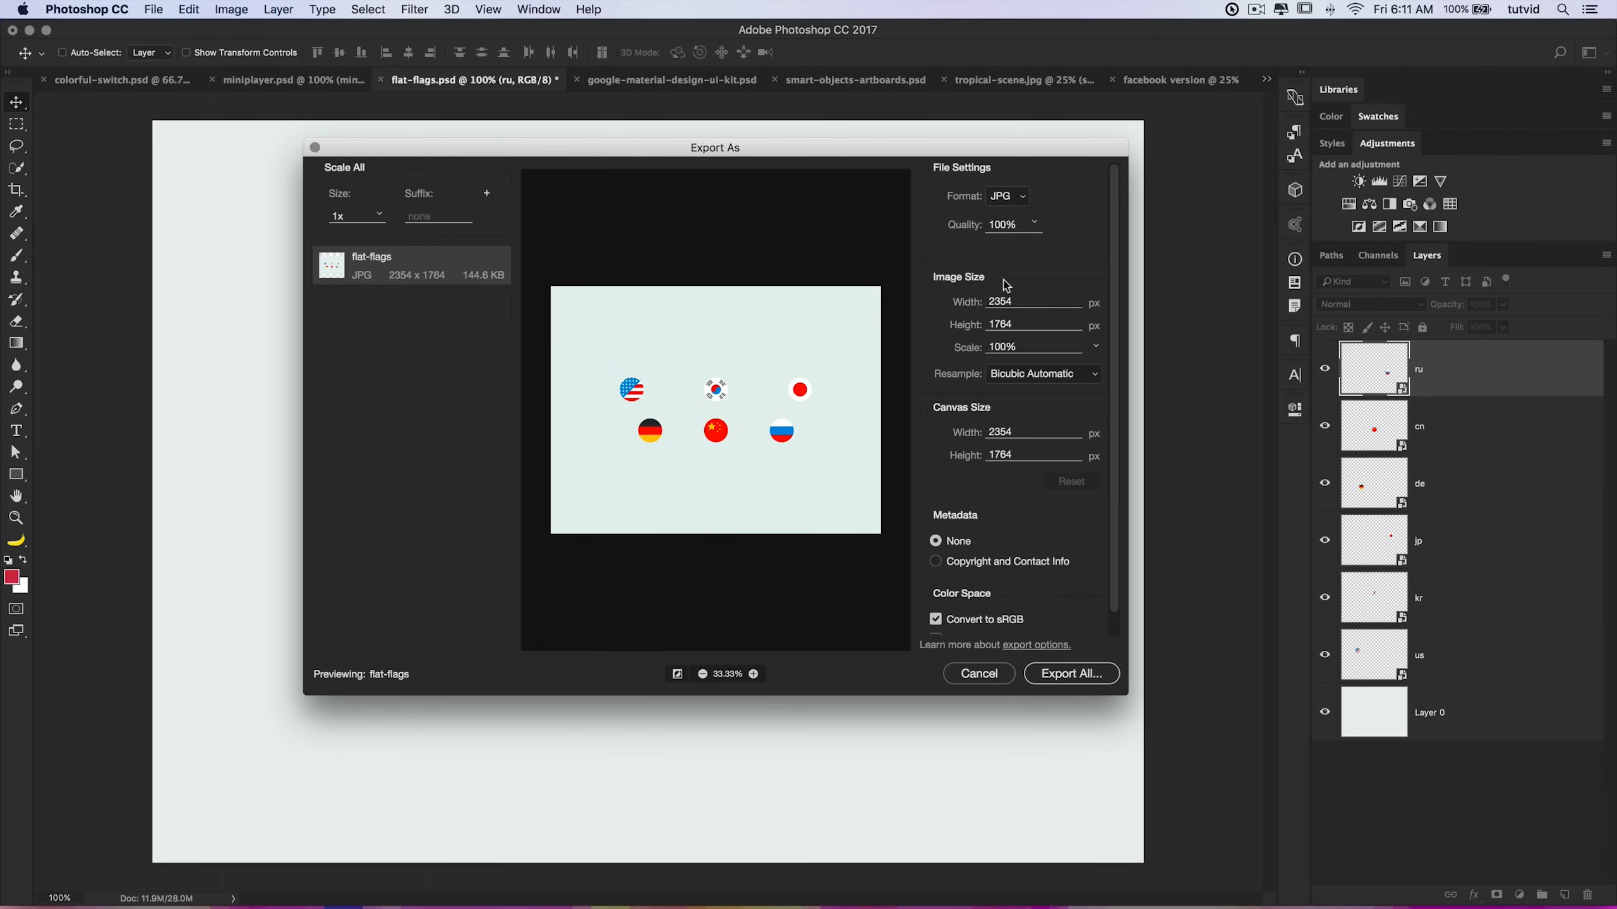
pyautogui.click(1007, 196)
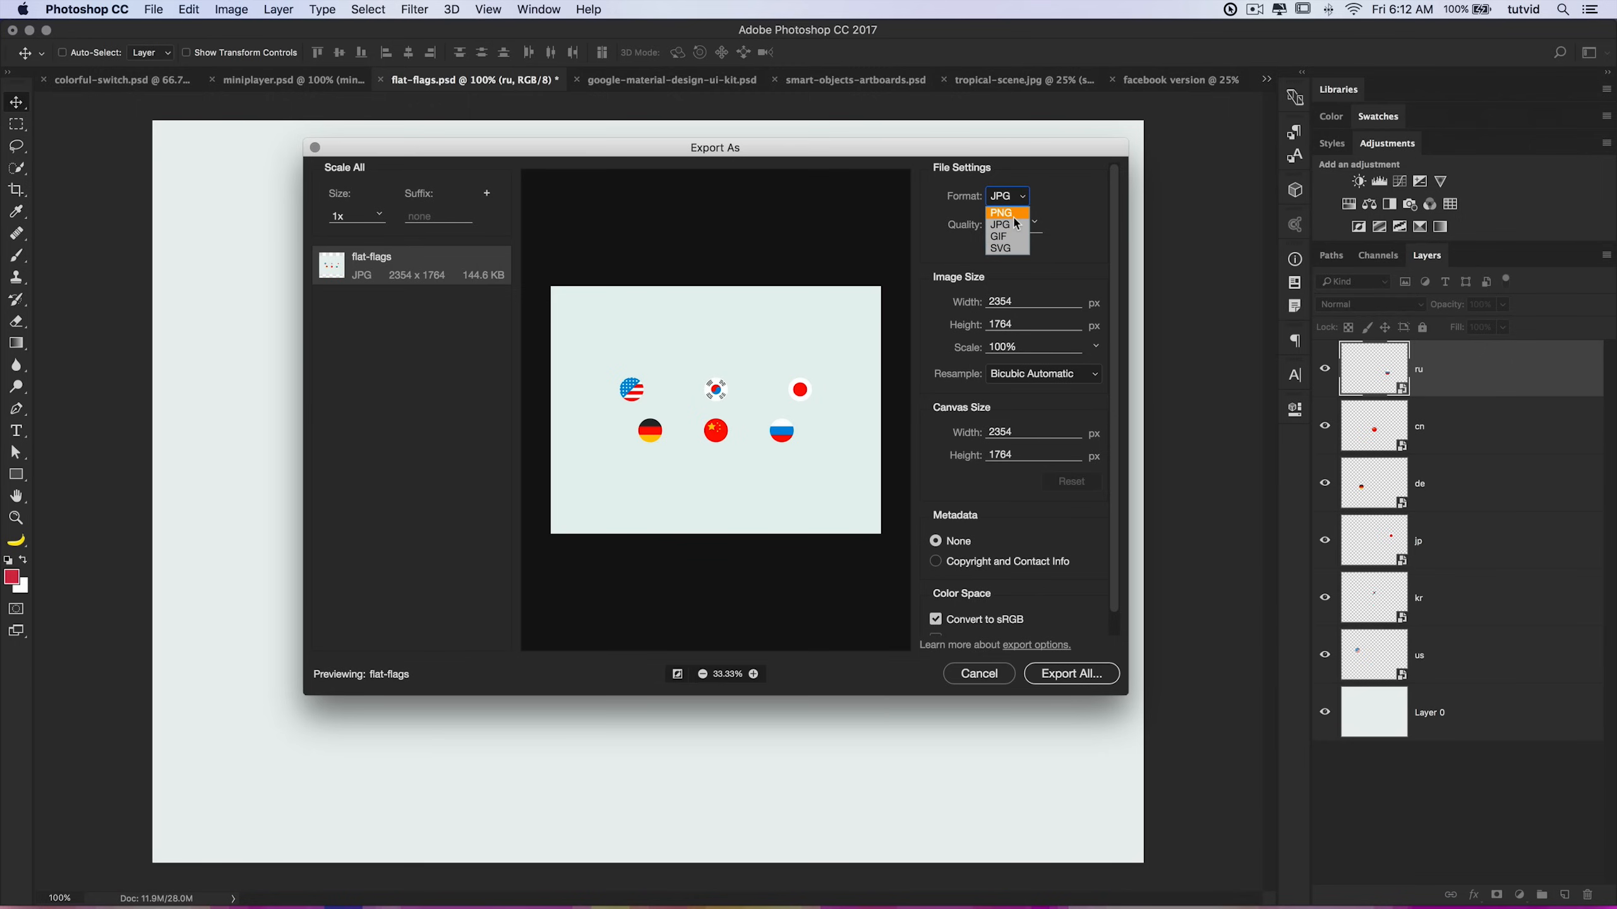
pyautogui.click(978, 677)
pyautogui.click(978, 676)
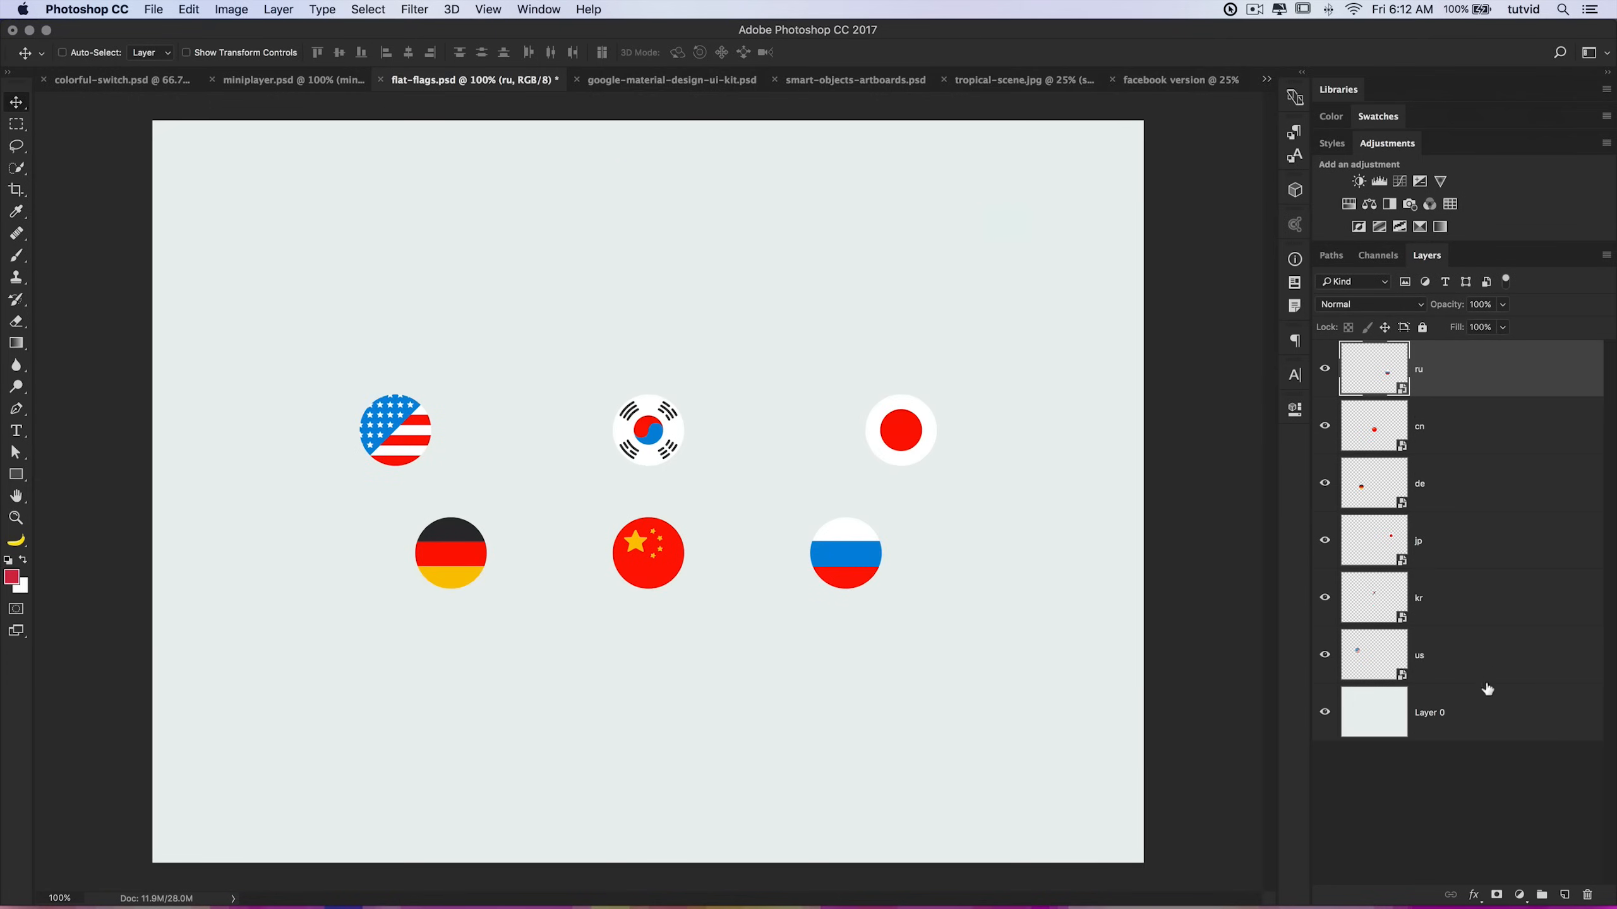
# Step: Convert the selected flag layers into a new artboard
pyautogui.click(1464, 713)
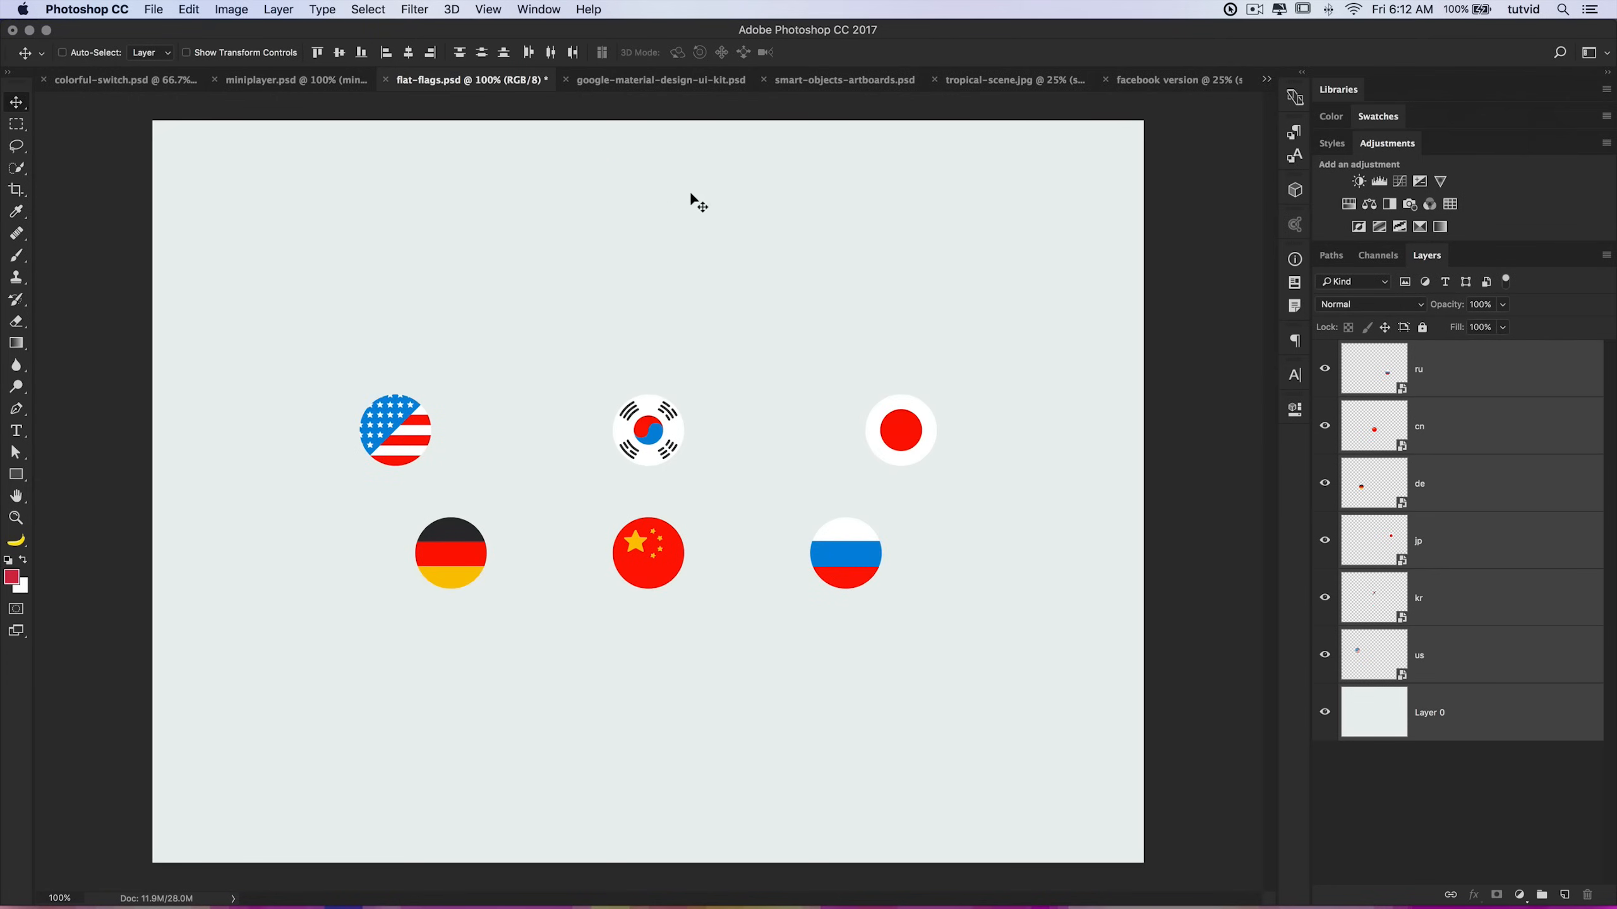
pyautogui.rightClick(1432, 367)
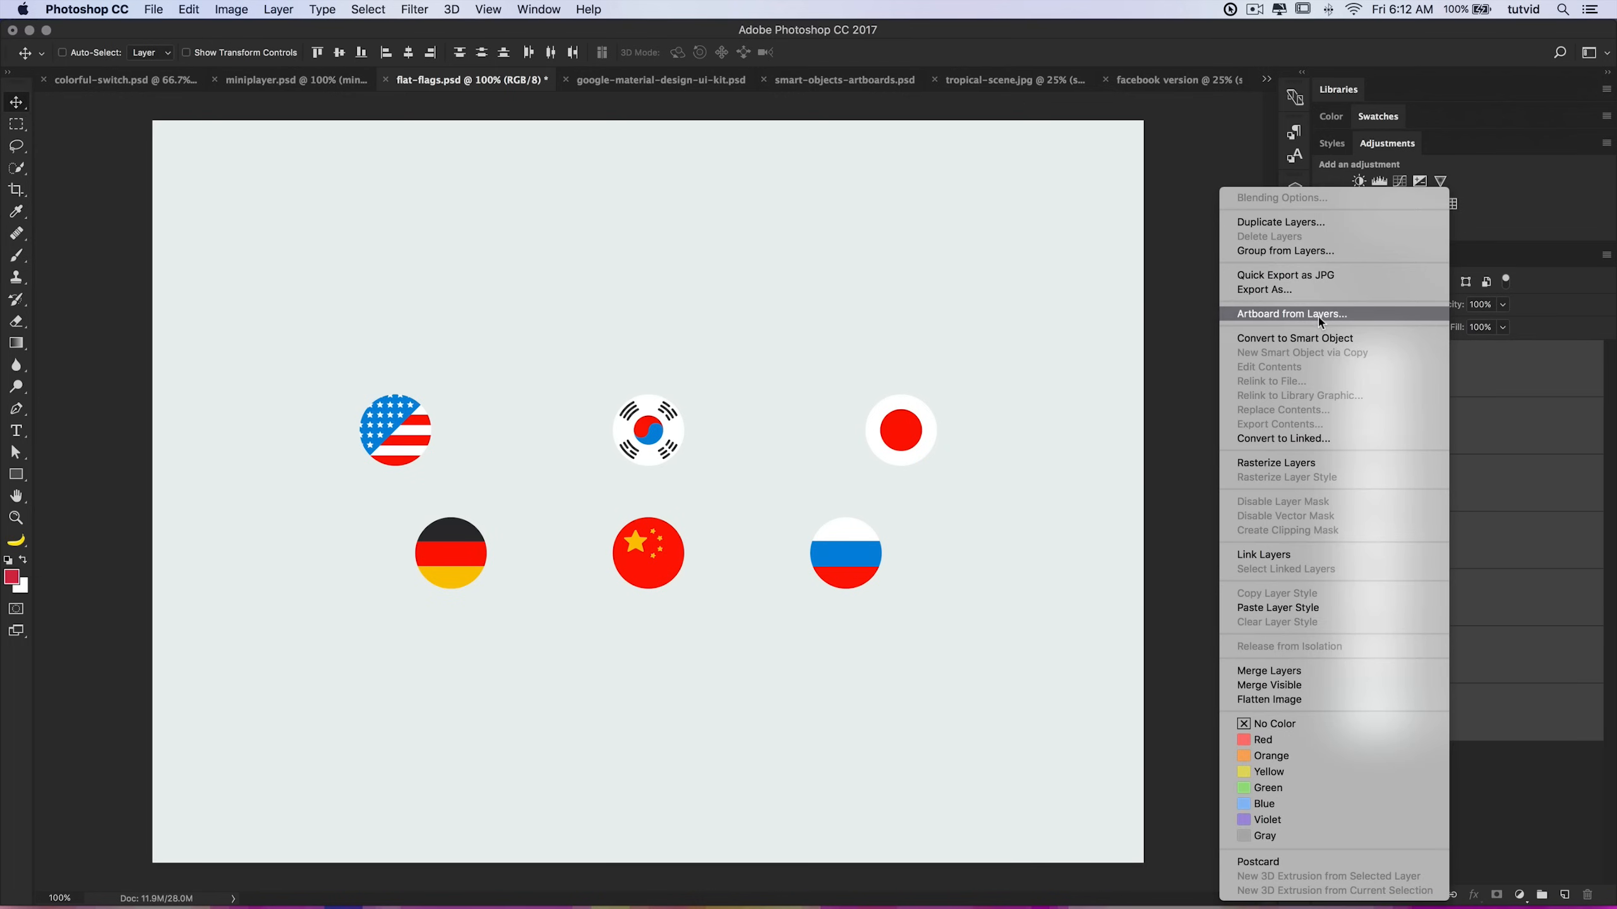
pyautogui.click(1292, 313)
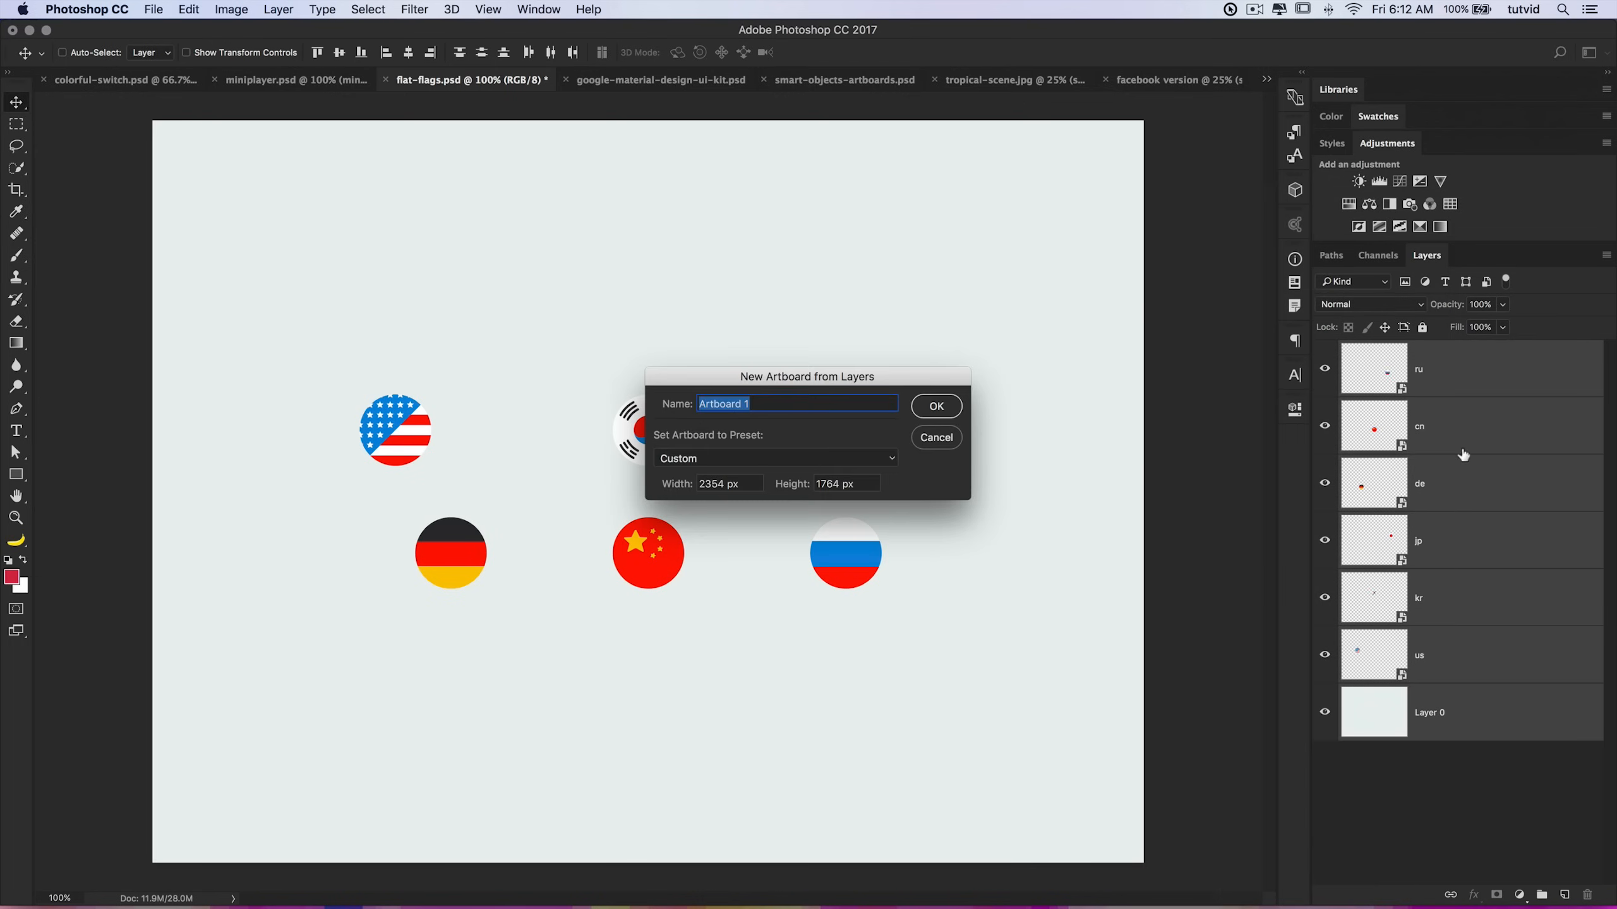
pyautogui.click(941, 408)
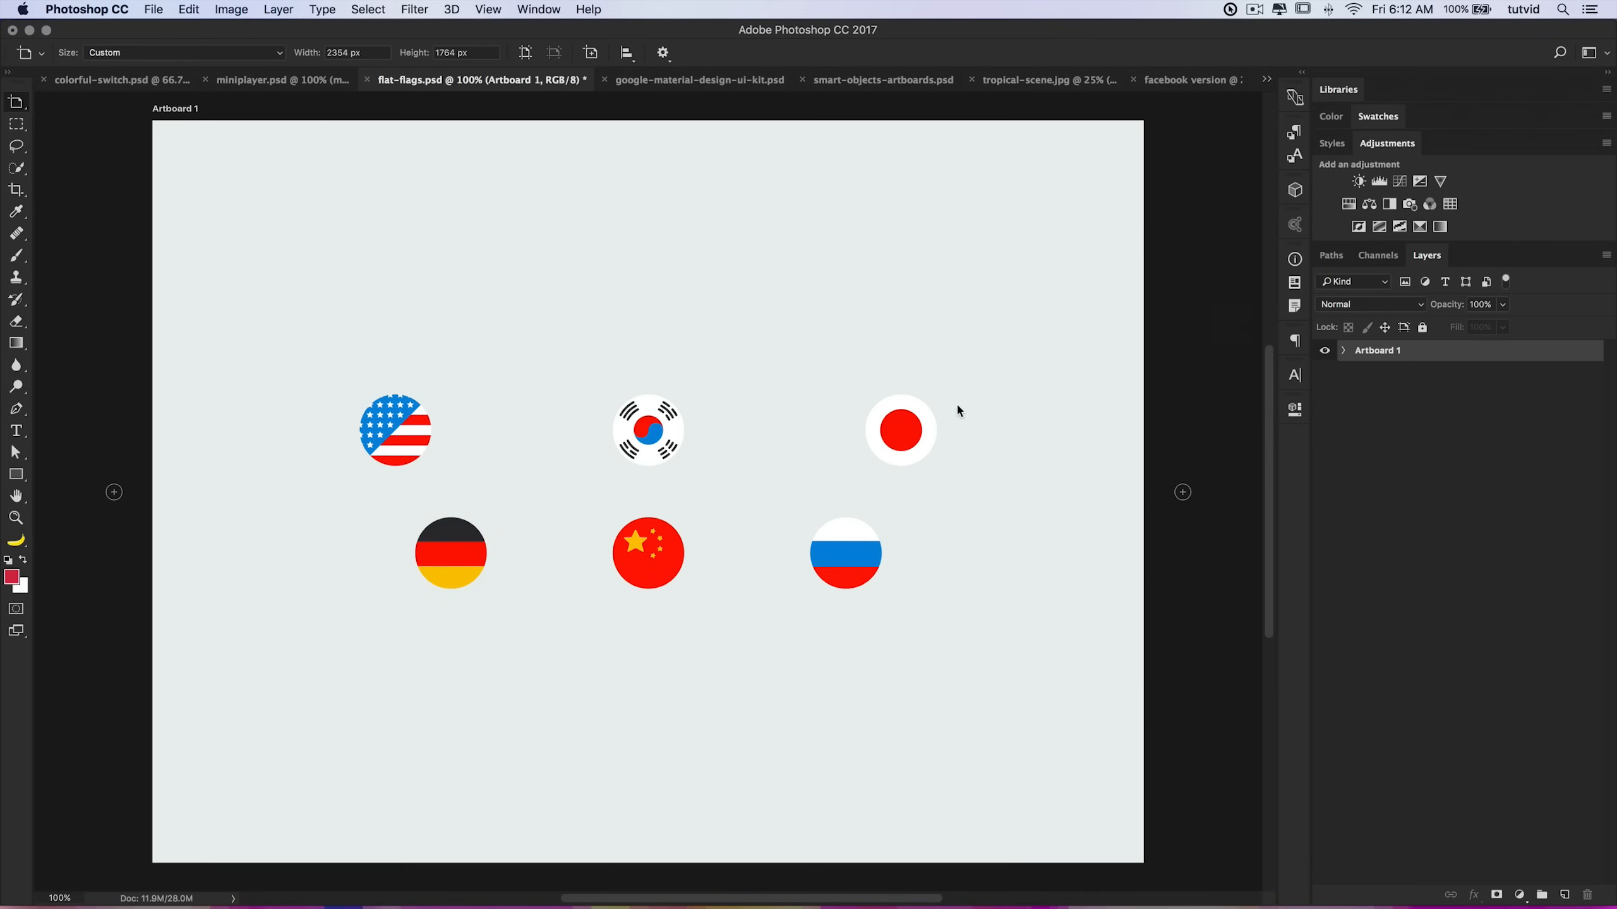
# Step: Open Artboards to Files export, view the file type choices, and cancel
pyautogui.click(156, 9)
pyautogui.moveTo(255, 226)
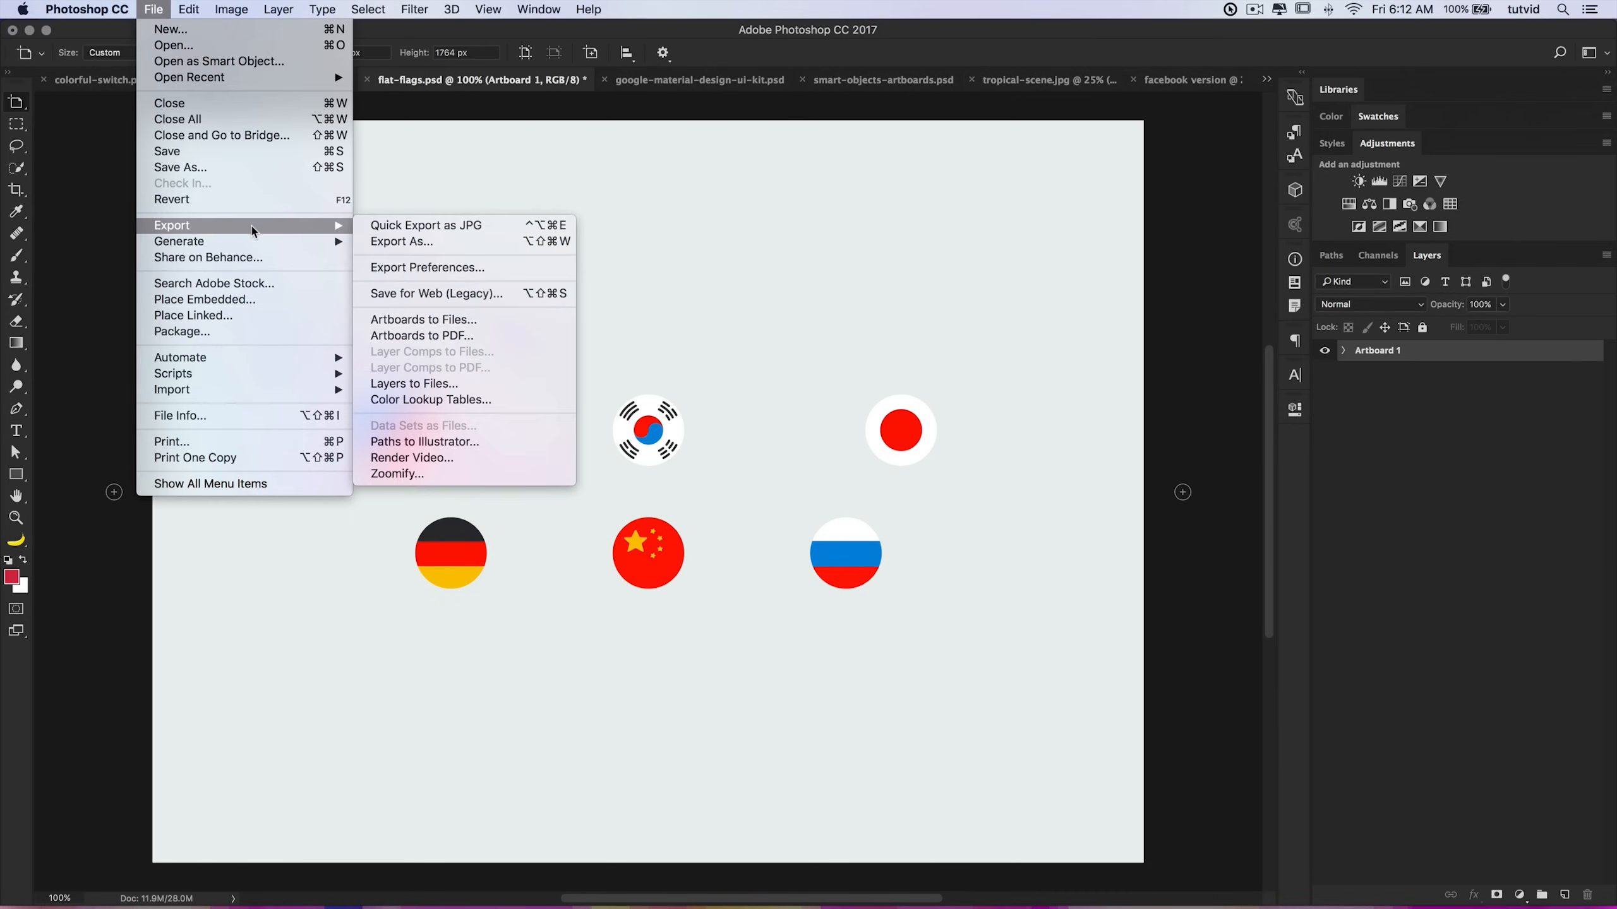
pyautogui.click(466, 320)
pyautogui.click(760, 444)
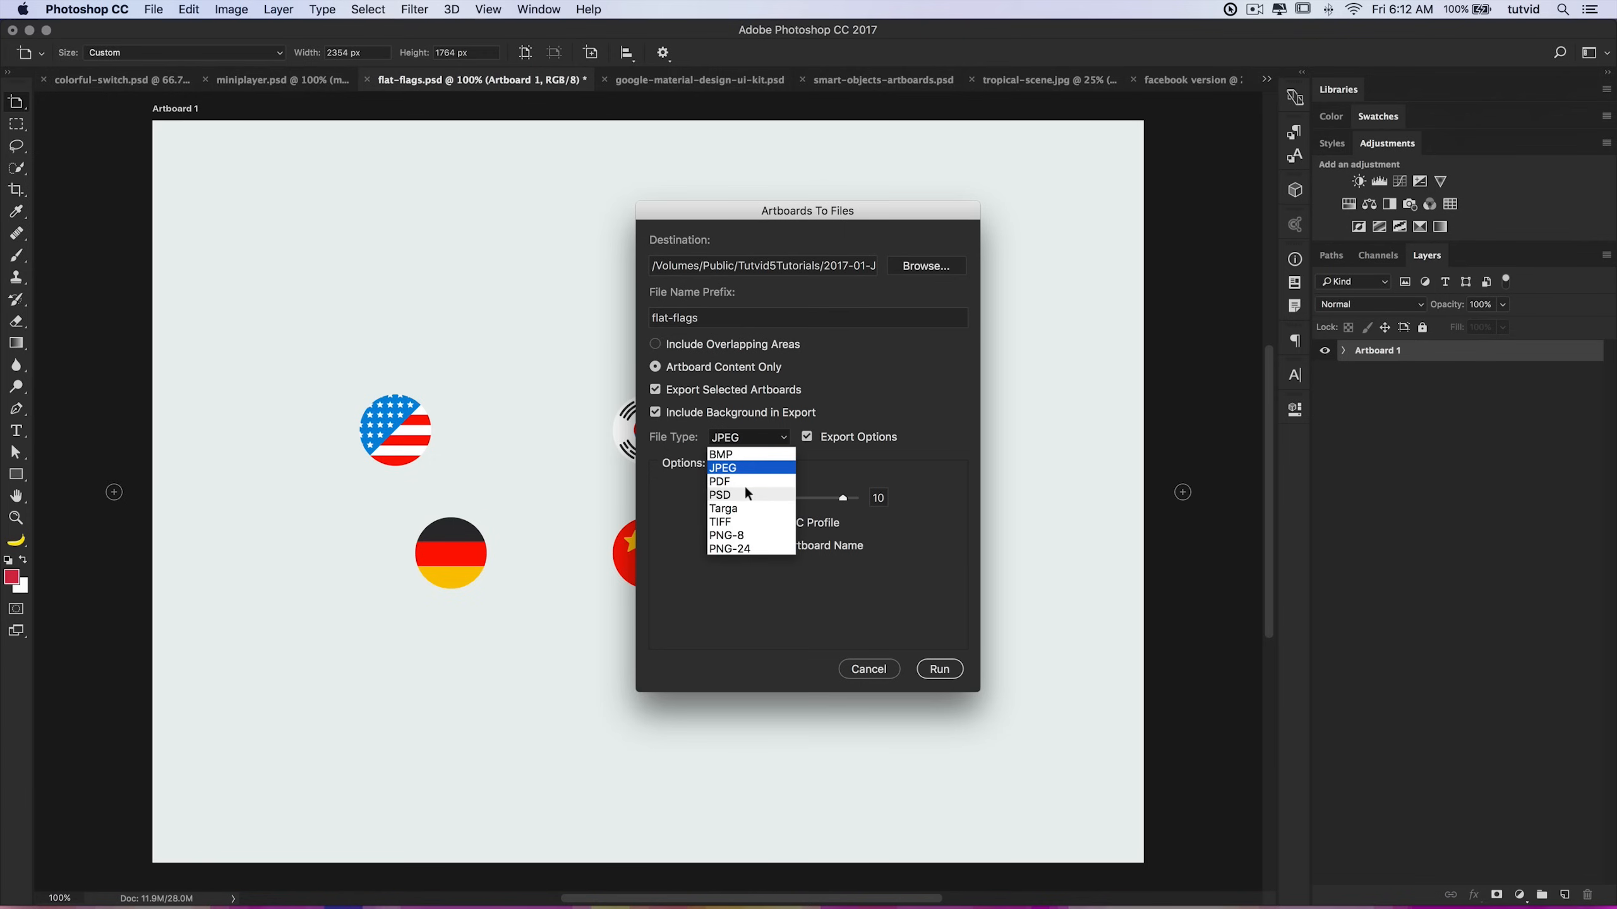
pyautogui.click(866, 676)
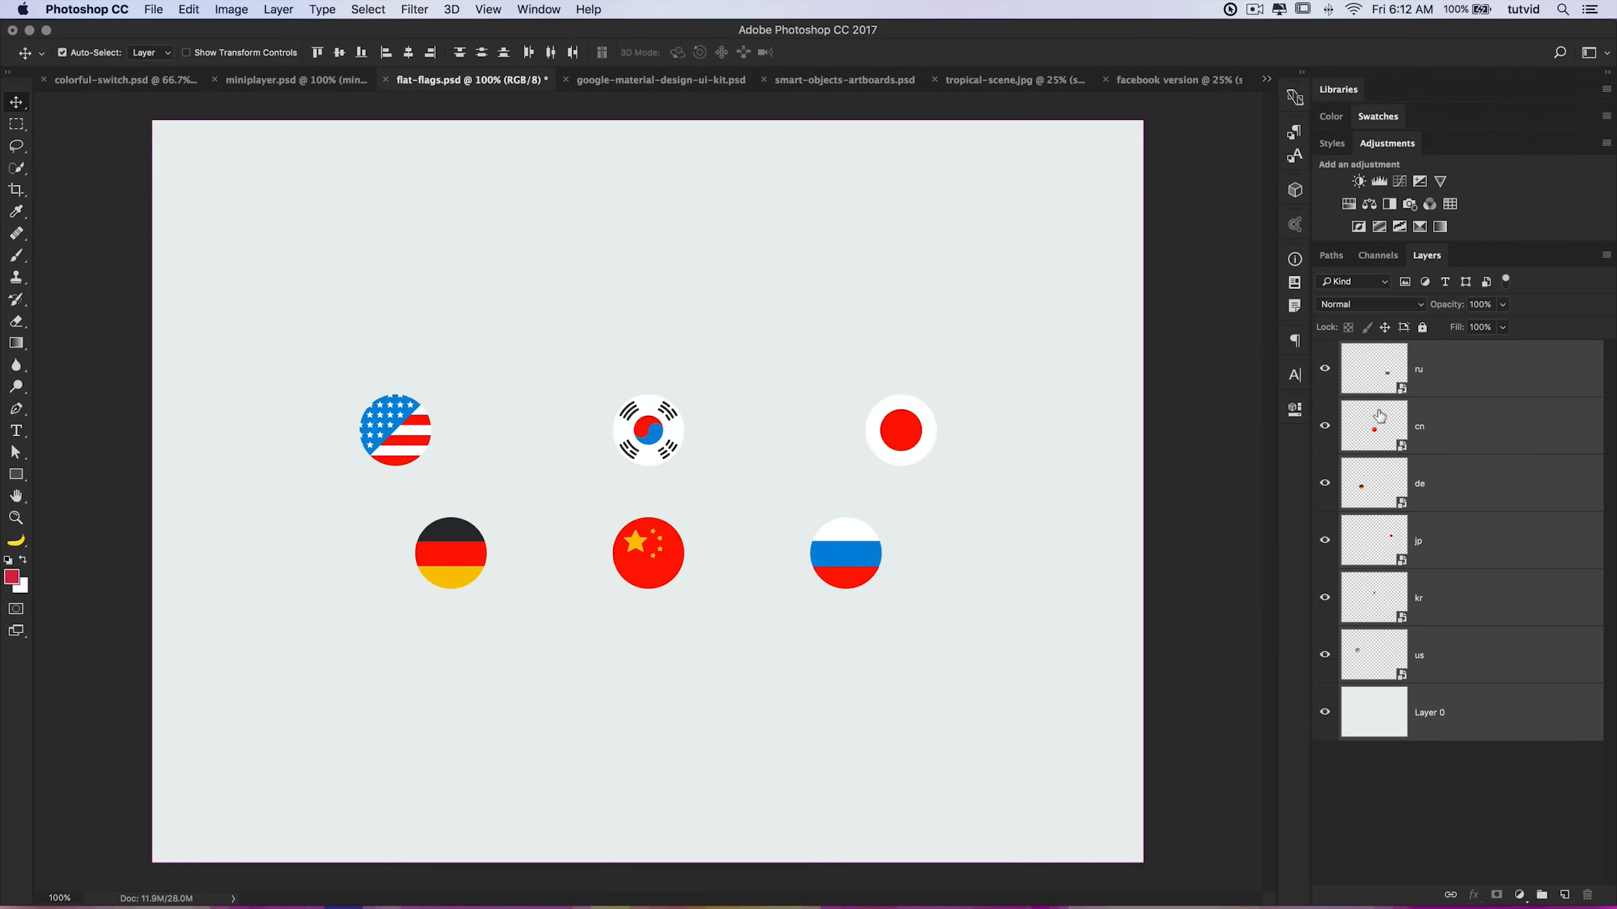
# Step: Select the ru layer, open Export As, then cancel it
pyautogui.click(1408, 368)
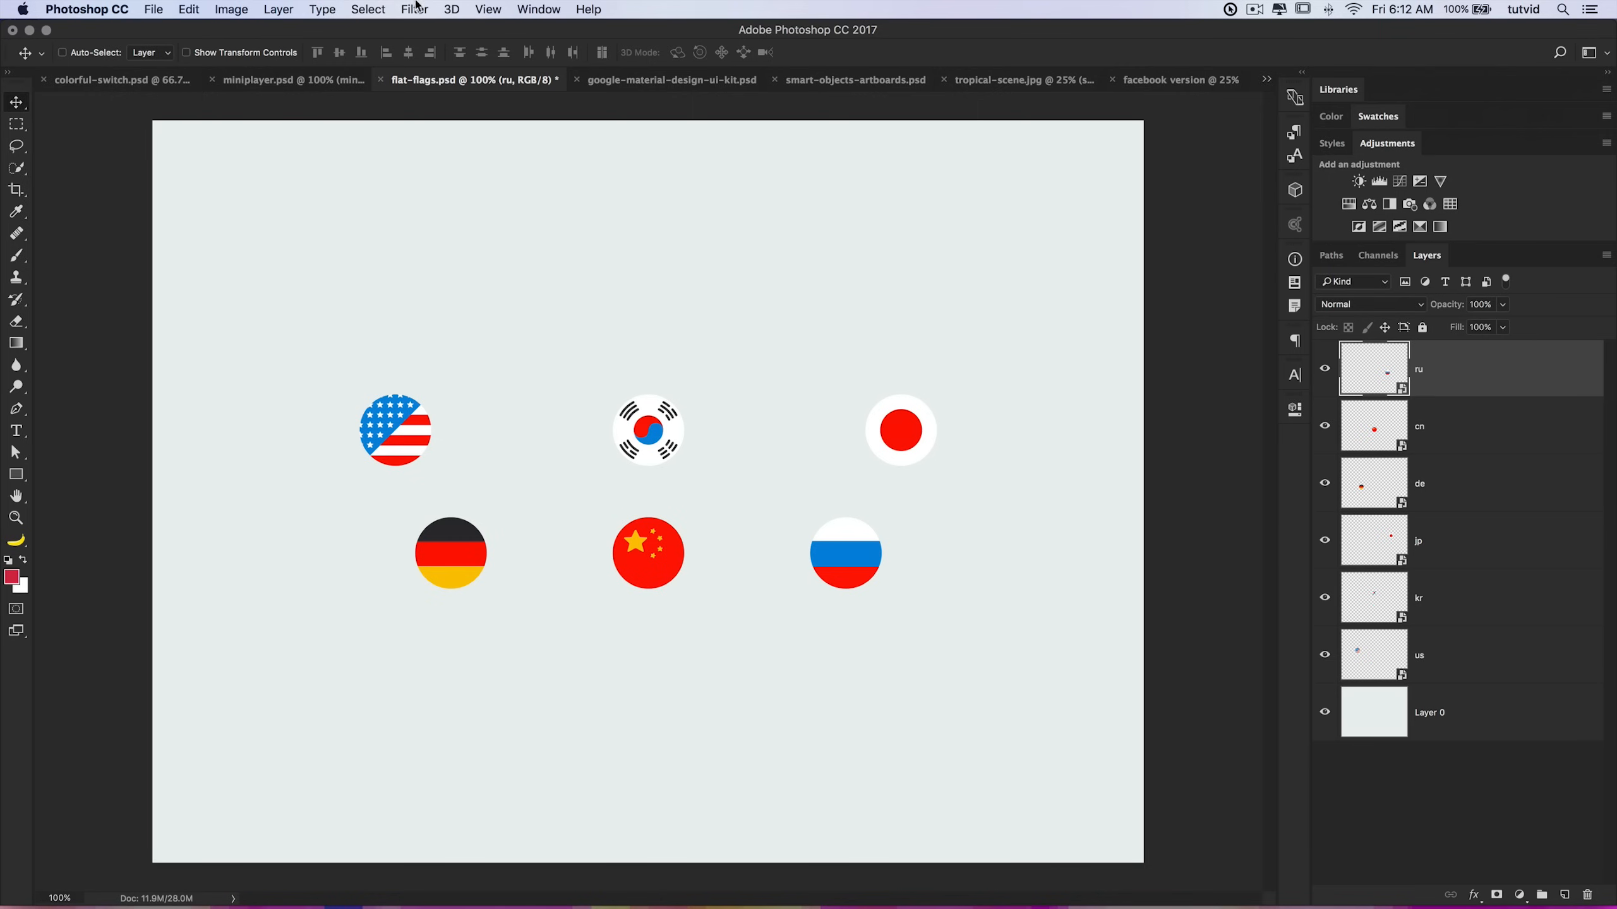
pyautogui.click(158, 7)
pyautogui.moveTo(306, 225)
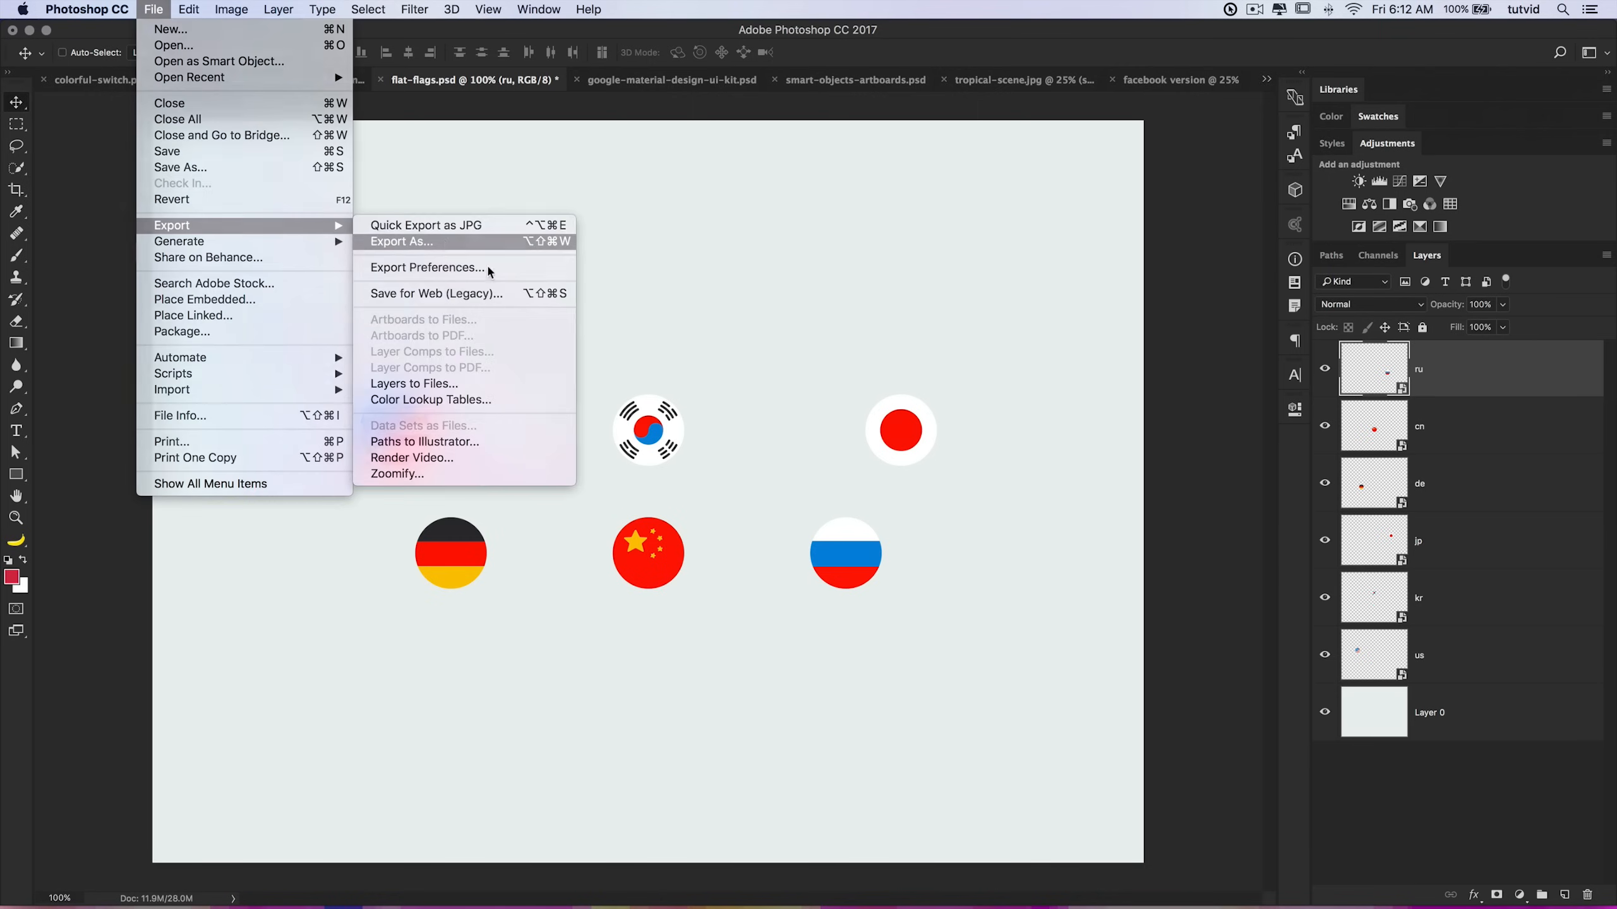
pyautogui.click(452, 247)
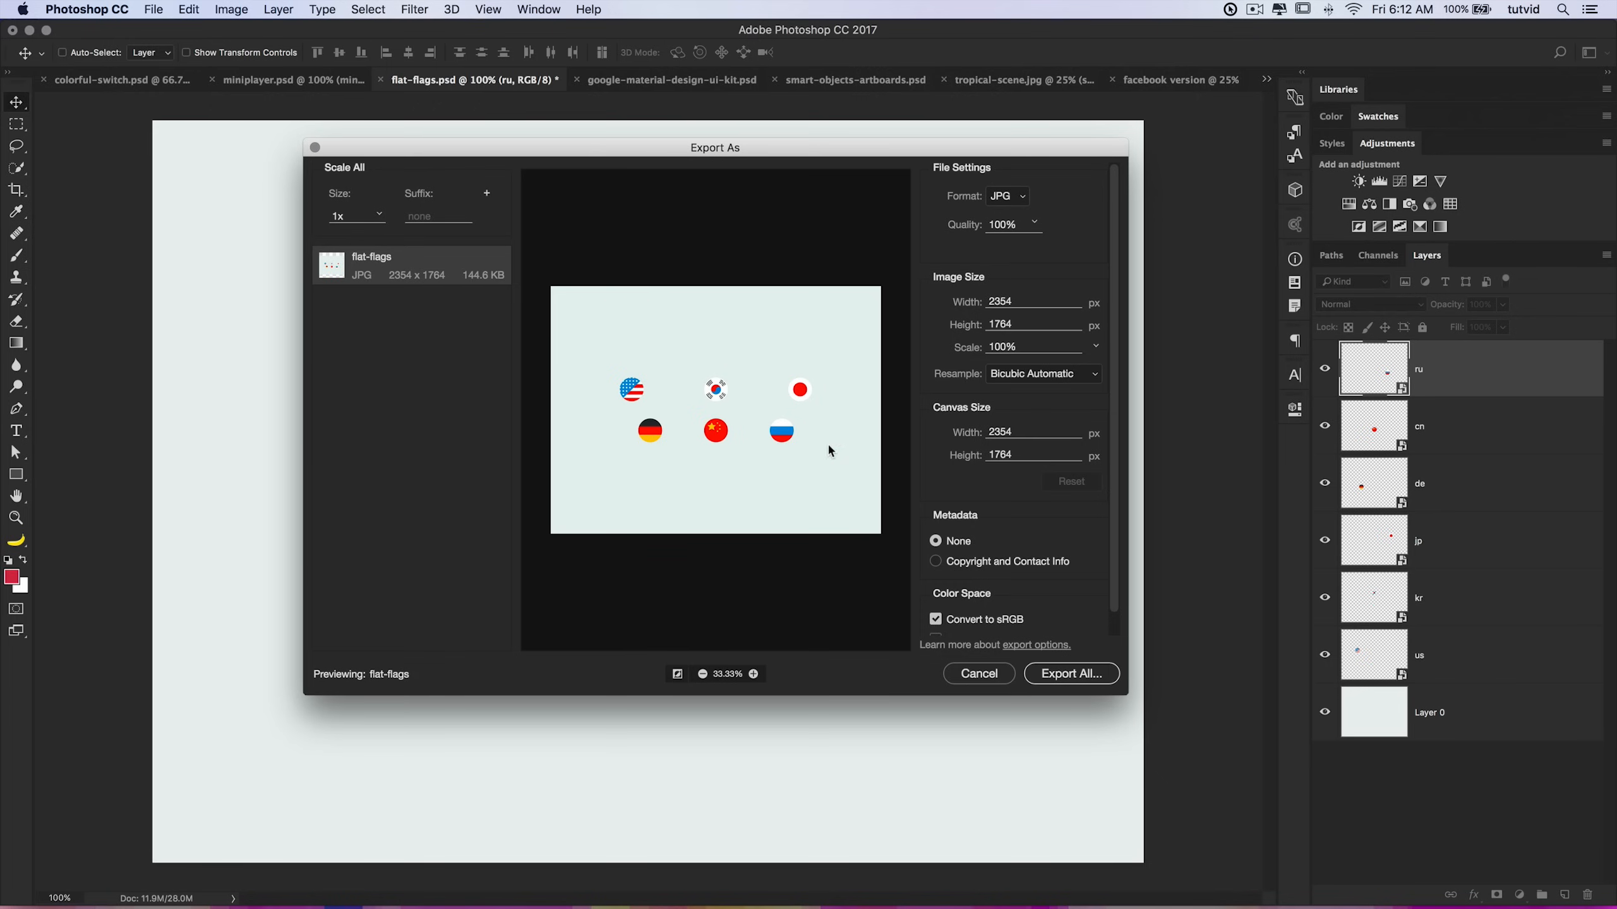
pyautogui.click(980, 673)
# Step: Select the us, kr and de flag layers, open Export As for the whole document, and cancel it
pyautogui.click(1466, 665)
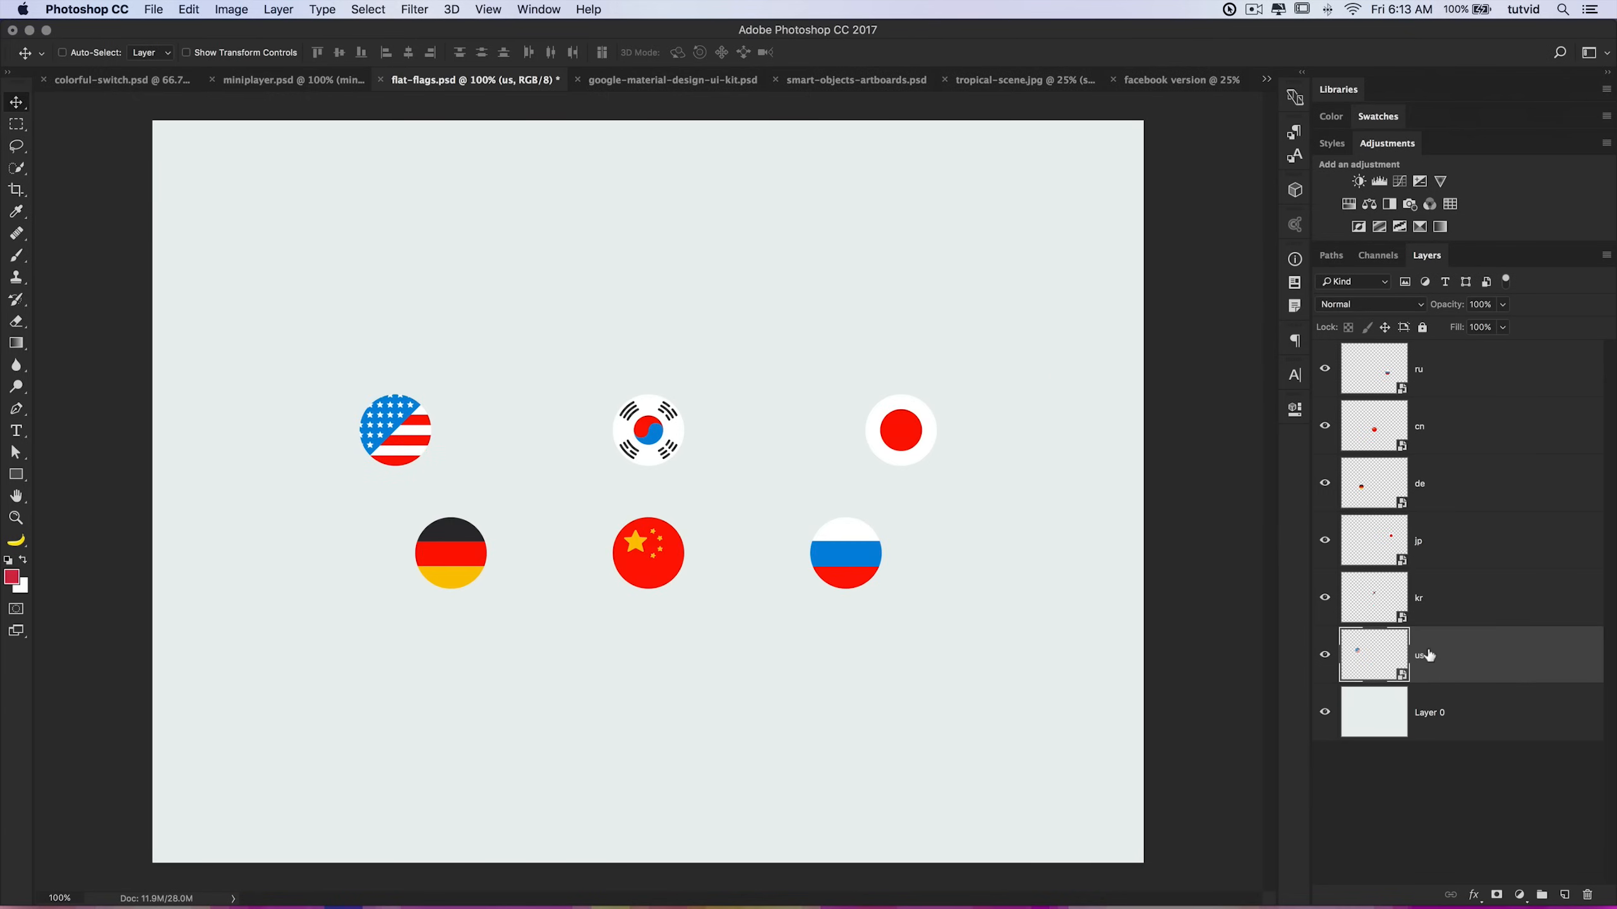
pyautogui.keyDown('shift'); pyautogui.click(1468, 600); pyautogui.keyUp('shift')
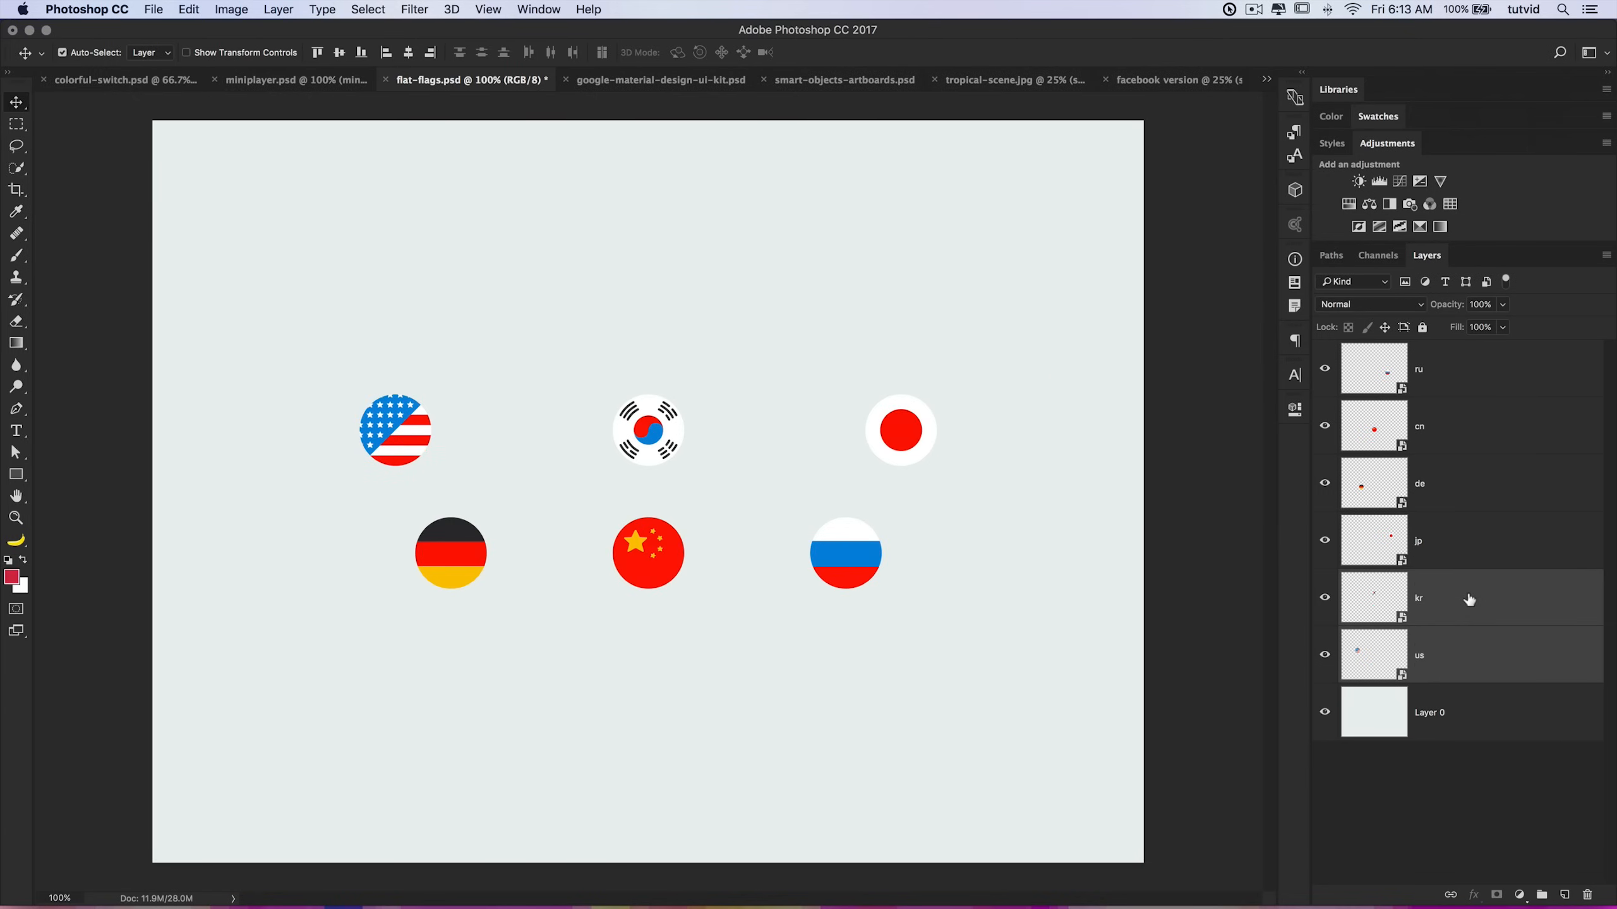
pyautogui.keyDown('super'); pyautogui.click(1449, 490); pyautogui.keyUp('super')
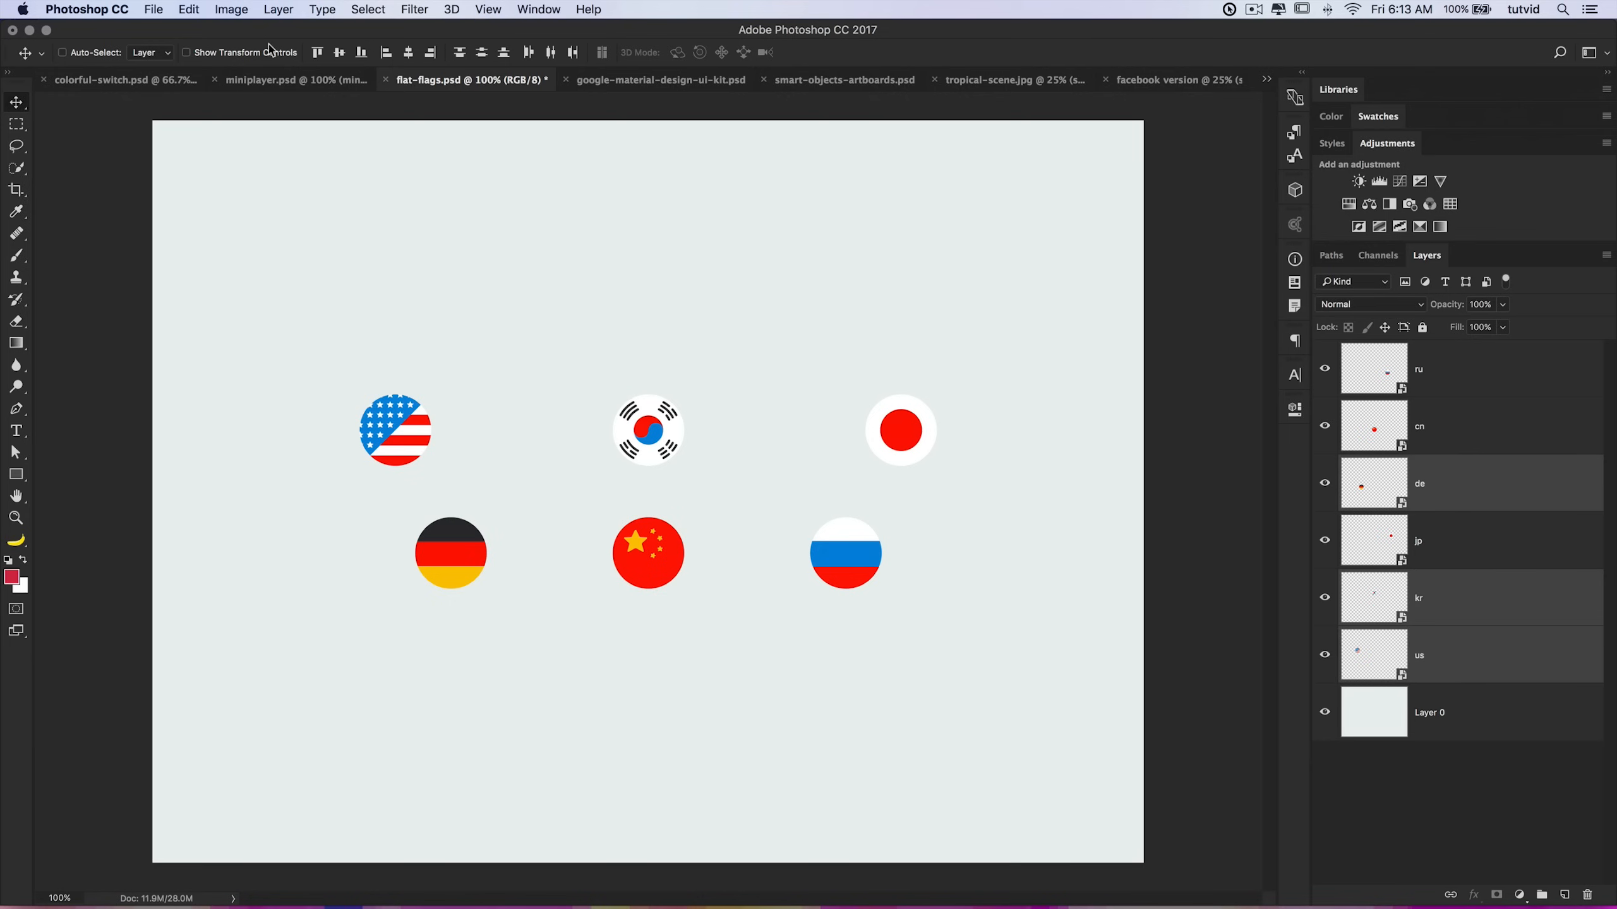
pyautogui.click(154, 9)
pyautogui.moveTo(226, 228)
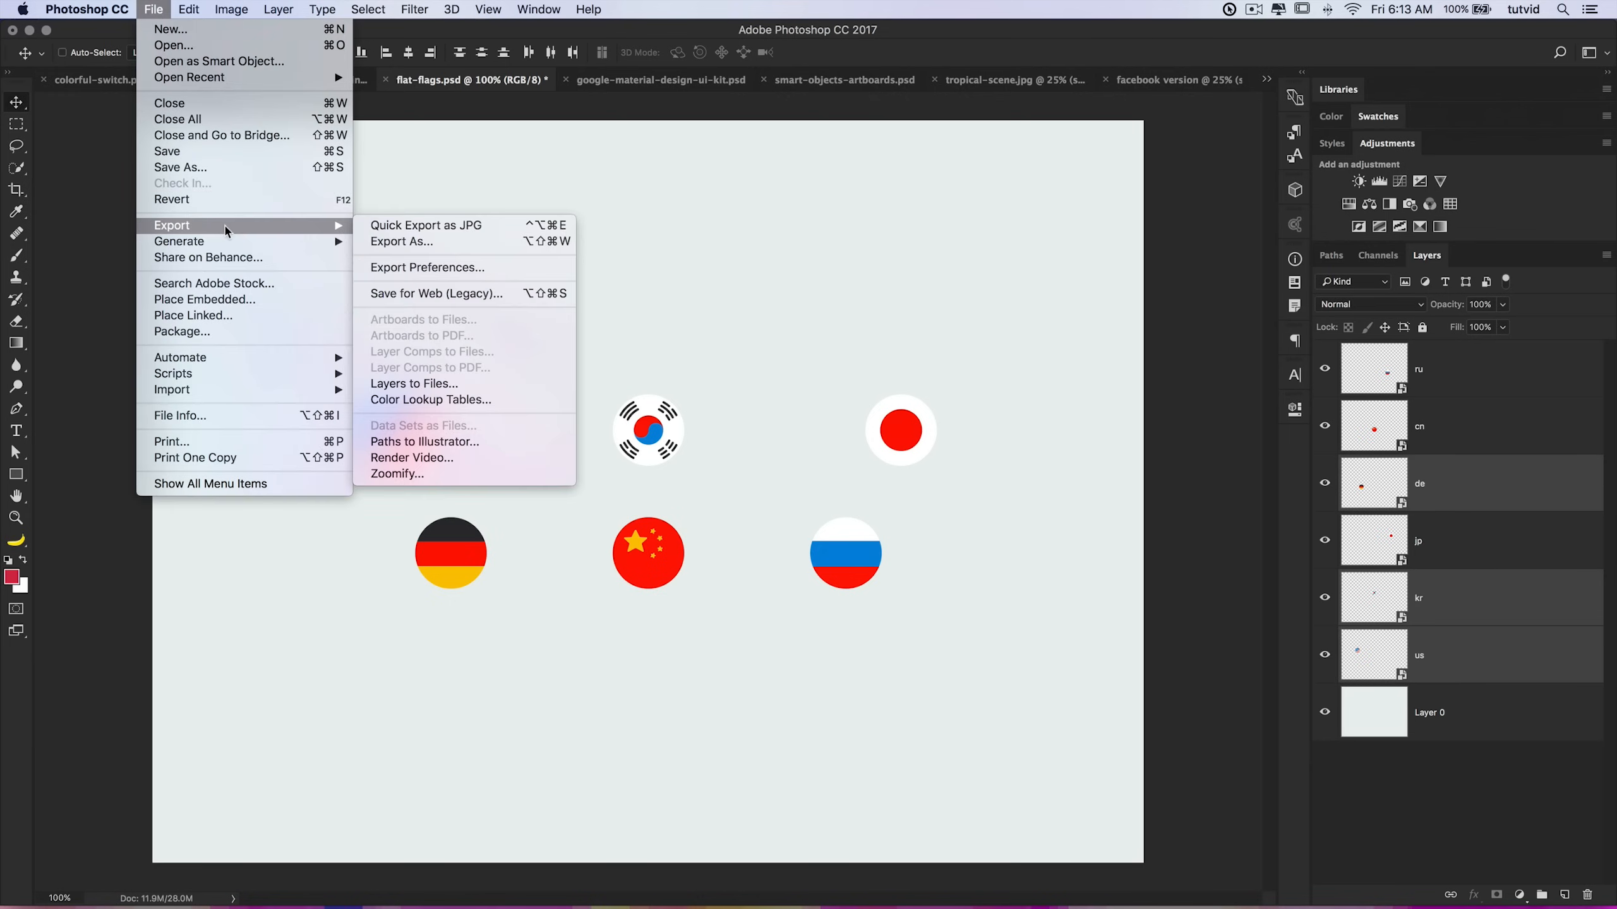
pyautogui.click(430, 245)
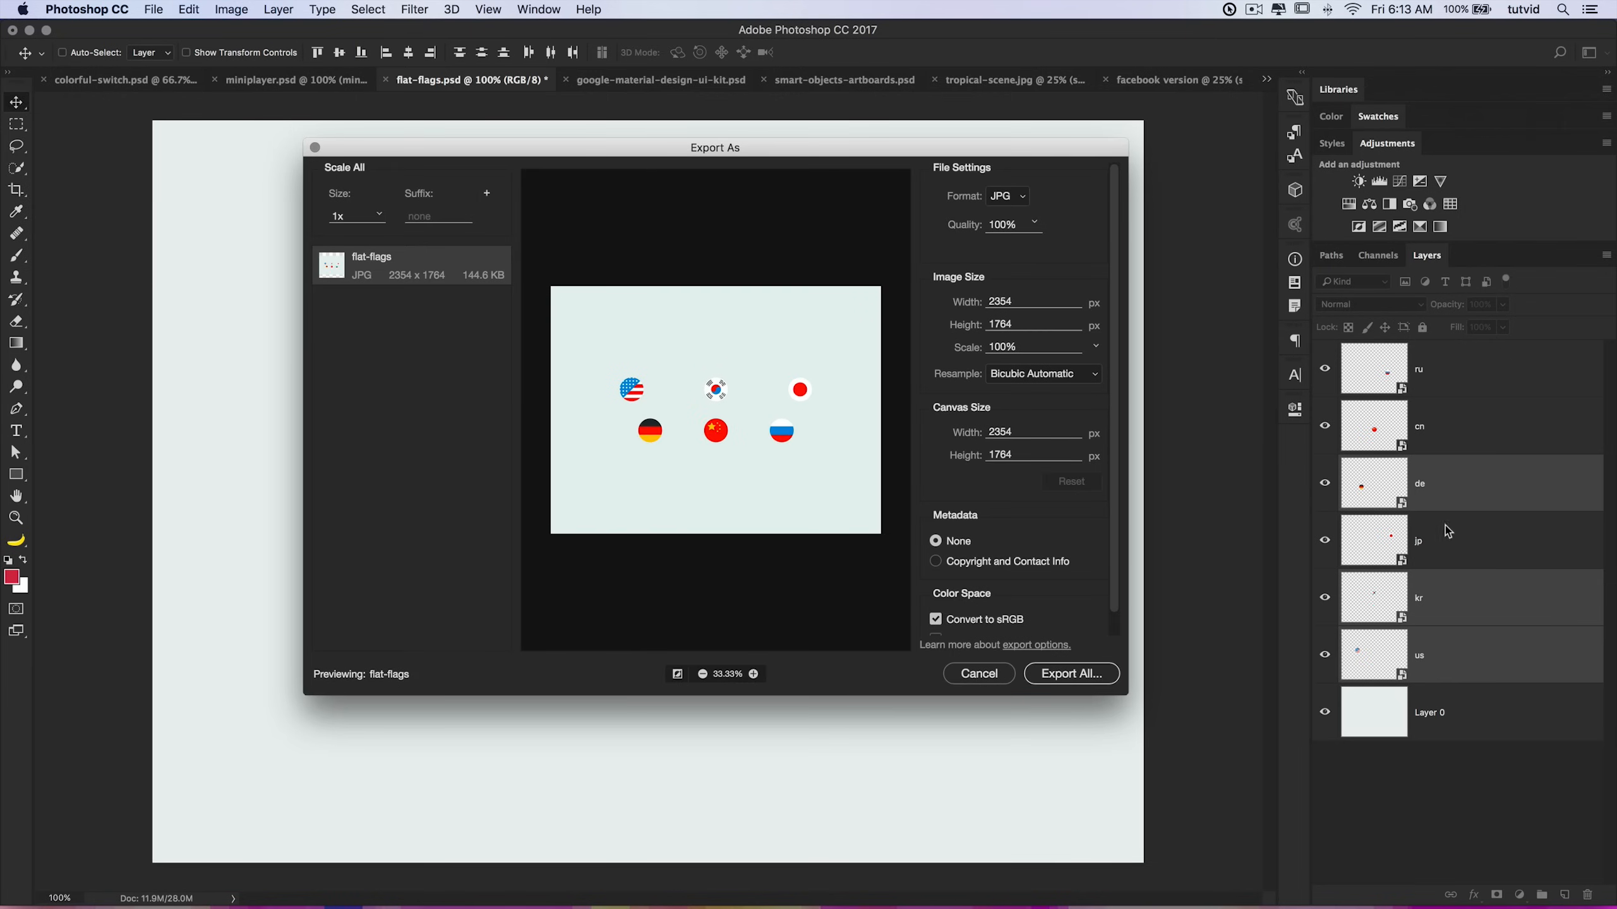
pyautogui.click(979, 674)
pyautogui.click(154, 8)
pyautogui.moveTo(213, 229)
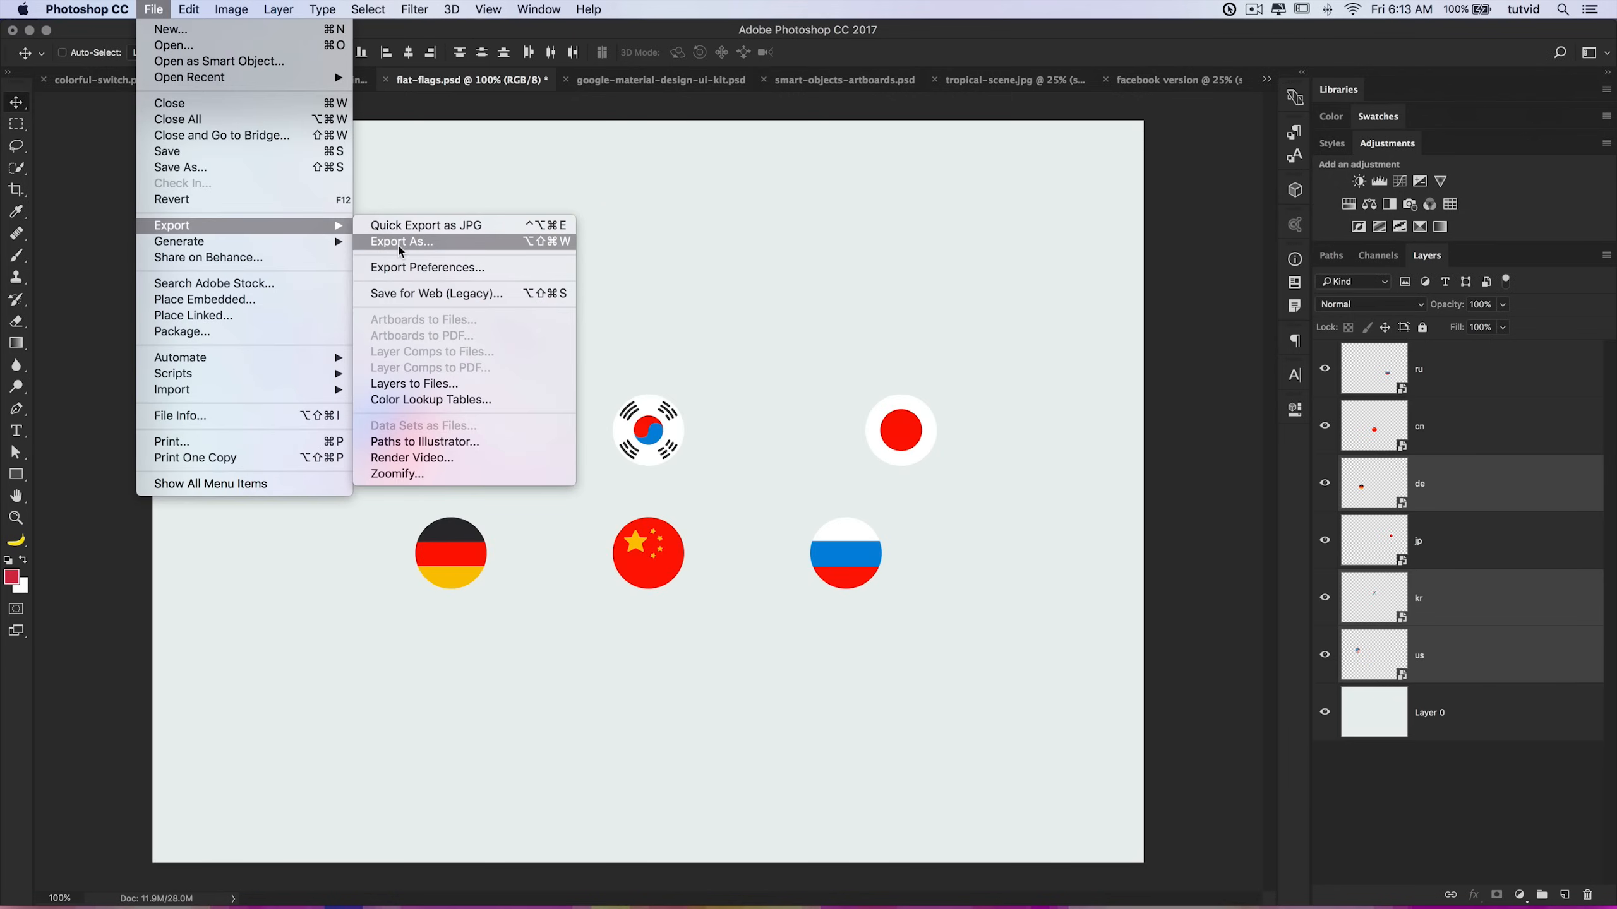
pyautogui.click(914, 322)
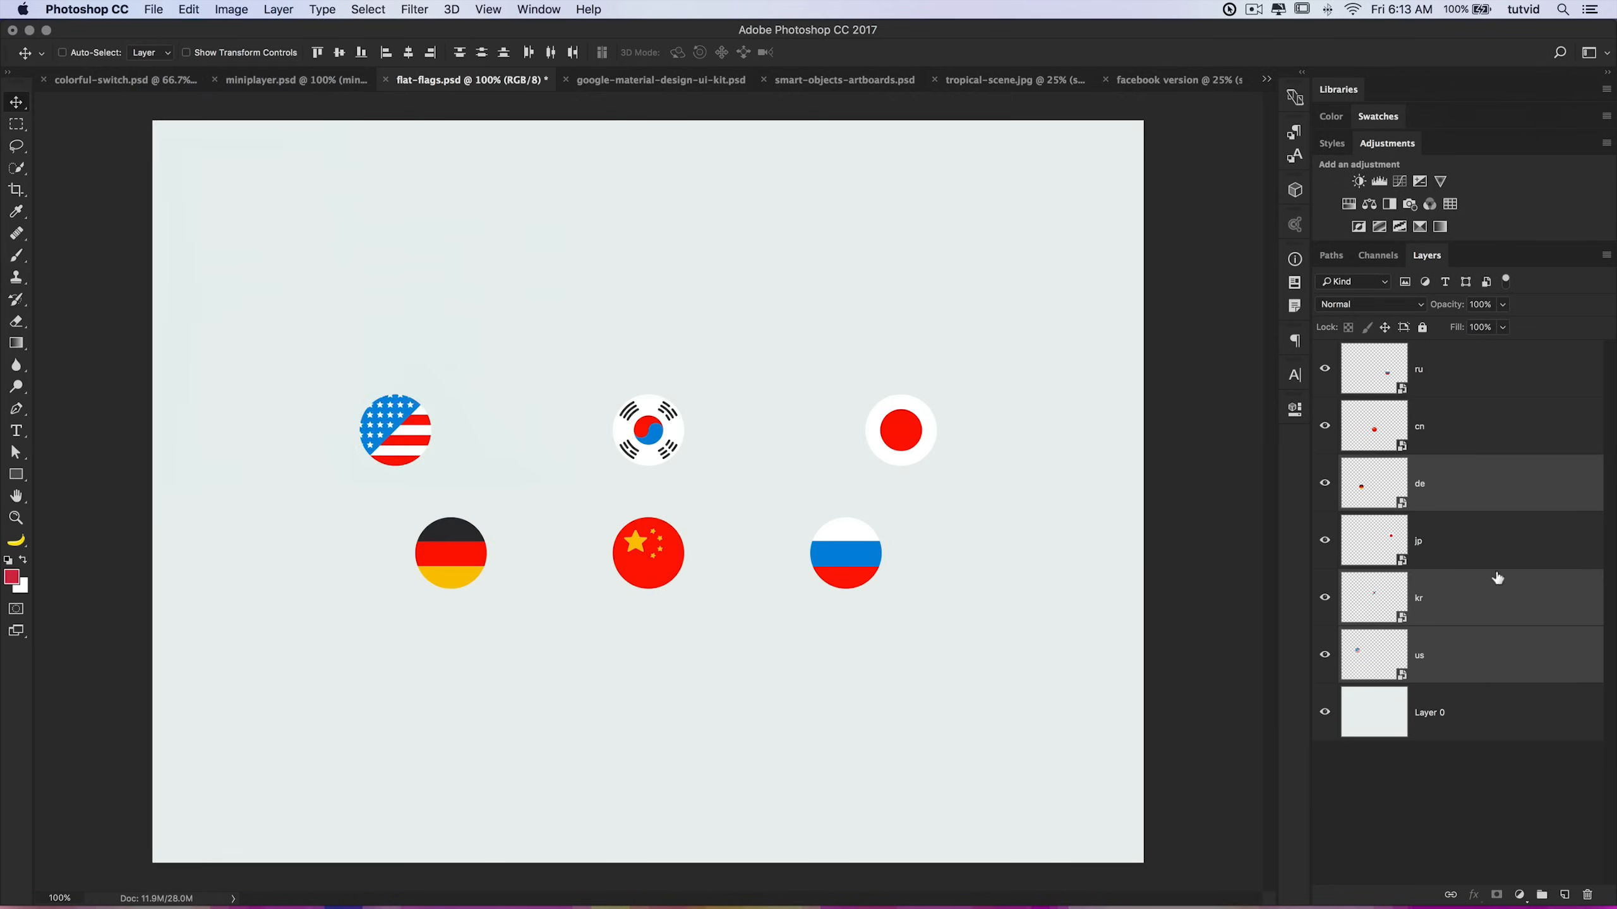
# Step: Open Export As for the three selected flag layers, preview each one, and set the format to PNG
pyautogui.rightClick(1470, 476)
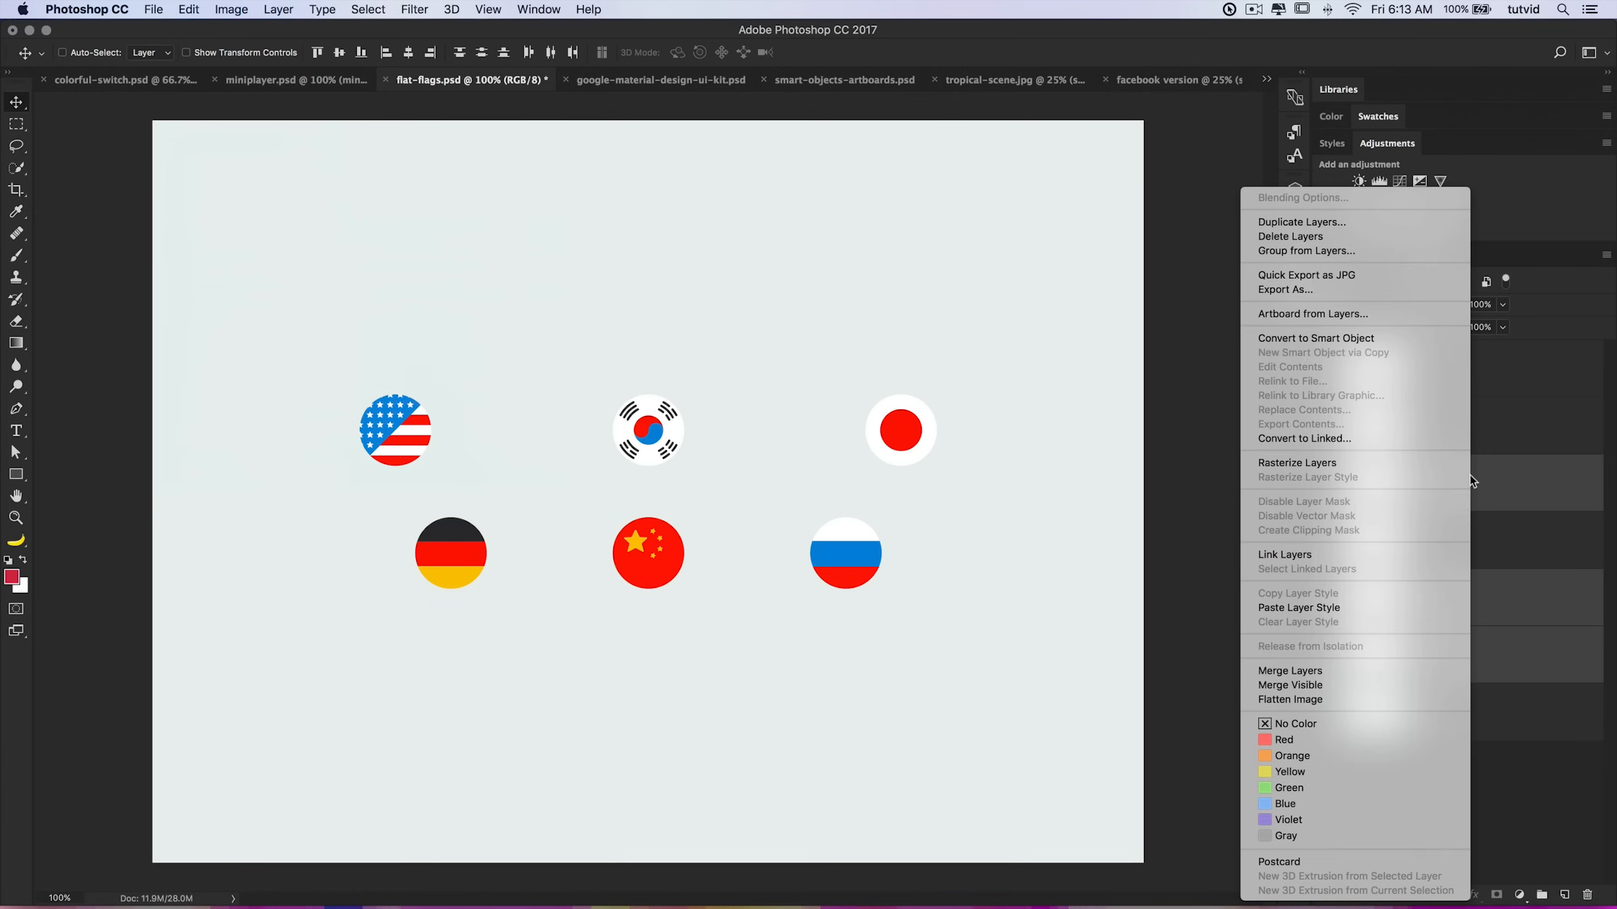
pyautogui.click(1324, 291)
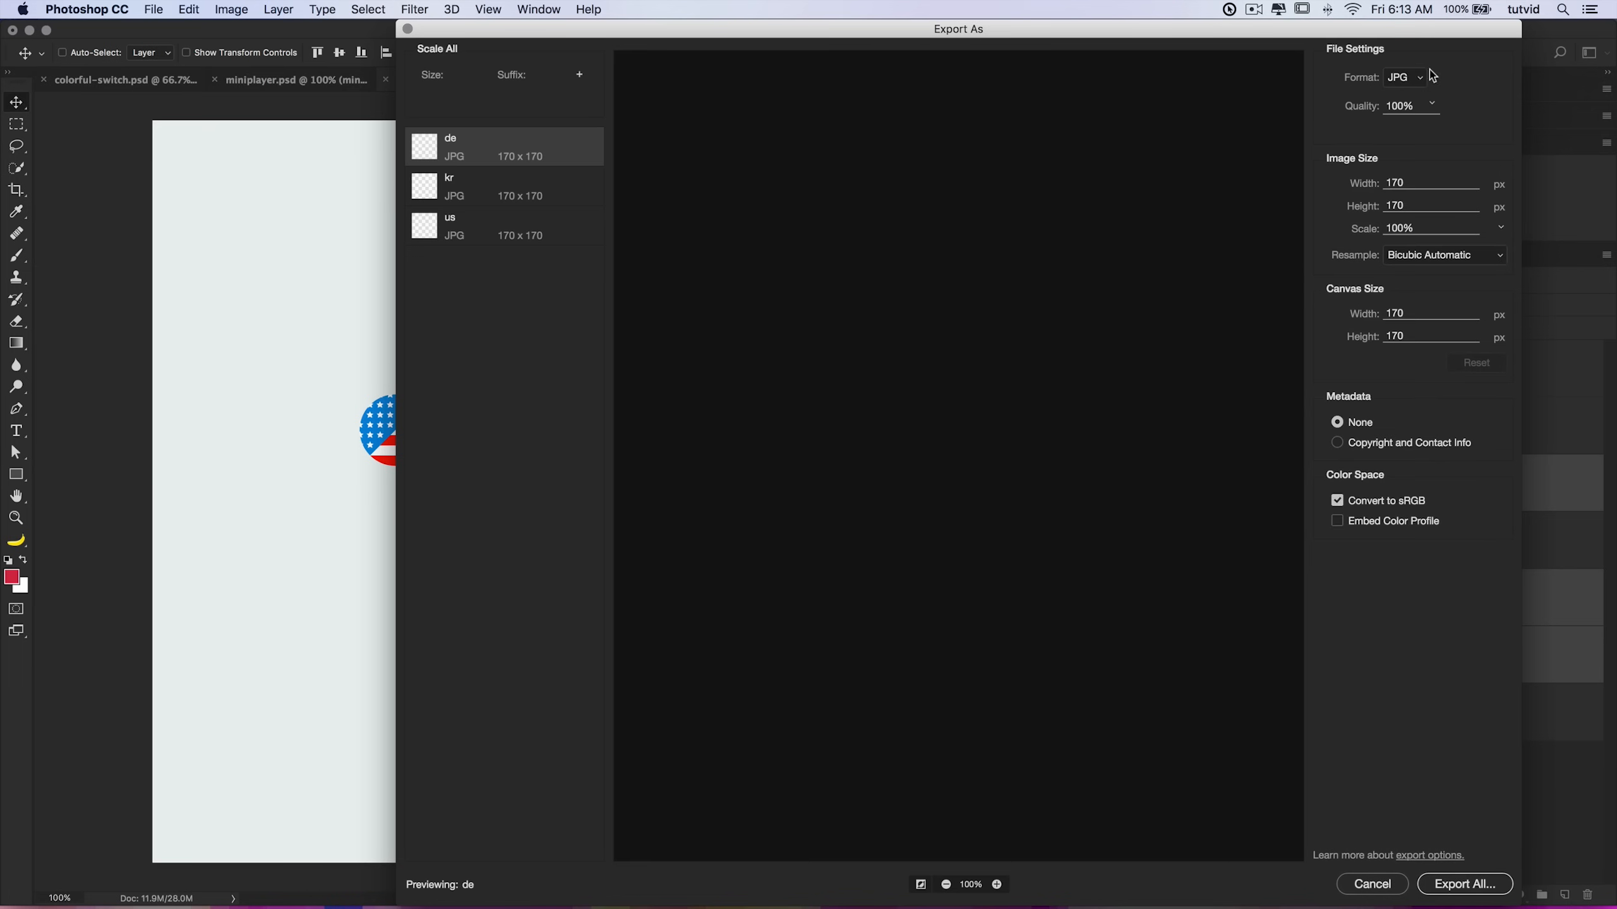
pyautogui.moveTo(1521, 21); pyautogui.dragTo(1106, 179)
pyautogui.click(325, 333)
pyautogui.click(314, 383)
pyautogui.click(322, 337)
pyautogui.click(320, 300)
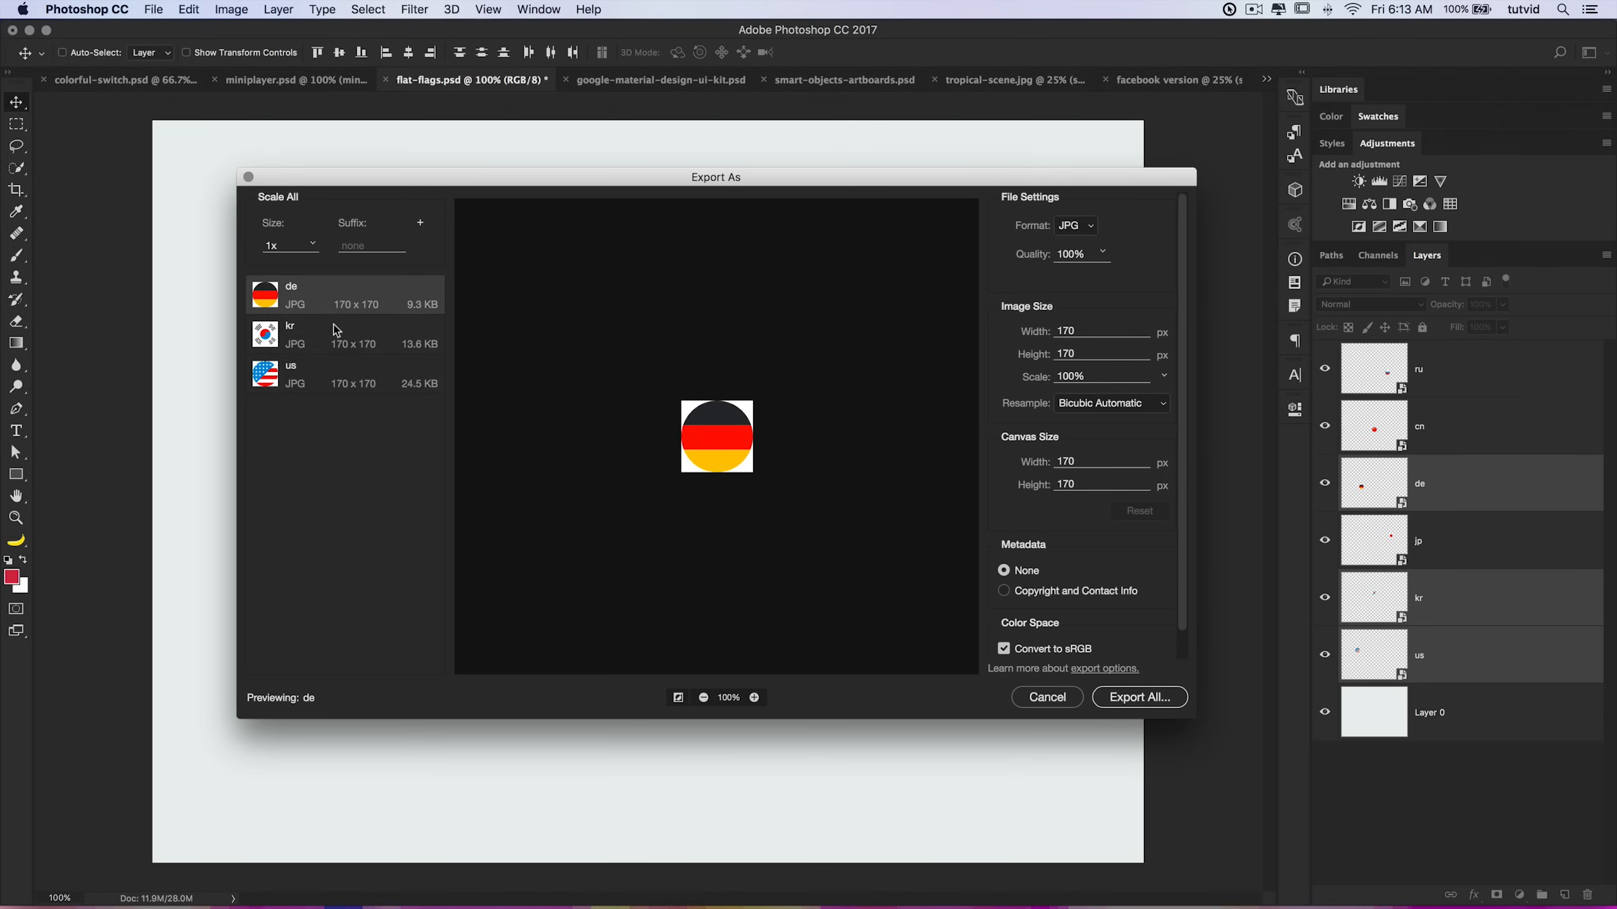
pyautogui.keyDown('shift'); pyautogui.click(363, 371); pyautogui.keyUp('shift')
pyautogui.click(1079, 225)
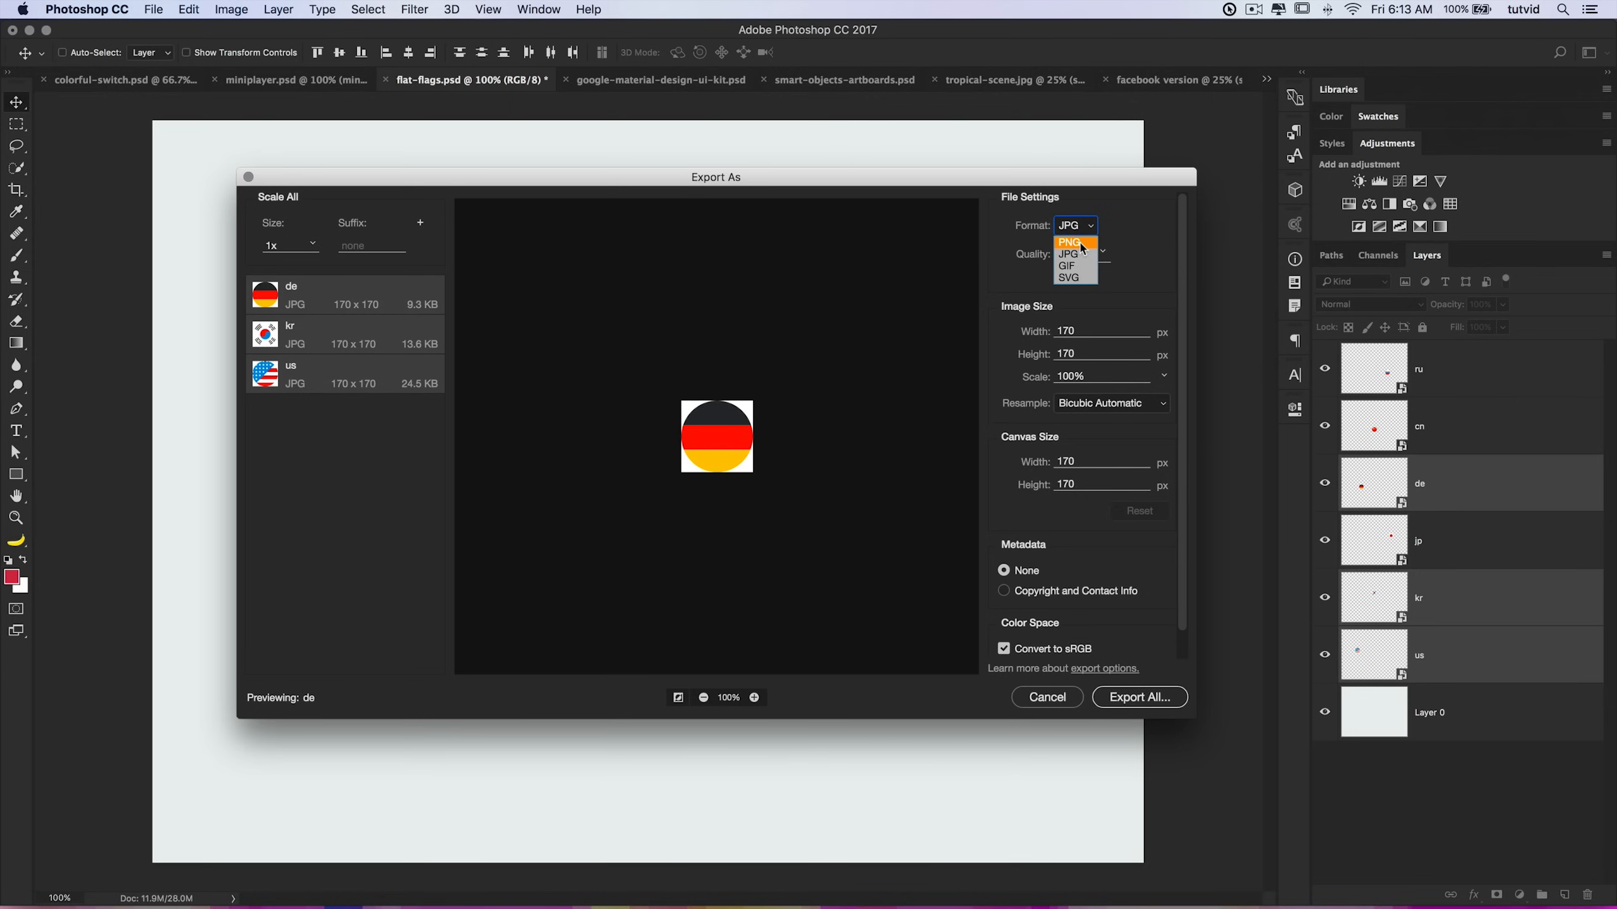
pyautogui.click(1083, 248)
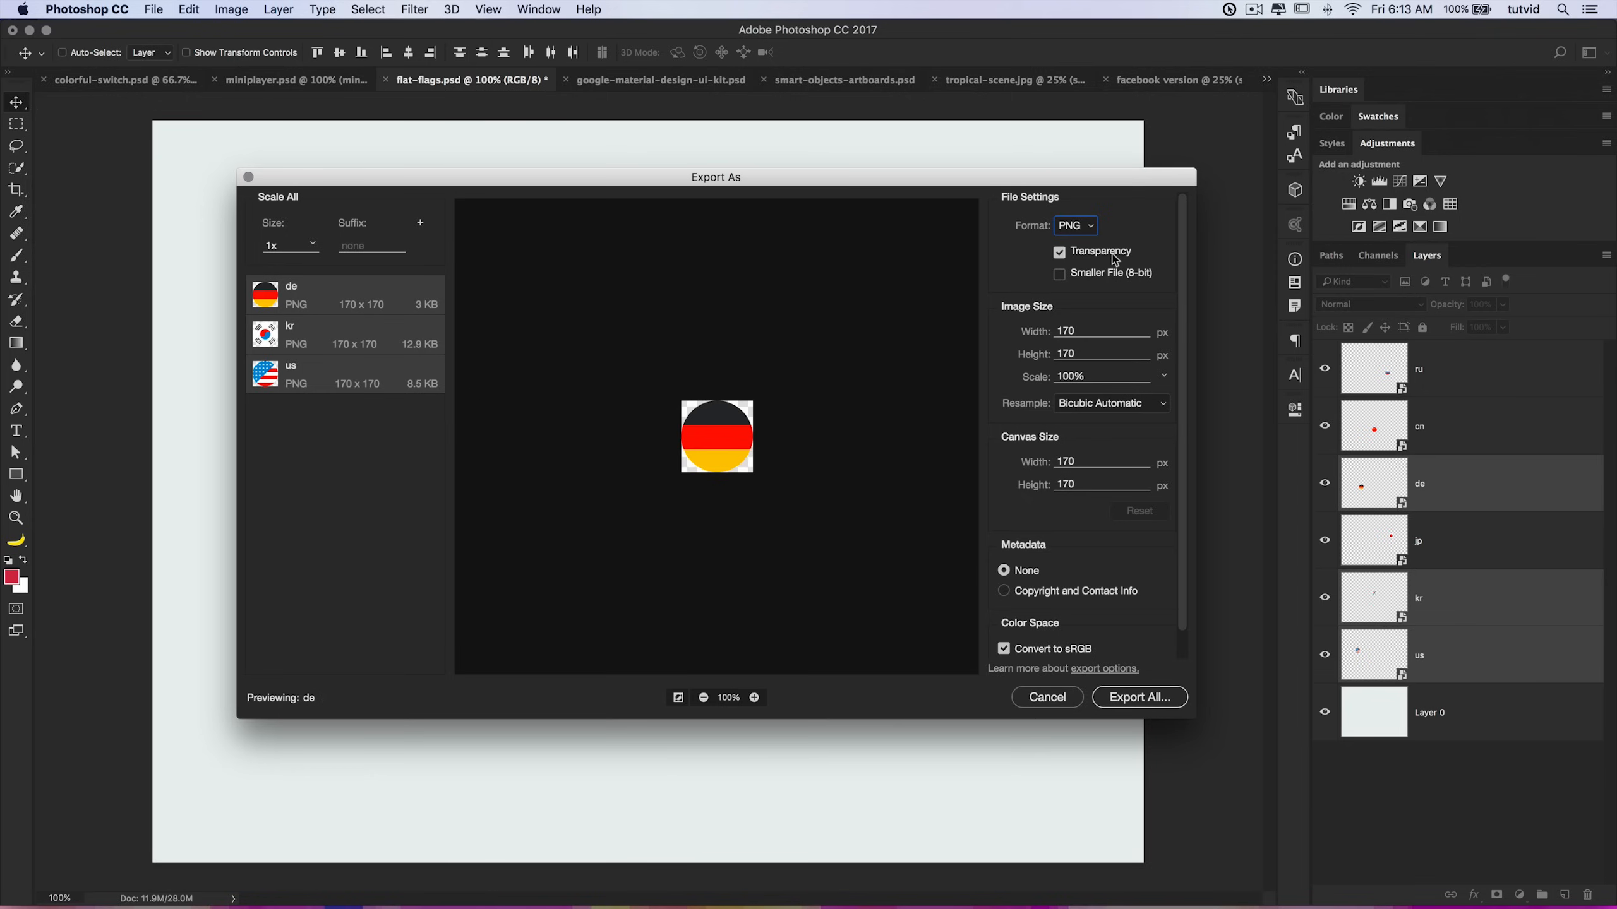
# Step: Try a canvas size of 190 by 190 px for the exported layers, then reset it
pyautogui.click(1077, 459)
pyautogui.moveTo(1091, 460); pyautogui.dragTo(948, 469)
pyautogui.press('Tab')
pyautogui.write('190')
pyautogui.press('Tab')
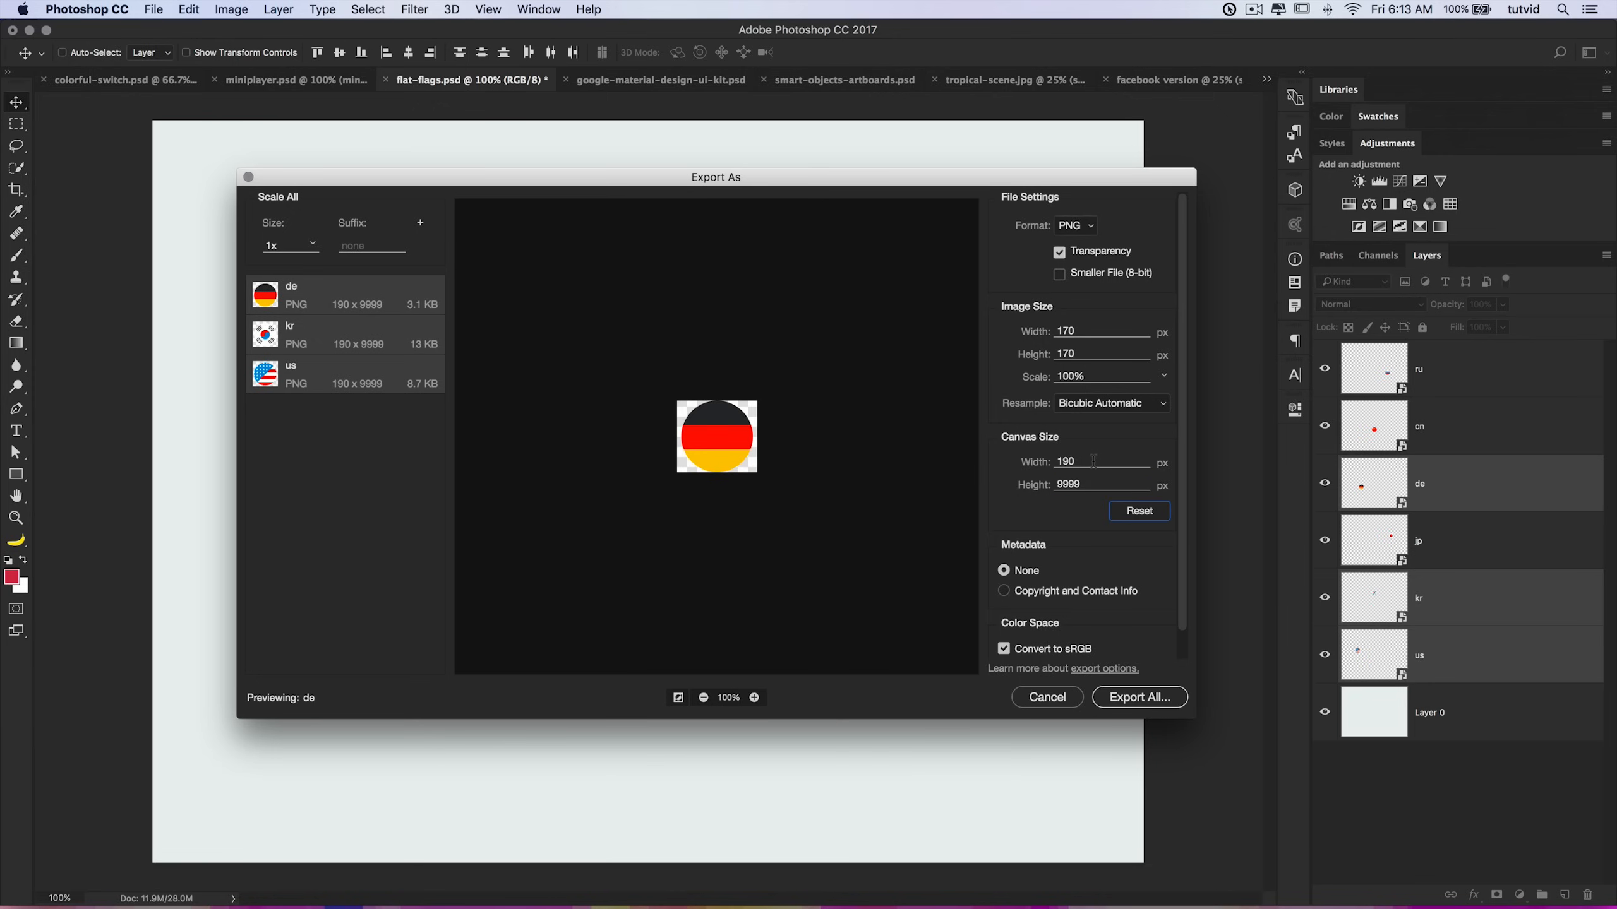
pyautogui.click(1083, 486)
pyautogui.doubleClick(1083, 486)
pyautogui.write('190')
pyautogui.press('Tab')
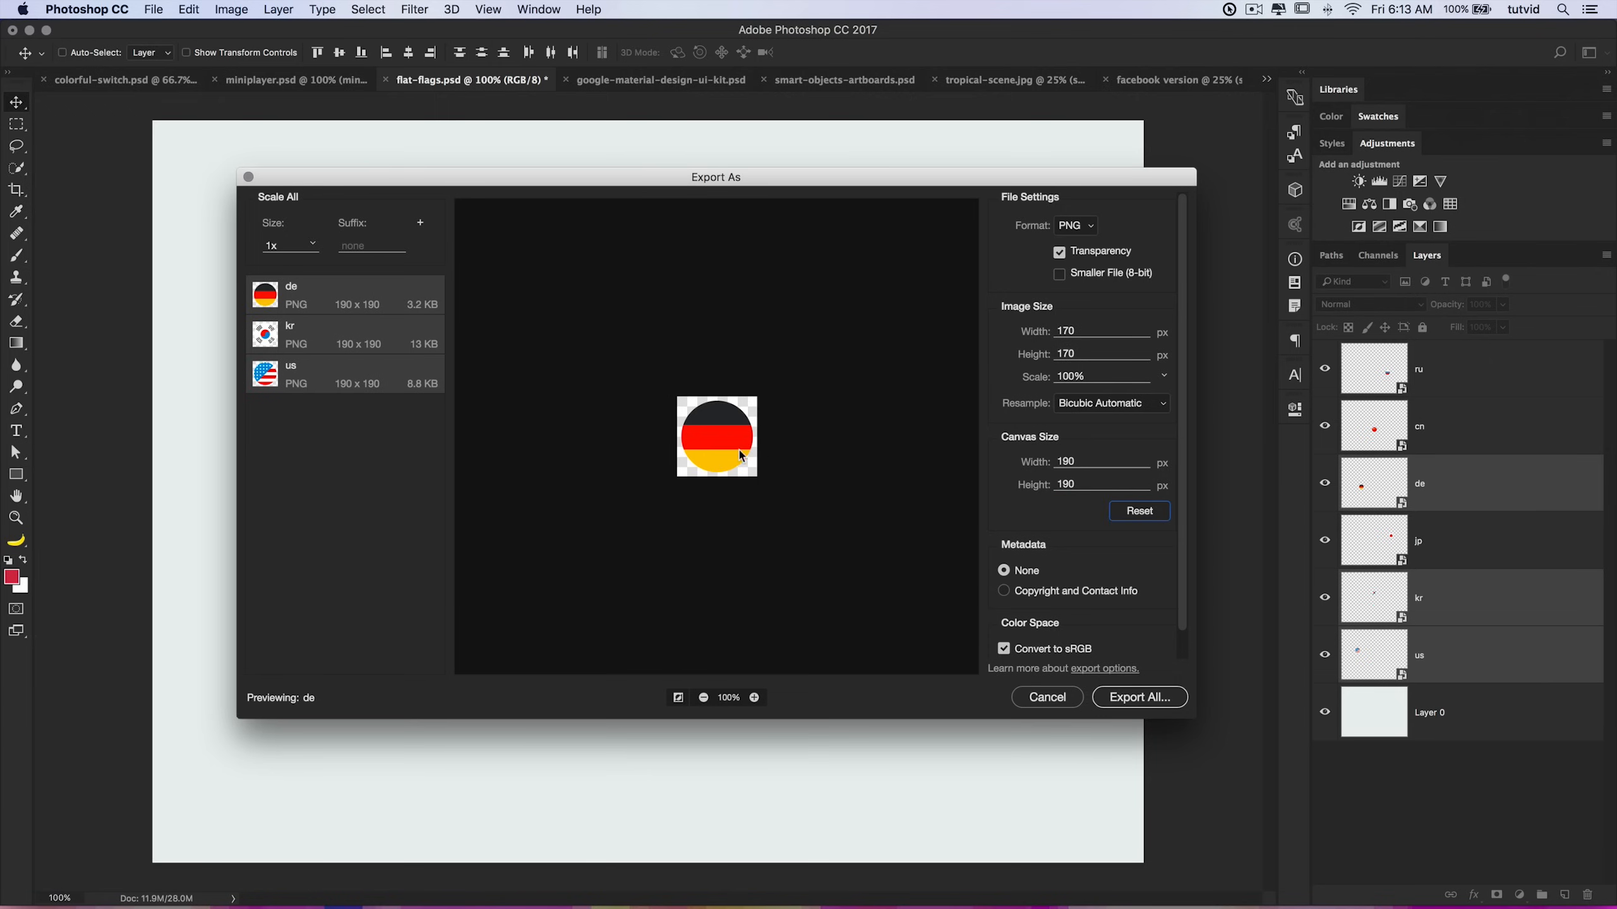
pyautogui.click(1165, 514)
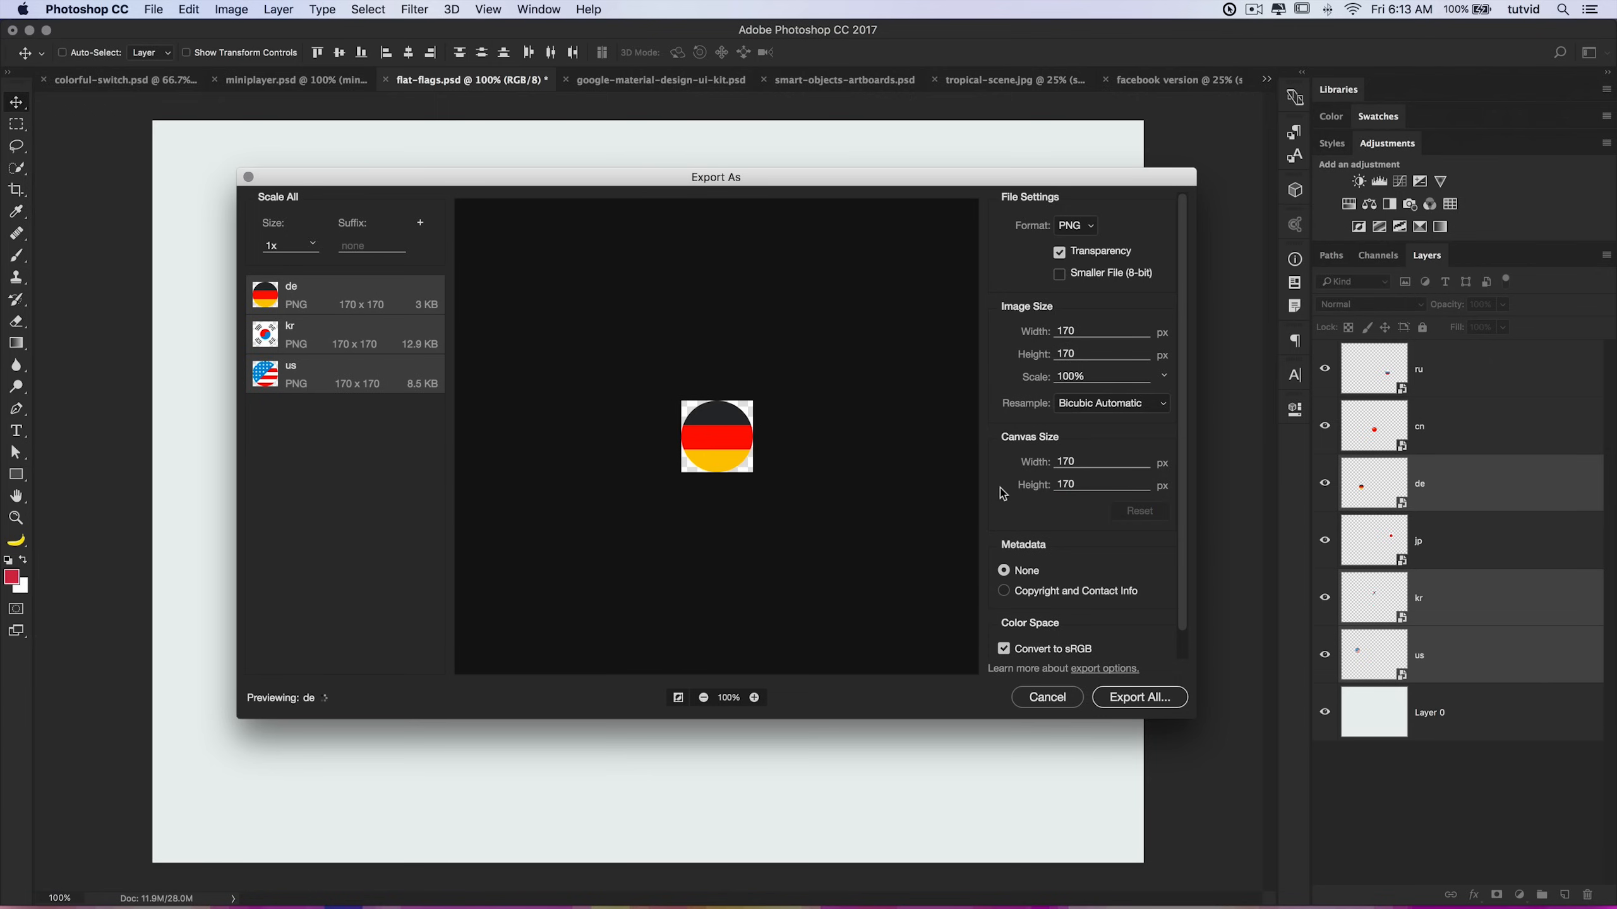
# Step: Scroll through the export settings to check the metadata options
pyautogui.scroll(-2, 1057, 530)
pyautogui.click(1025, 566)
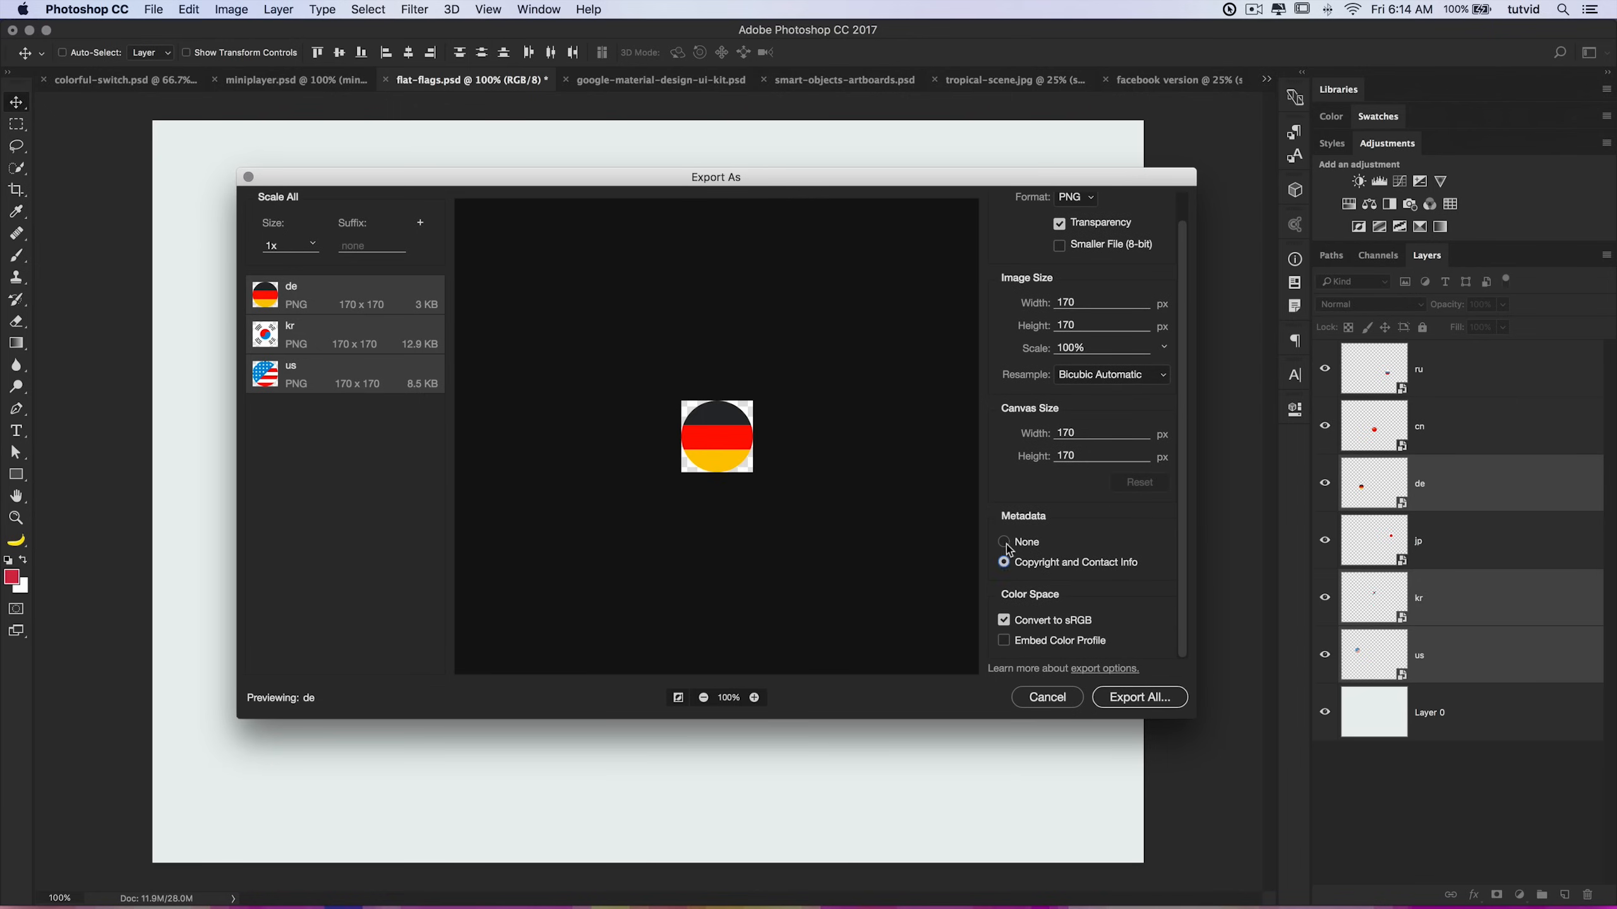
pyautogui.scroll(2, 1101, 498)
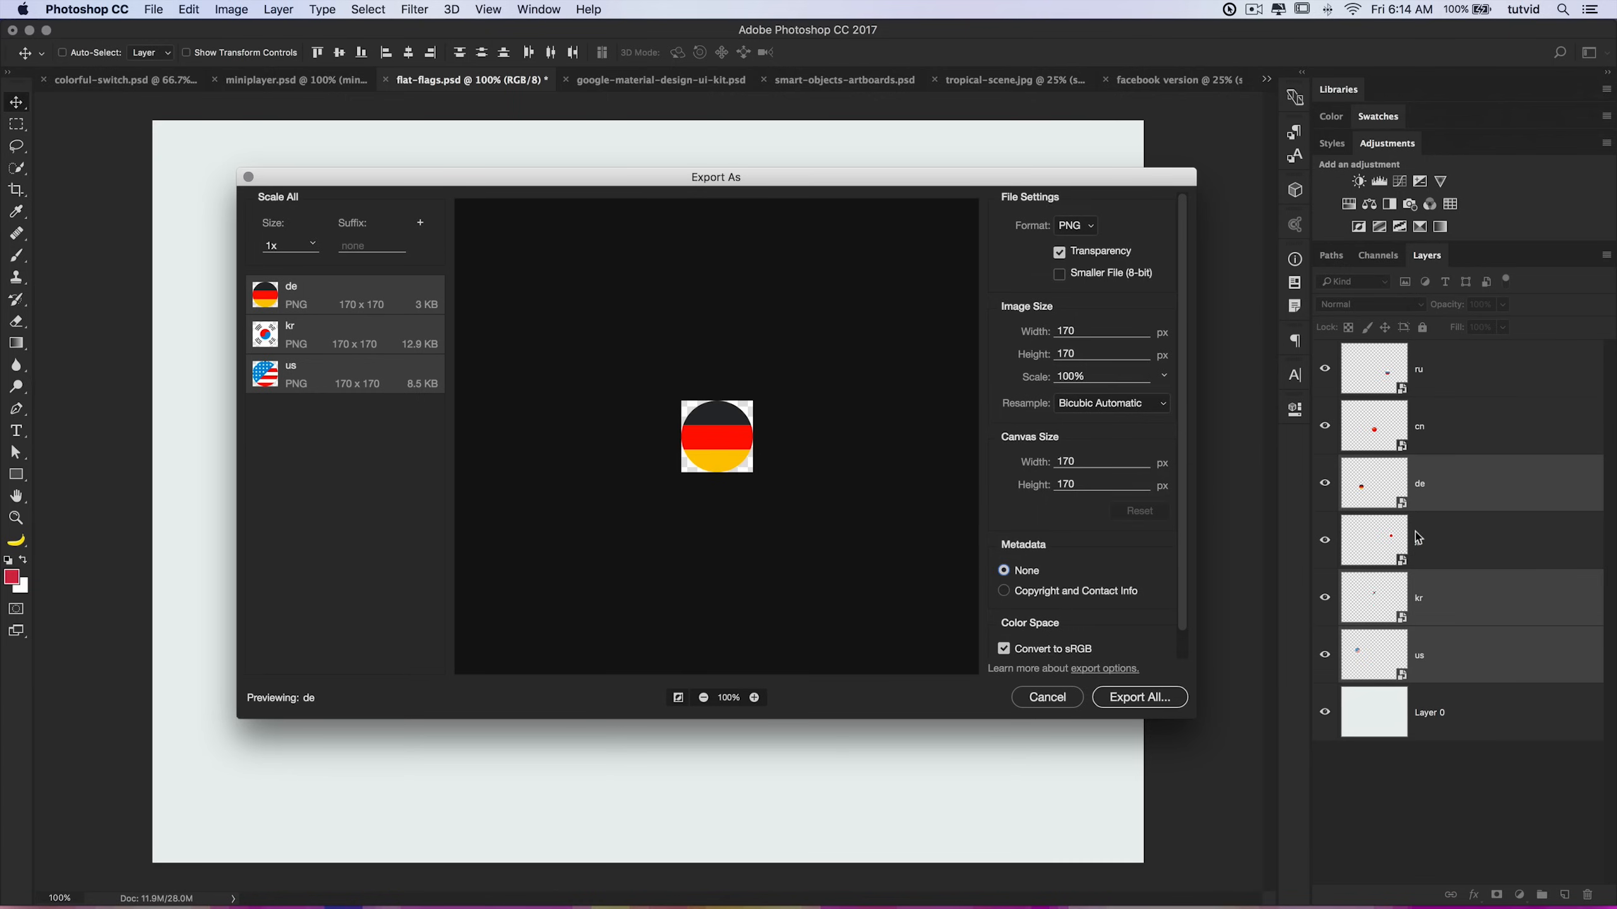
# Step: Add 2x and 3x export sizes alongside 1x, then cancel the export
pyautogui.click(420, 224)
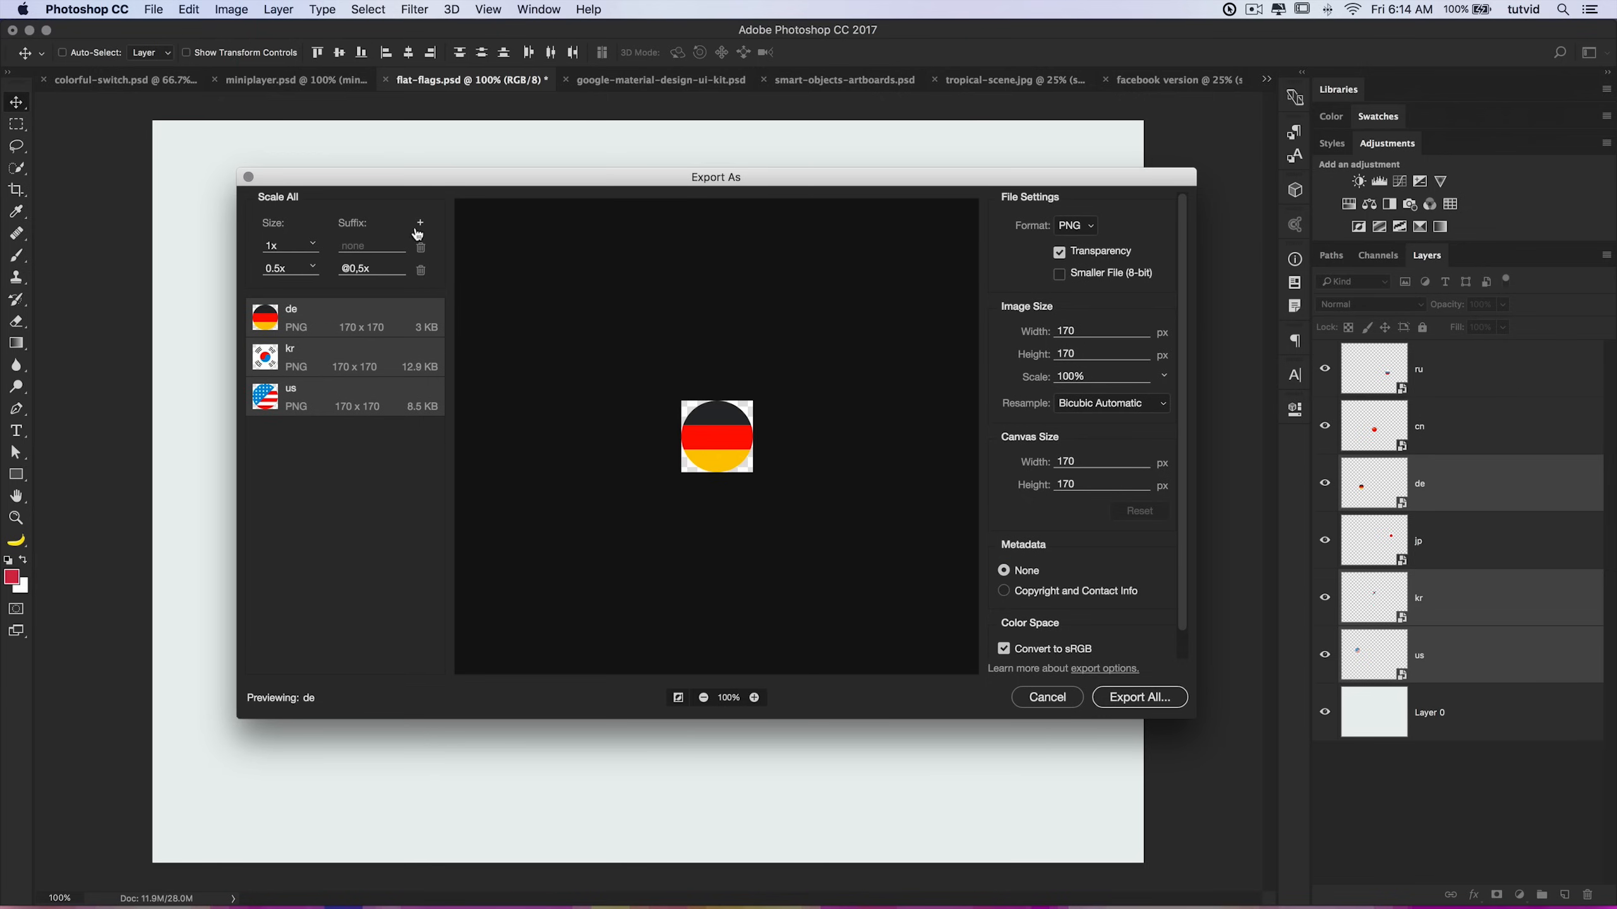
pyautogui.click(312, 268)
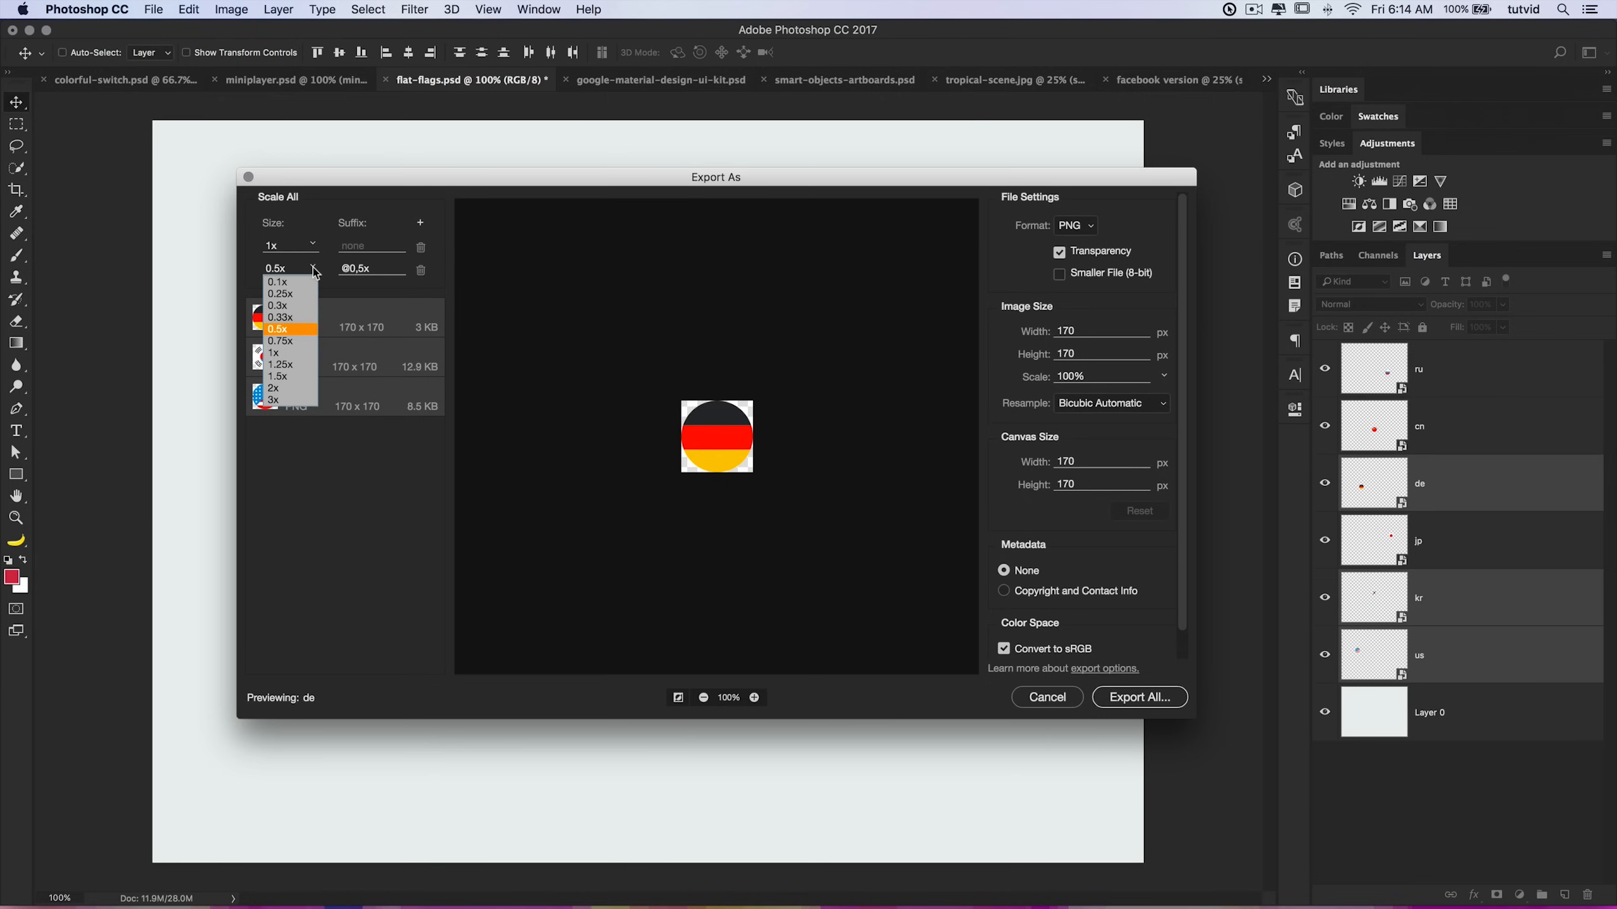
pyautogui.click(275, 388)
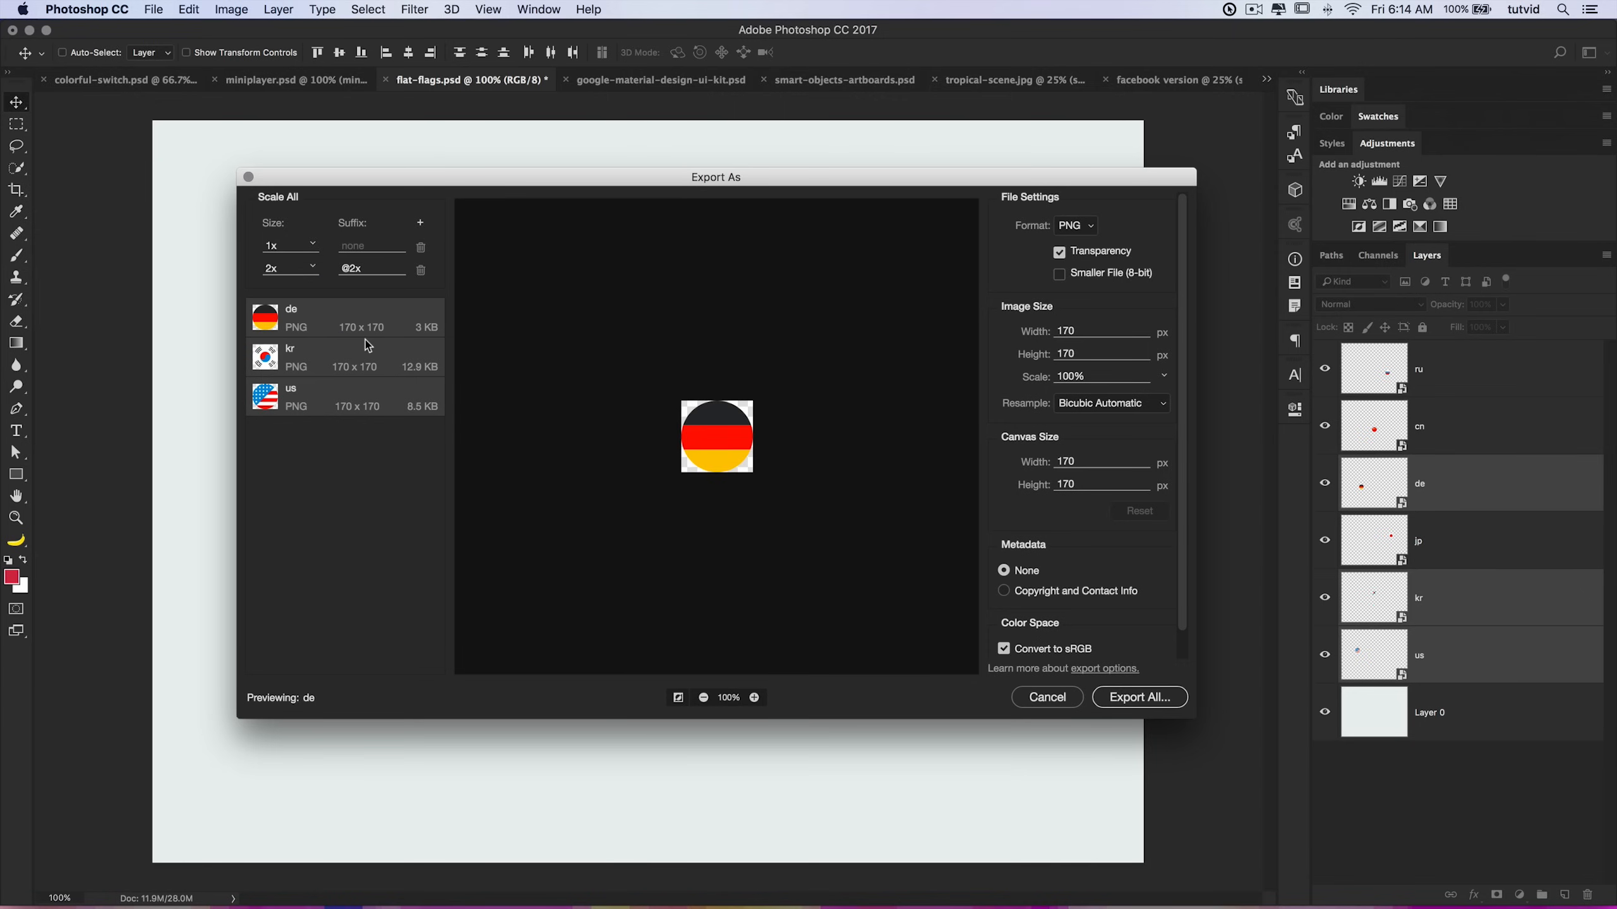
pyautogui.click(420, 228)
pyautogui.click(312, 291)
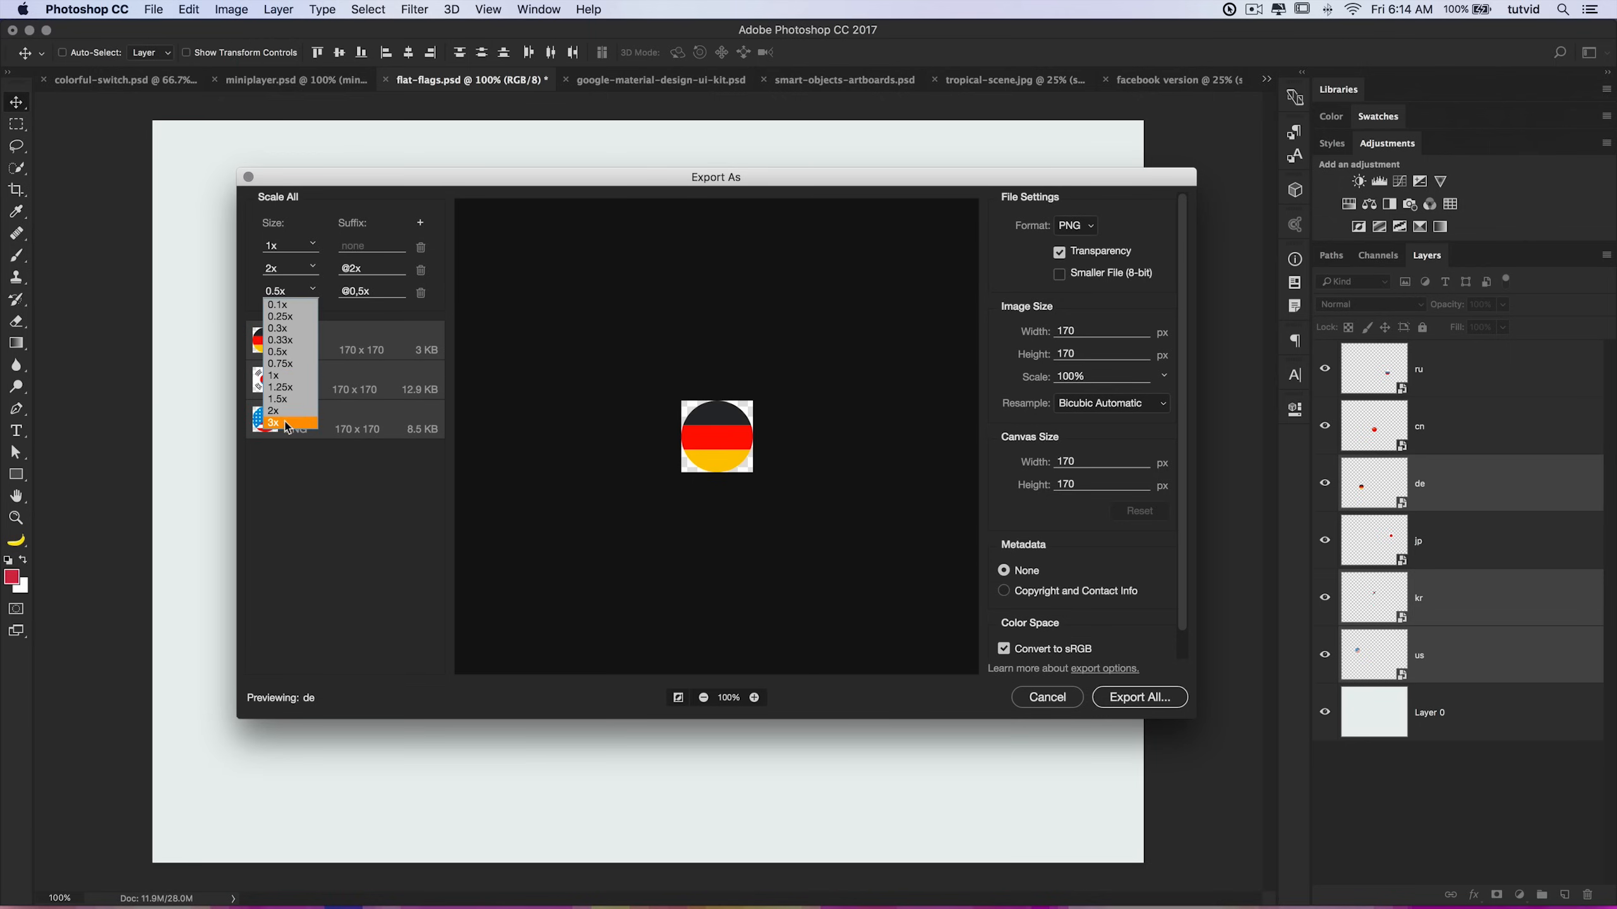
pyautogui.click(324, 329)
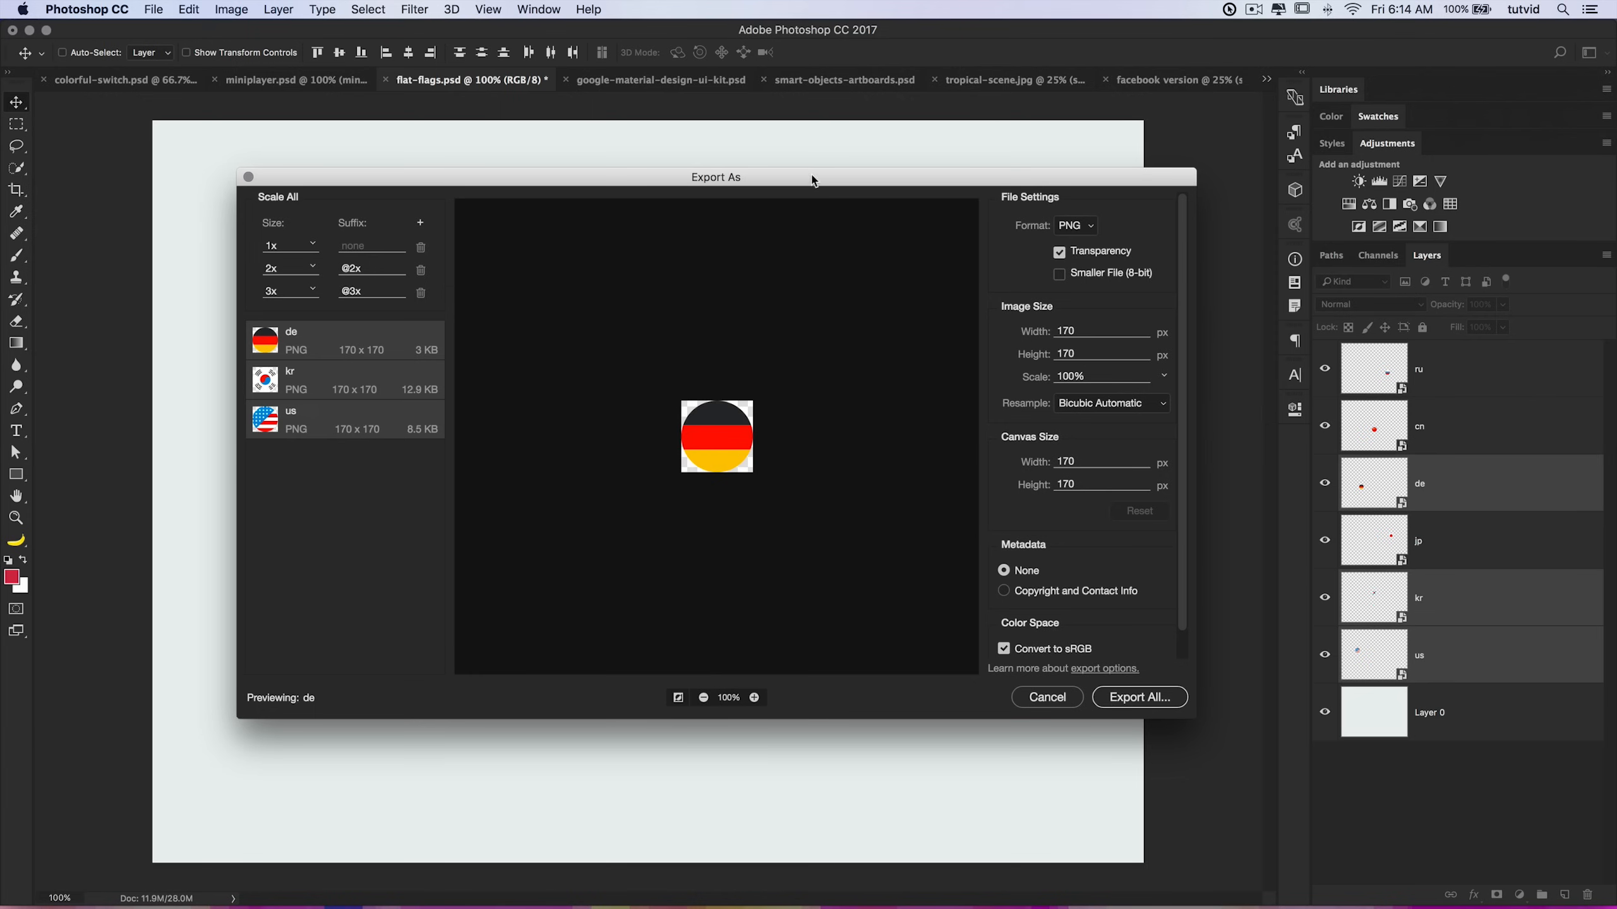
pyautogui.moveTo(812, 181); pyautogui.dragTo(747, 241)
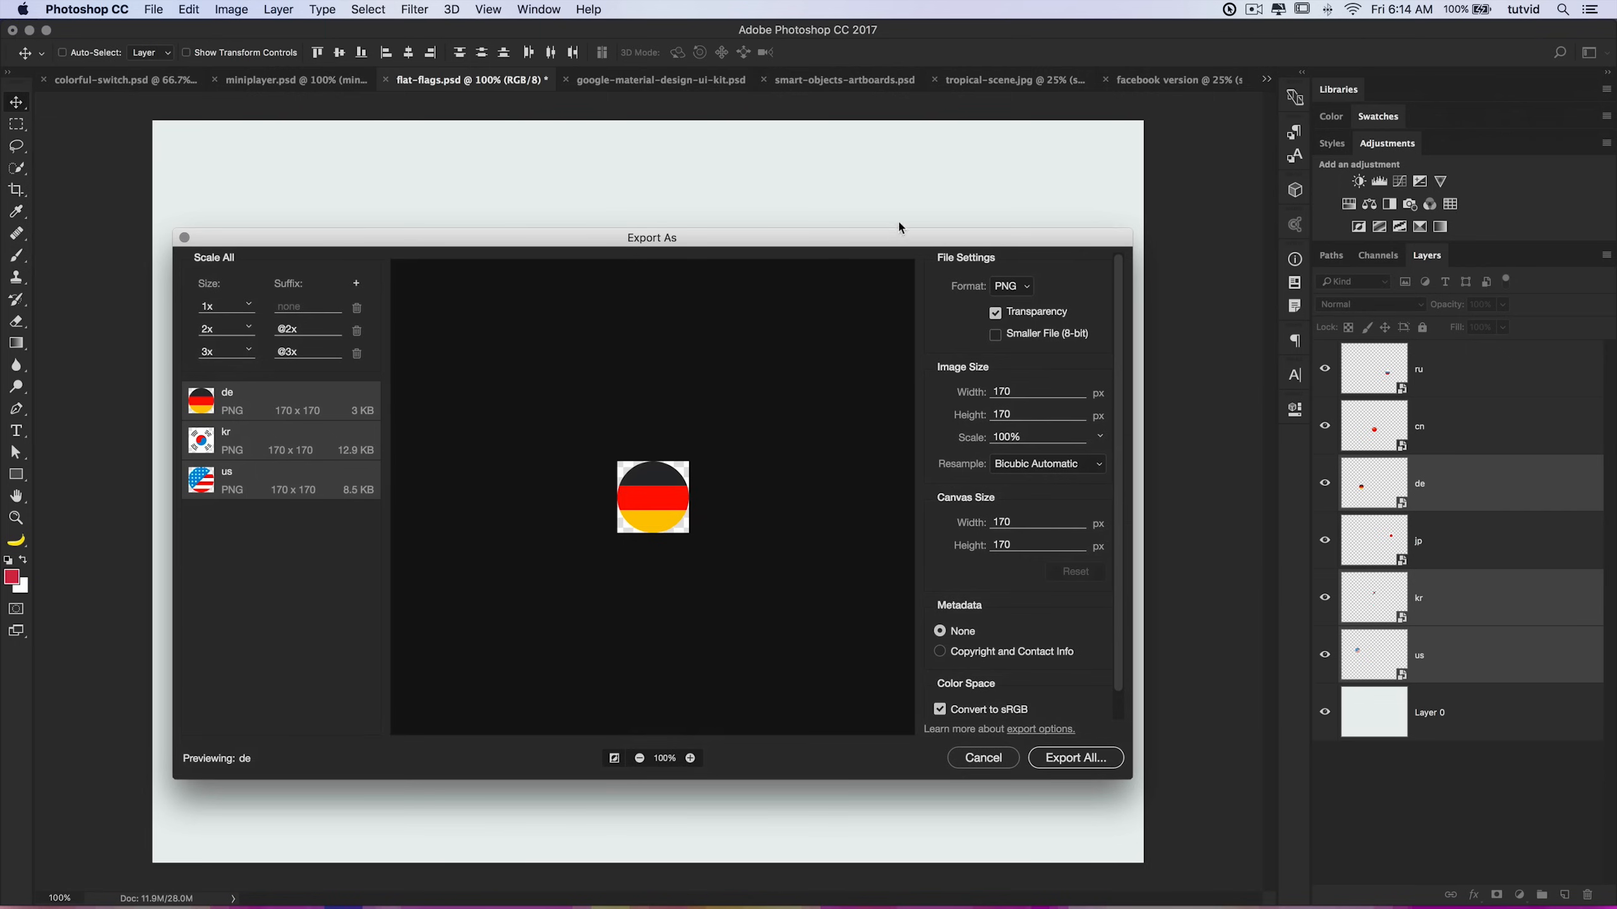
pyautogui.moveTo(895, 239); pyautogui.dragTo(894, 241)
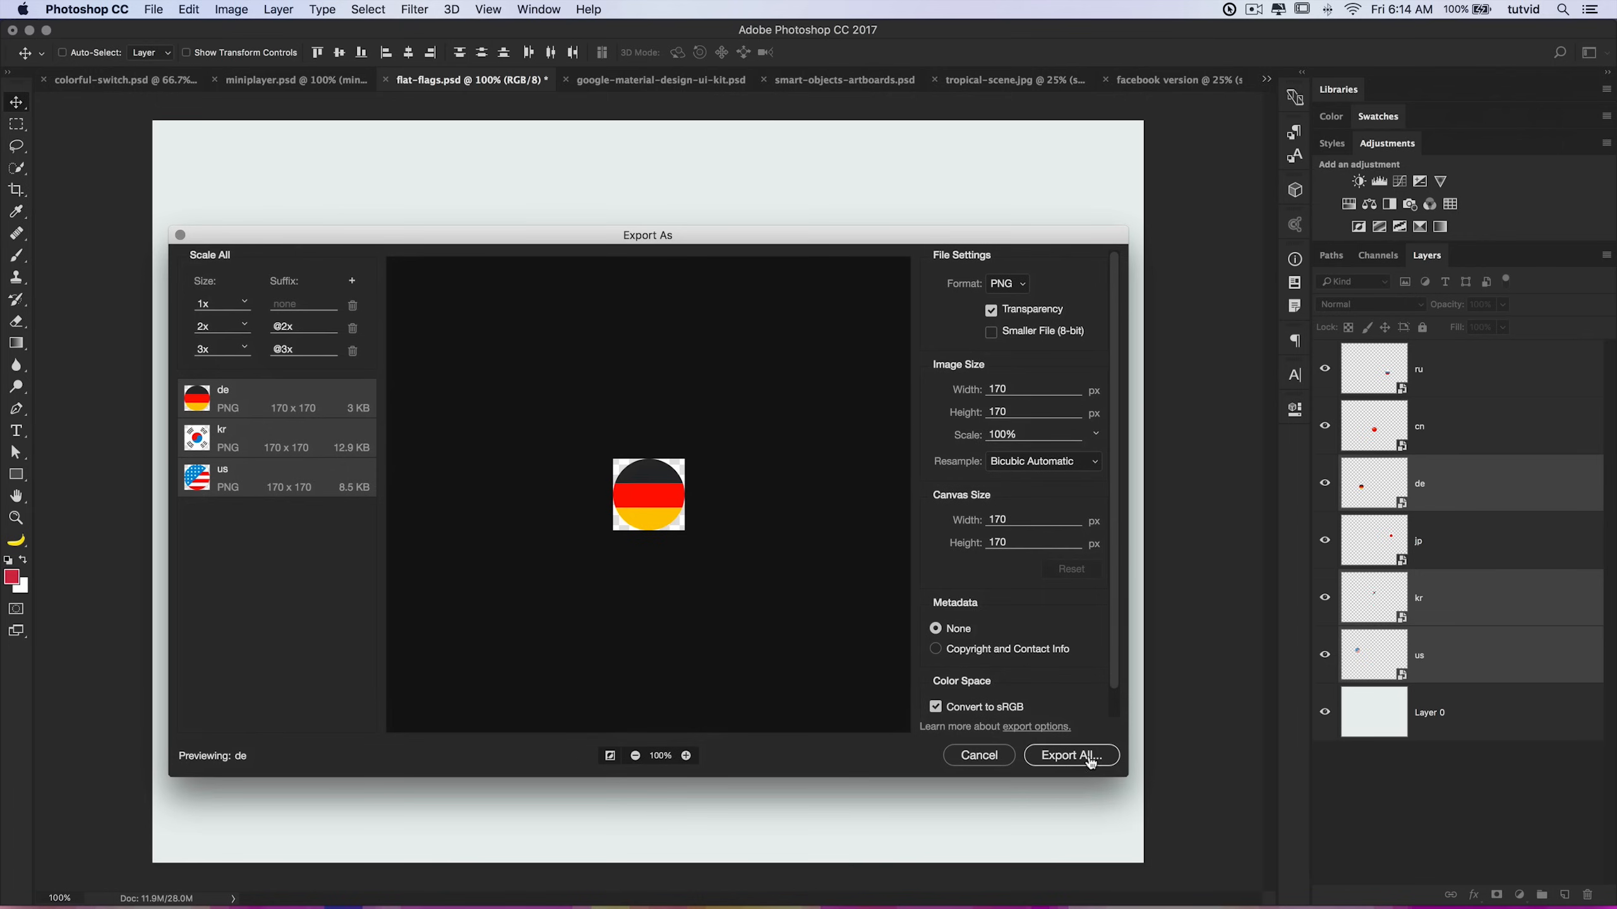
pyautogui.click(978, 758)
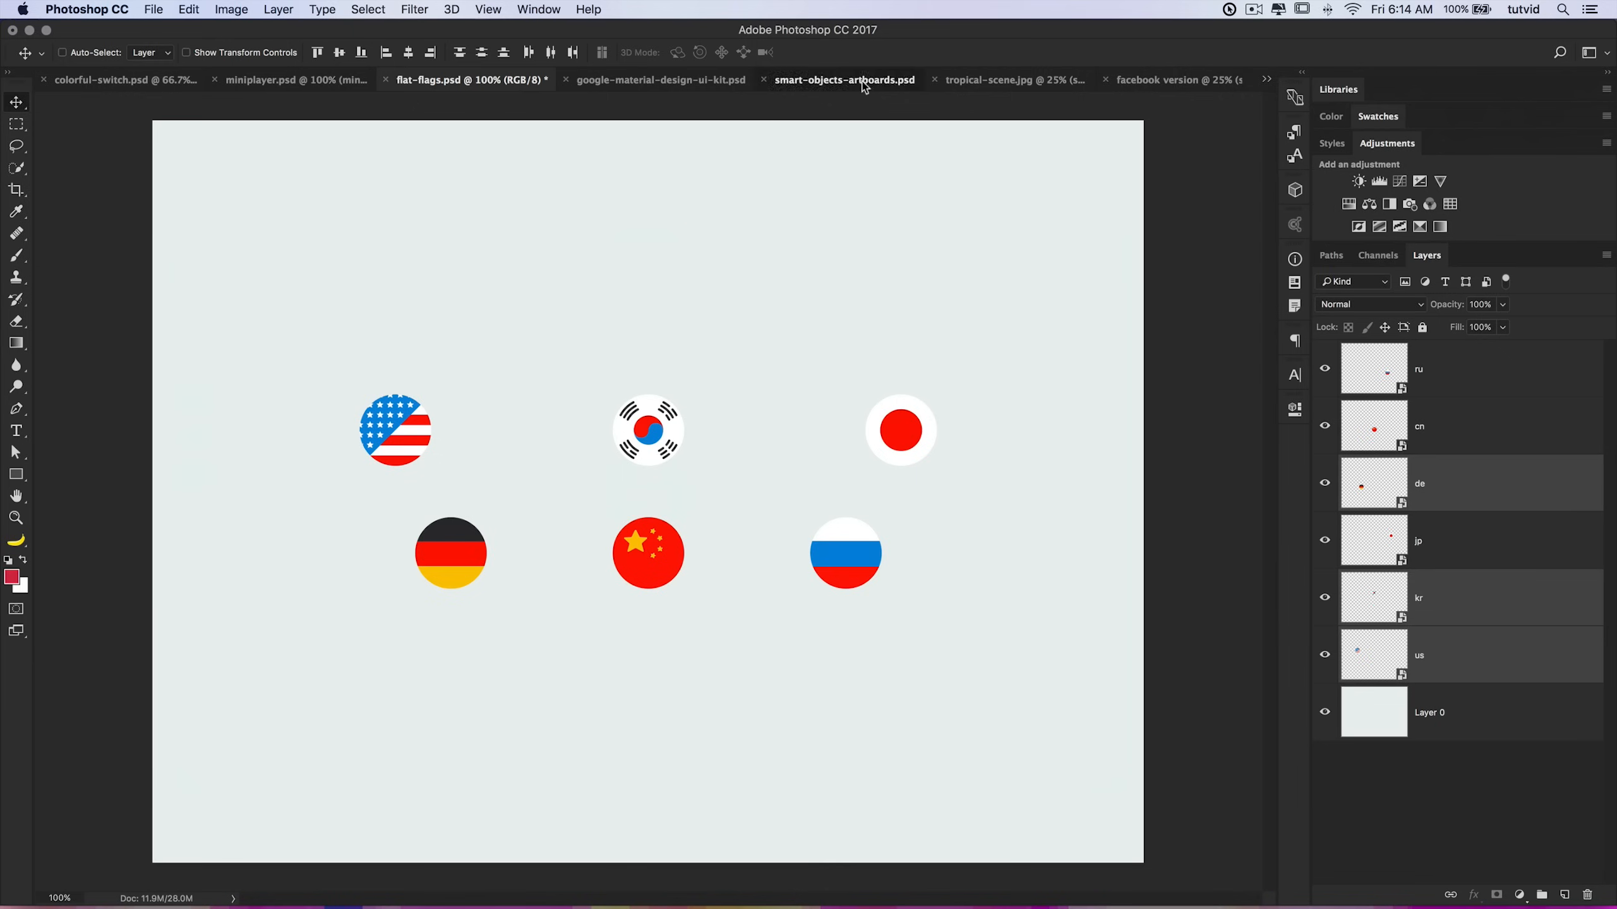
# Step: Switch to the smart-objects-artboards.psd document and open Export As for all its artboards
pyautogui.click(844, 80)
pyautogui.rightClick(1400, 357)
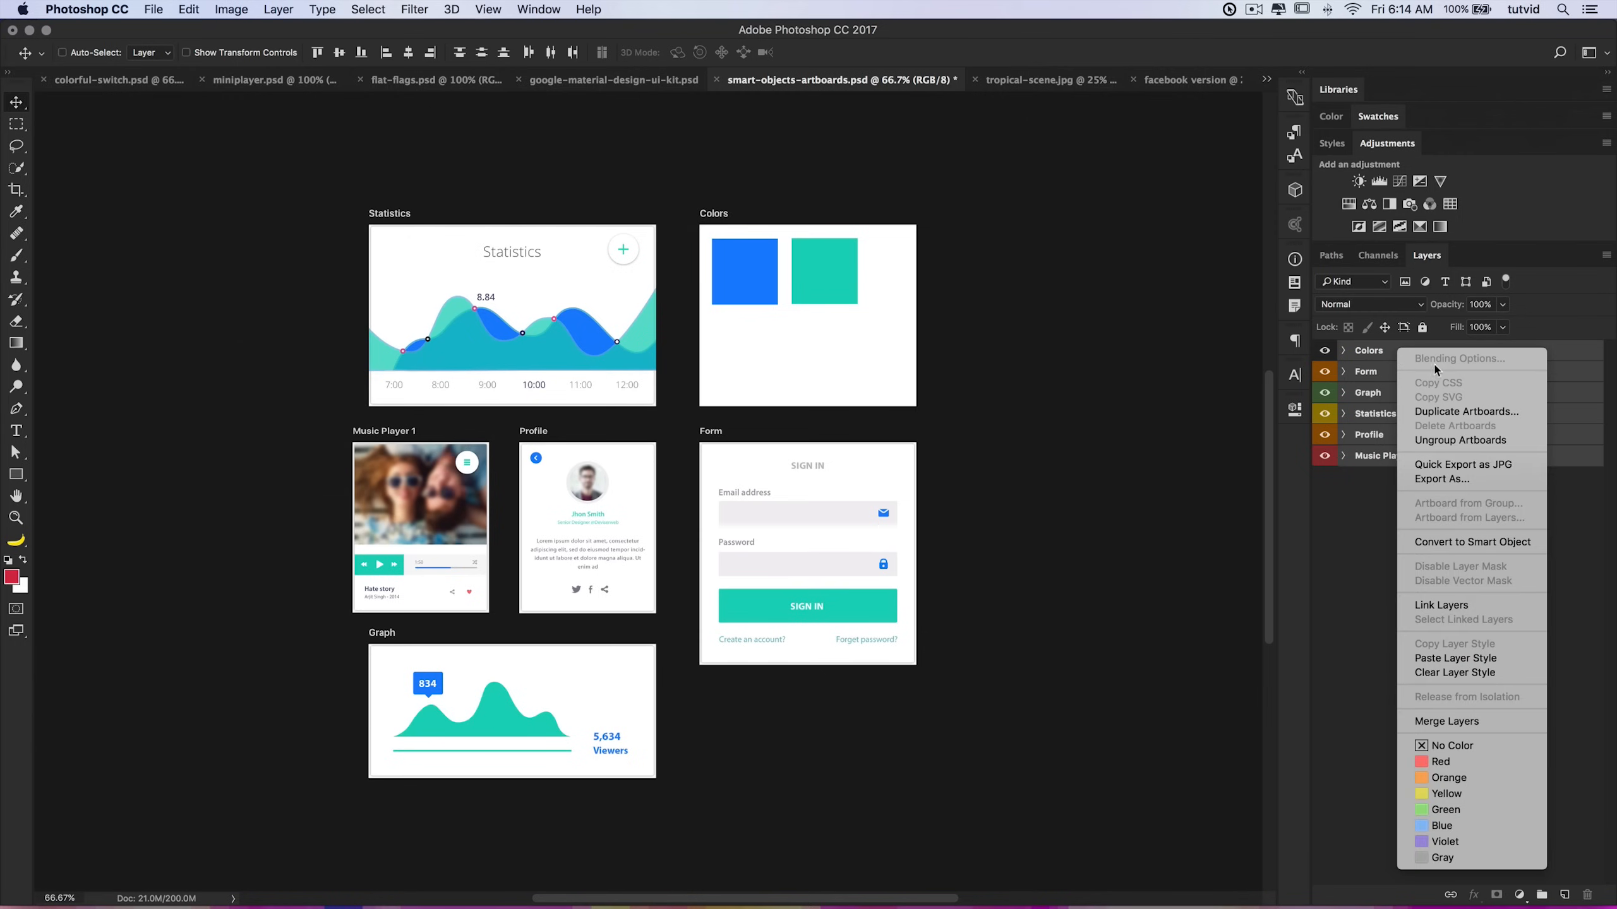
pyautogui.click(1459, 483)
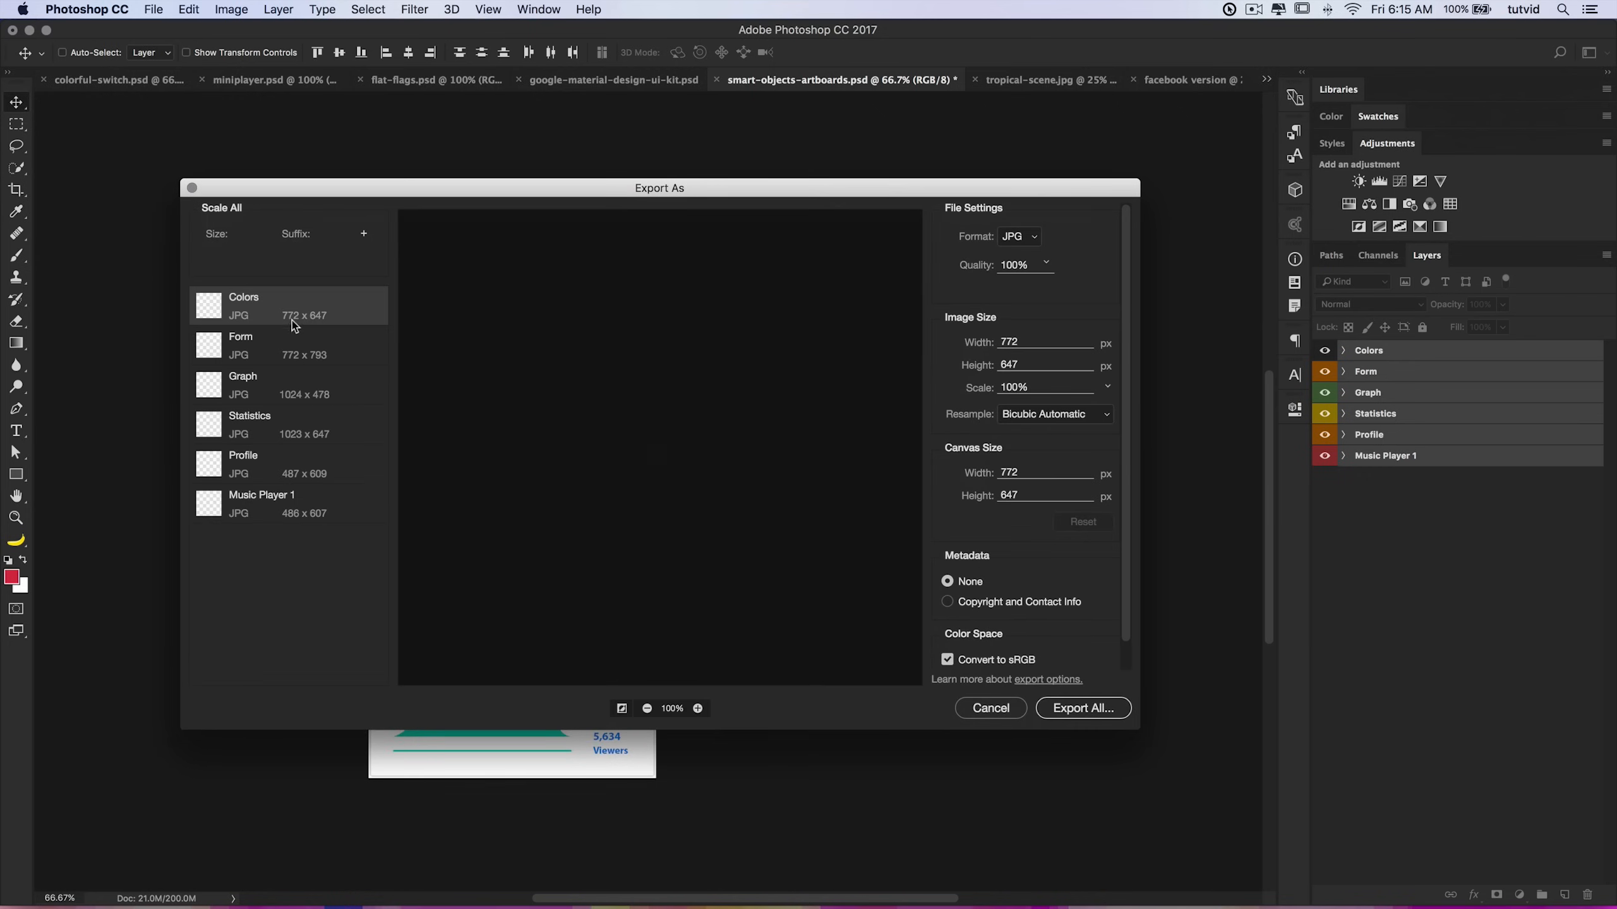
# Step: Review the format choices, select all six artboards, and cancel the export
pyautogui.click(1022, 236)
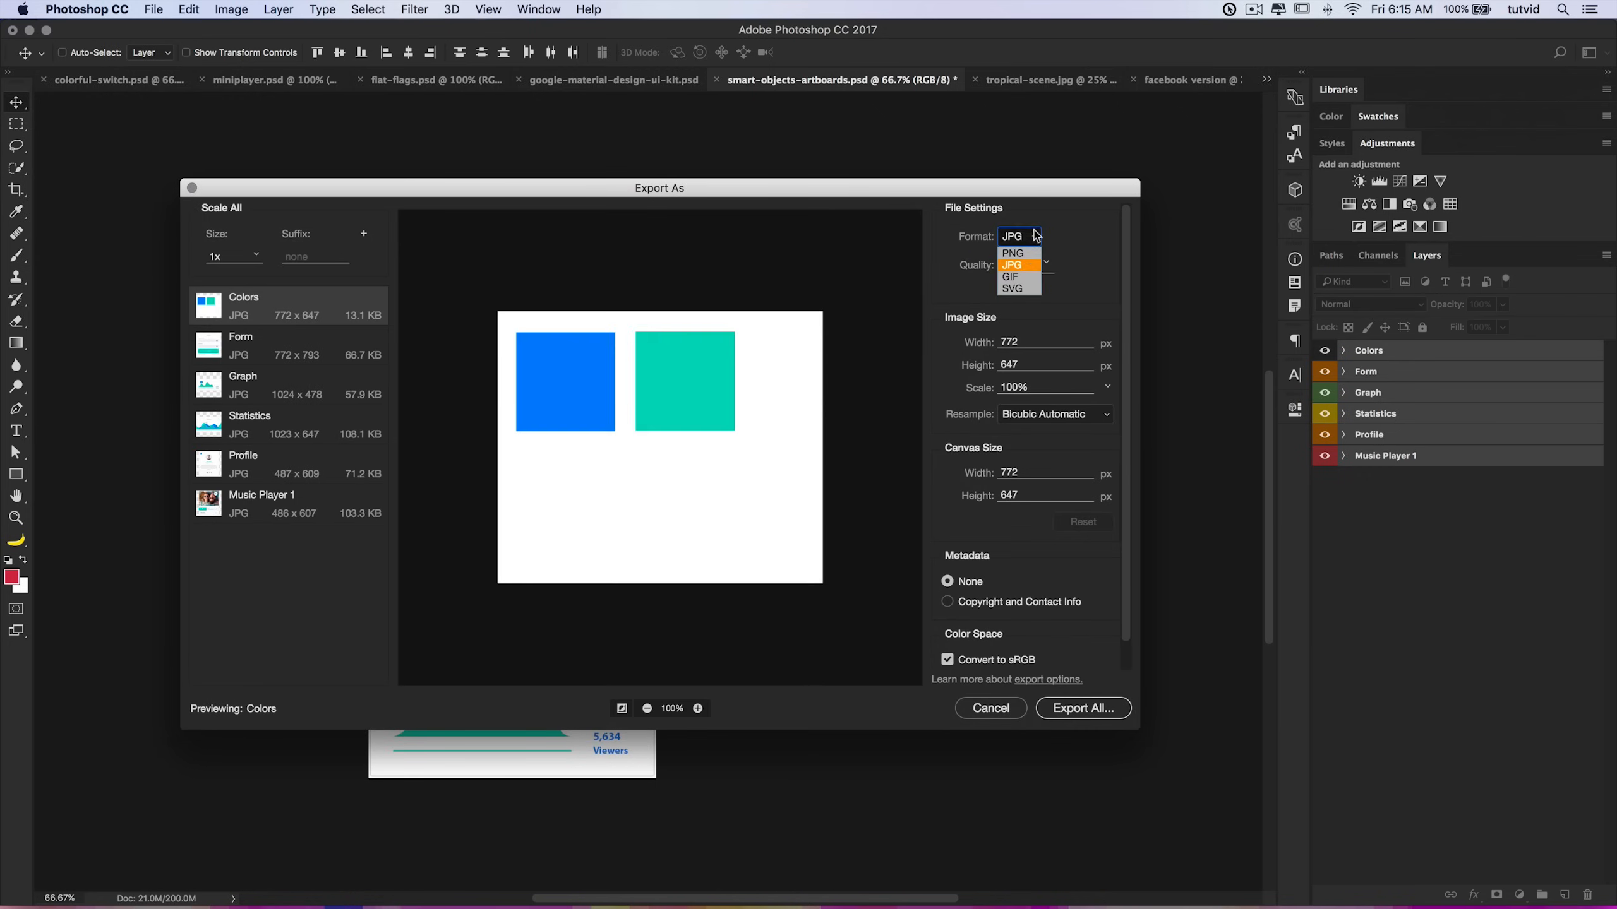
pyautogui.click(1027, 264)
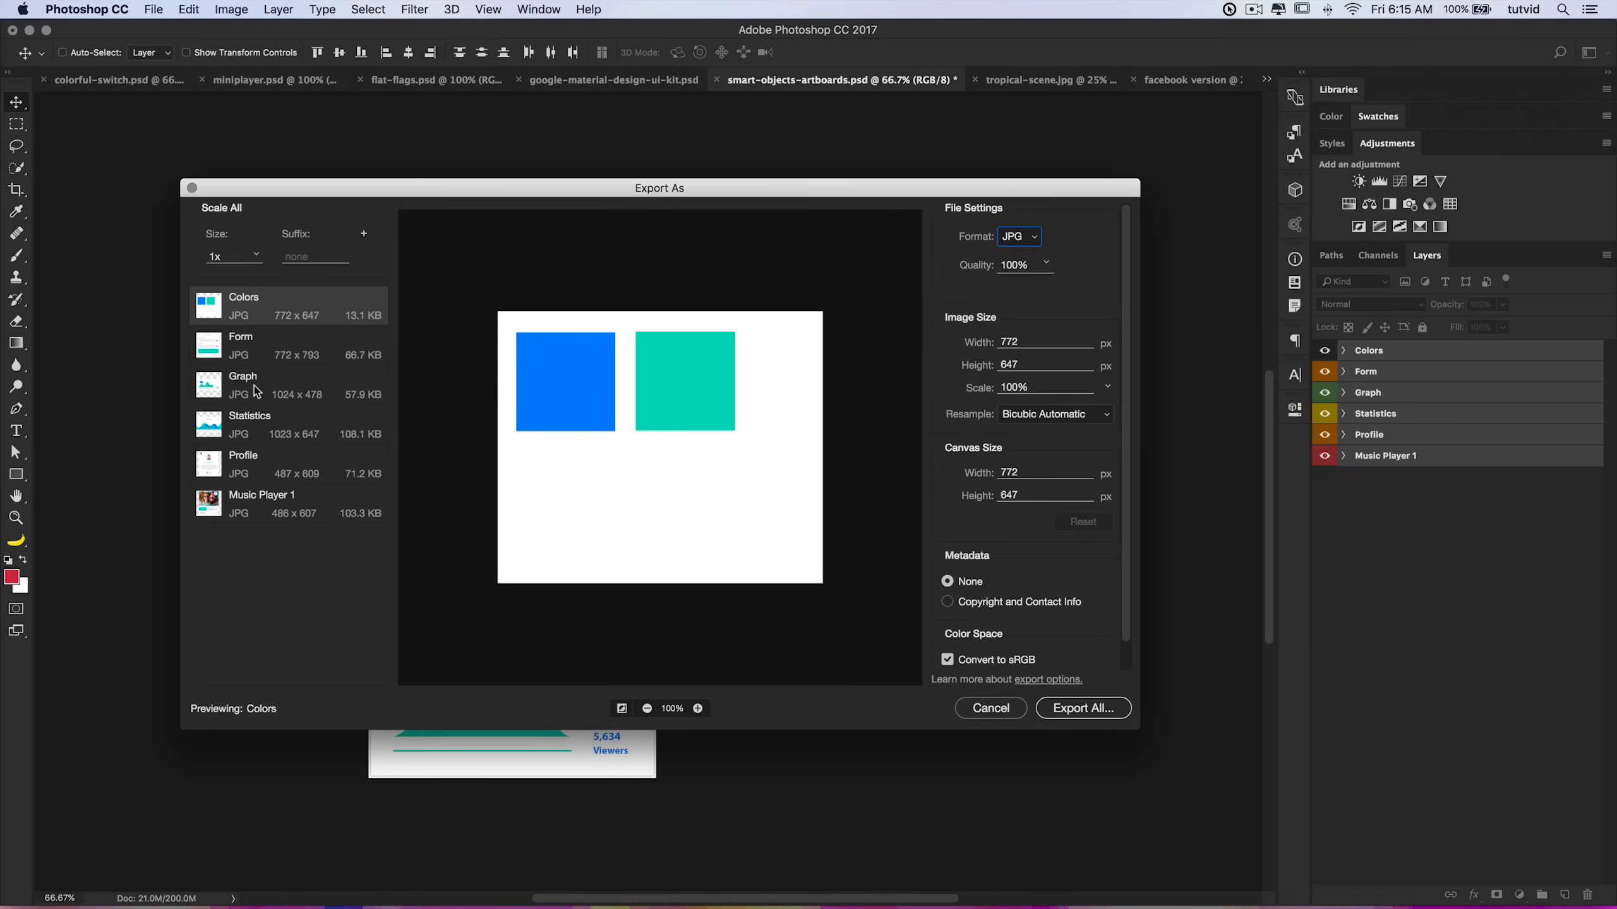
pyautogui.keyDown('shift'); pyautogui.click(326, 495); pyautogui.keyUp('shift')
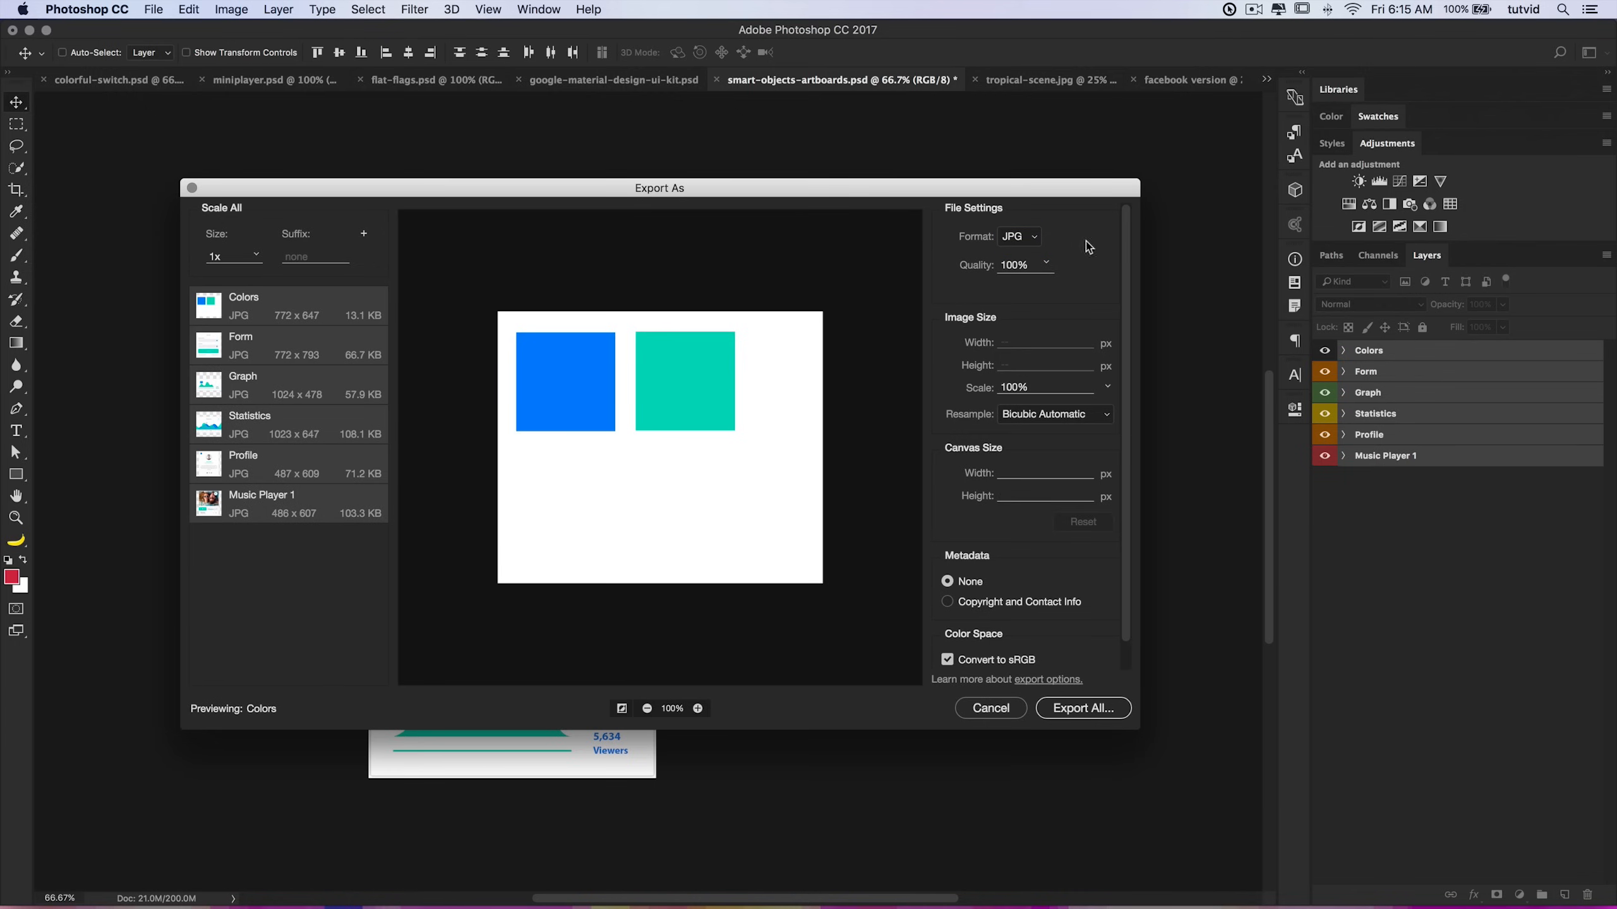
pyautogui.click(984, 712)
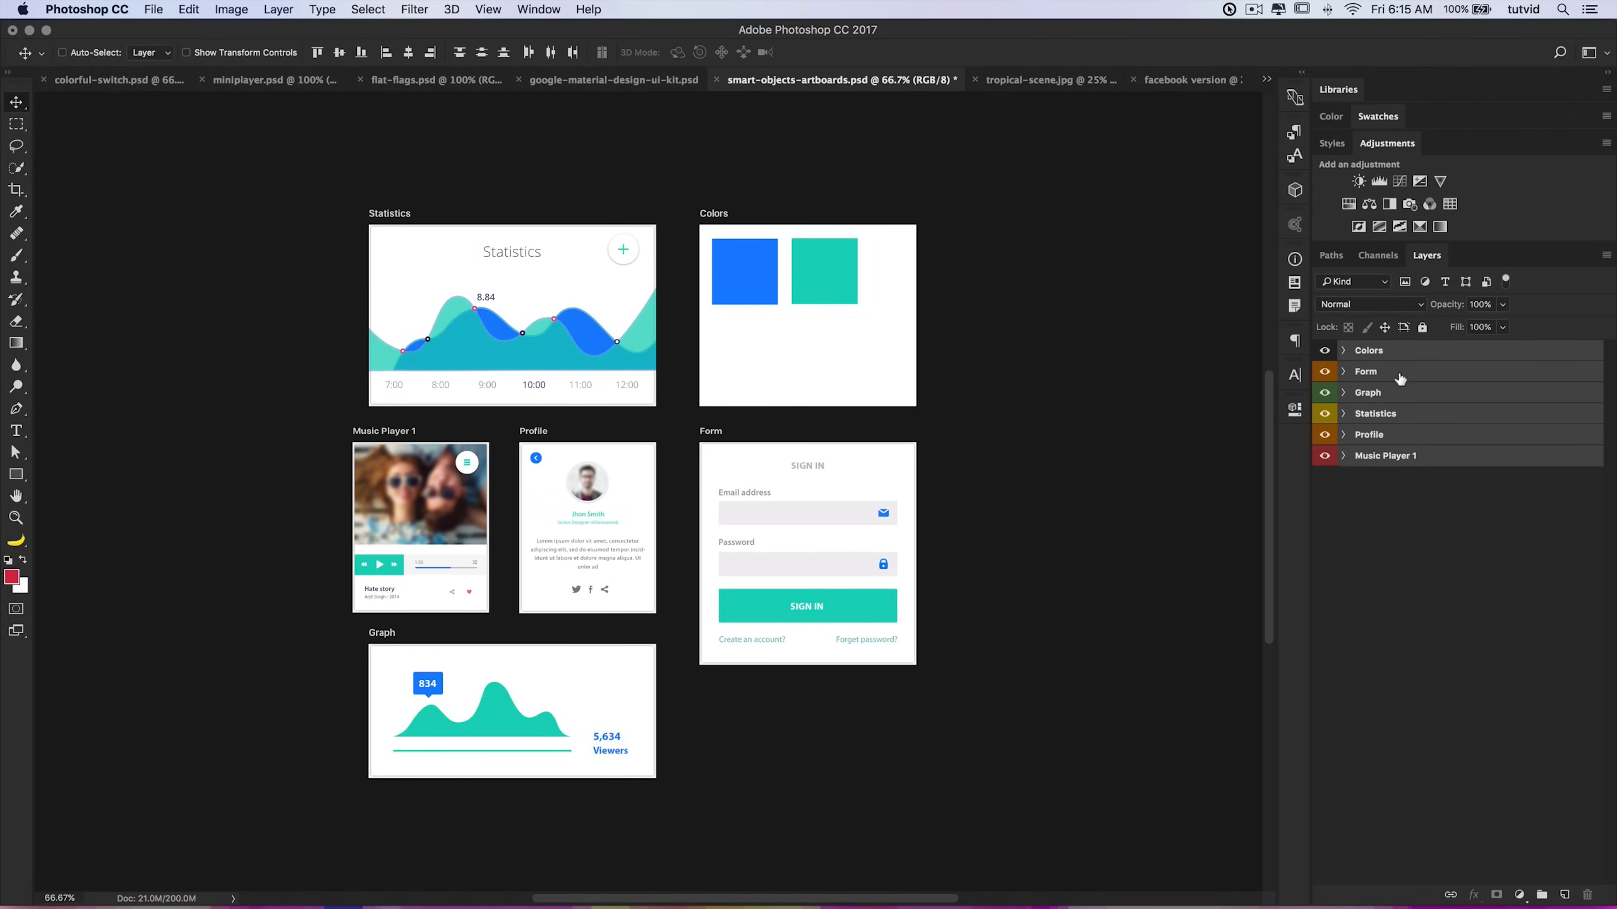
pyautogui.click(154, 9)
pyautogui.moveTo(278, 238)
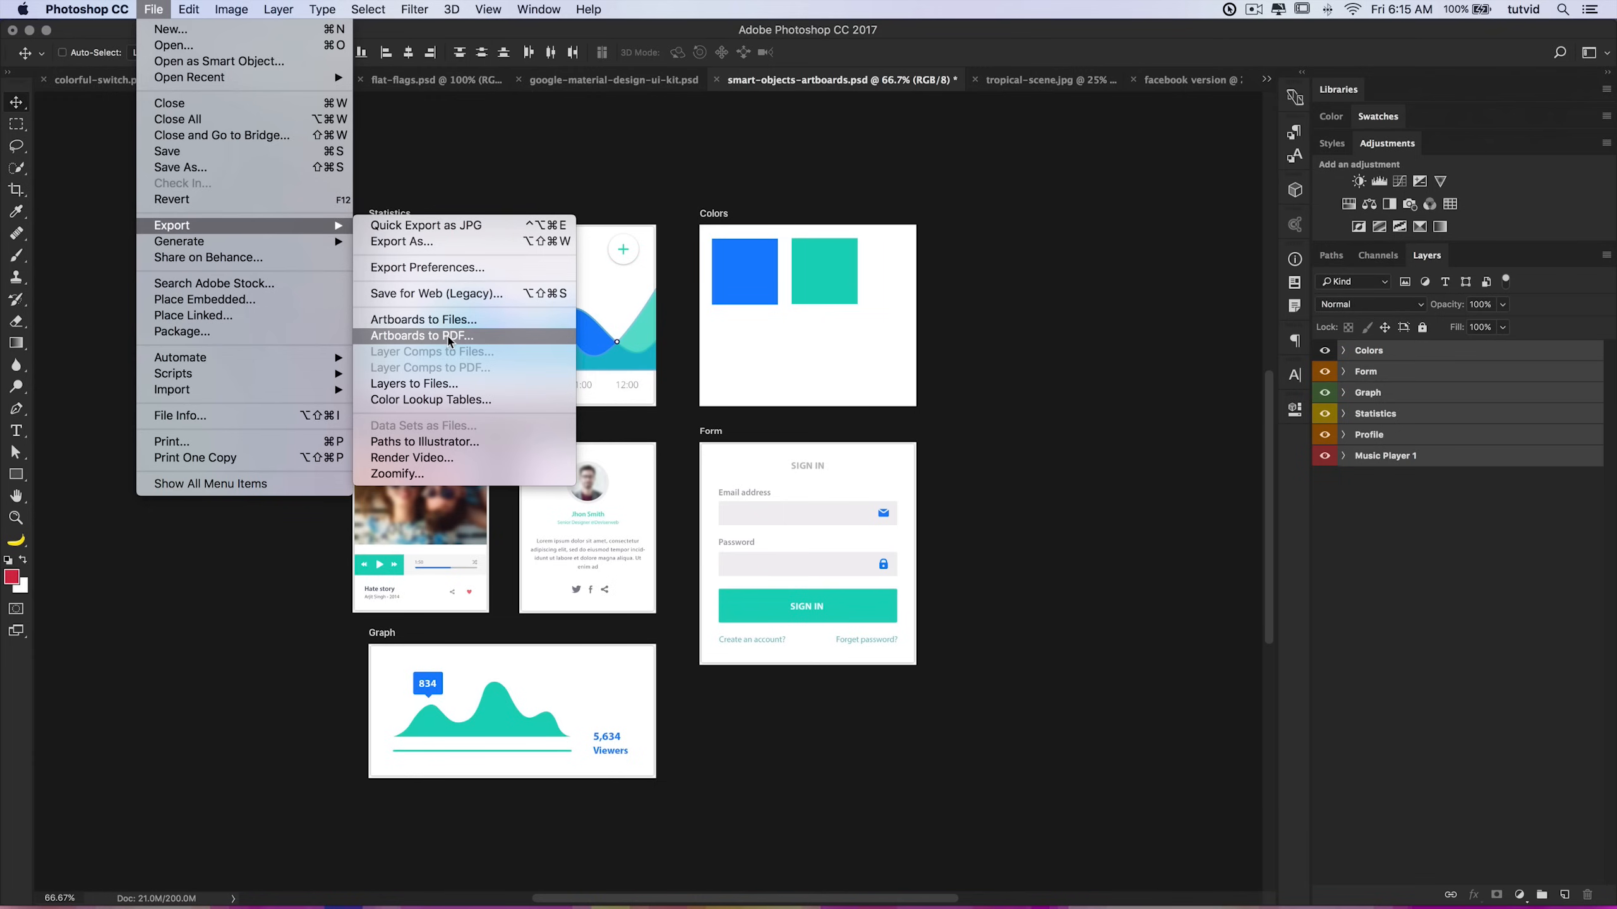
pyautogui.click(1081, 415)
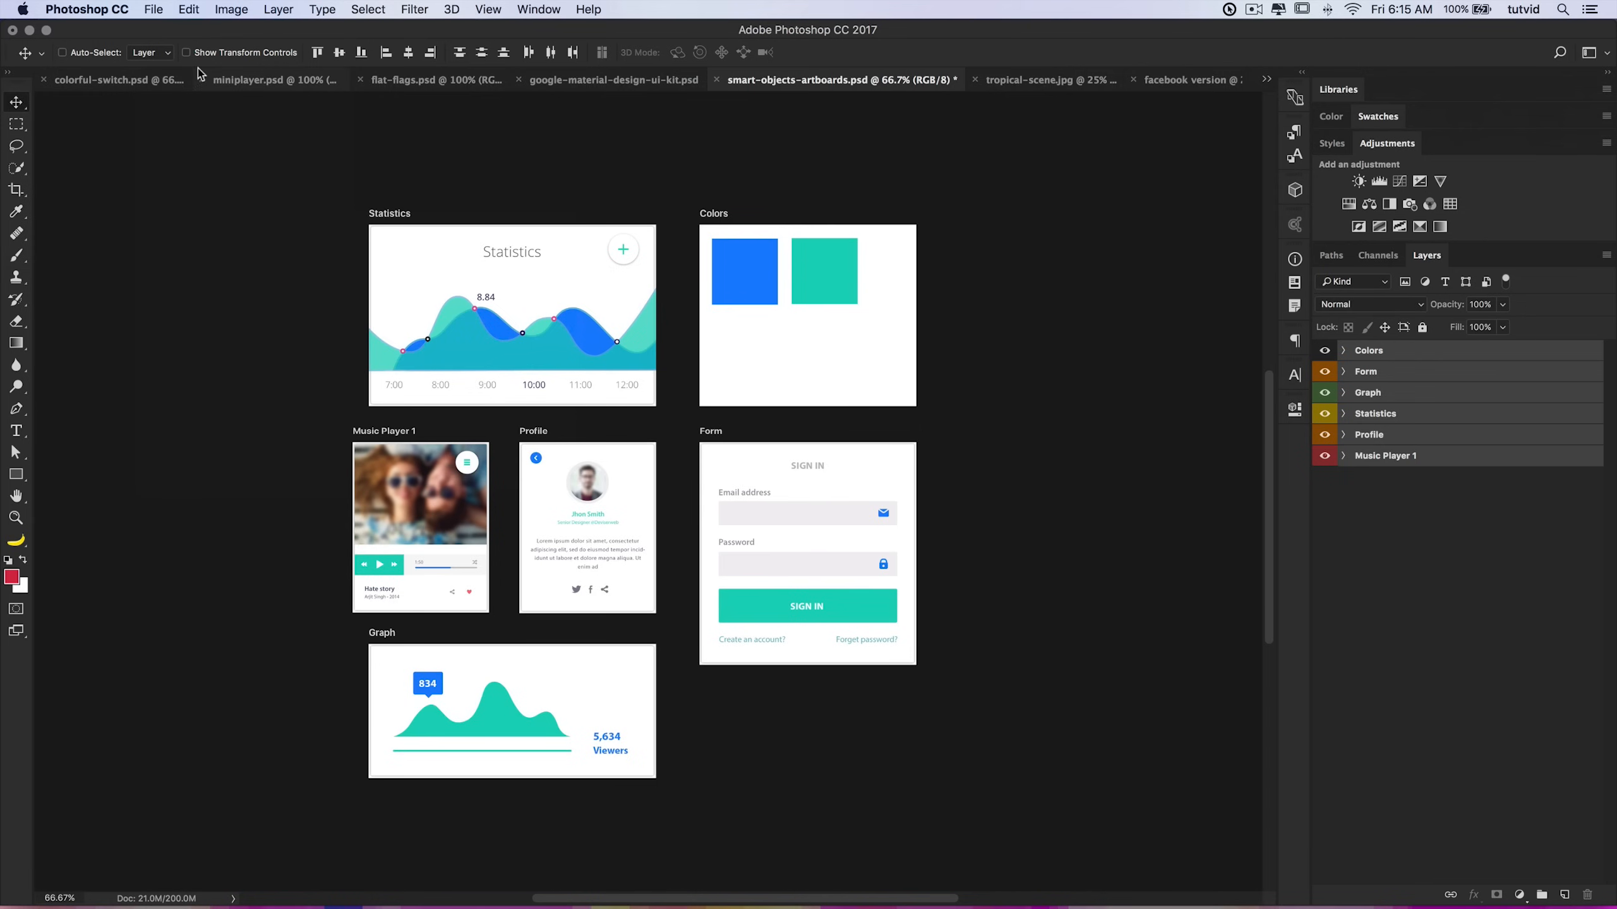
# Step: Open Save for Web (Legacy), zoom the preview out to 33.3%, view its format choices, and cancel
pyautogui.click(156, 9)
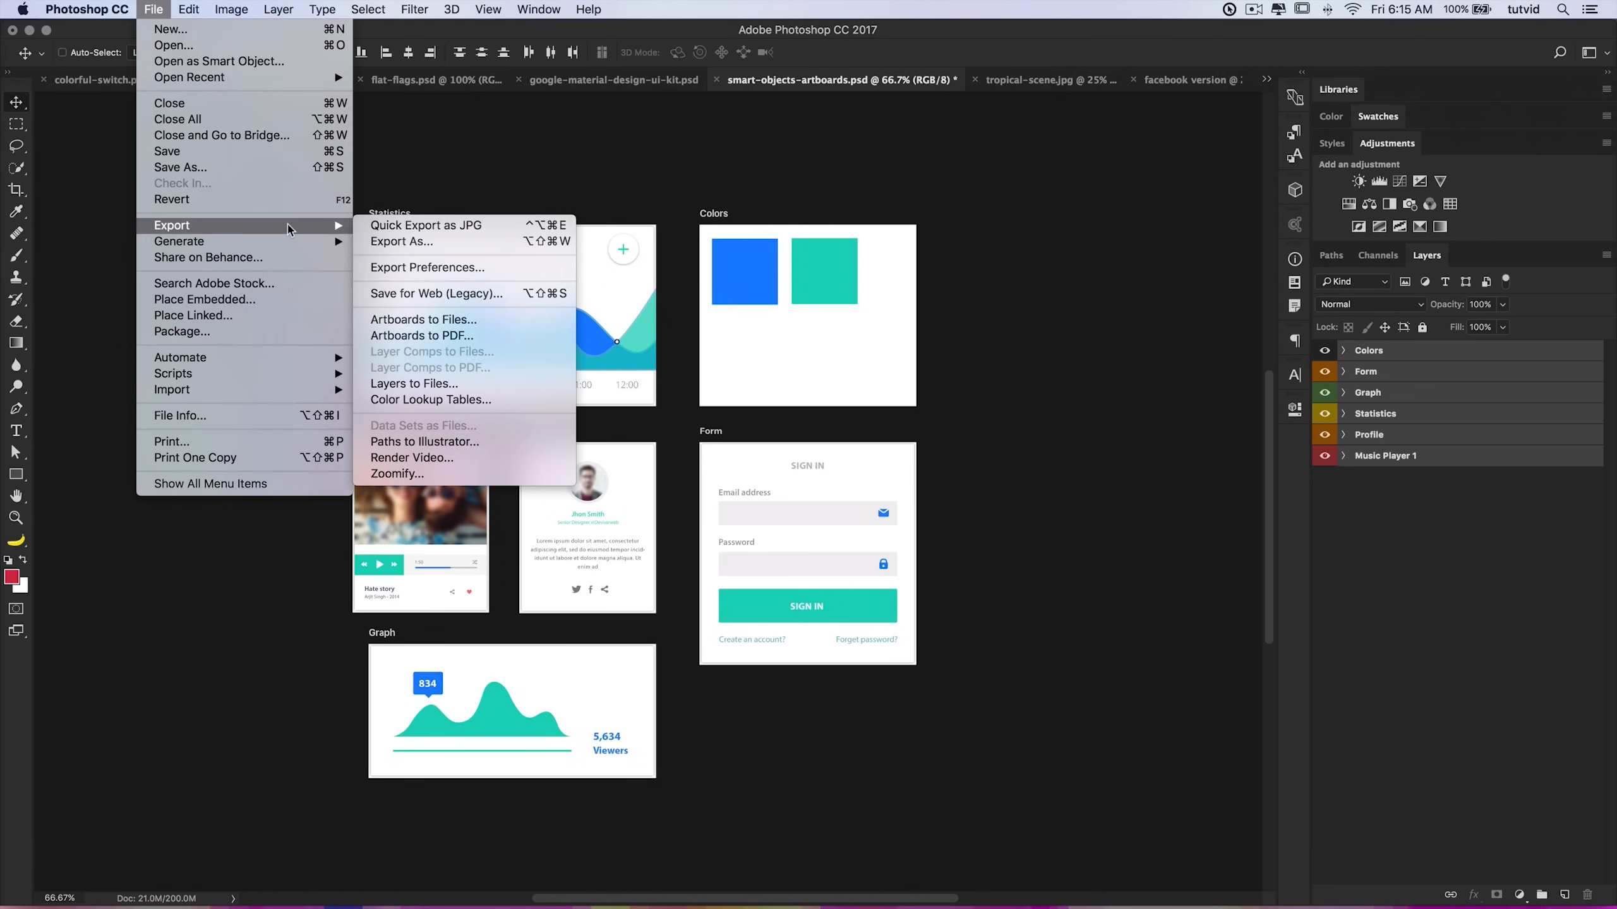
pyautogui.click(409, 298)
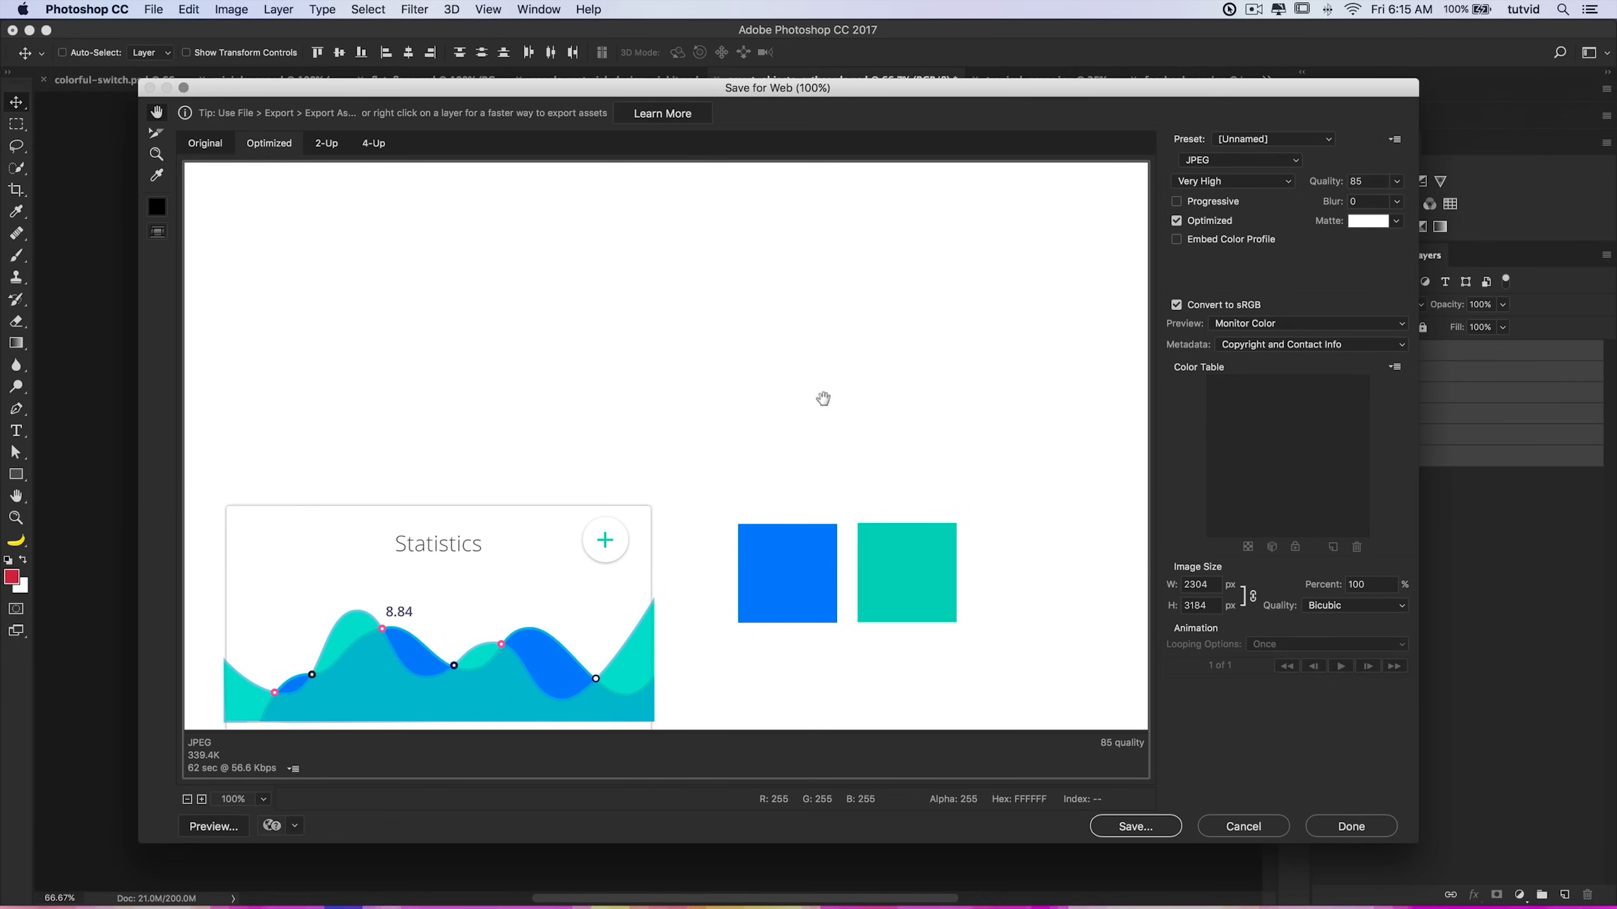
pyautogui.press('super+minus')
pyautogui.press('super+minus')
pyautogui.press('super+minus')
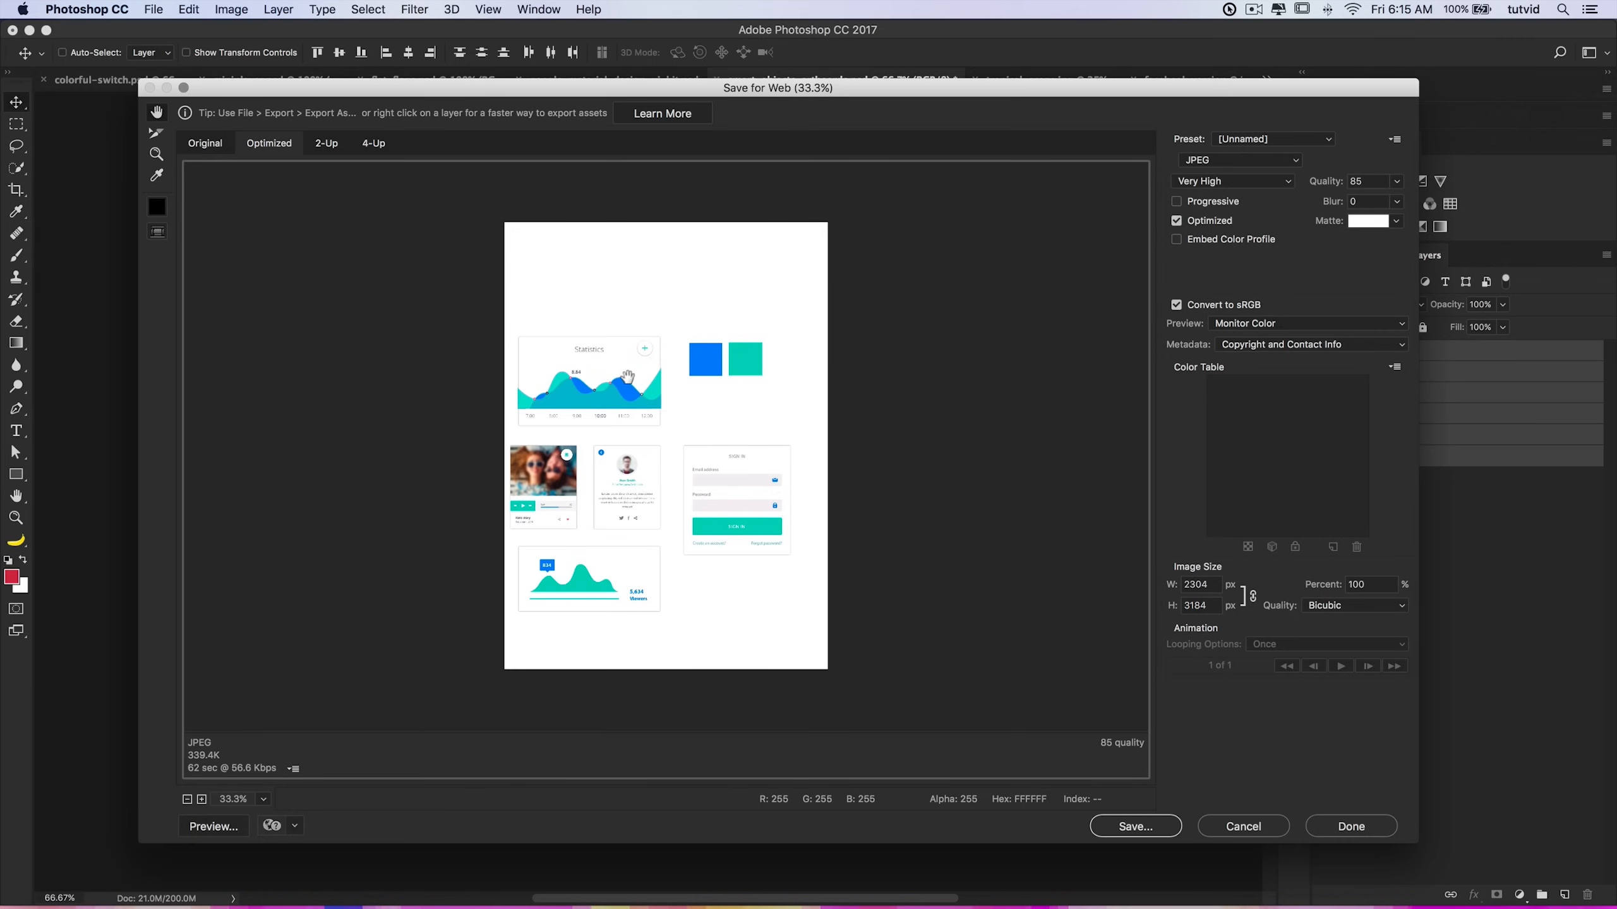
pyautogui.click(1243, 159)
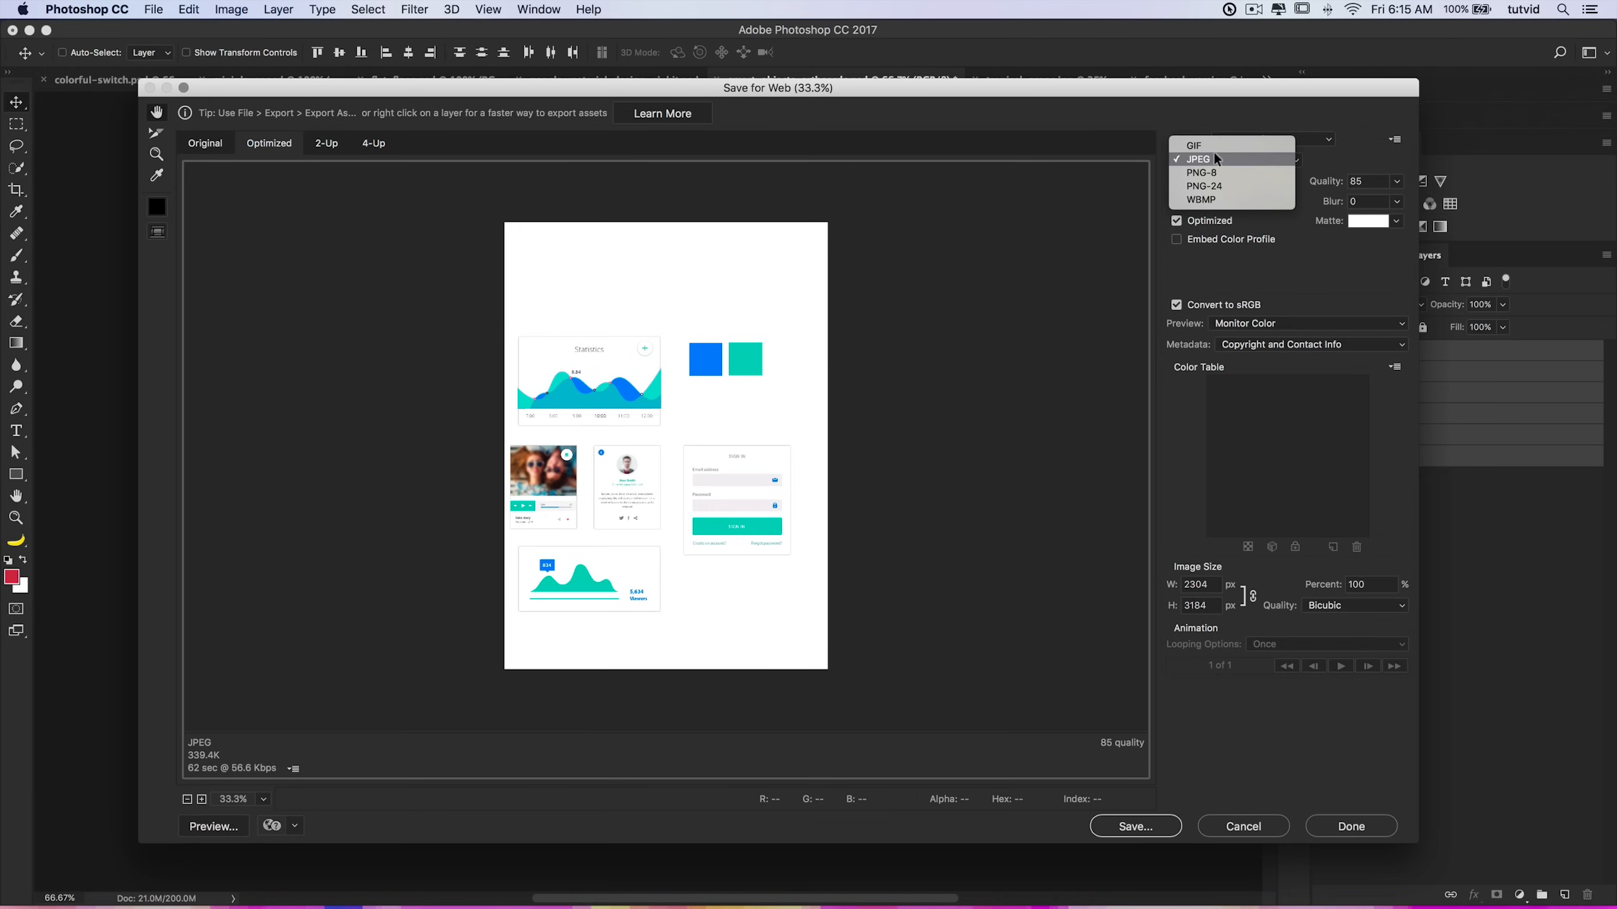
pyautogui.click(1215, 158)
pyautogui.moveTo(1257, 92); pyautogui.dragTo(1180, 100)
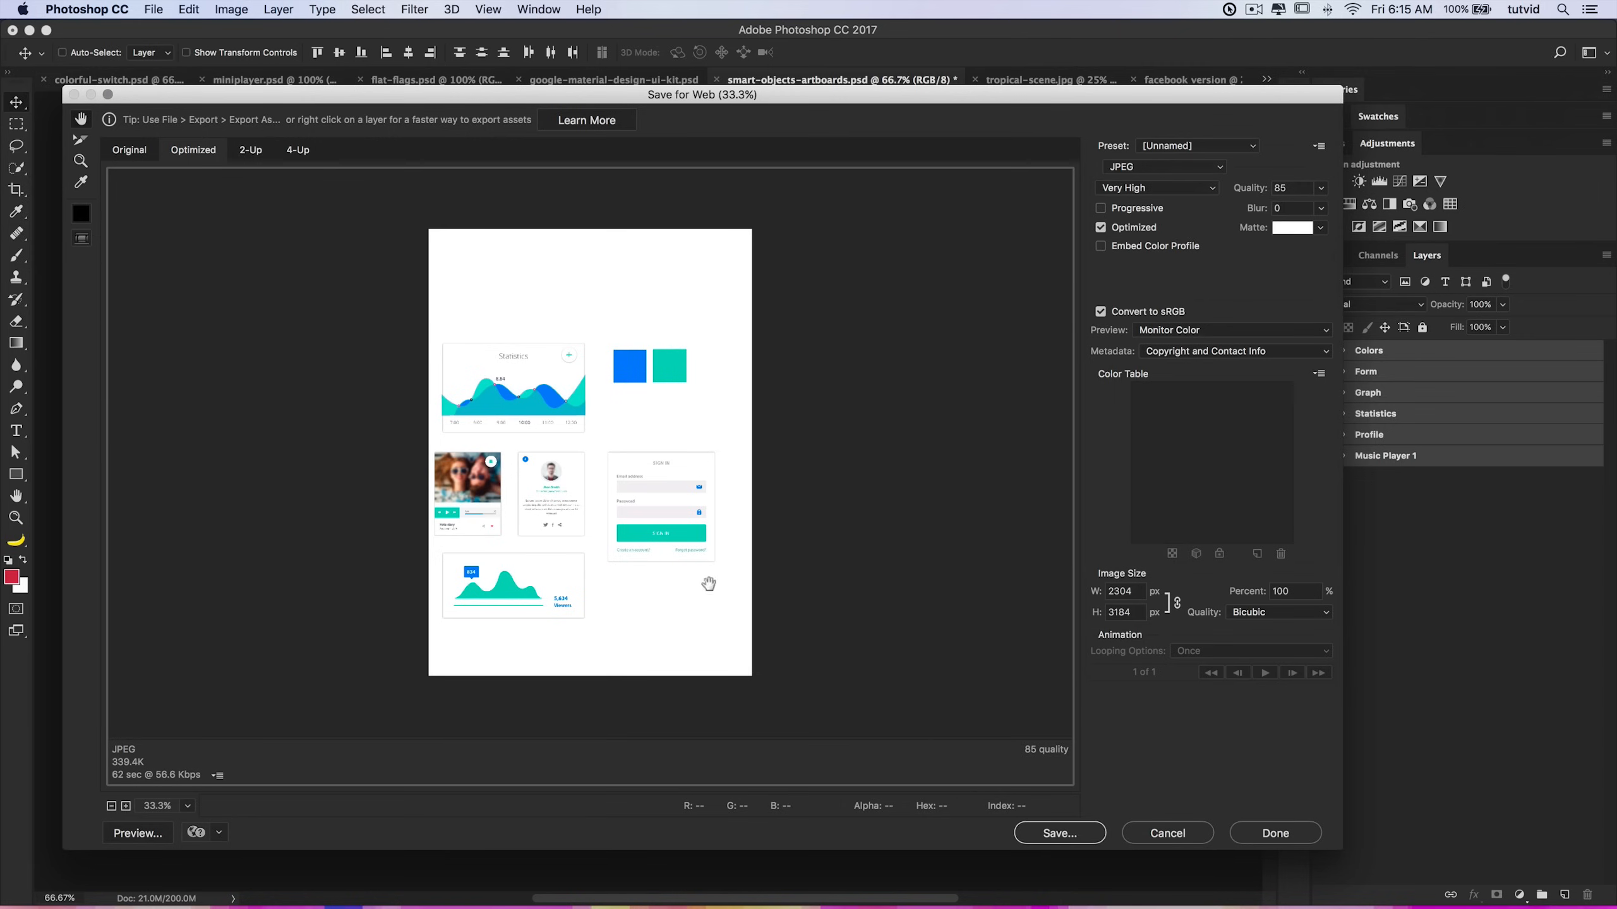
pyautogui.moveTo(778, 89); pyautogui.dragTo(837, 75)
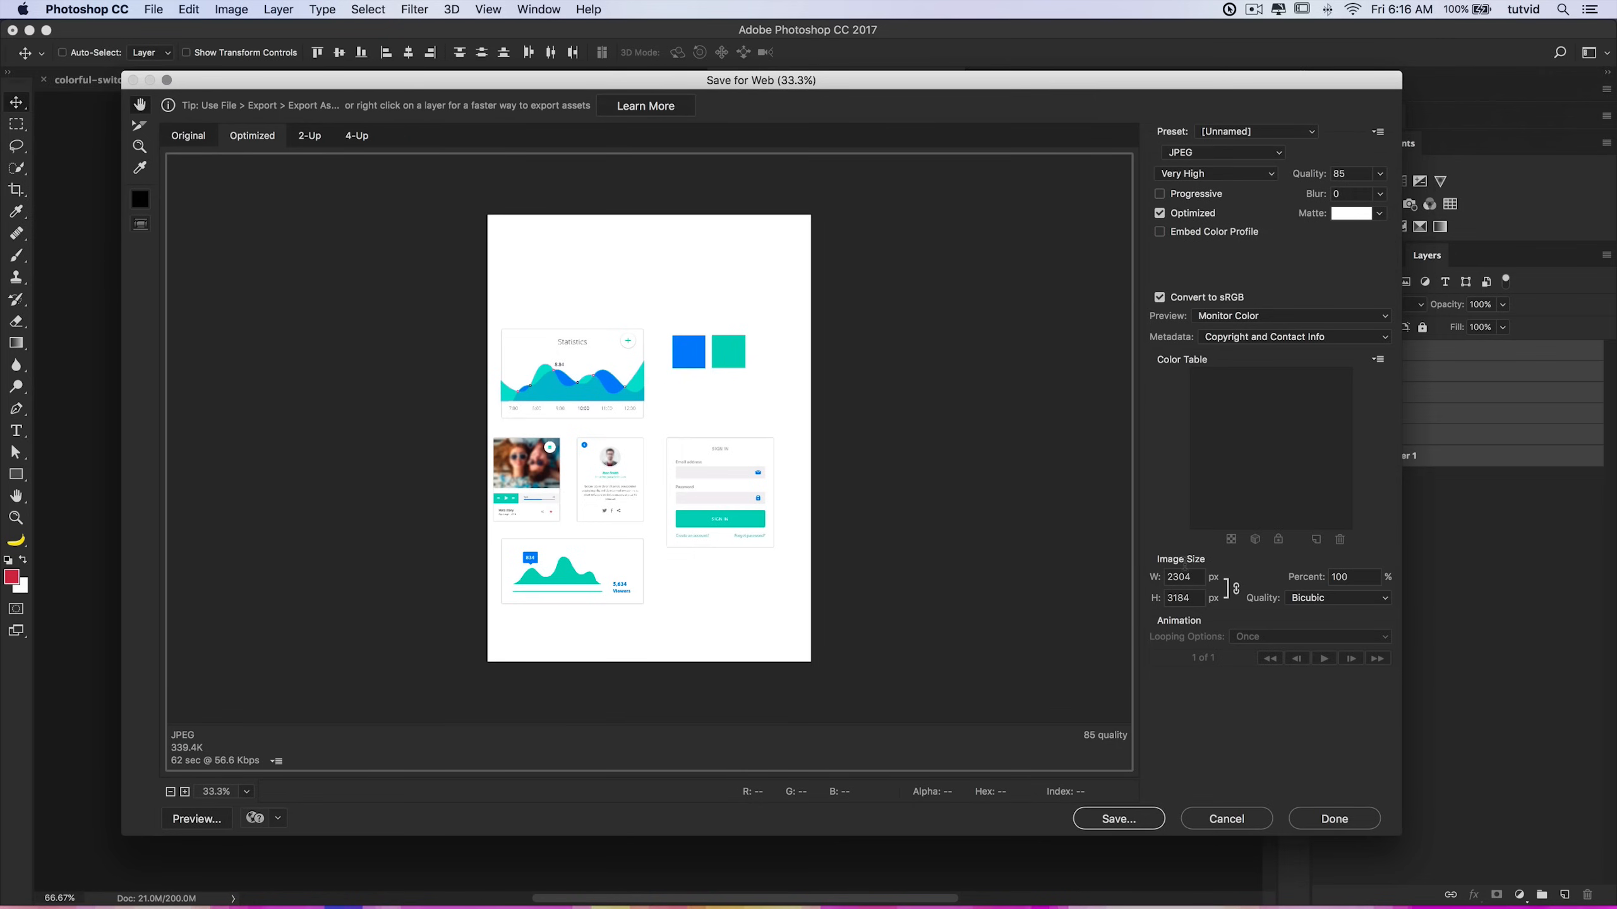
pyautogui.click(1243, 821)
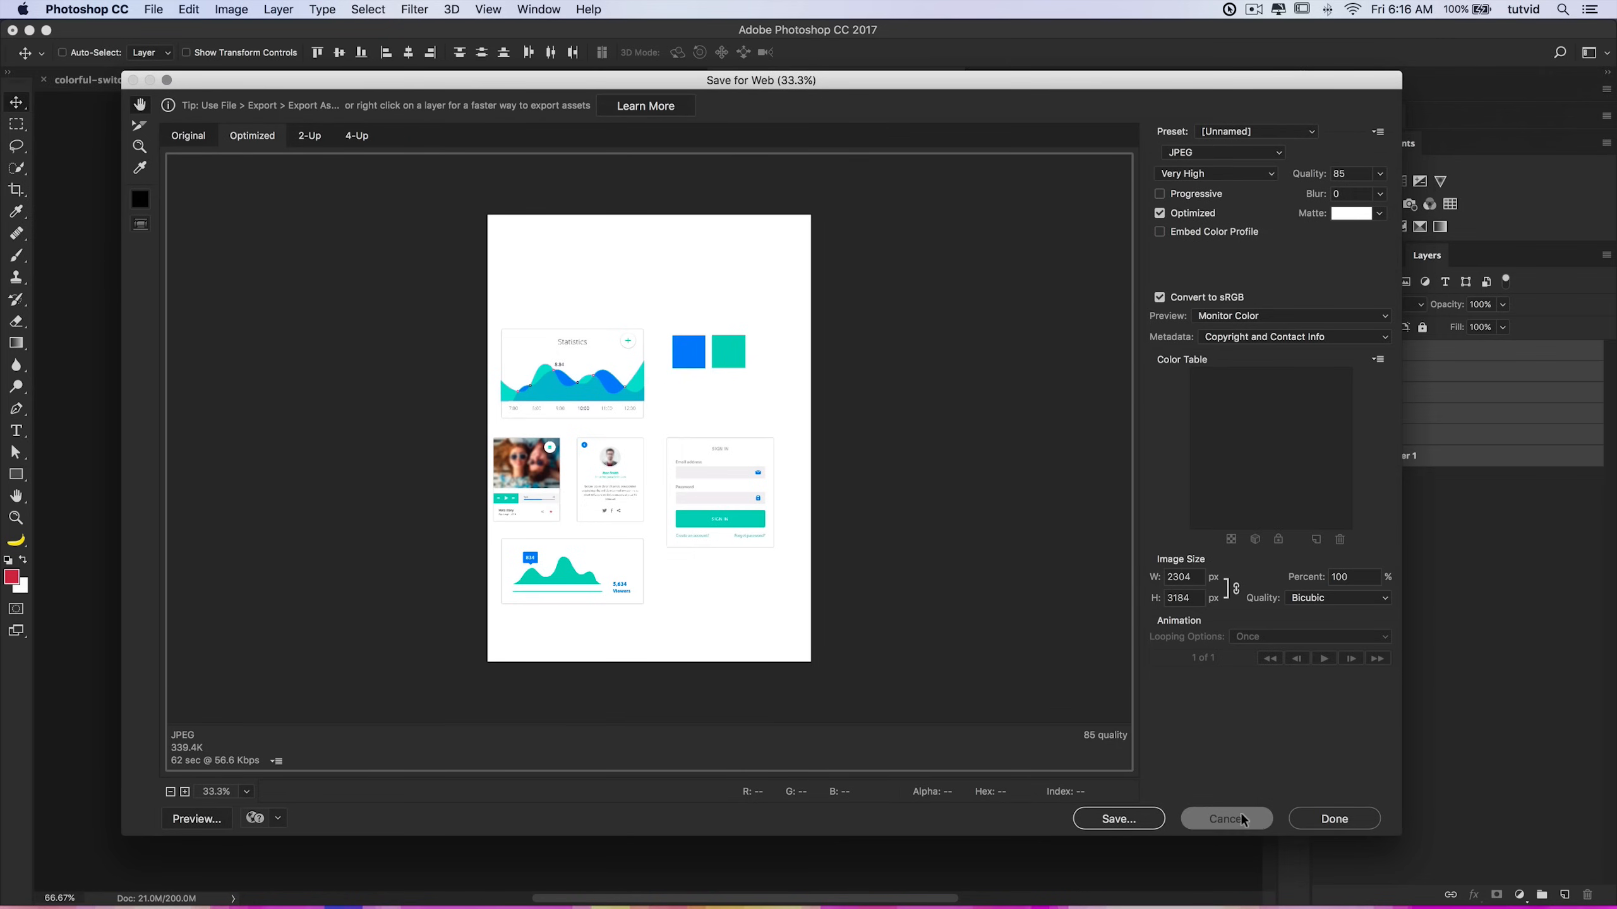